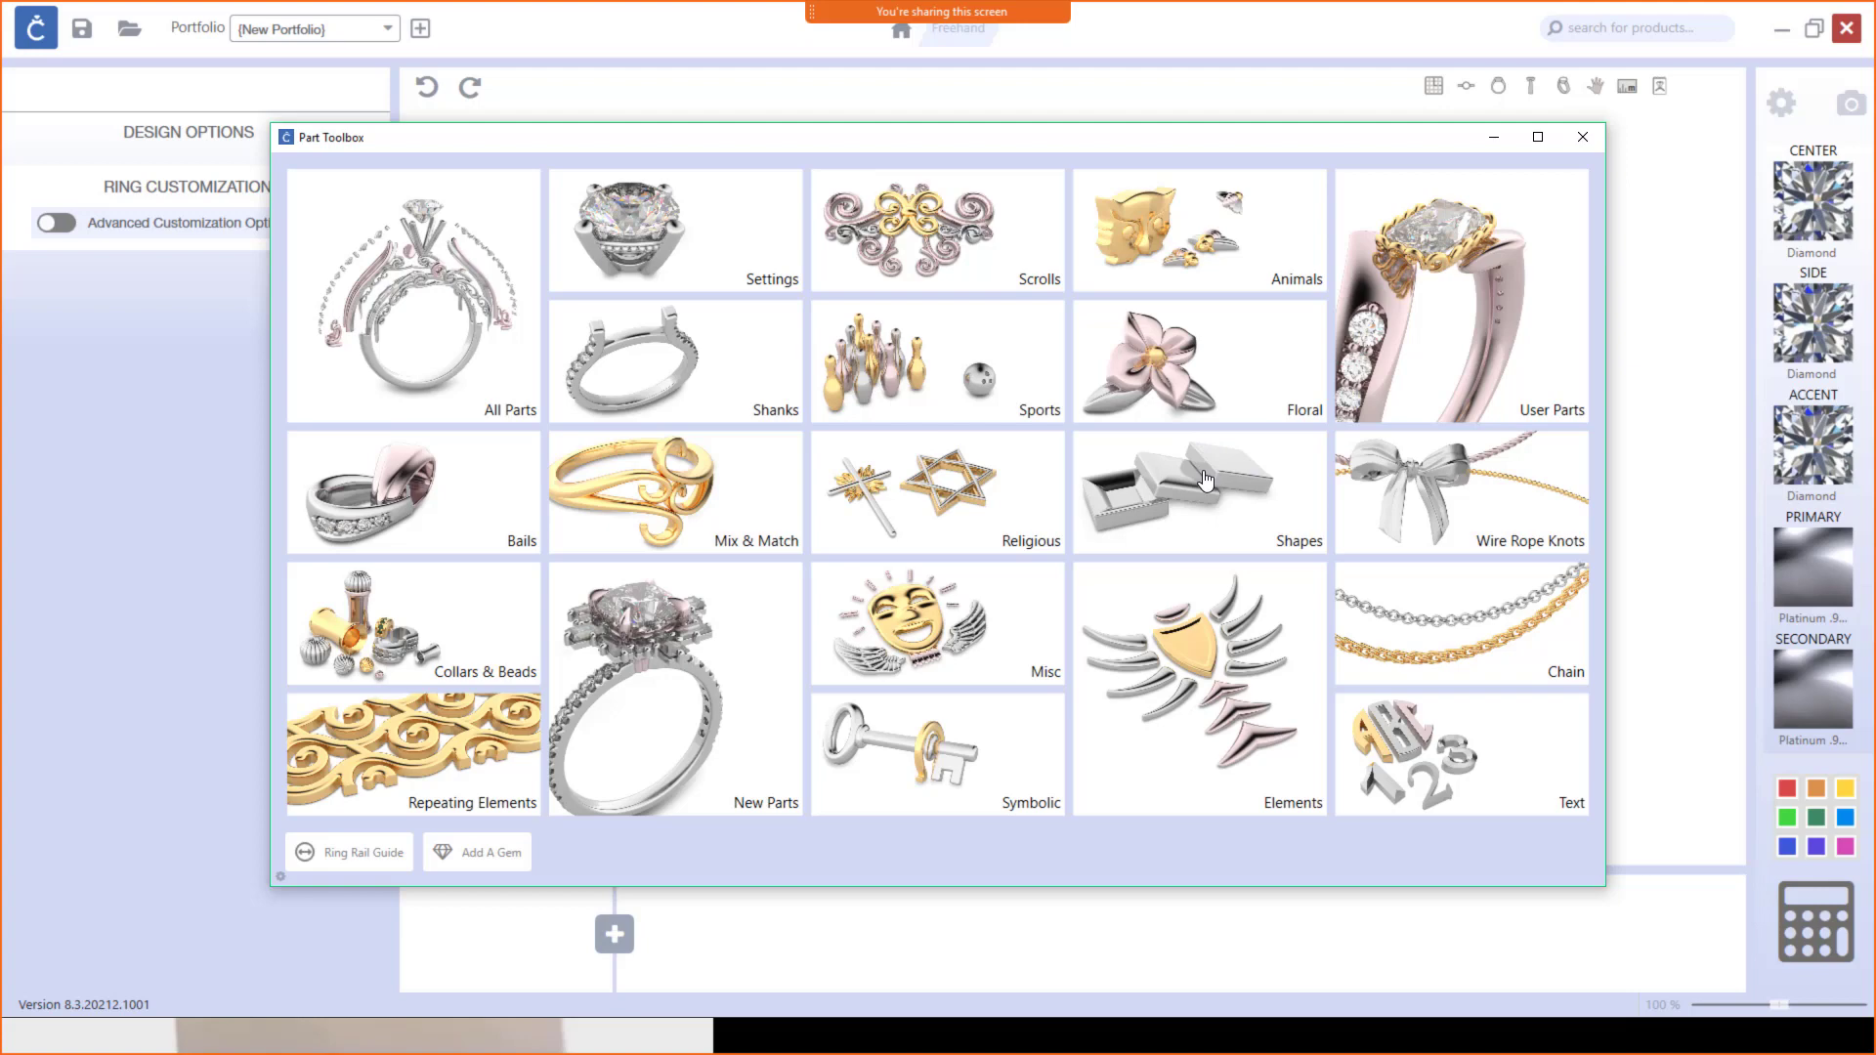
Step: Preview the flat and bevelled diamond-outline parts in the Shapes category, and insert the flat SP-SP-131 into the design
click(1206, 479)
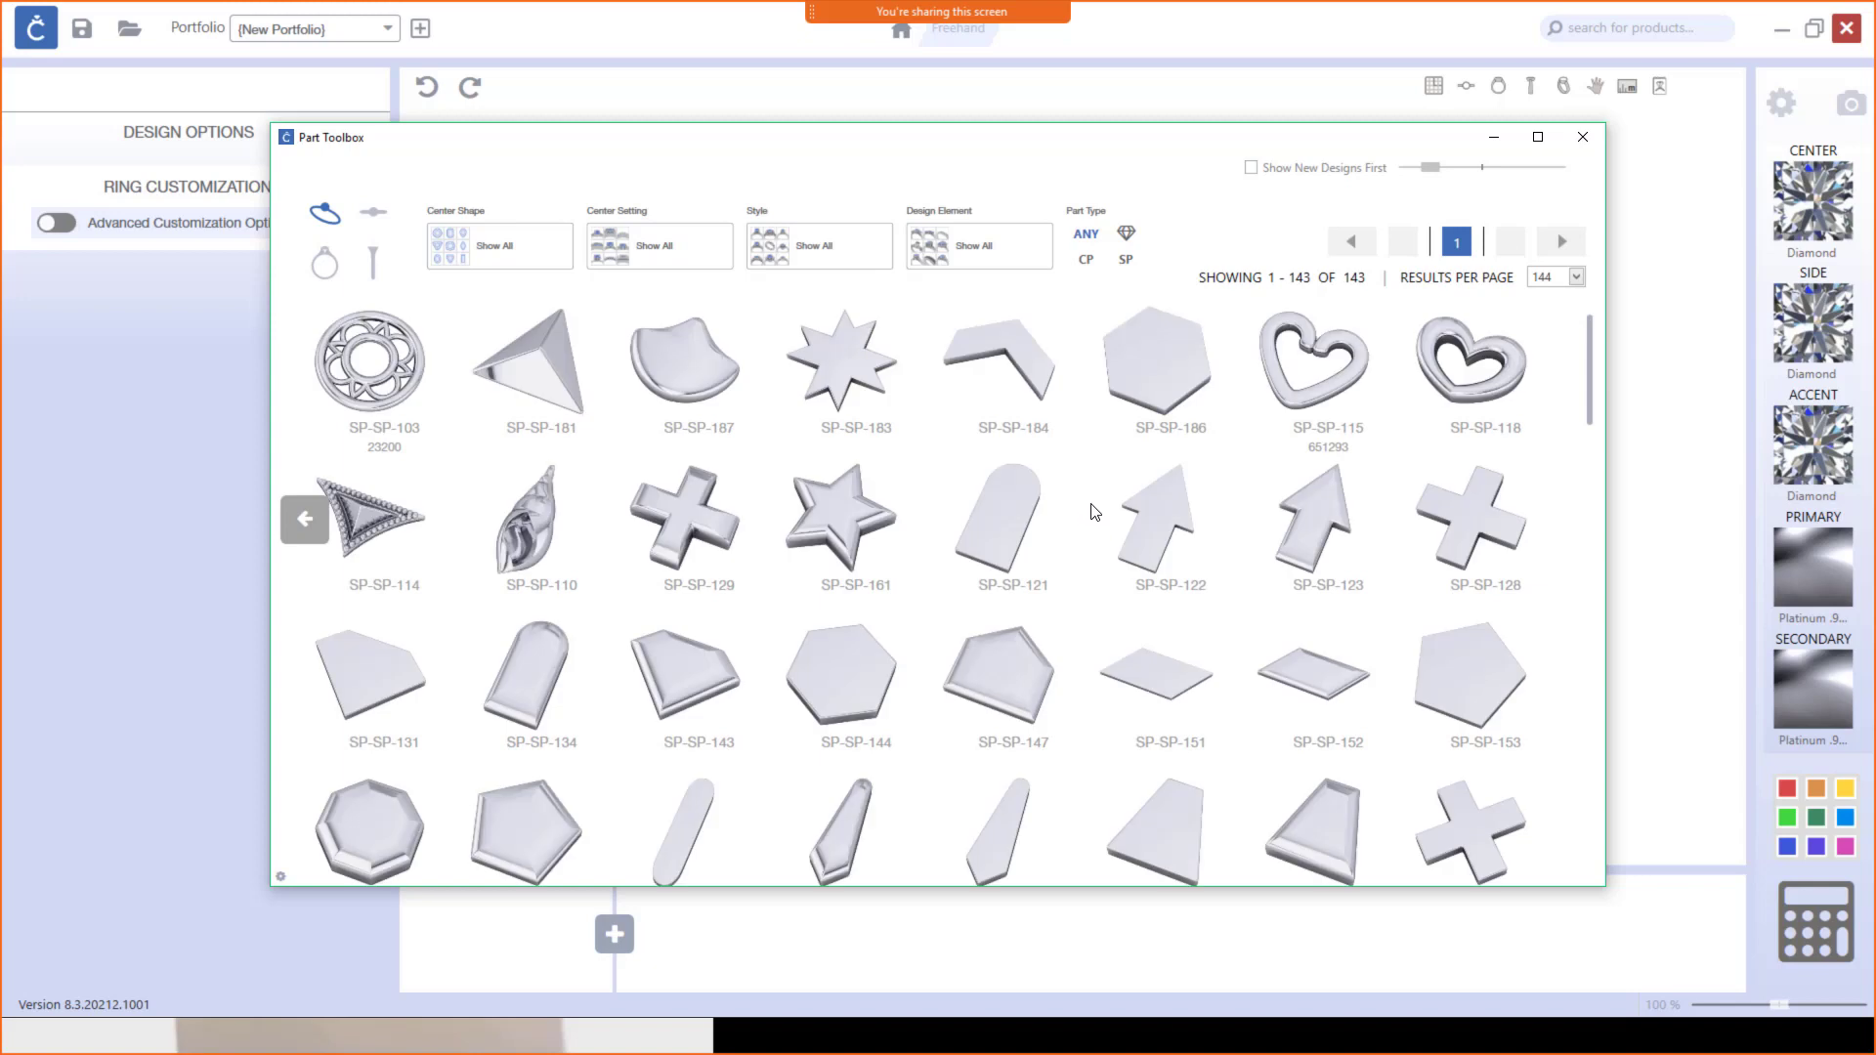
scroll(1095, 508, down, 1)
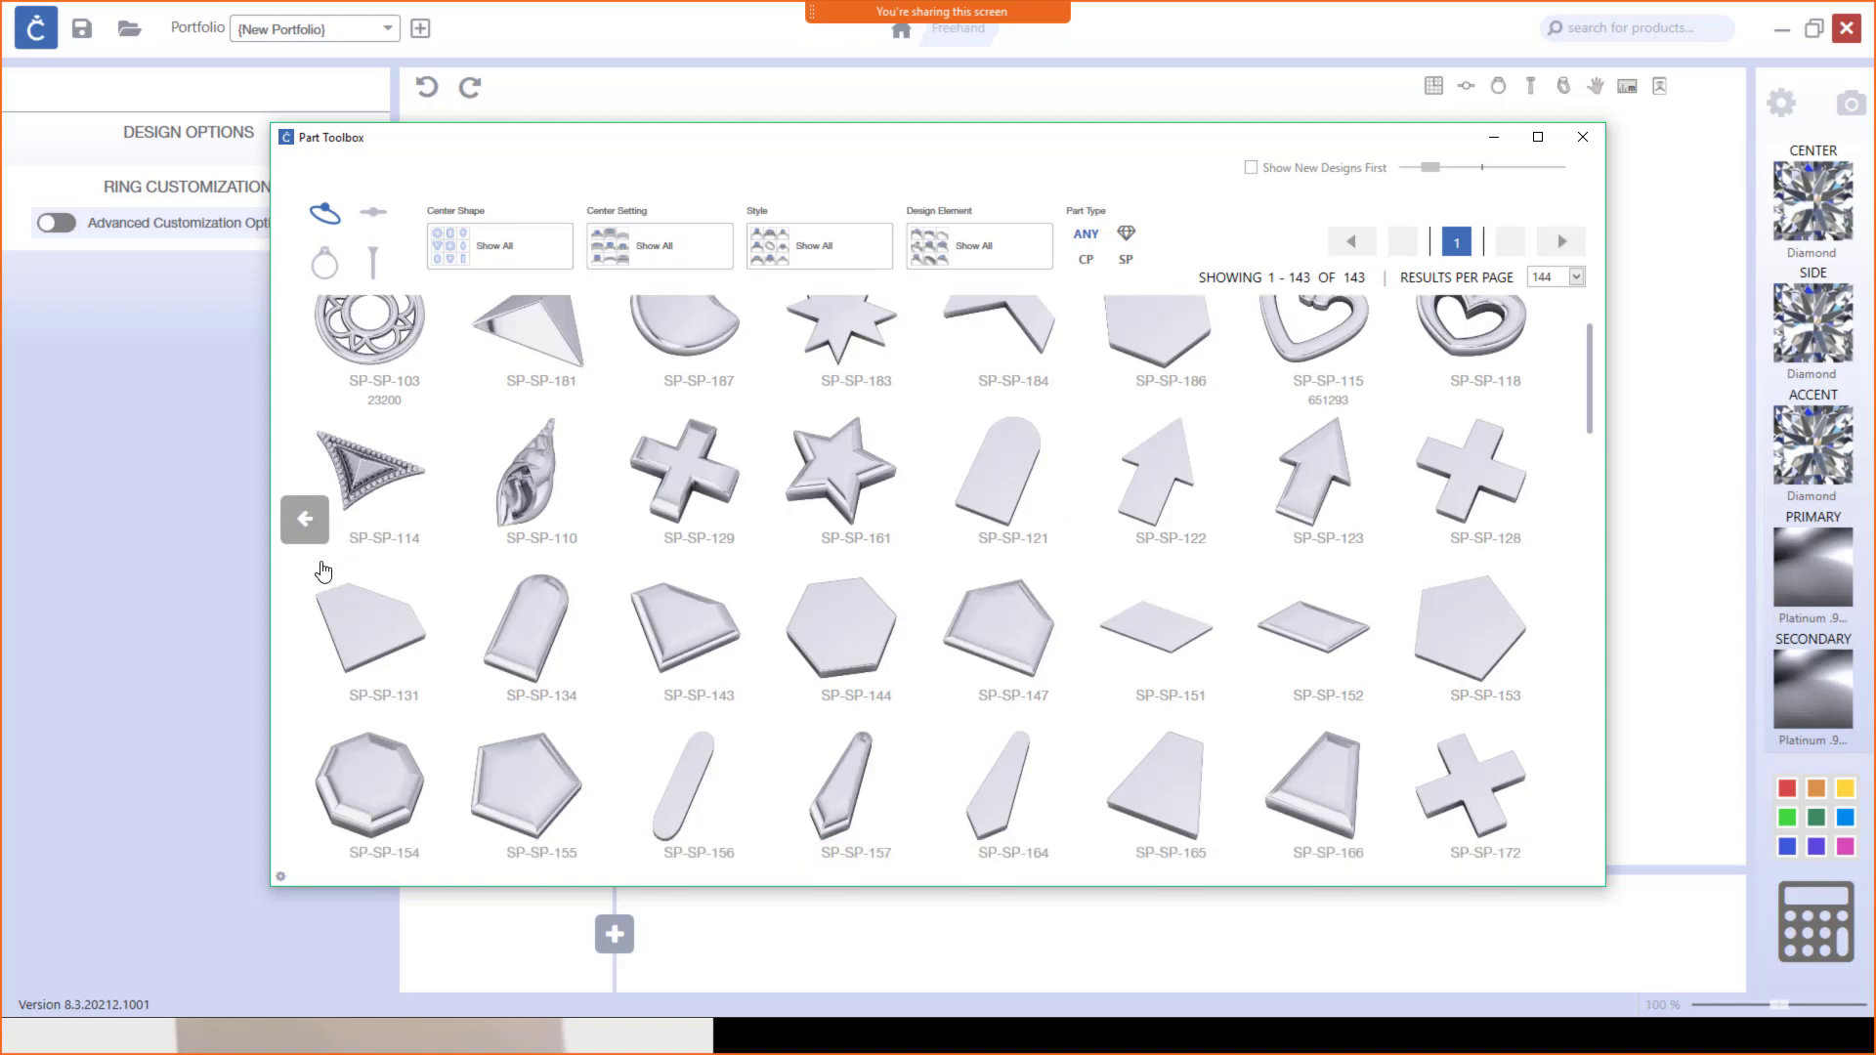
click(367, 640)
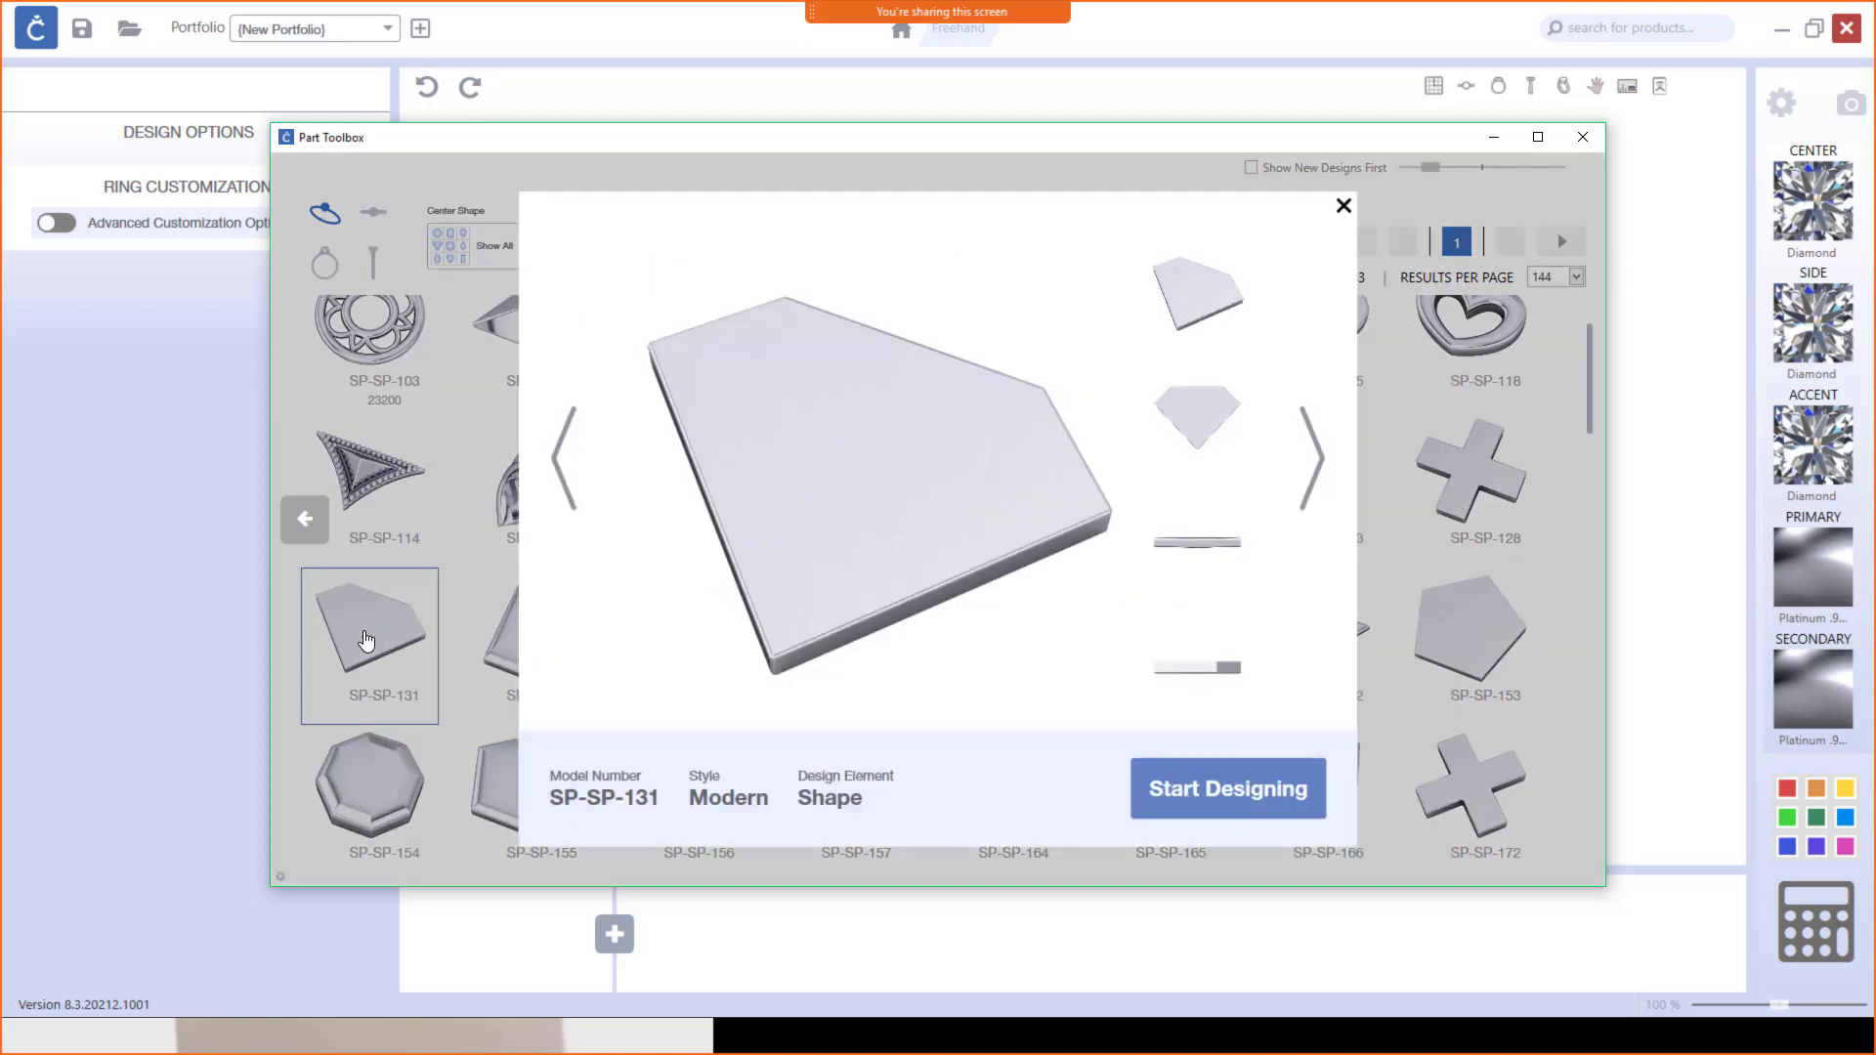
click(1342, 206)
click(682, 619)
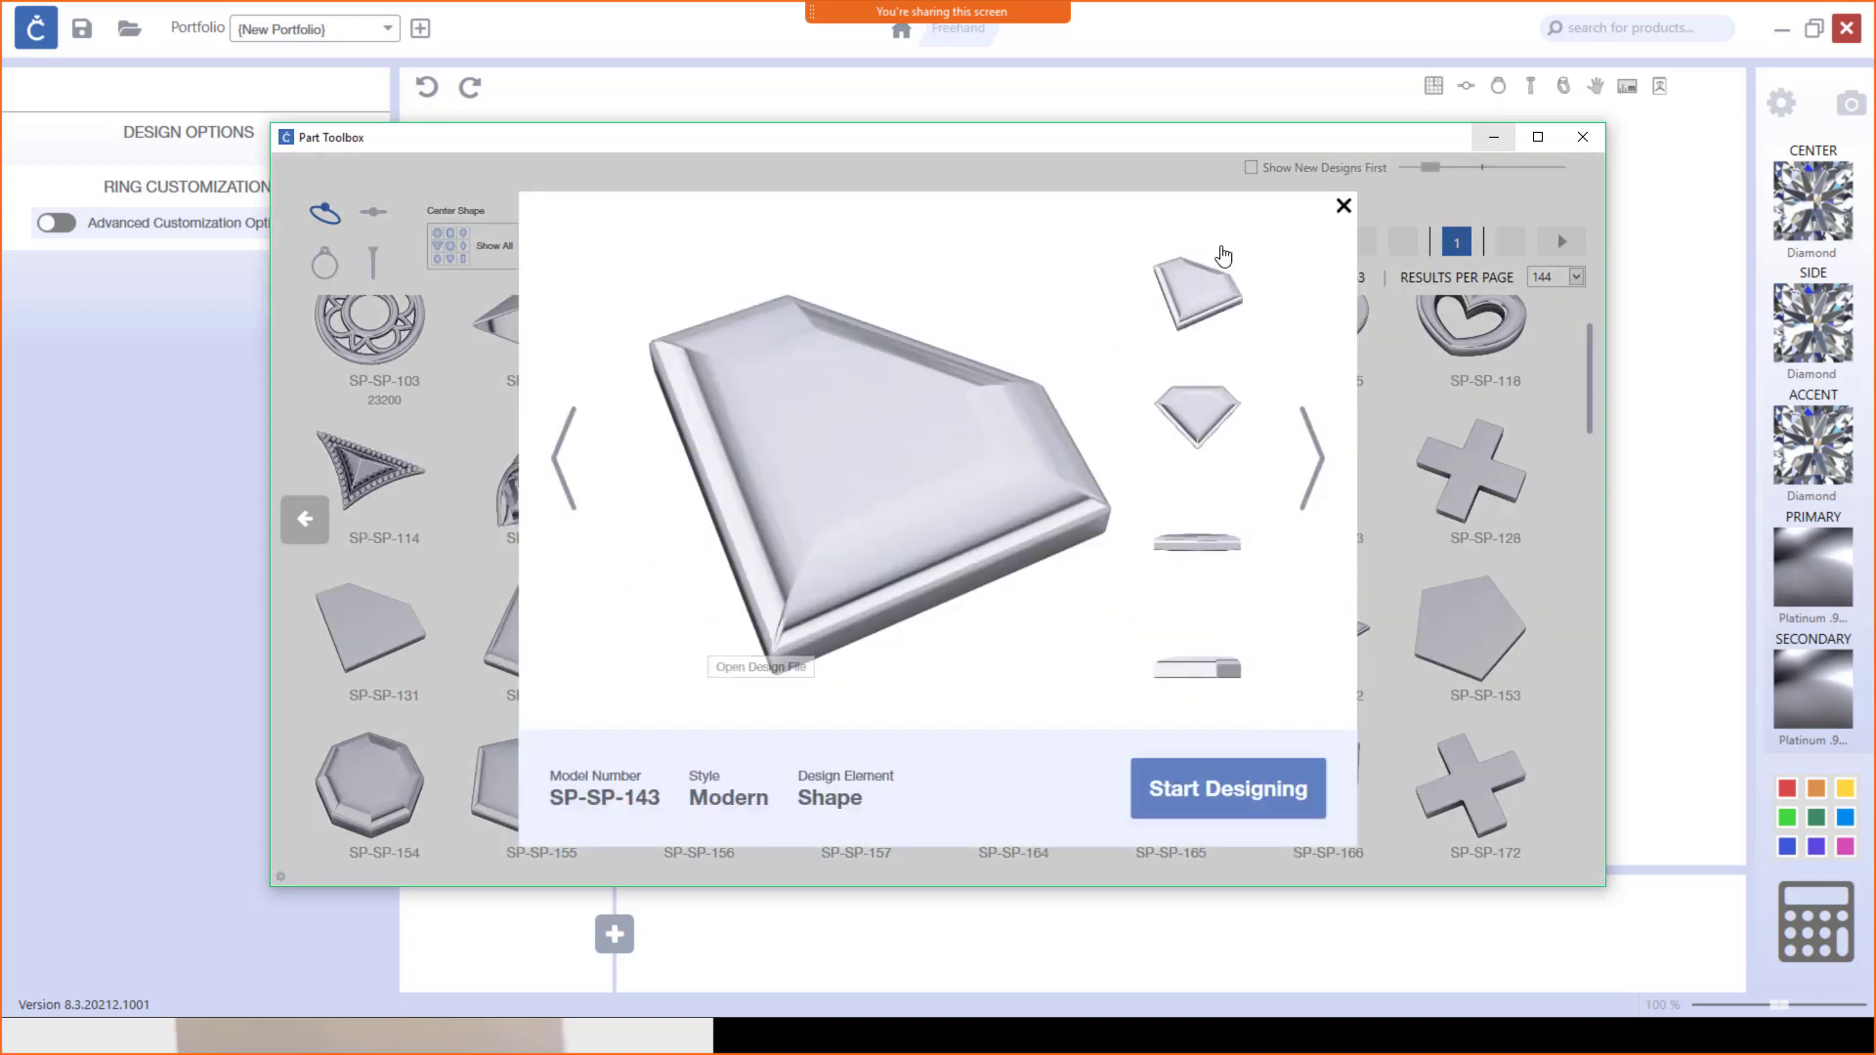
click(1344, 207)
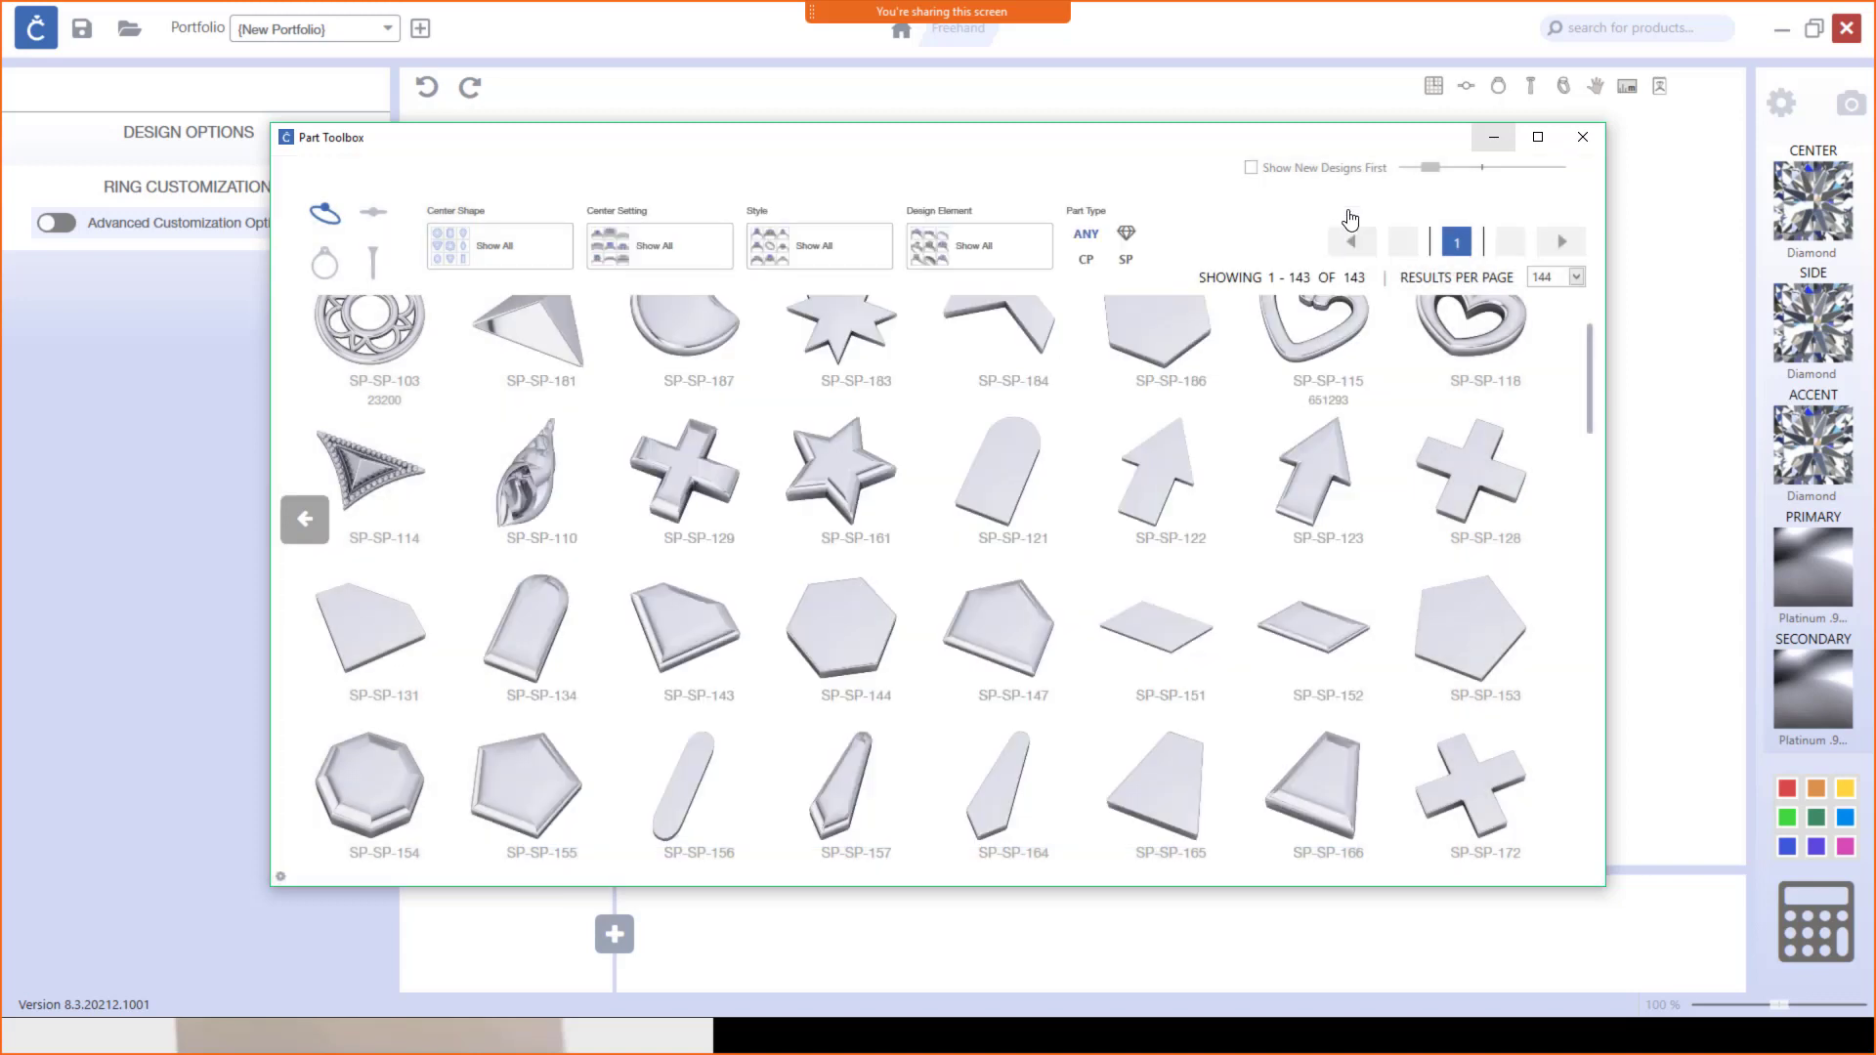
click(372, 627)
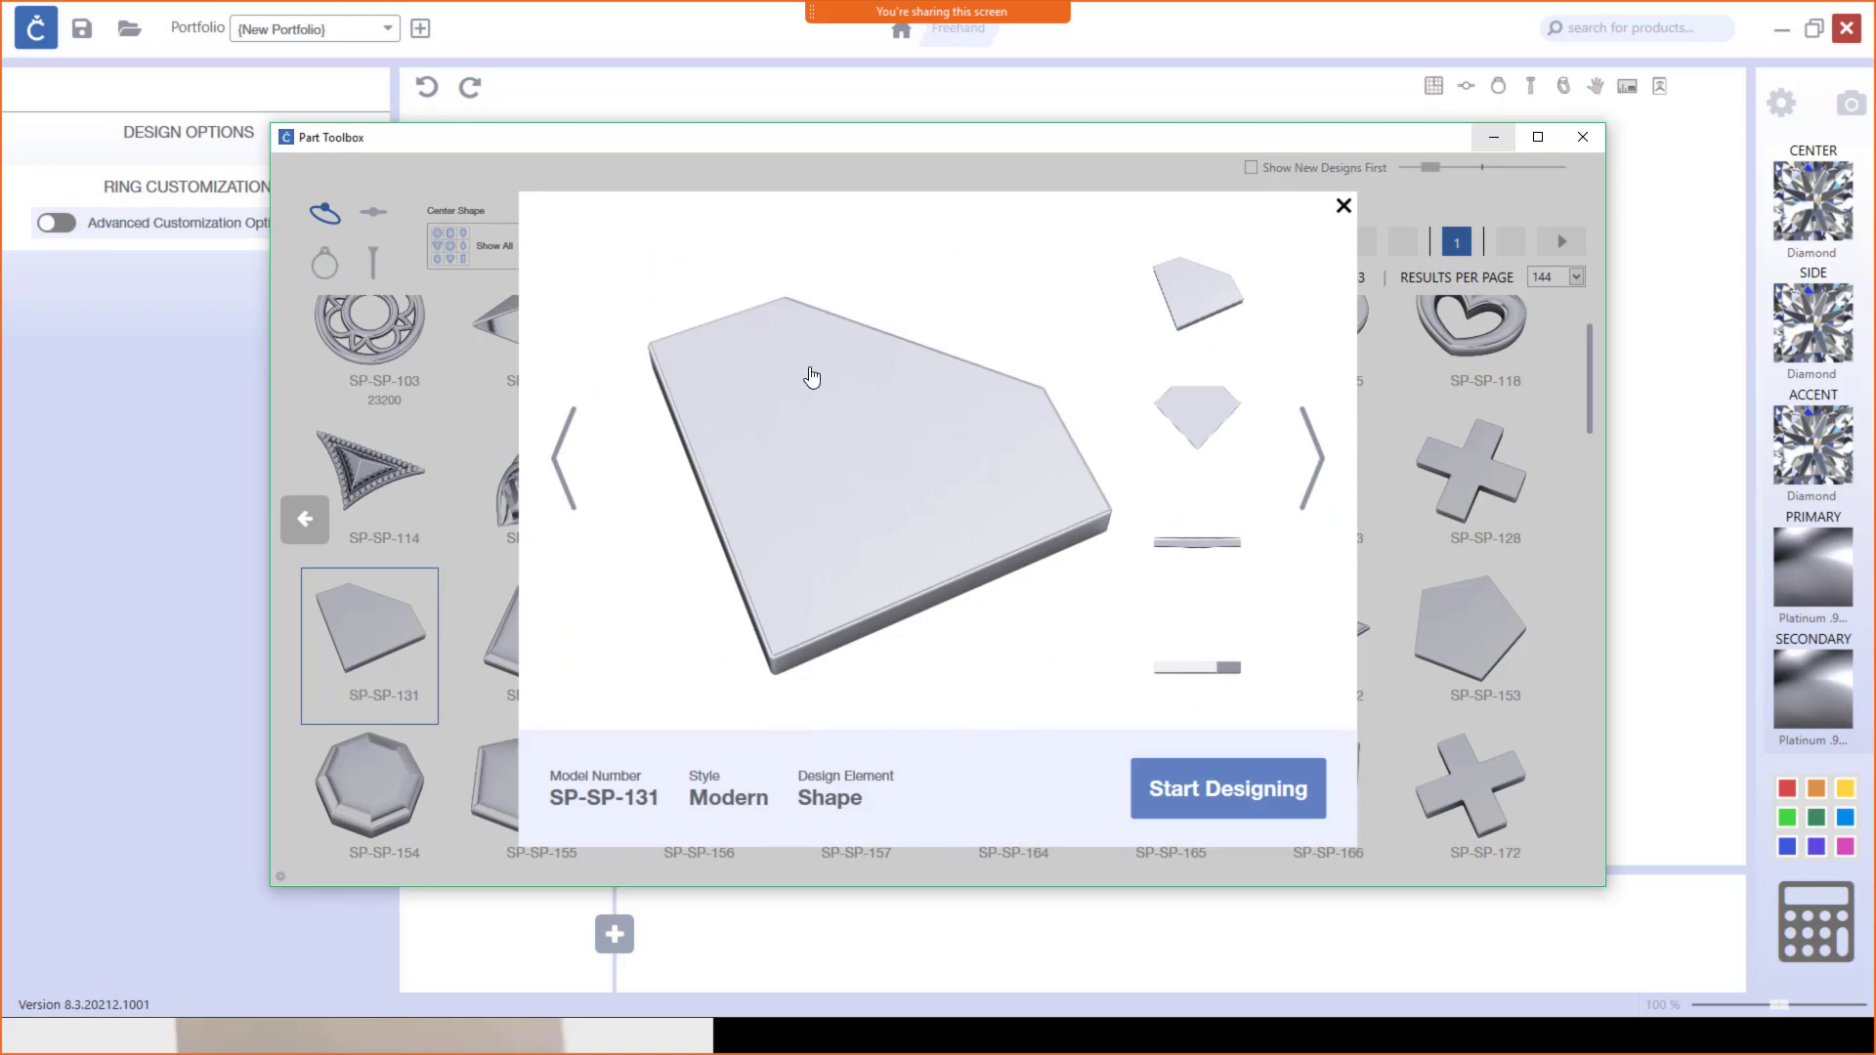
click(1176, 788)
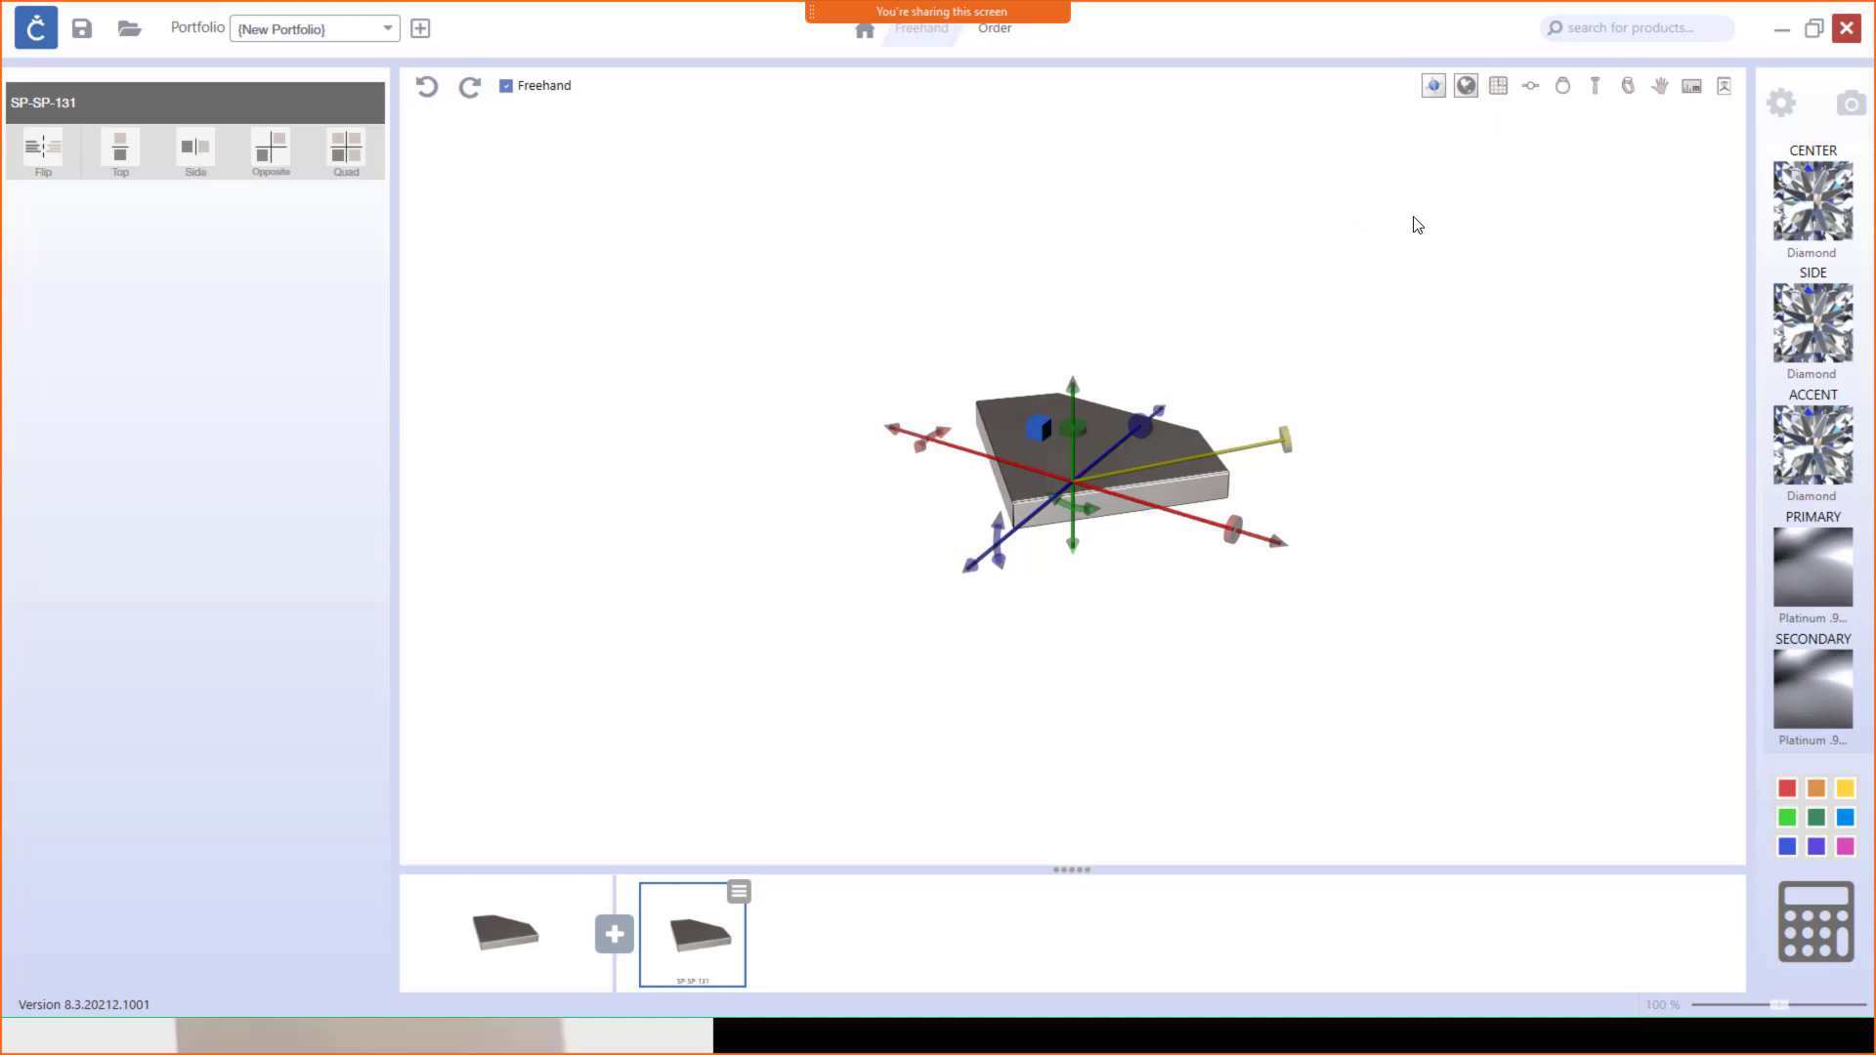
Step: Display the construction grid beneath the inserted SP-SP-131 shape
click(1498, 90)
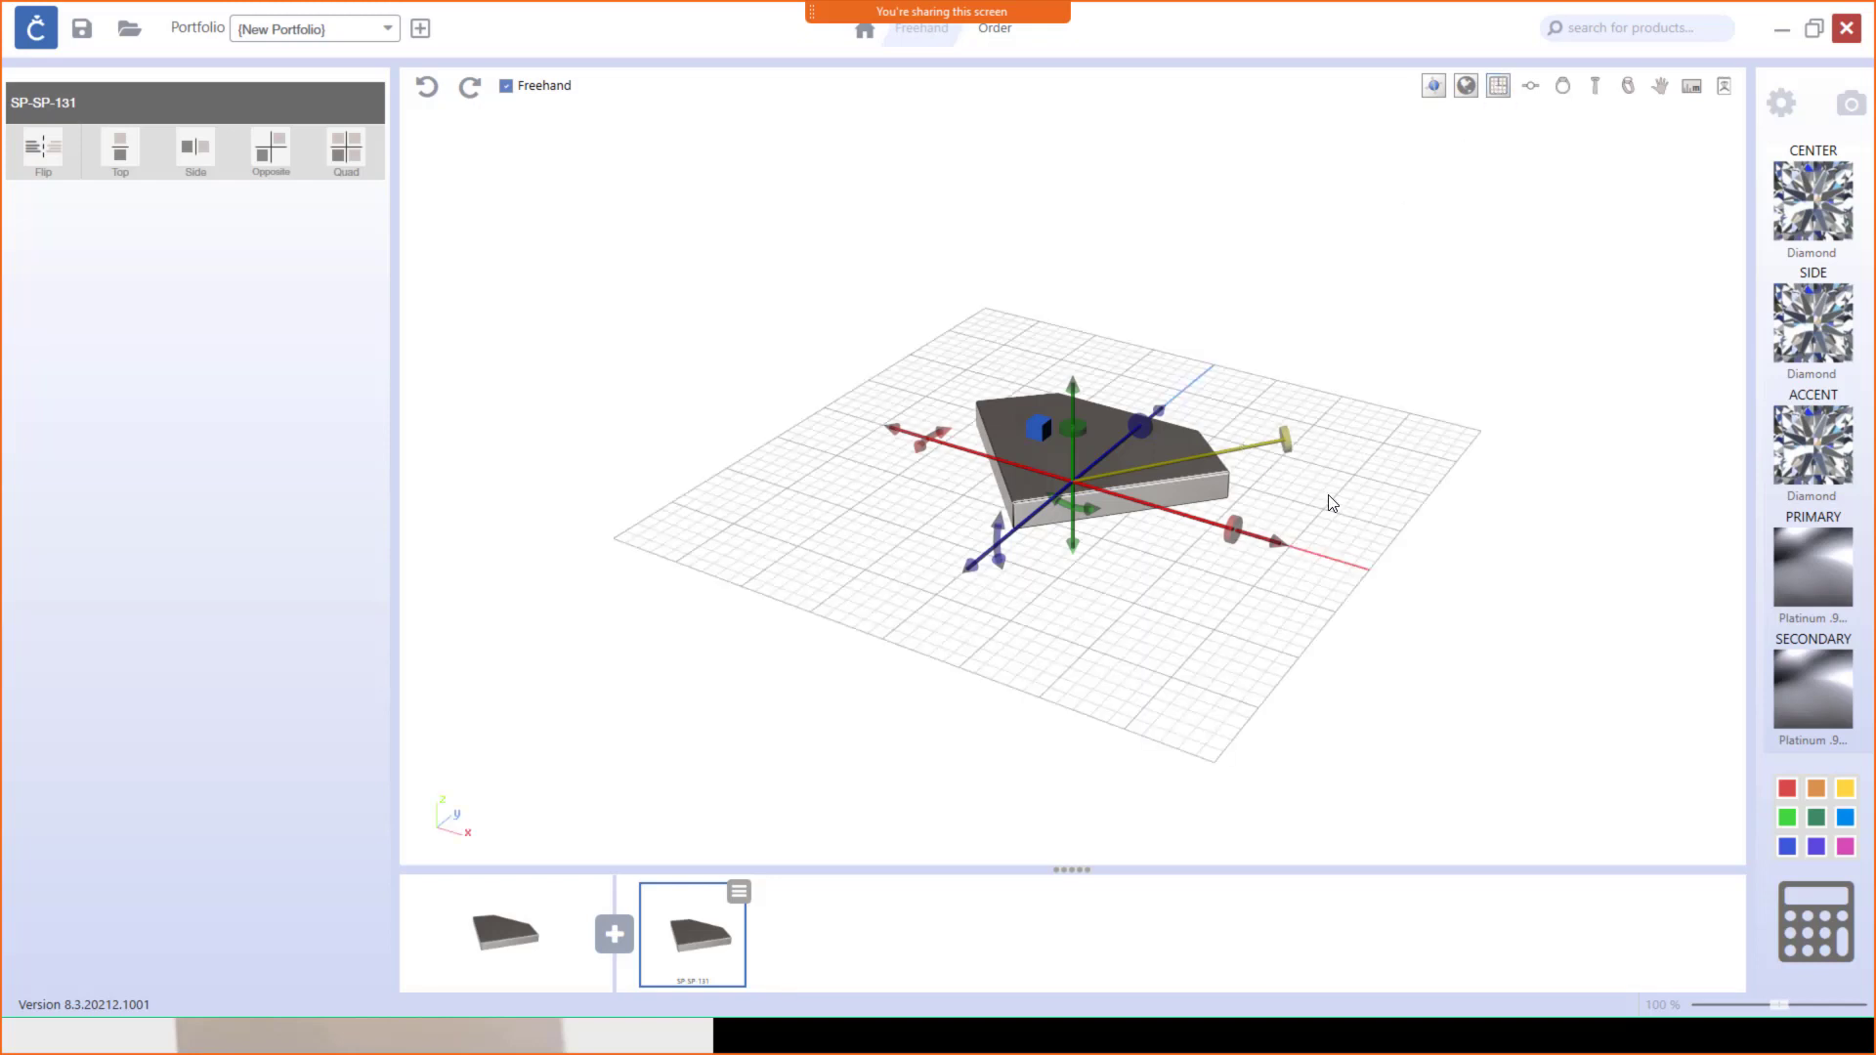
drag(1315, 511, 1152, 471)
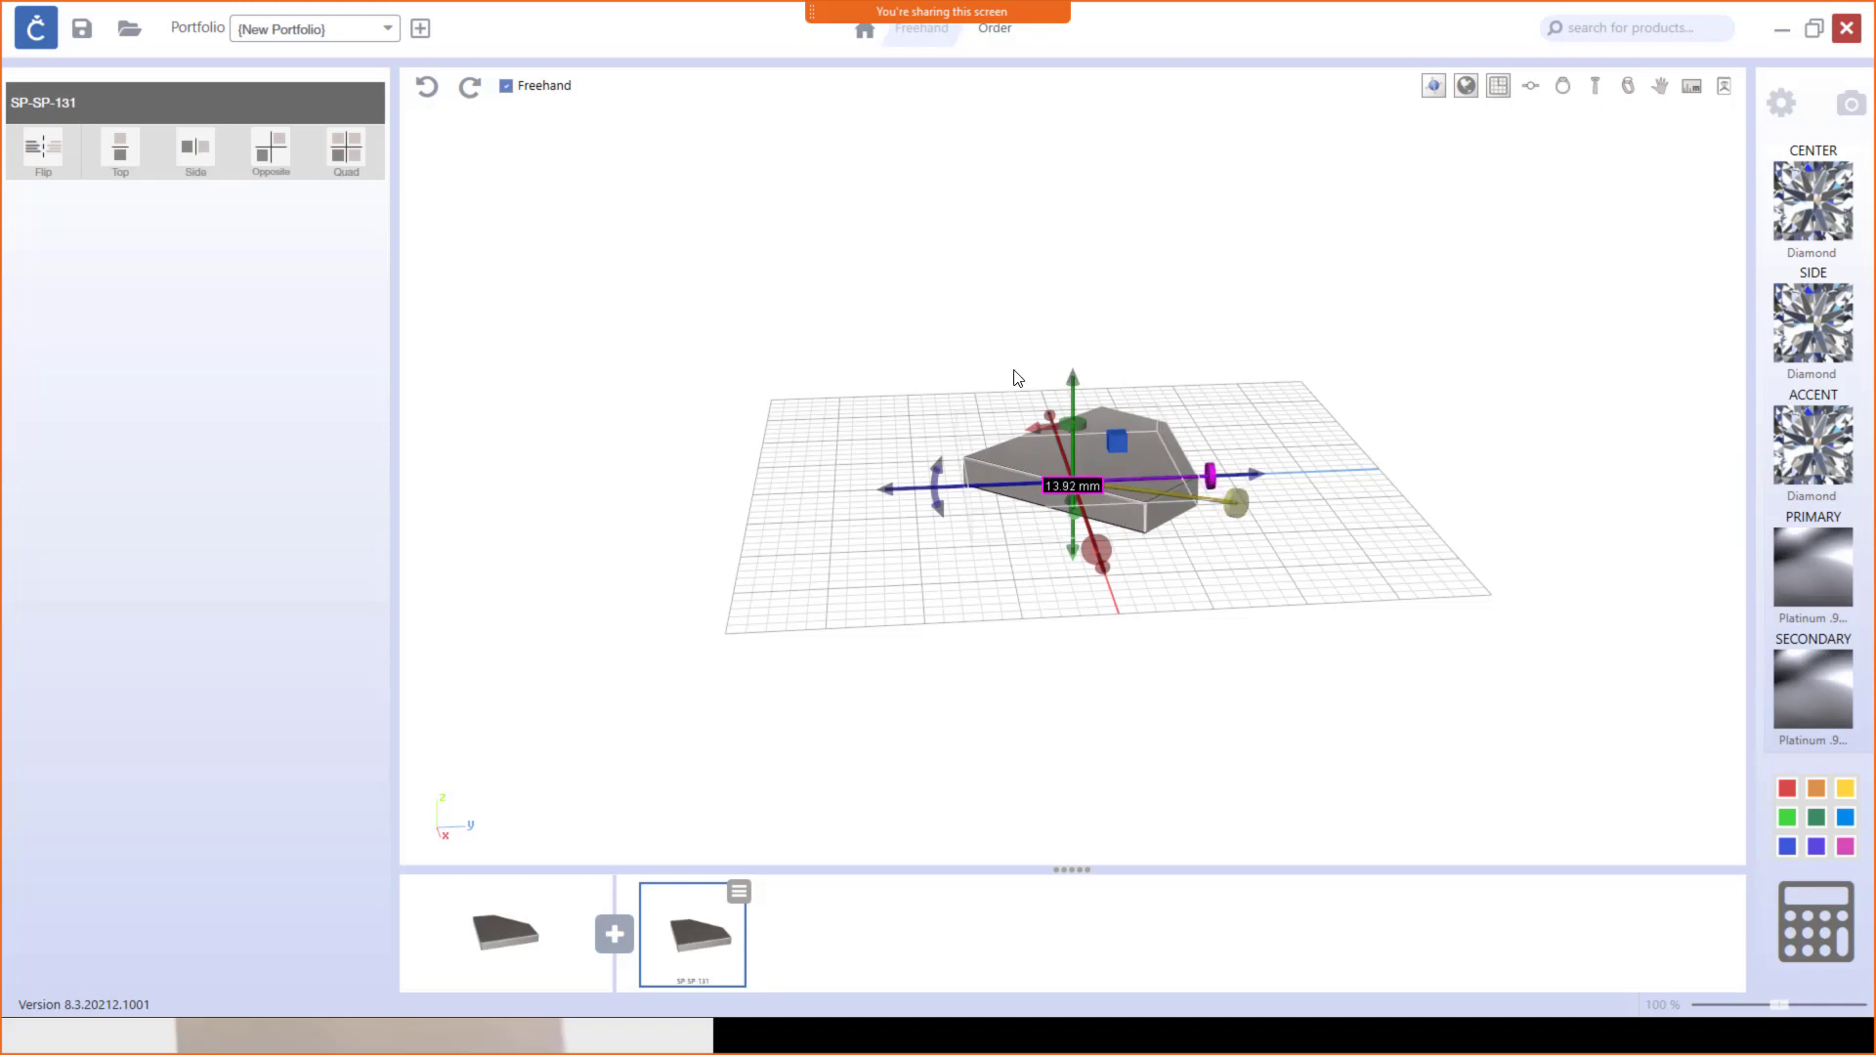
drag(955, 524, 1065, 596)
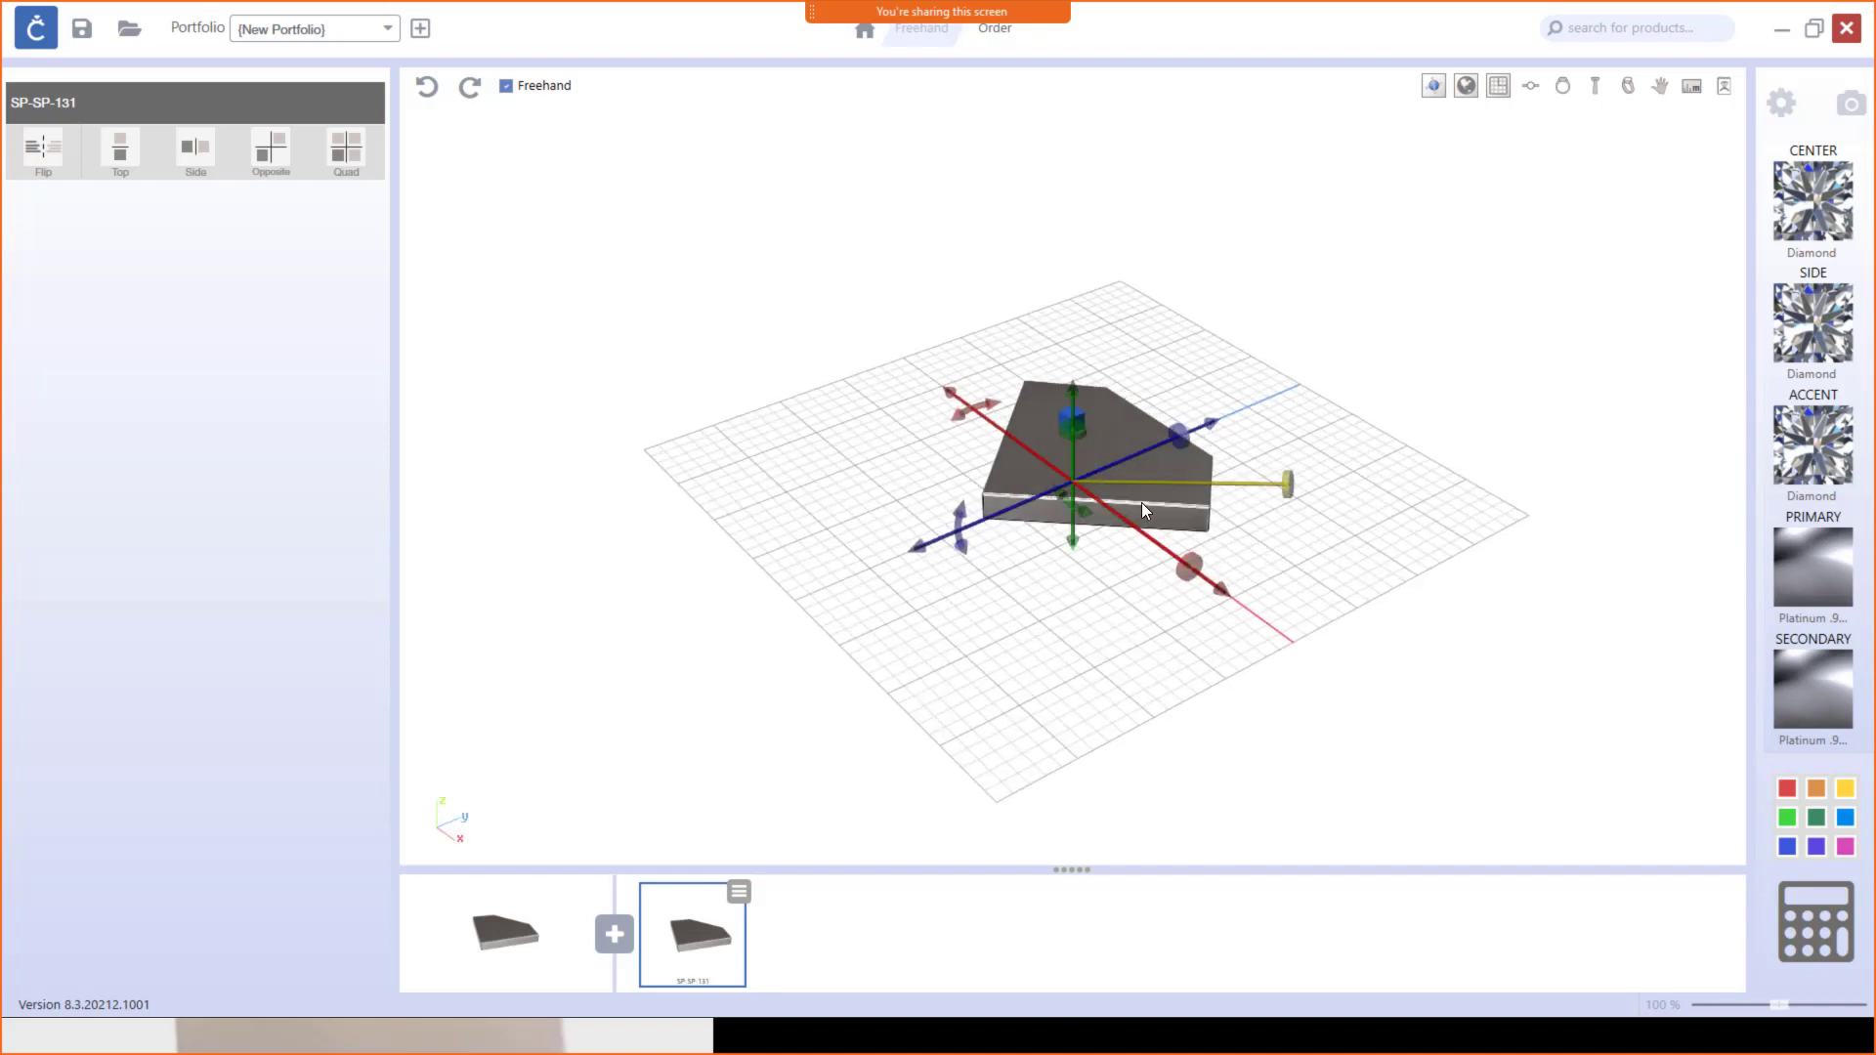
drag(1285, 484, 1133, 486)
scroll(1094, 478, up, 3)
scroll(1094, 481, up, 2)
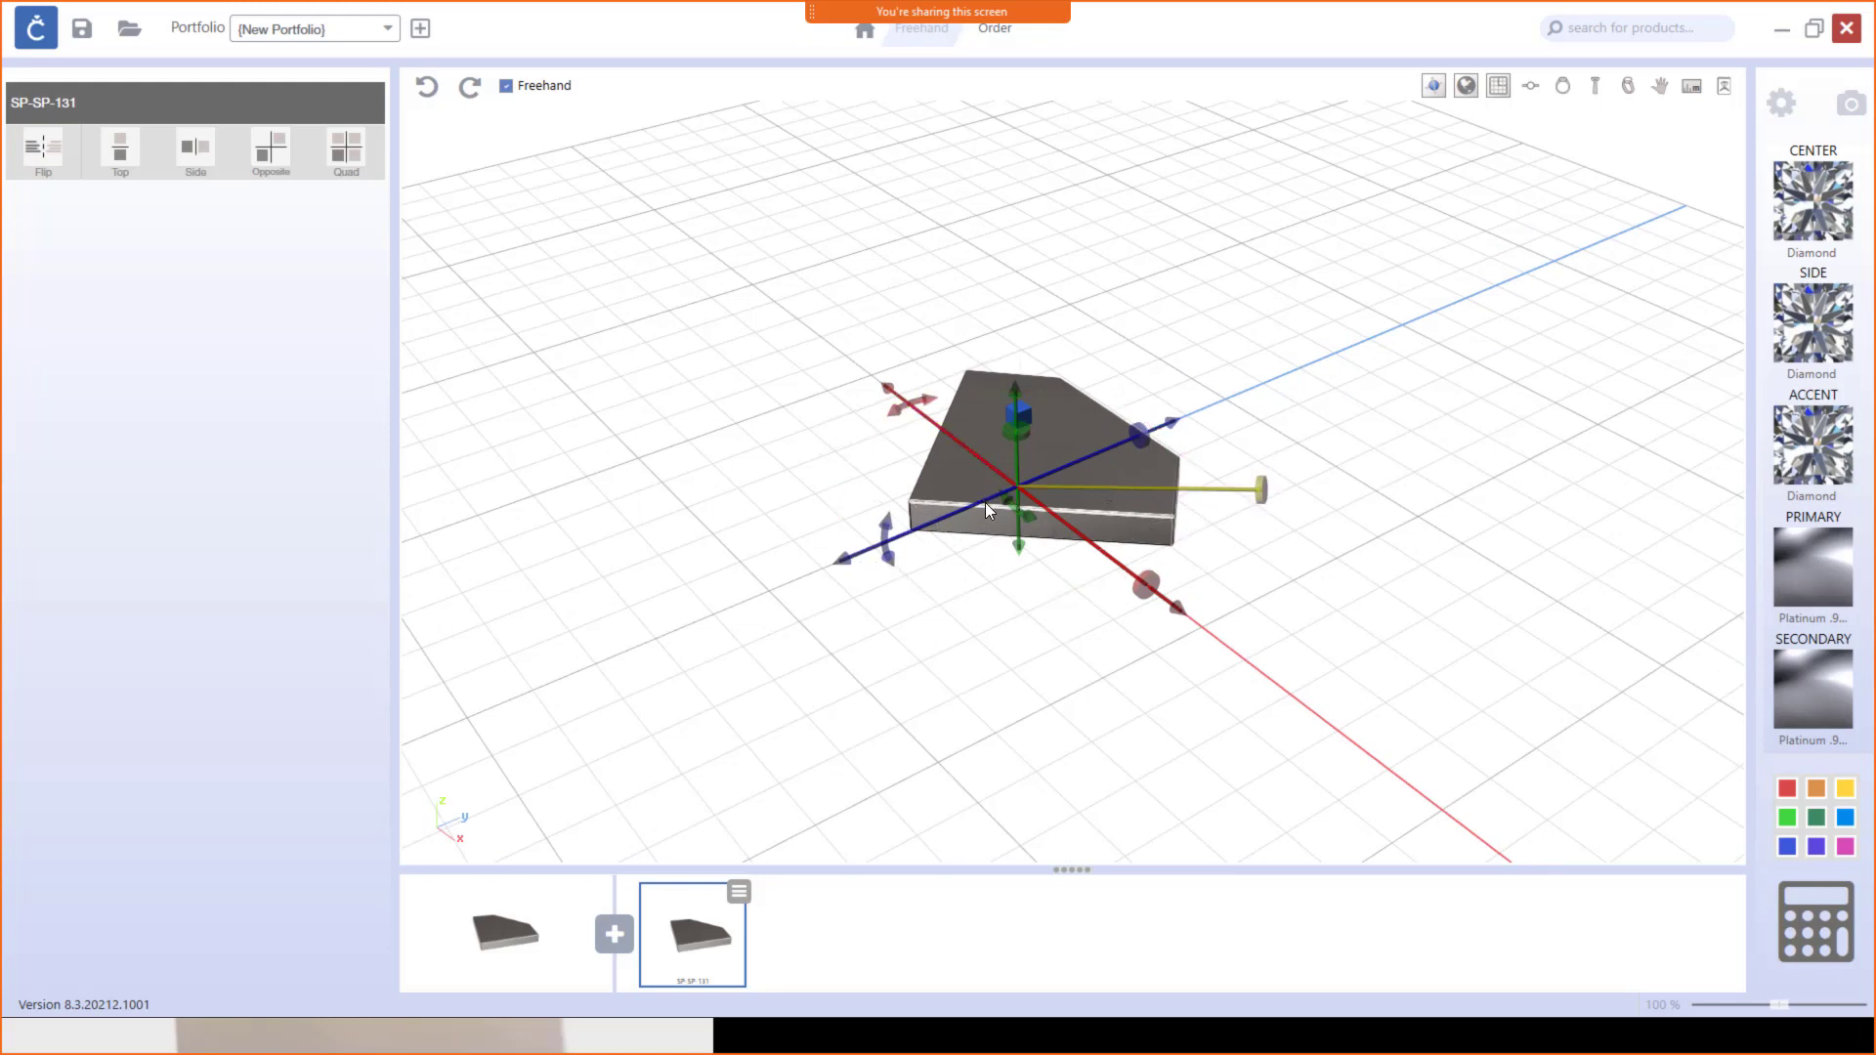
Step: Rotate the SP-SP-131 shape so it stands upright on the grid with its point facing down
drag(1137, 433, 1138, 432)
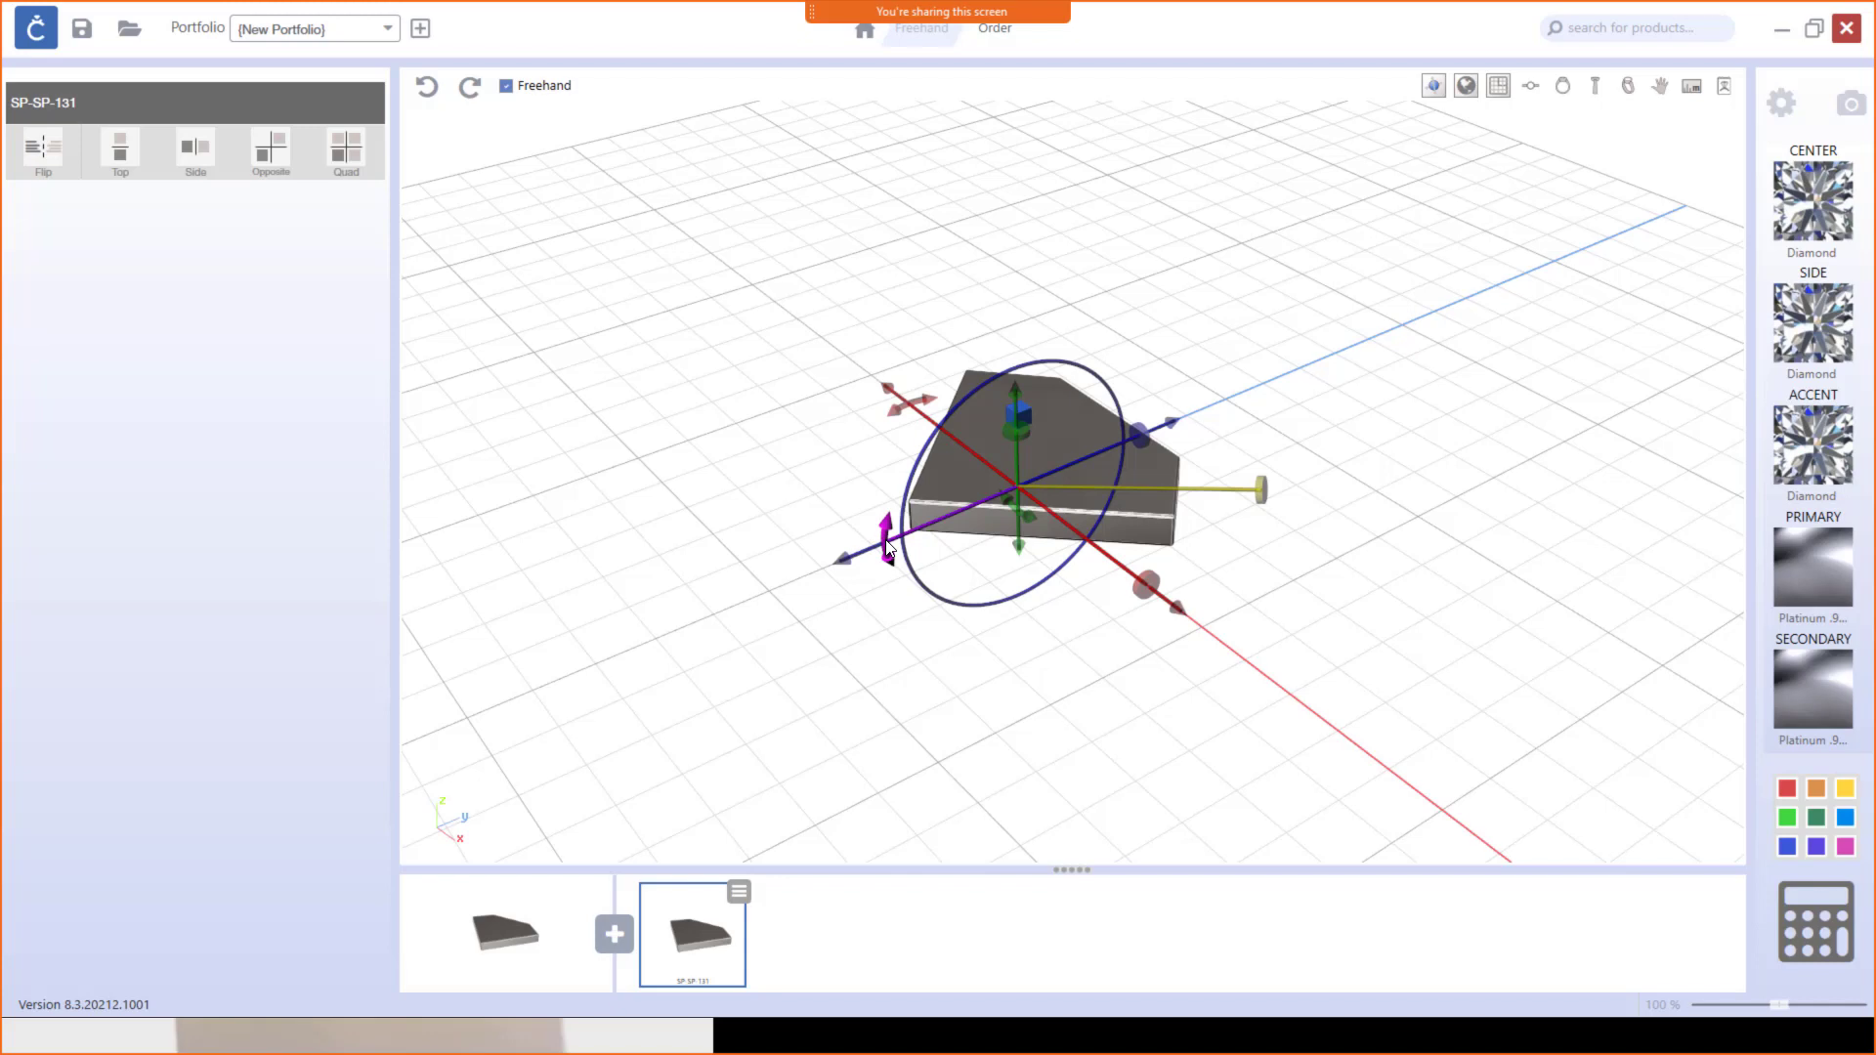
mouse_move(886, 541)
mouse_down()
mouse_move(934, 606)
mouse_move(996, 589)
mouse_move(1084, 625)
mouse_move(1474, 557)
mouse_move(860, 580)
mouse_move(880, 524)
mouse_move(874, 558)
mouse_up()
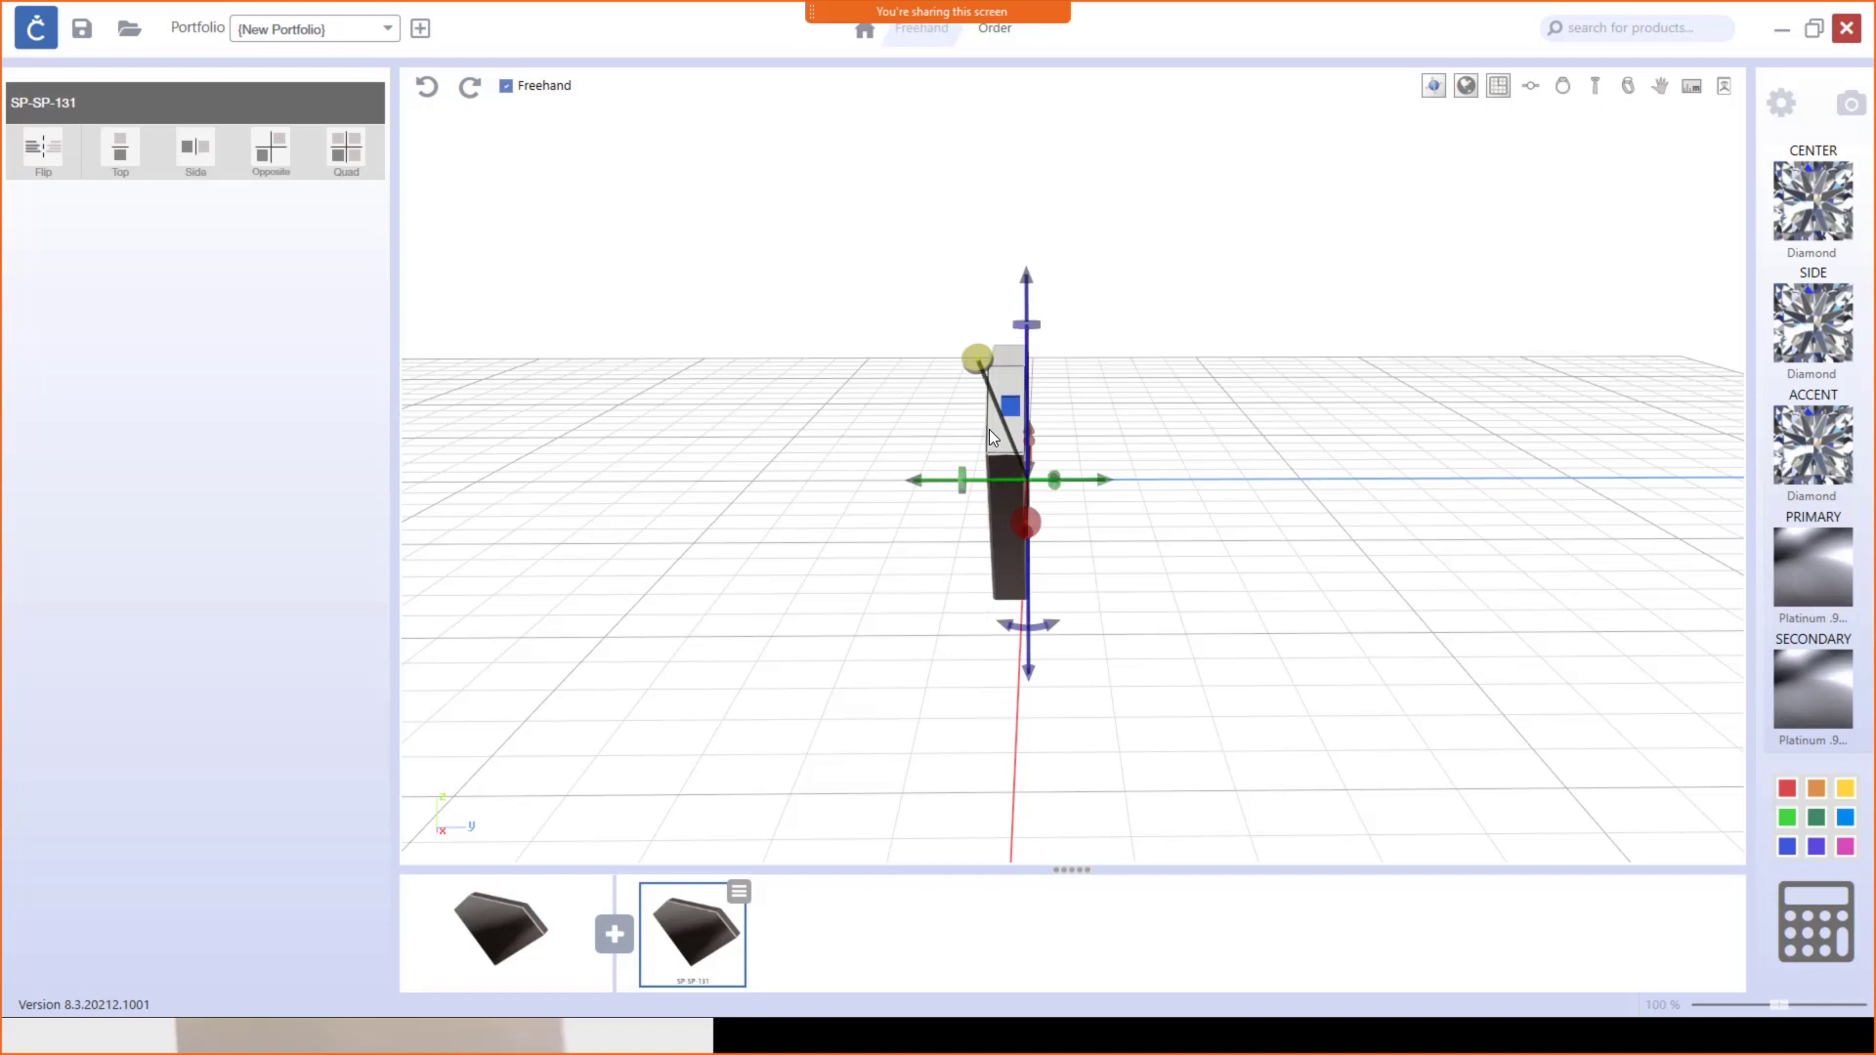
drag(863, 573, 982, 564)
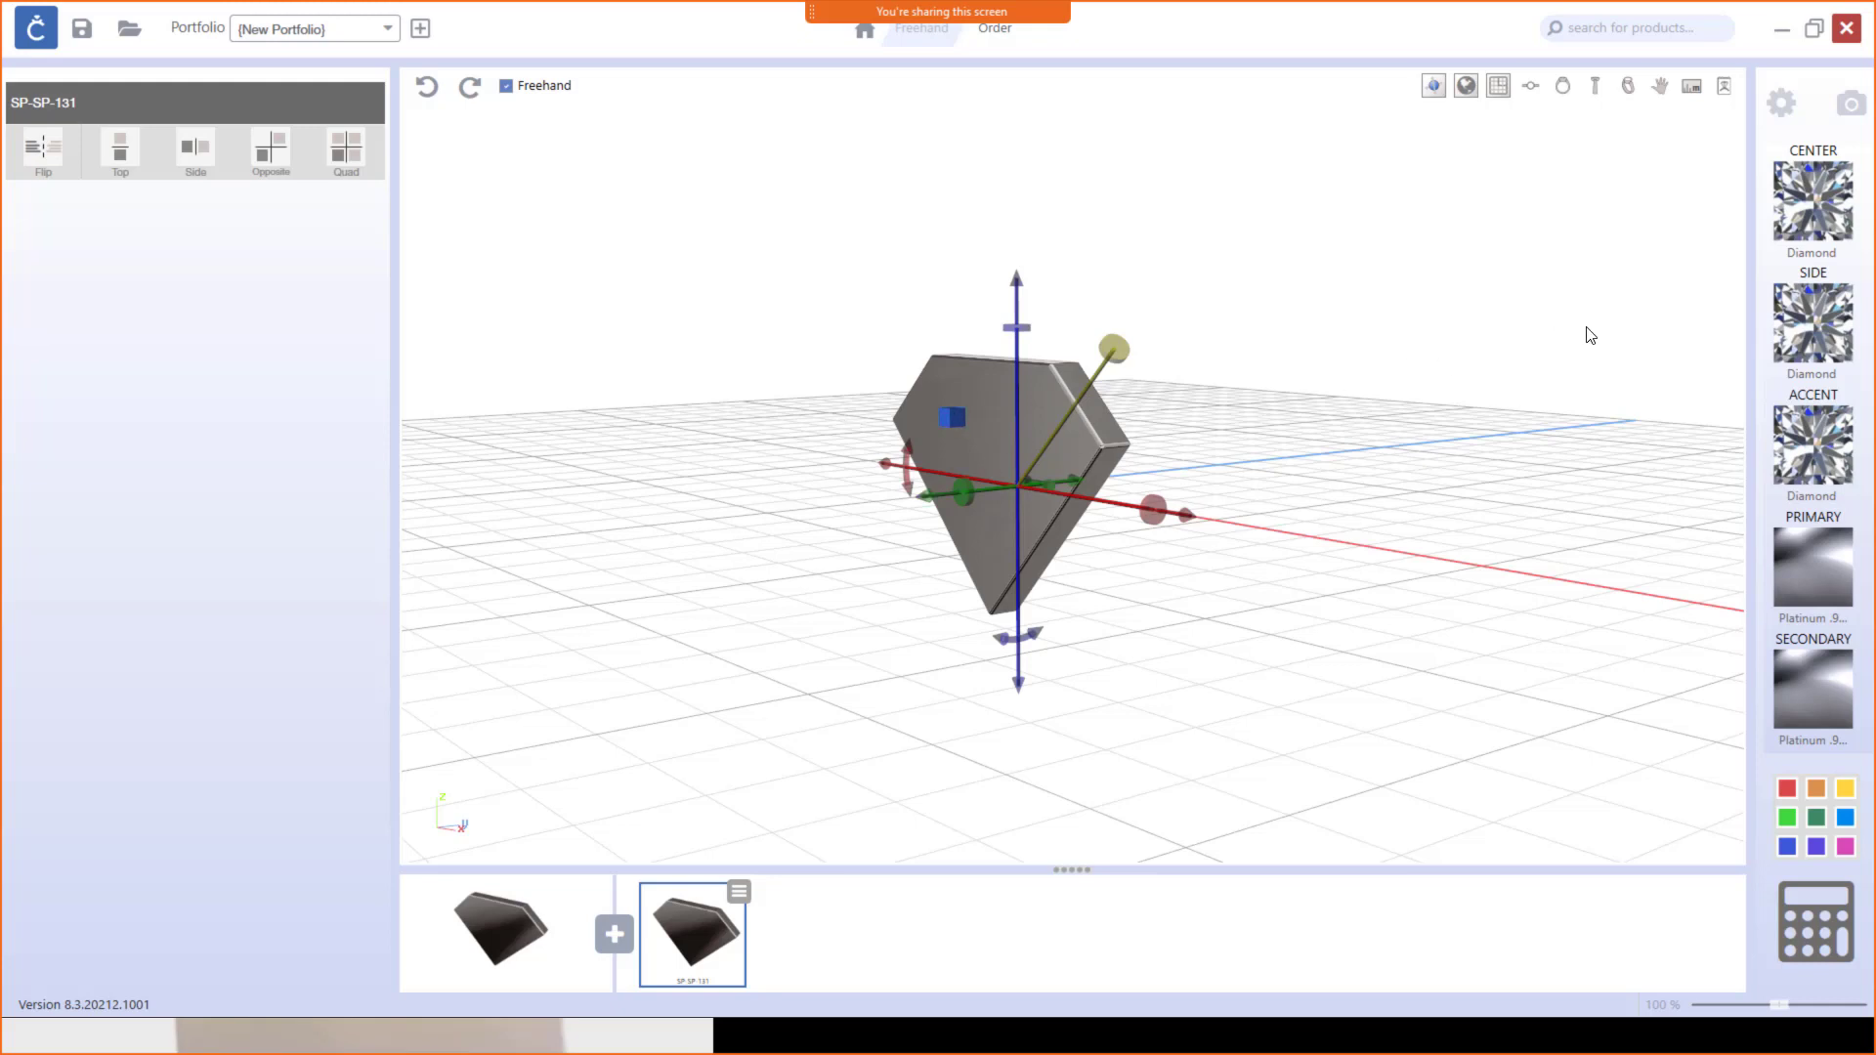
Step: Stretch the upright shape in its thickness direction to form a bar about 16.6 mm long
mouse_move(963, 507)
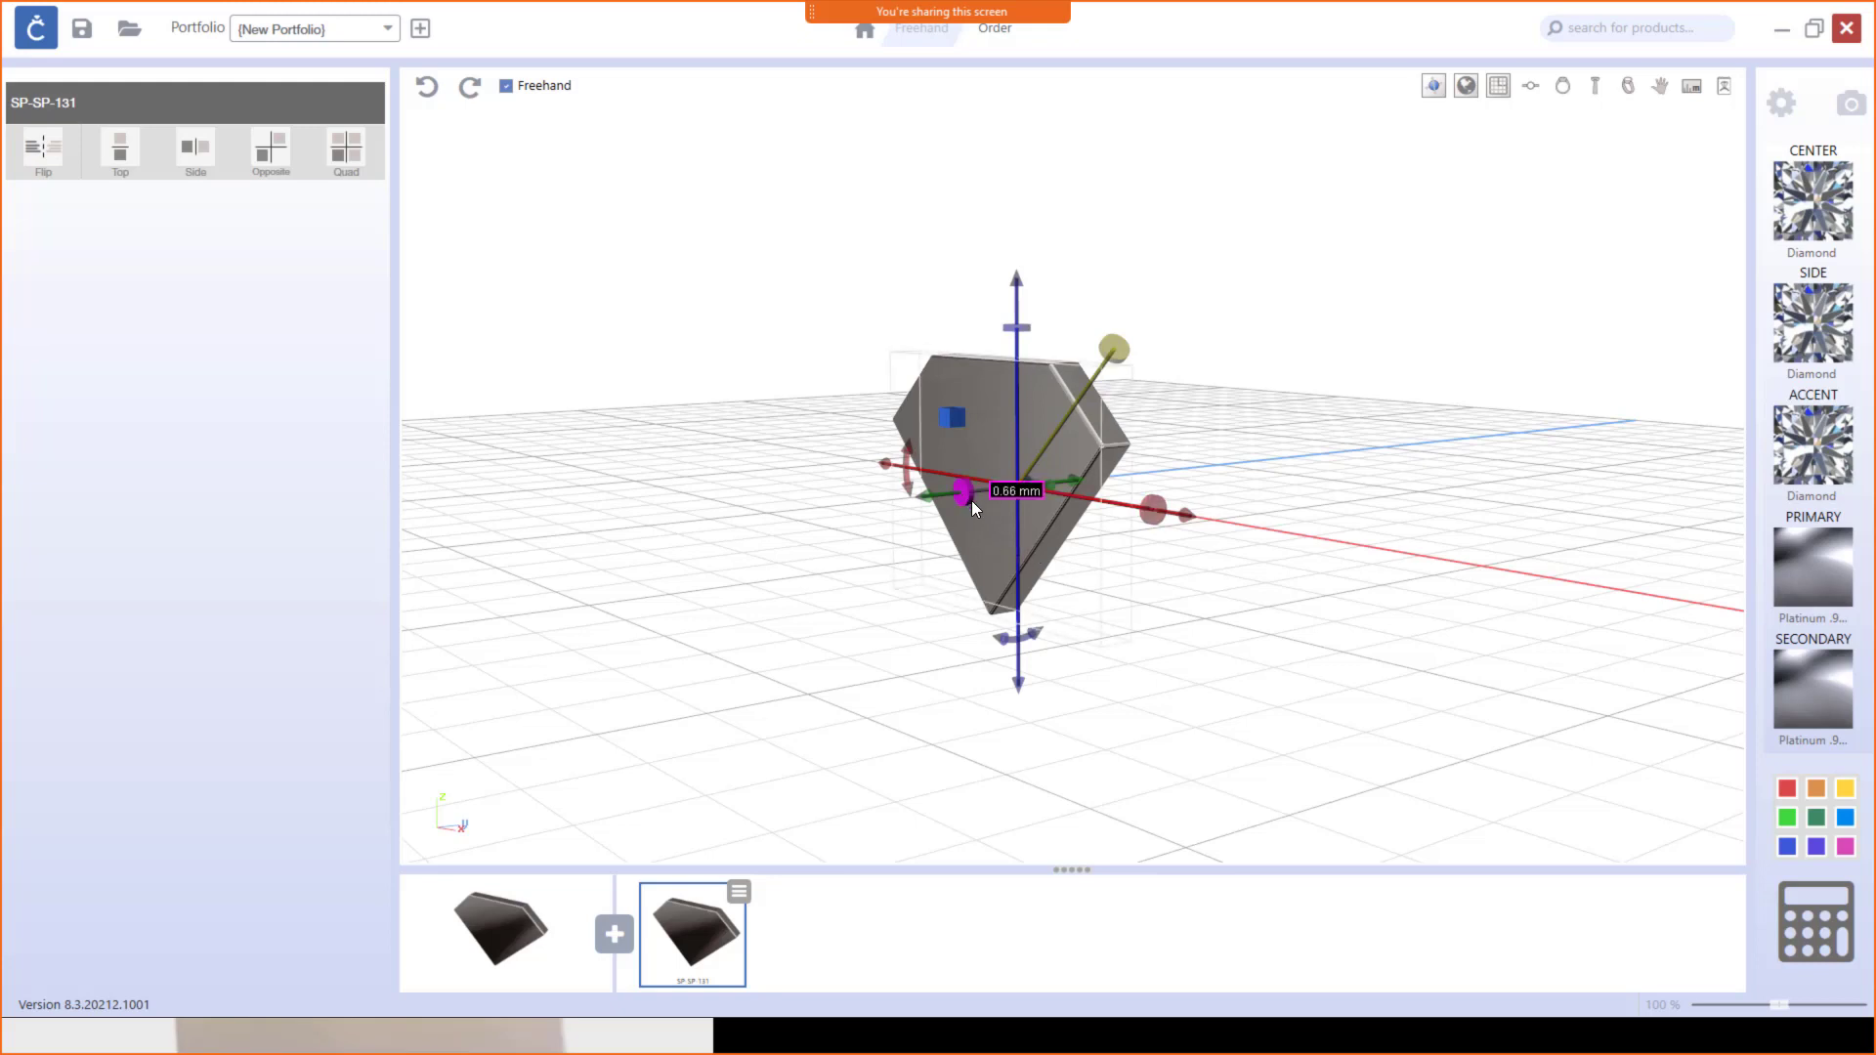
drag(947, 566, 854, 586)
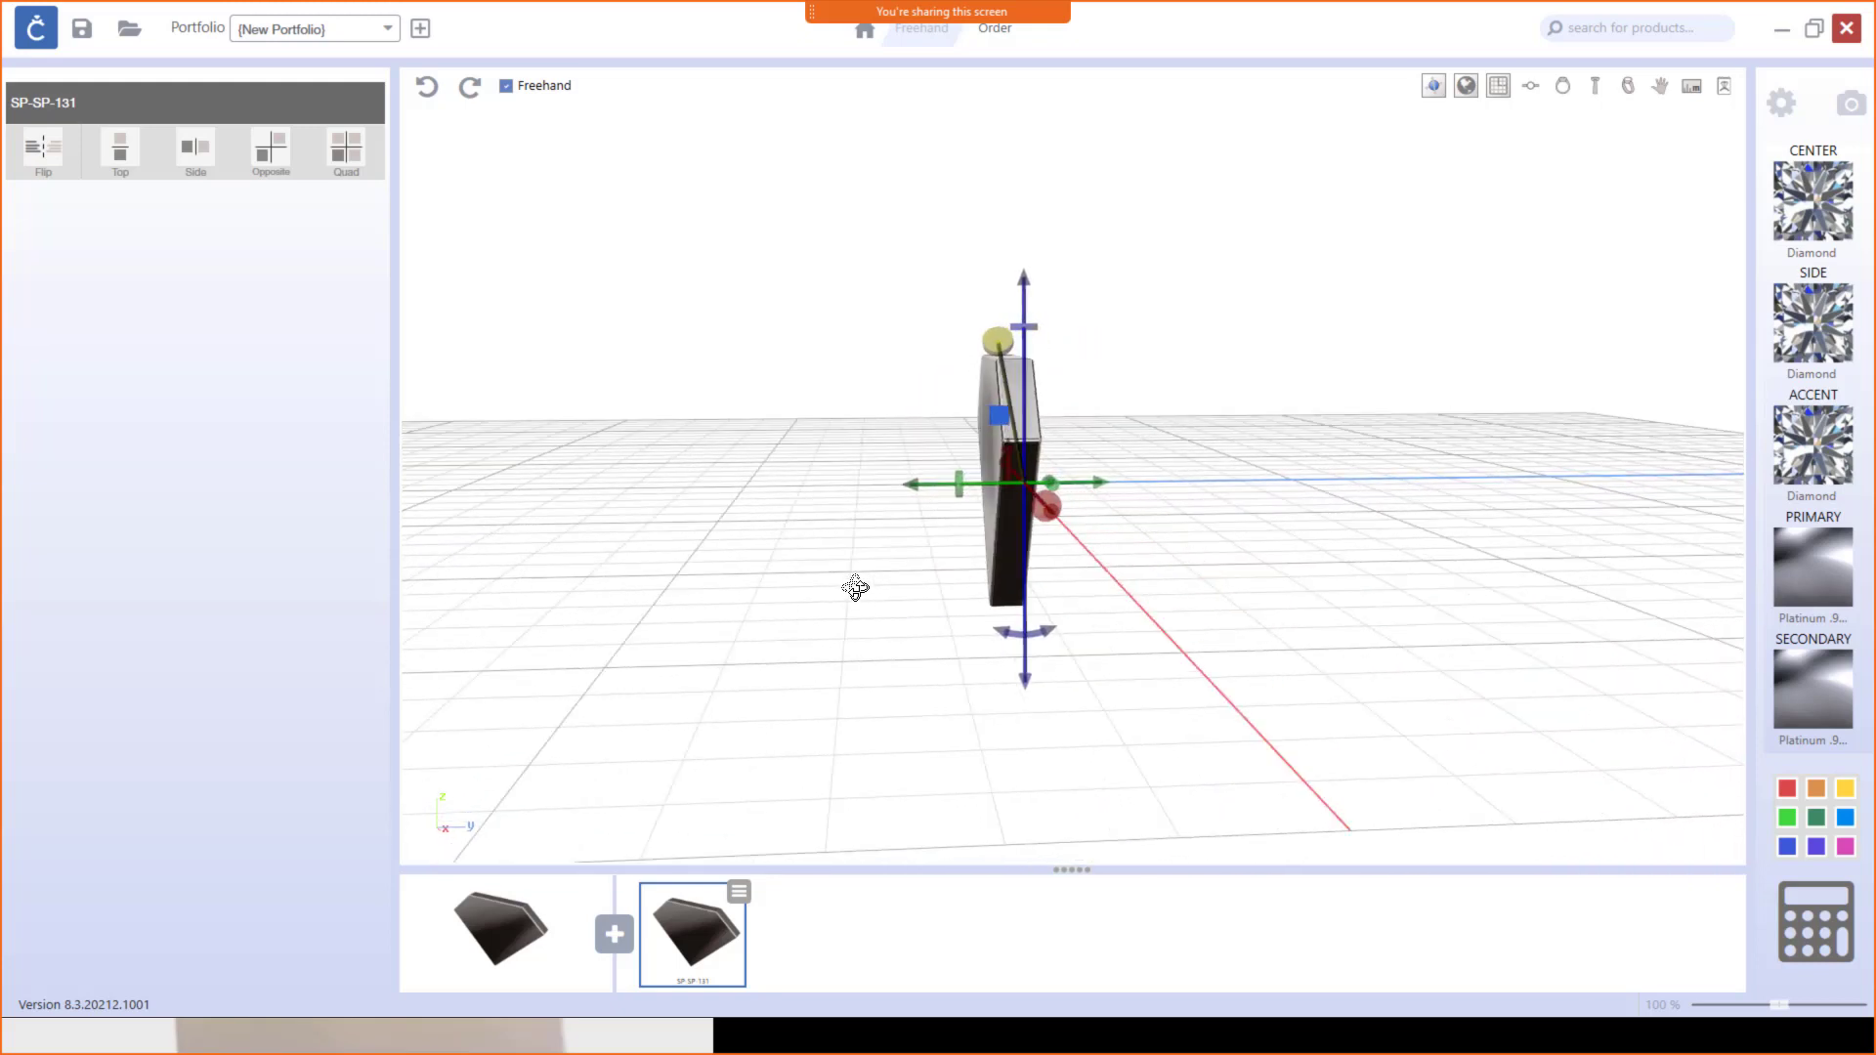
mouse_move(958, 489)
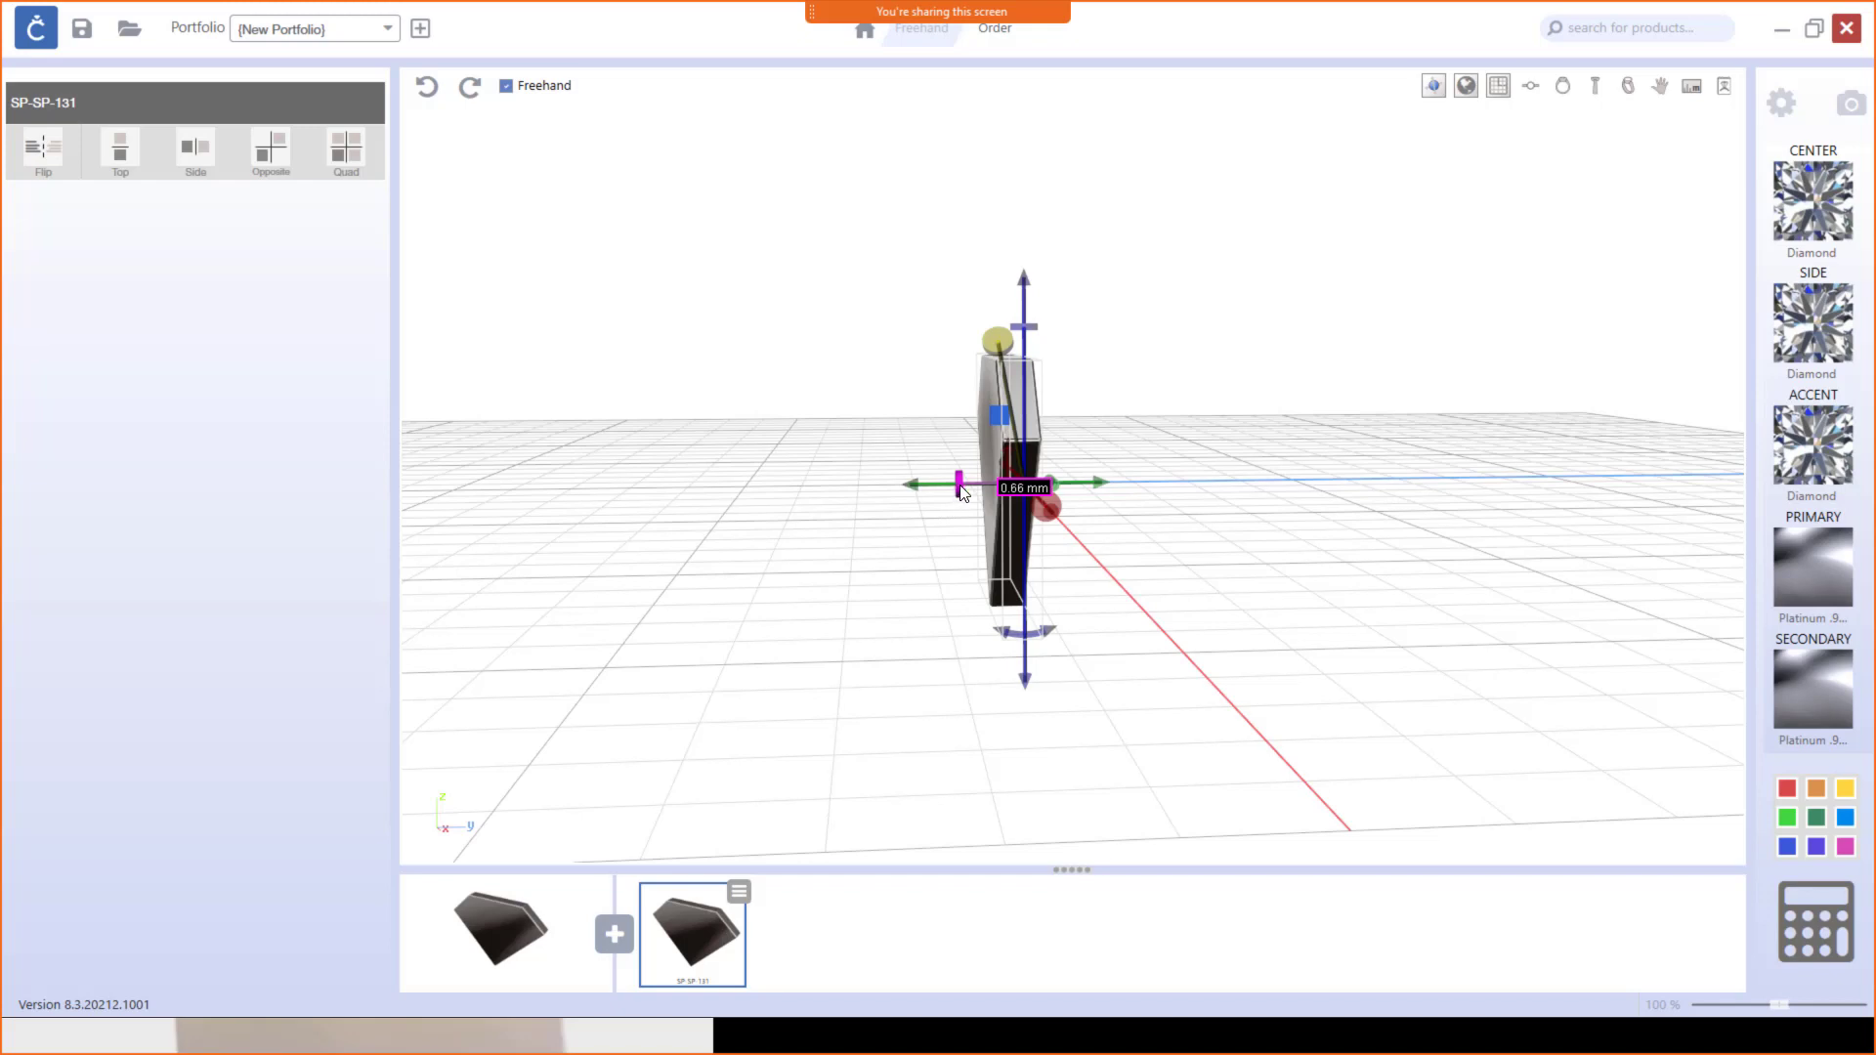
drag(963, 492, 410, 531)
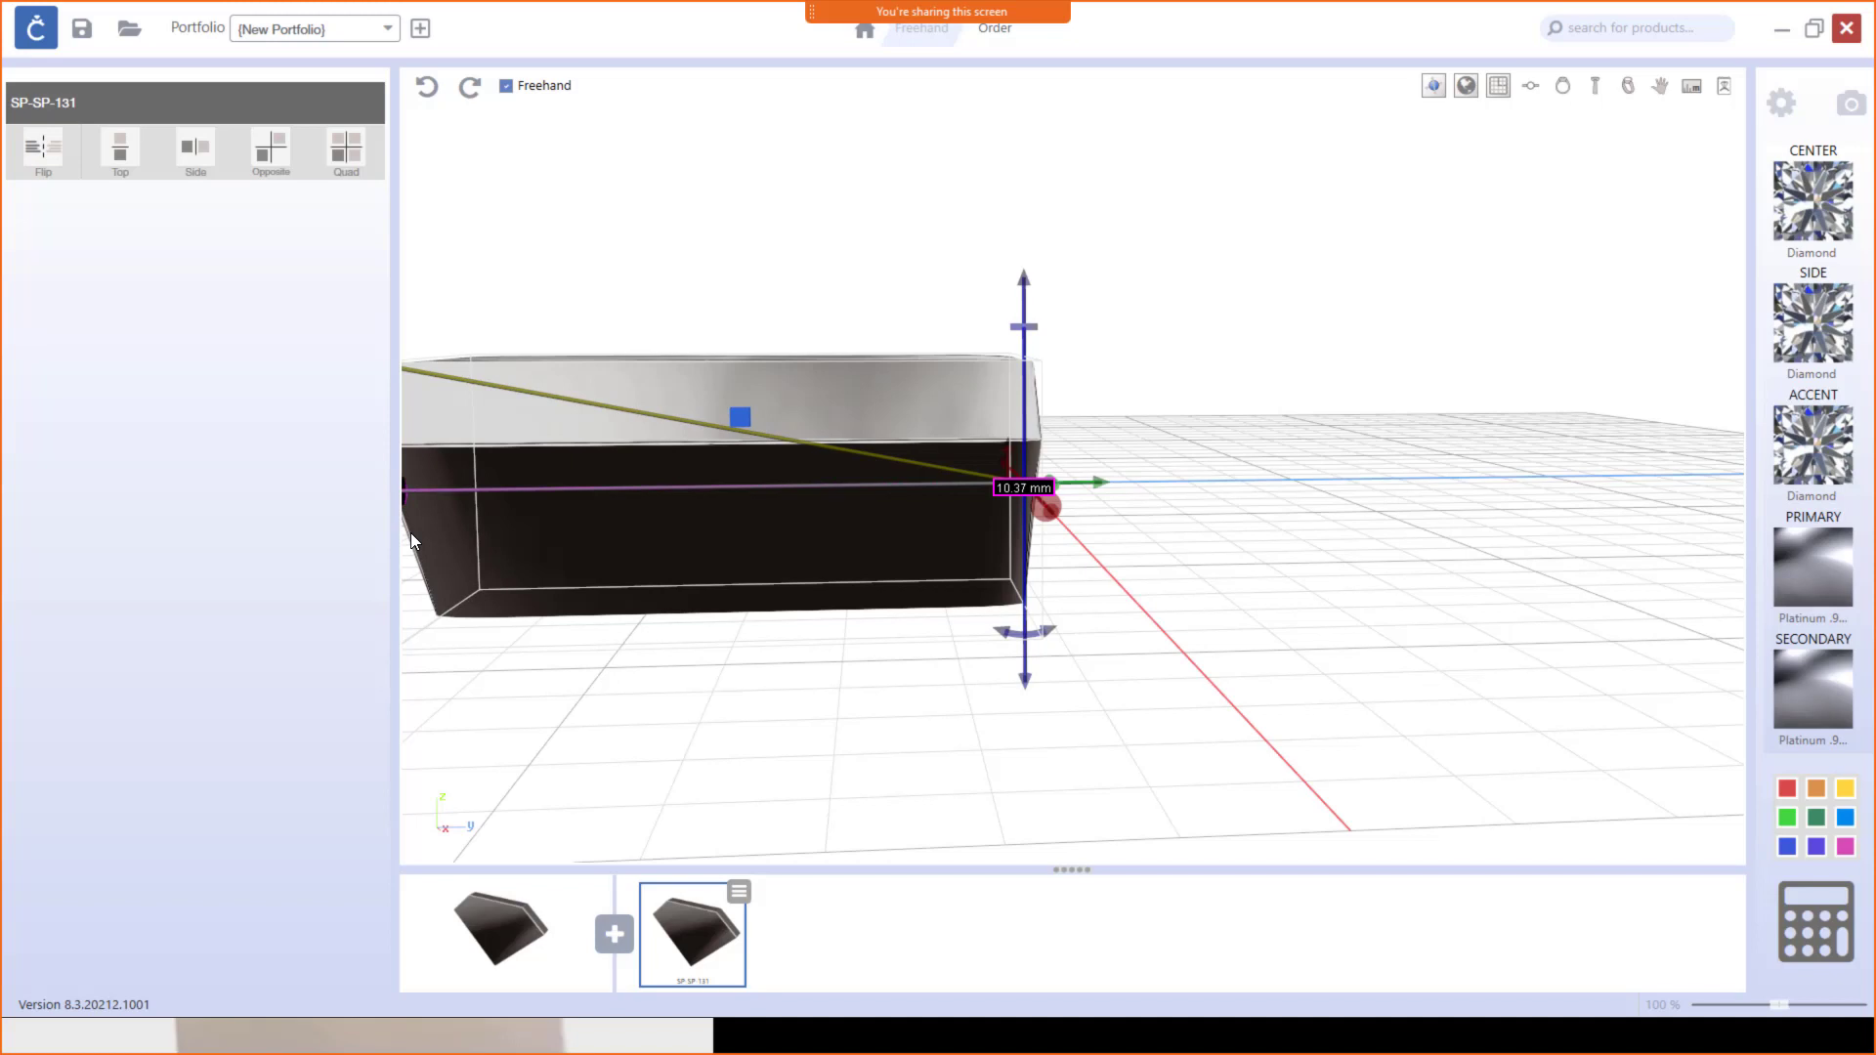
mouse_move(411, 532)
mouse_down()
mouse_move(453, 530)
mouse_move(427, 530)
mouse_up()
middle_drag(547, 547, 1210, 636)
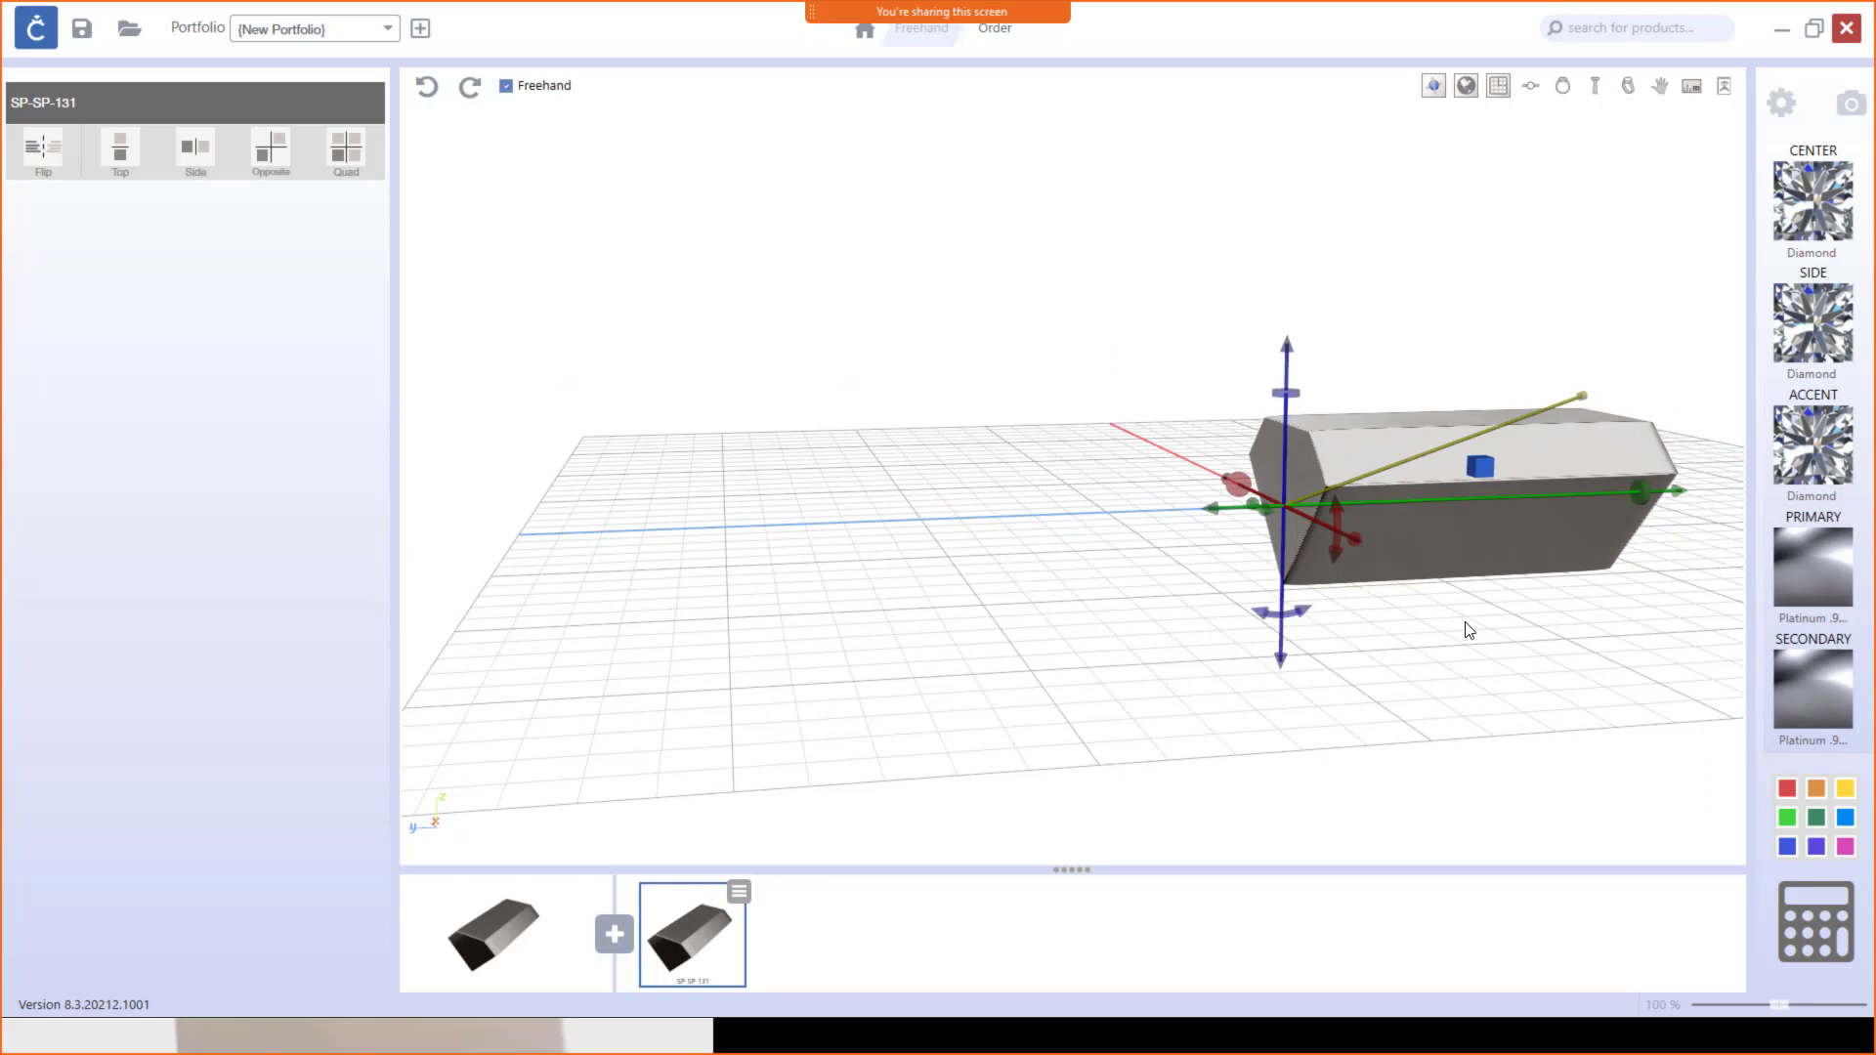
middle_drag(1466, 632, 877, 610)
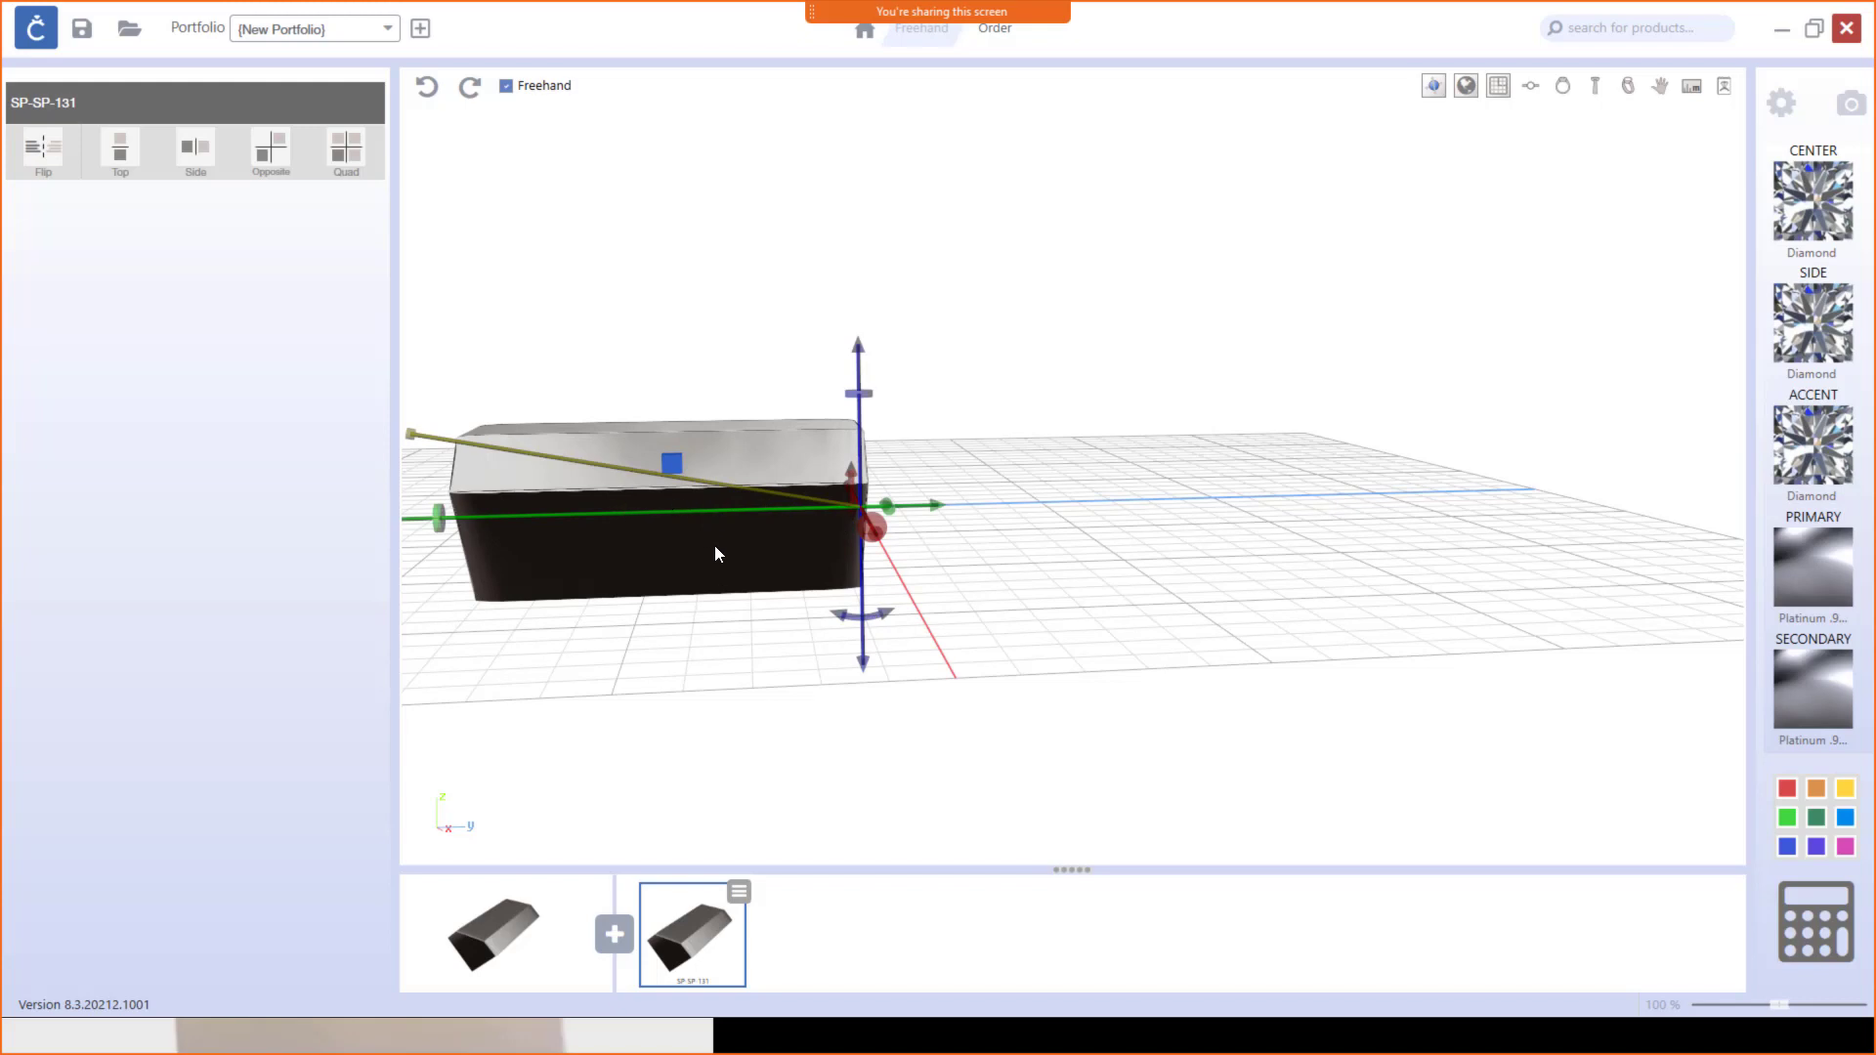
middle_drag(715, 553, 1012, 547)
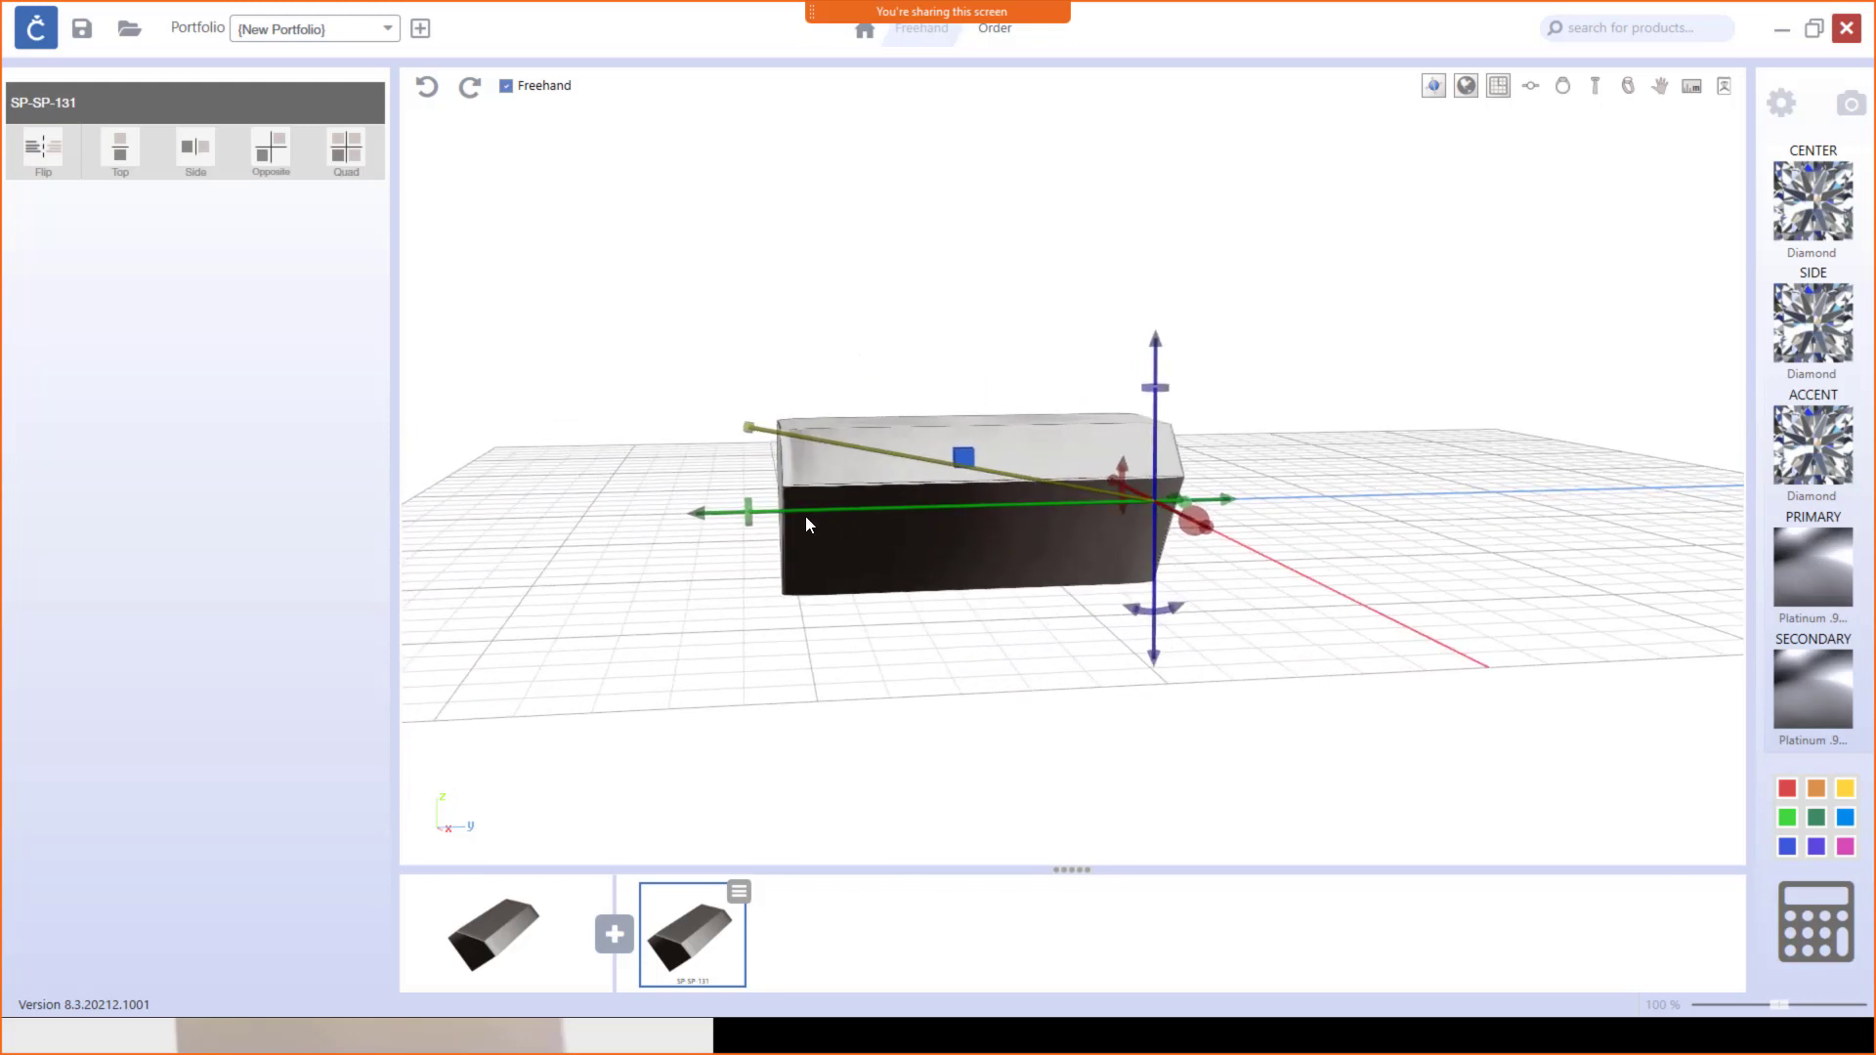
drag(750, 518, 498, 547)
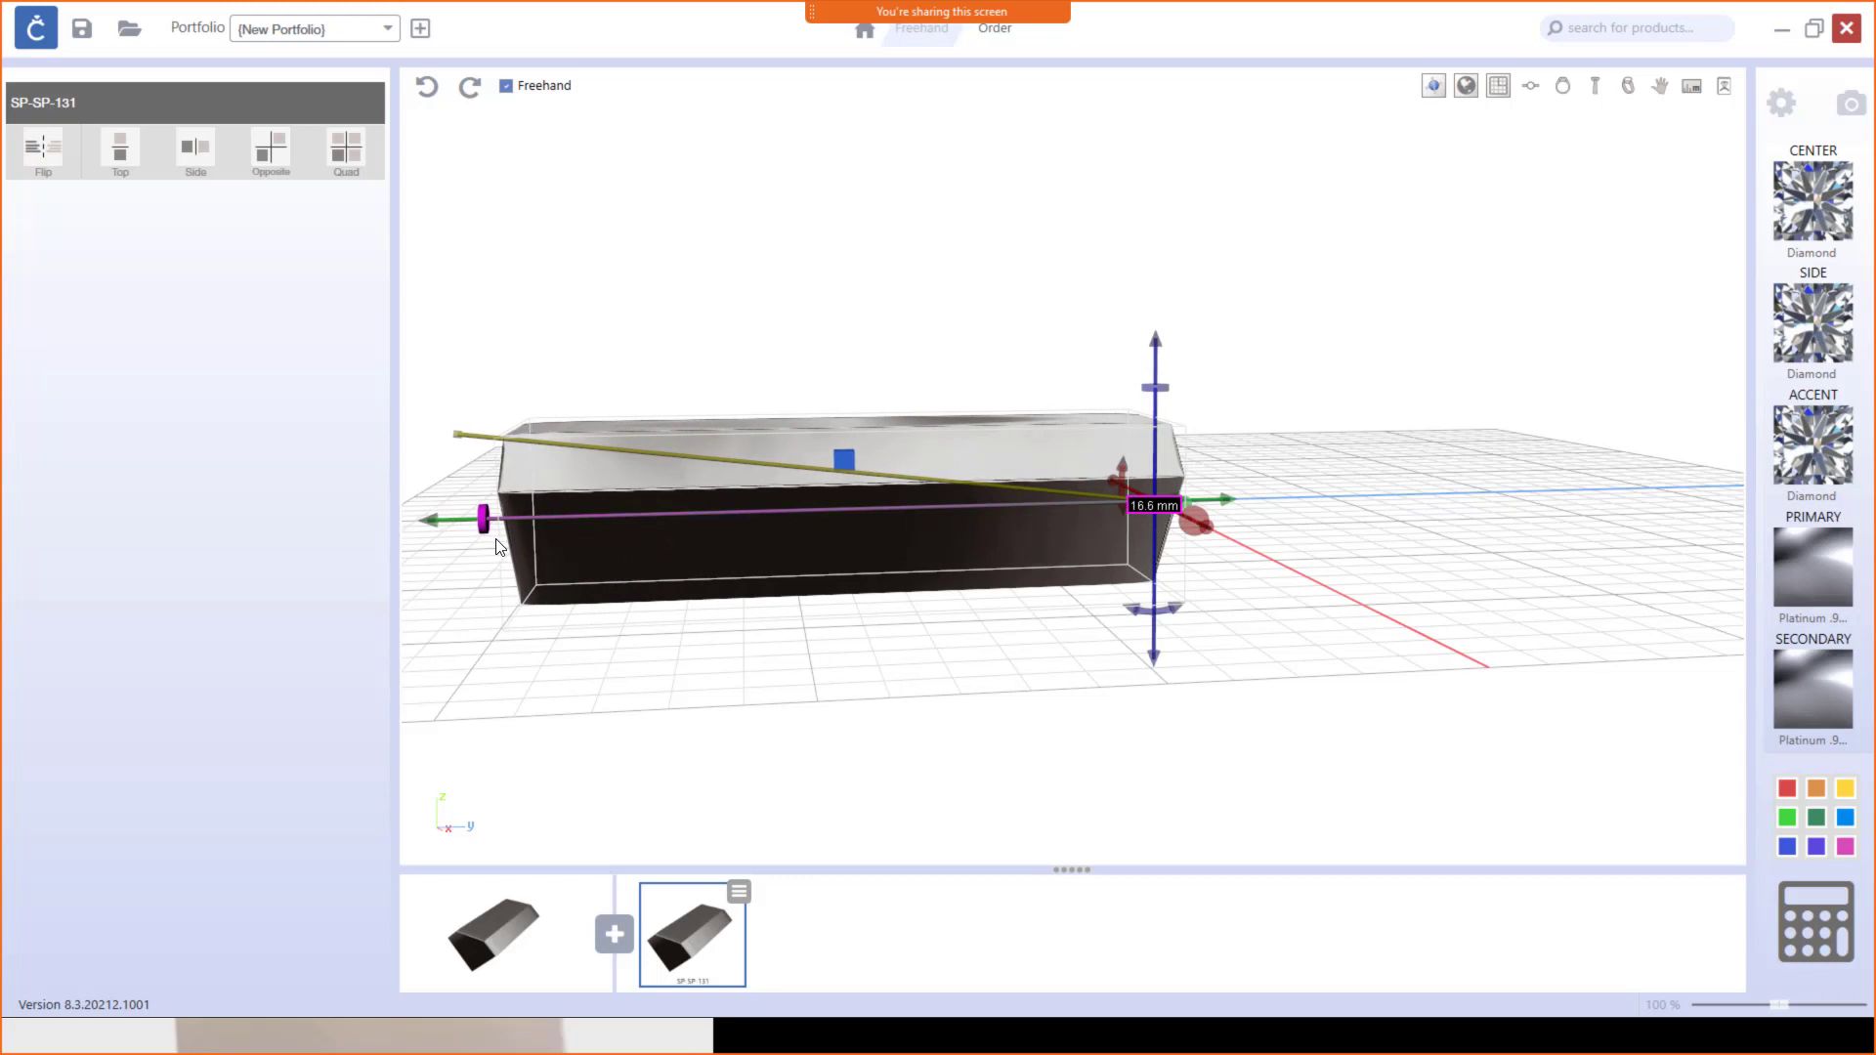
drag(493, 546, 508, 539)
Step: Move the bar lengthwise along the grid's Y axis so it is centered on the grid origin
scroll(766, 598, down, 4)
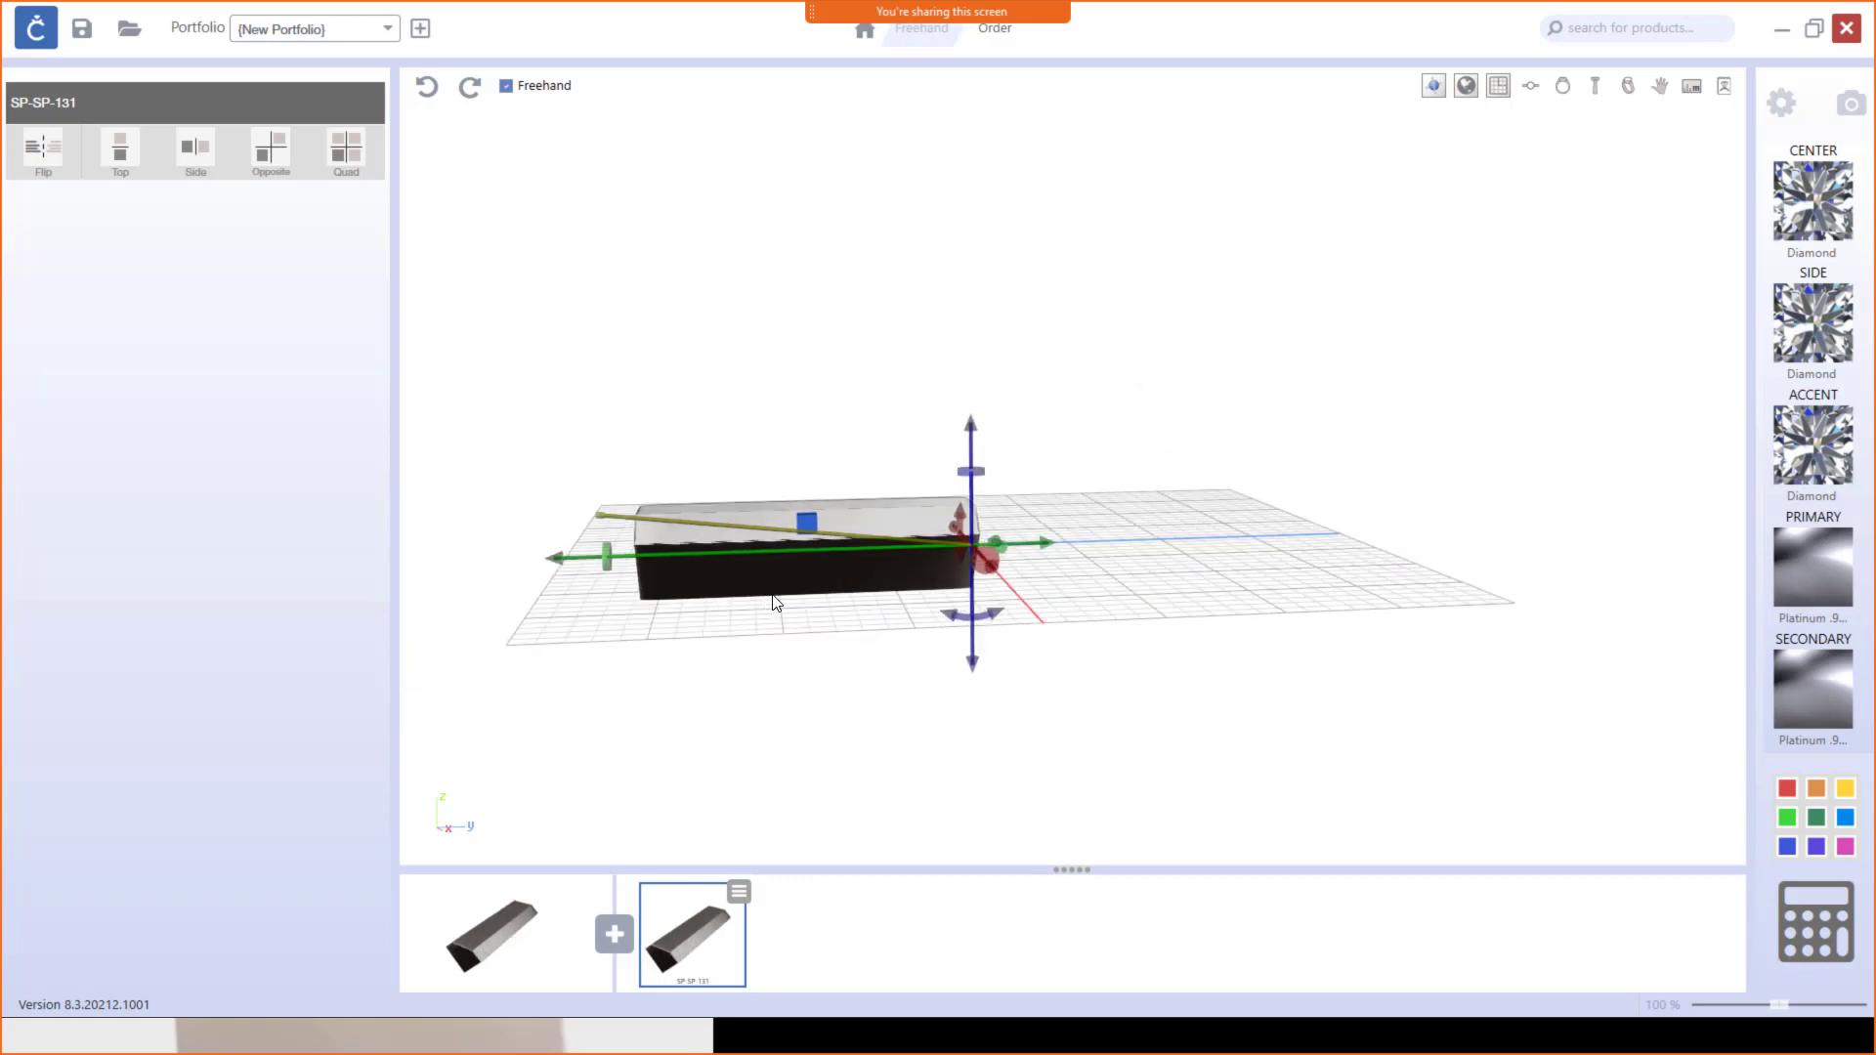
mouse_move(787, 599)
right_down()
mouse_move(1079, 595)
mouse_move(1319, 465)
mouse_move(1234, 510)
mouse_move(1192, 576)
mouse_move(655, 582)
mouse_move(566, 536)
mouse_move(760, 594)
right_up()
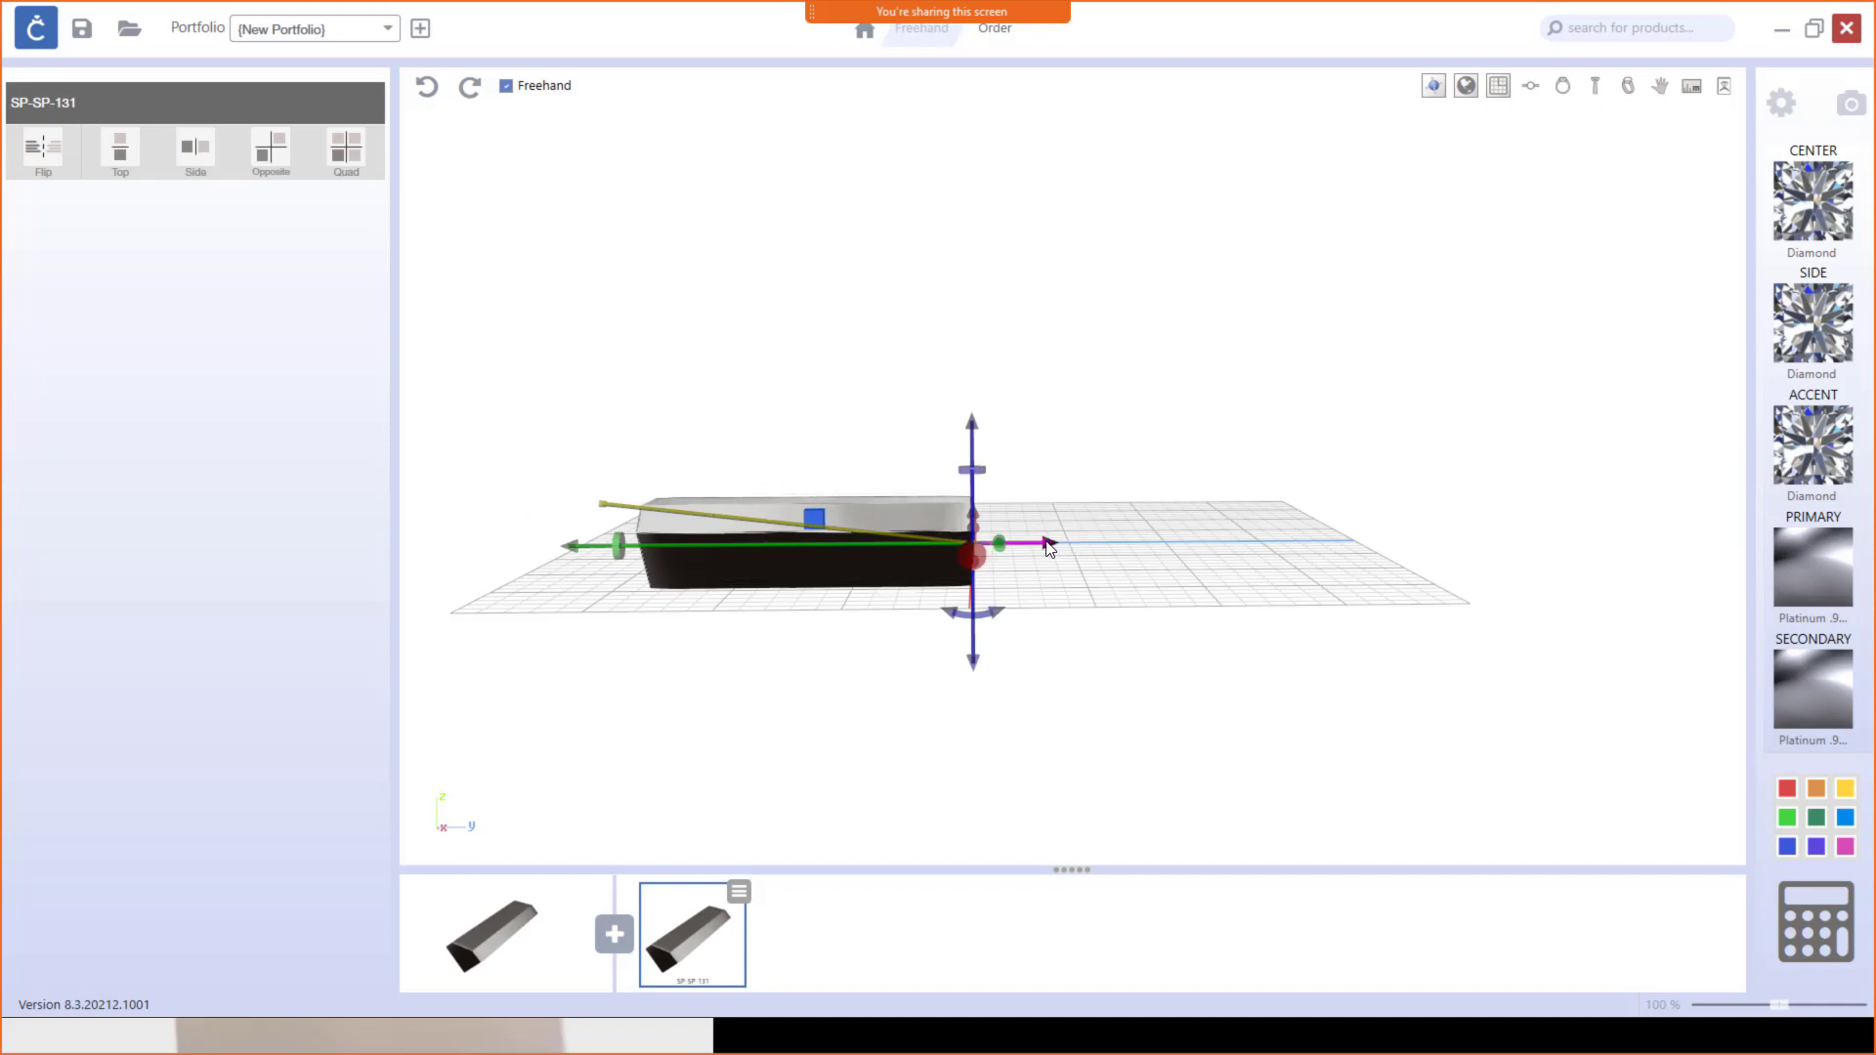
drag(1048, 548, 1208, 559)
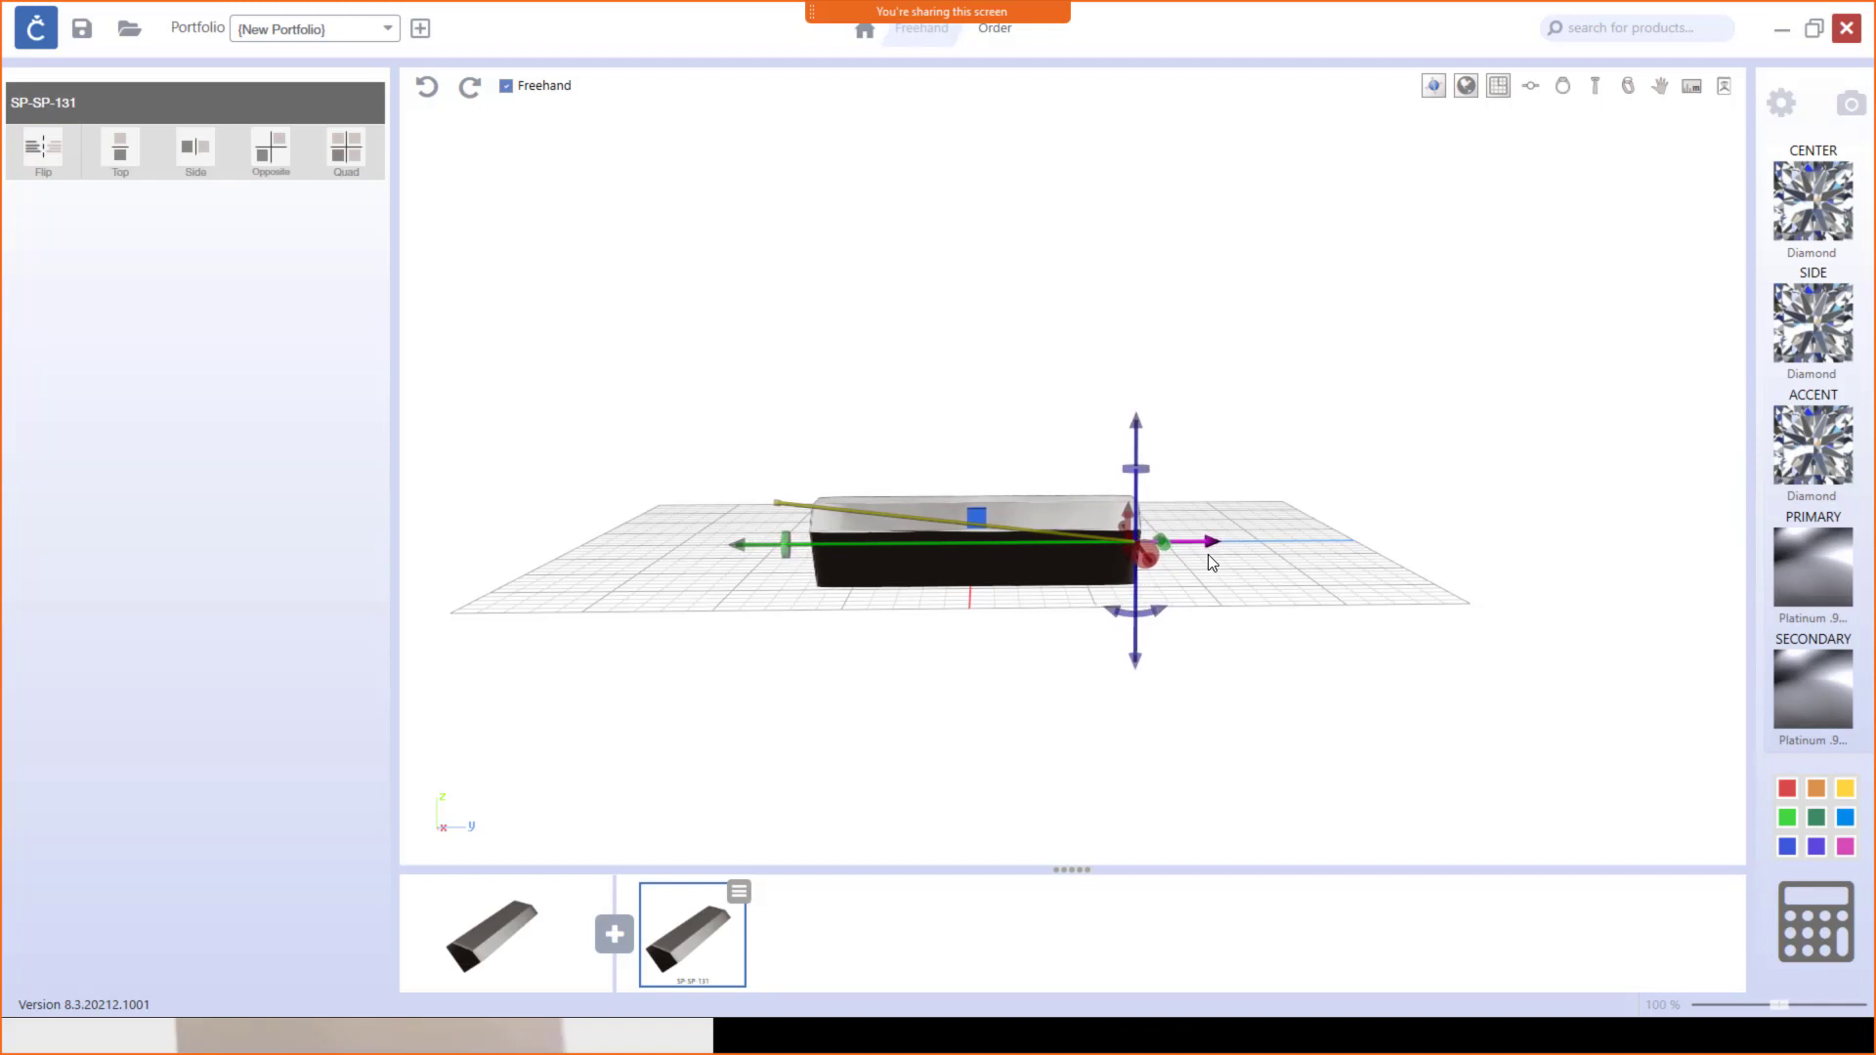
drag(1449, 686, 1386, 687)
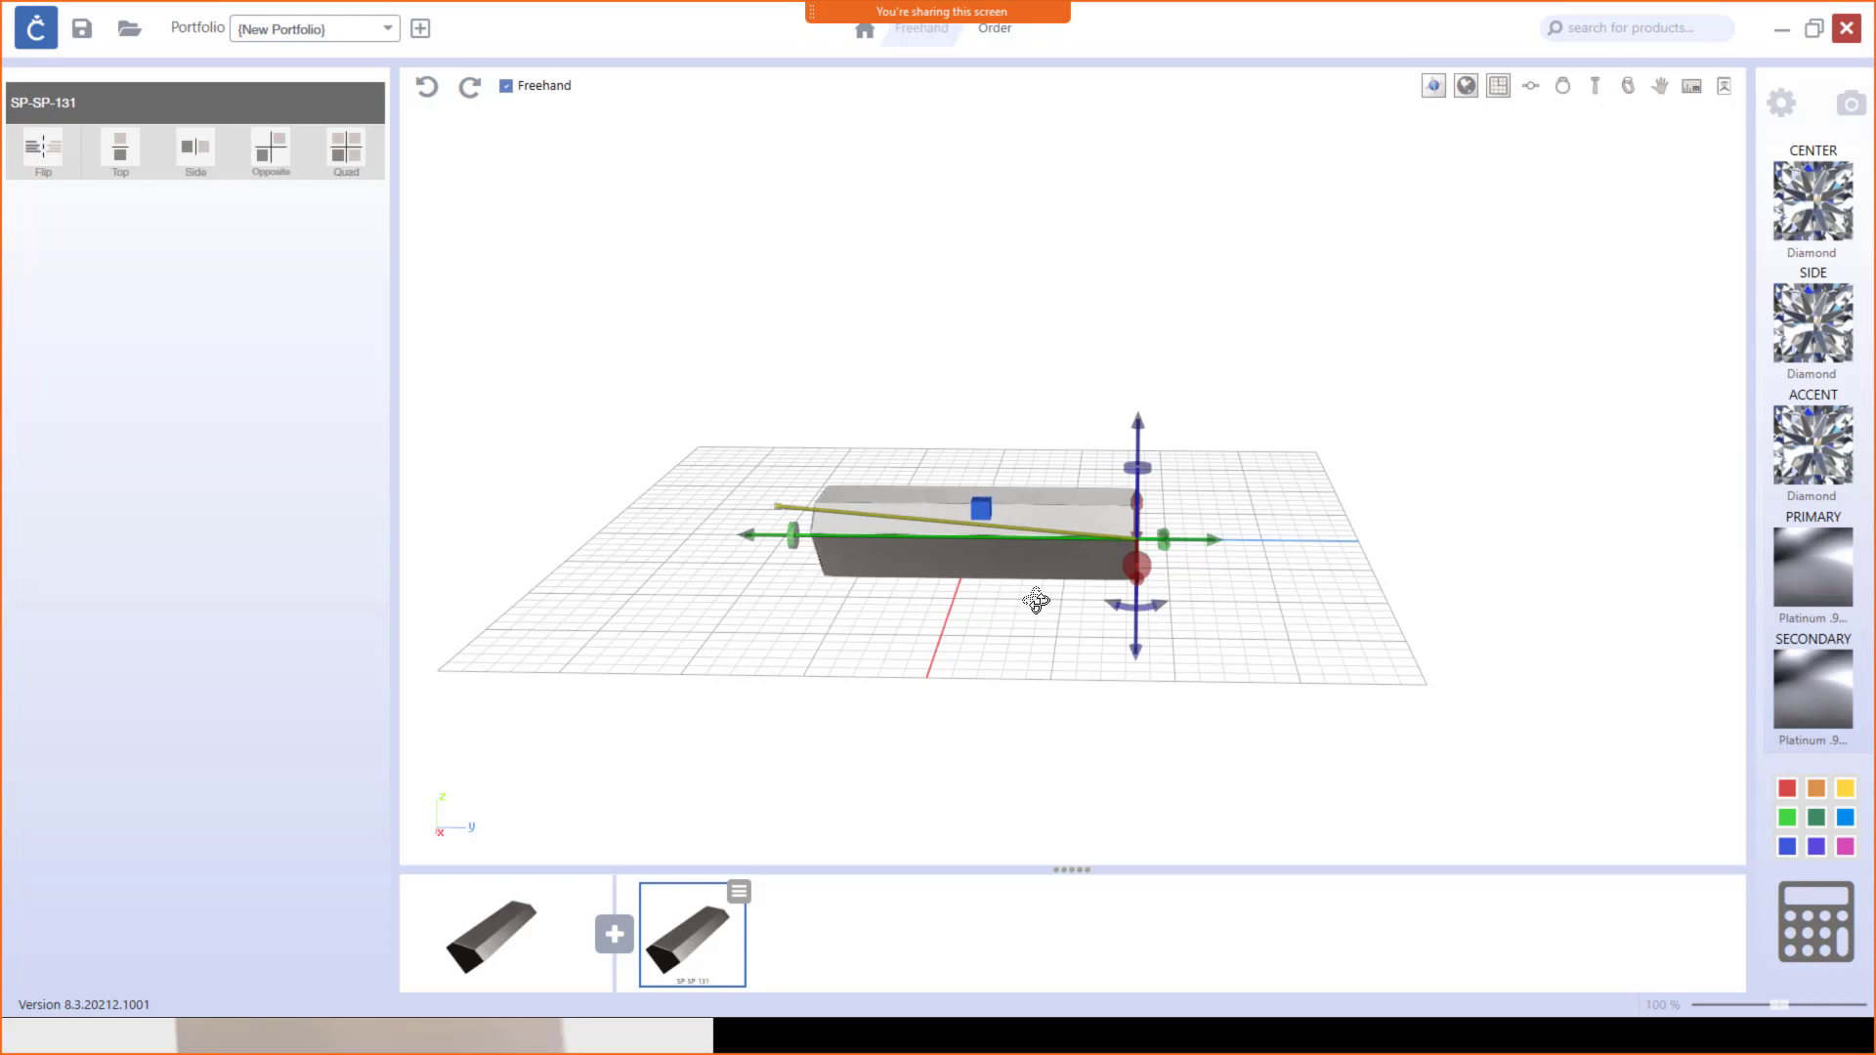
drag(1035, 599, 1037, 533)
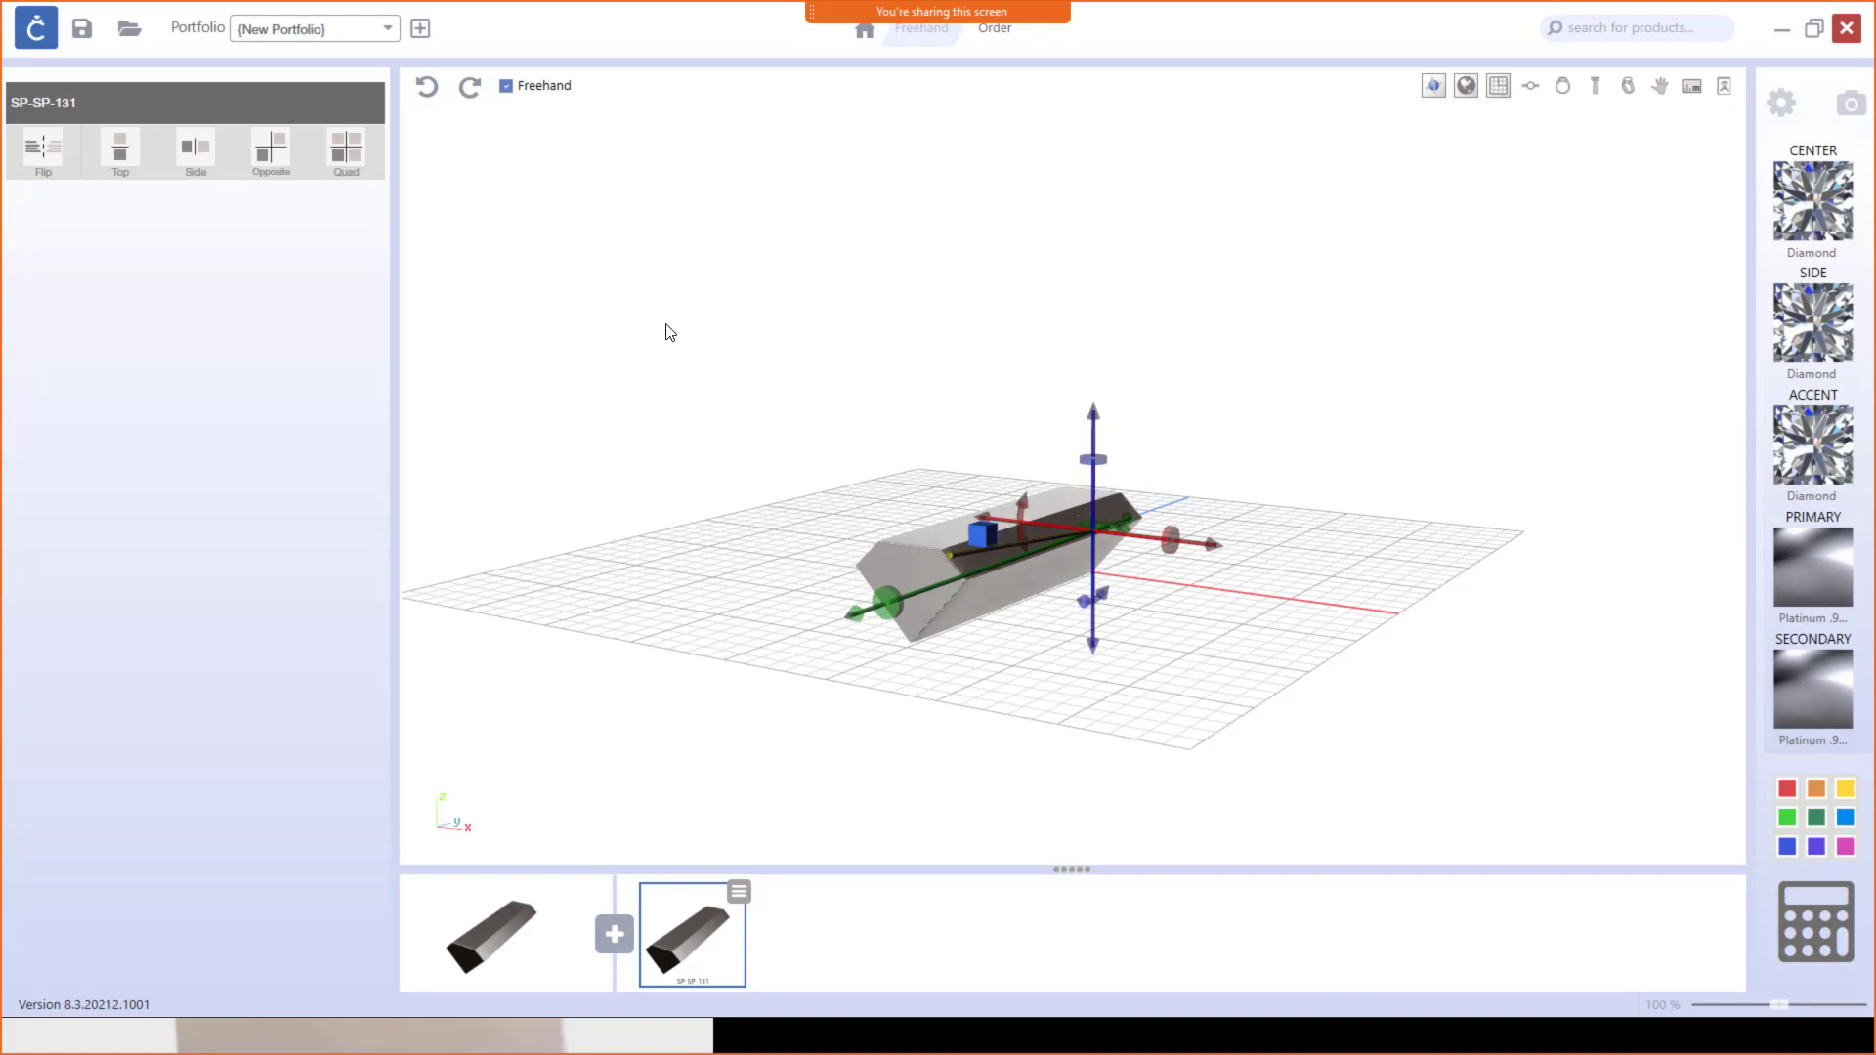
drag(1161, 671, 896, 435)
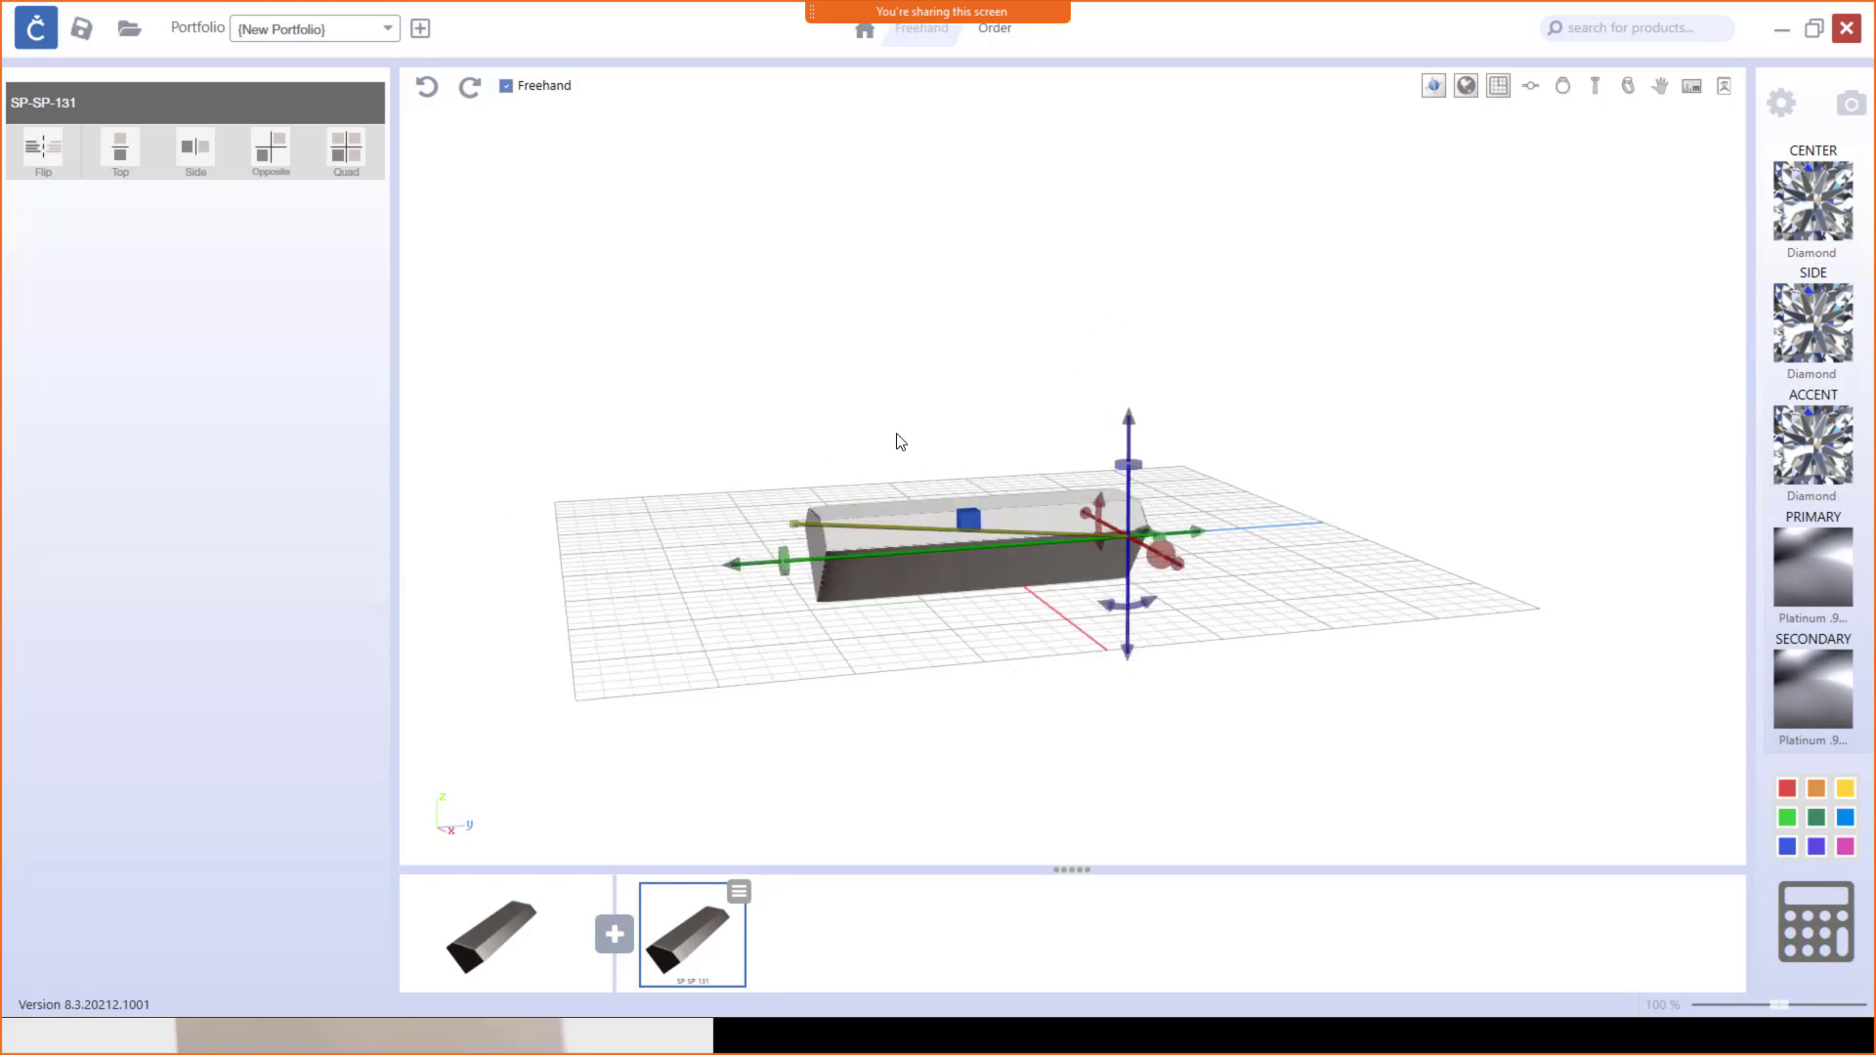
Step: Add the round jump ring CP-WI-013 from the Wire Rope Knots category to the design
click(616, 940)
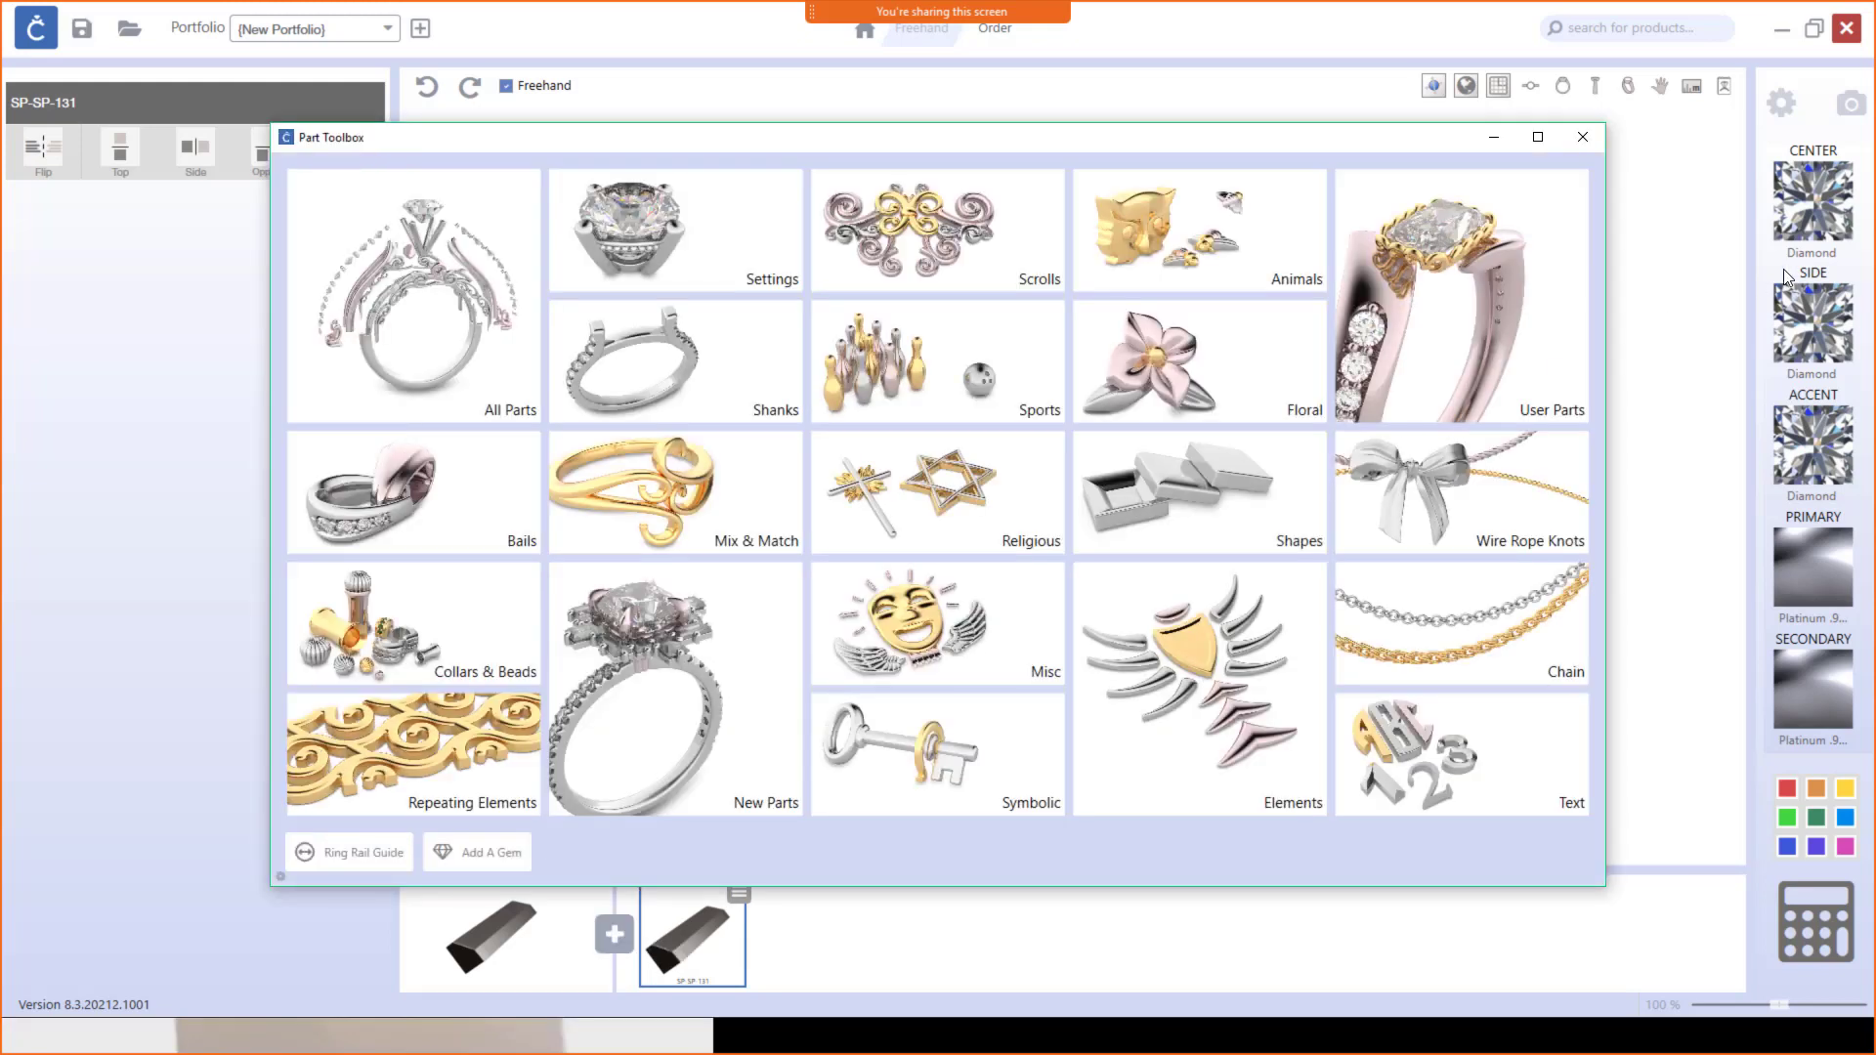
click(1490, 505)
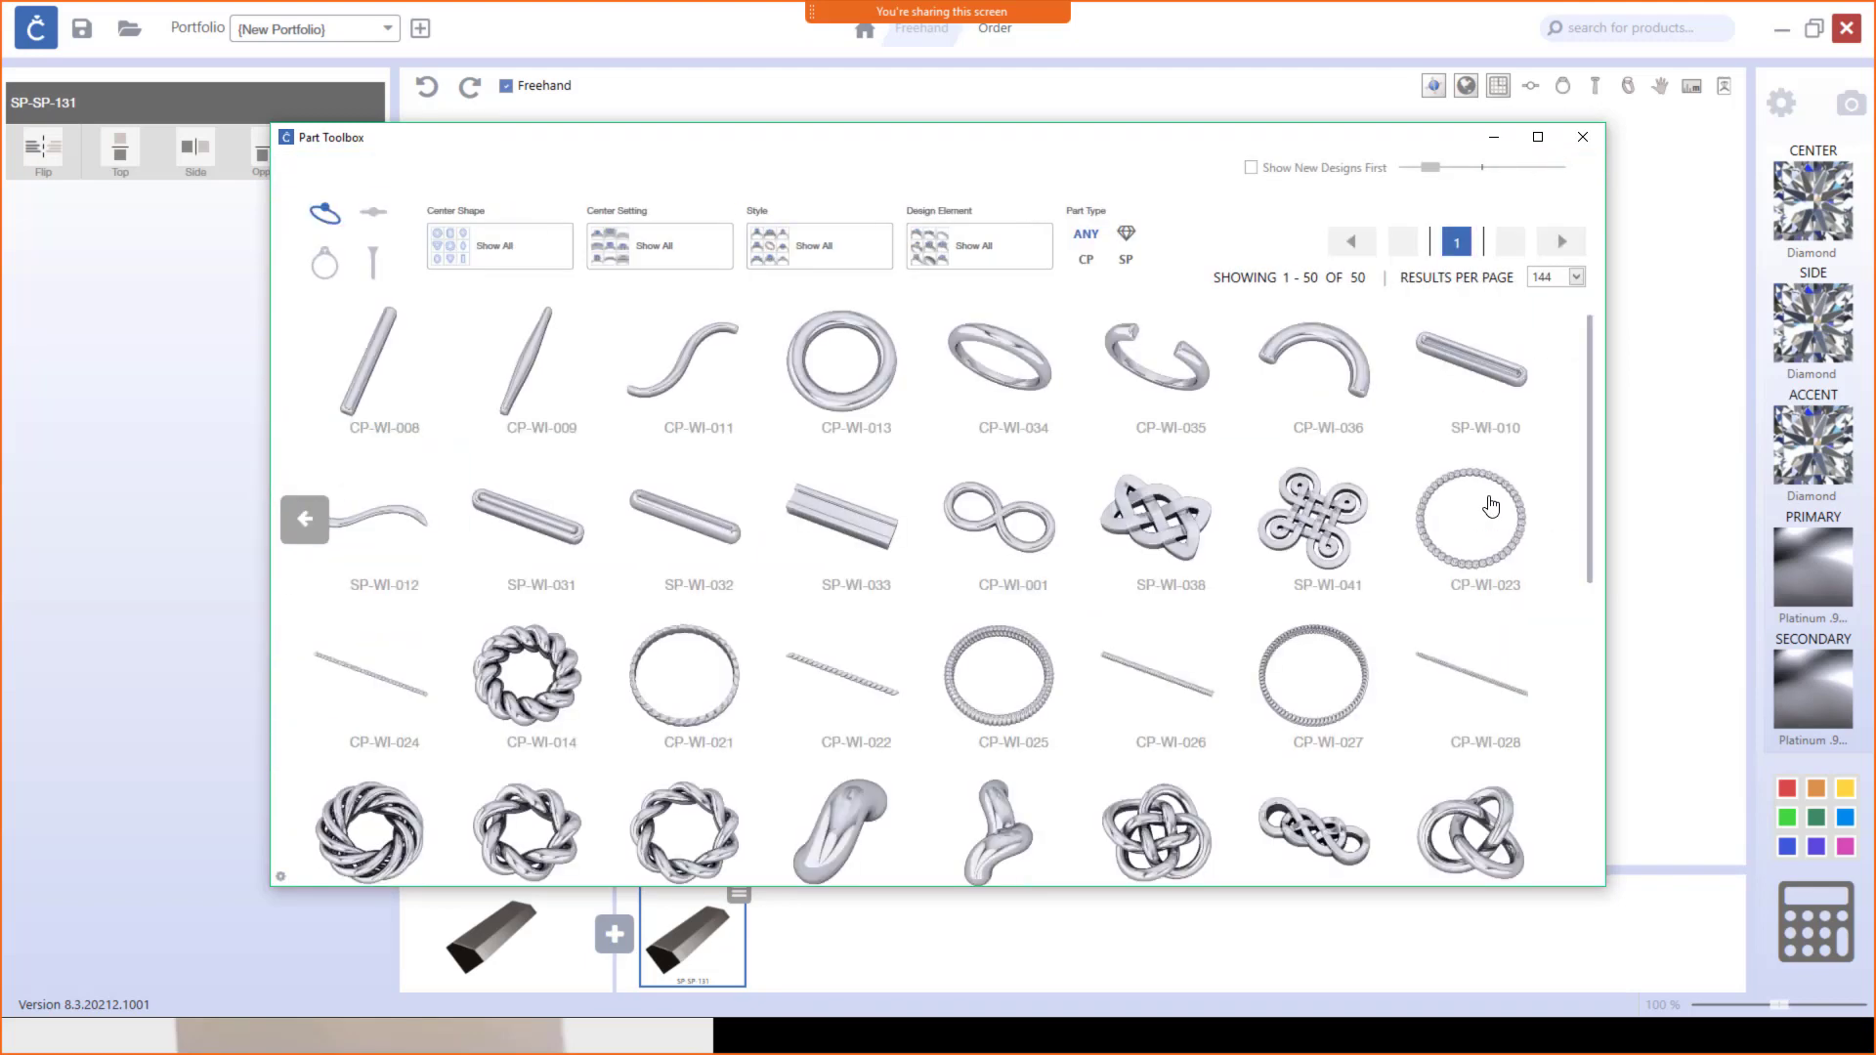
click(875, 405)
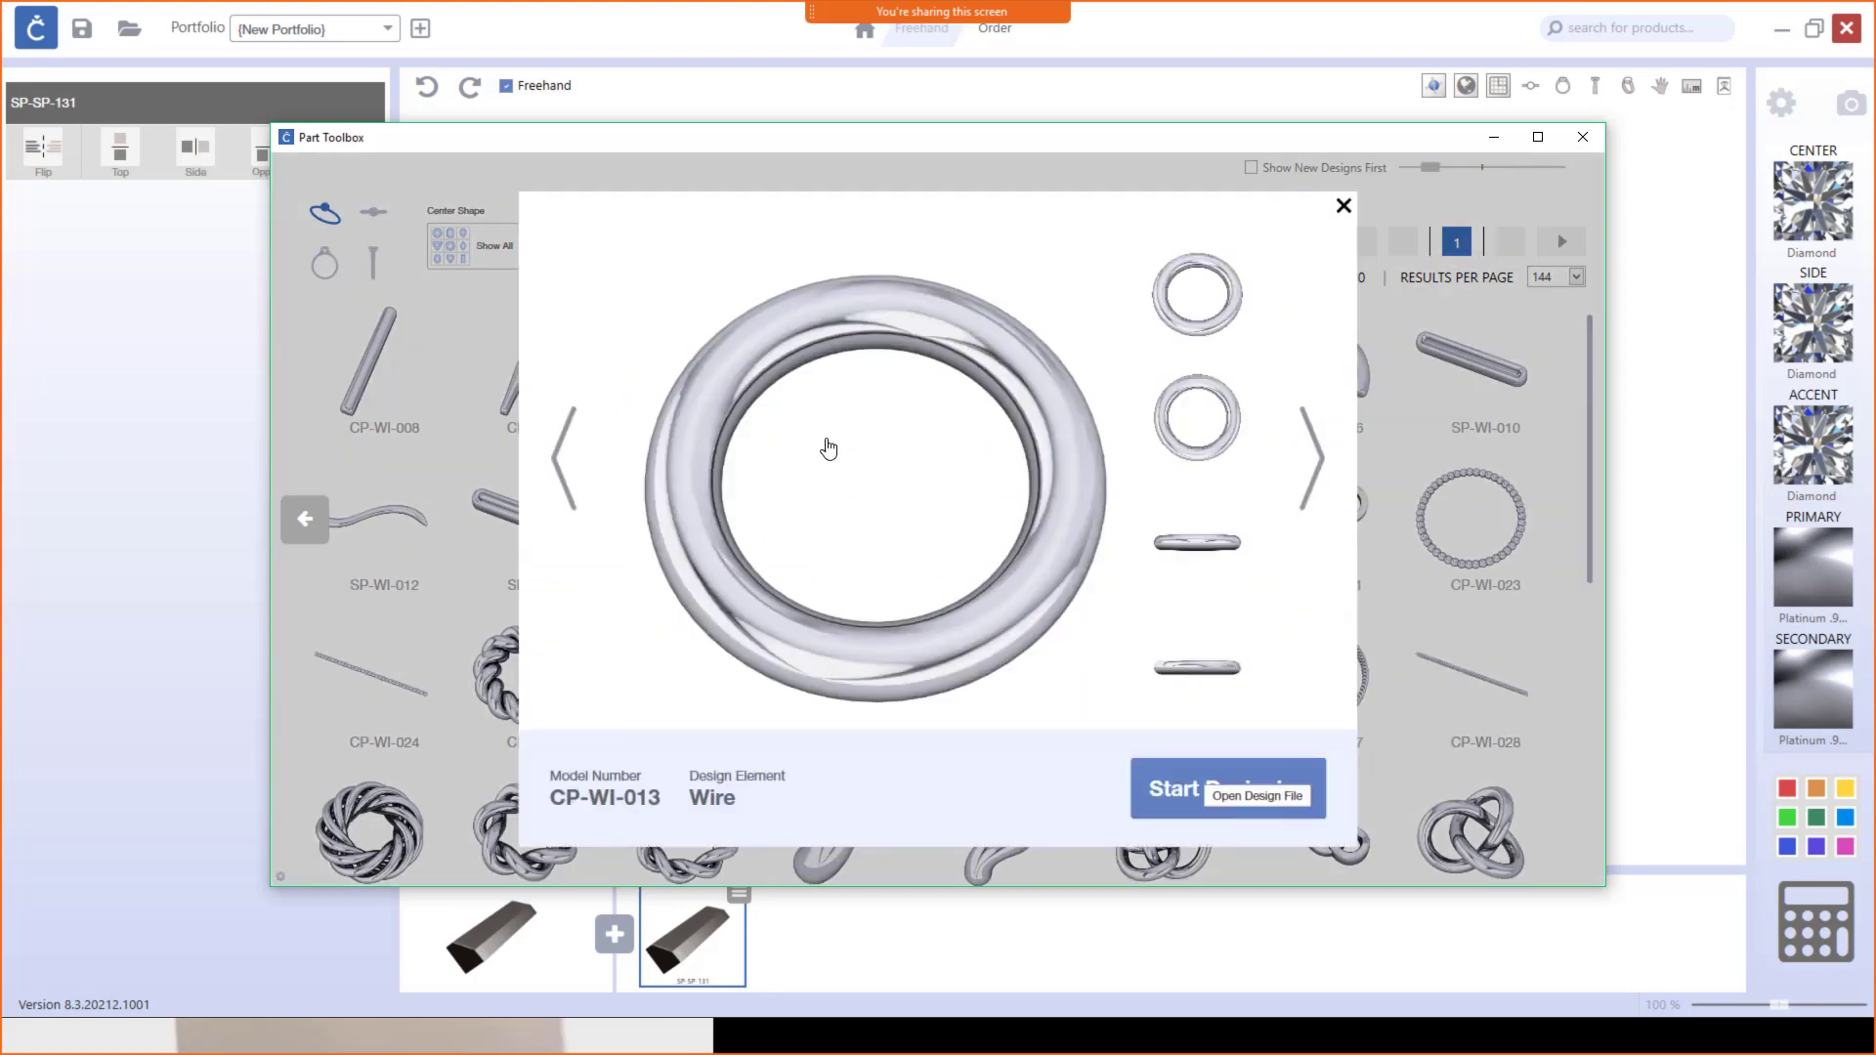
click(1226, 789)
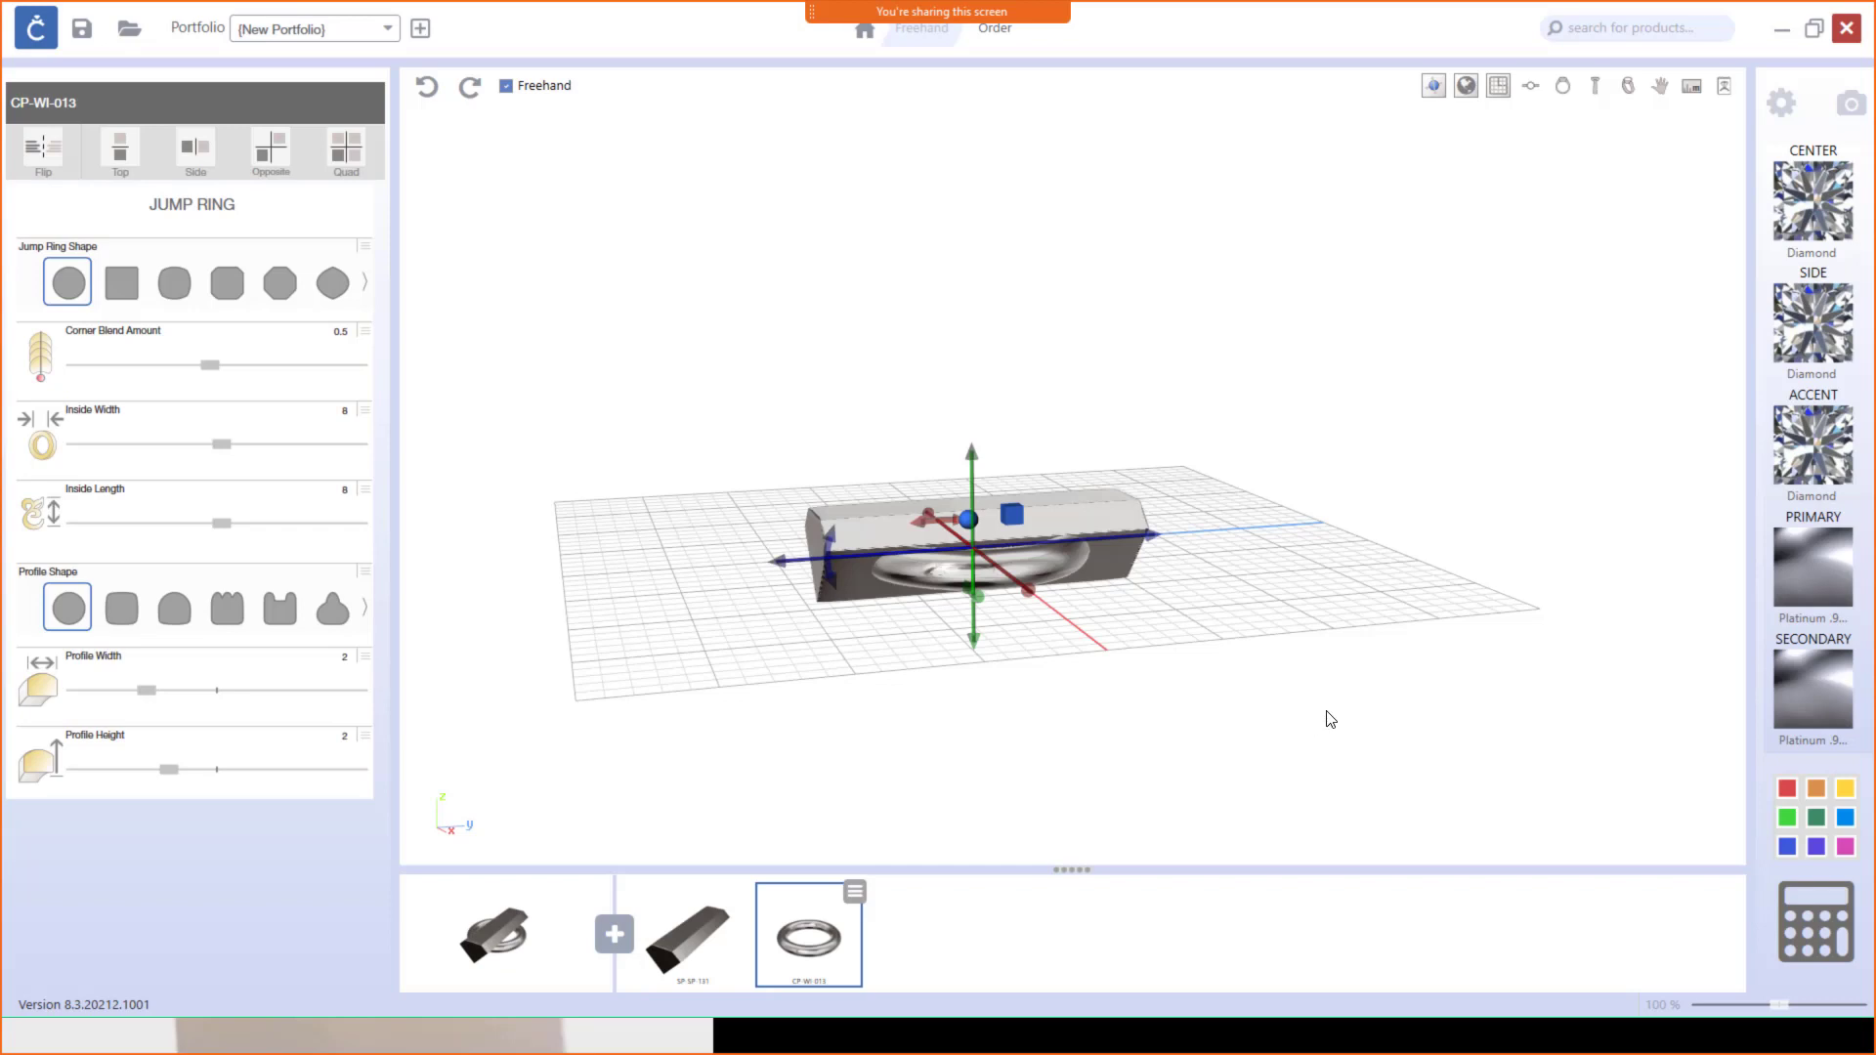
Step: Raise the jump ring above the bar and rotate it 90° so it stands upright across the bar
drag(975, 639, 970, 567)
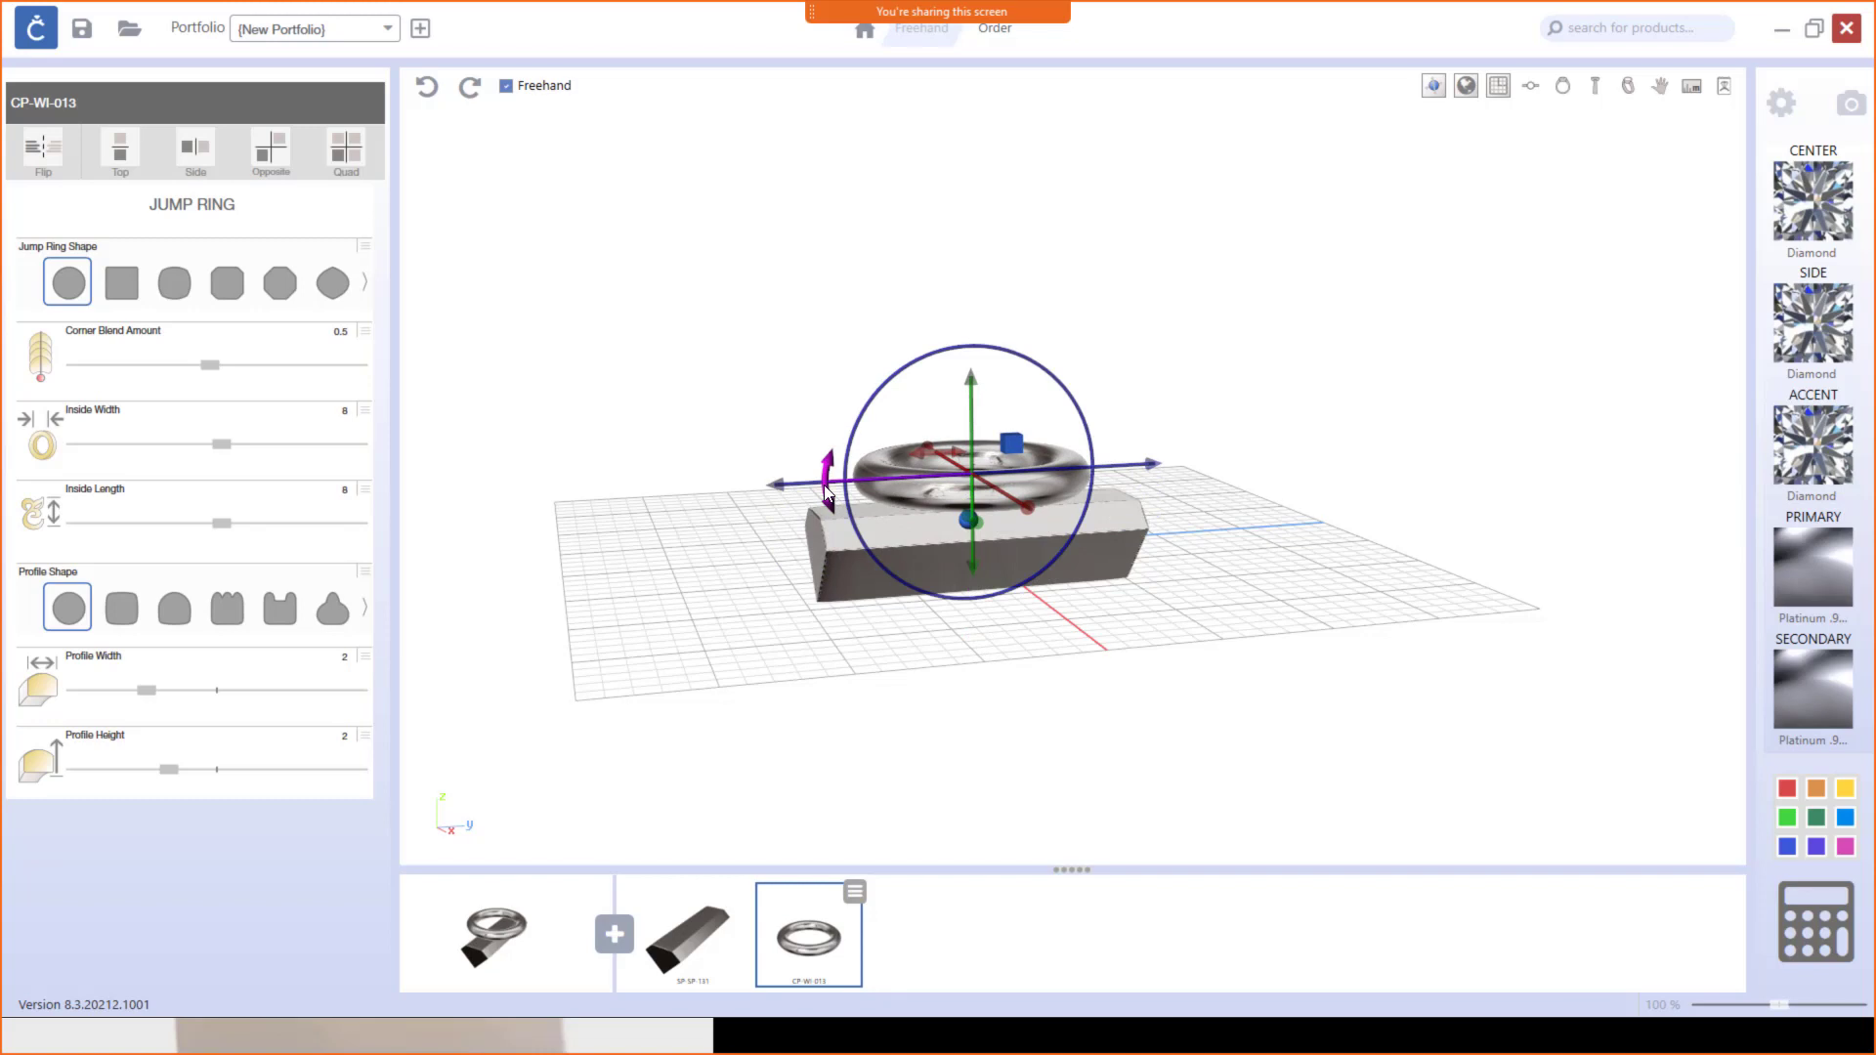
drag(841, 525, 953, 602)
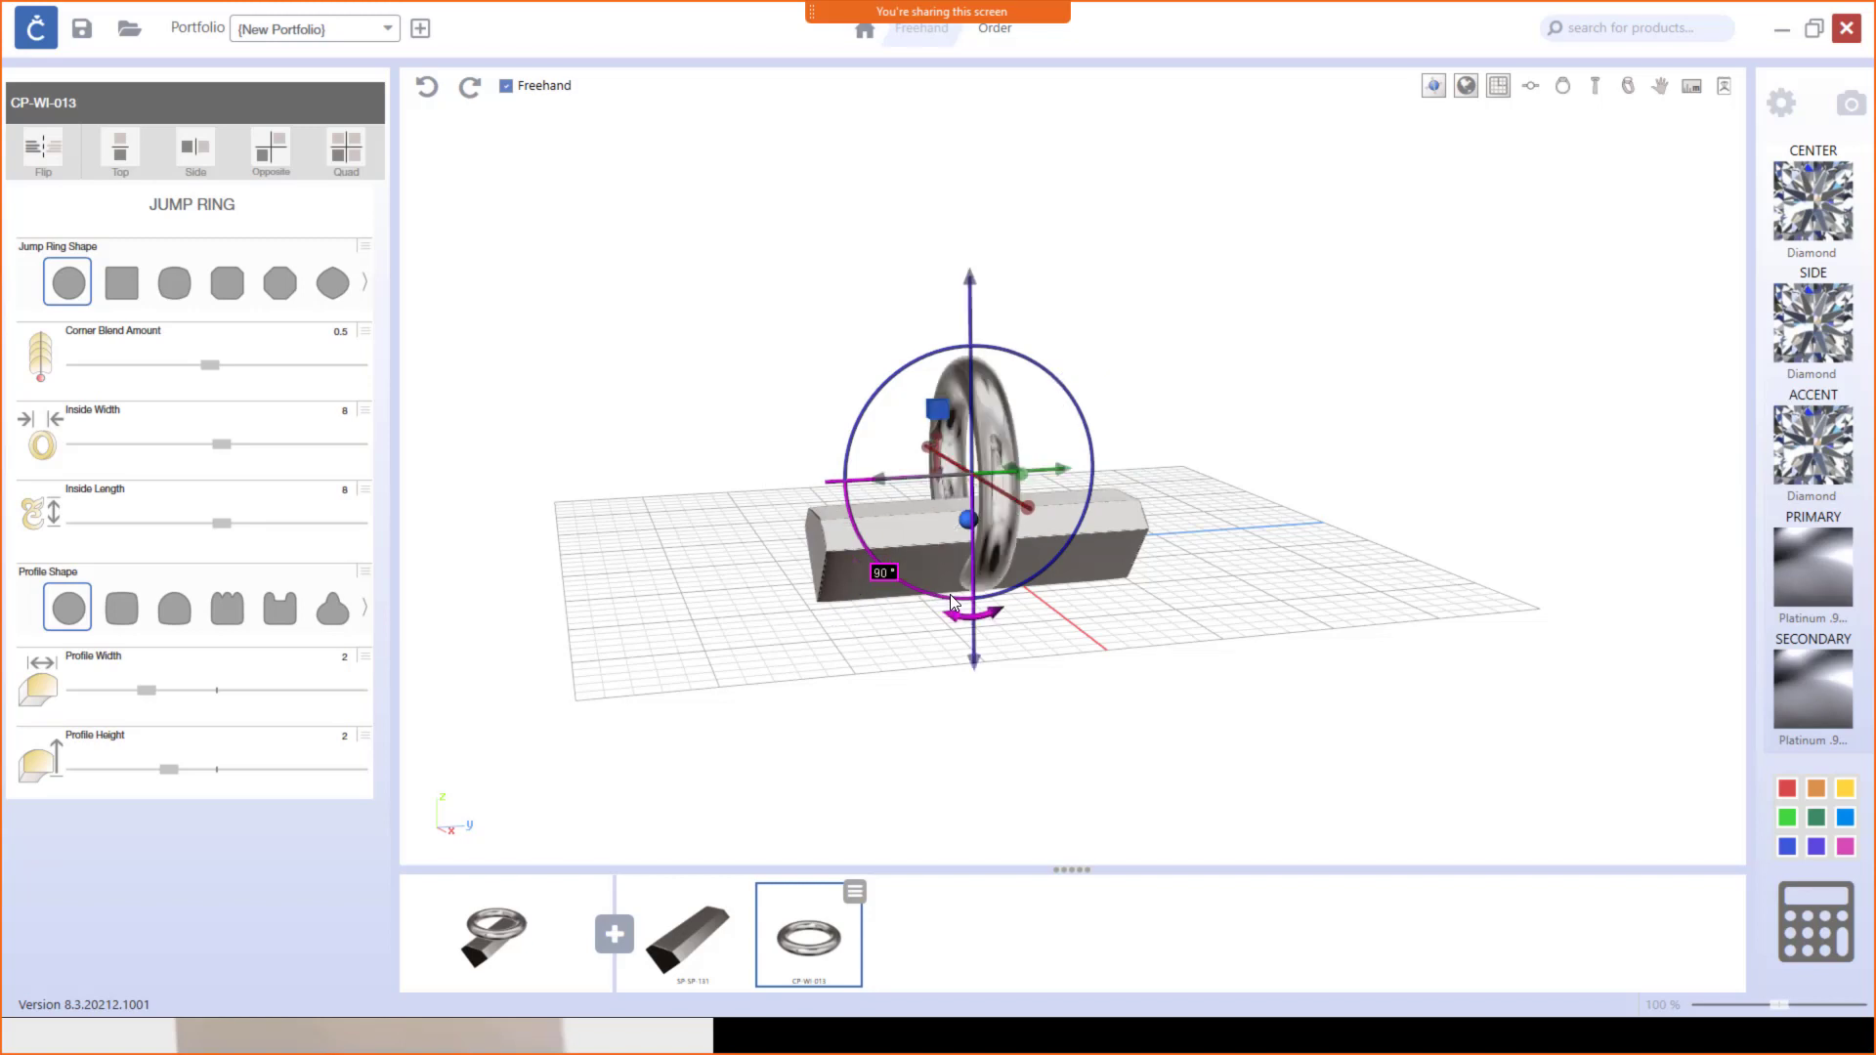
right_drag(899, 628, 1107, 603)
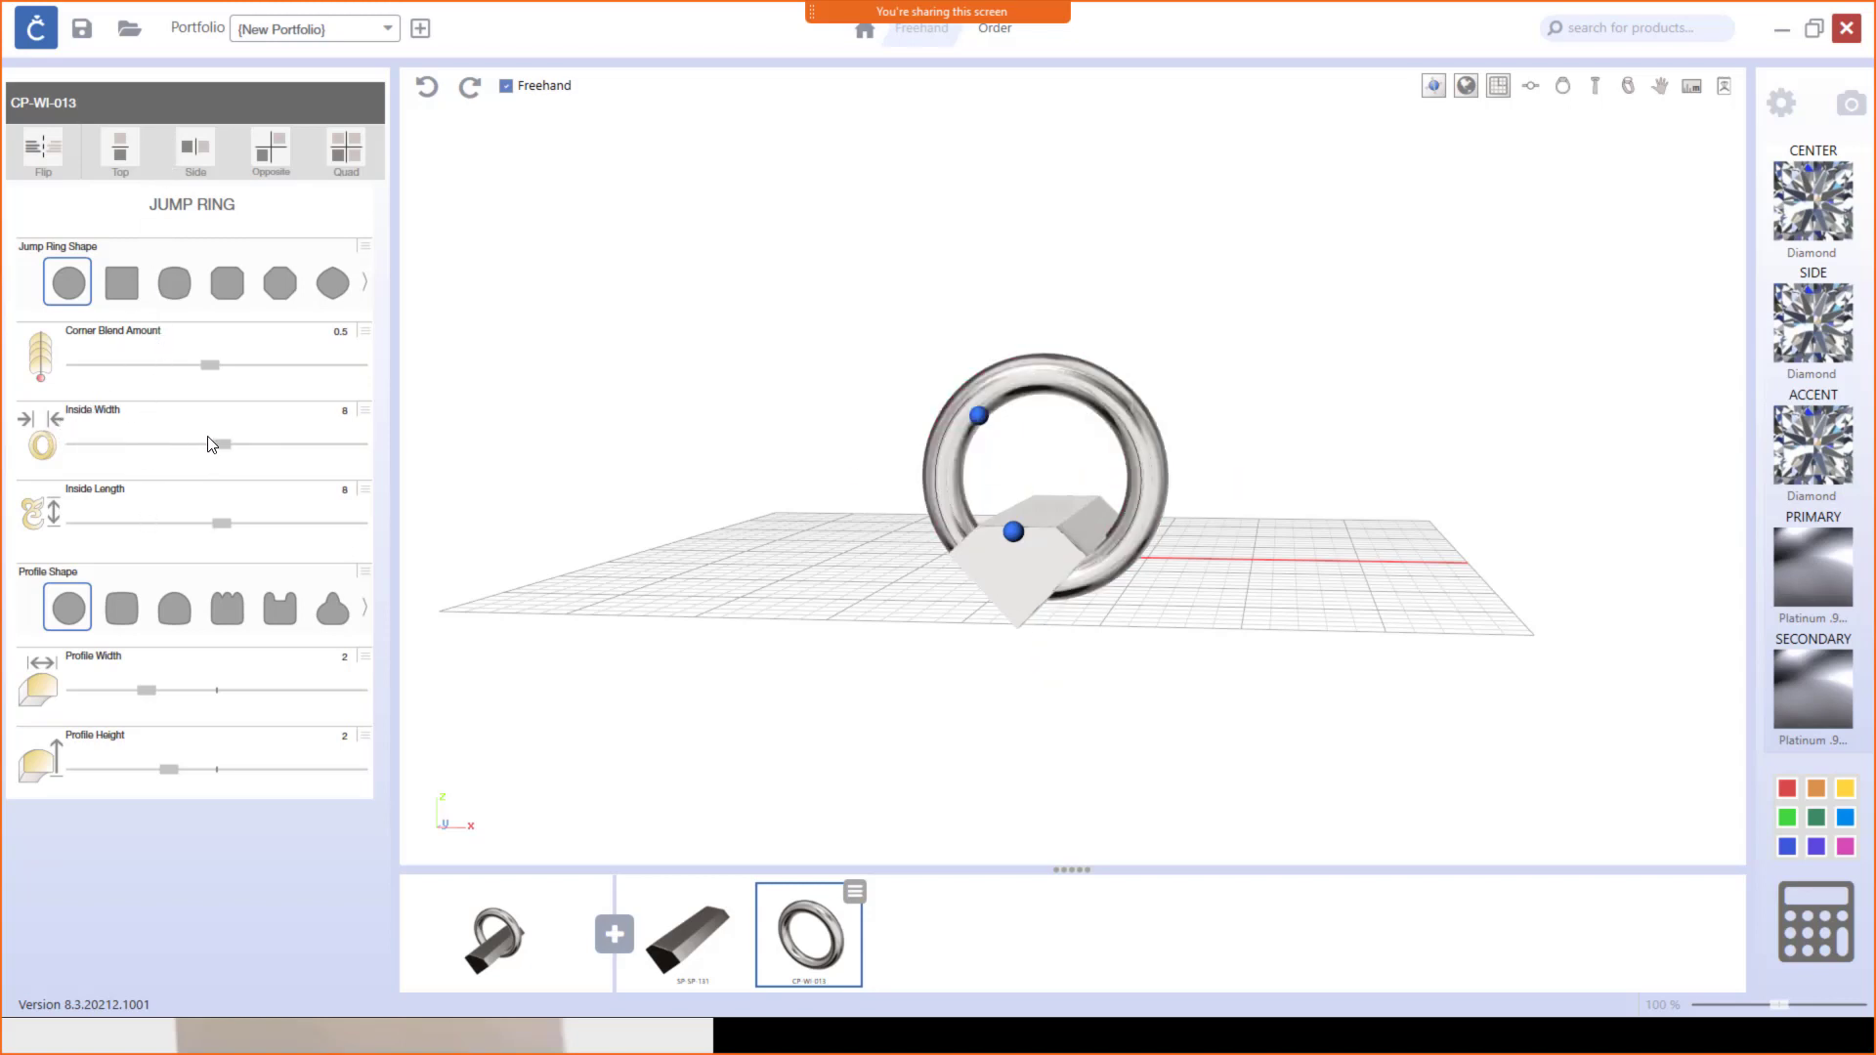
Step: Reduce the jump ring's inside width and inside length to 0.5
drag(228, 454, 66, 479)
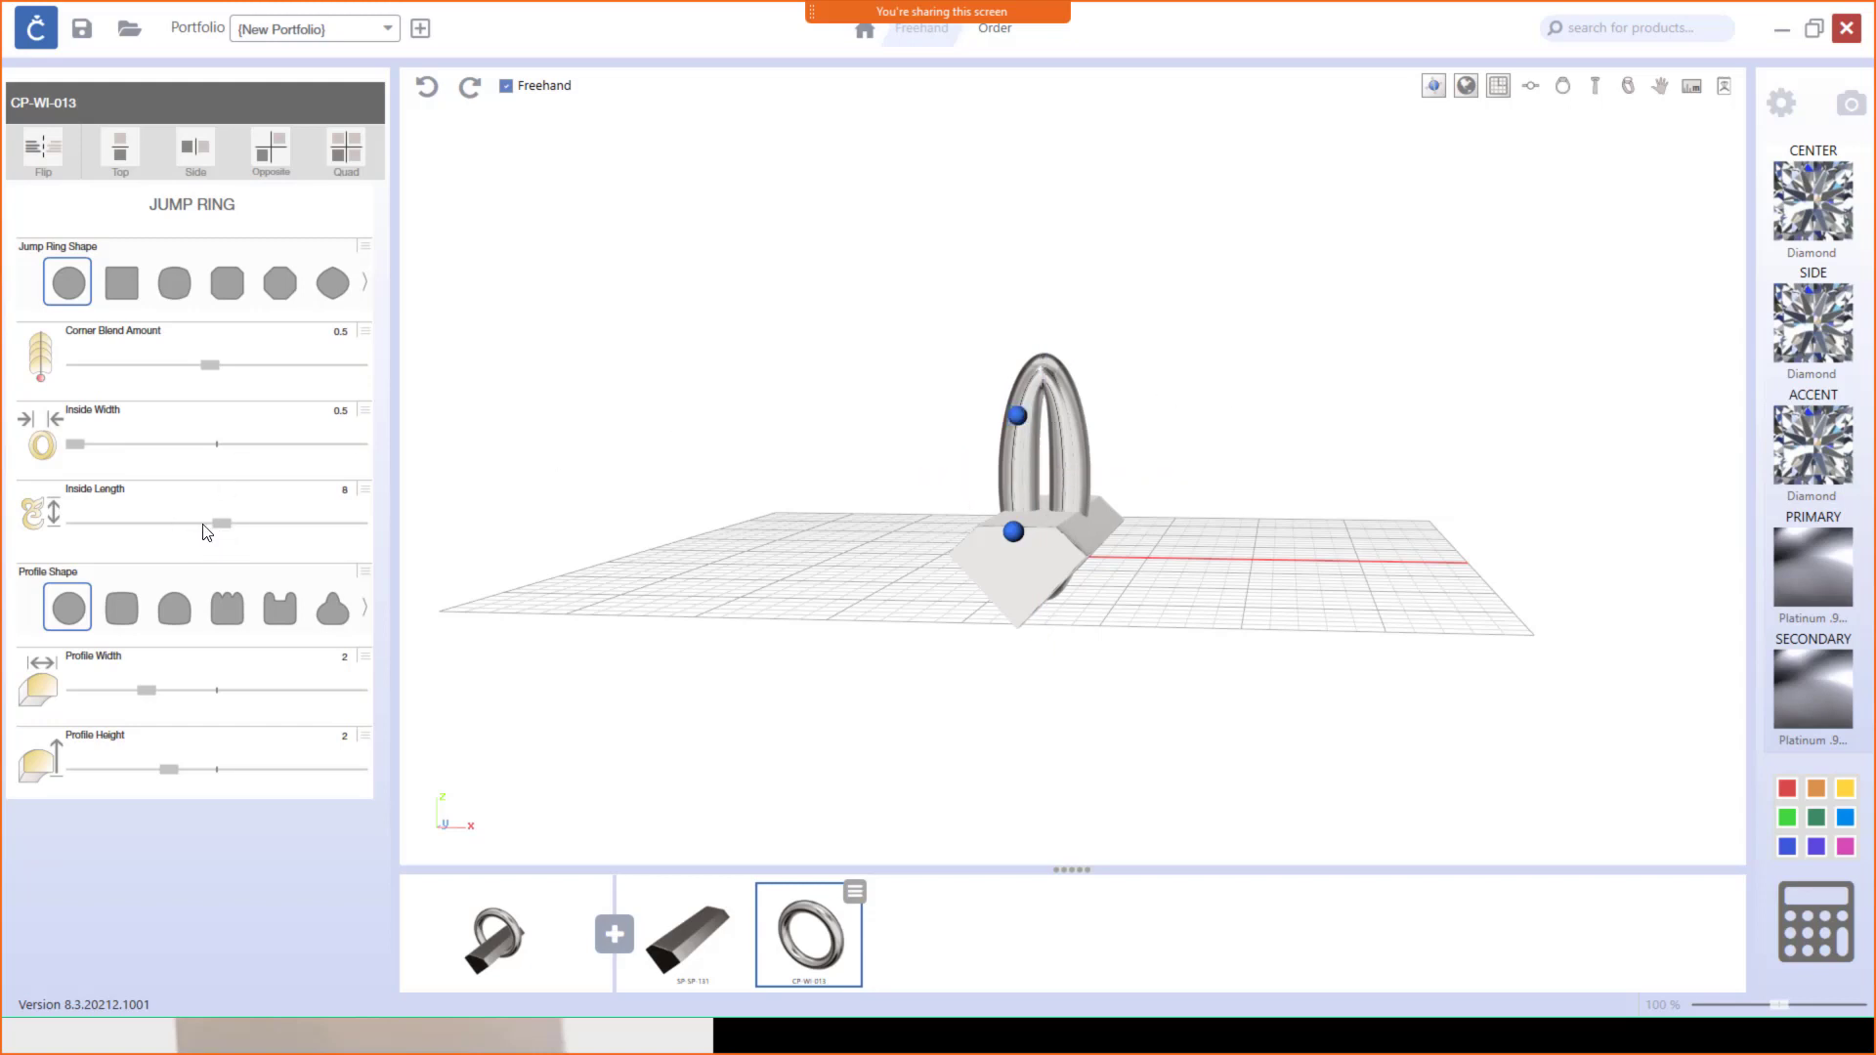
drag(207, 531, 66, 535)
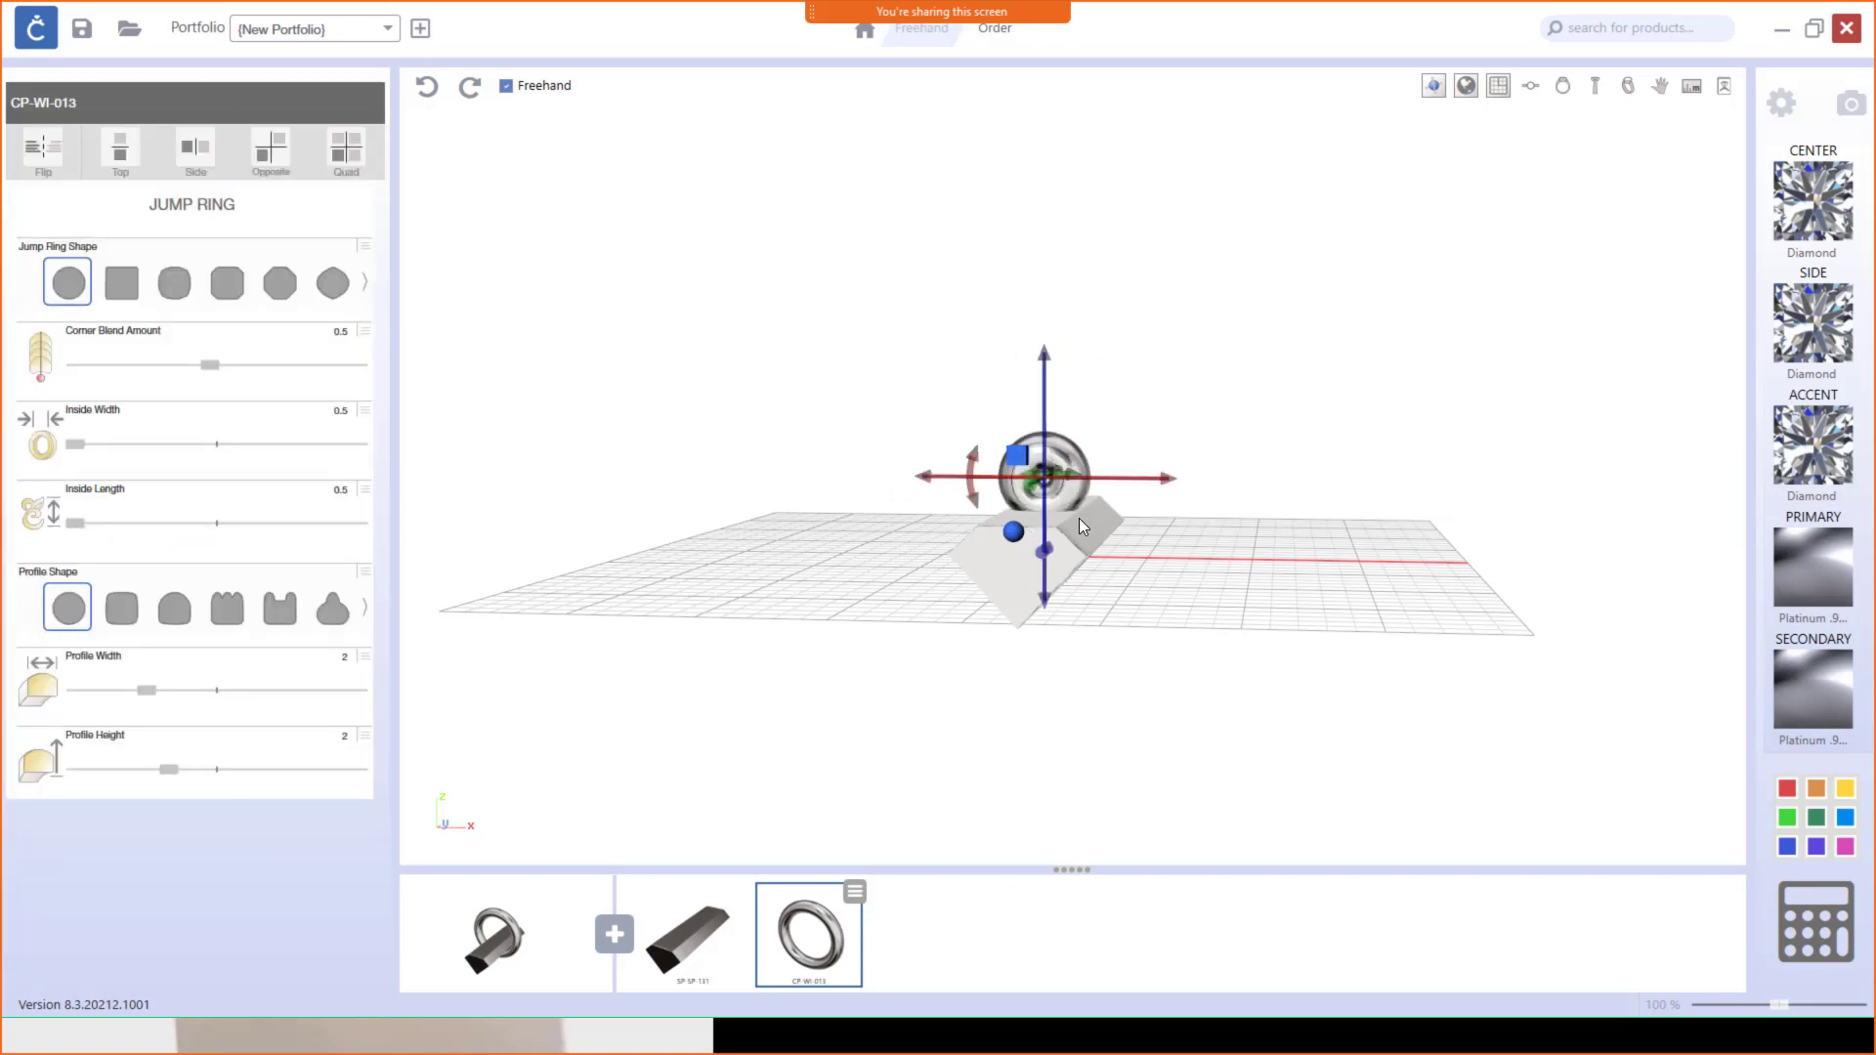
drag(1064, 515, 855, 515)
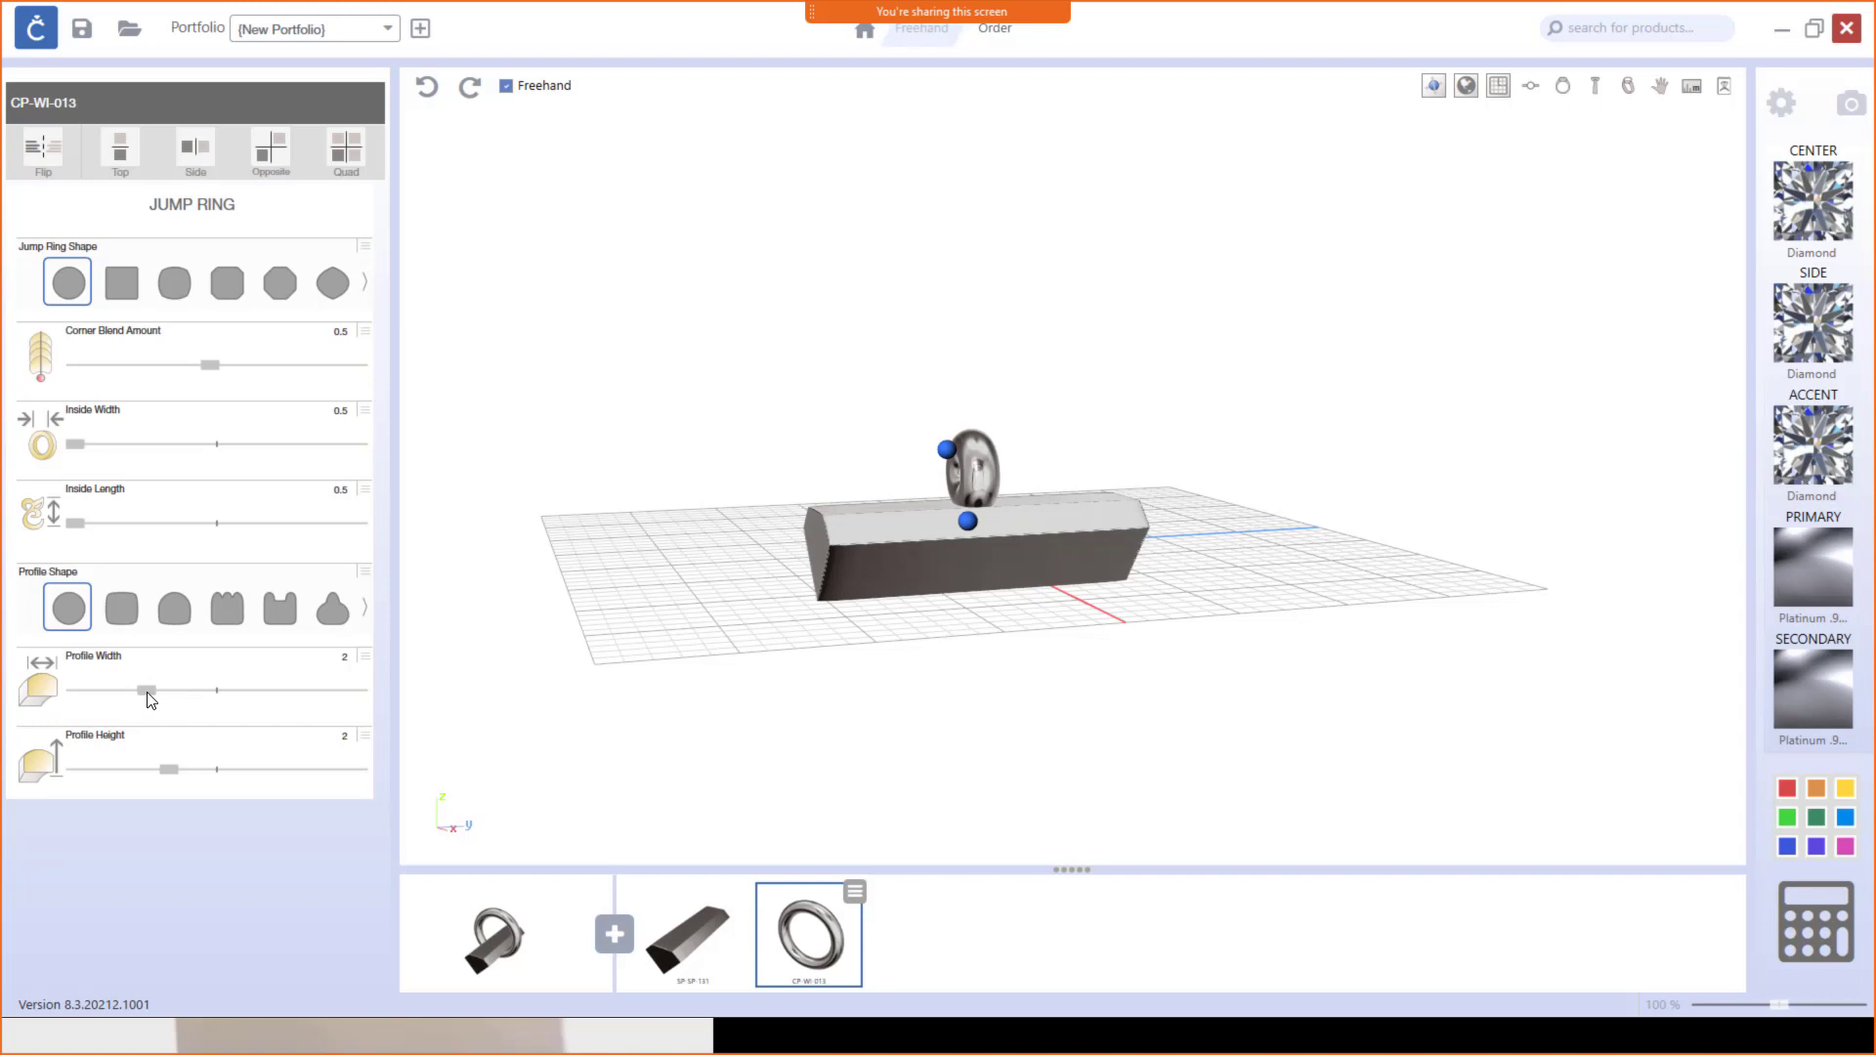
Step: Thin the jump ring by reducing its profile width and profile height to 1
drag(148, 694, 108, 702)
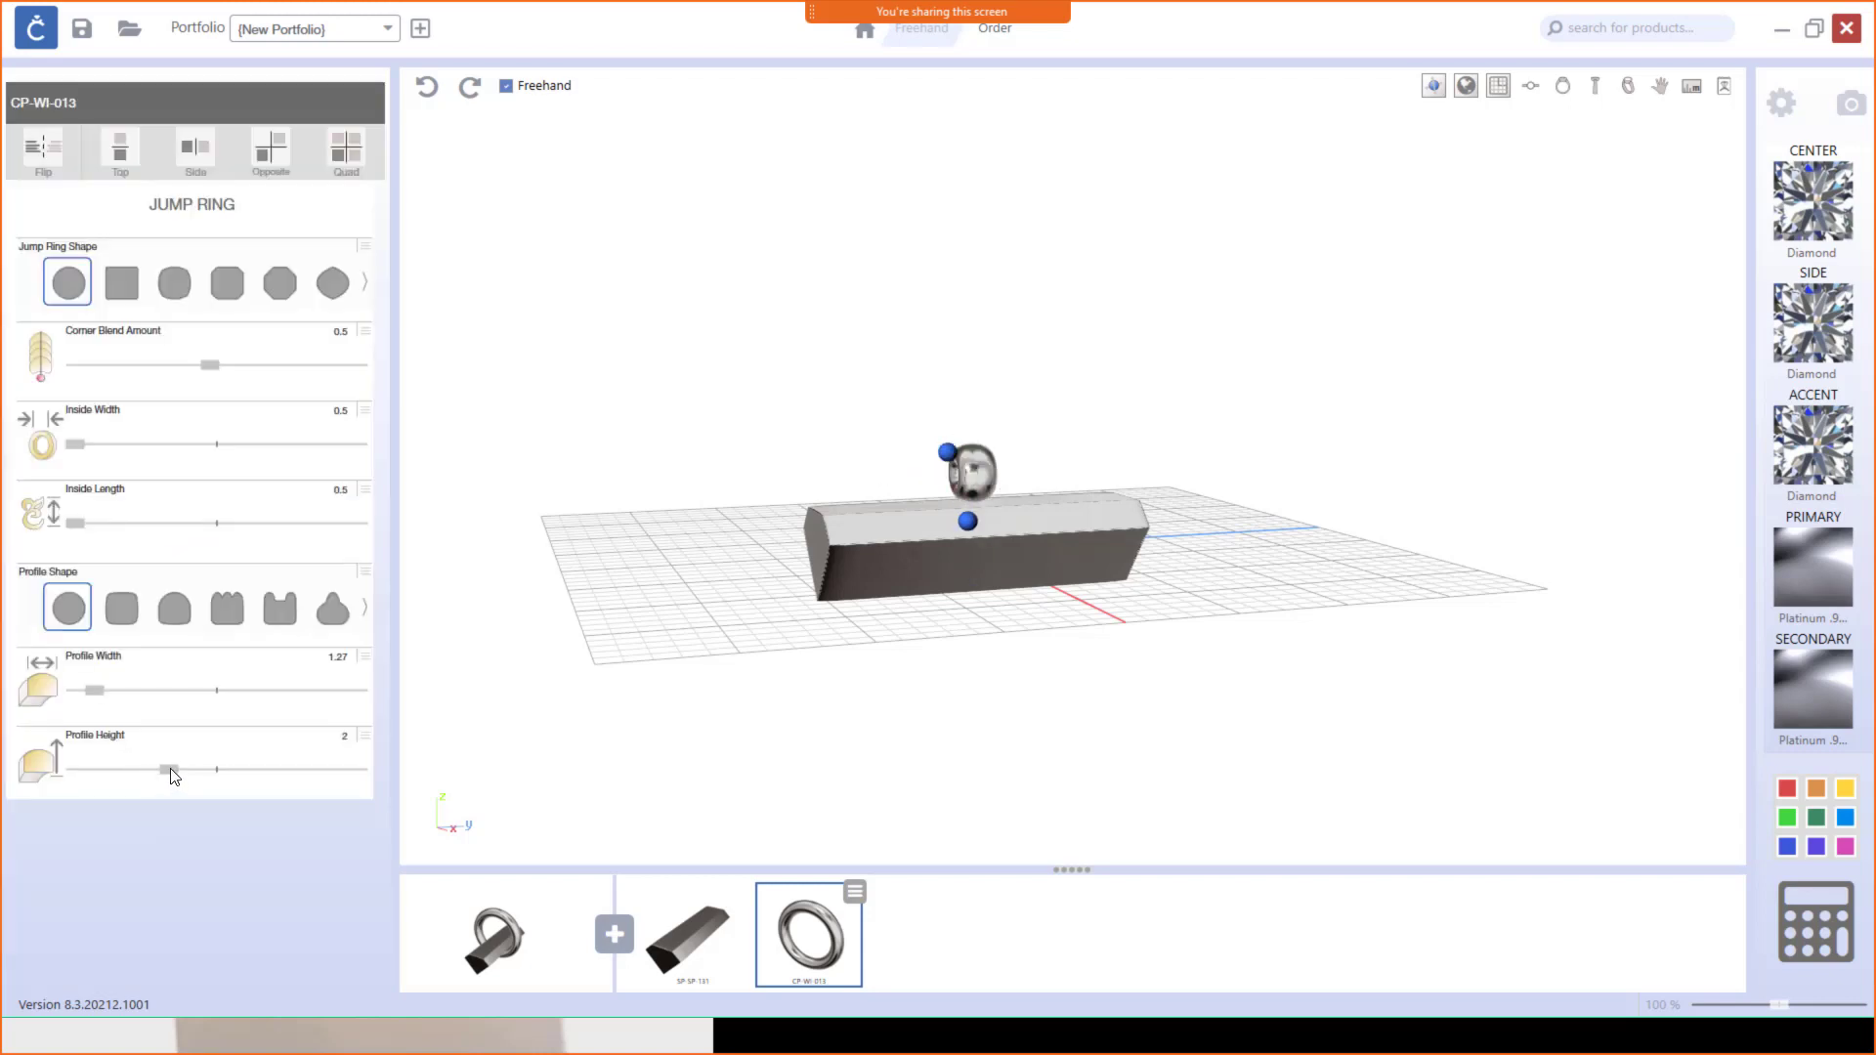
drag(166, 770, 99, 775)
click(920, 527)
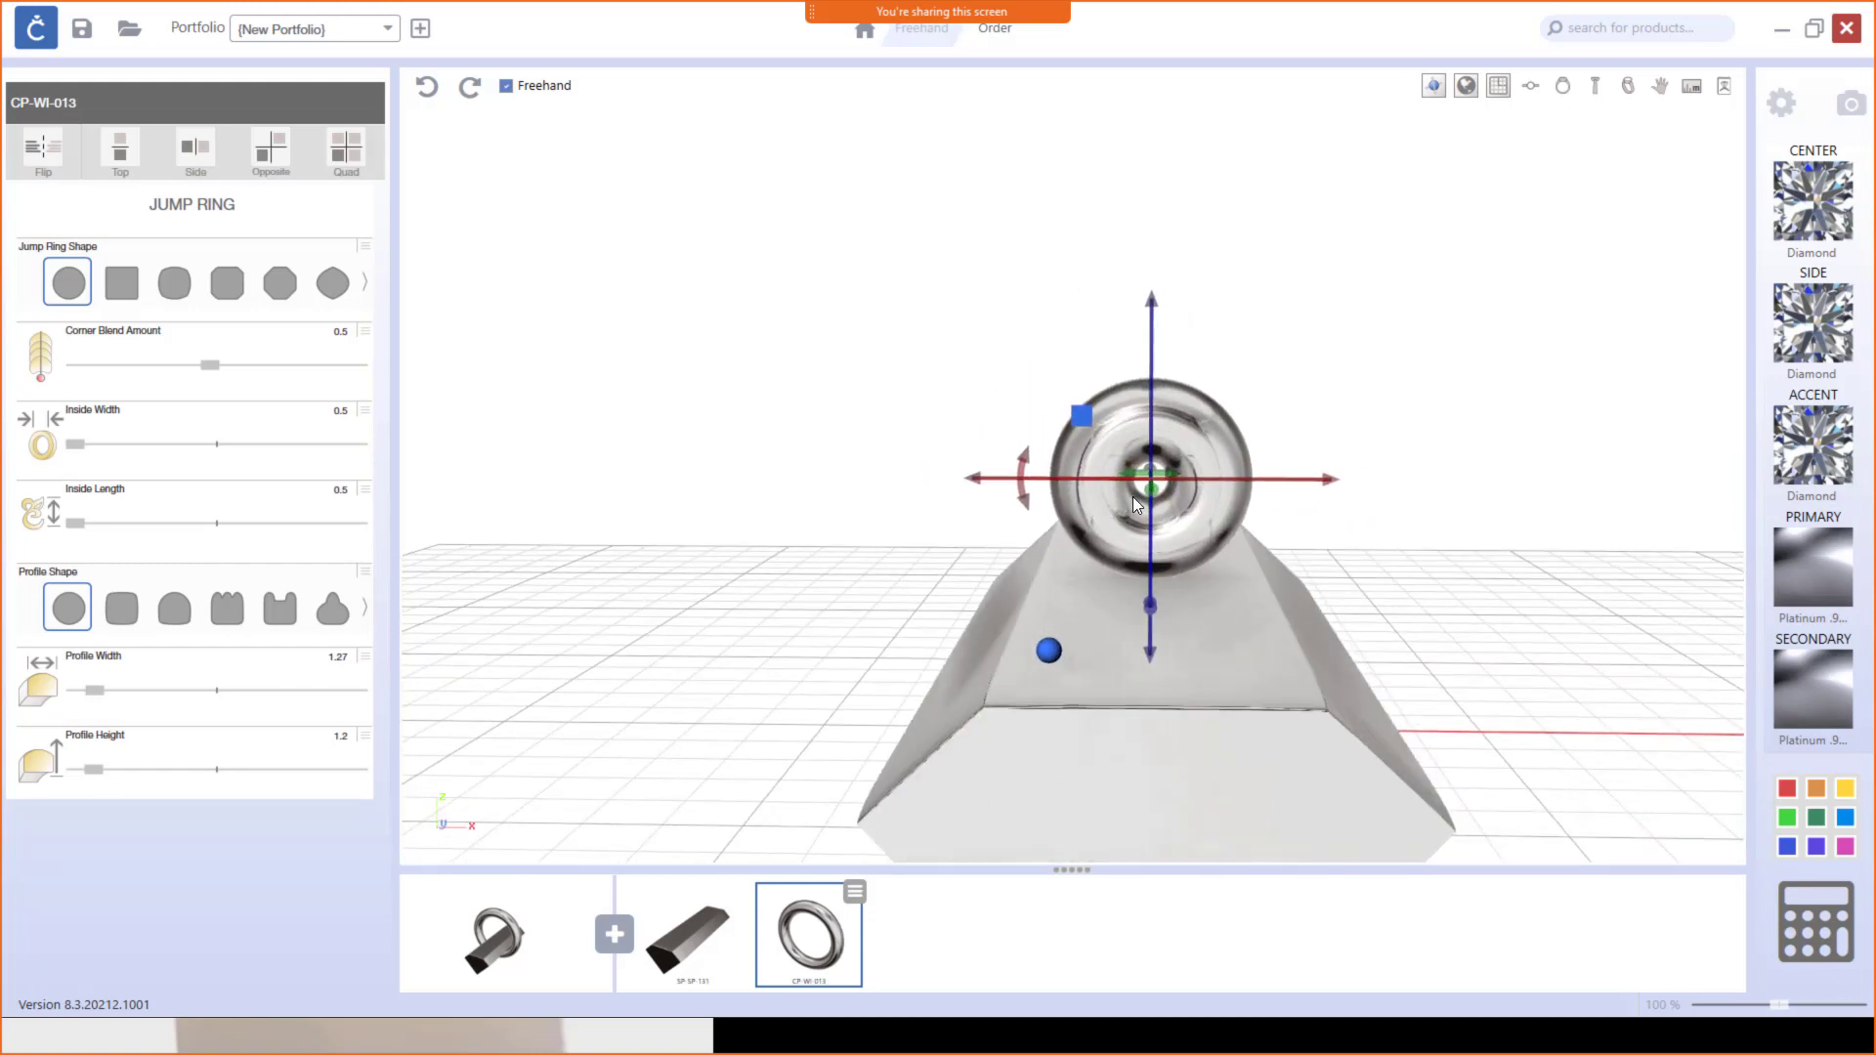
click(441, 592)
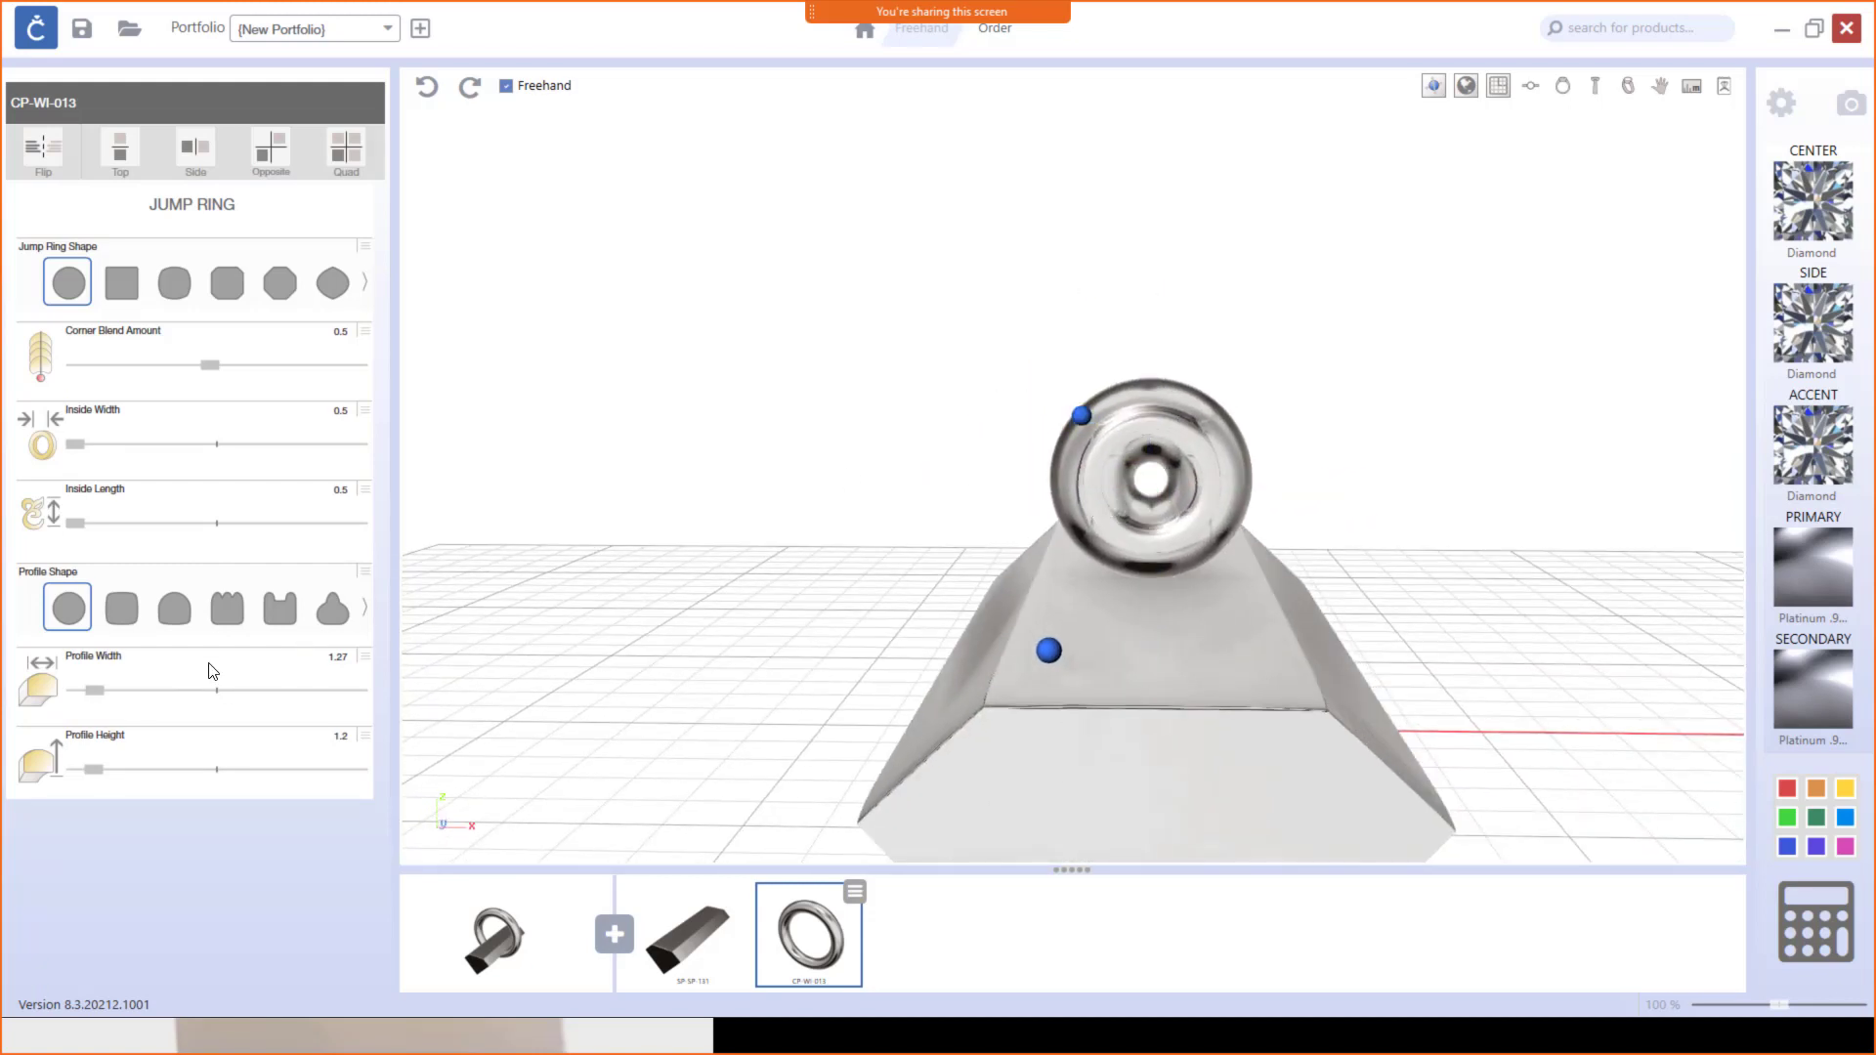
click(1212, 493)
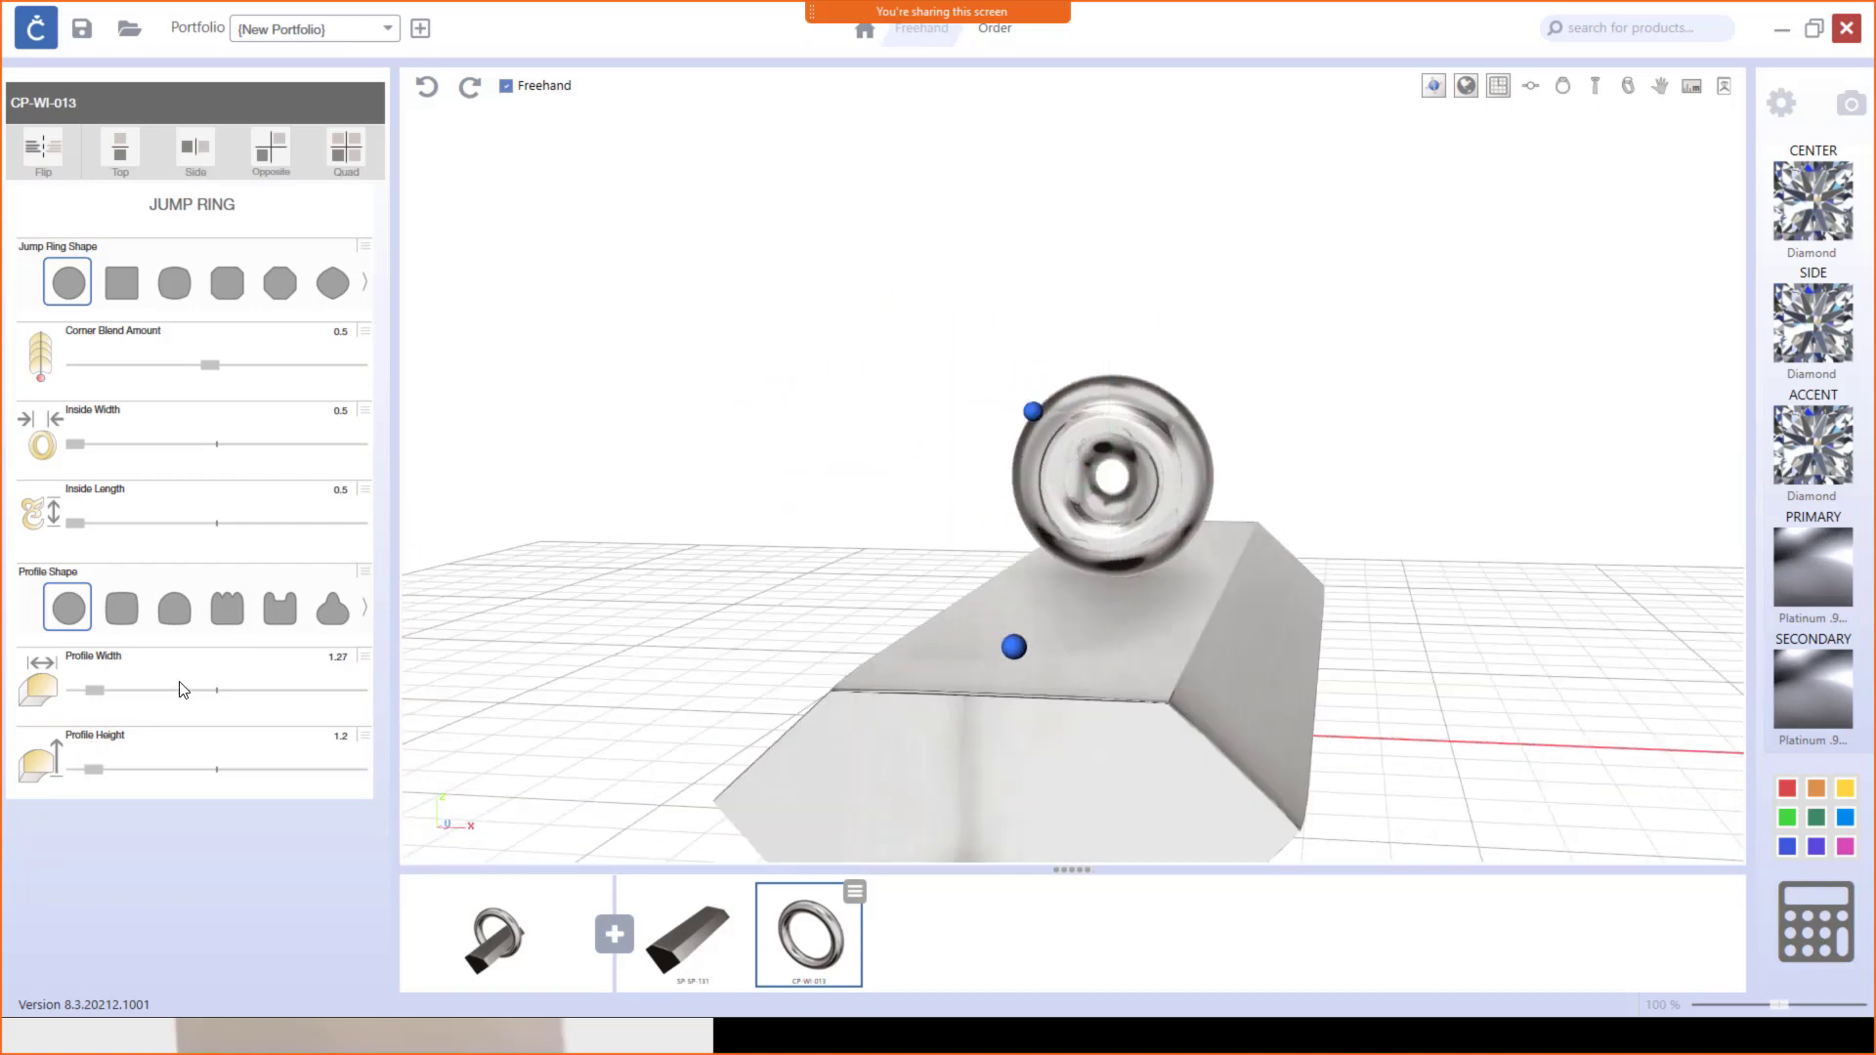
drag(95, 692, 81, 691)
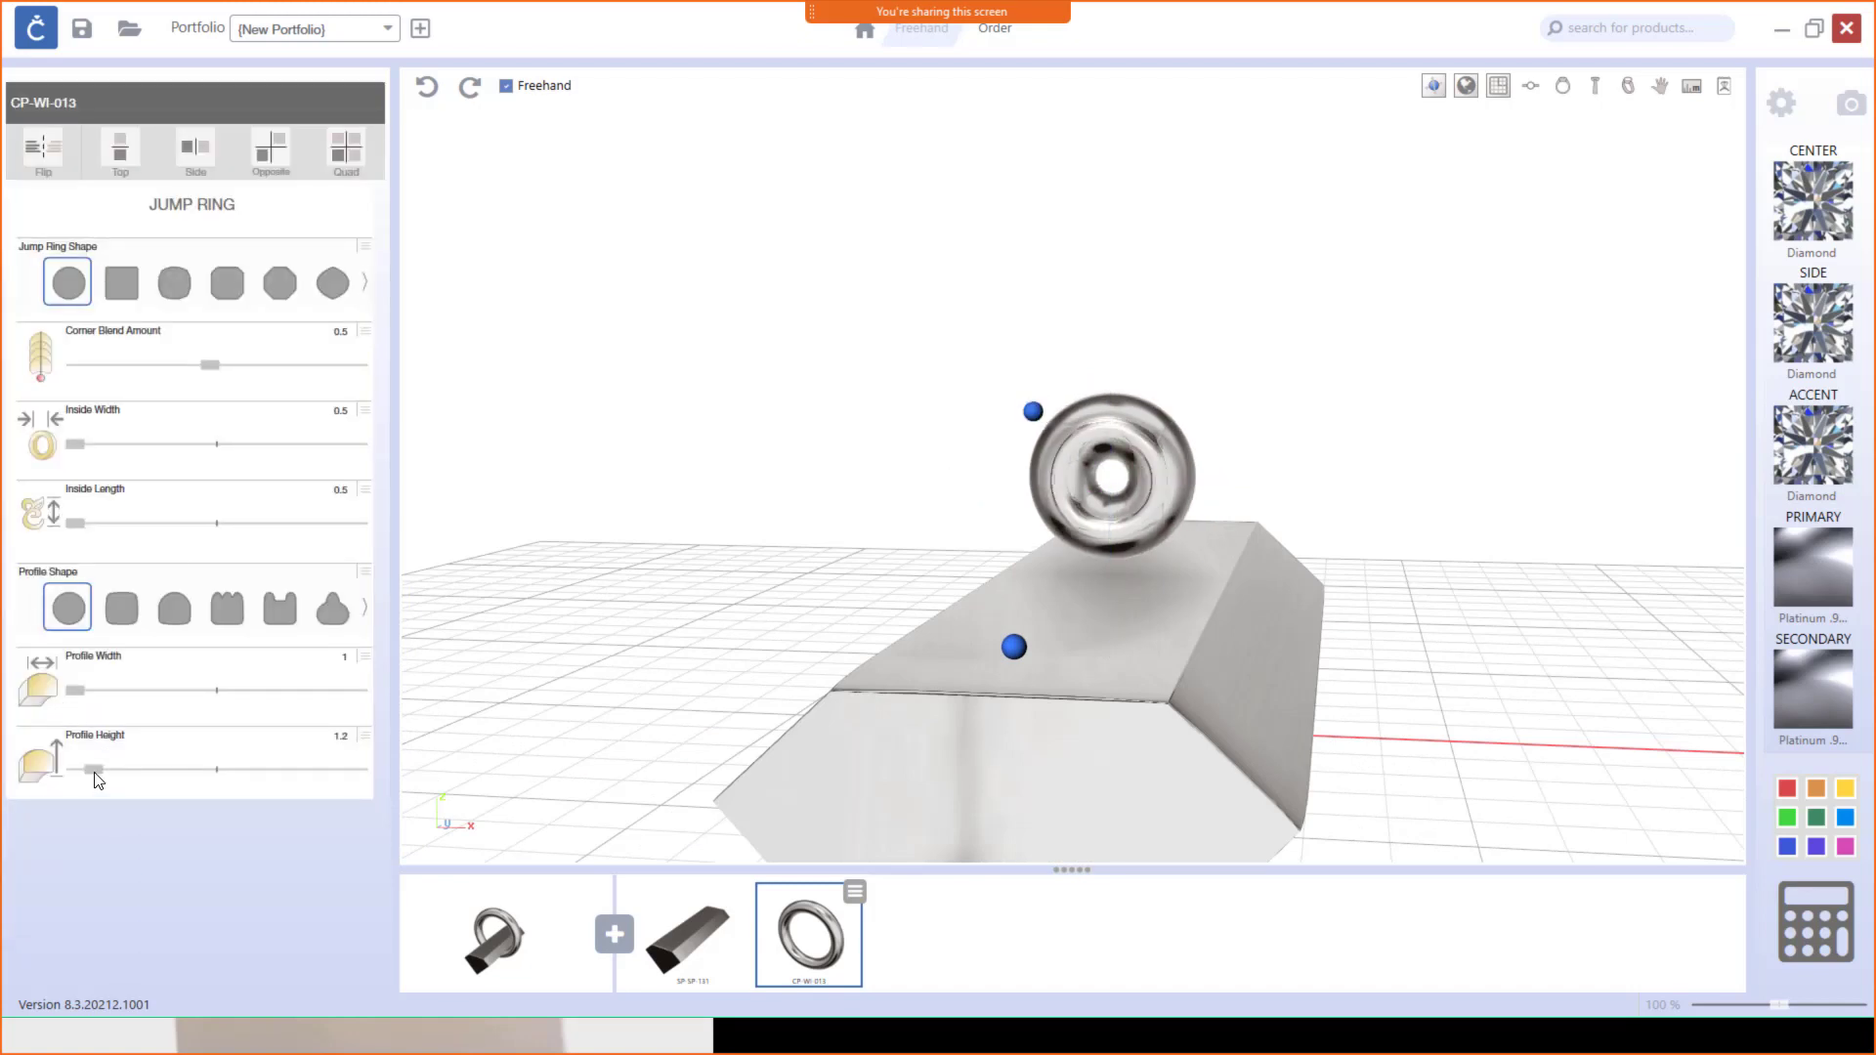
drag(95, 778, 54, 781)
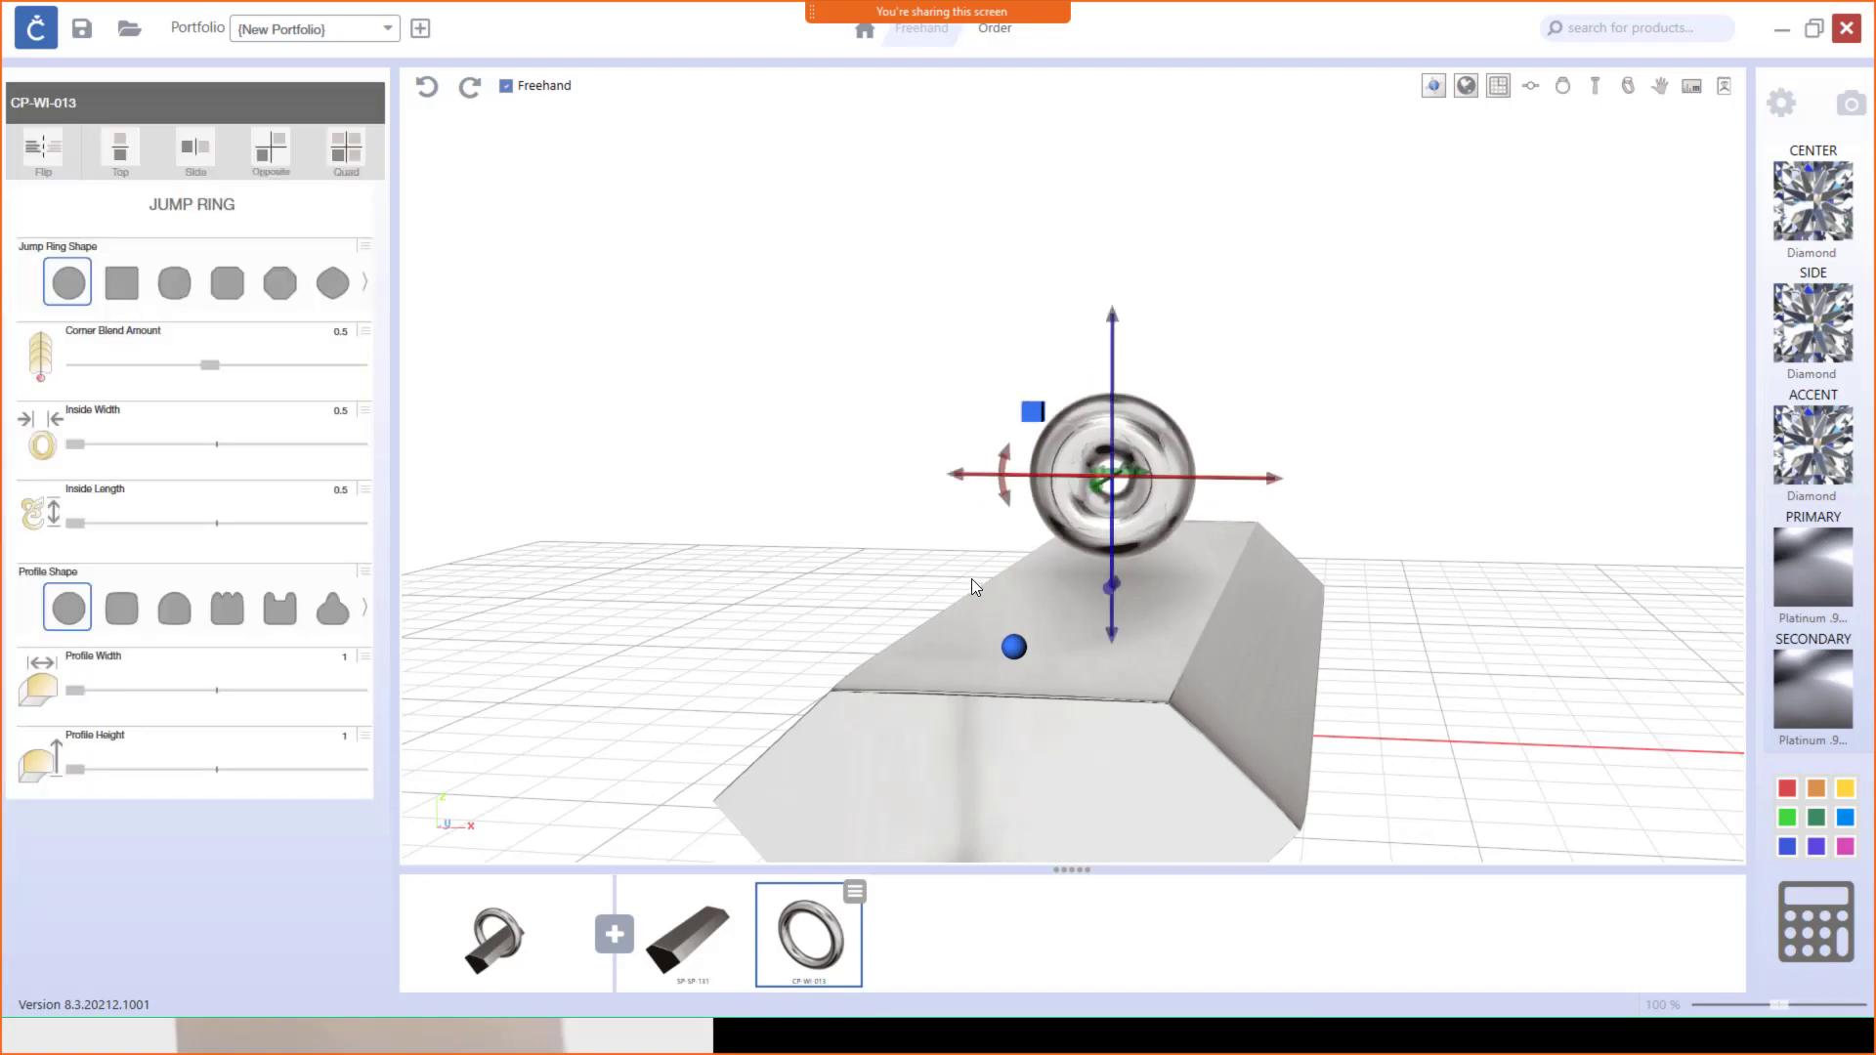
Step: Set the jump ring's inside length and inside width to 1.5
mouse_move(971, 578)
right_down()
mouse_move(891, 563)
mouse_move(666, 612)
mouse_move(867, 532)
mouse_move(967, 557)
right_up()
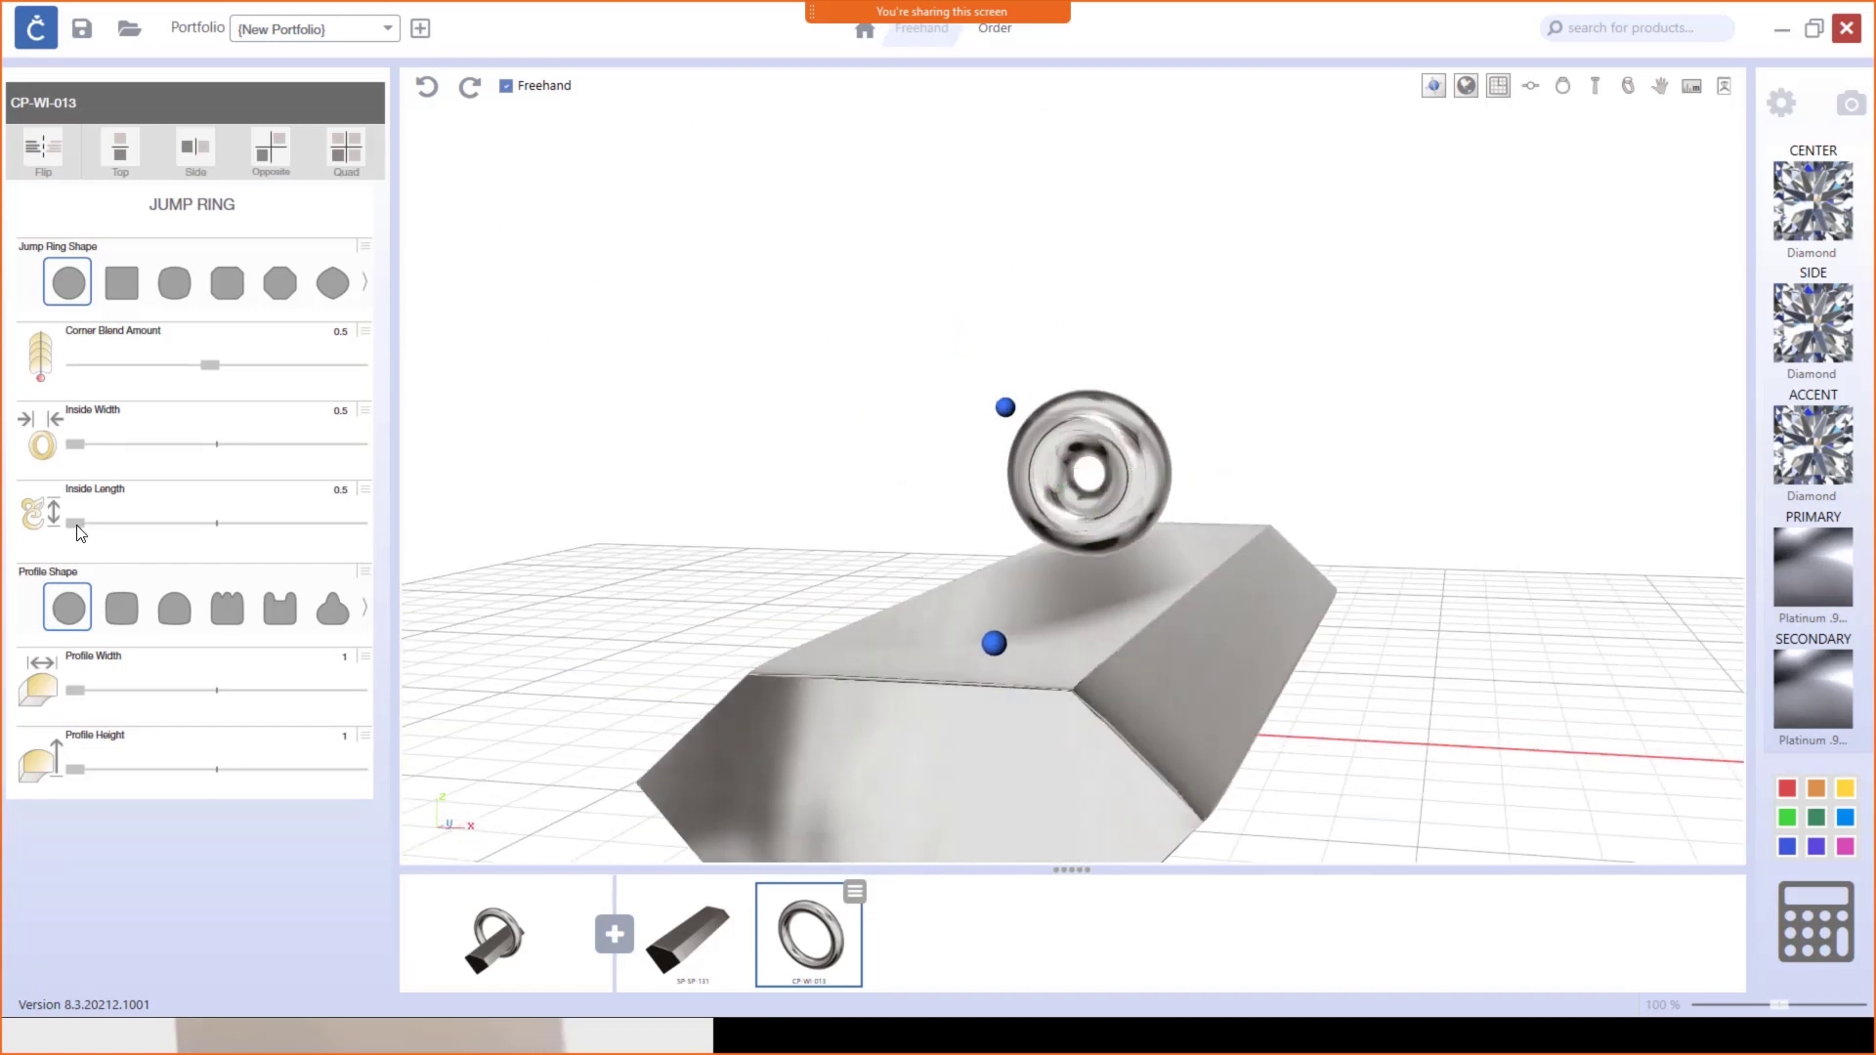
drag(84, 524, 93, 525)
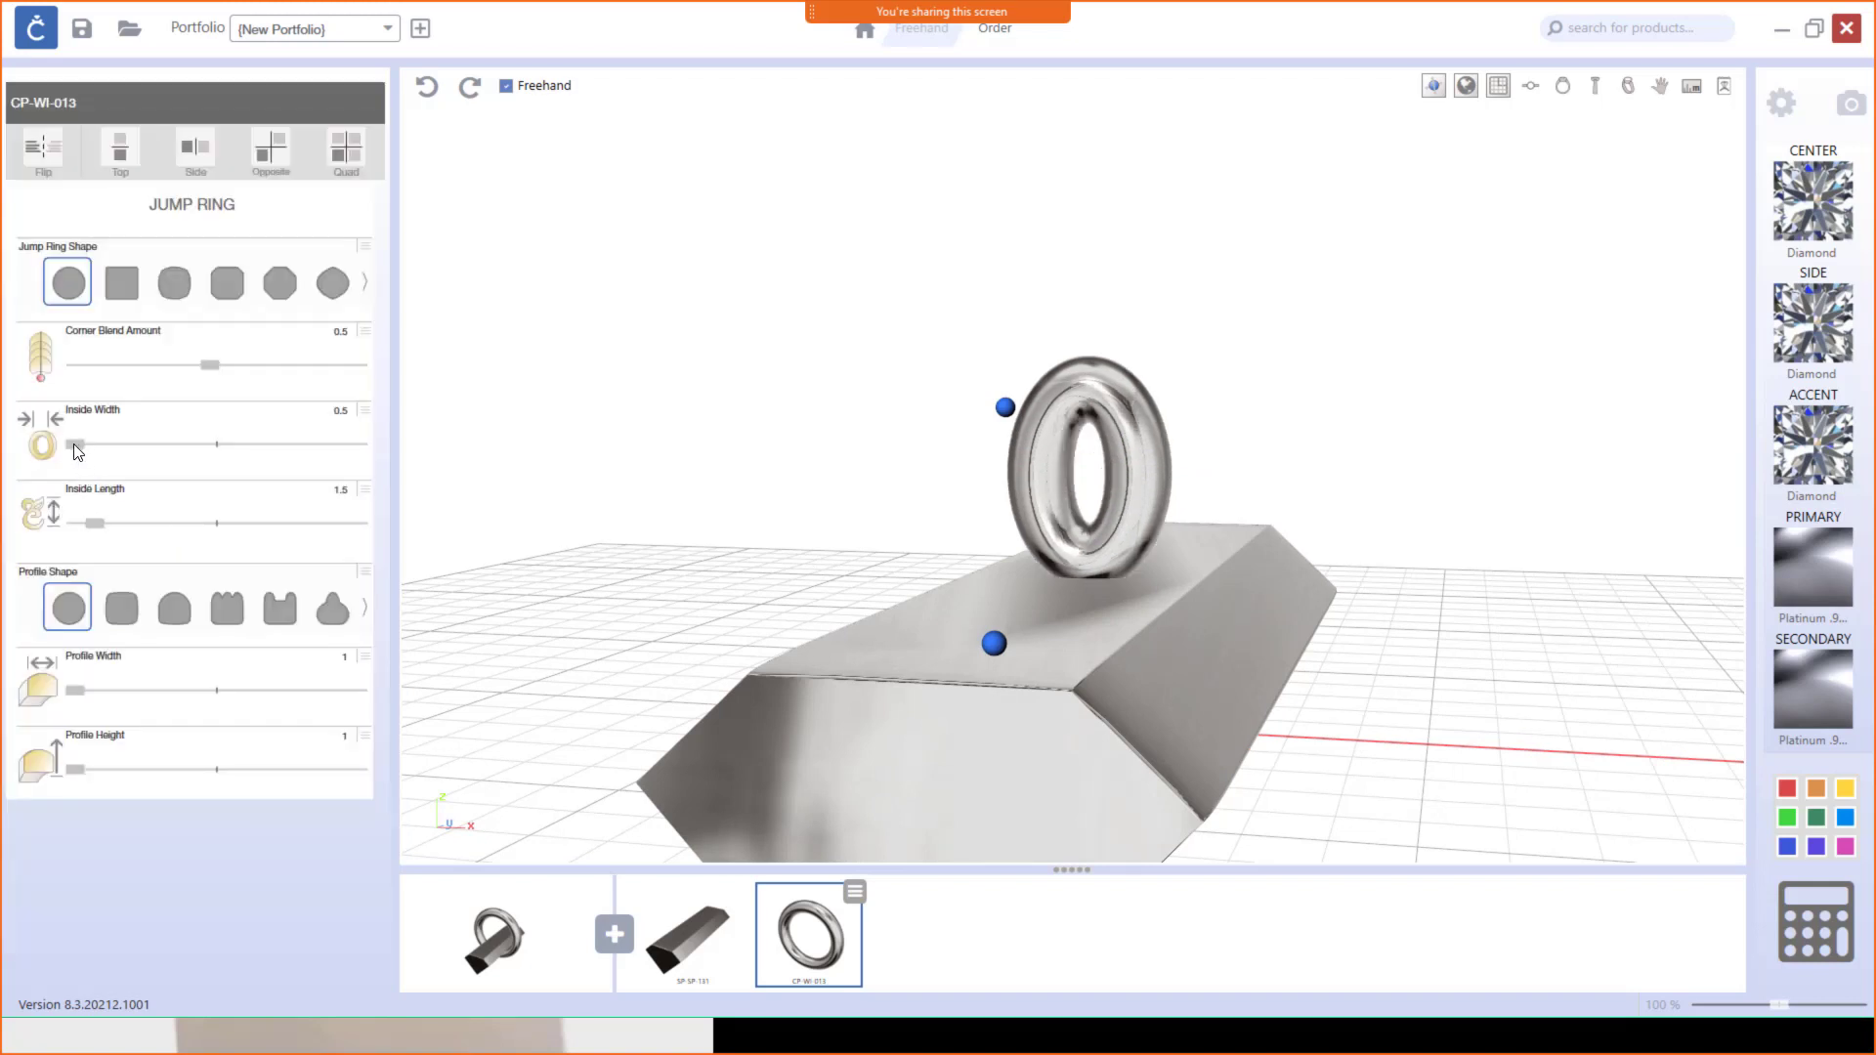
drag(77, 451, 97, 455)
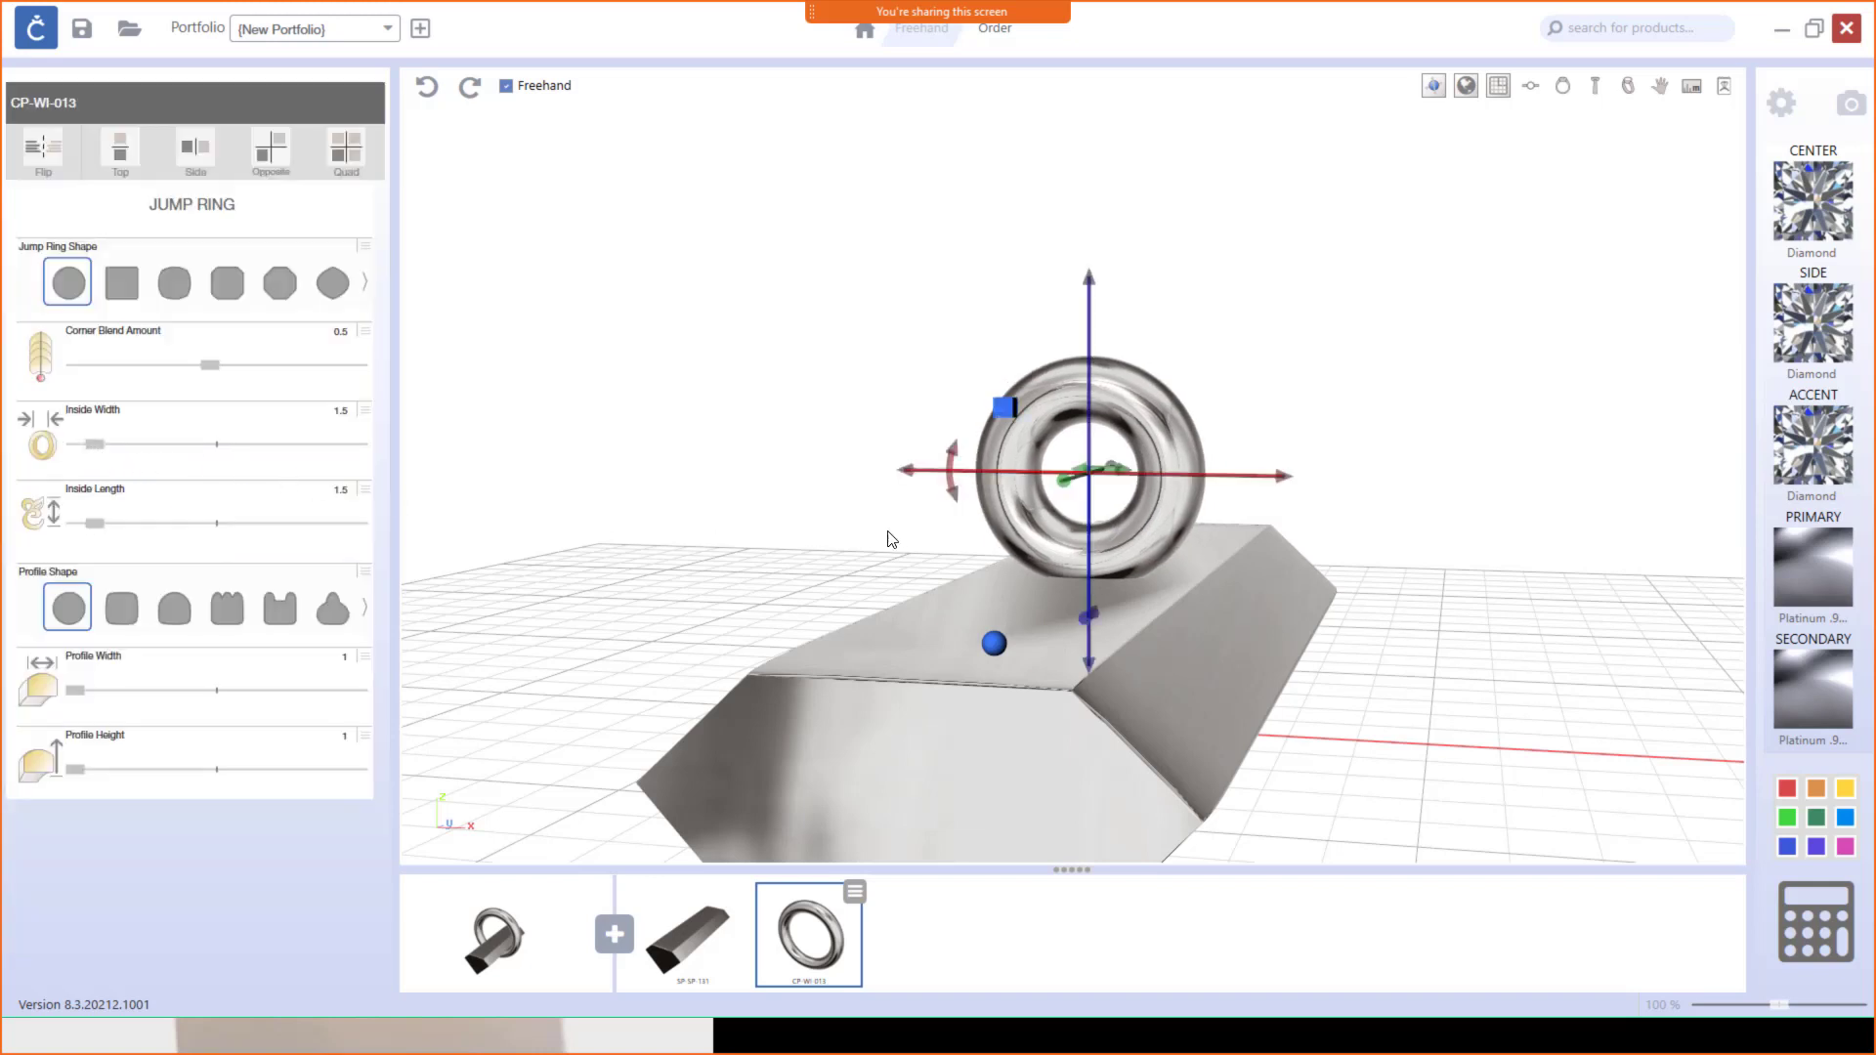
Step: Move the jump ring along the bar to near one end and lower it so its base sinks into the bar's top face
drag(887, 537, 673, 512)
scroll(725, 529, down, 2)
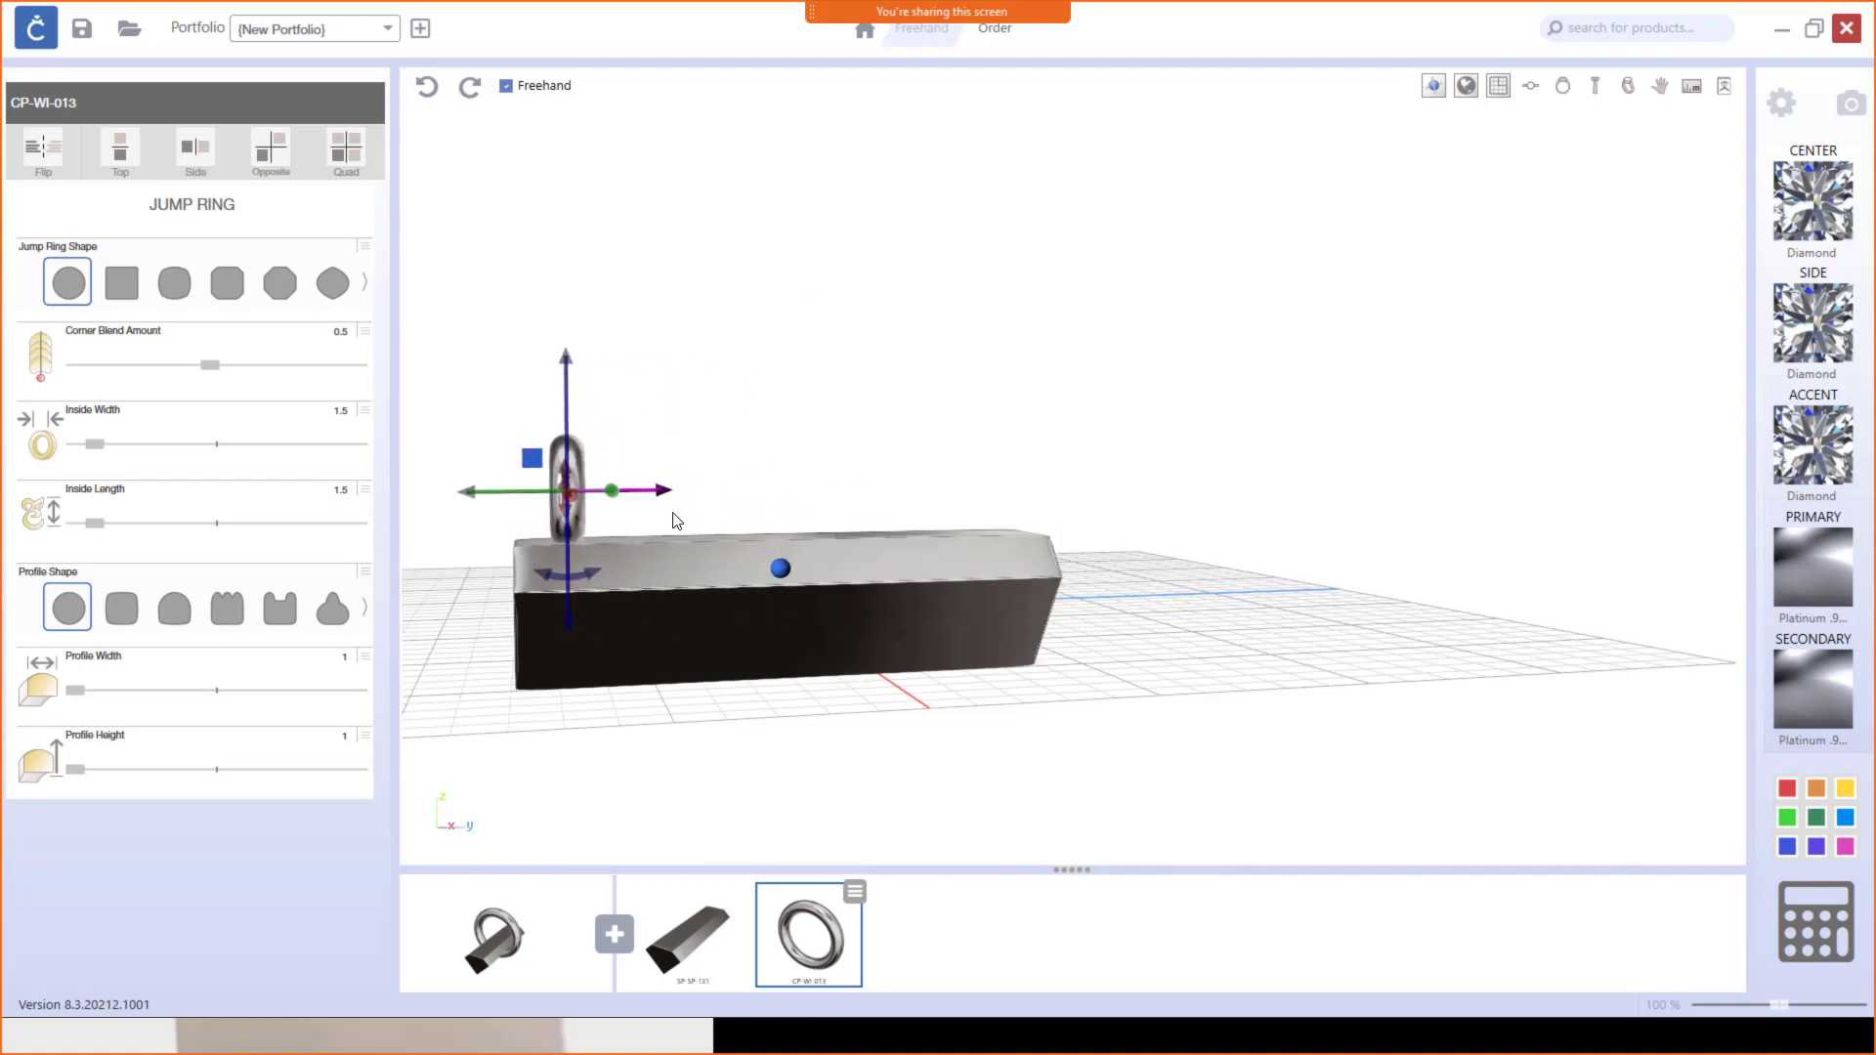
right_drag(665, 559, 847, 573)
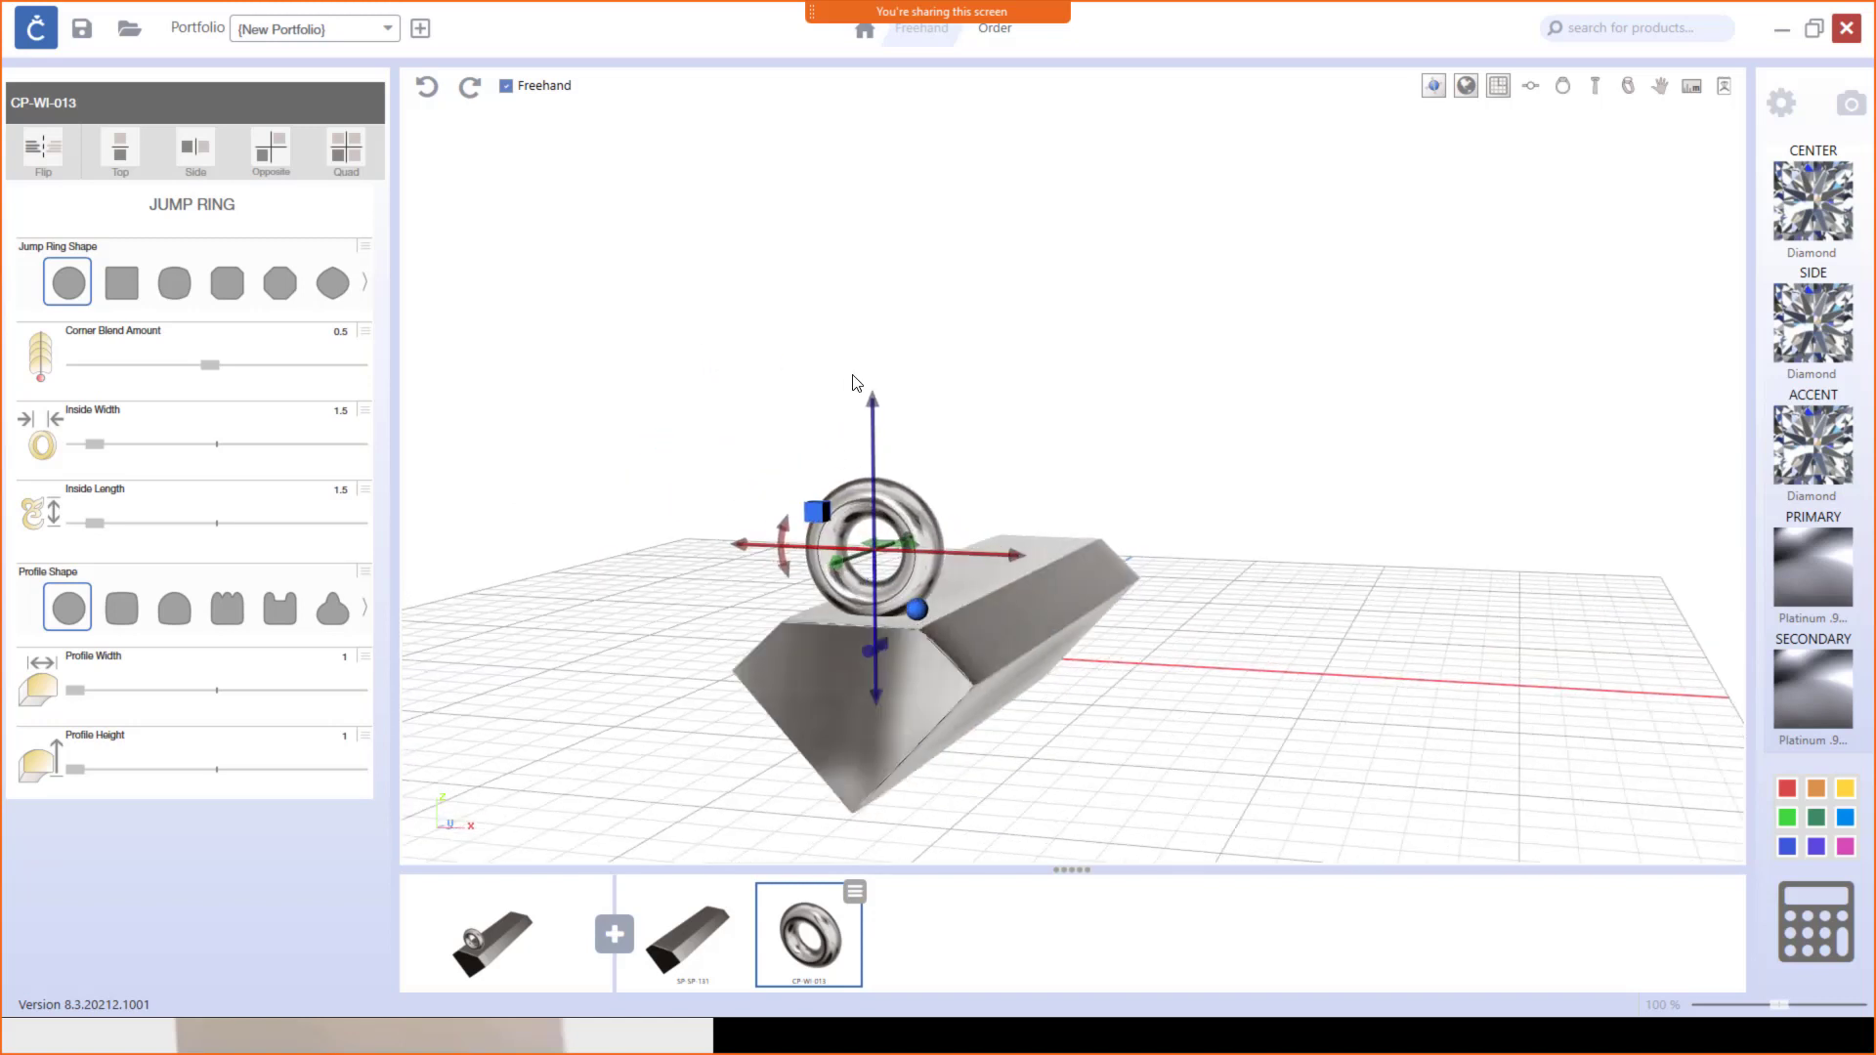
drag(876, 403, 857, 432)
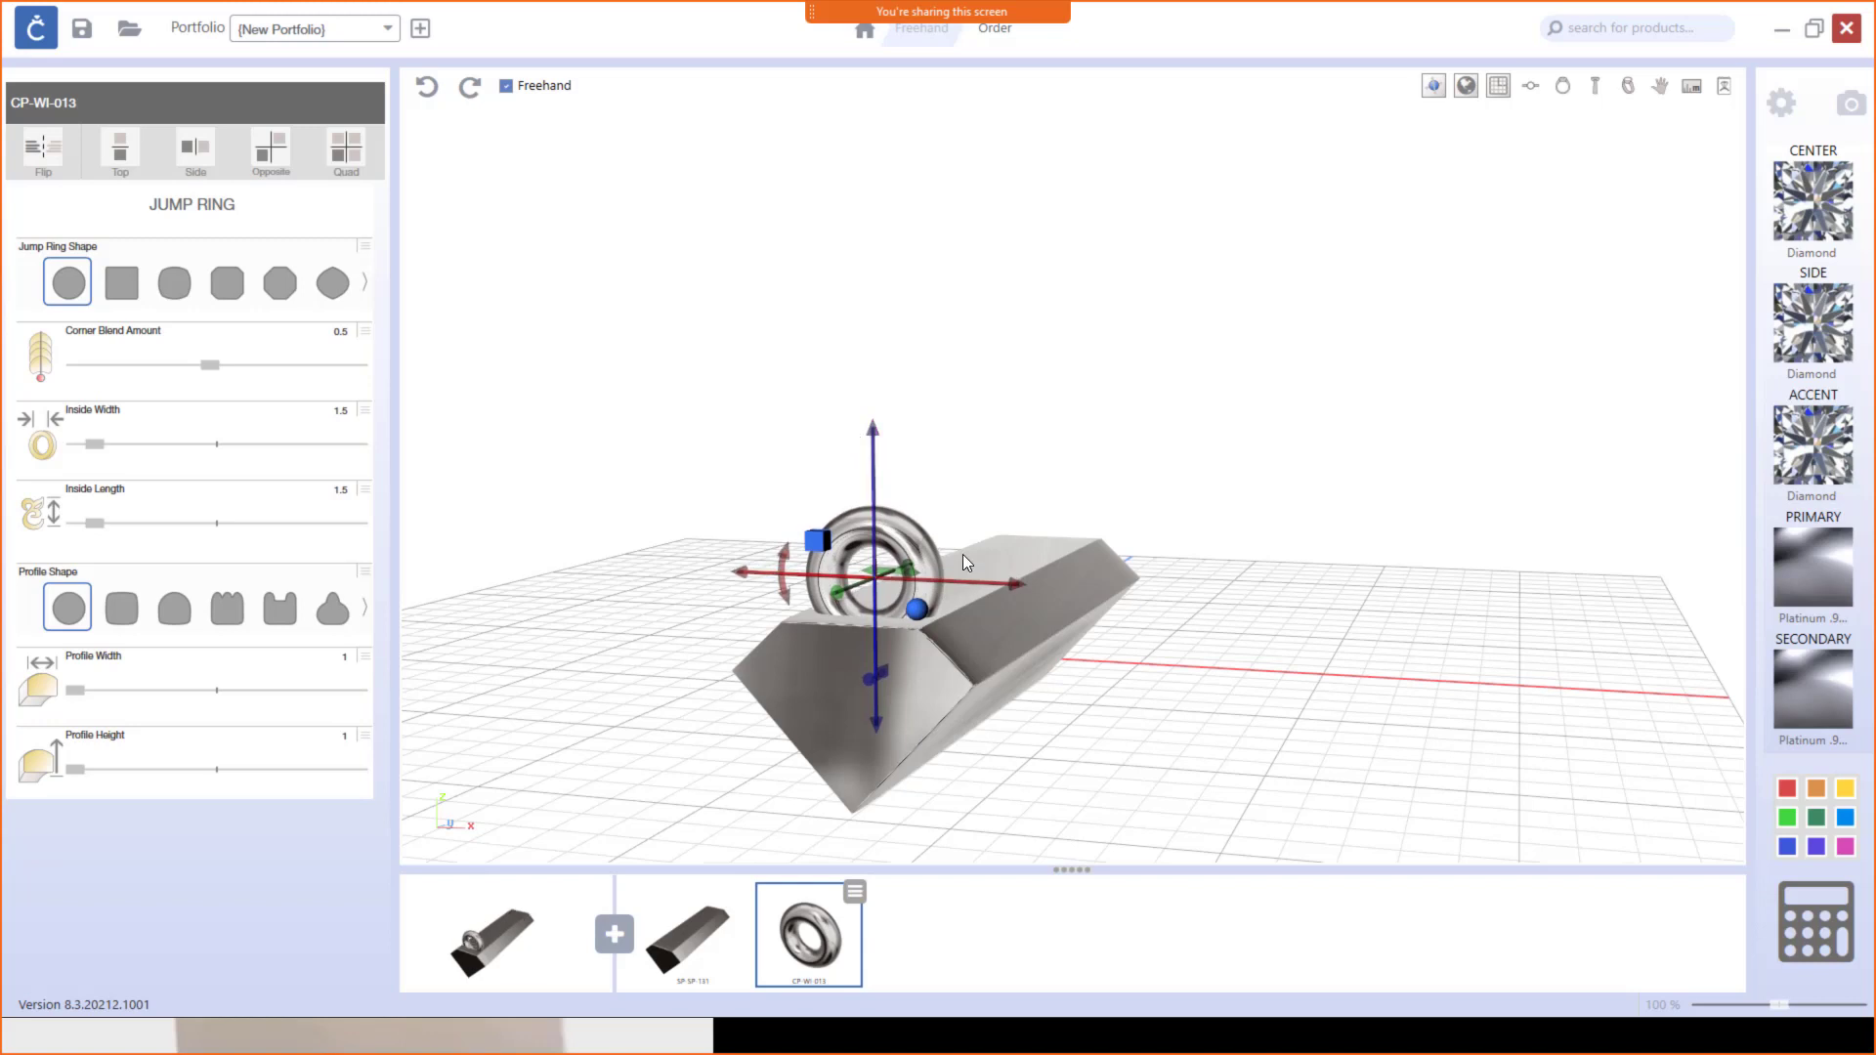
Step: Mirror the jump ring with the Top option to place a matching ring at the bar's opposite end
drag(963, 563, 637, 496)
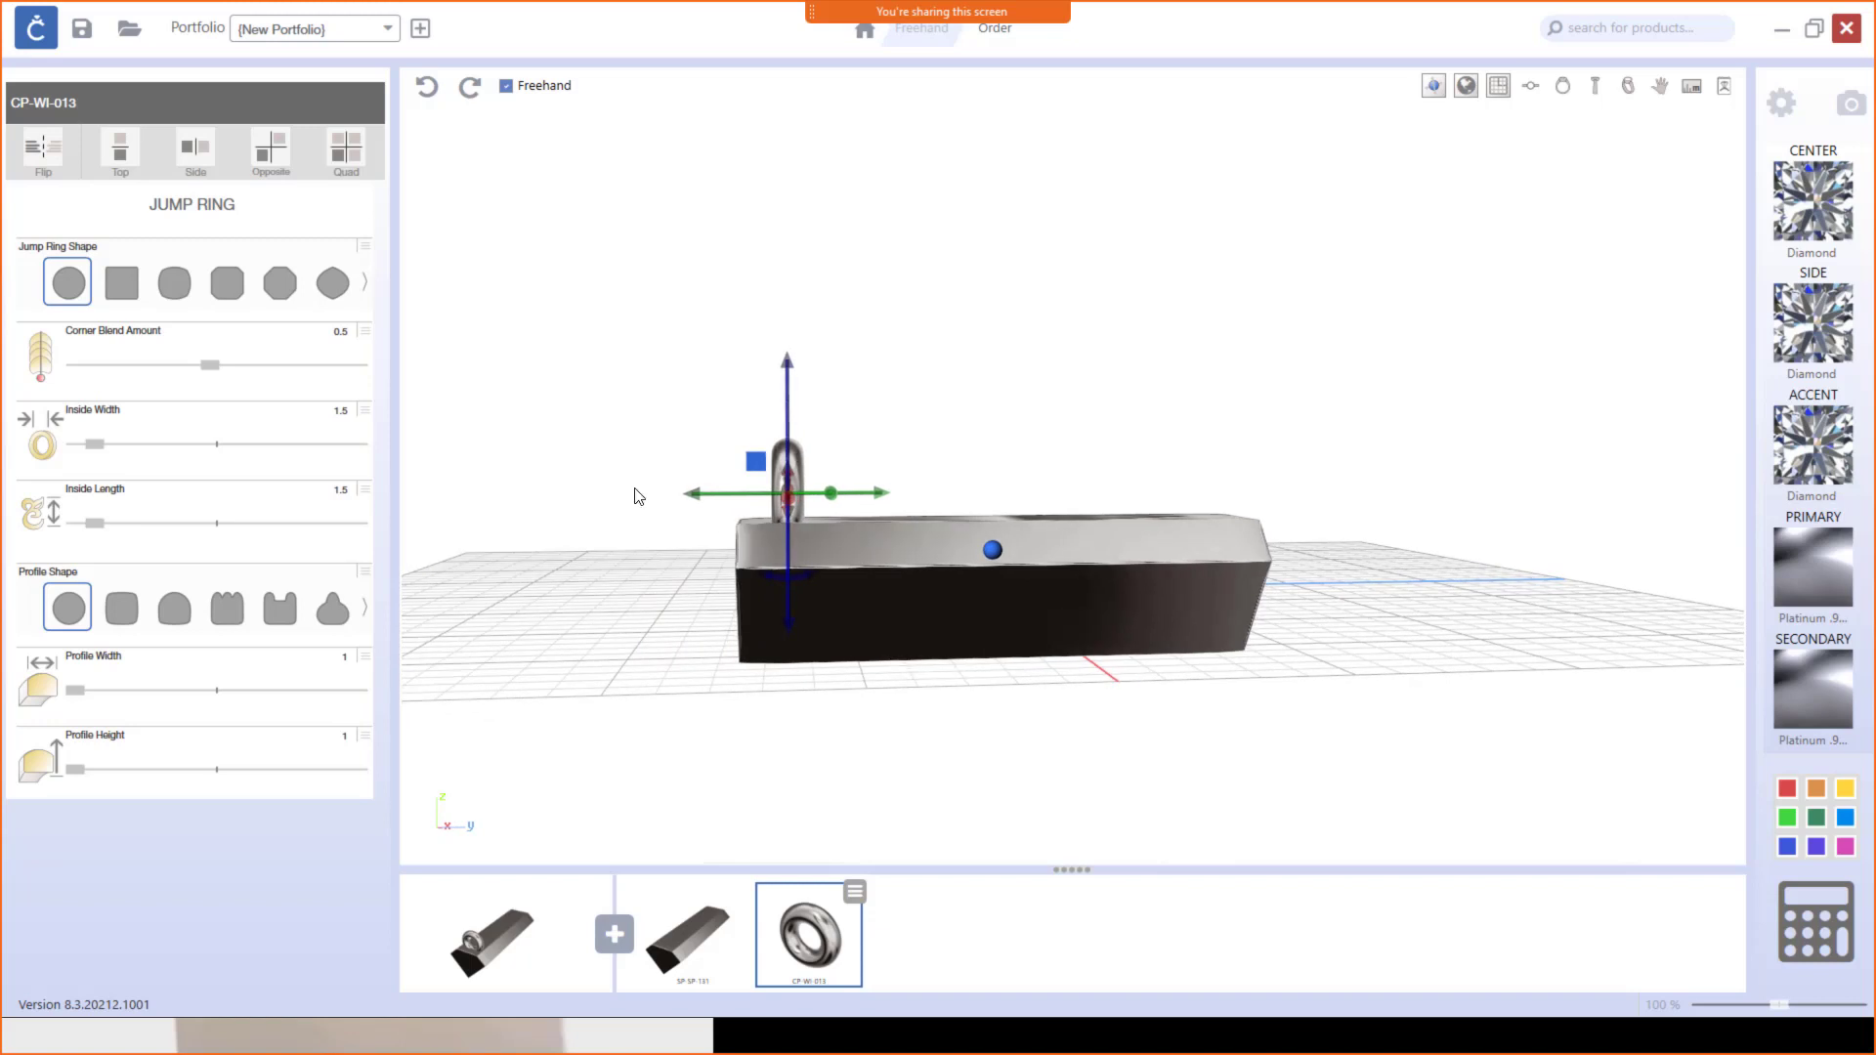
click(119, 146)
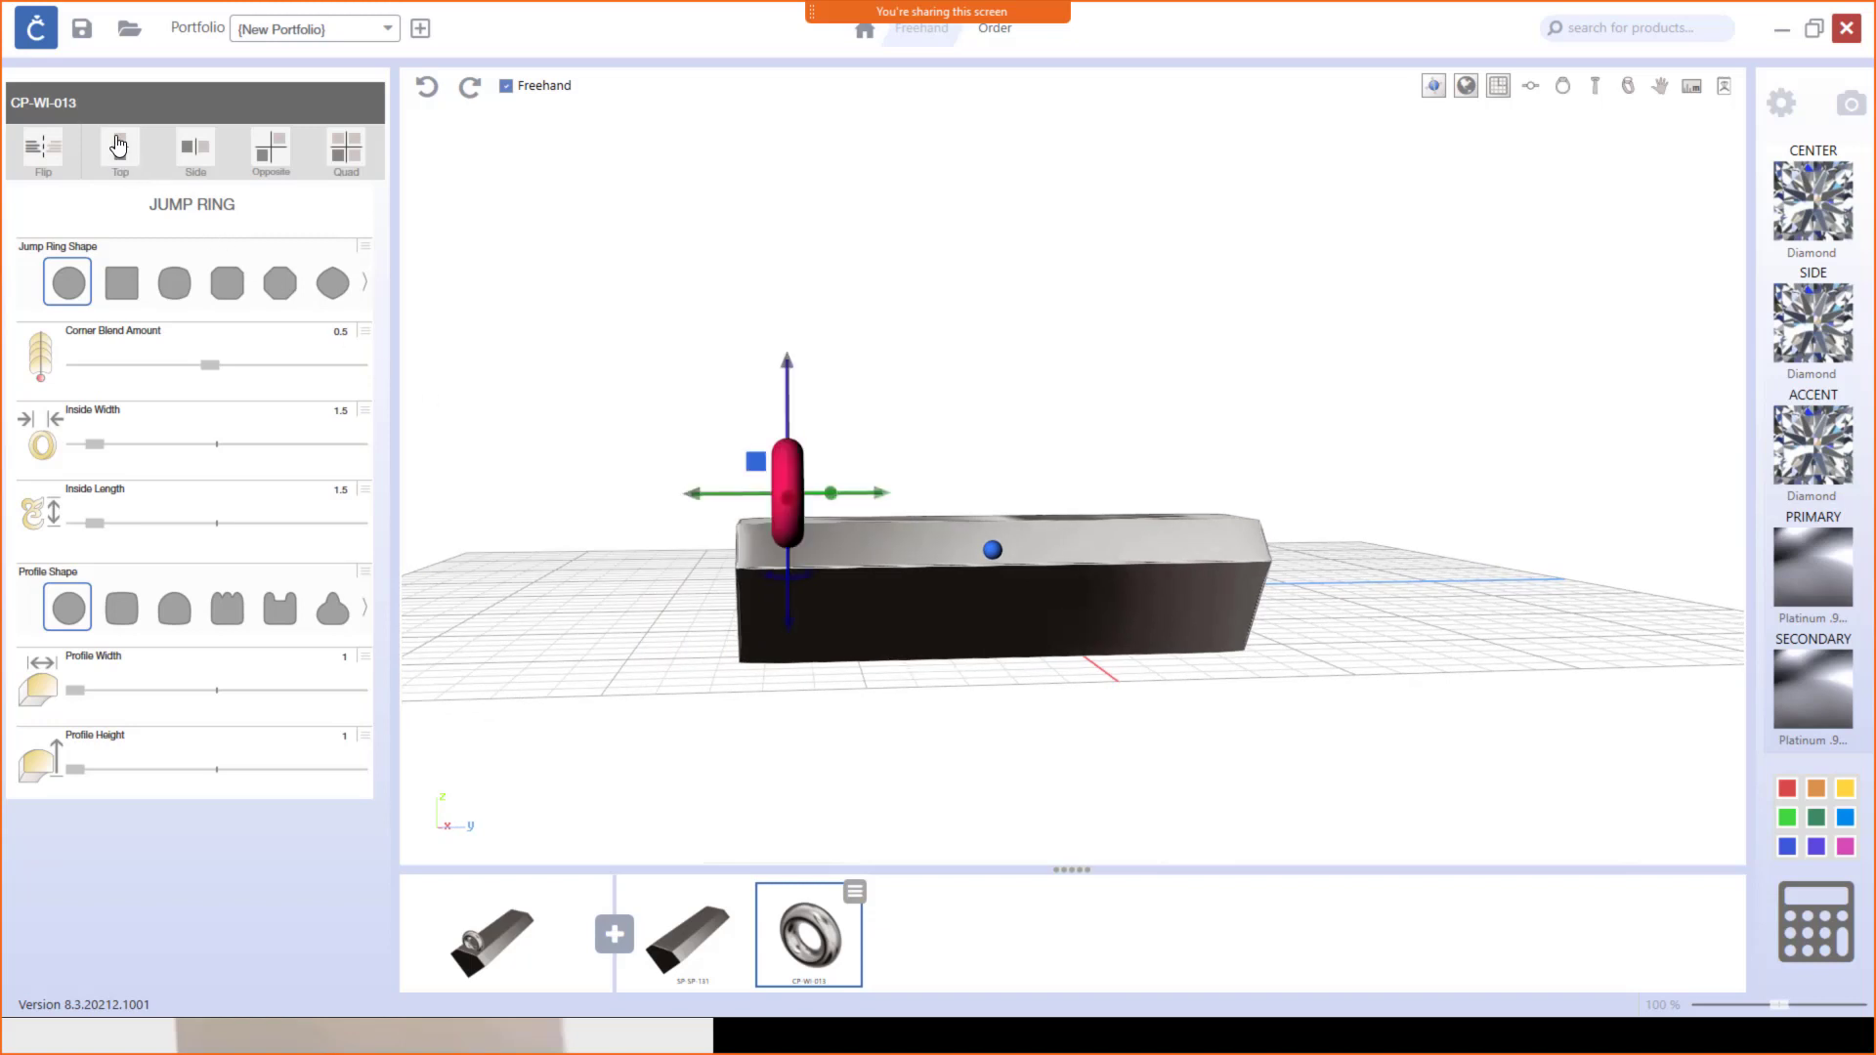
click(118, 145)
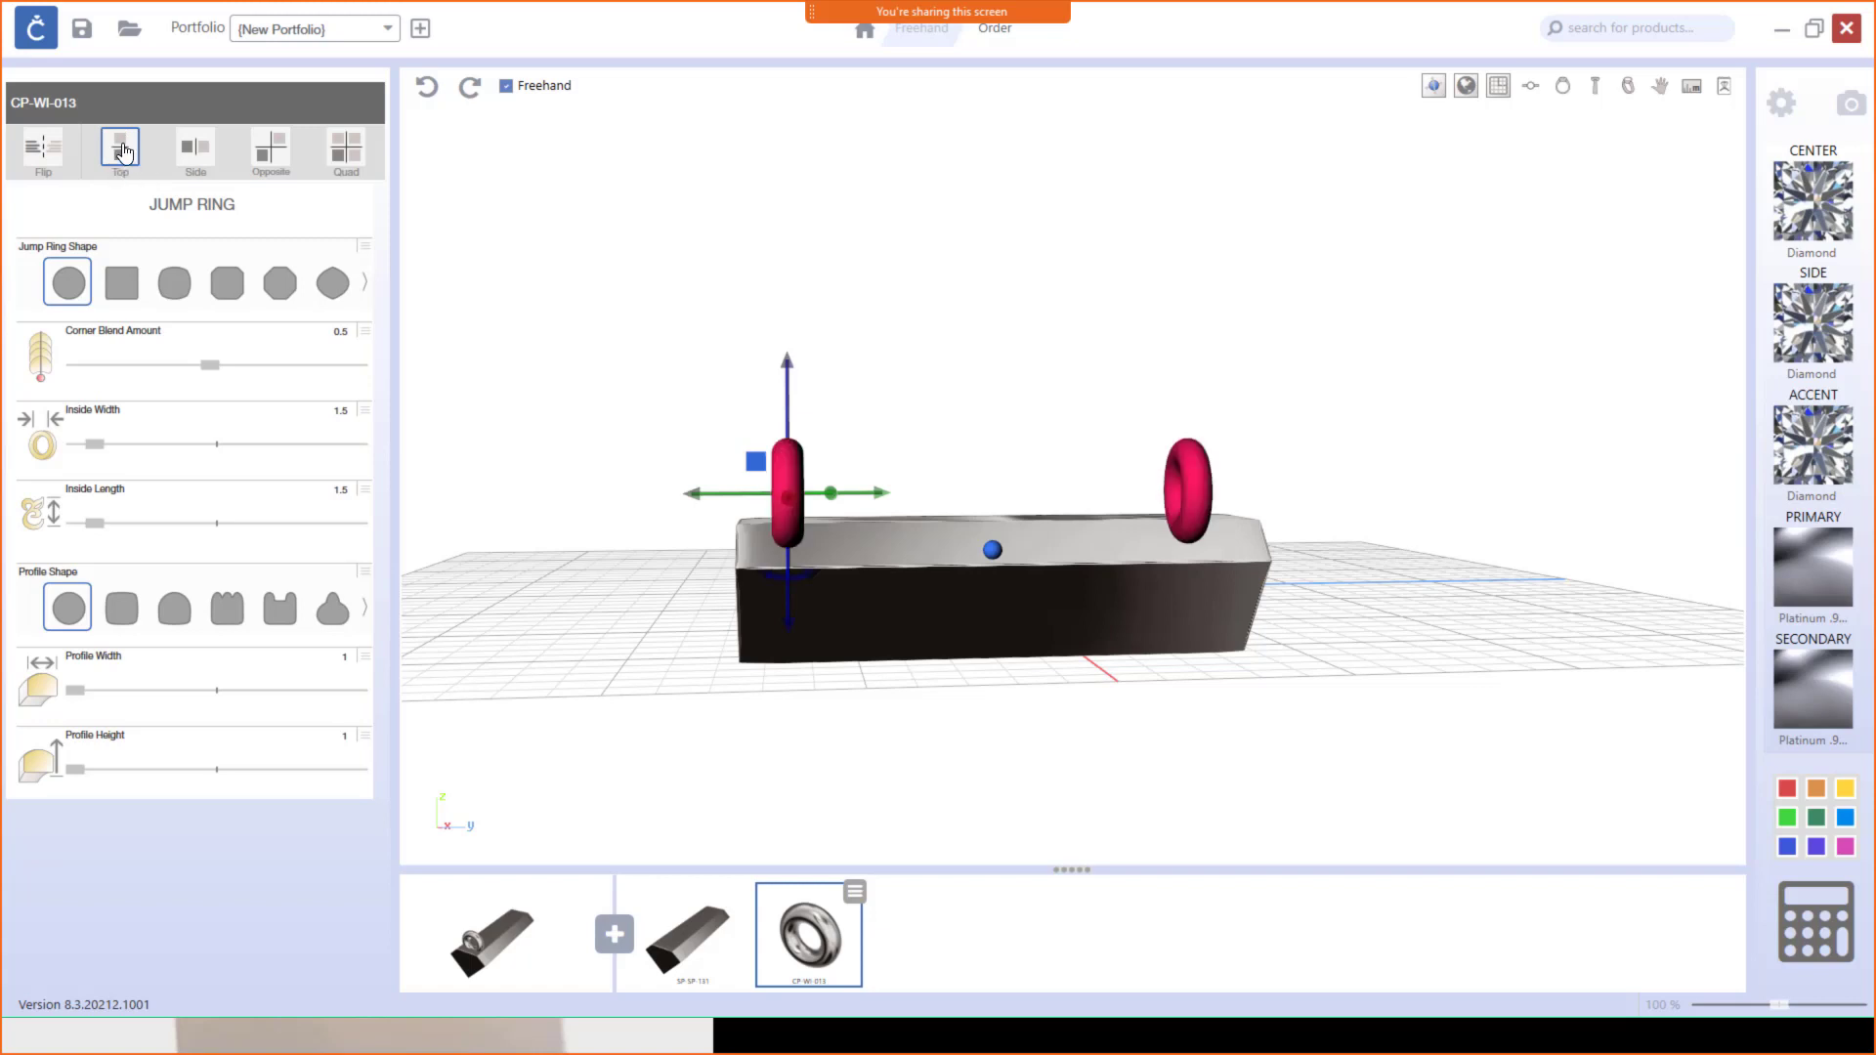
mouse_move(1390, 607)
mouse_down()
mouse_move(1293, 624)
mouse_move(1358, 620)
mouse_up()
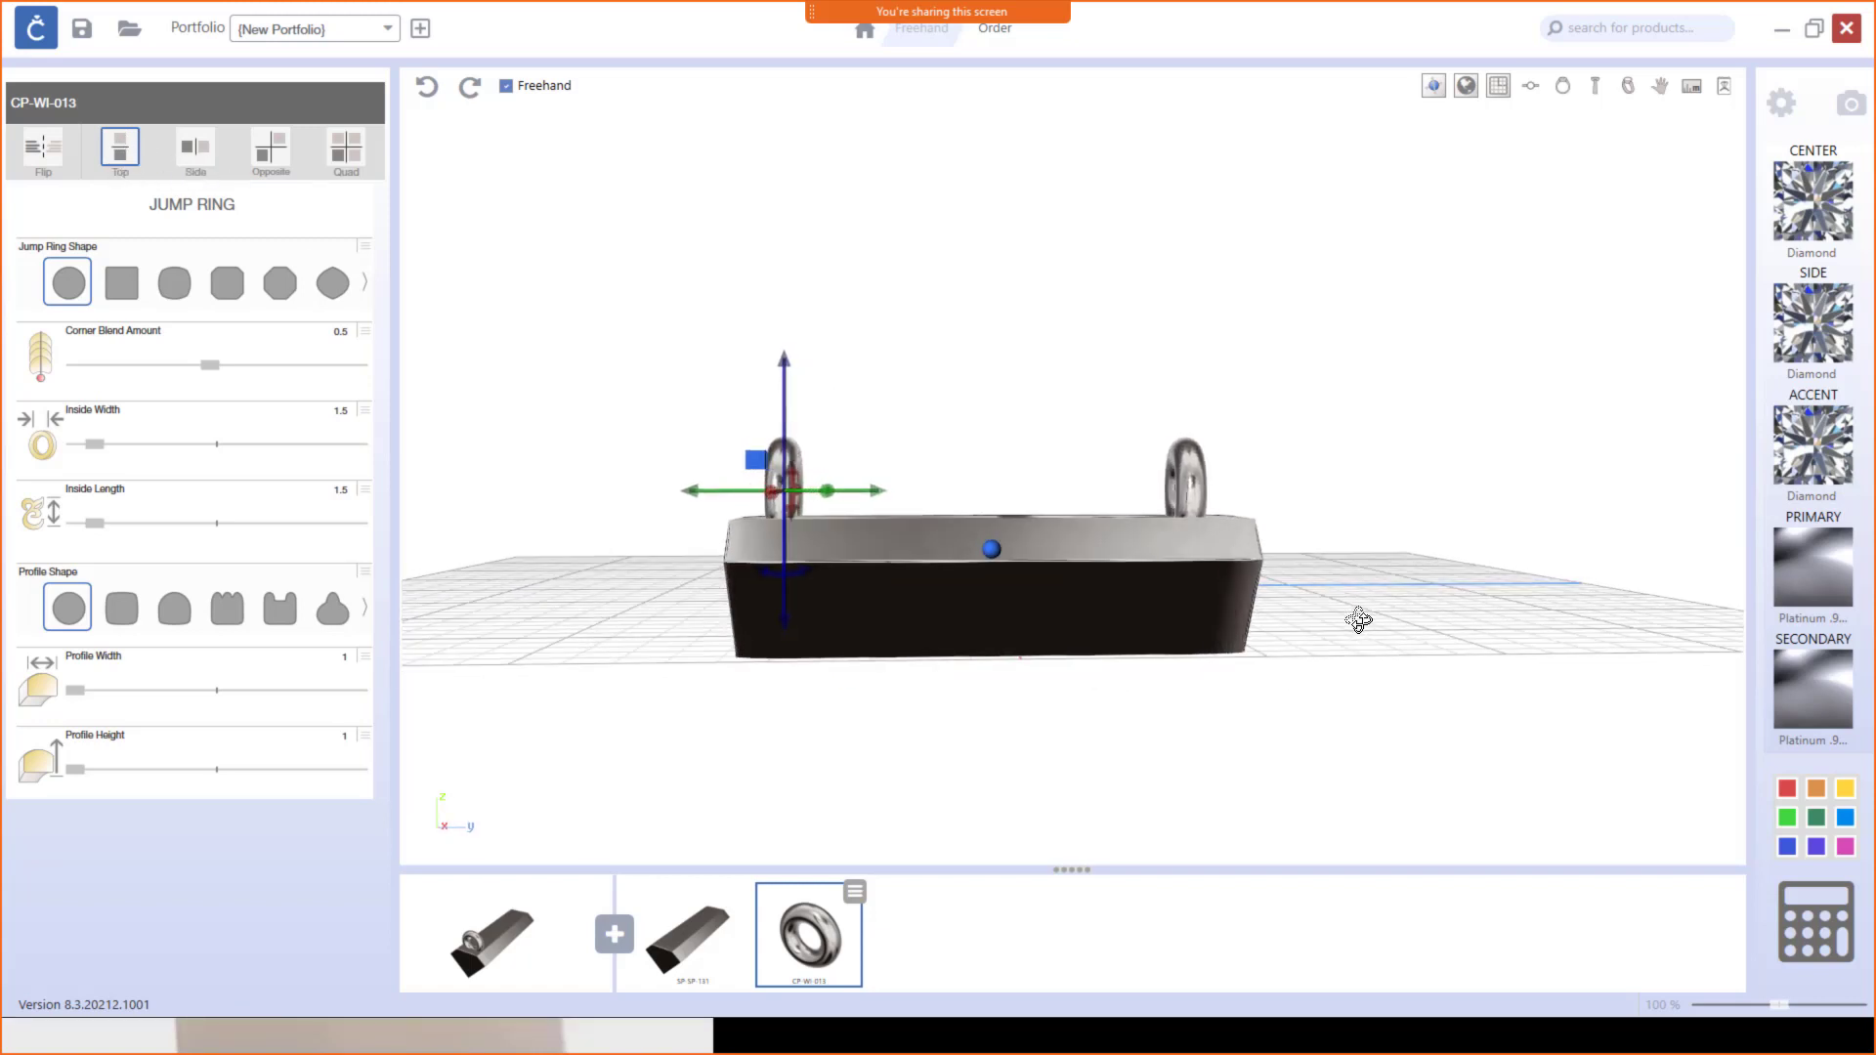
Step: Shift the bar slightly along its length to center it beneath the two jump rings, checking the alignment from above and the side
click(993, 551)
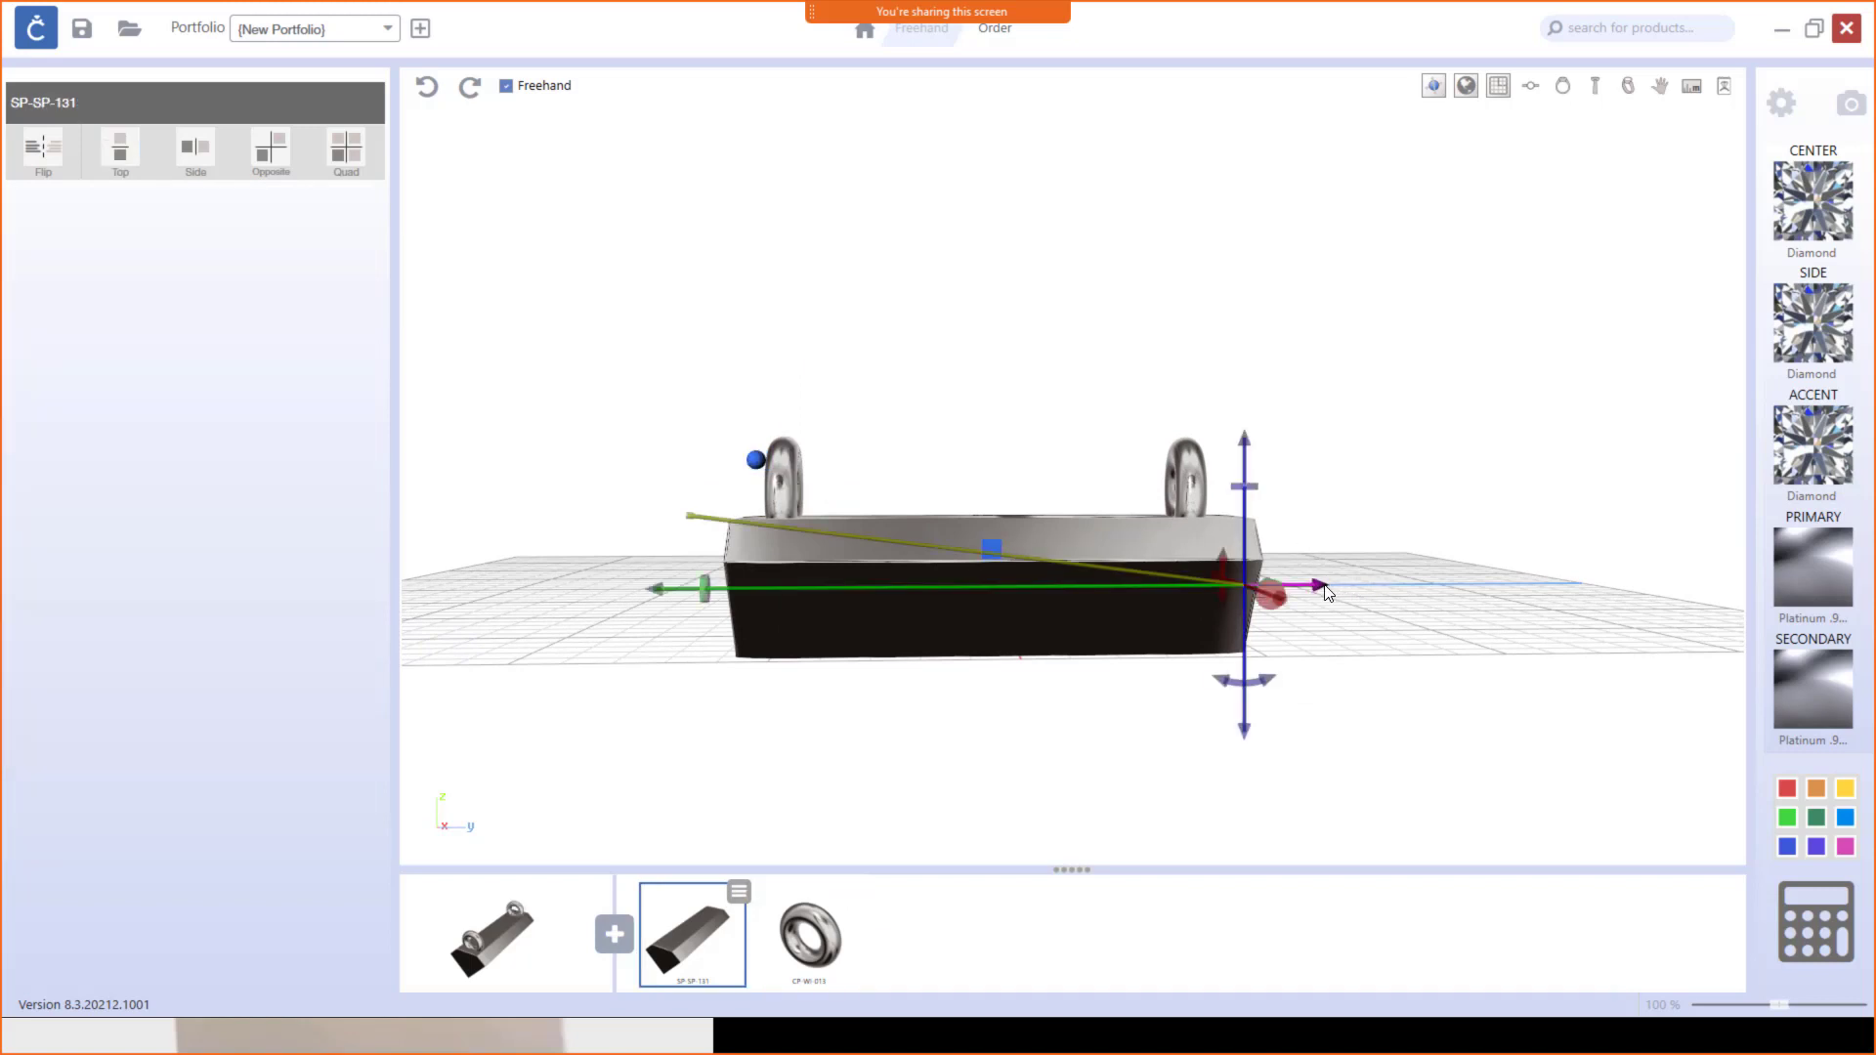
drag(1324, 584, 1319, 588)
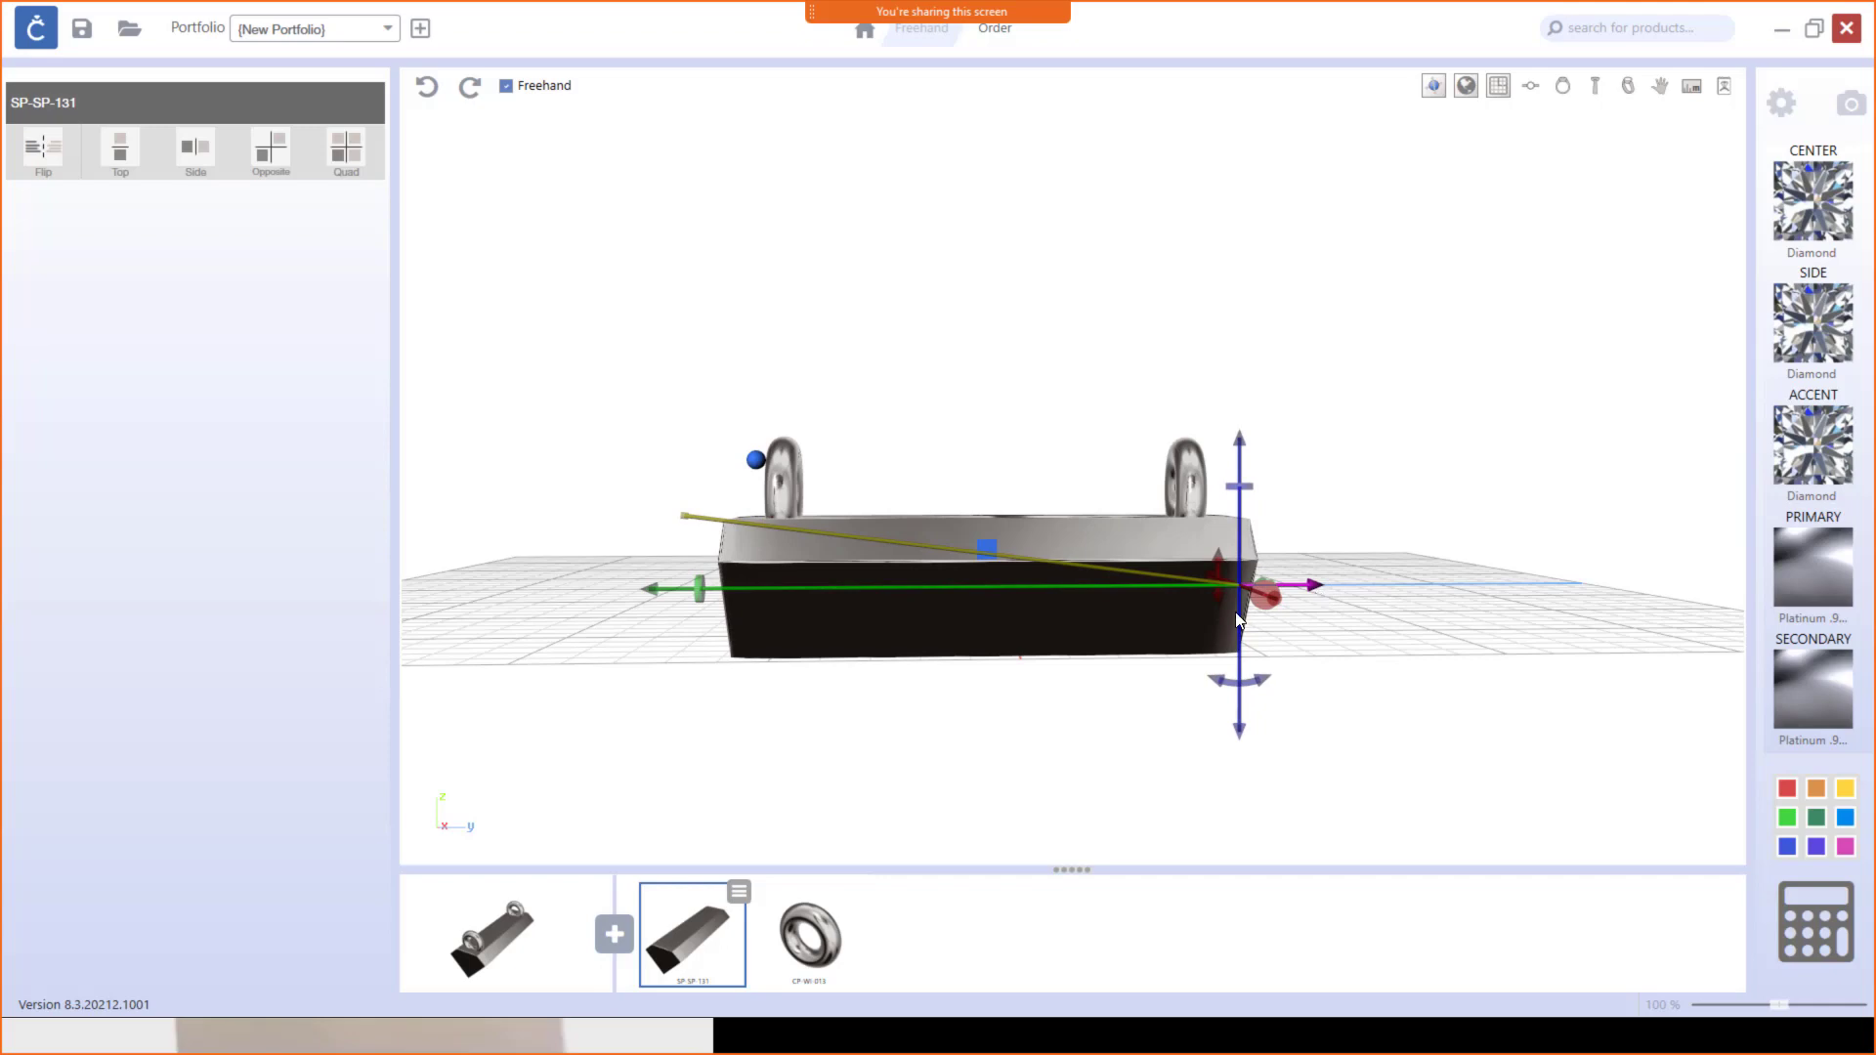
drag(1235, 612, 1006, 846)
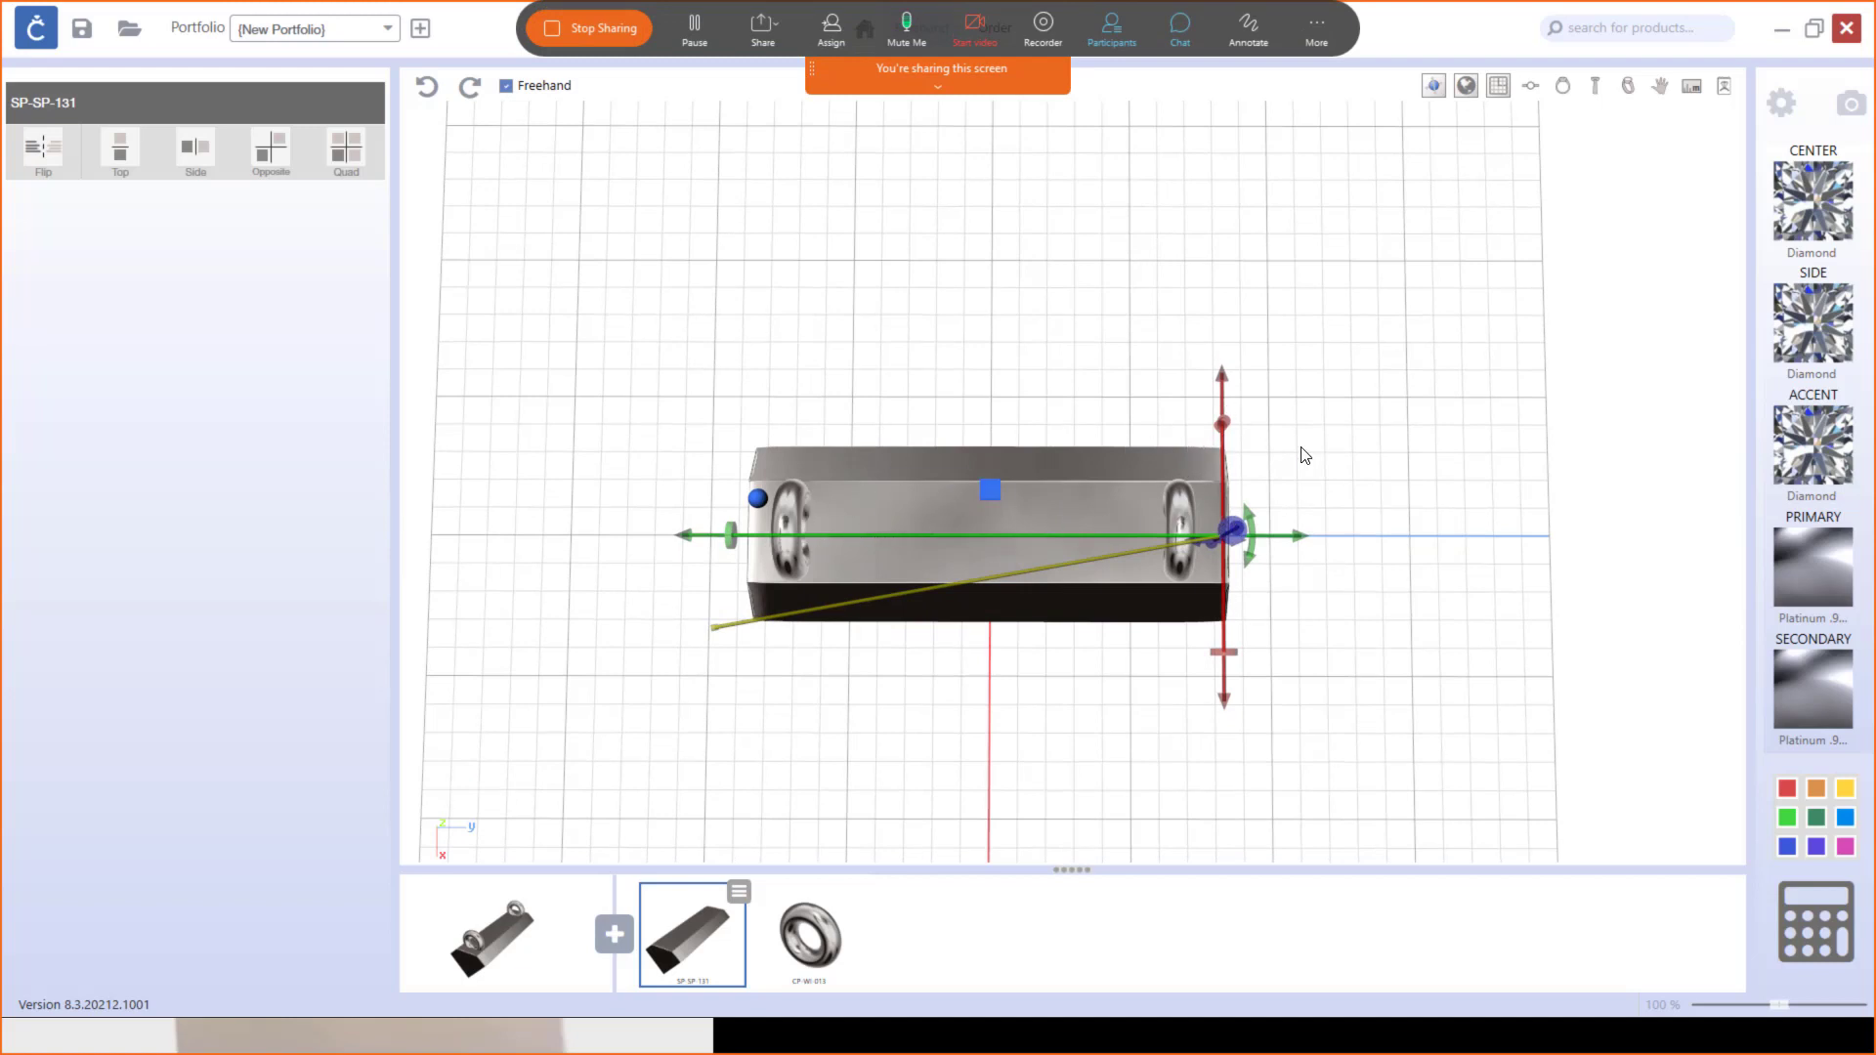
middle_drag(1097, 689, 1050, 296)
scroll(1047, 289, down, 2)
scroll(1080, 336, up, 4)
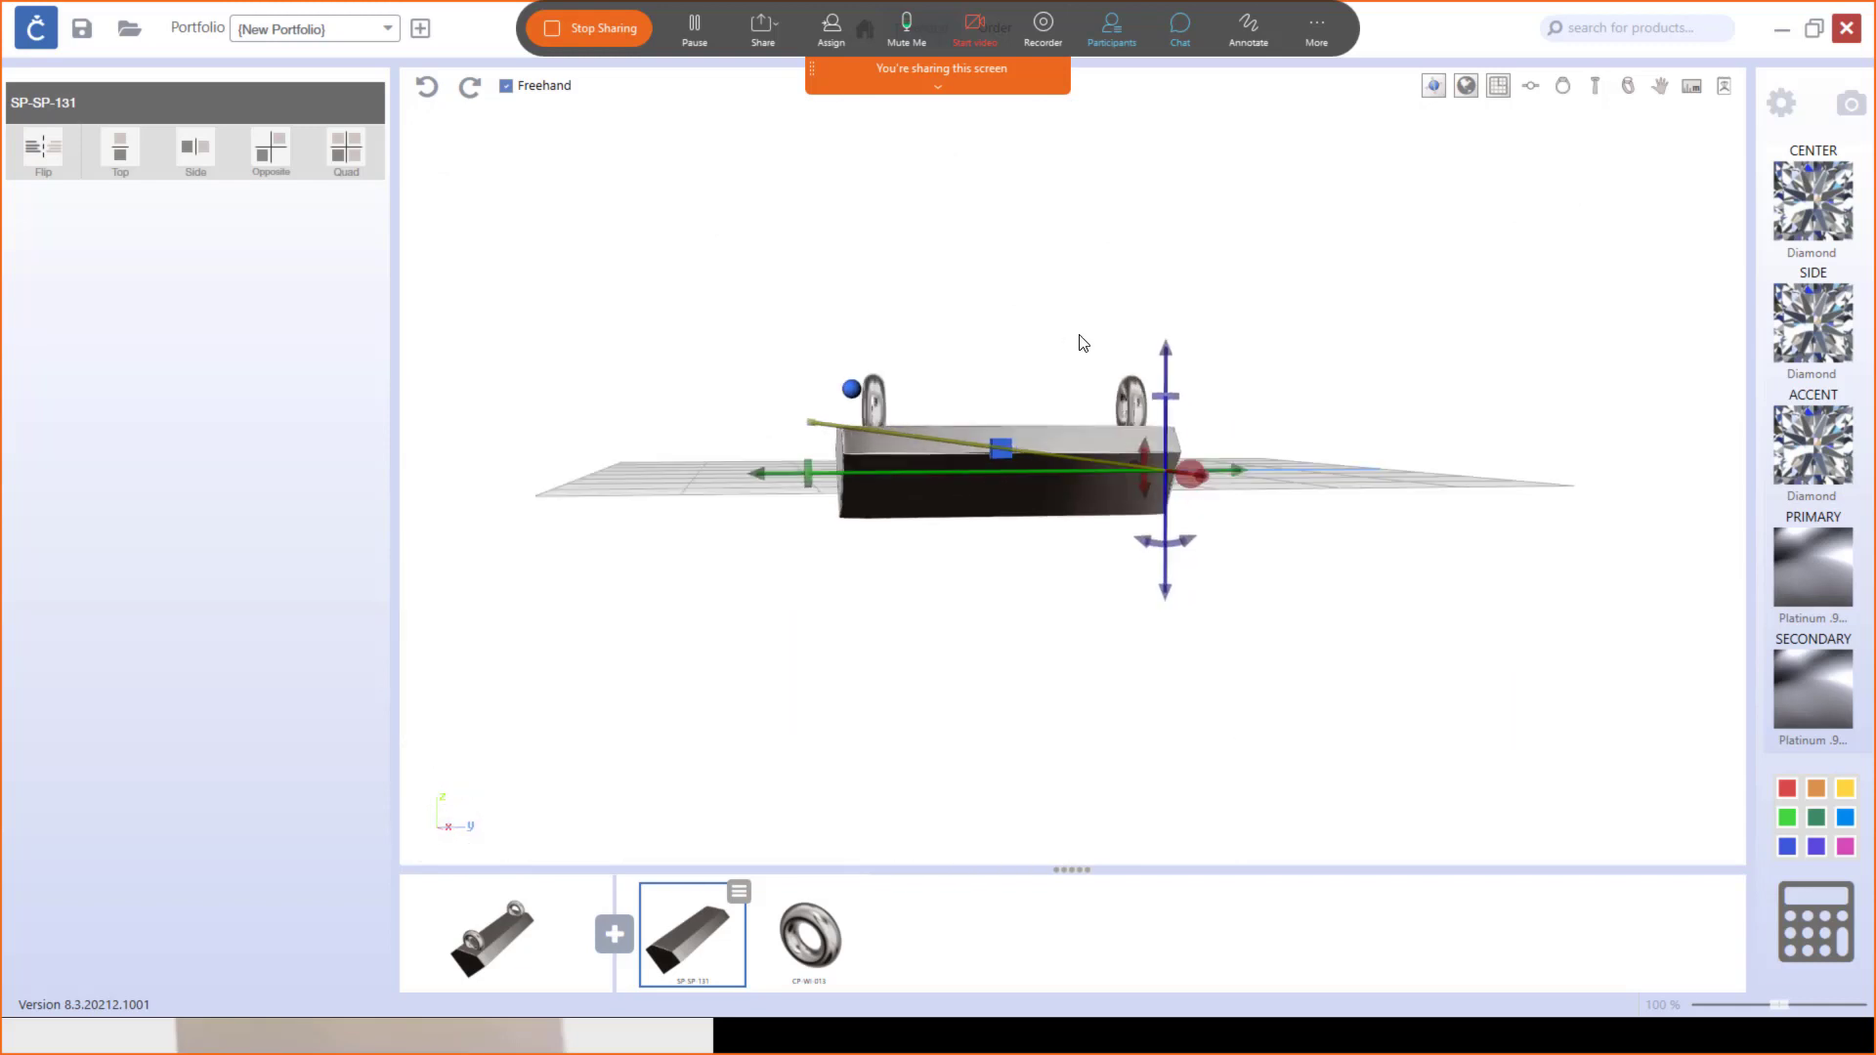
right_drag(1110, 351, 973, 349)
middle_drag(973, 348, 1081, 350)
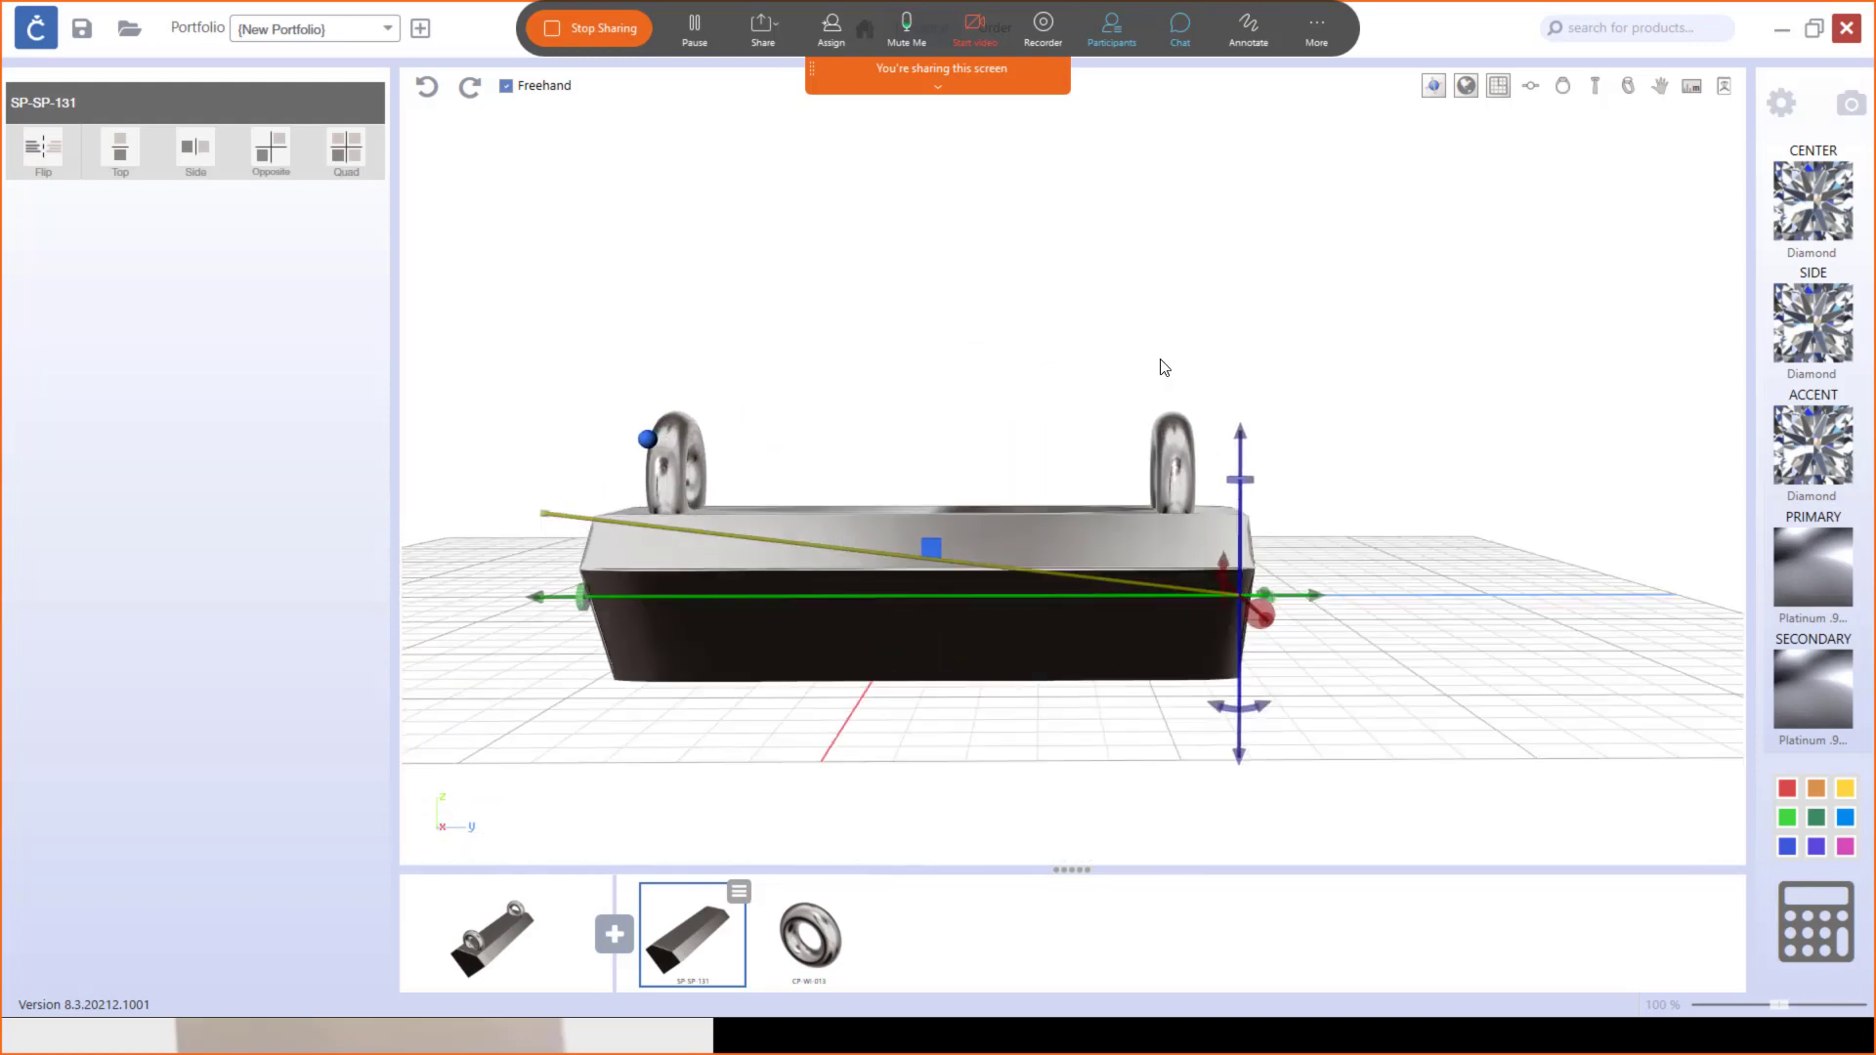
scroll(1160, 367, down, 5)
middle_drag(1116, 444, 1268, 474)
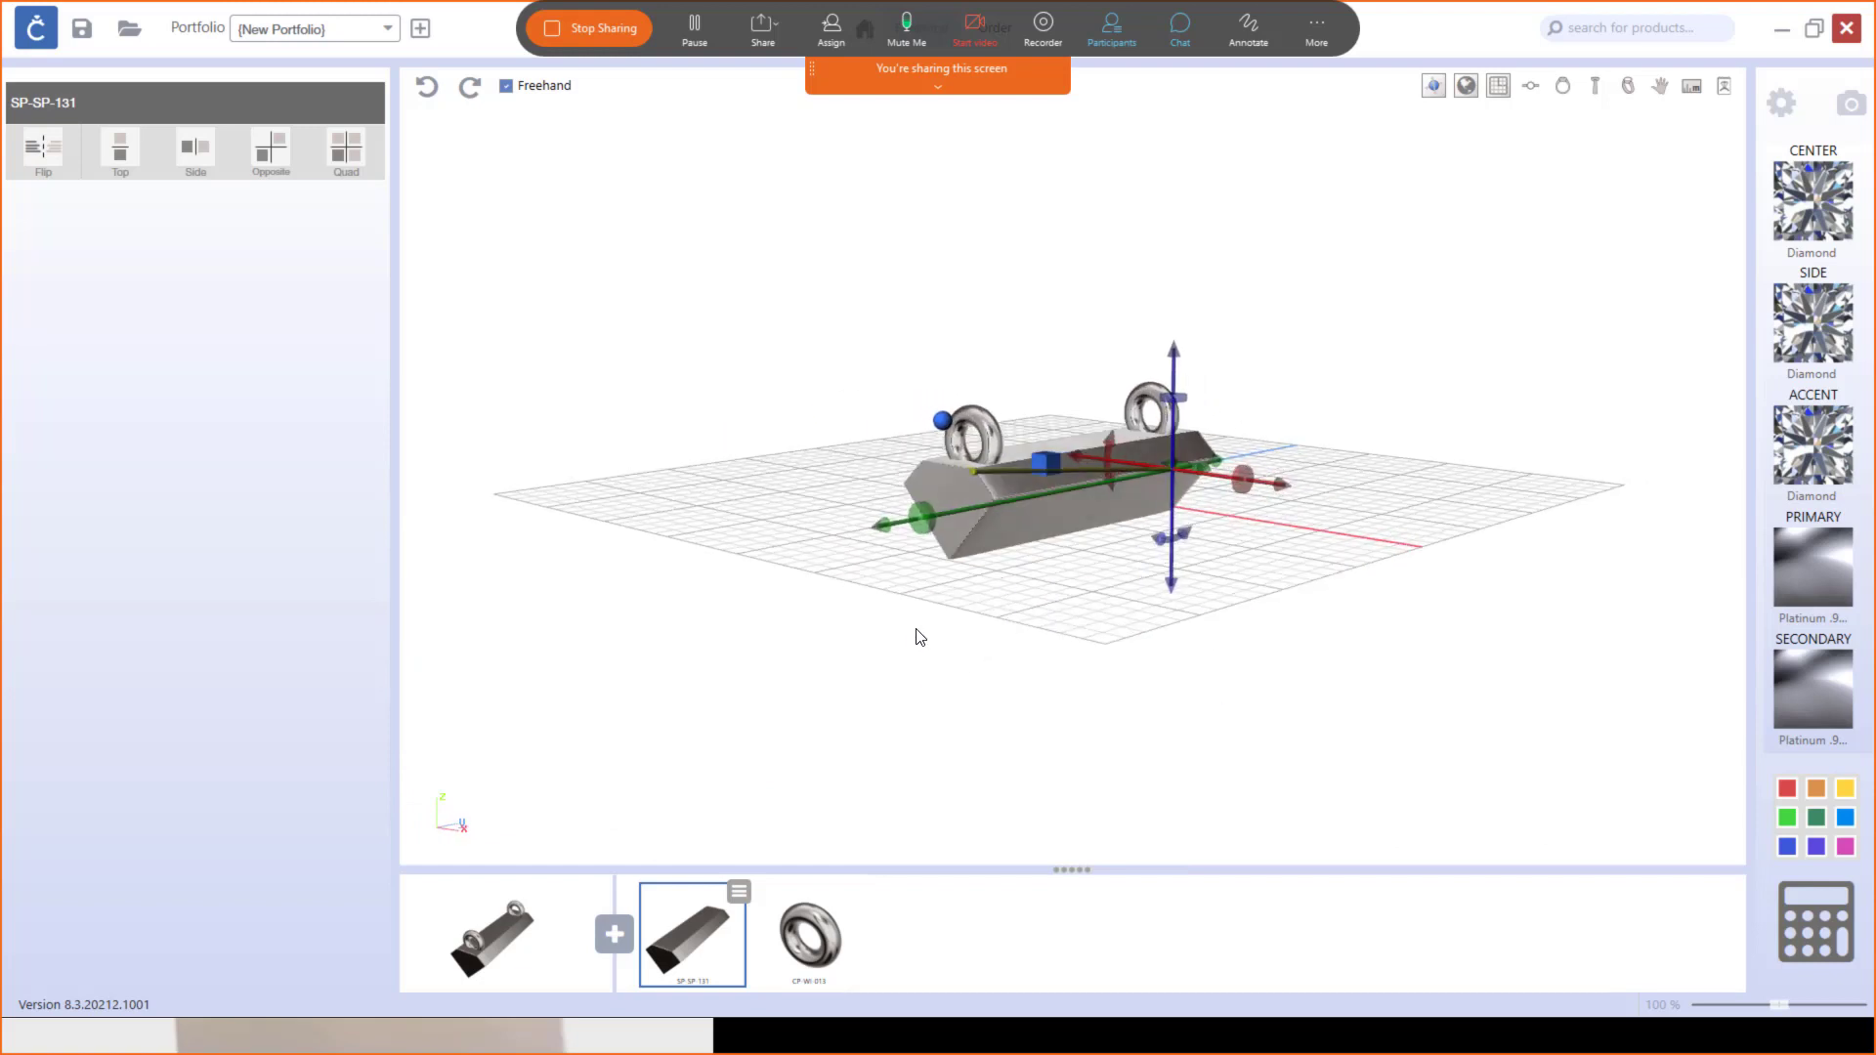
Step: Add the Cable 1.5mm chain CP-CH-014 from the Chain category to the design
click(613, 936)
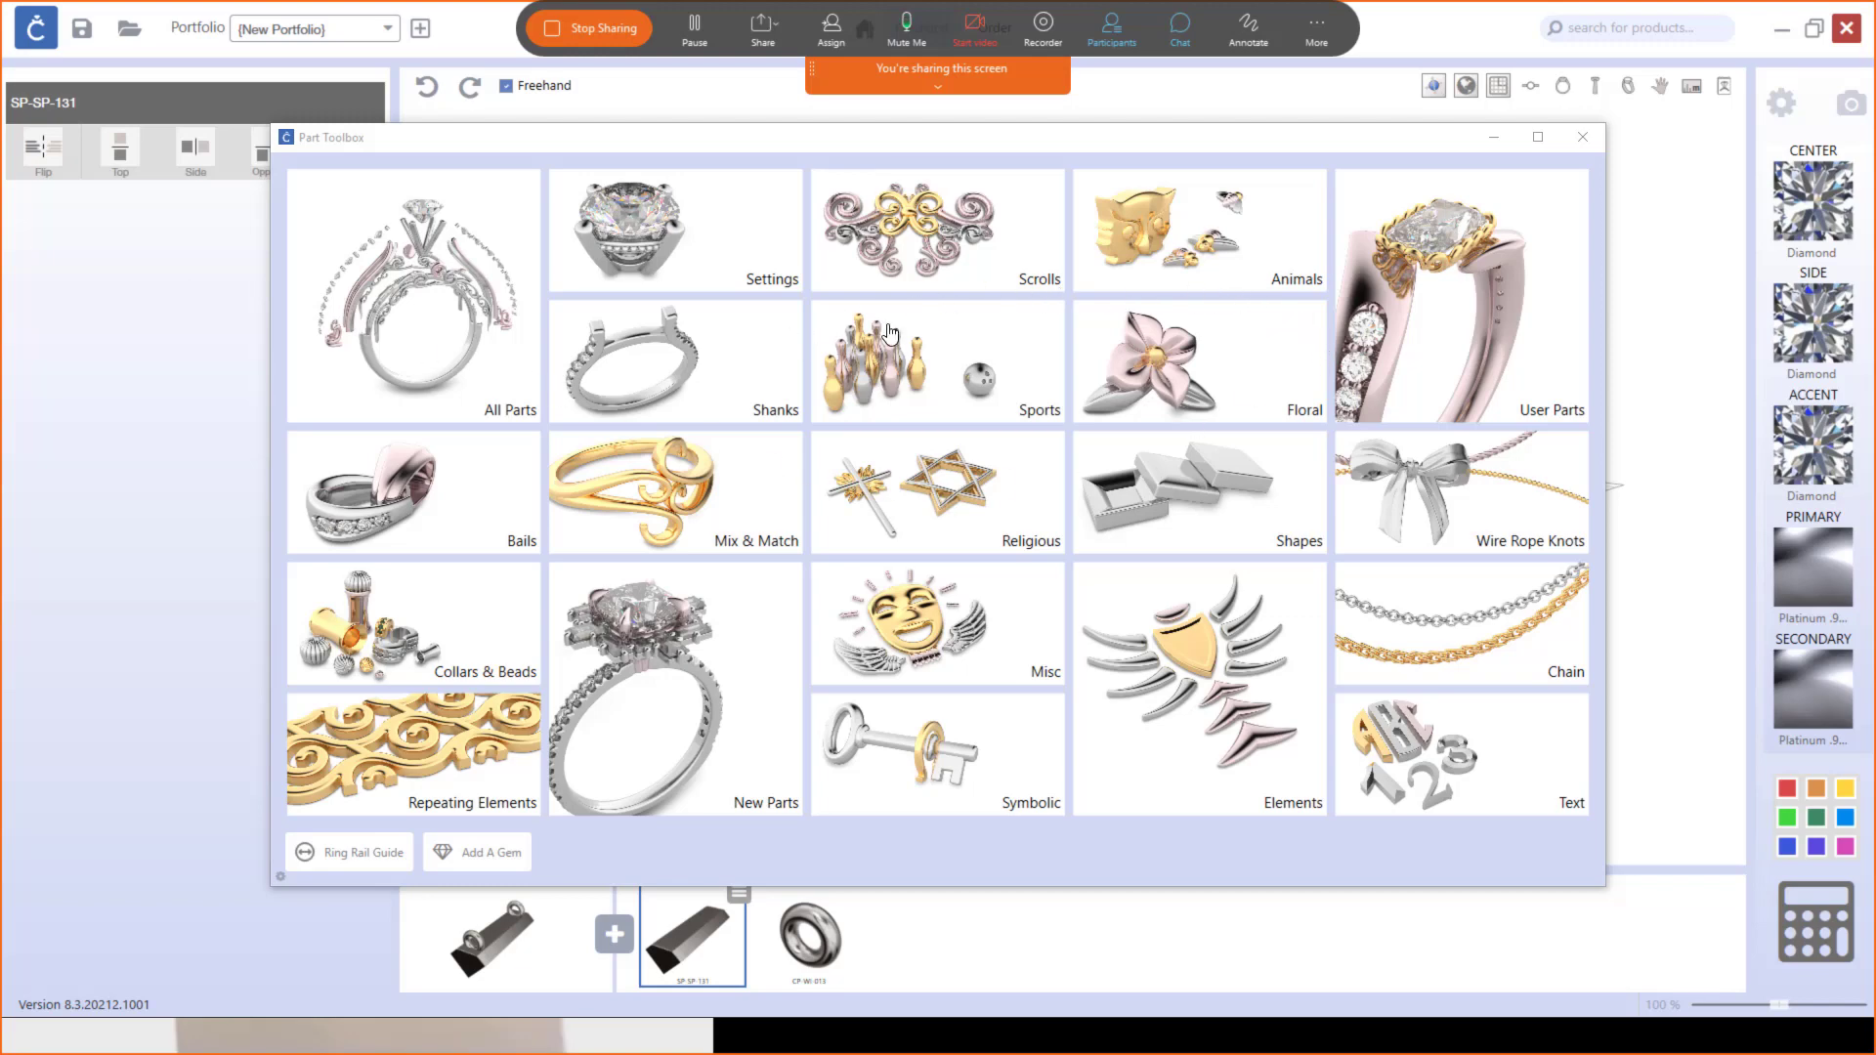
click(1407, 629)
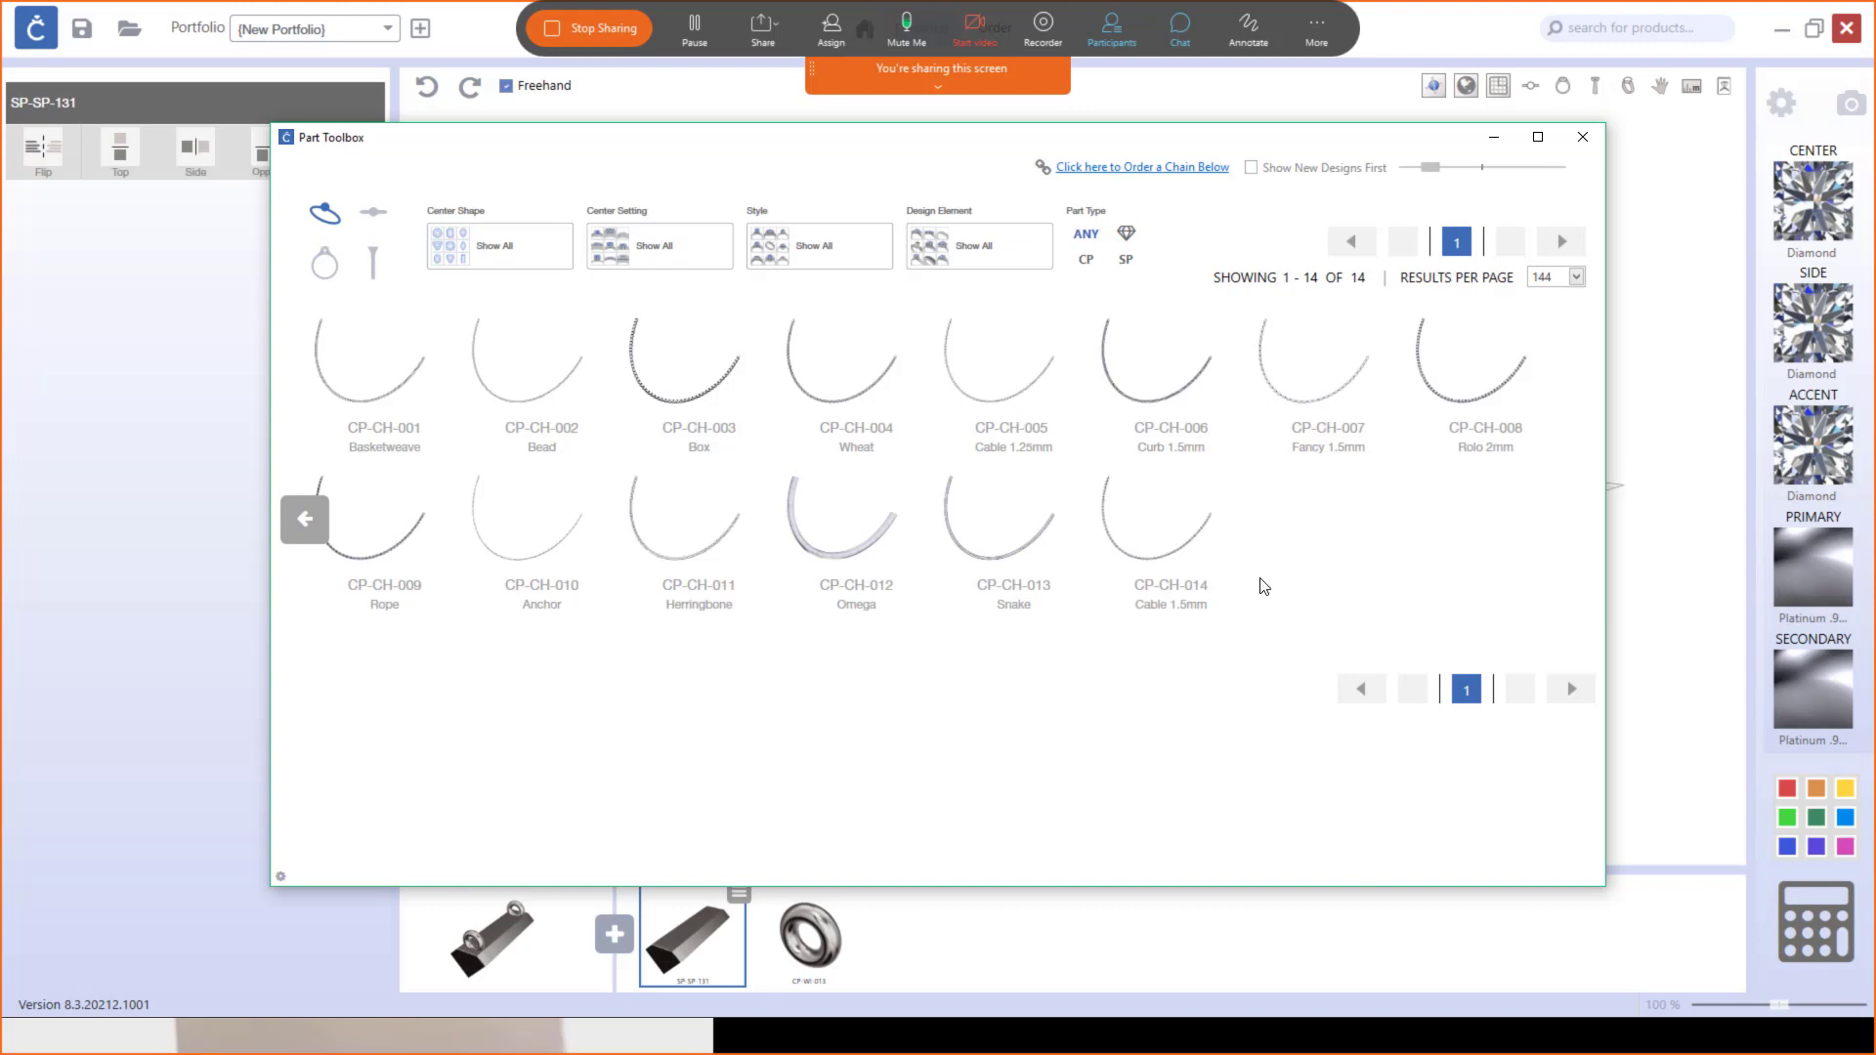
click(1169, 566)
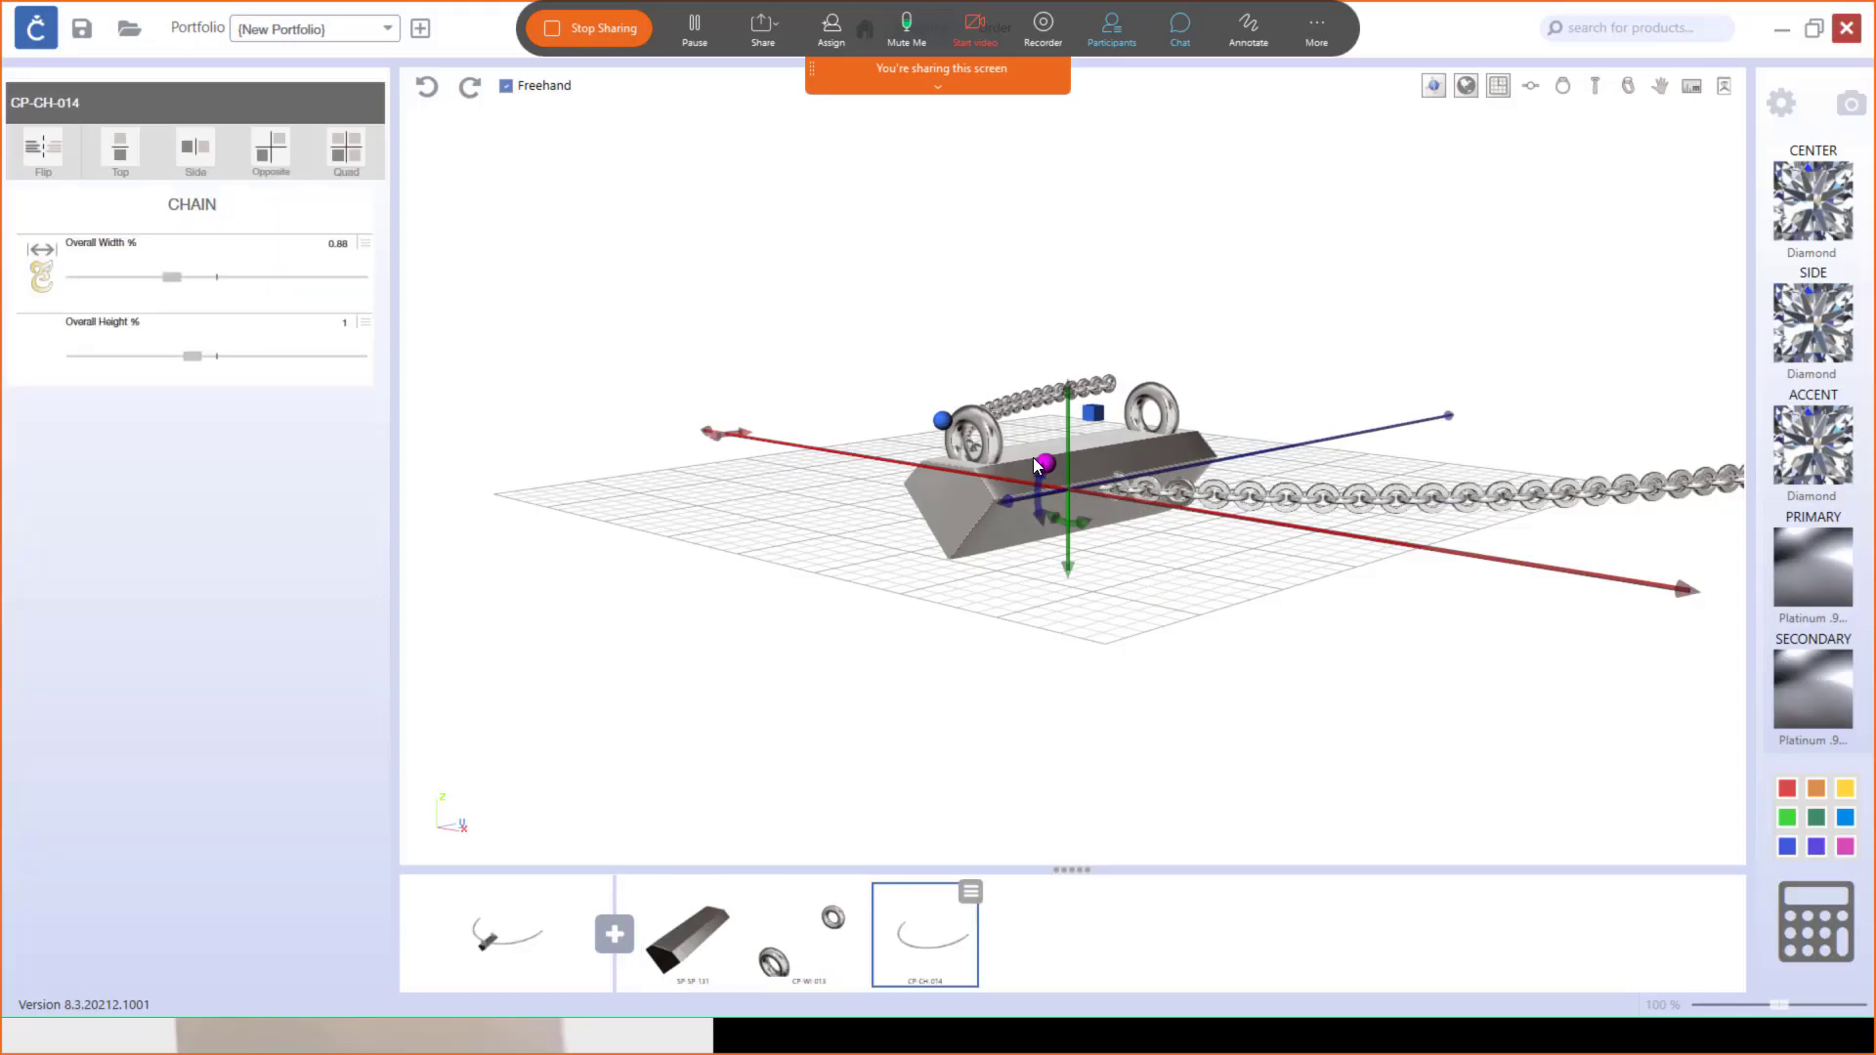
Step: Rotate the chain upright and turn it 90° about the vertical axis so it spans the bar's length
drag(1209, 567, 1159, 624)
scroll(1163, 628, up, 2)
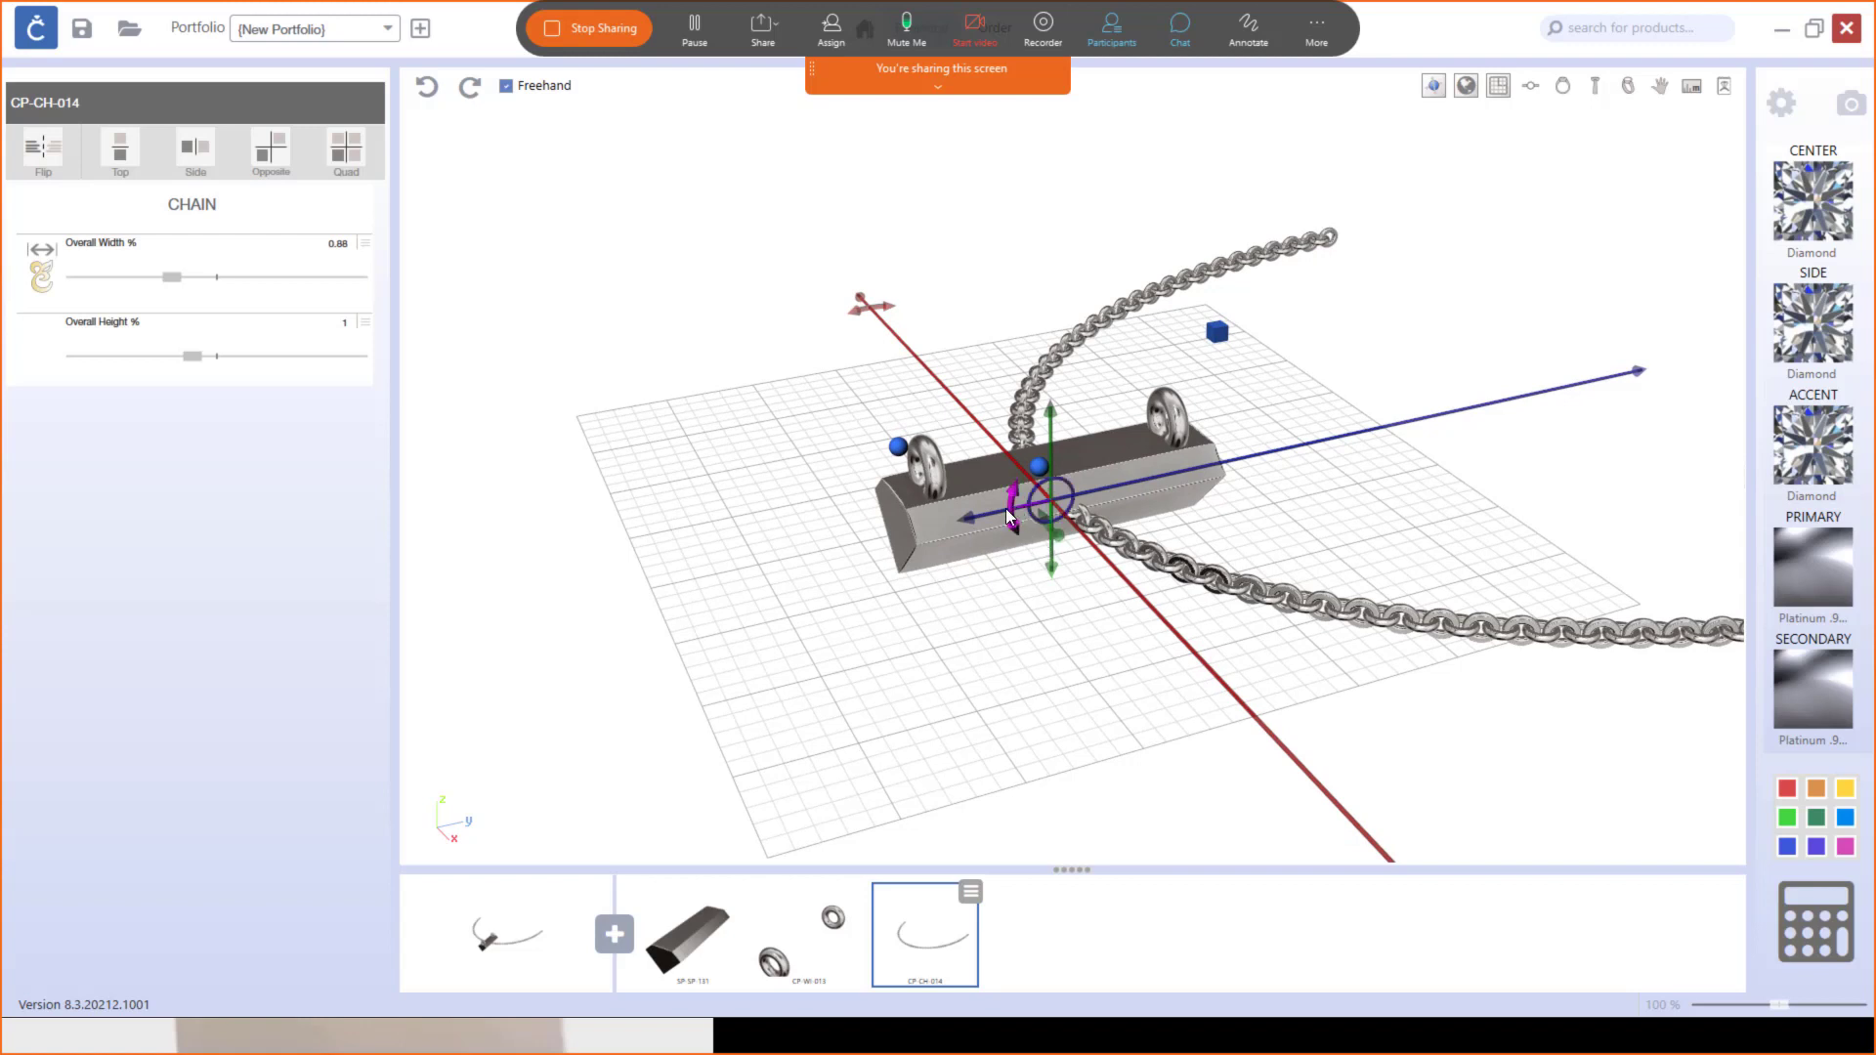
drag(1011, 531, 1063, 561)
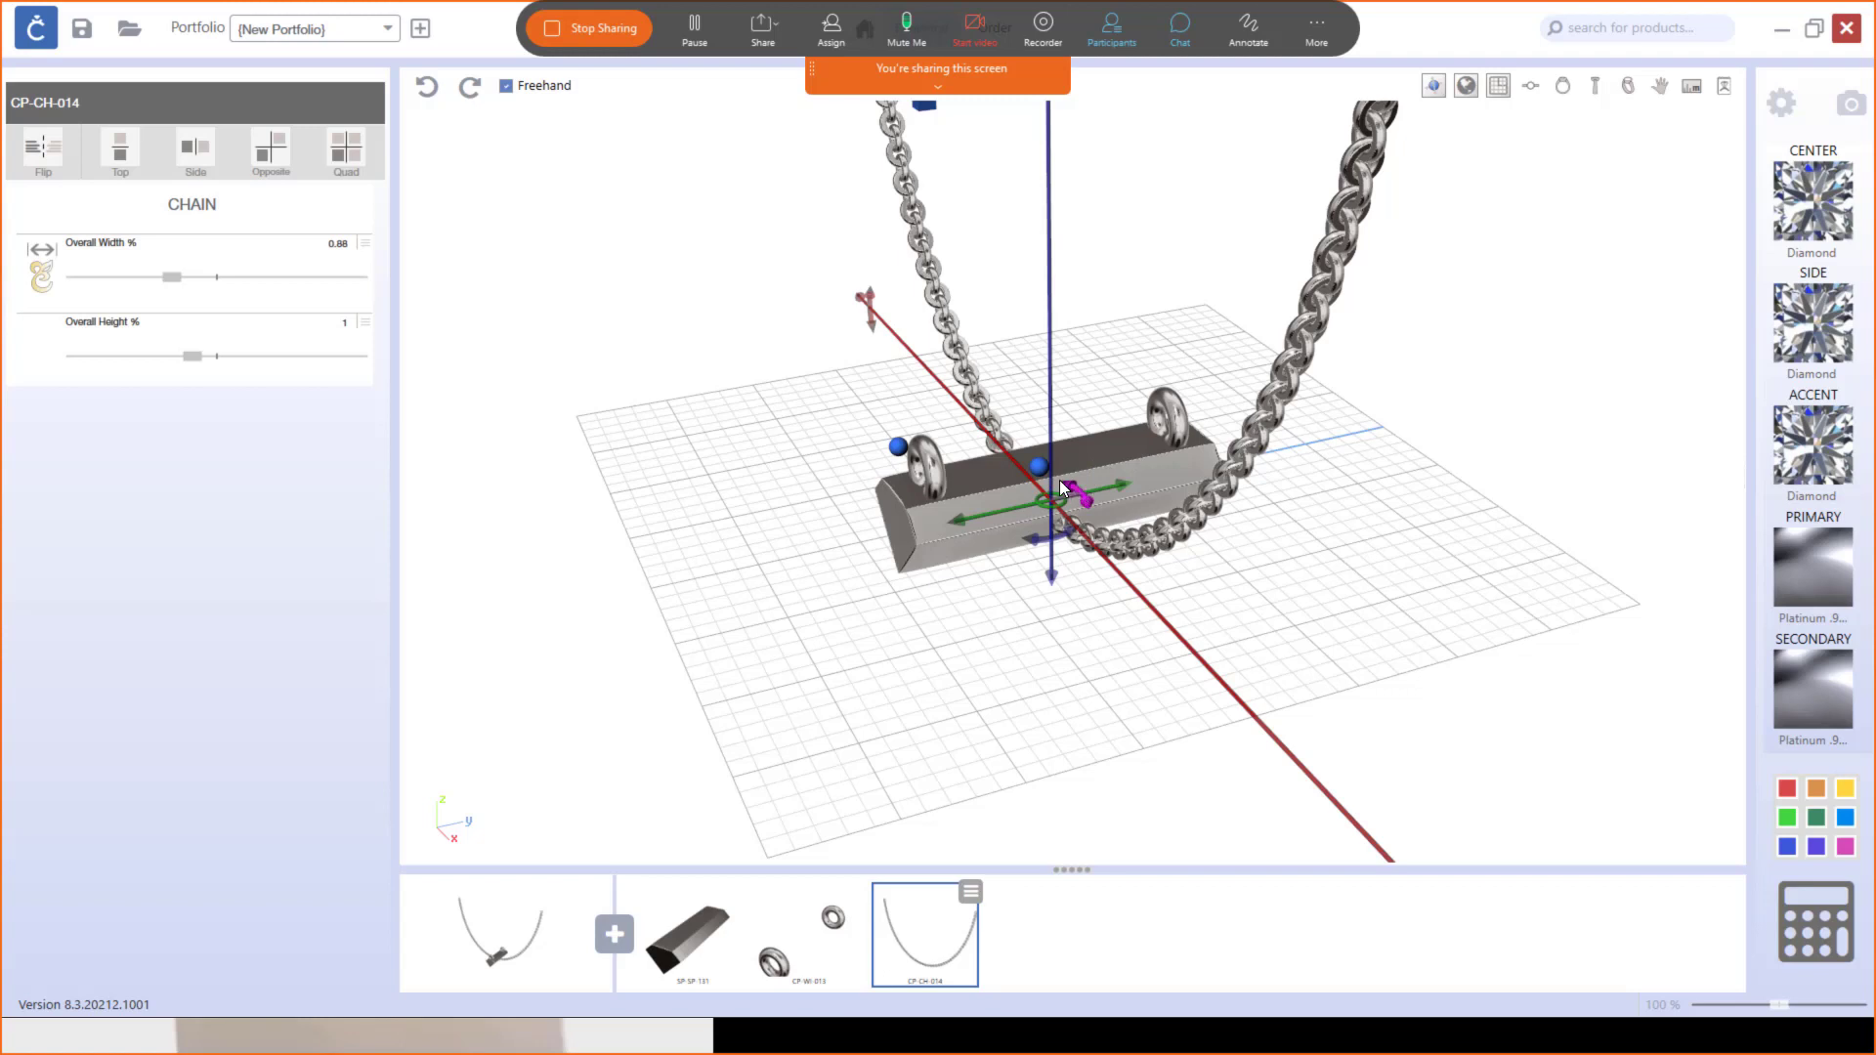
drag(1083, 489, 1001, 480)
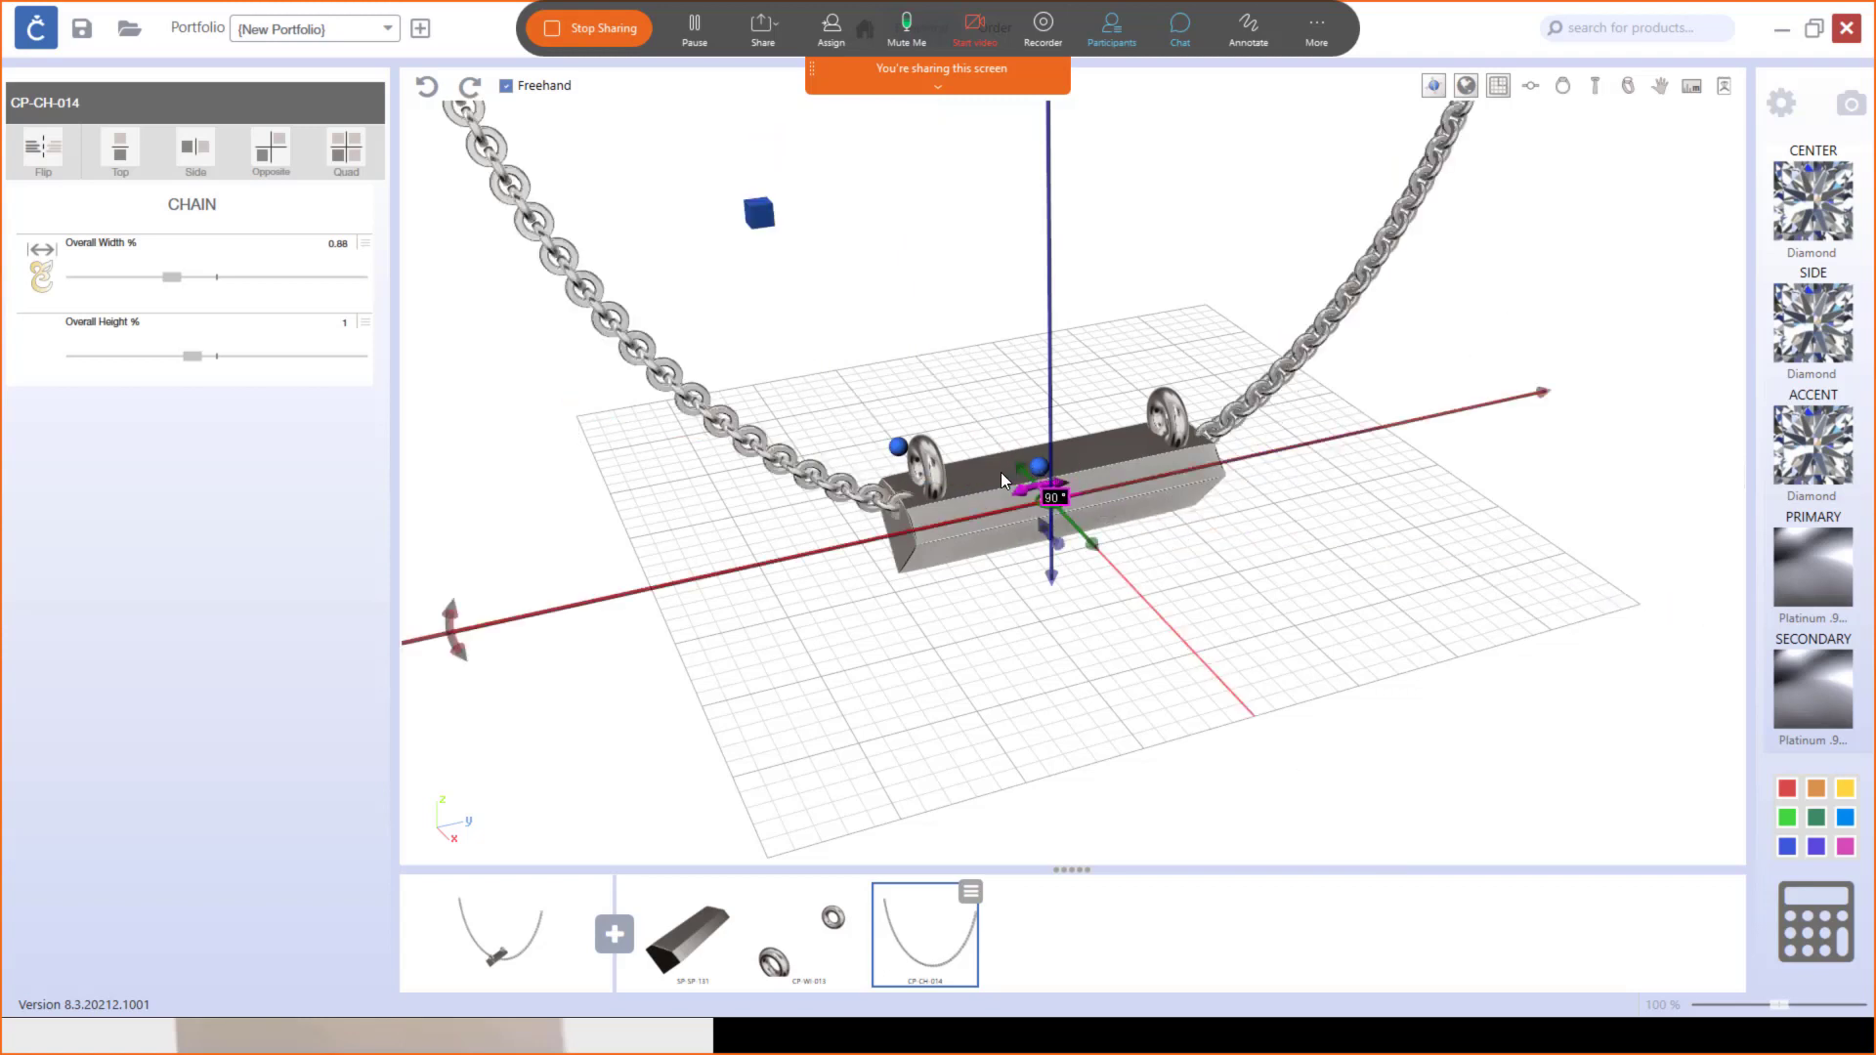
Step: Narrow the chain to an overall width of 0.53 and raise it slightly so its strands line up with the two jump rings
right_drag(1165, 559, 1096, 479)
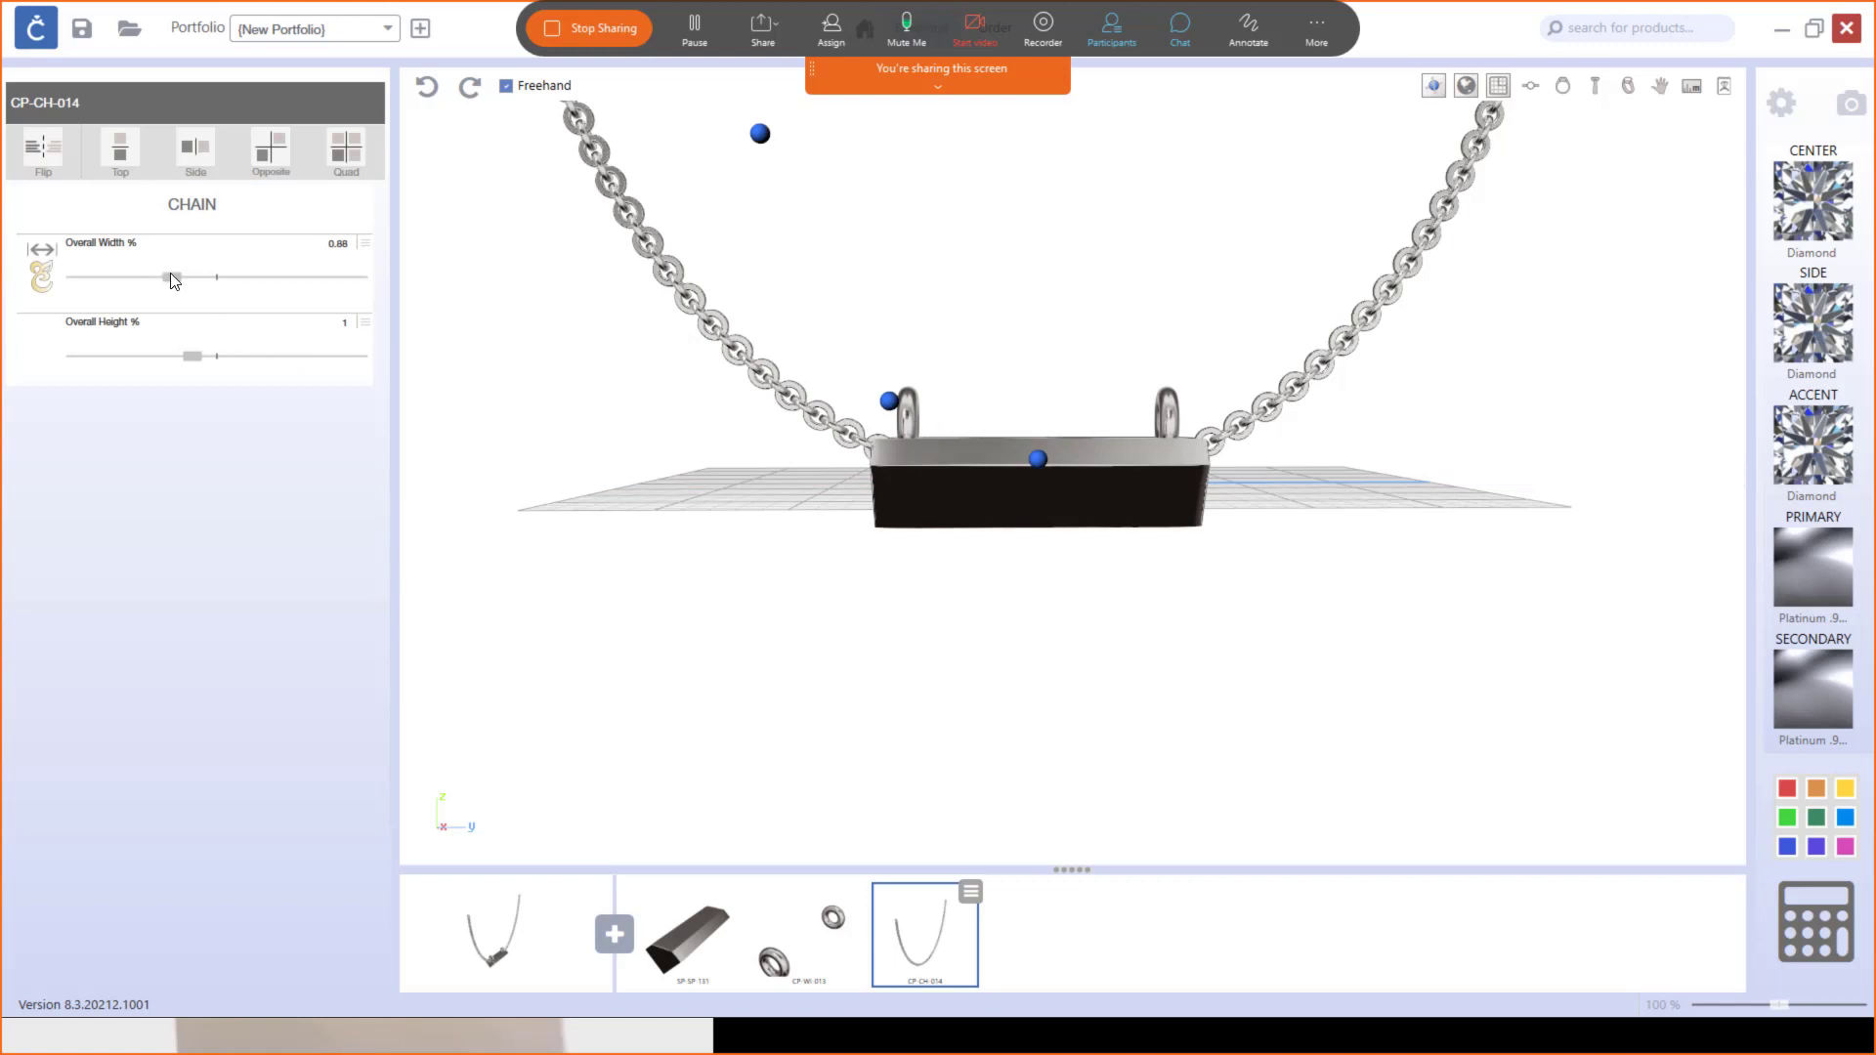
drag(172, 280, 115, 290)
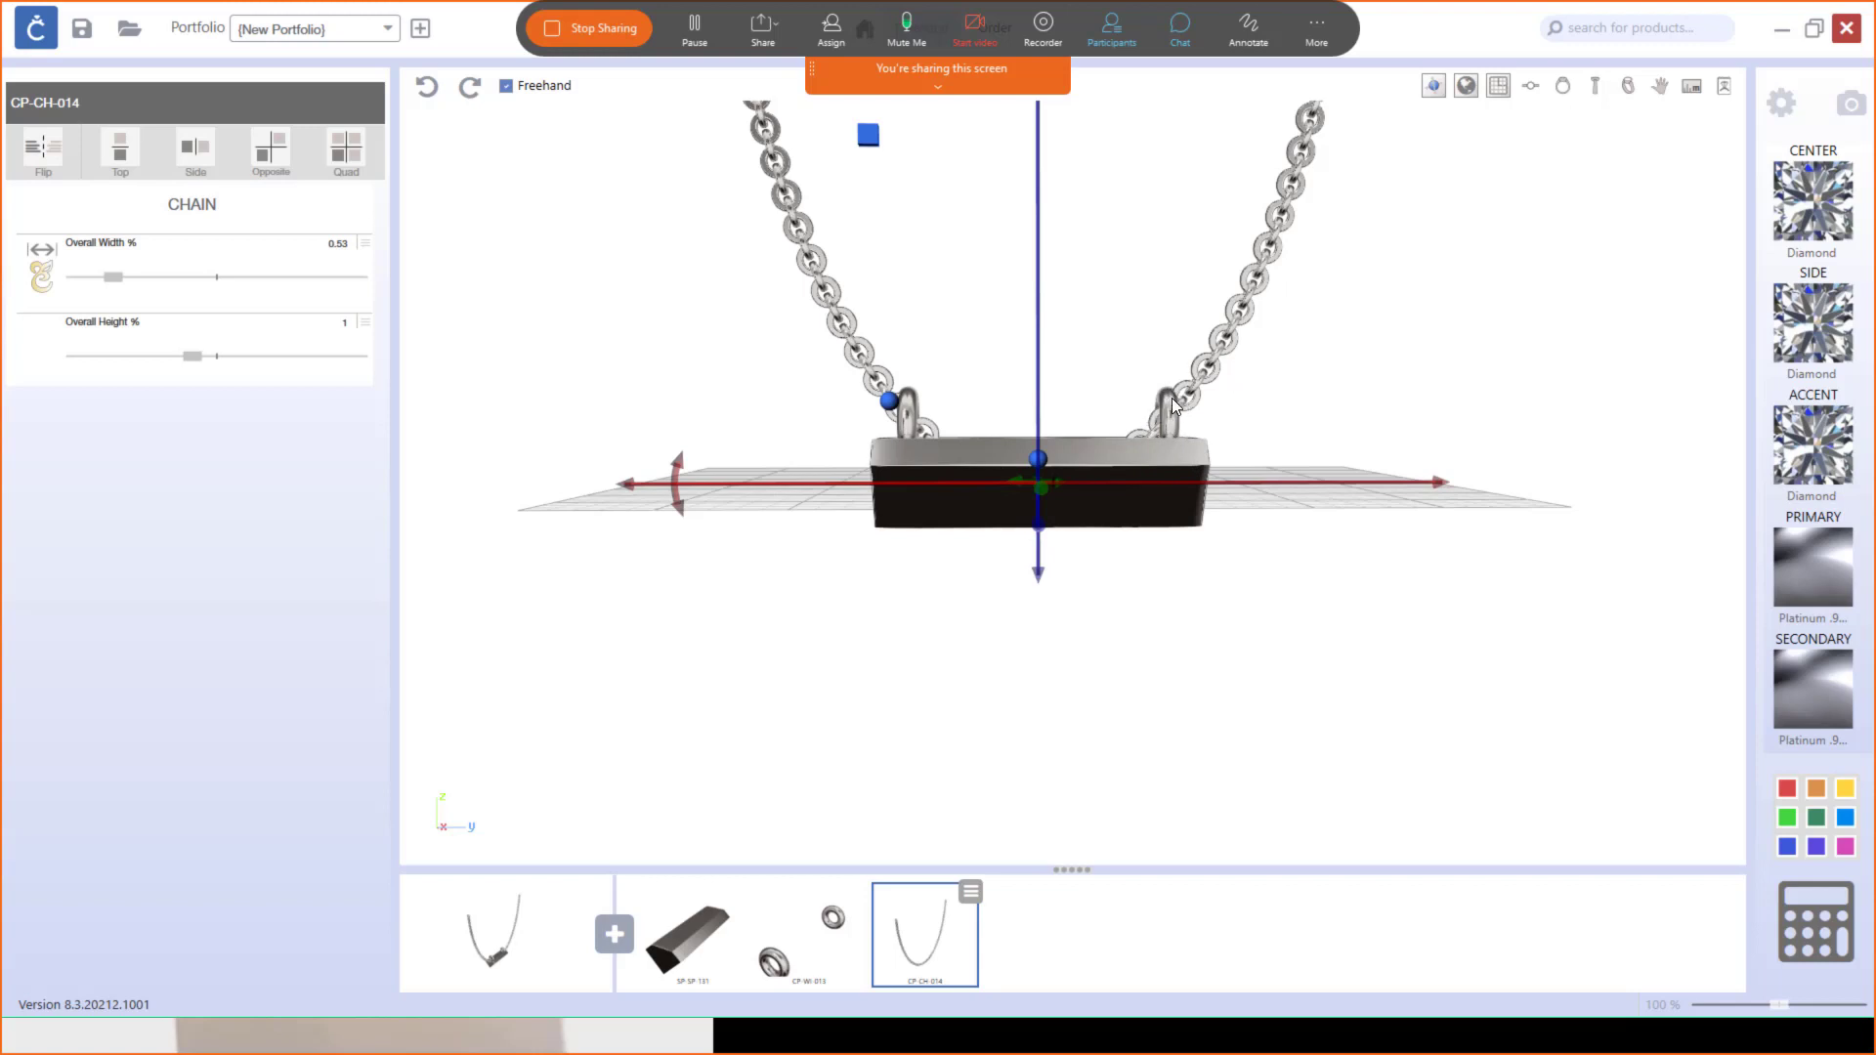
drag(1043, 583, 1041, 571)
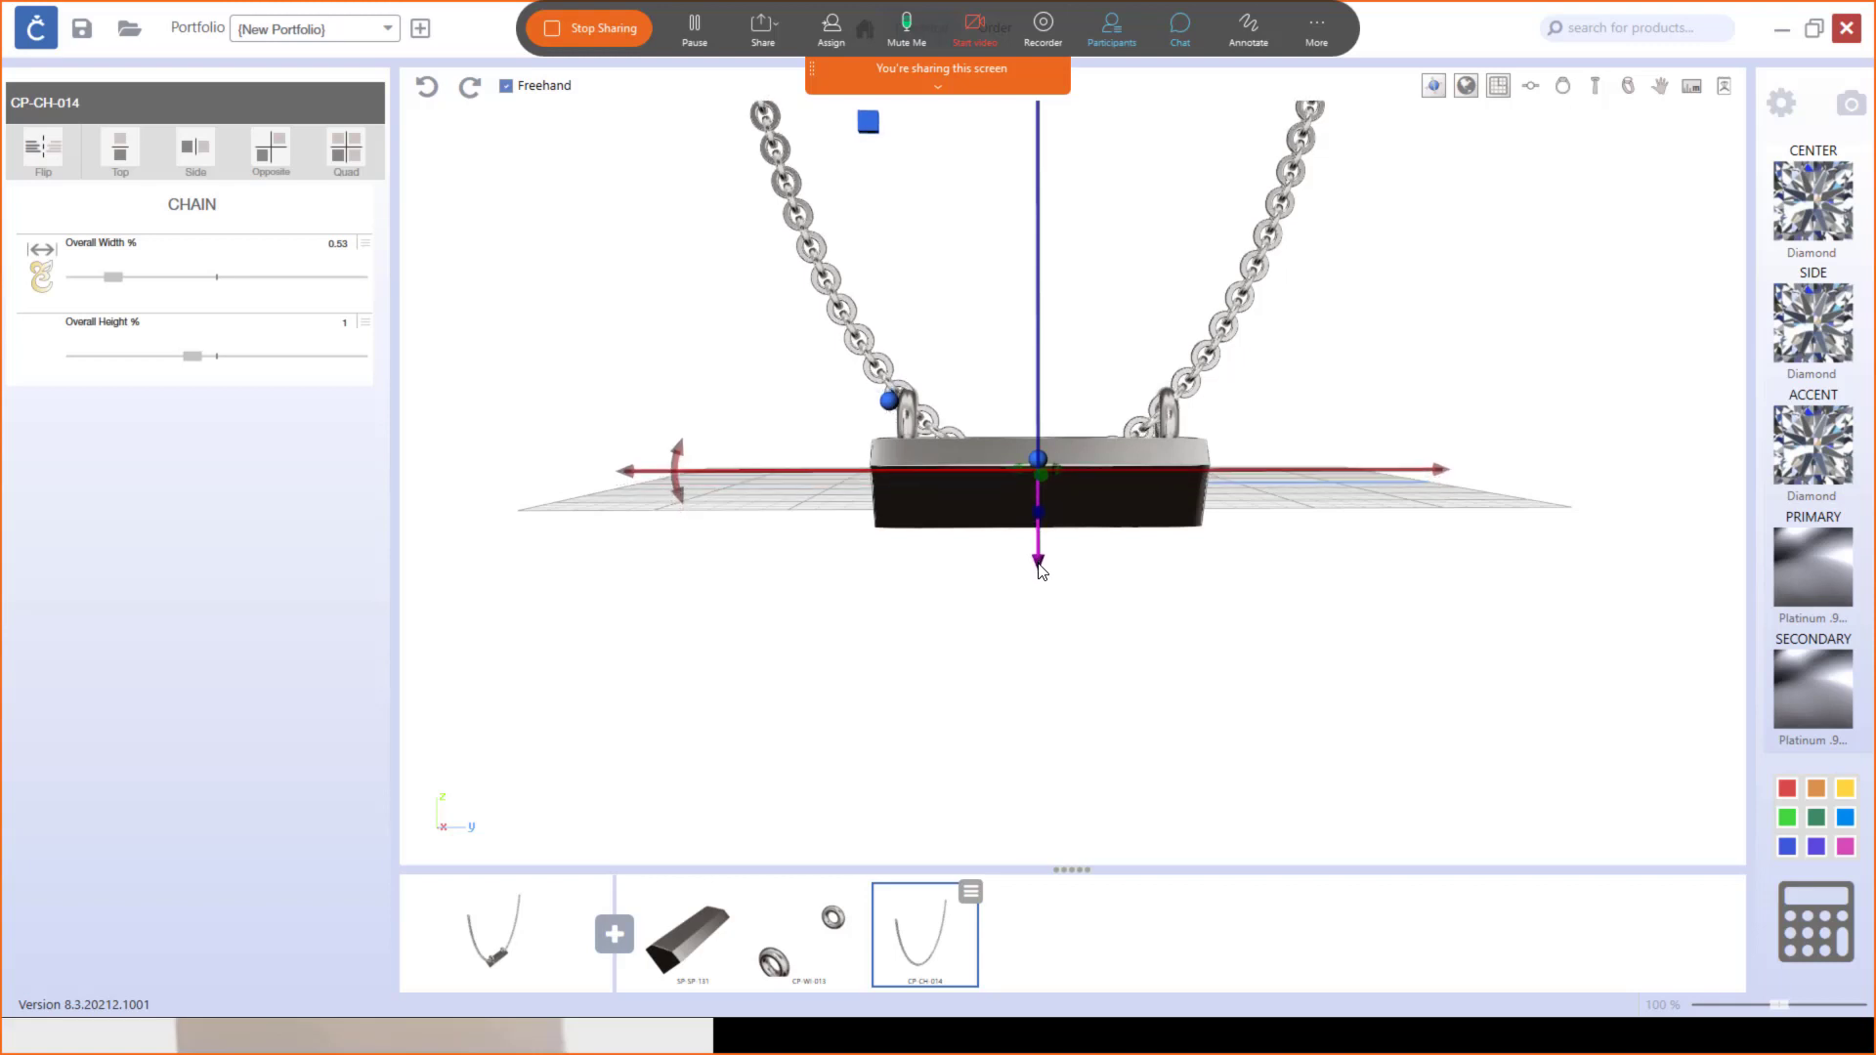
scroll(1156, 519, down, 3)
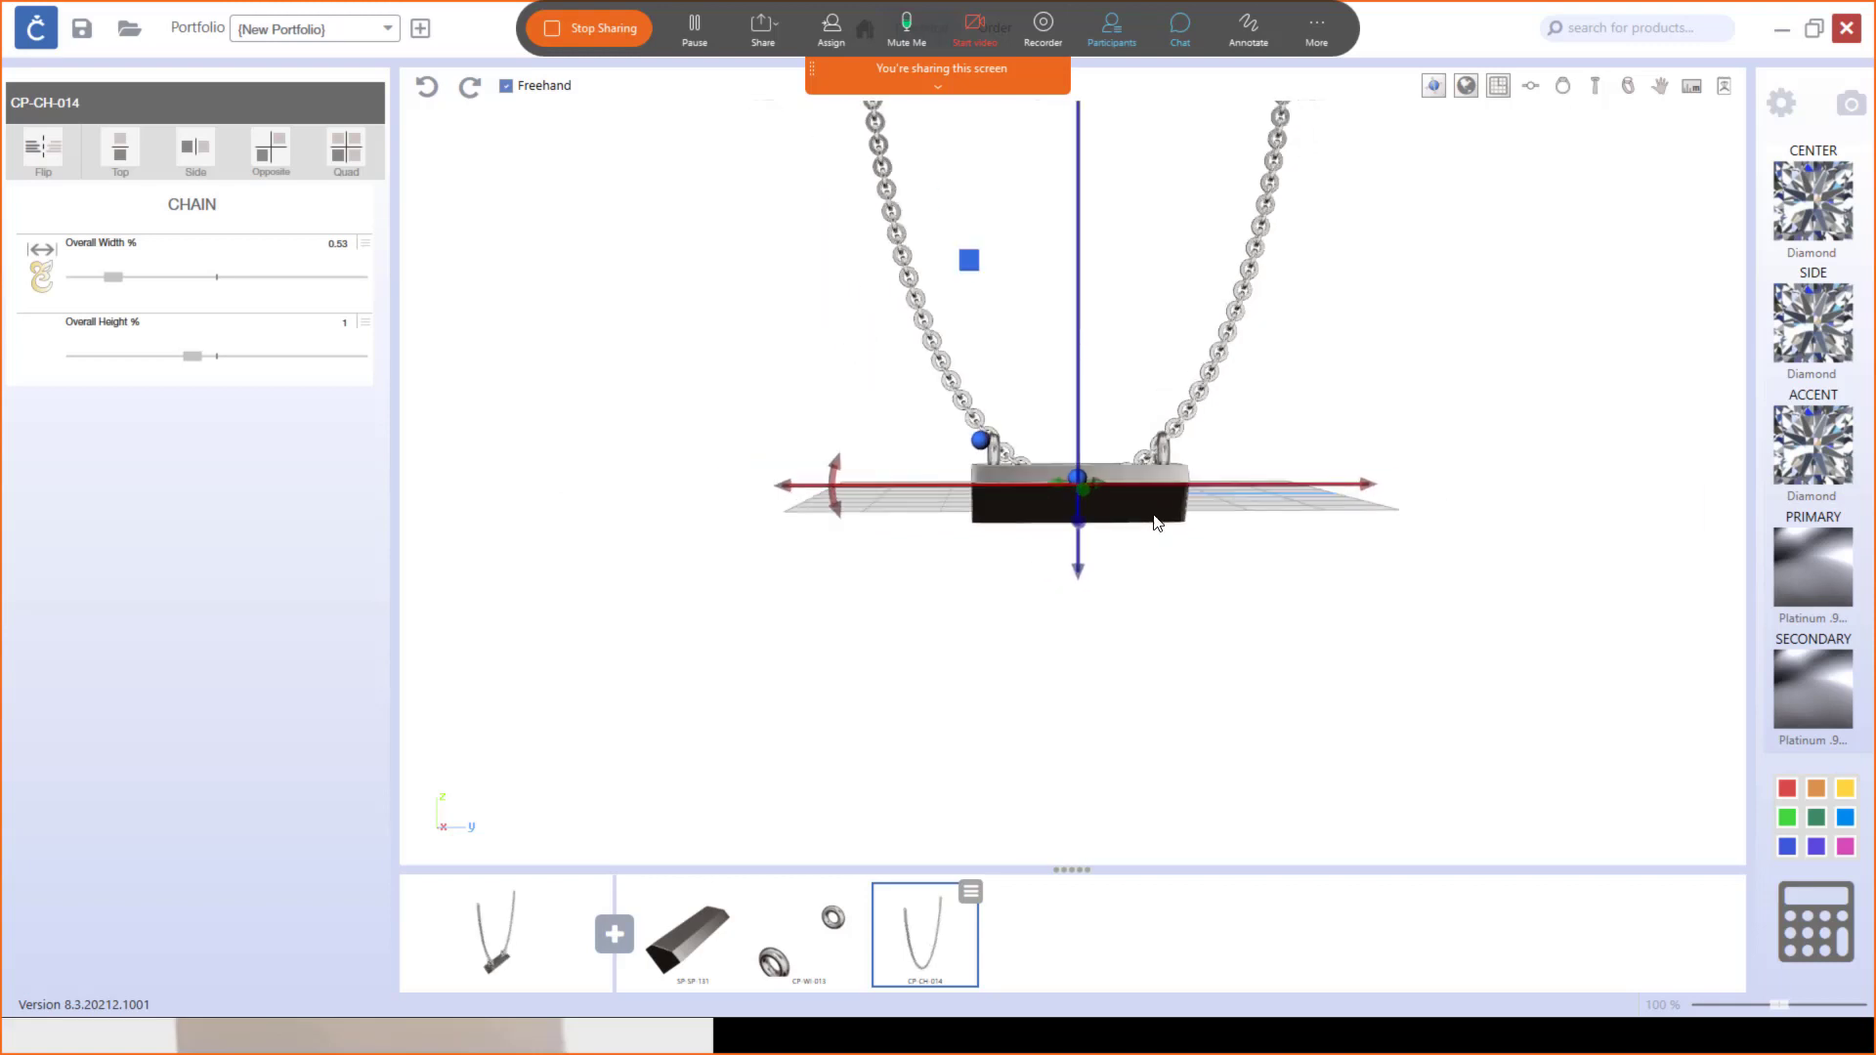
Step: Reduce the chain's overall height to 0.89 after checking how its links meet the jump rings
middle_drag(1195, 552, 1138, 508)
scroll(1139, 465, up, 5)
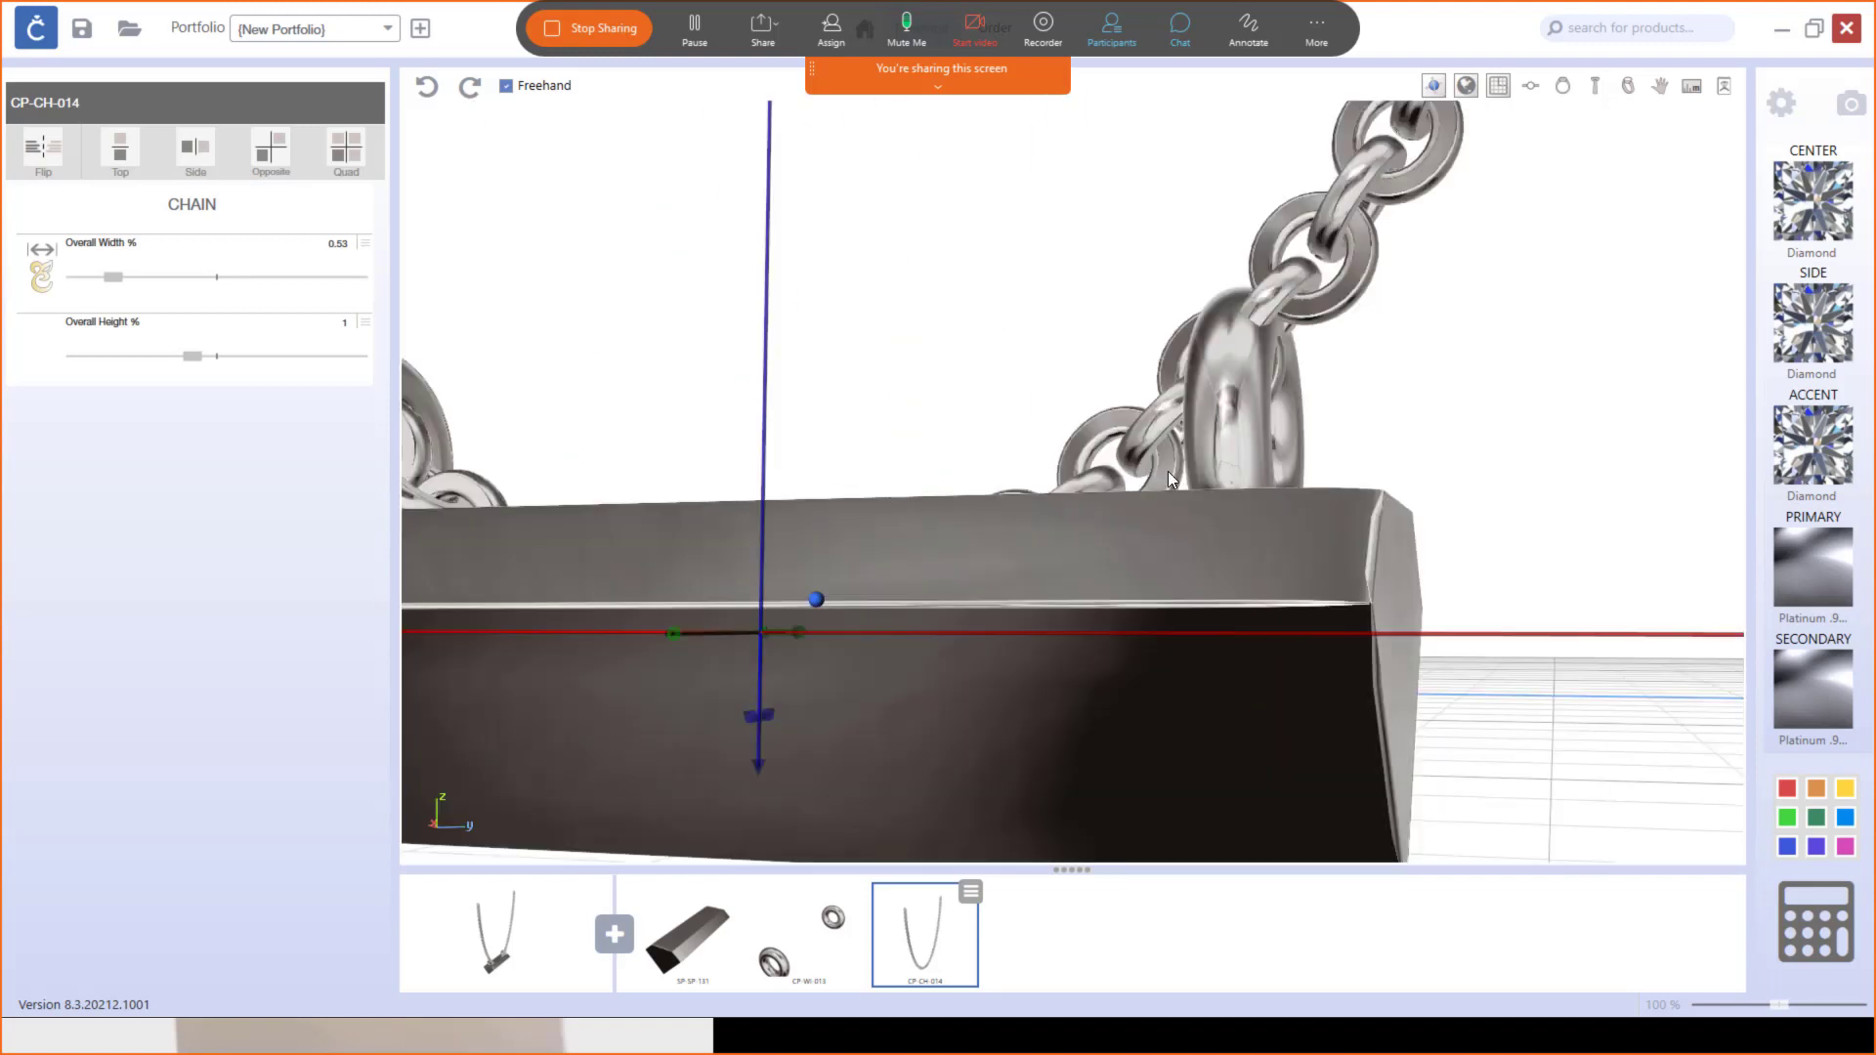
scroll(1164, 478, down, 5)
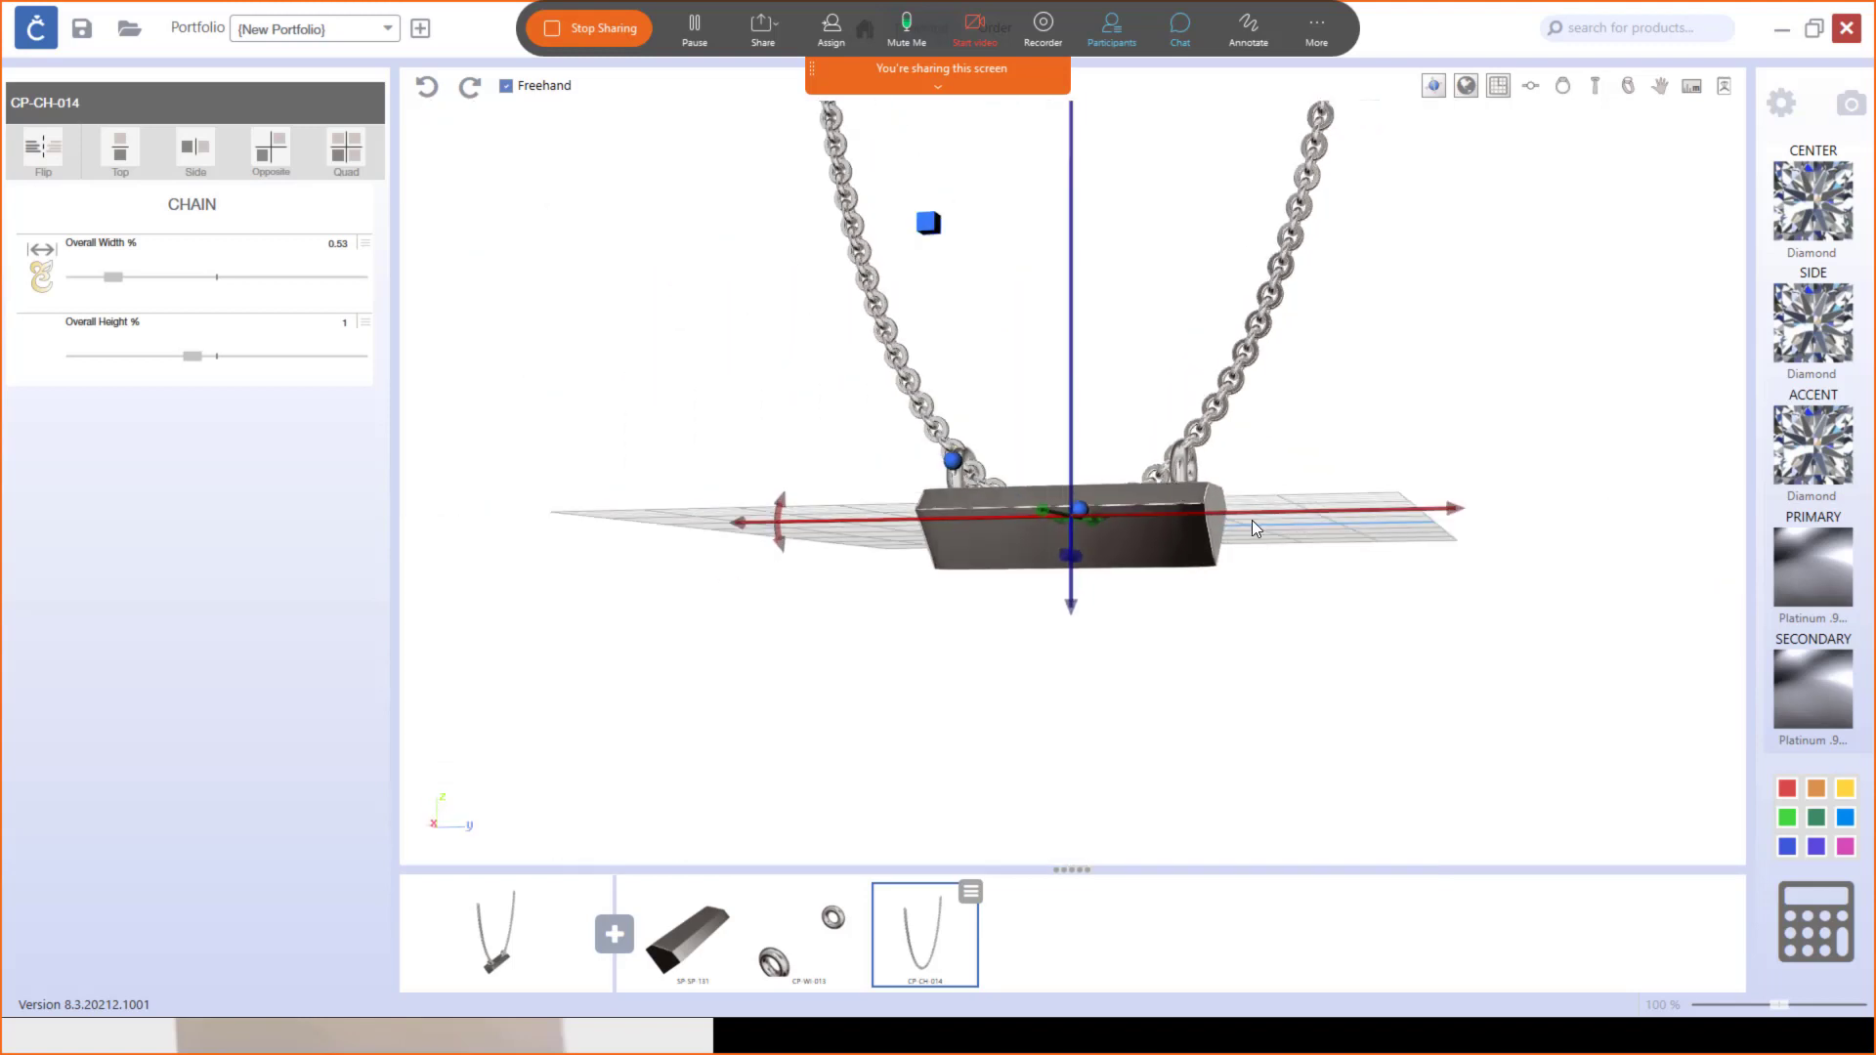
mouse_move(1251, 523)
middle_down()
mouse_move(685, 536)
mouse_move(859, 553)
mouse_move(1272, 535)
middle_up()
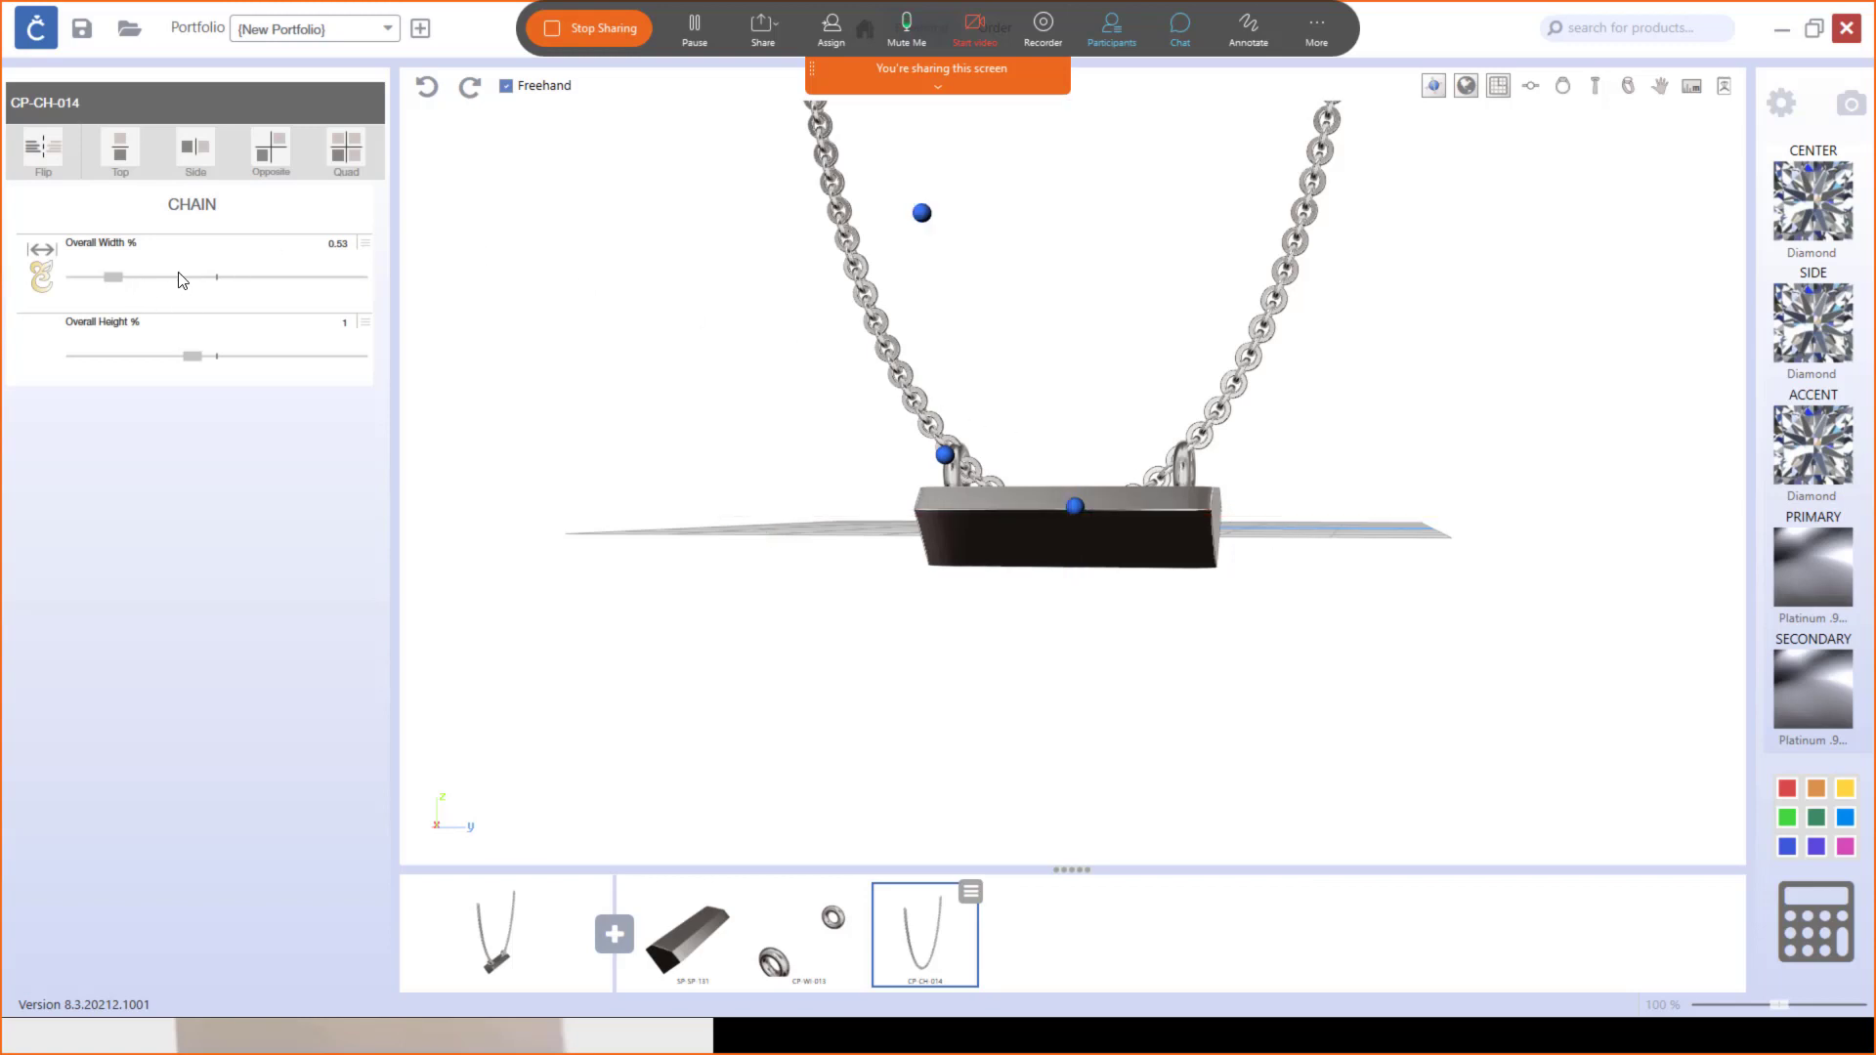
drag(191, 356, 172, 356)
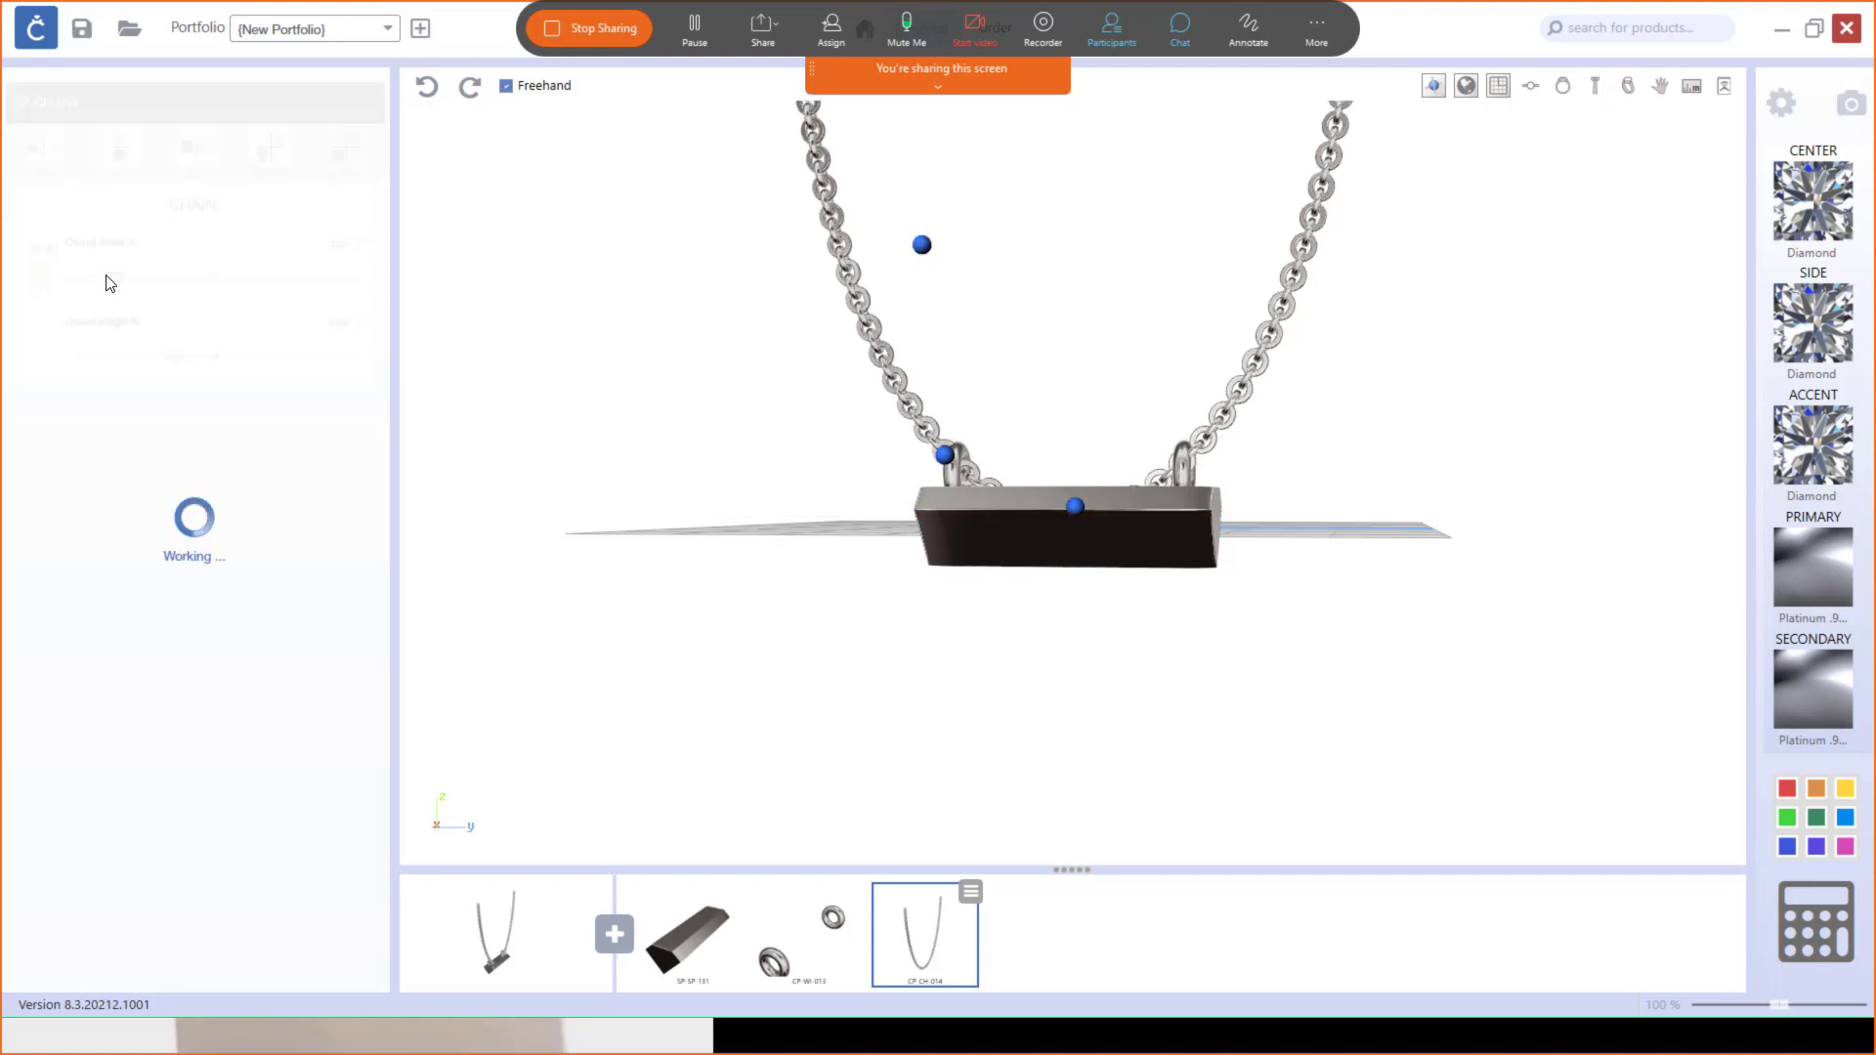
scroll(1228, 532, down, 6)
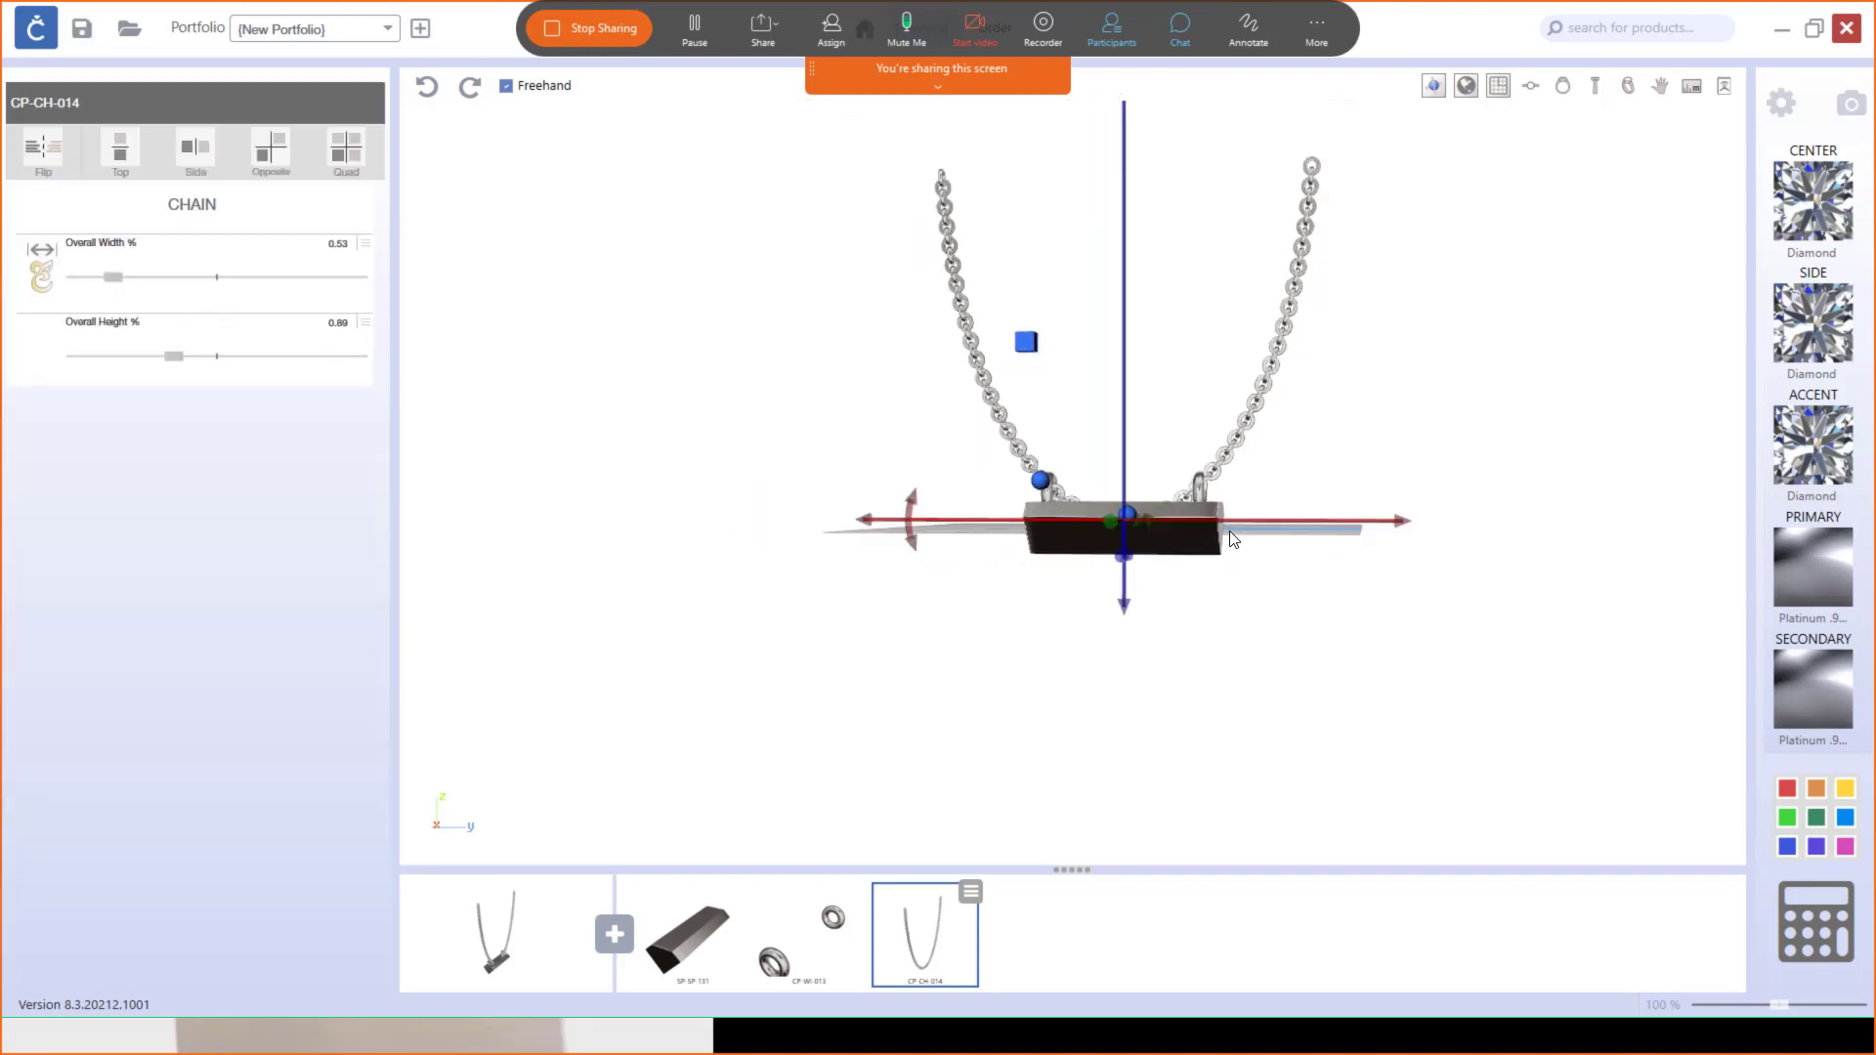
Step: Hide the manipulation handles and the grid, and inspect the finished bar necklace from several angles
right_drag(1267, 555, 1138, 551)
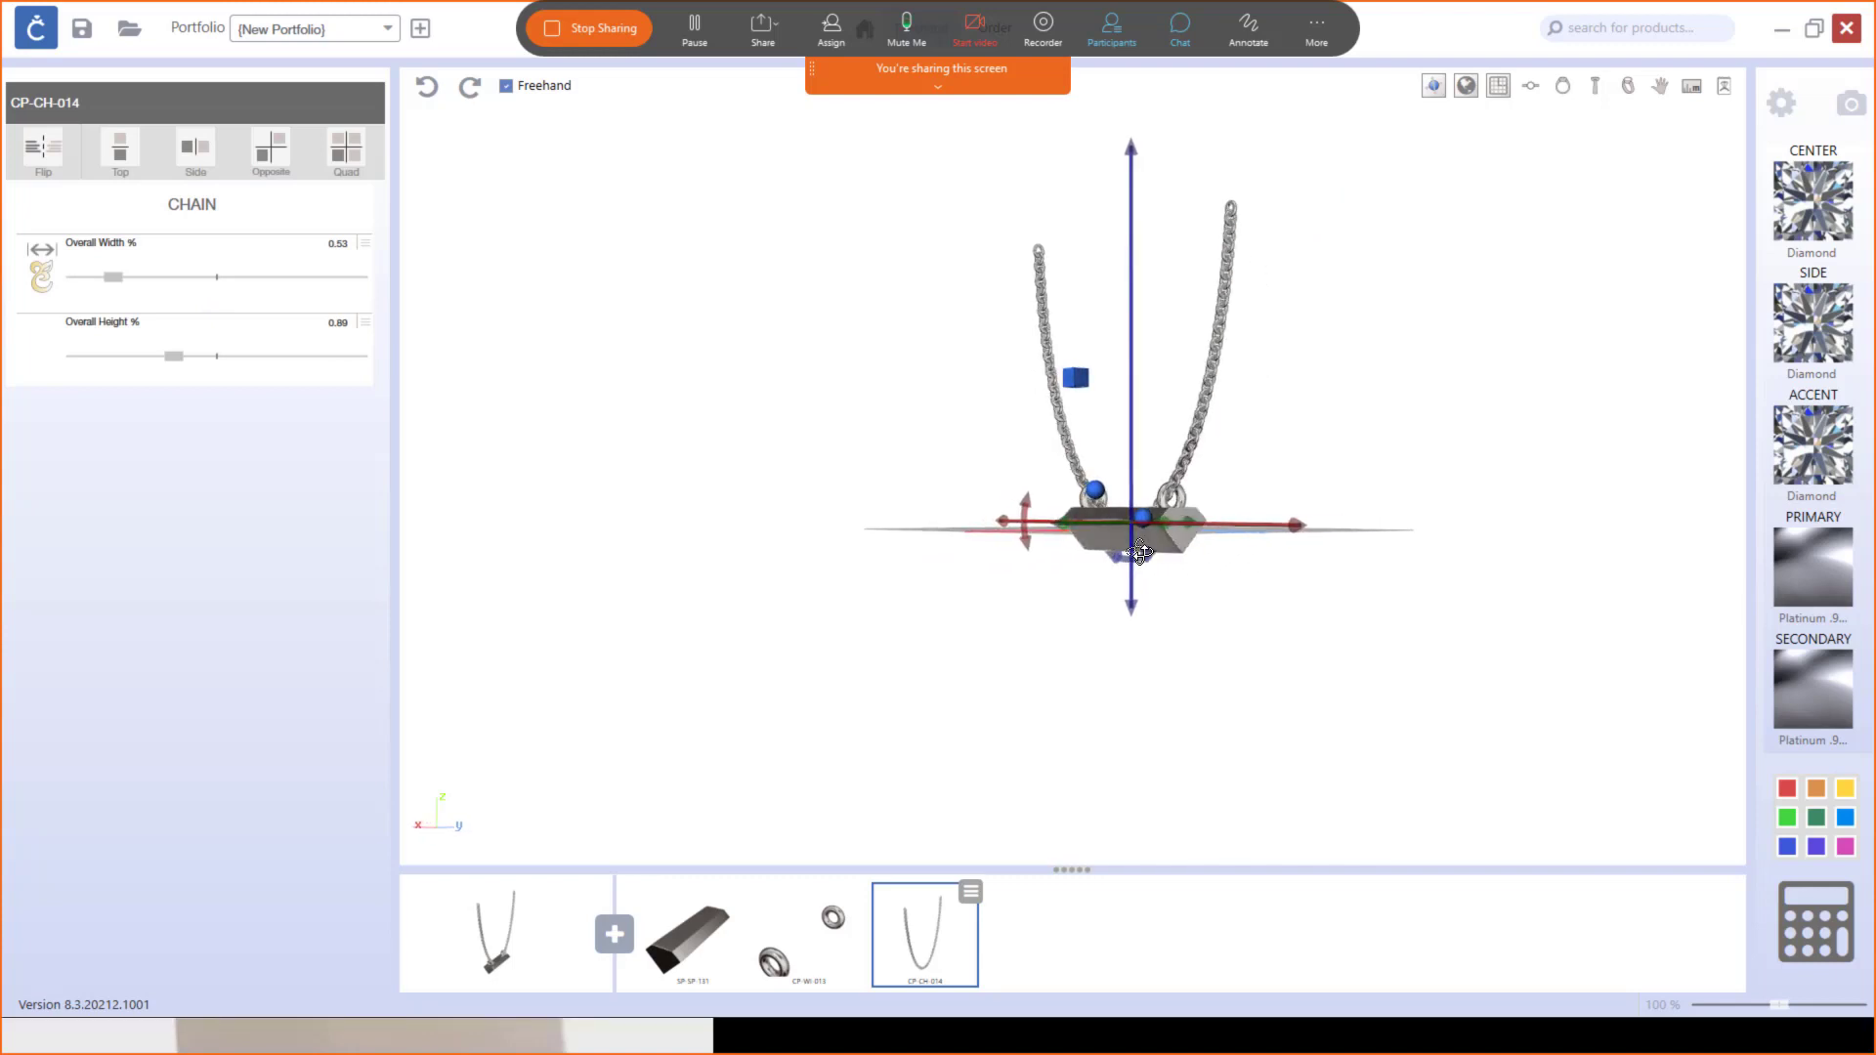
click(1433, 85)
click(1498, 90)
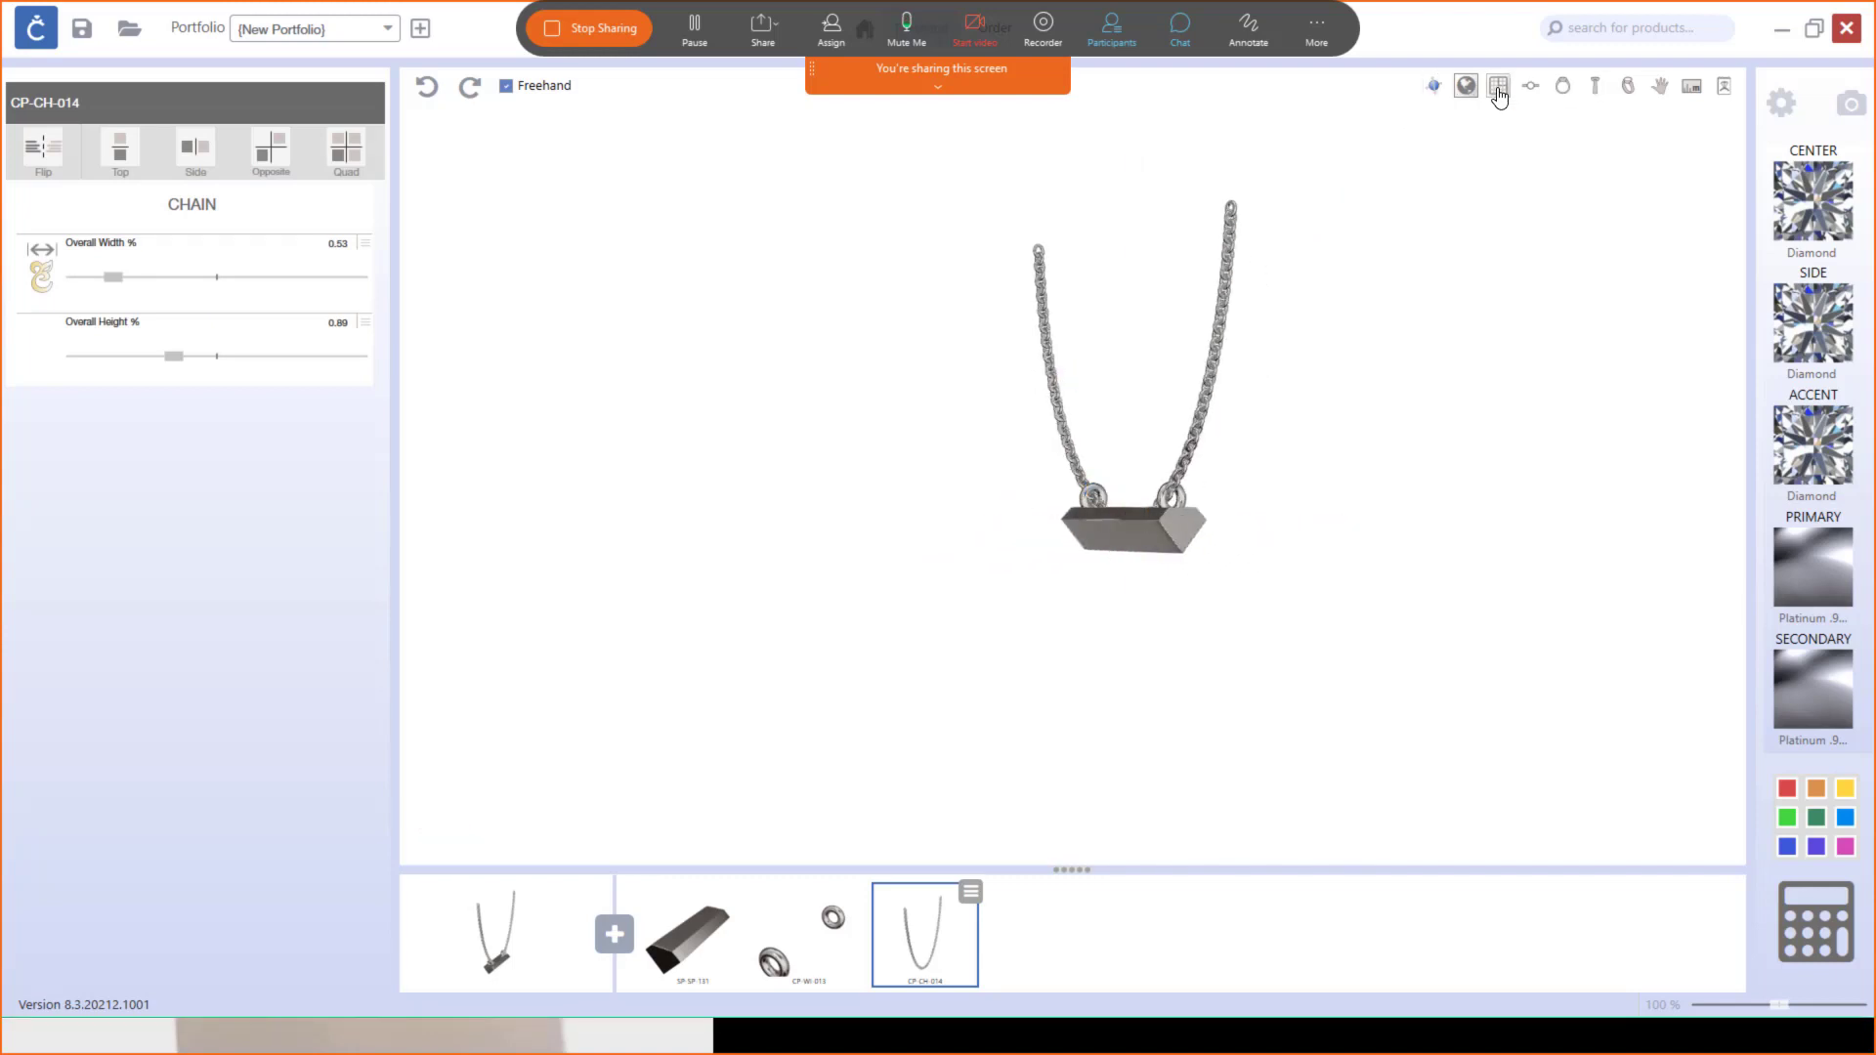
right_drag(1227, 418, 880, 435)
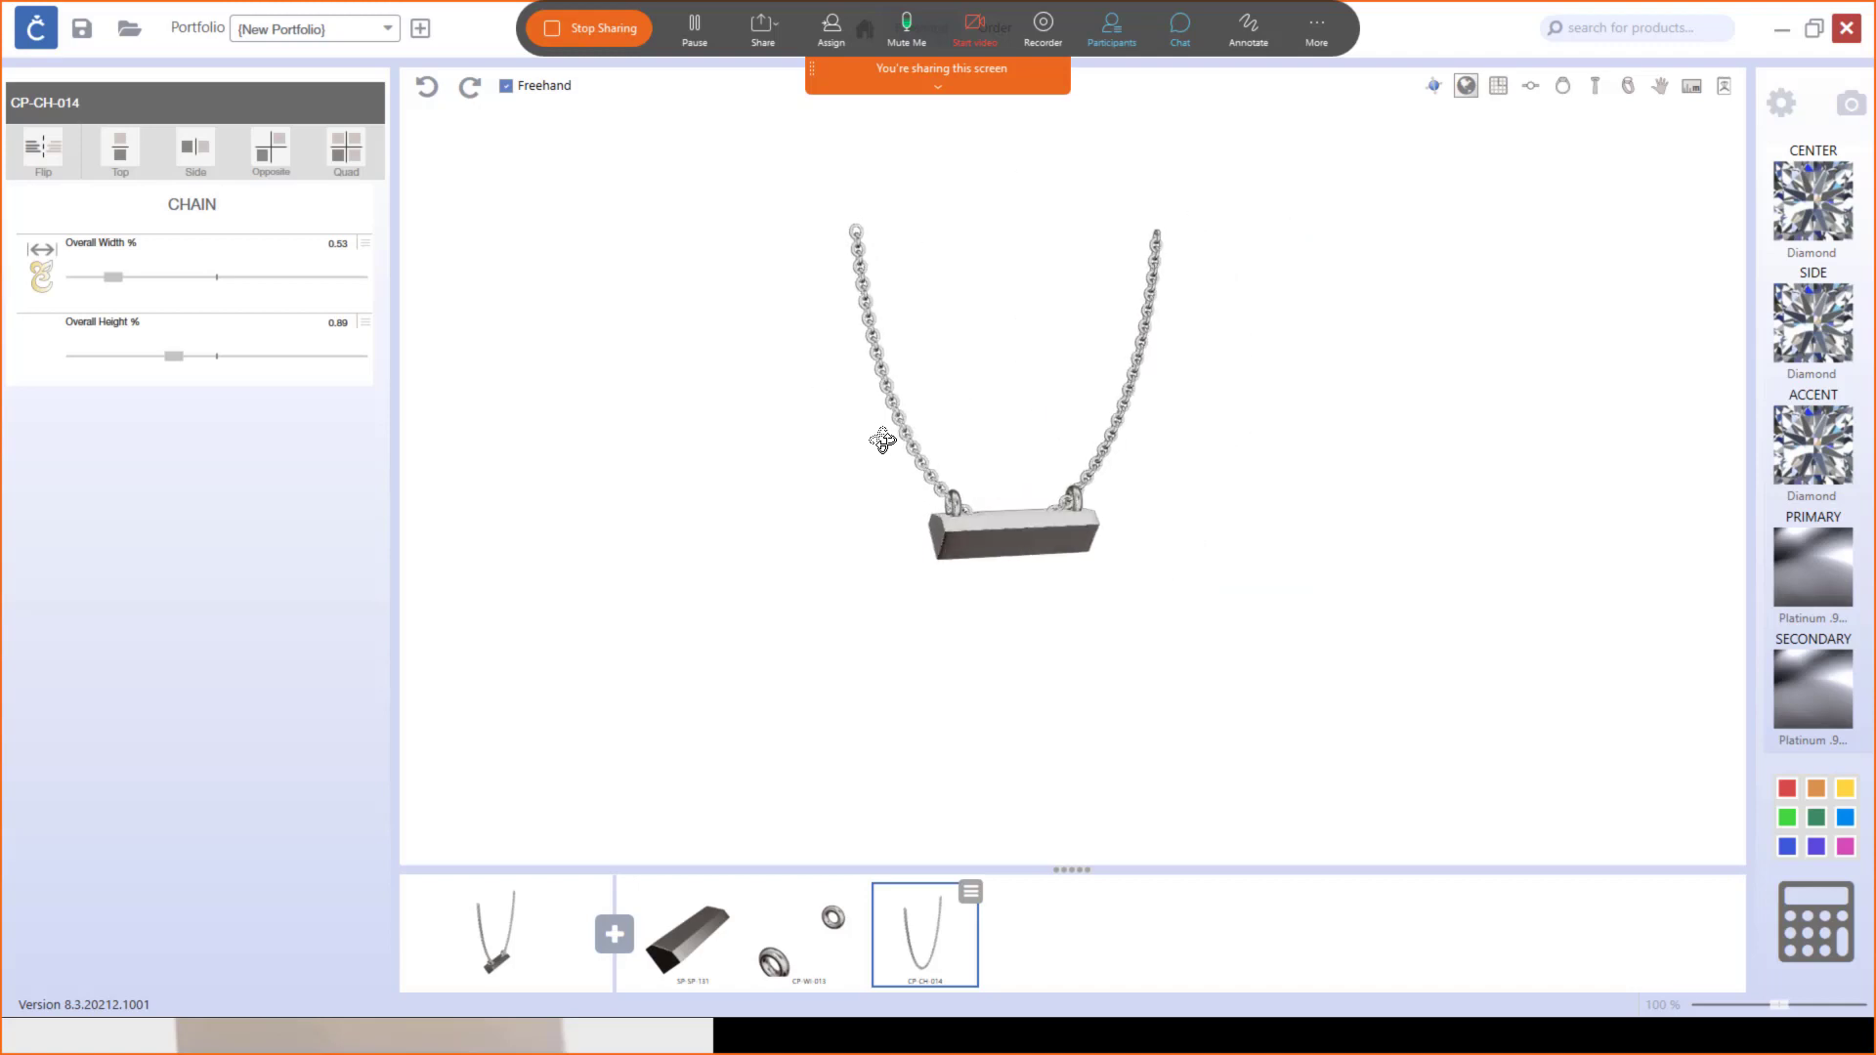
scroll(1011, 469, up, 2)
scroll(1102, 438, up, 1)
right_drag(1102, 439, 1065, 404)
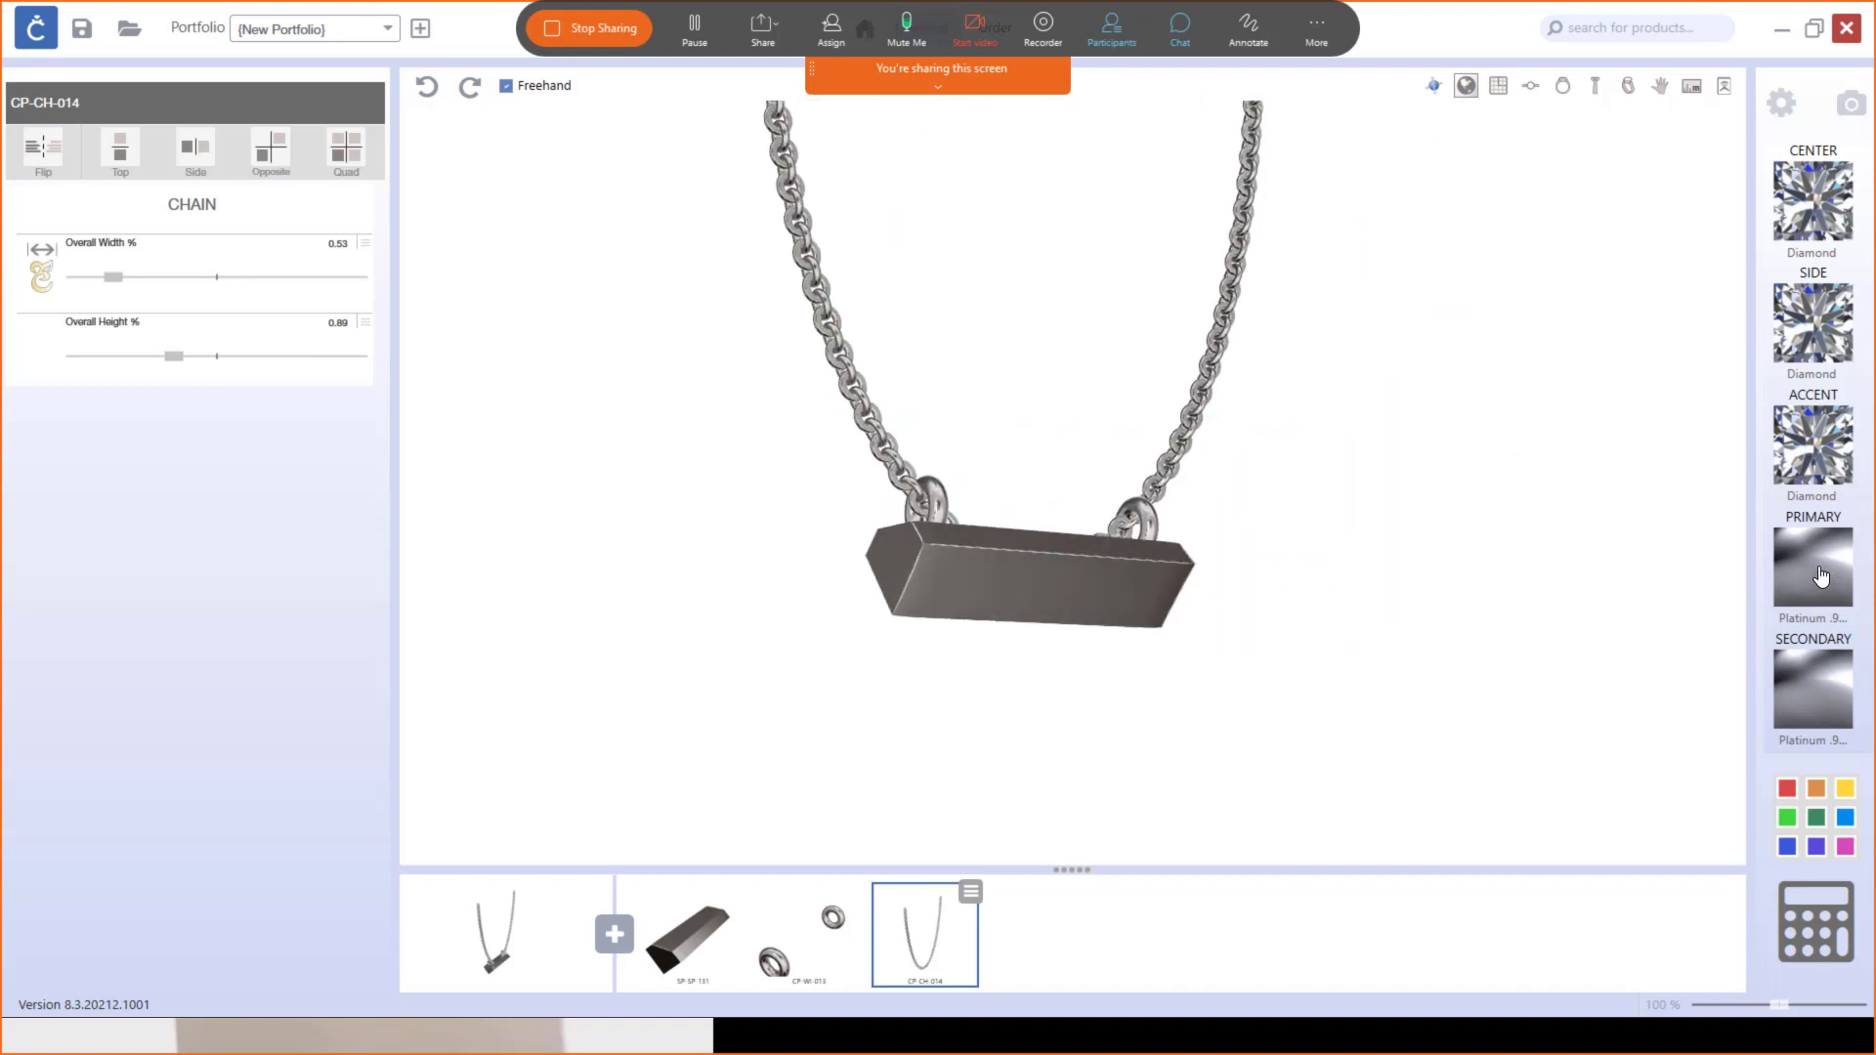
Step: Set the primary metal of the necklace to 14K Yellow and change the secondary metal used for the jump rings
click(1819, 565)
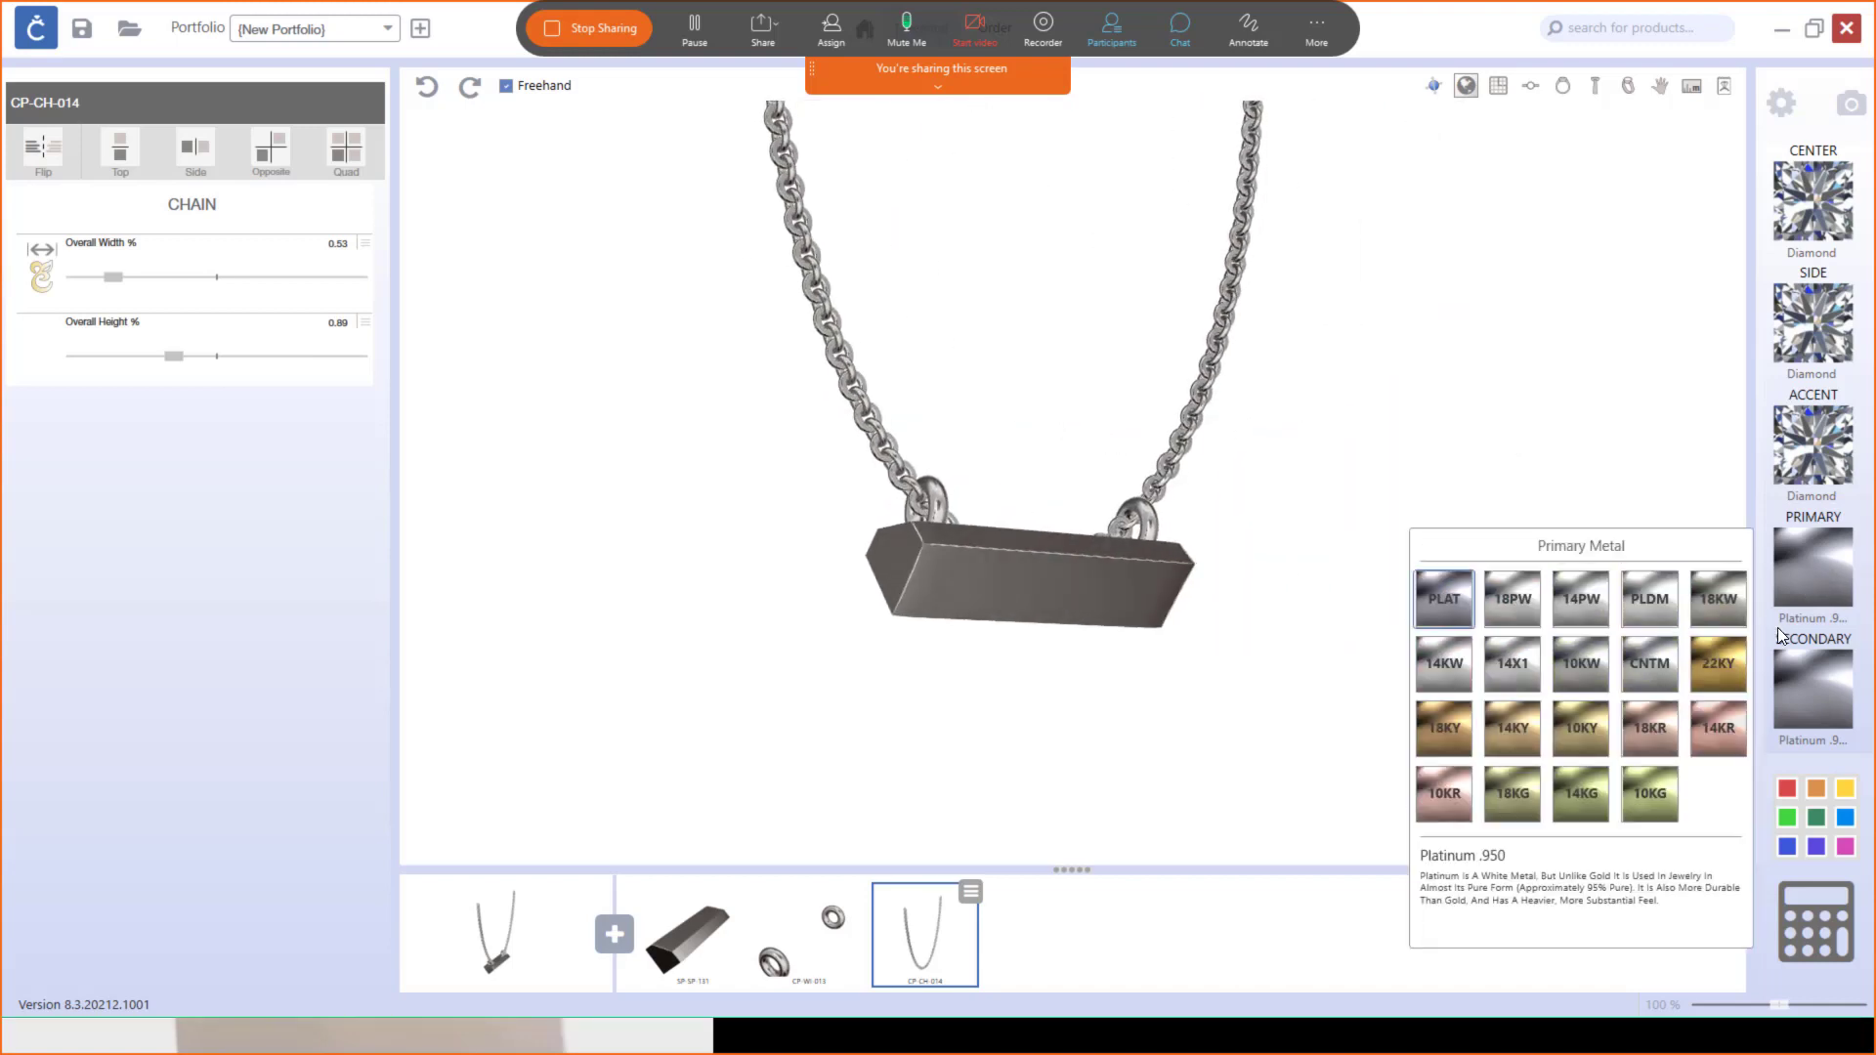
click(1533, 734)
click(1810, 684)
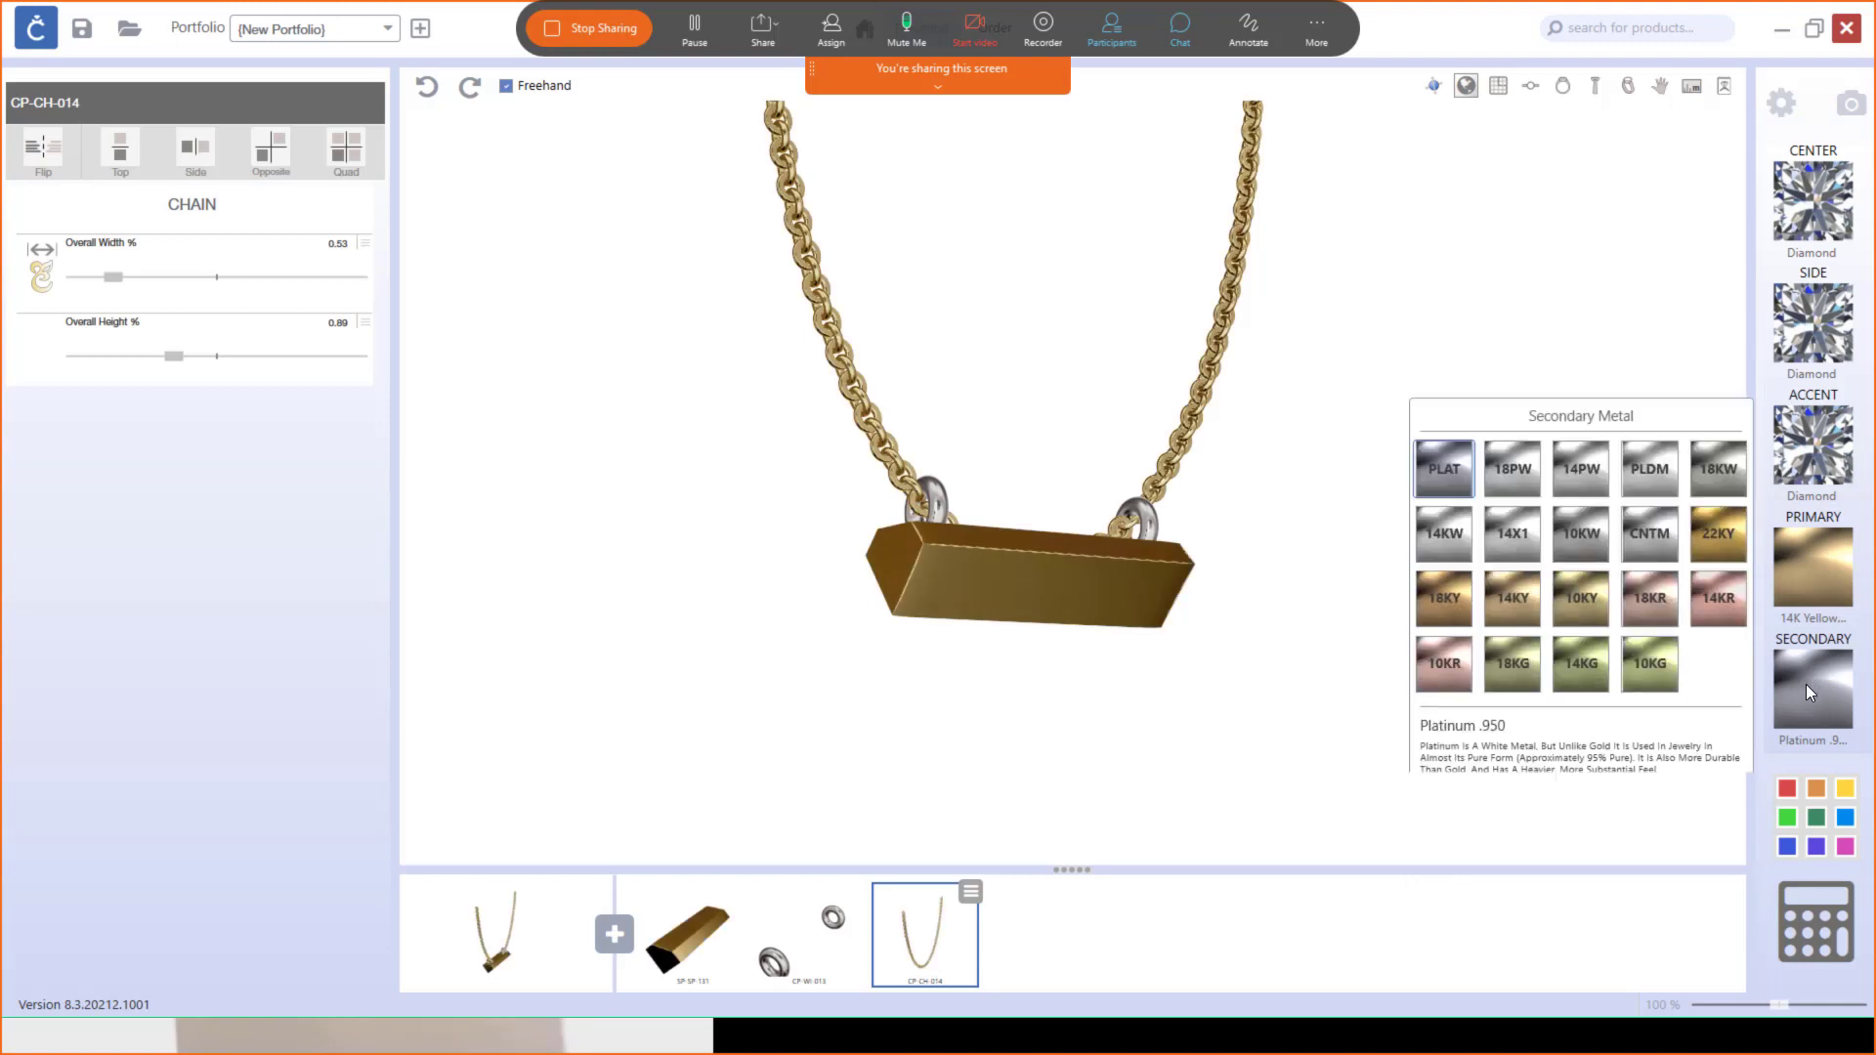
click(1526, 543)
drag(1215, 536, 1281, 531)
Step: Switch to the presentation to view the link necklace reference and its attributes, and return to CounterSketch
key(alt+Tab)
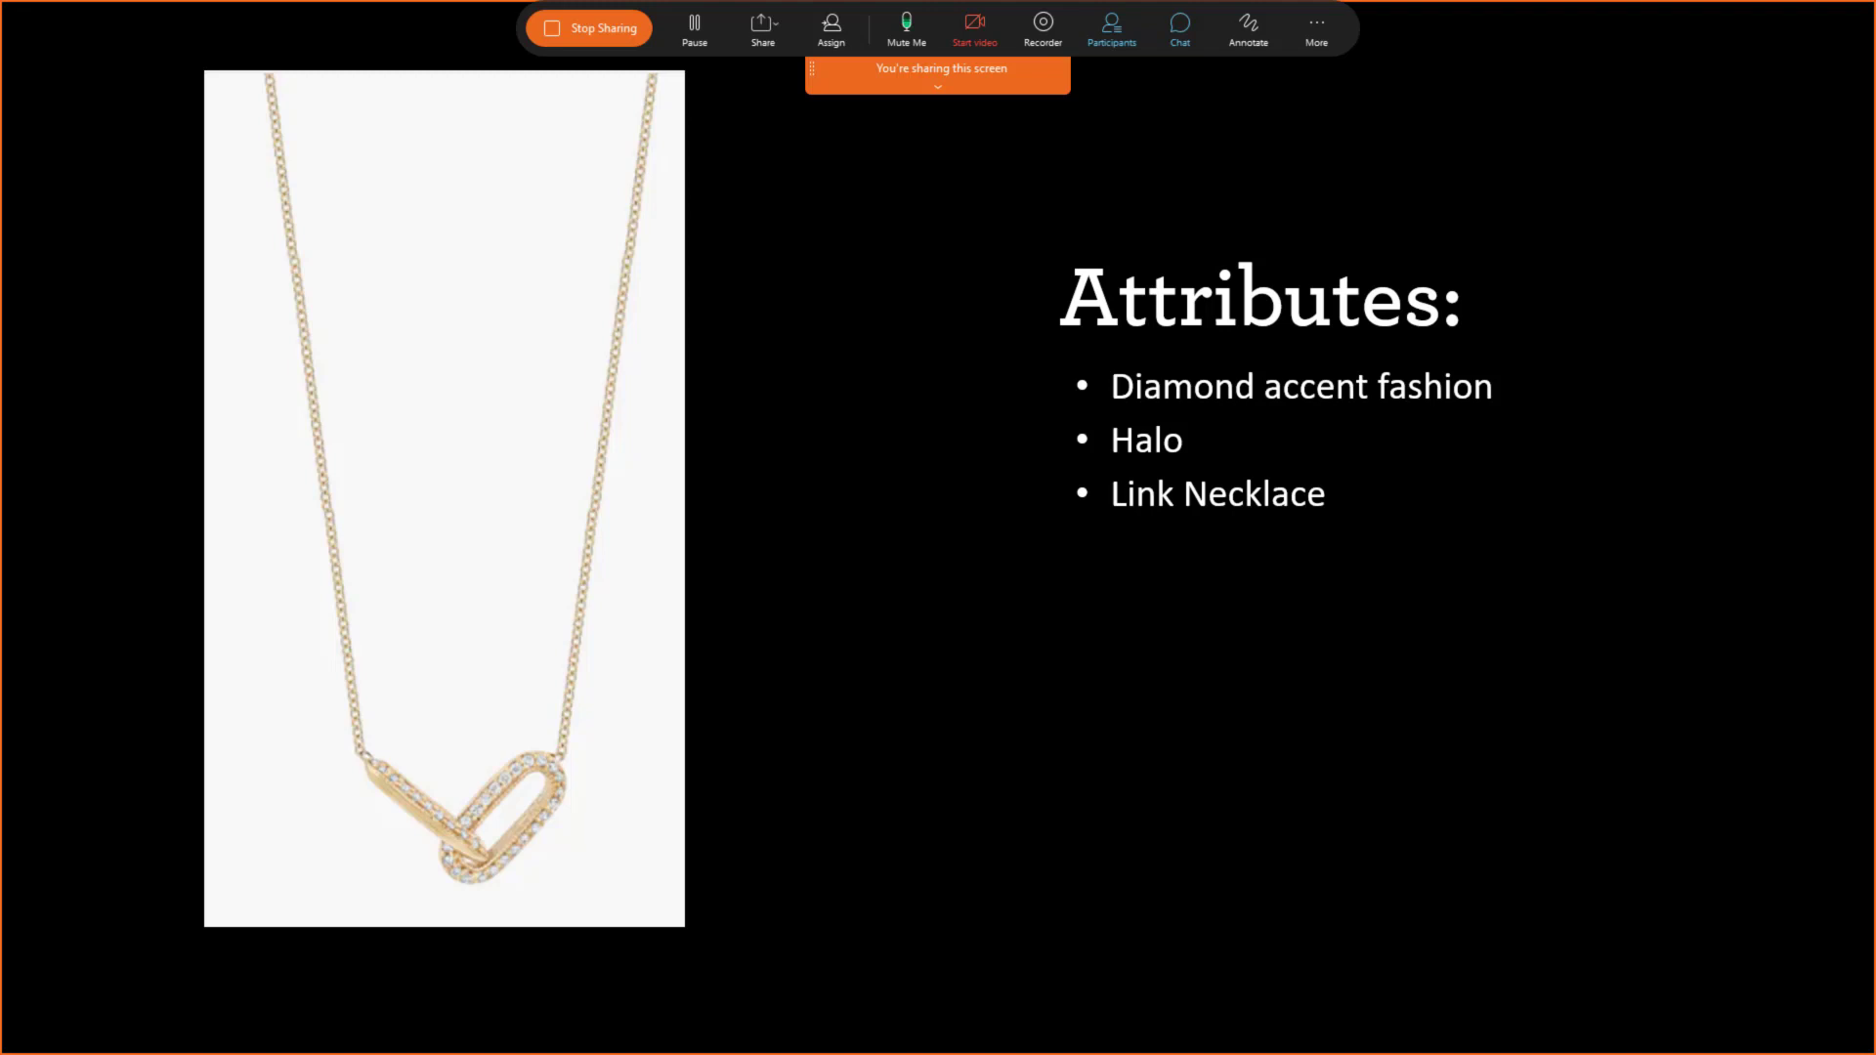
key(alt+Tab)
key(Tab)
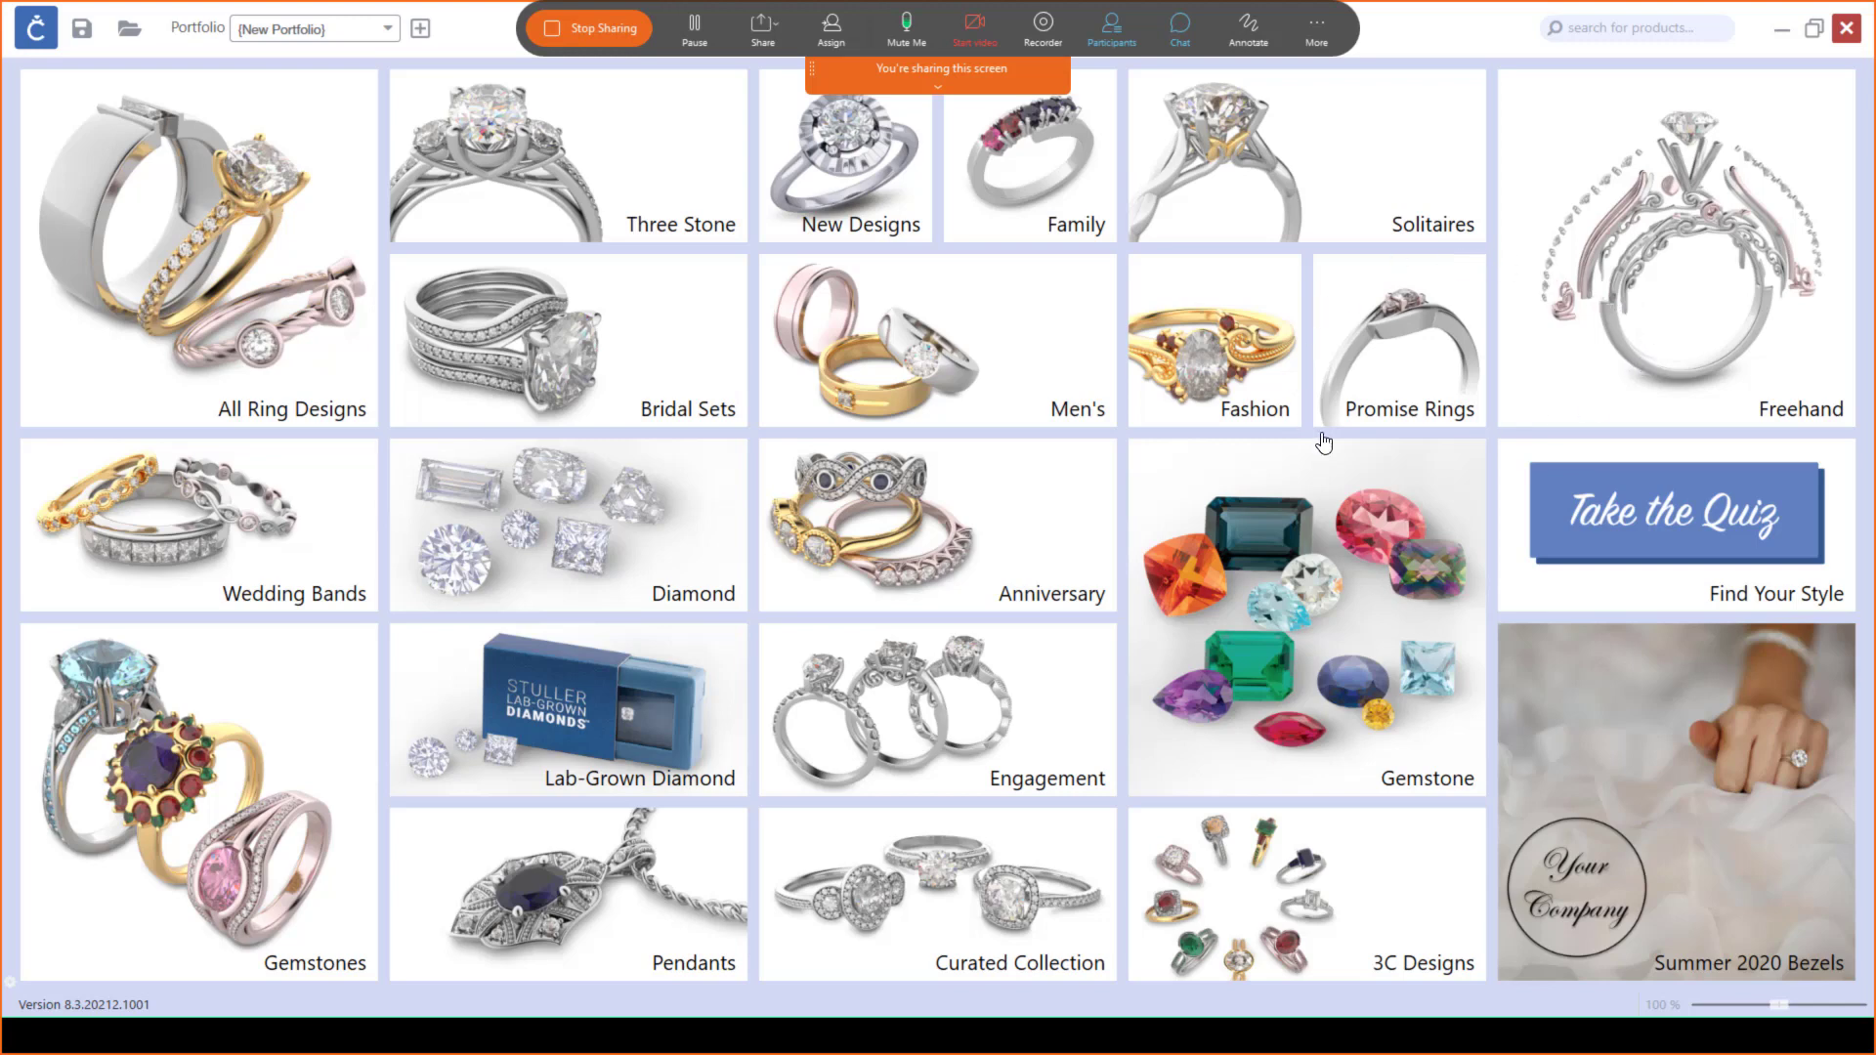
Step: Start a new Freehand design and filter the Settings parts by the Halo design element
click(1684, 268)
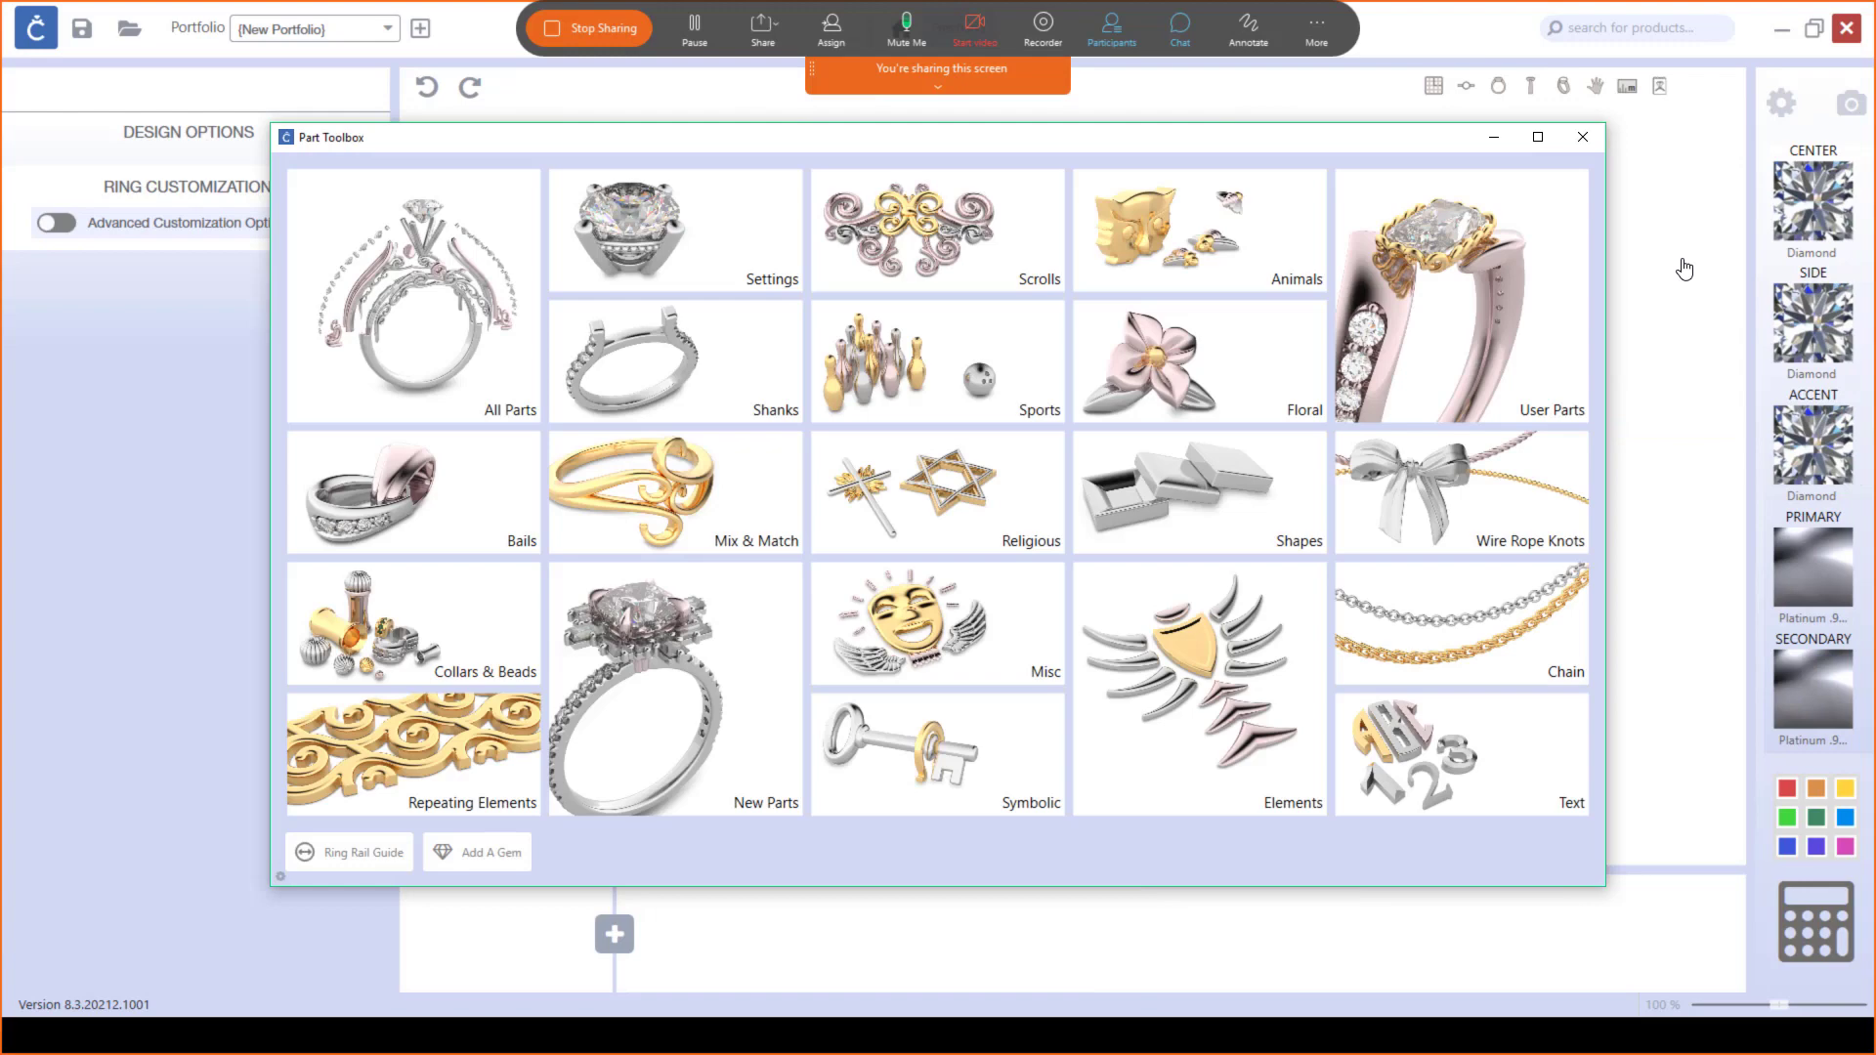
click(722, 244)
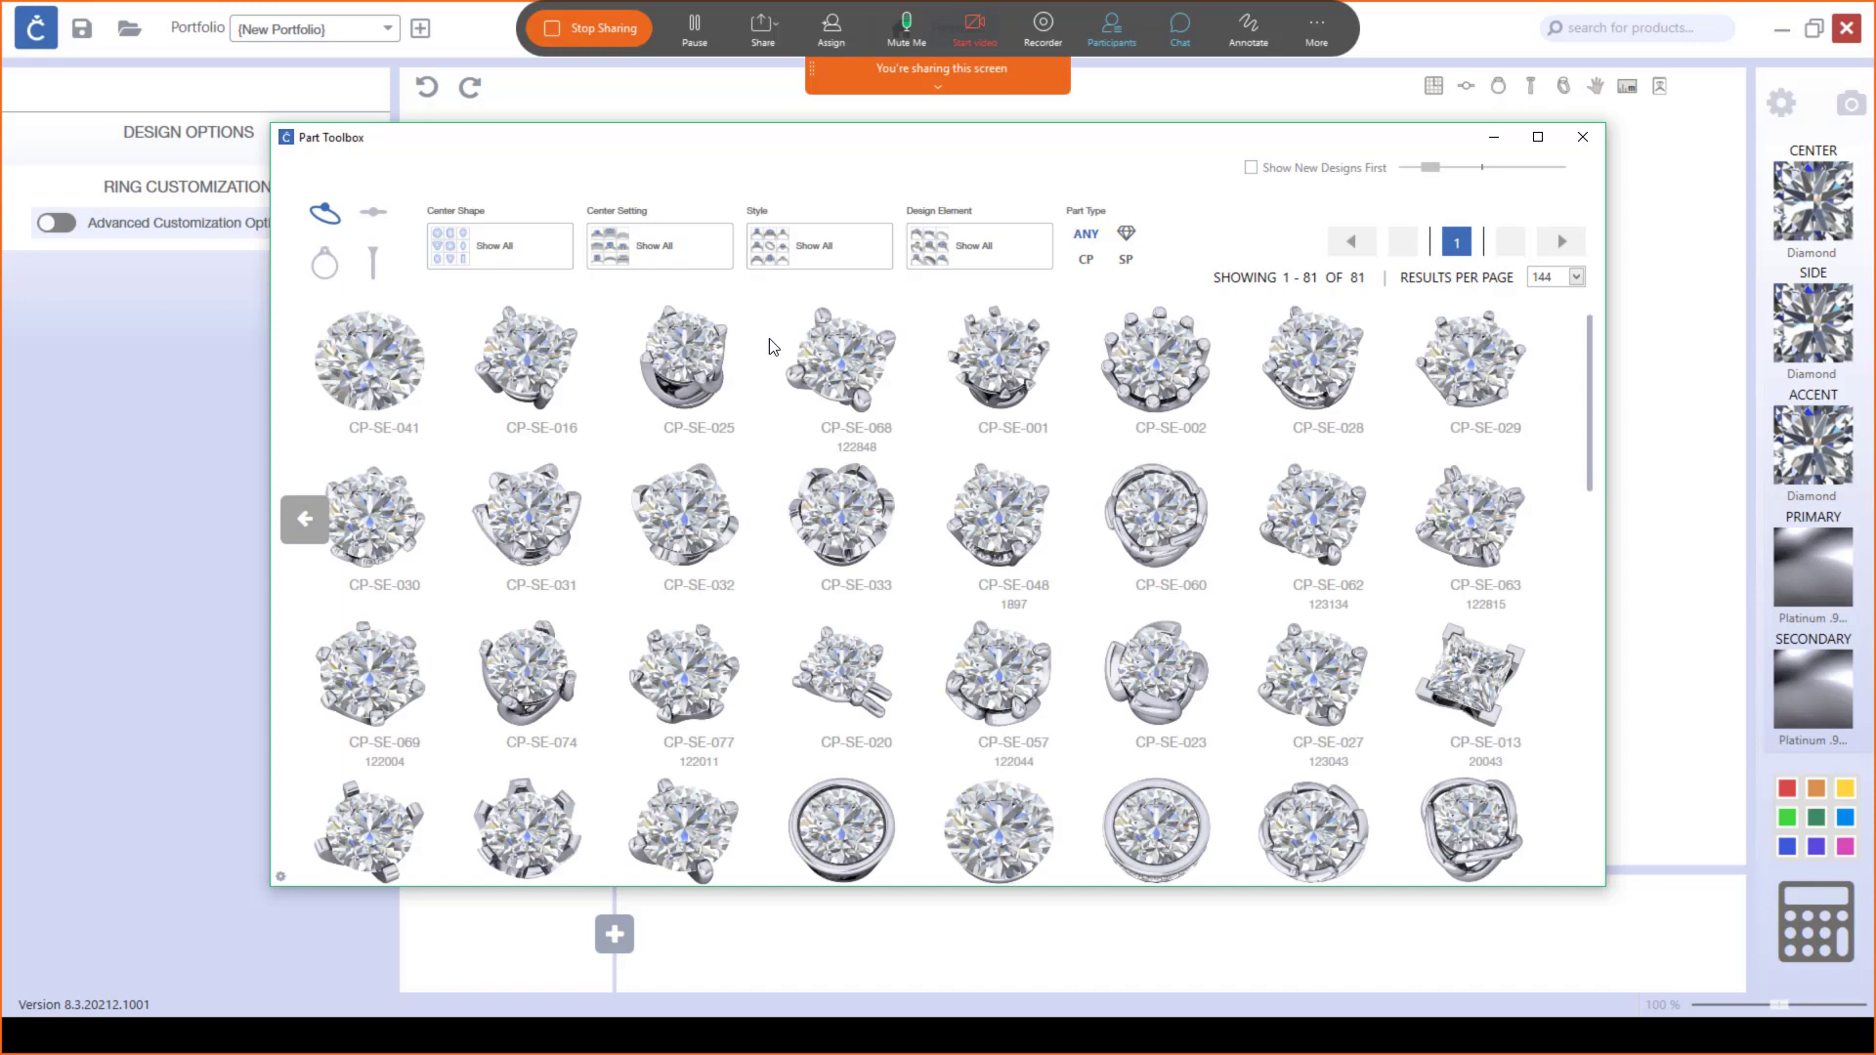
click(962, 252)
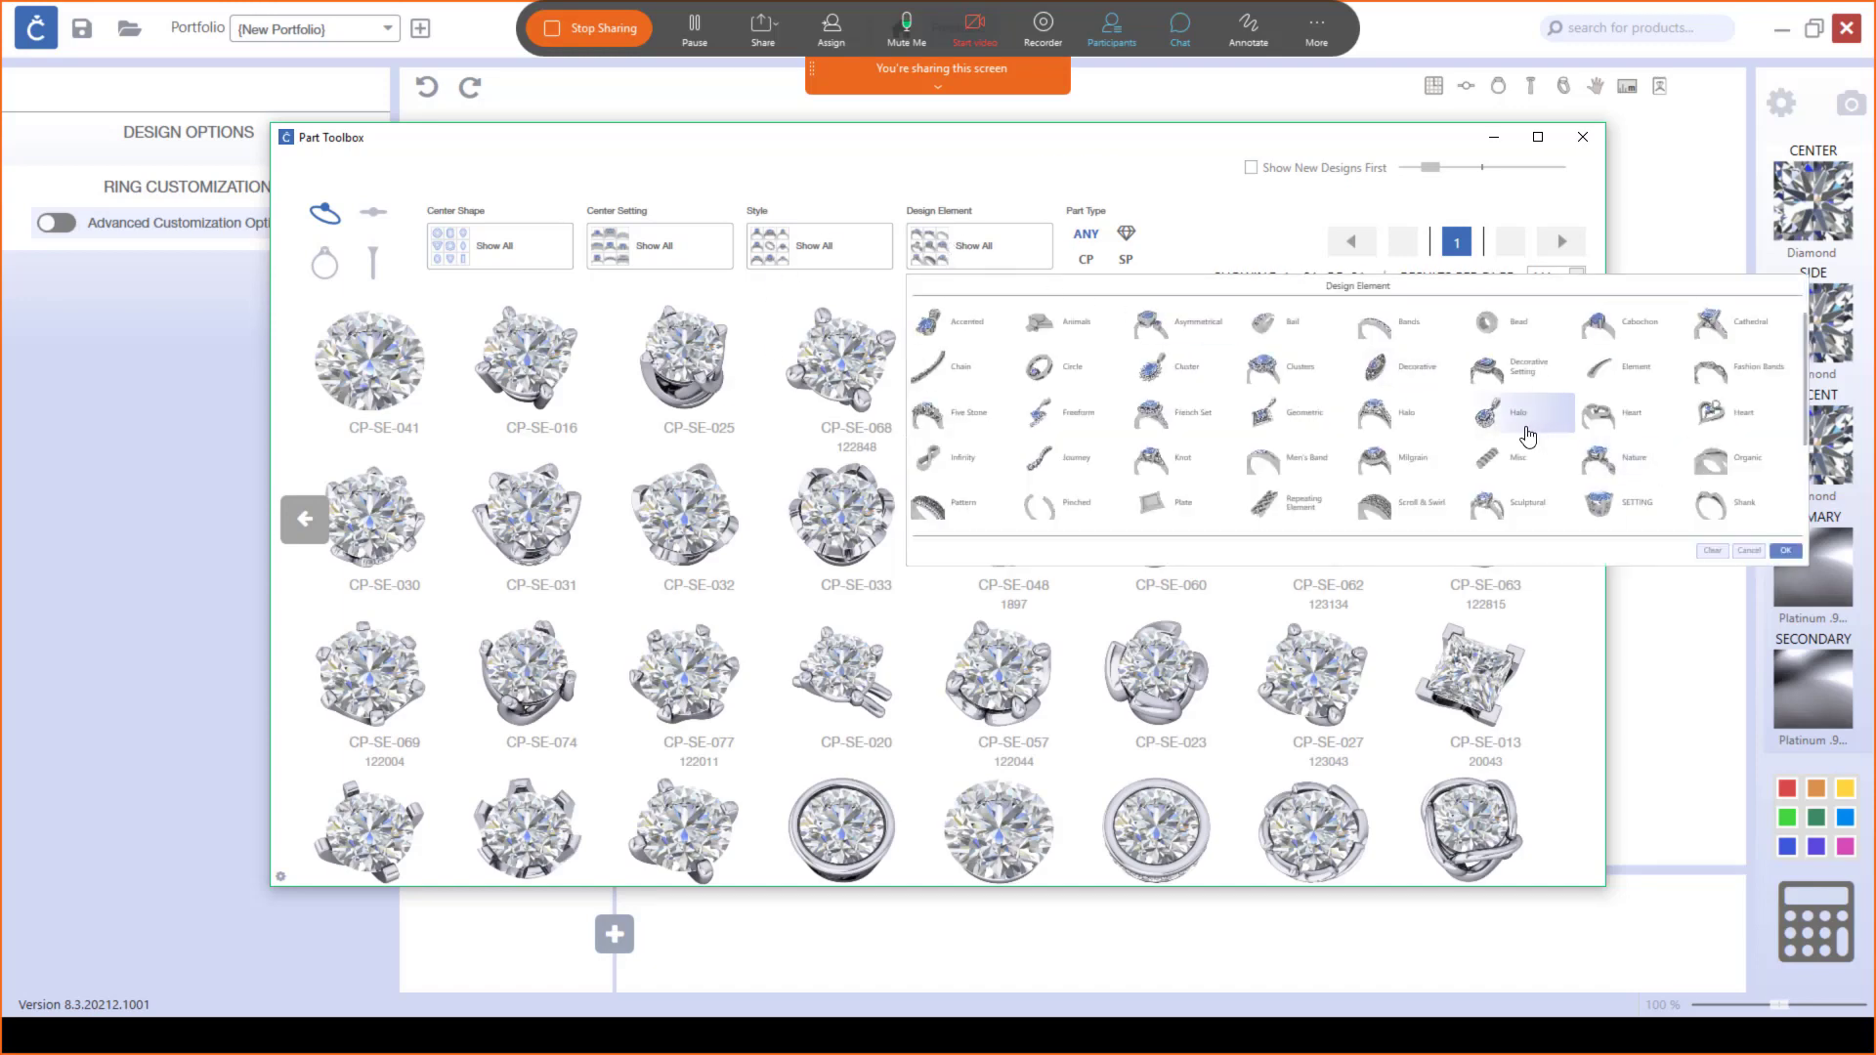
click(1412, 418)
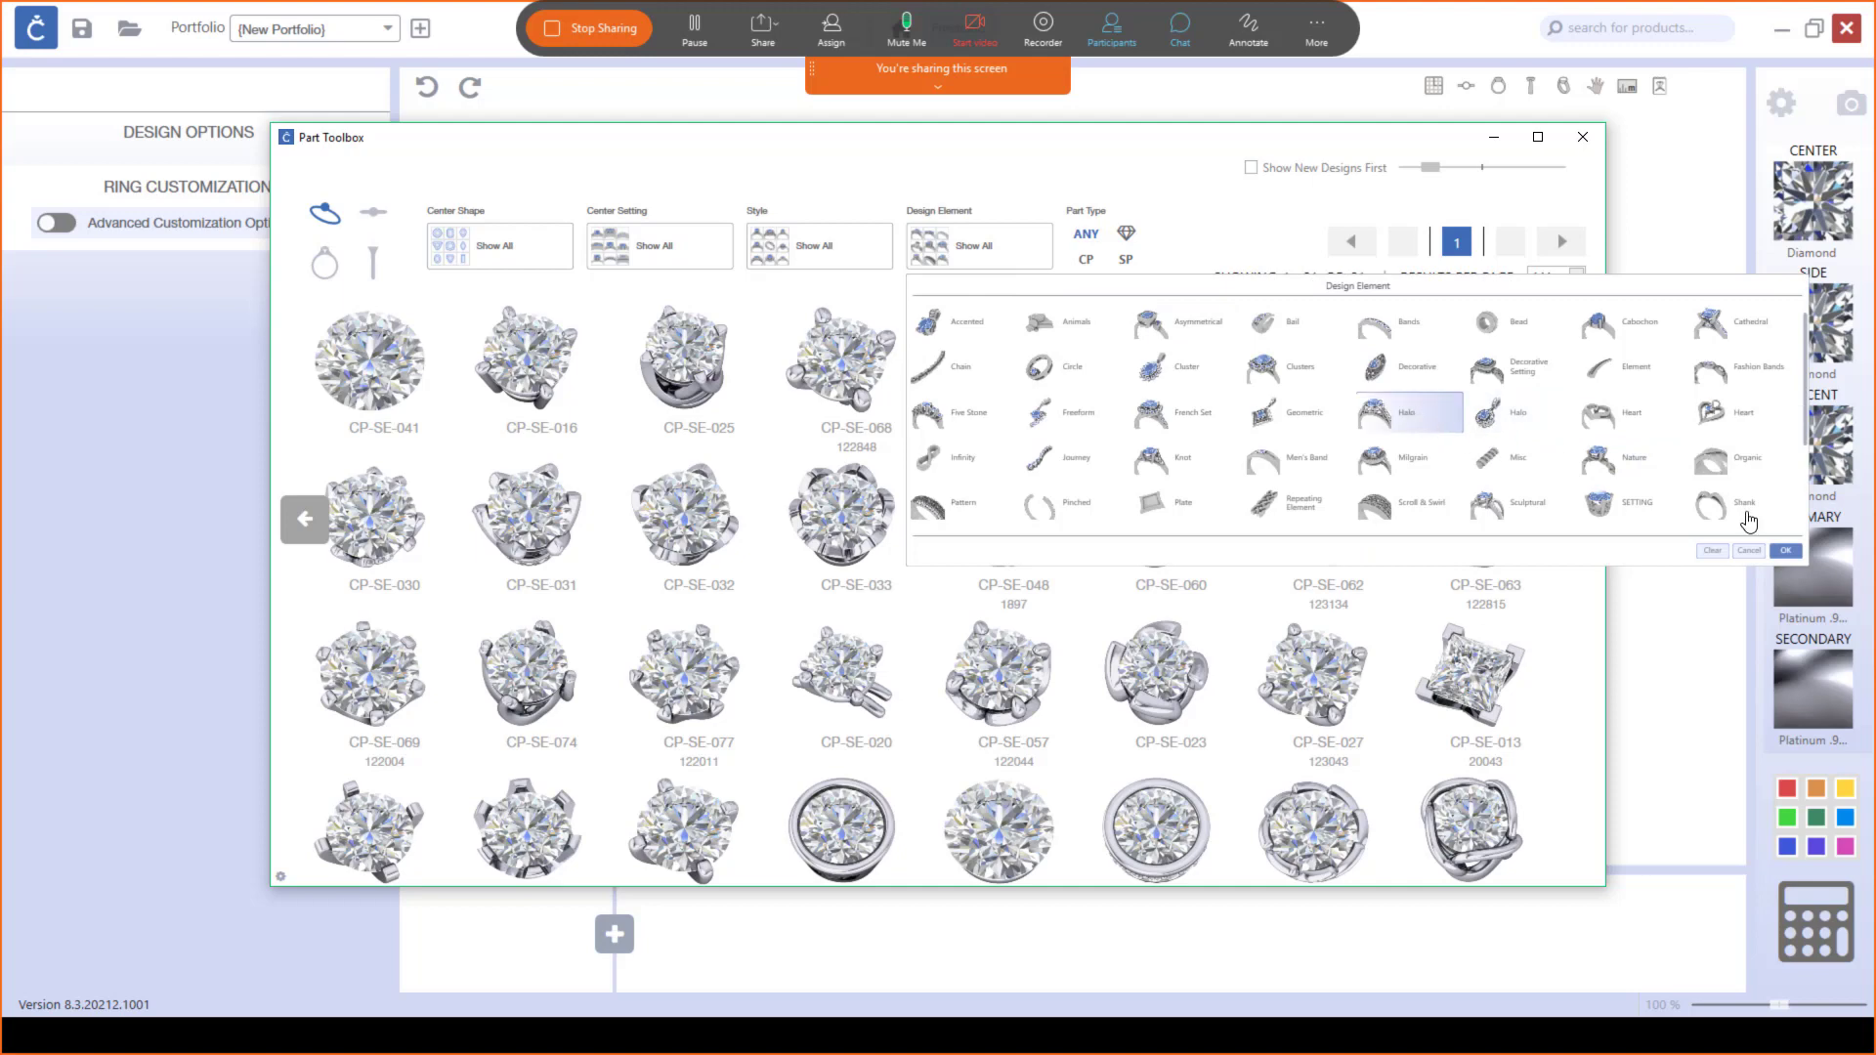
click(1785, 551)
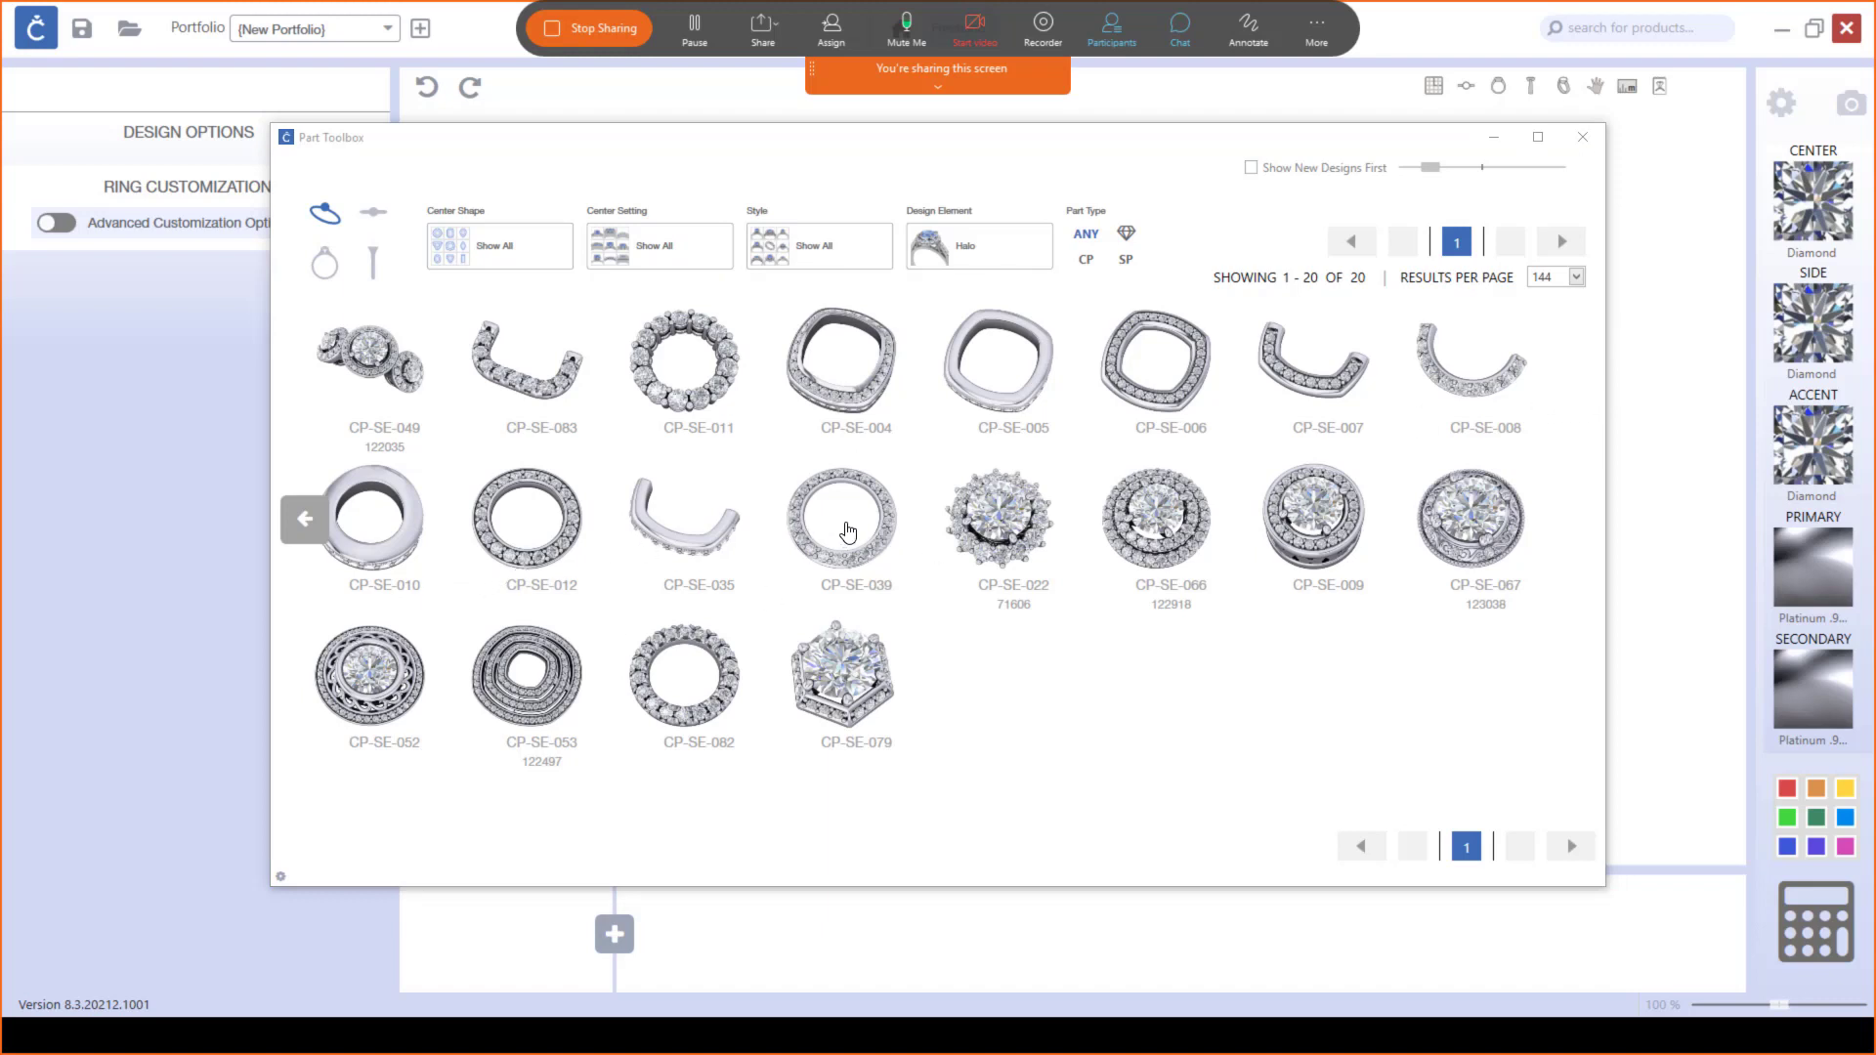
Step: Add the halo CP-SE-039 to the design and change its shape from round to marquise
click(844, 528)
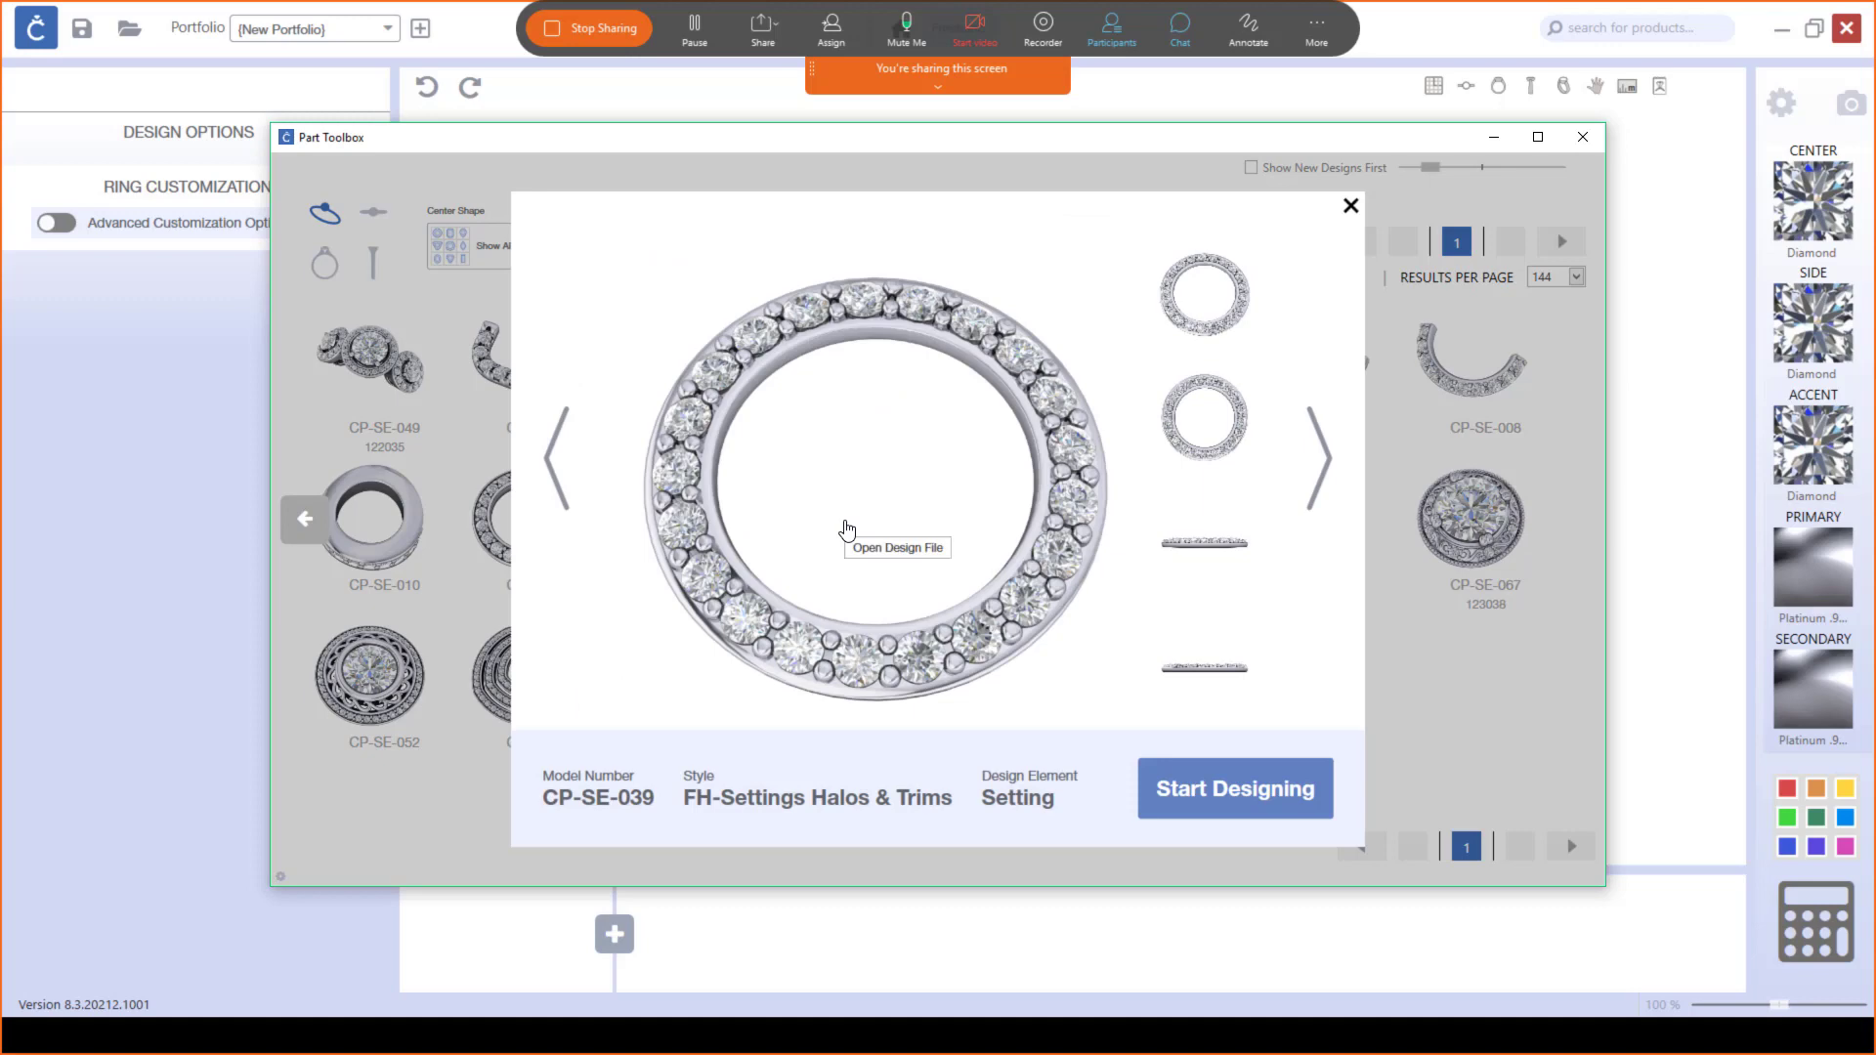
click(1294, 789)
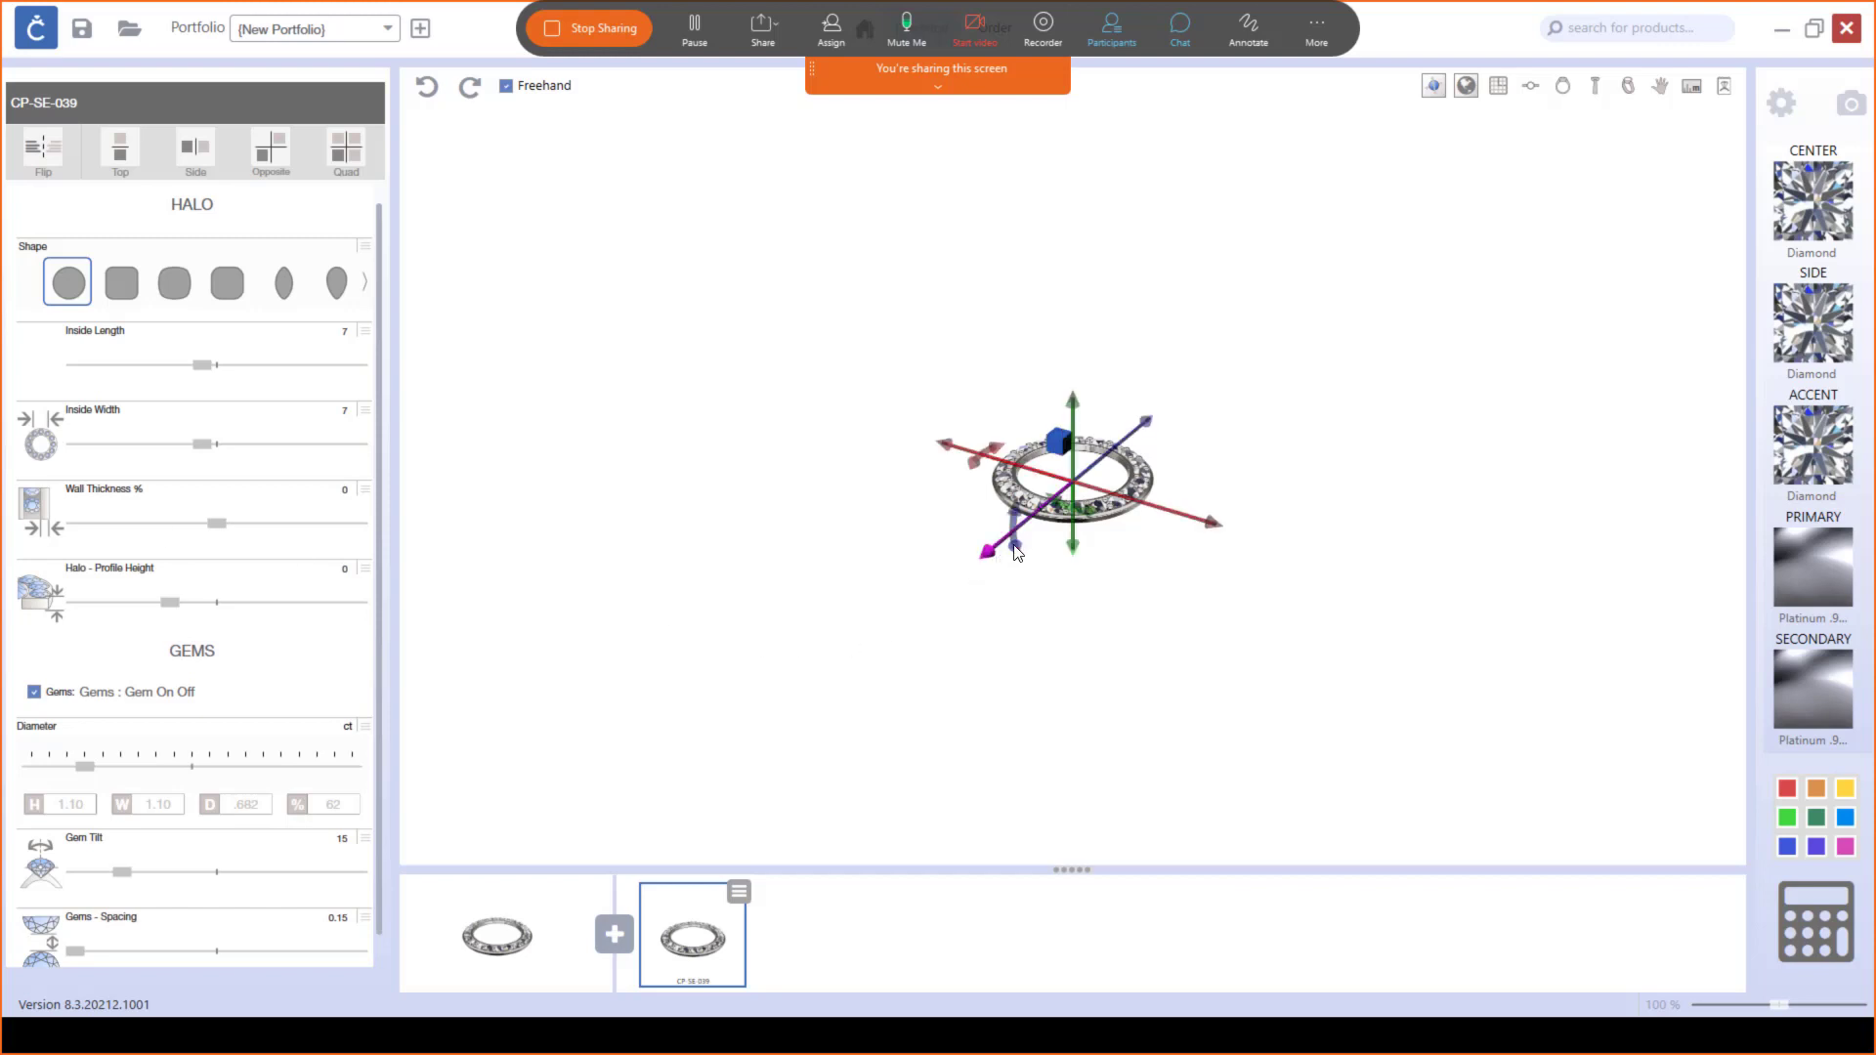
click(591, 415)
click(283, 285)
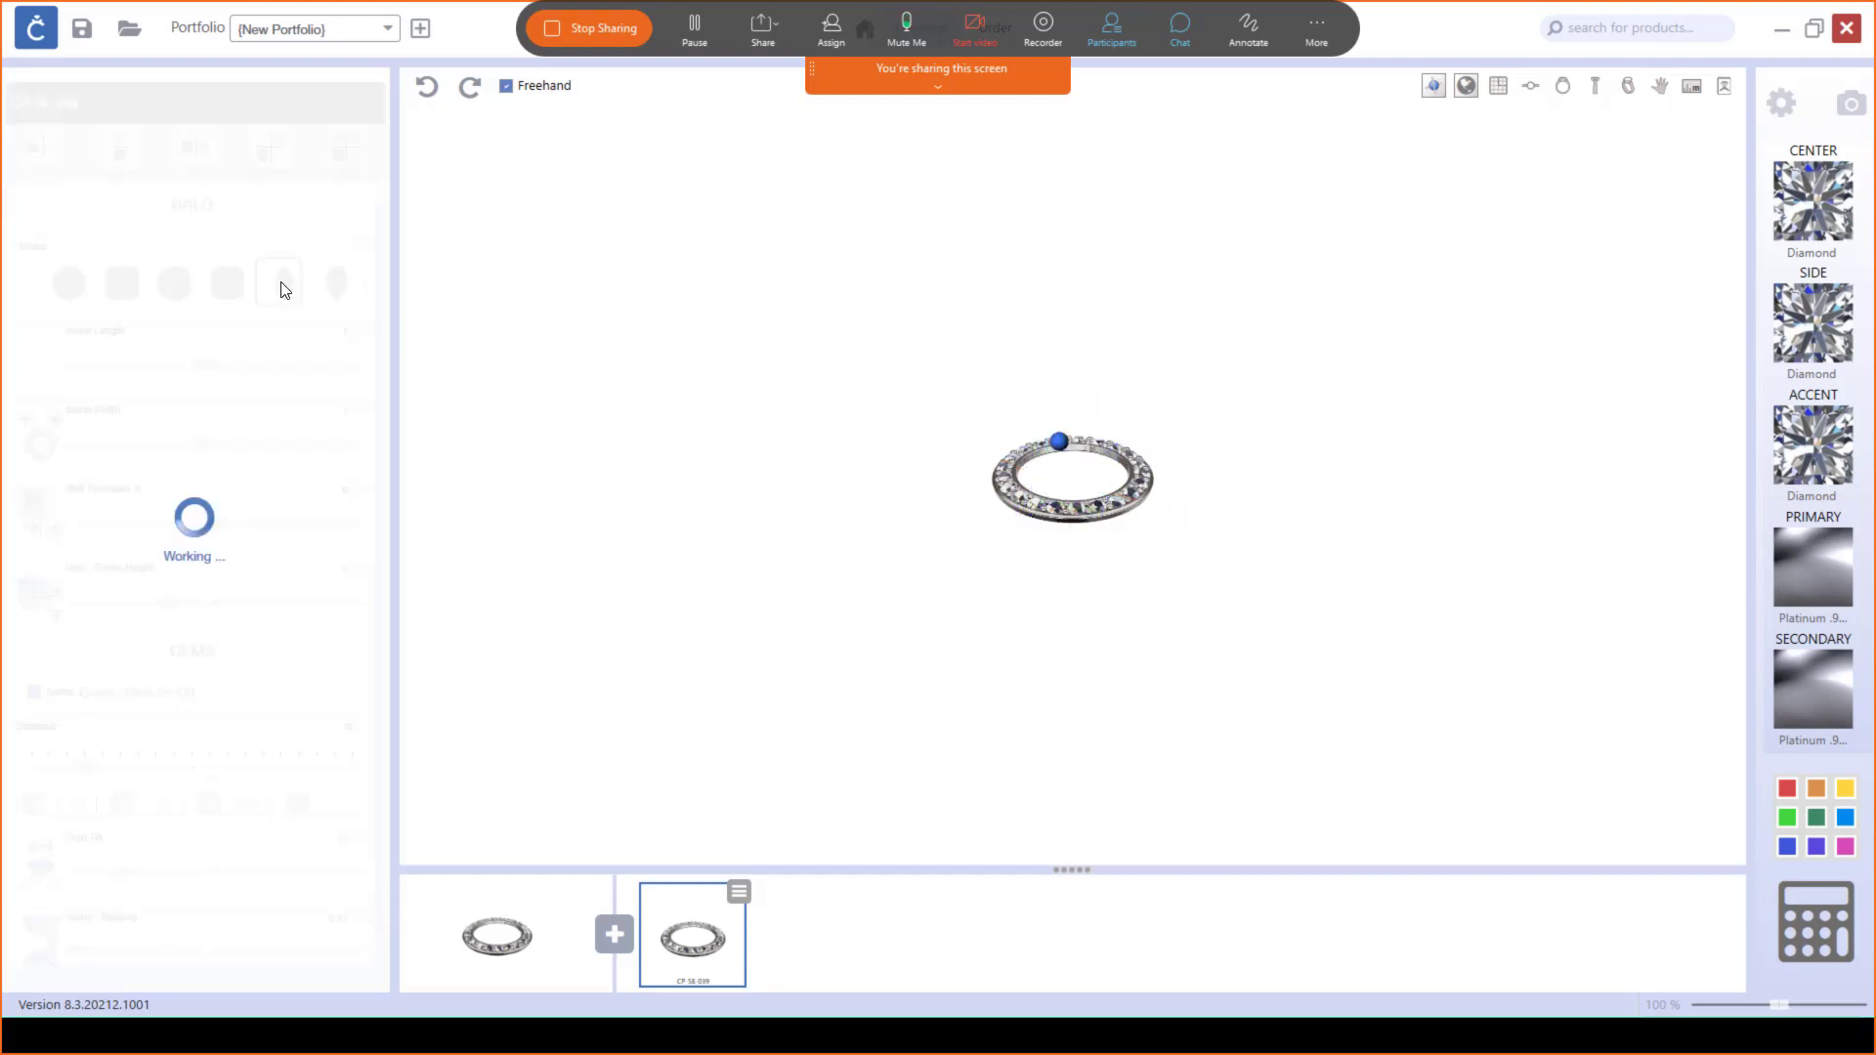
drag(1162, 746, 1101, 800)
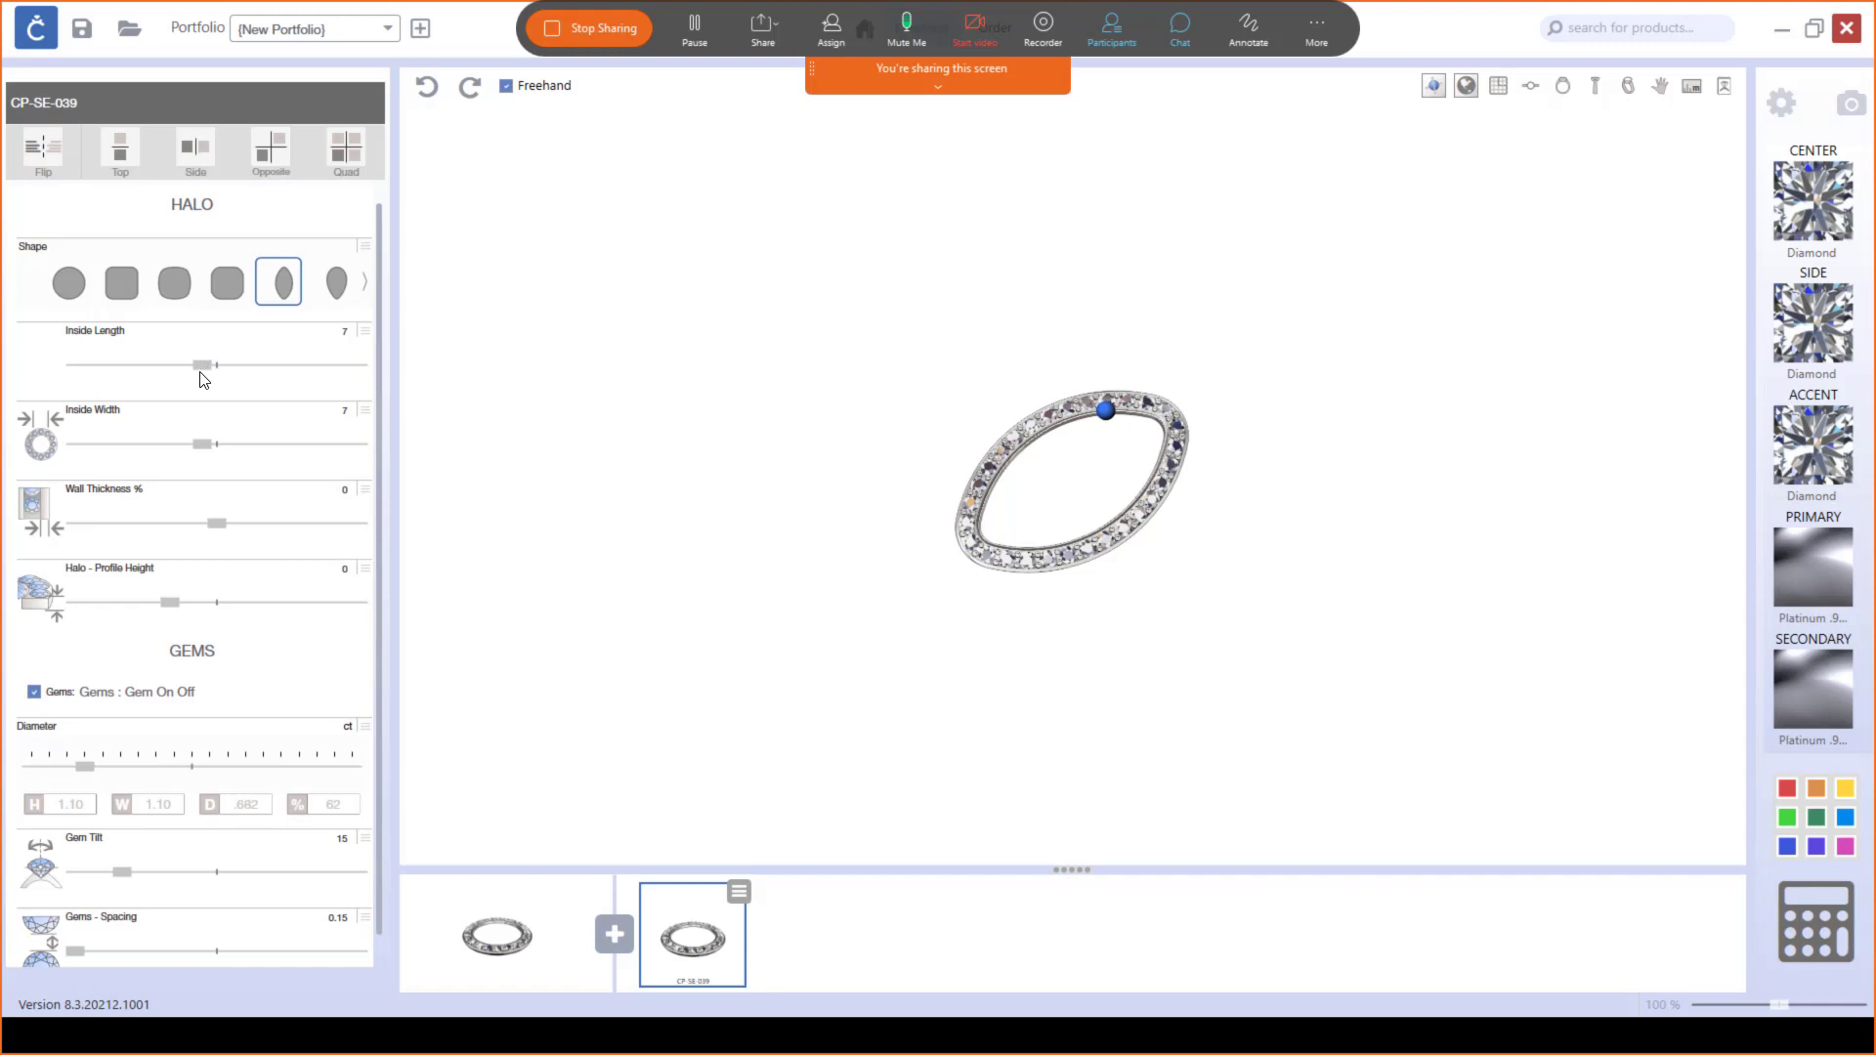
Step: Set the marquise halo's inside width to 4.9 and its inside length to 5.35
drag(206, 449, 187, 450)
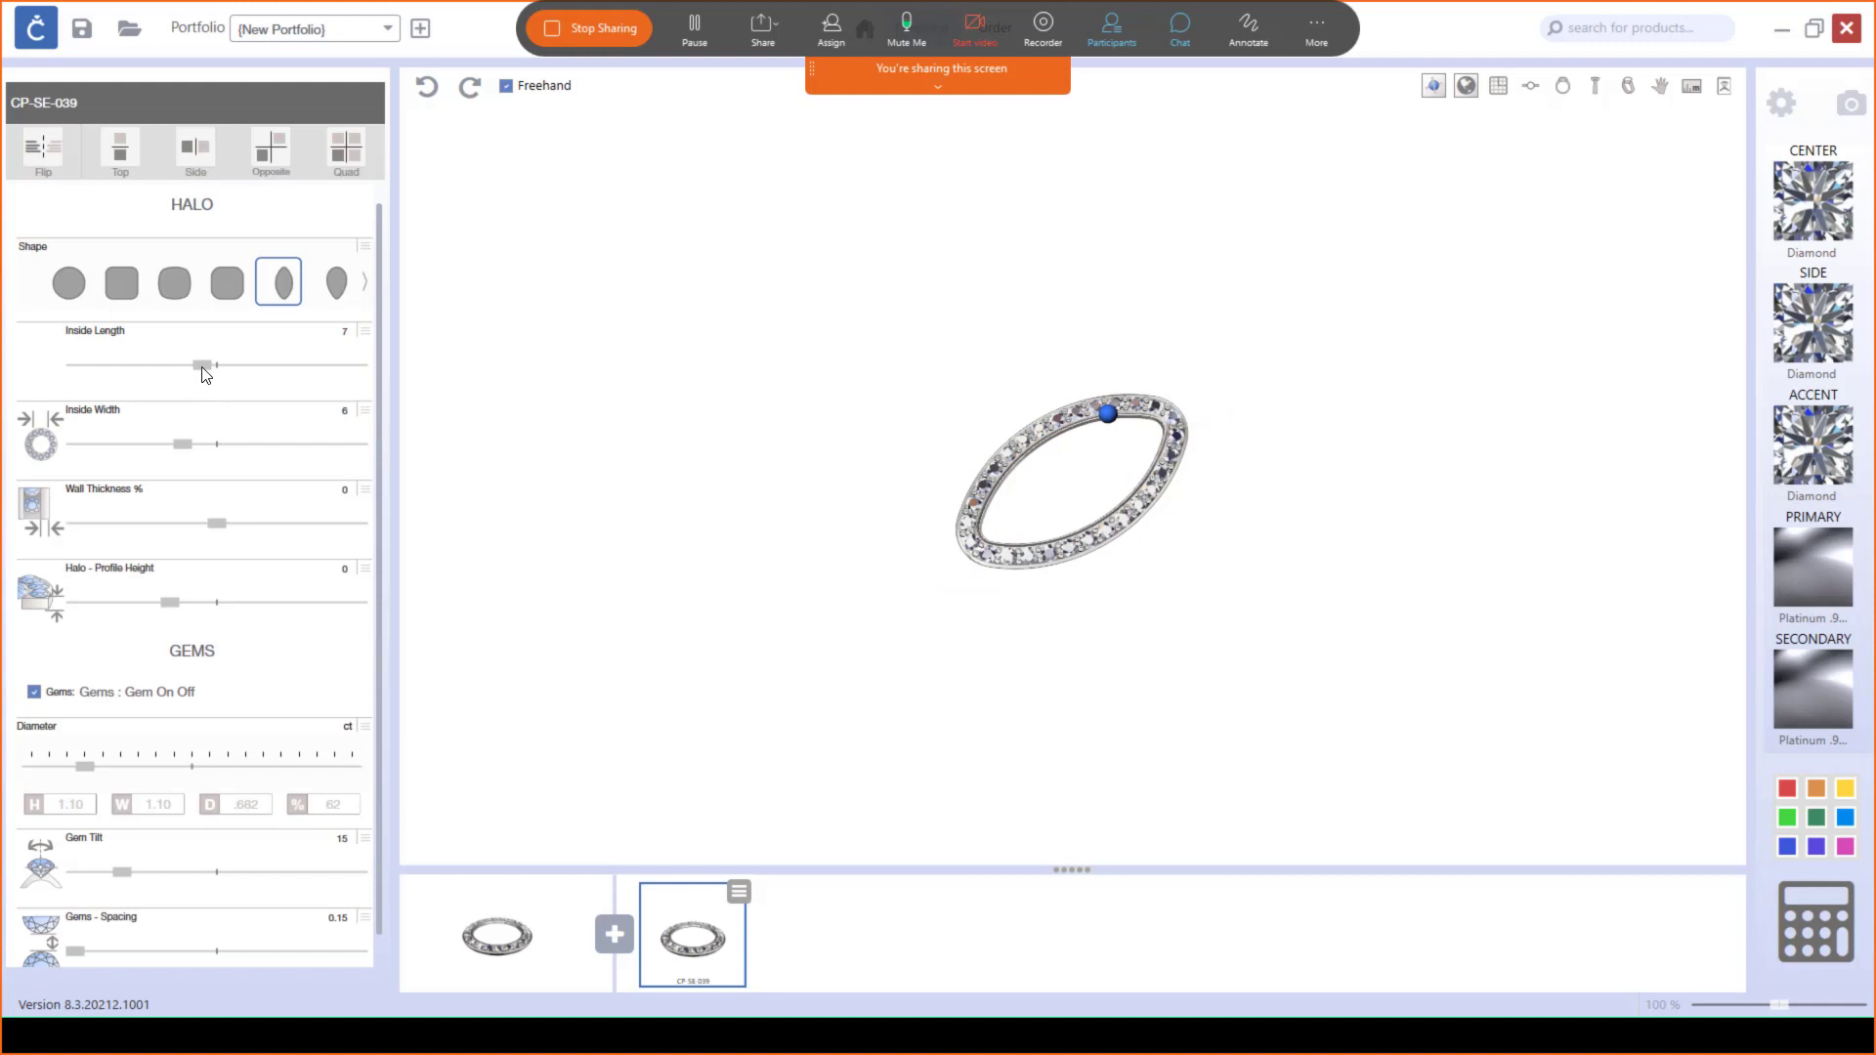
drag(202, 366, 176, 368)
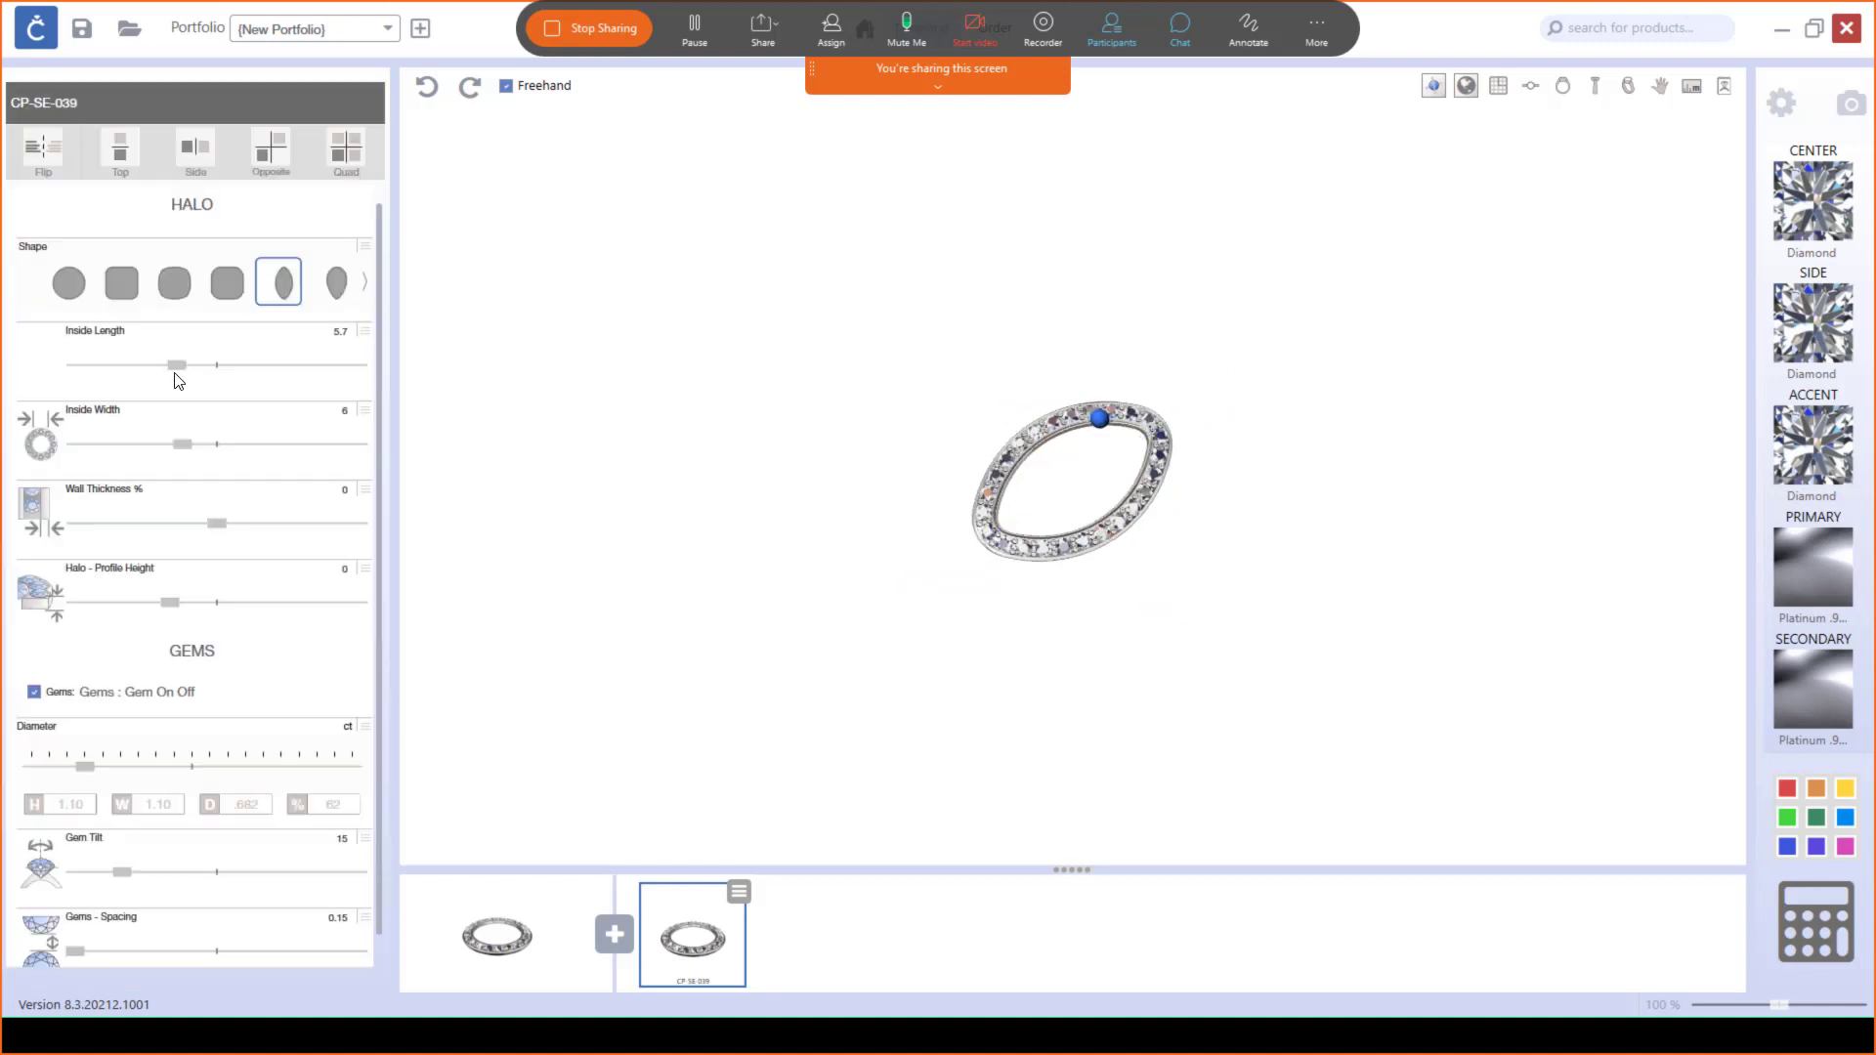
click(160, 443)
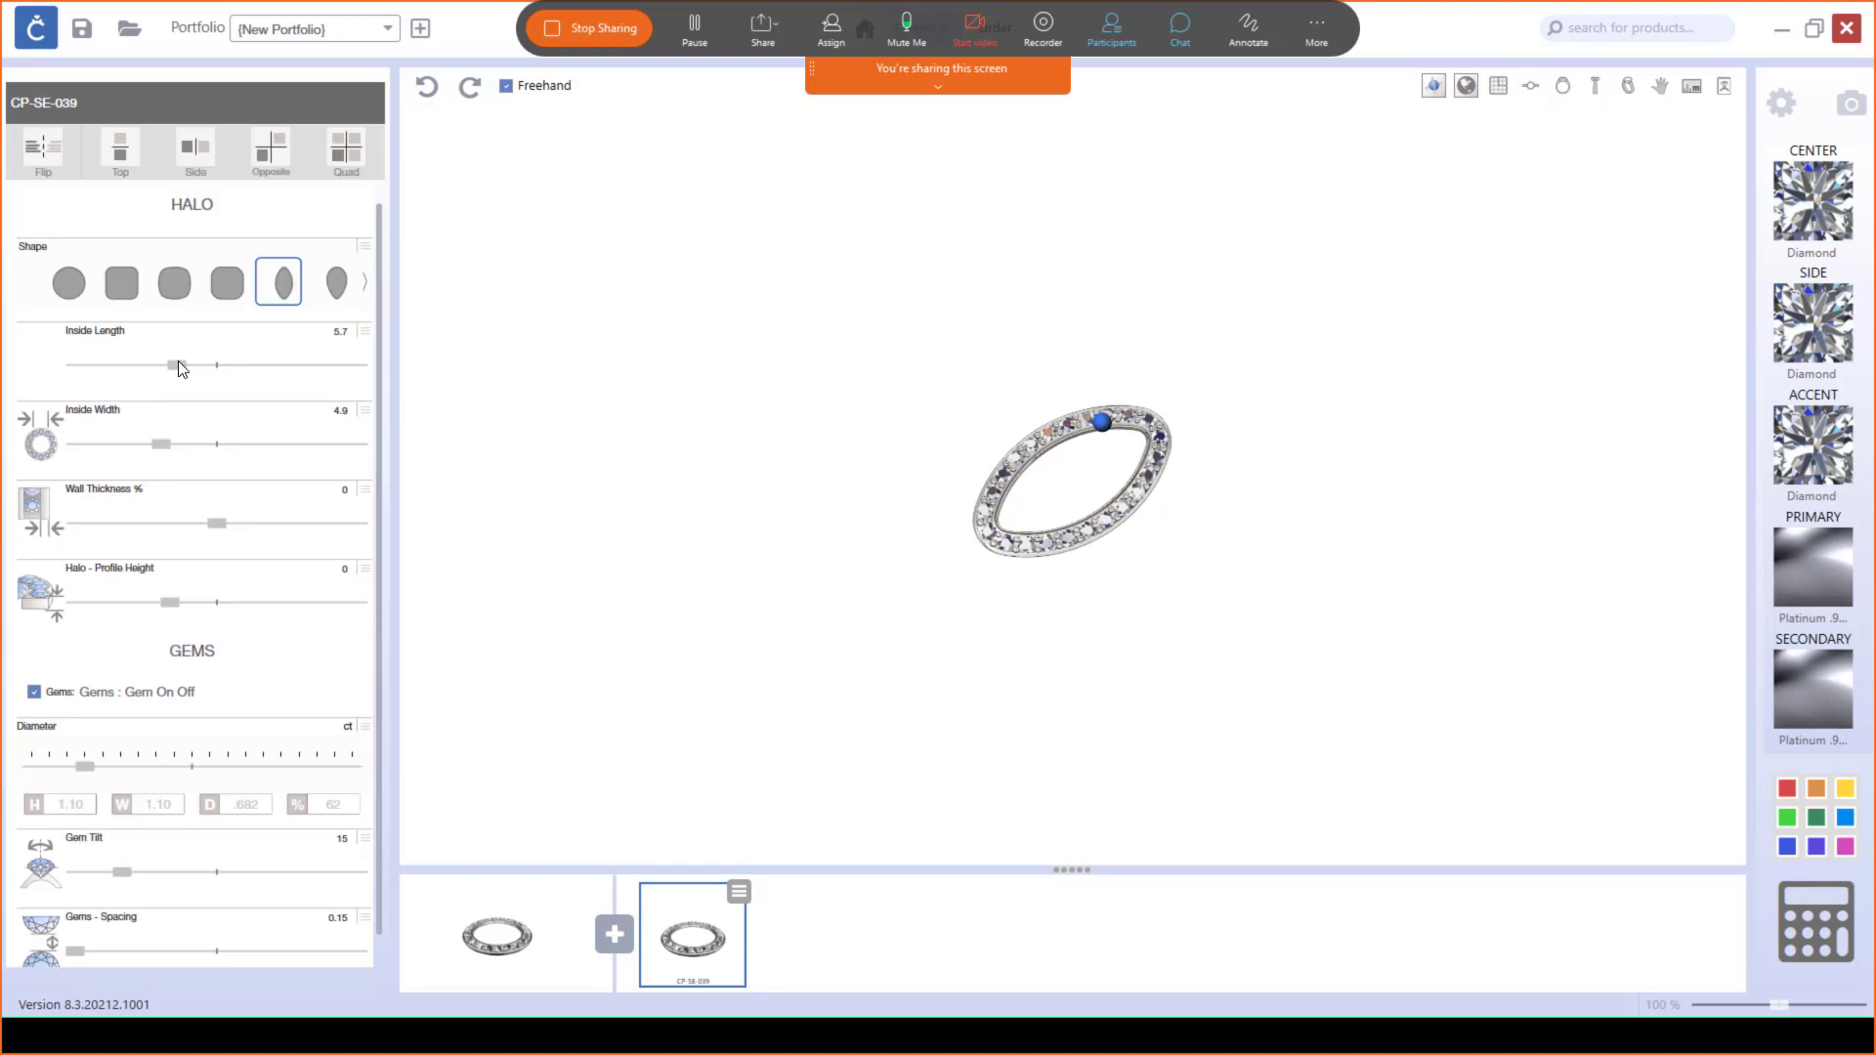
drag(178, 368, 169, 368)
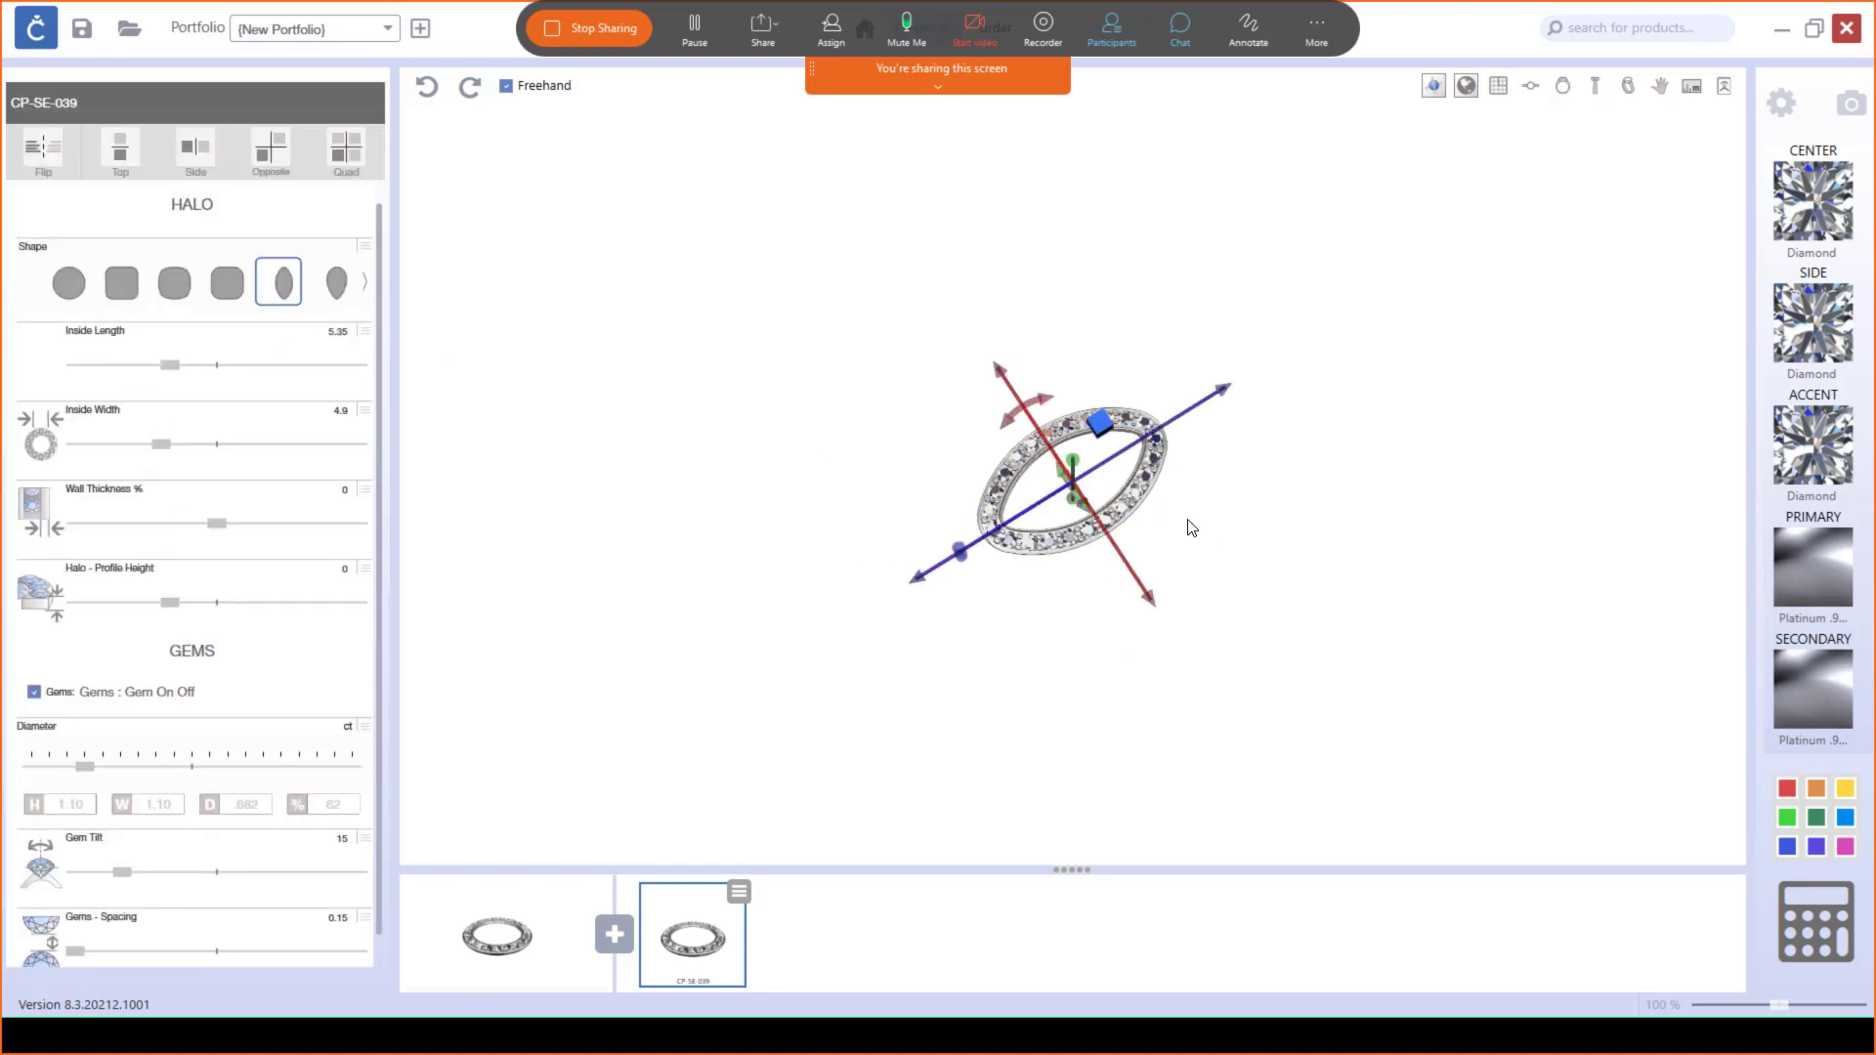
drag(1322, 562, 1284, 587)
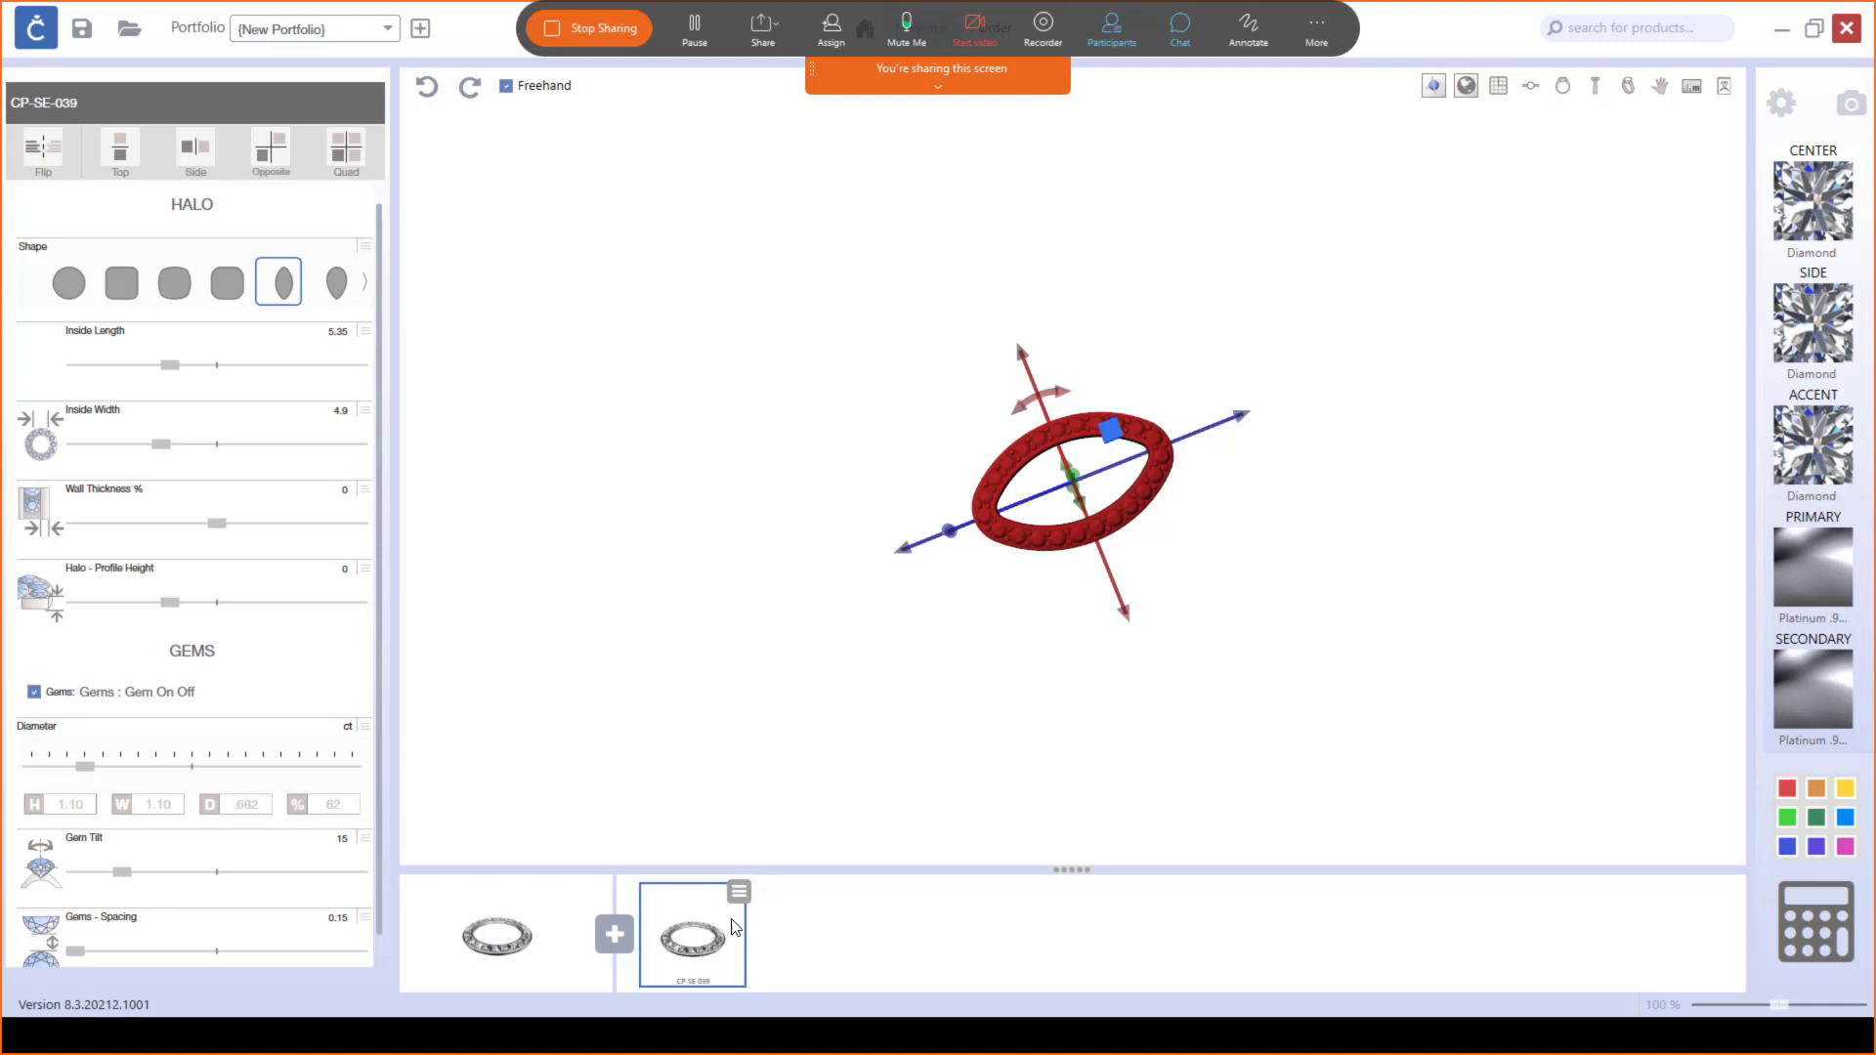
Step: Duplicate the marquise halo and move the copy along its long axis until the two ends overlap
click(739, 892)
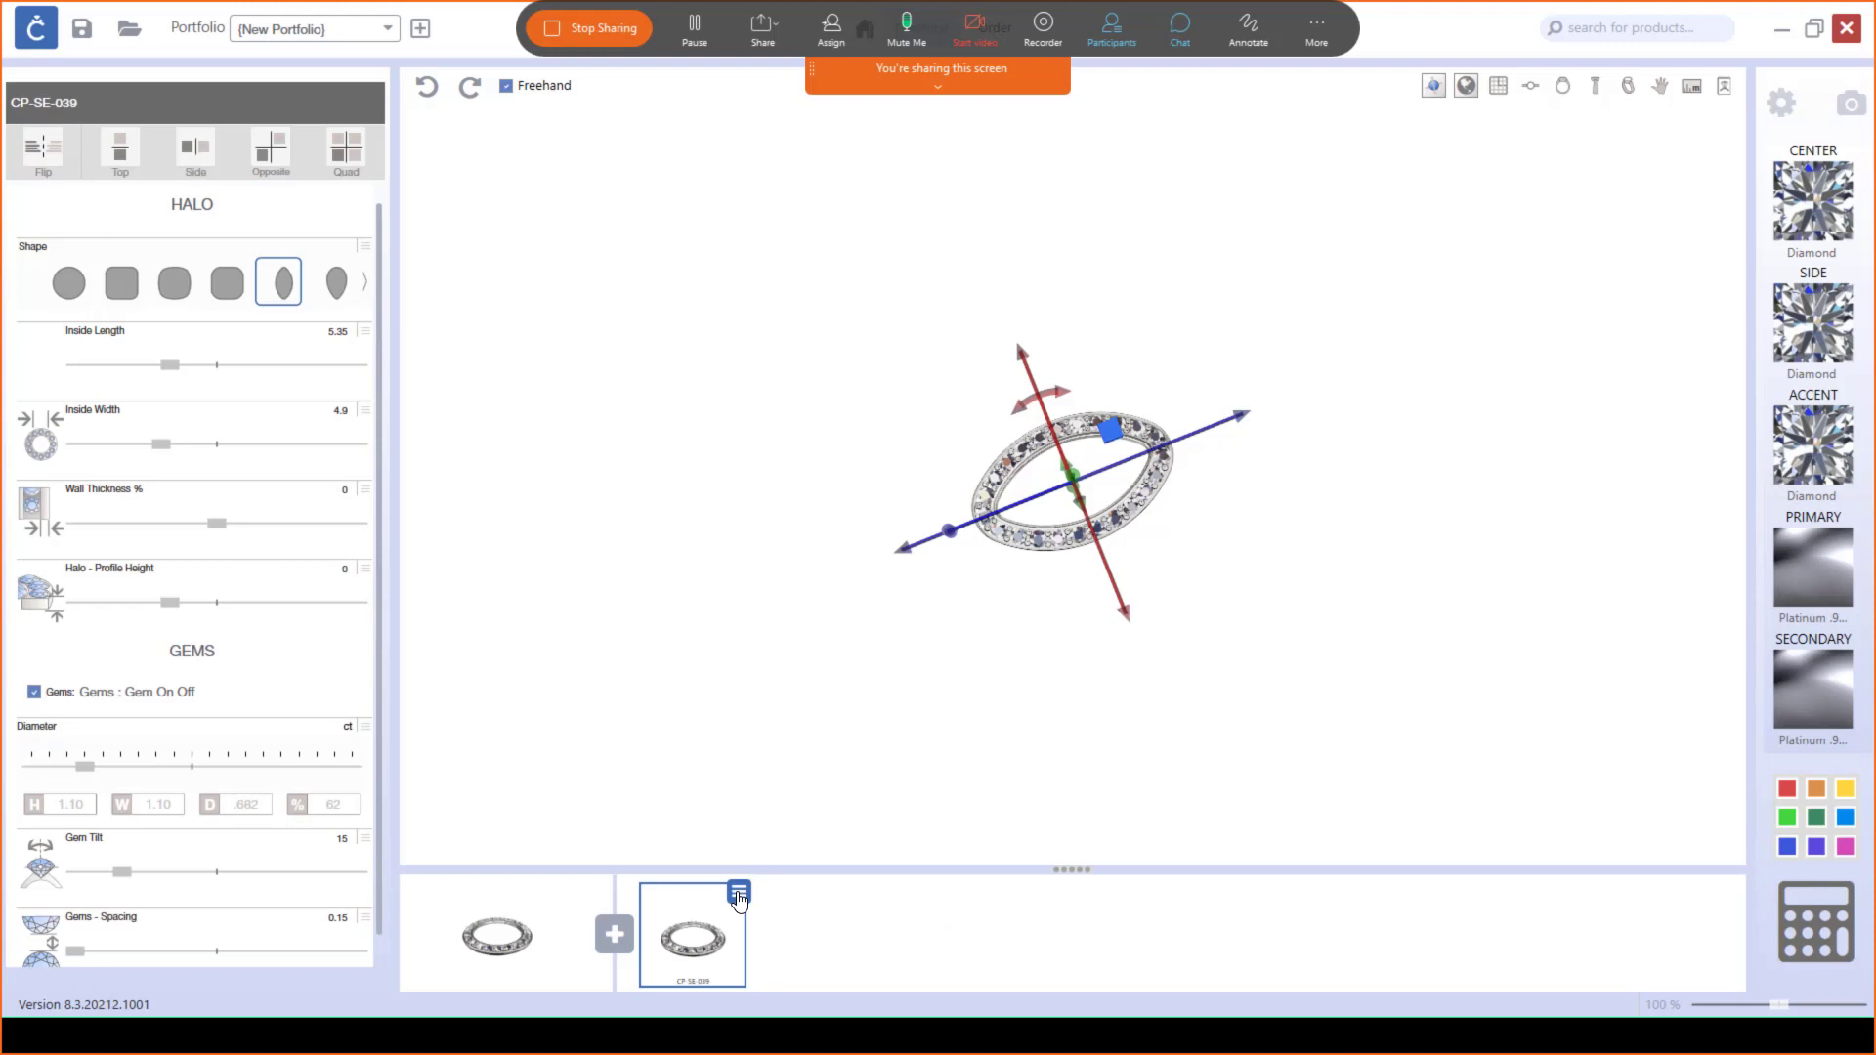
mouse_move(740, 899)
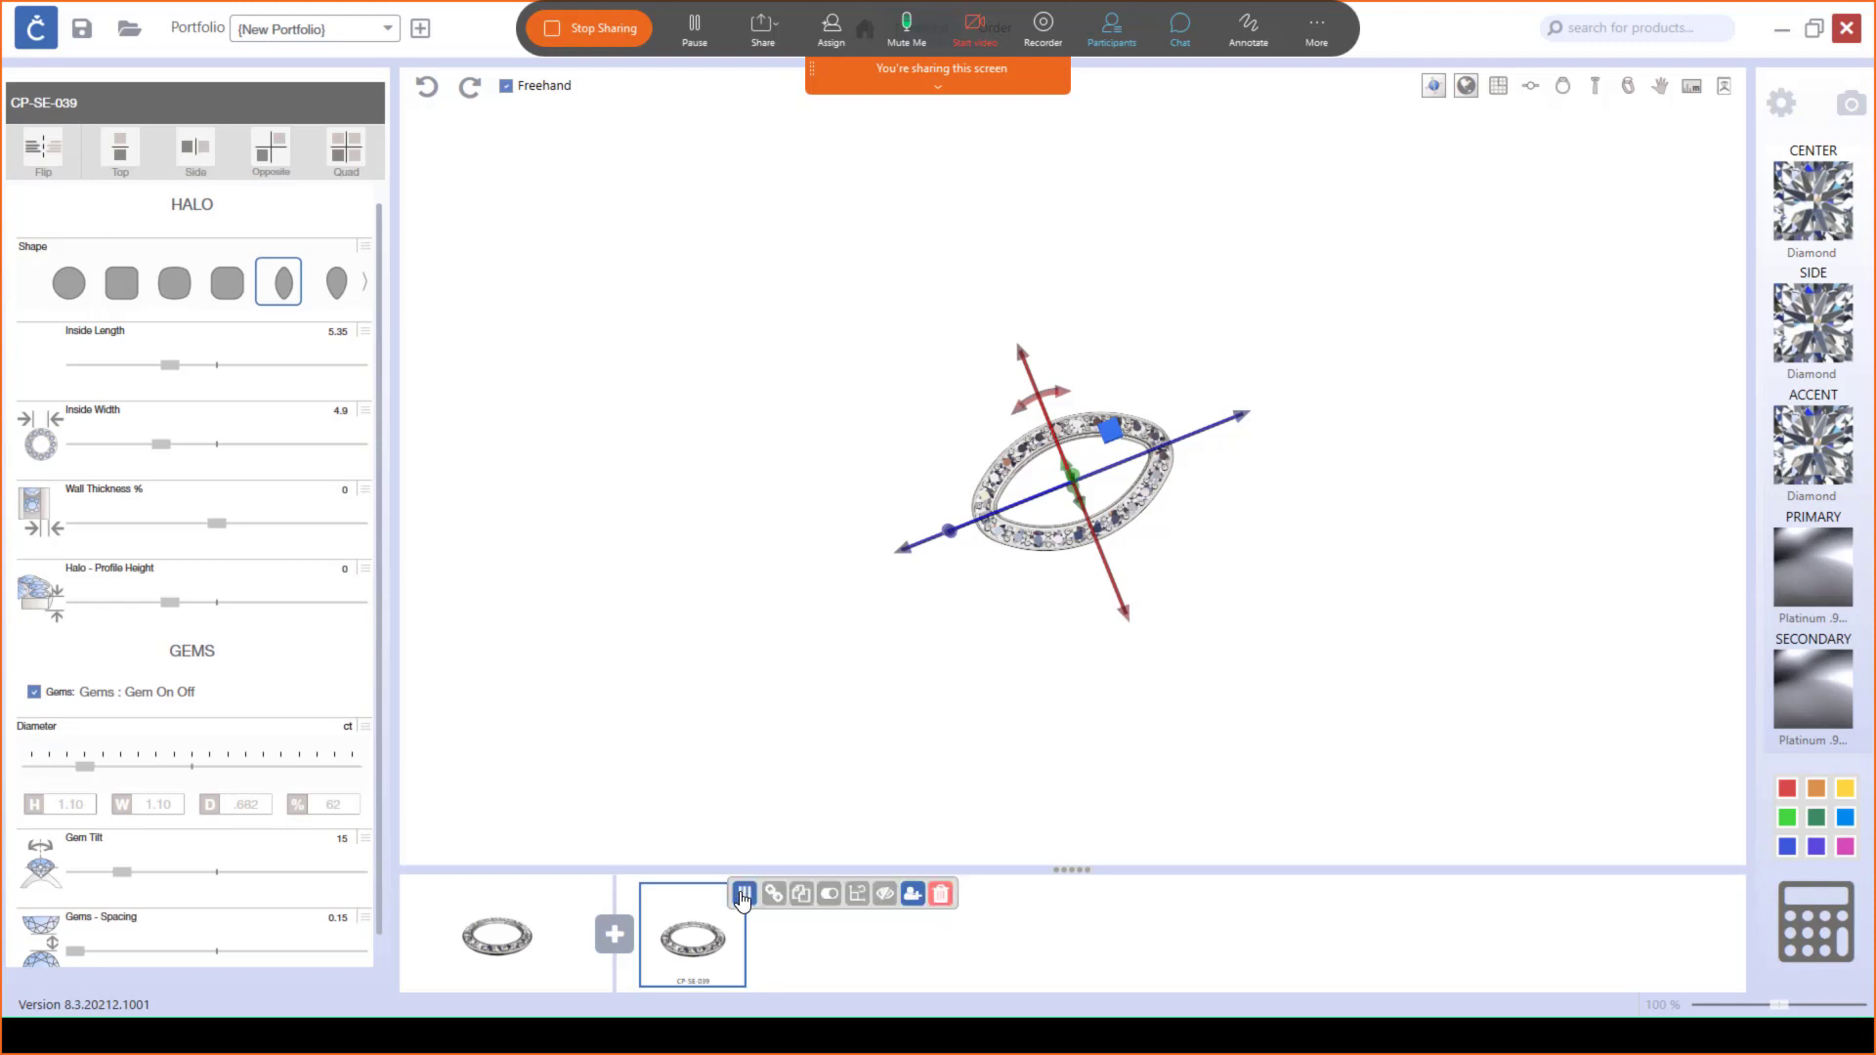
click(802, 894)
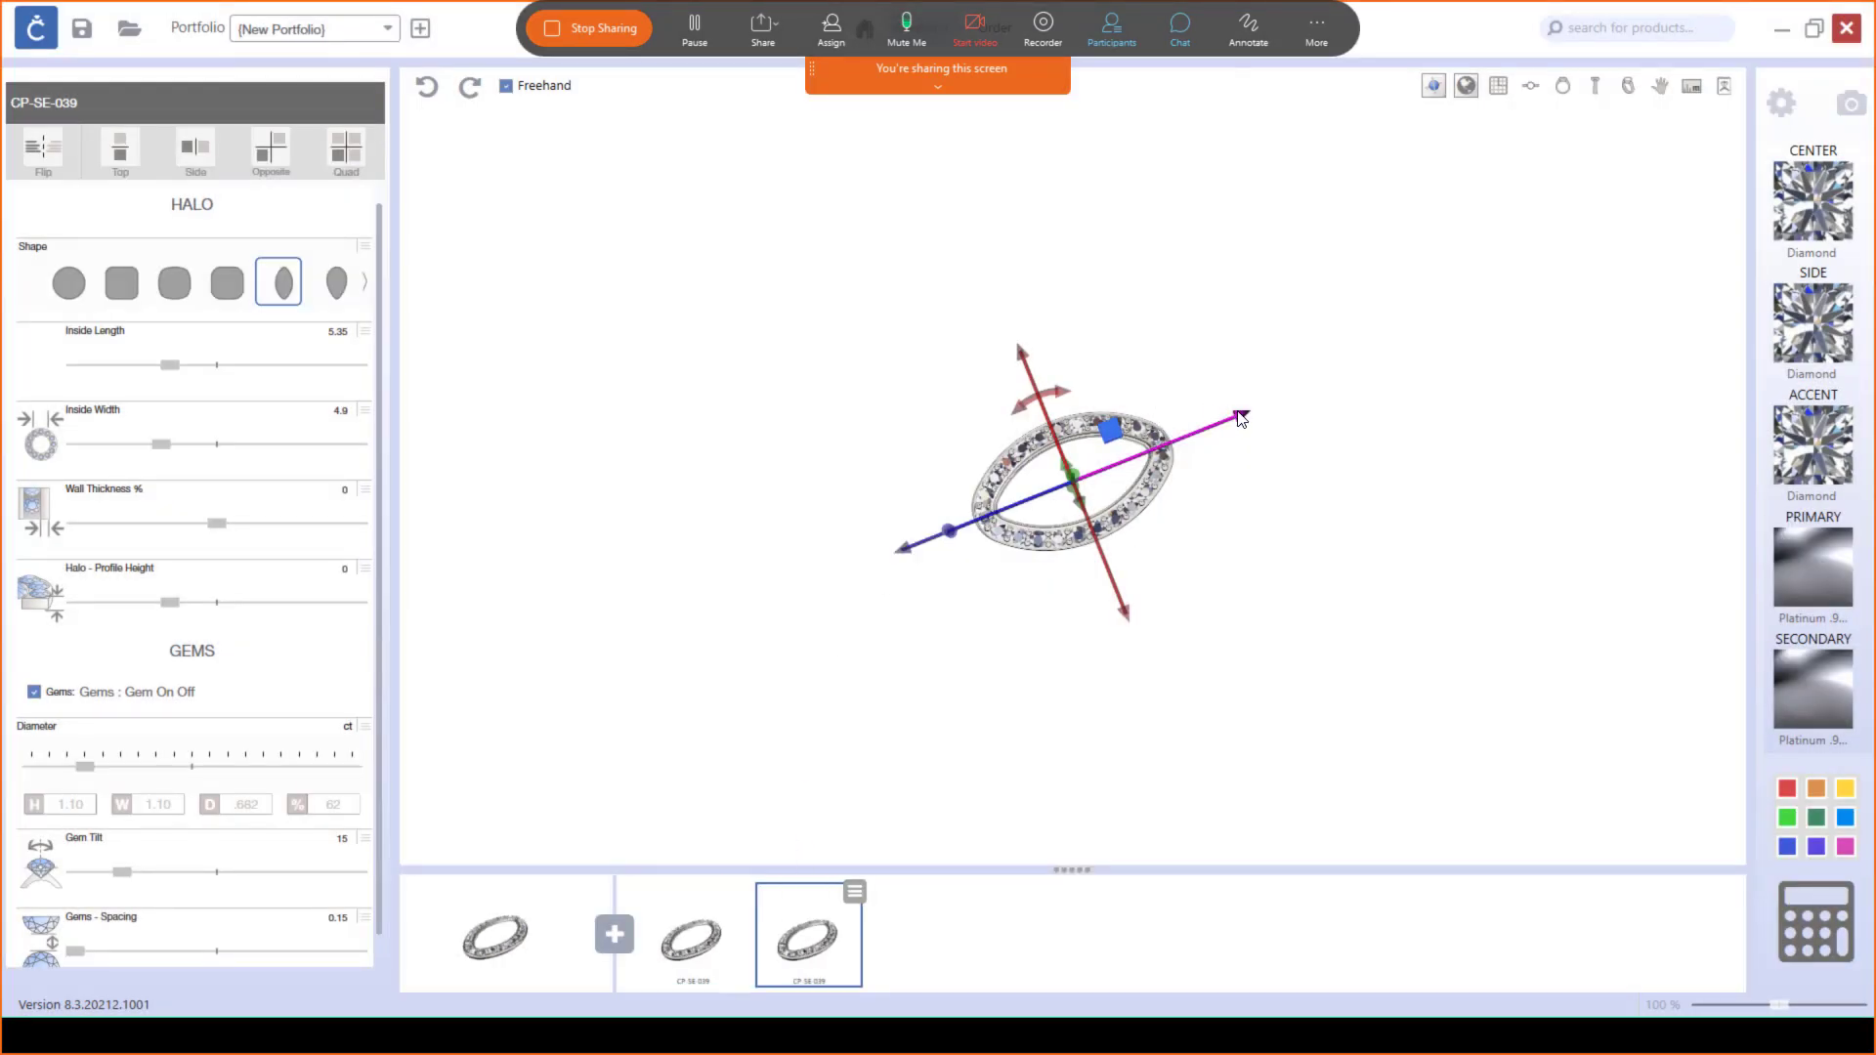
drag(1241, 418, 1098, 464)
click(674, 184)
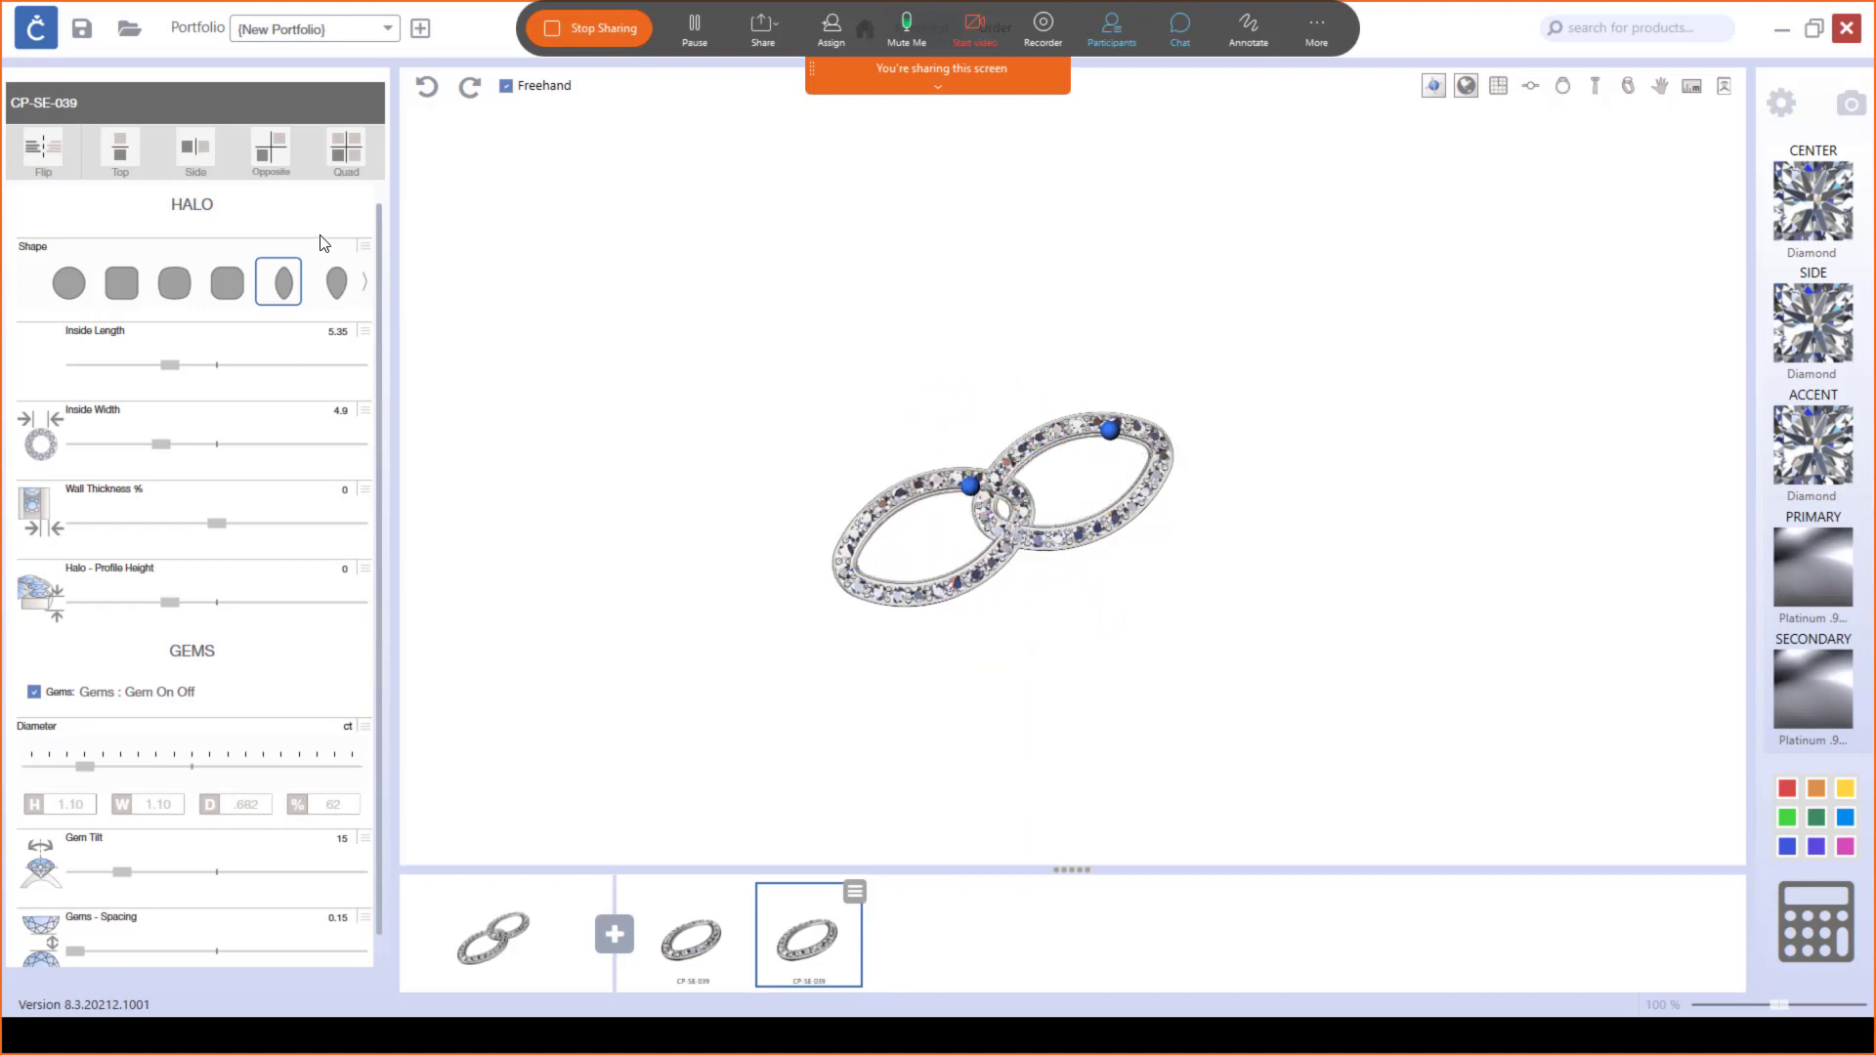
Step: Change the copied halo's shape to pear and rotate it in its plane so its pointed end meets the marquise halo
click(336, 285)
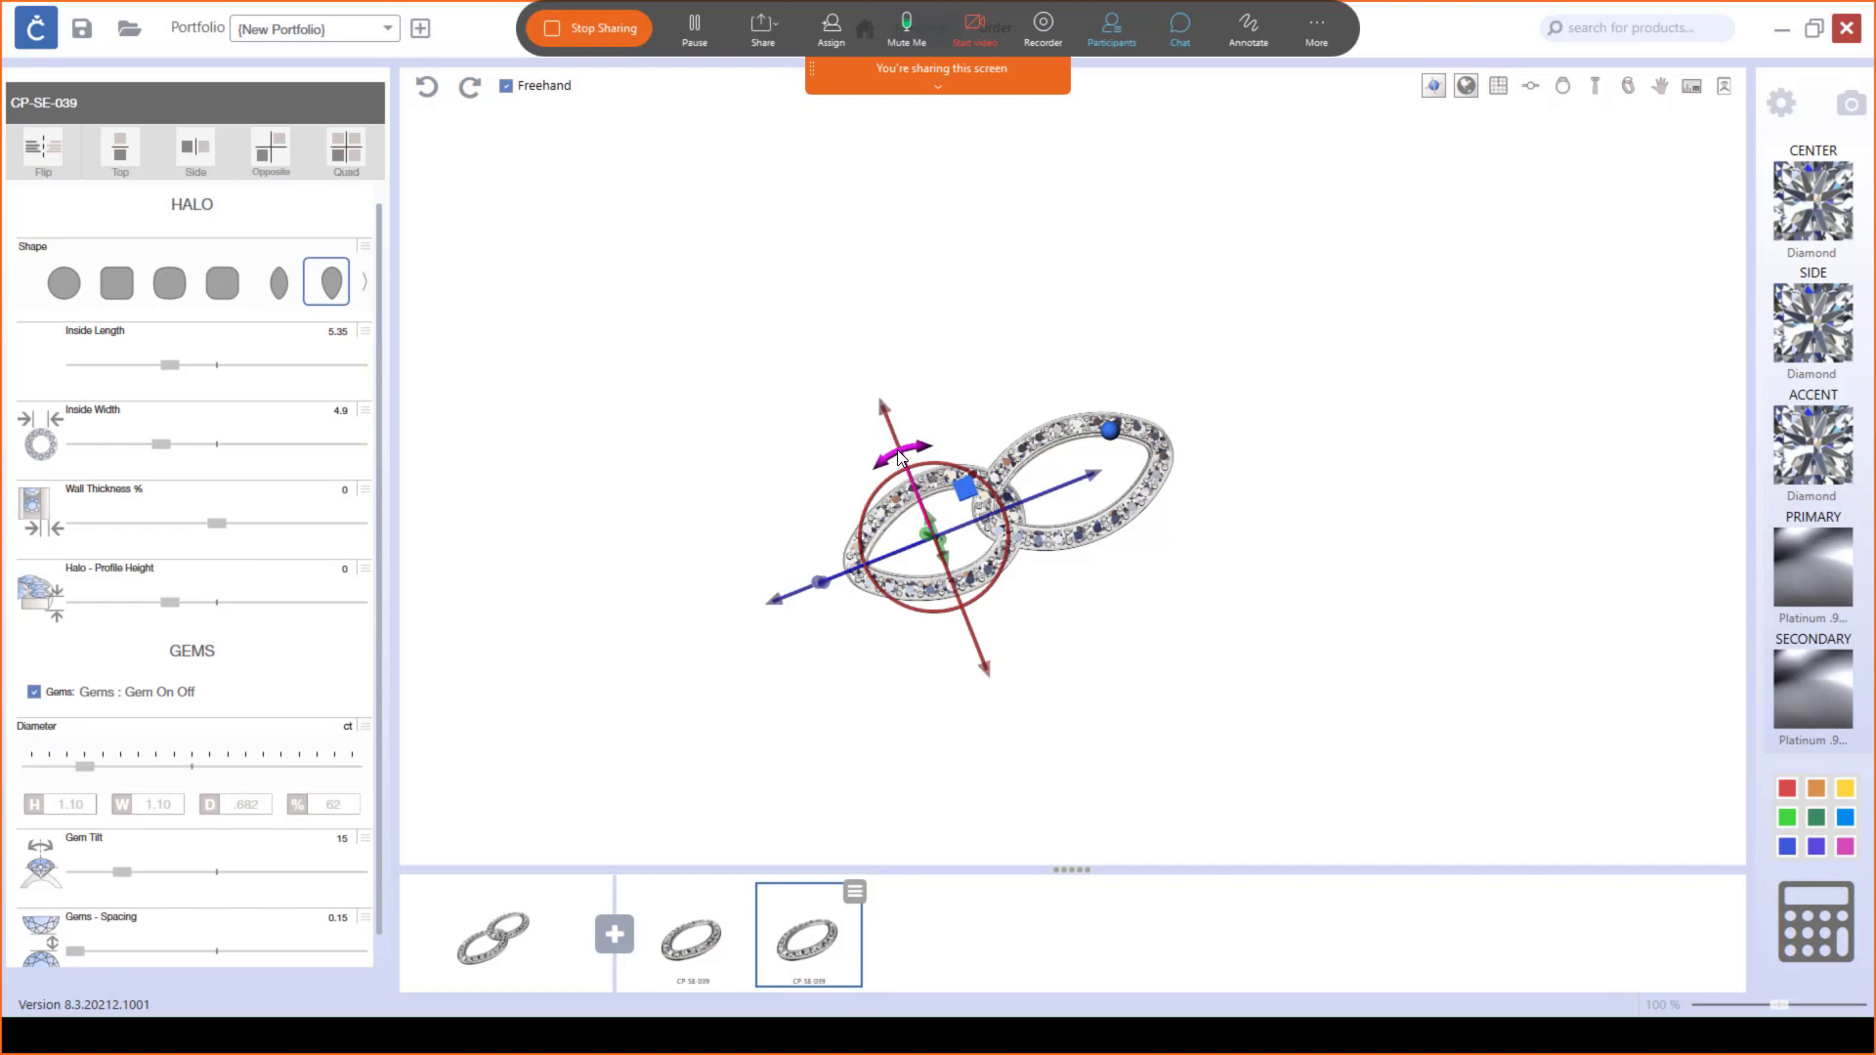
drag(899, 455, 994, 612)
Step: Tilt the pear-shaped halo about its long axis so it crosses through the end of the marquise halo like a link
drag(1141, 598, 1053, 490)
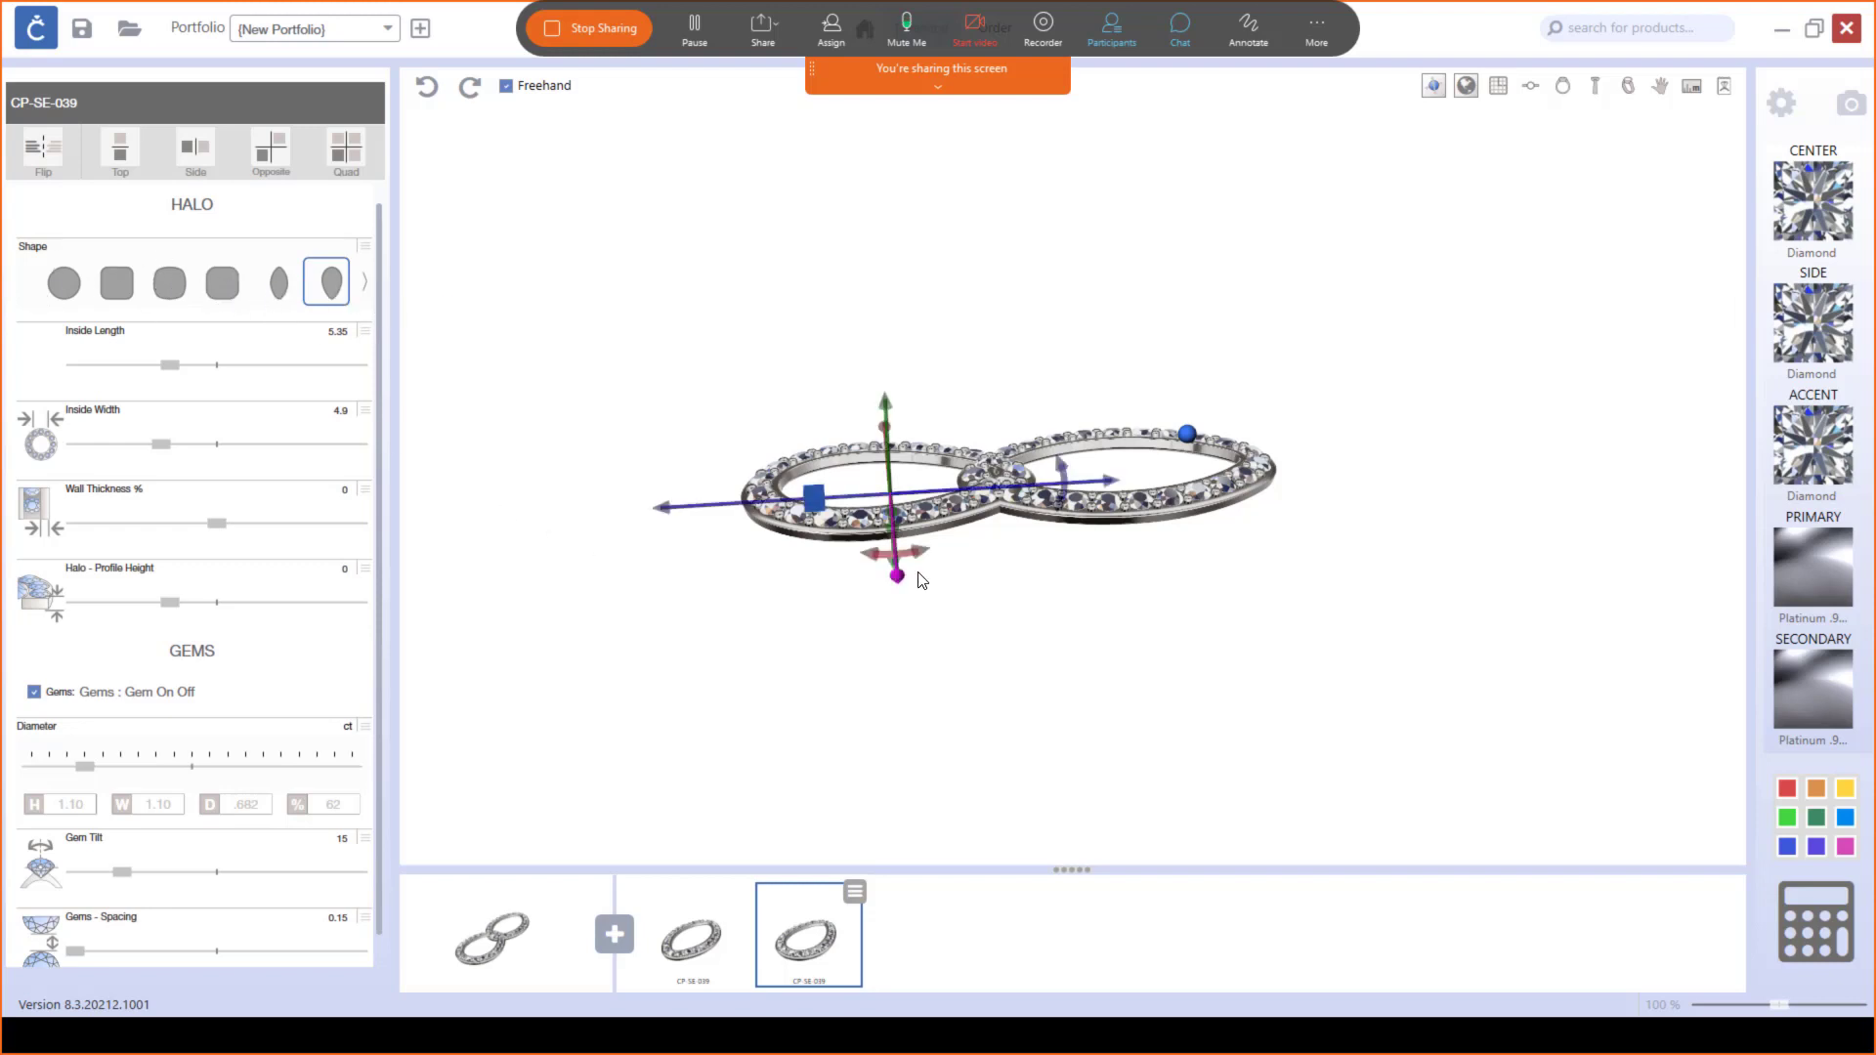
drag(918, 636, 925, 730)
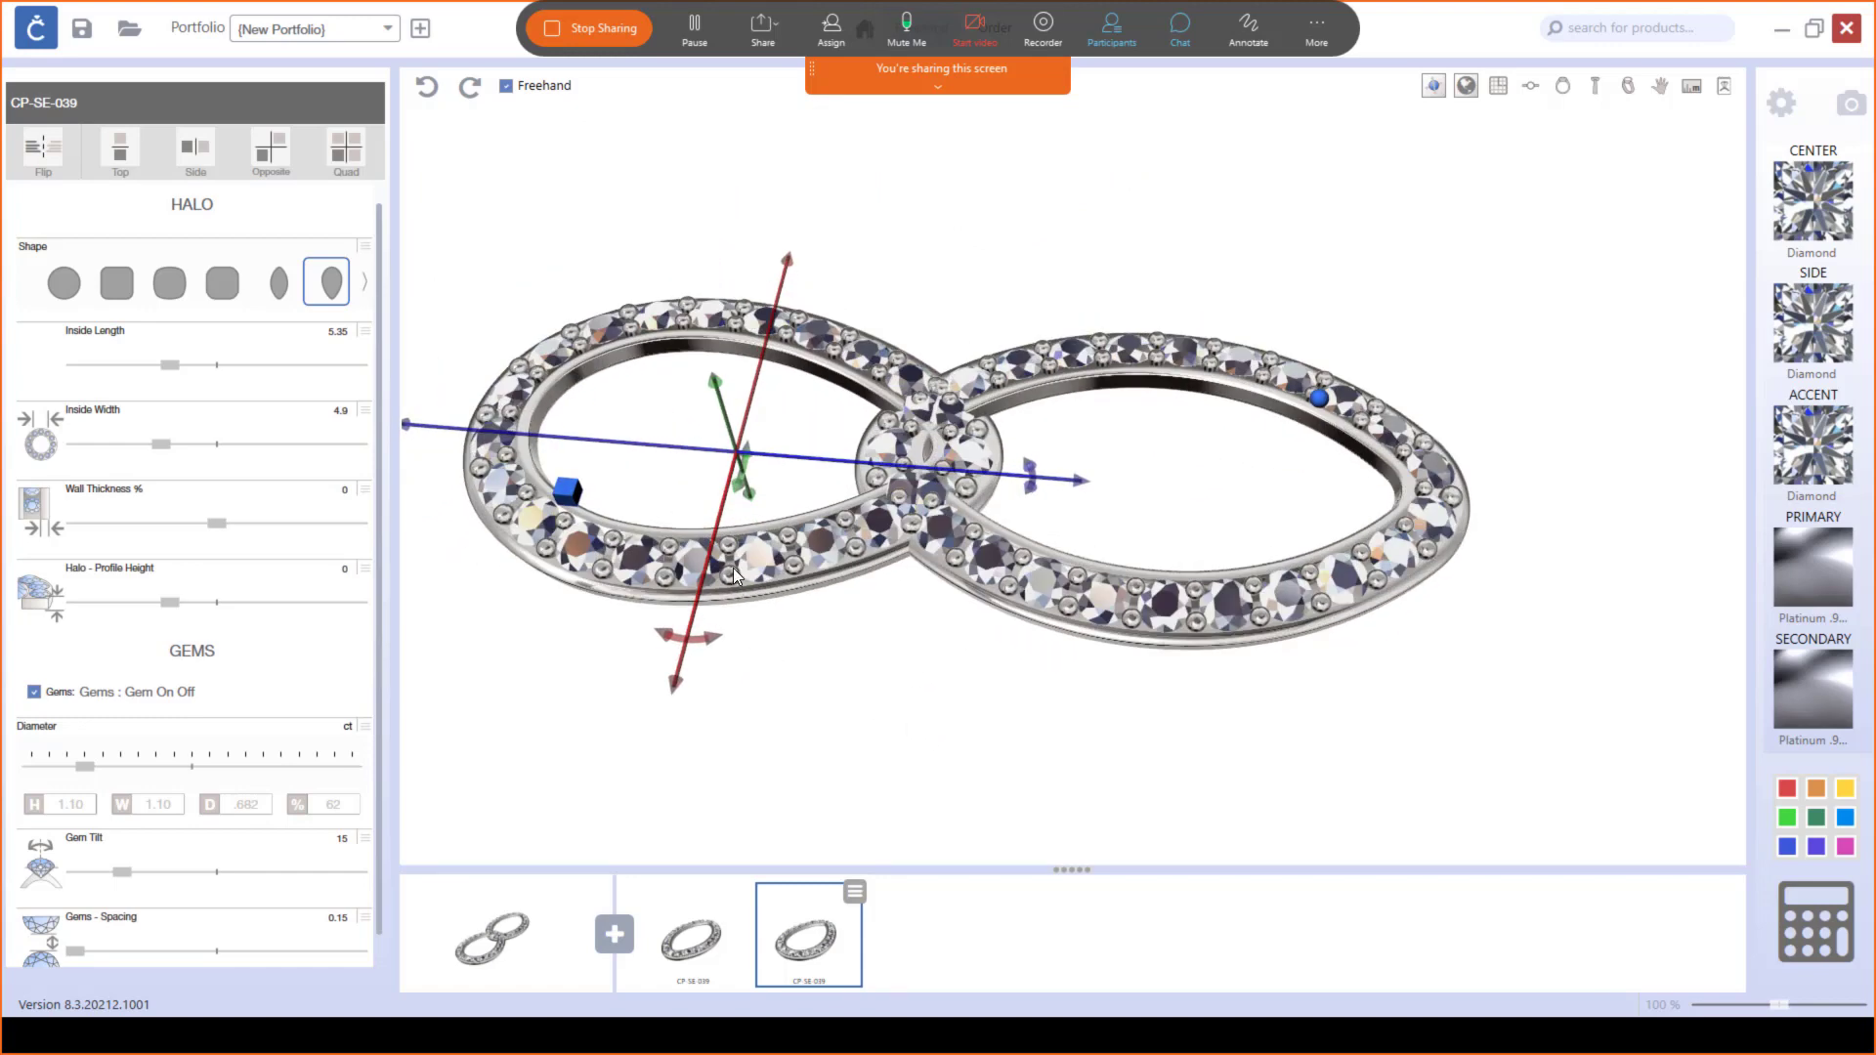
drag(746, 472, 760, 446)
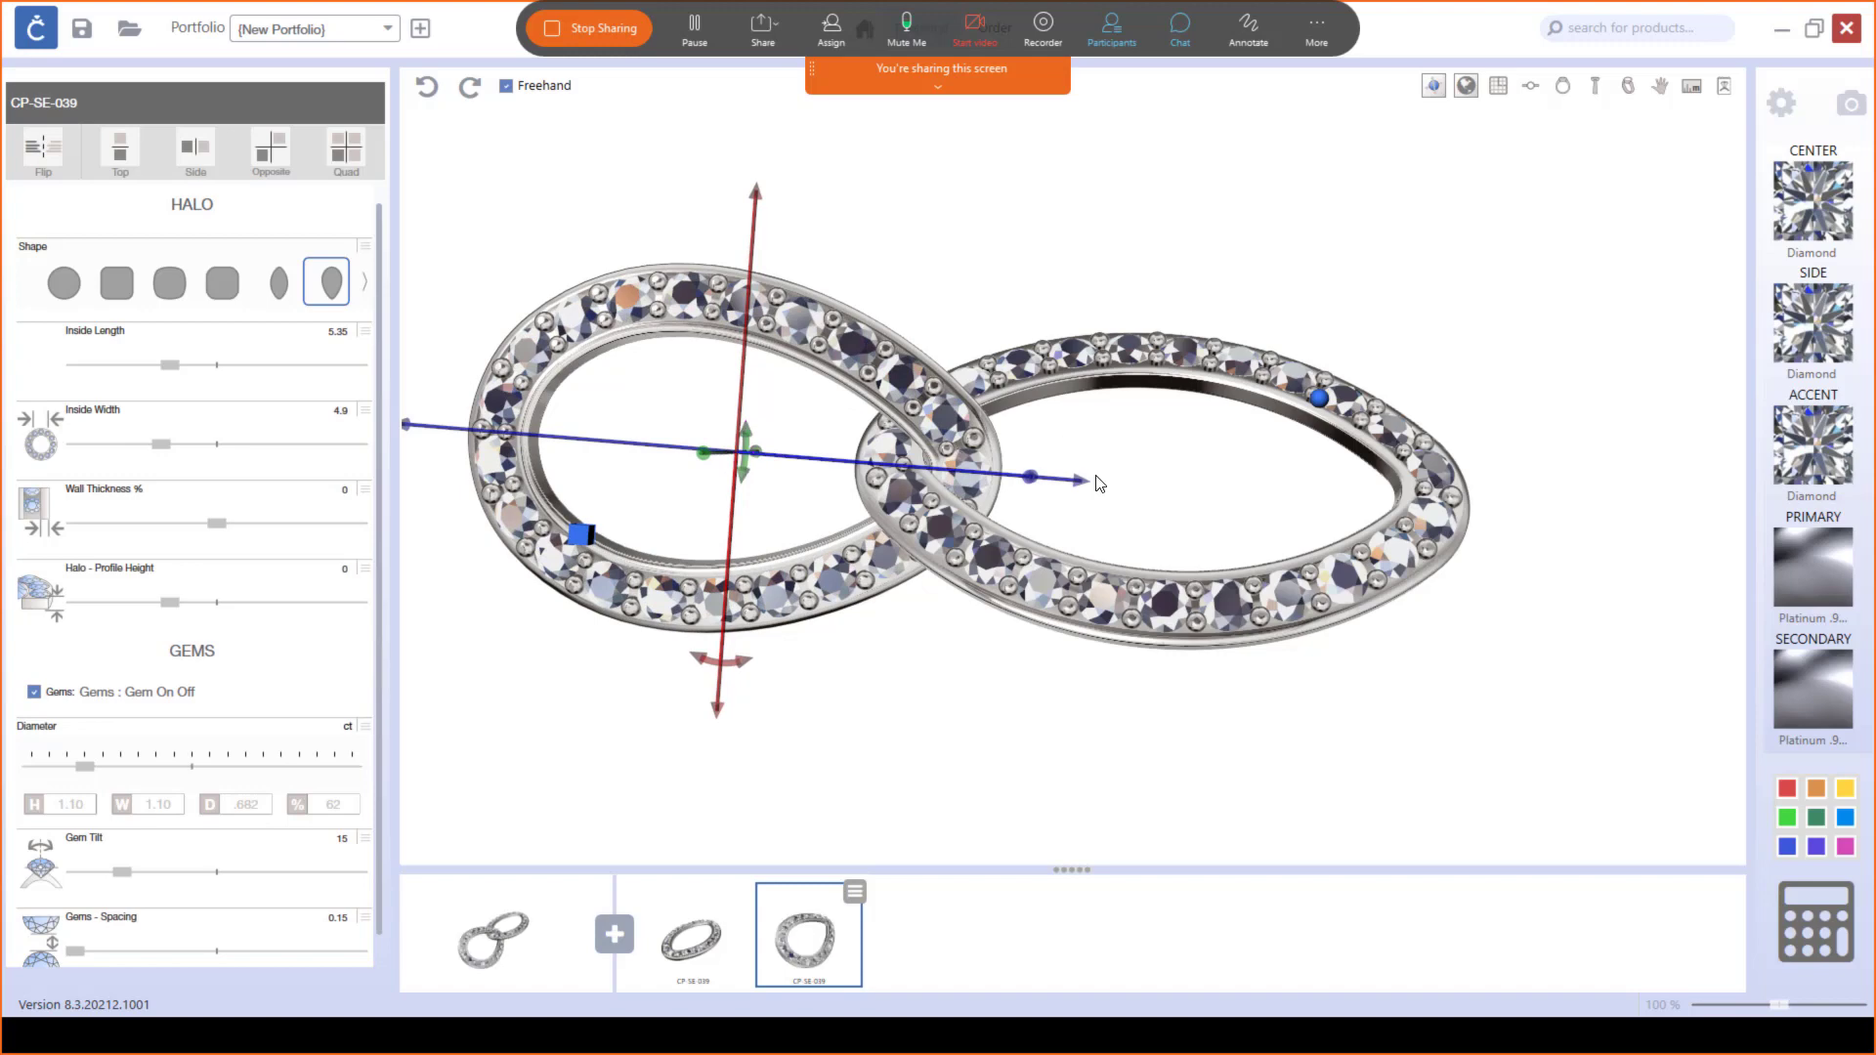
Step: Shift the pear-shaped halo slightly along its long axis toward the marquise halo and tilt it further about that axis
drag(1080, 481, 1094, 481)
right_drag(1073, 510, 1067, 381)
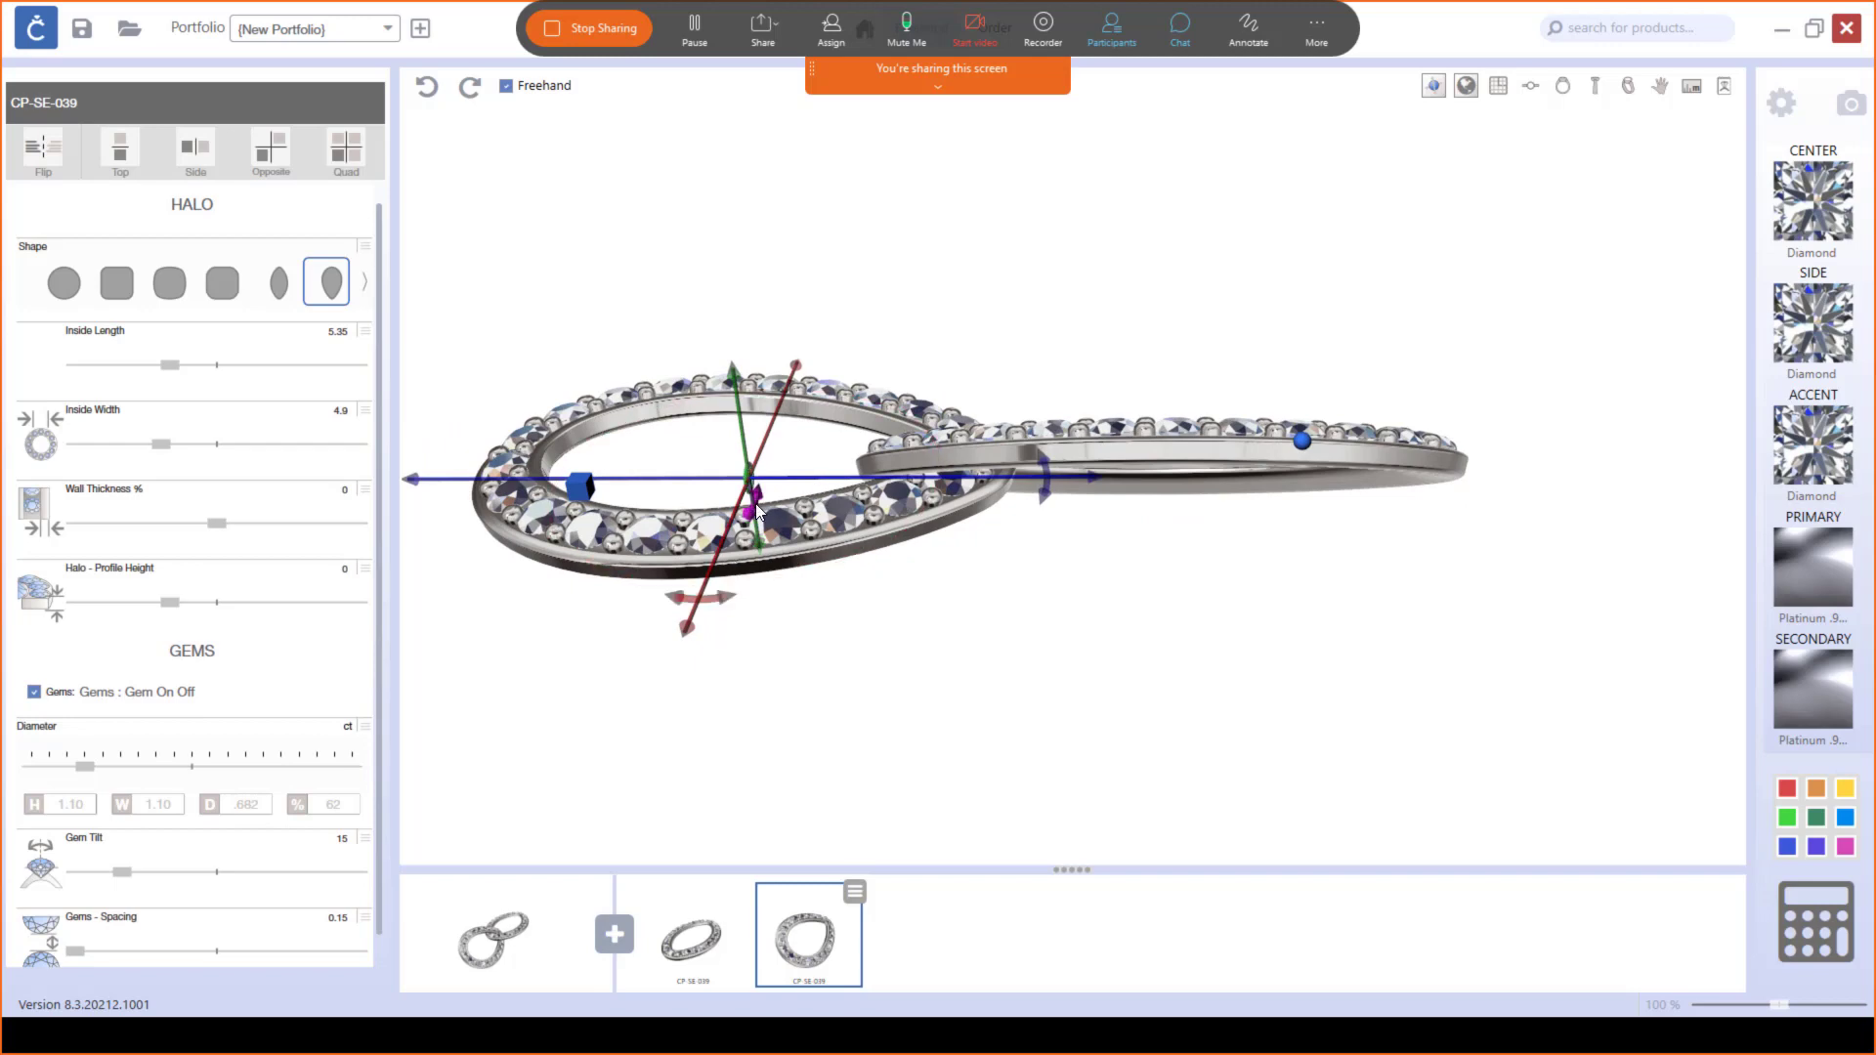
drag(759, 510, 767, 508)
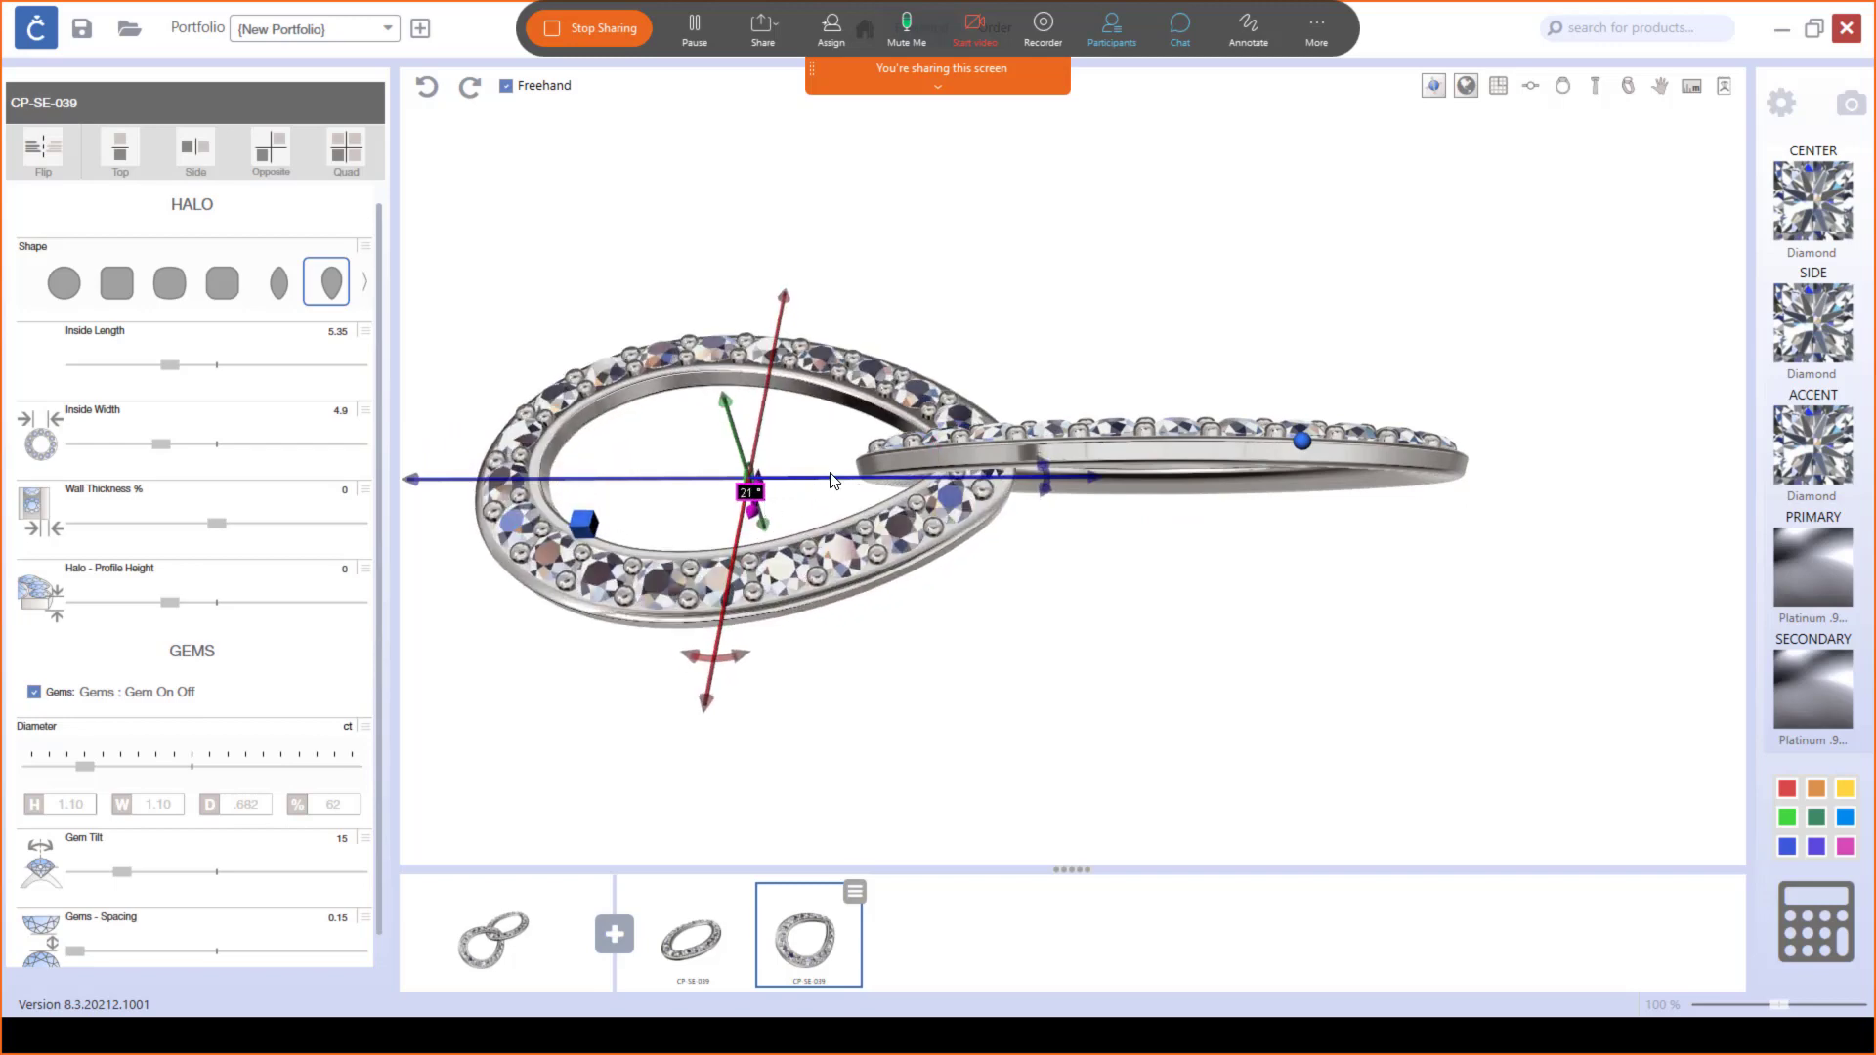
right_drag(830, 478, 1011, 634)
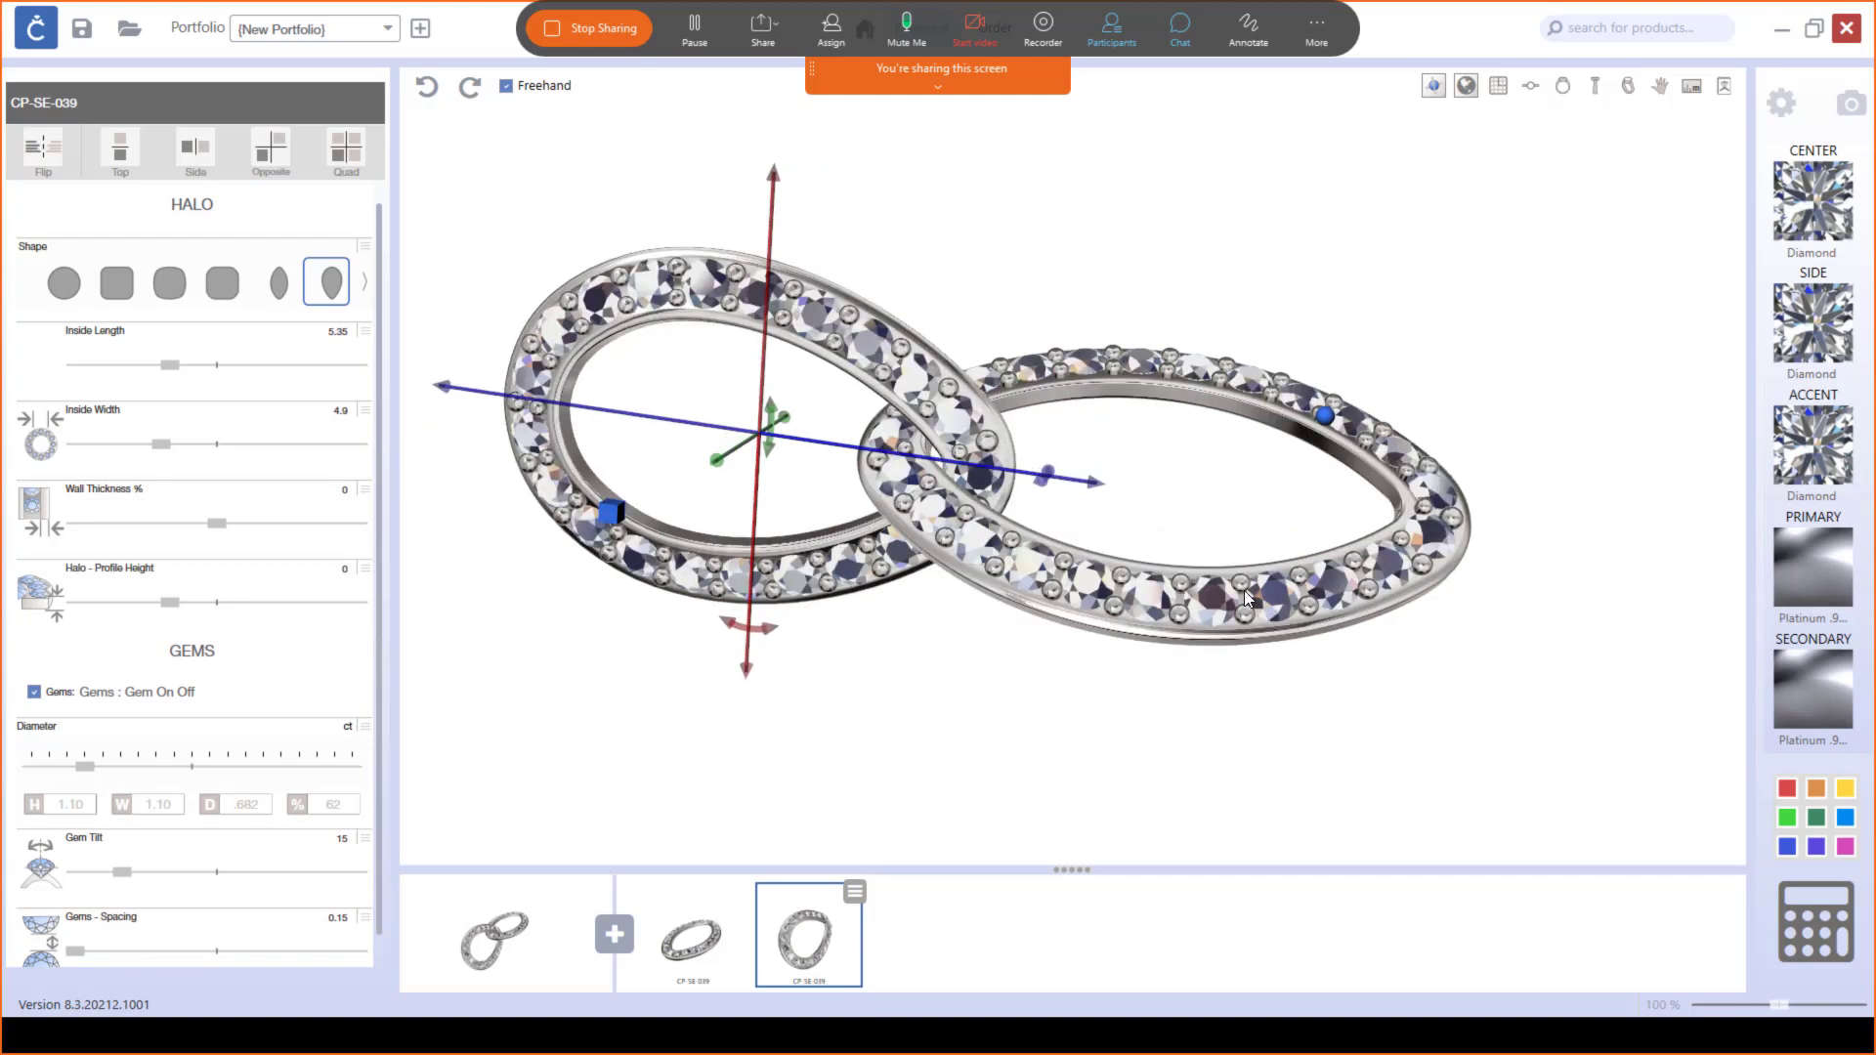
Step: Nudge the marquise halo slightly along its long axis toward the pear-shaped halo and check the link from above and below
click(1314, 590)
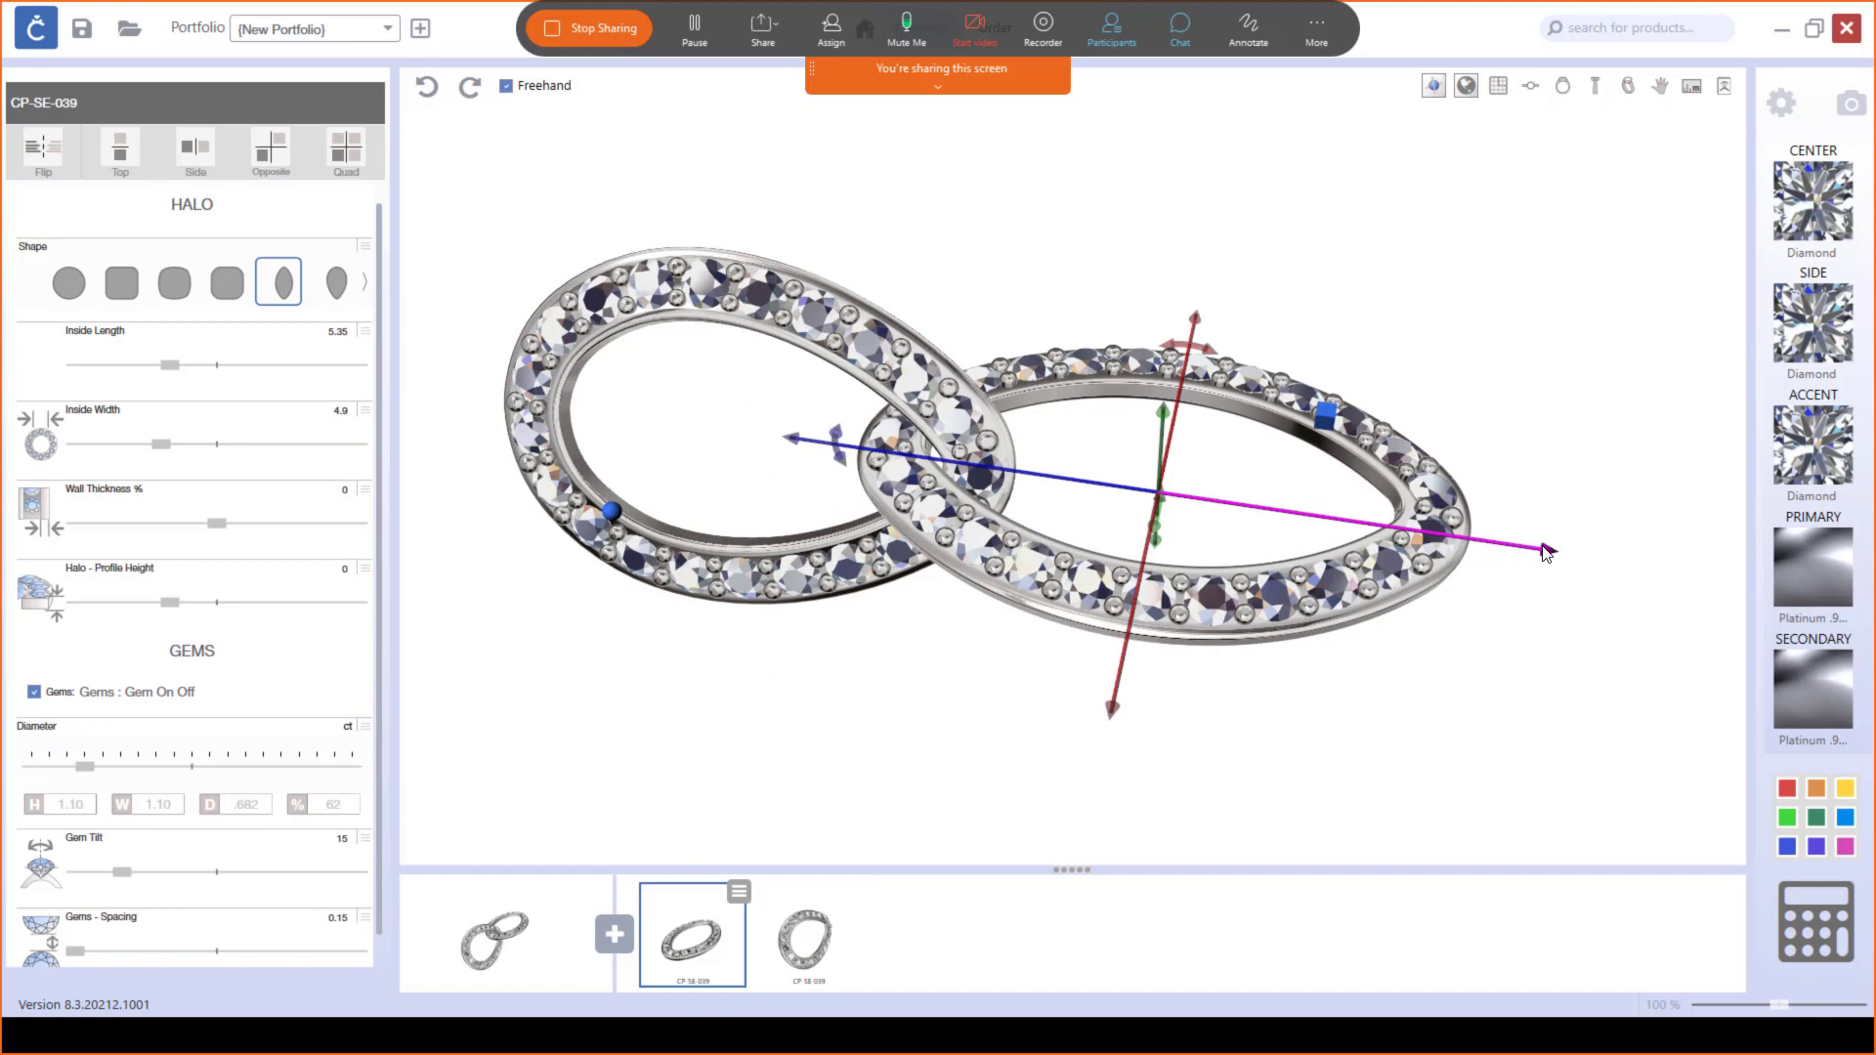
drag(1542, 546, 1530, 544)
right_drag(1408, 675, 1343, 577)
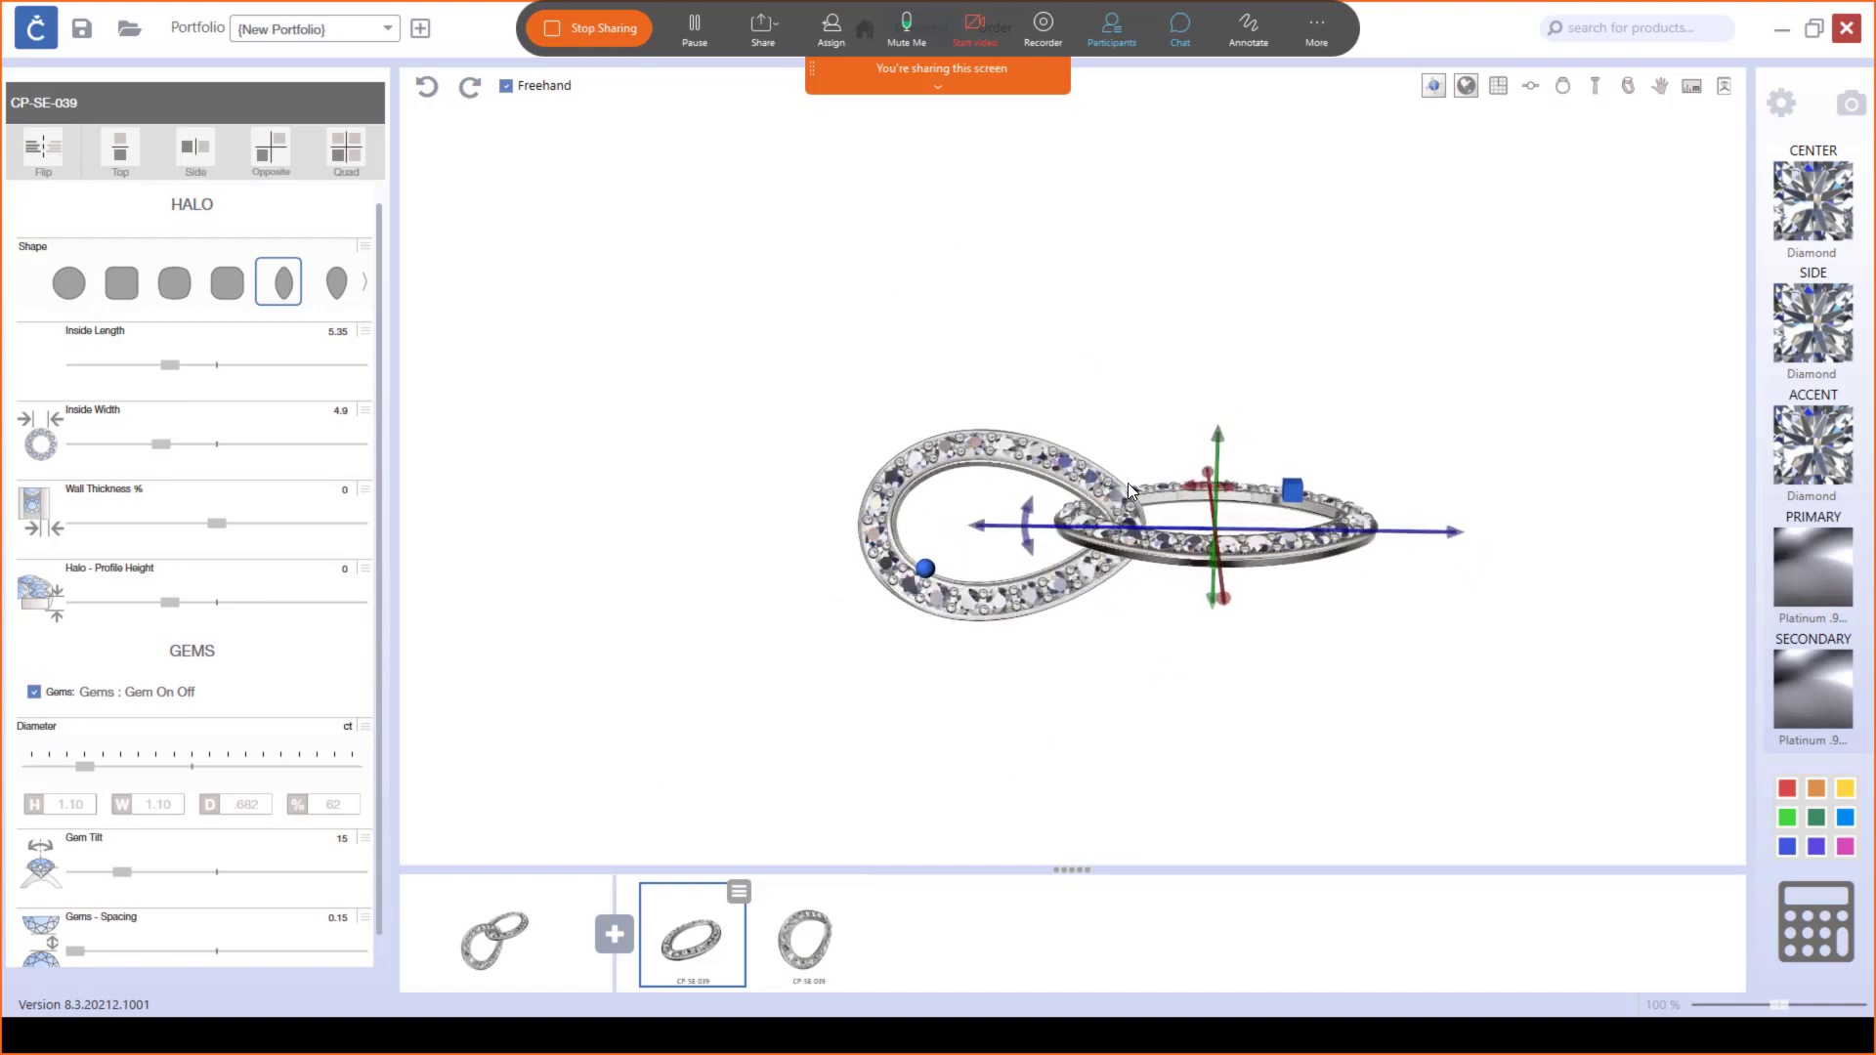
right_drag(1133, 652, 1243, 335)
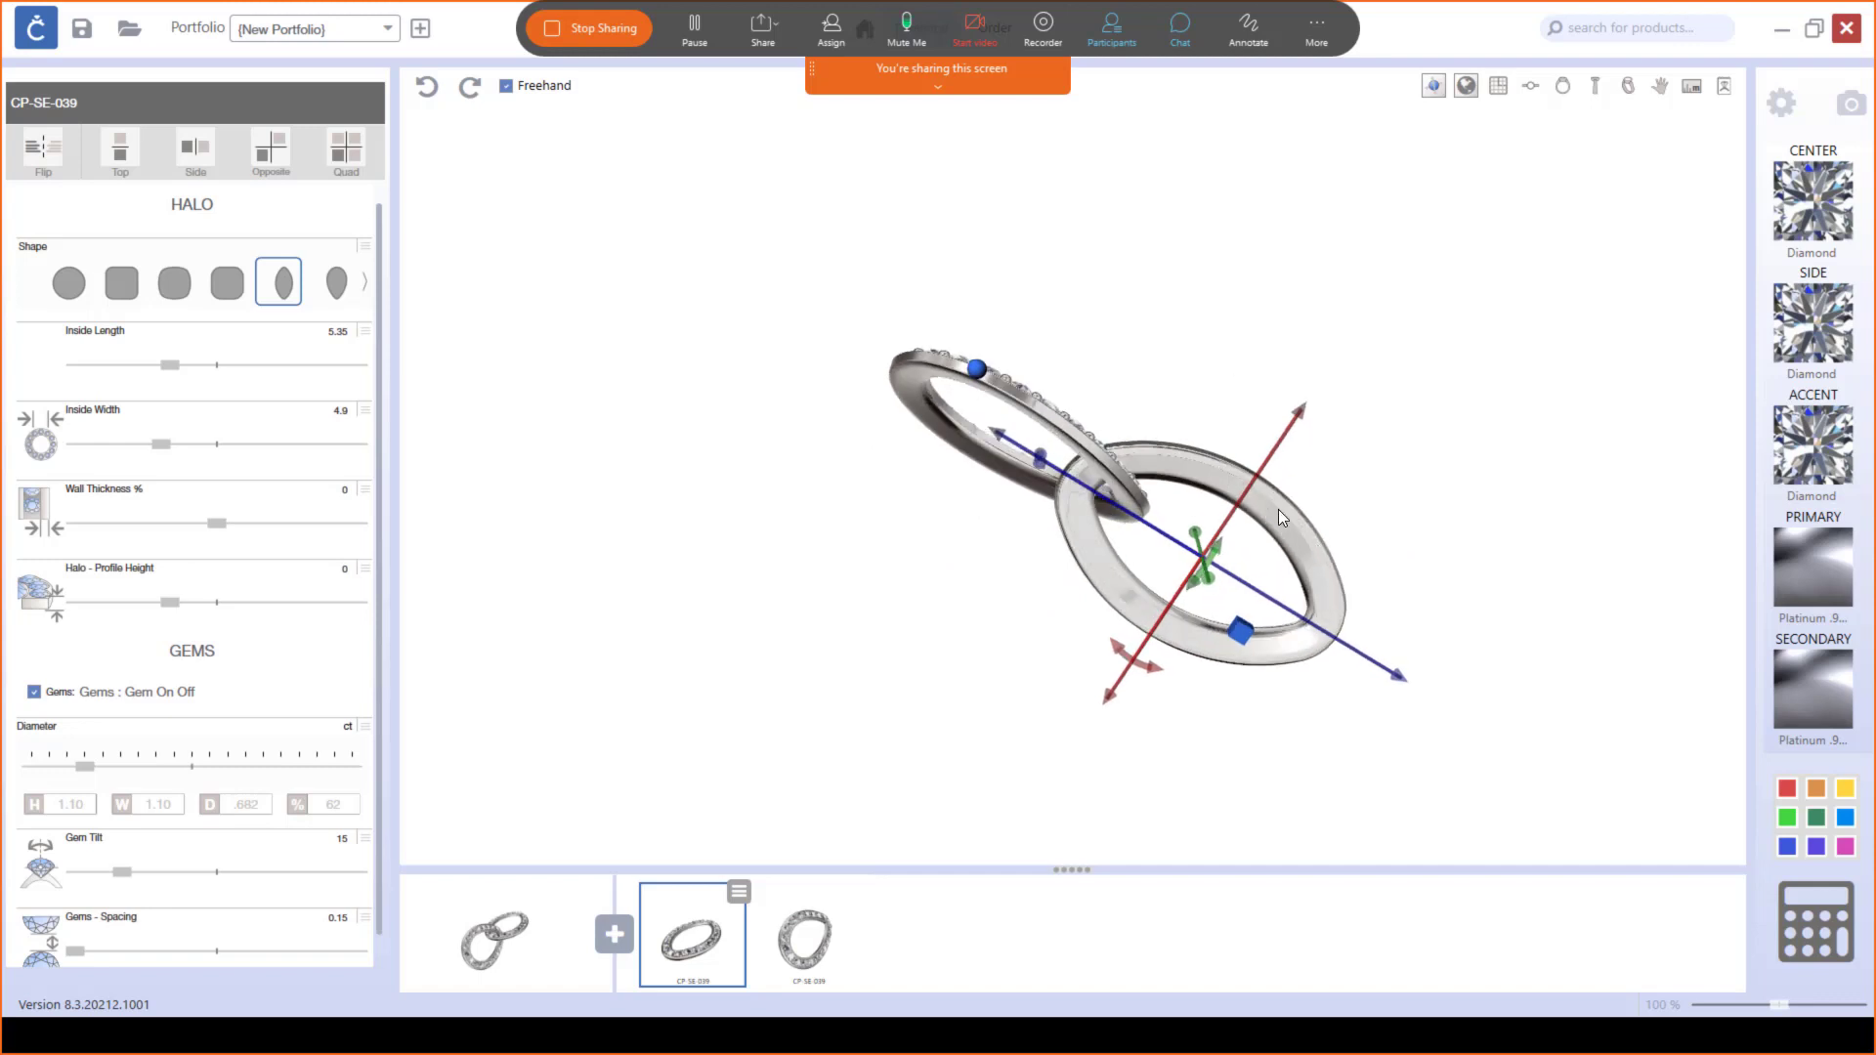
right_drag(1293, 504, 1139, 837)
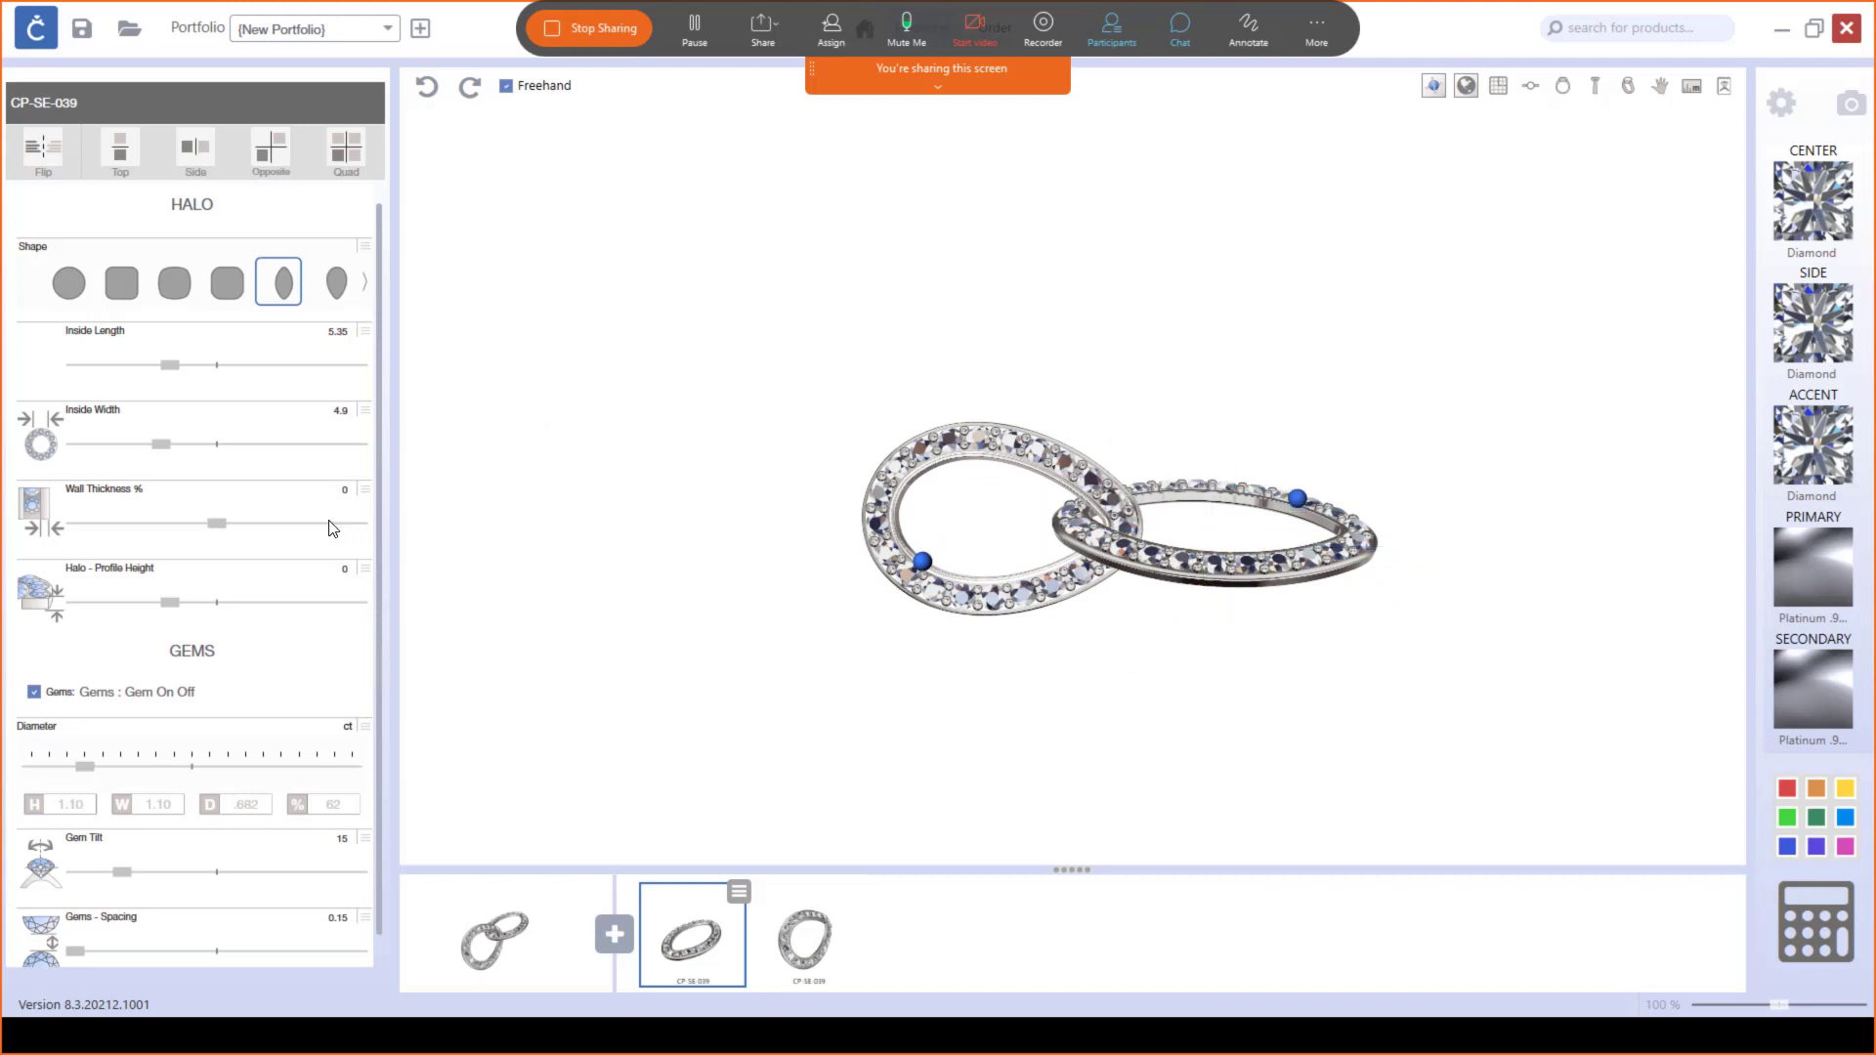
Step: Set the marquise halo's gem tilt to 0
scroll(332, 527, down, 1)
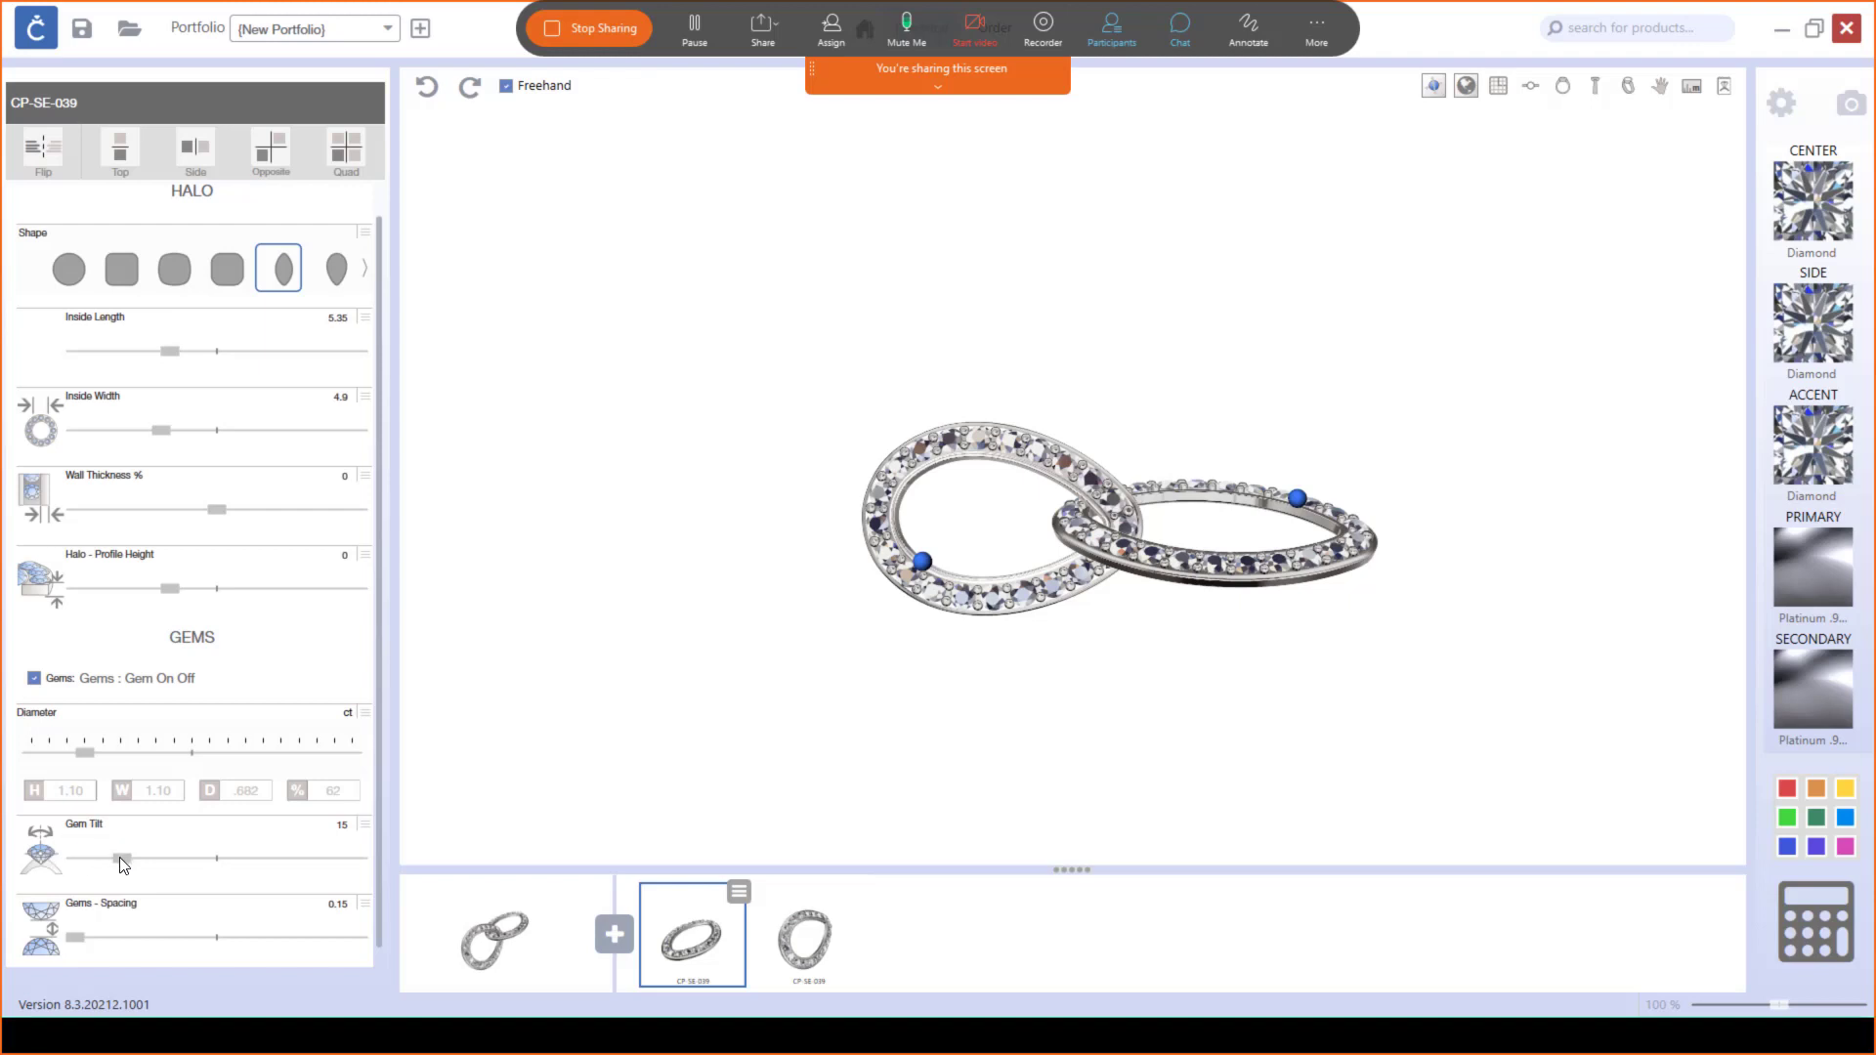
drag(119, 855, 71, 869)
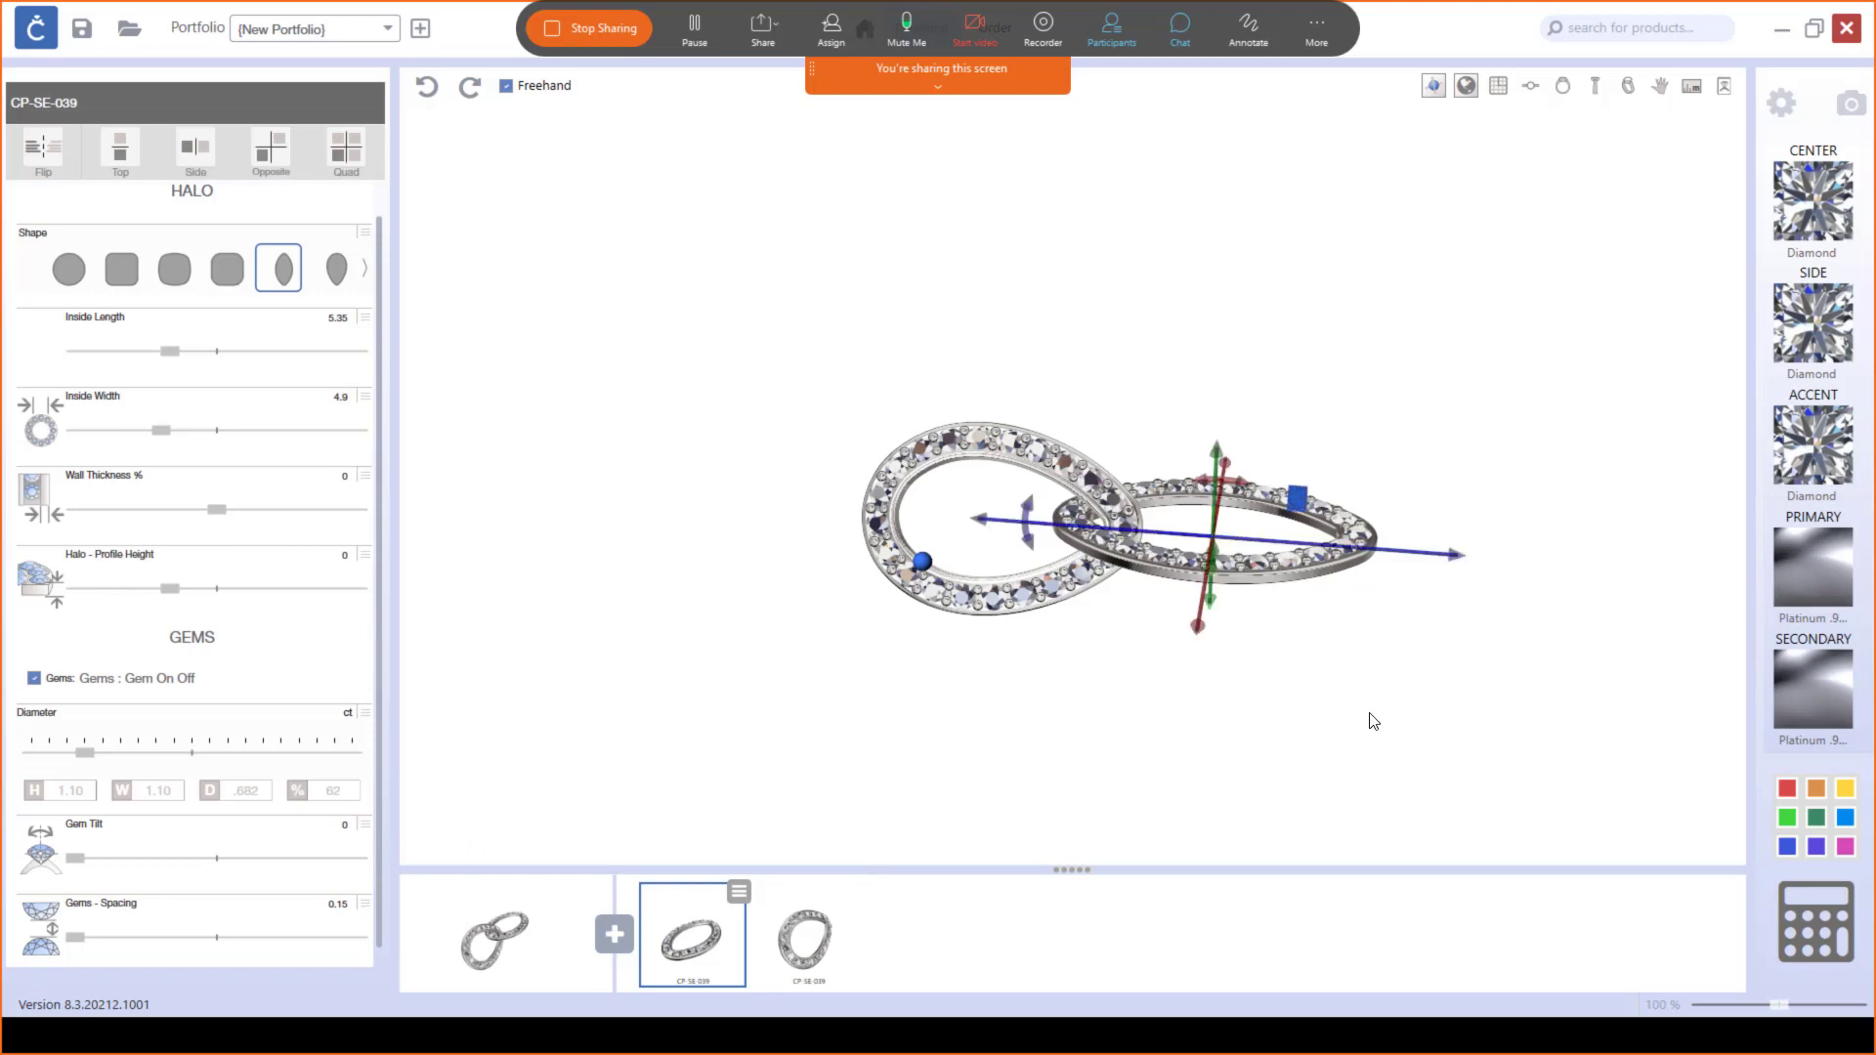
right_drag(1373, 721, 1160, 586)
scroll(1231, 383, up, 5)
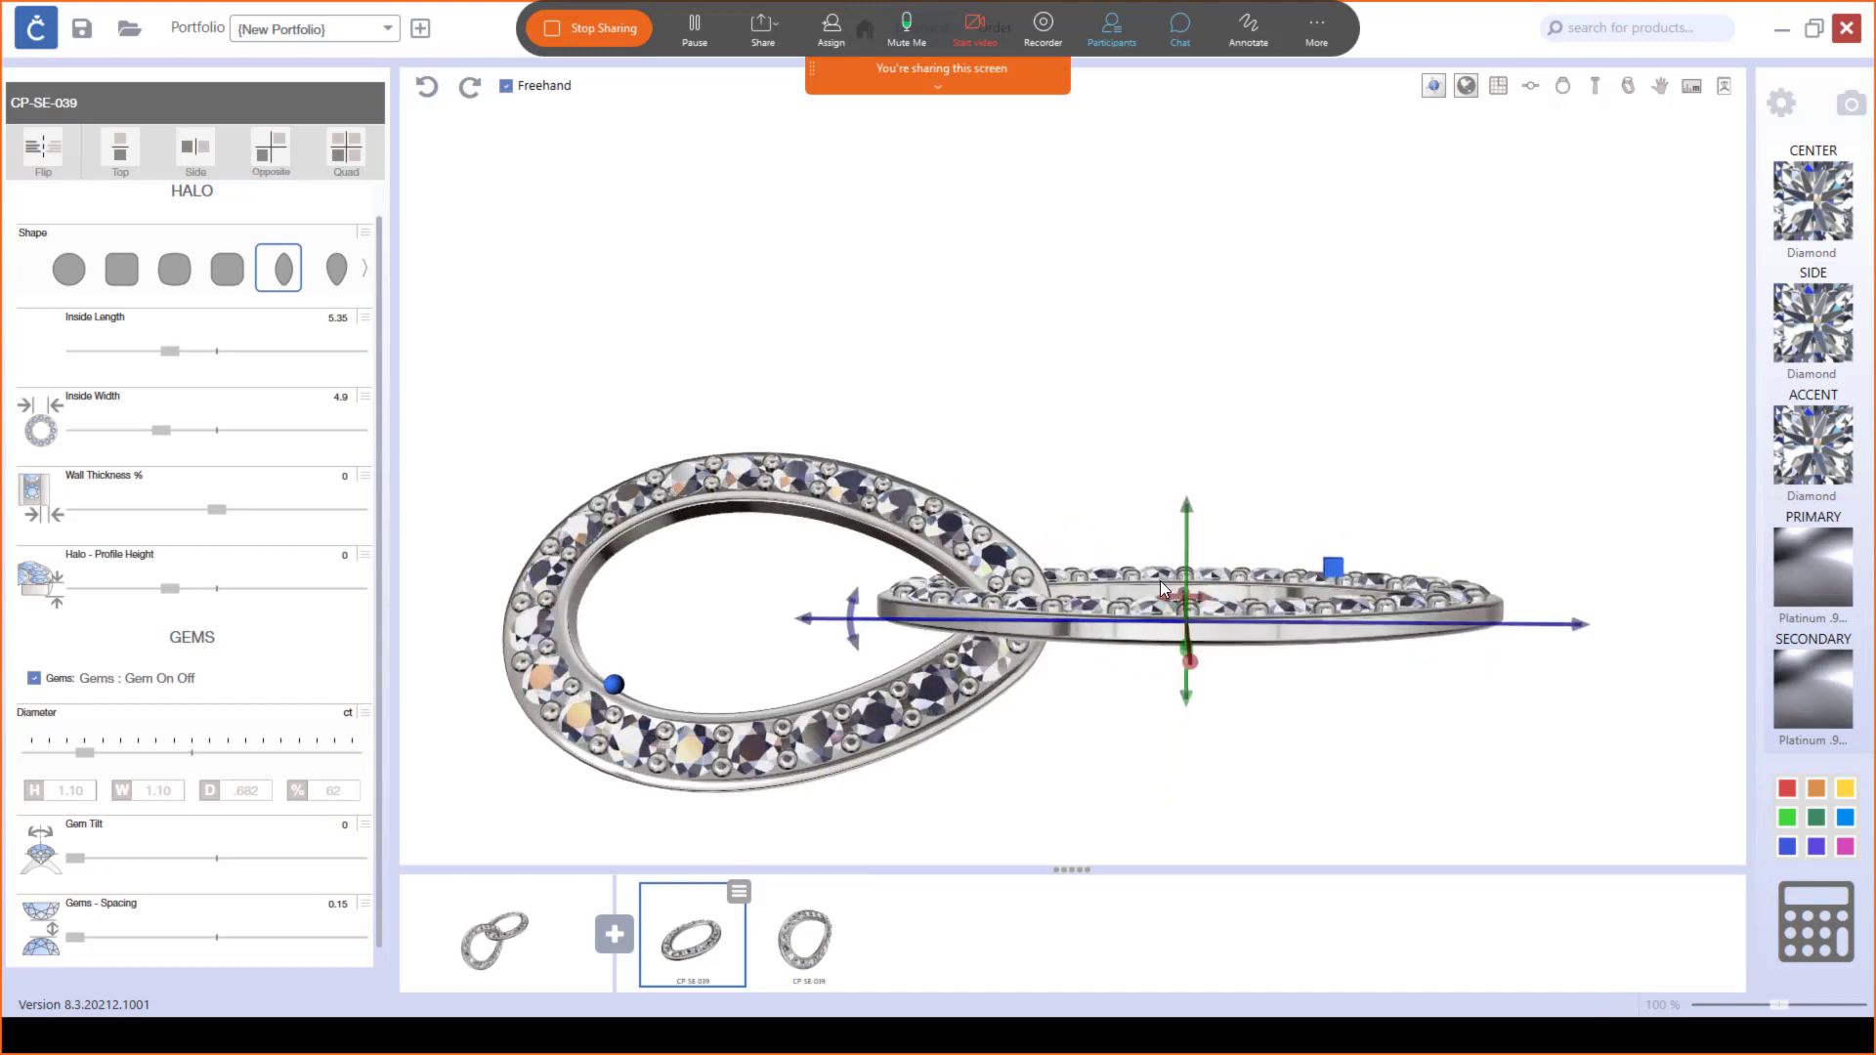
Step: Set the pear-shaped halo's gem tilt to 0
click(815, 936)
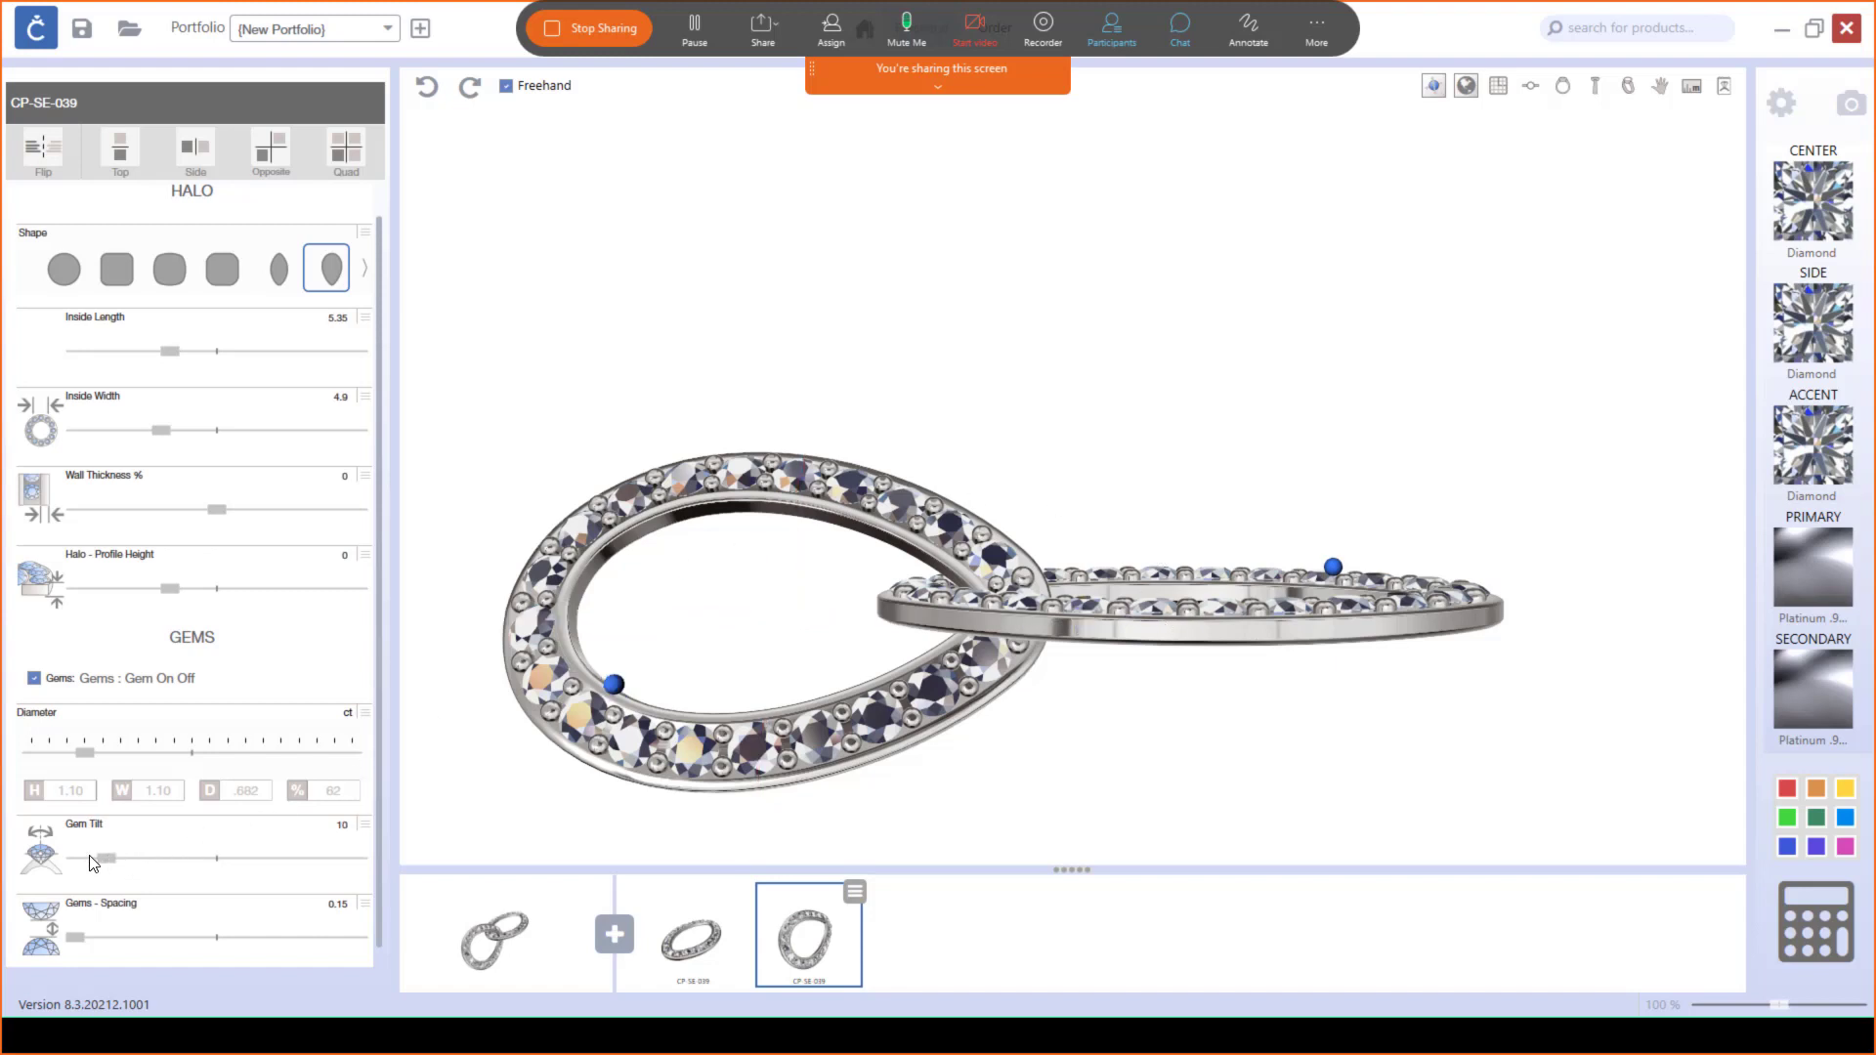
drag(122, 857, 58, 858)
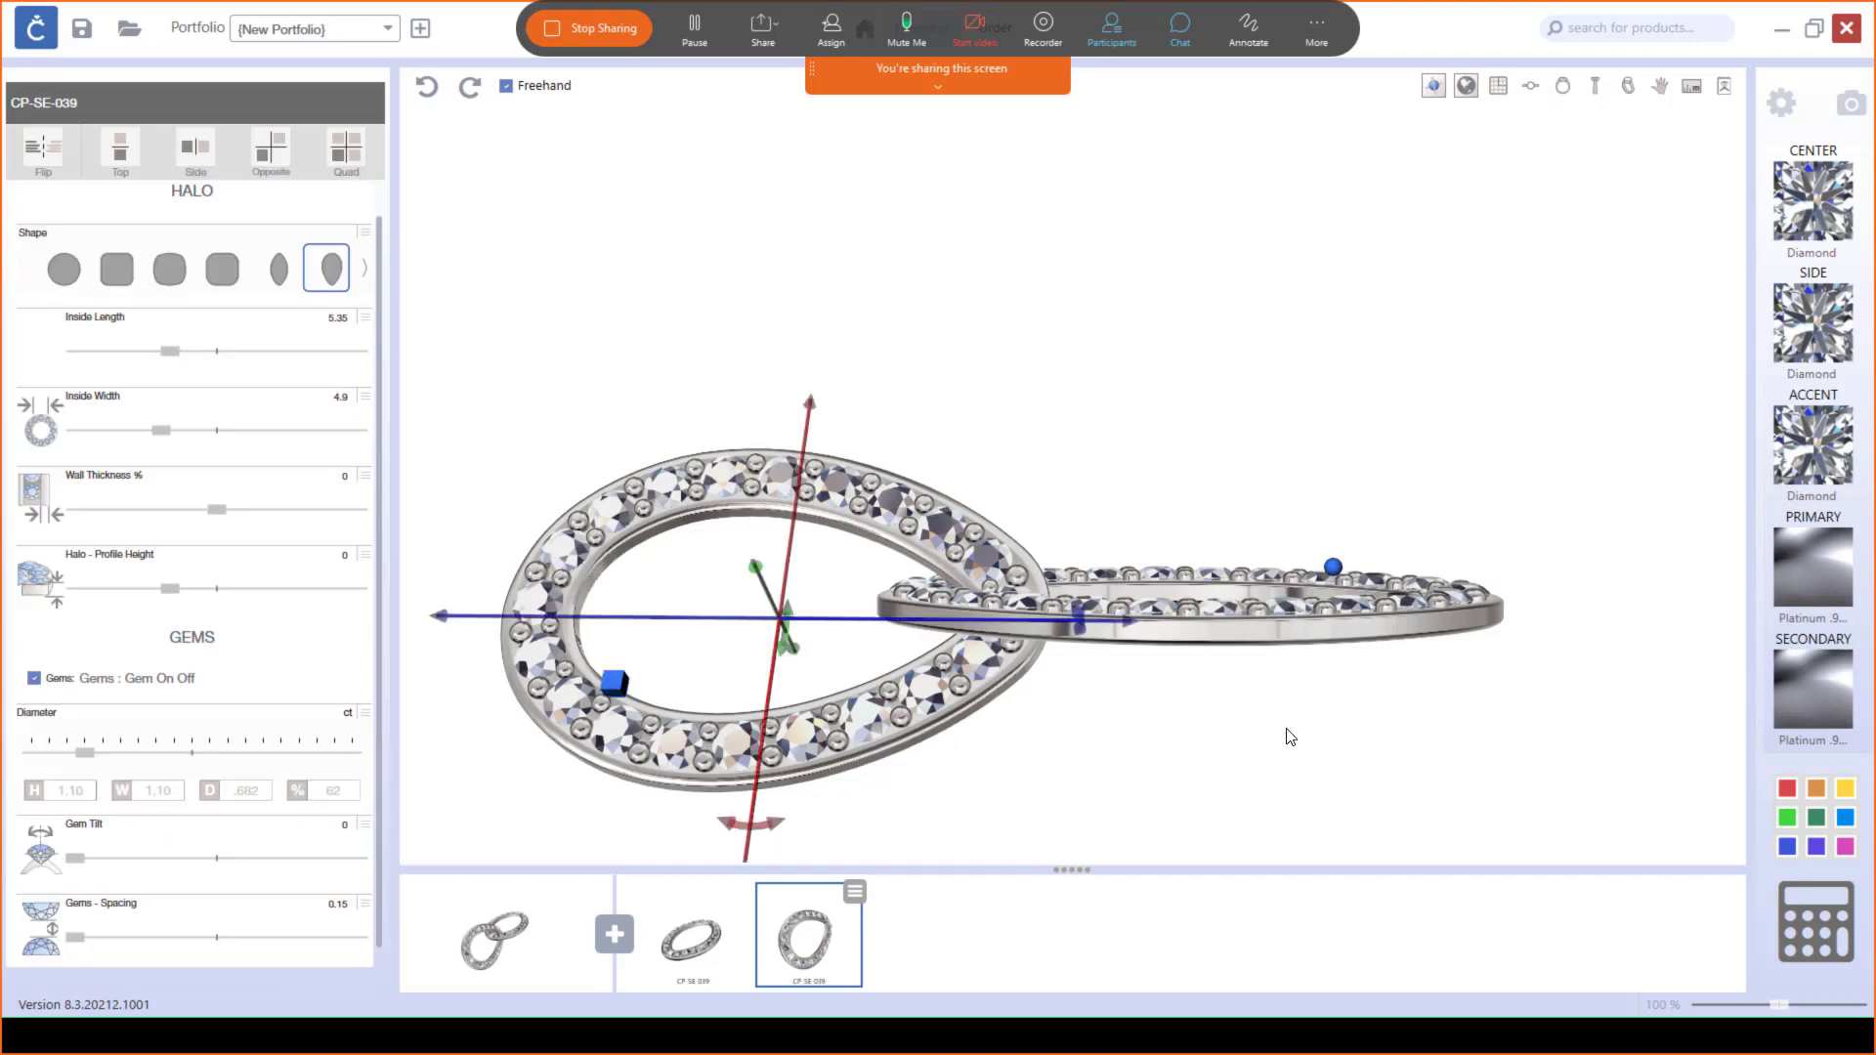
drag(1202, 706, 1222, 810)
scroll(1185, 732, down, 3)
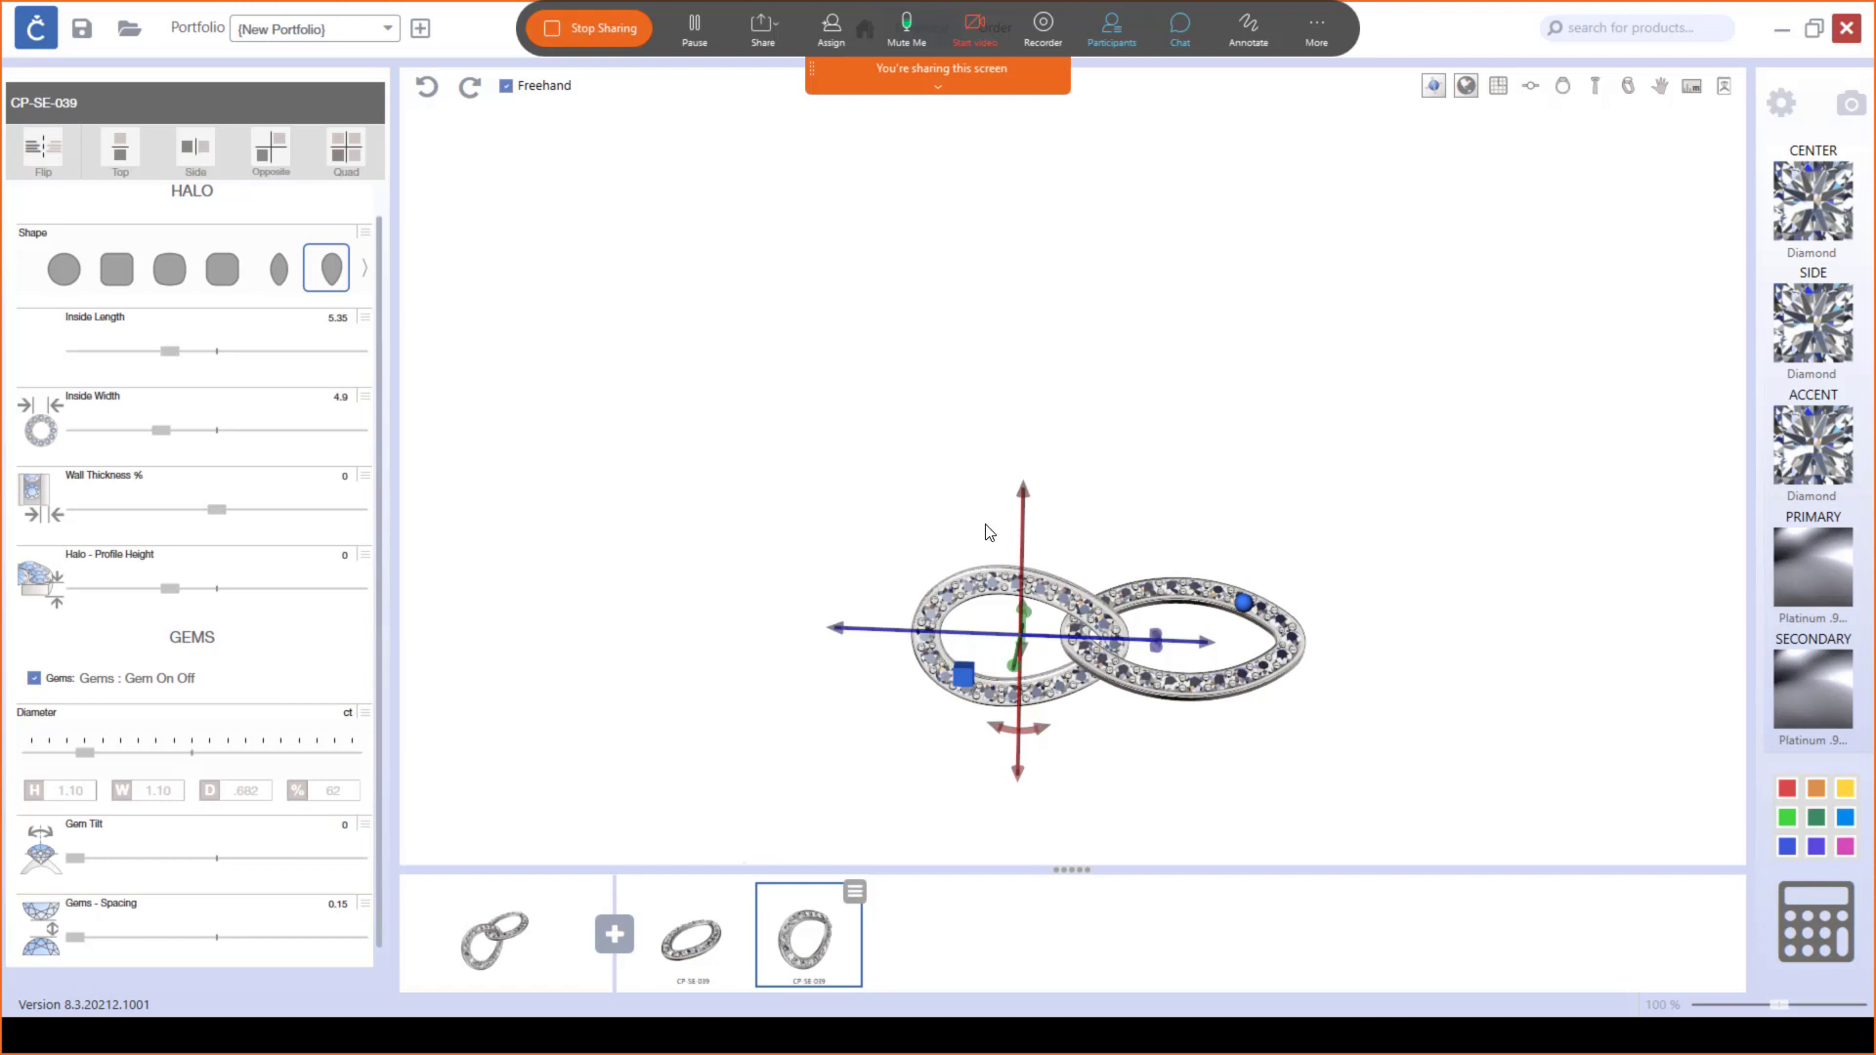
mouse_move(1240, 652)
mouse_down()
mouse_move(1076, 511)
mouse_move(984, 465)
mouse_move(918, 405)
mouse_move(927, 371)
mouse_move(1218, 628)
mouse_move(1276, 649)
mouse_up()
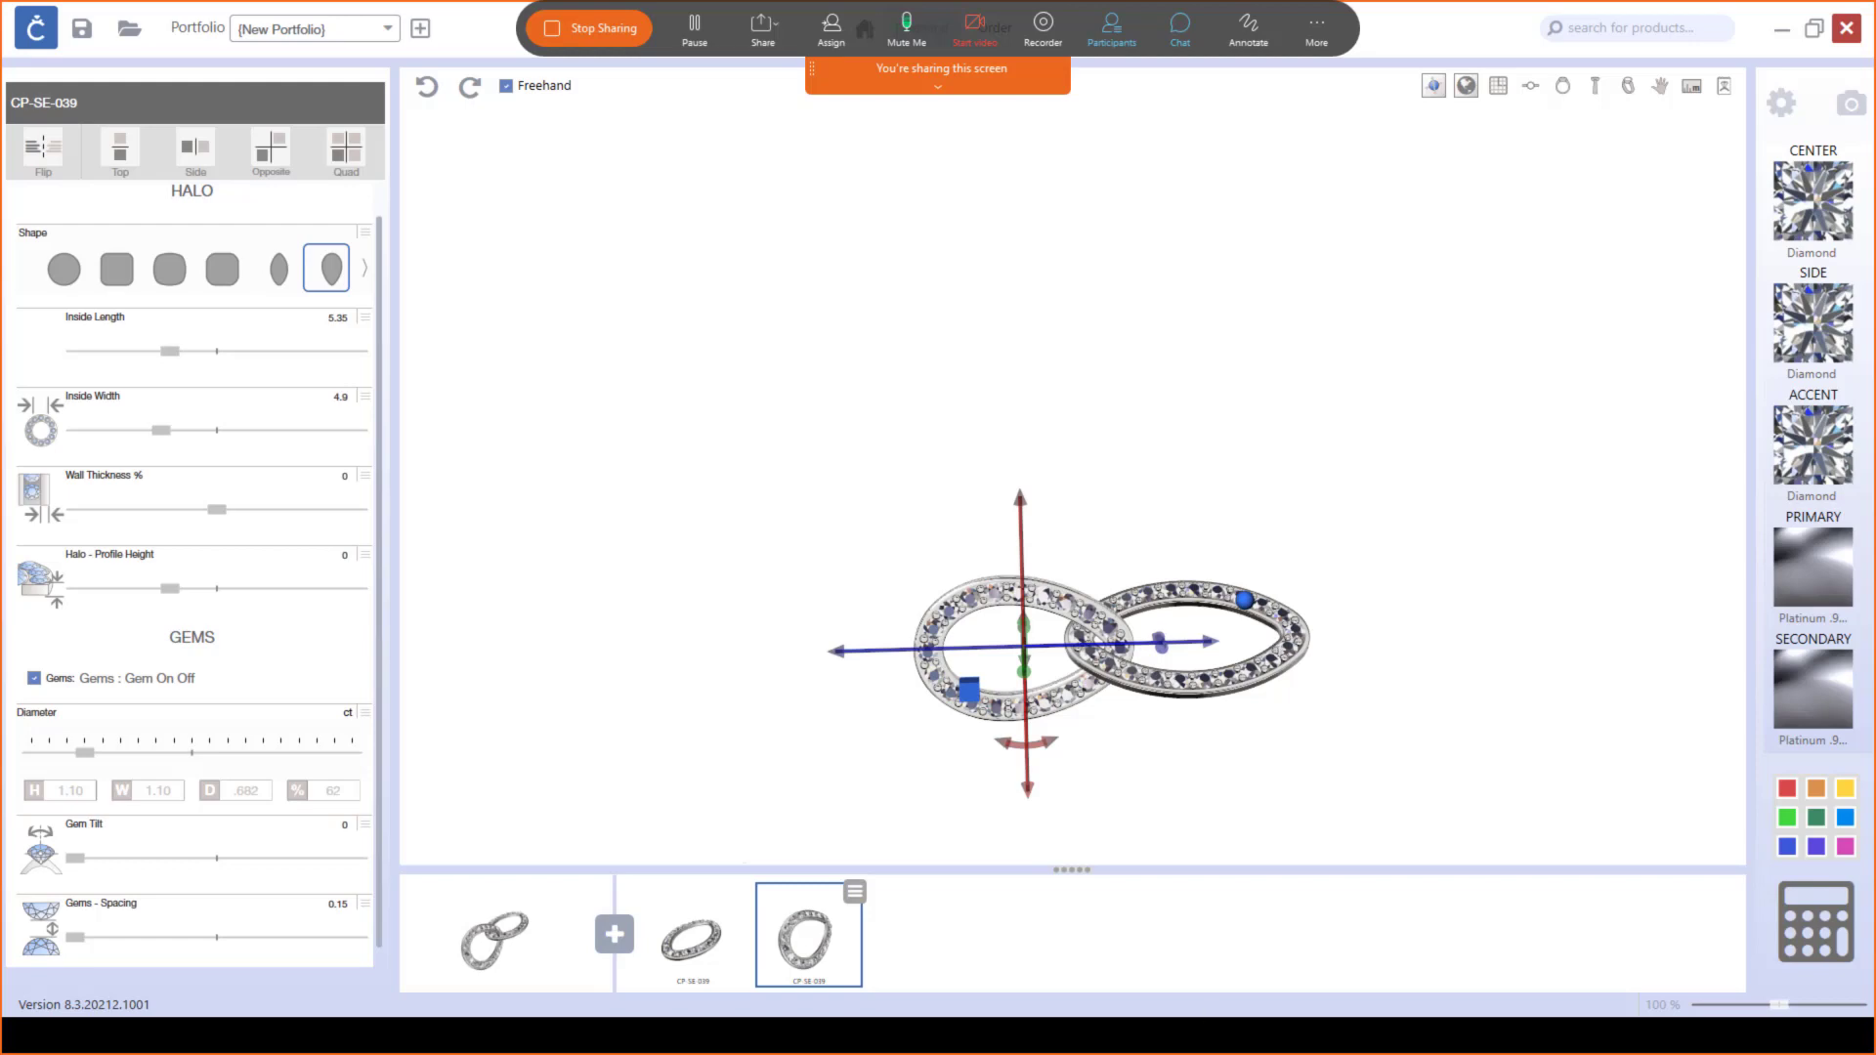
Step: Check the reference necklace photo in the slide show, return to the jewelry model and add jump ring CP-WI-013 from the part library
click(1140, 1028)
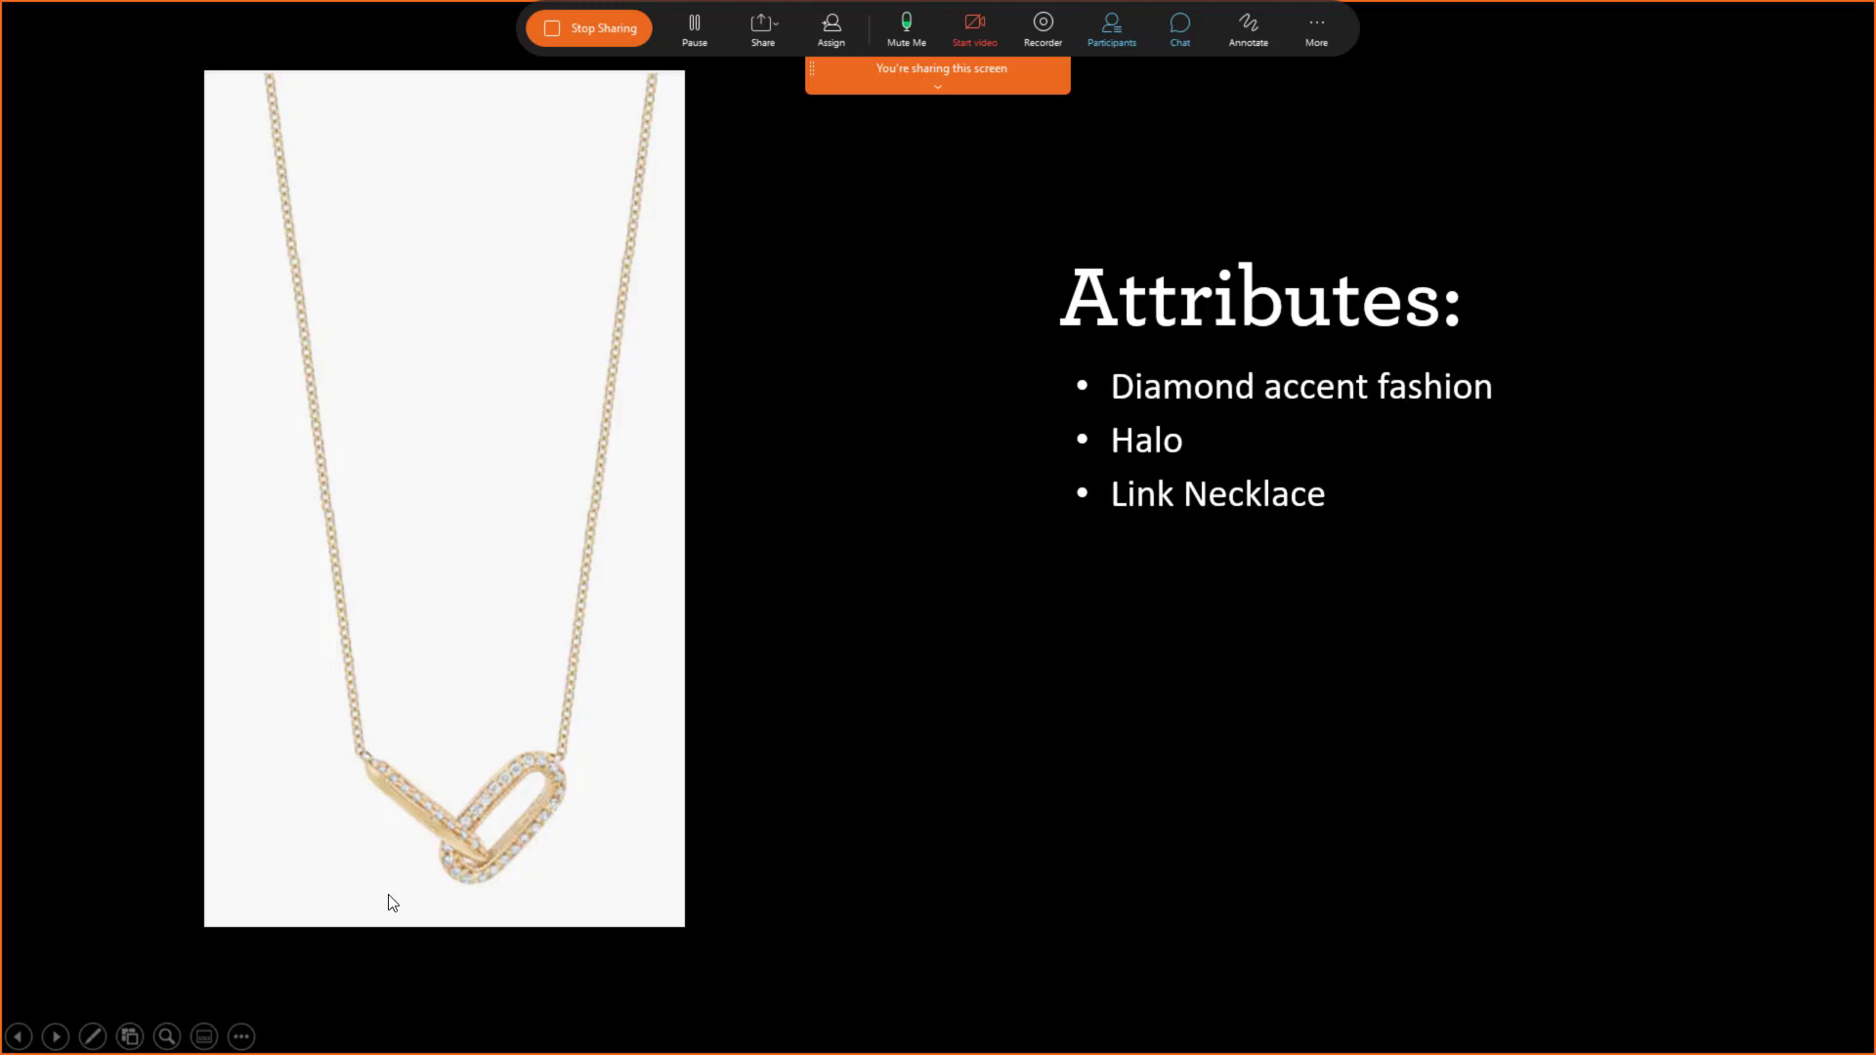
key(alt+Tab)
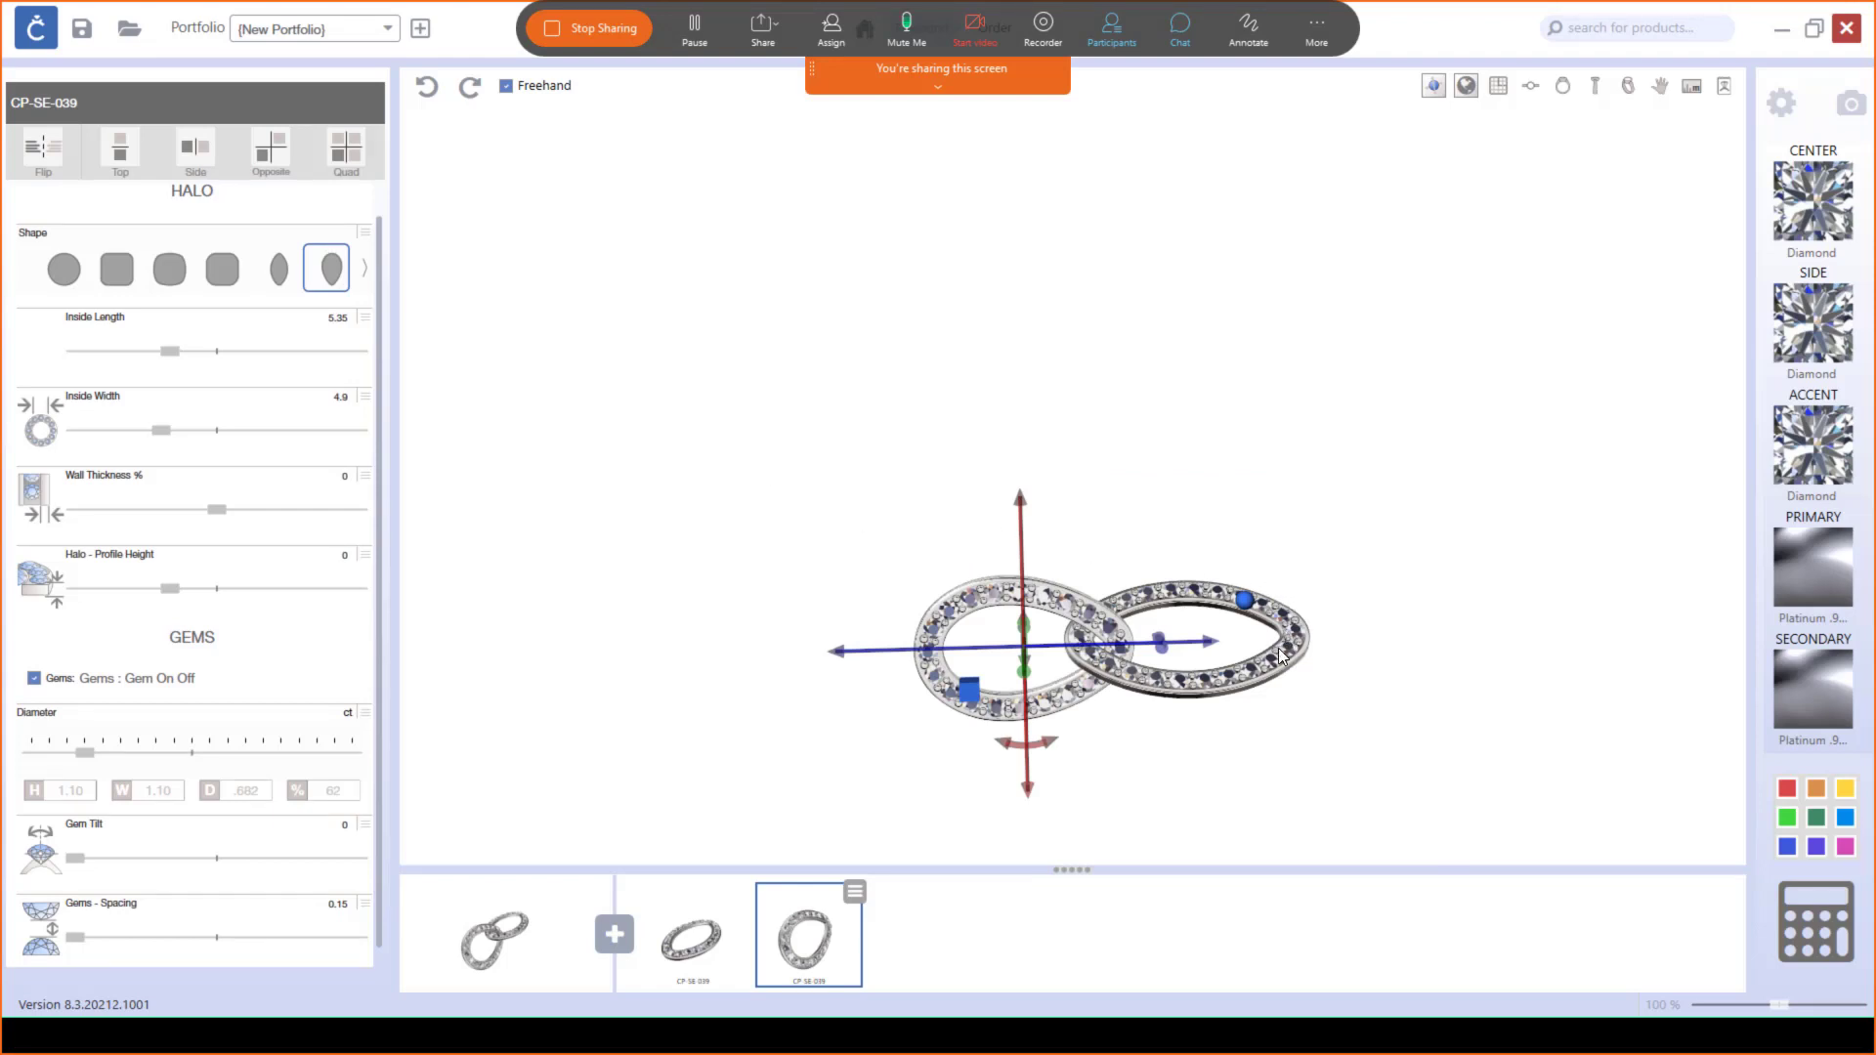
mouse_move(1316, 630)
mouse_down()
mouse_move(1268, 599)
mouse_move(1240, 489)
mouse_move(1290, 656)
mouse_up()
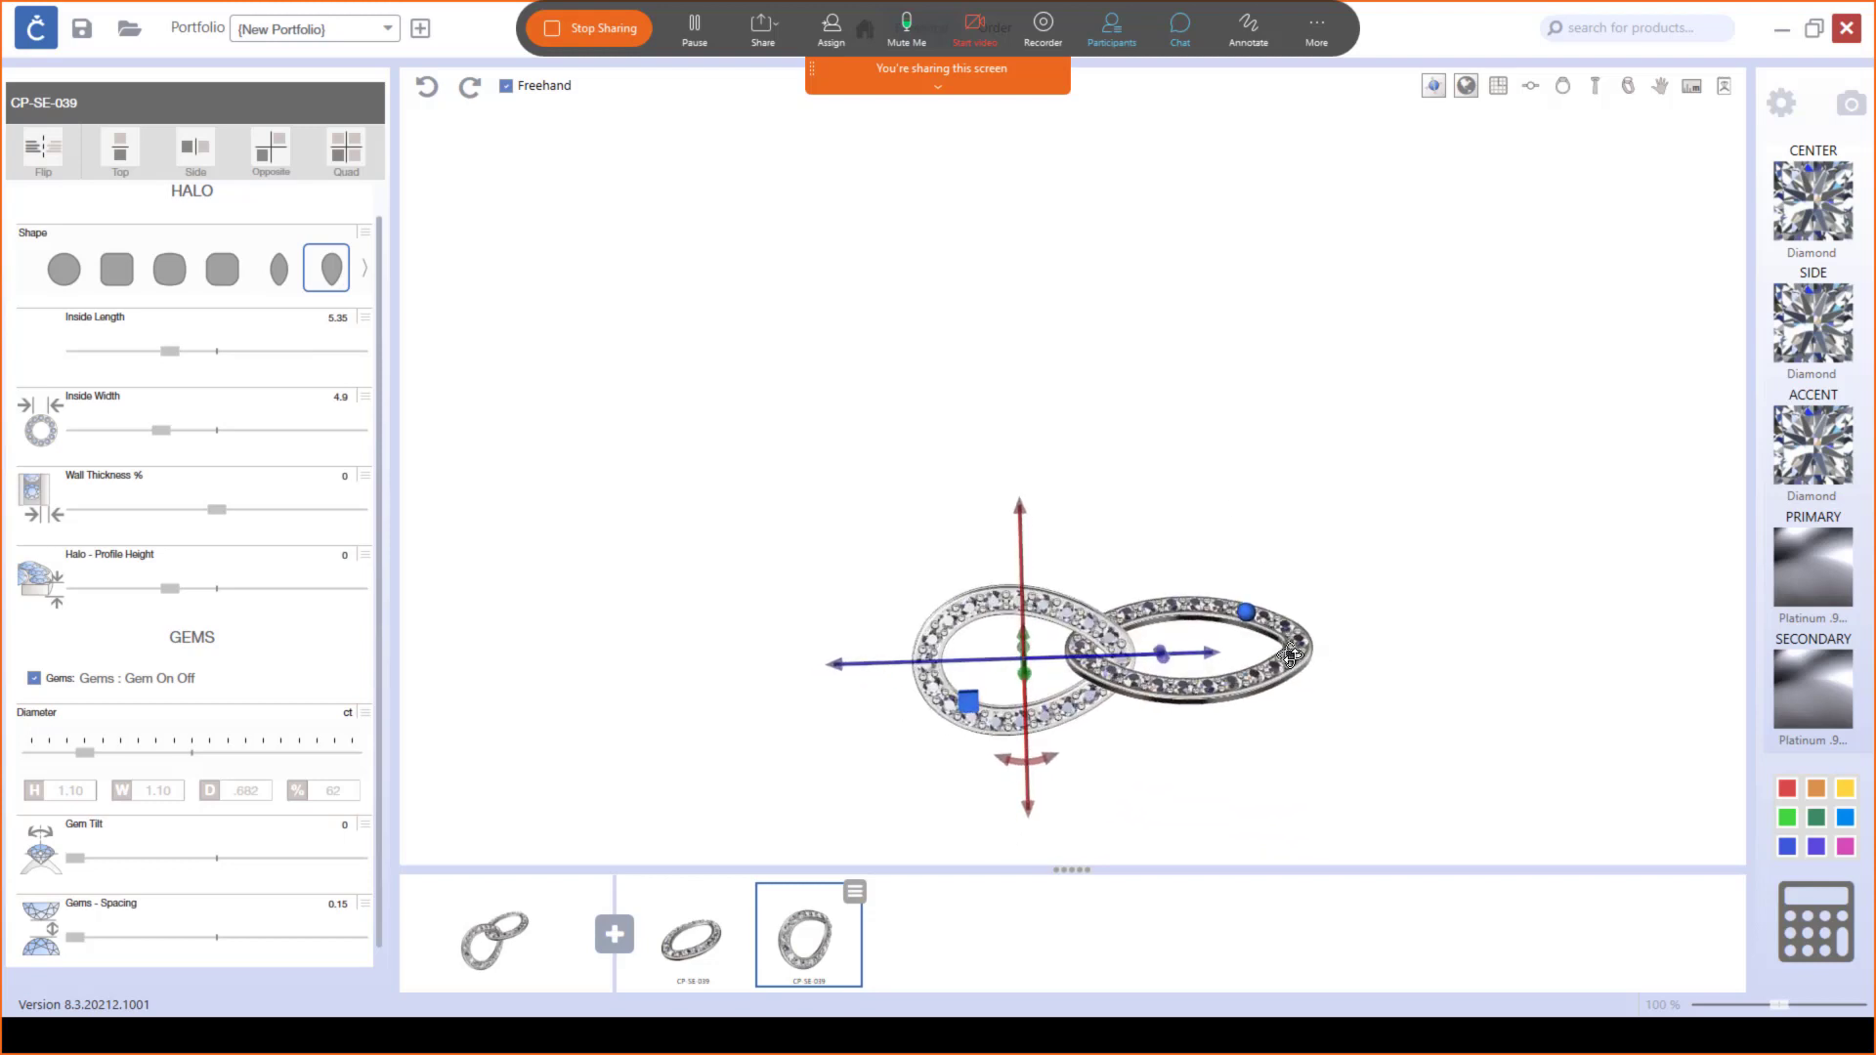
click(614, 936)
click(1410, 490)
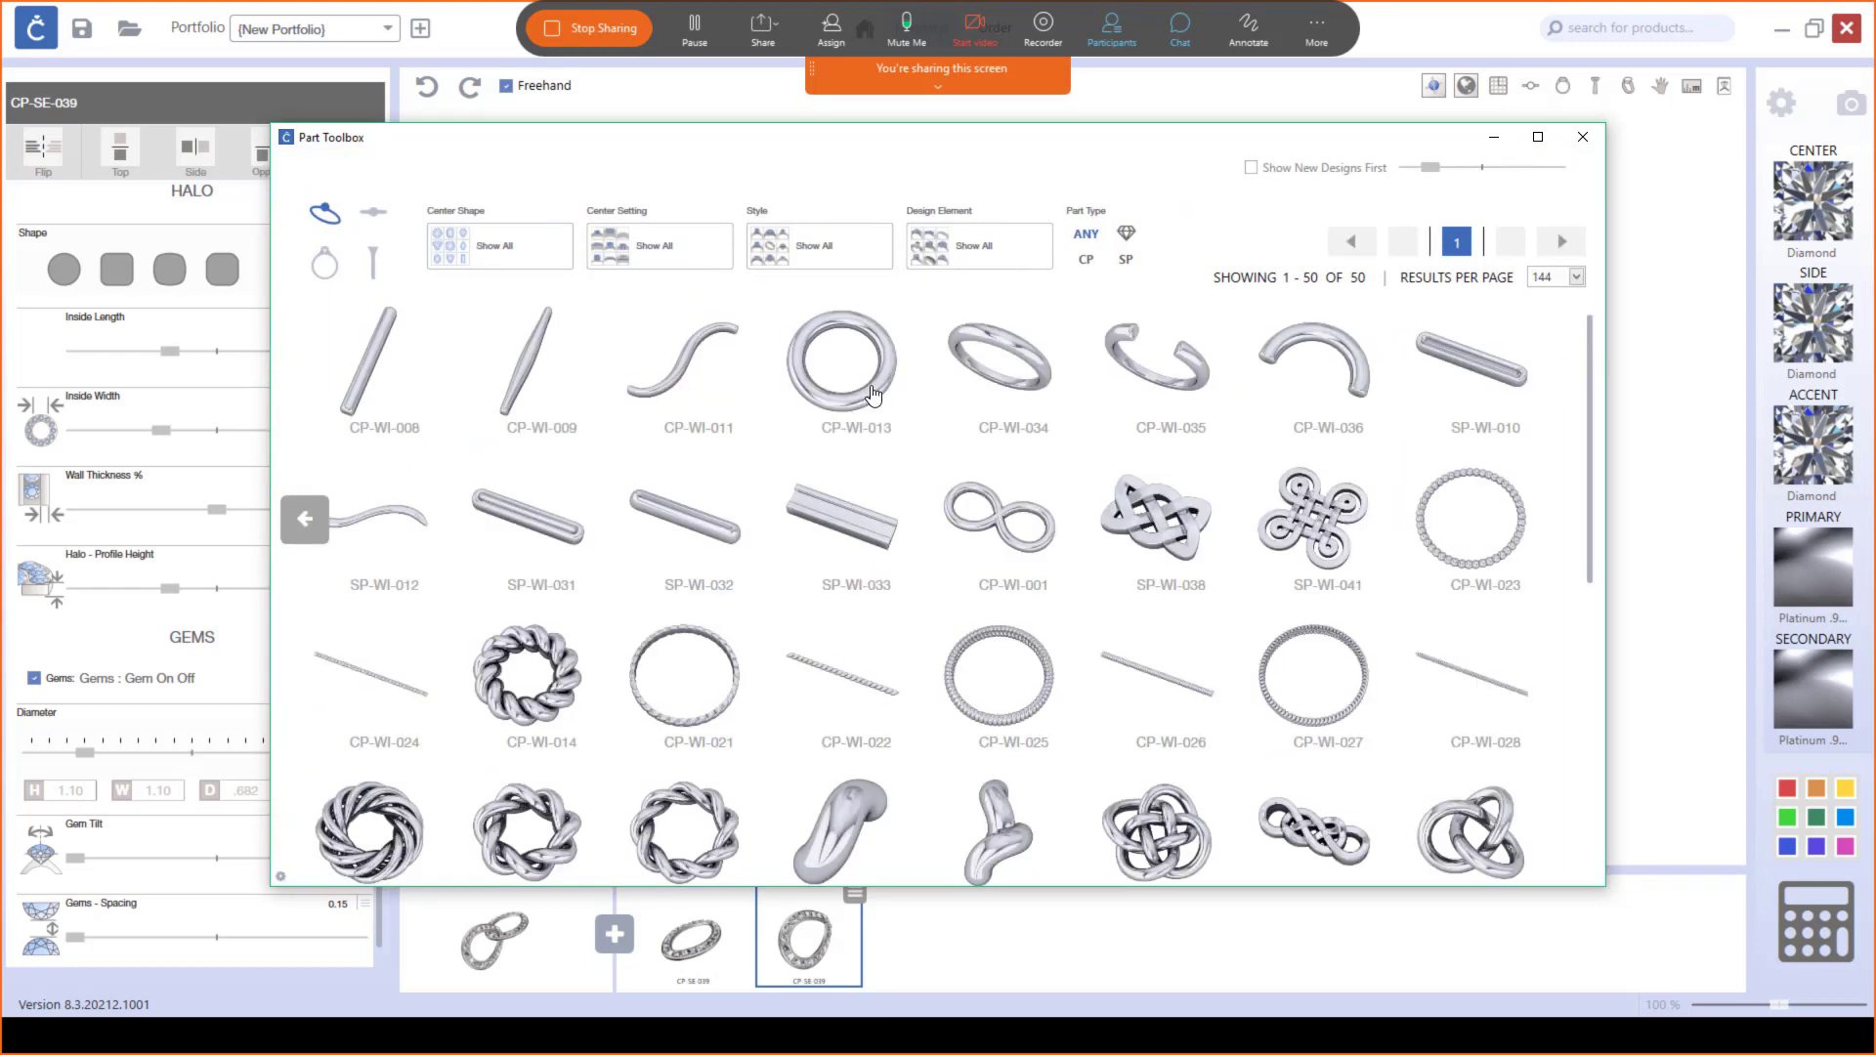
click(872, 395)
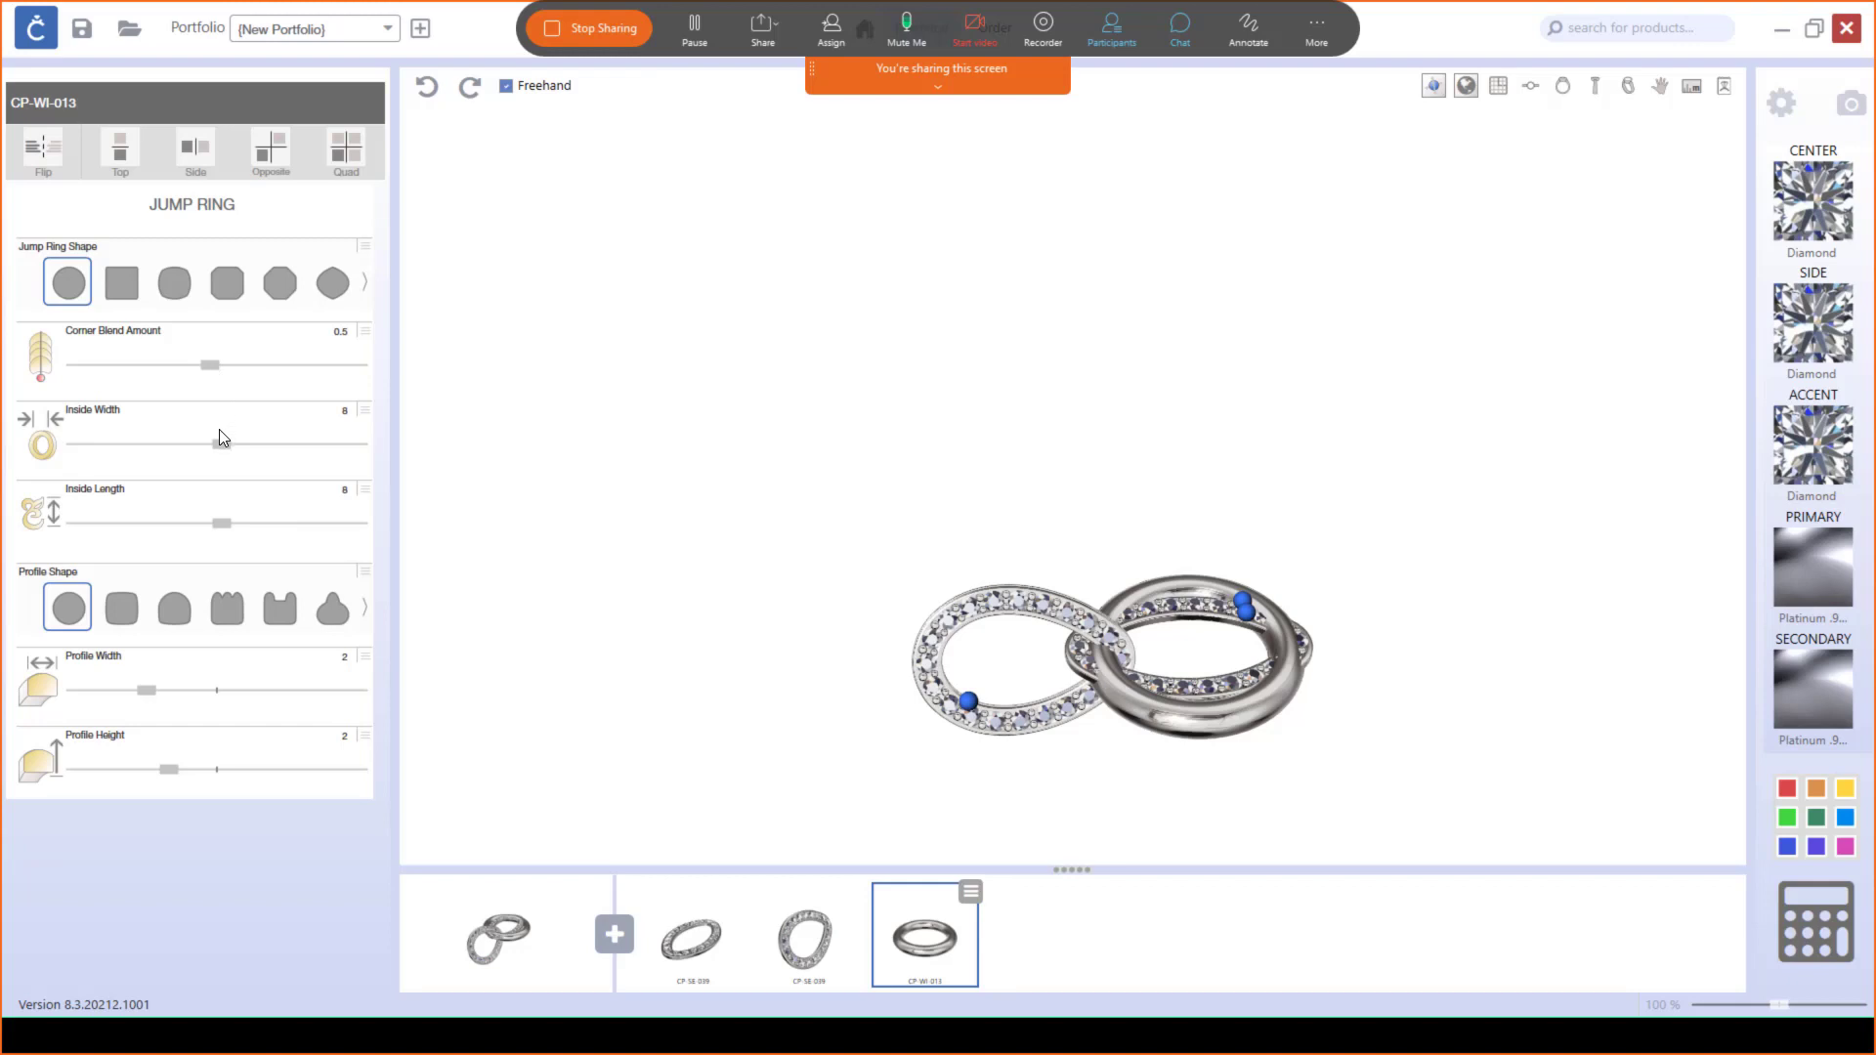
Step: Set the jump ring's inside width and inside length to 1.5 and its profile width and height to 1
drag(223, 448, 97, 454)
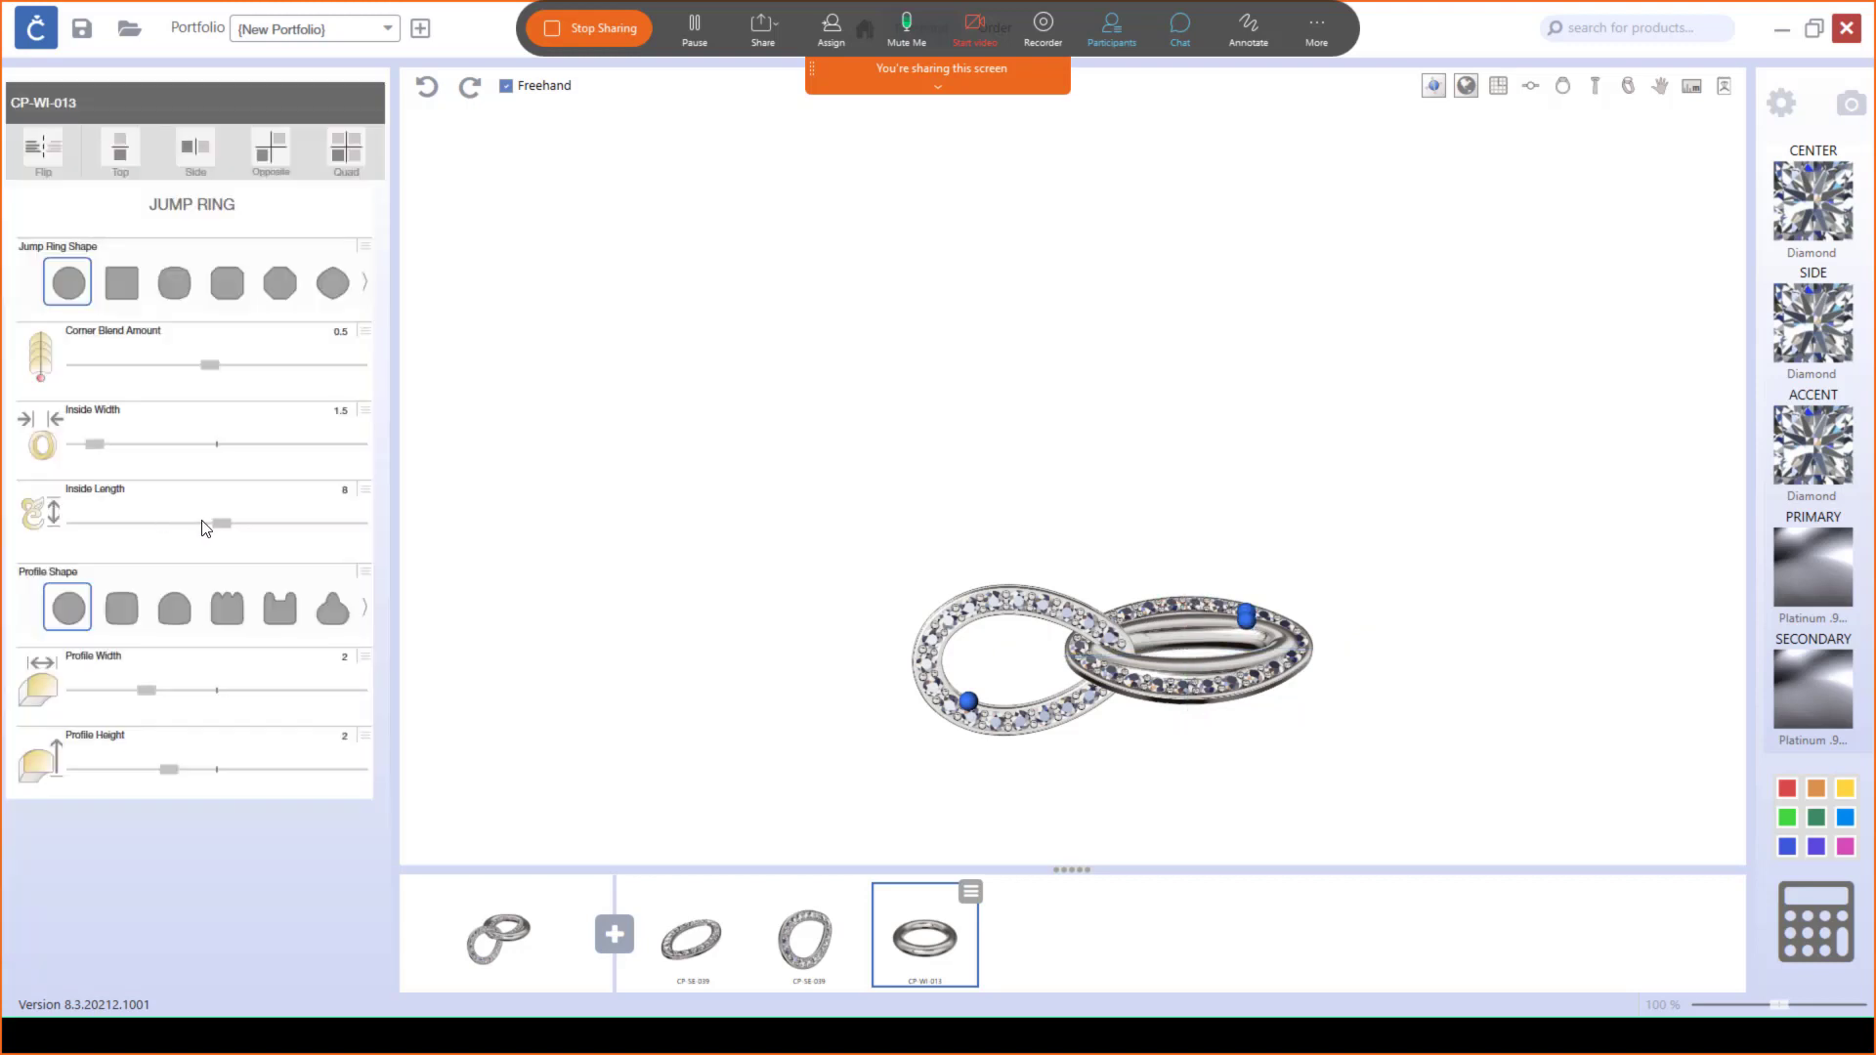
drag(222, 525, 136, 526)
drag(149, 693, 74, 692)
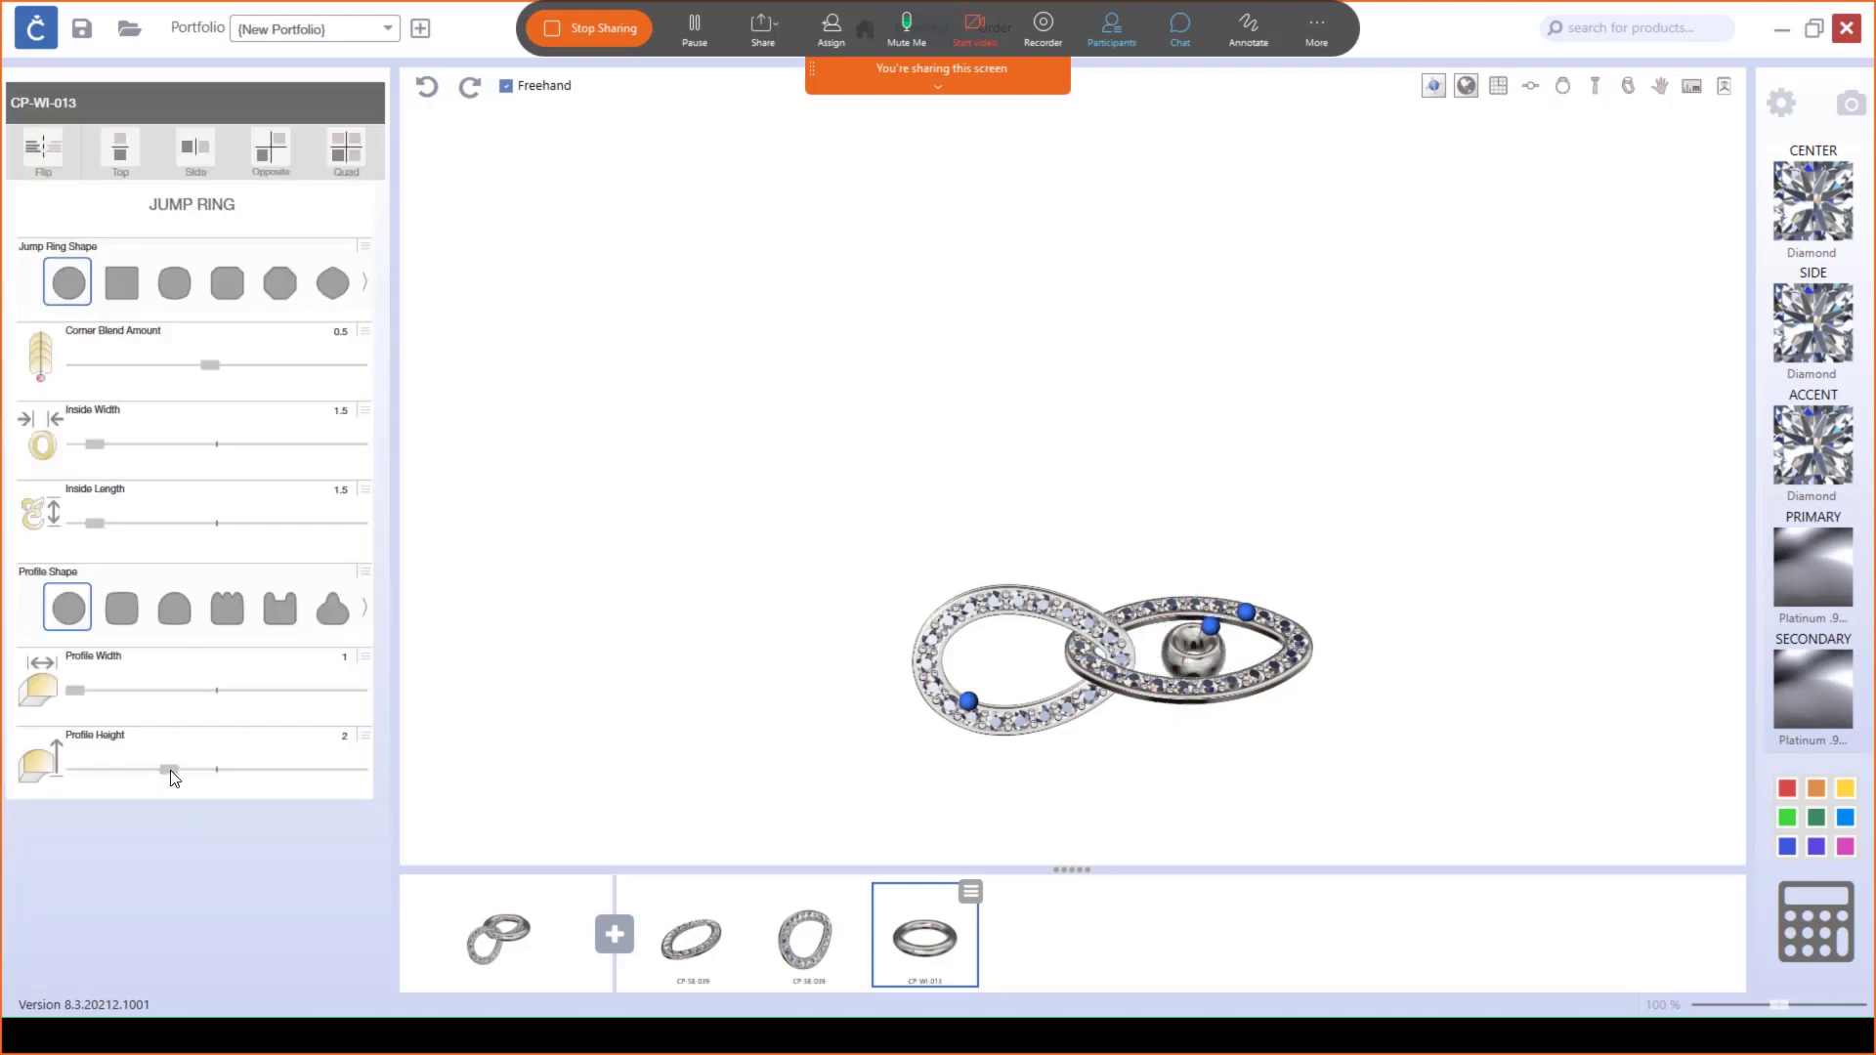
drag(172, 777, 74, 772)
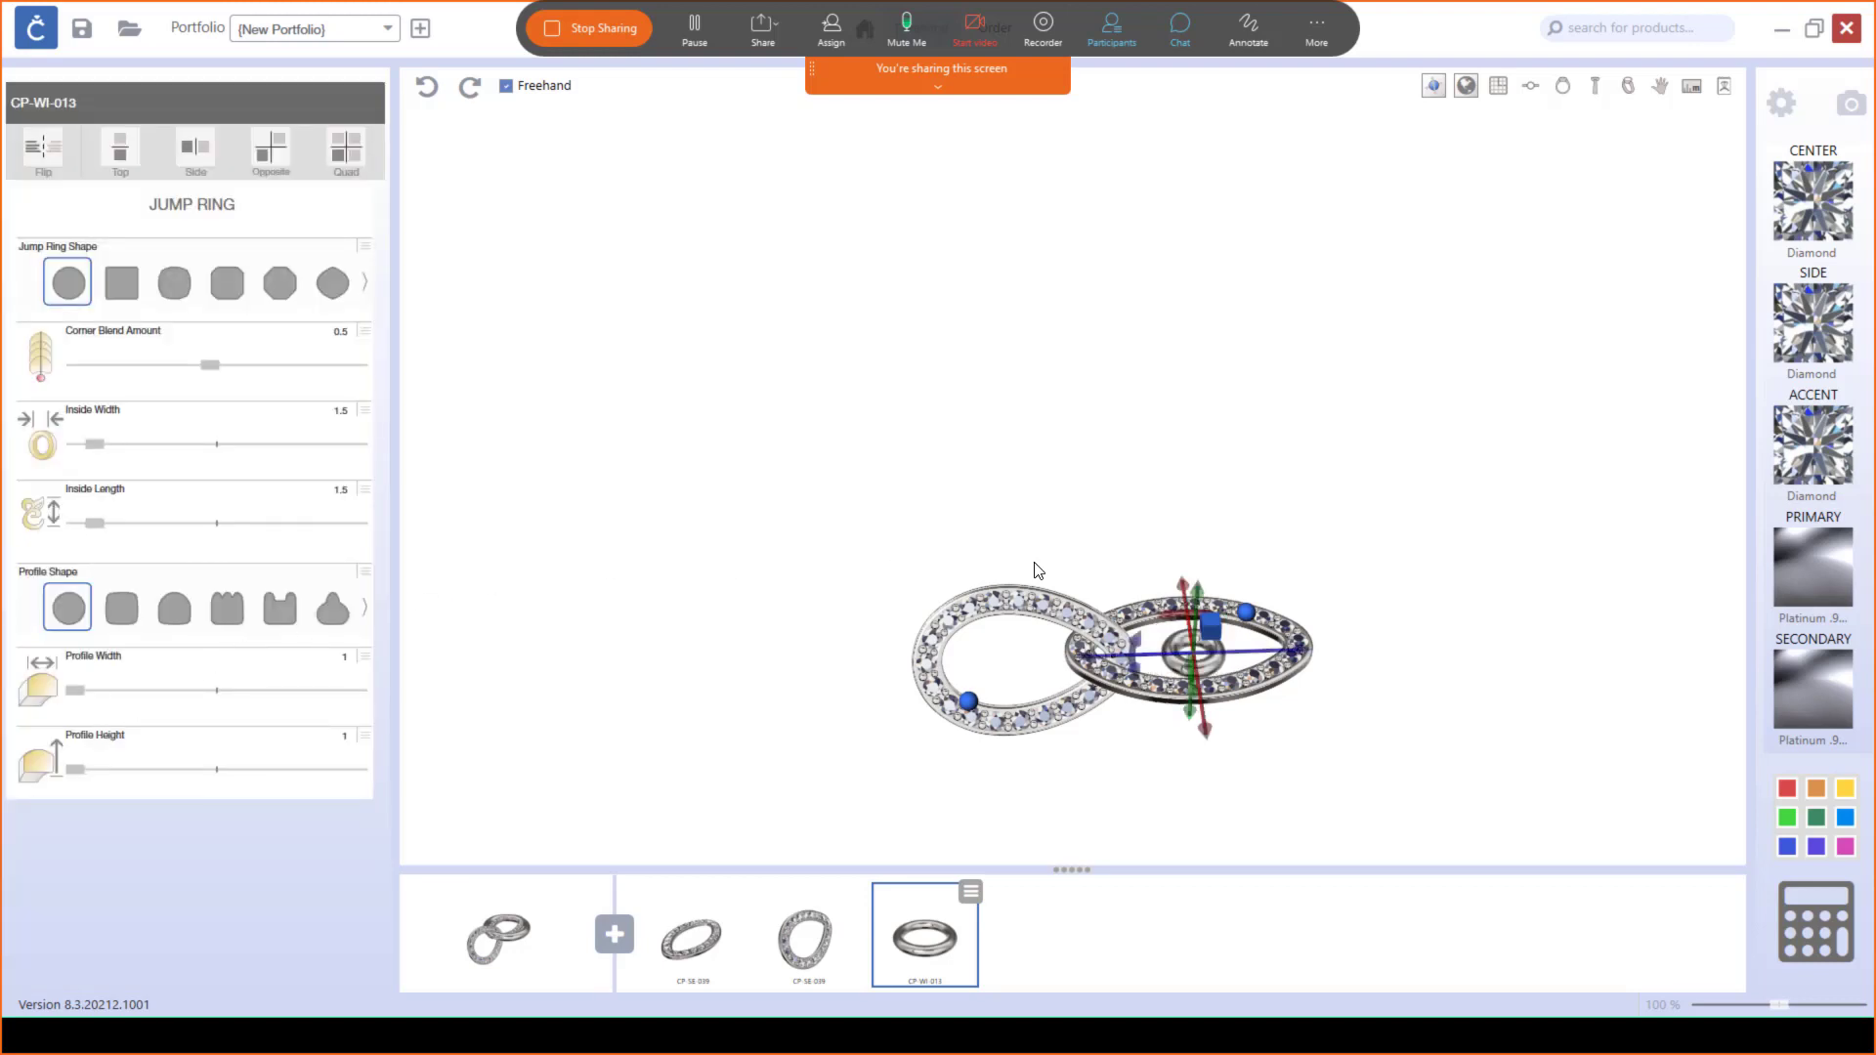
Step: Move the jump ring along the marquise halo's long axis to its outer tip and fine-tune the ring's height there
drag(1316, 651, 1411, 650)
scroll(1309, 667, up, 3)
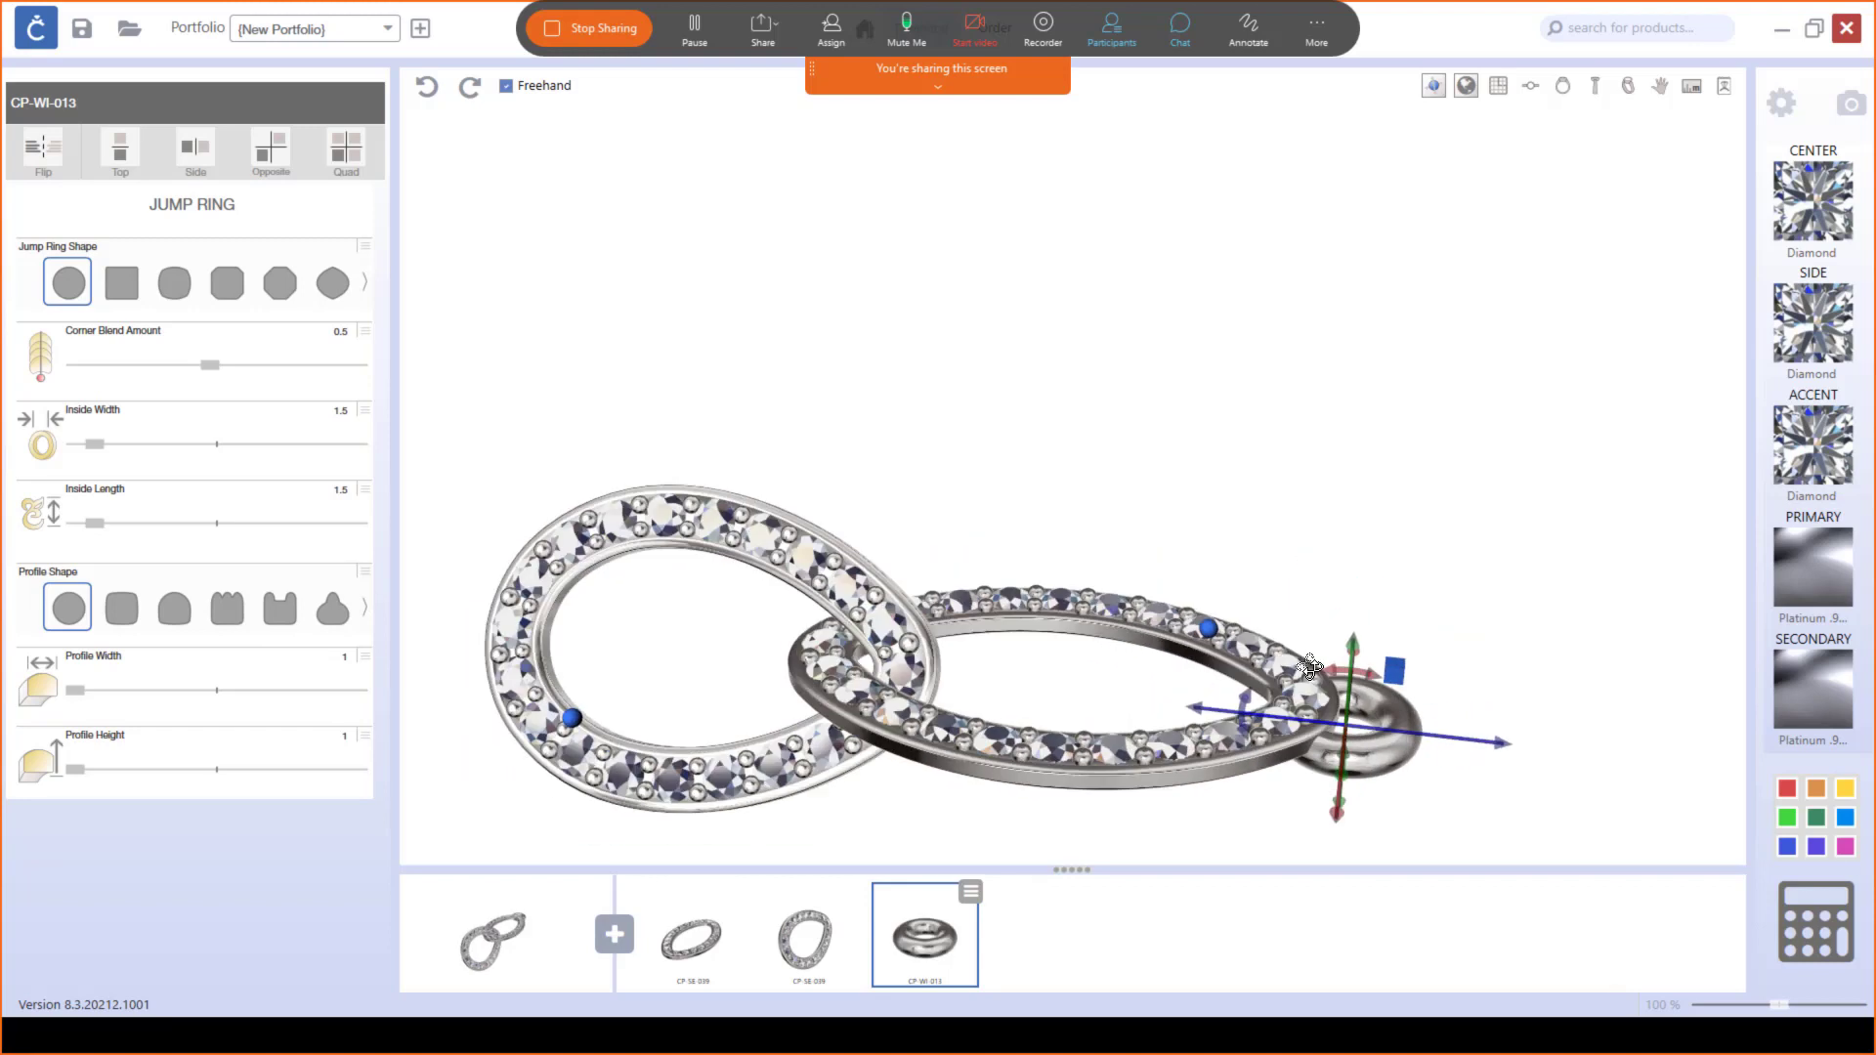
middle_drag(1309, 667, 1298, 583)
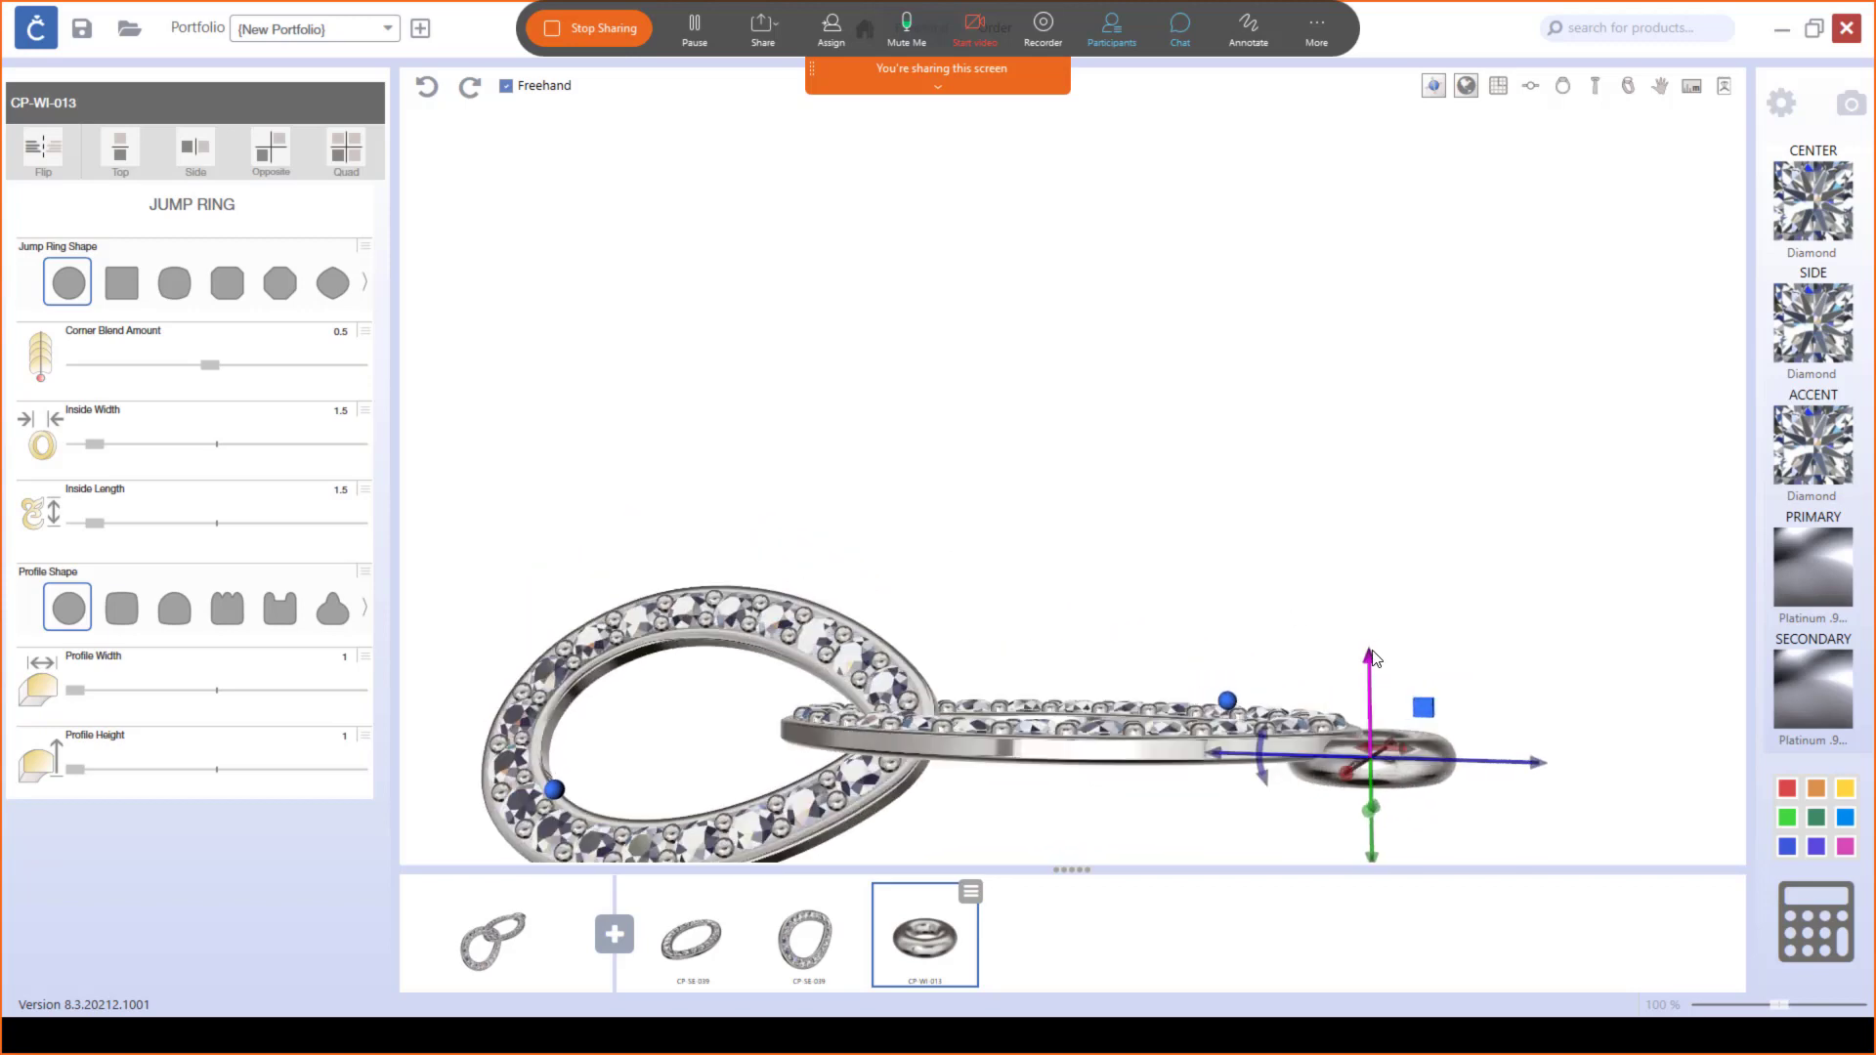
drag(1371, 651, 1374, 664)
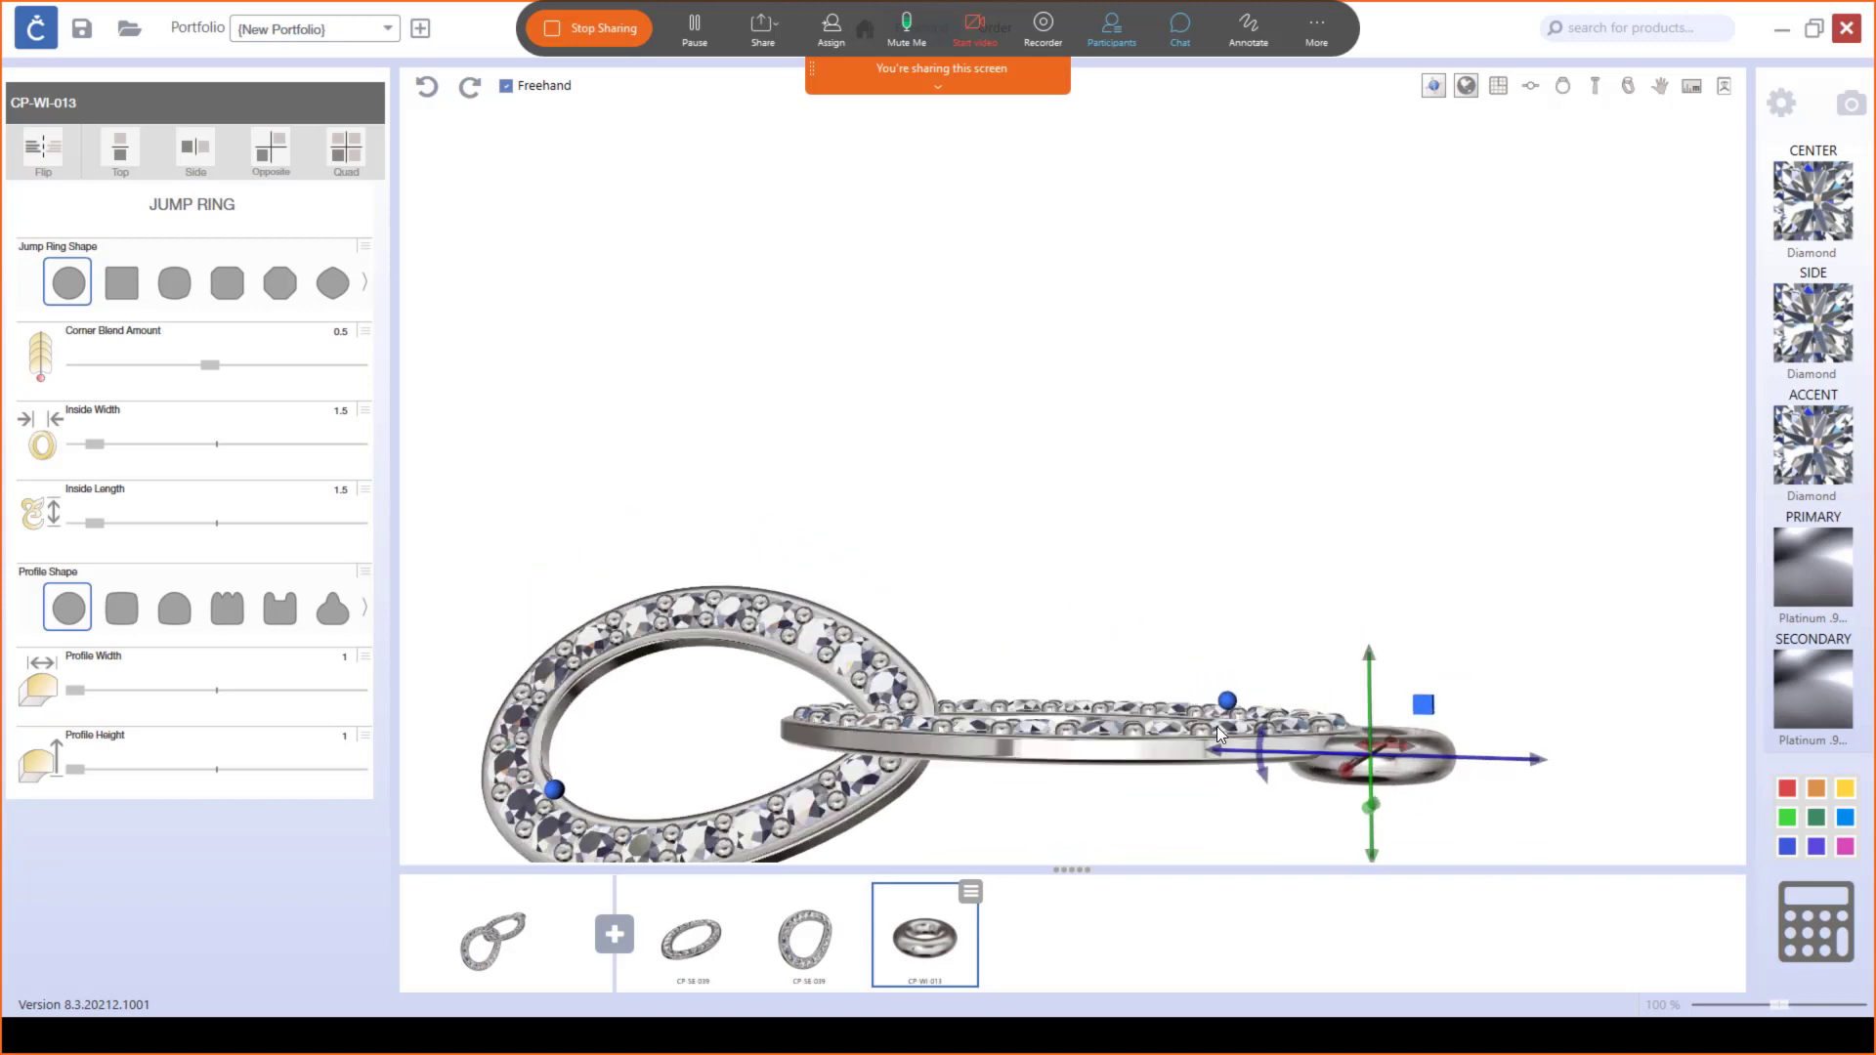
middle_drag(1374, 665, 1119, 708)
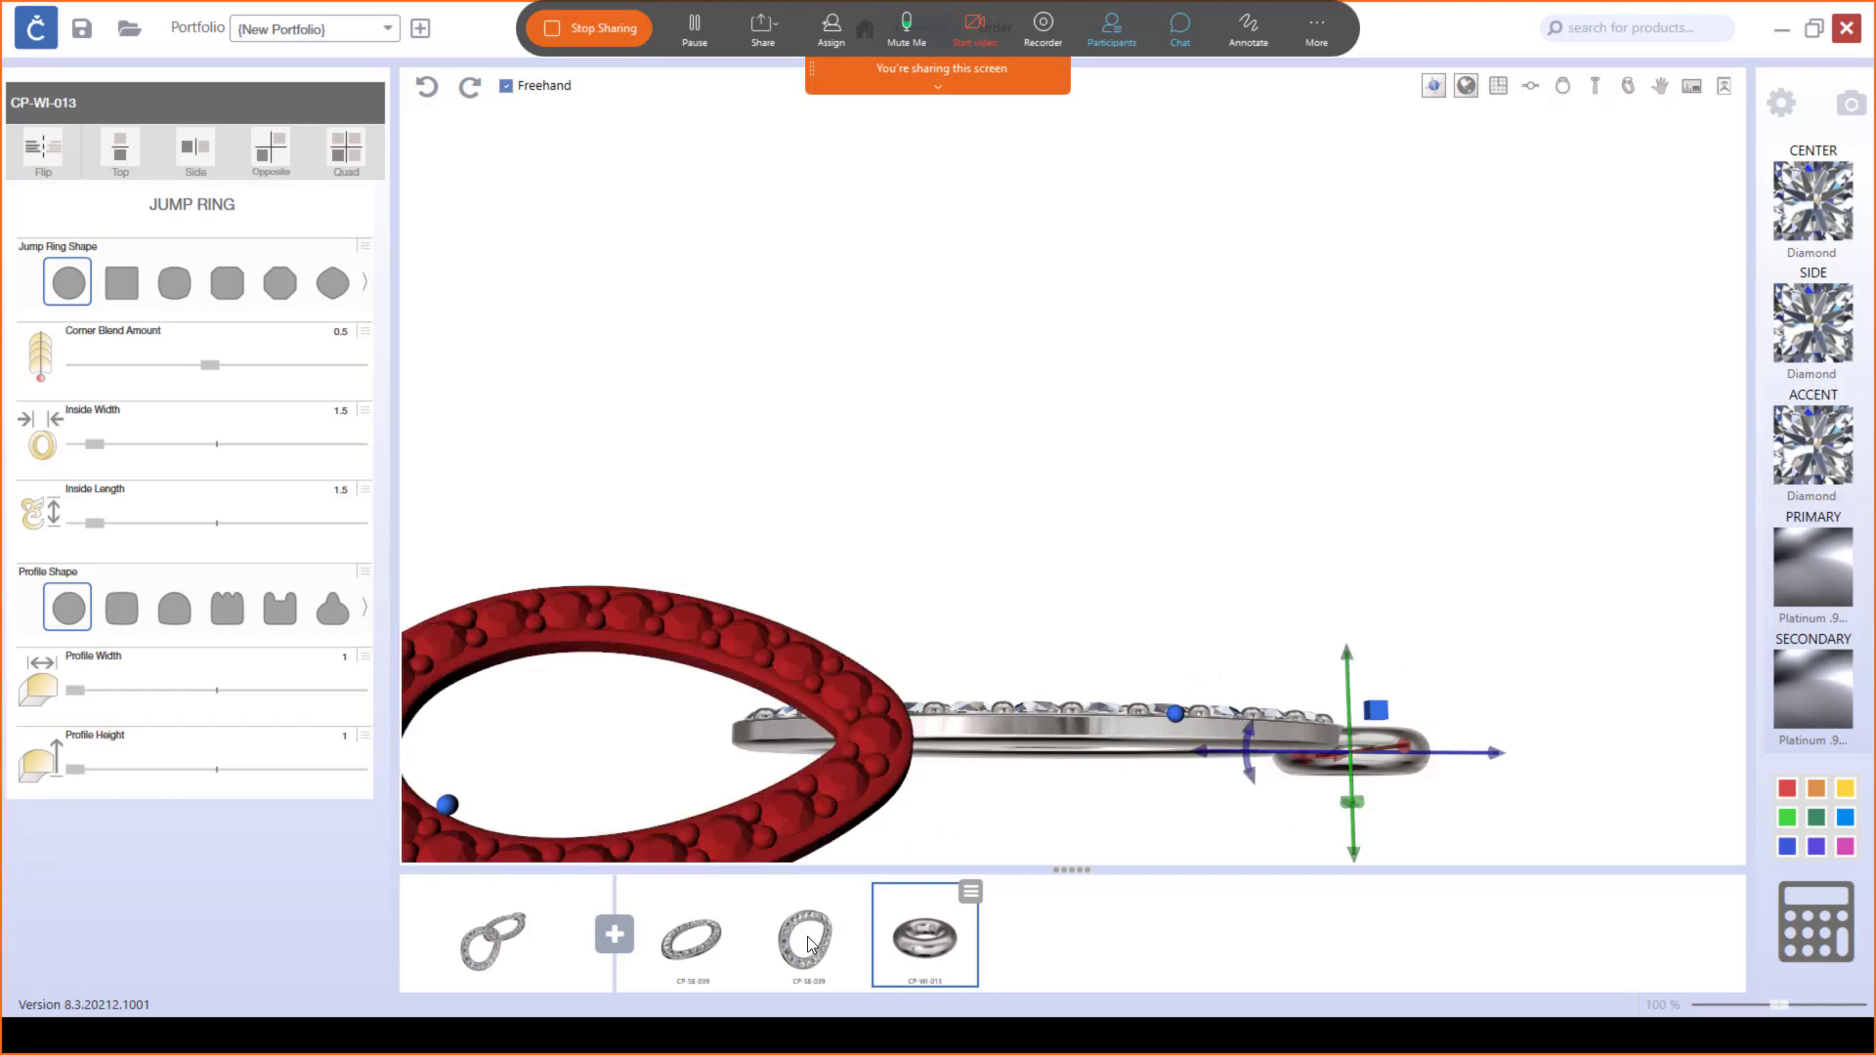
drag(1119, 718, 1130, 682)
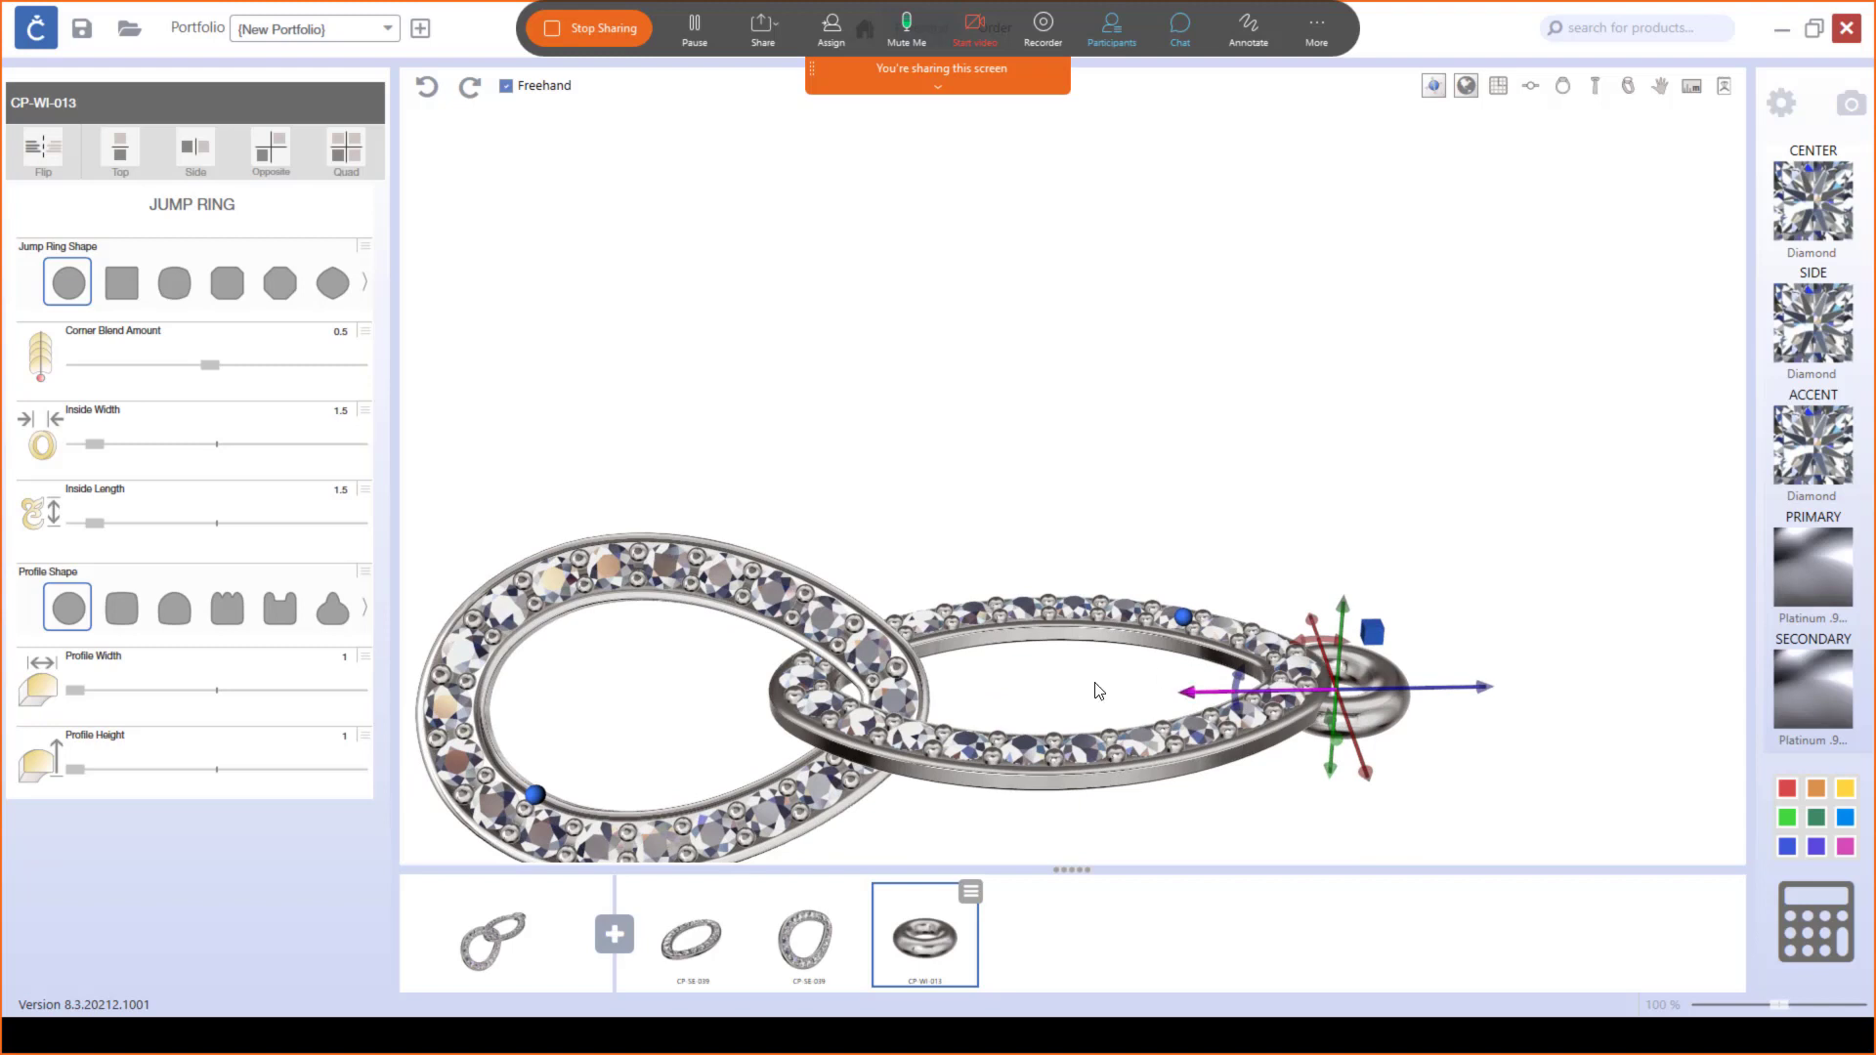
Step: Set the marquise halo's profile height to 0.5
click(712, 938)
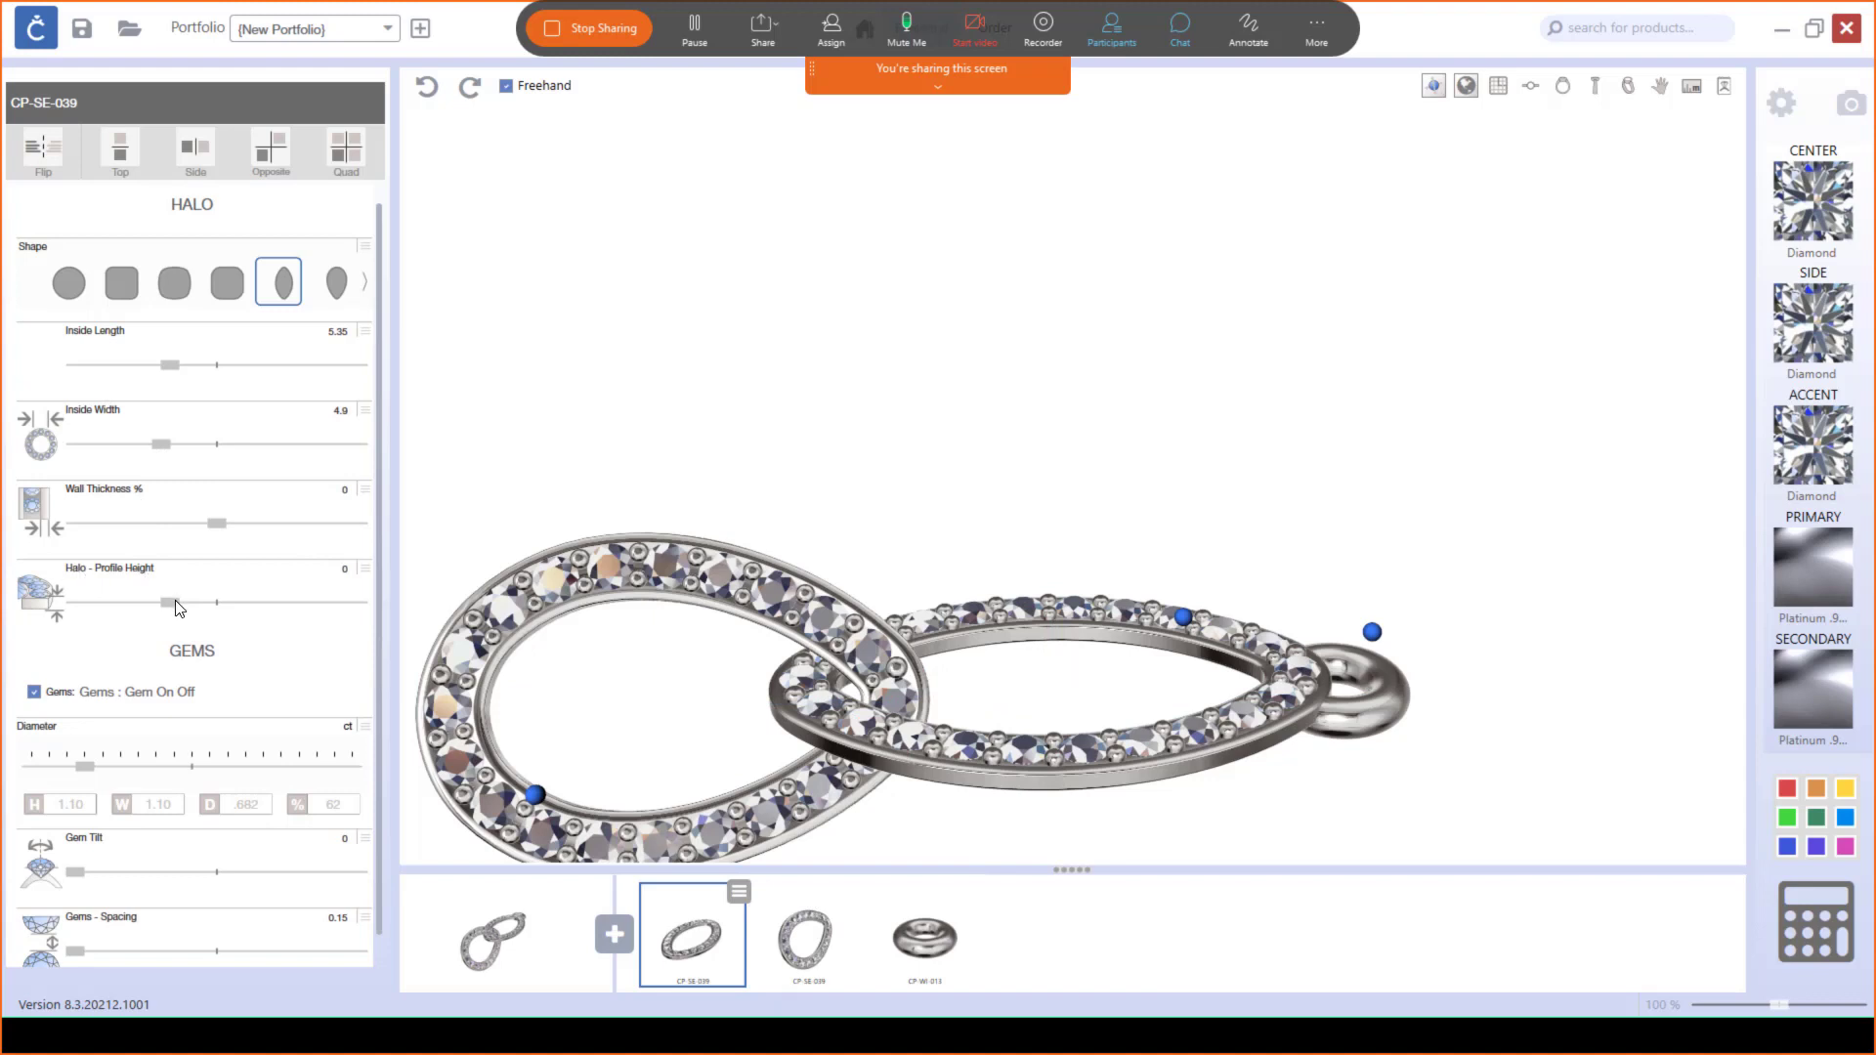
drag(170, 603, 407, 619)
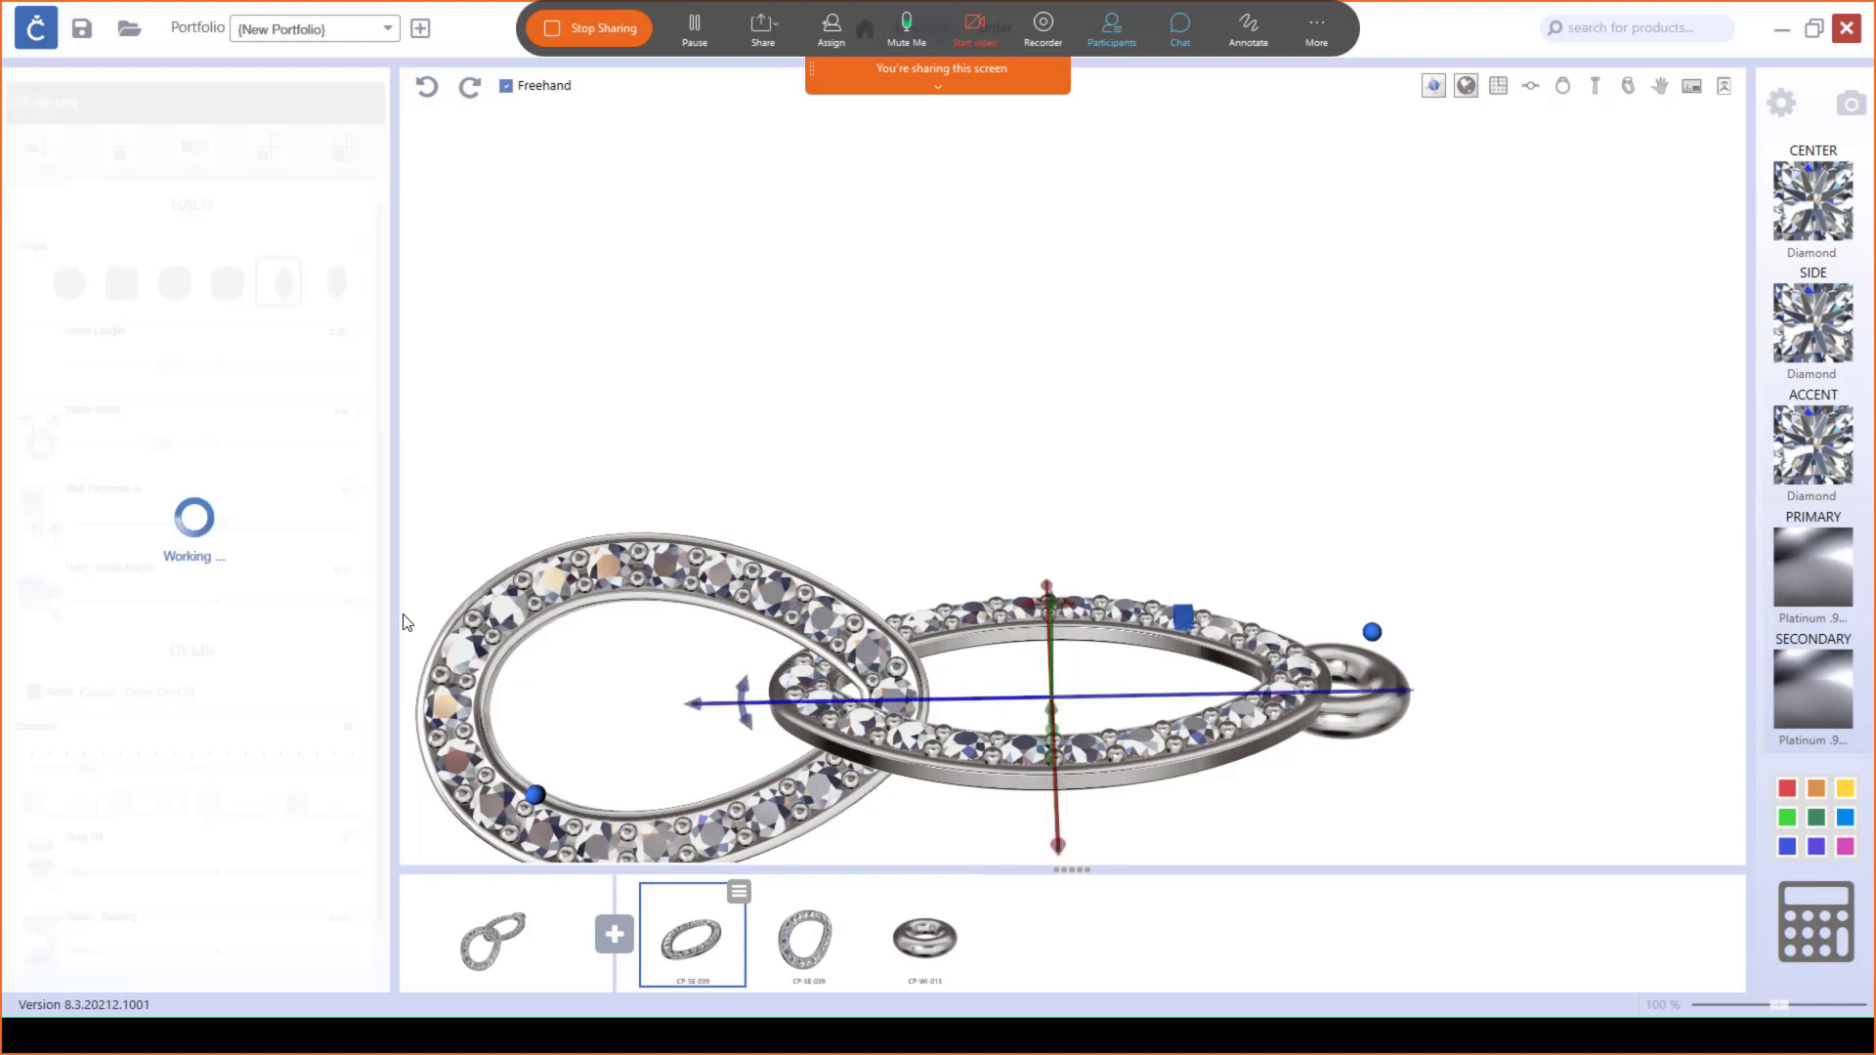
drag(1083, 729, 1097, 599)
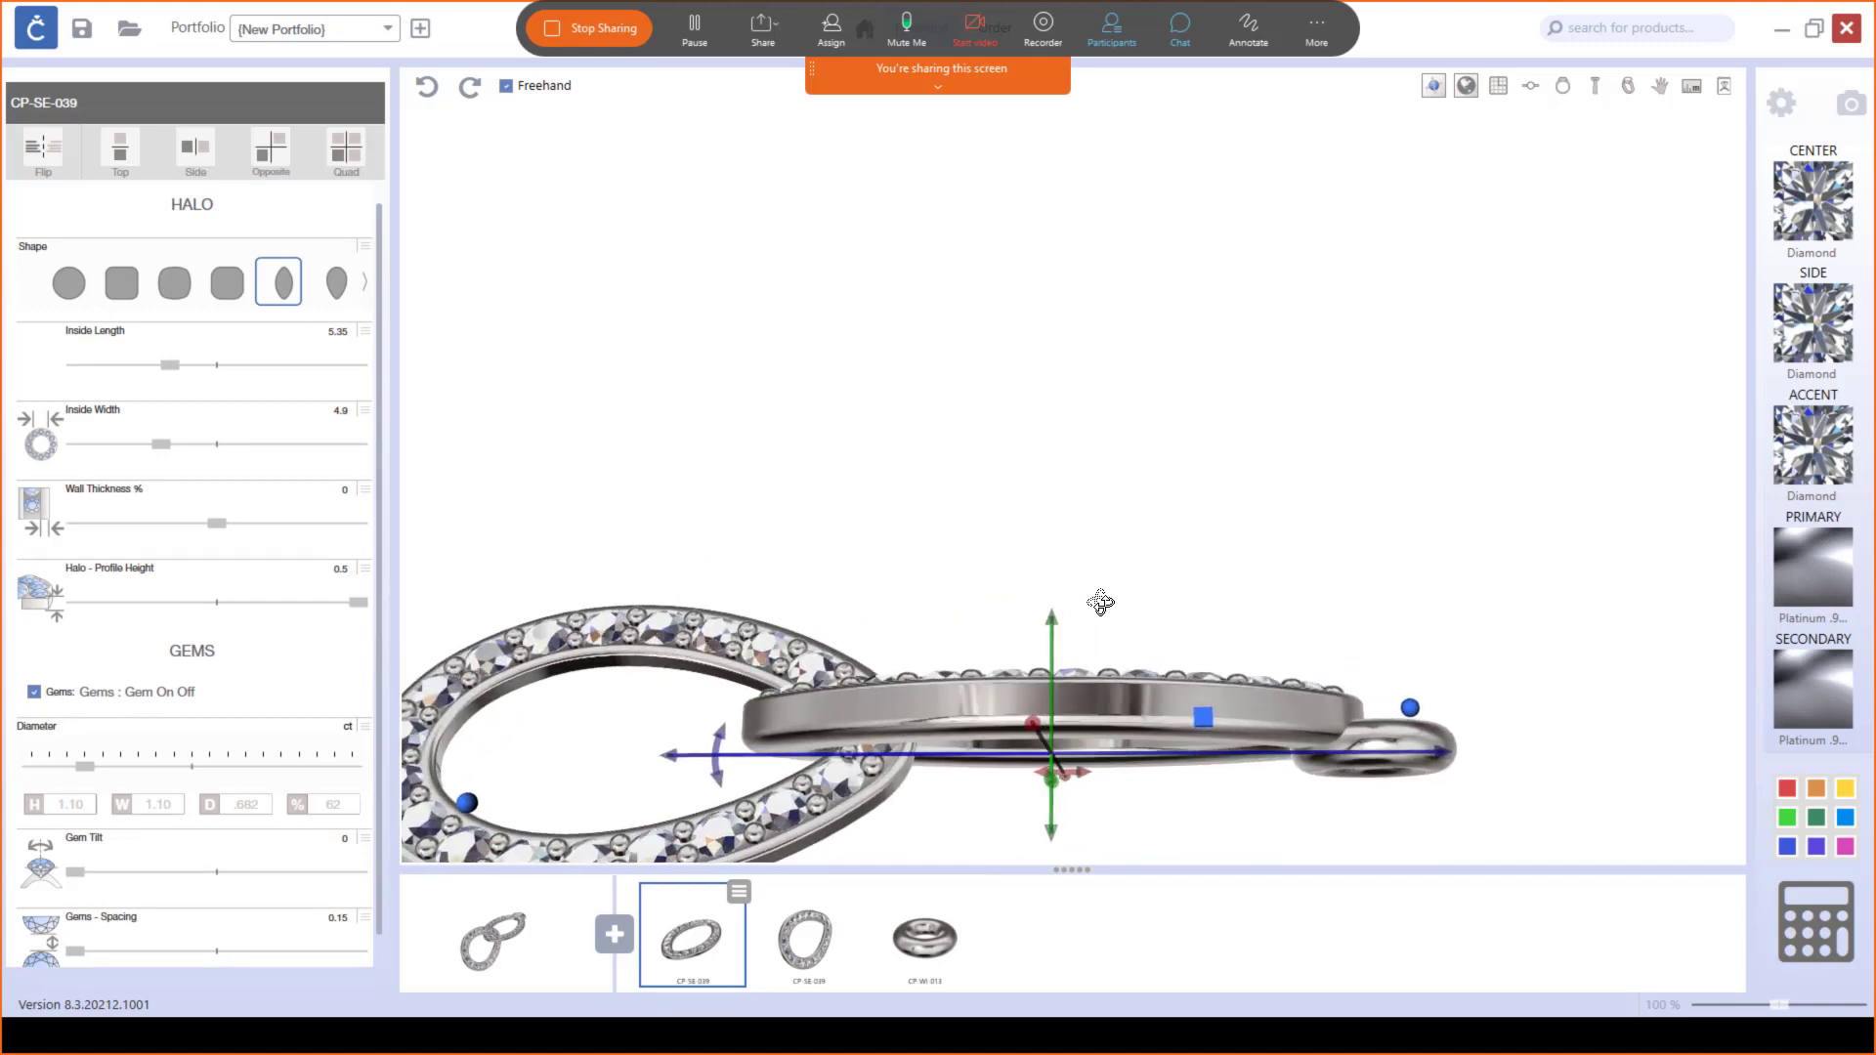
Step: Raise the jump ring slightly to align it with the thickened edge of the marquise halo
click(1386, 730)
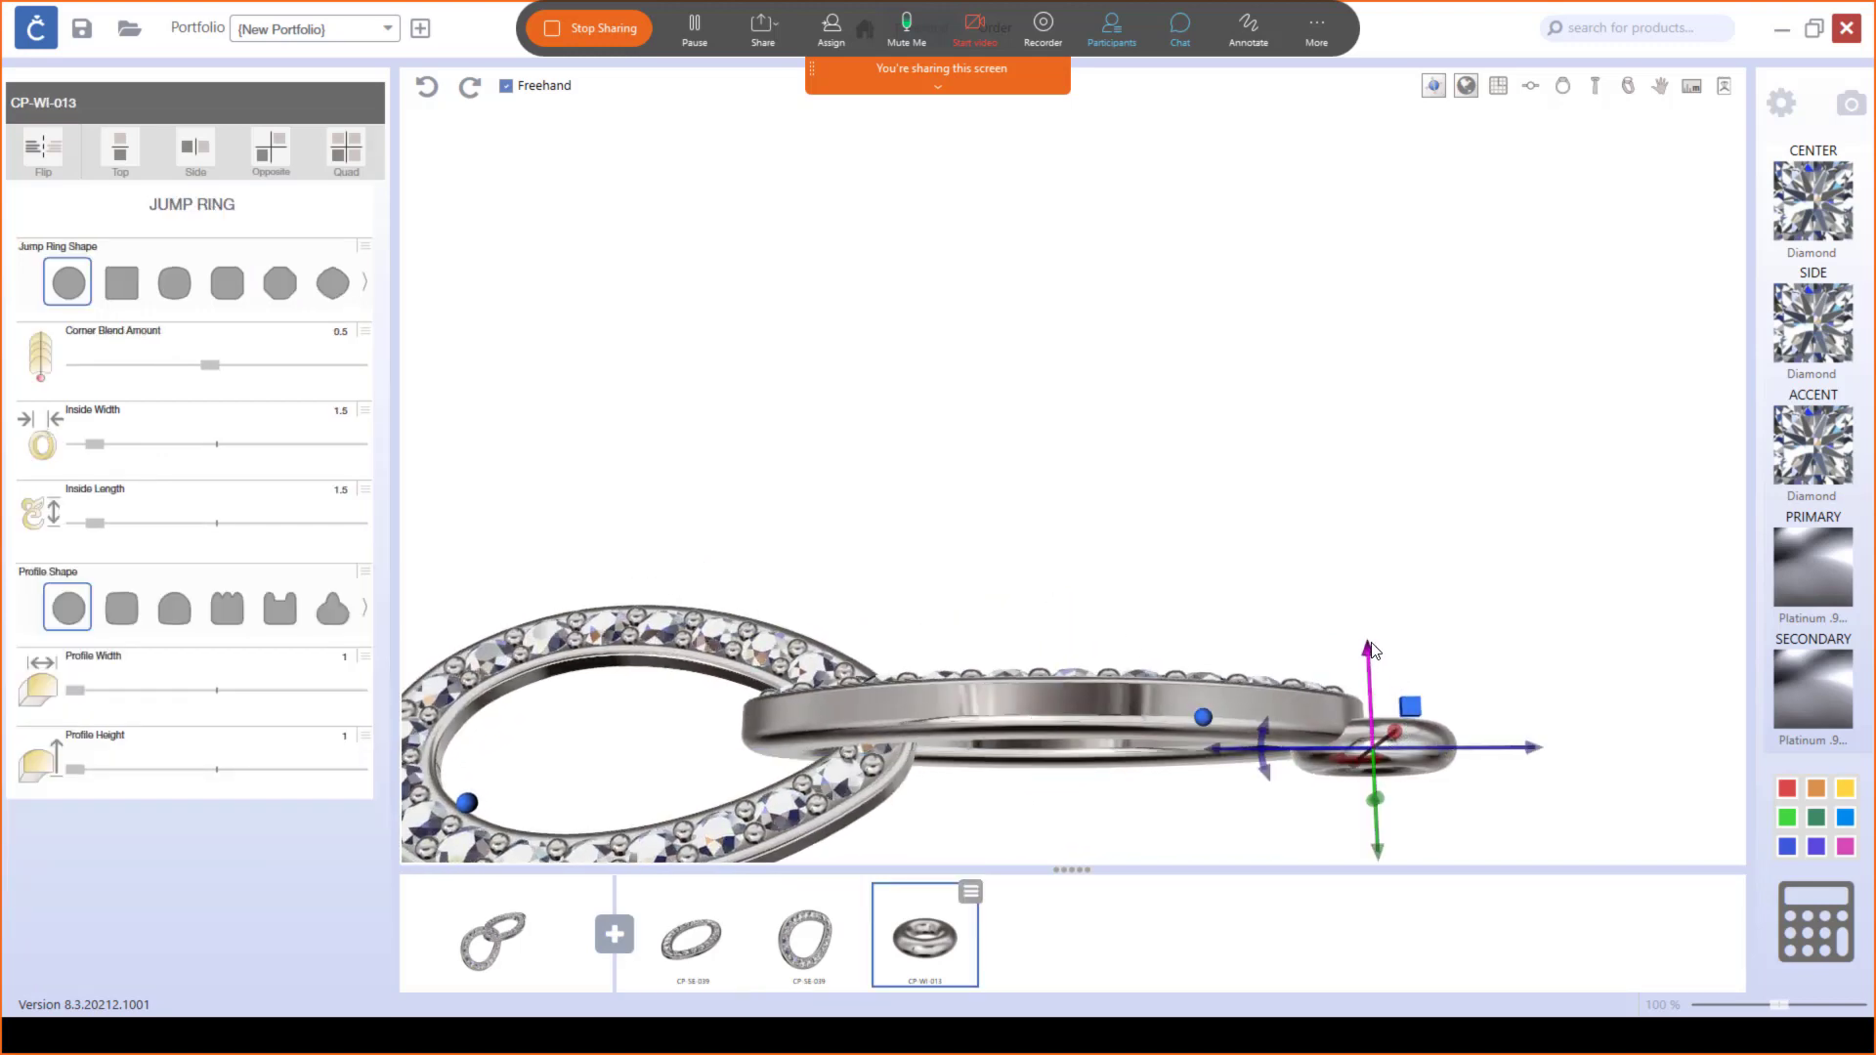
drag(1371, 650, 1371, 635)
drag(1300, 809, 1338, 761)
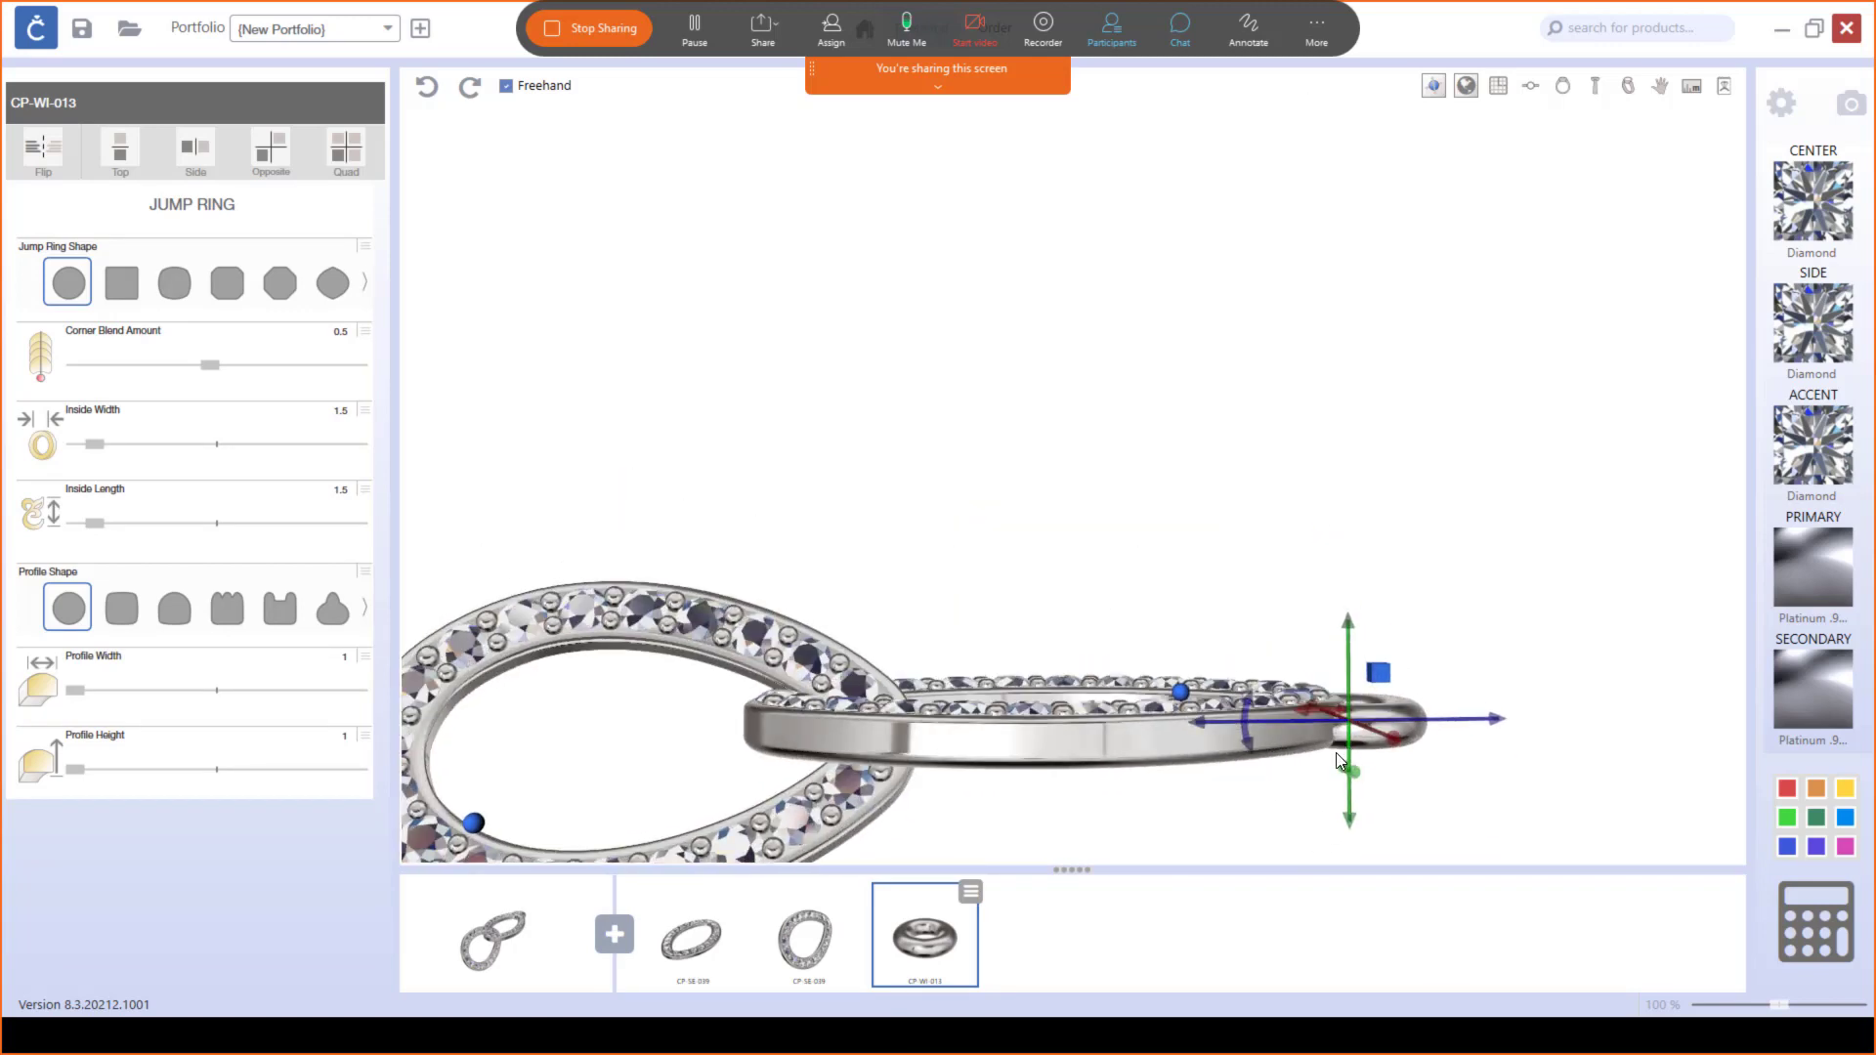
Step: Set the pear-shaped halo's profile height to 0.5
click(815, 926)
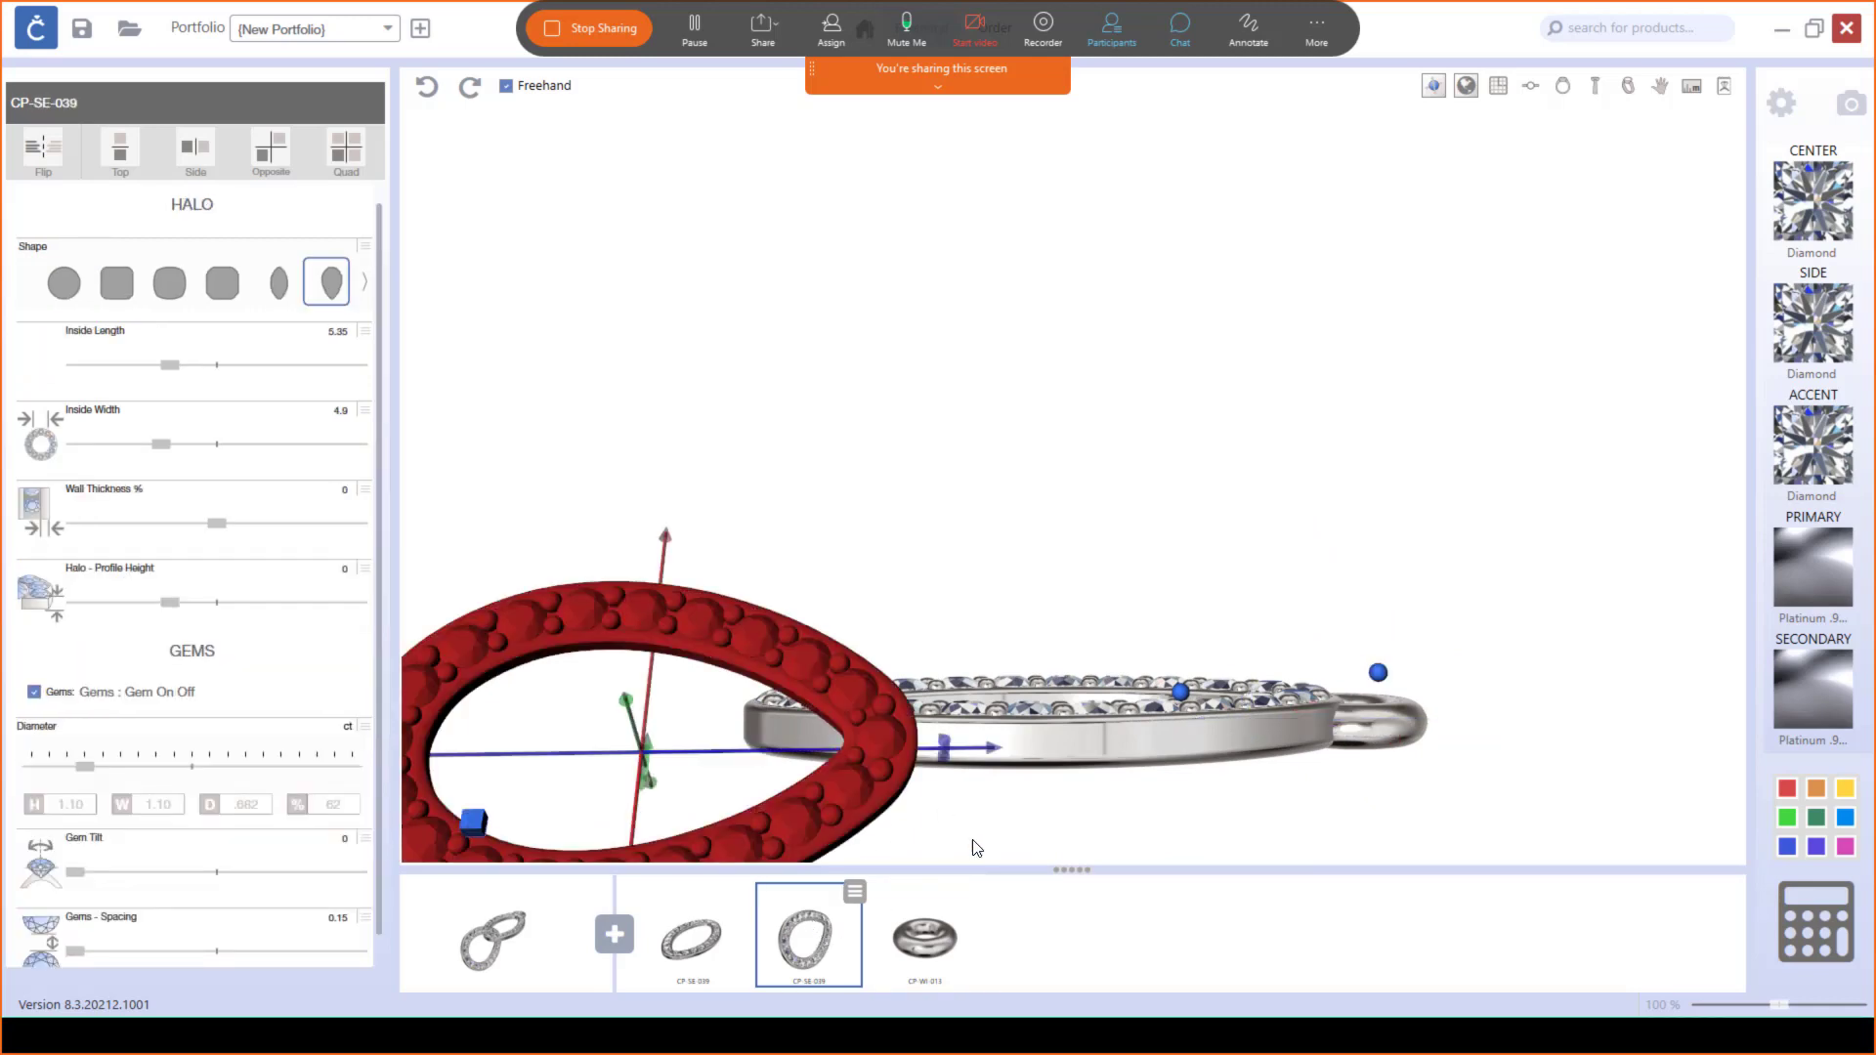
drag(974, 846, 971, 656)
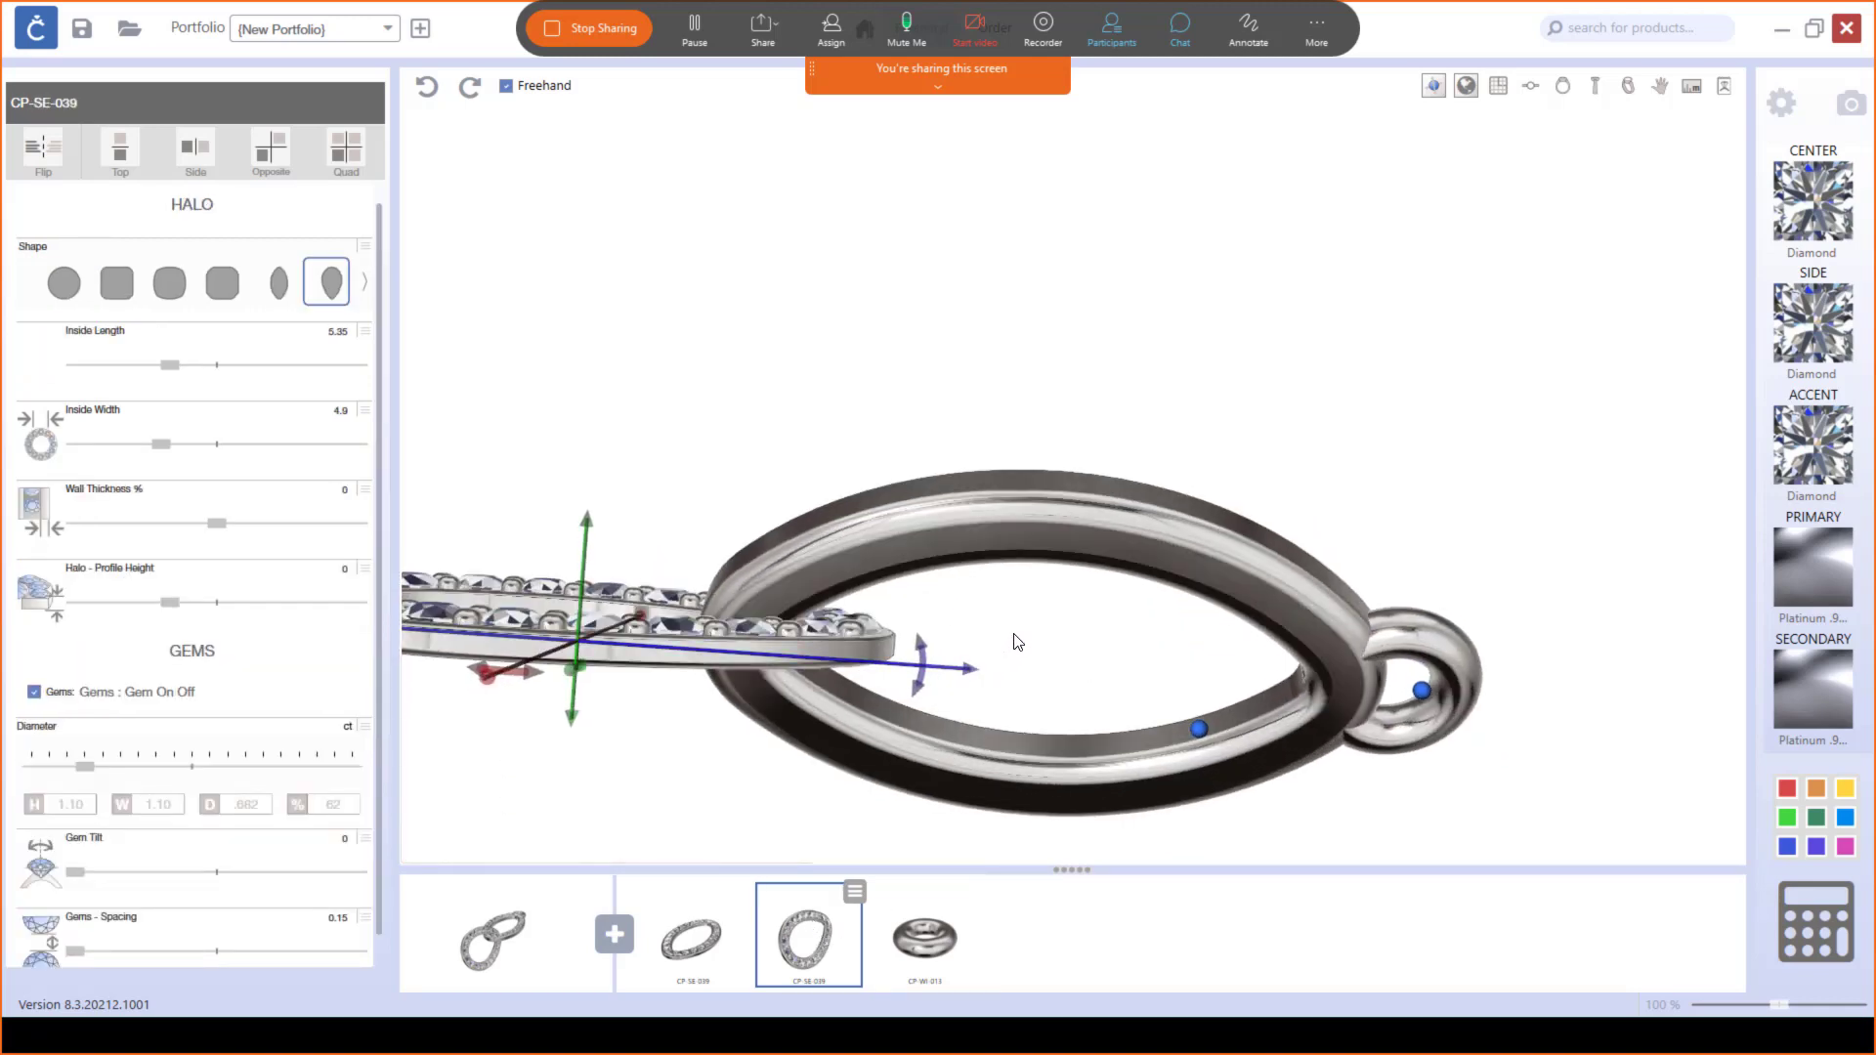
right_drag(1021, 630, 1453, 614)
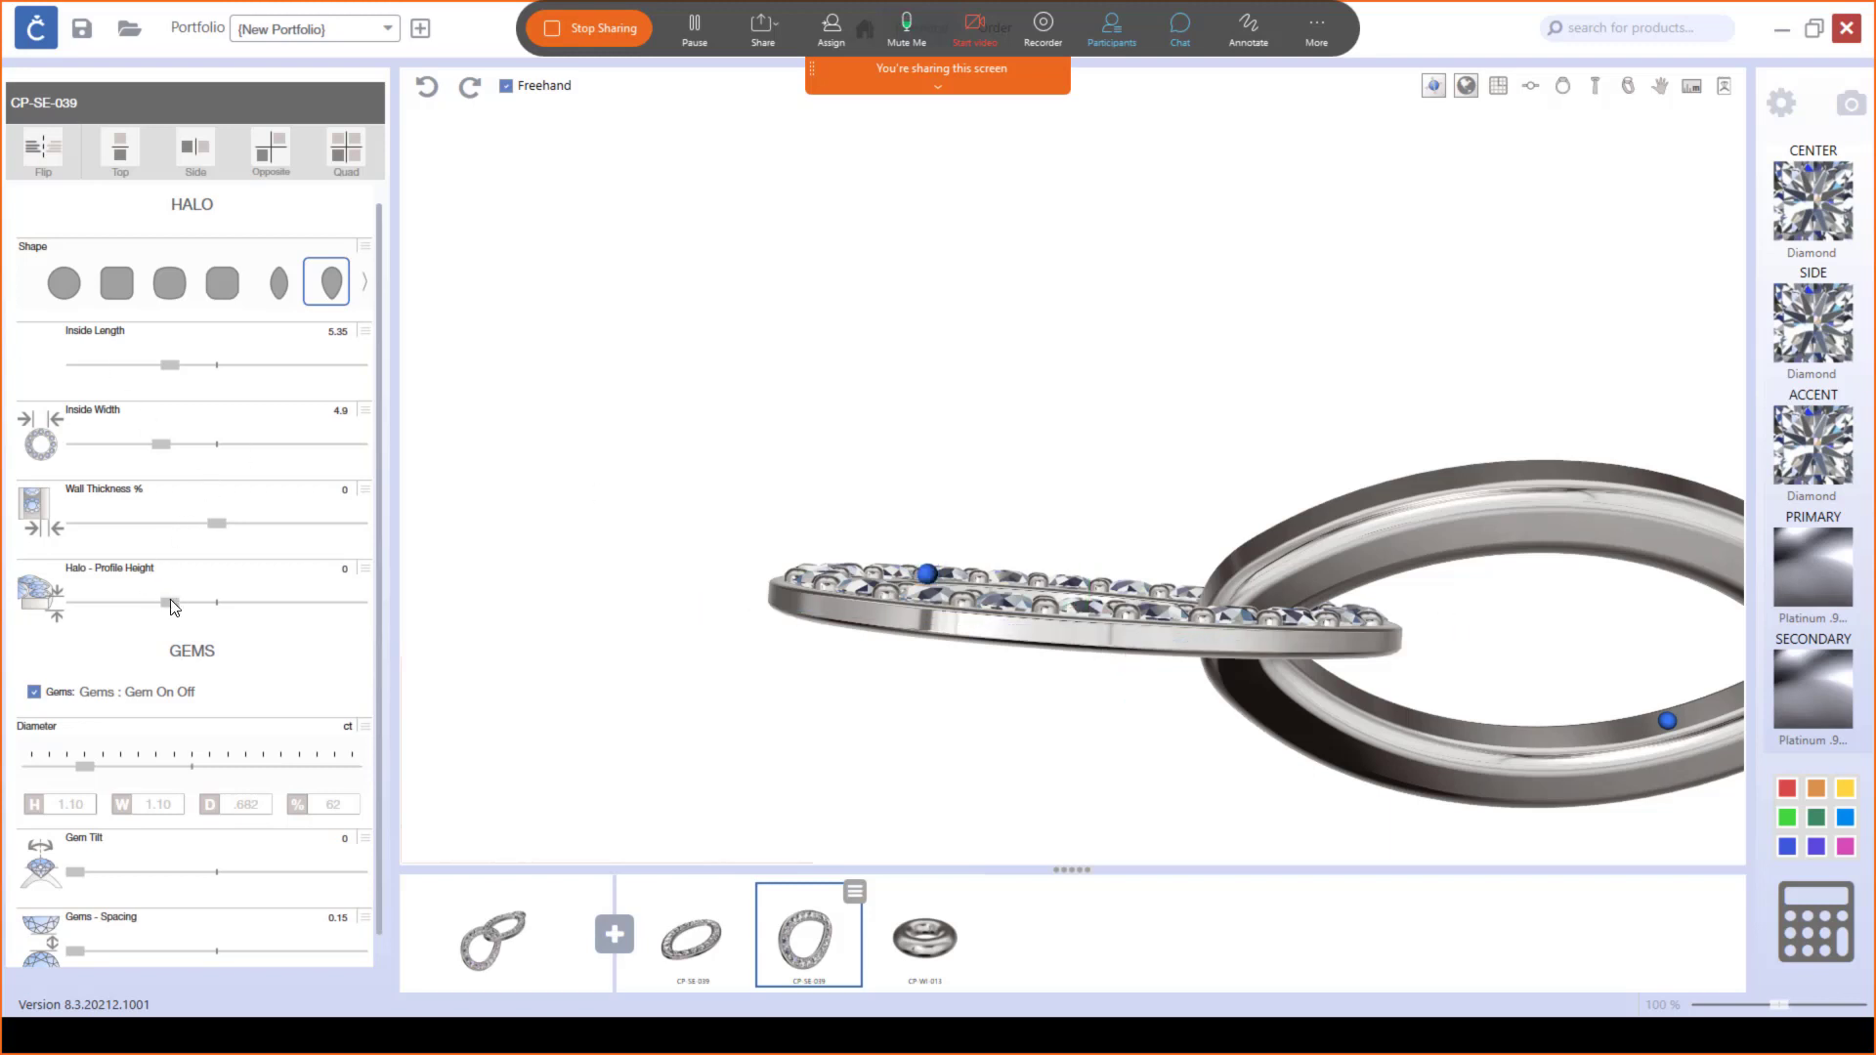
drag(175, 609, 431, 619)
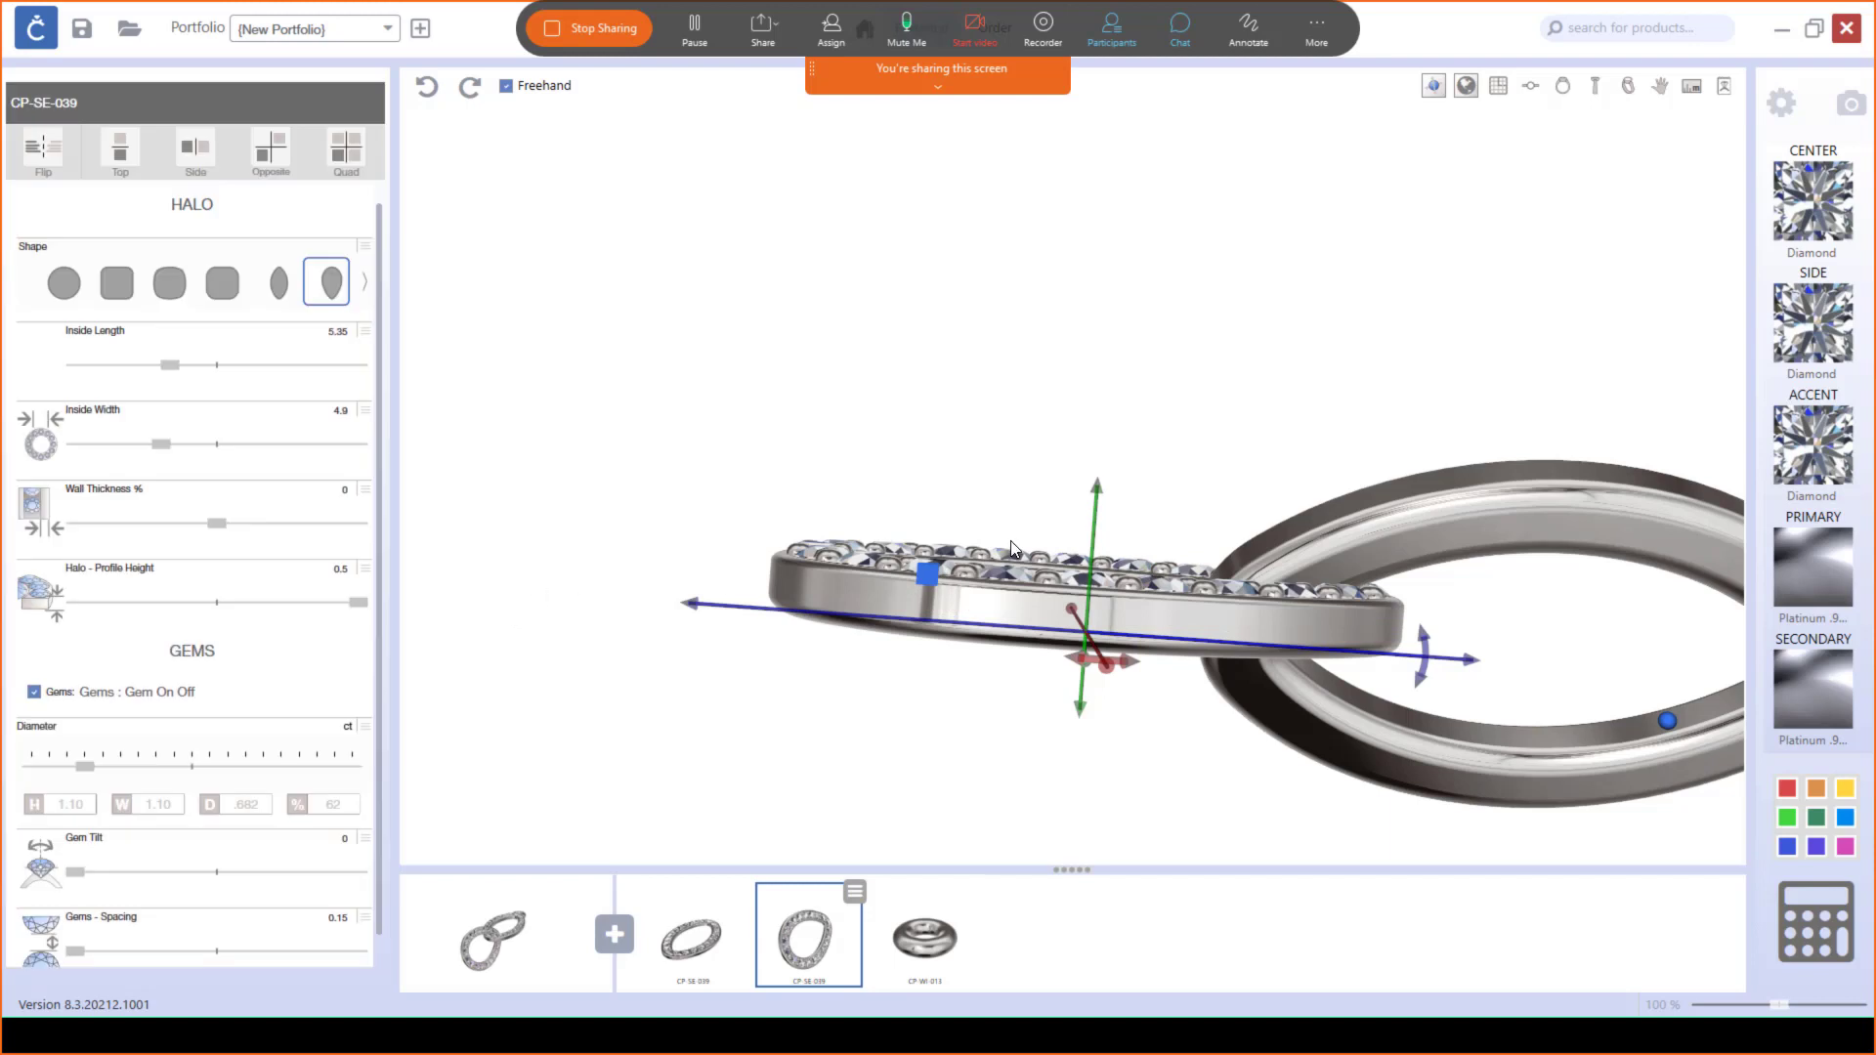
Step: Rotate the pear halo about 18° around its long axis and nudge it slightly towards the marquise halo
drag(1120, 783, 1033, 829)
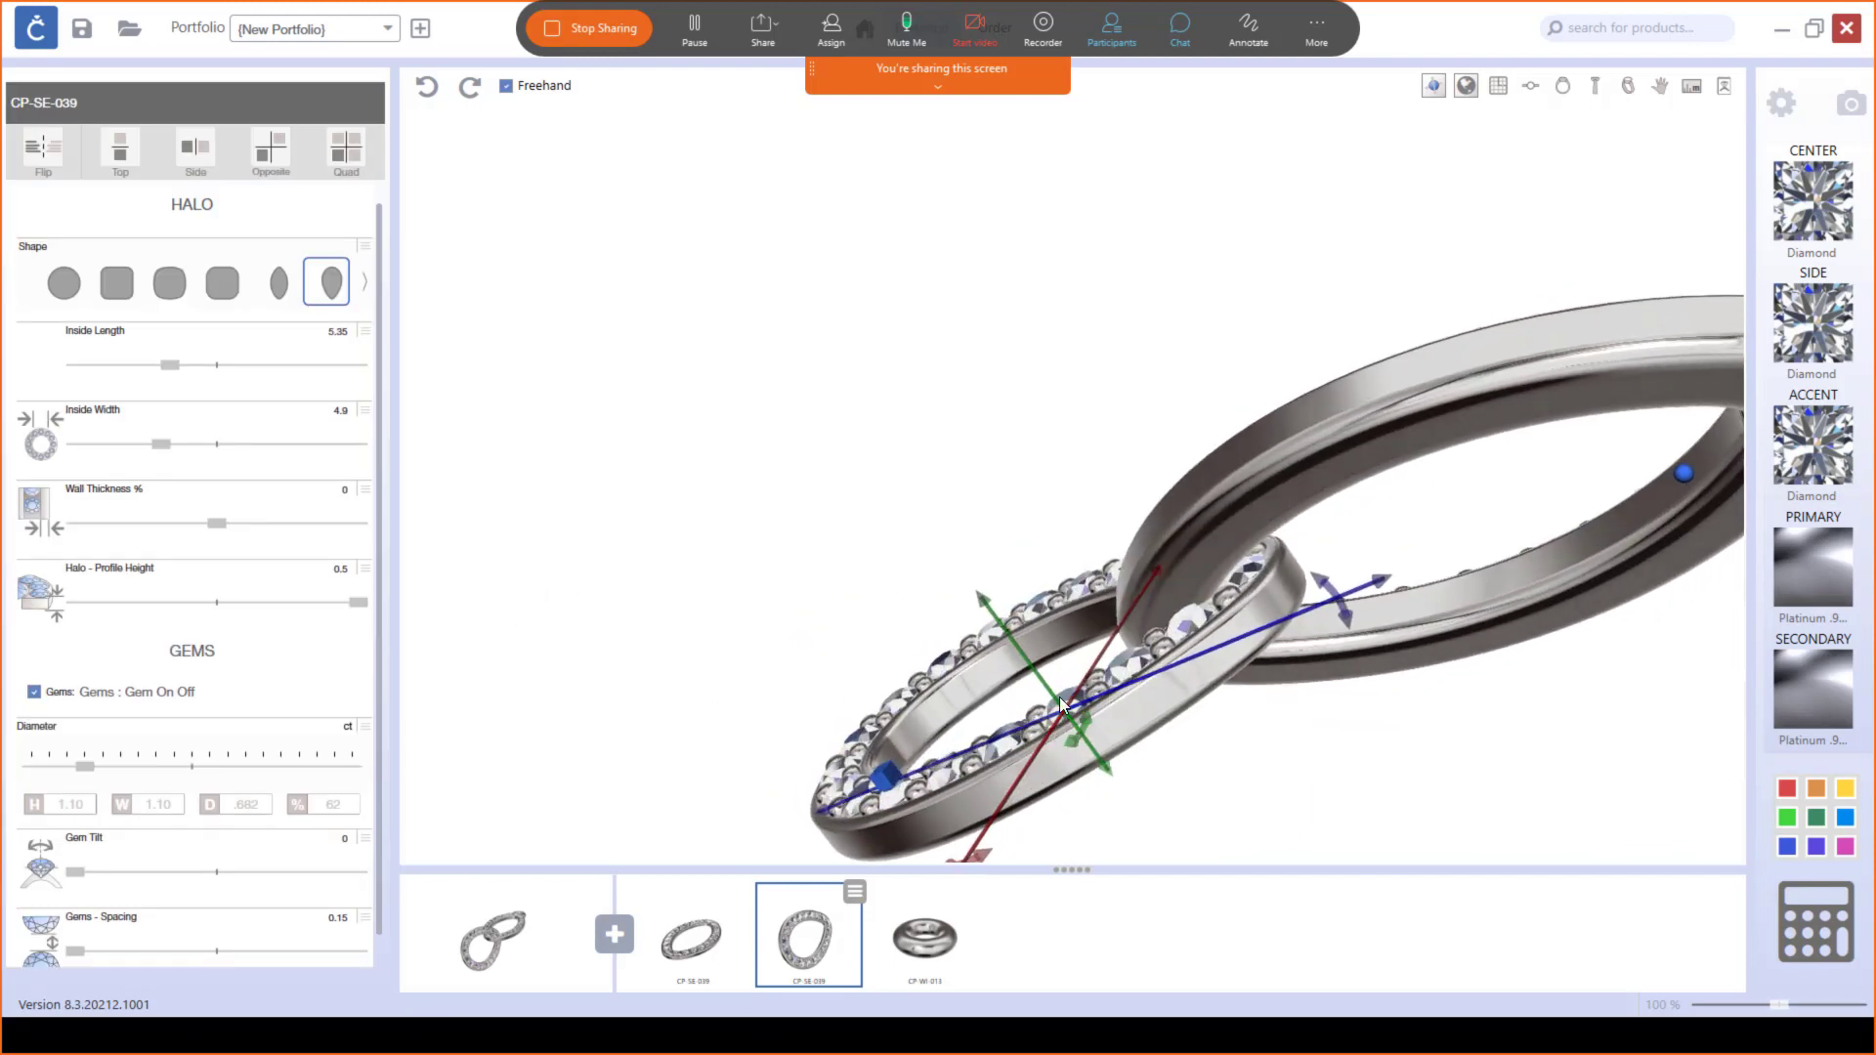
drag(1077, 732, 1083, 740)
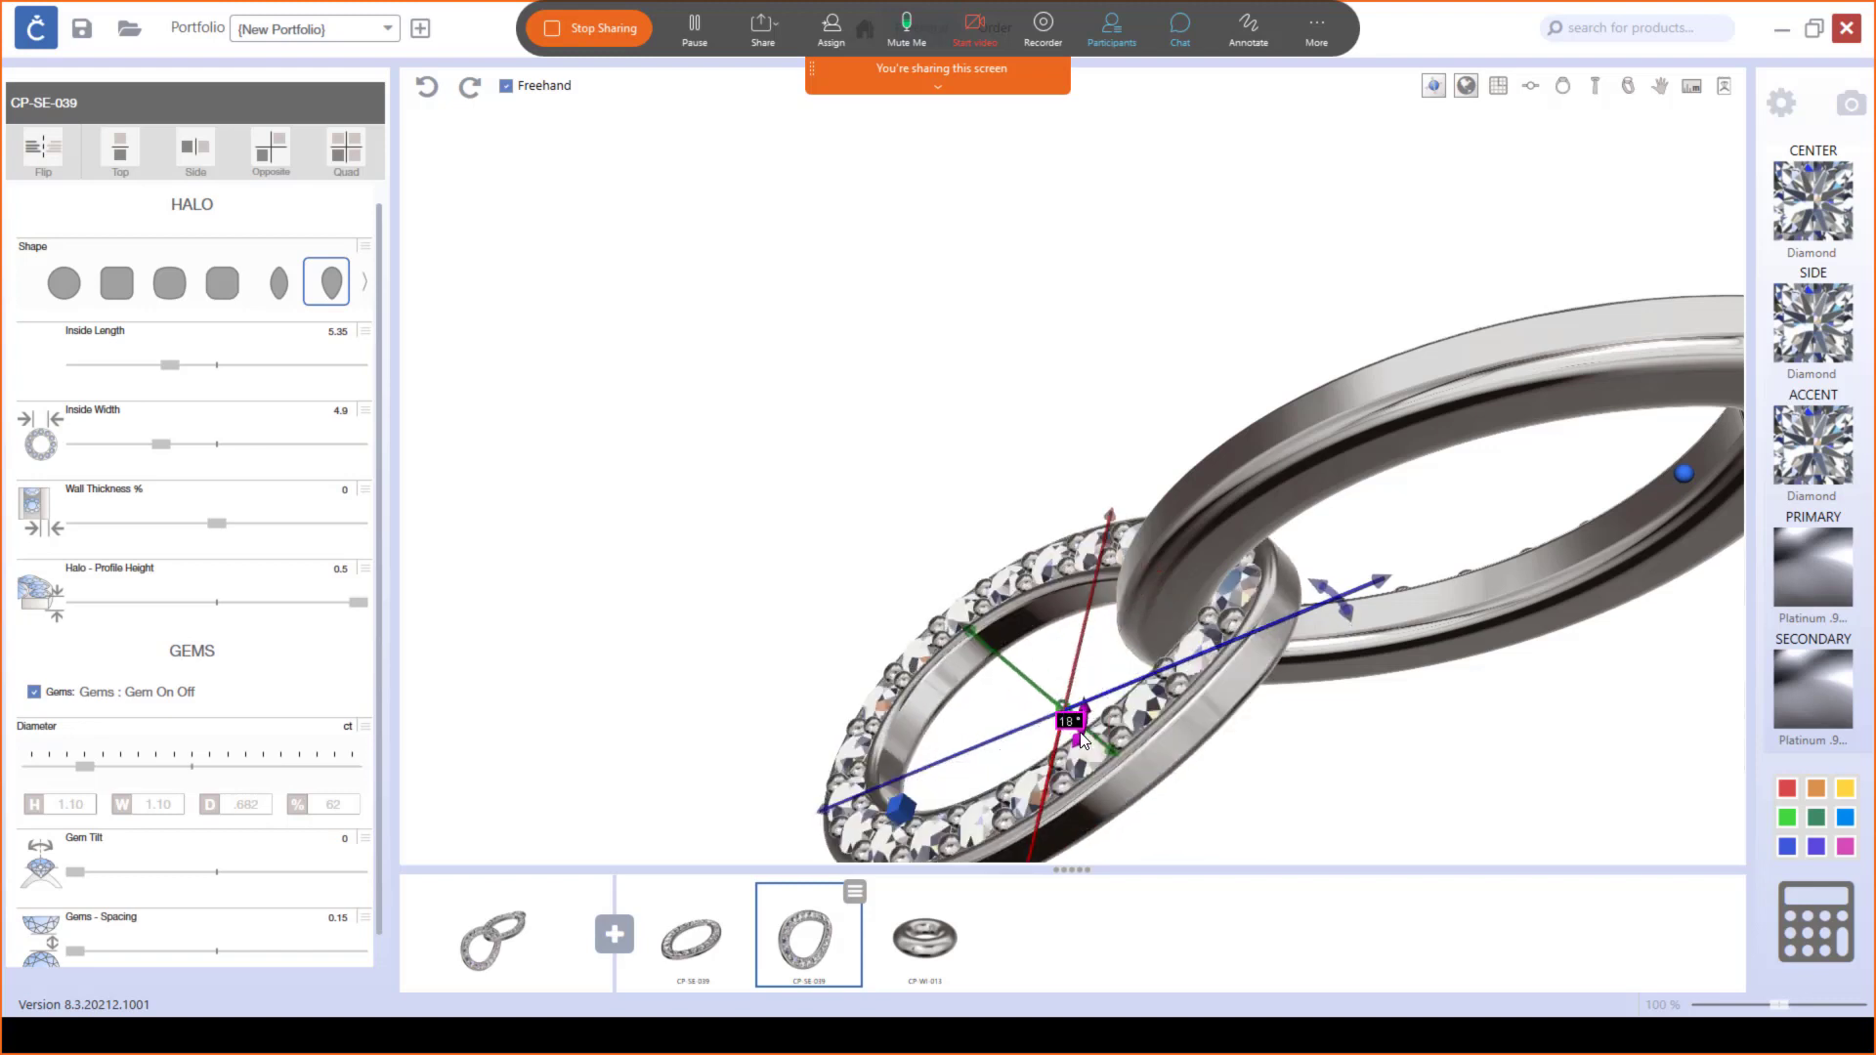
drag(1385, 578, 1400, 579)
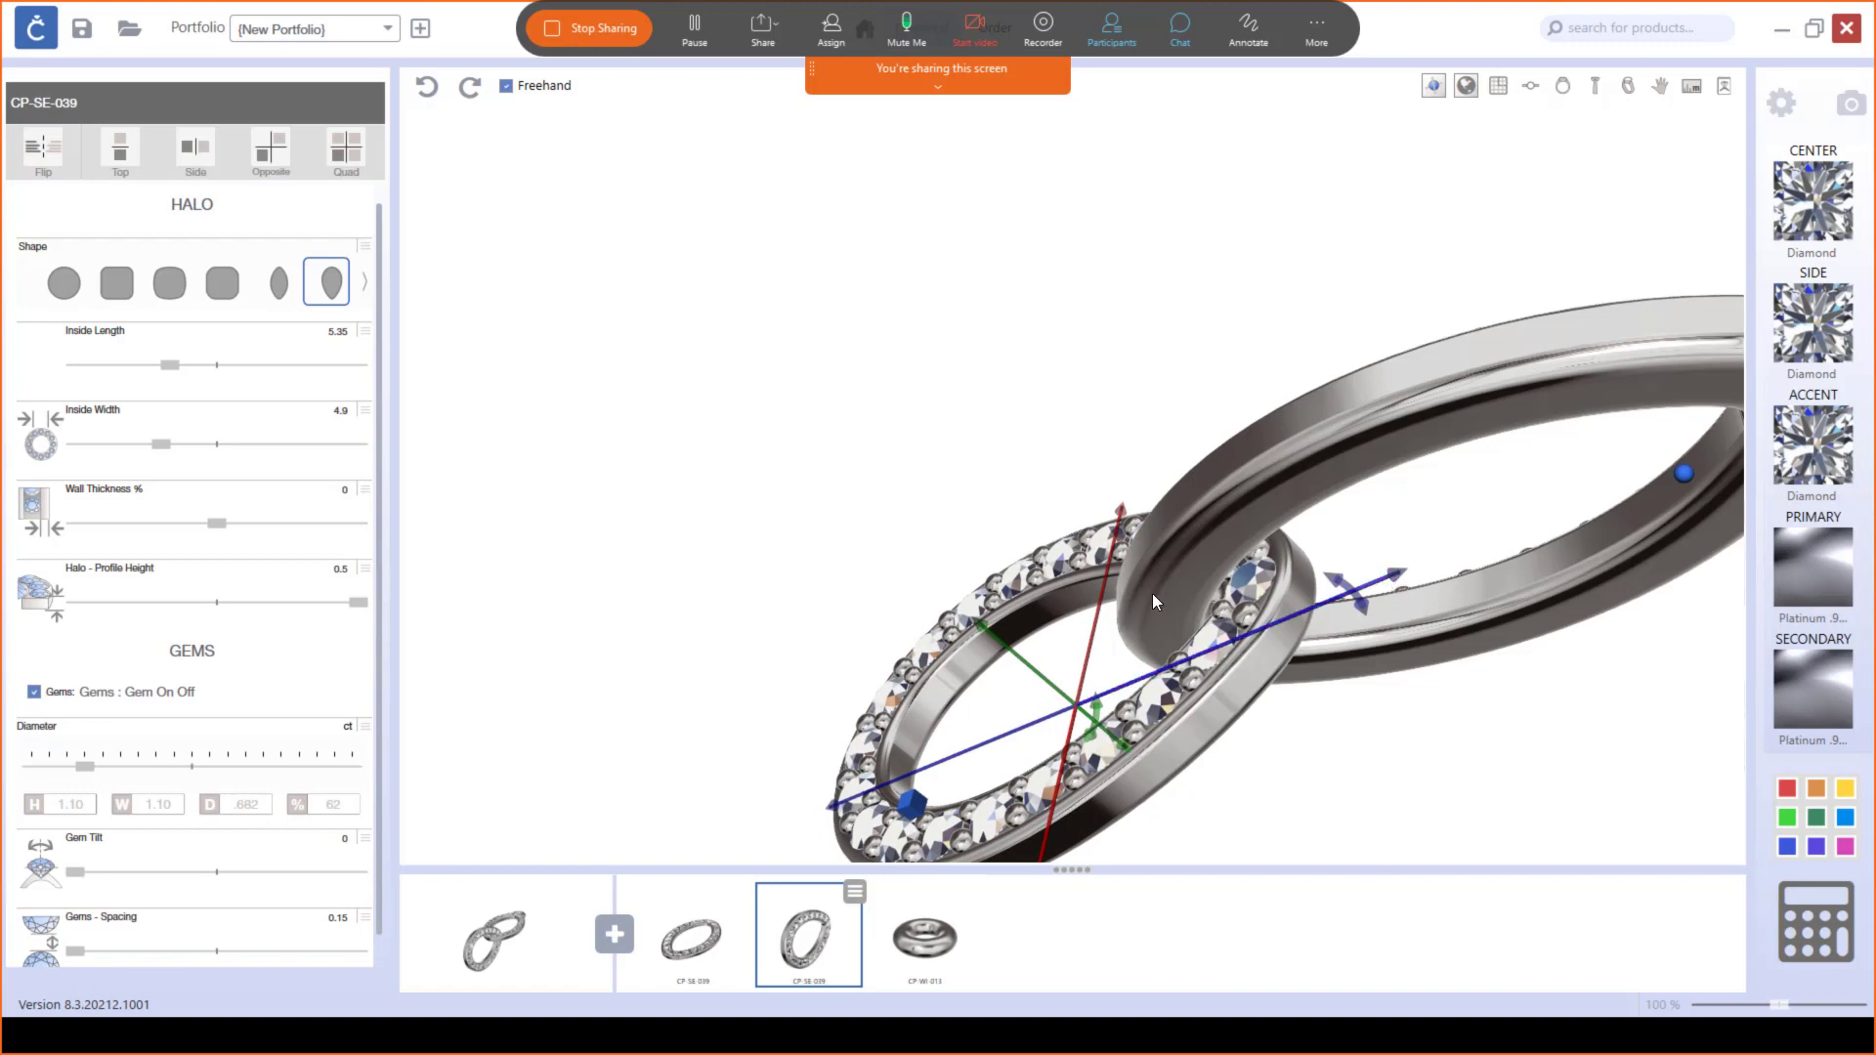
Step: Duplicate the jump ring and move the copy along the long axis to the pear halo's outer end
right_drag(1153, 606, 1239, 745)
scroll(1221, 711, down, 3)
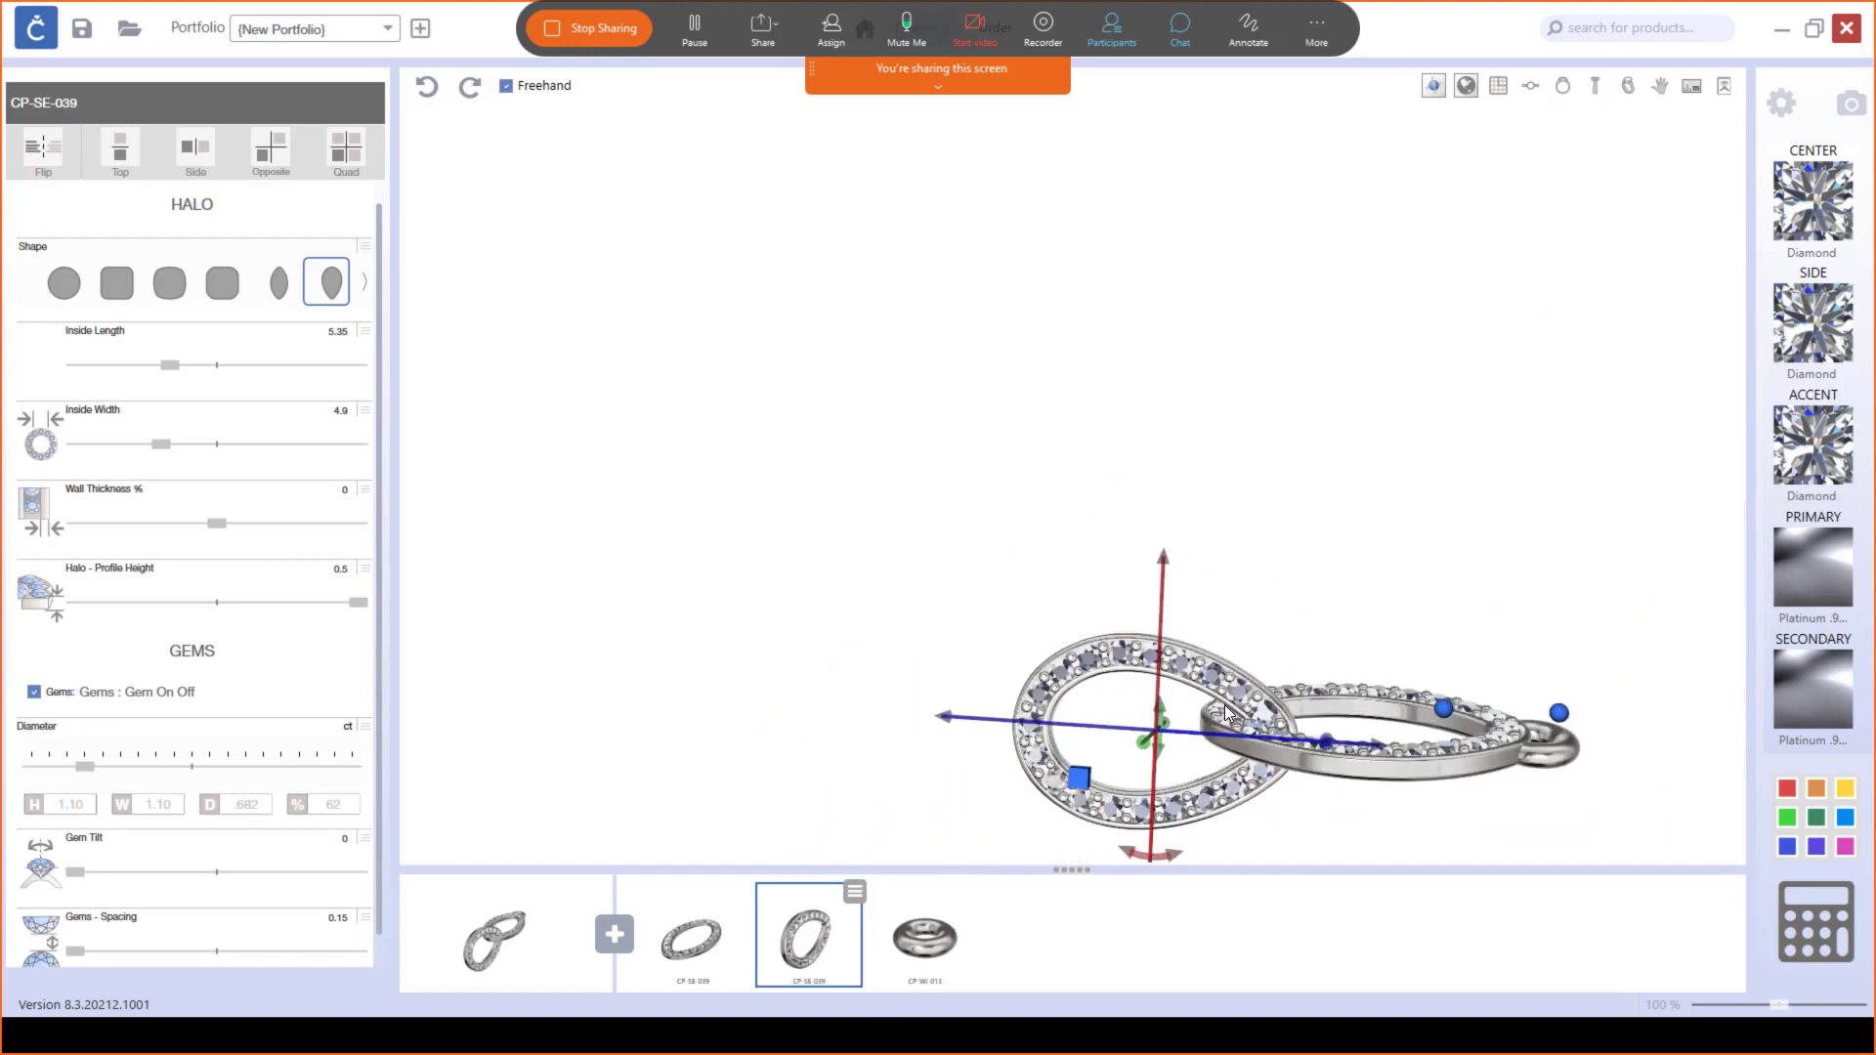
click(1571, 758)
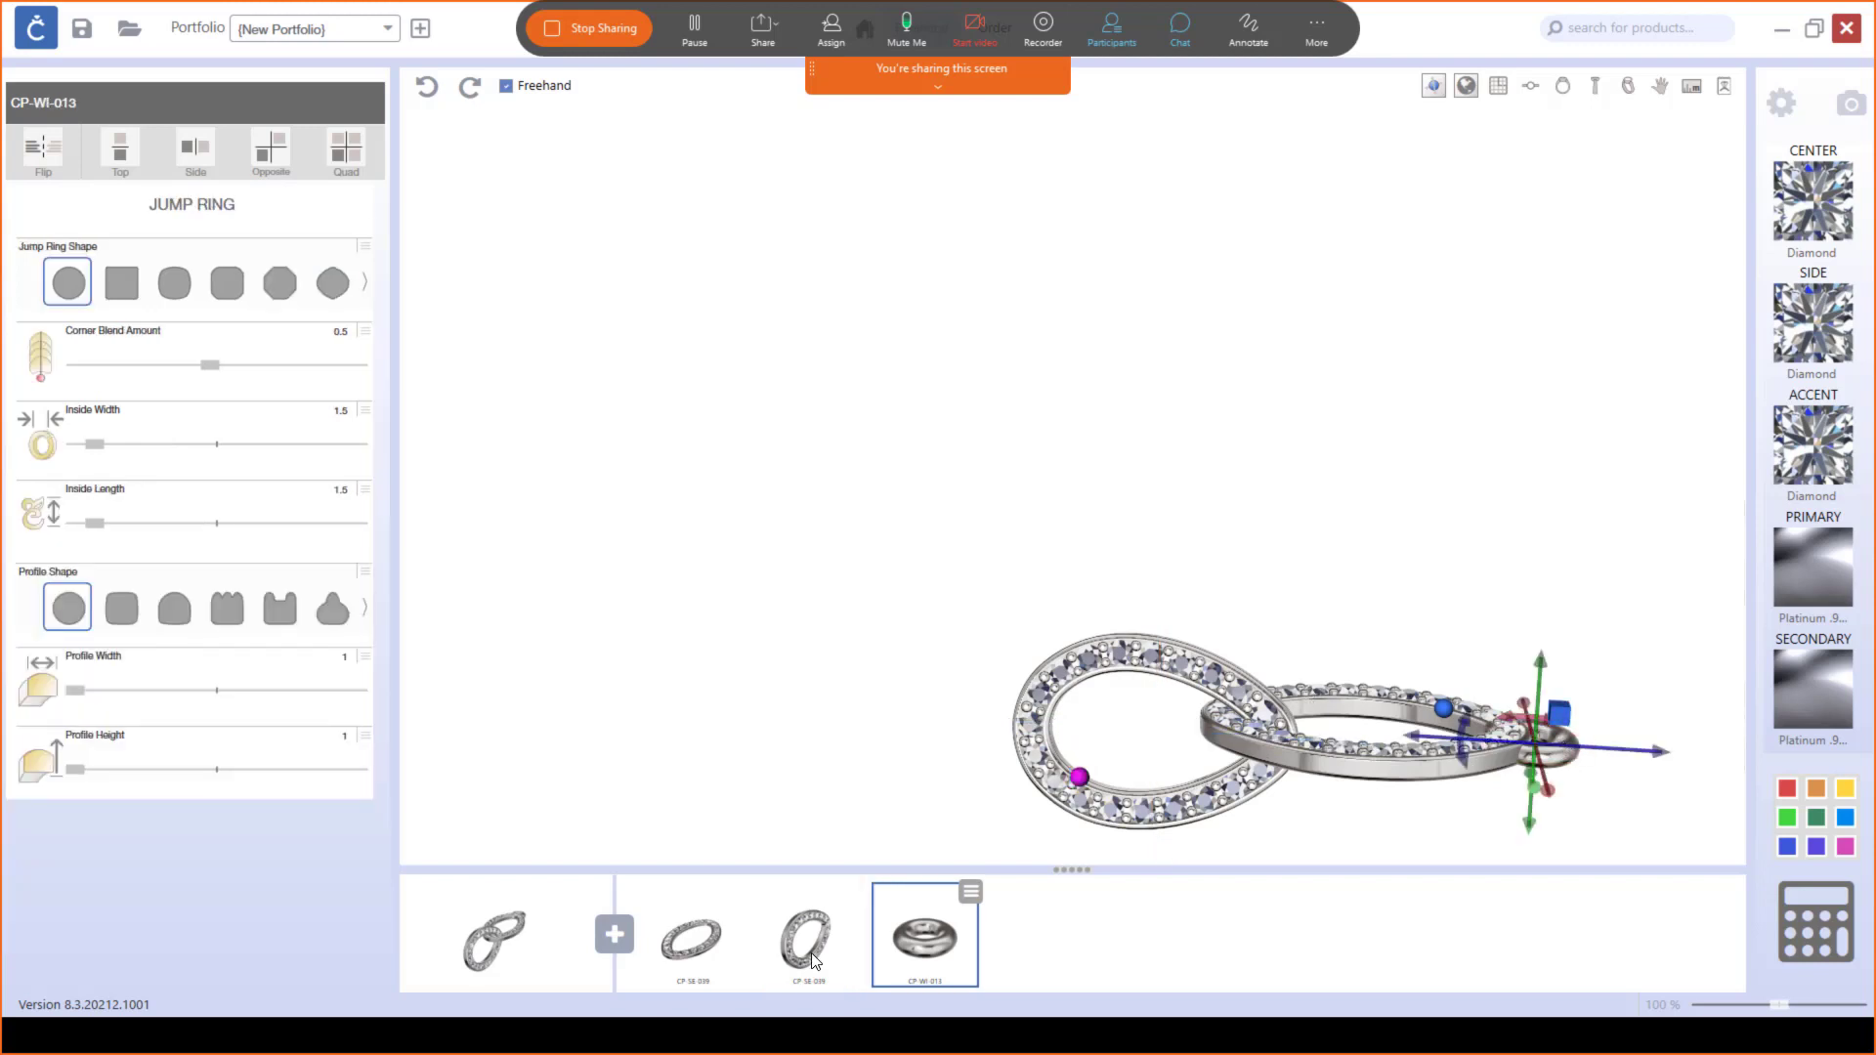
click(970, 892)
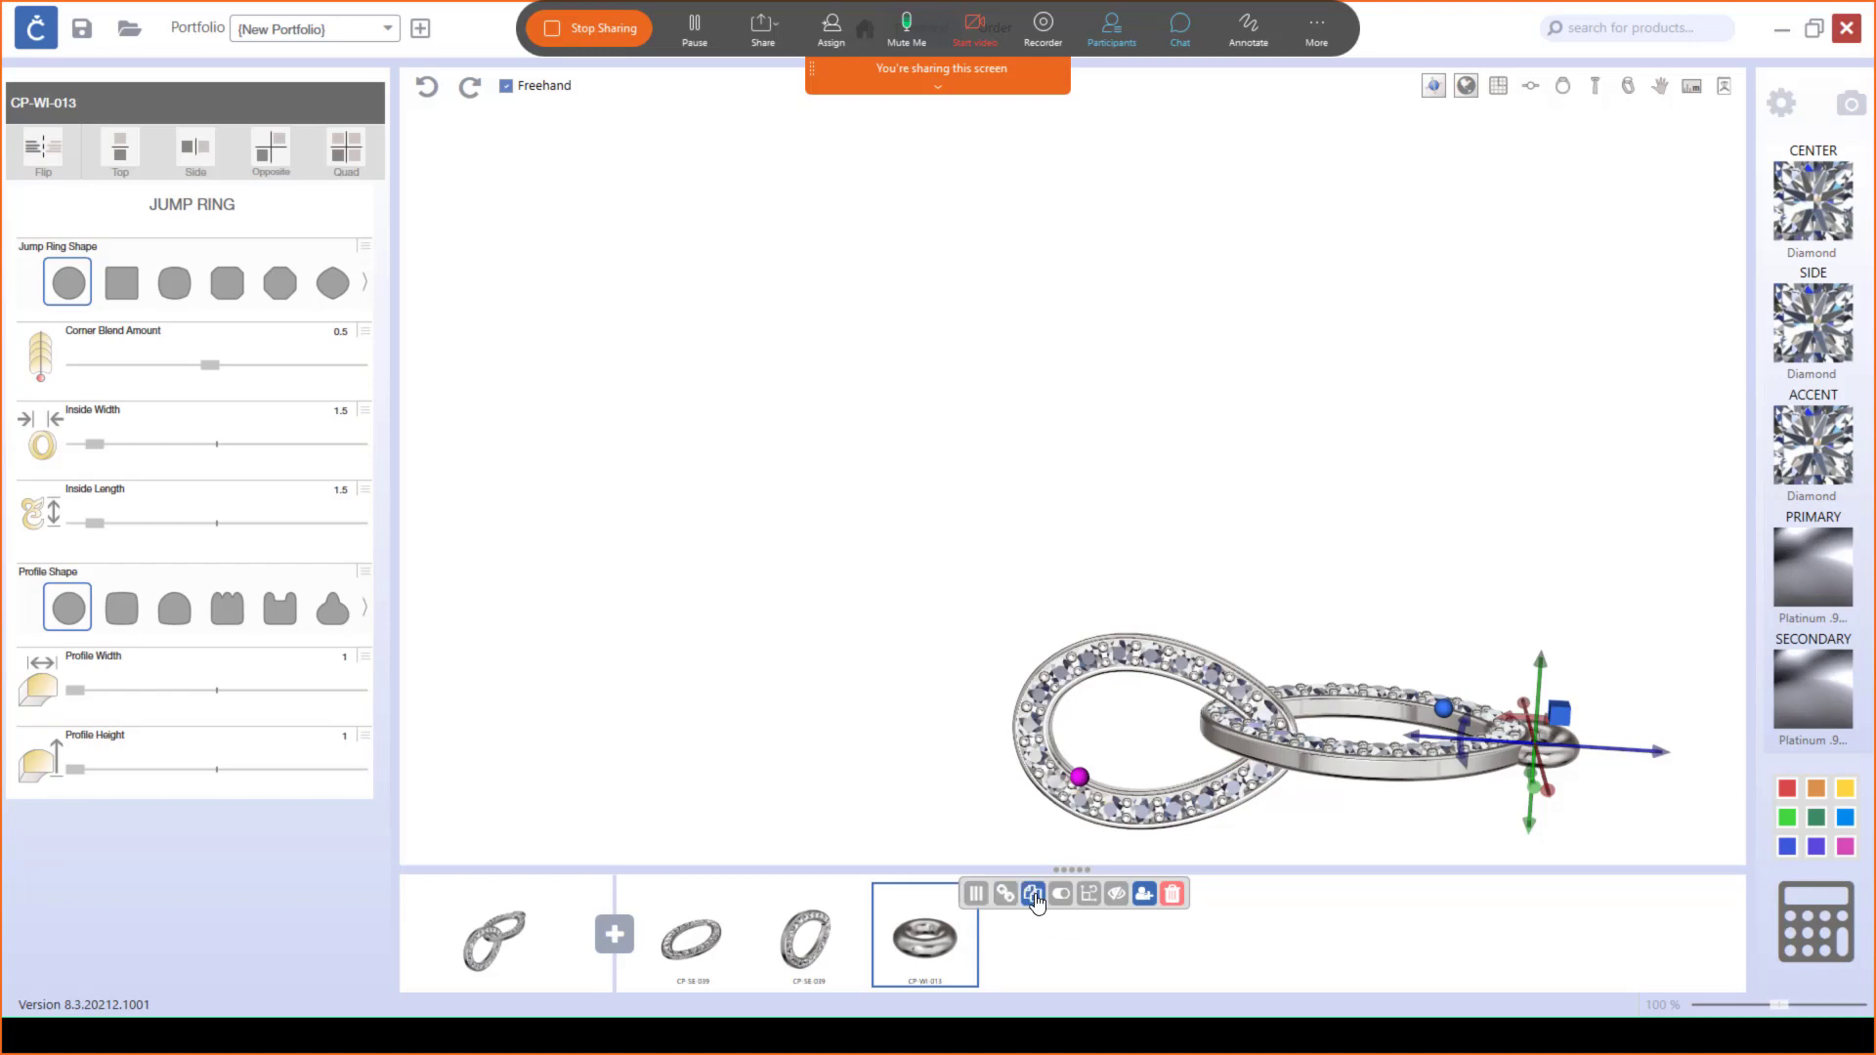
click(1033, 894)
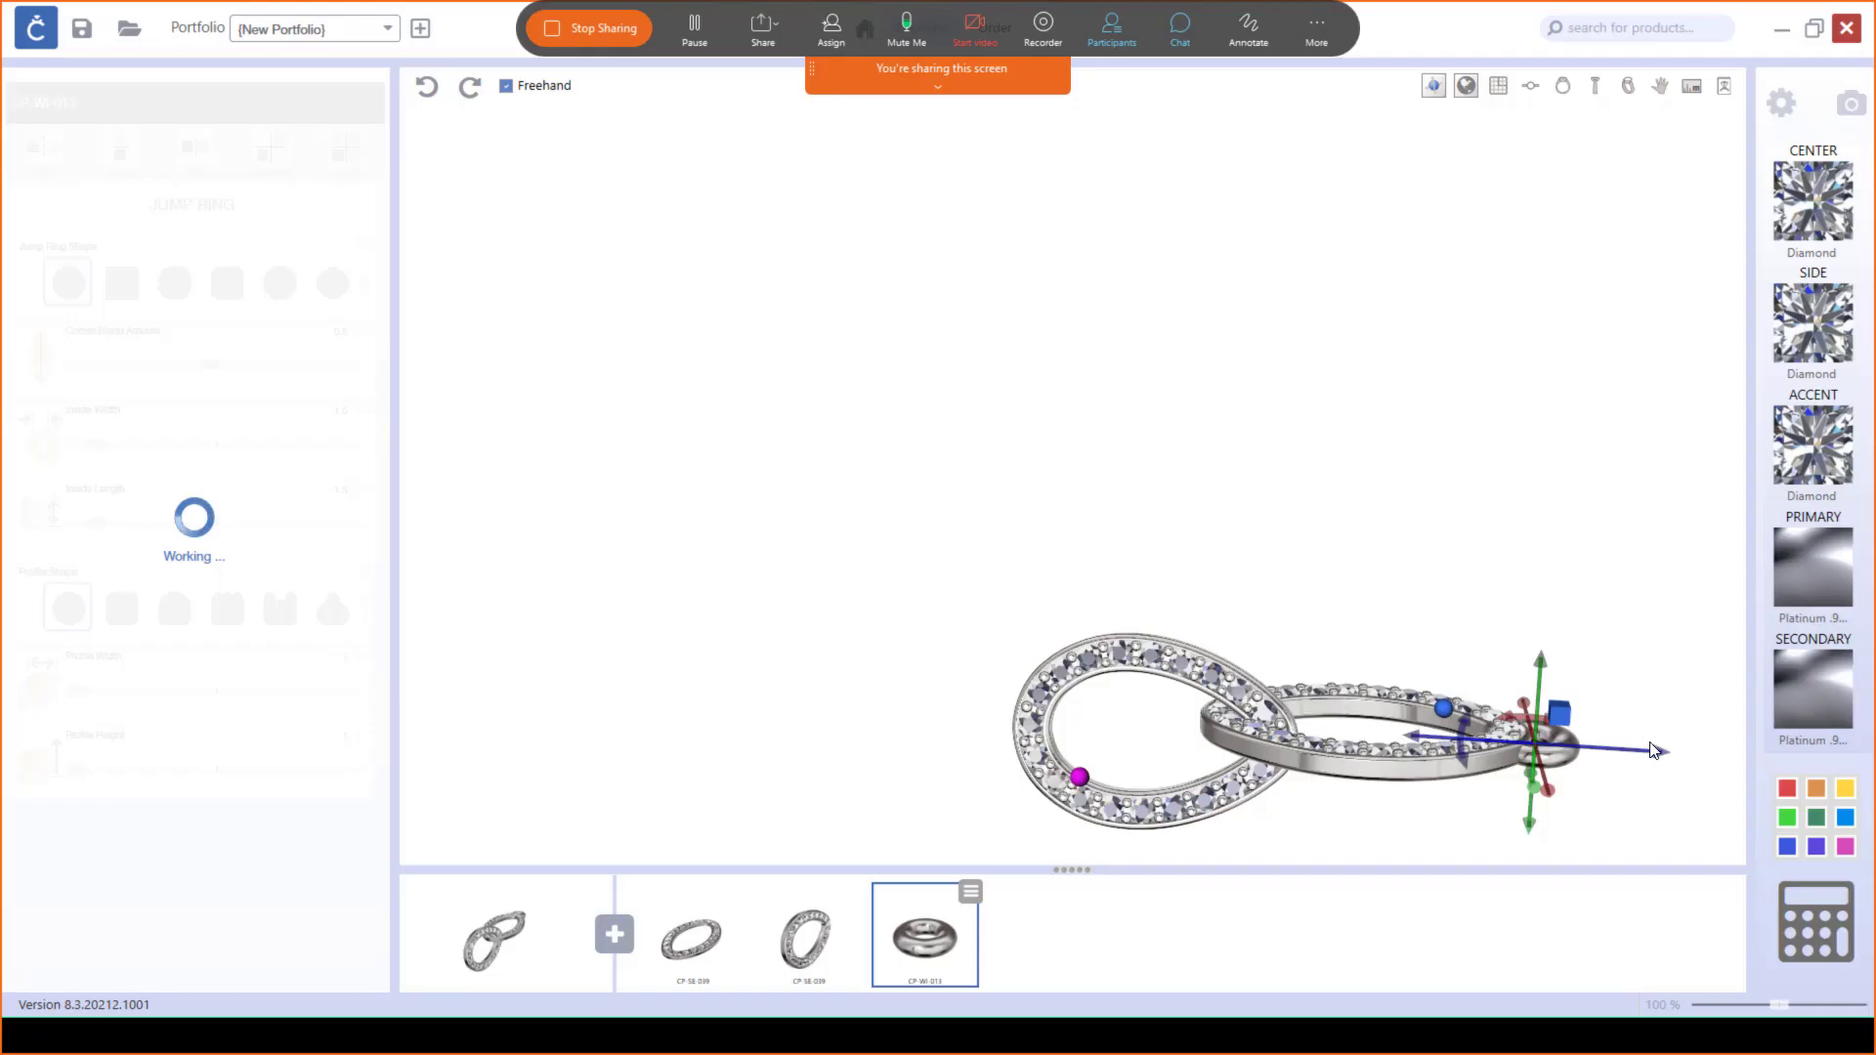
drag(1637, 750, 1105, 743)
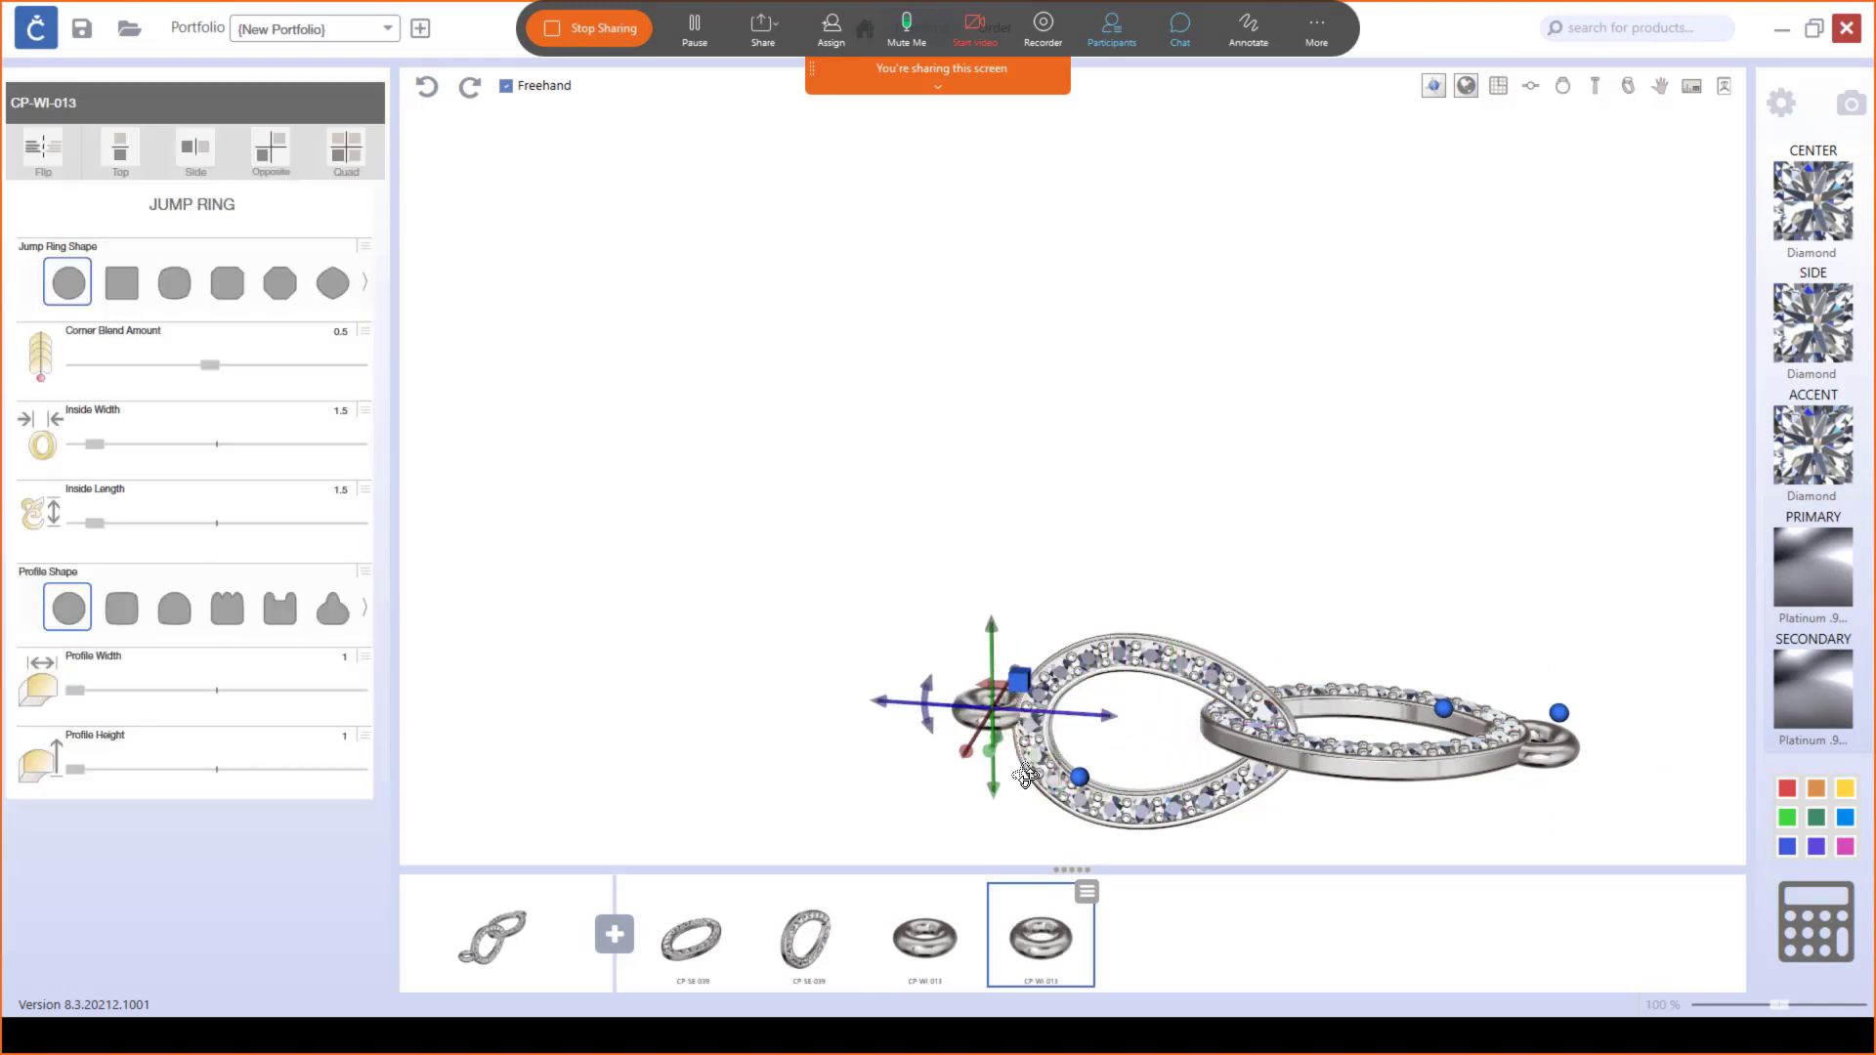
Step: Rotate the copied jump ring to match the pear halo's orientation, then shift it closer to the halo and slightly lower
right_drag(1011, 783, 1257, 711)
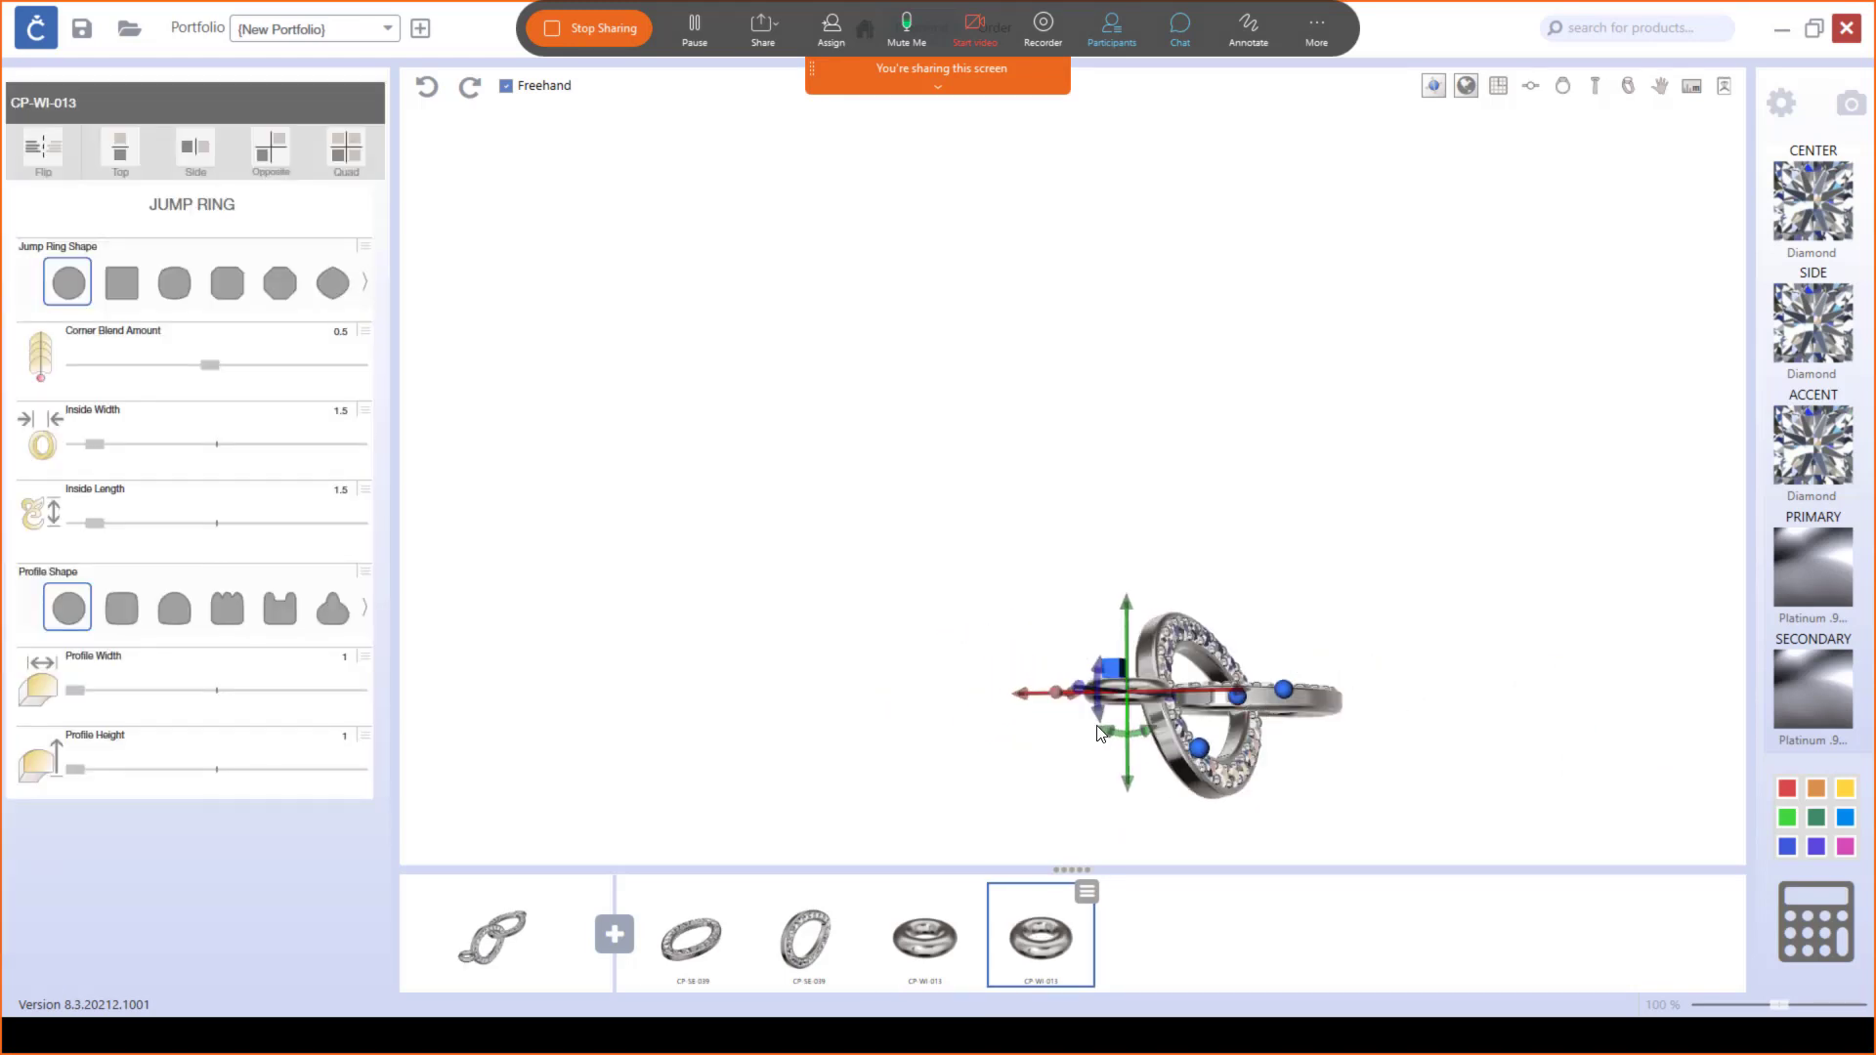
drag(1102, 735, 1092, 728)
scroll(1104, 726, up, 3)
scroll(1119, 723, up, 3)
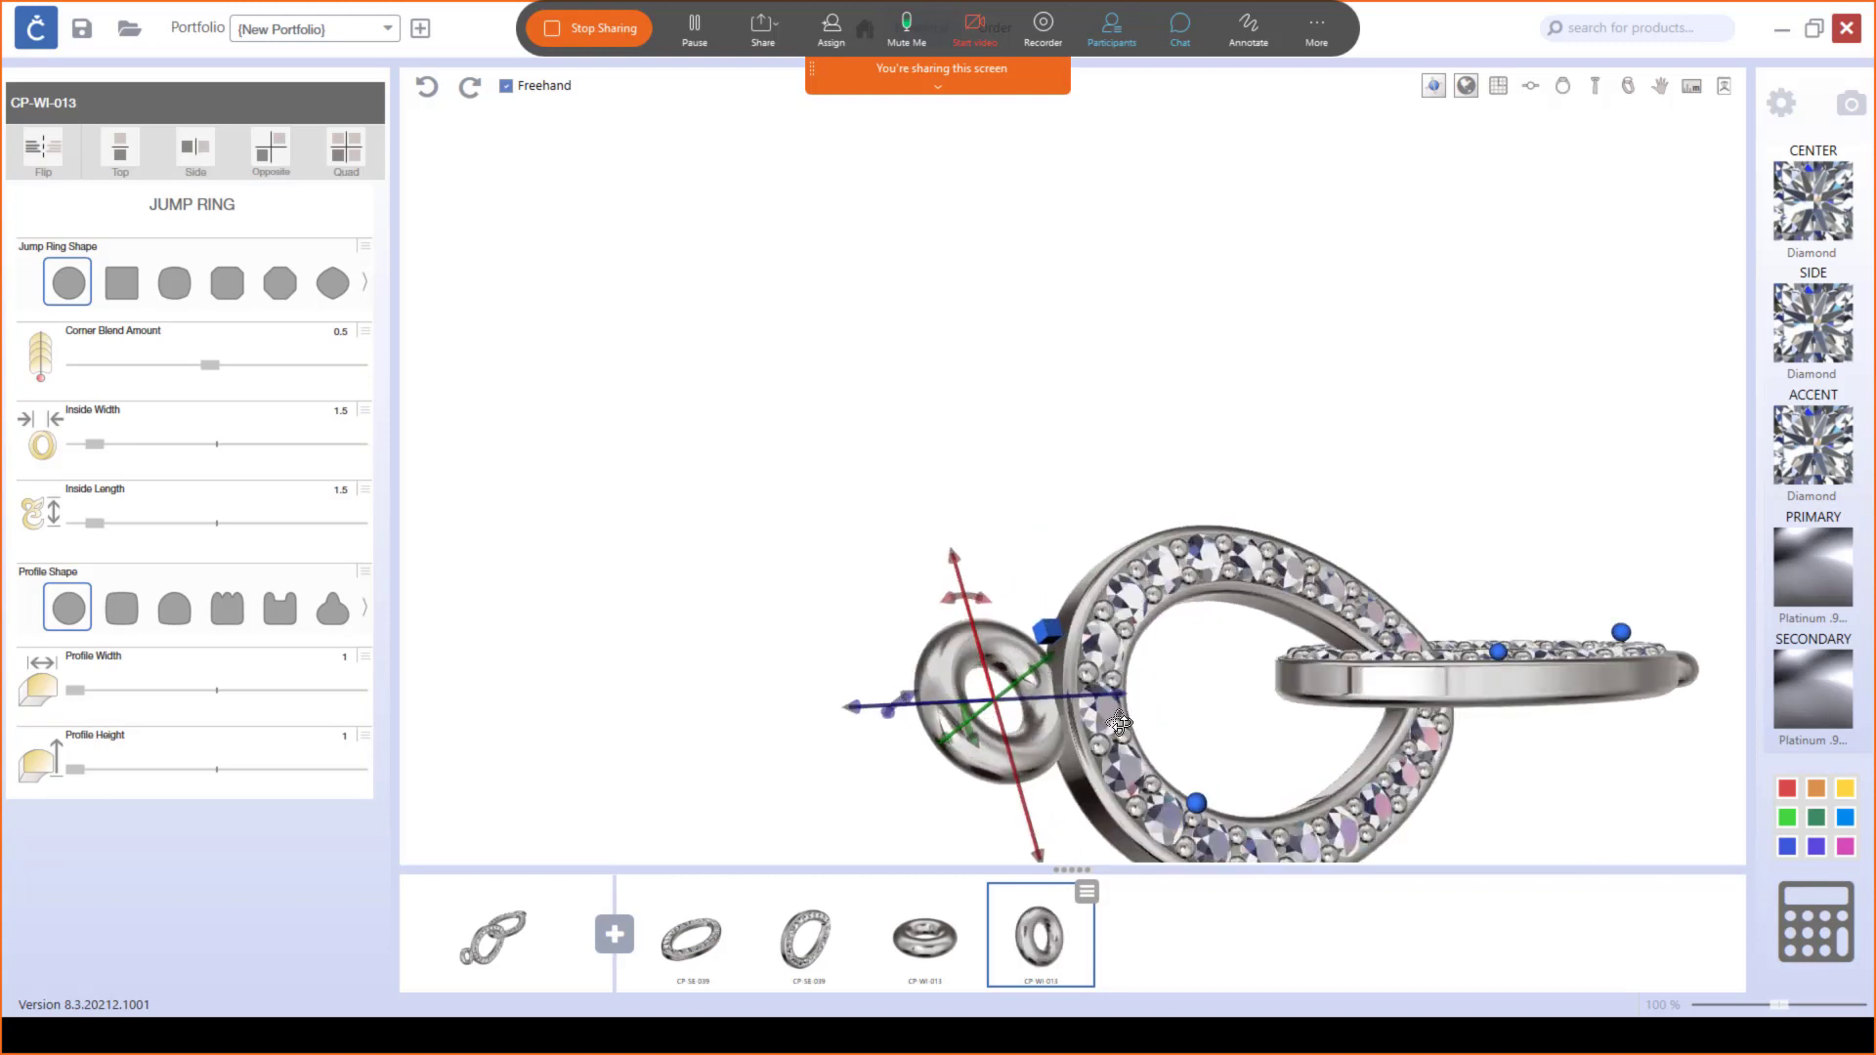
scroll(1119, 723, up, 2)
drag(1081, 714, 1102, 712)
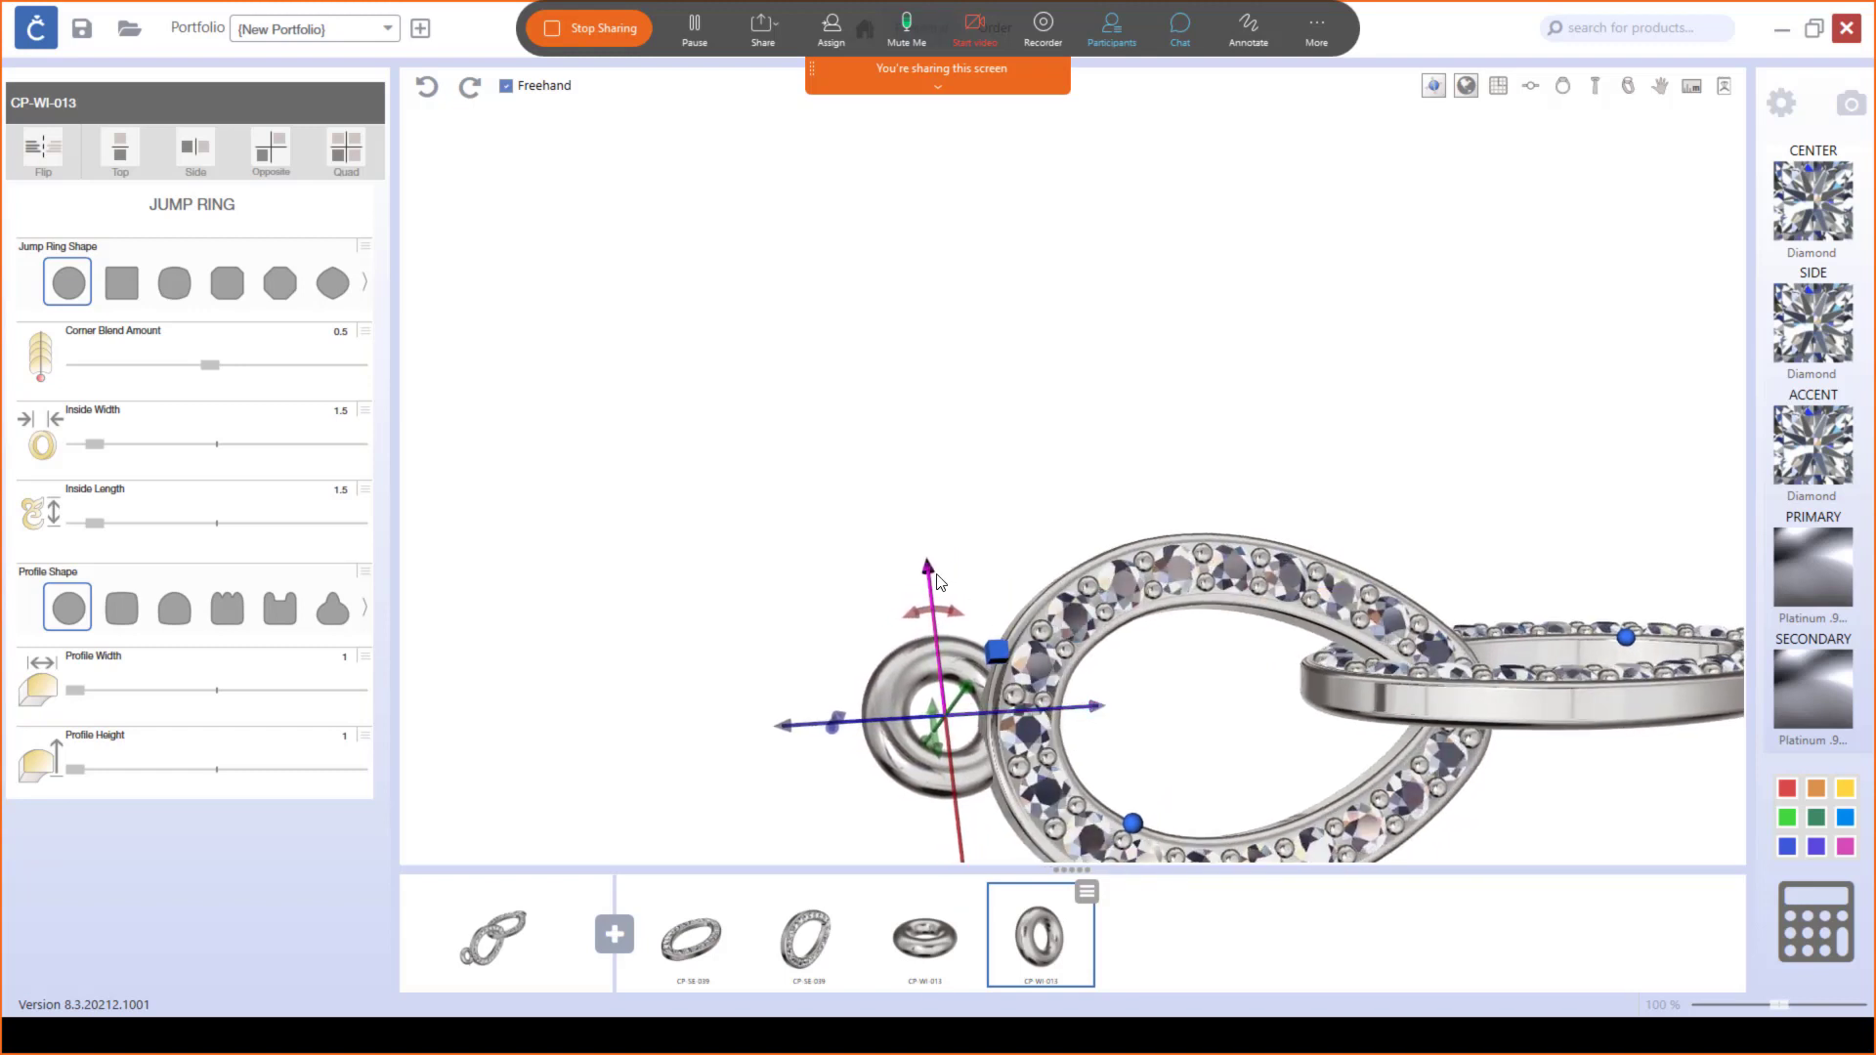
drag(927, 578, 932, 605)
Step: Add the CP-CH-014 Cable 1.5mm chain from the part library to the design
scroll(1080, 667, down, 7)
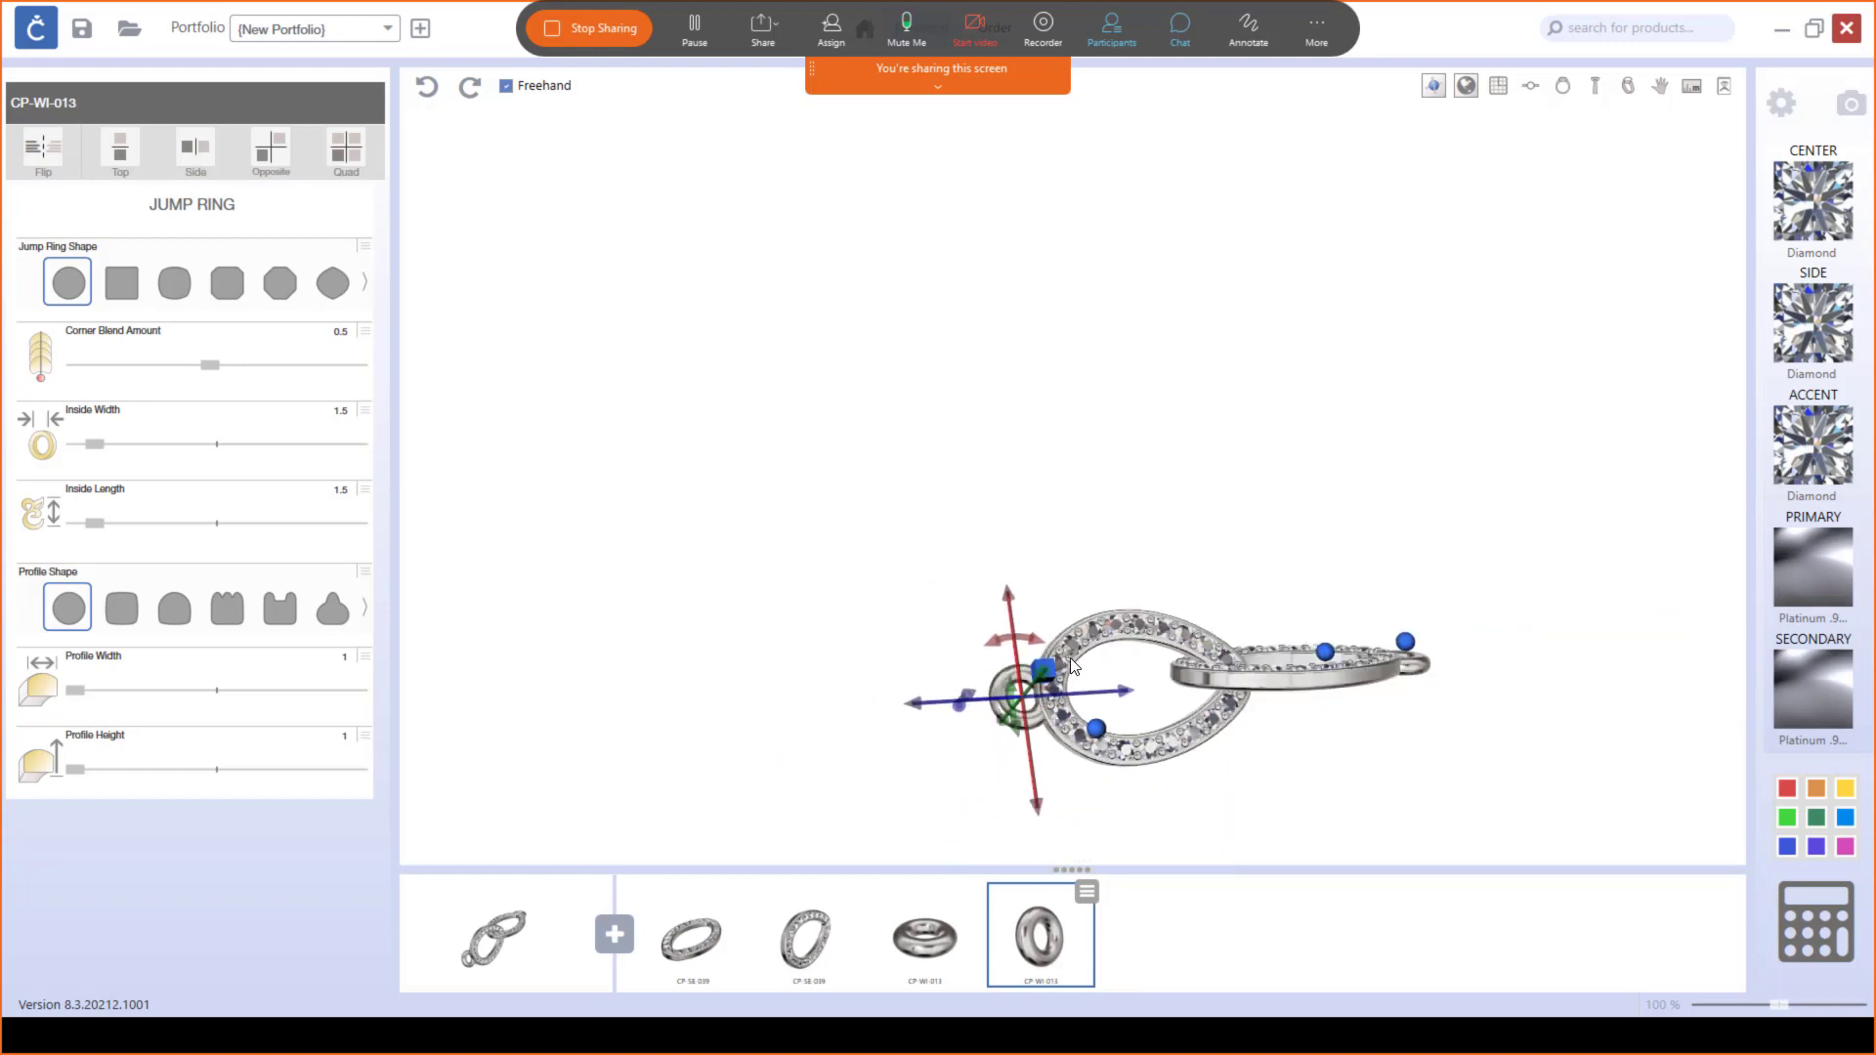
right_drag(1103, 658, 1064, 689)
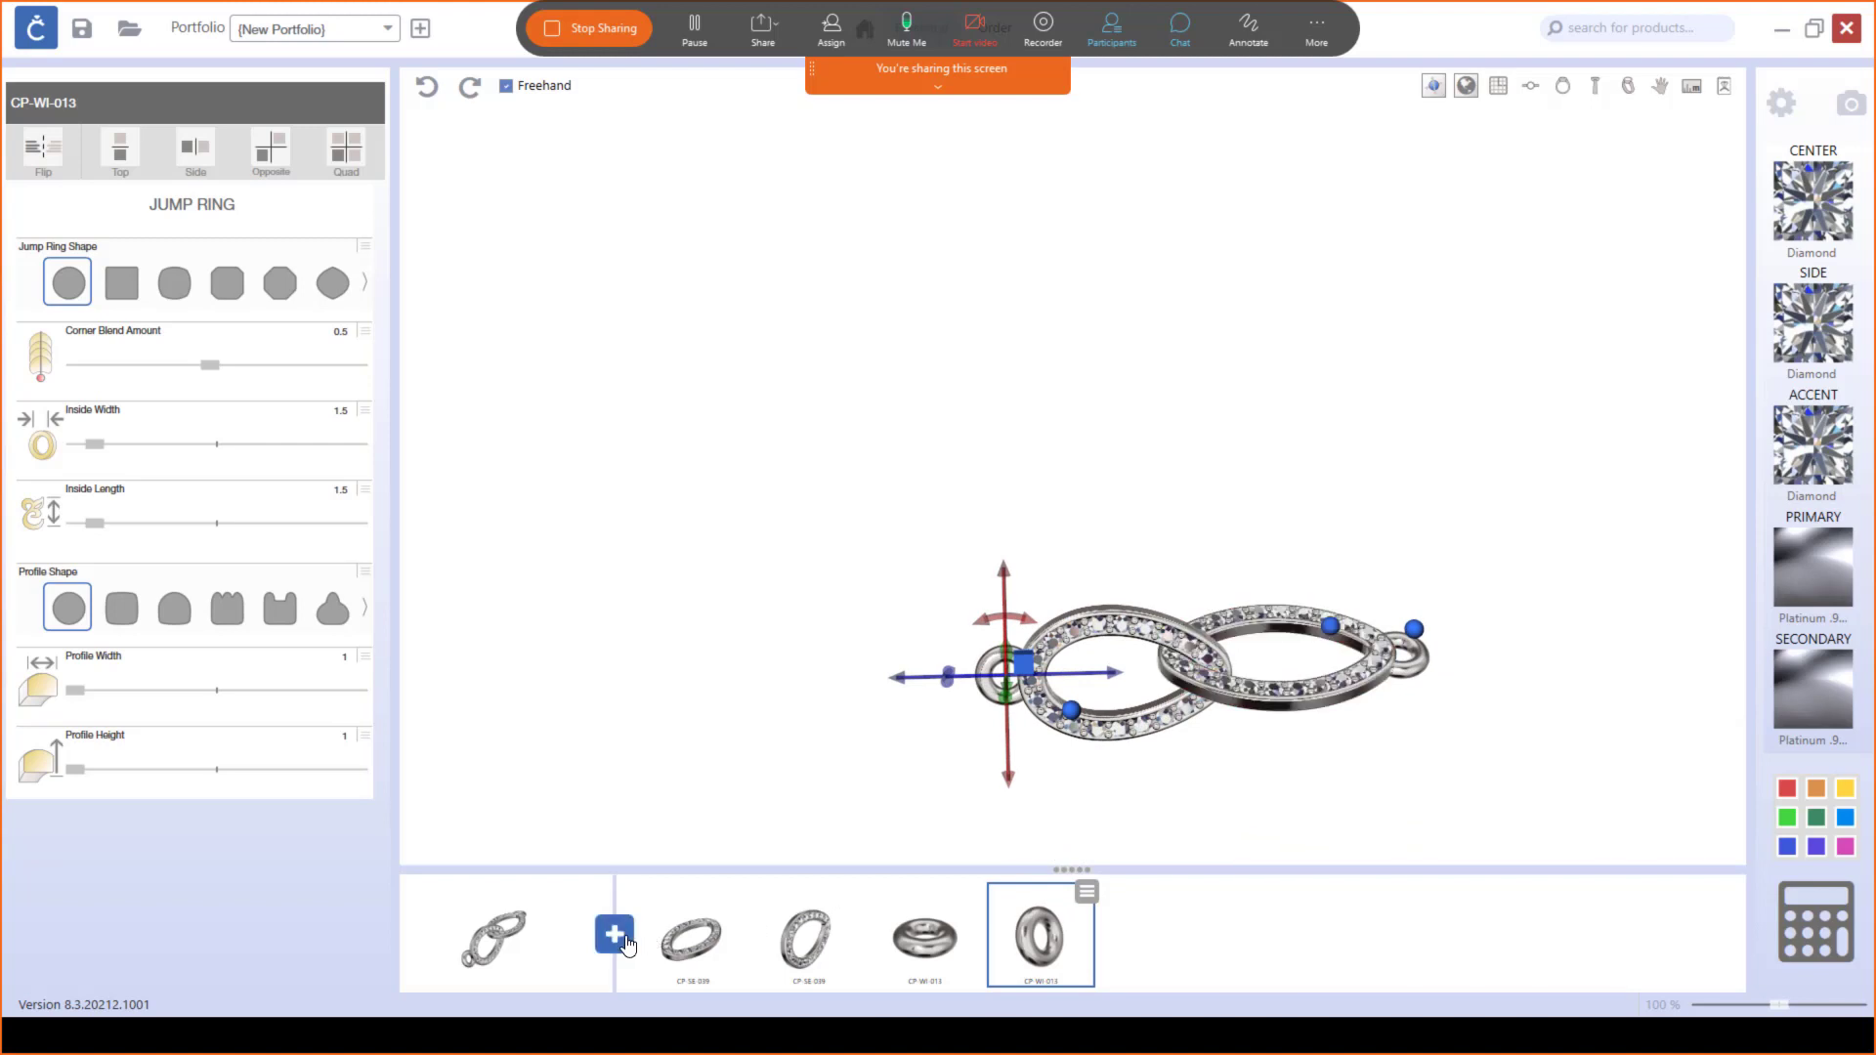
click(614, 934)
click(1462, 610)
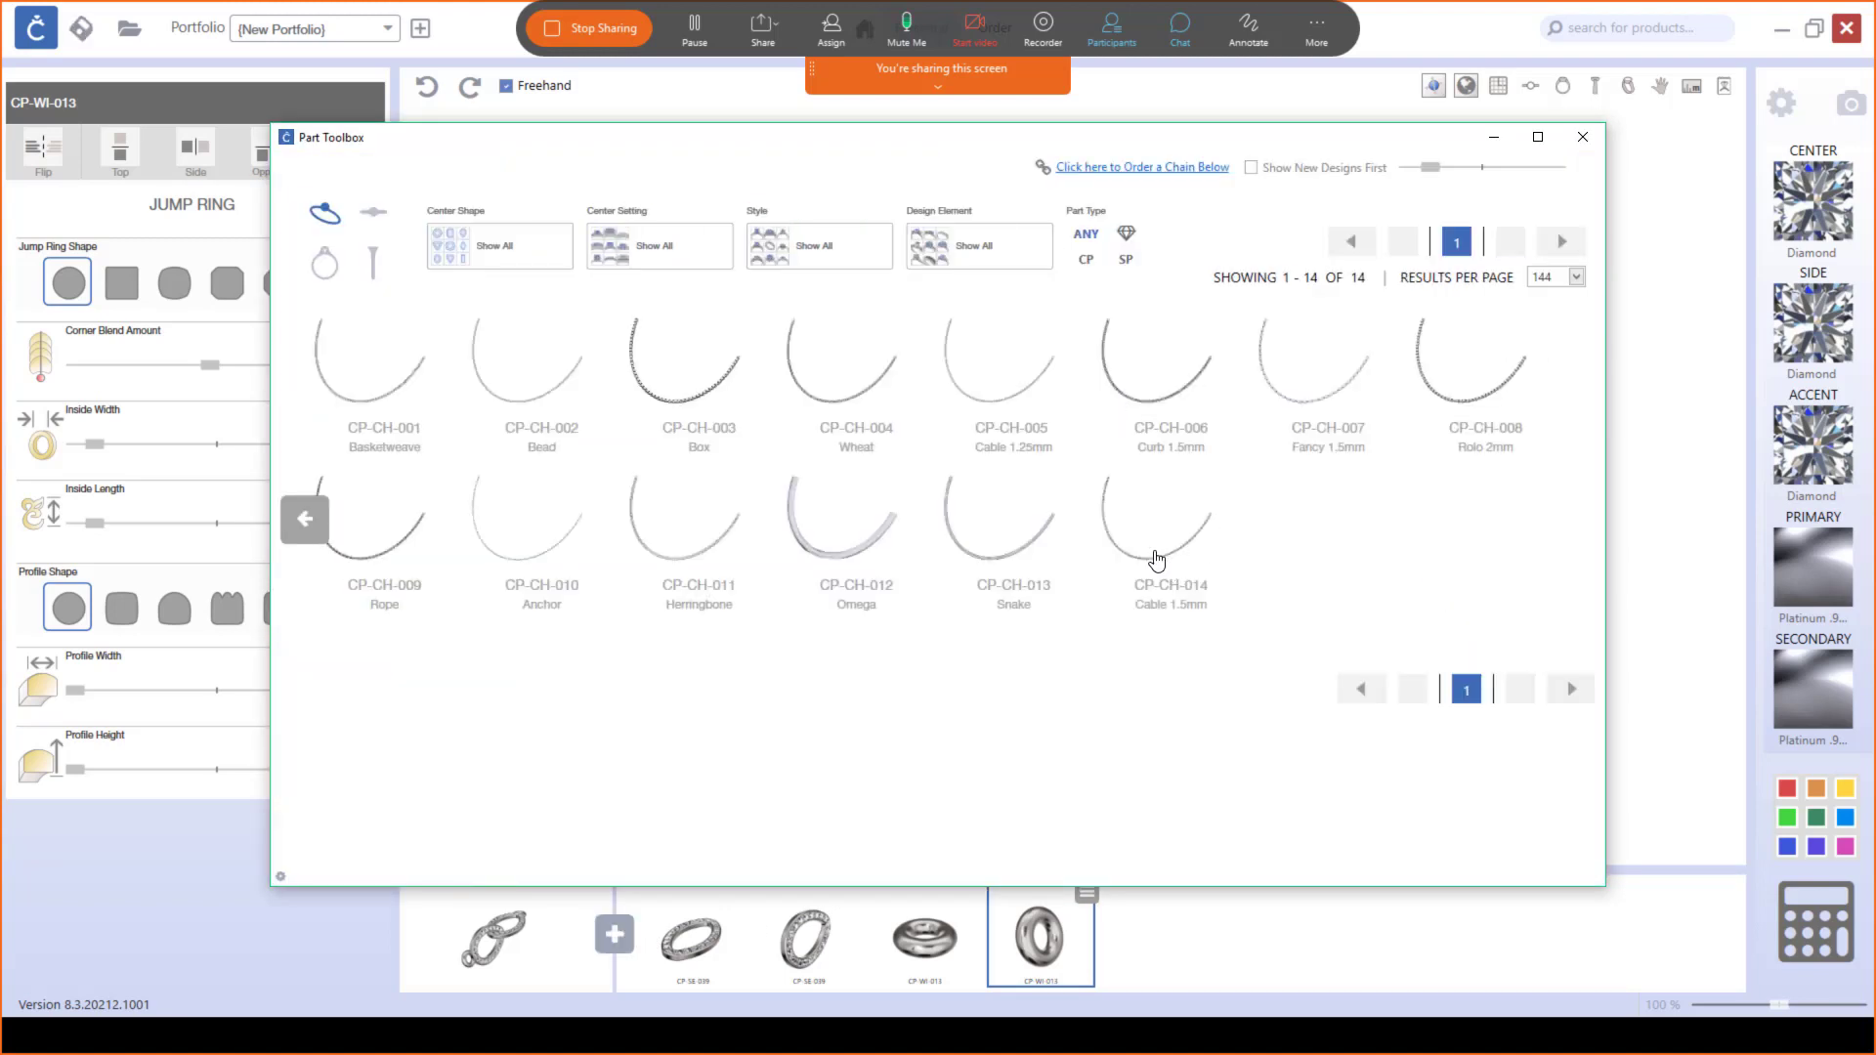
click(1158, 571)
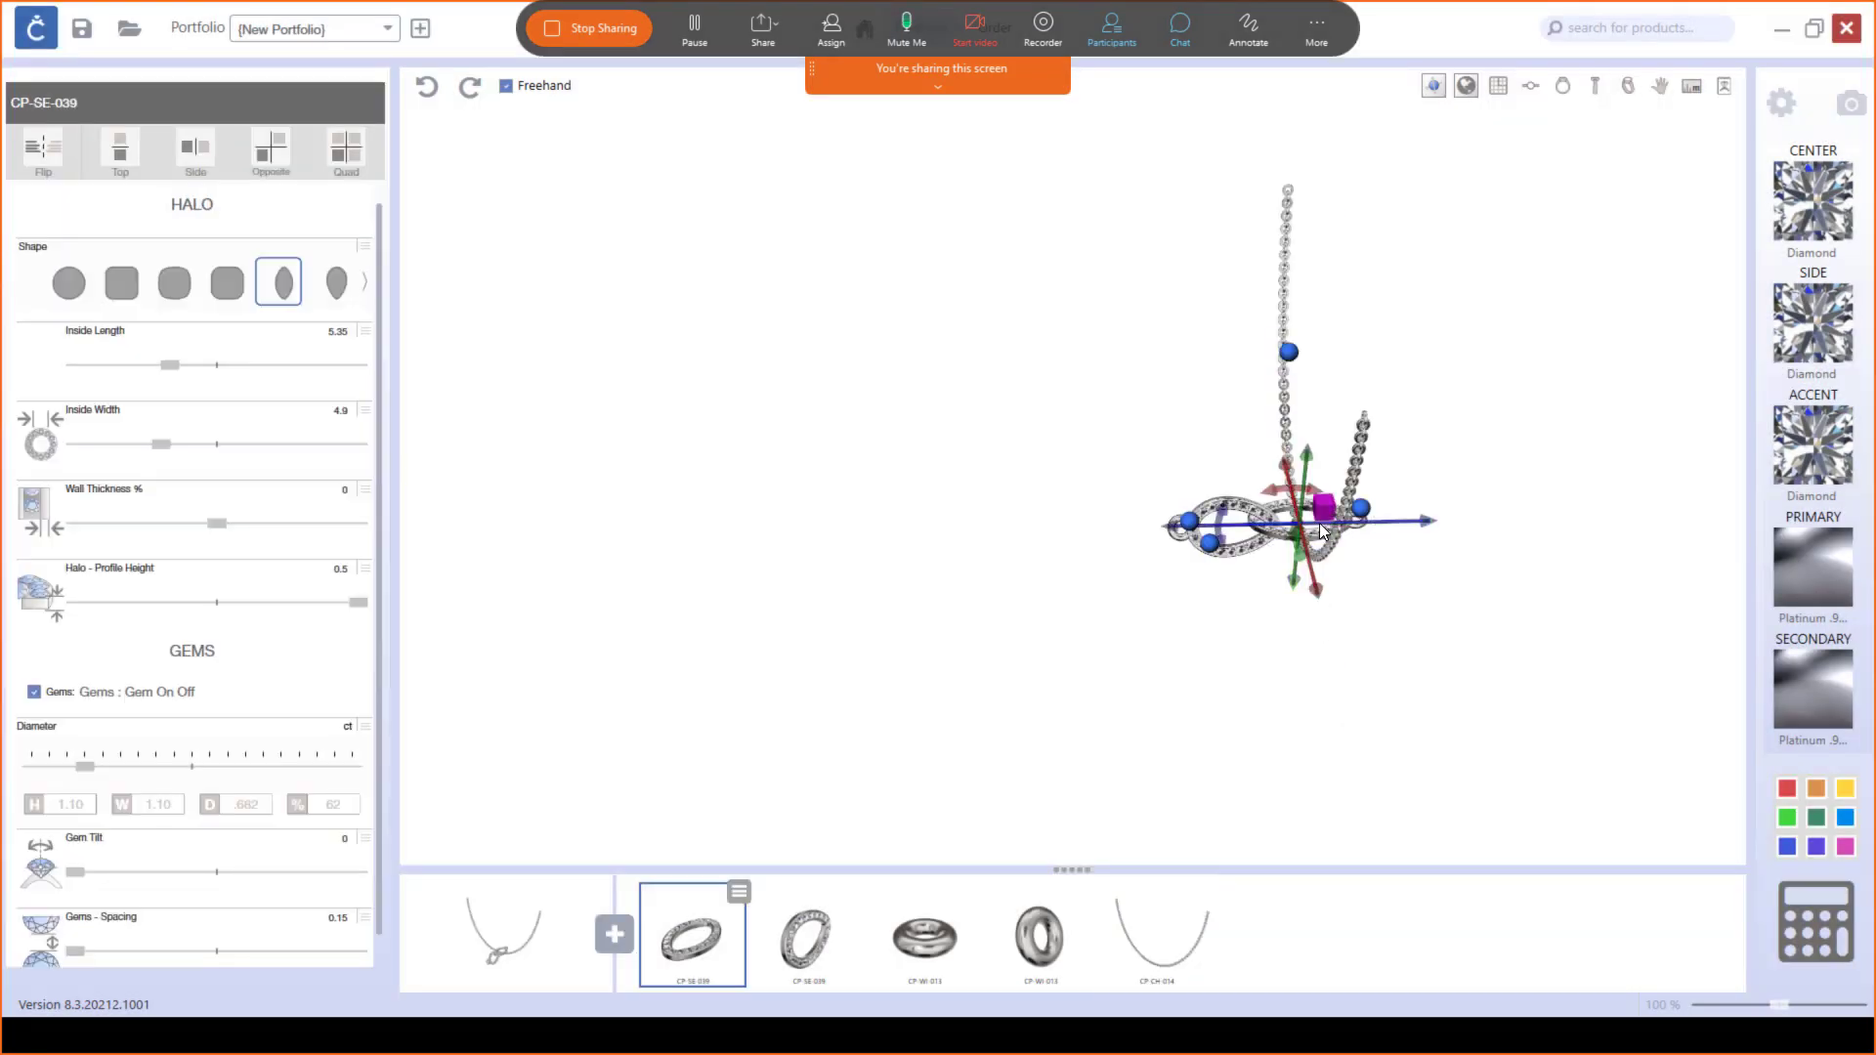
Step: Rotate the chain in line with the two halos, centre it behind them and lower it
click(1284, 279)
click(1288, 438)
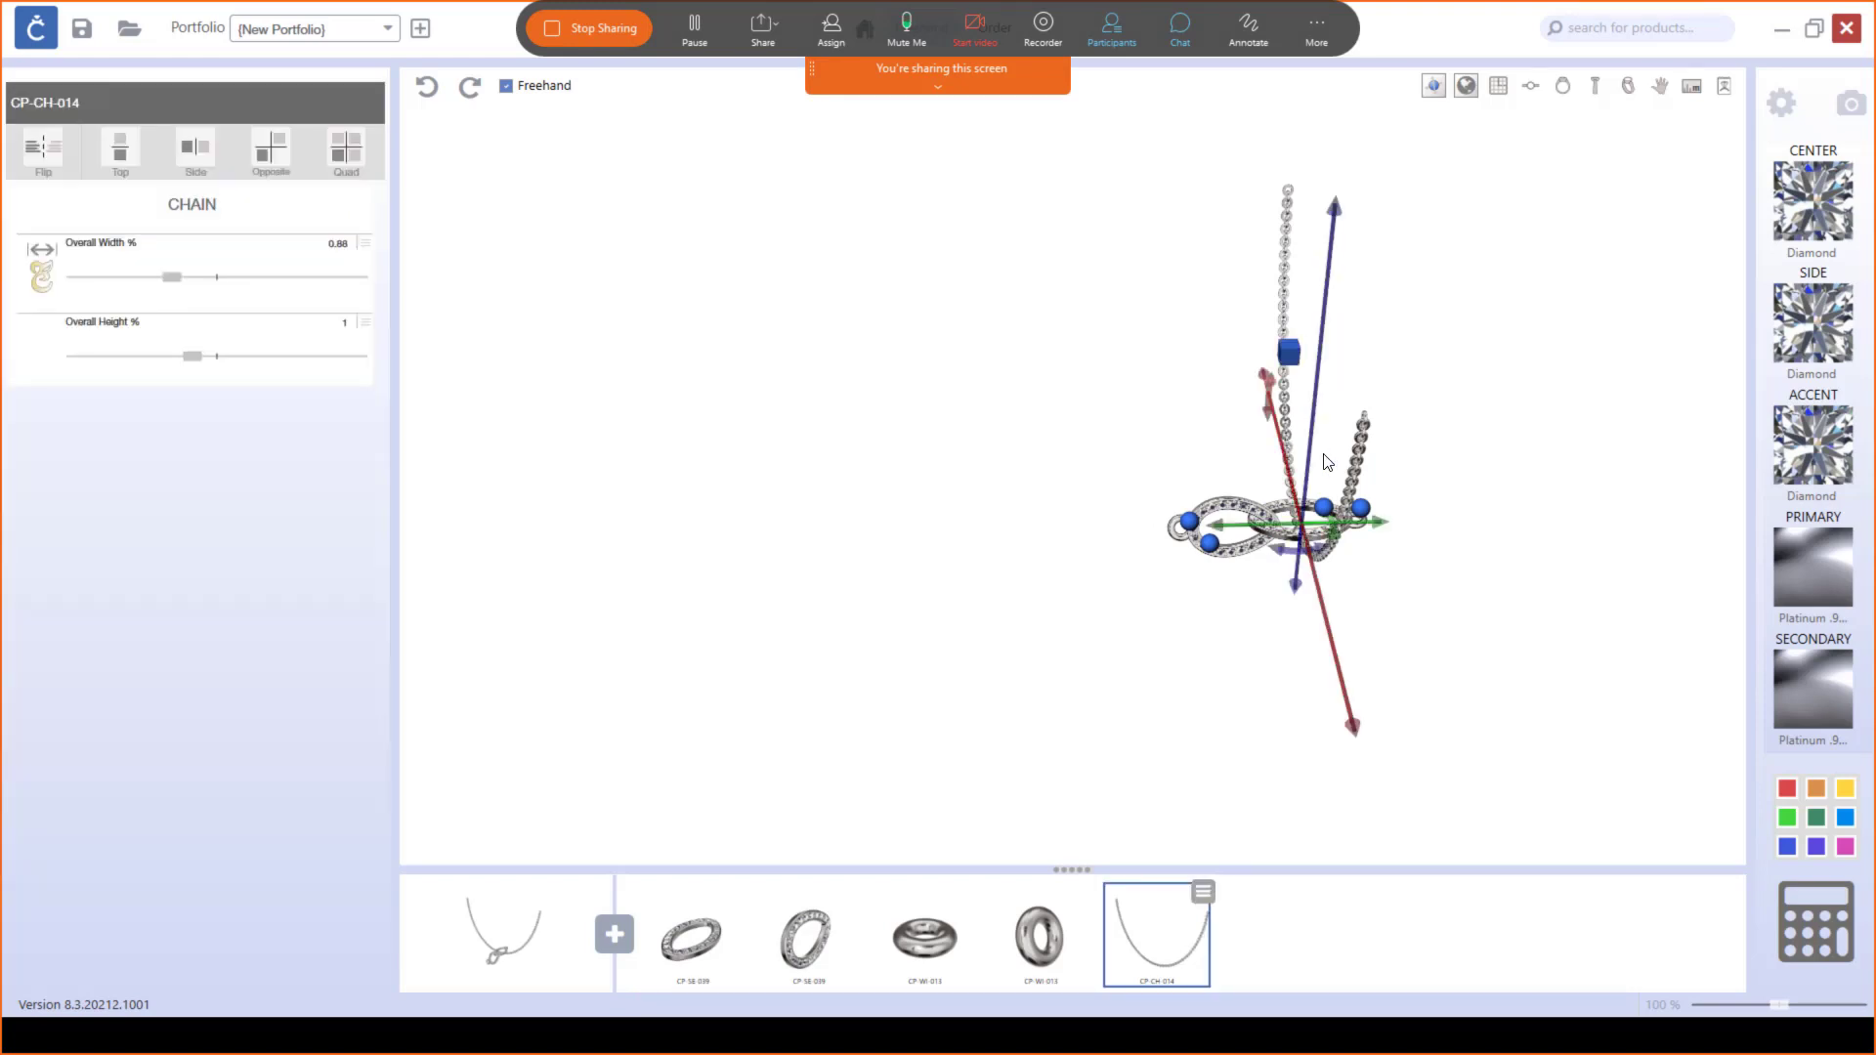
scroll(1340, 533, up, 2)
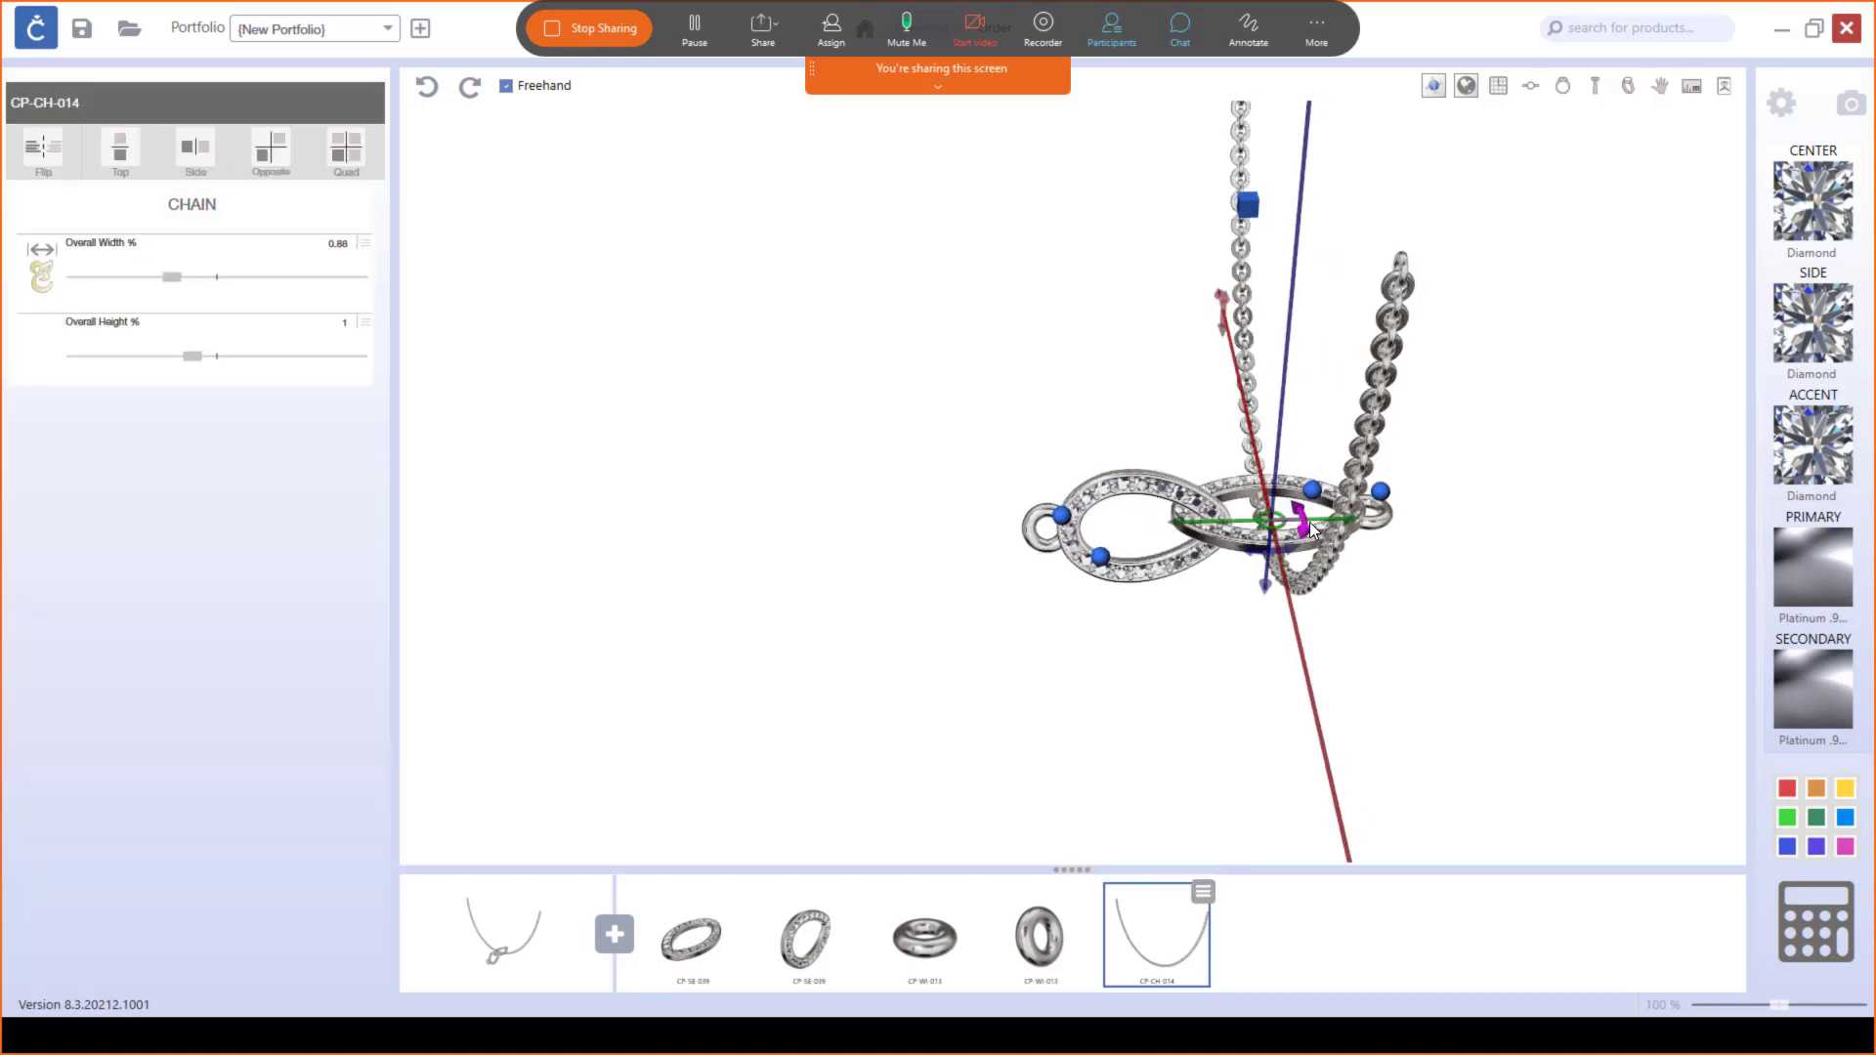
drag(1305, 520, 1280, 349)
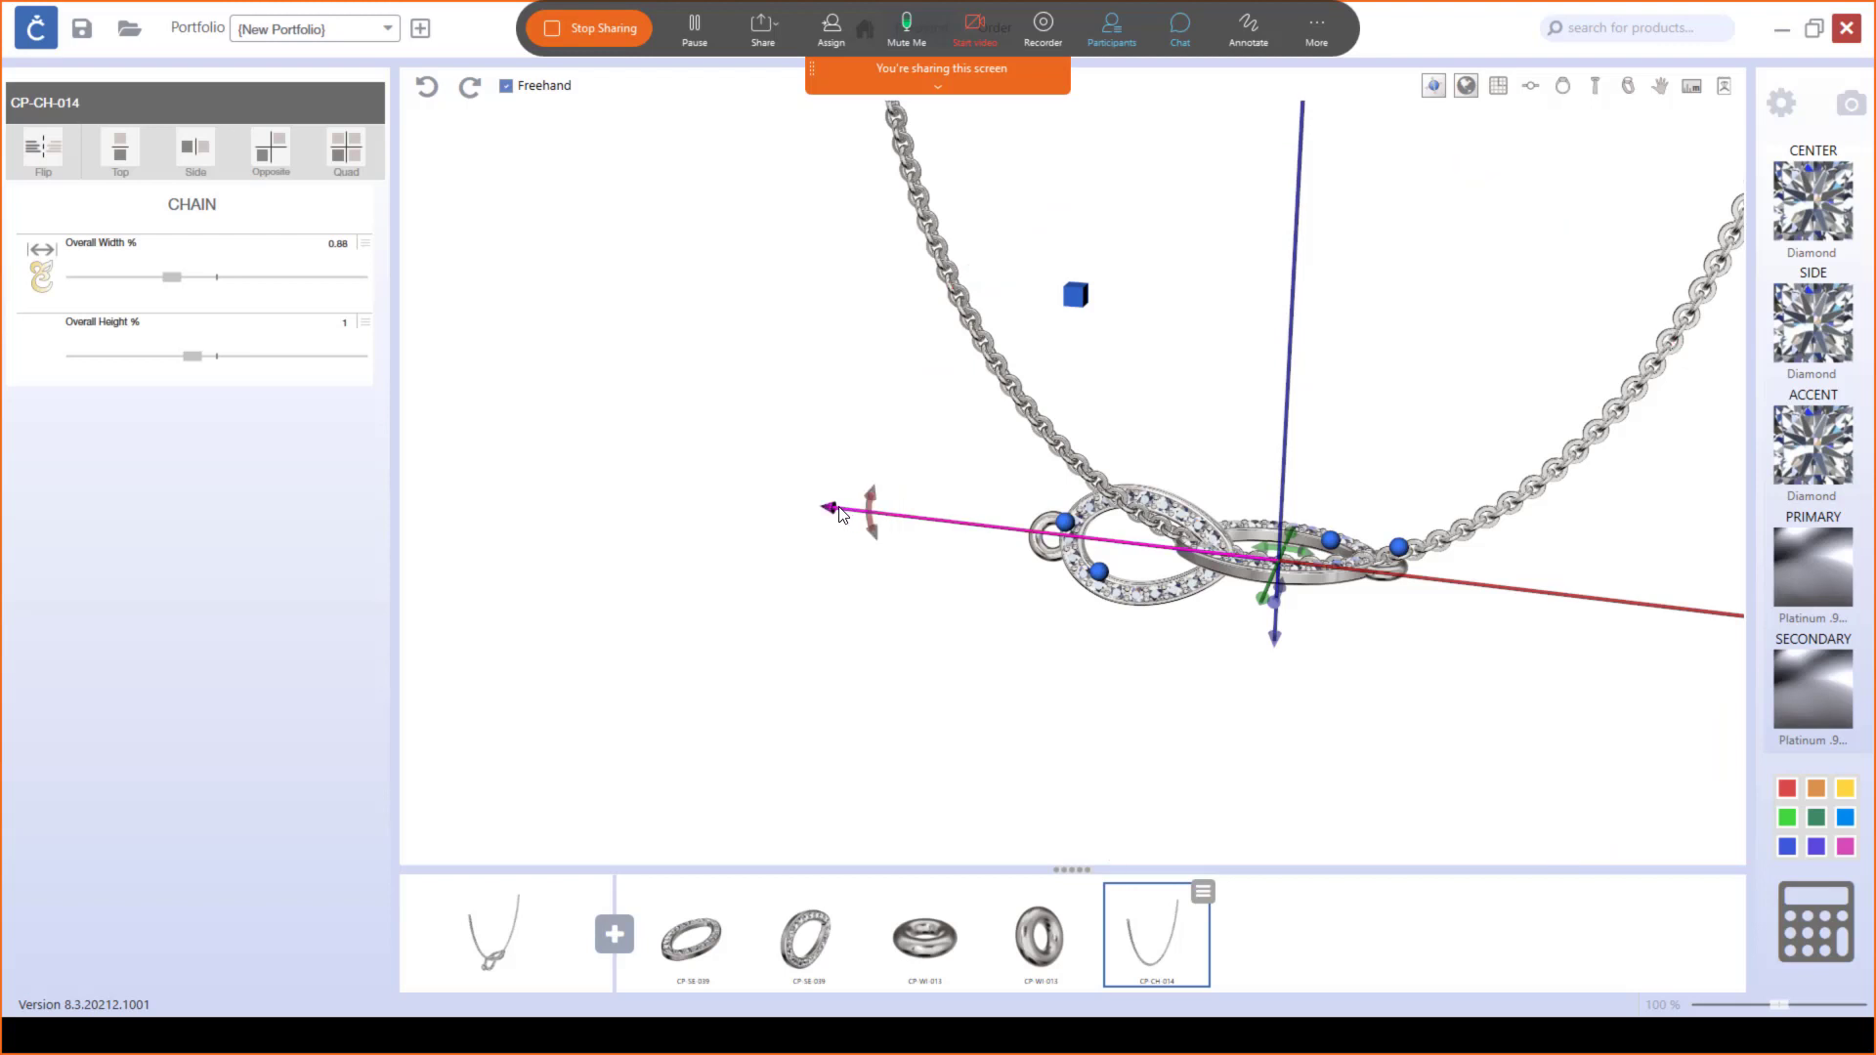
drag(809, 515, 763, 509)
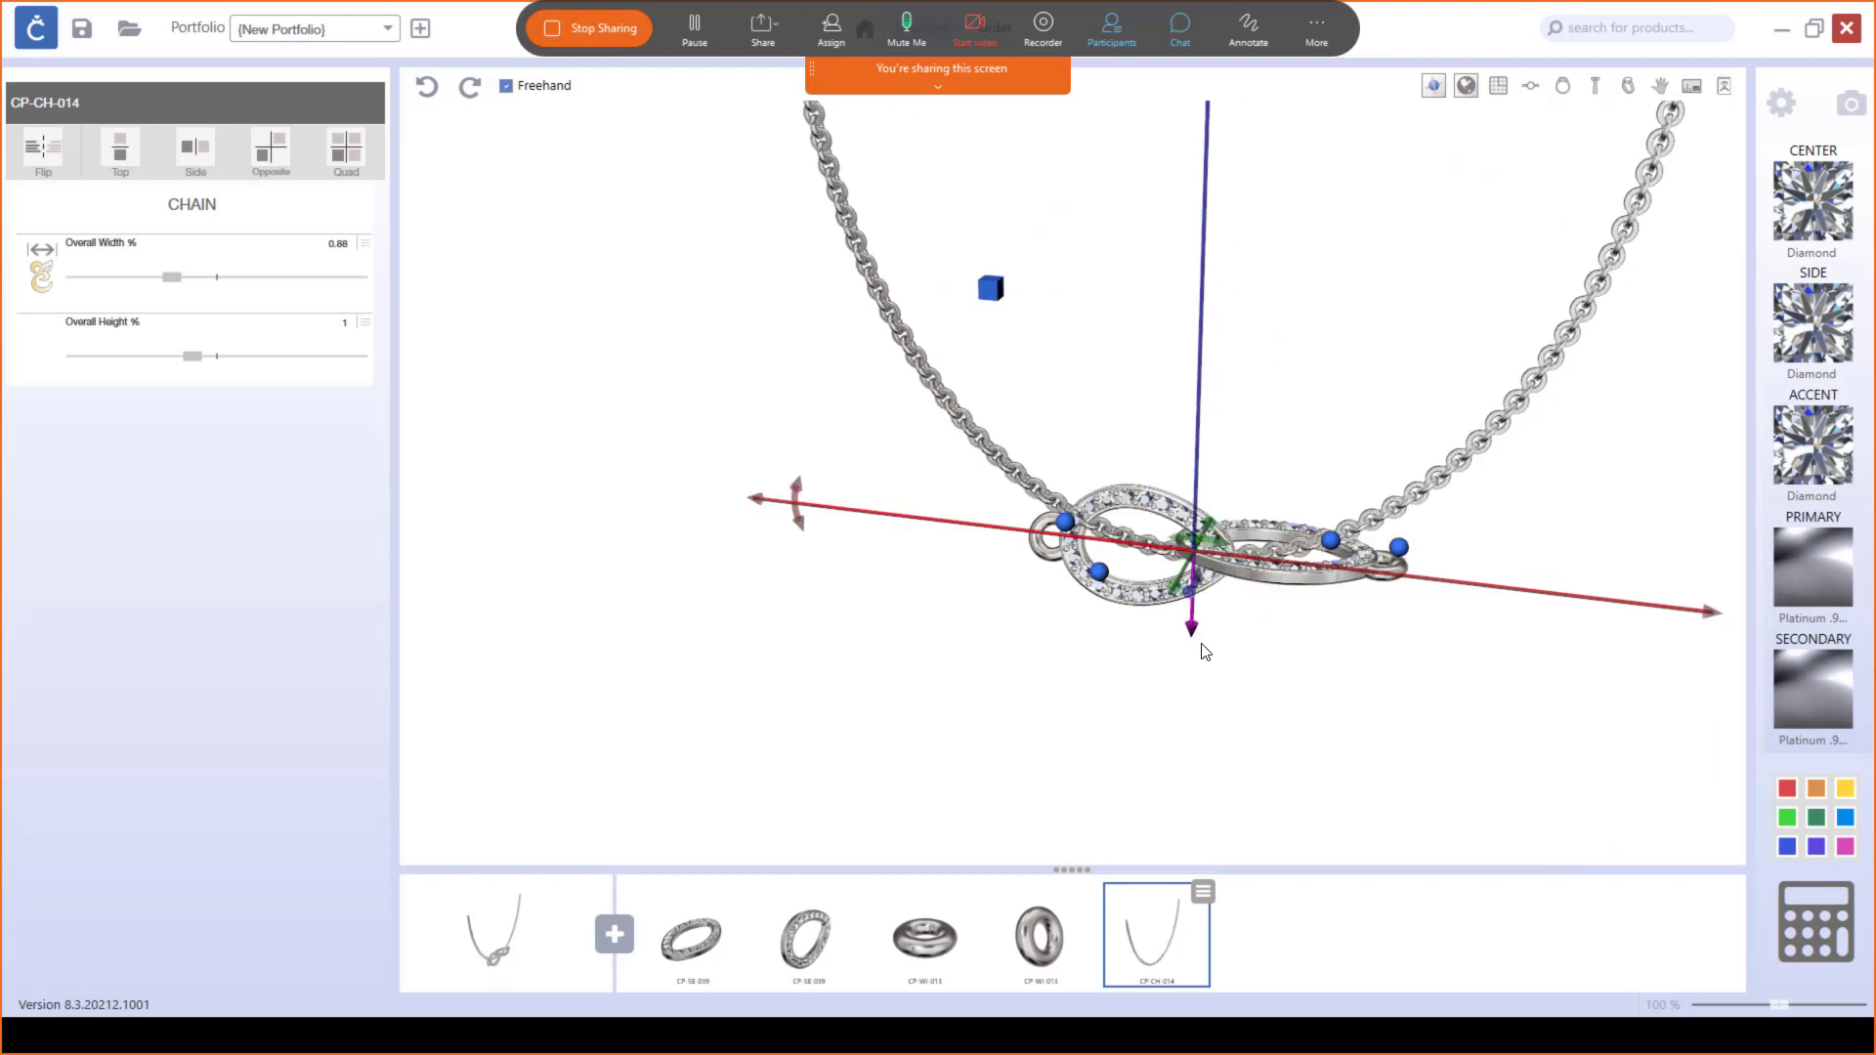
drag(1205, 651, 1213, 696)
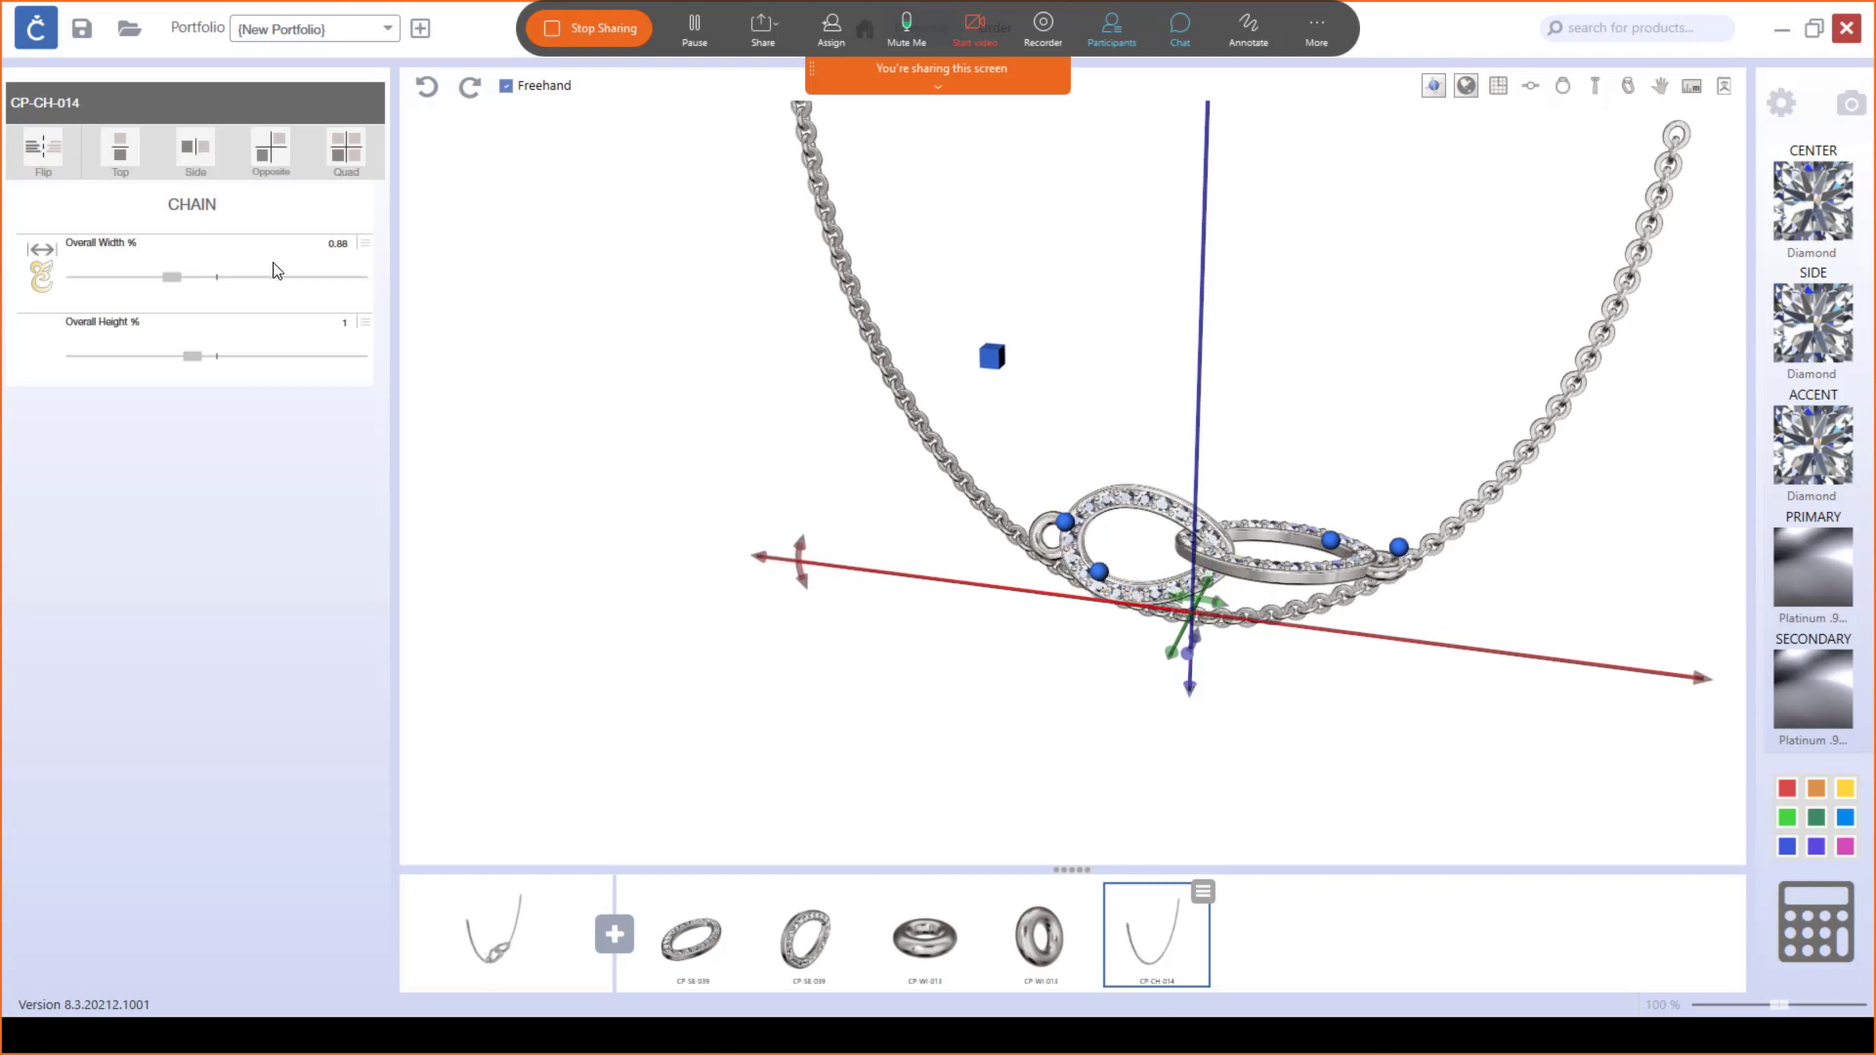
Step: Set the chain's overall width to 0.64 and reposition it lower and slightly sideways to run through both jump rings
drag(172, 286, 137, 284)
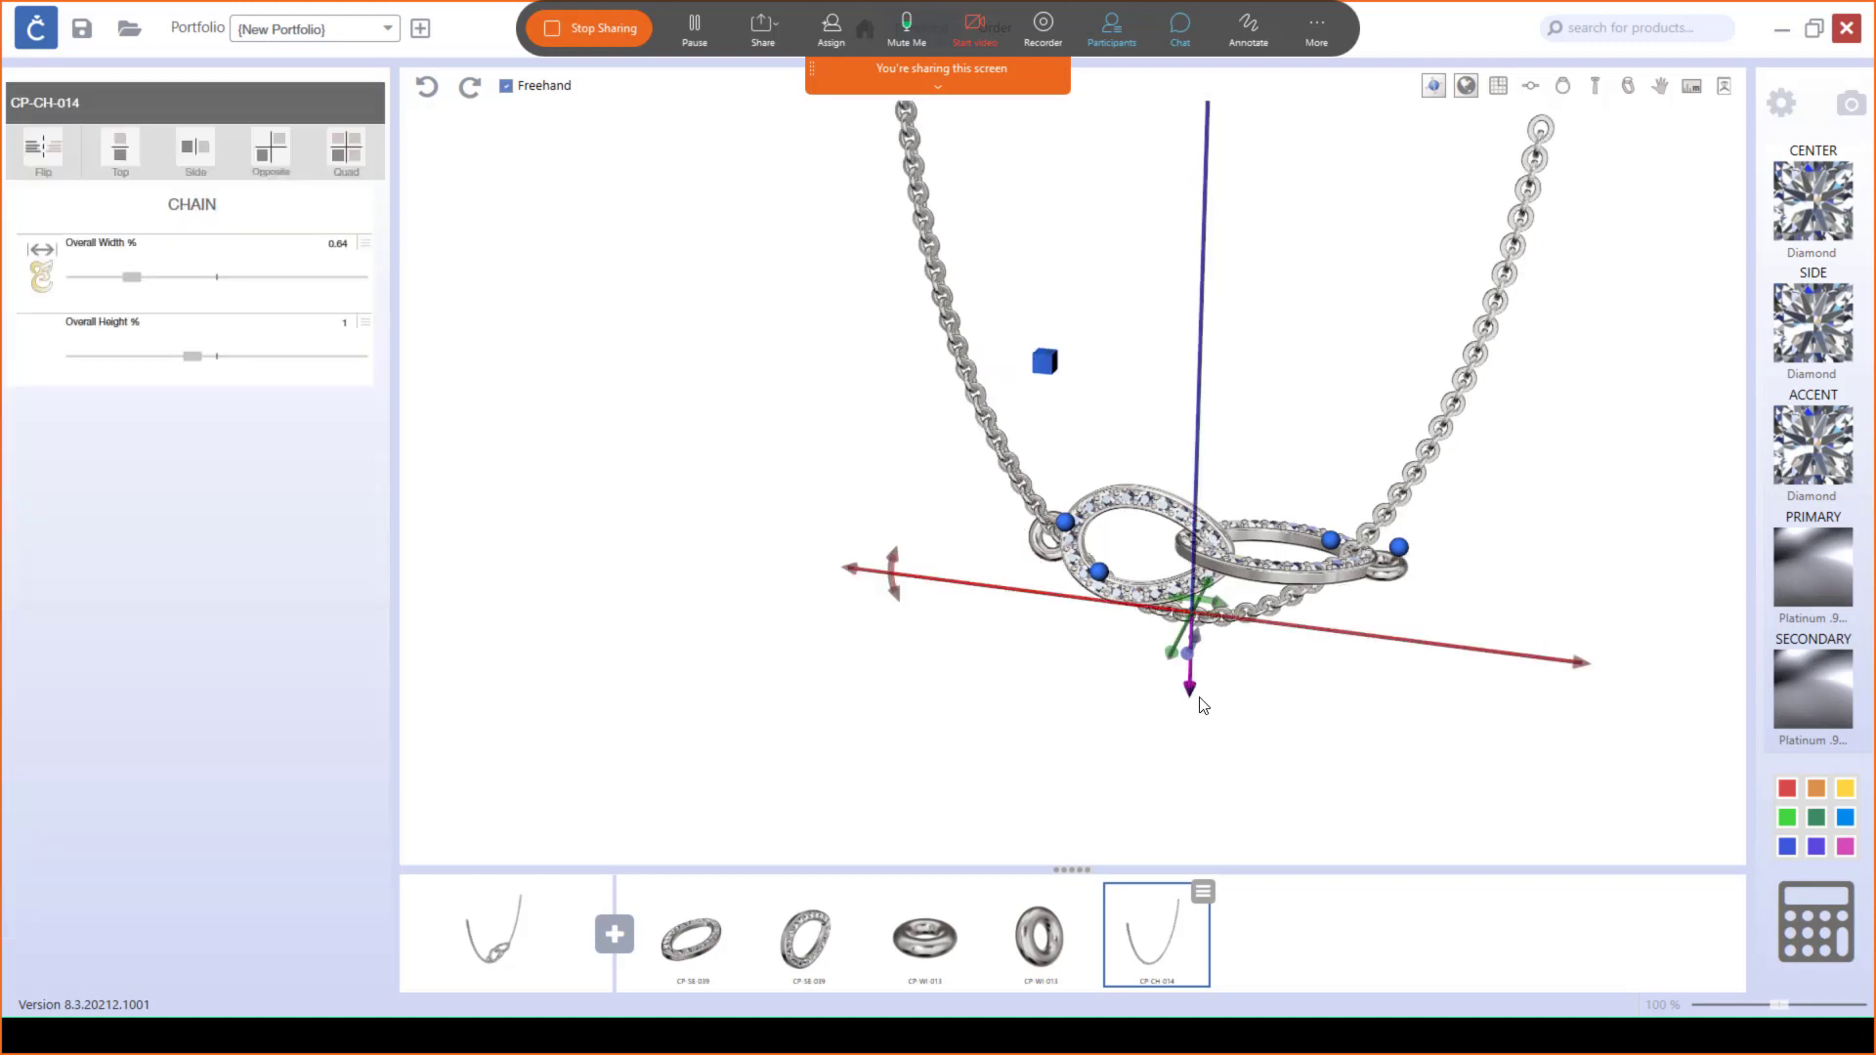
drag(1200, 704, 1270, 718)
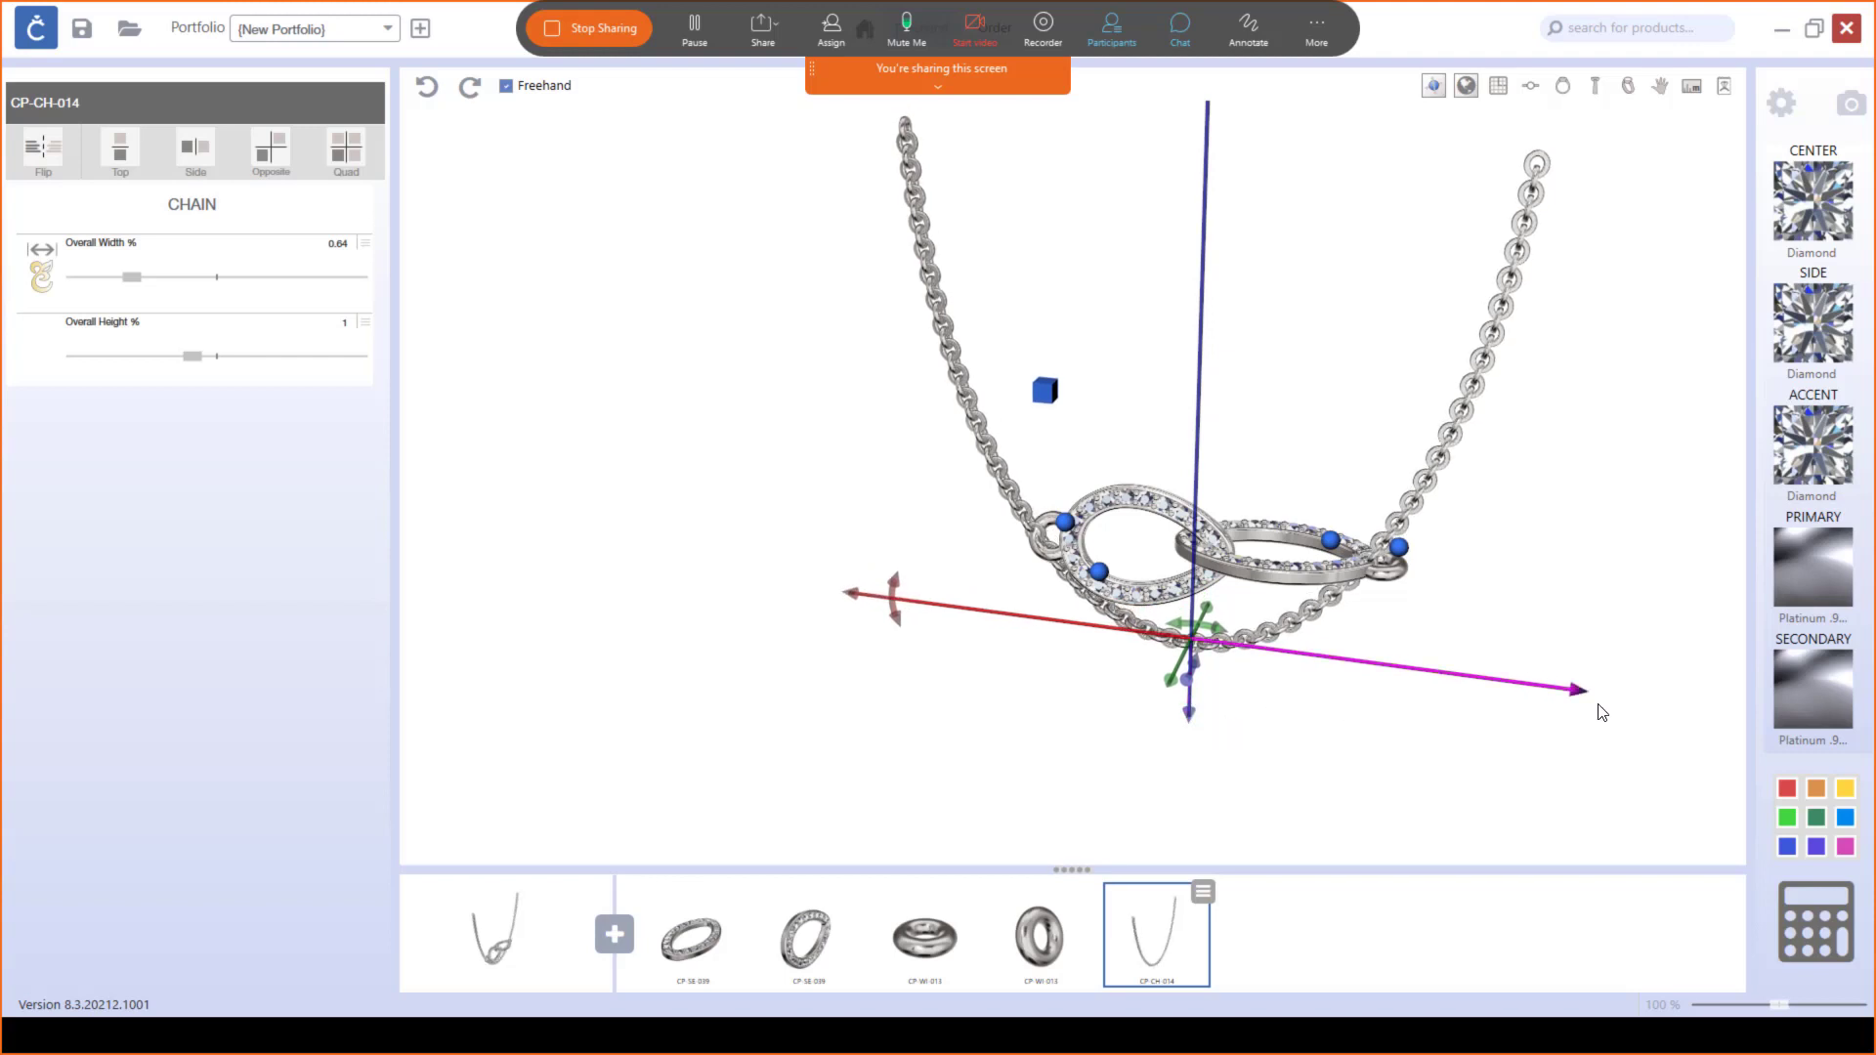
drag(1574, 694, 1591, 696)
scroll(1387, 591, up, 8)
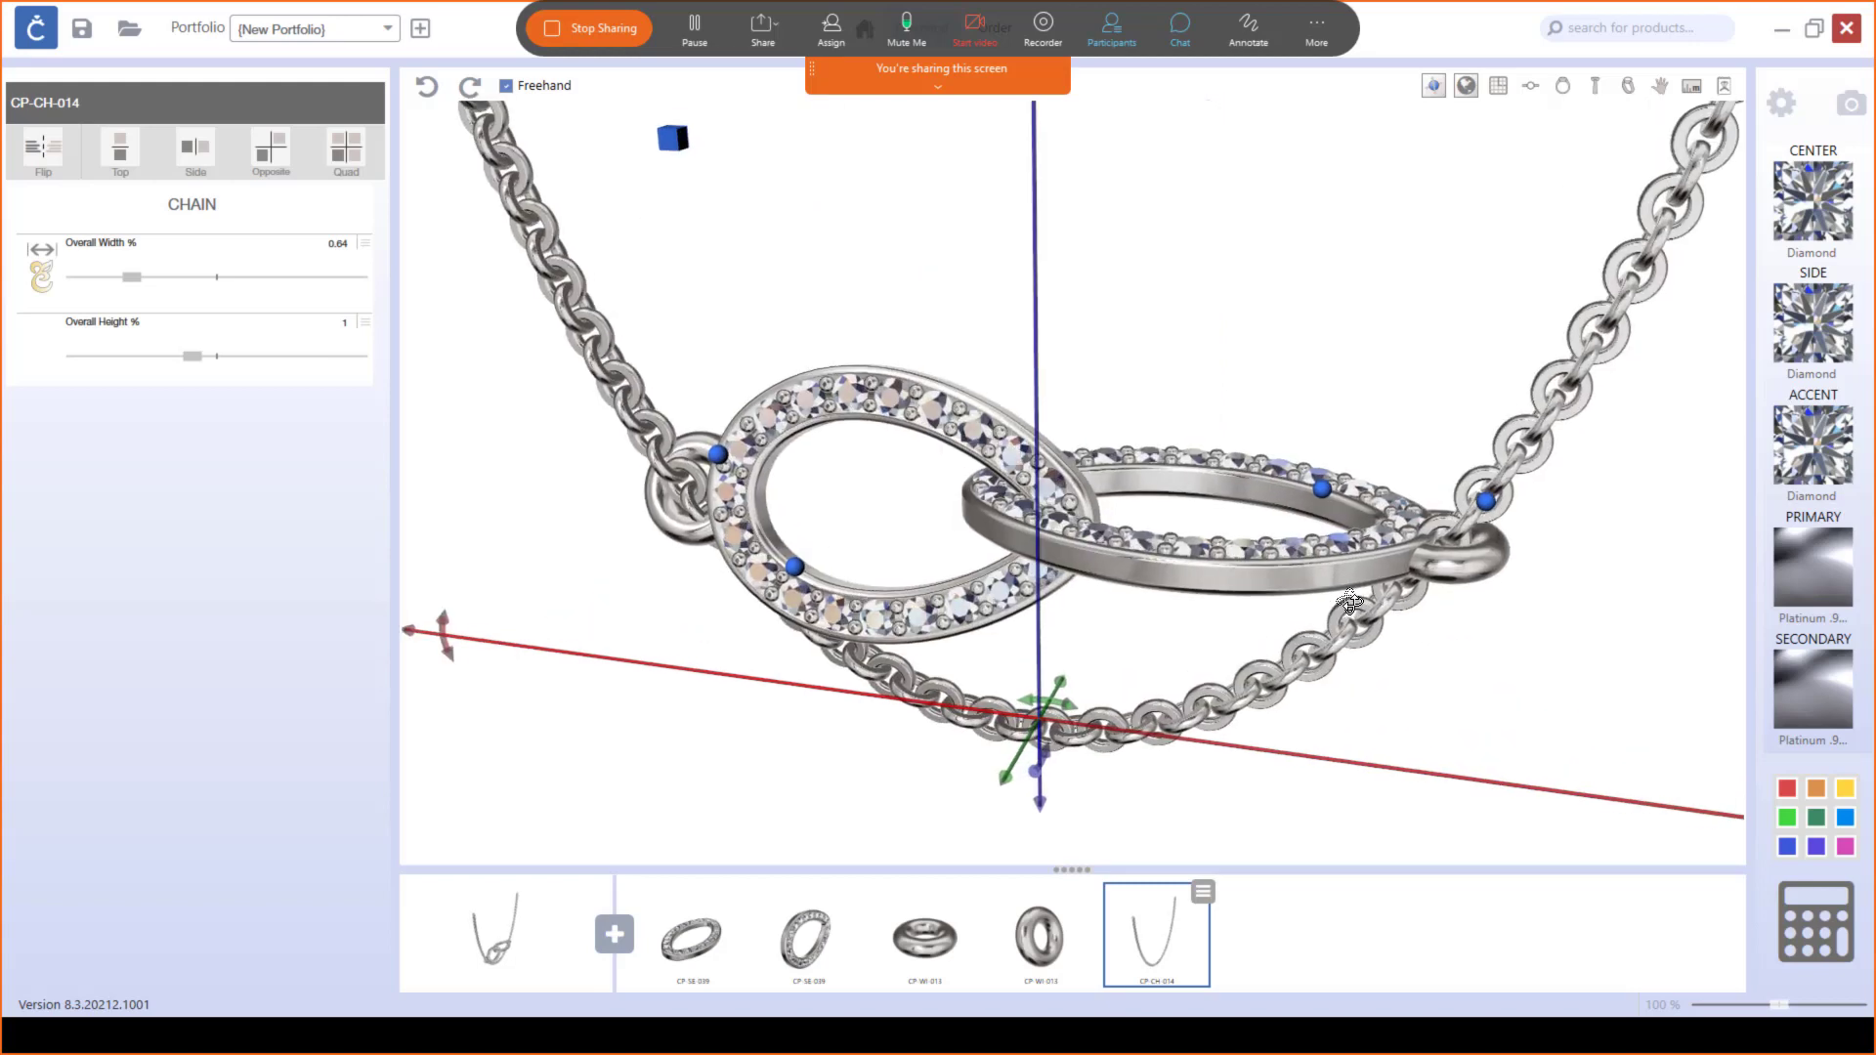
mouse_move(1385, 553)
mouse_down()
mouse_move(1369, 746)
mouse_move(1376, 551)
mouse_up()
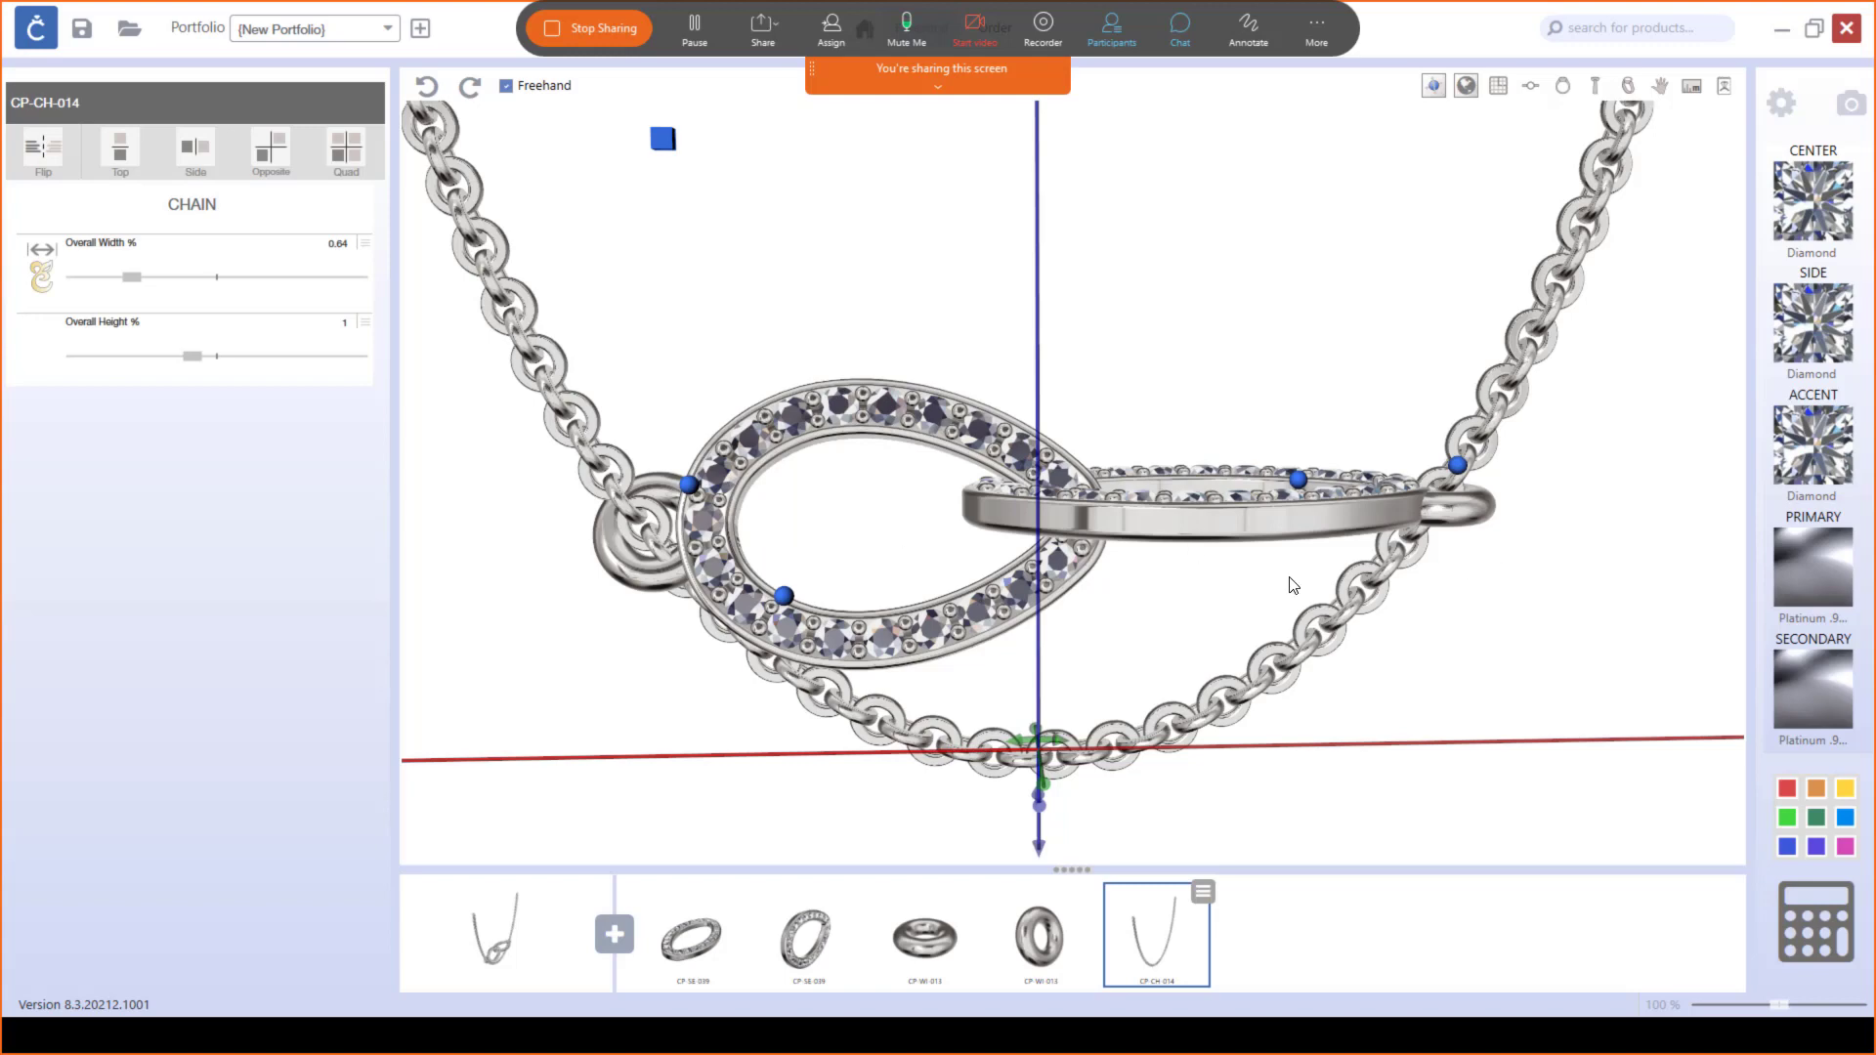
mouse_move(1233, 577)
mouse_down()
mouse_move(1244, 733)
mouse_move(1223, 562)
mouse_up()
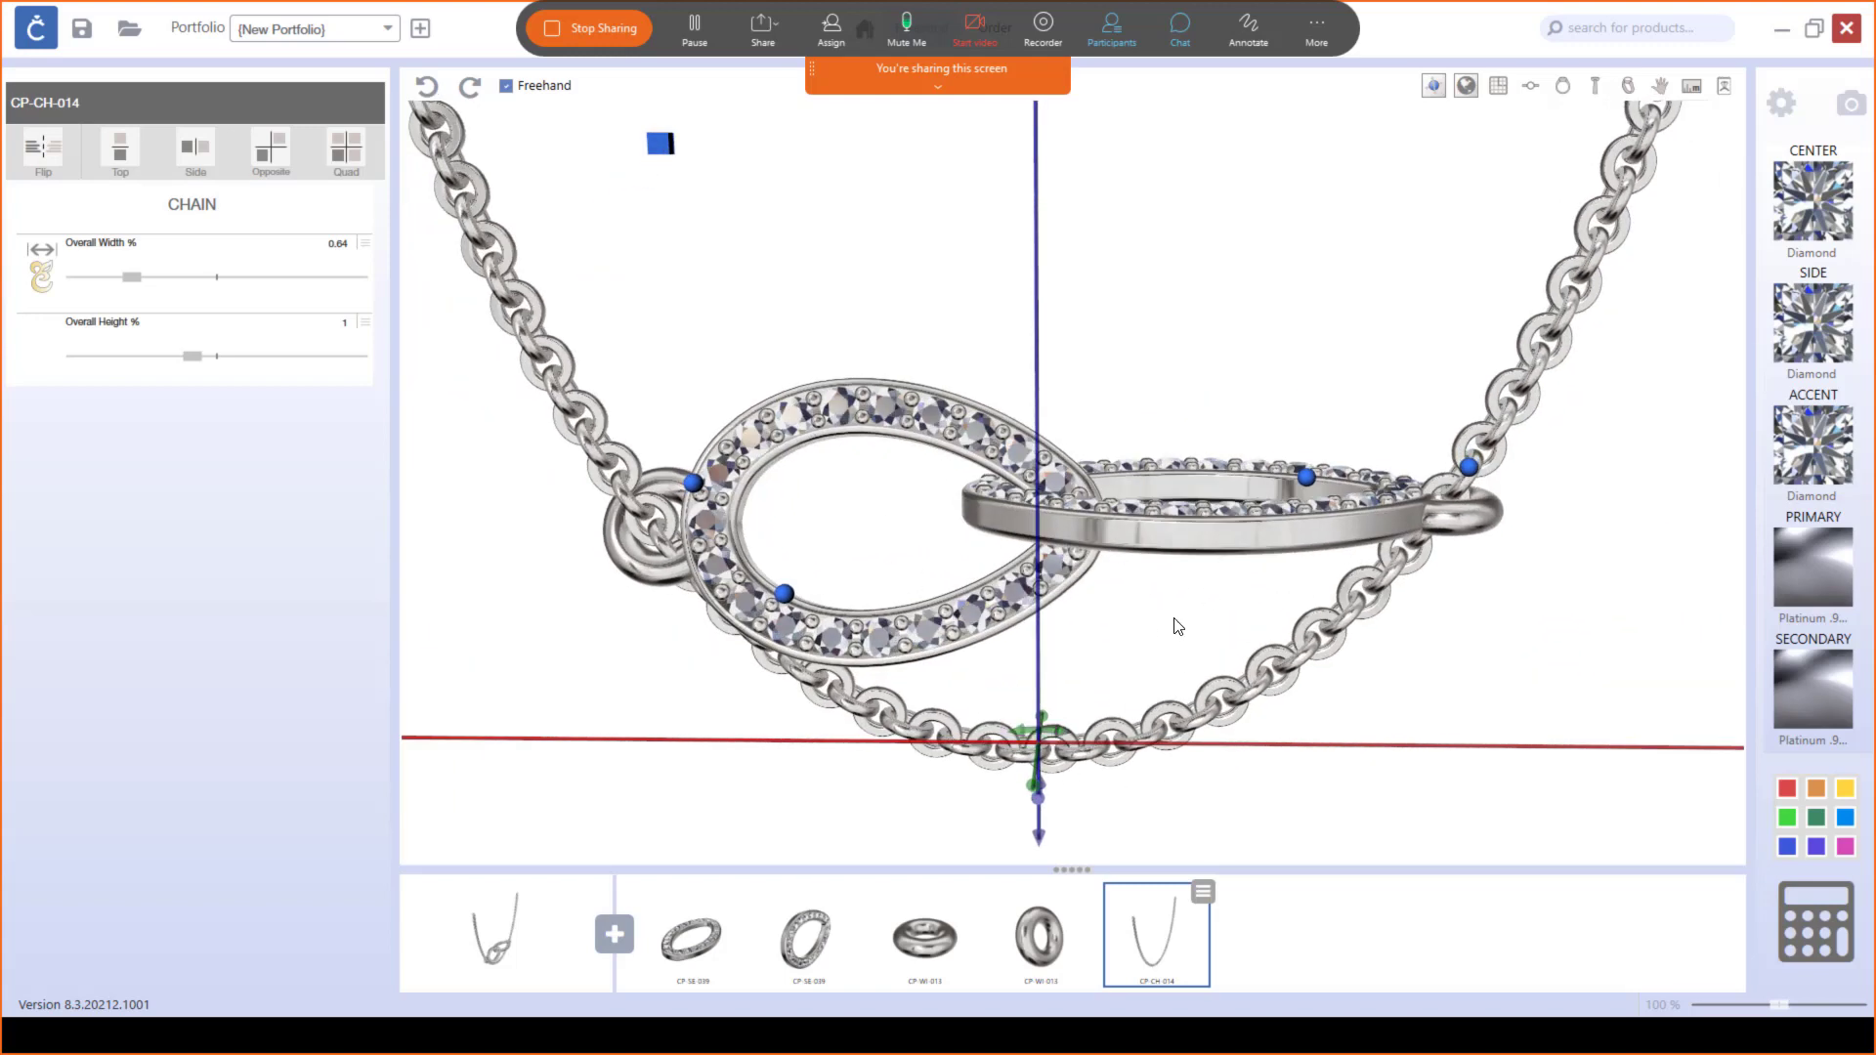
drag(1178, 626, 1153, 674)
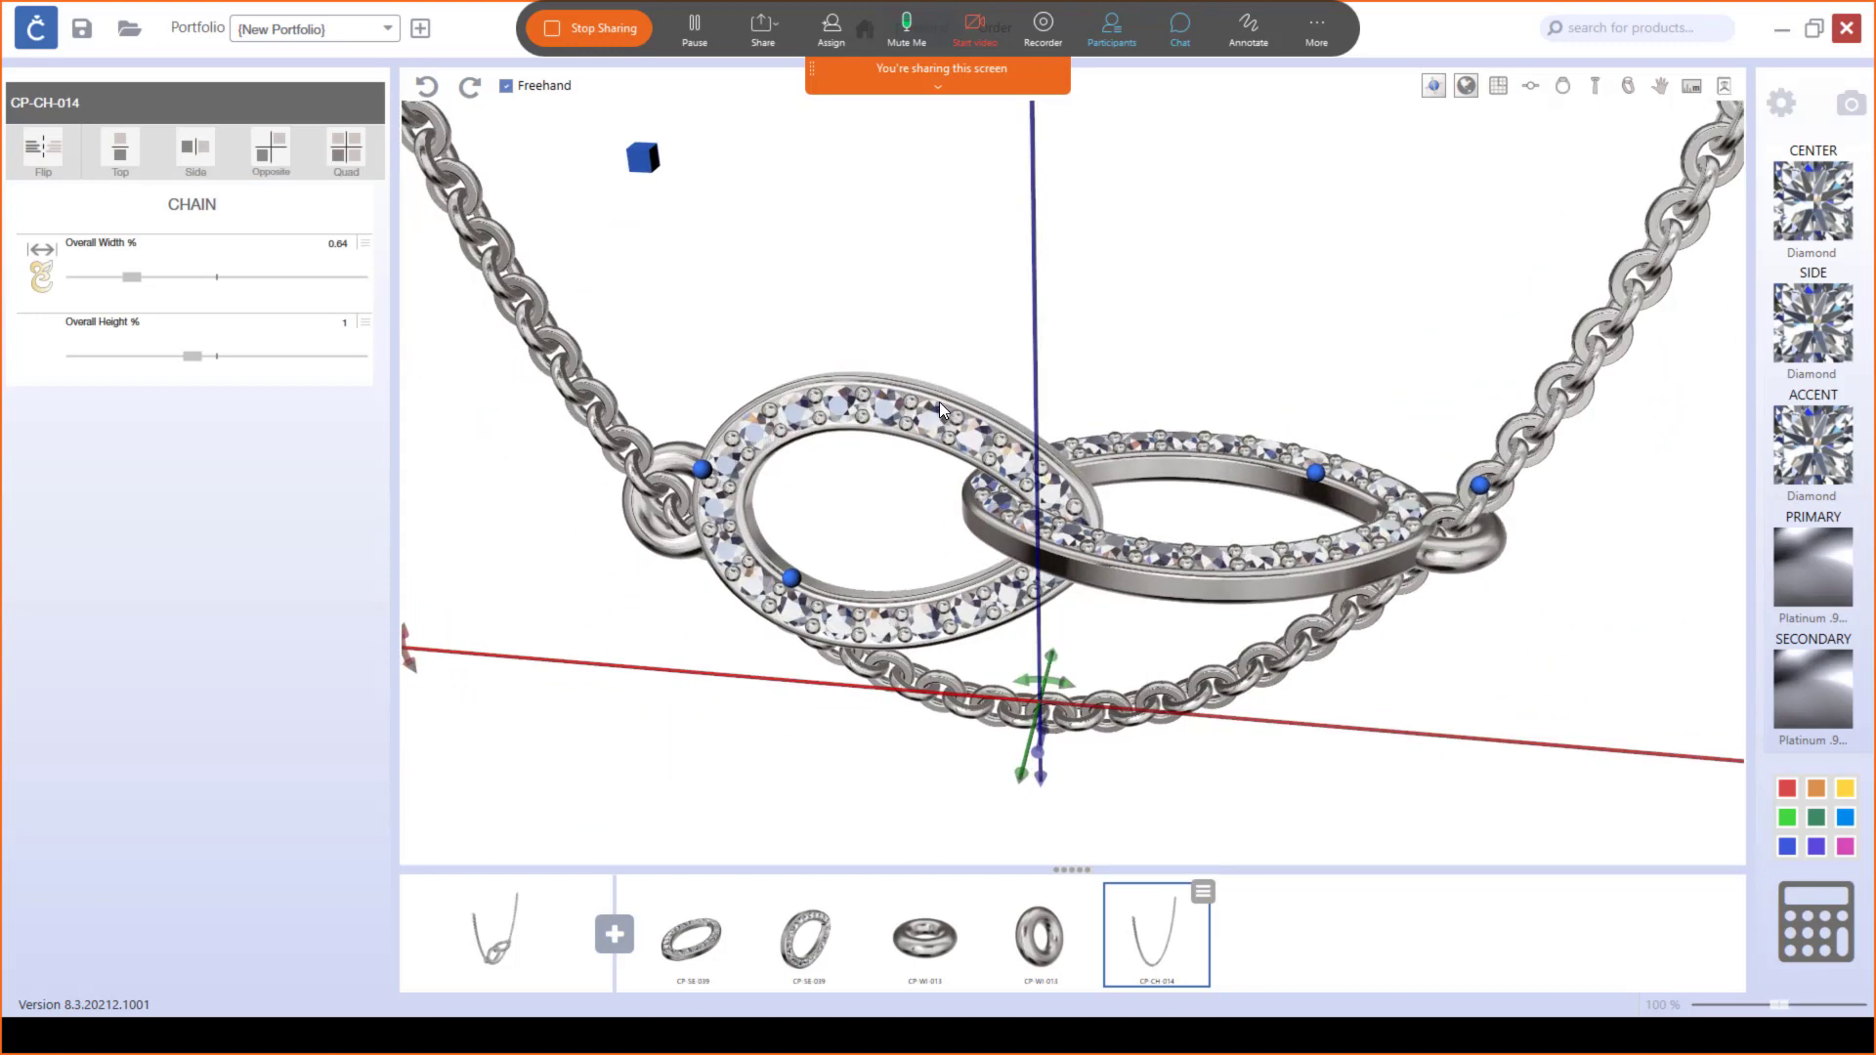
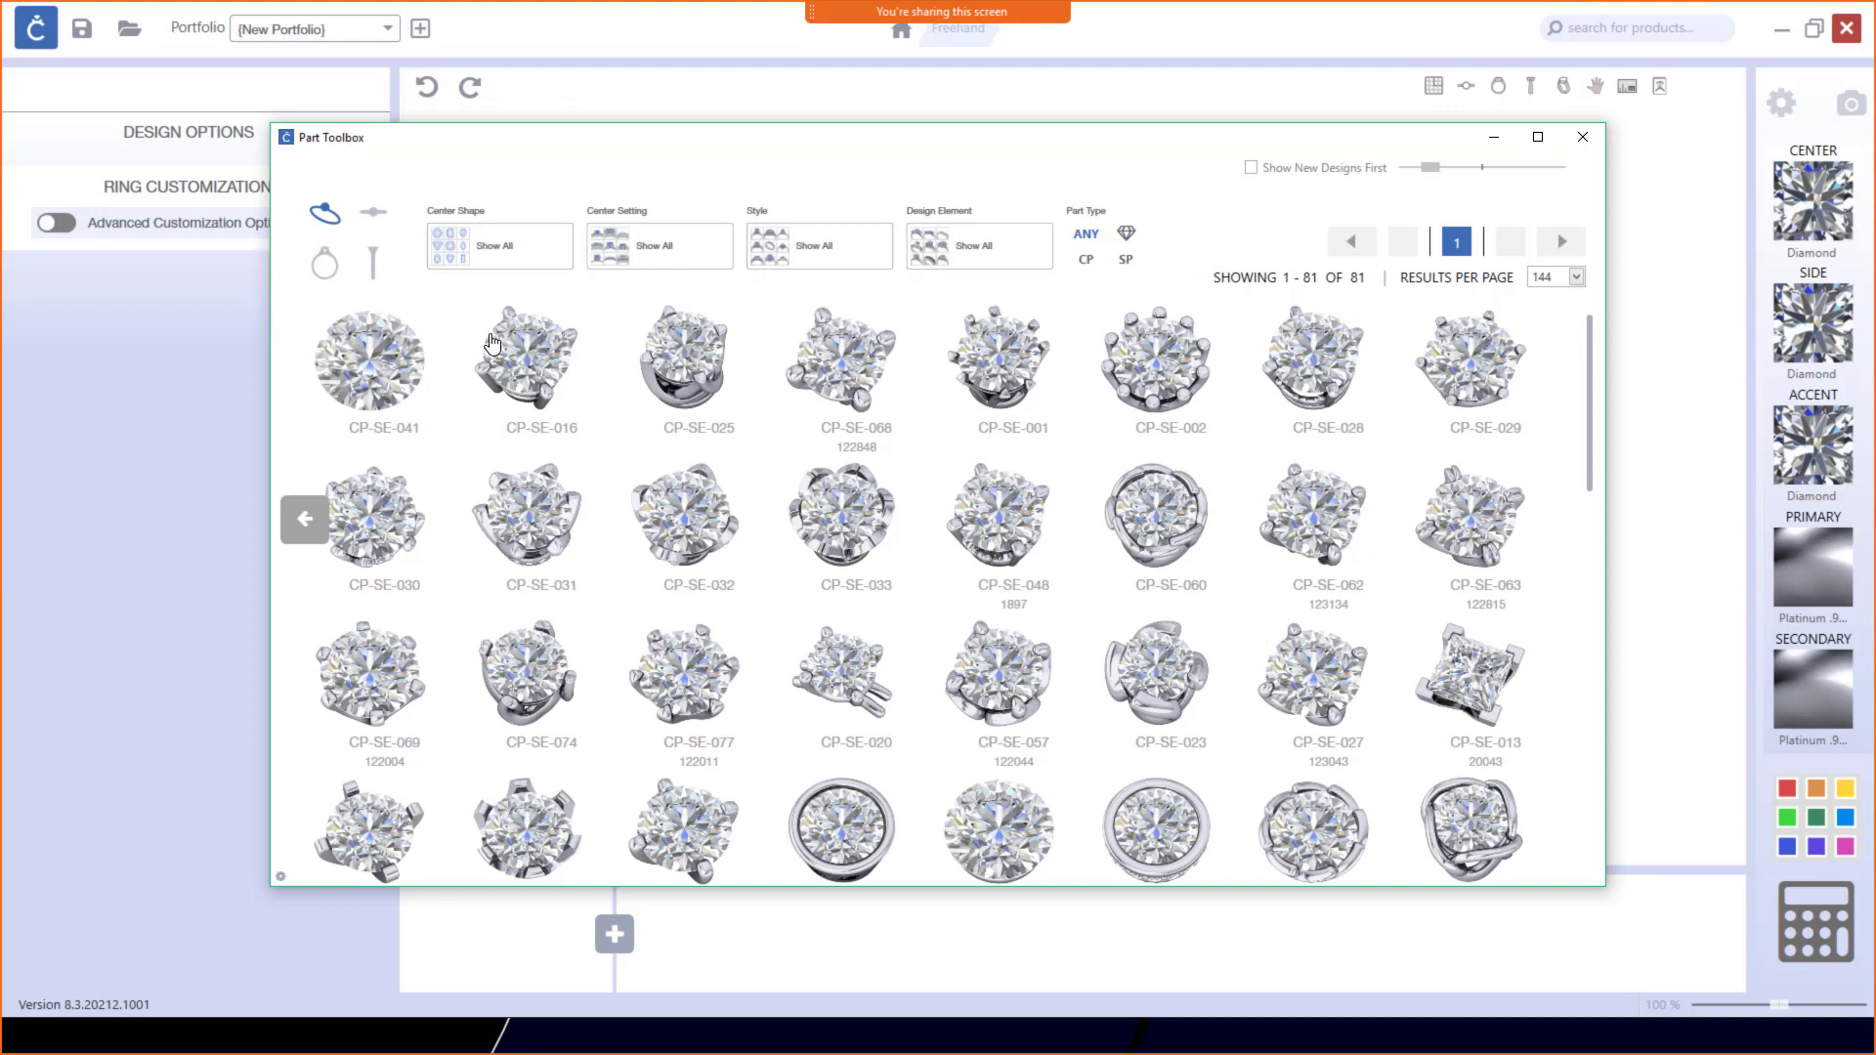
Step: Start a new design with the single-stone setting CP-SE-016 and show the grid lines beneath it
click(543, 369)
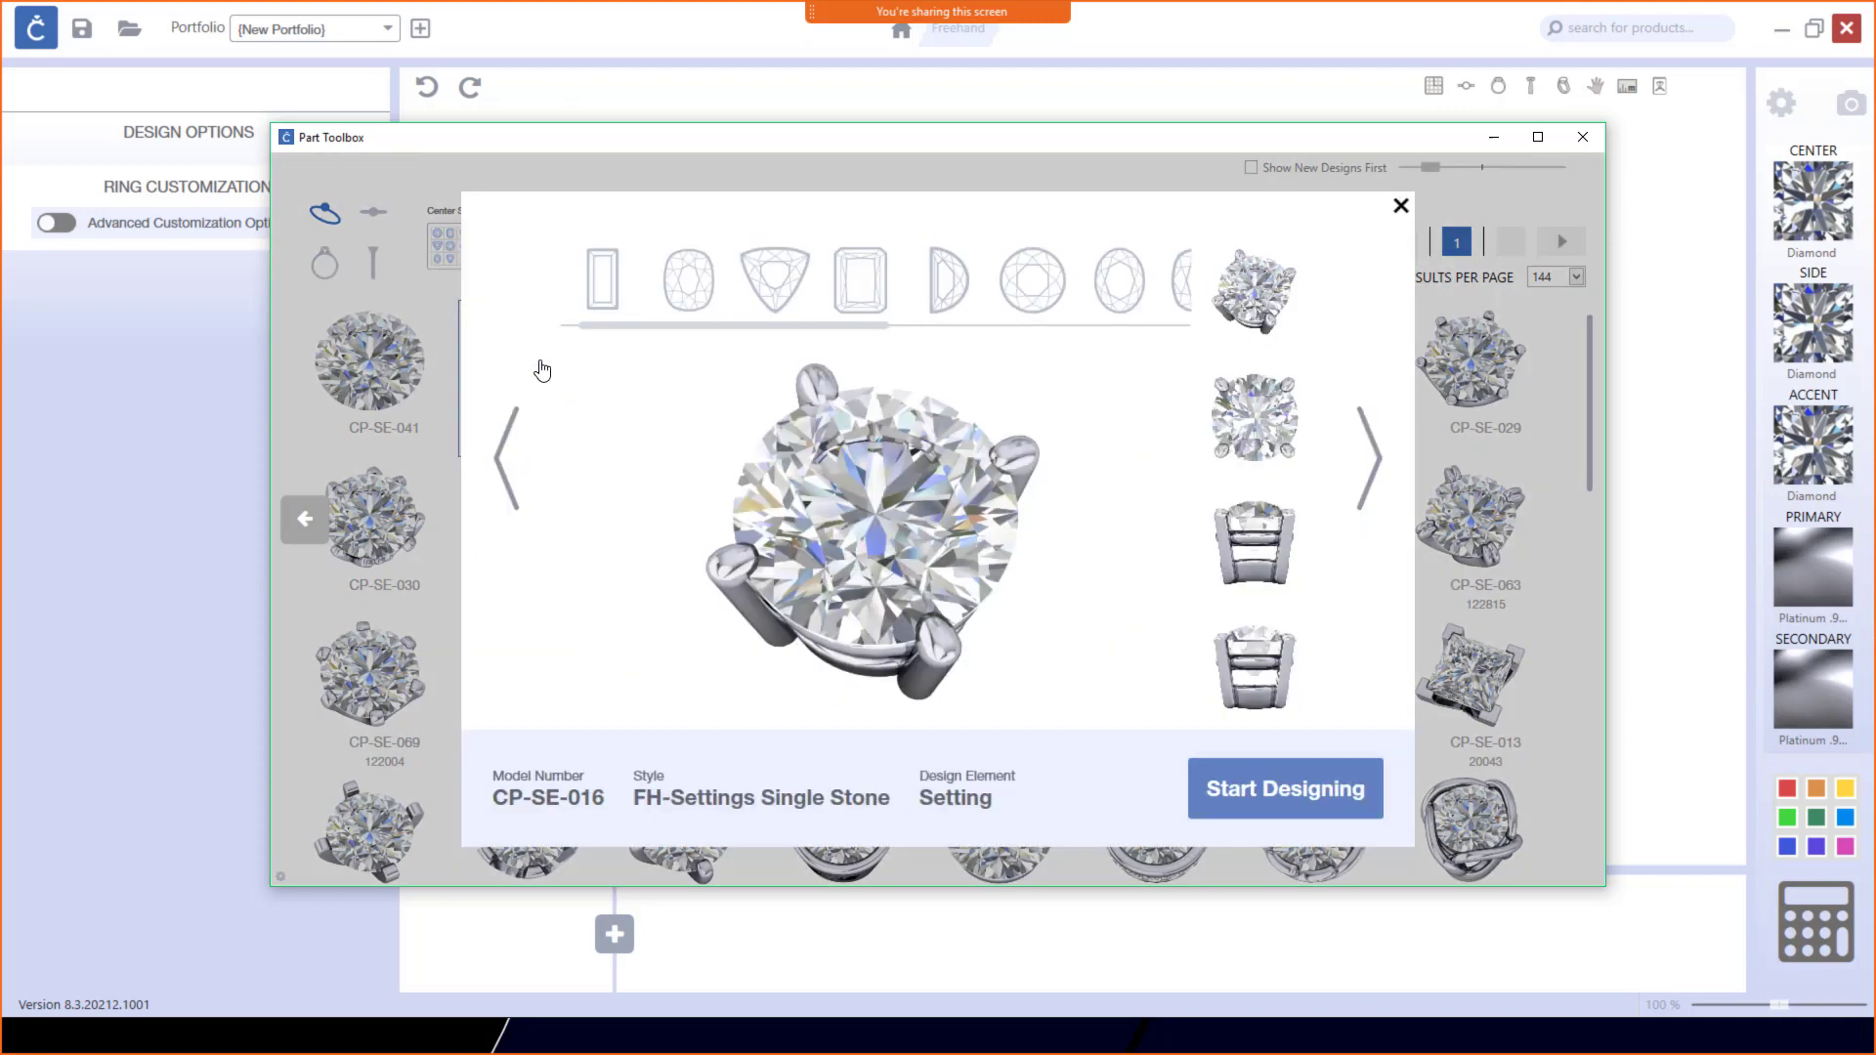
click(1320, 796)
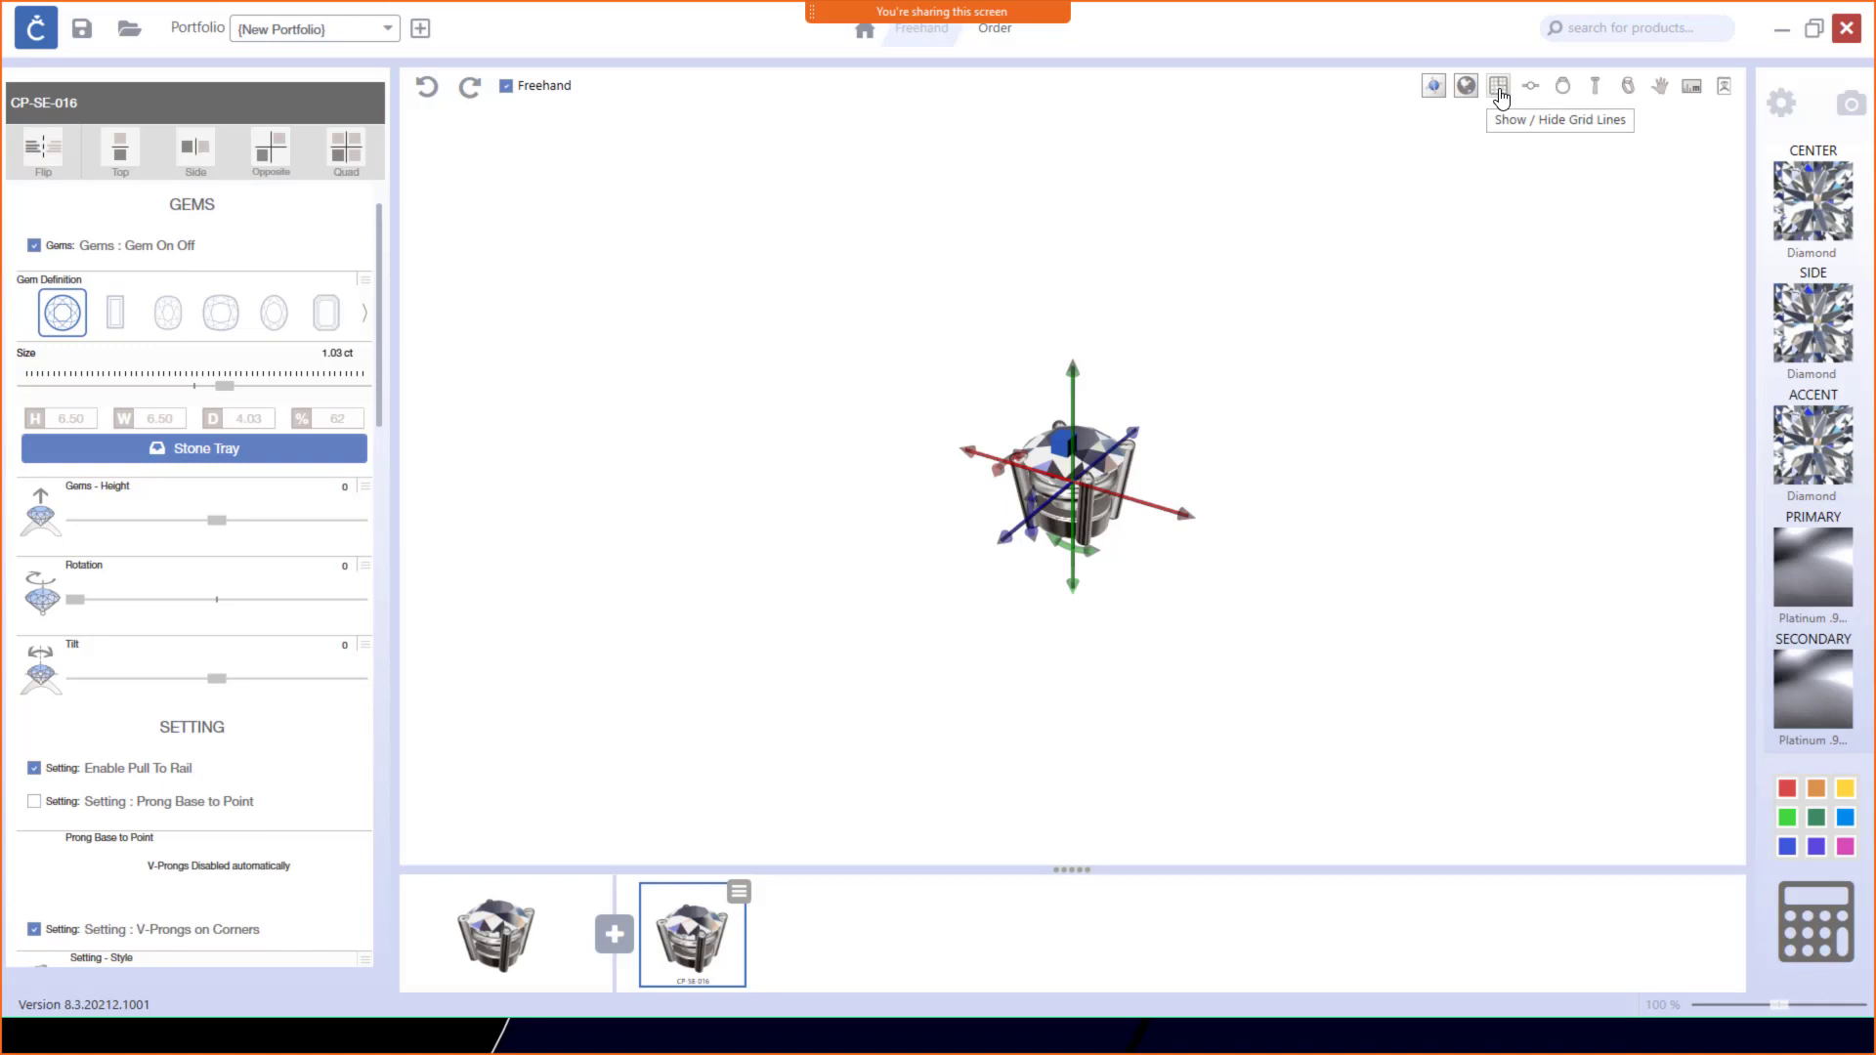
click(1501, 94)
click(1190, 515)
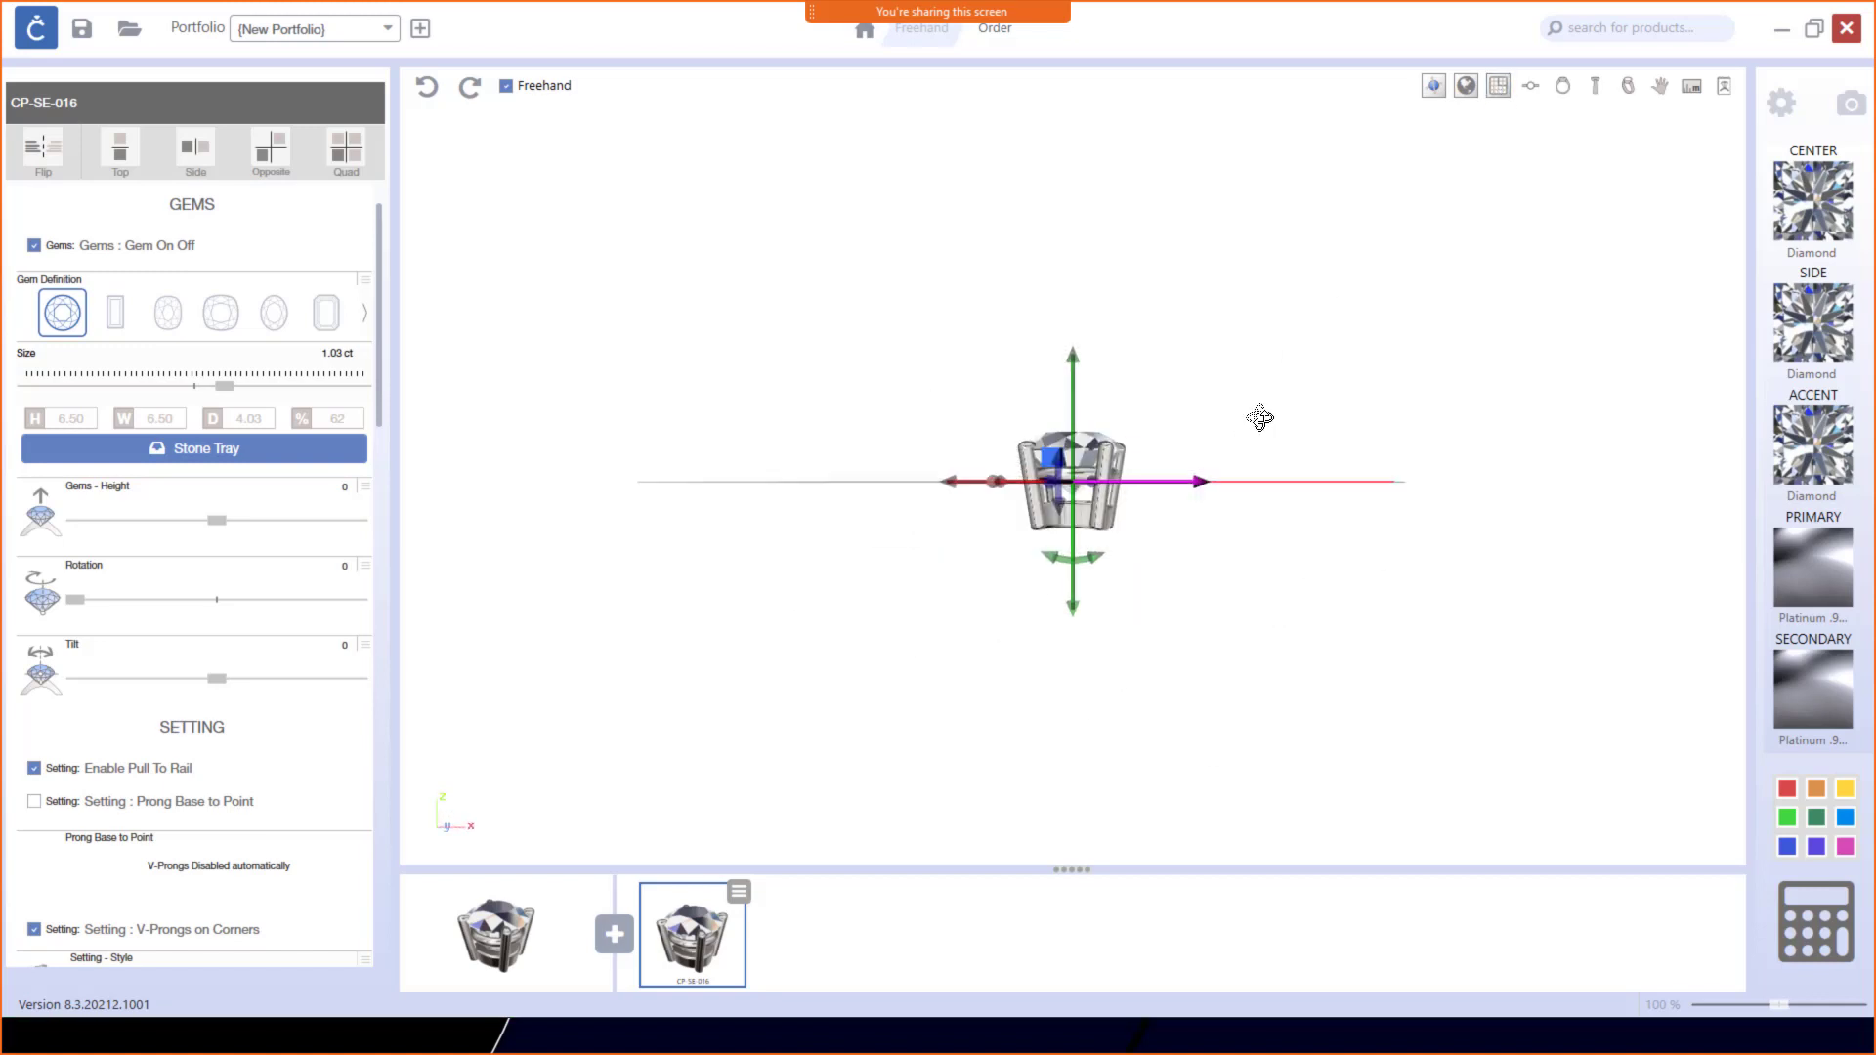
drag(1260, 418, 1260, 635)
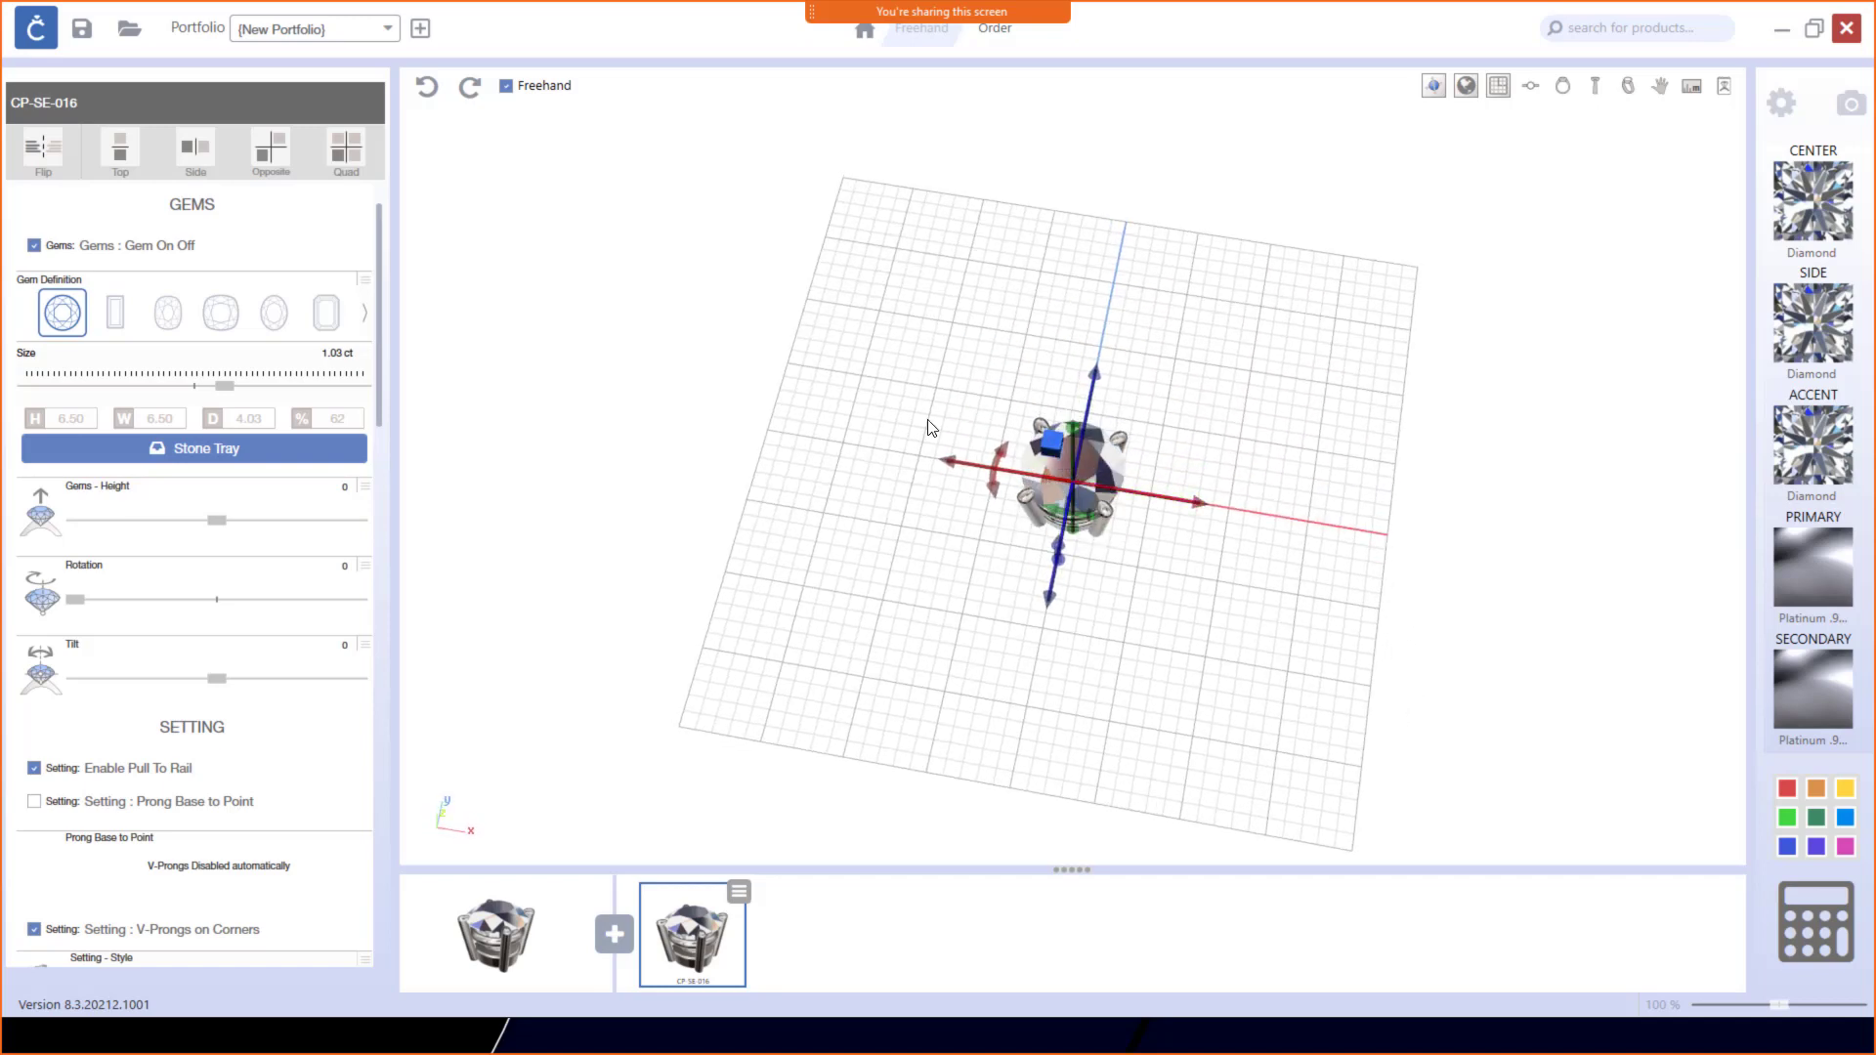
Step: Examine the single-stone setting from above and from the side to see how it sits relative to the grid plane
scroll(1221, 470, up, 4)
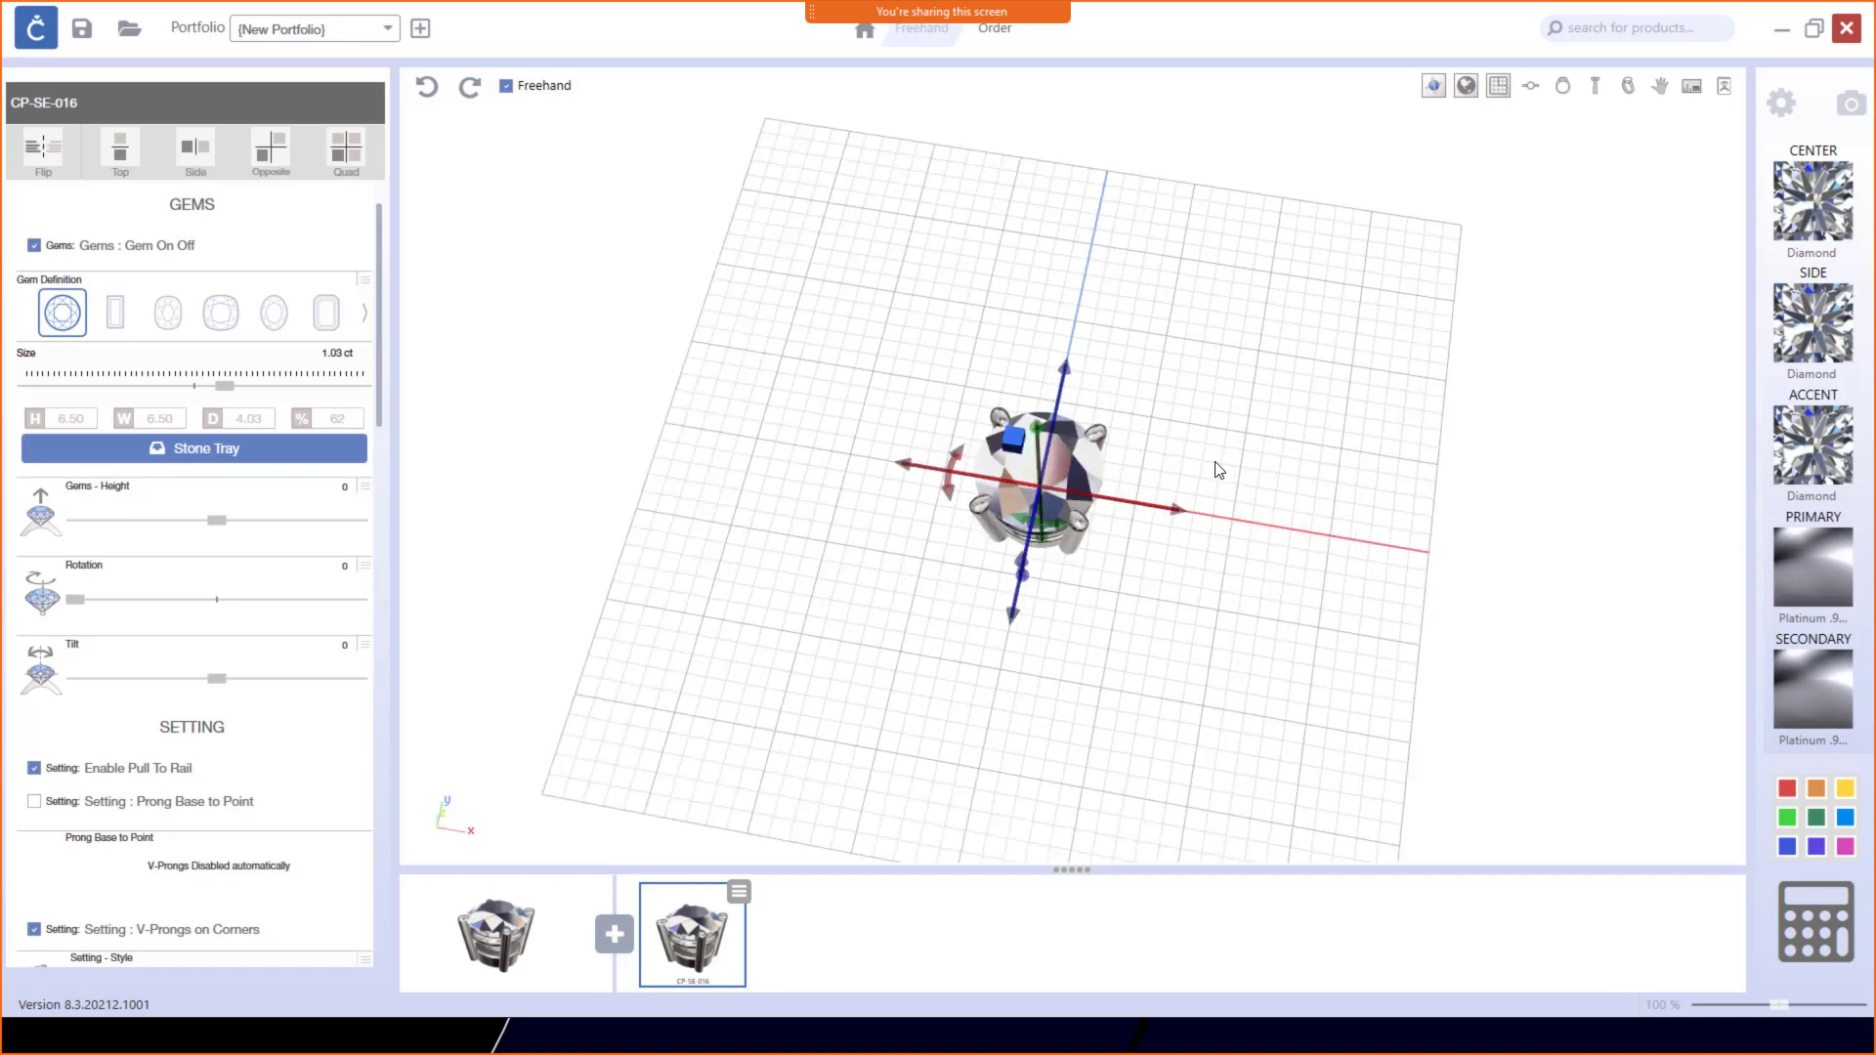
drag(1219, 471, 1244, 527)
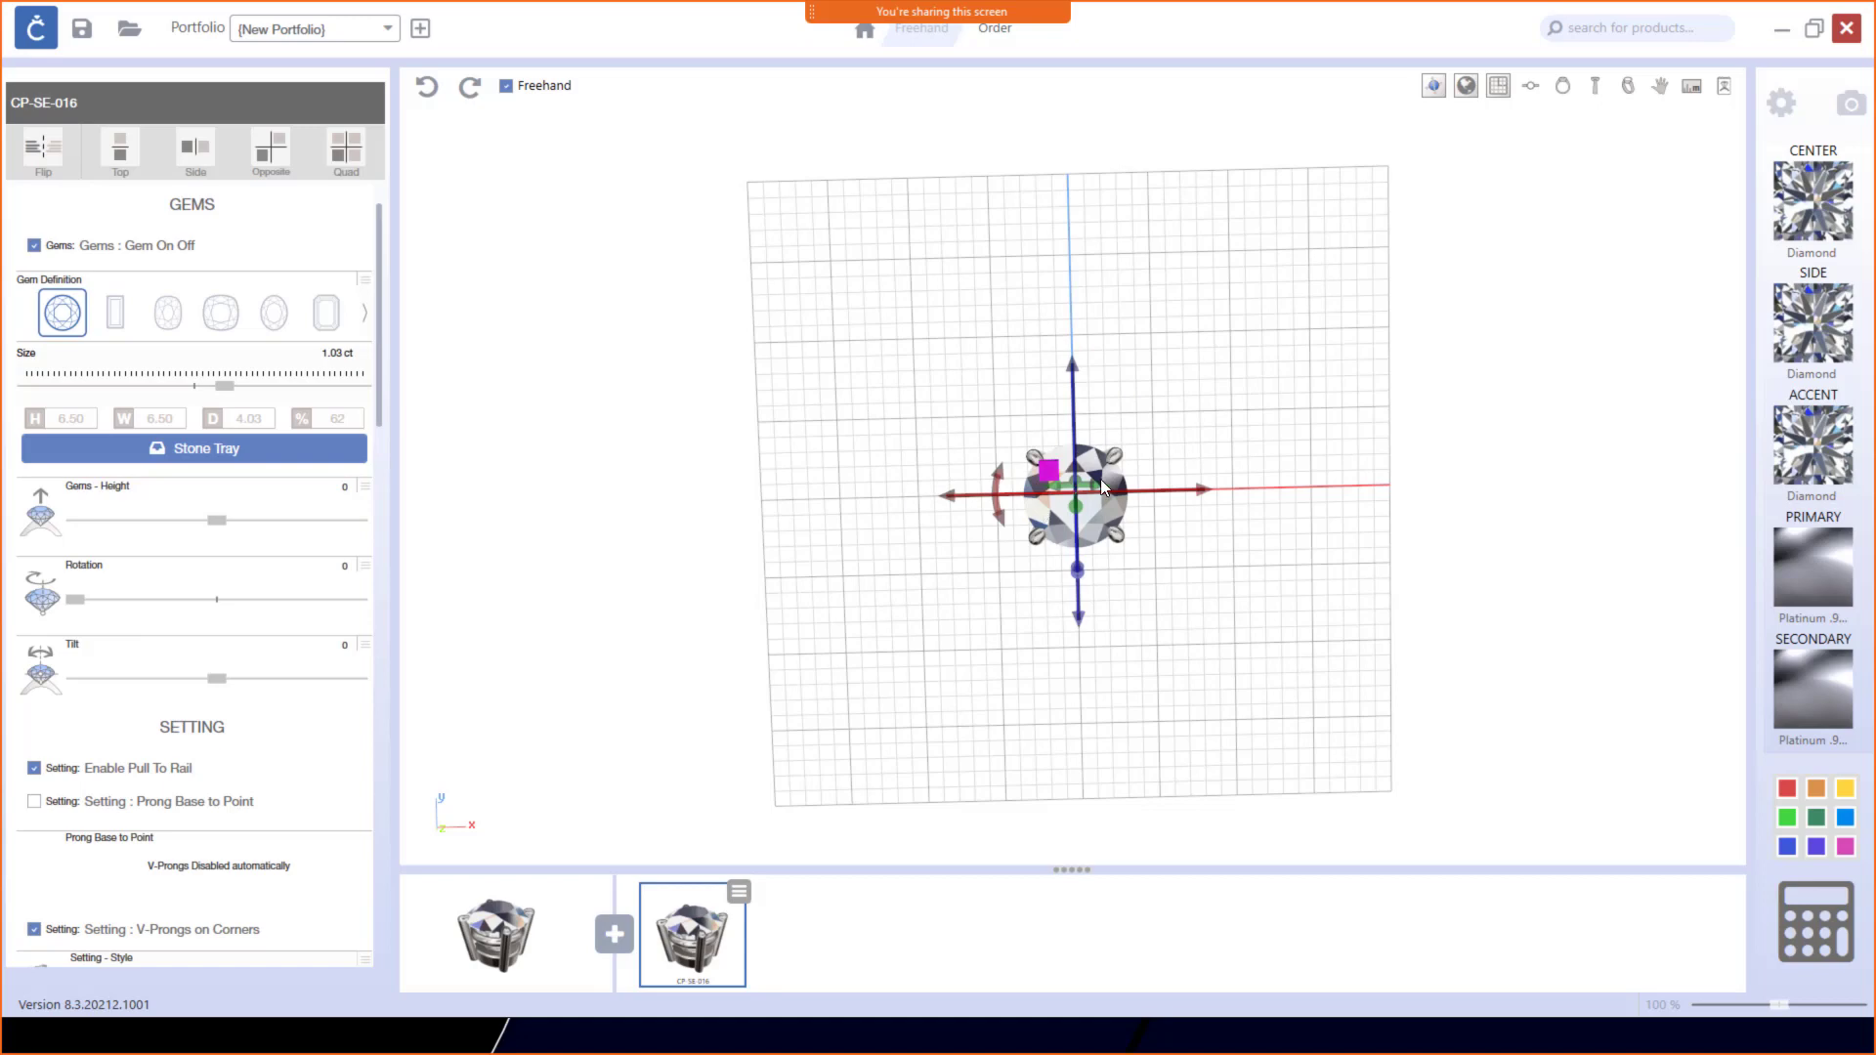
middle_drag(1134, 454, 1164, 311)
scroll(1092, 473, up, 2)
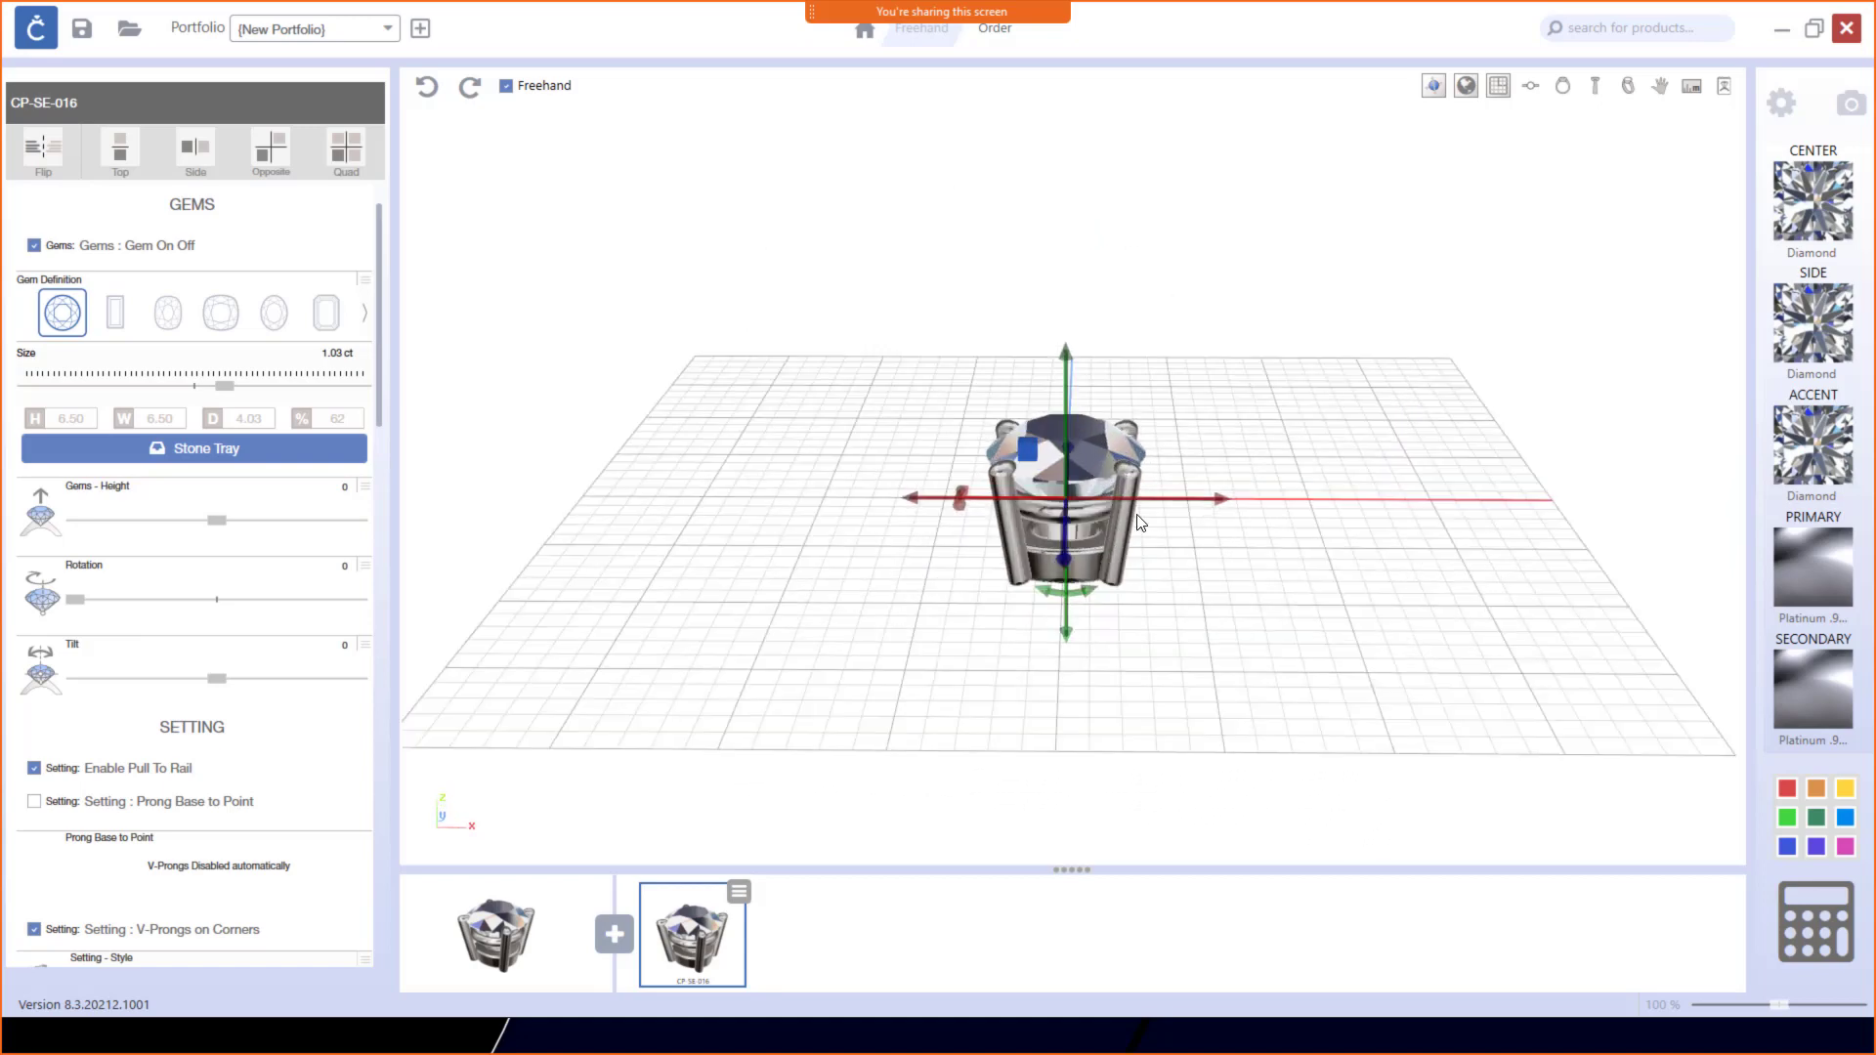
scroll(1138, 467, up, 2)
middle_drag(1138, 467, 1139, 447)
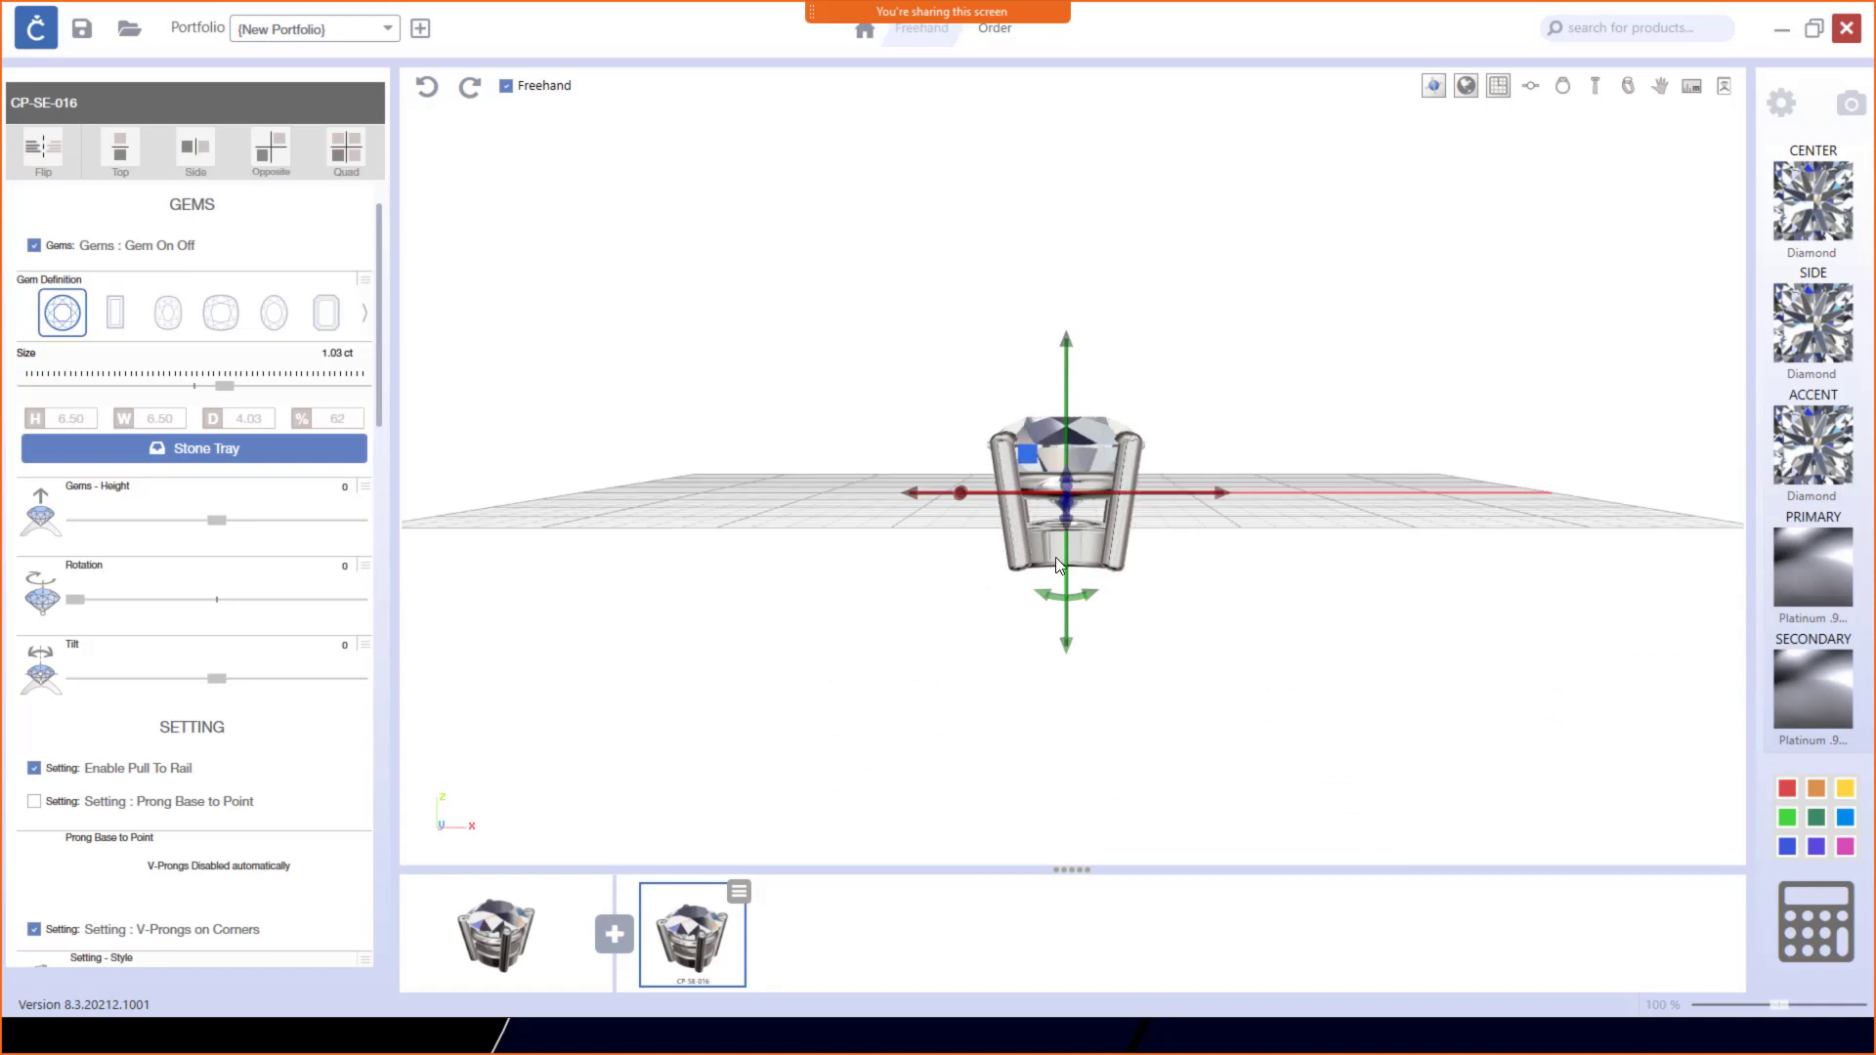
drag(1152, 582, 1139, 557)
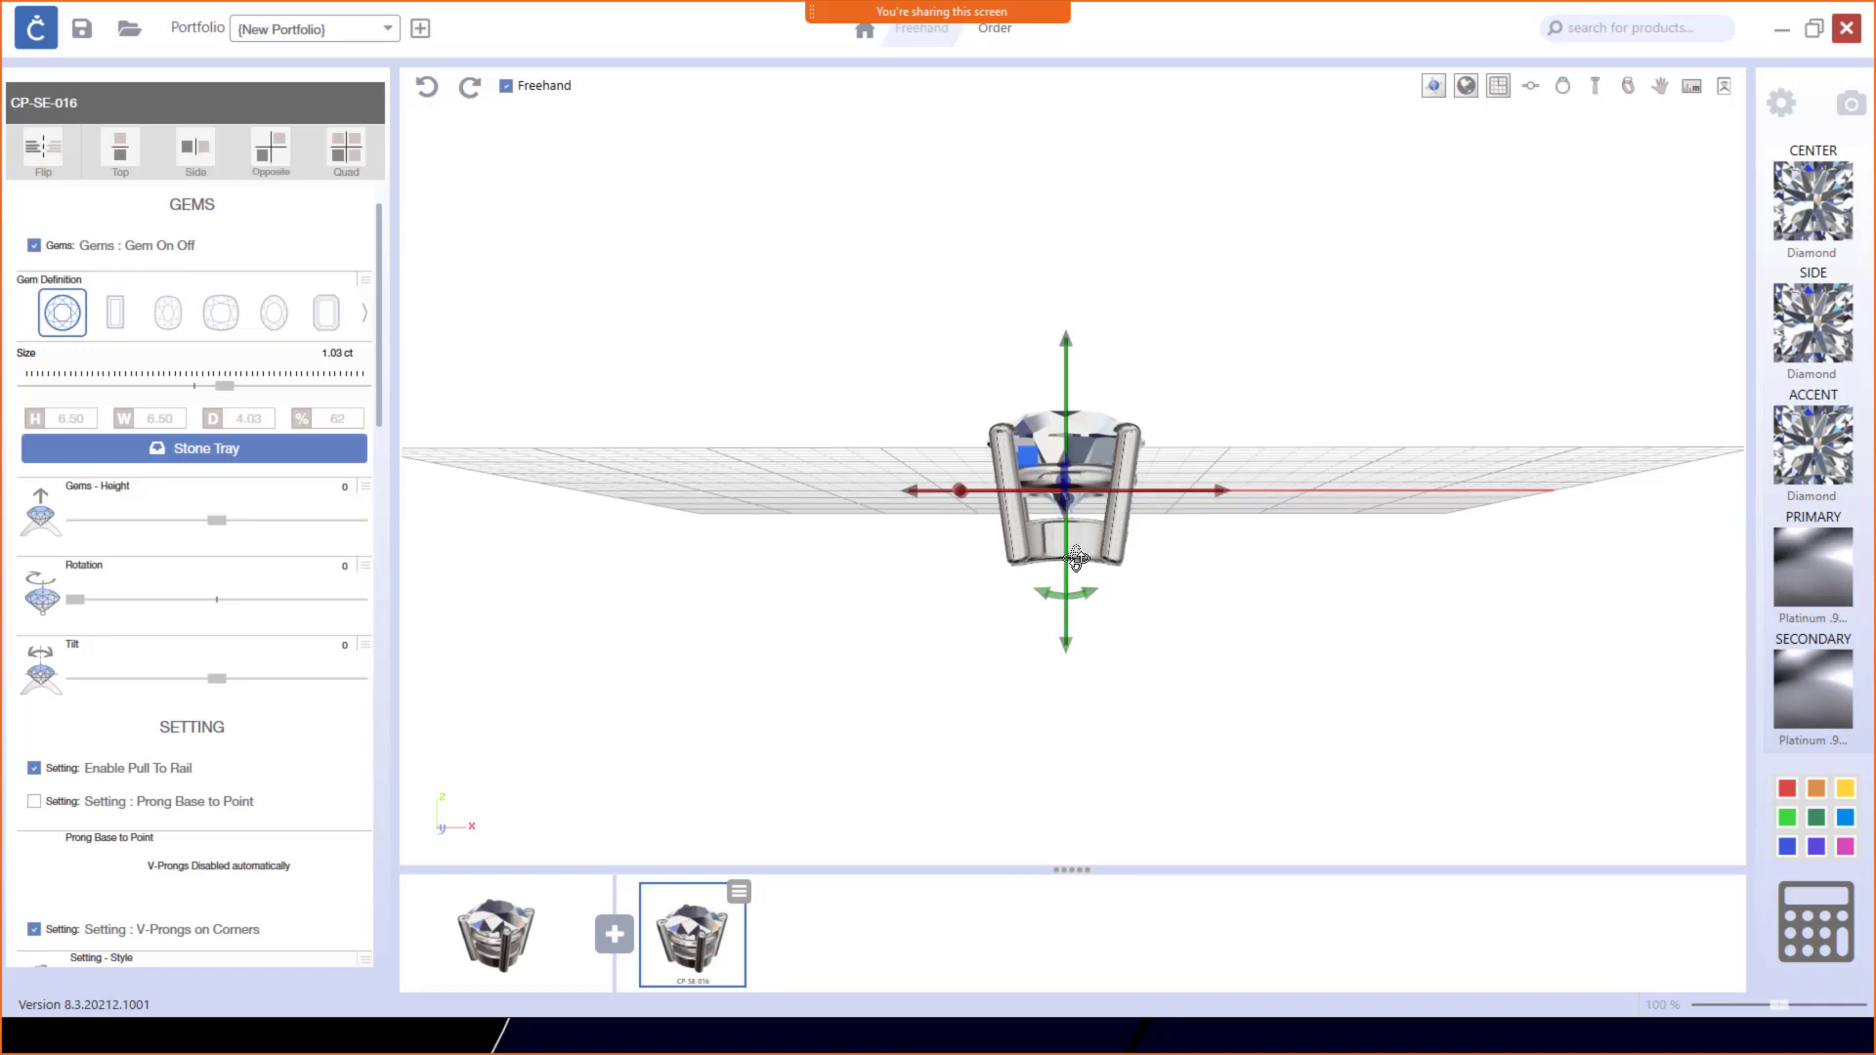
drag(1155, 581, 1024, 534)
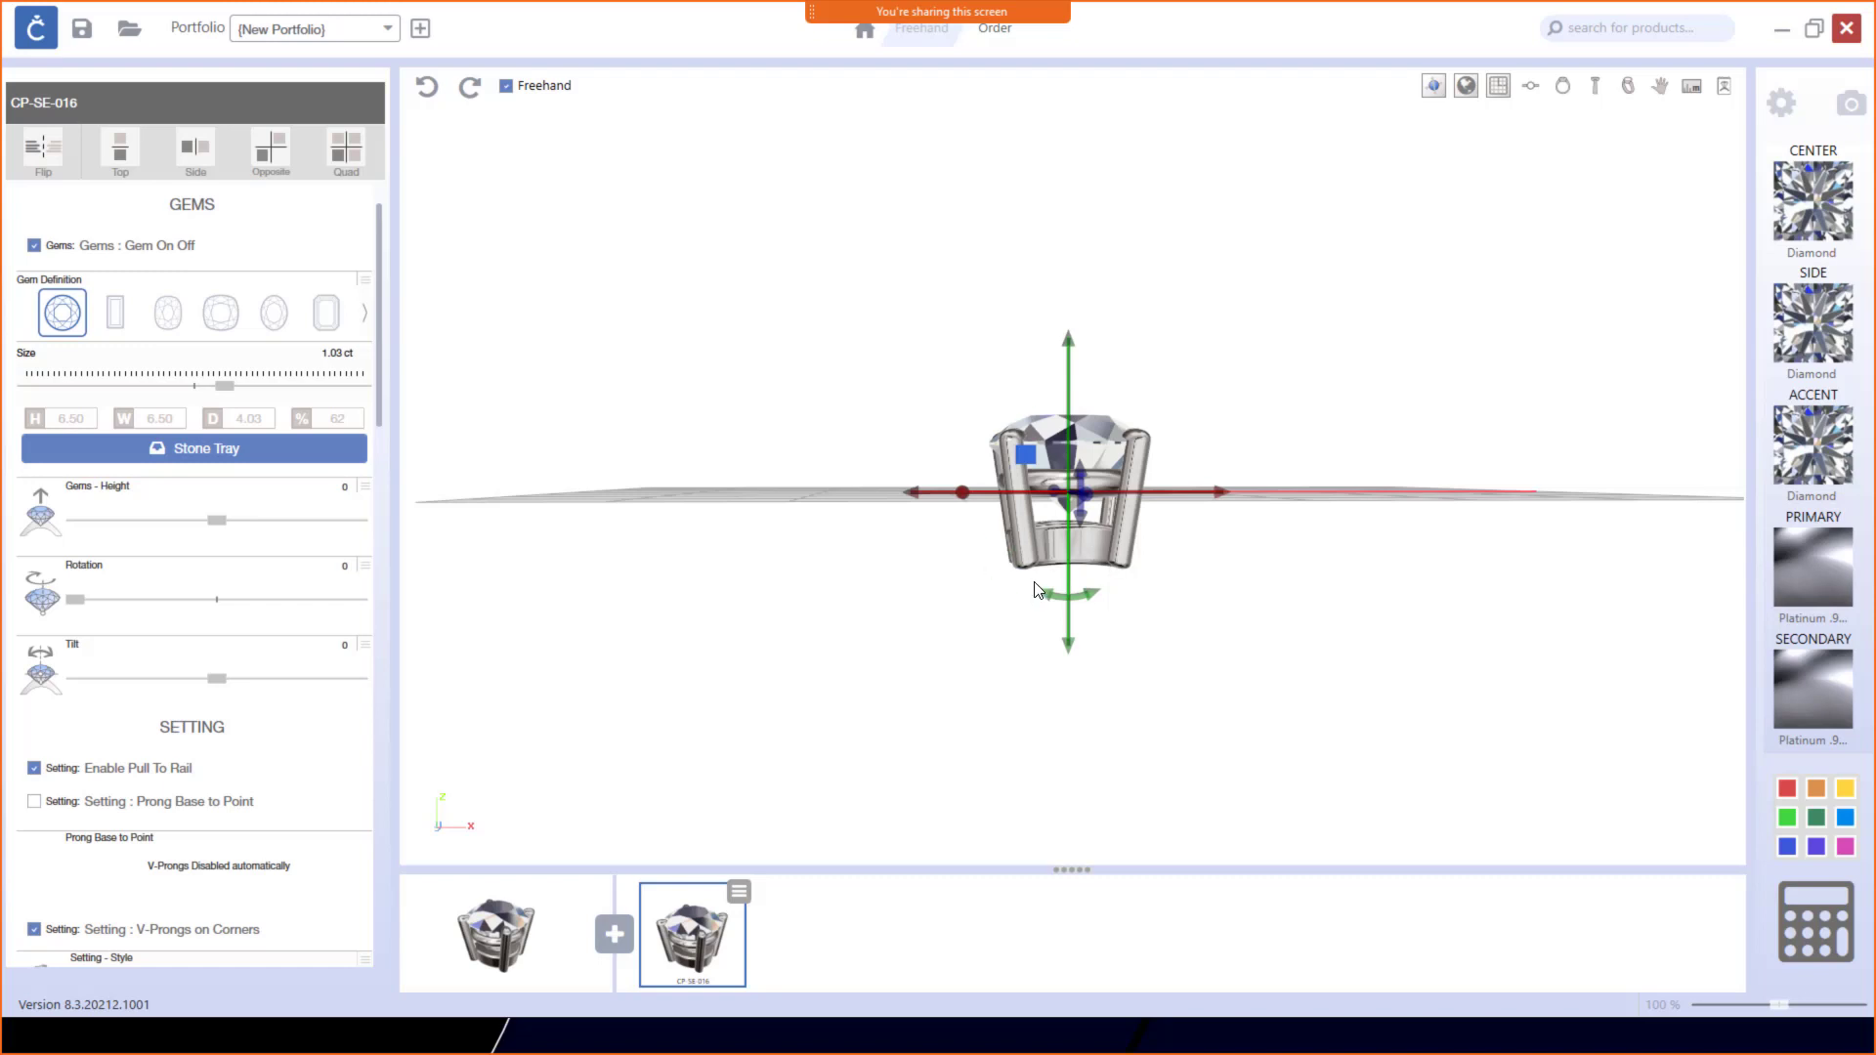
Step: Disable Enable Pull To Rail for the CP-SE-016 setting
click(414, 519)
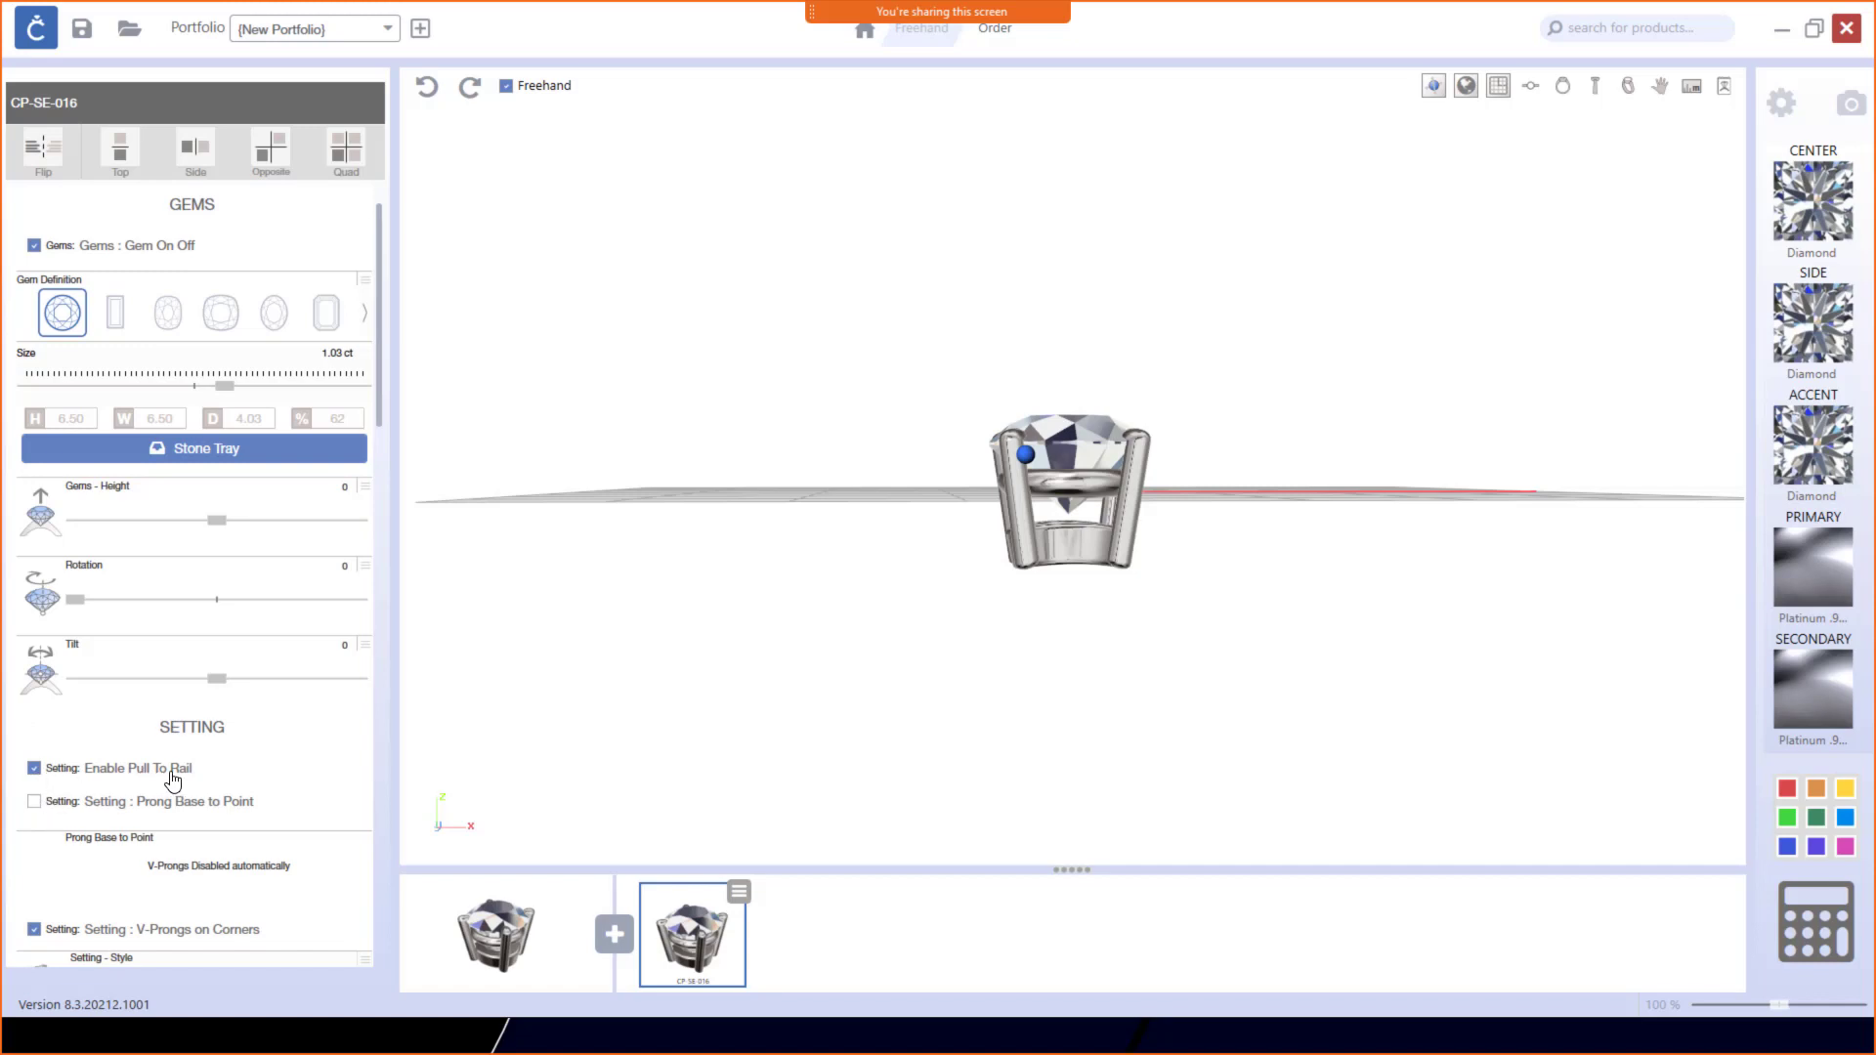
click(36, 775)
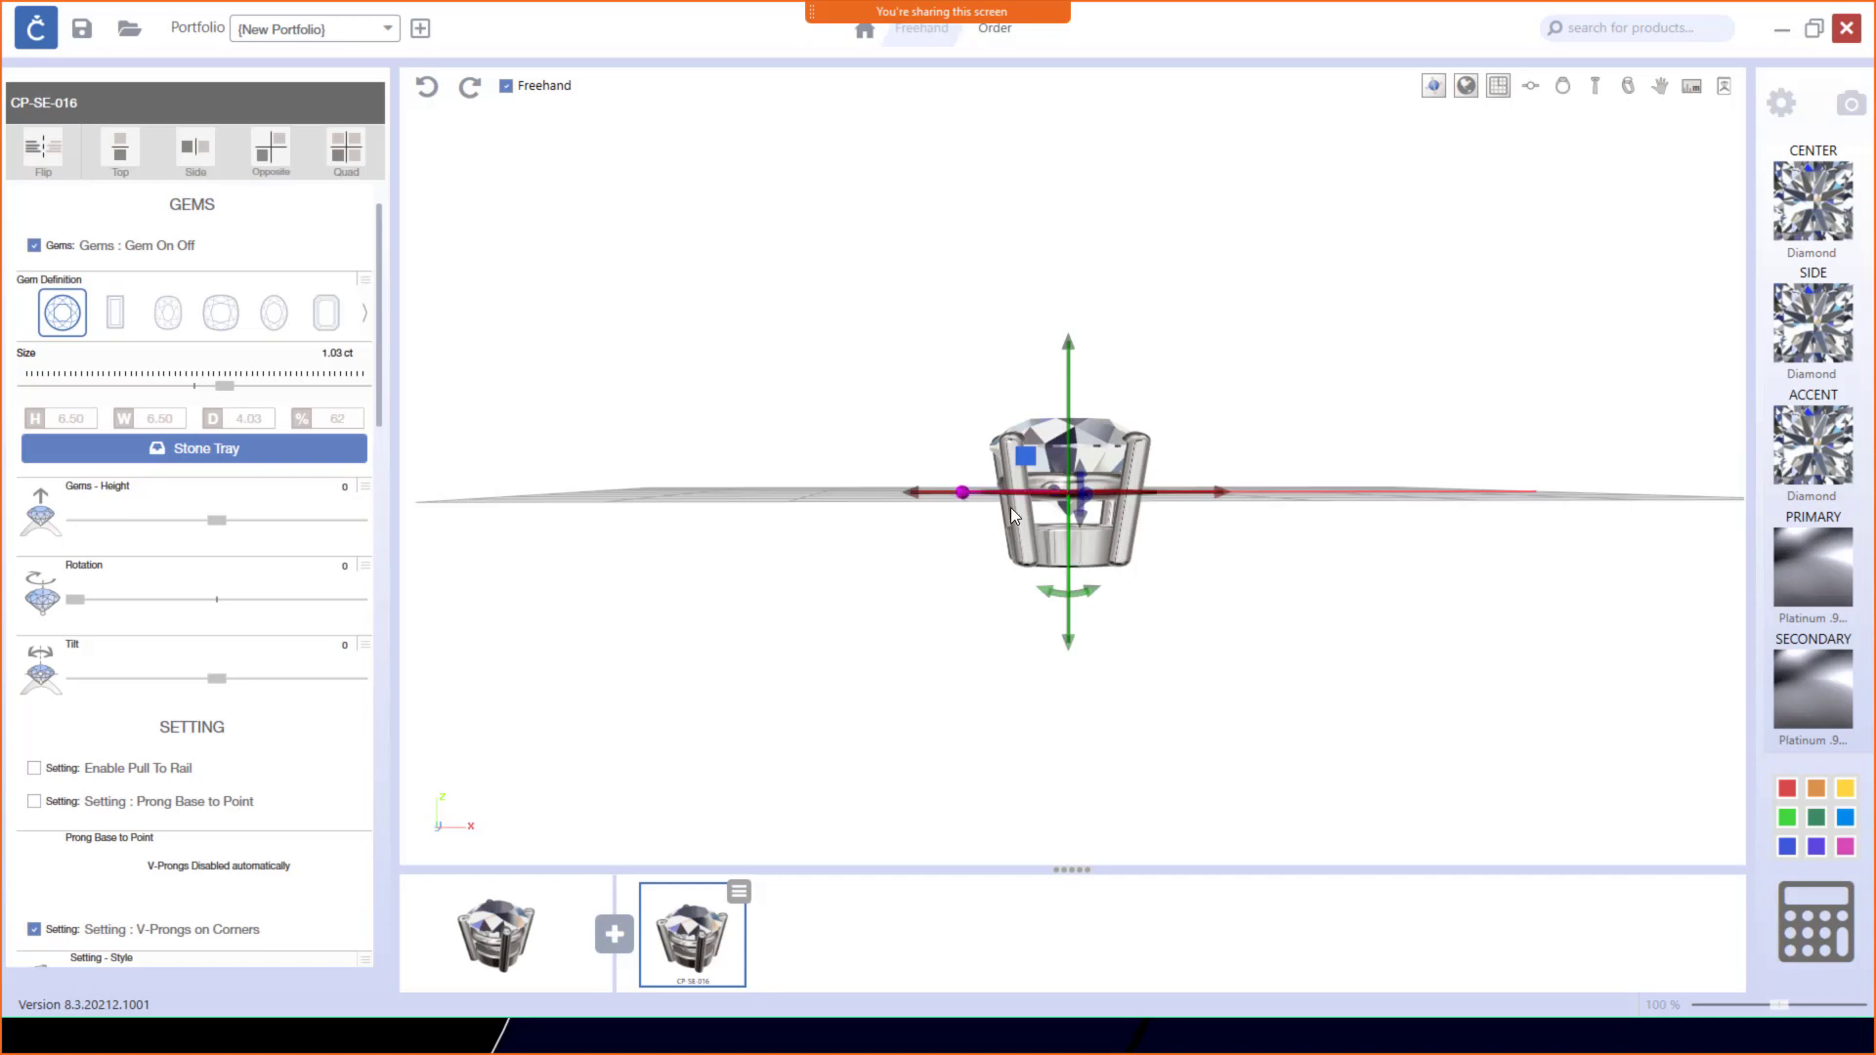
drag(1163, 601, 1117, 829)
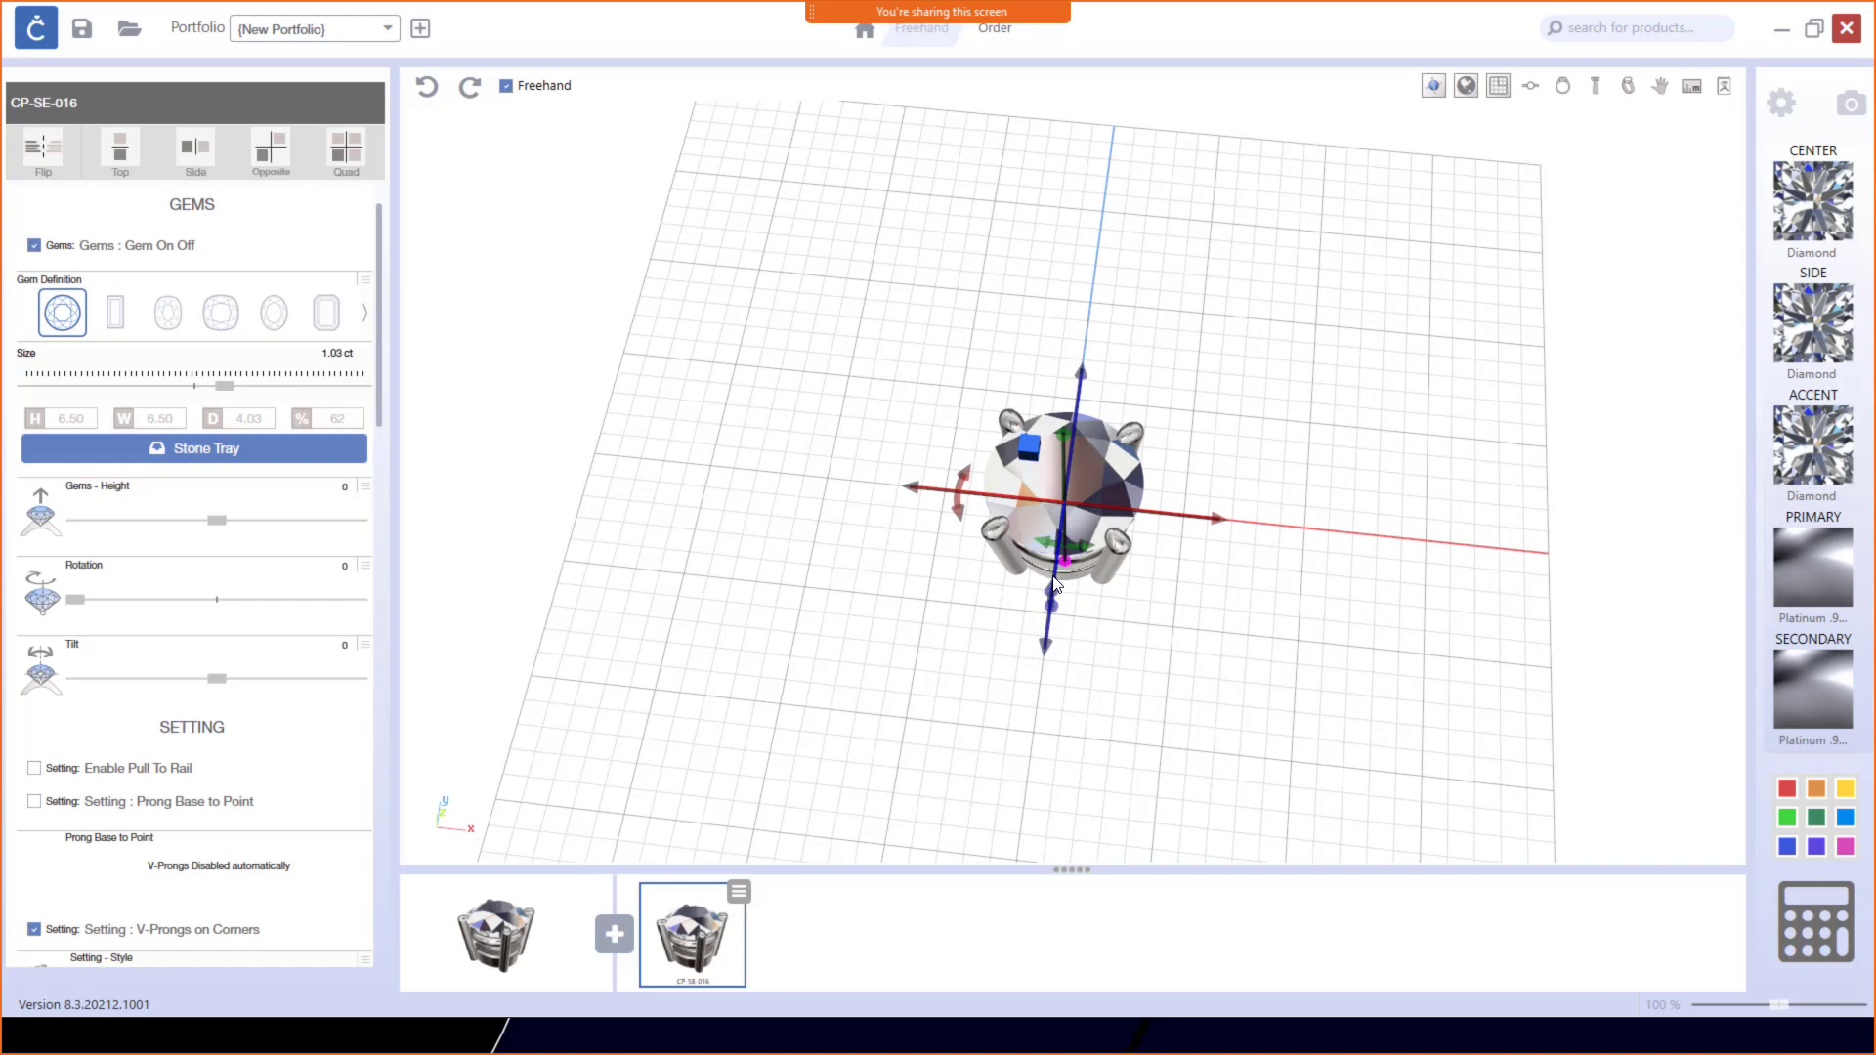
Step: Change the setting's gem to an oval cut and set its size to 2.41 ct (10.00 by 8.00)
click(879, 507)
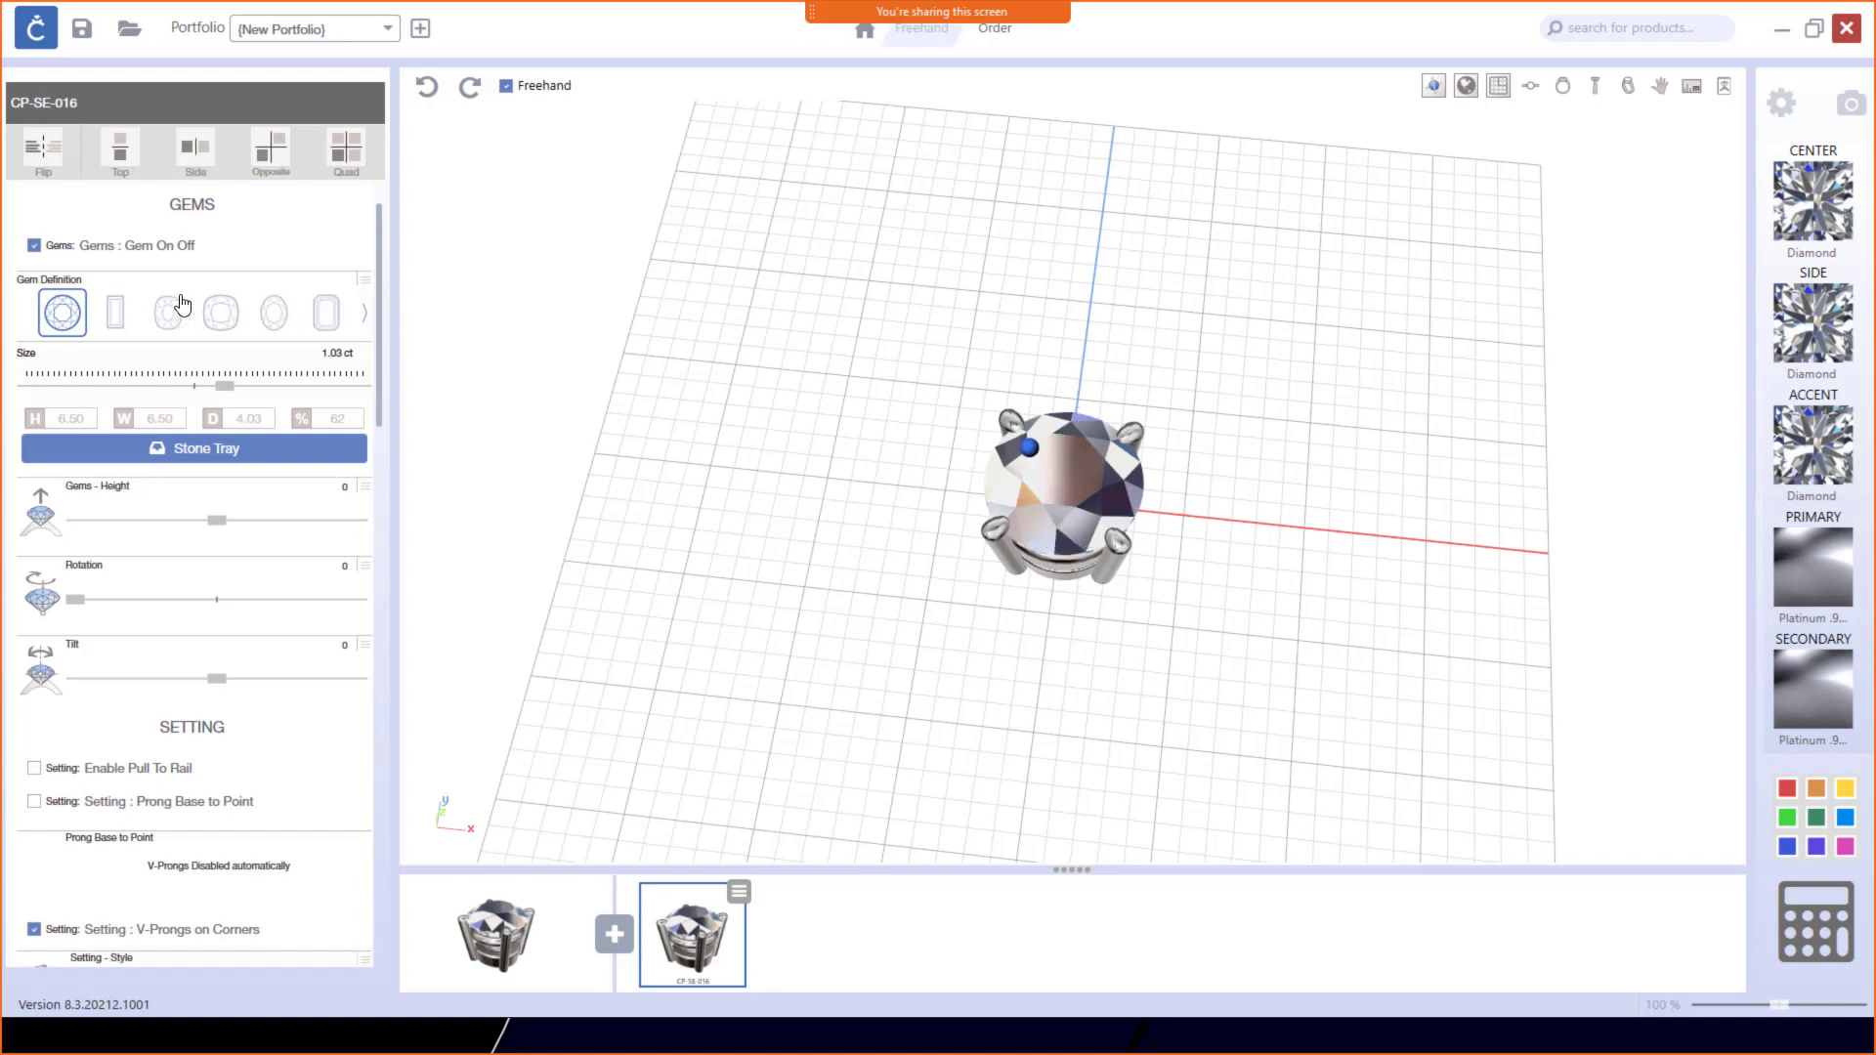
click(274, 313)
drag(1193, 640, 1318, 653)
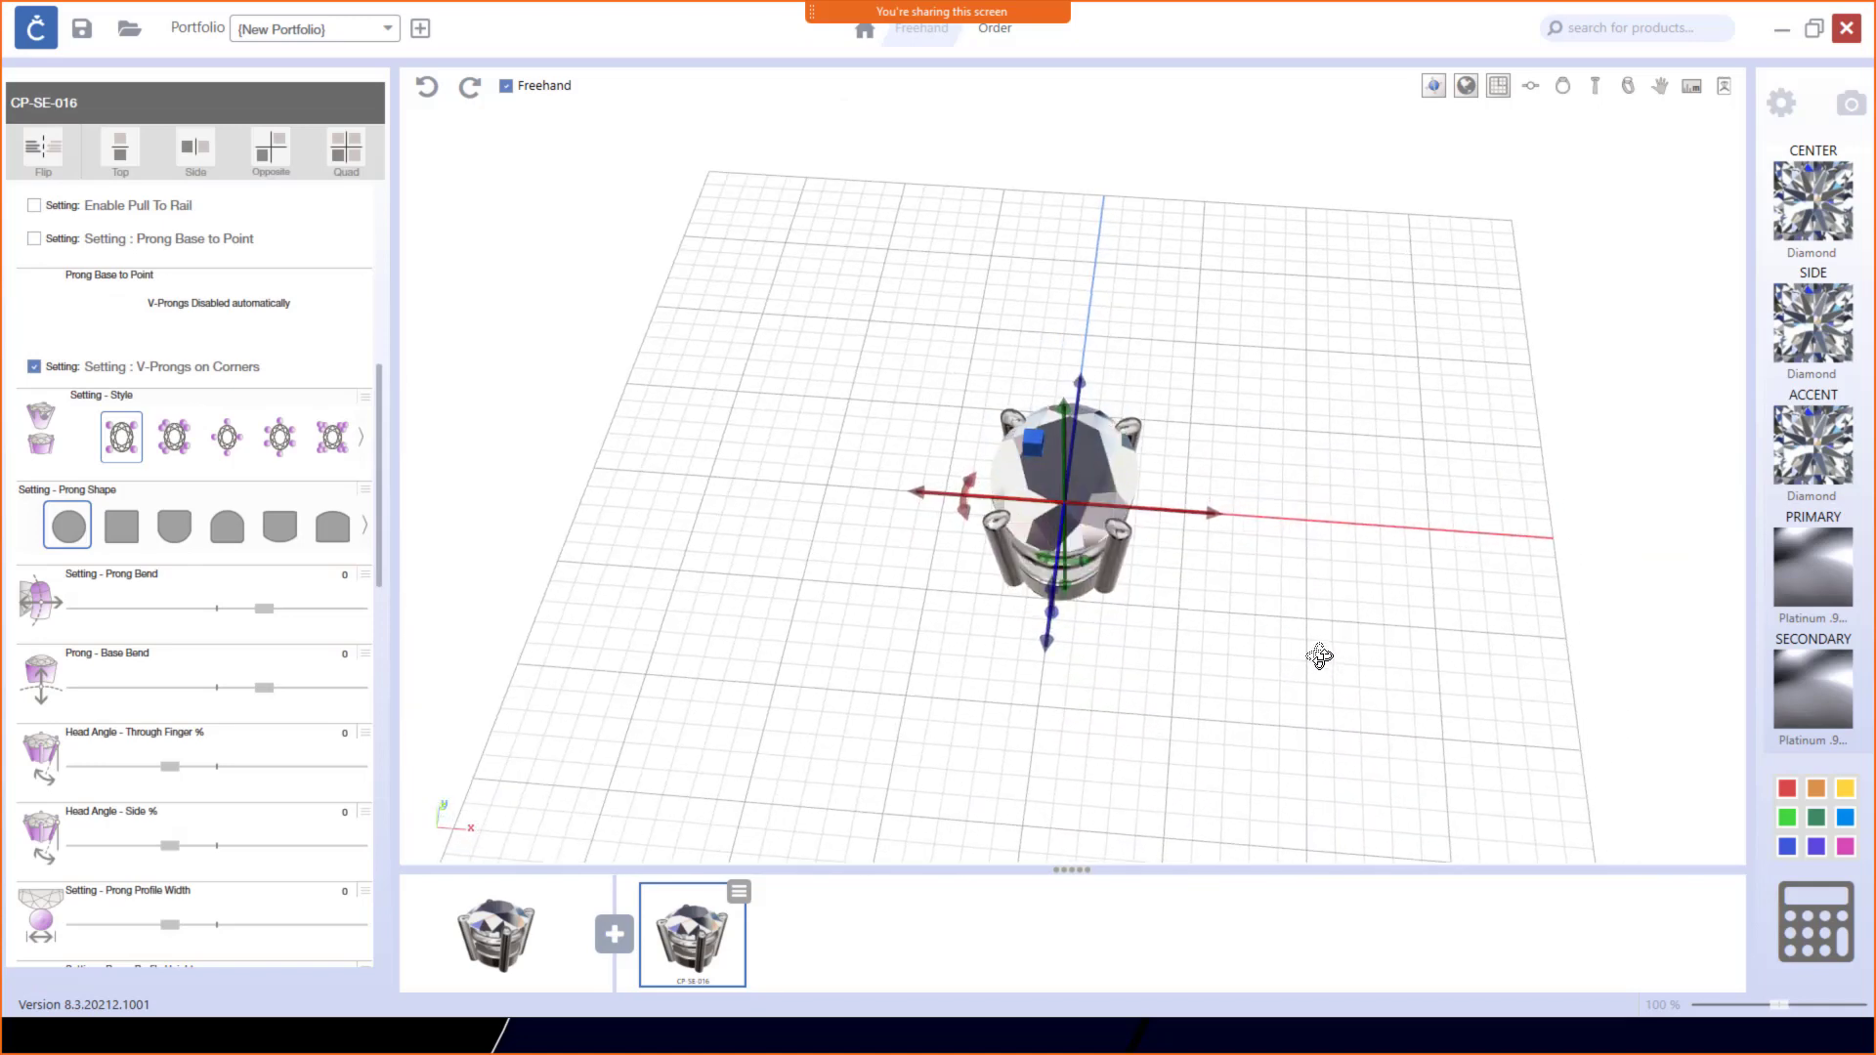
click(528, 364)
scroll(148, 340, up, 10)
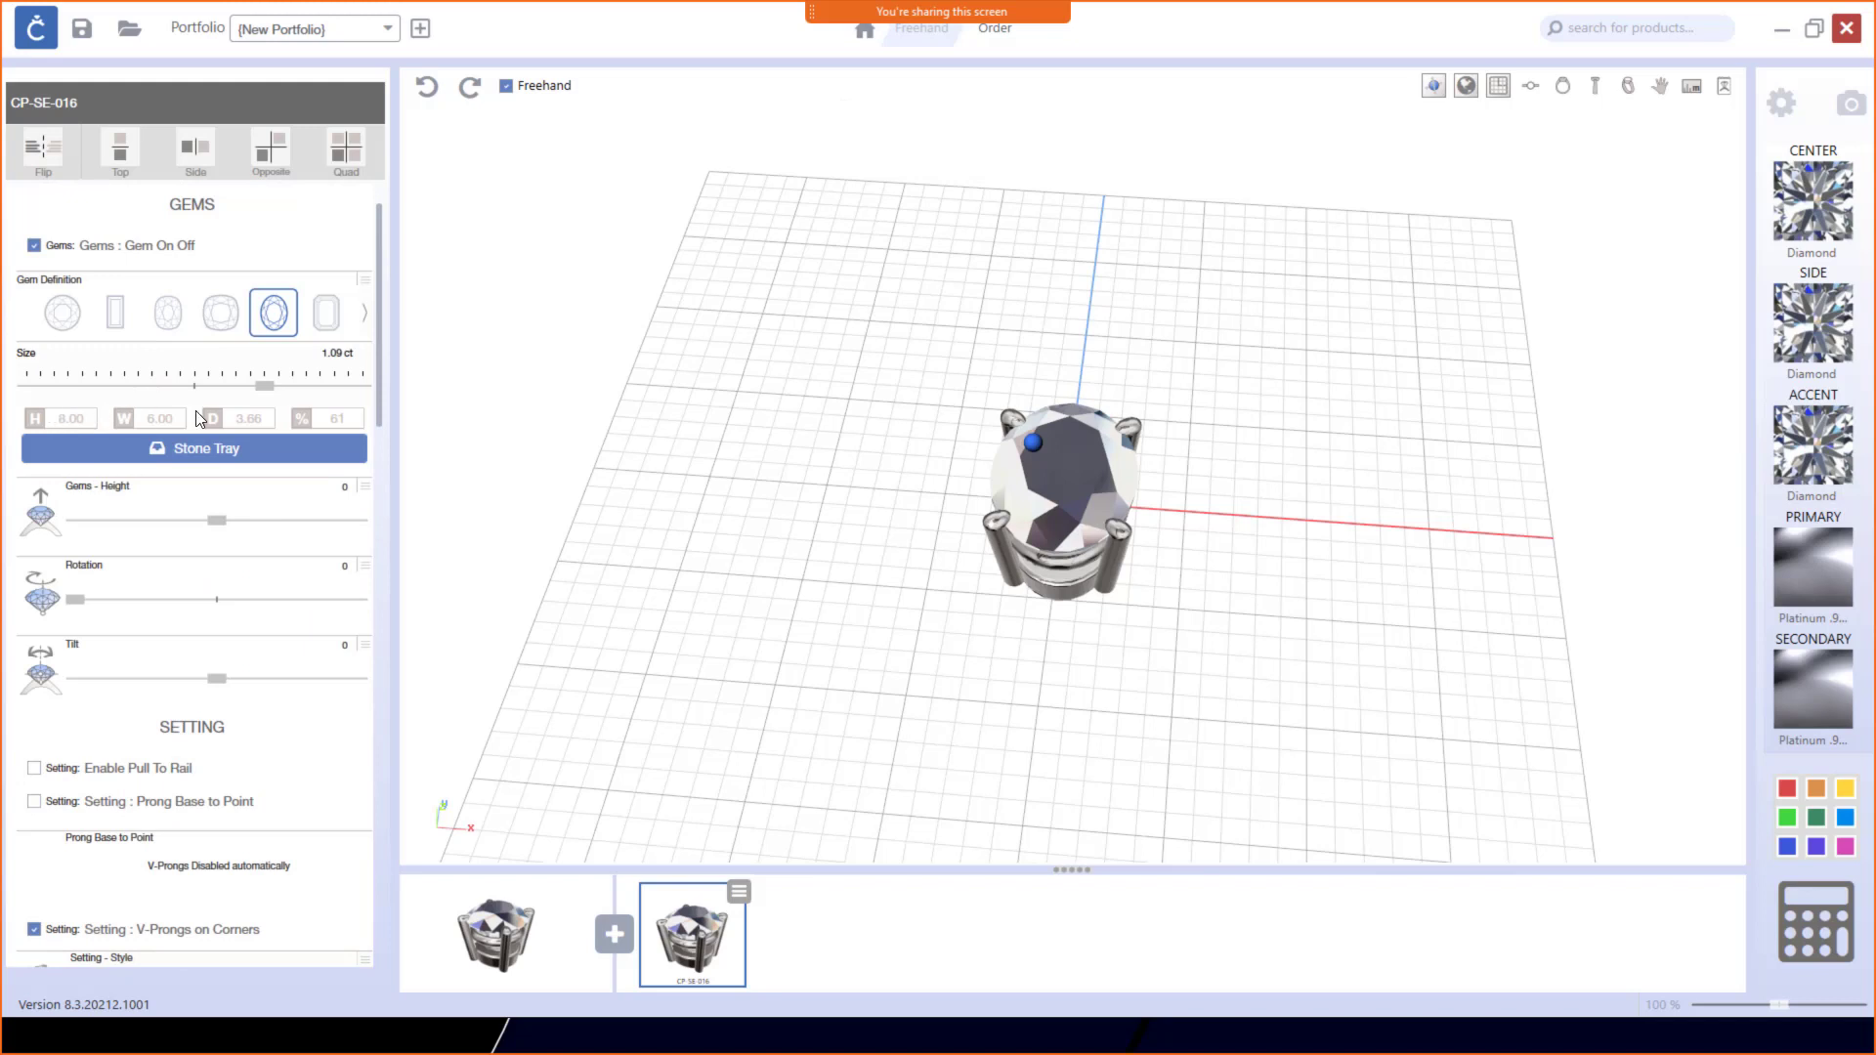
drag(268, 389, 336, 387)
right_drag(1329, 676, 1363, 698)
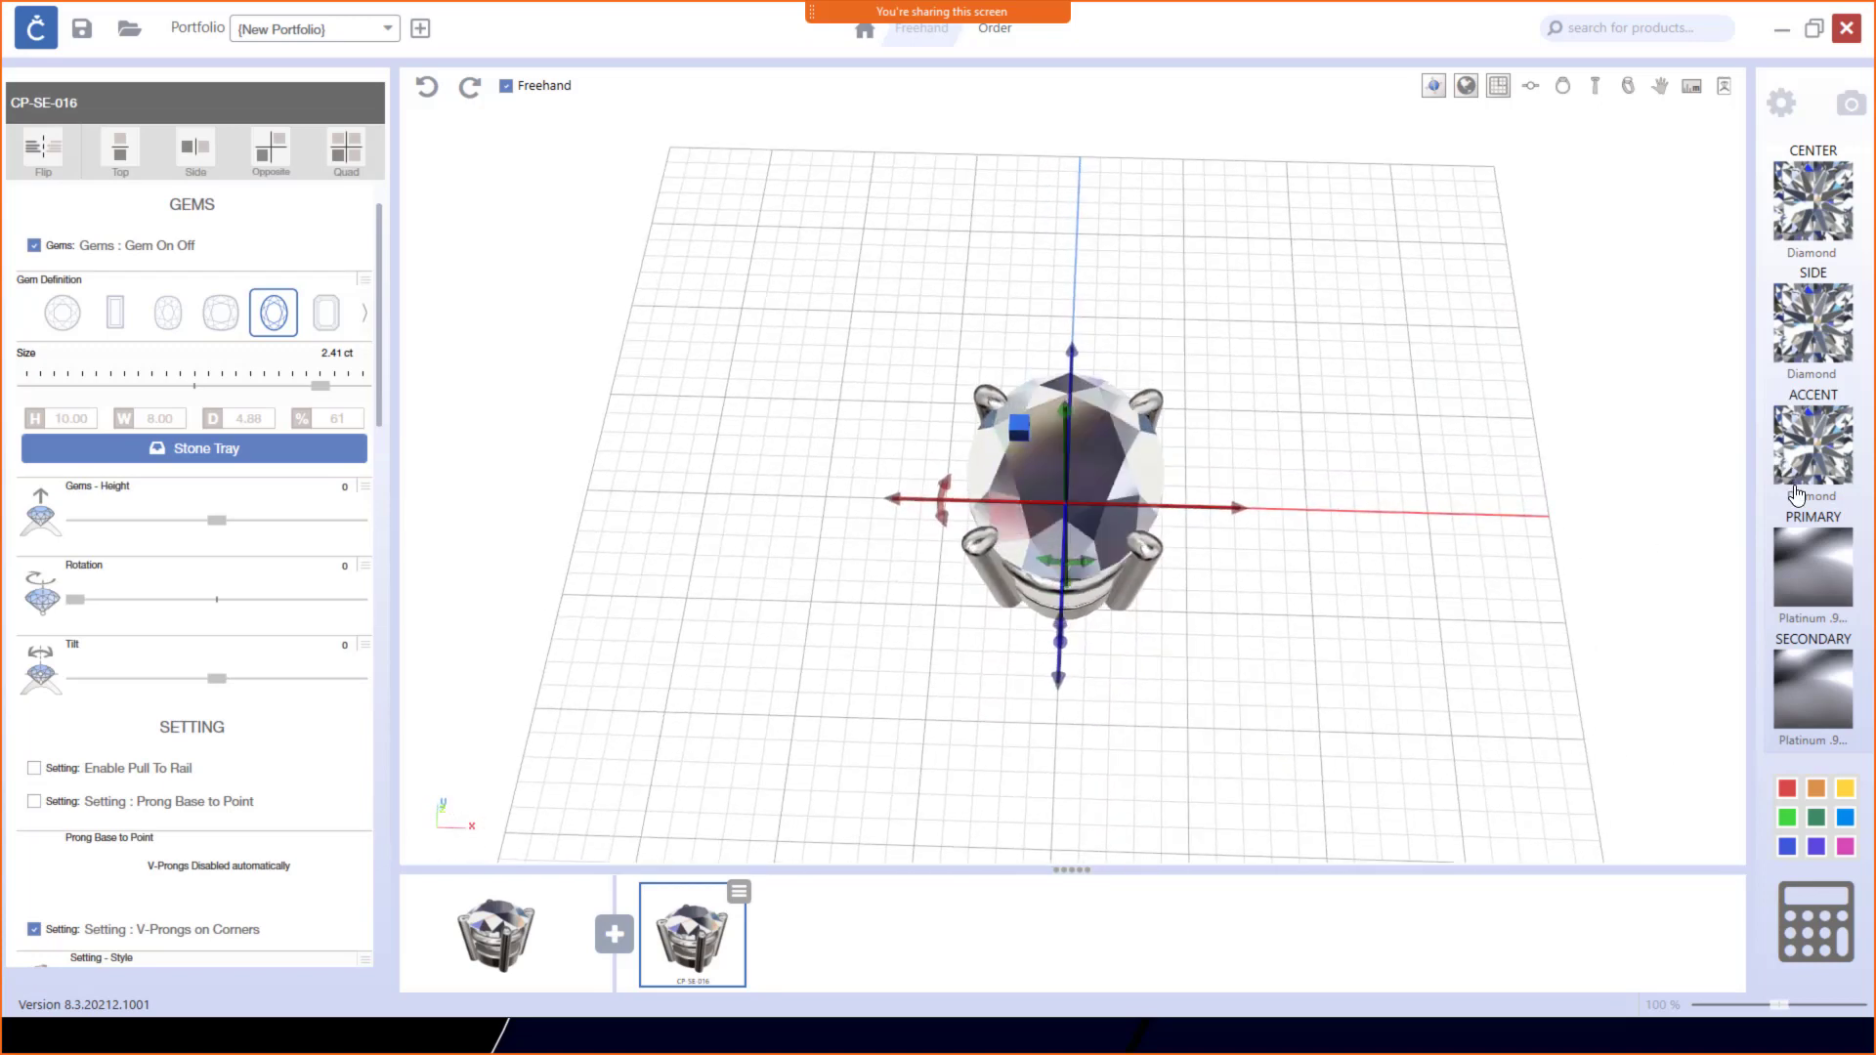
Step: Set the center stone material to Amethyst
click(1833, 203)
scroll(1564, 391, down, 5)
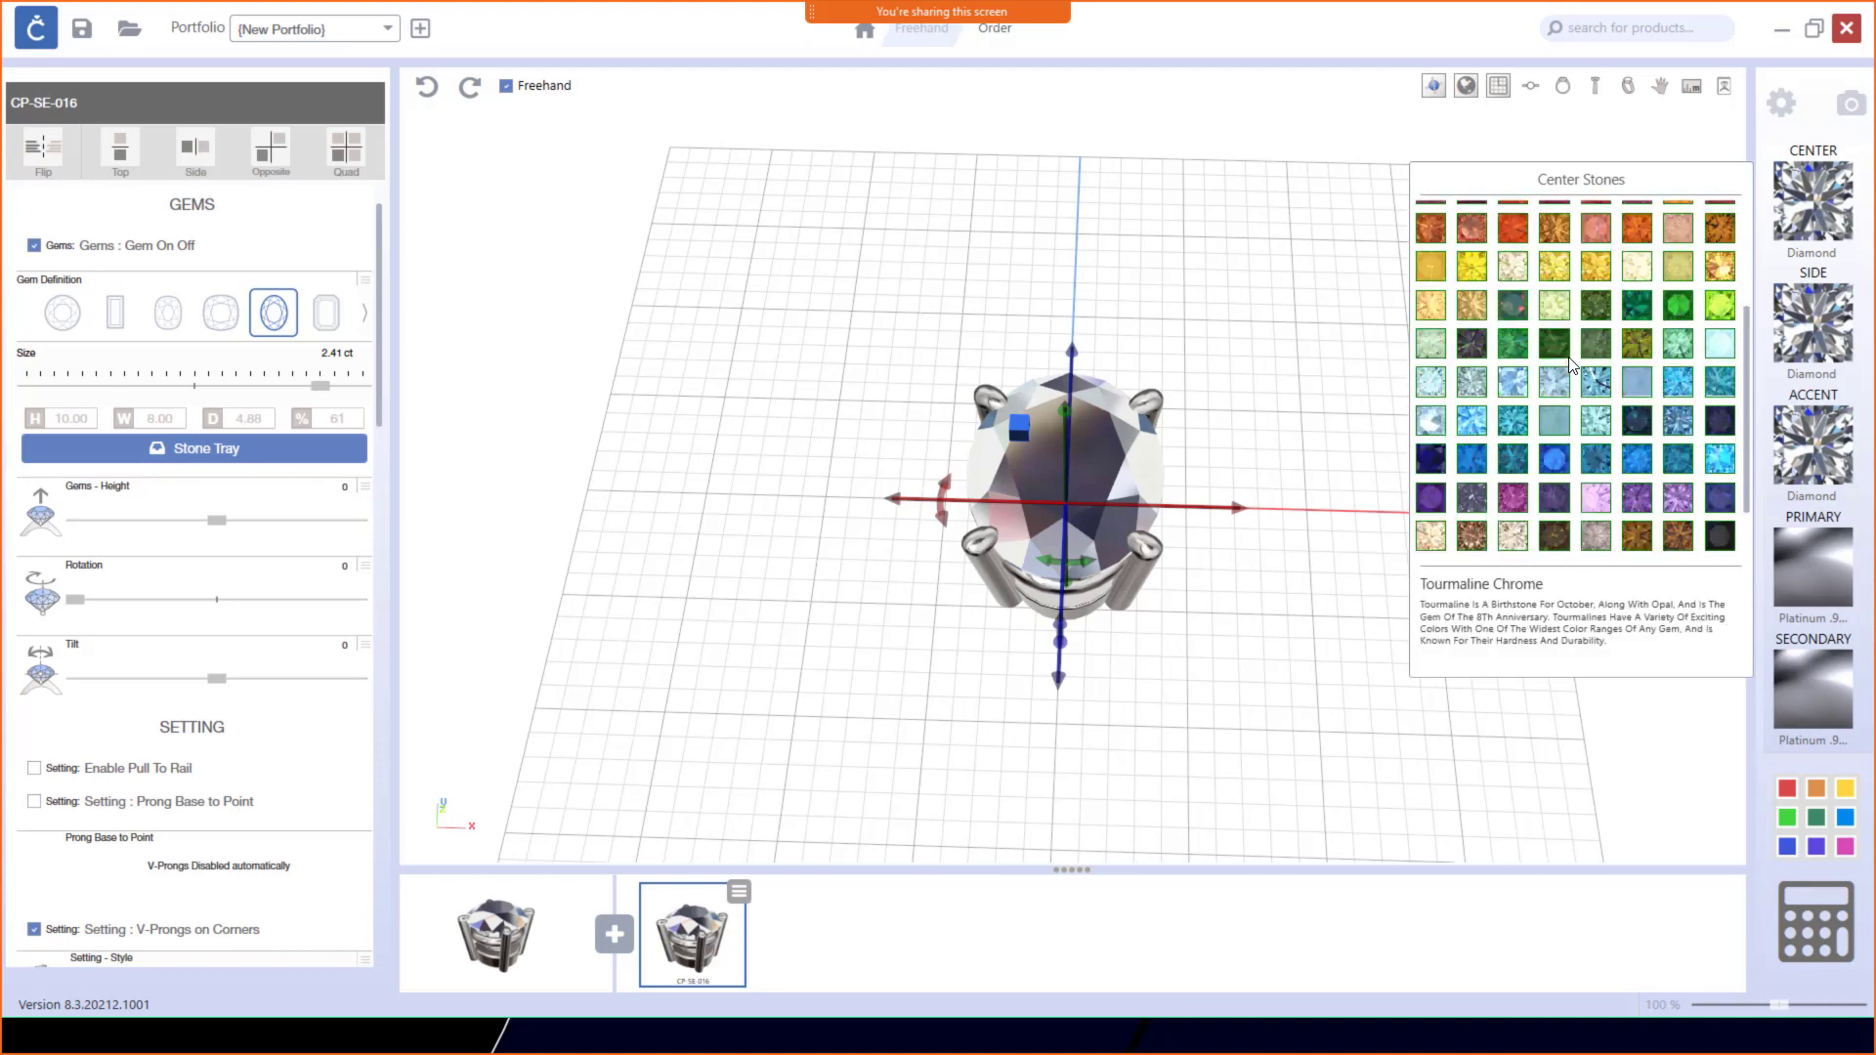
click(1432, 464)
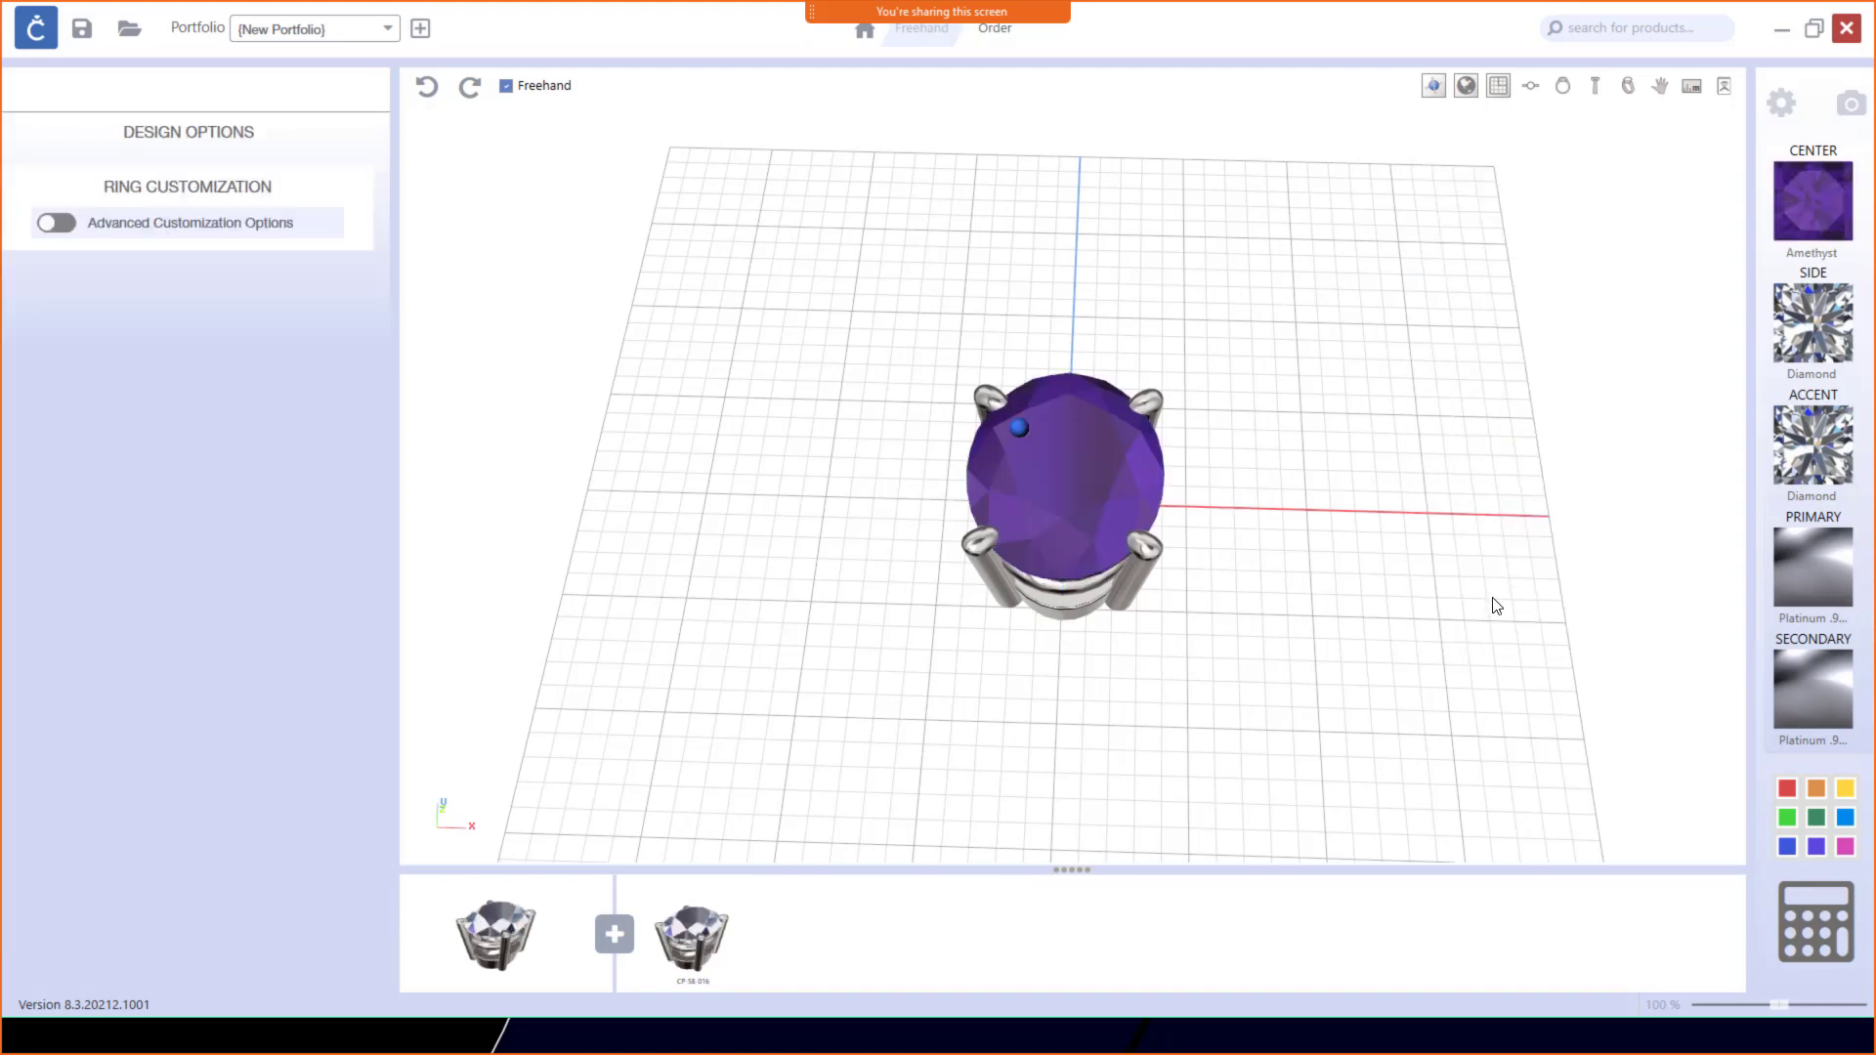
drag(1220, 629, 1194, 681)
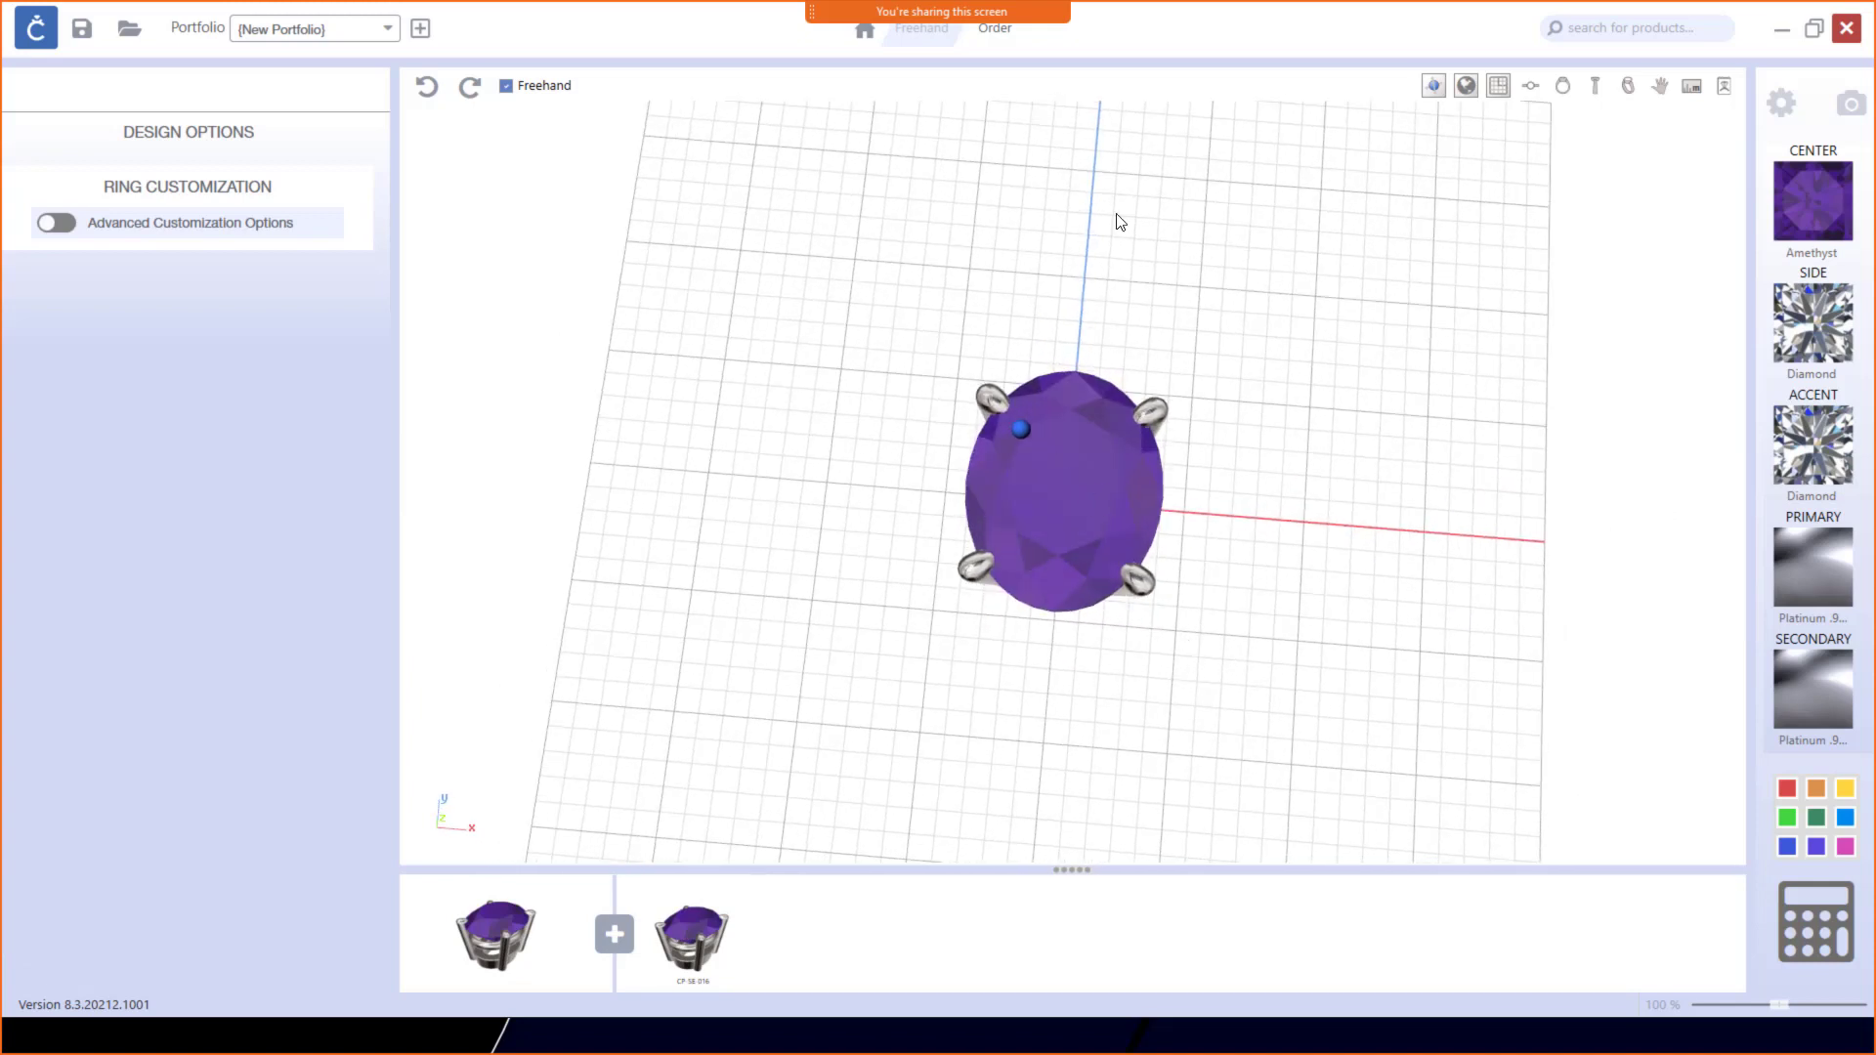
click(615, 936)
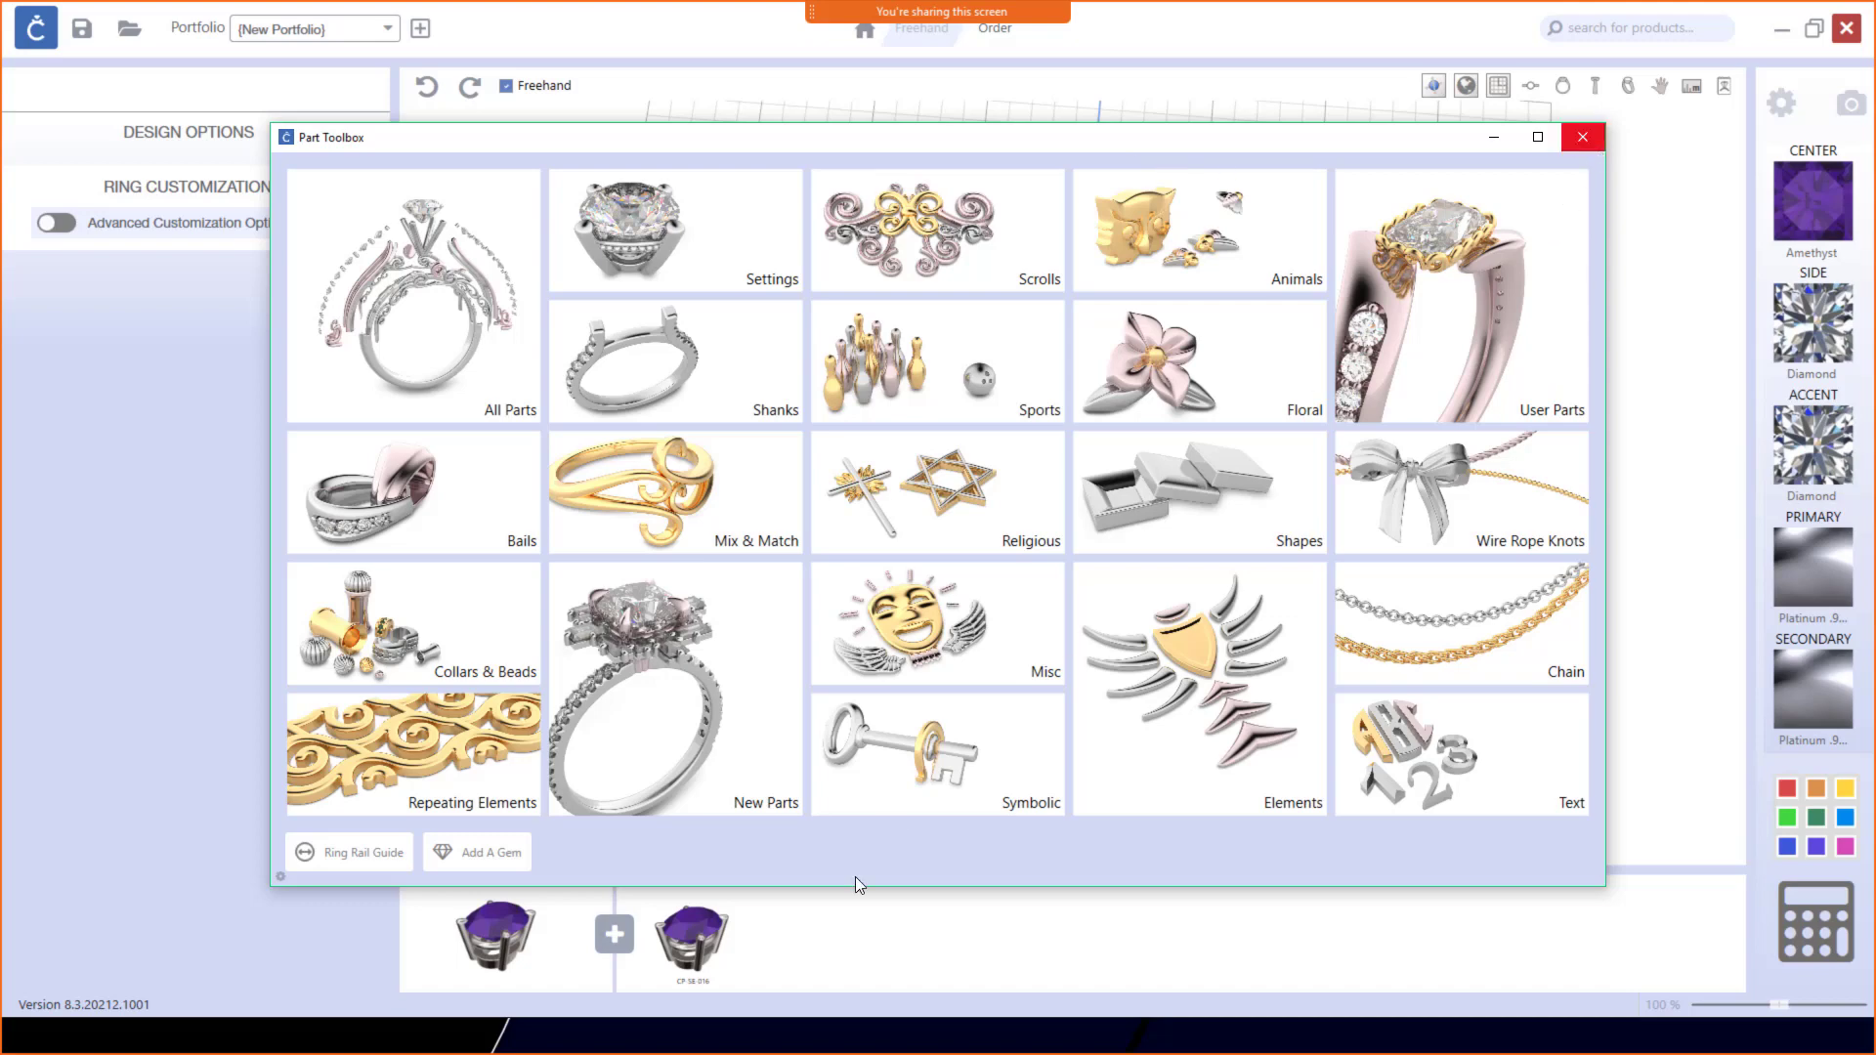
click(706, 932)
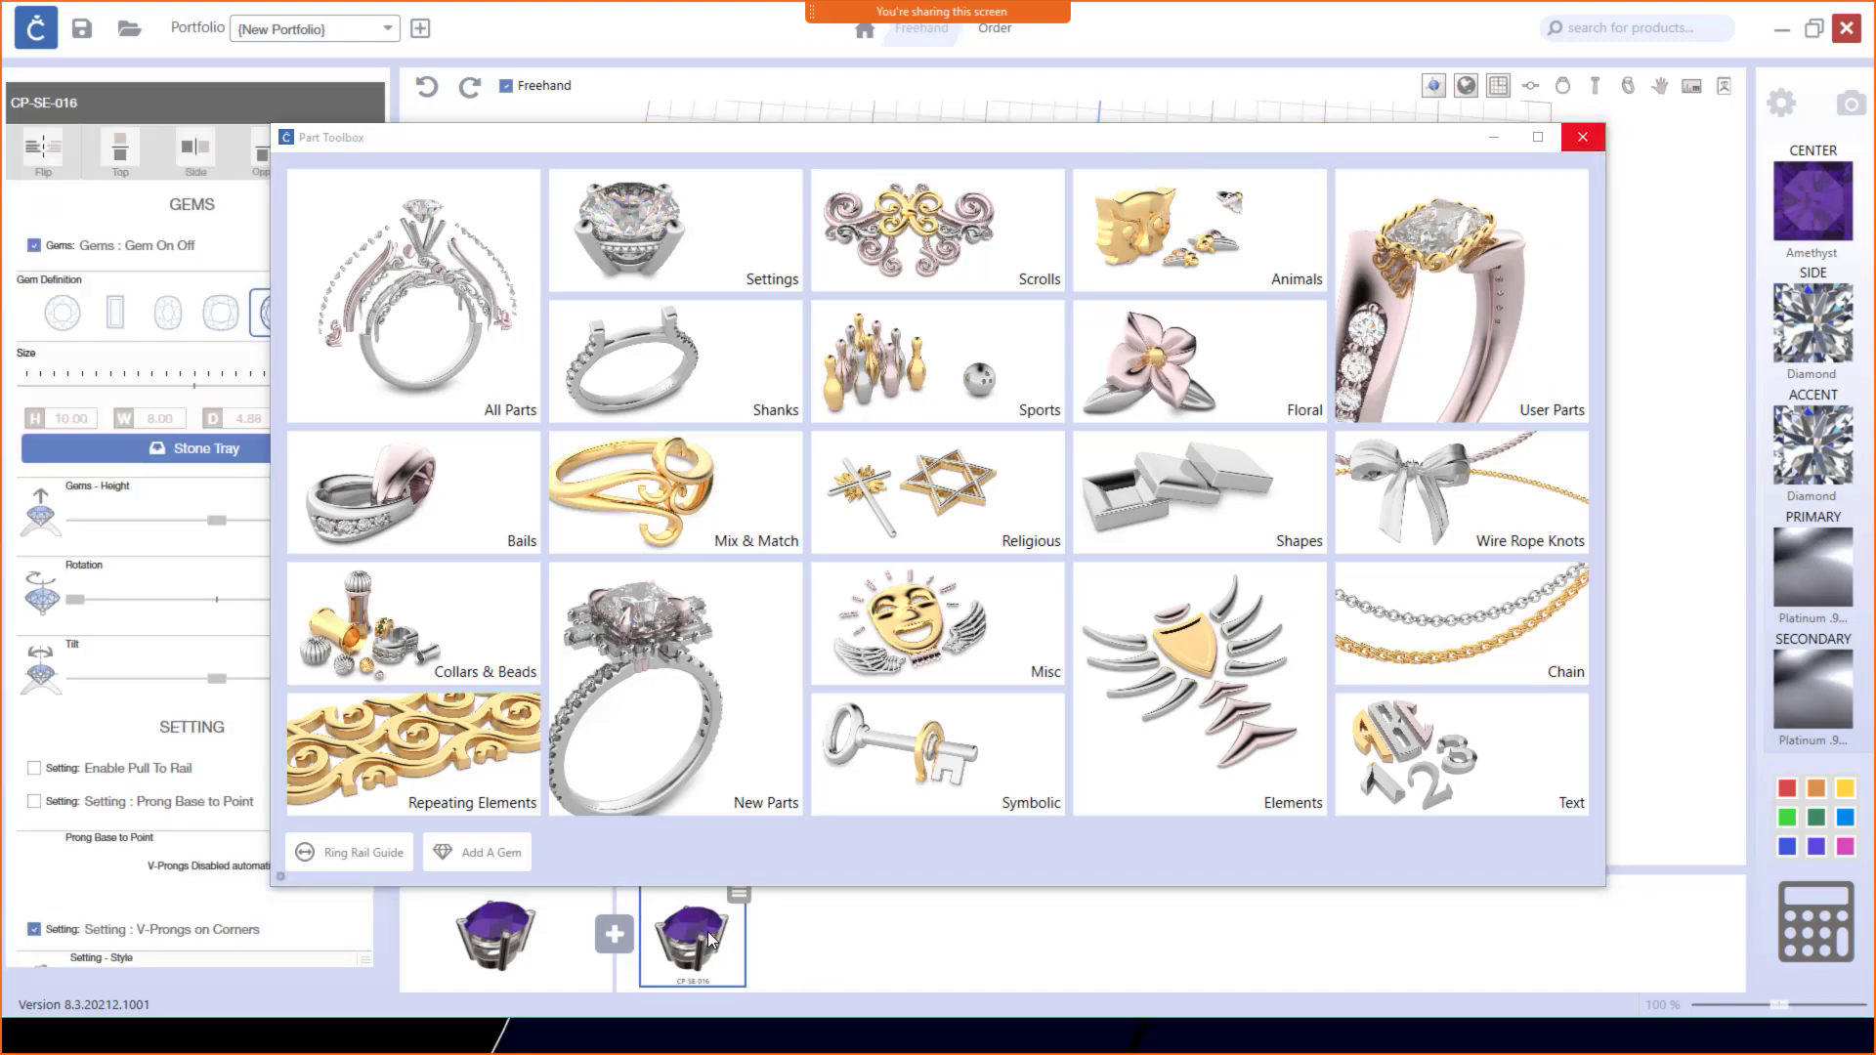
click(707, 930)
click(1583, 138)
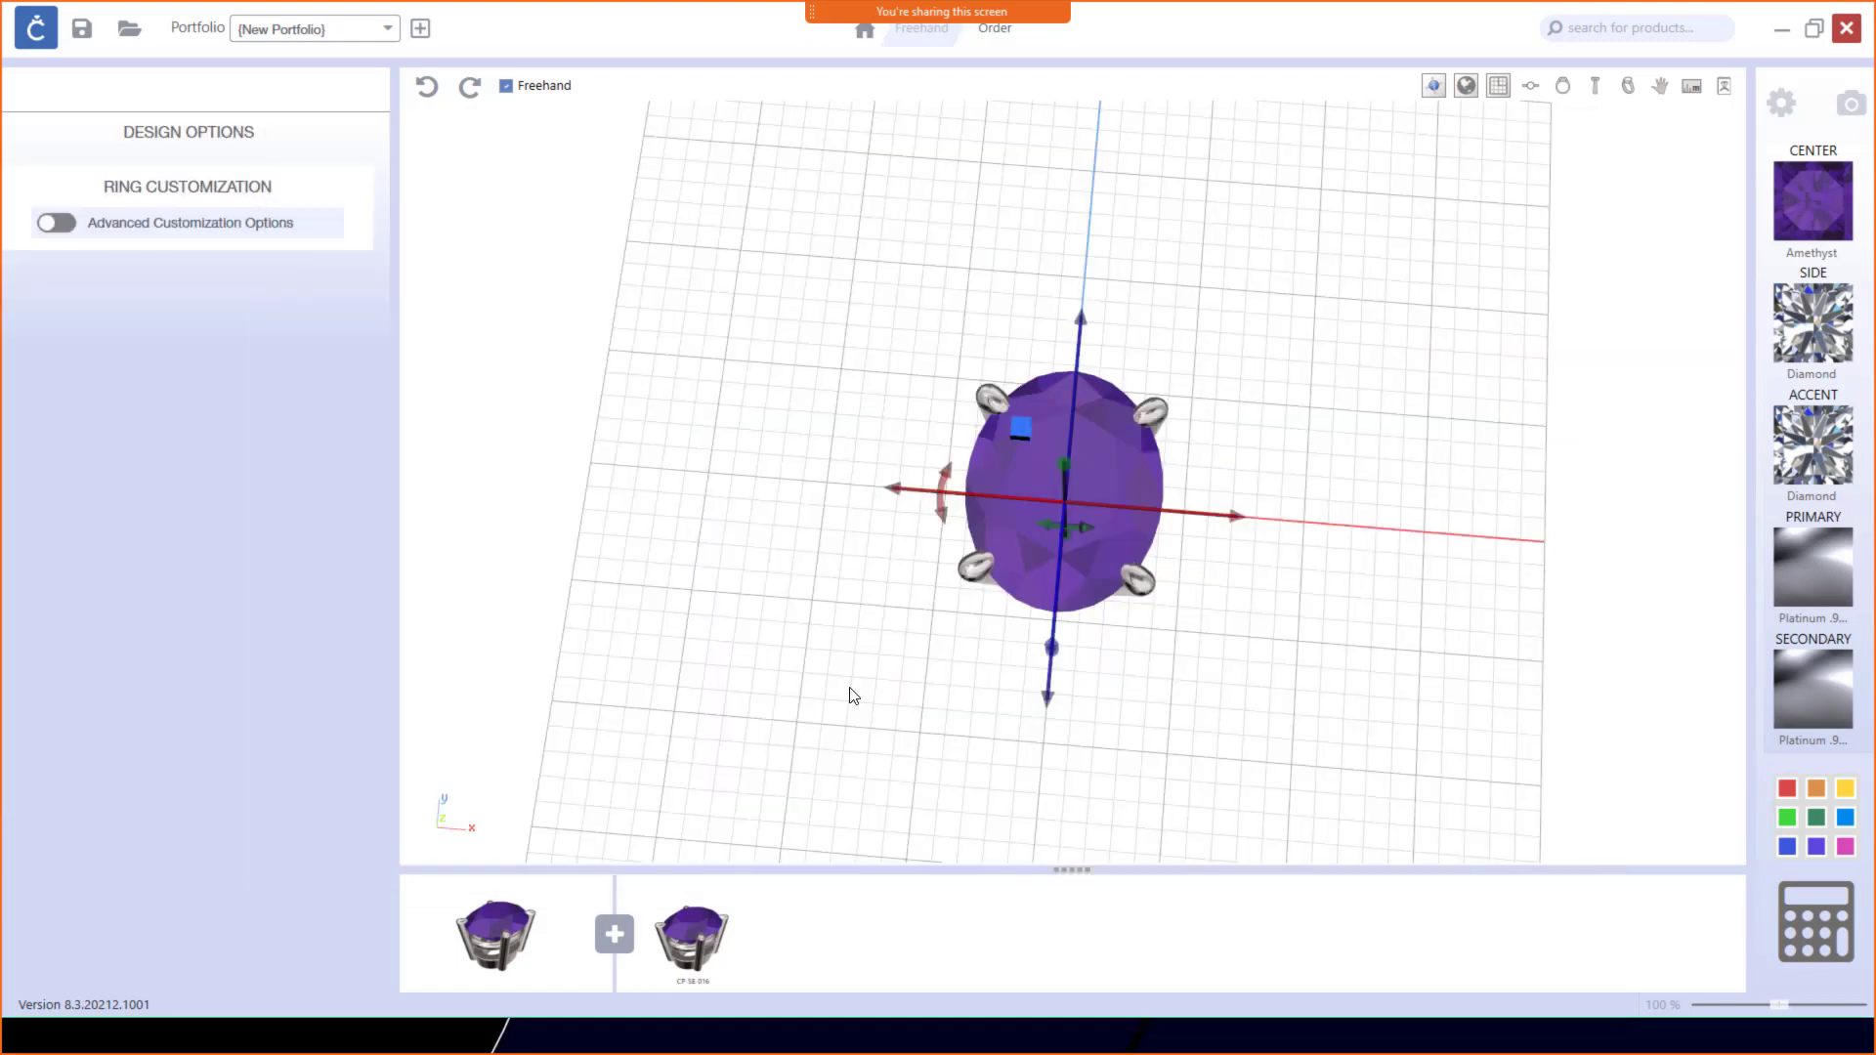
Step: Duplicate the oval amethyst setting and move the copy along the negative X direction until it sits beside the original
click(705, 935)
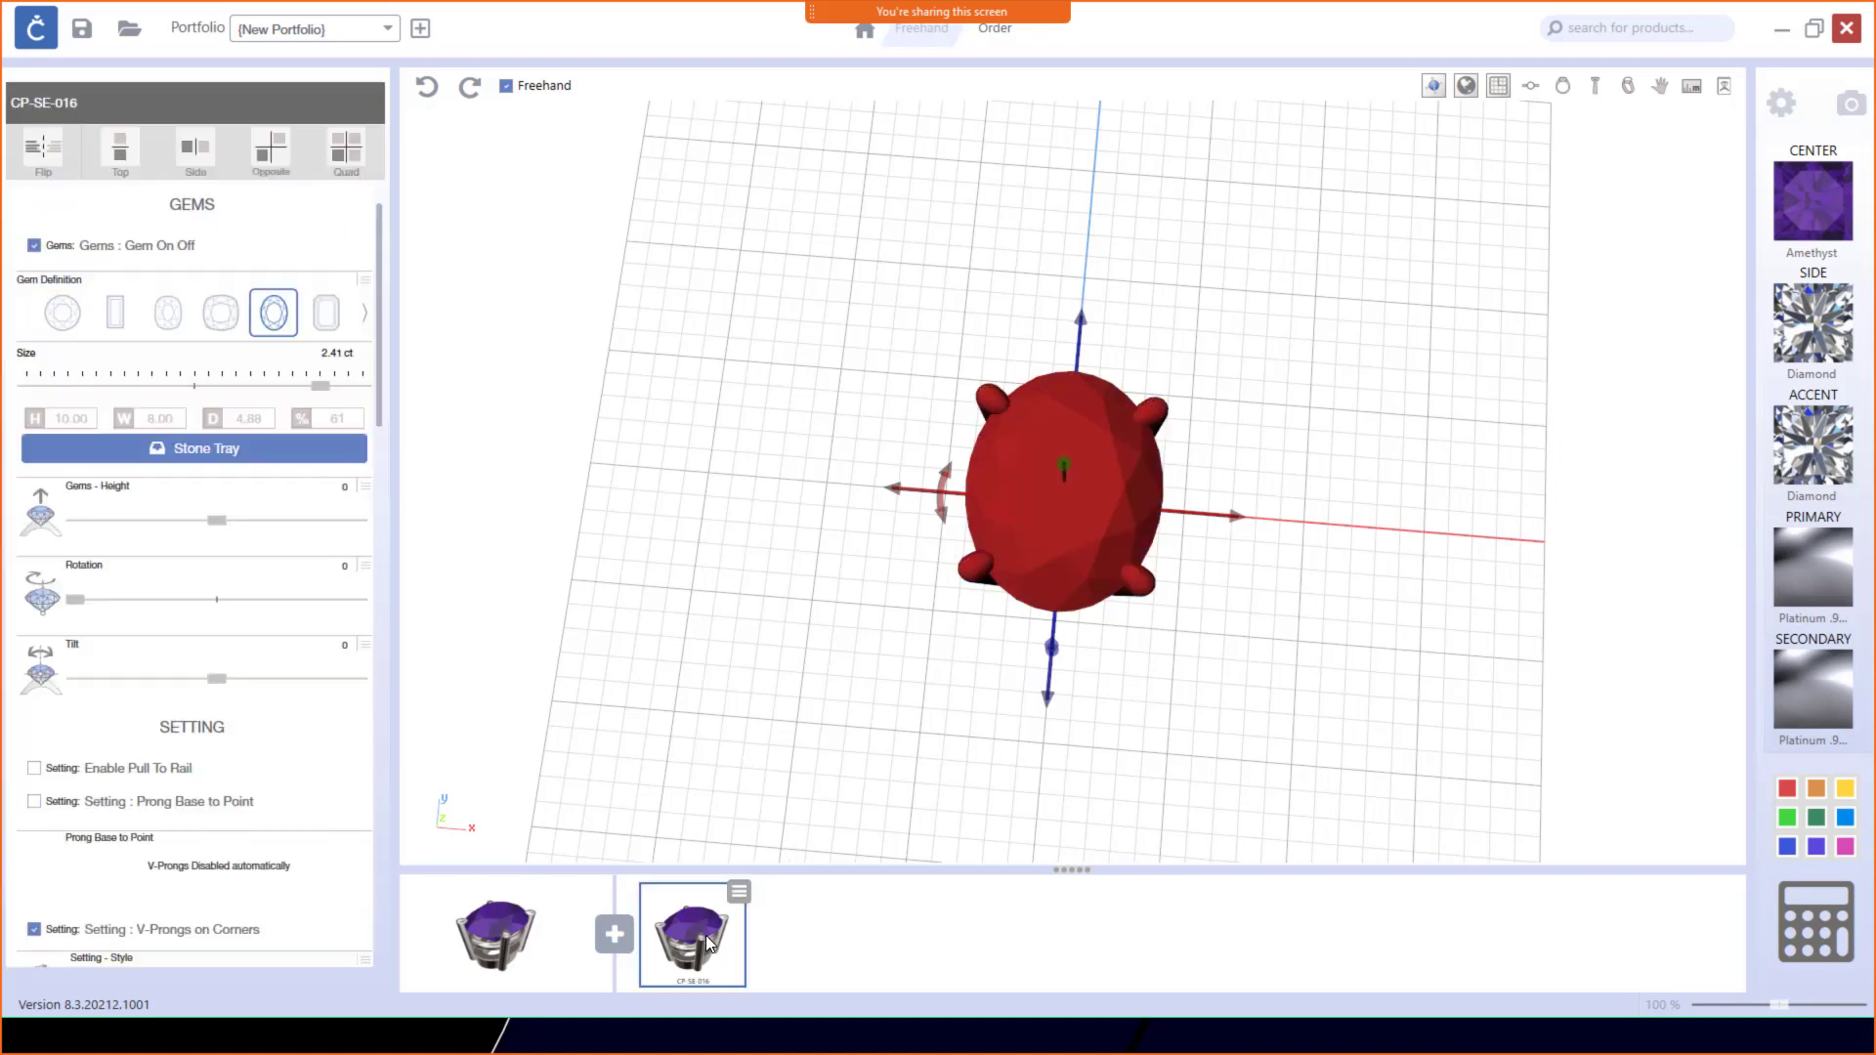
click(739, 891)
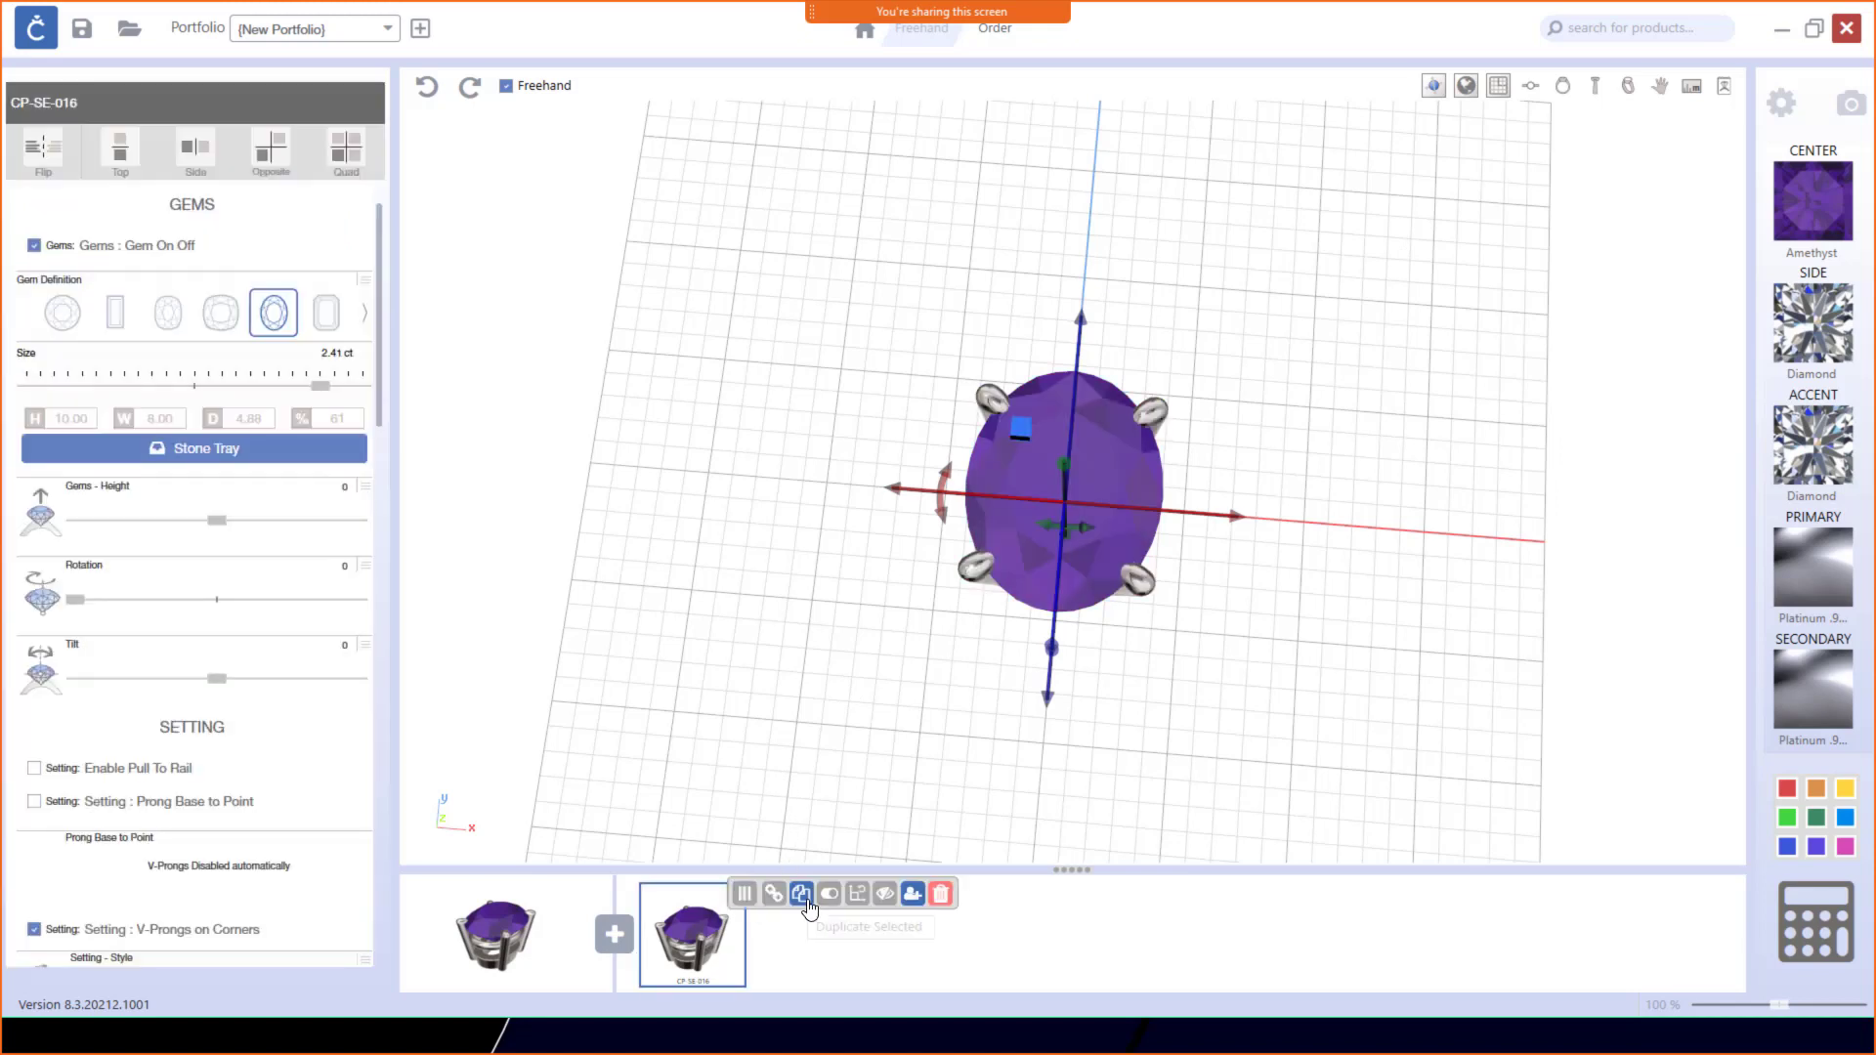
click(802, 895)
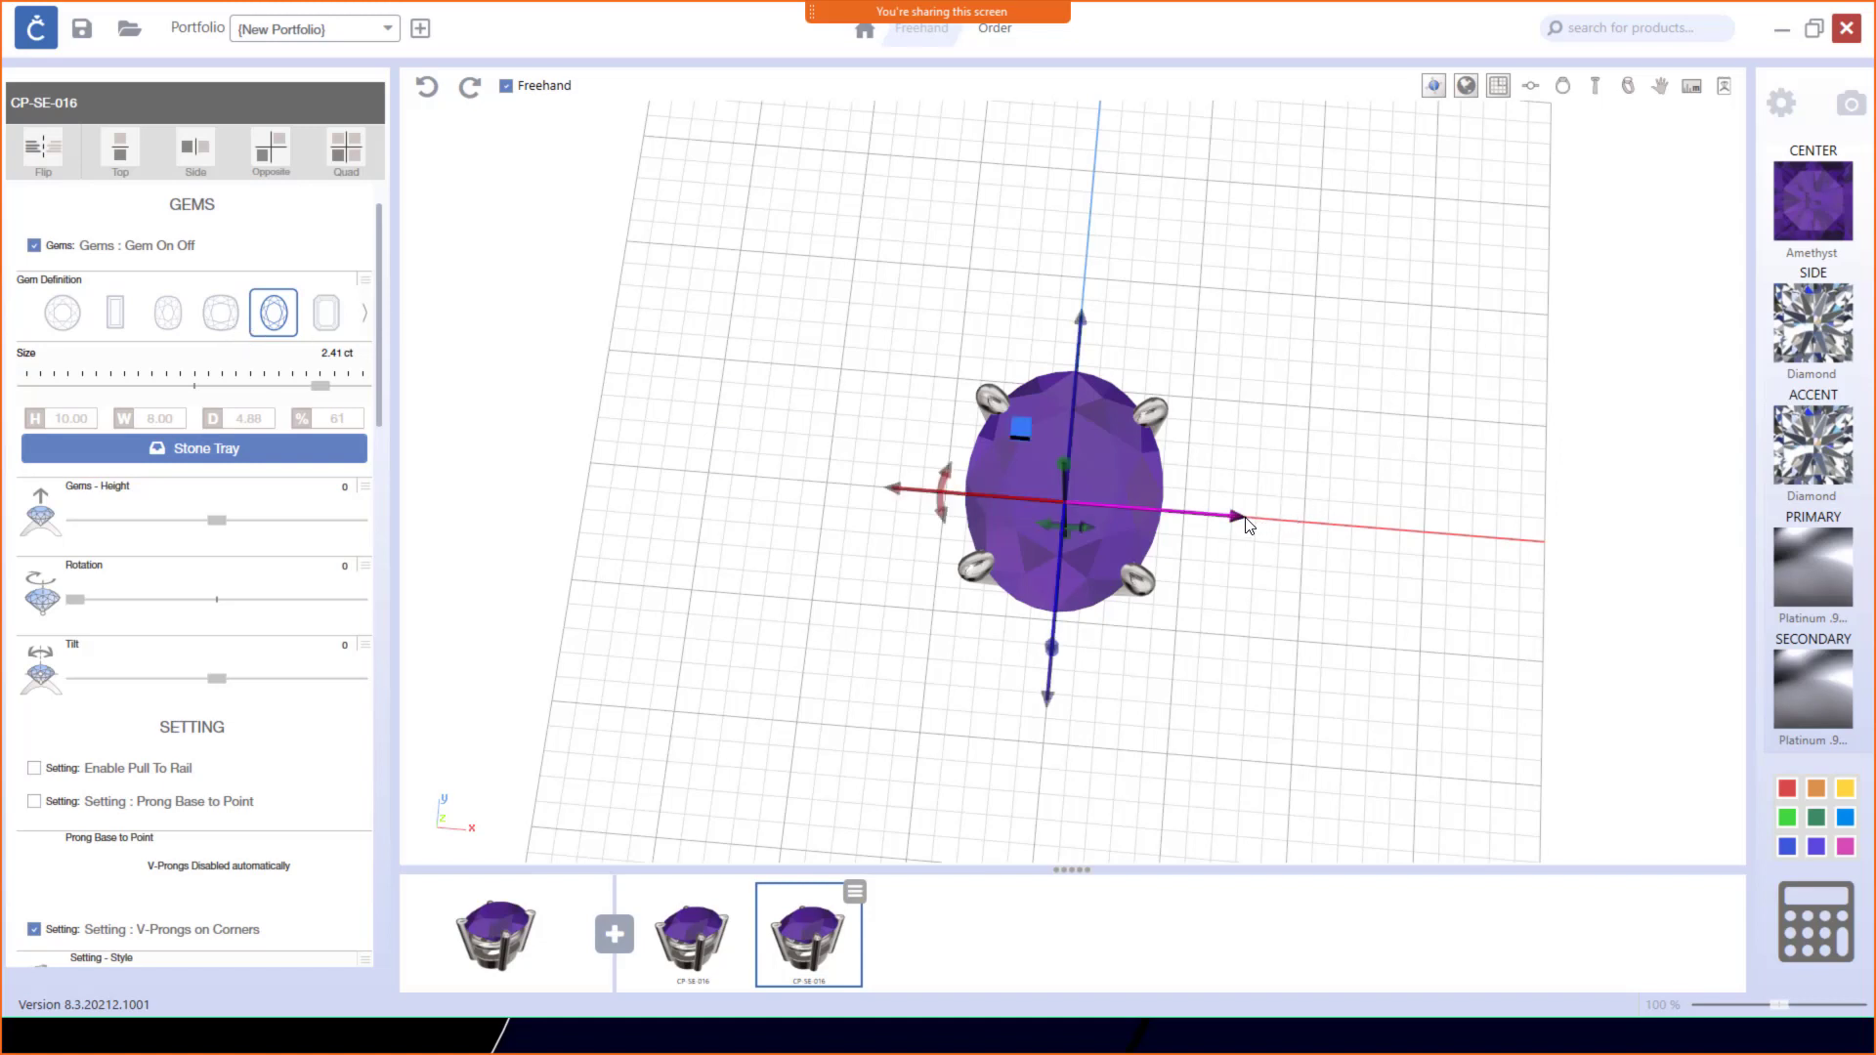
drag(1247, 526, 1004, 495)
Step: Change the duplicate's gem to a marquise cut and reduce its size to .05 ct (4.00 by 2.00)
click(364, 314)
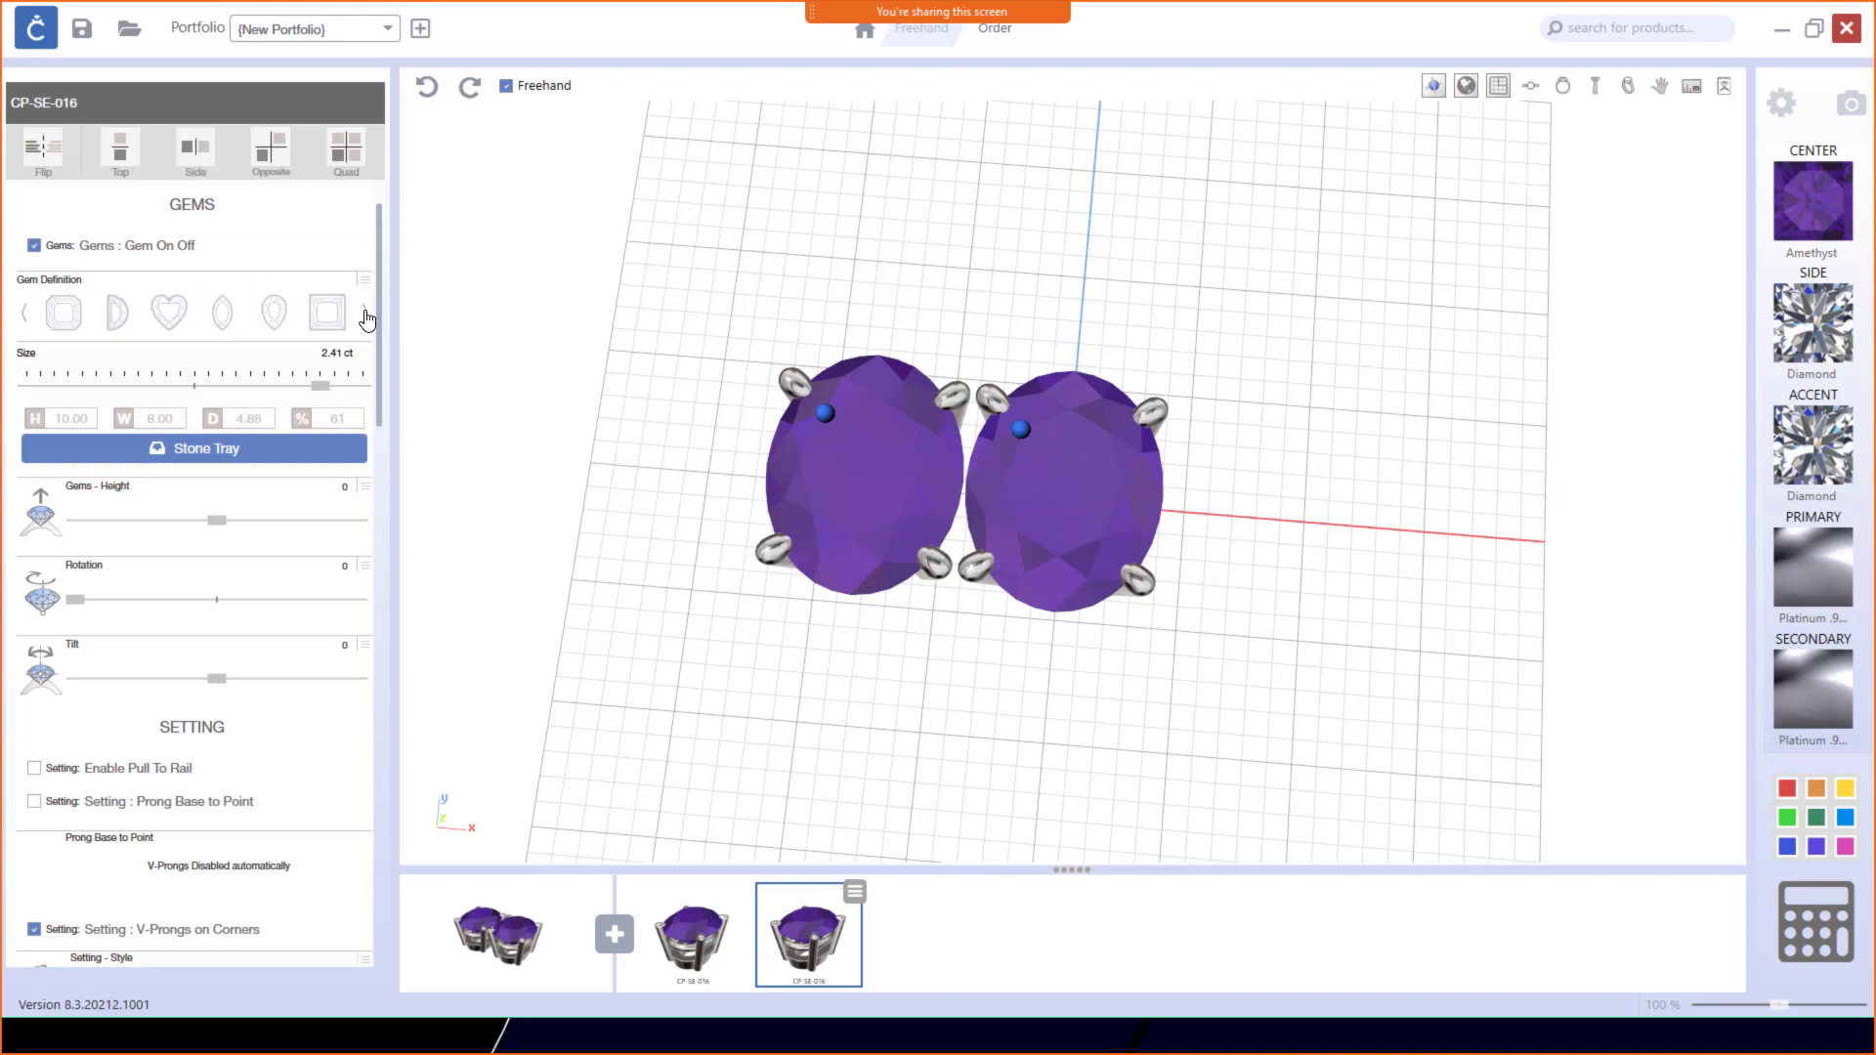
click(223, 318)
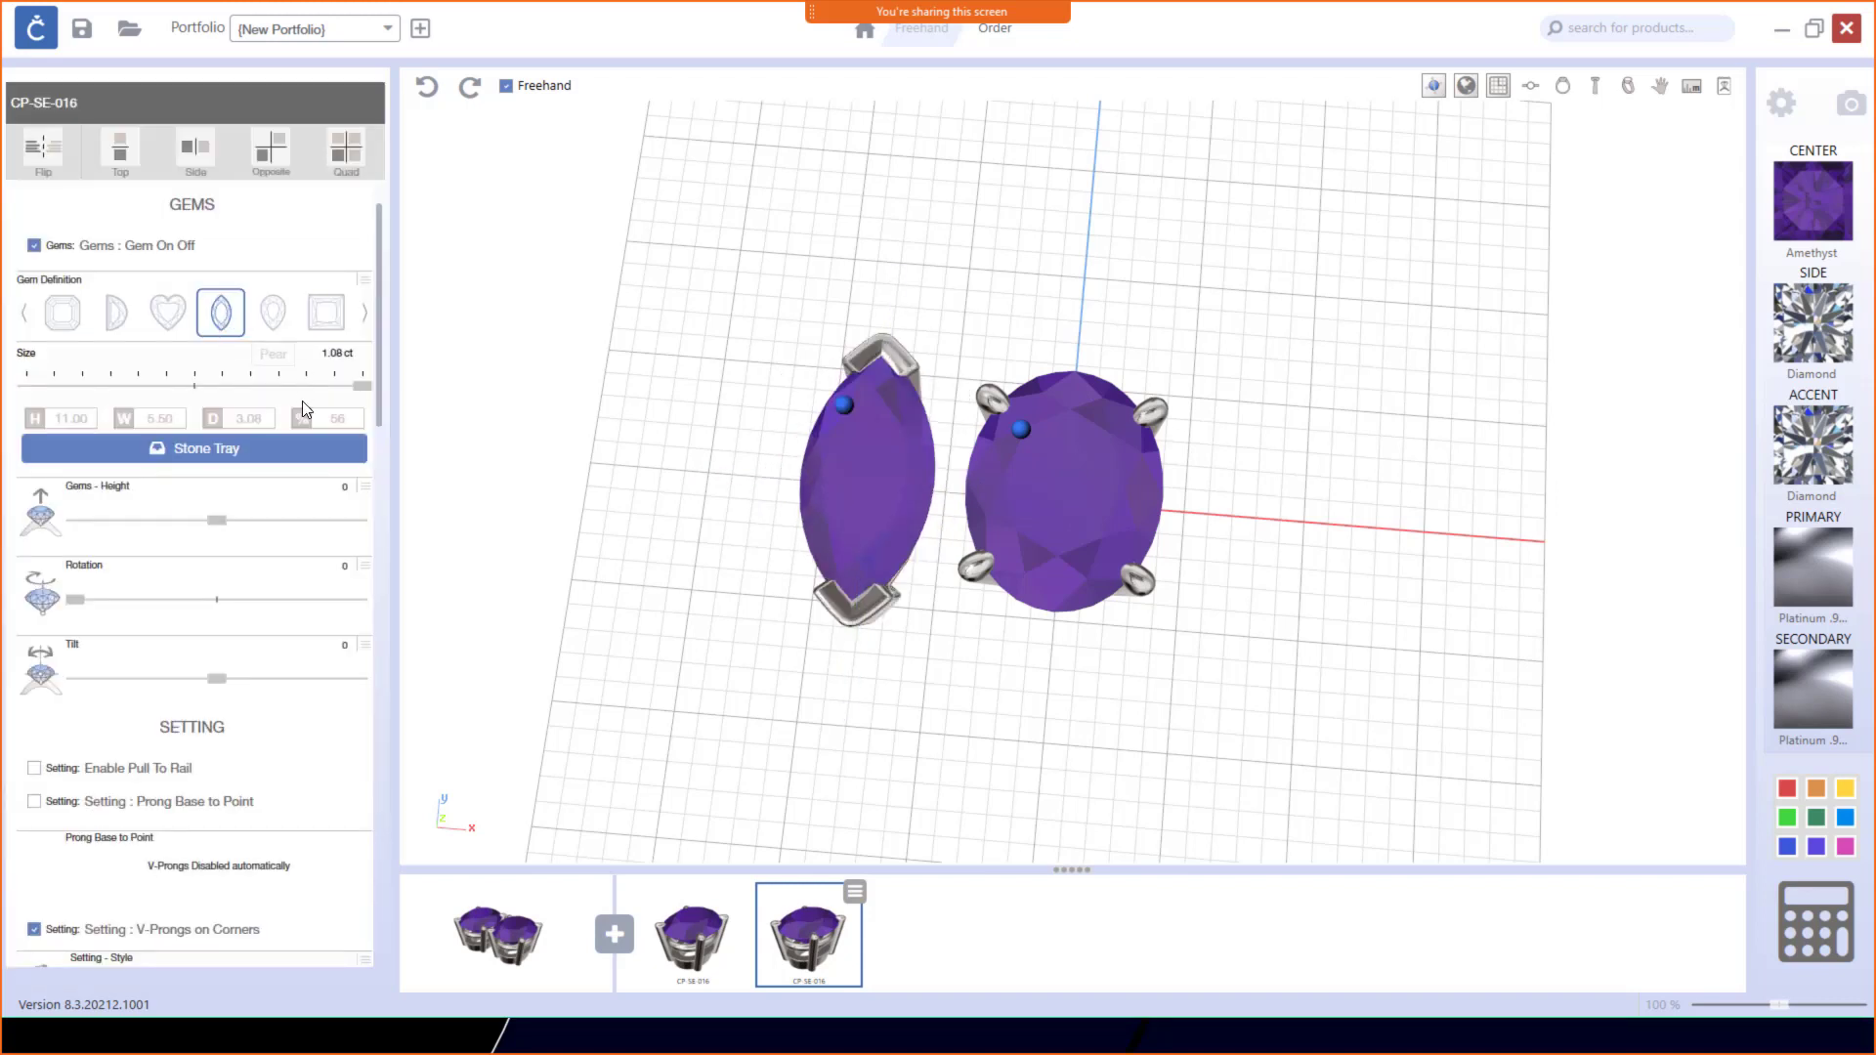
drag(365, 387, 70, 420)
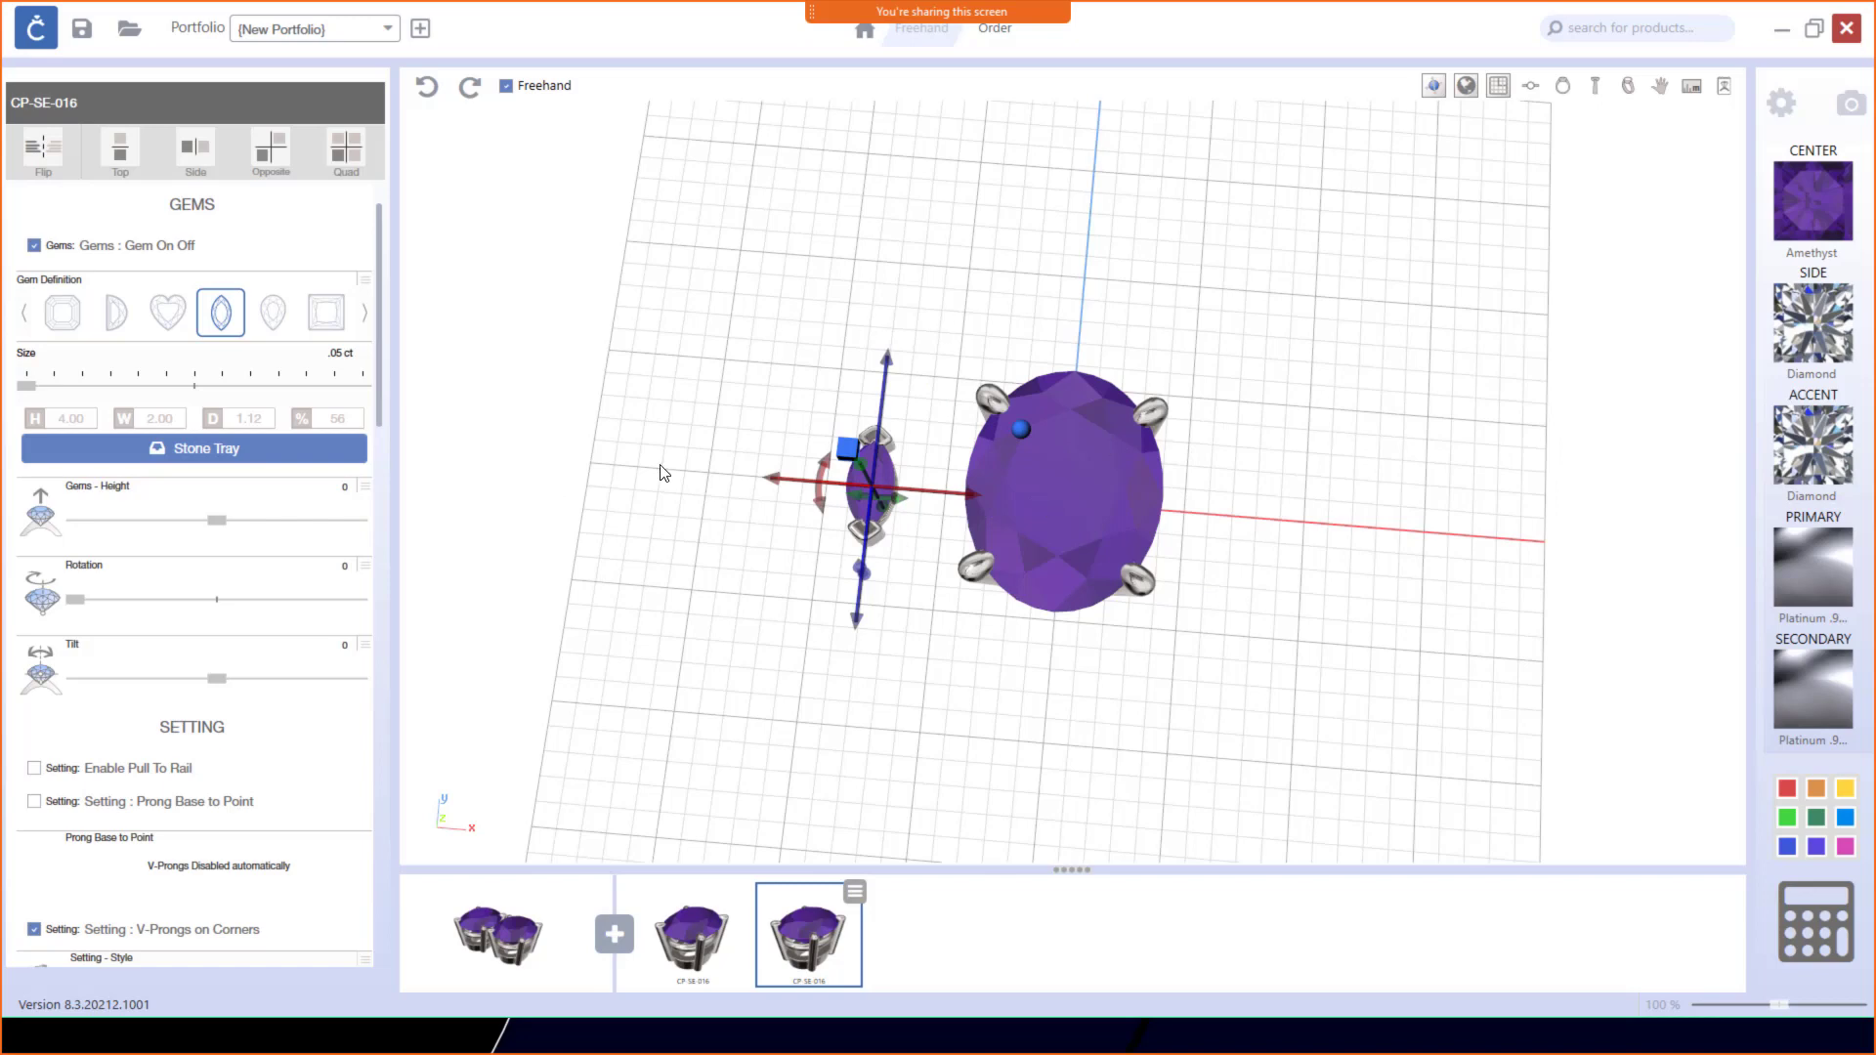
Step: Rotate the marquise setting so its point faces the oval along the X axis, and position it close to the oval's side
drag(1055, 625, 1095, 428)
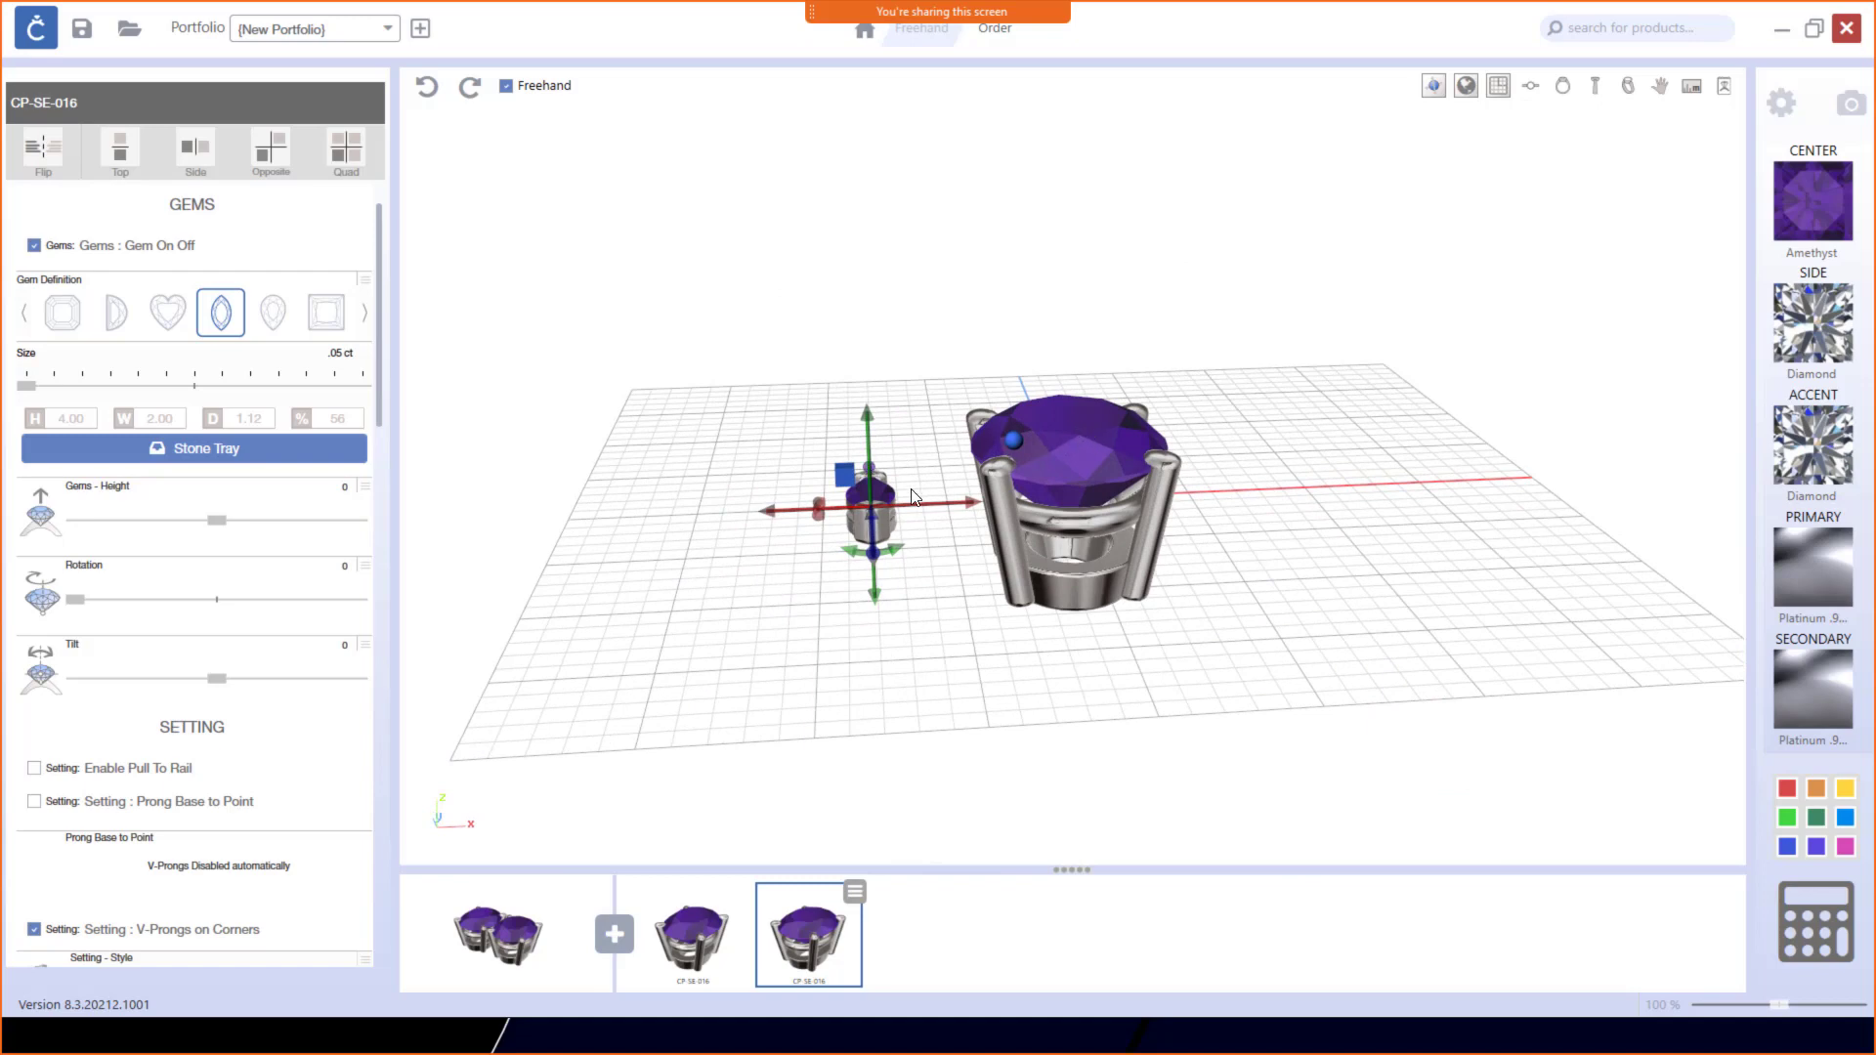
drag(909, 500, 908, 758)
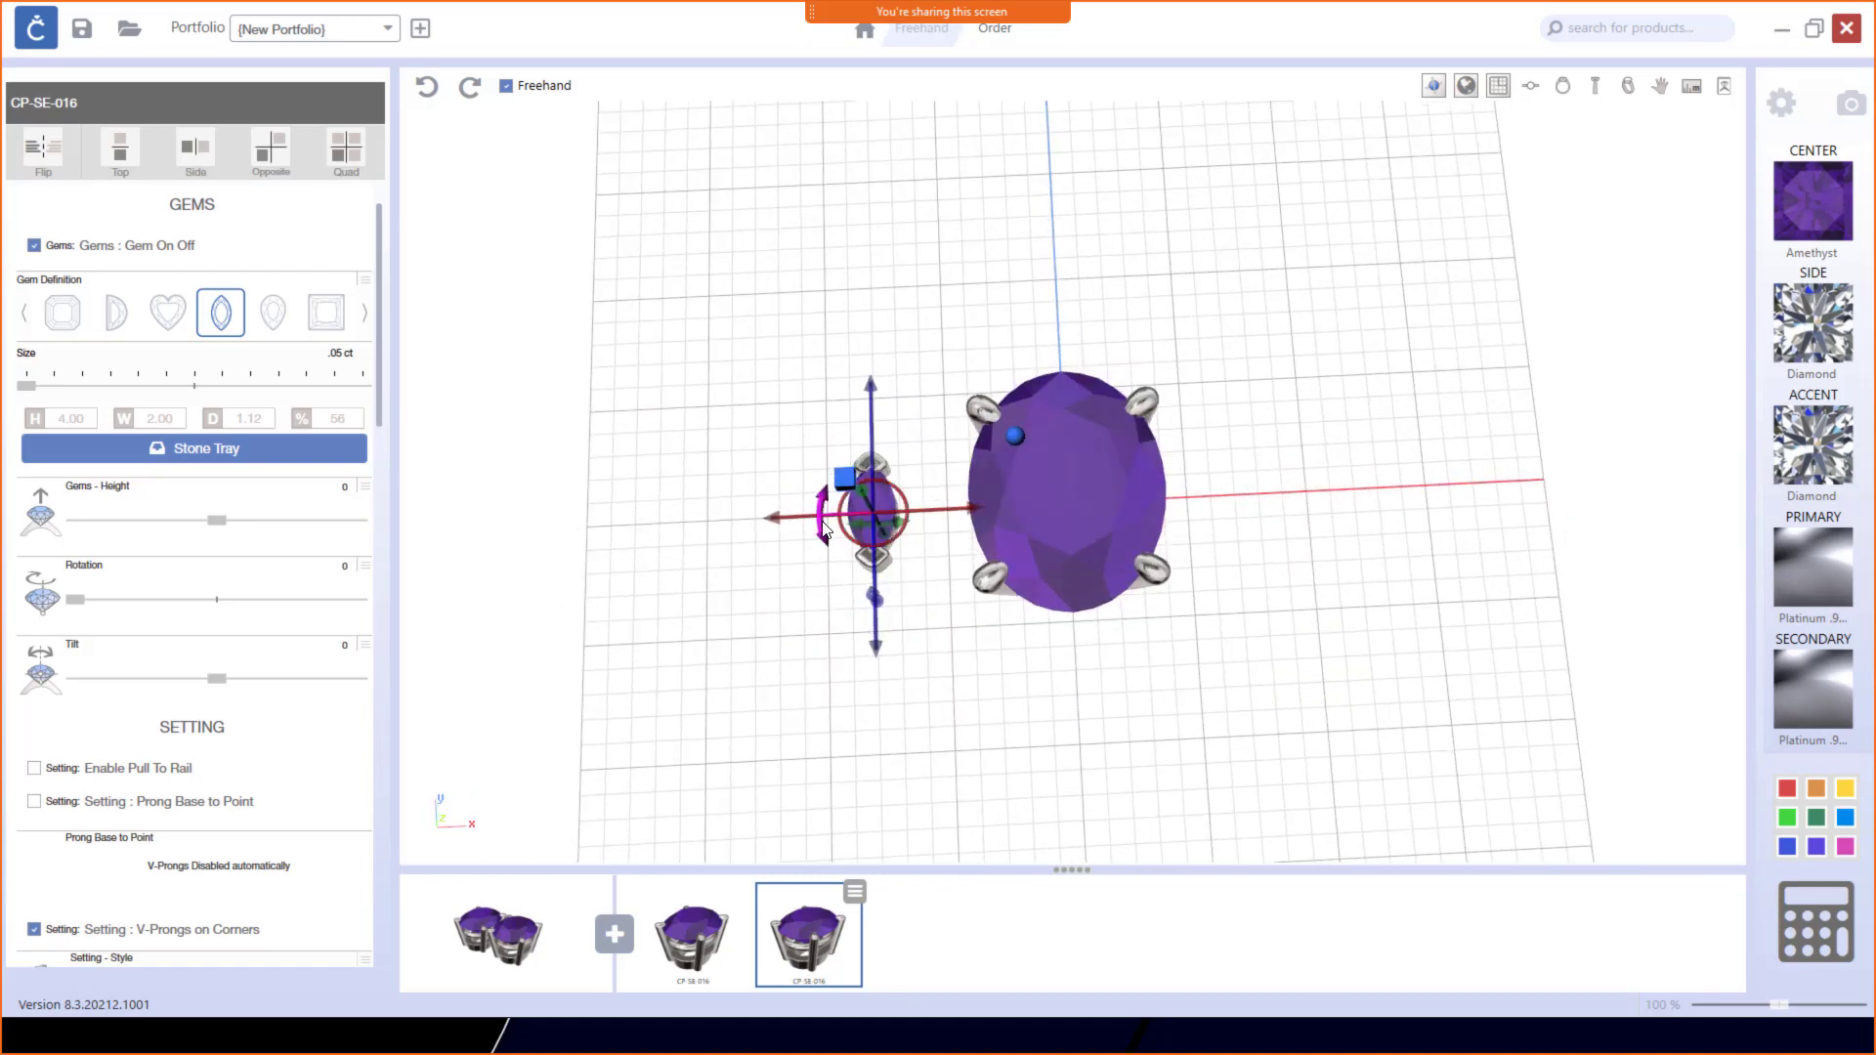
drag(826, 517, 859, 481)
drag(1007, 506, 1041, 506)
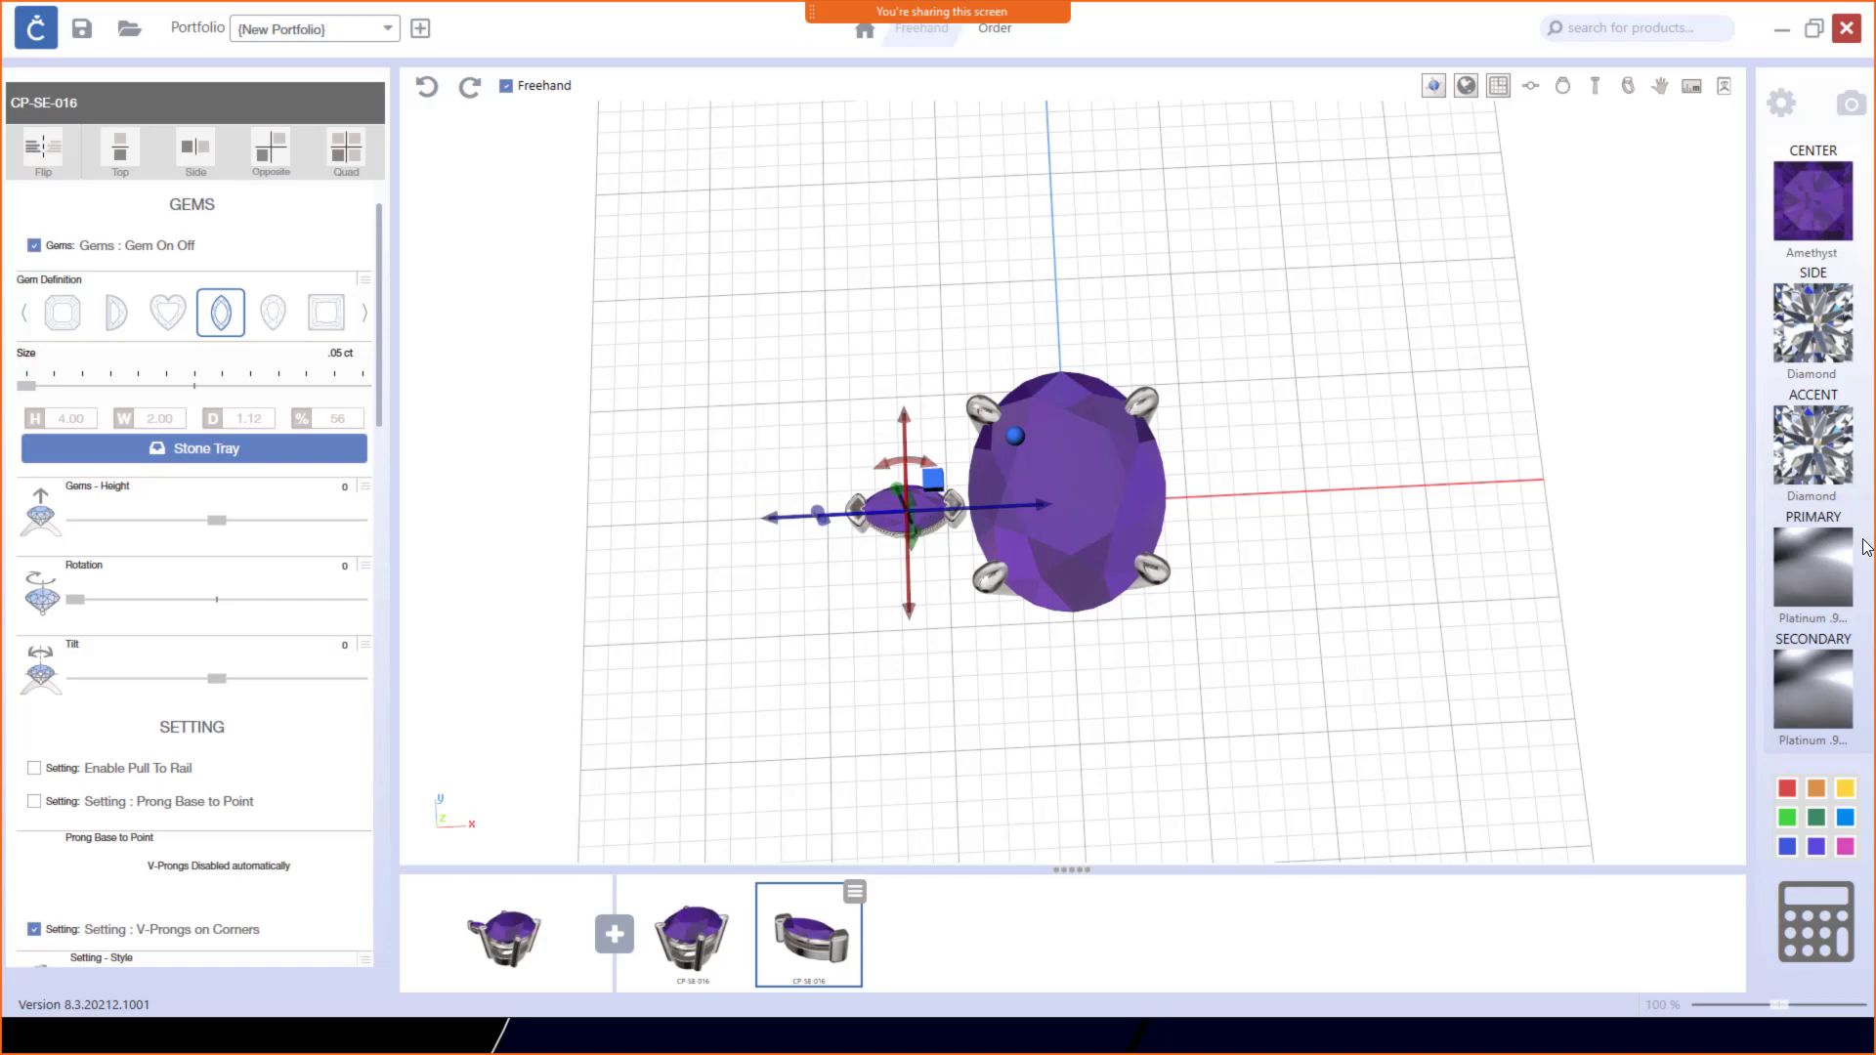
drag(1107, 628, 1244, 394)
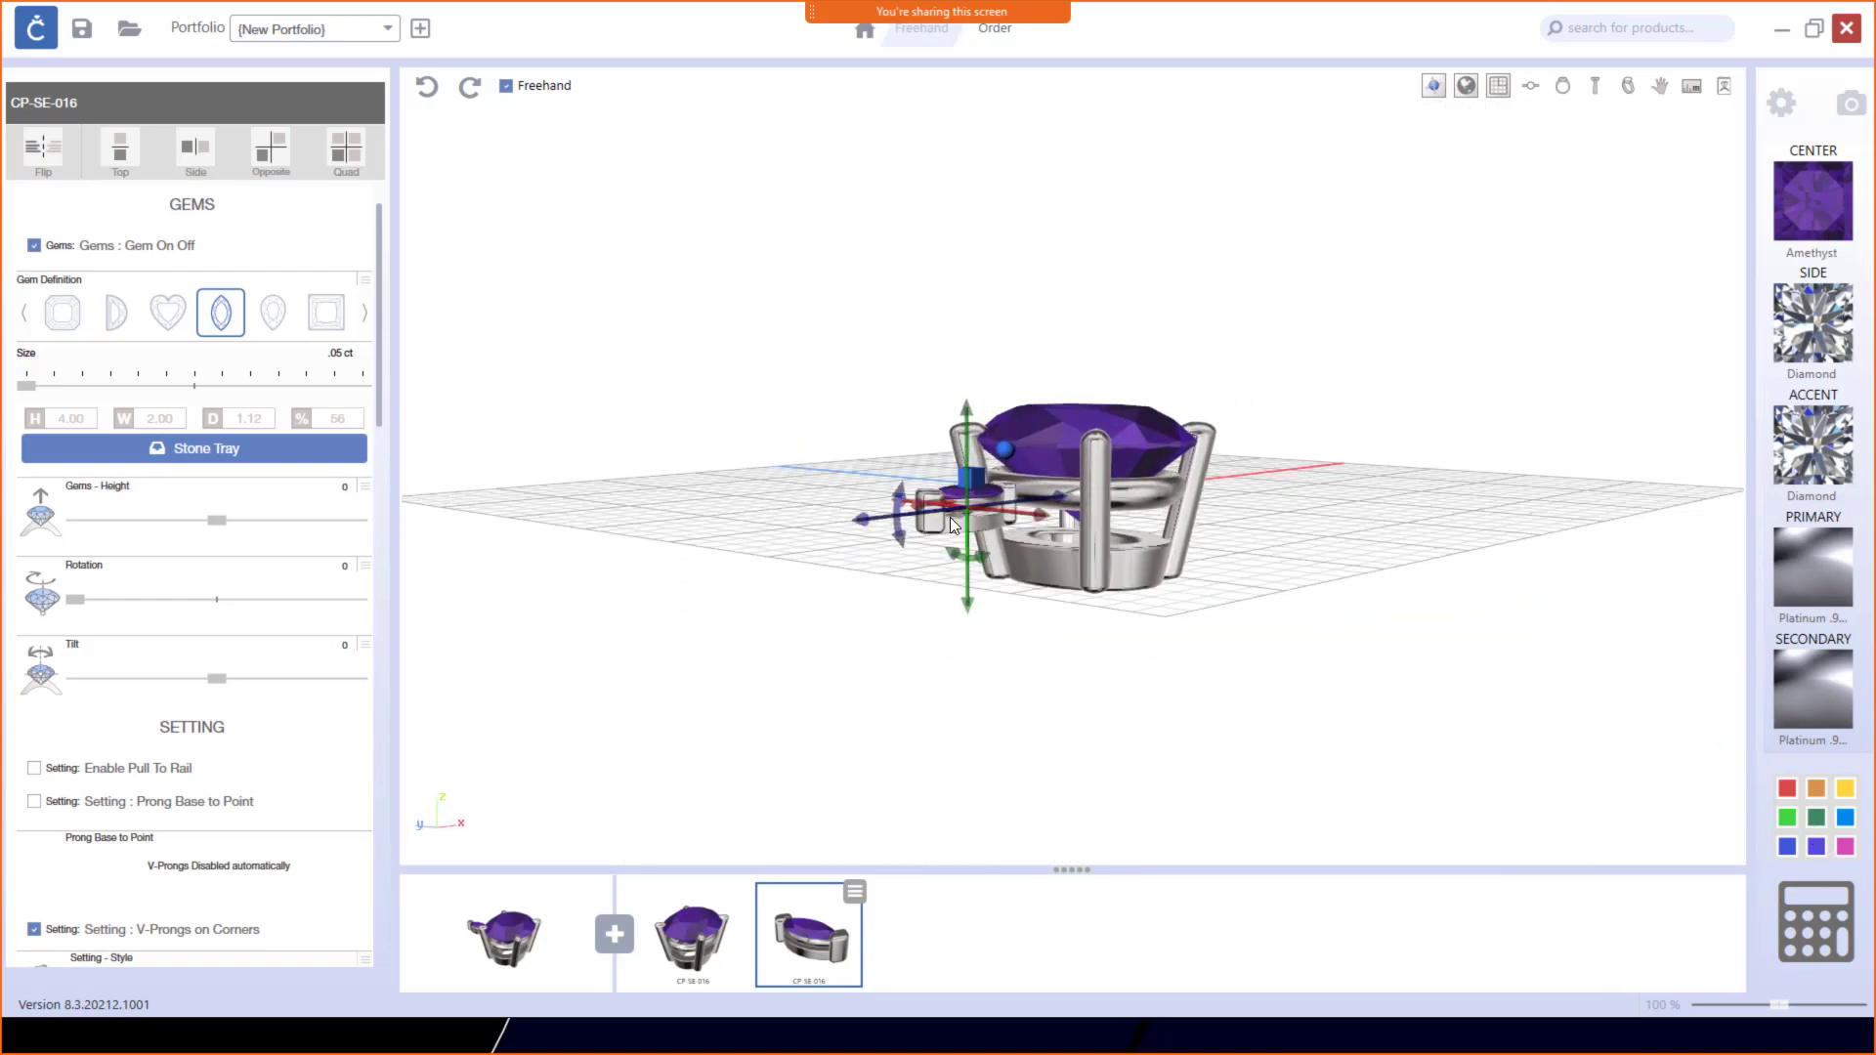
drag(1058, 596, 971, 741)
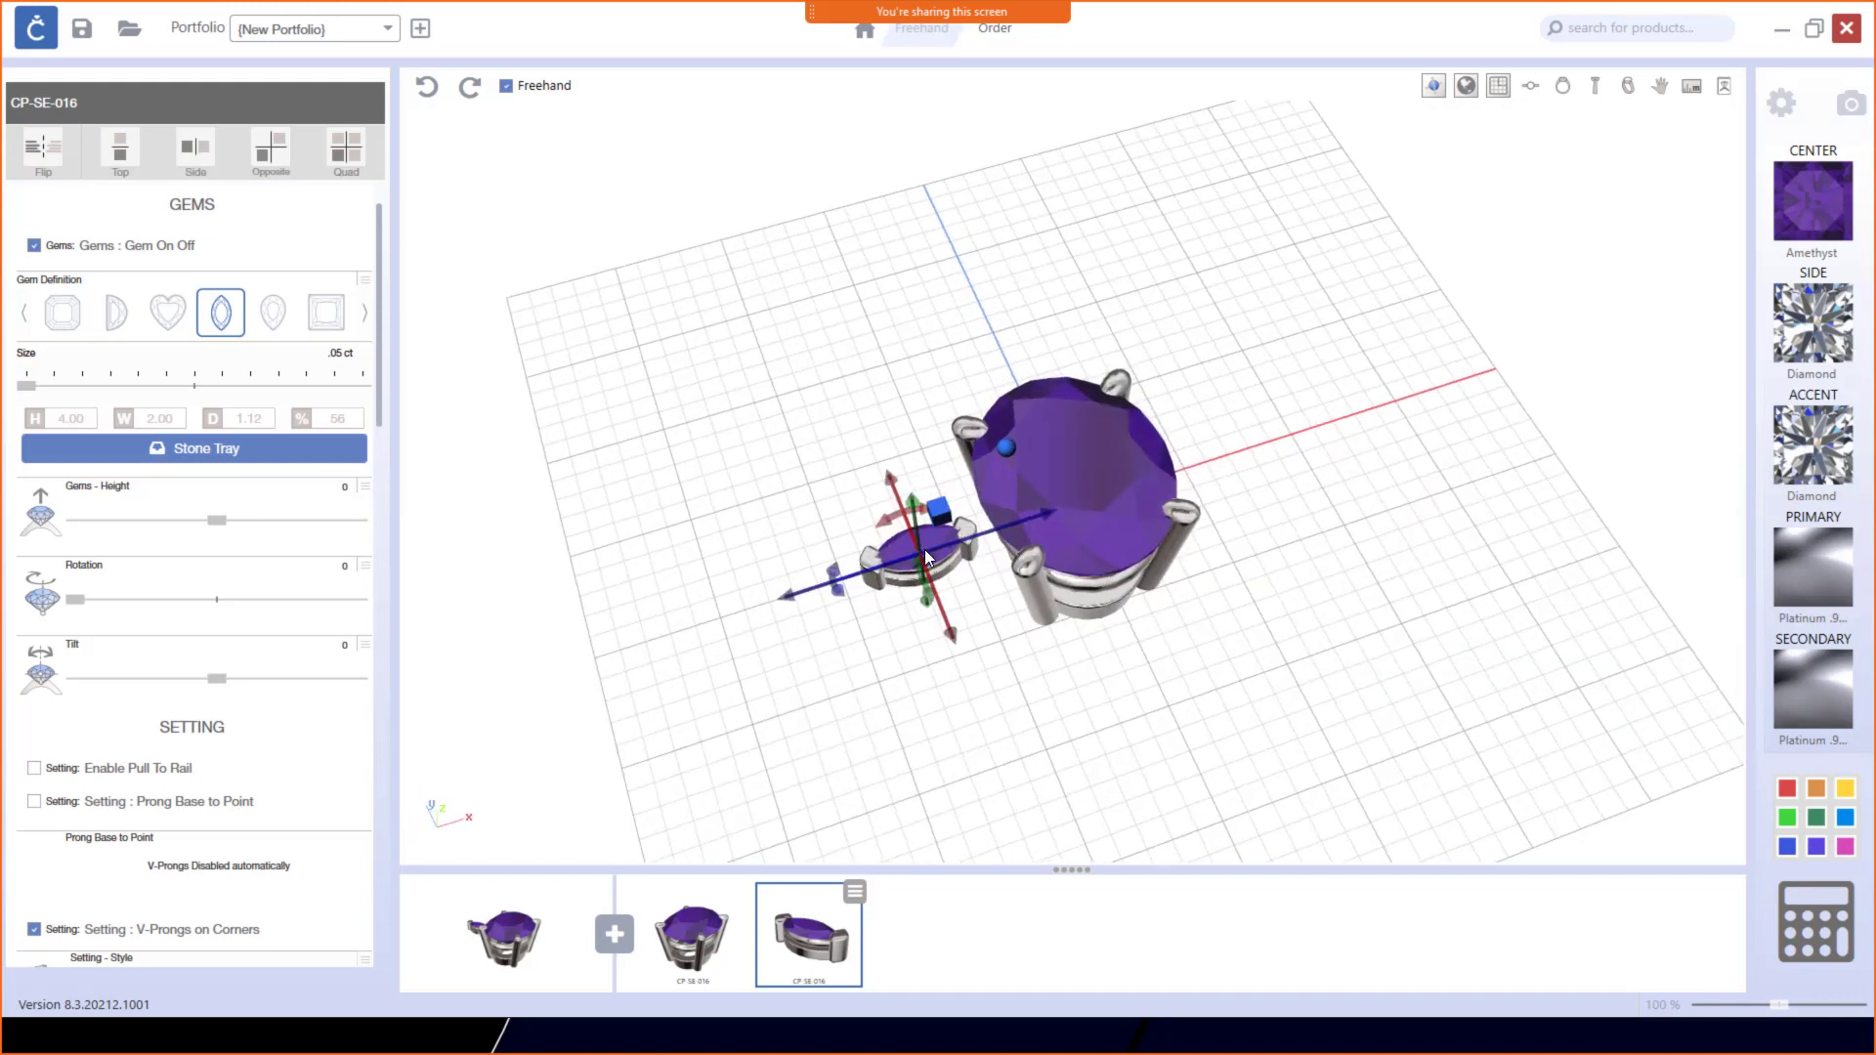
Step: Disable V-Prongs on Corners for the marquise setting
click(984, 549)
scroll(314, 748, down, 2)
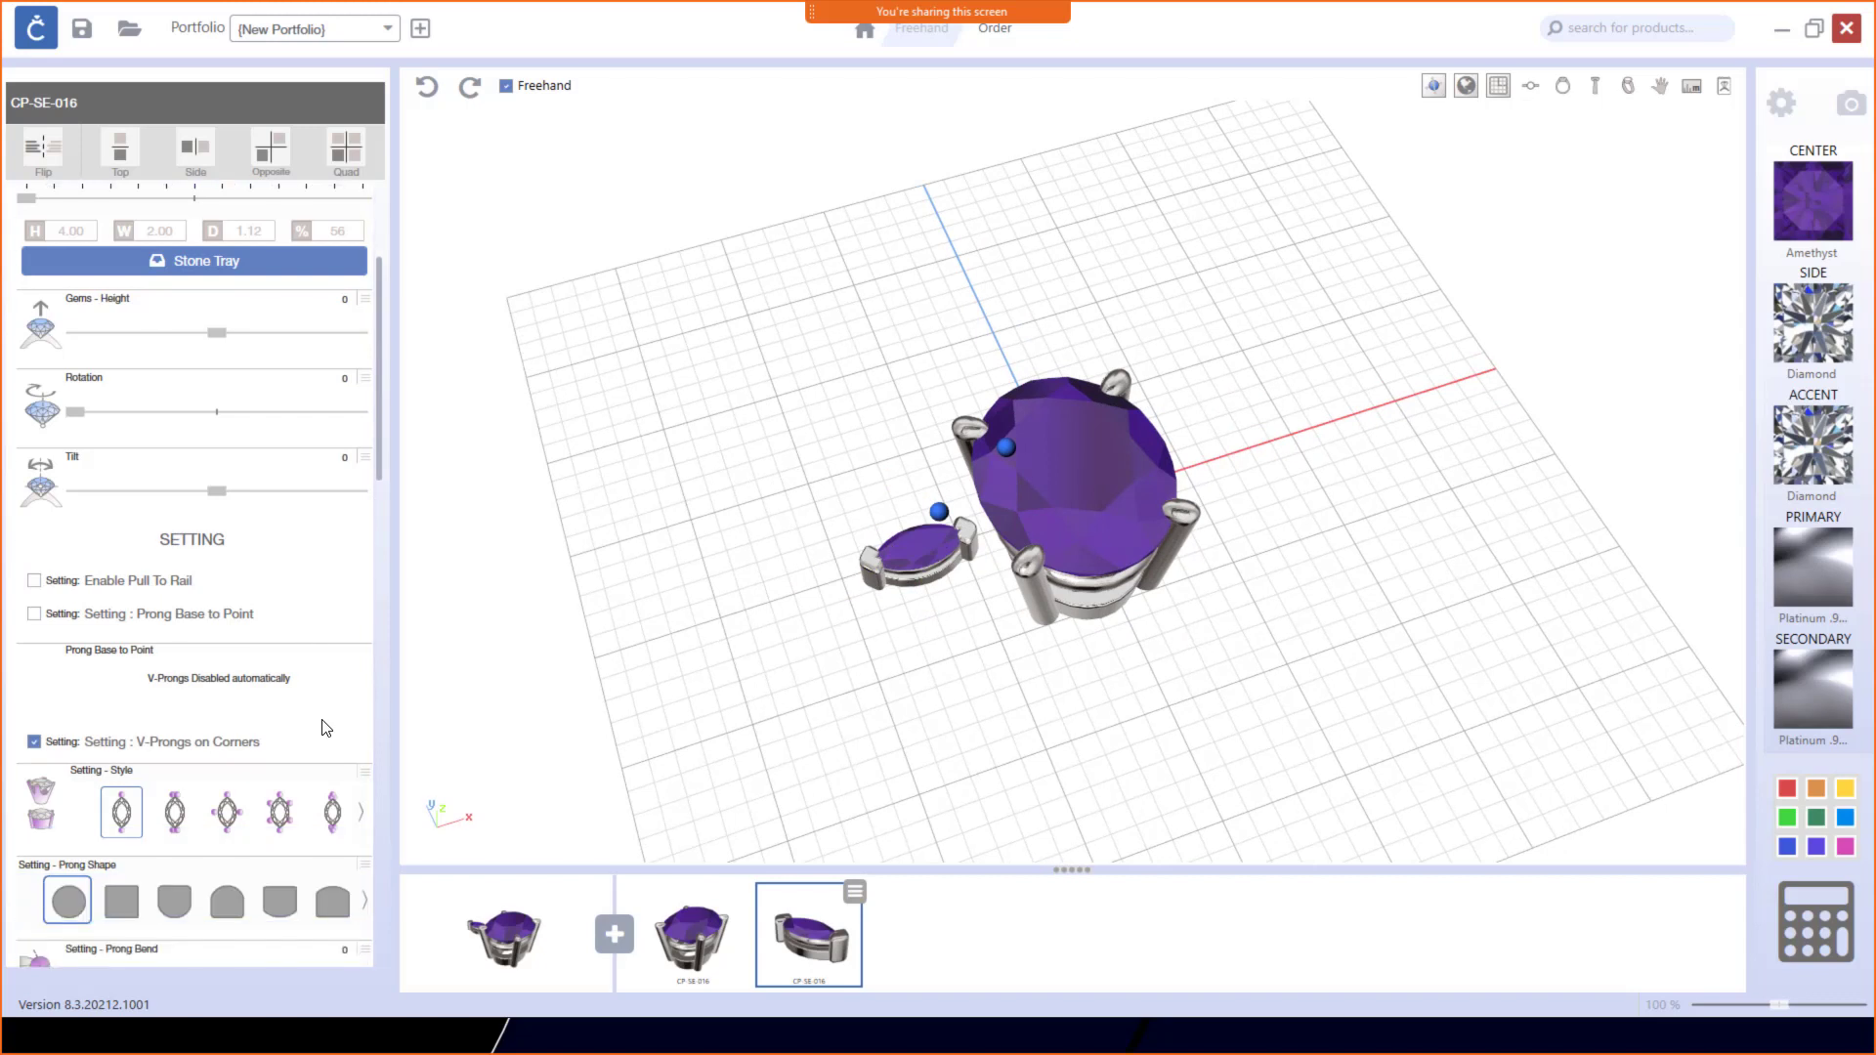
scroll(315, 691, down, 1)
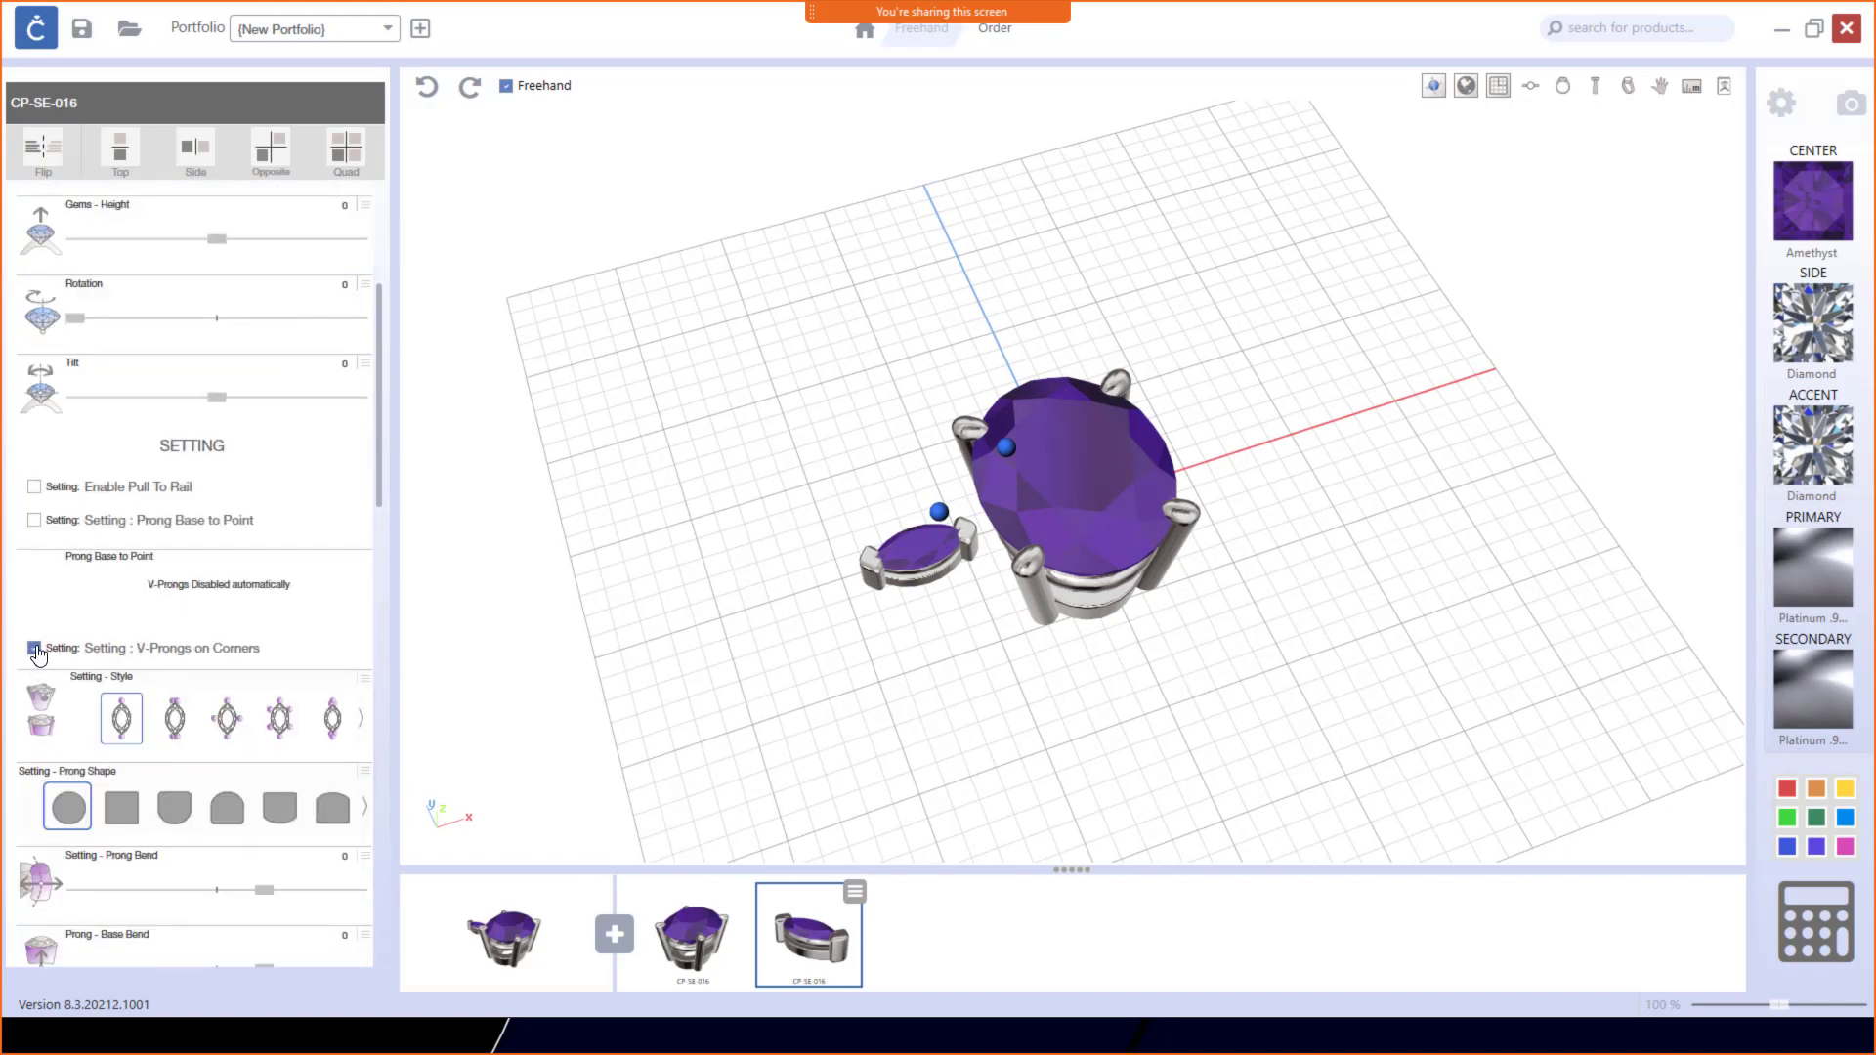
click(36, 649)
Step: Change the marquise setting's style to the four-prong version with two prongs at each pointed end
scroll(39, 655, down, 3)
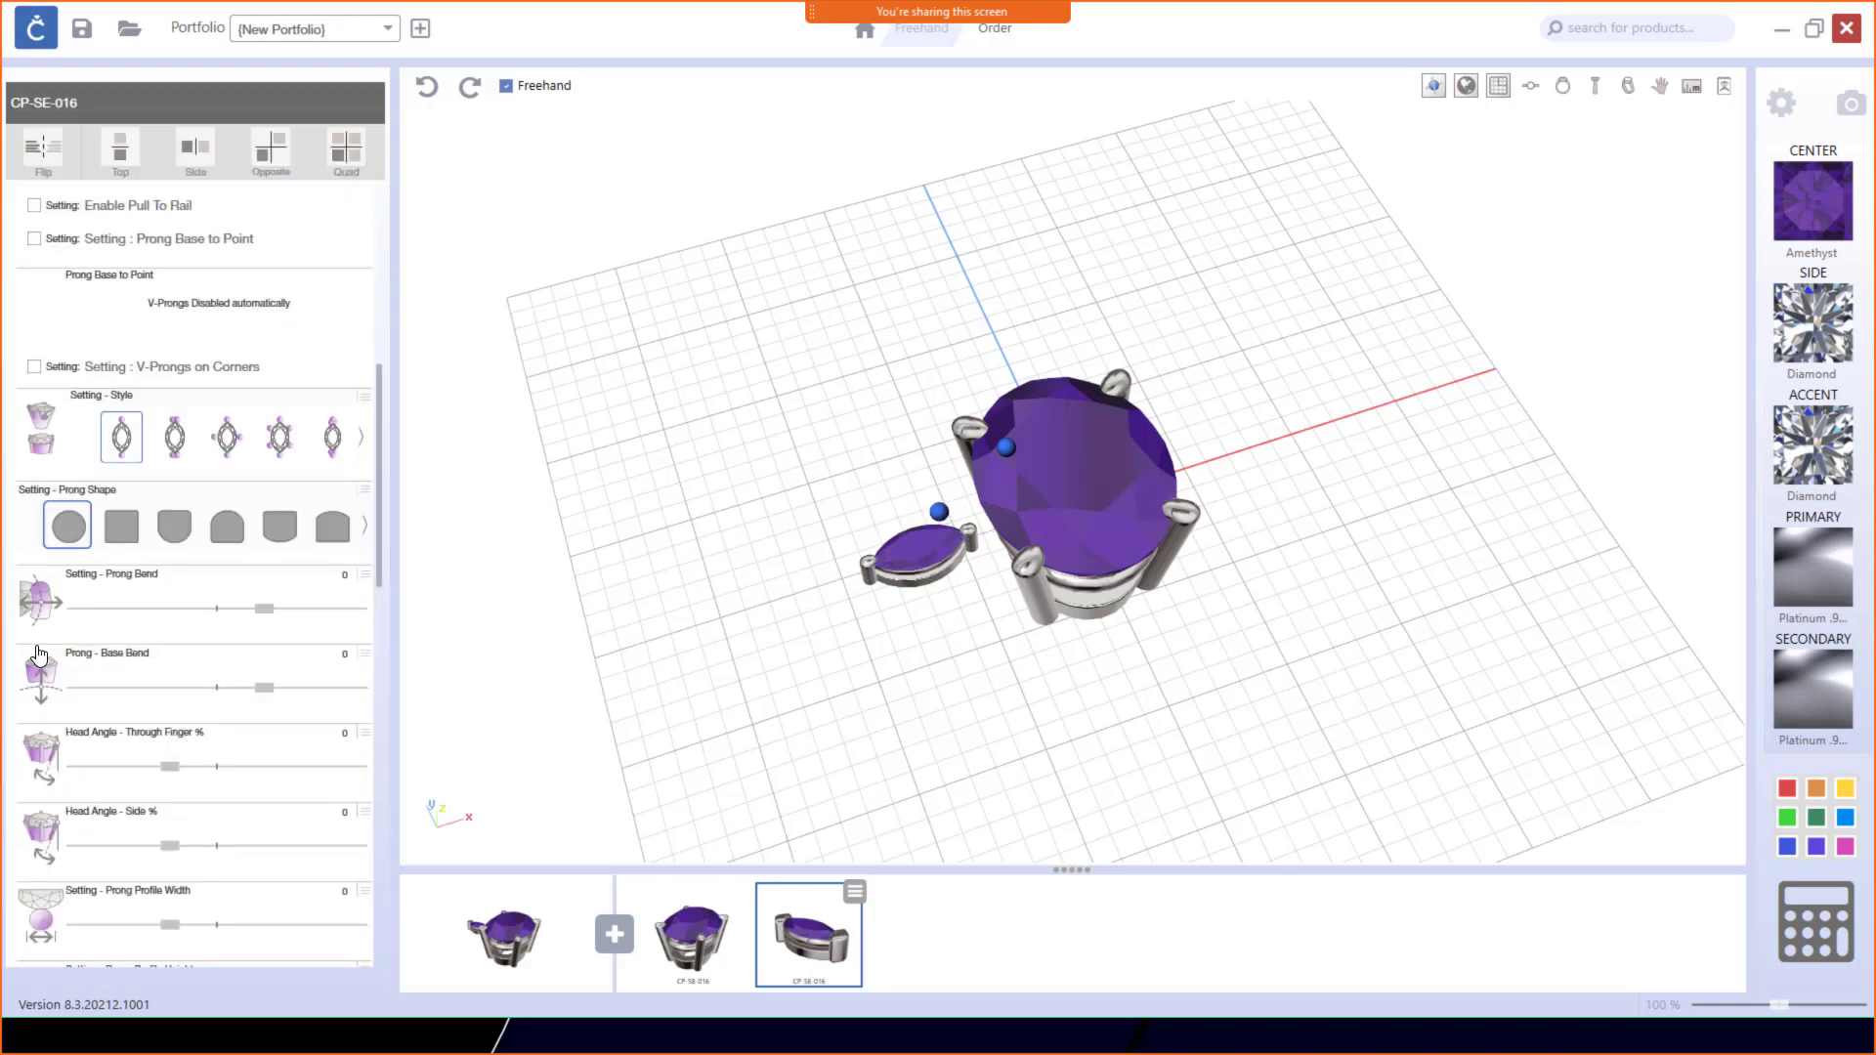
click(361, 441)
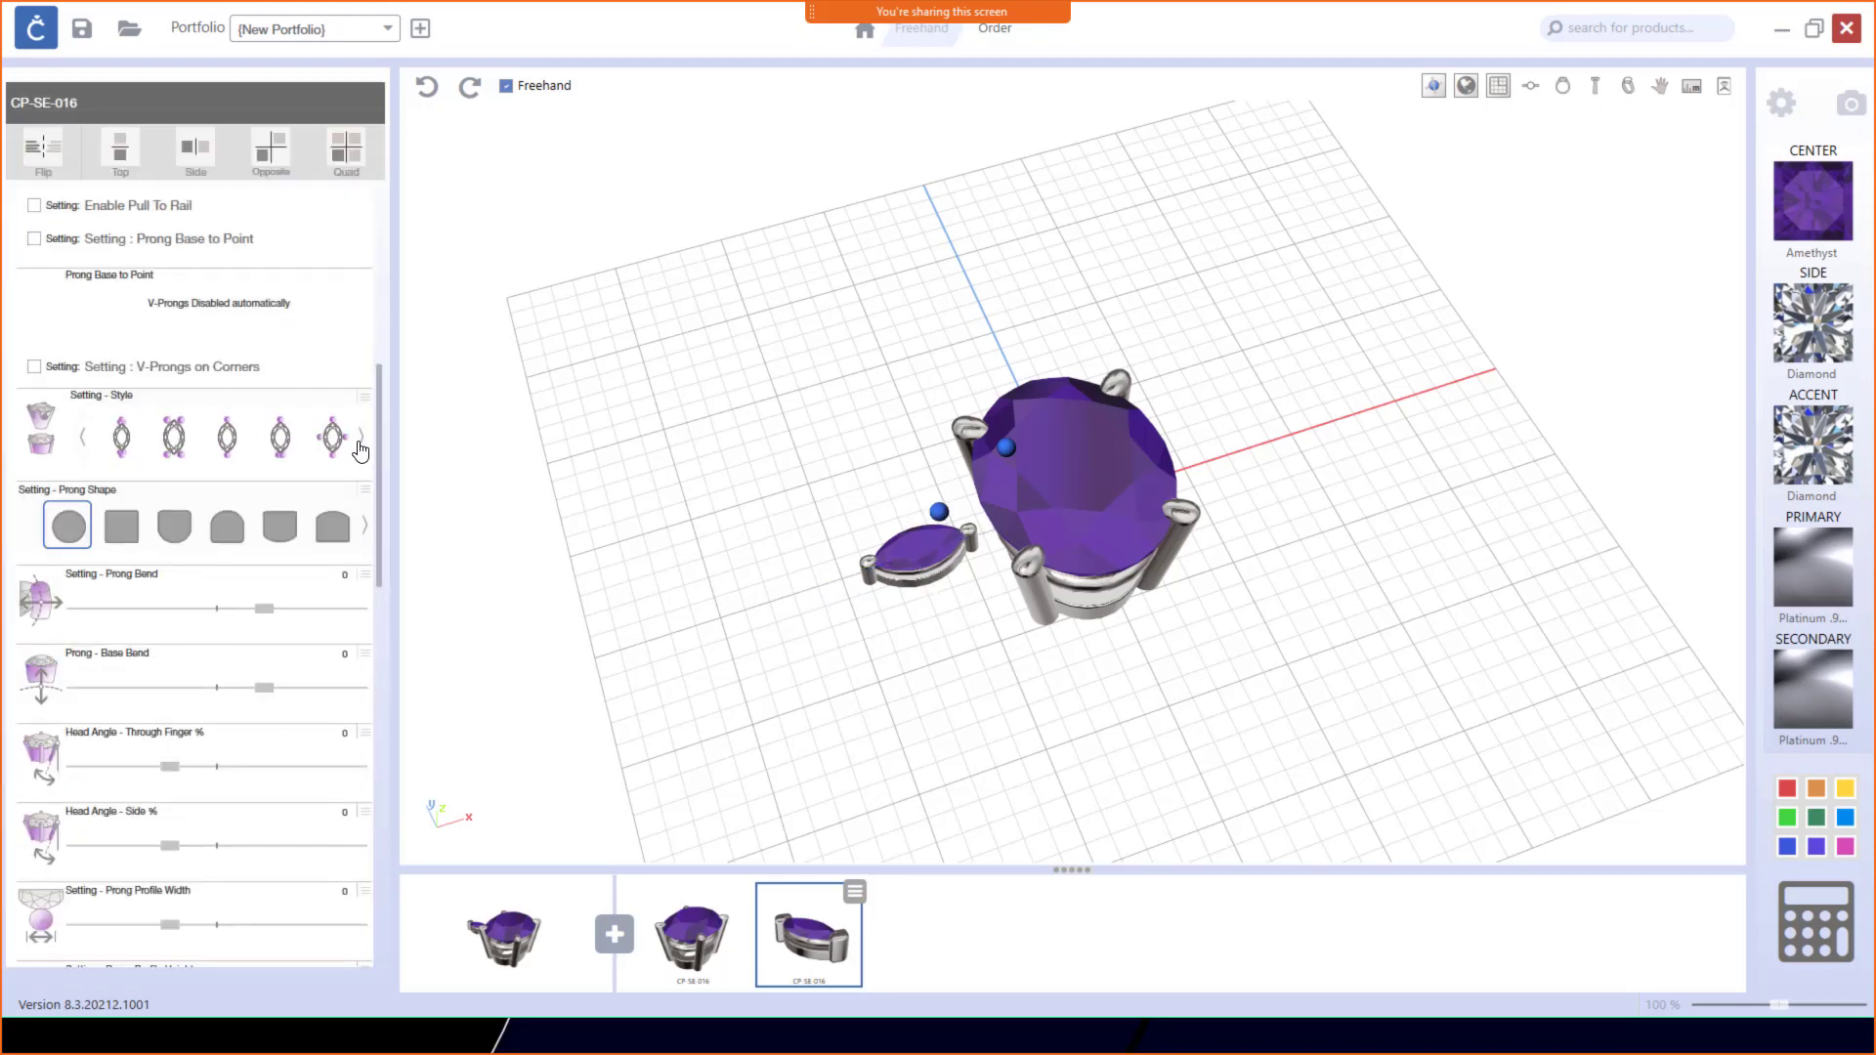
click(363, 441)
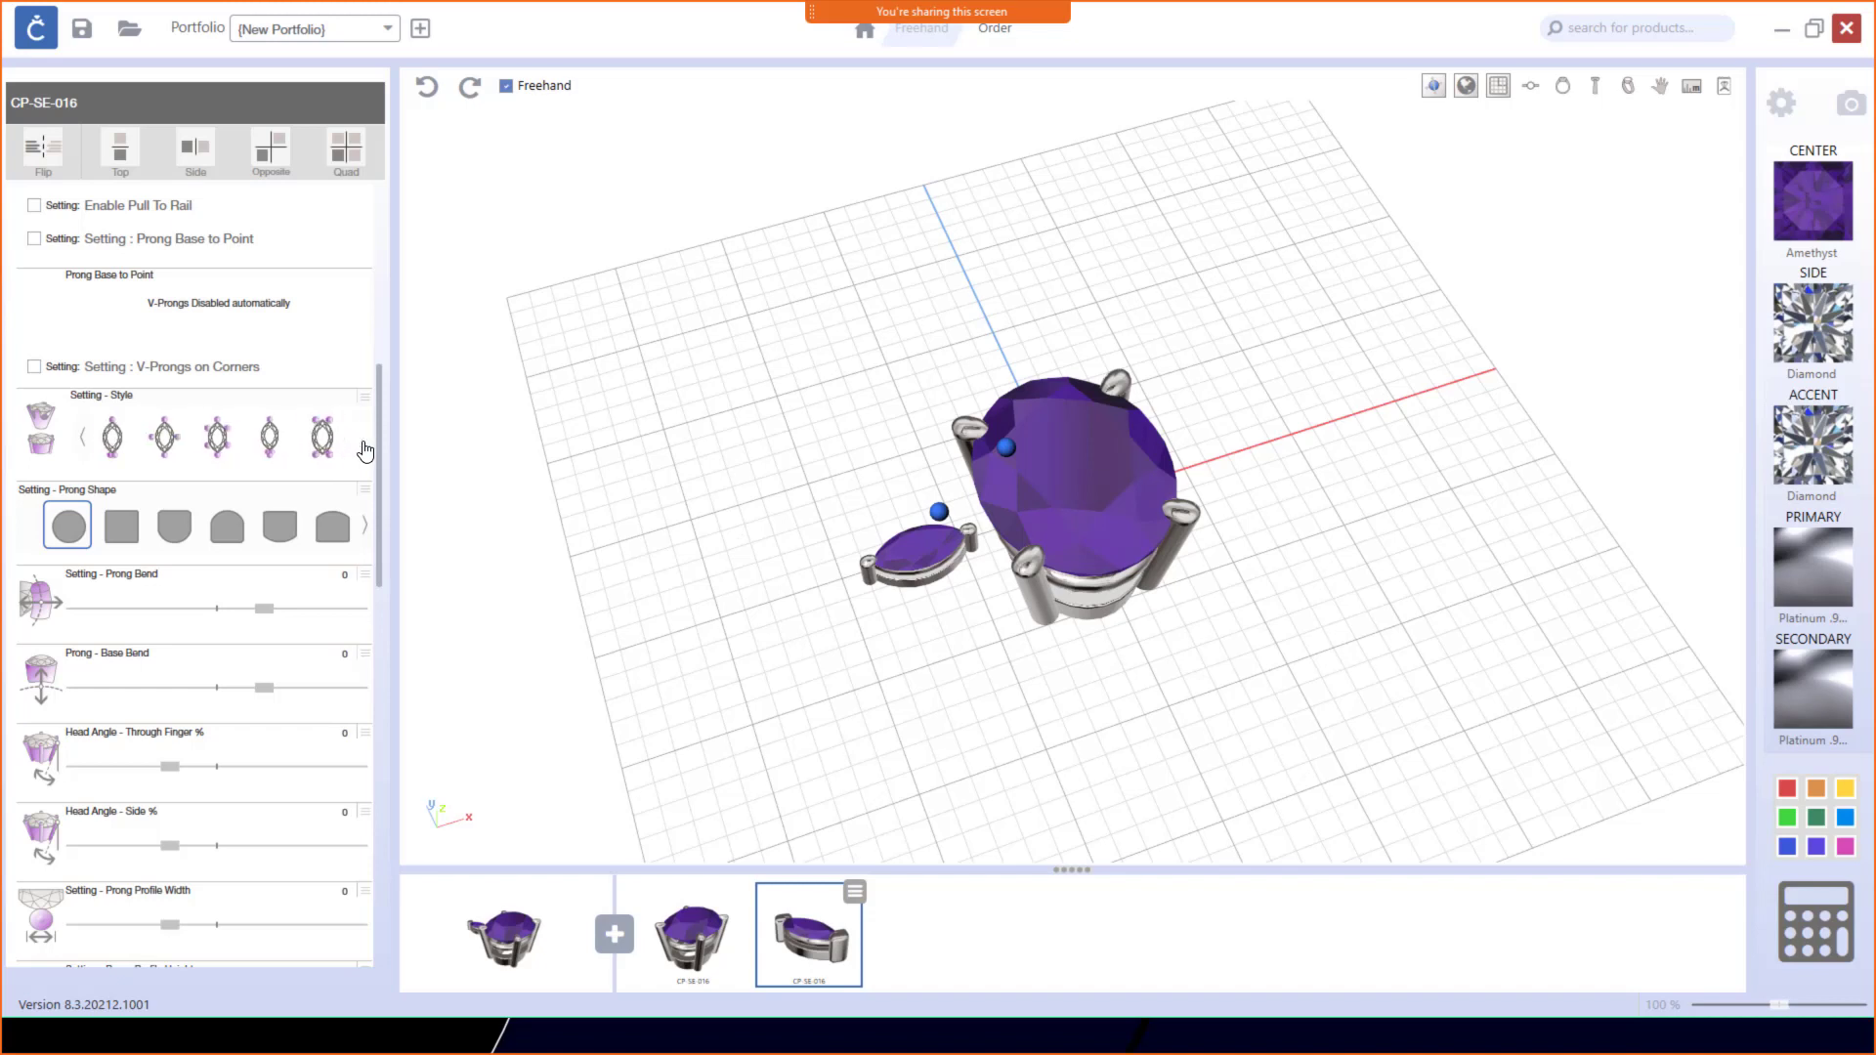
click(328, 444)
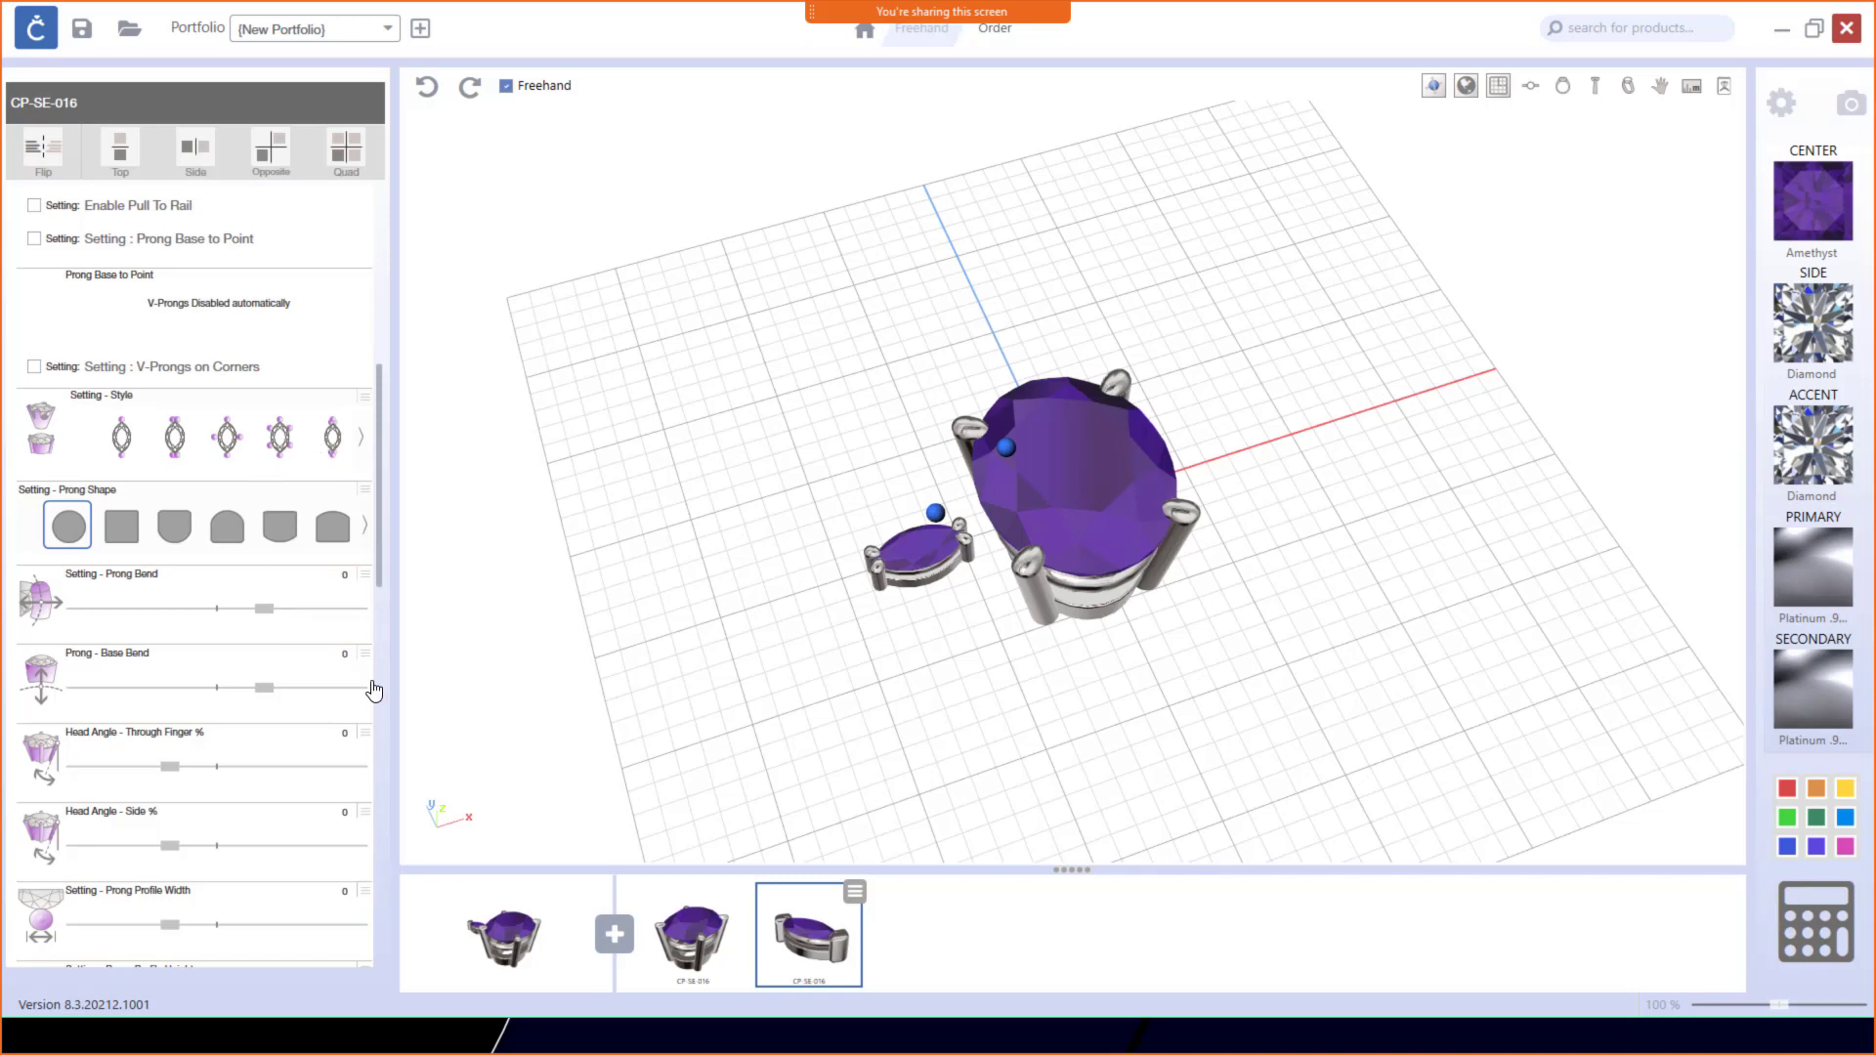
Step: Try the Top and Side mirror options on the marquise setting
click(858, 537)
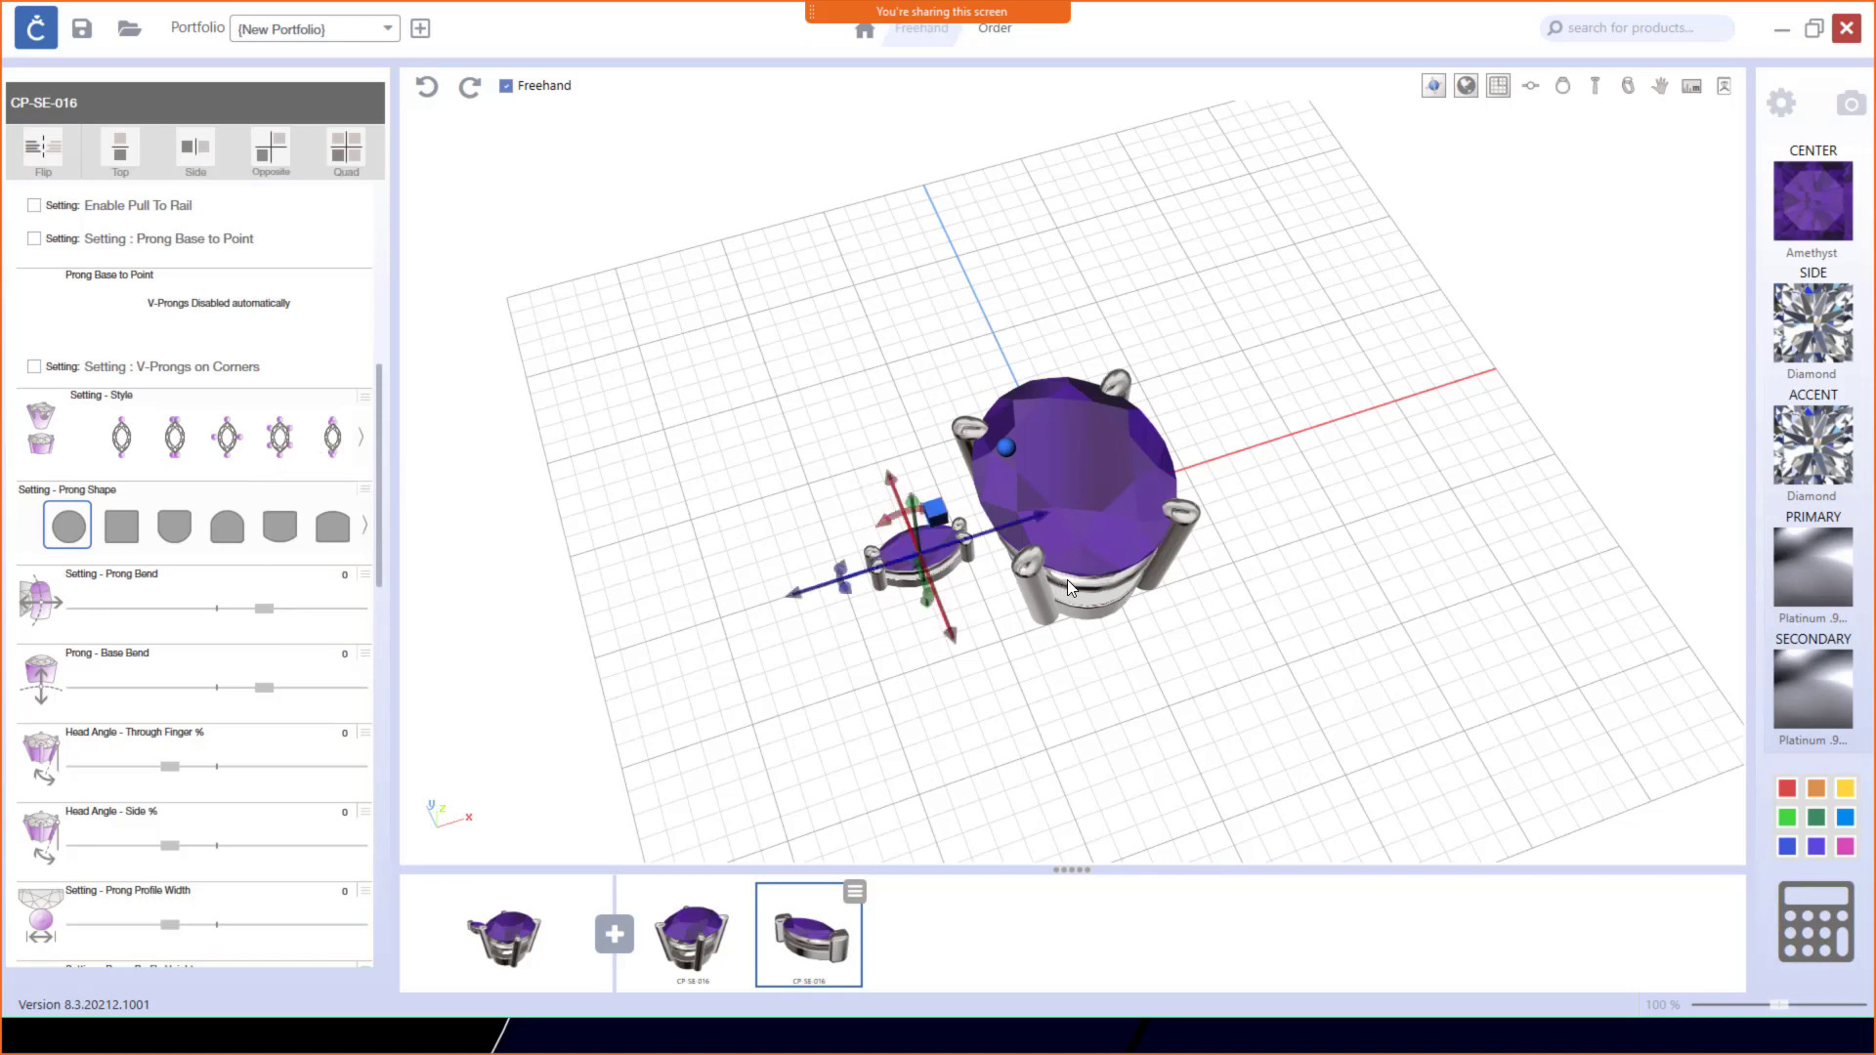
drag(1067, 578, 1051, 754)
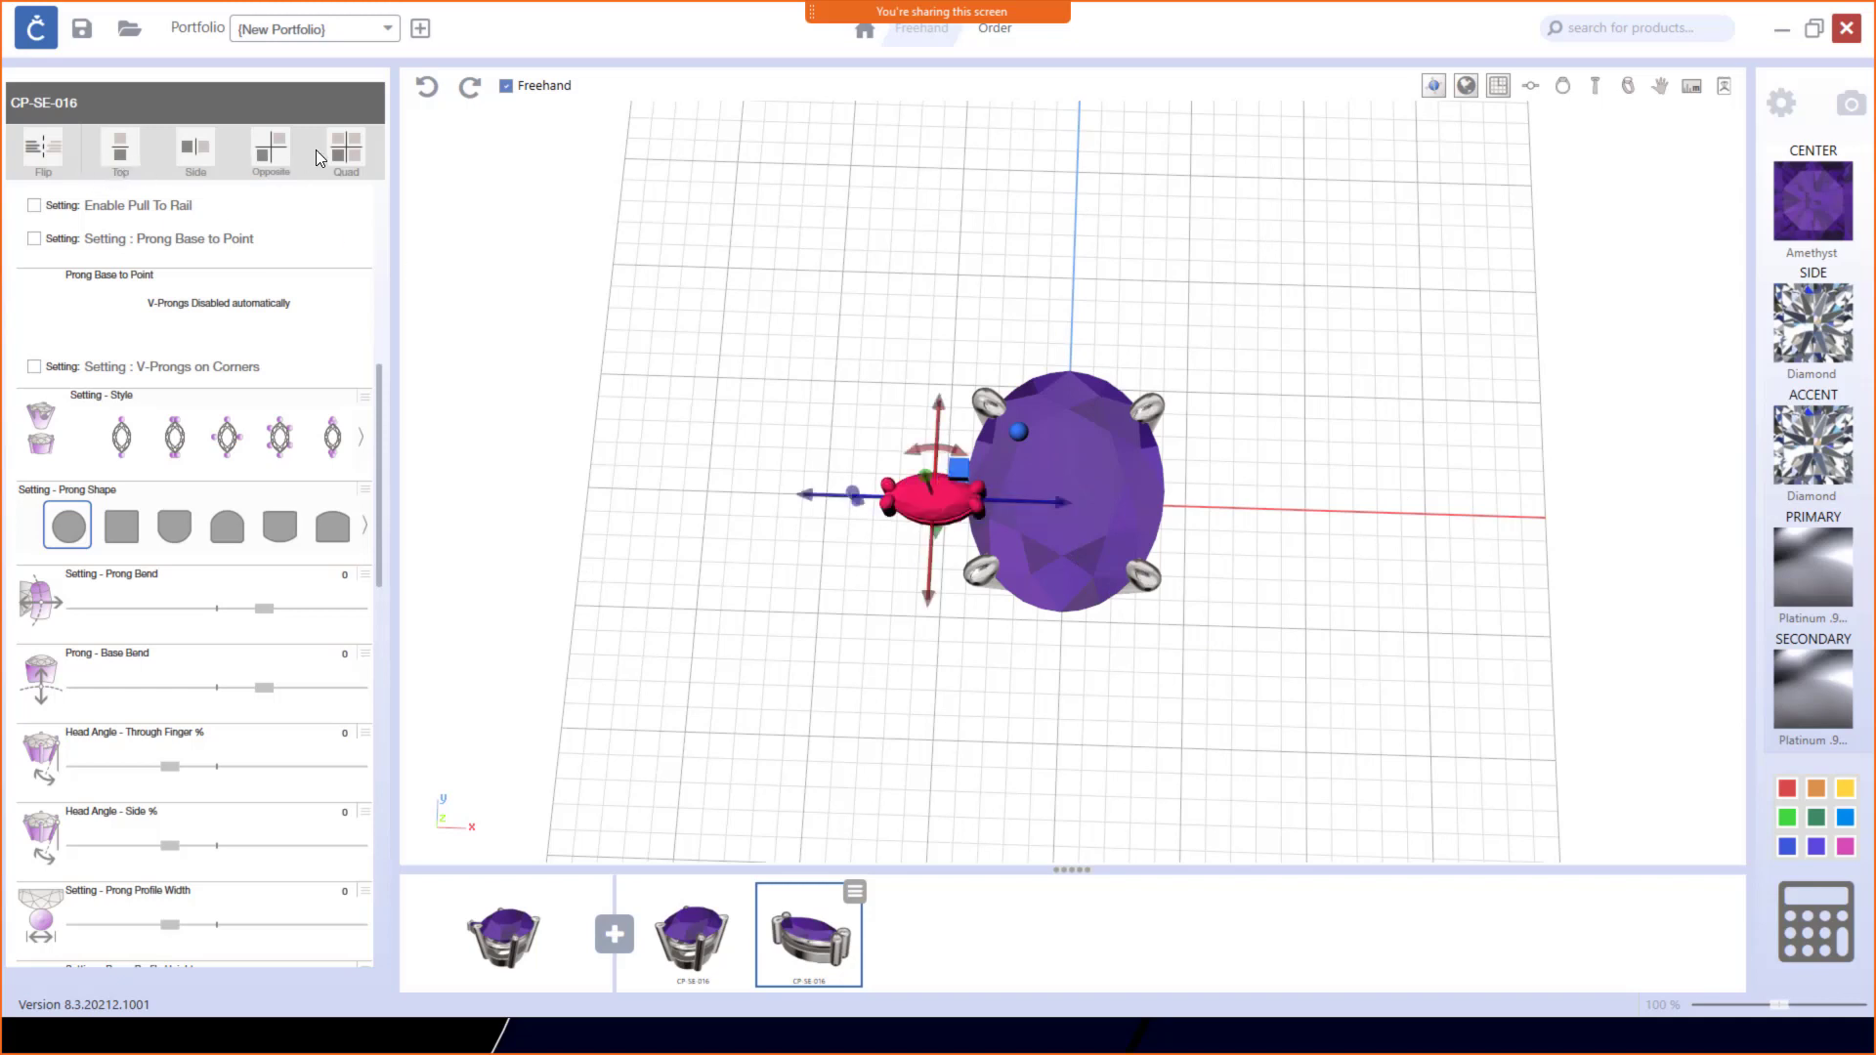
click(136, 154)
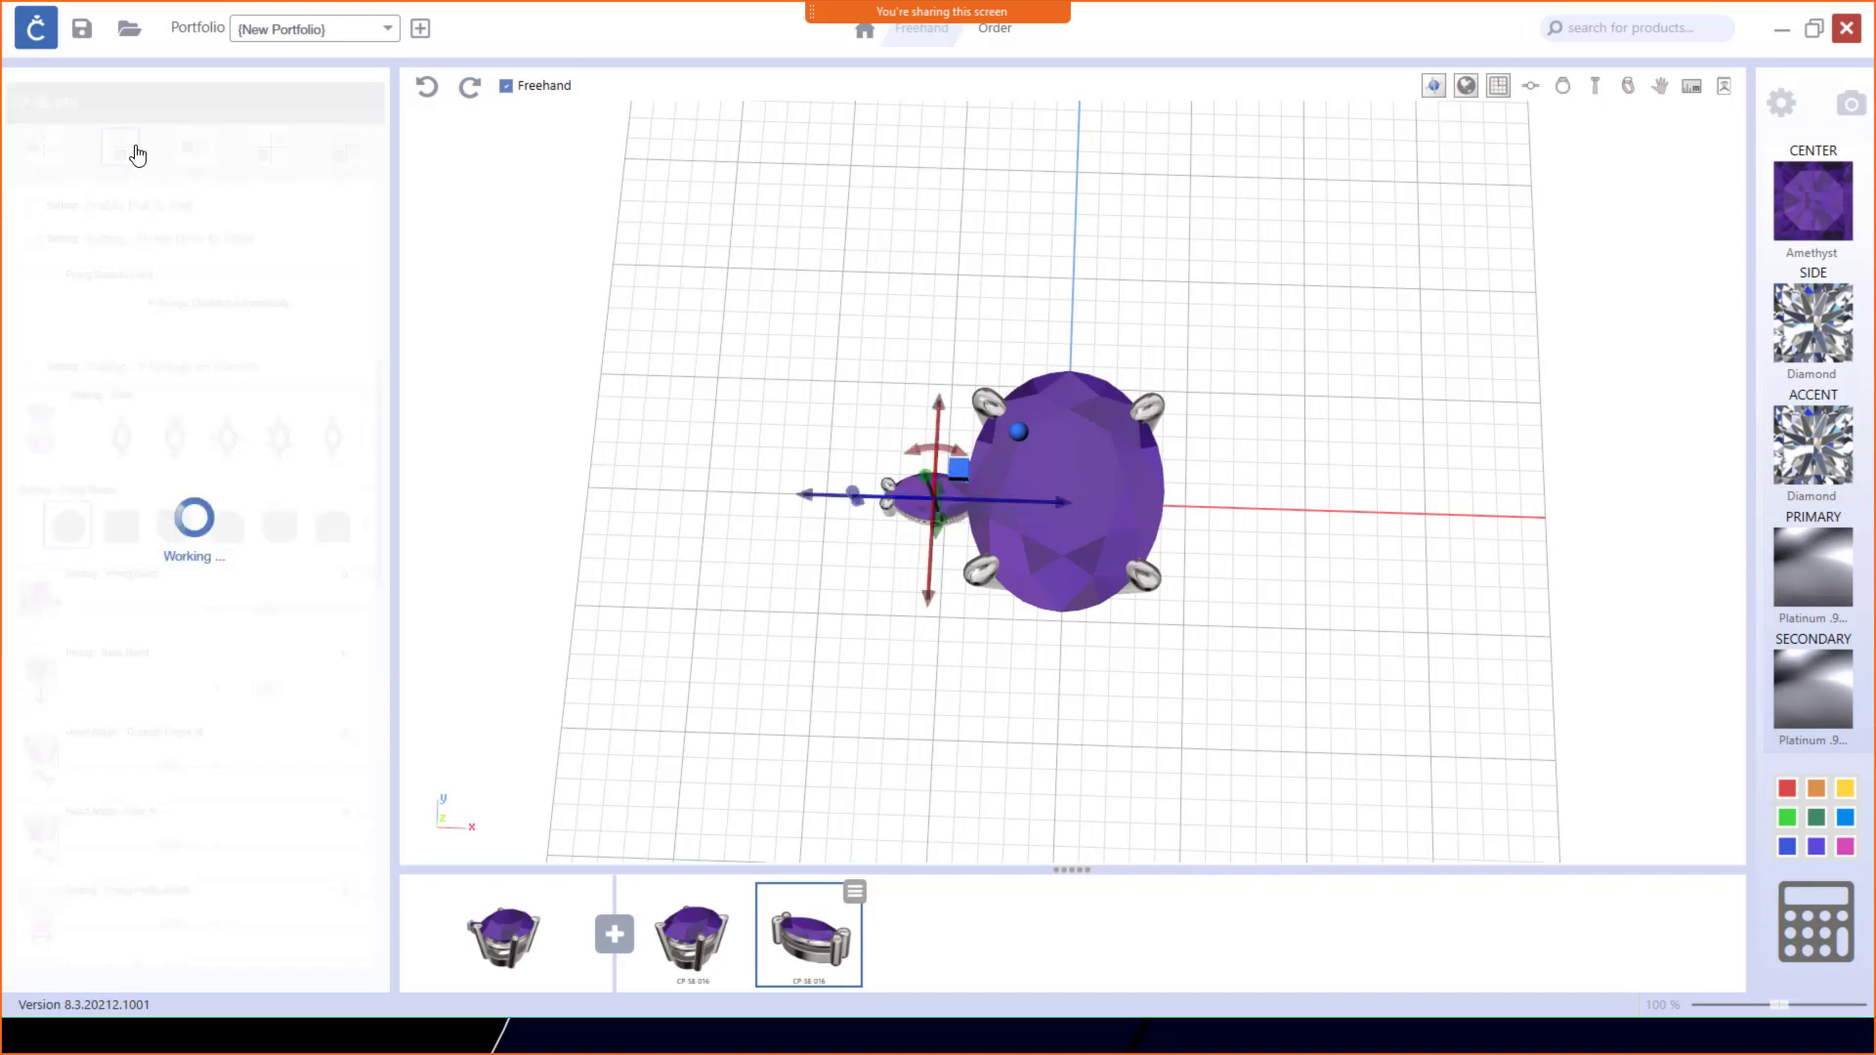
click(199, 154)
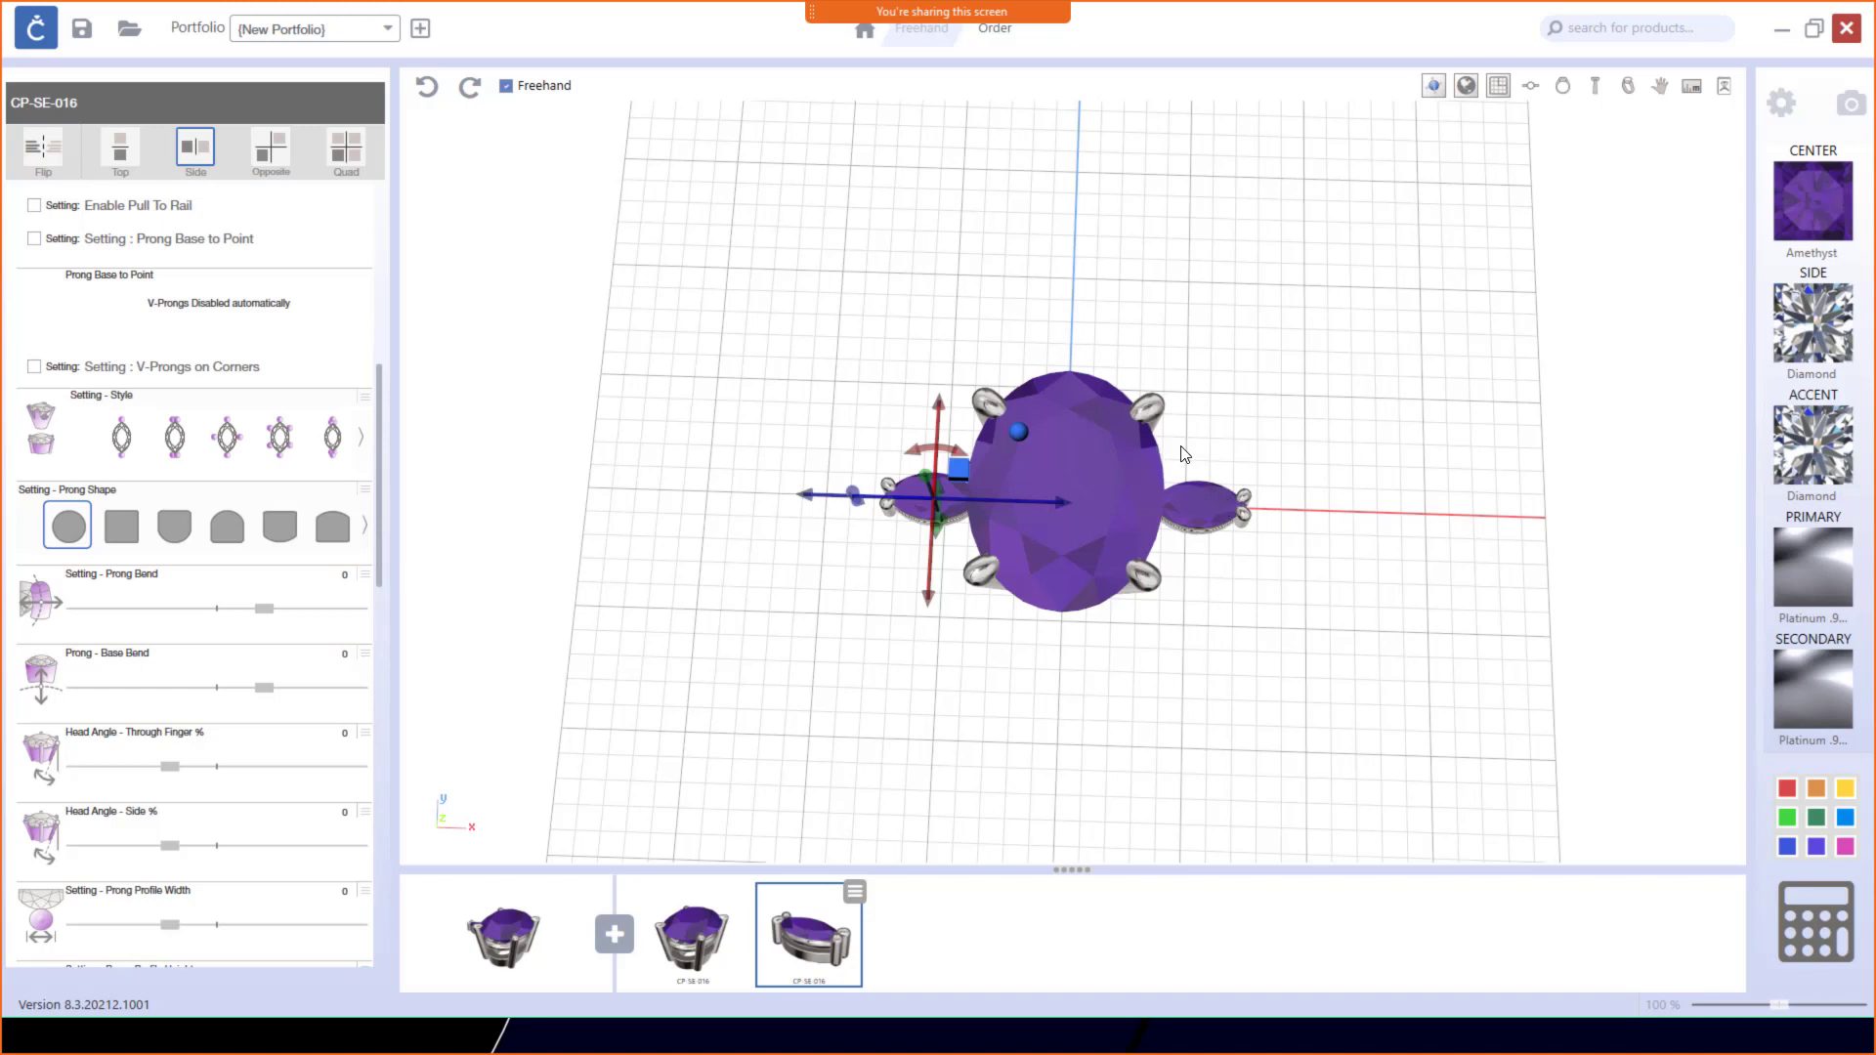
click(195, 148)
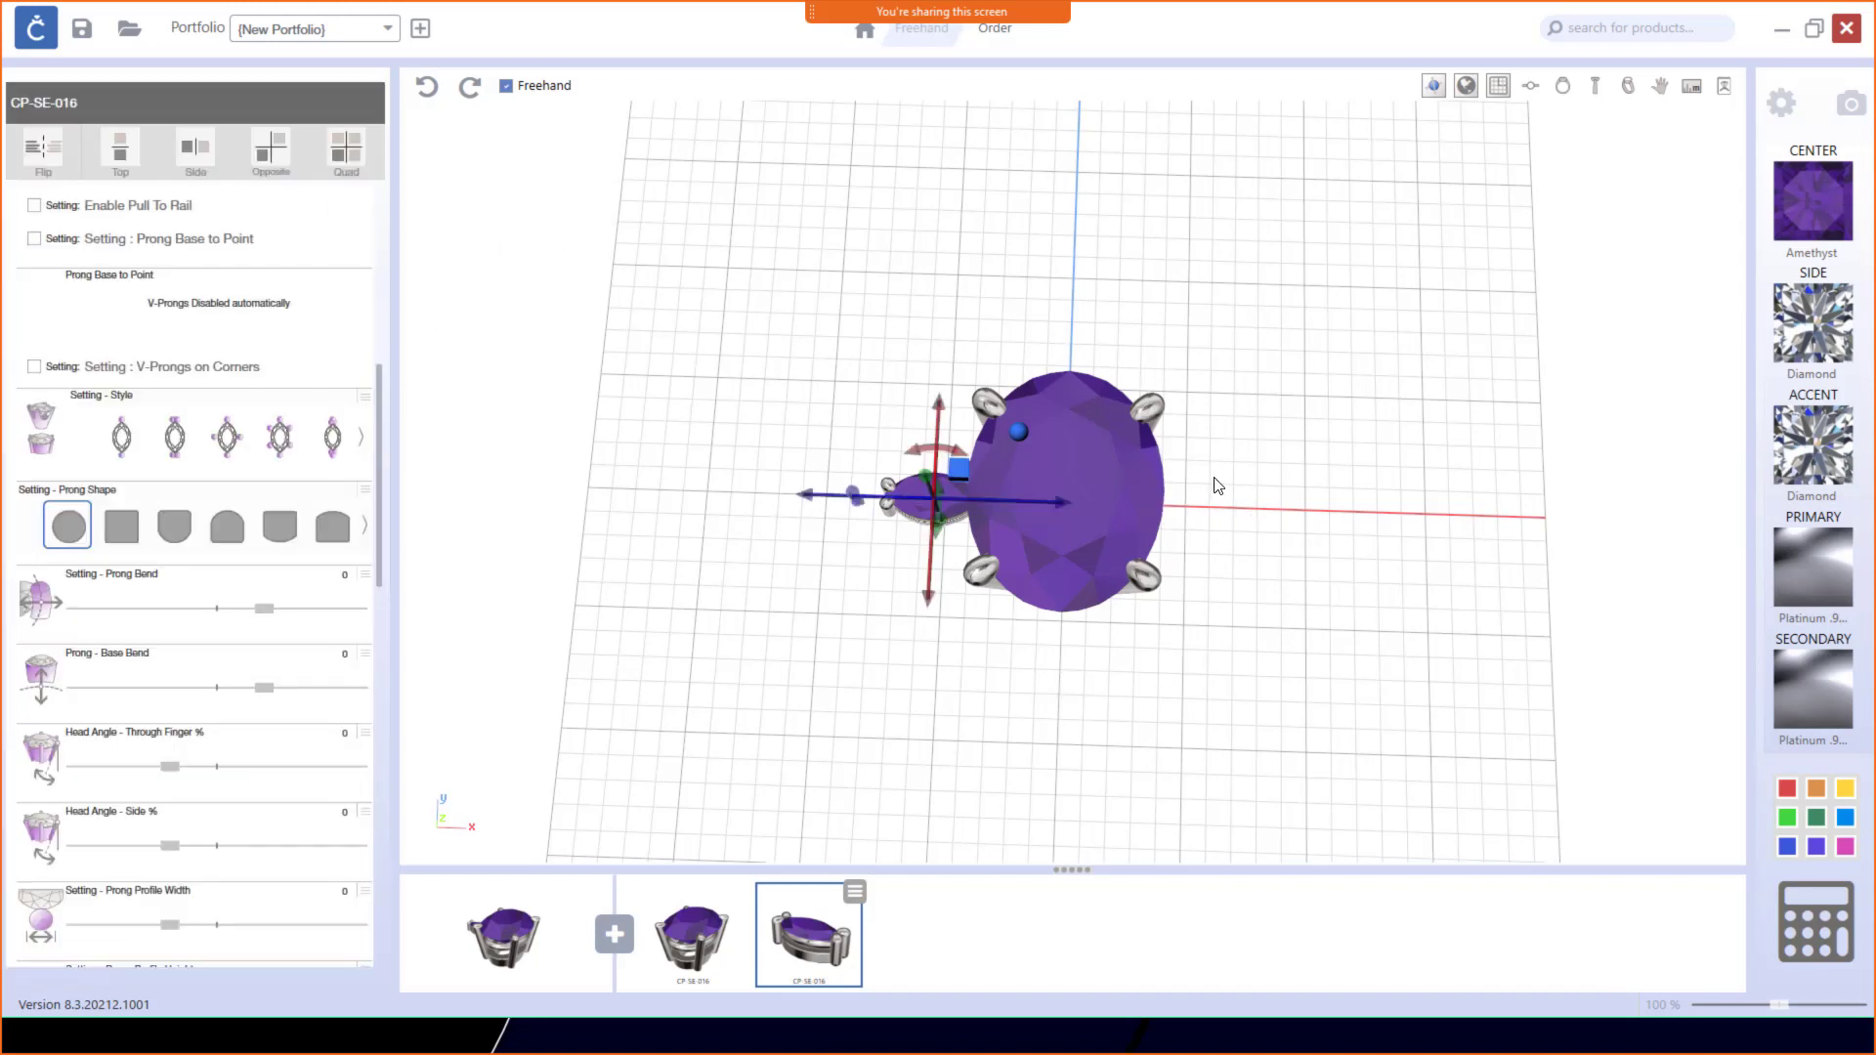
Step: Create a radial array of the marquise setting around the oval with an angle of 360° and a count of 4
click(960, 465)
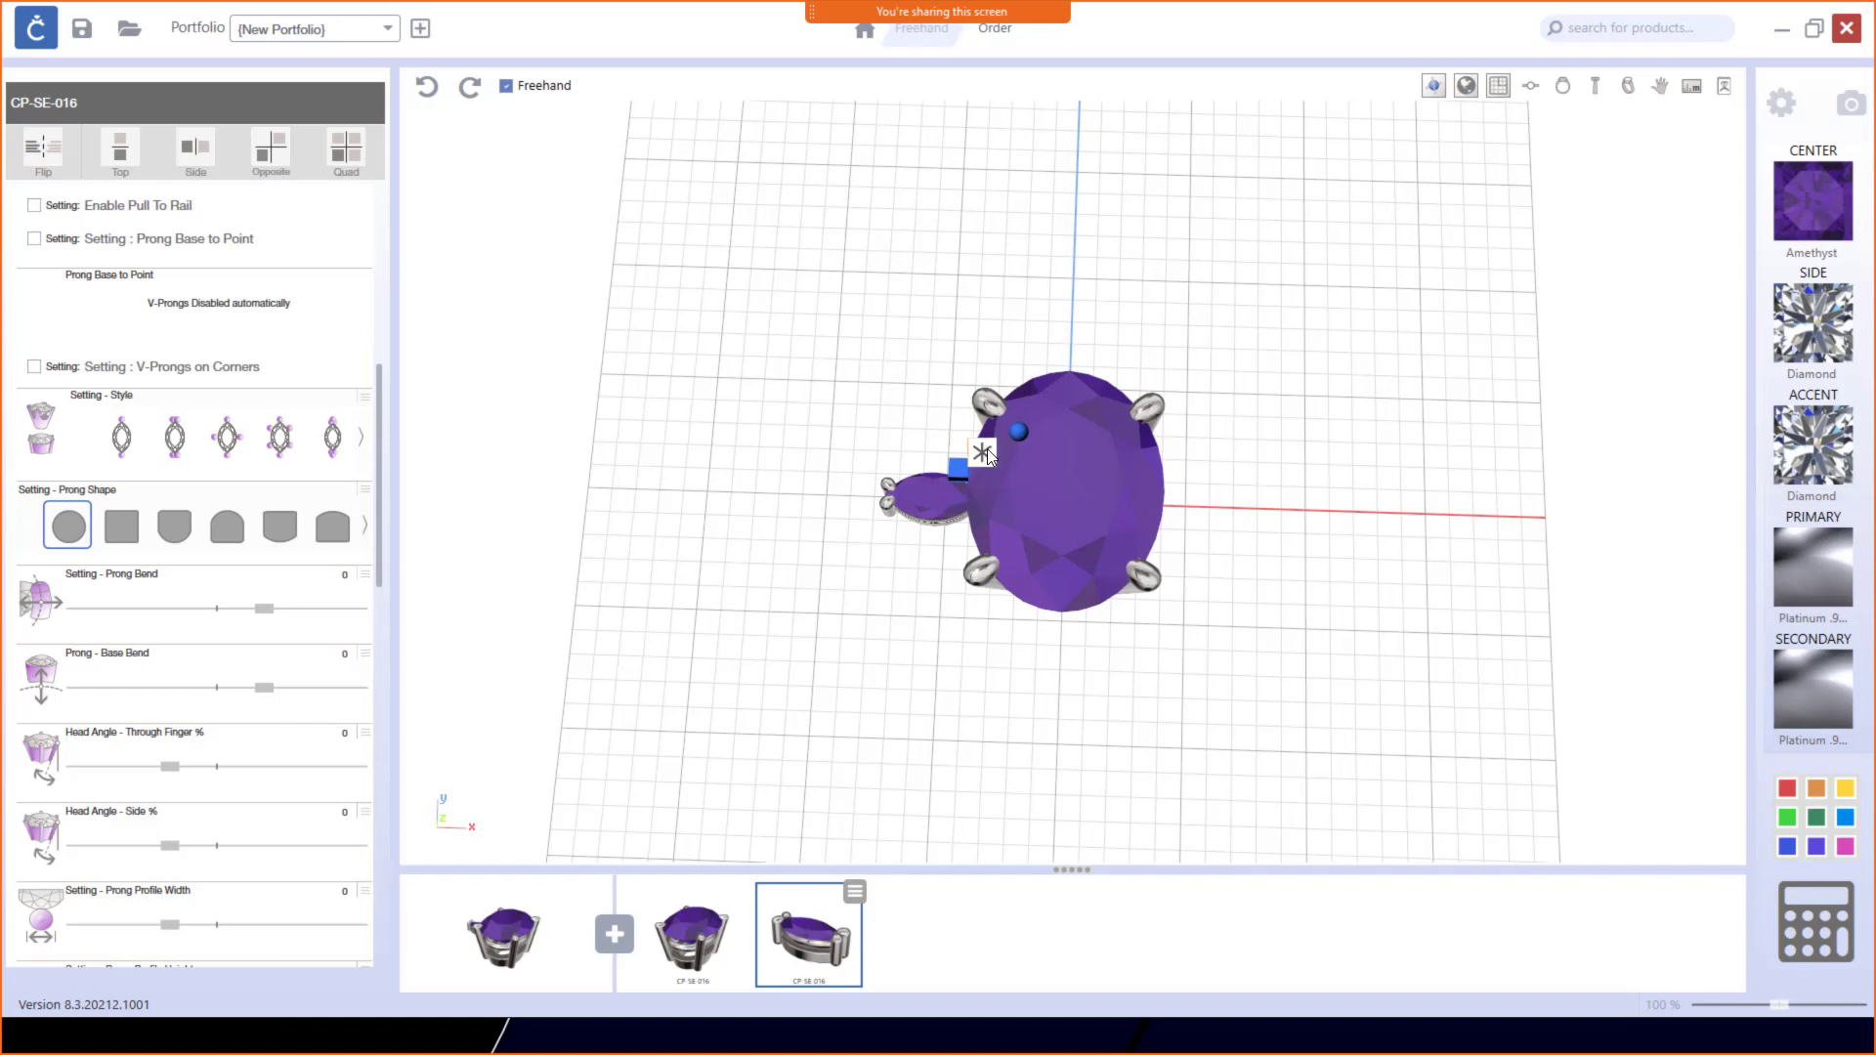
click(984, 452)
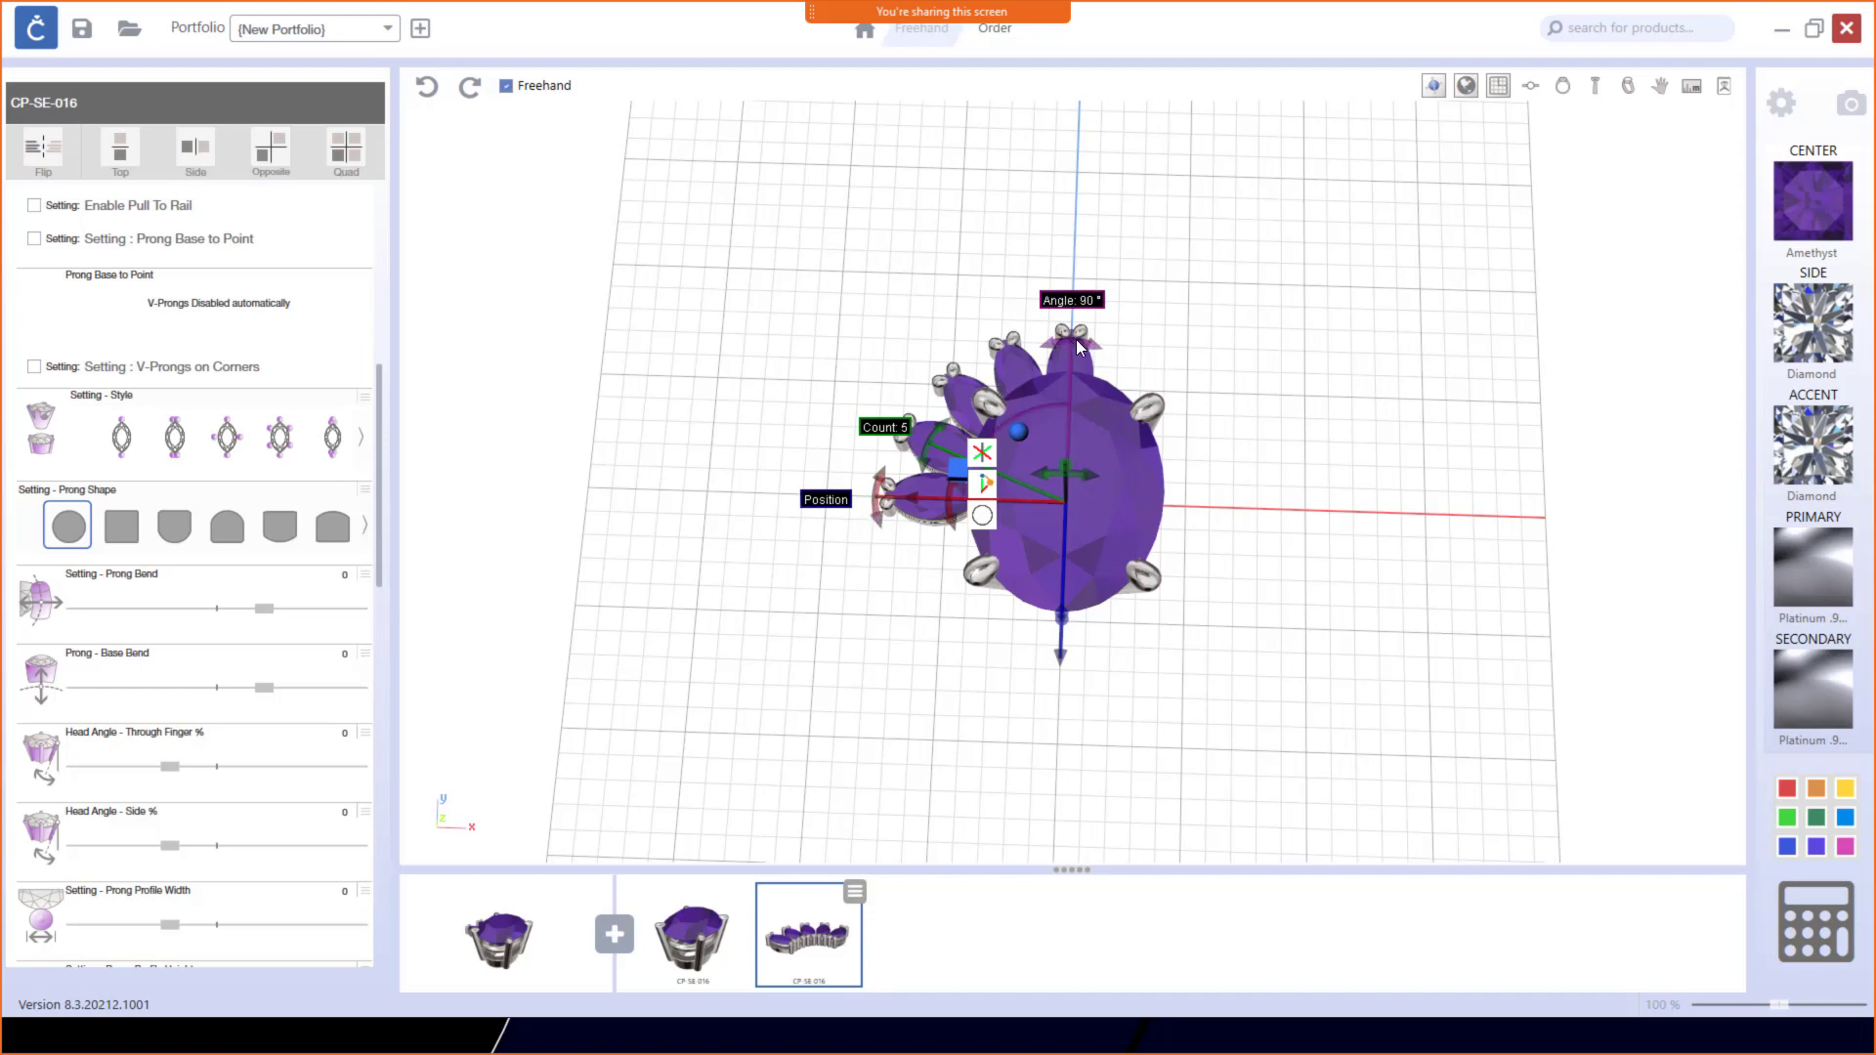
drag(1076, 339, 933, 500)
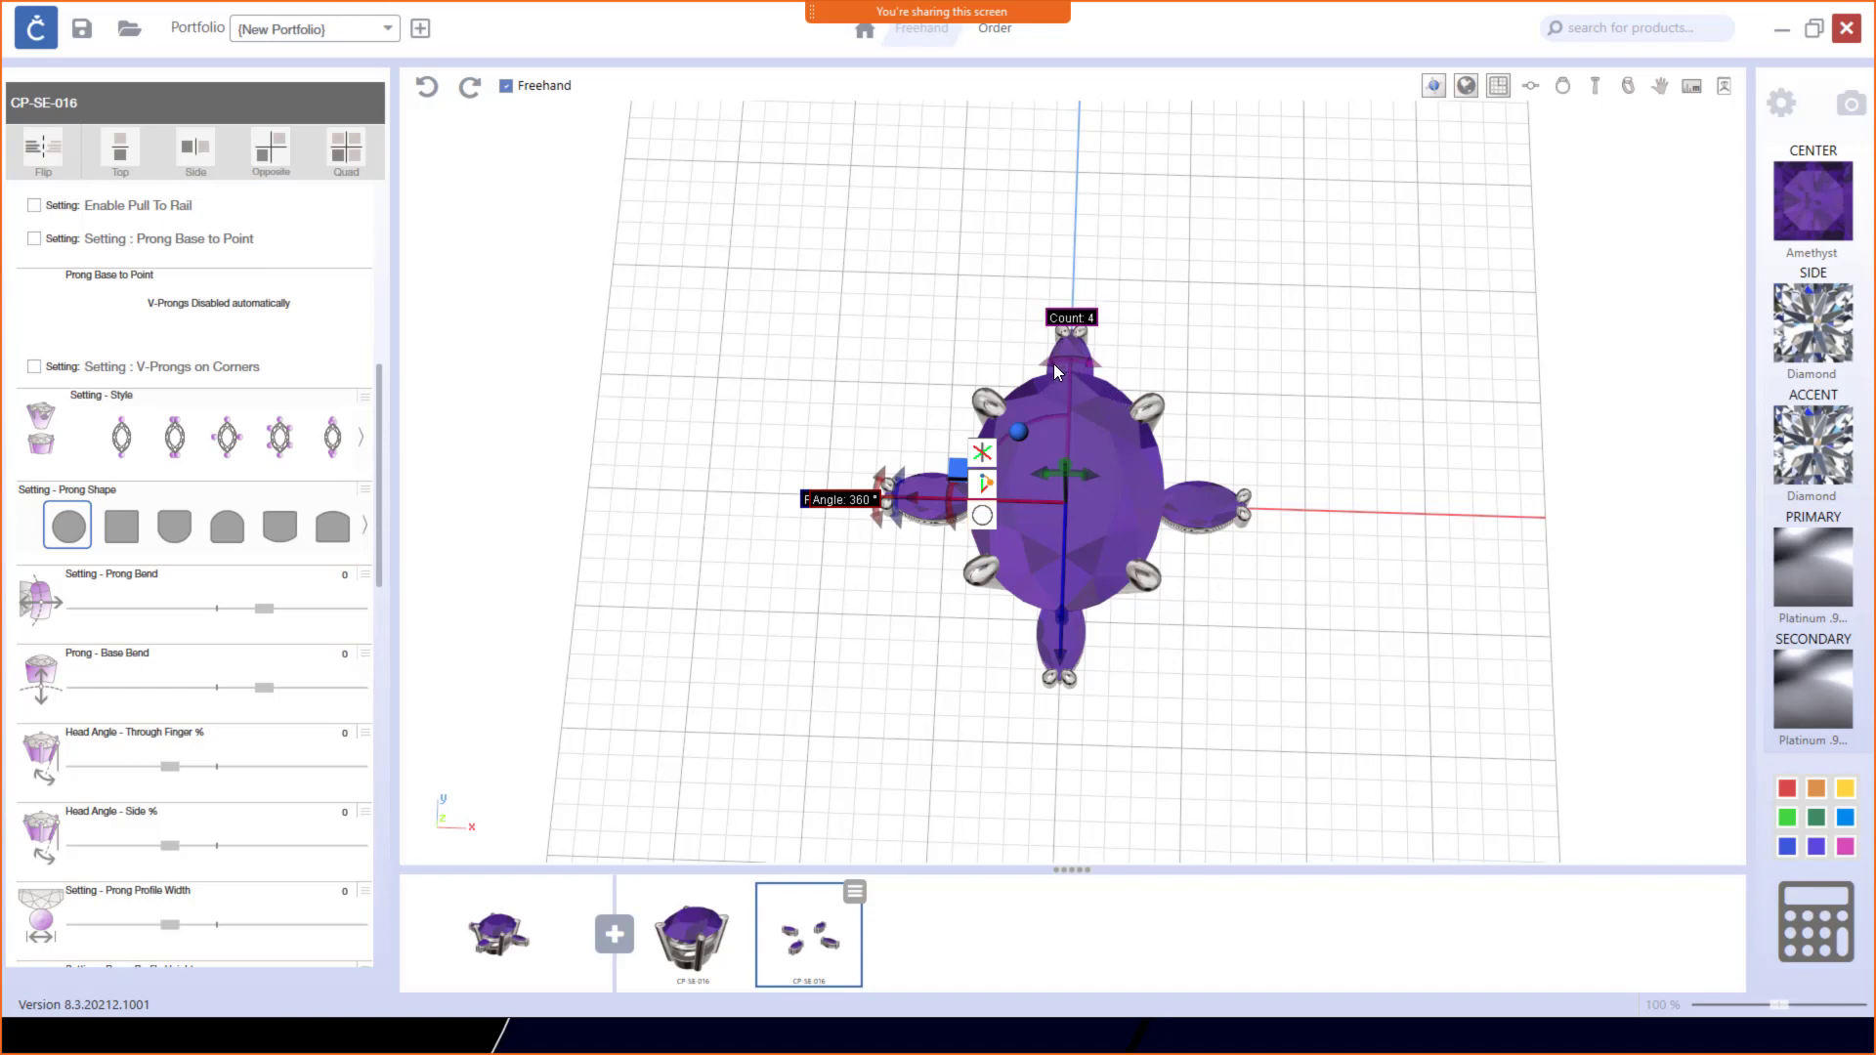
drag(1051, 367, 1005, 382)
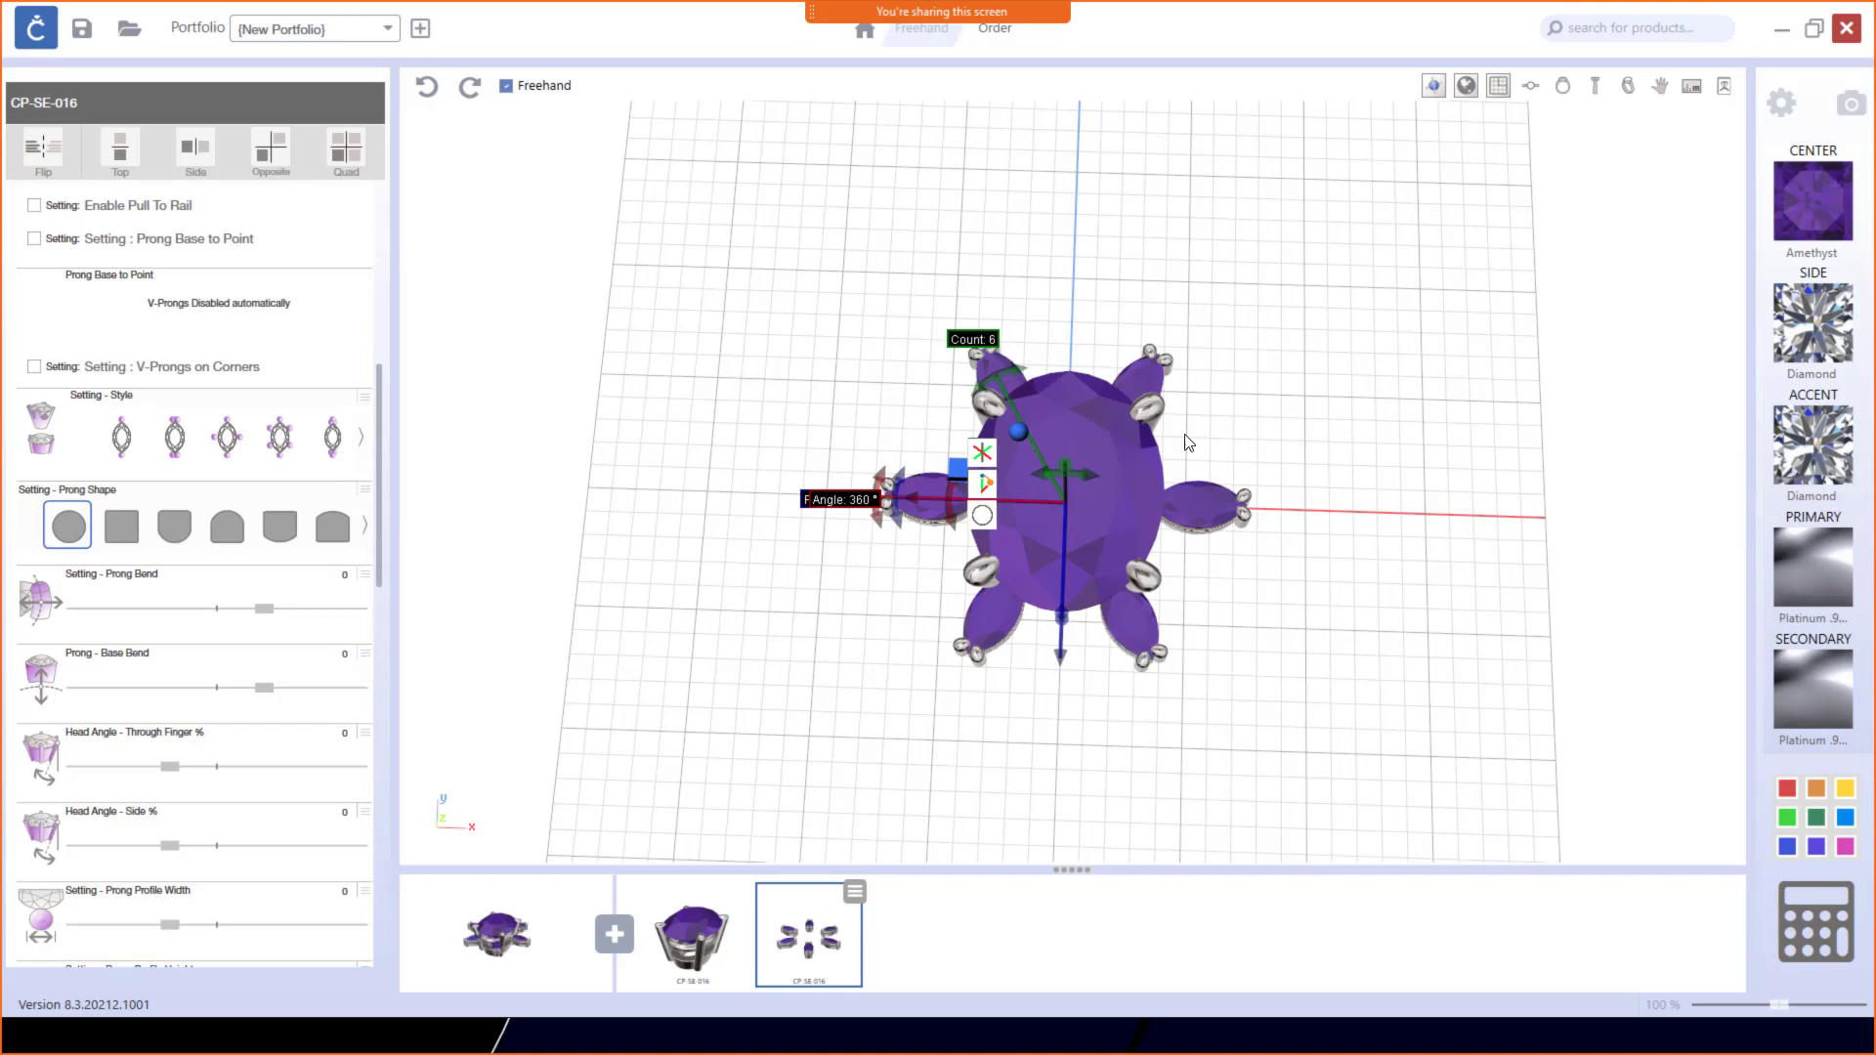
drag(1007, 390, 1062, 374)
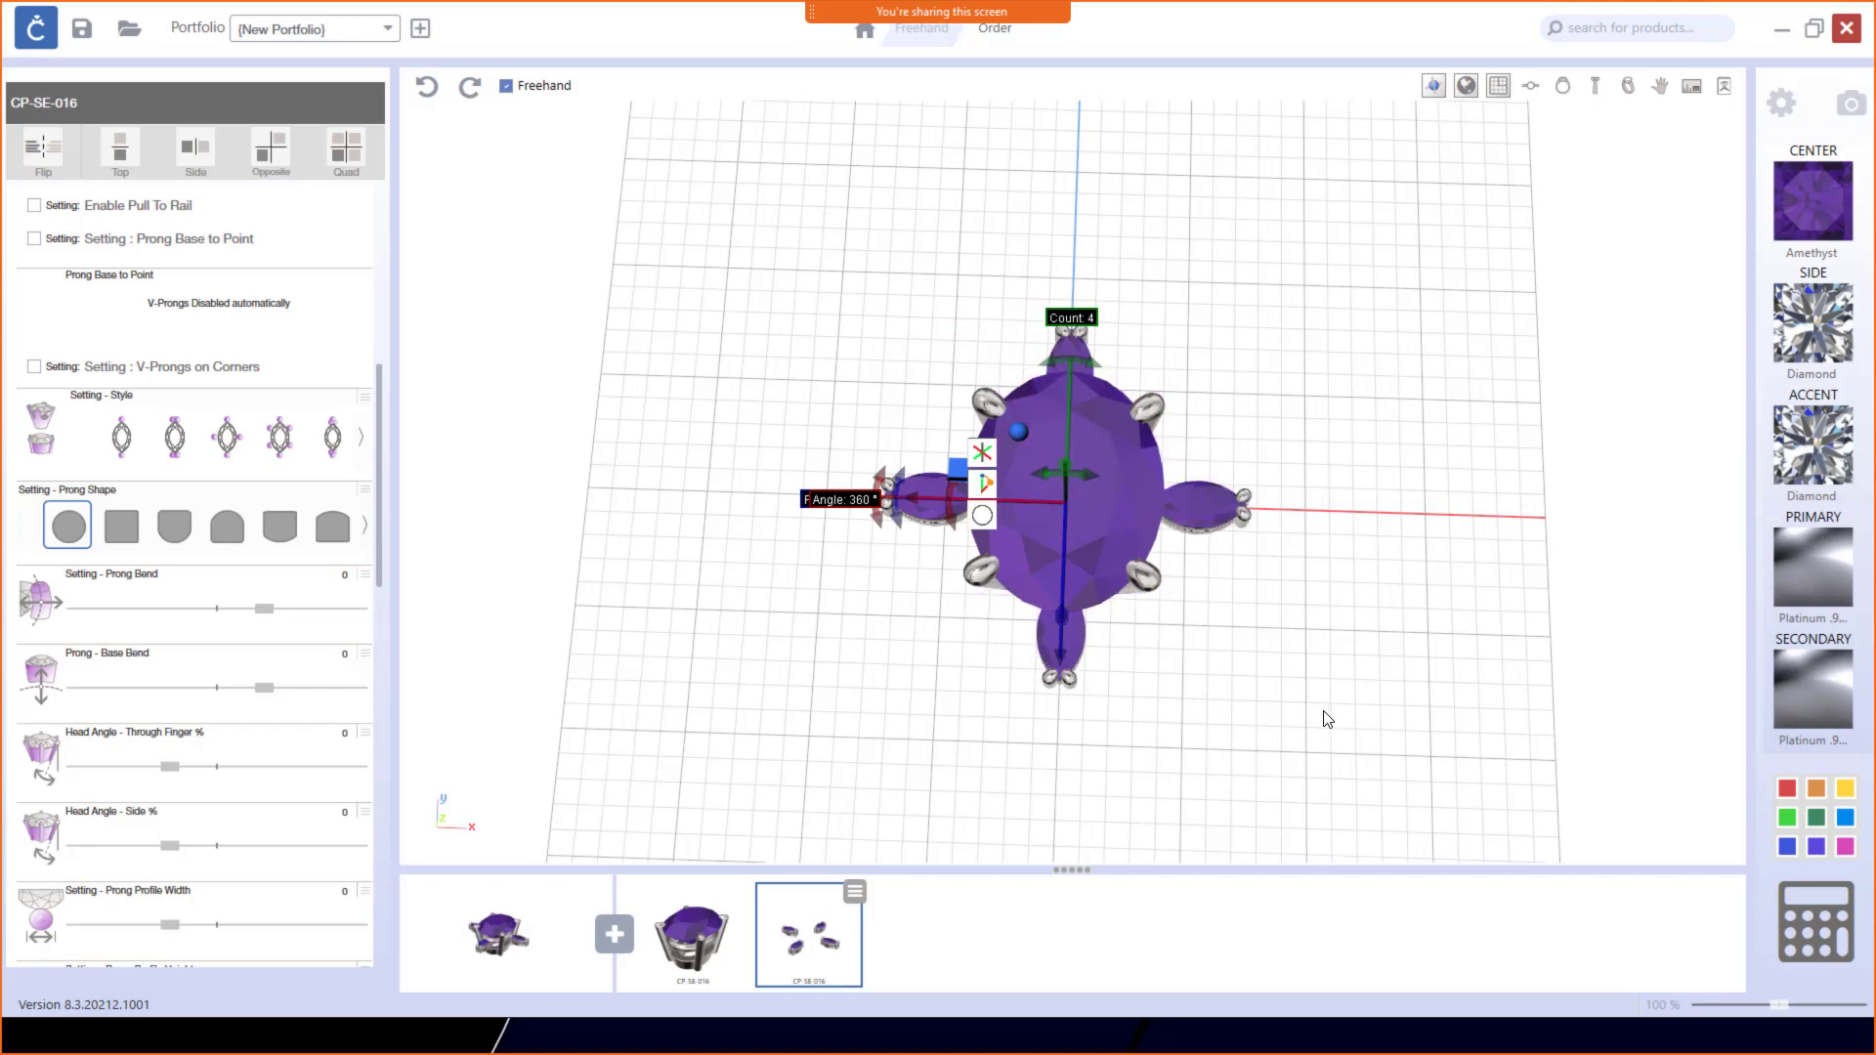
mouse_move(1322, 716)
mouse_down()
mouse_move(1380, 565)
mouse_move(1327, 683)
mouse_up()
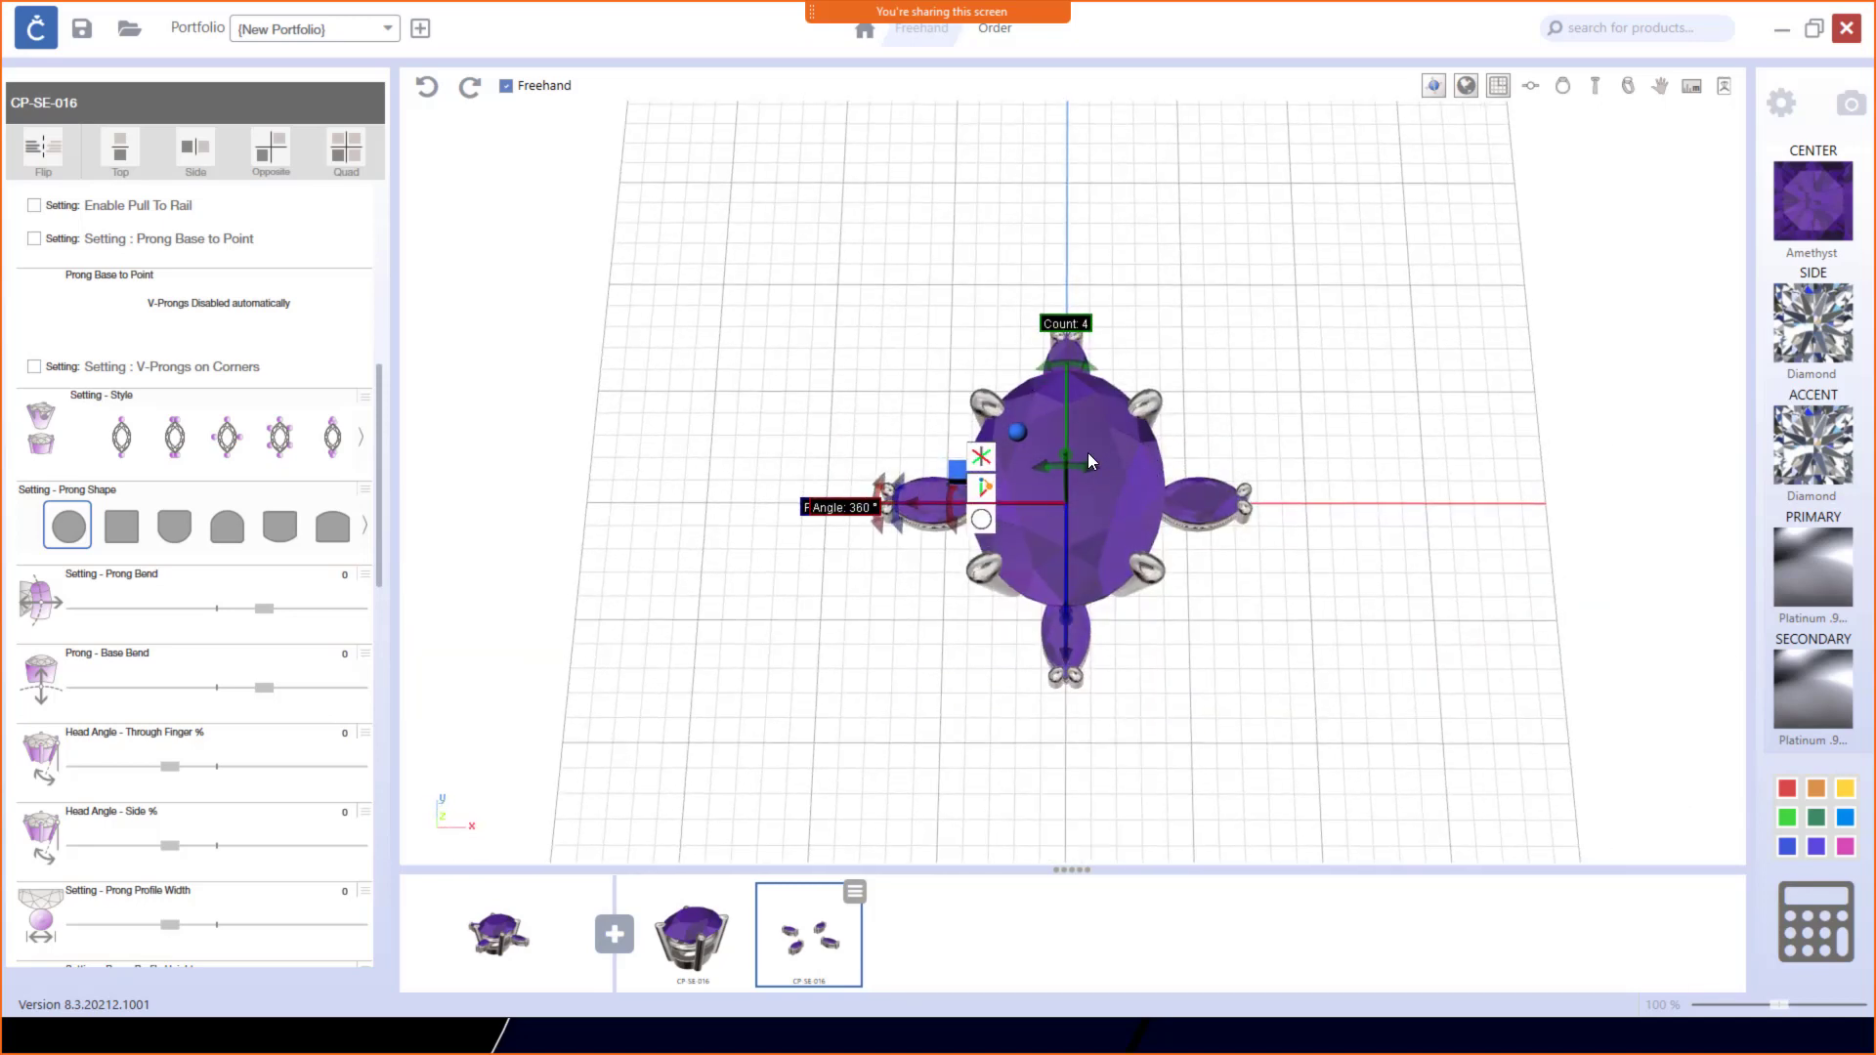
click(962, 473)
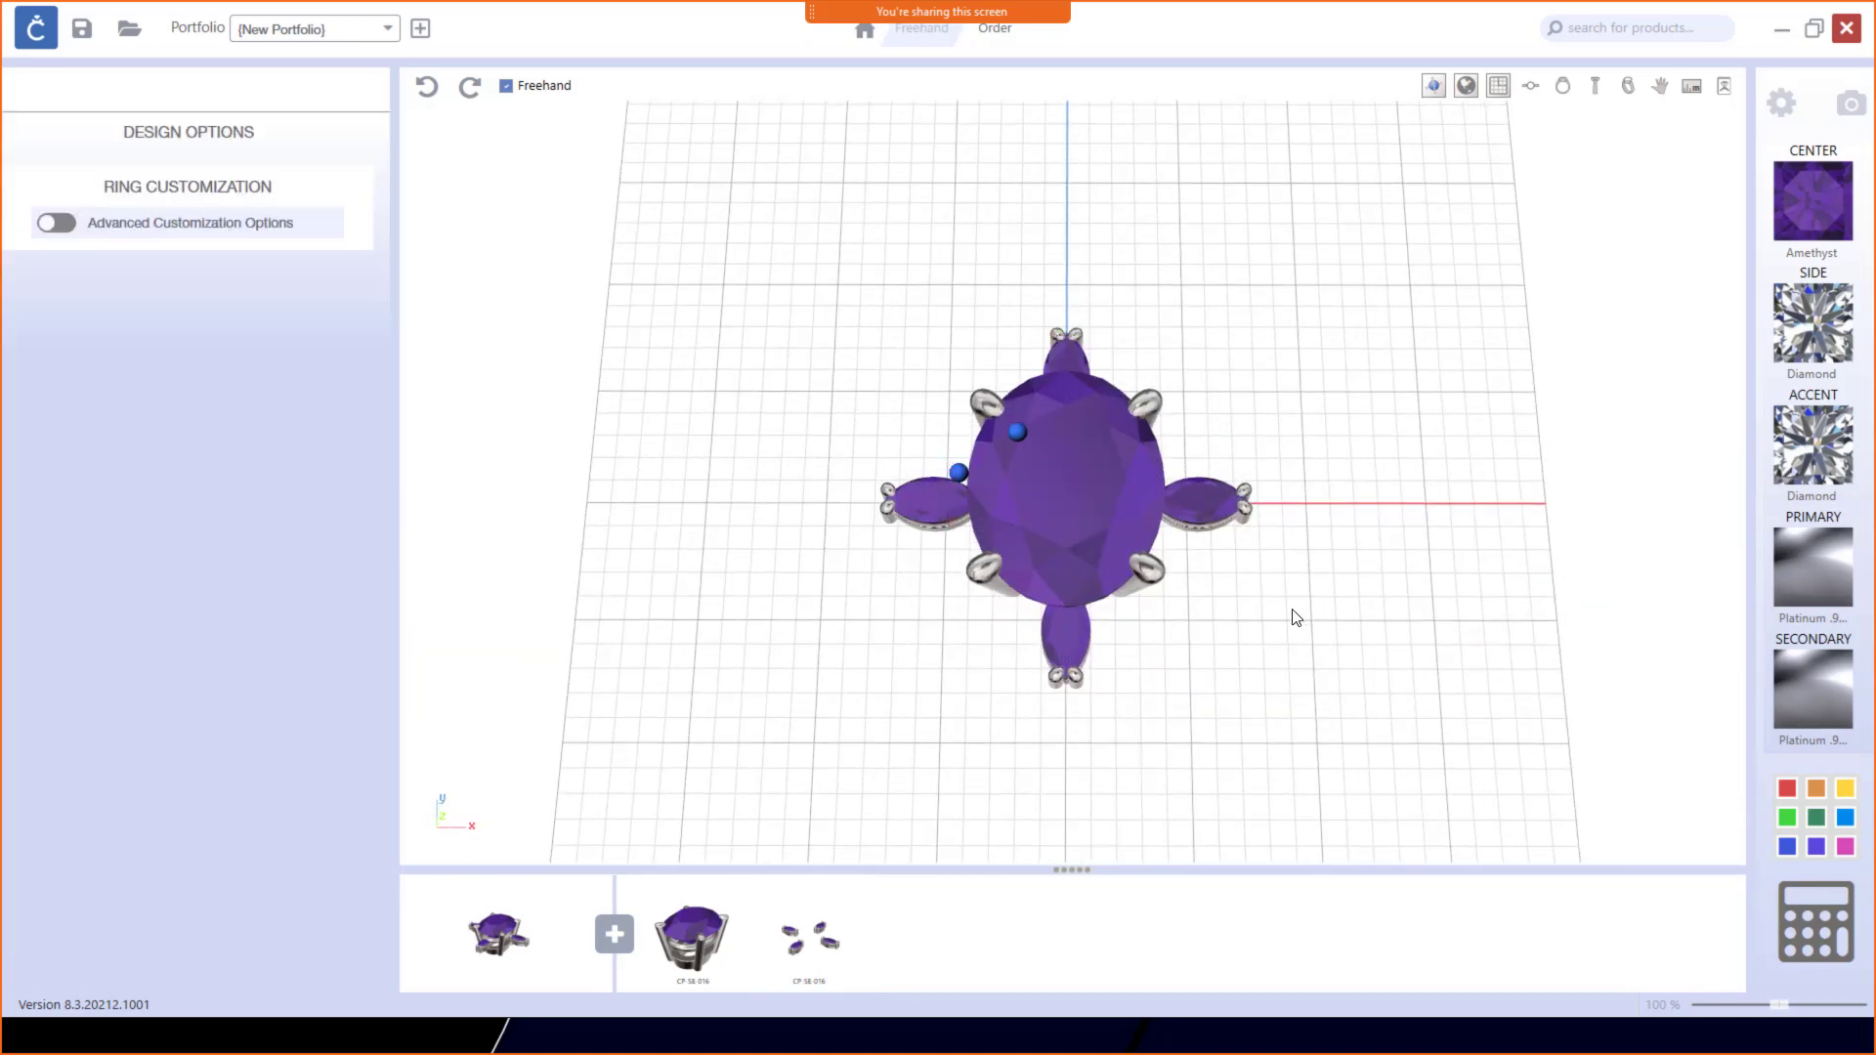
Step: Change the gem material of the four arrayed marquise stones to Garnet Tsavorite
drag(1295, 618, 1269, 647)
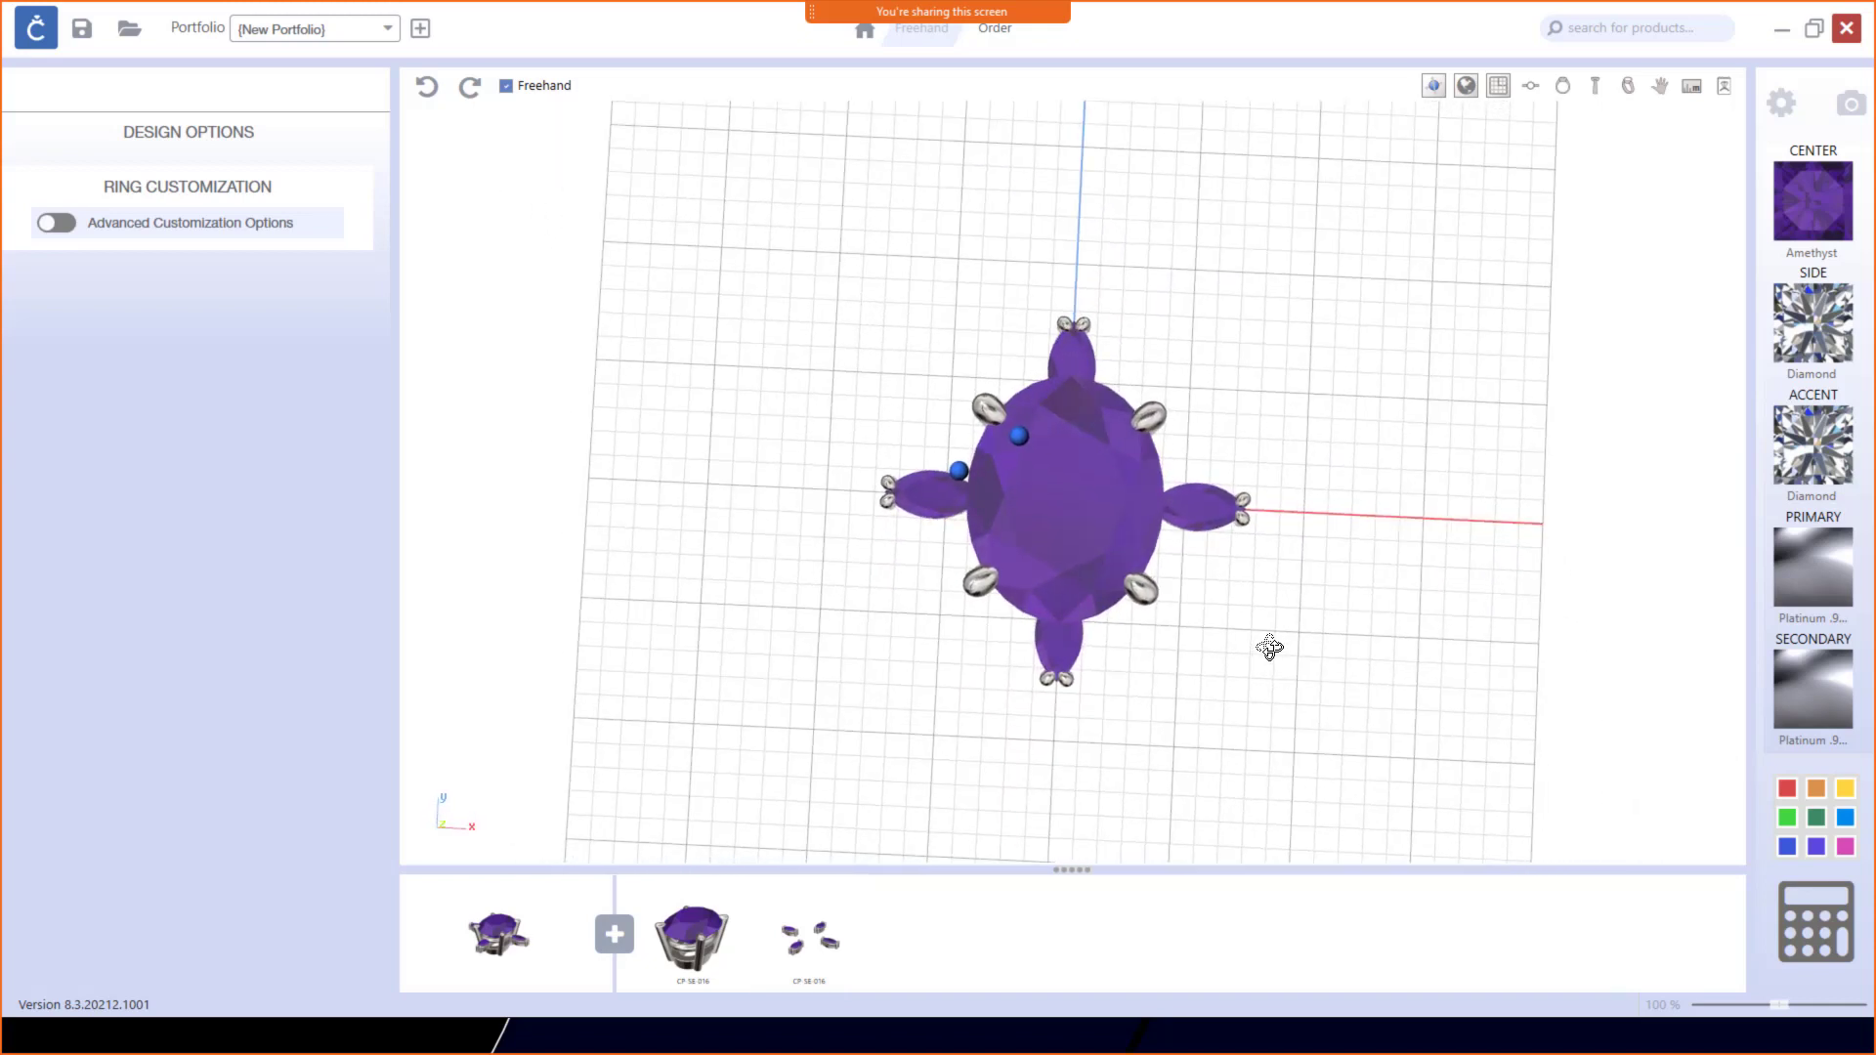
click(1210, 517)
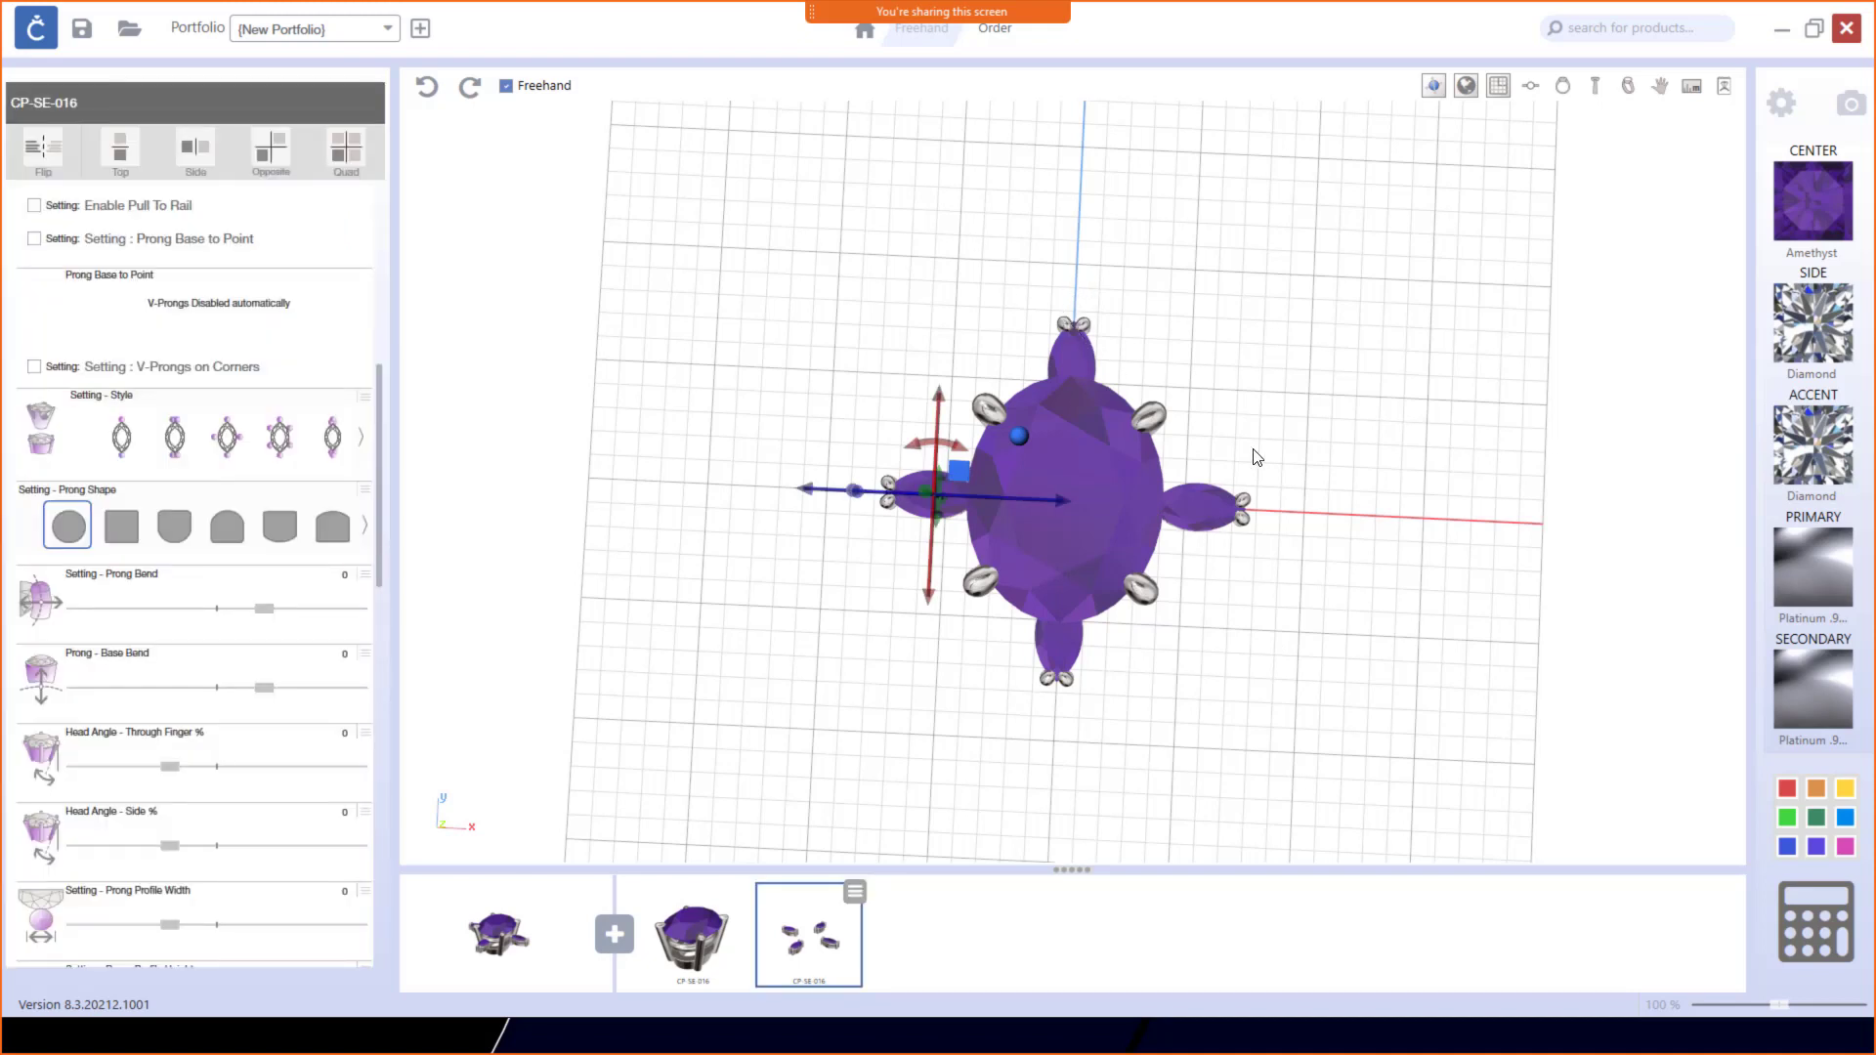
click(1800, 832)
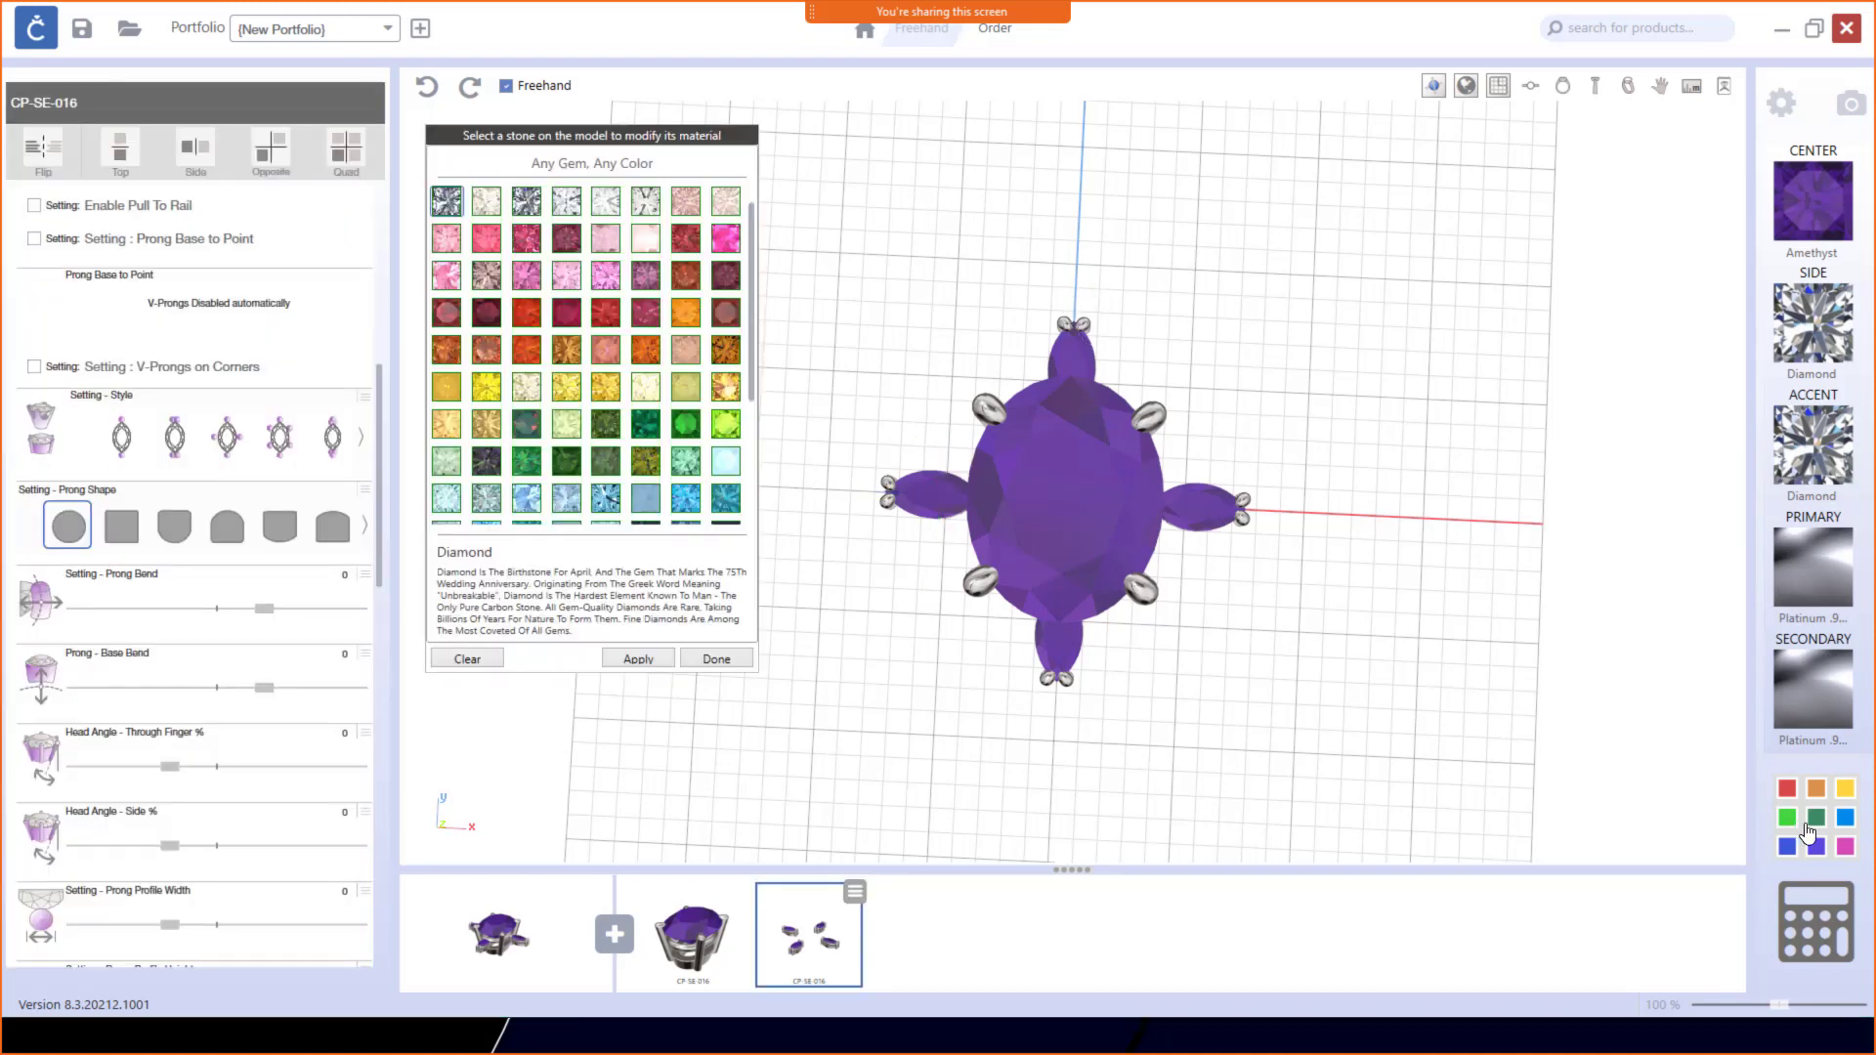
click(924, 493)
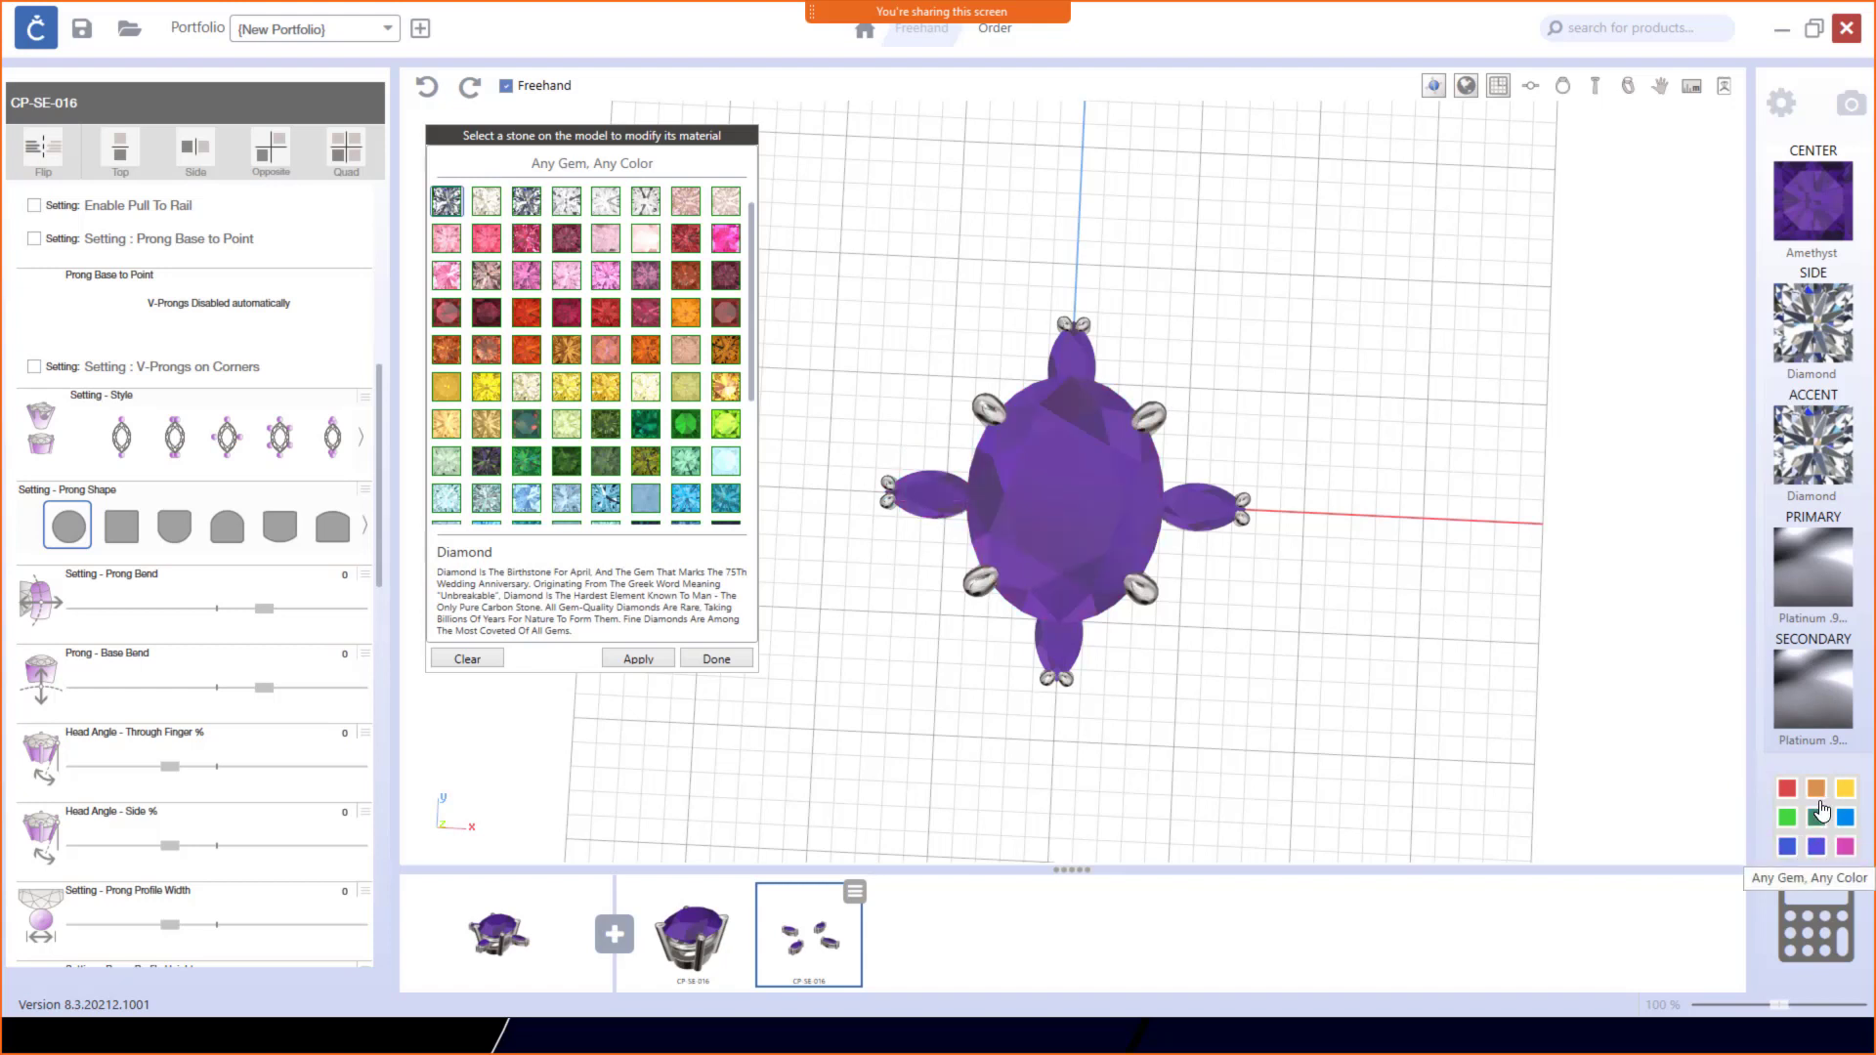
click(935, 494)
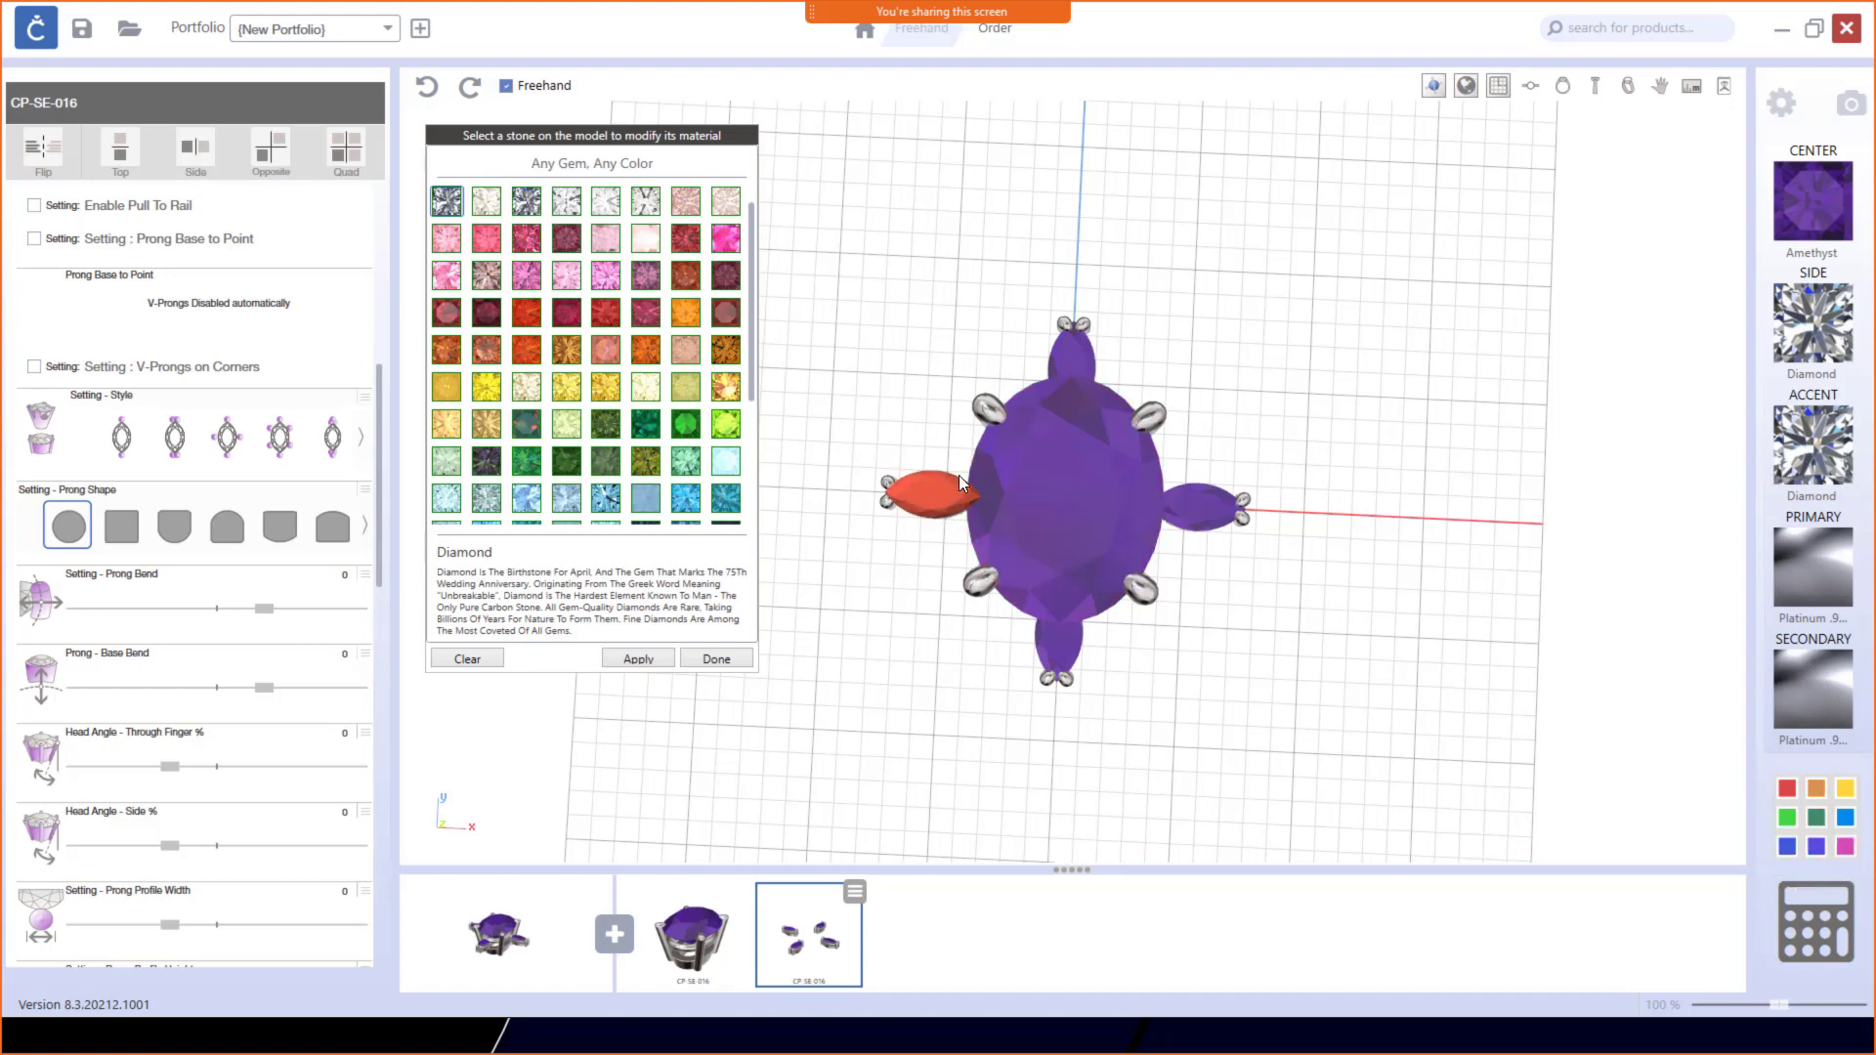
click(1069, 354)
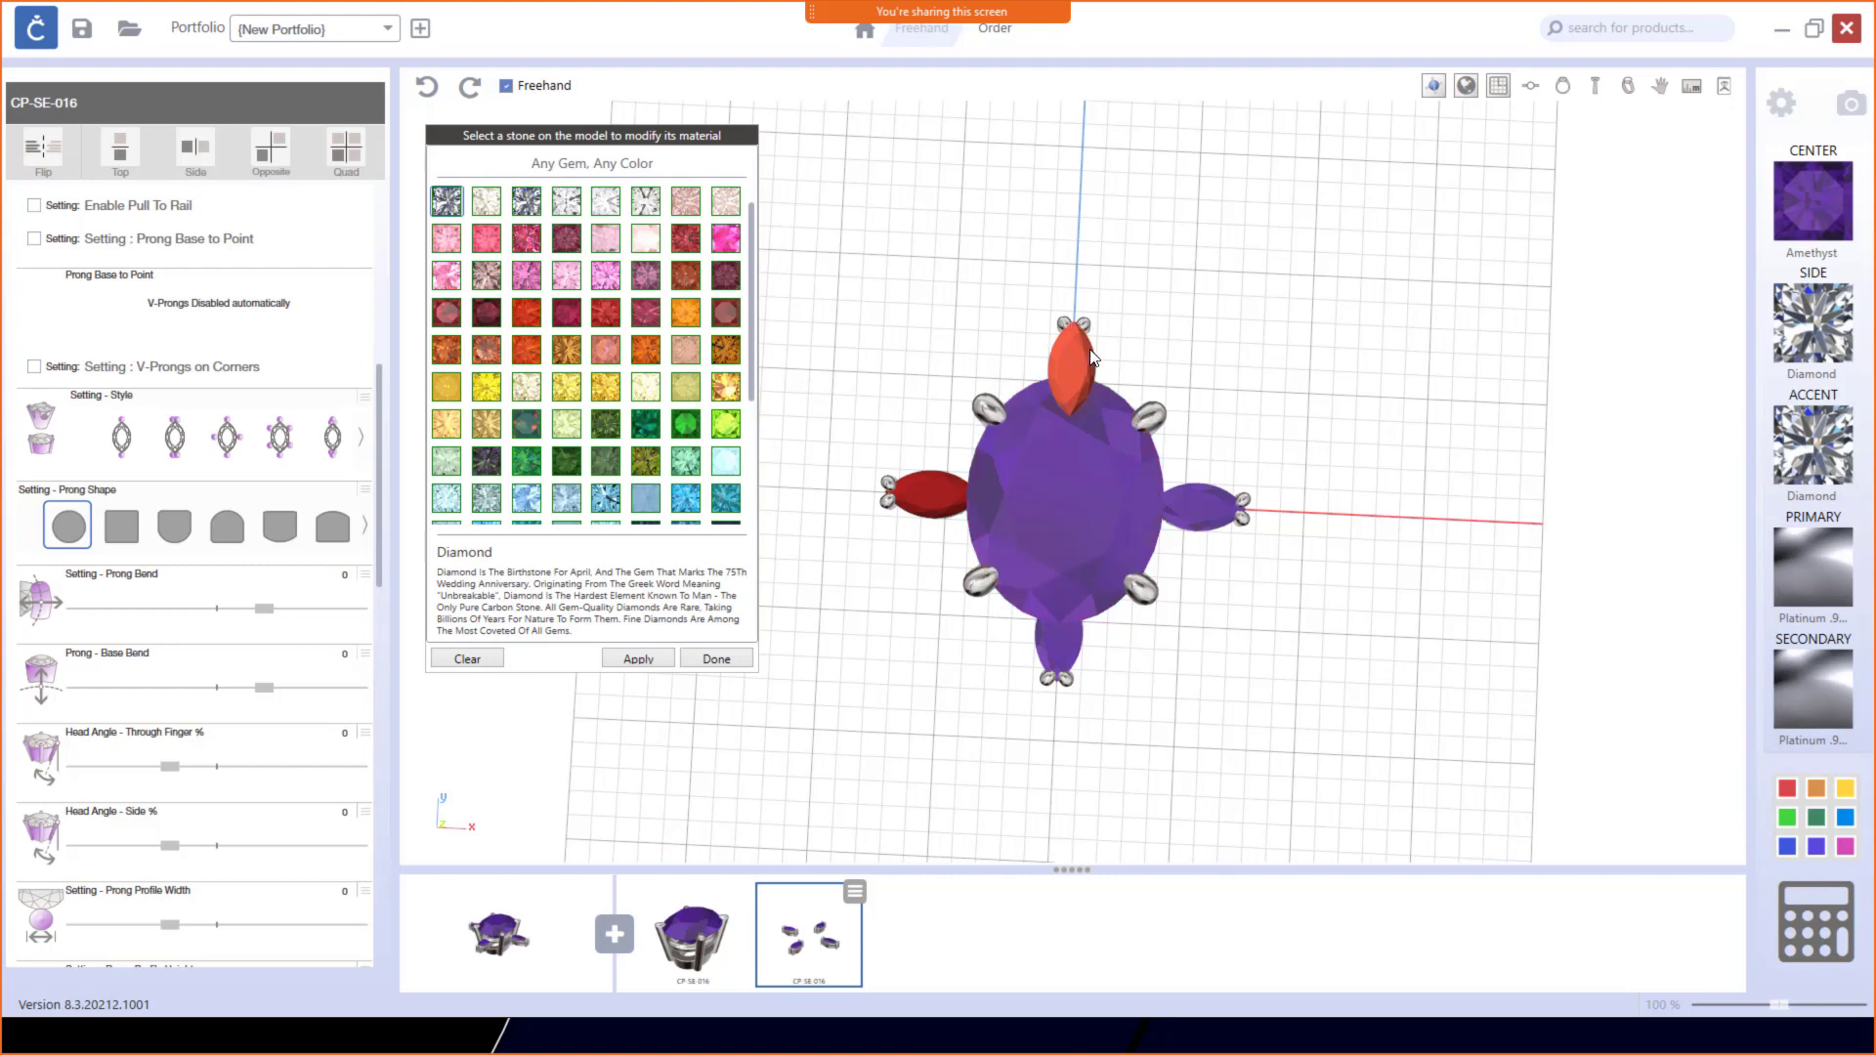
click(1199, 494)
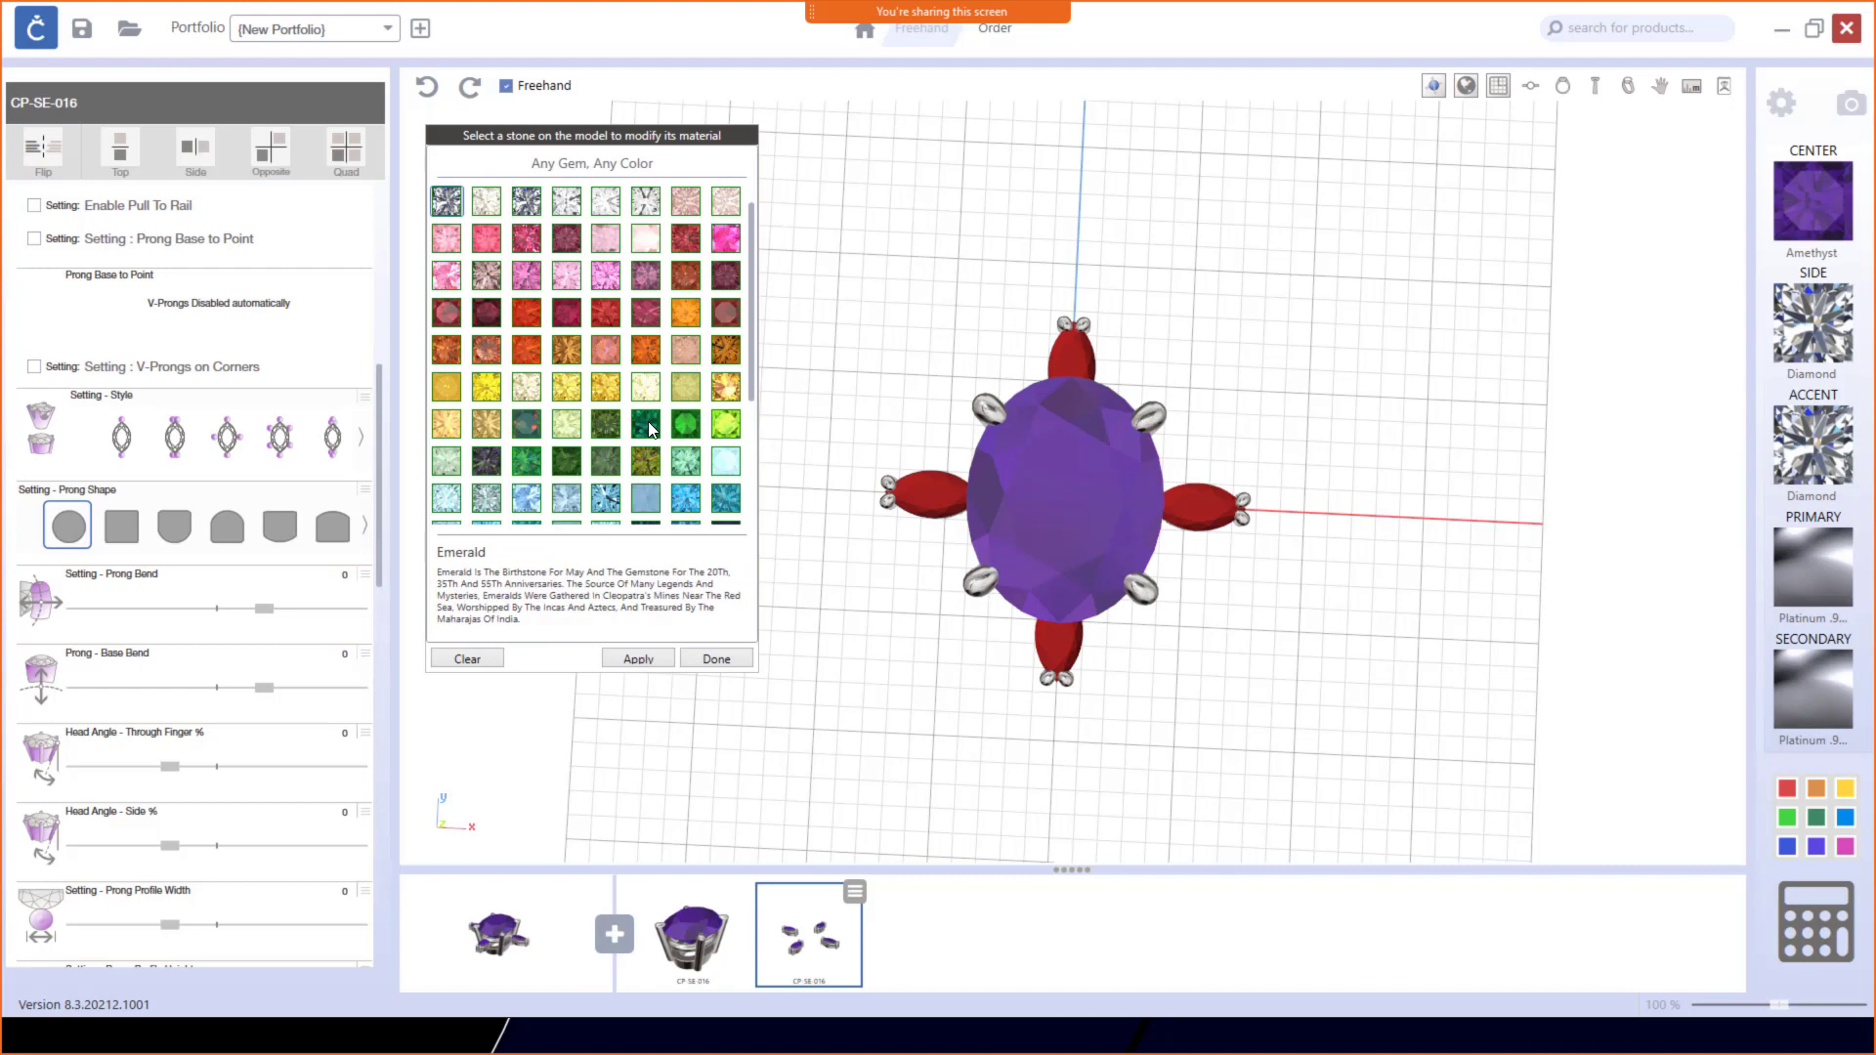
click(683, 424)
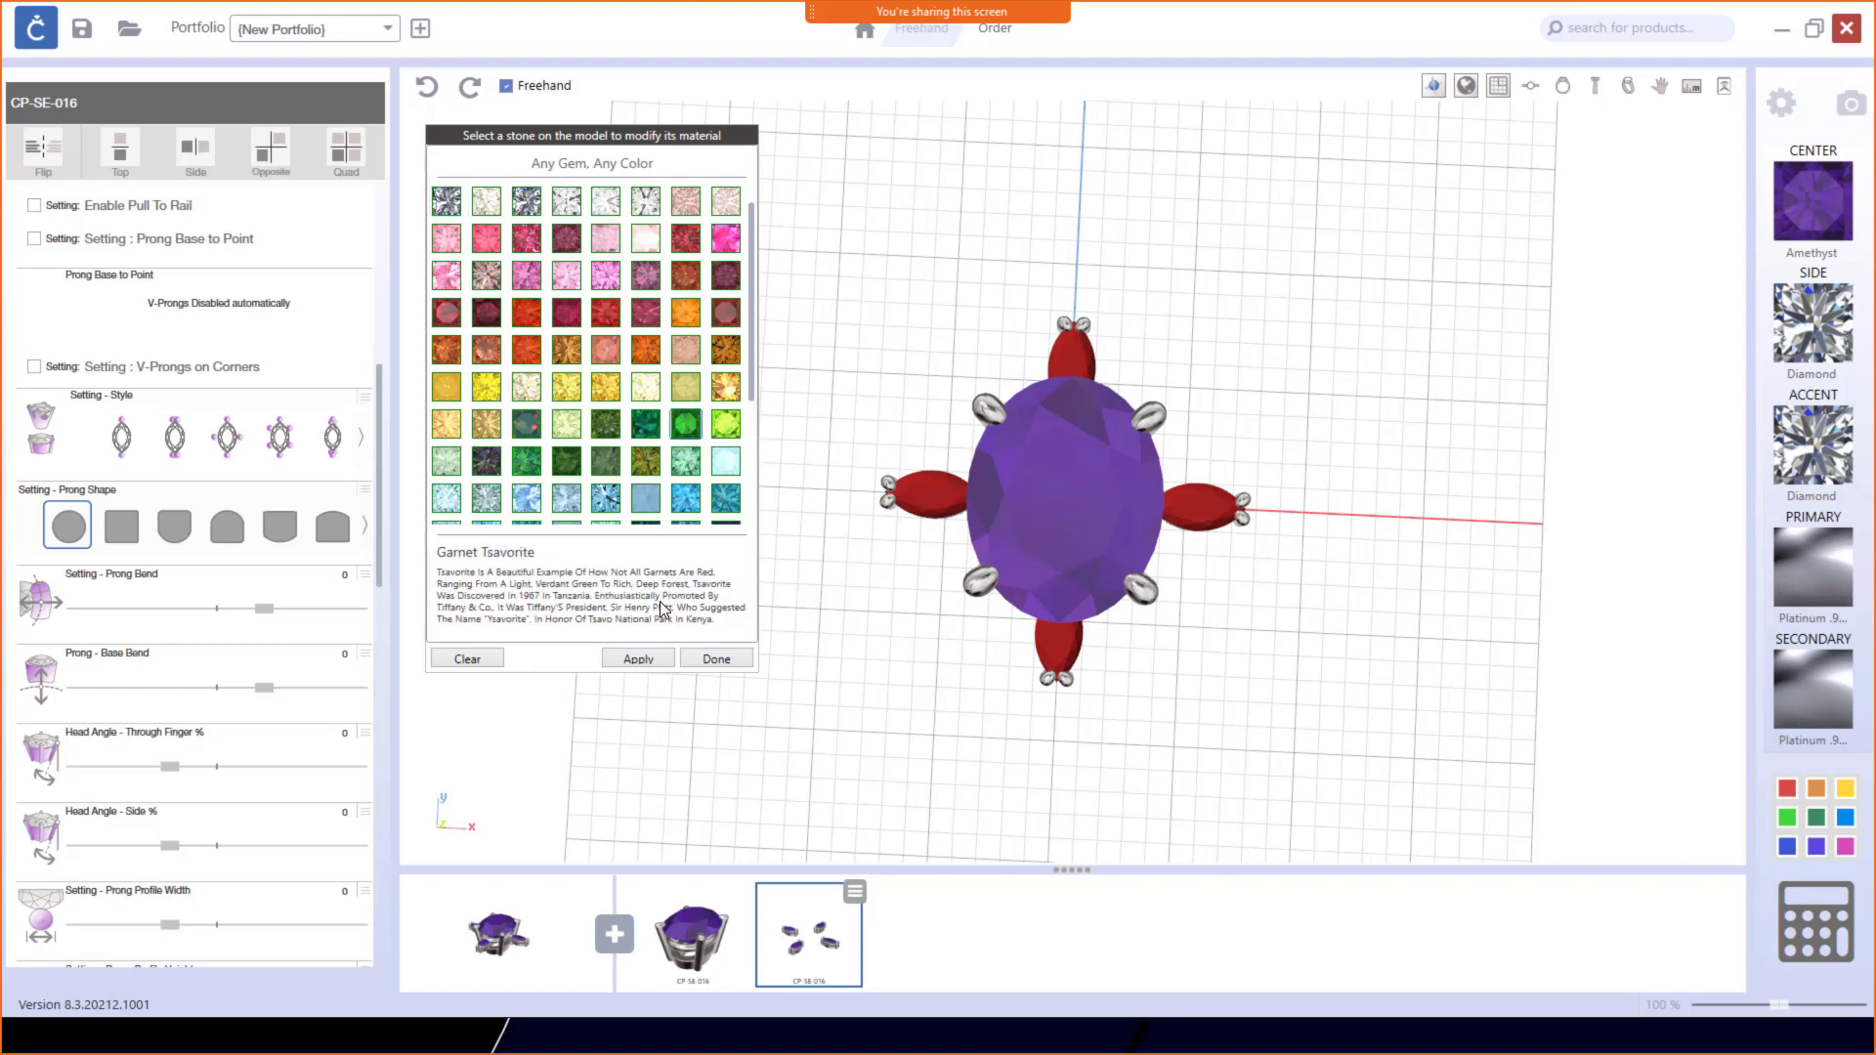
click(635, 659)
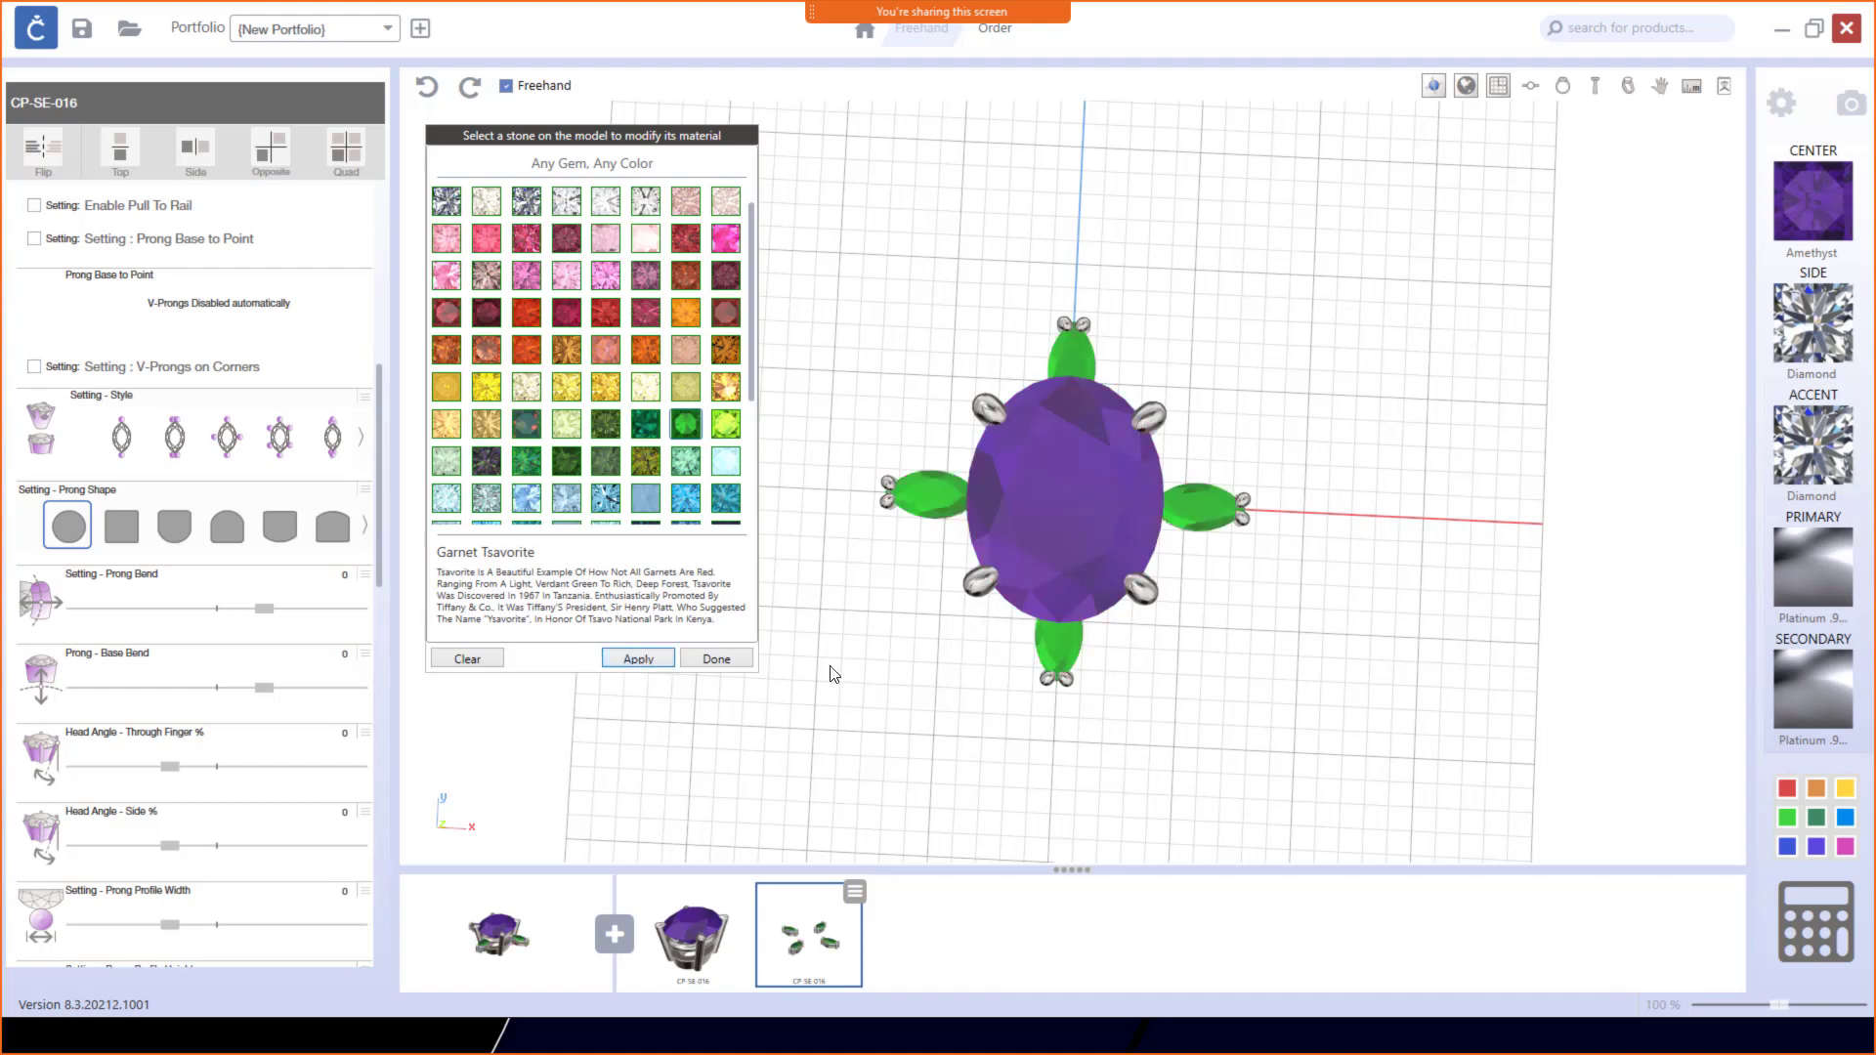
click(711, 665)
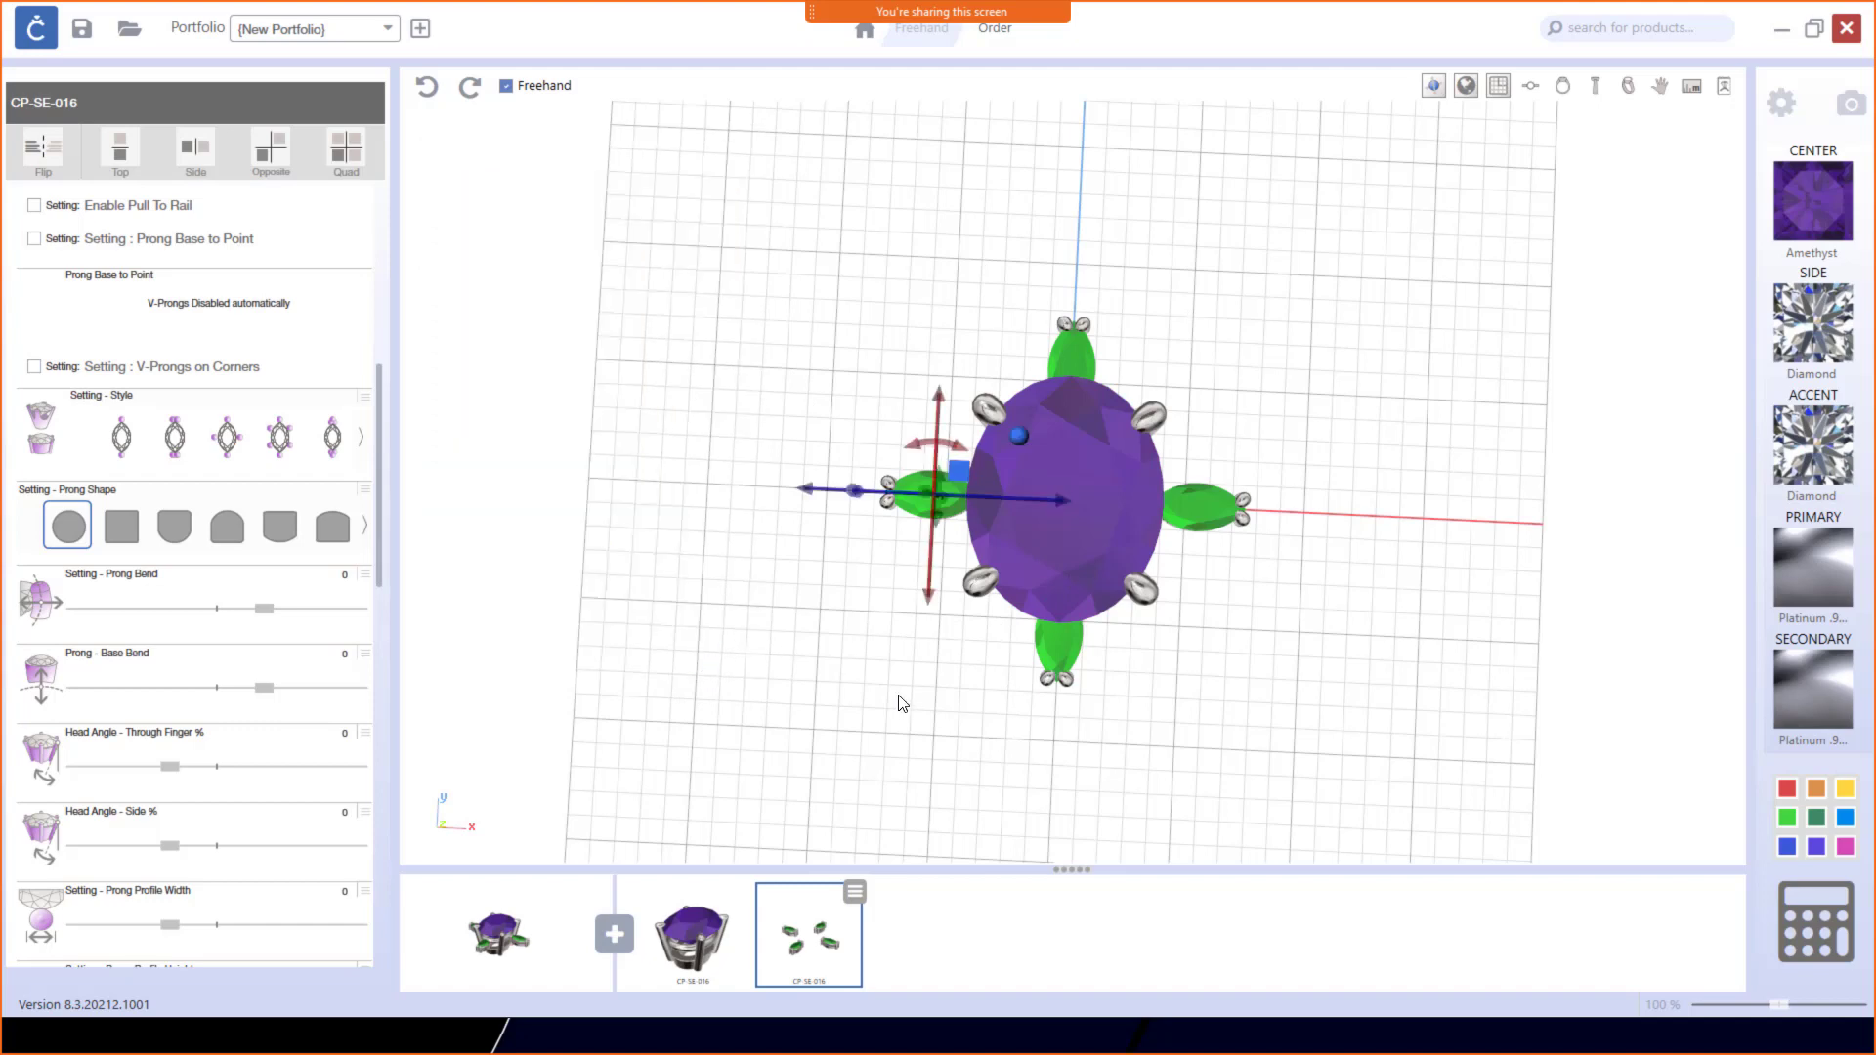
Step: Duplicate the array of four green marquise settings
right_drag(901, 703, 908, 656)
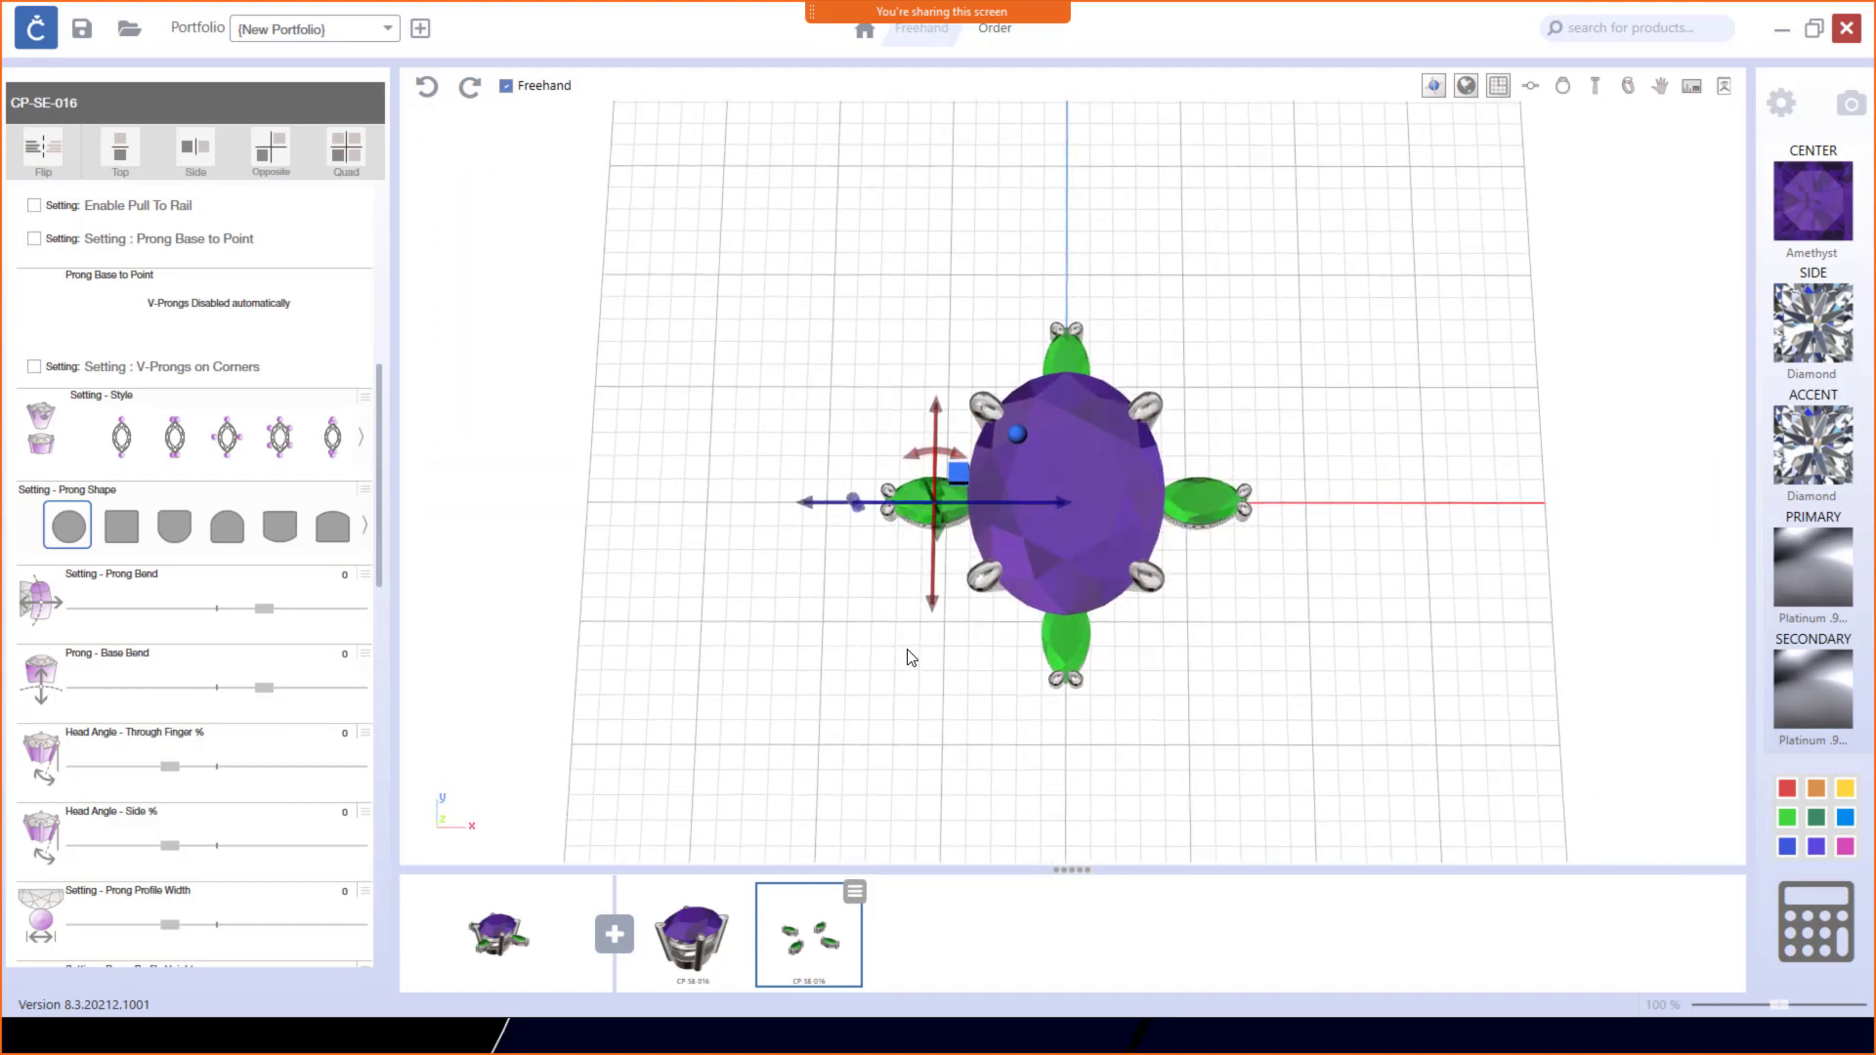
click(858, 897)
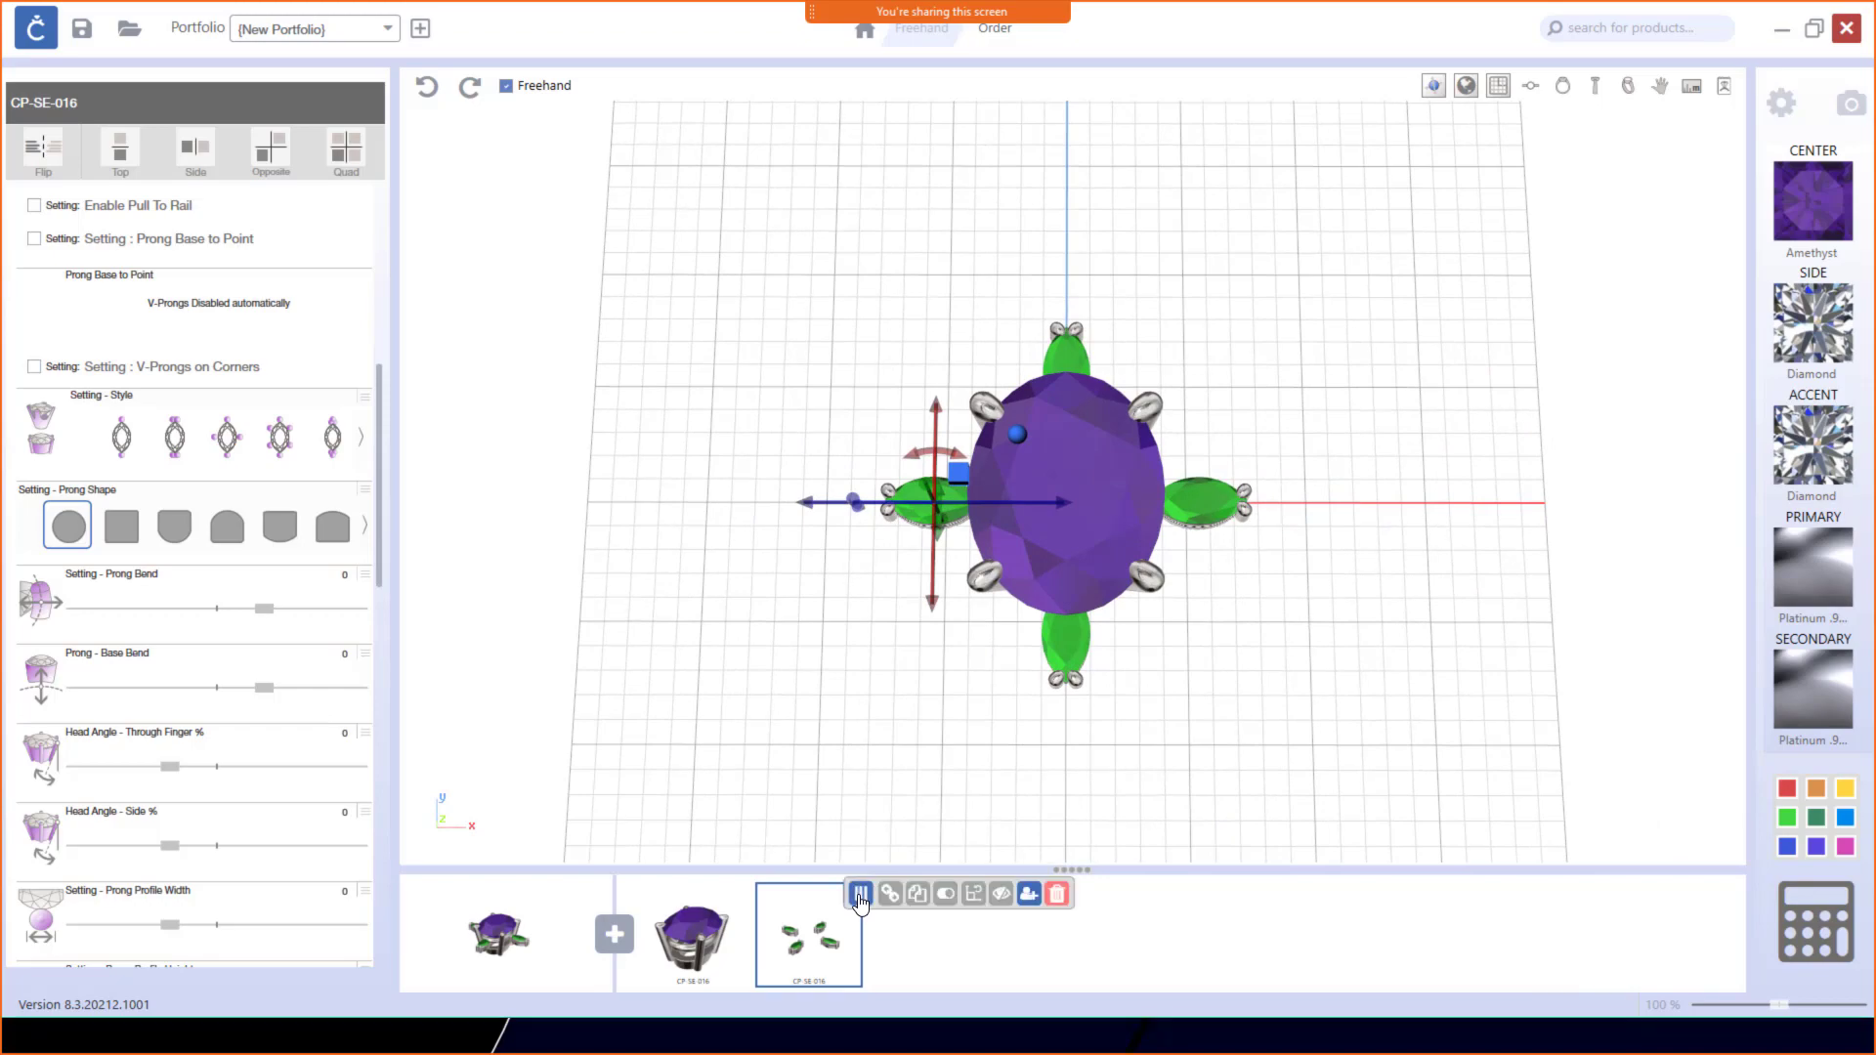
click(882, 895)
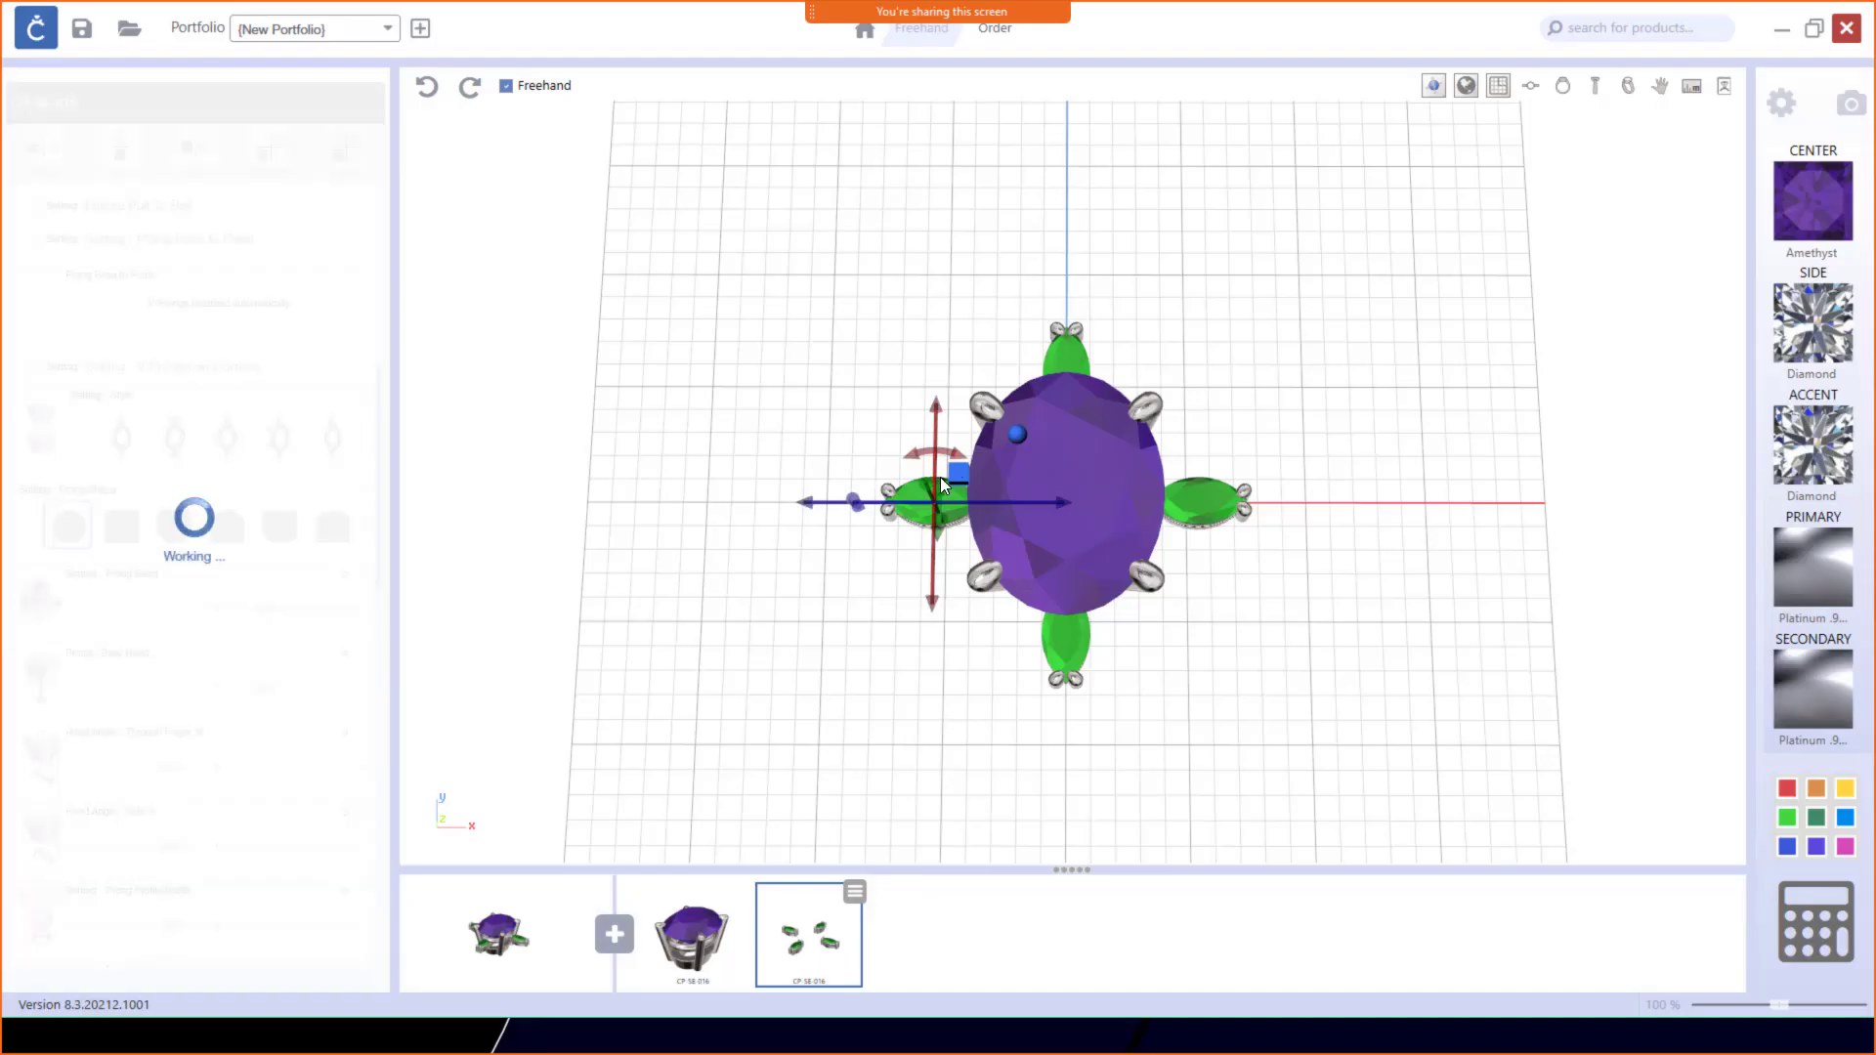
Step: Shift the copied marquise array's source setting in the positive Y direction and rotate it so it fans outward beside the green one
scroll(941, 469, up, 2)
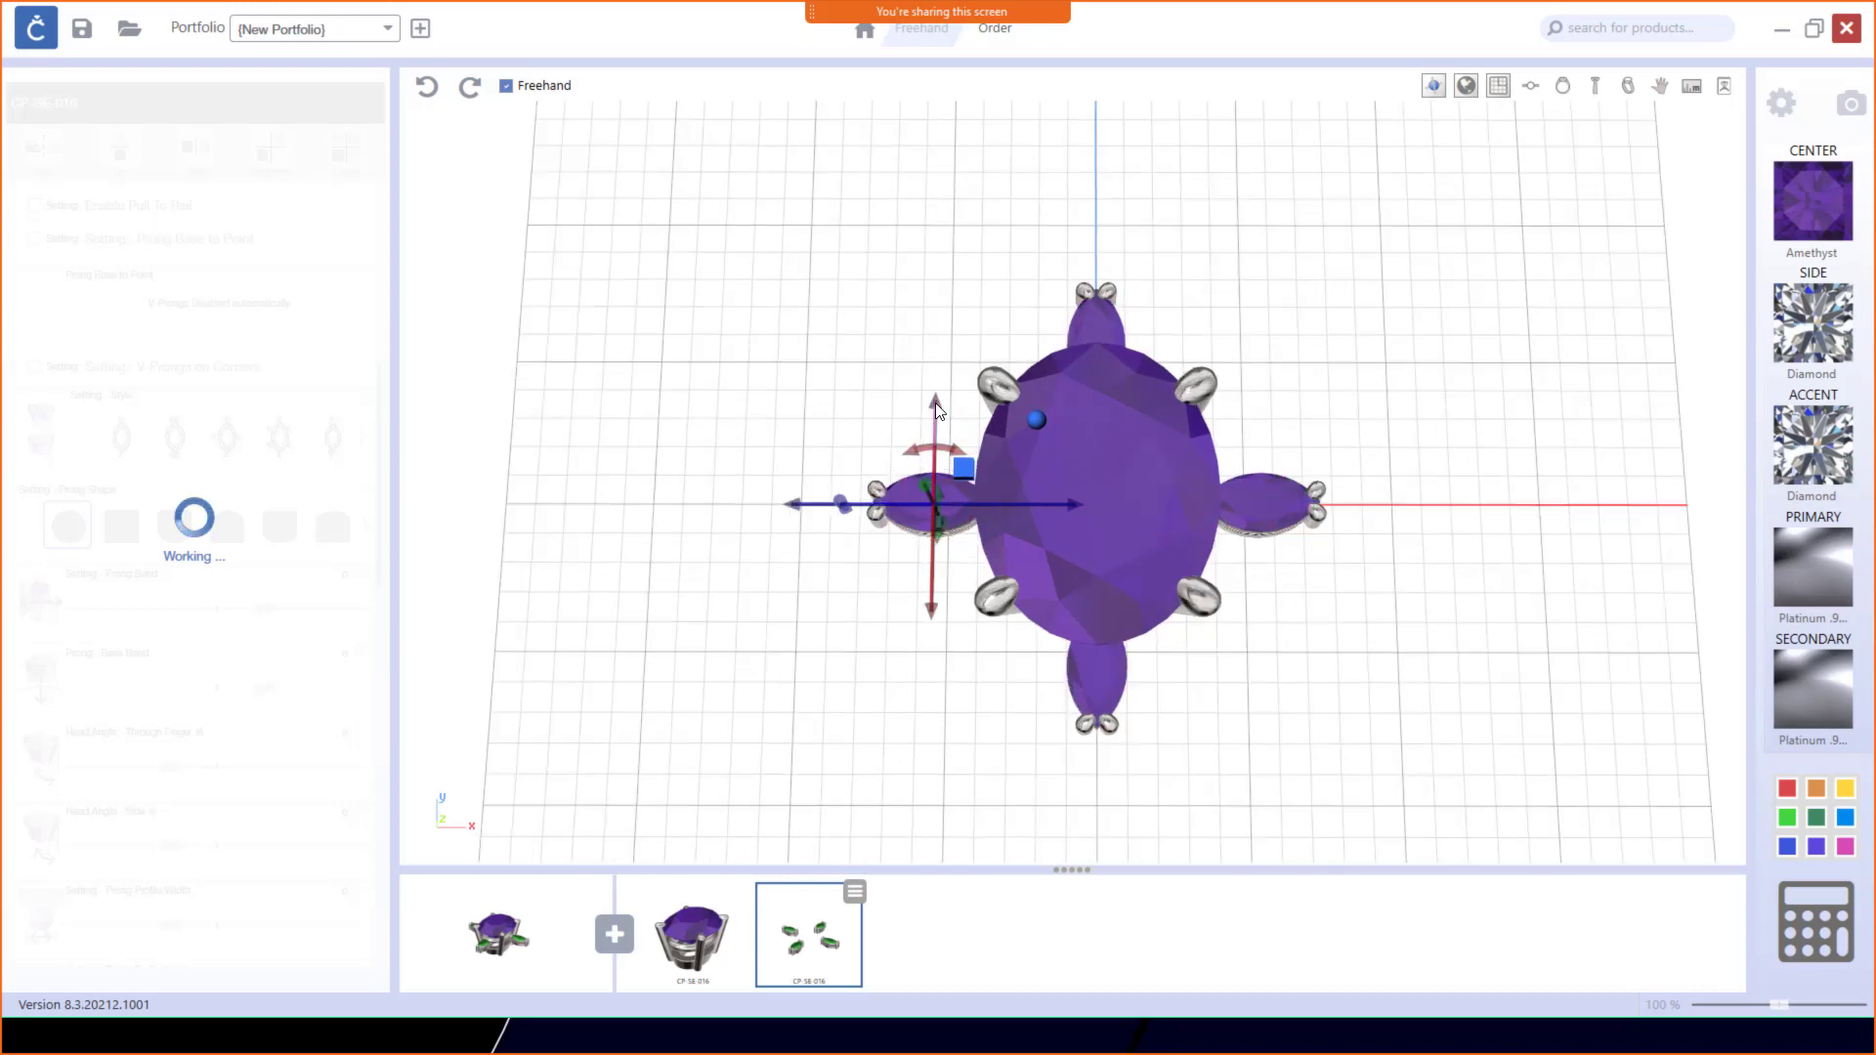
drag(934, 402, 952, 355)
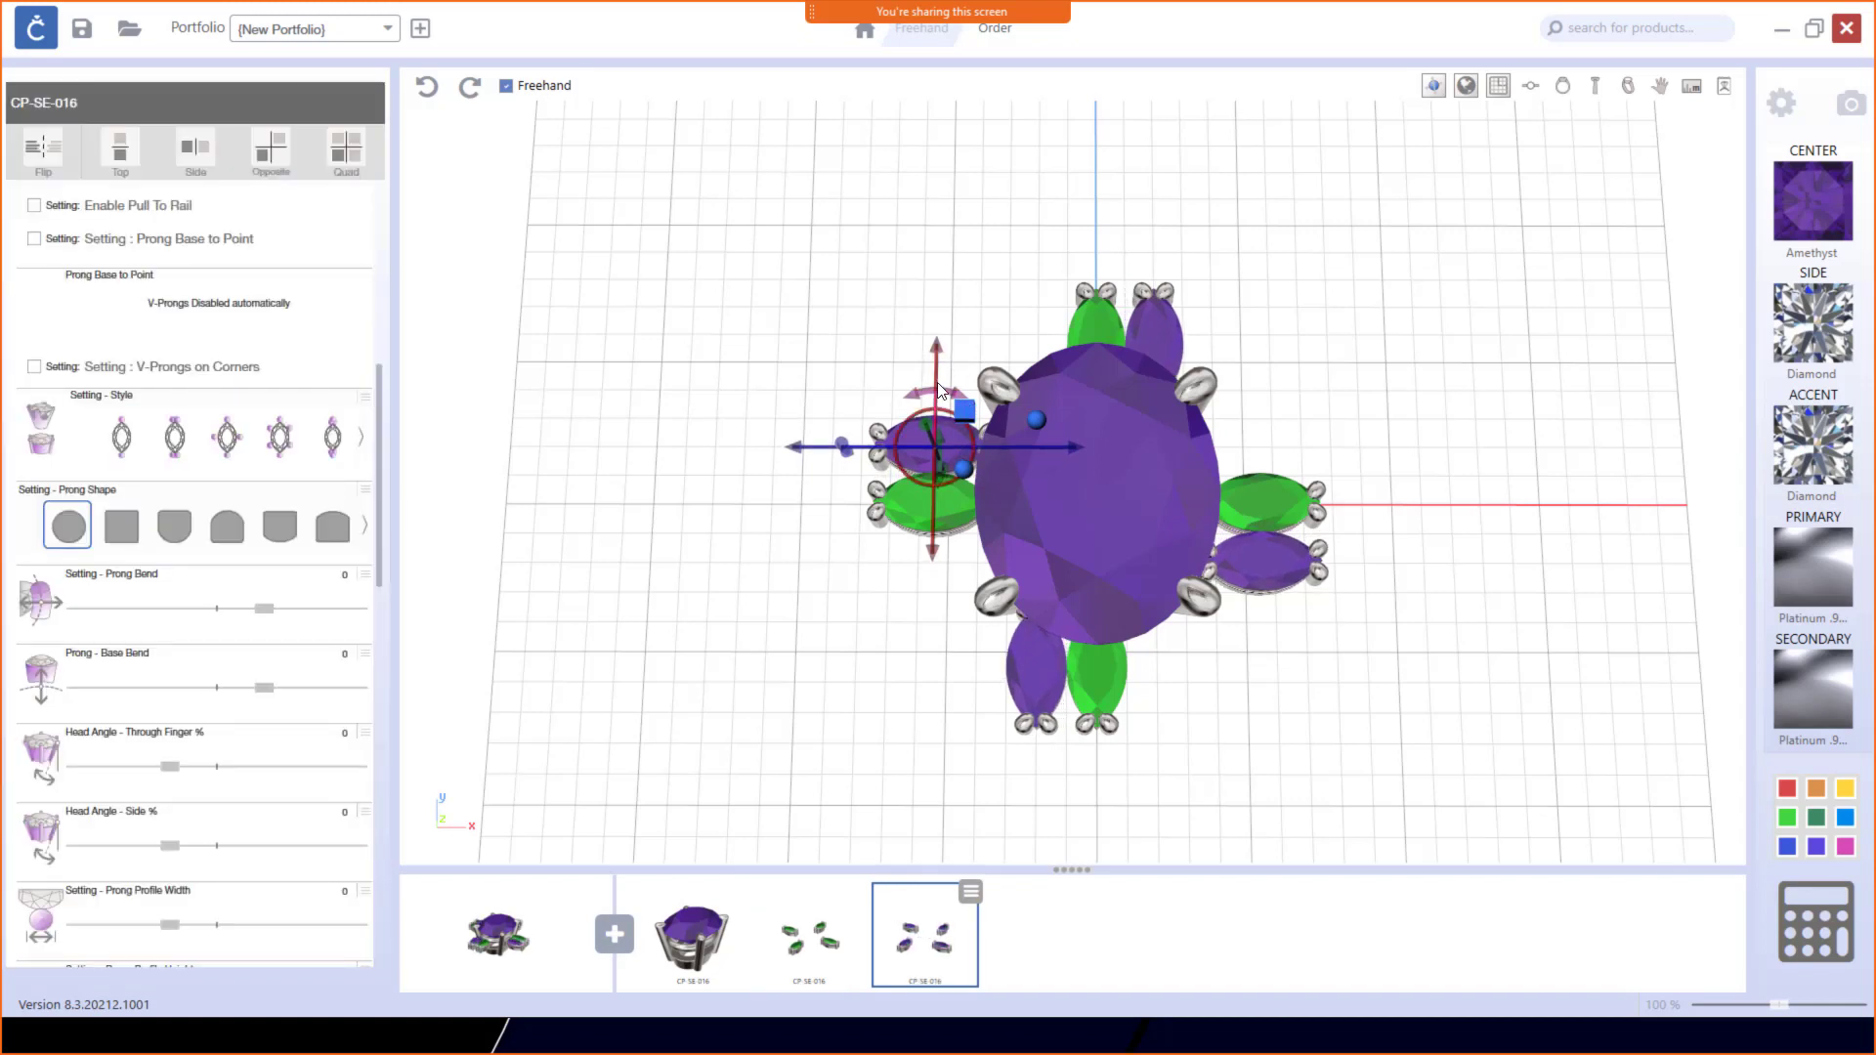
drag(934, 383, 1001, 367)
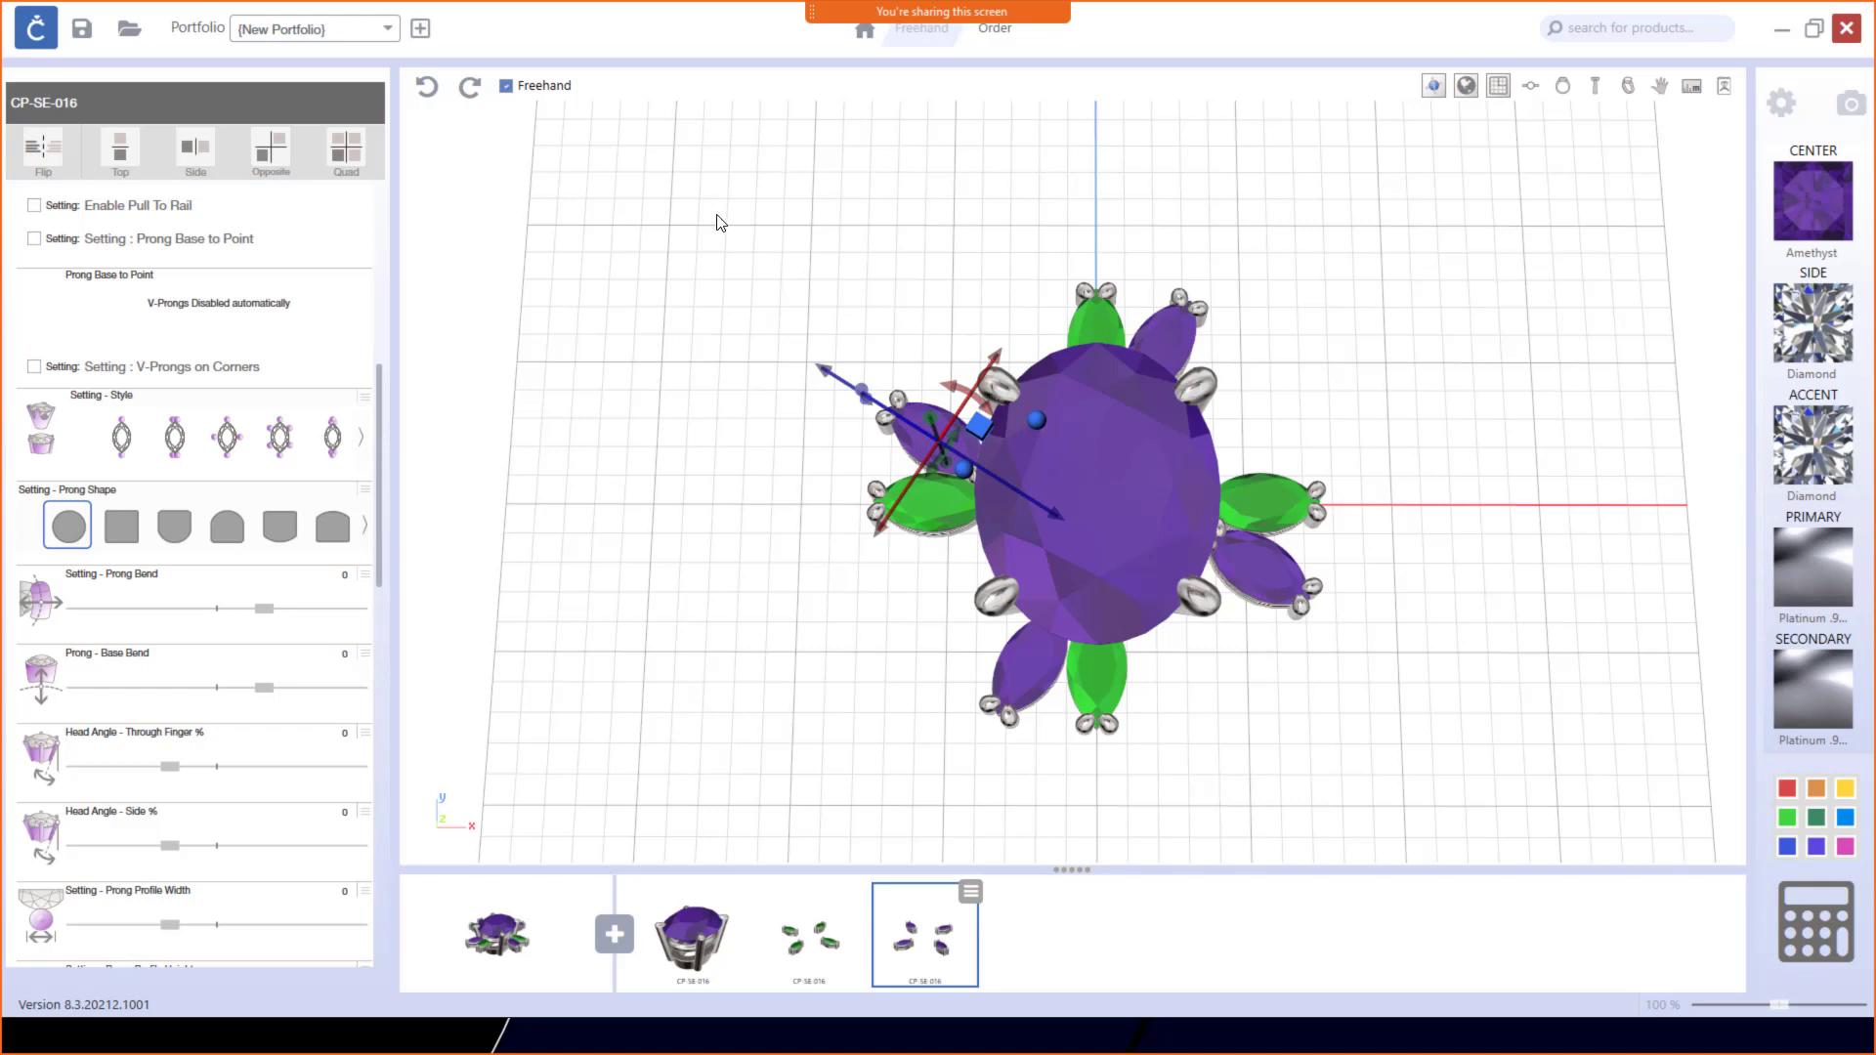
Step: Mirror the copied purple marquise array with the Quad option so marquises flank both sides of every green stone
click(347, 156)
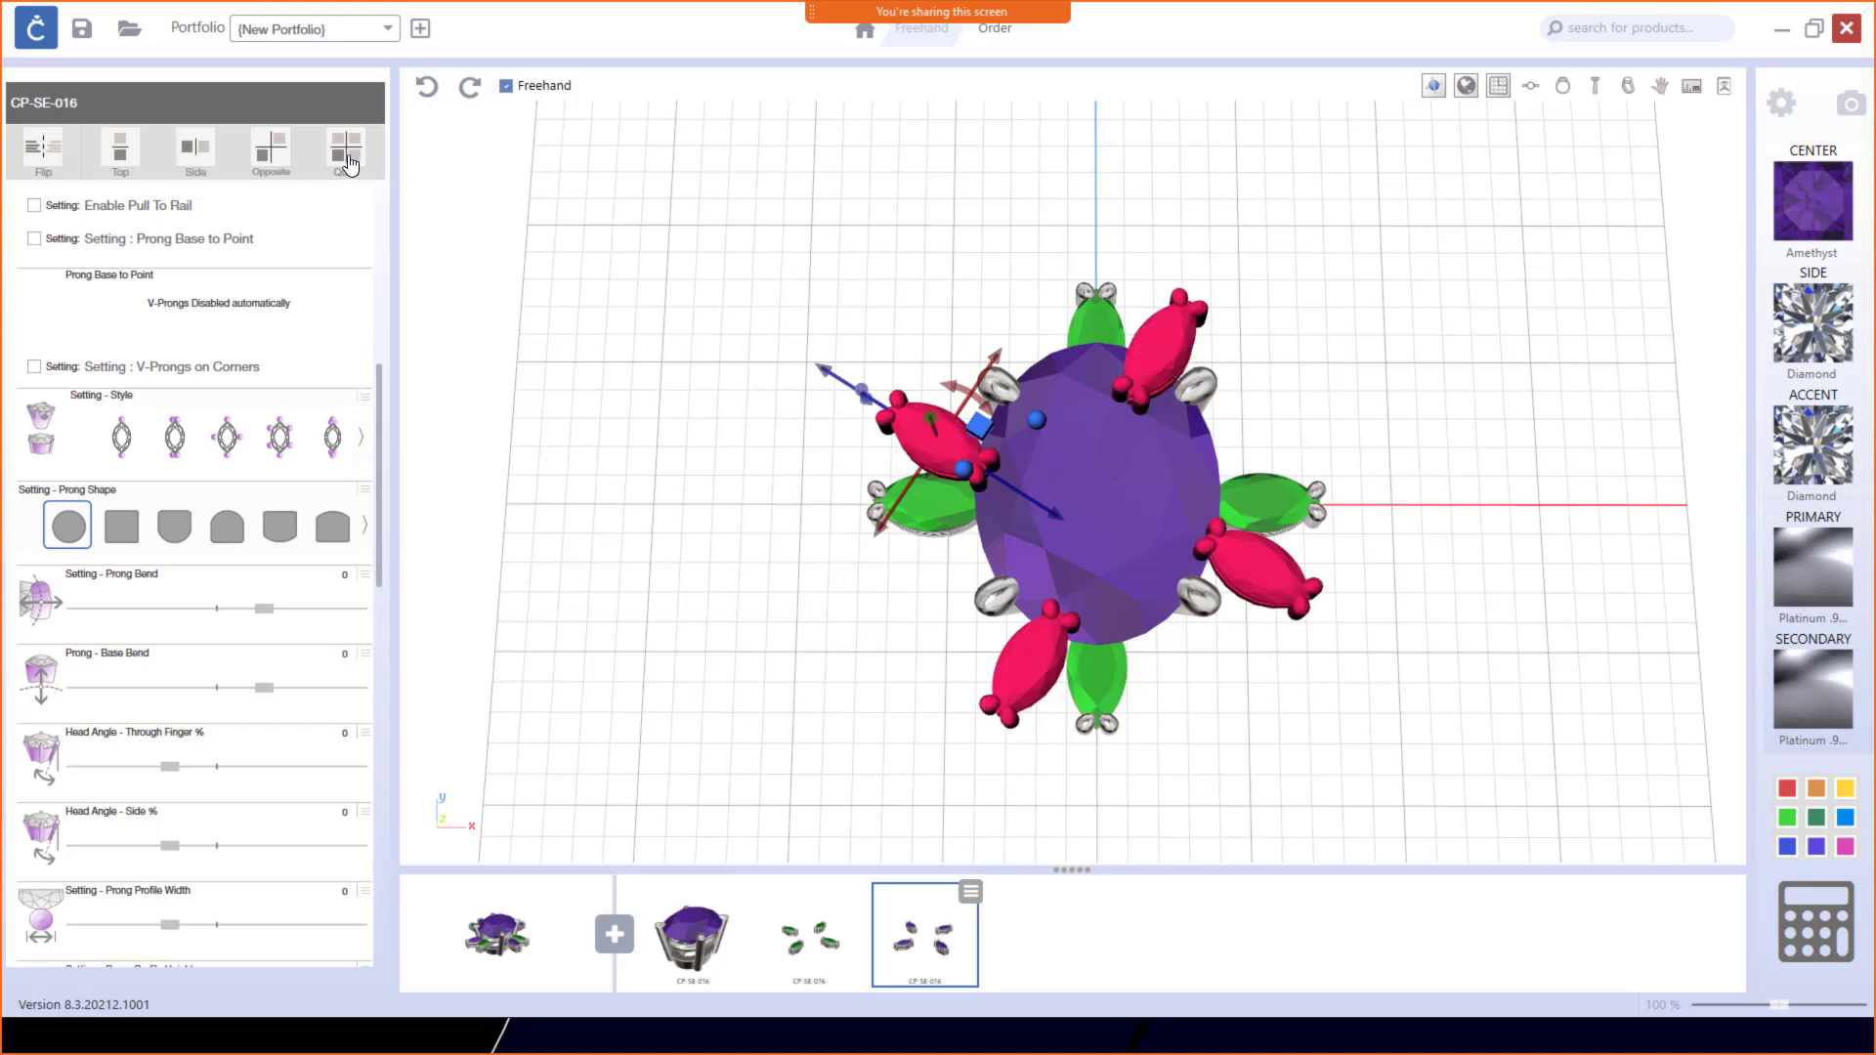
click(278, 164)
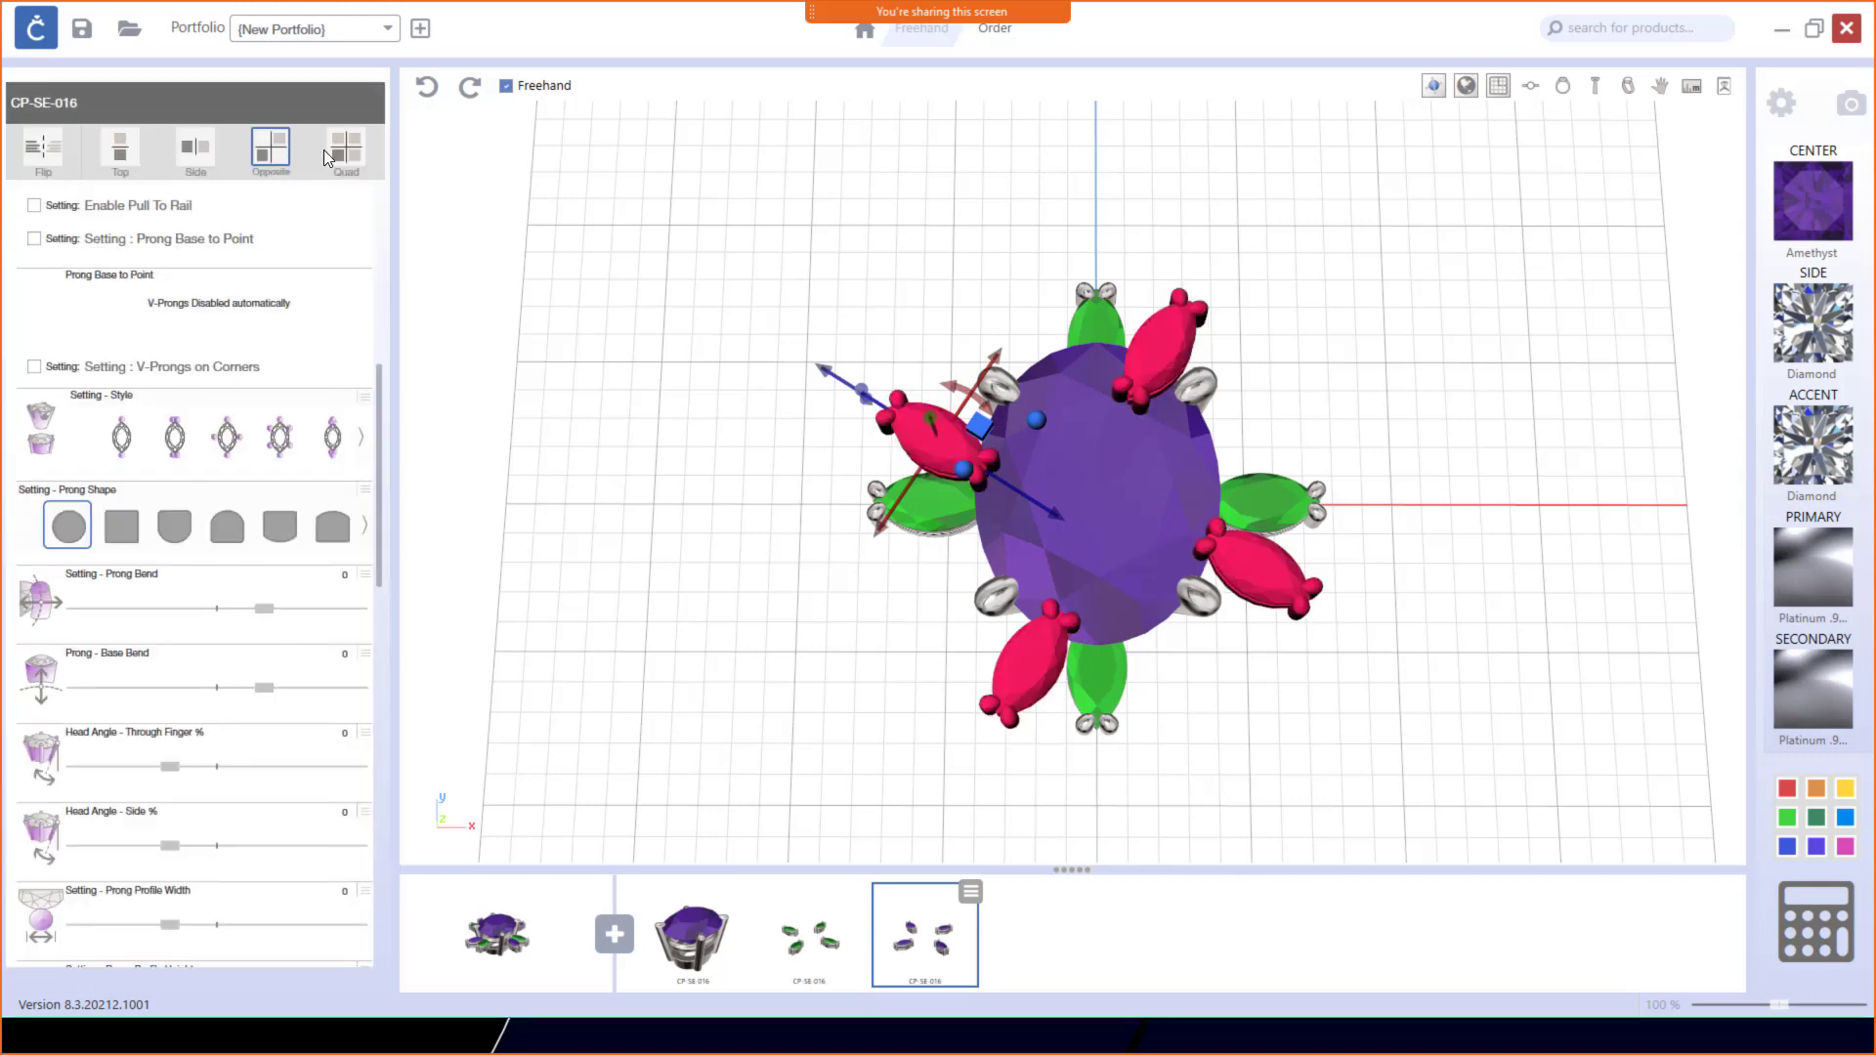
click(351, 159)
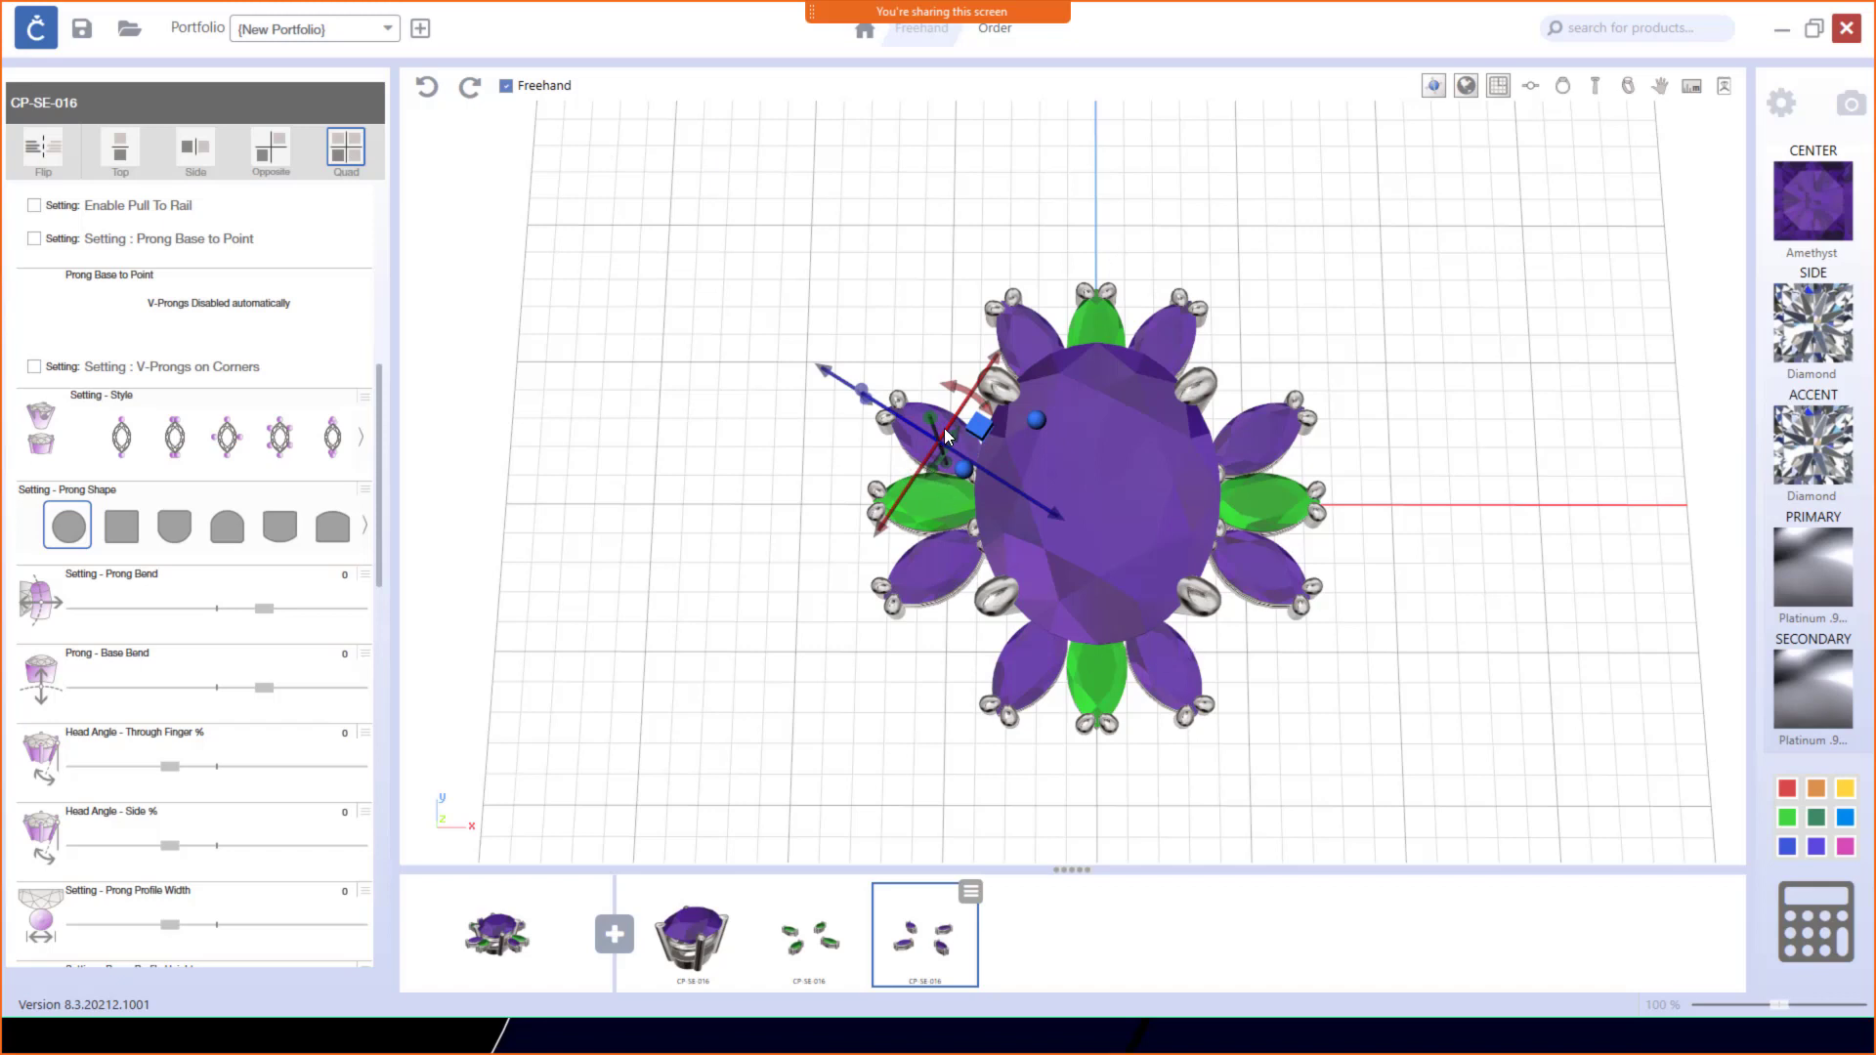
Step: Rotate the purple marquise array's source setting further away from the side green marquise and nudge it slightly closer to the oval center
scroll(952, 428, up, 5)
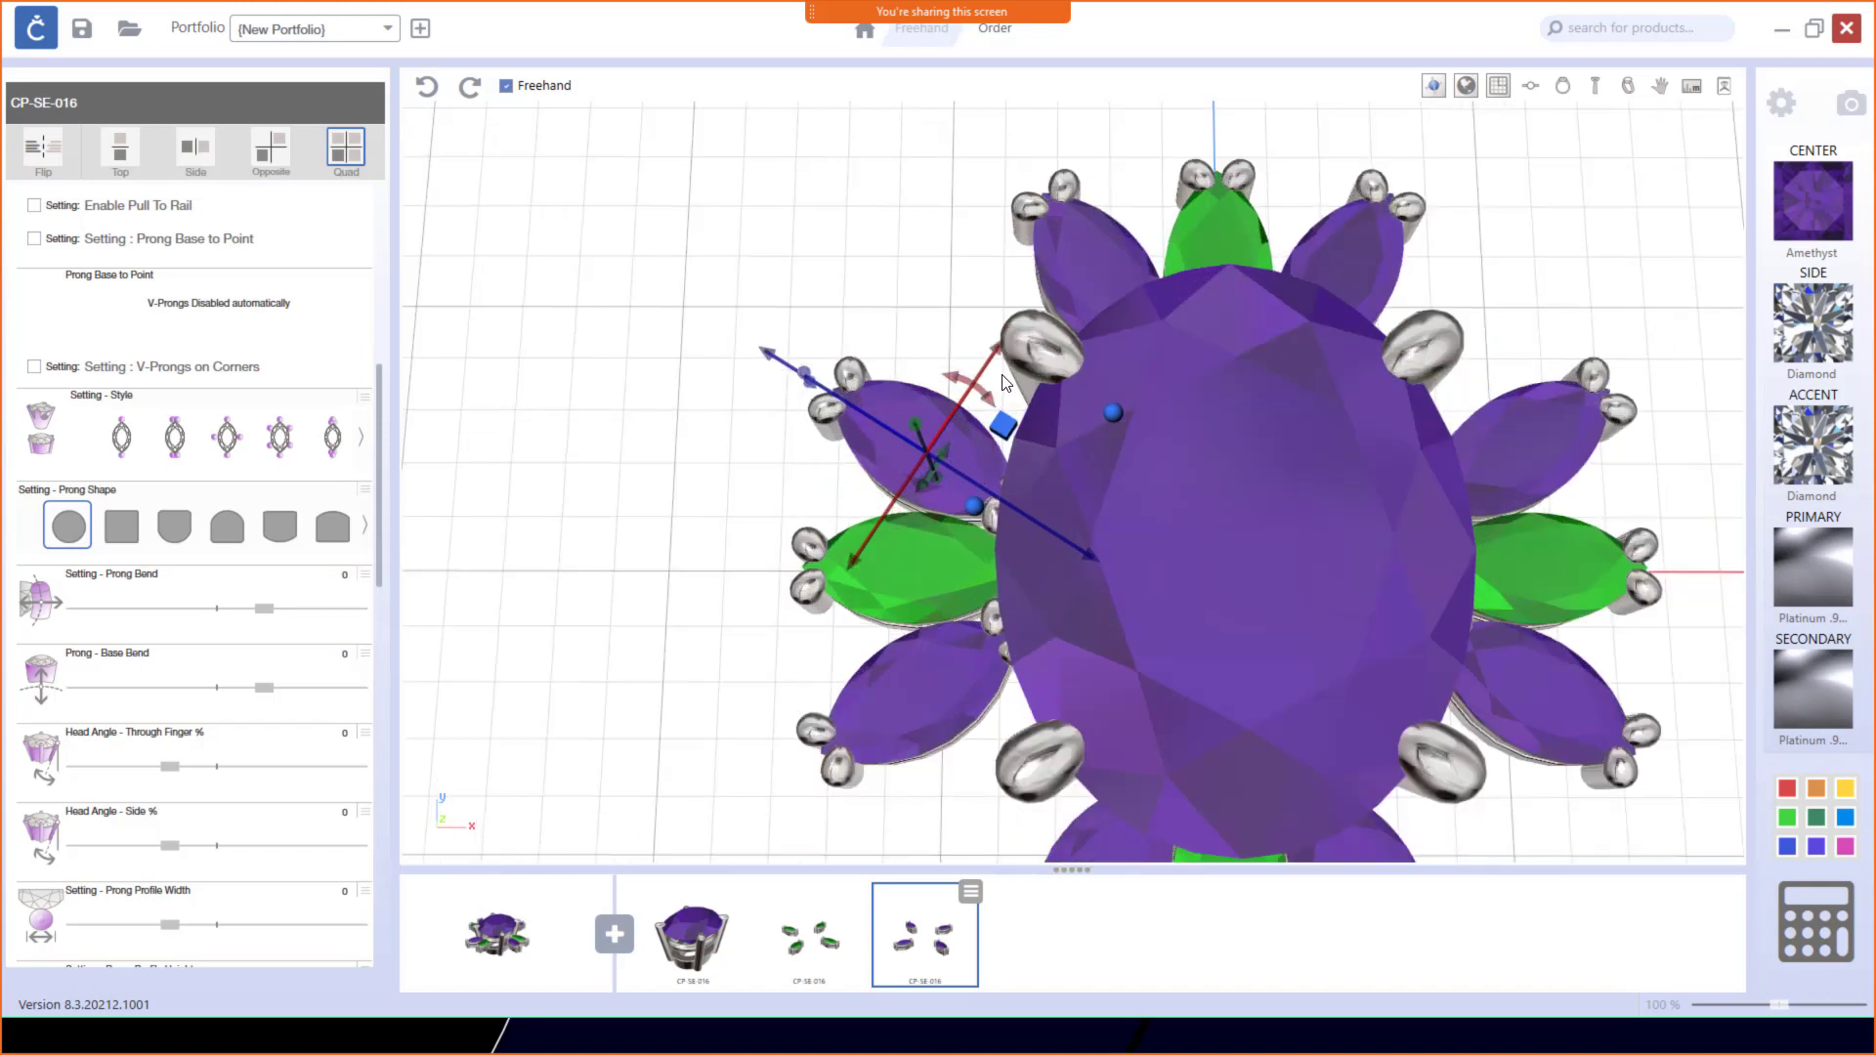
drag(983, 378, 1016, 357)
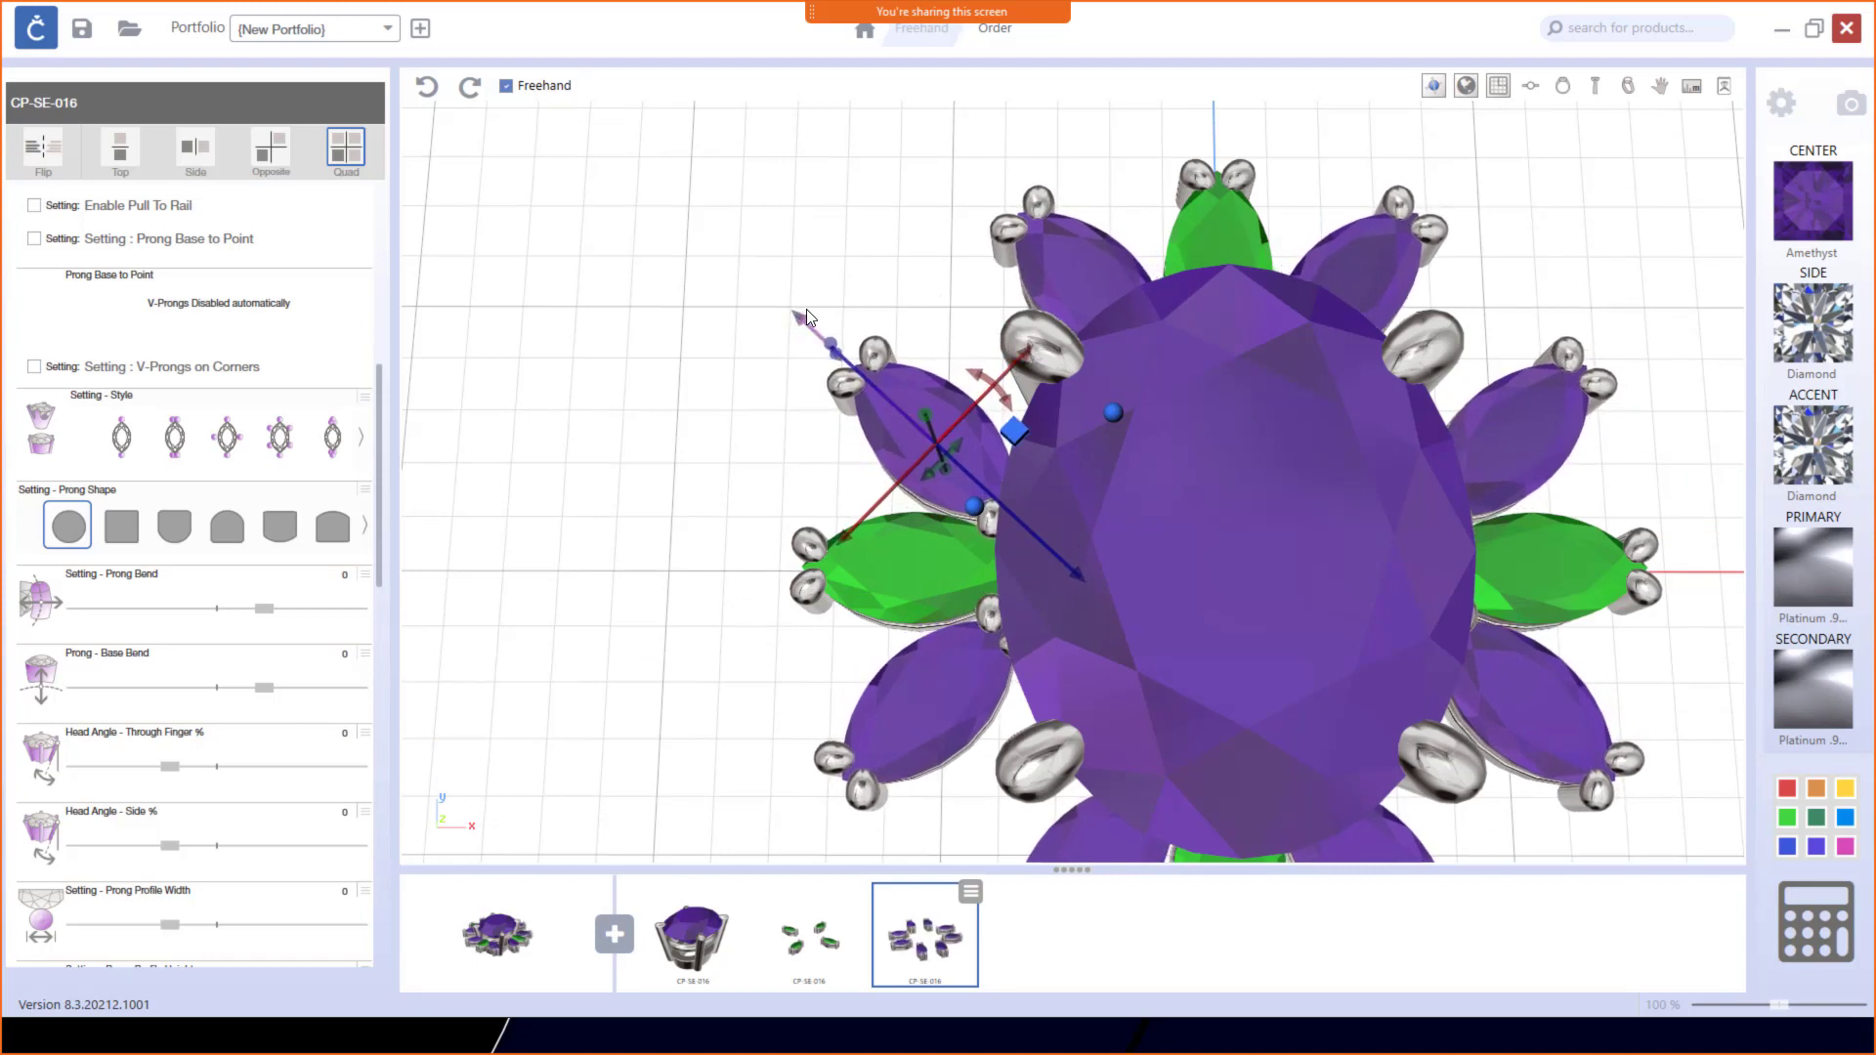
drag(806, 310, 818, 316)
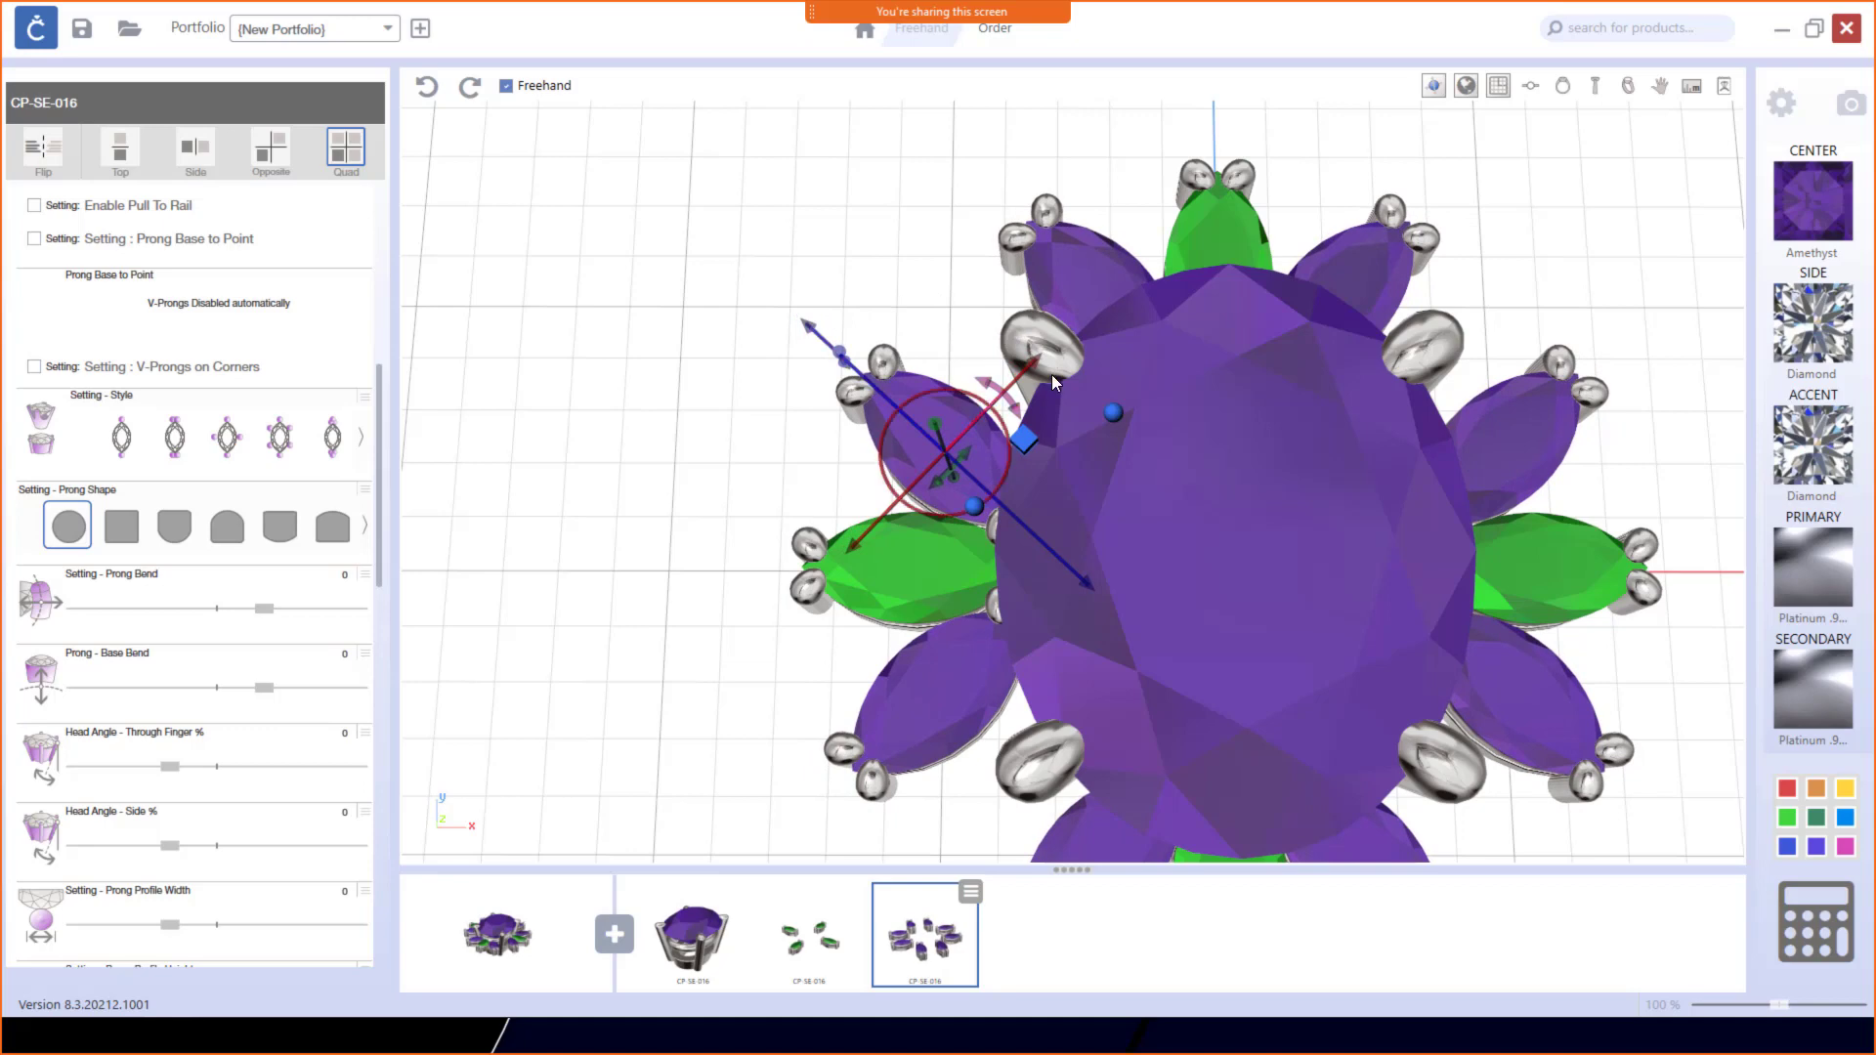
drag(1044, 356, 1047, 356)
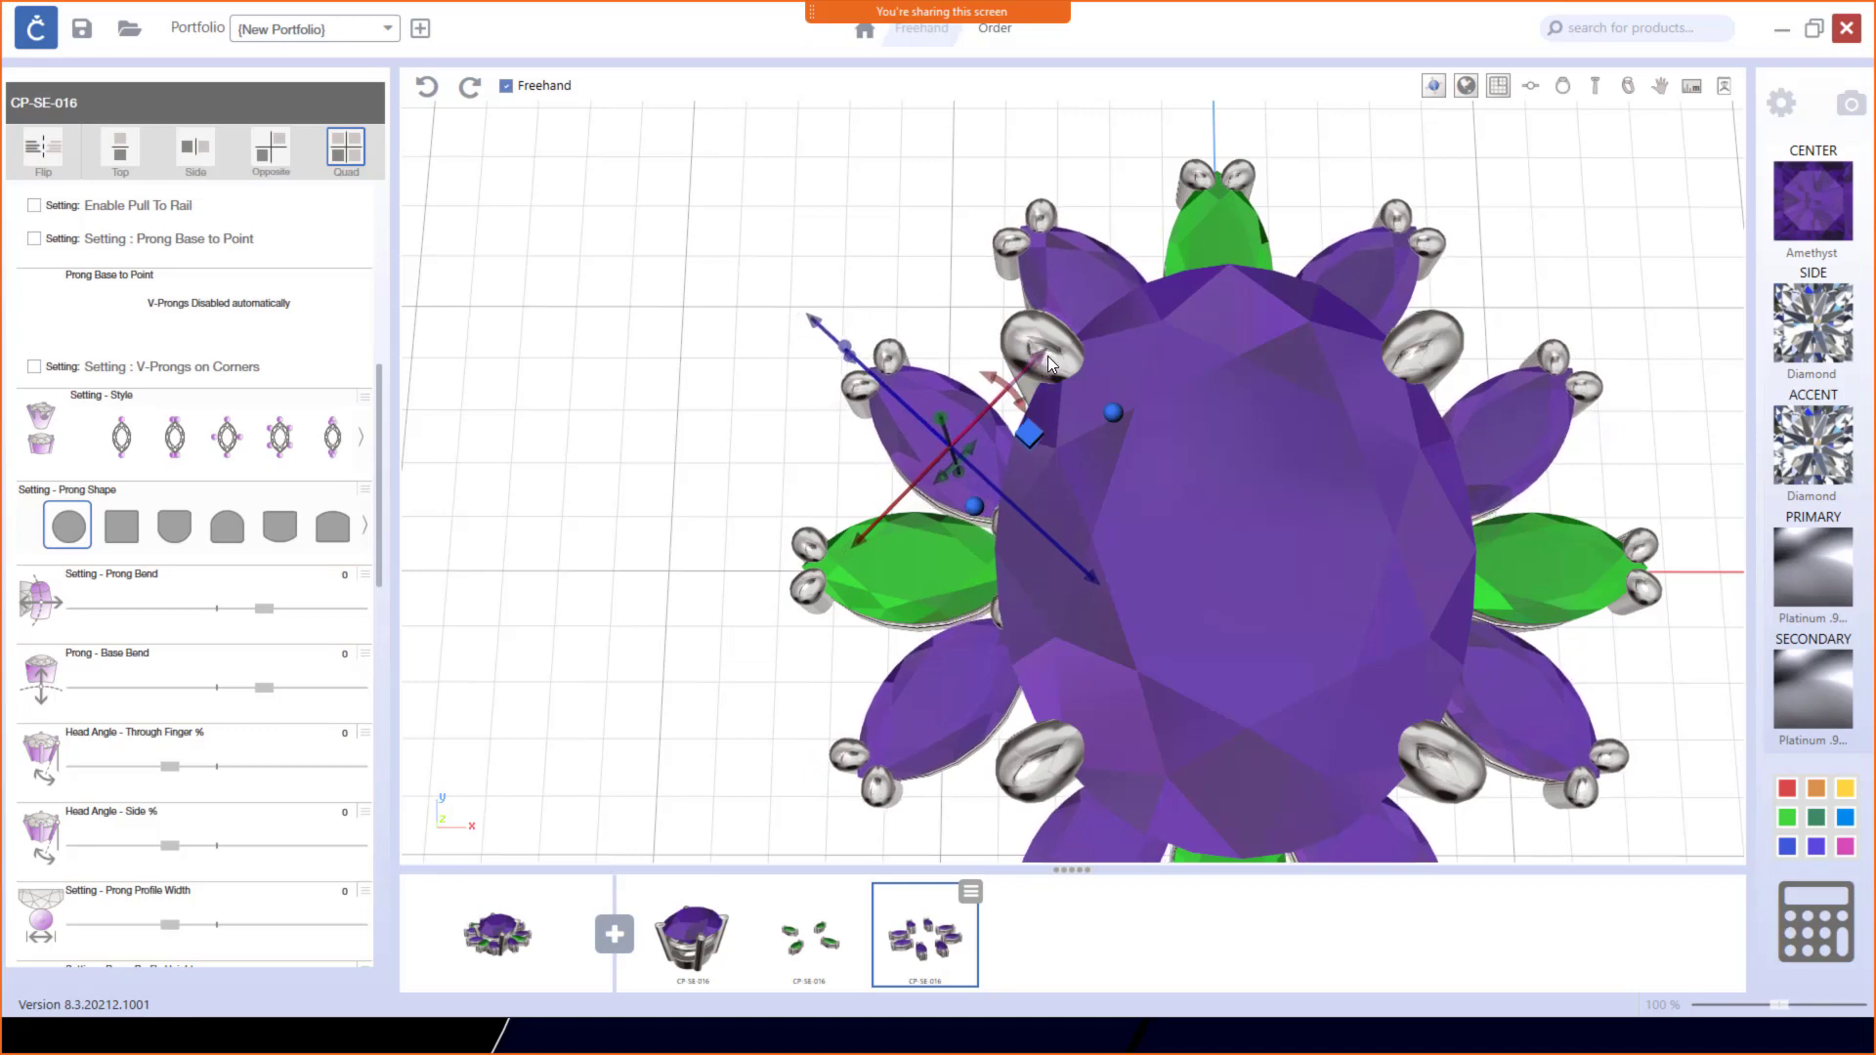
scroll(1290, 569, down, 5)
right_drag(1341, 591, 1147, 544)
right_drag(1201, 657, 1230, 664)
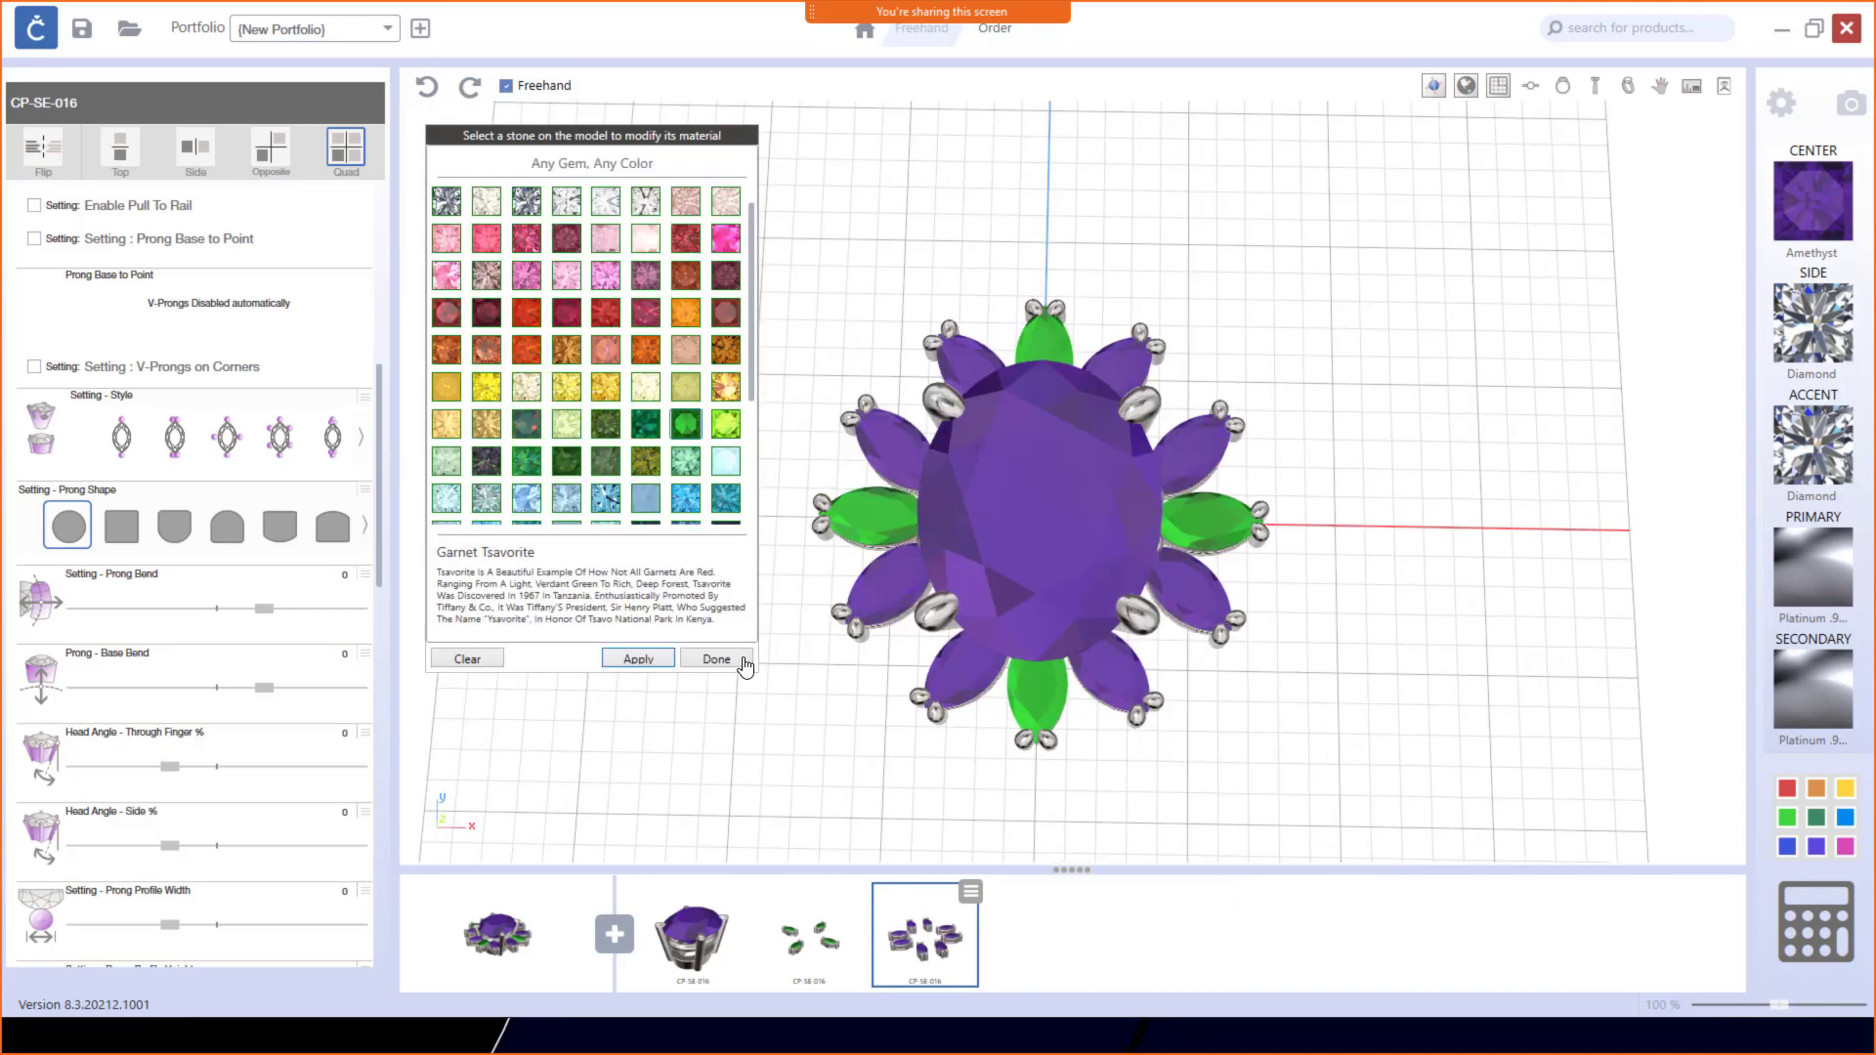
Step: Close the individual stone material picker and change the design's center gem material to Garnet Tsavorite
click(738, 659)
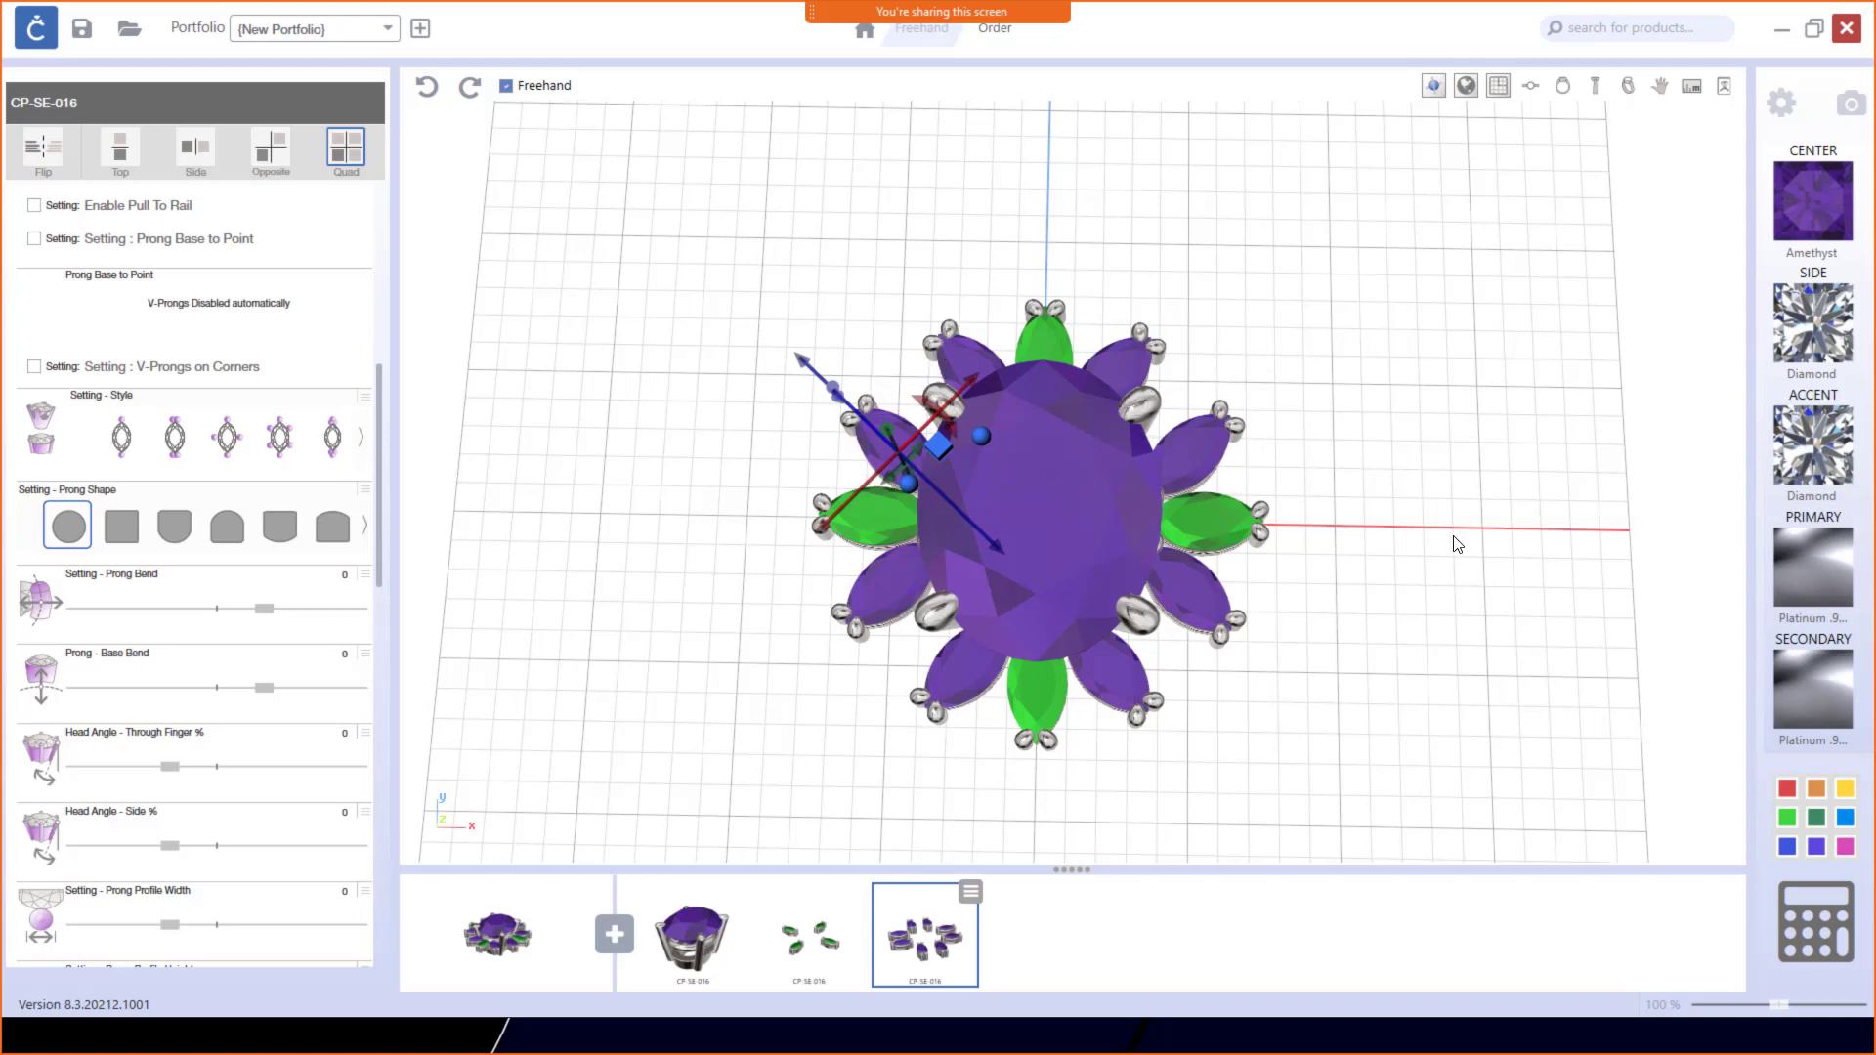
scroll(1388, 537, down, 5)
mouse_move(1383, 540)
mouse_down()
mouse_move(1381, 607)
mouse_move(1375, 566)
mouse_up()
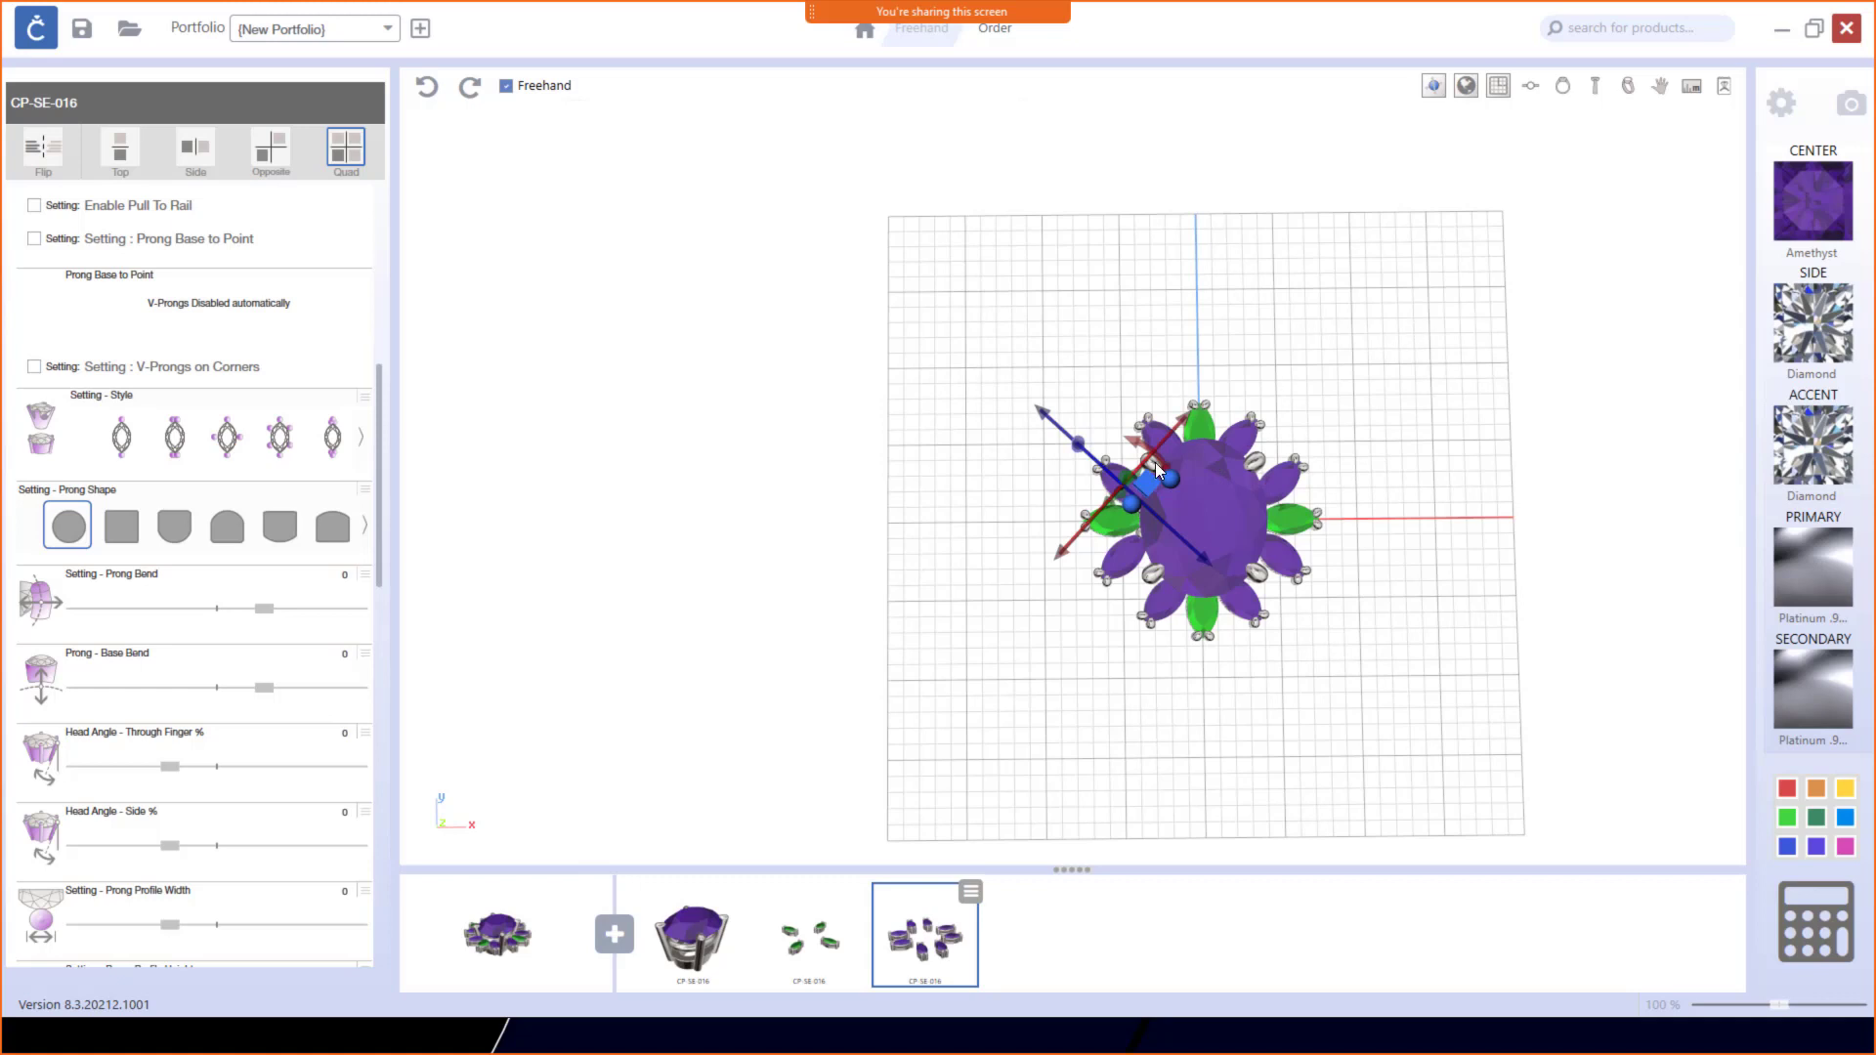
click(1820, 212)
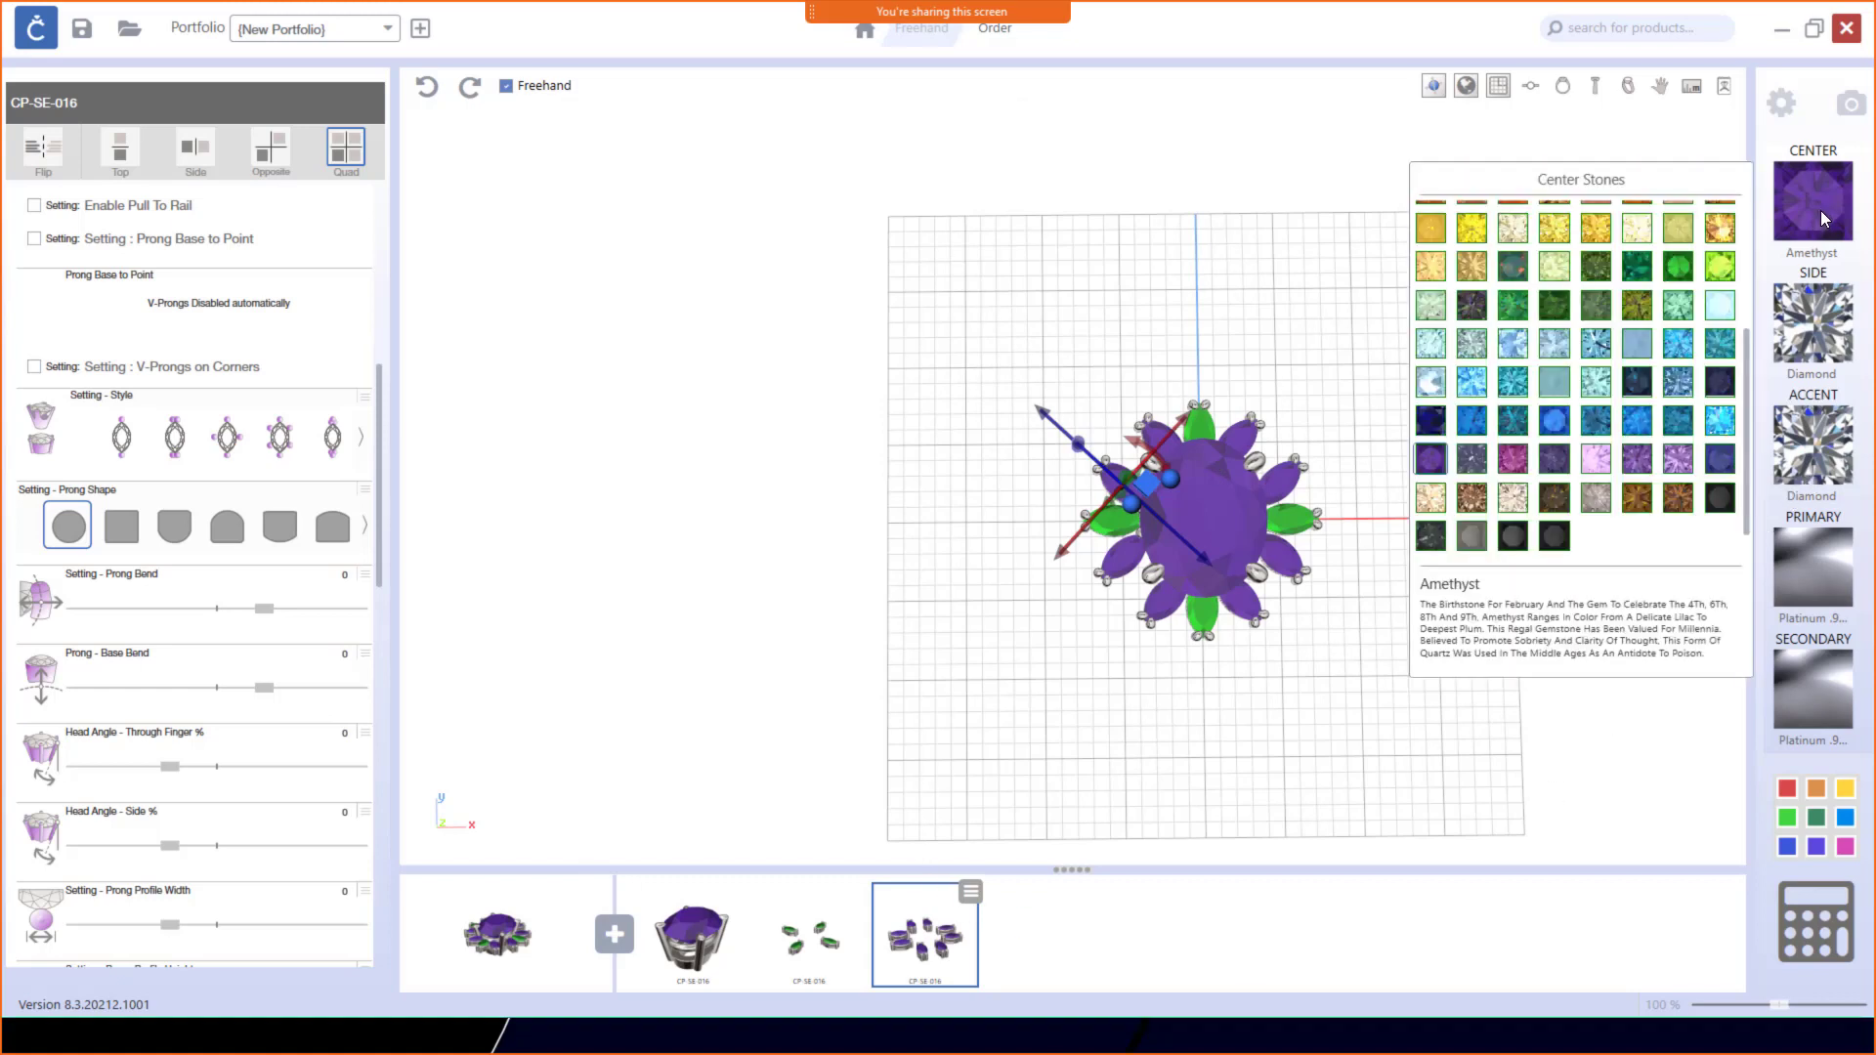
click(1682, 266)
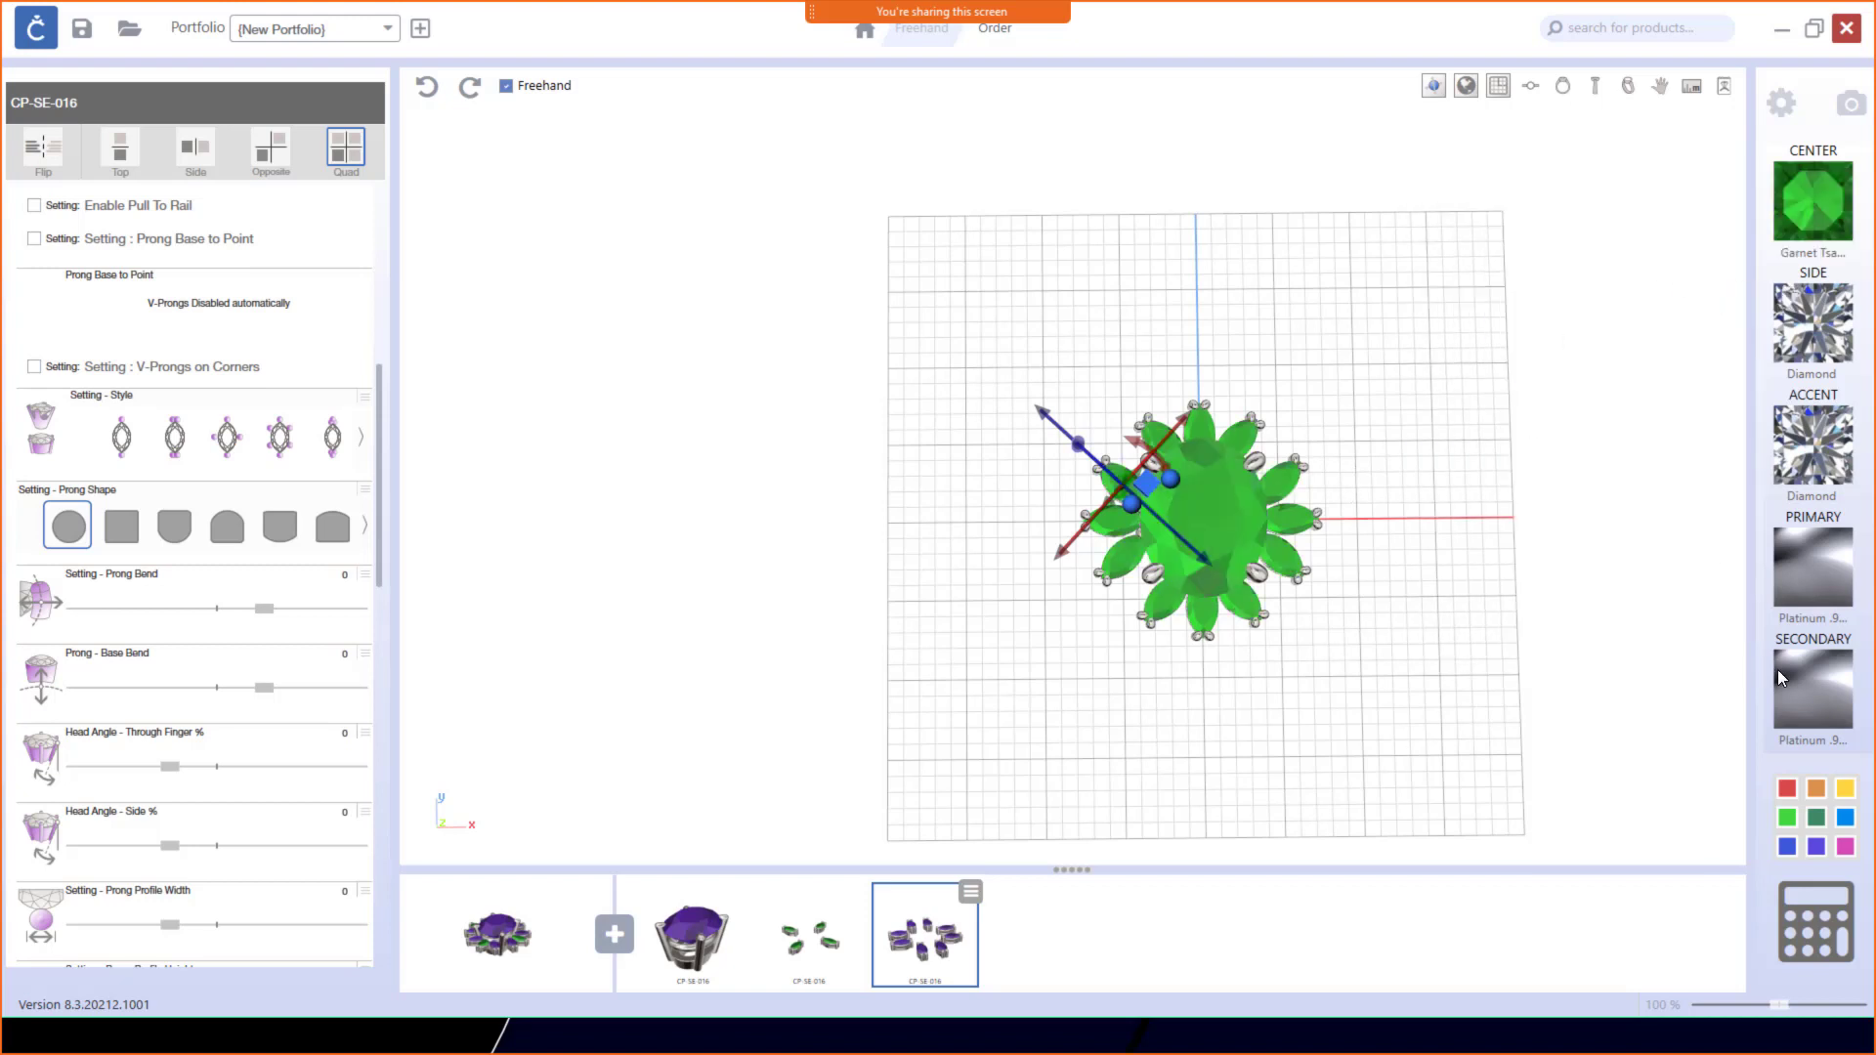
Step: Override only the large oval center stone's gem material with Amethyst
click(1817, 816)
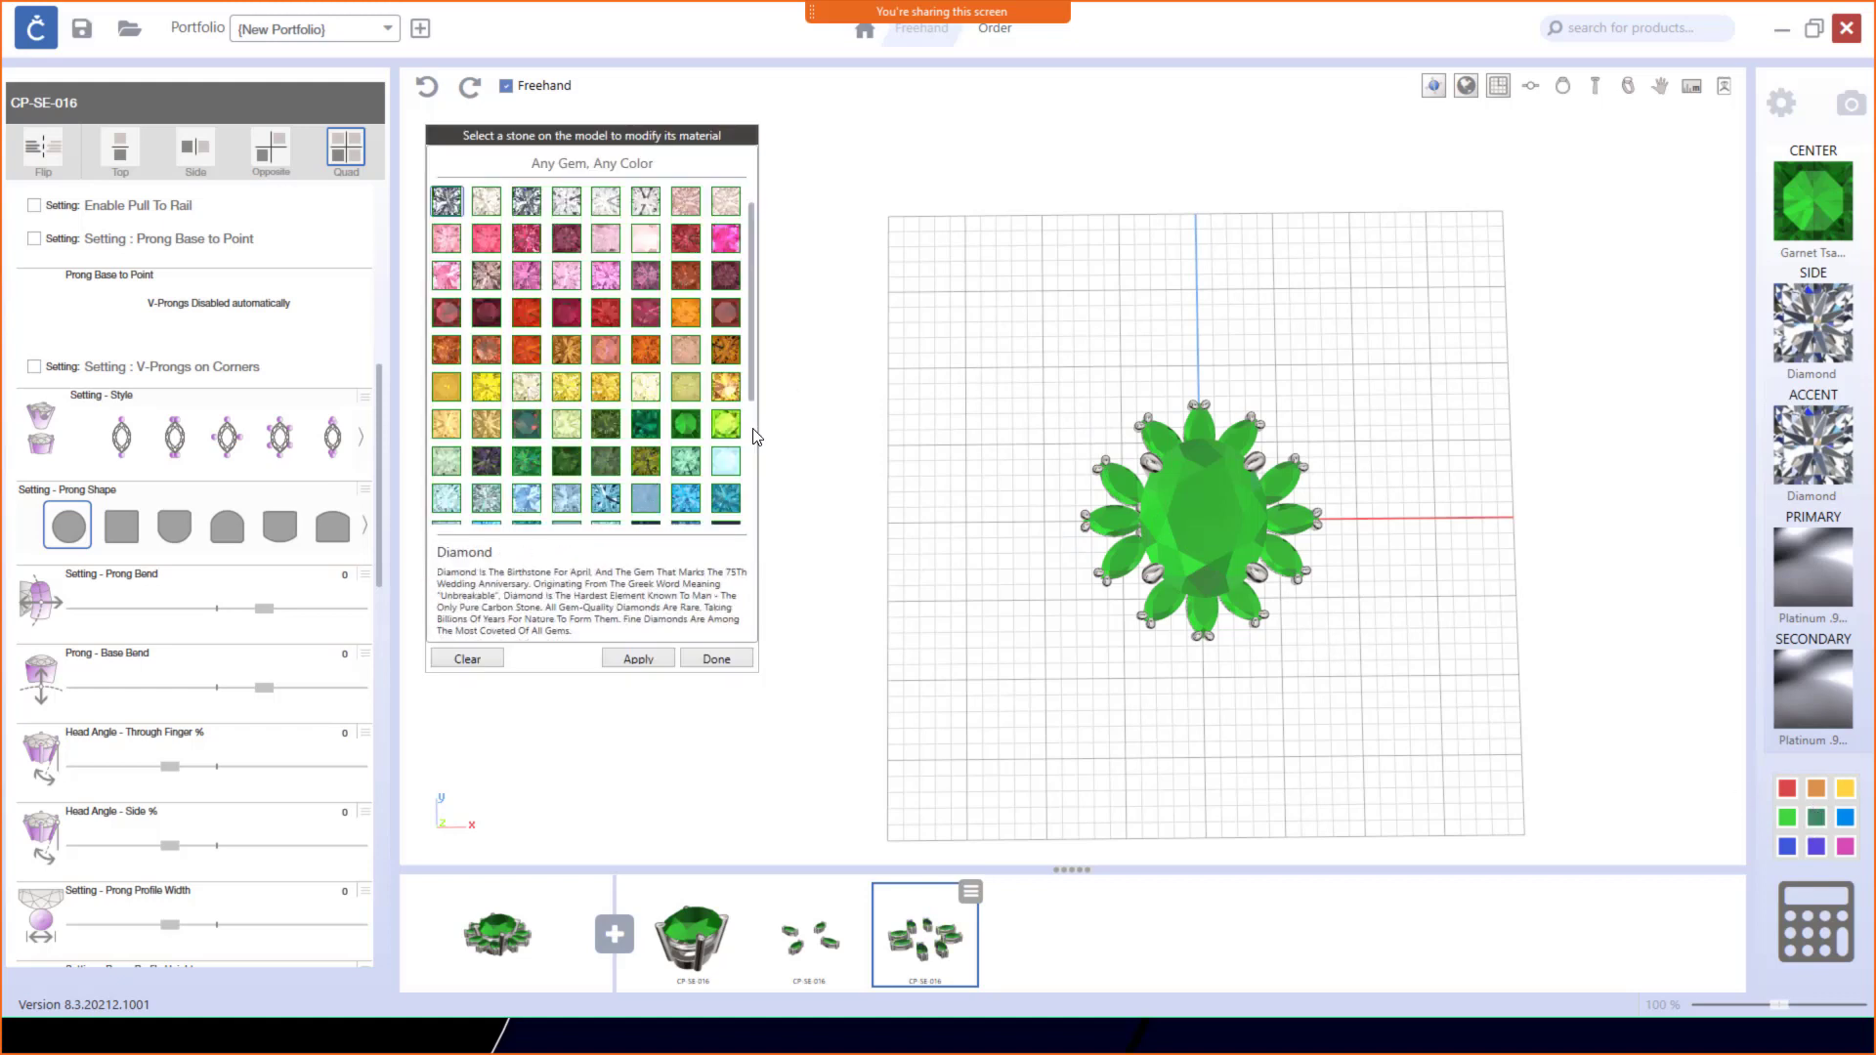
click(1210, 518)
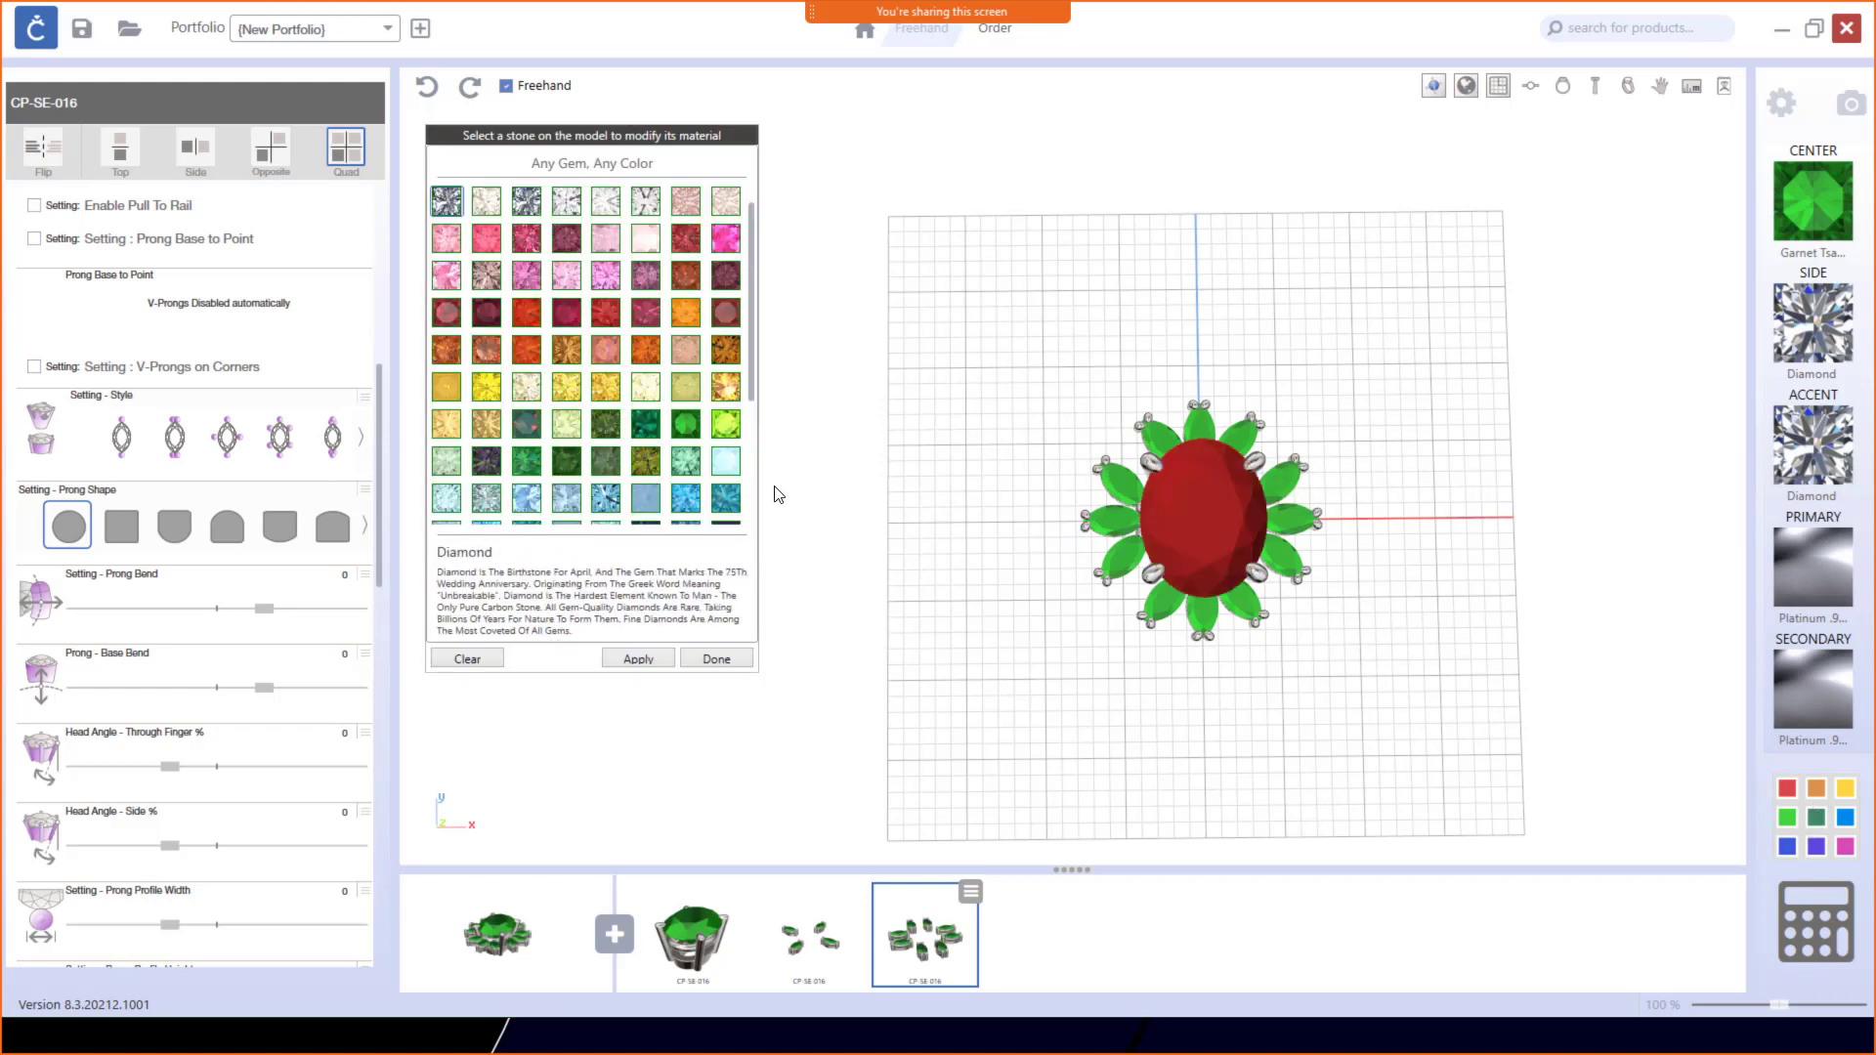
scroll(507, 485, down, 3)
click(447, 430)
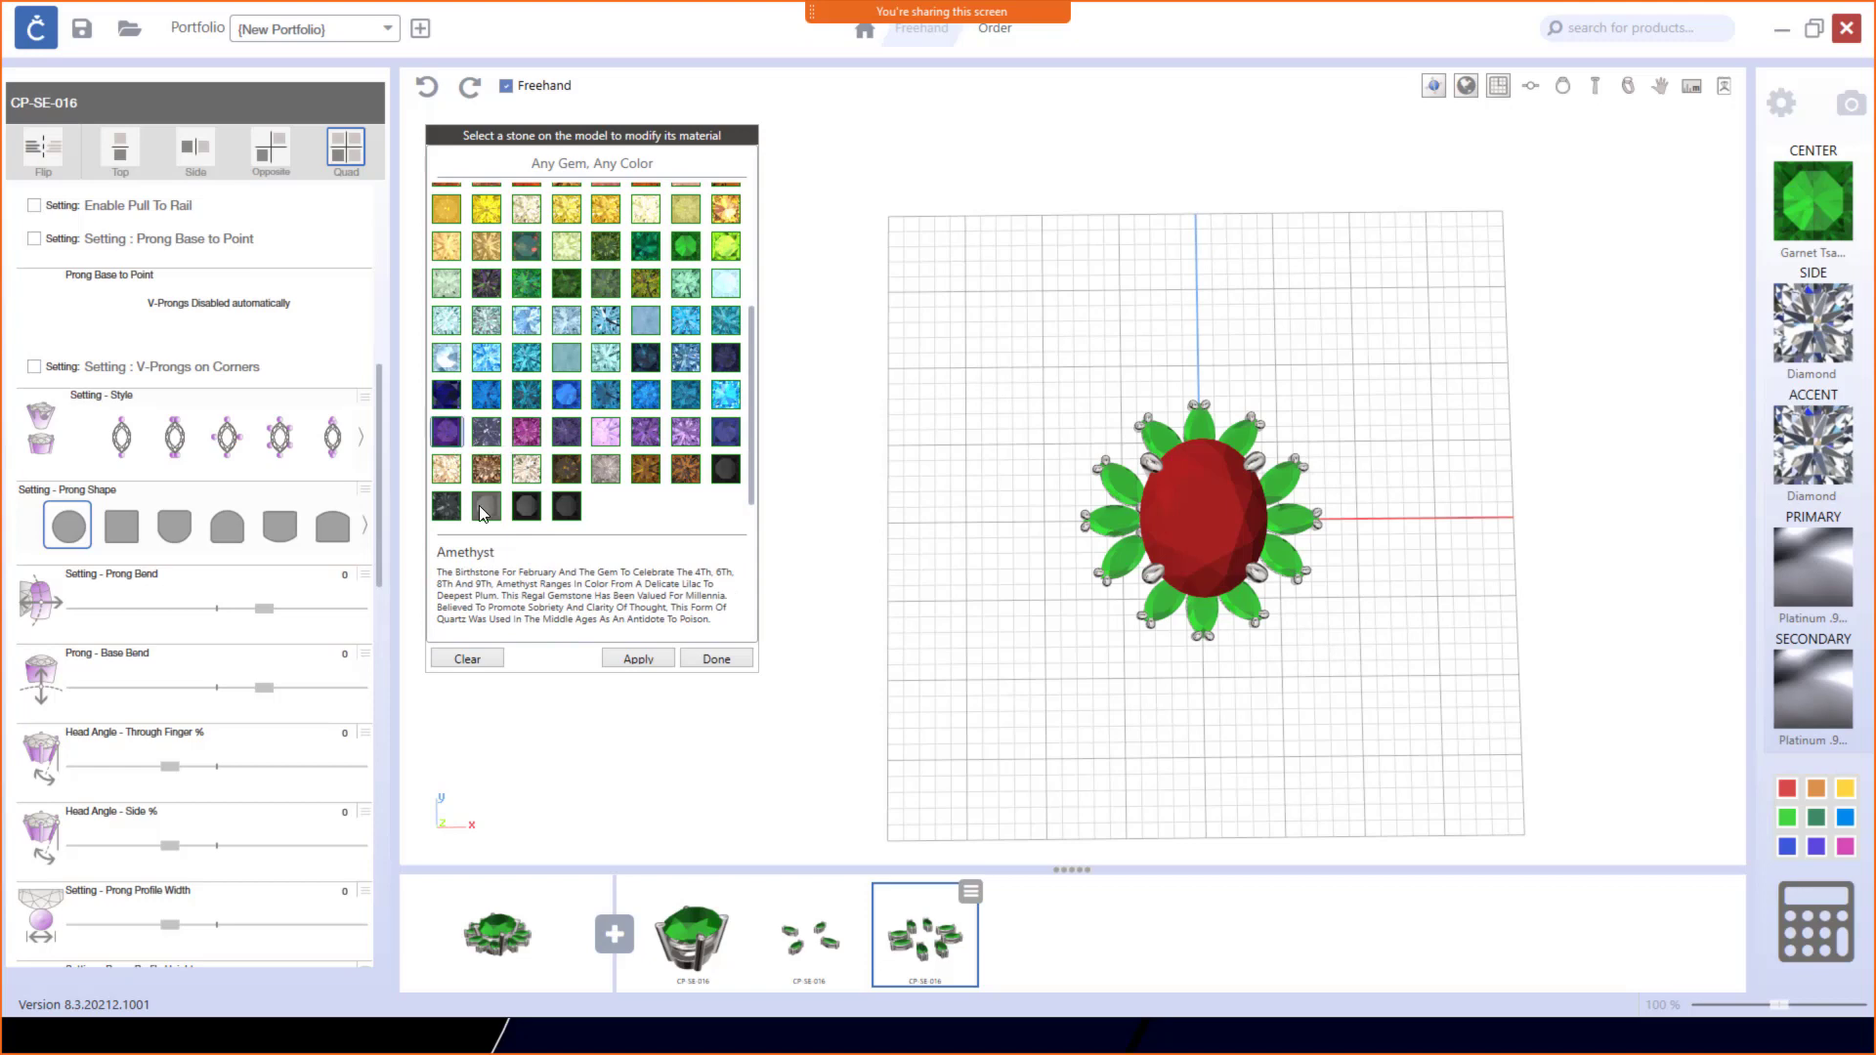
click(640, 661)
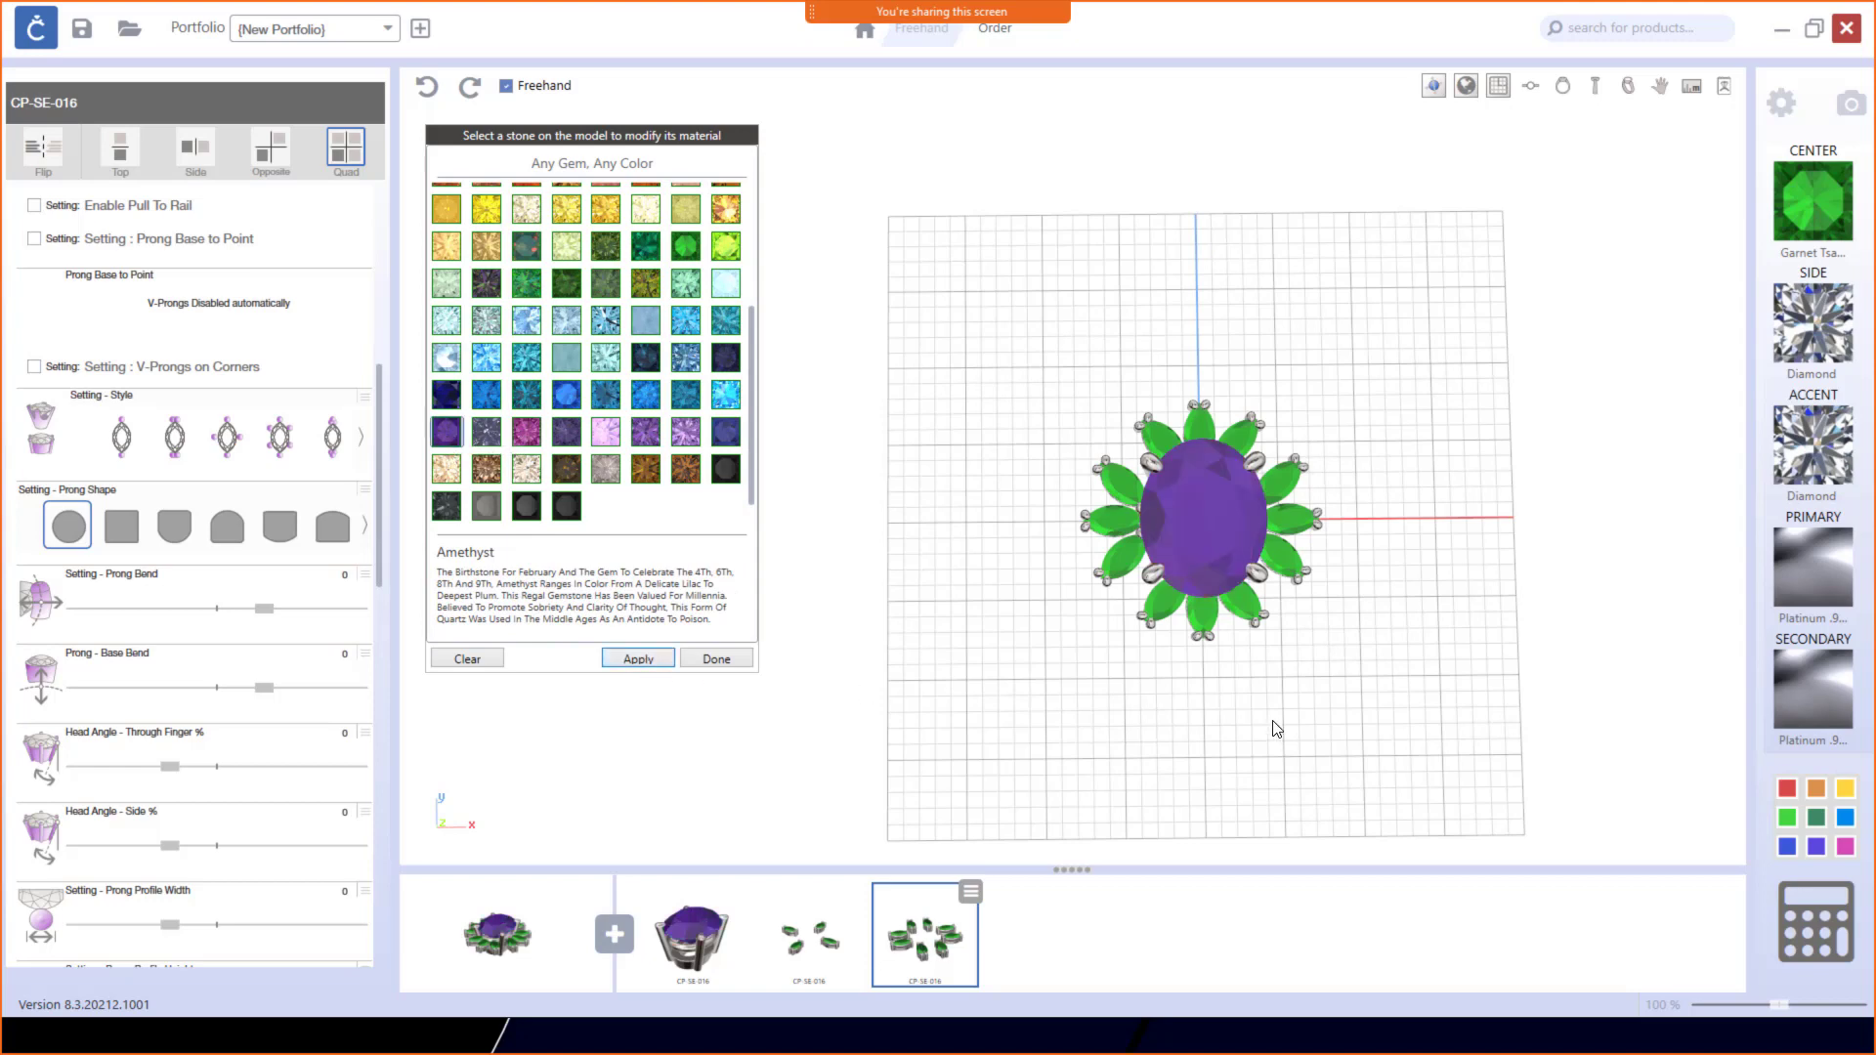
click(716, 659)
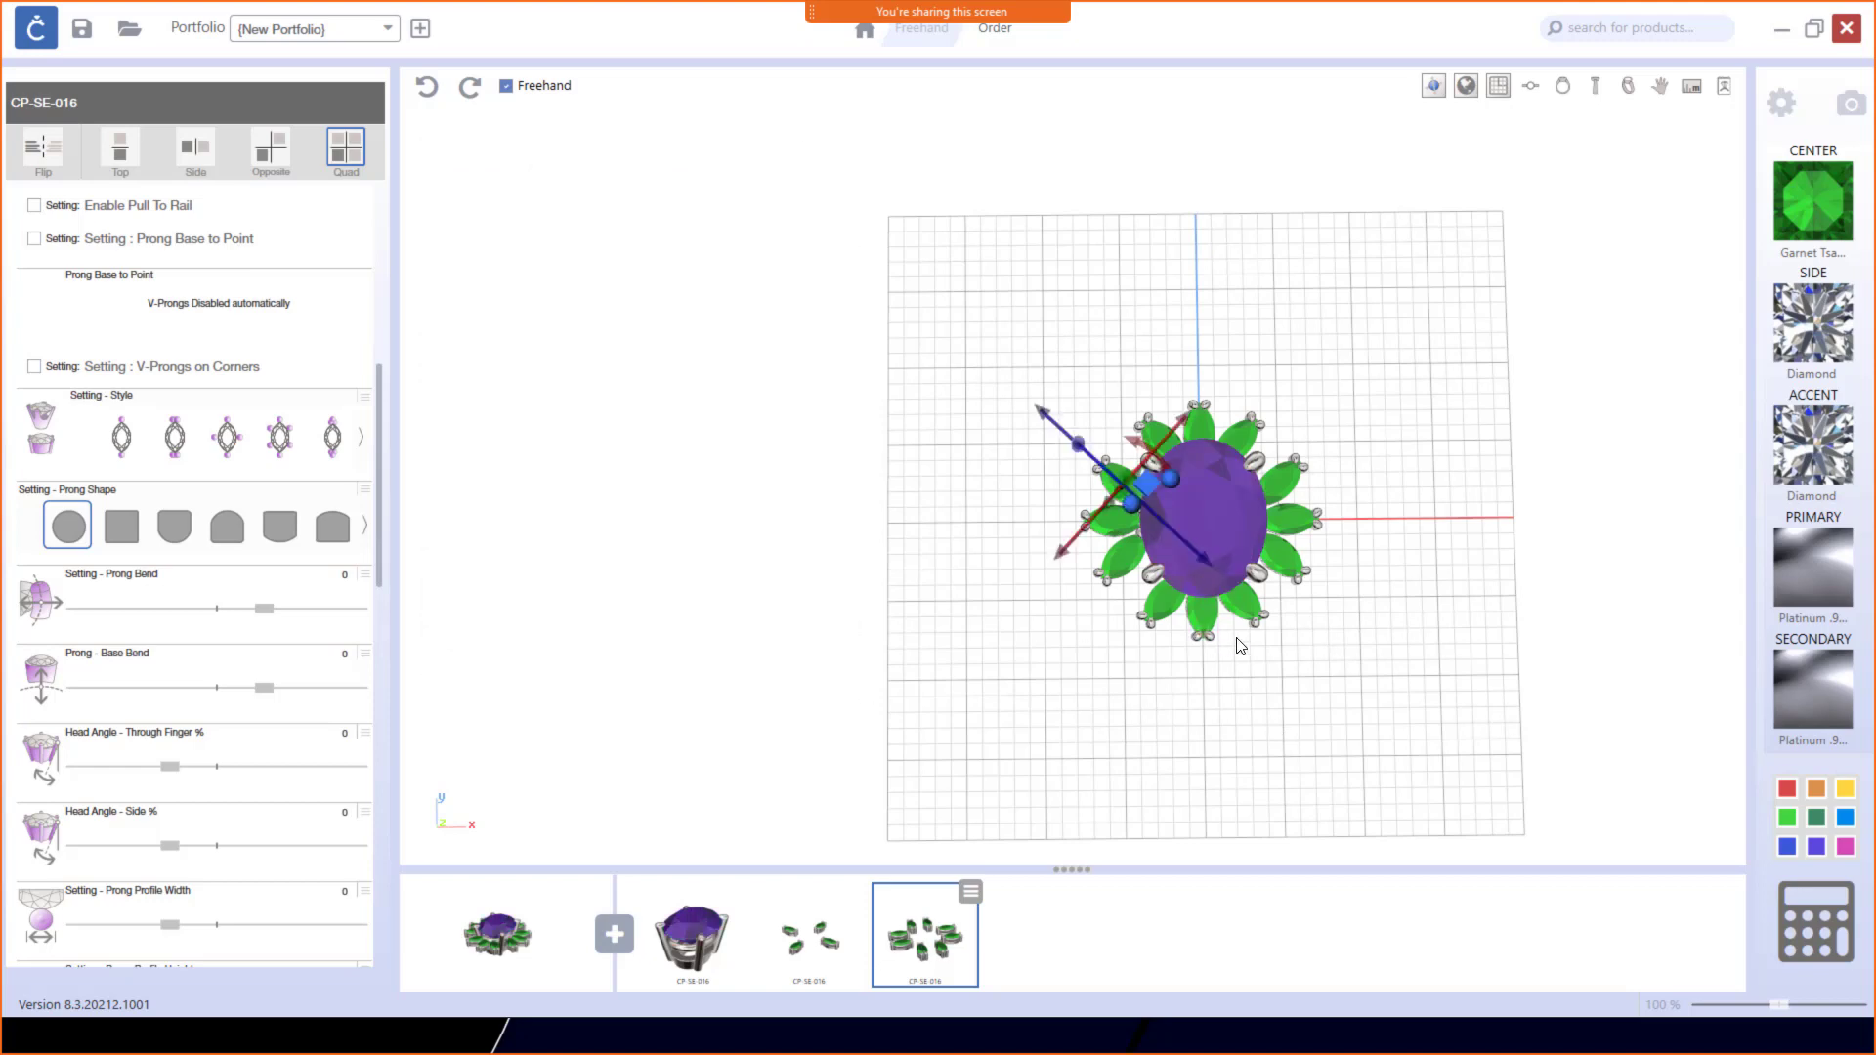
Step: Inspect the marquise cluster around the oval center setting from above and from the underside
drag(1243, 580, 688, 601)
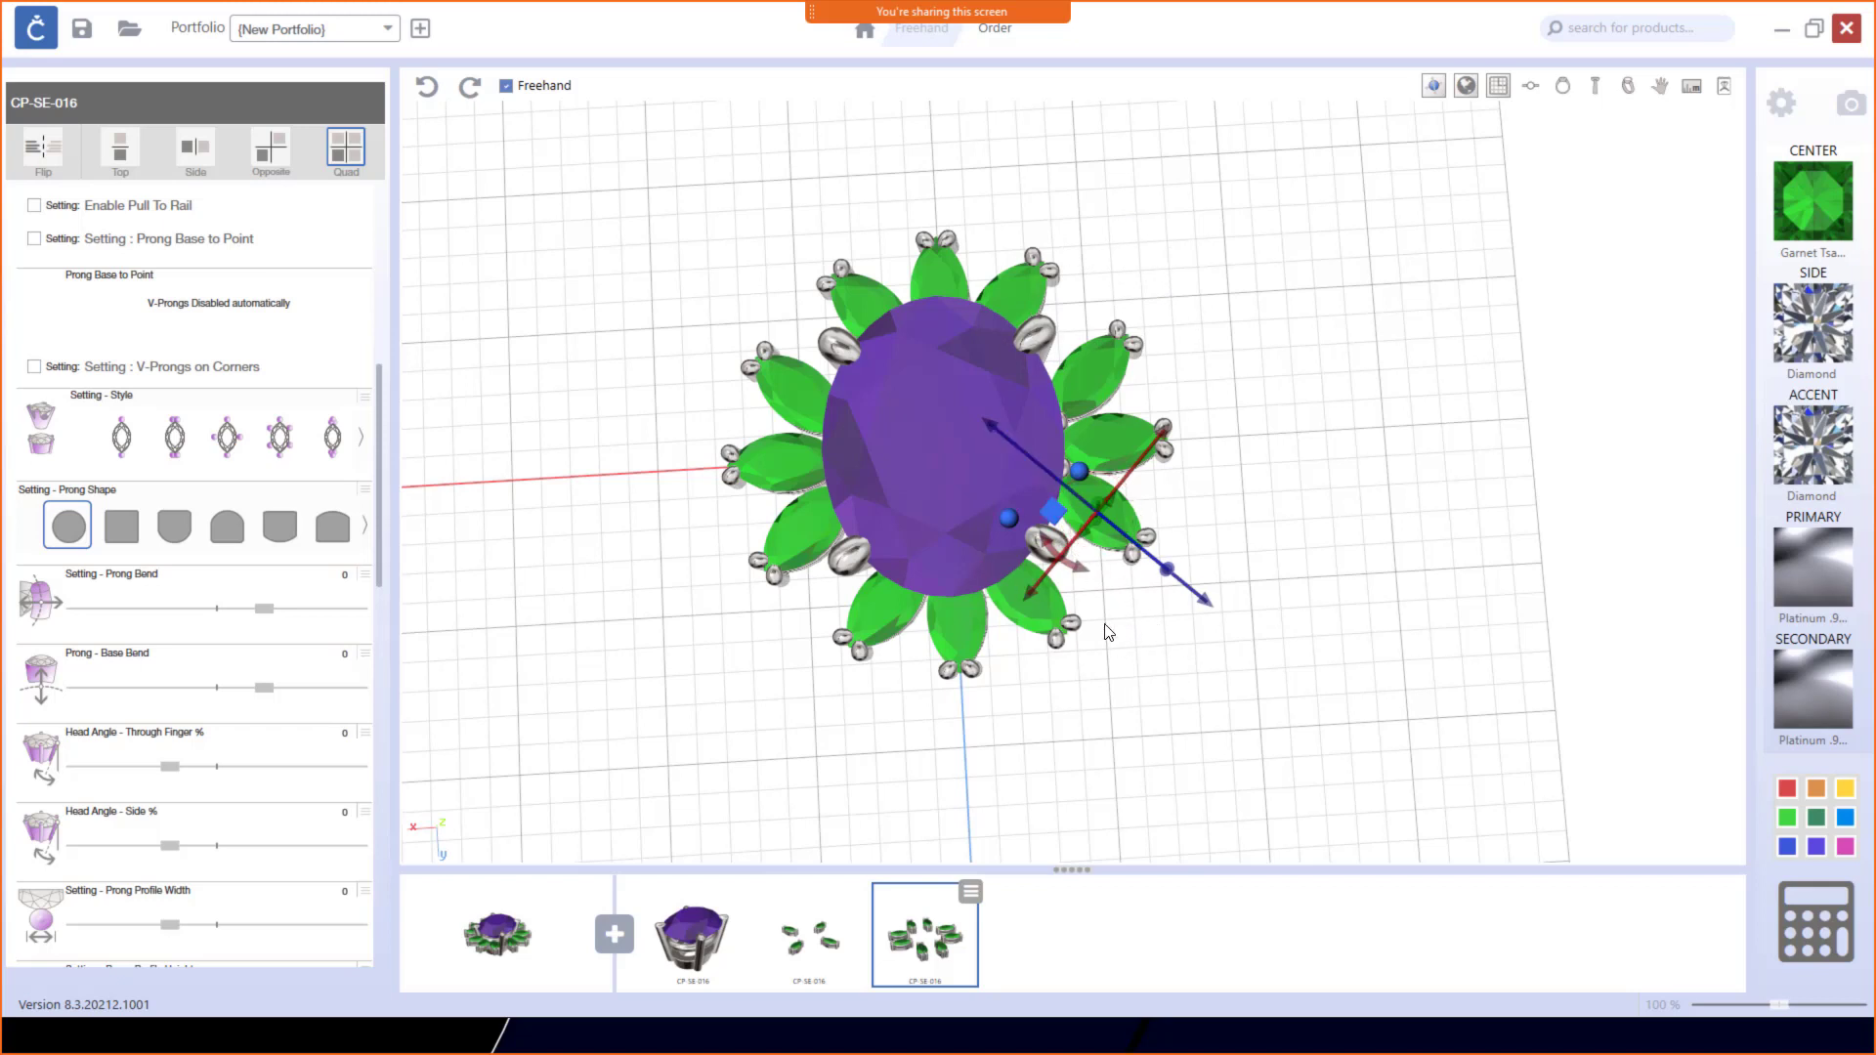
middle_drag(991, 372, 1090, 177)
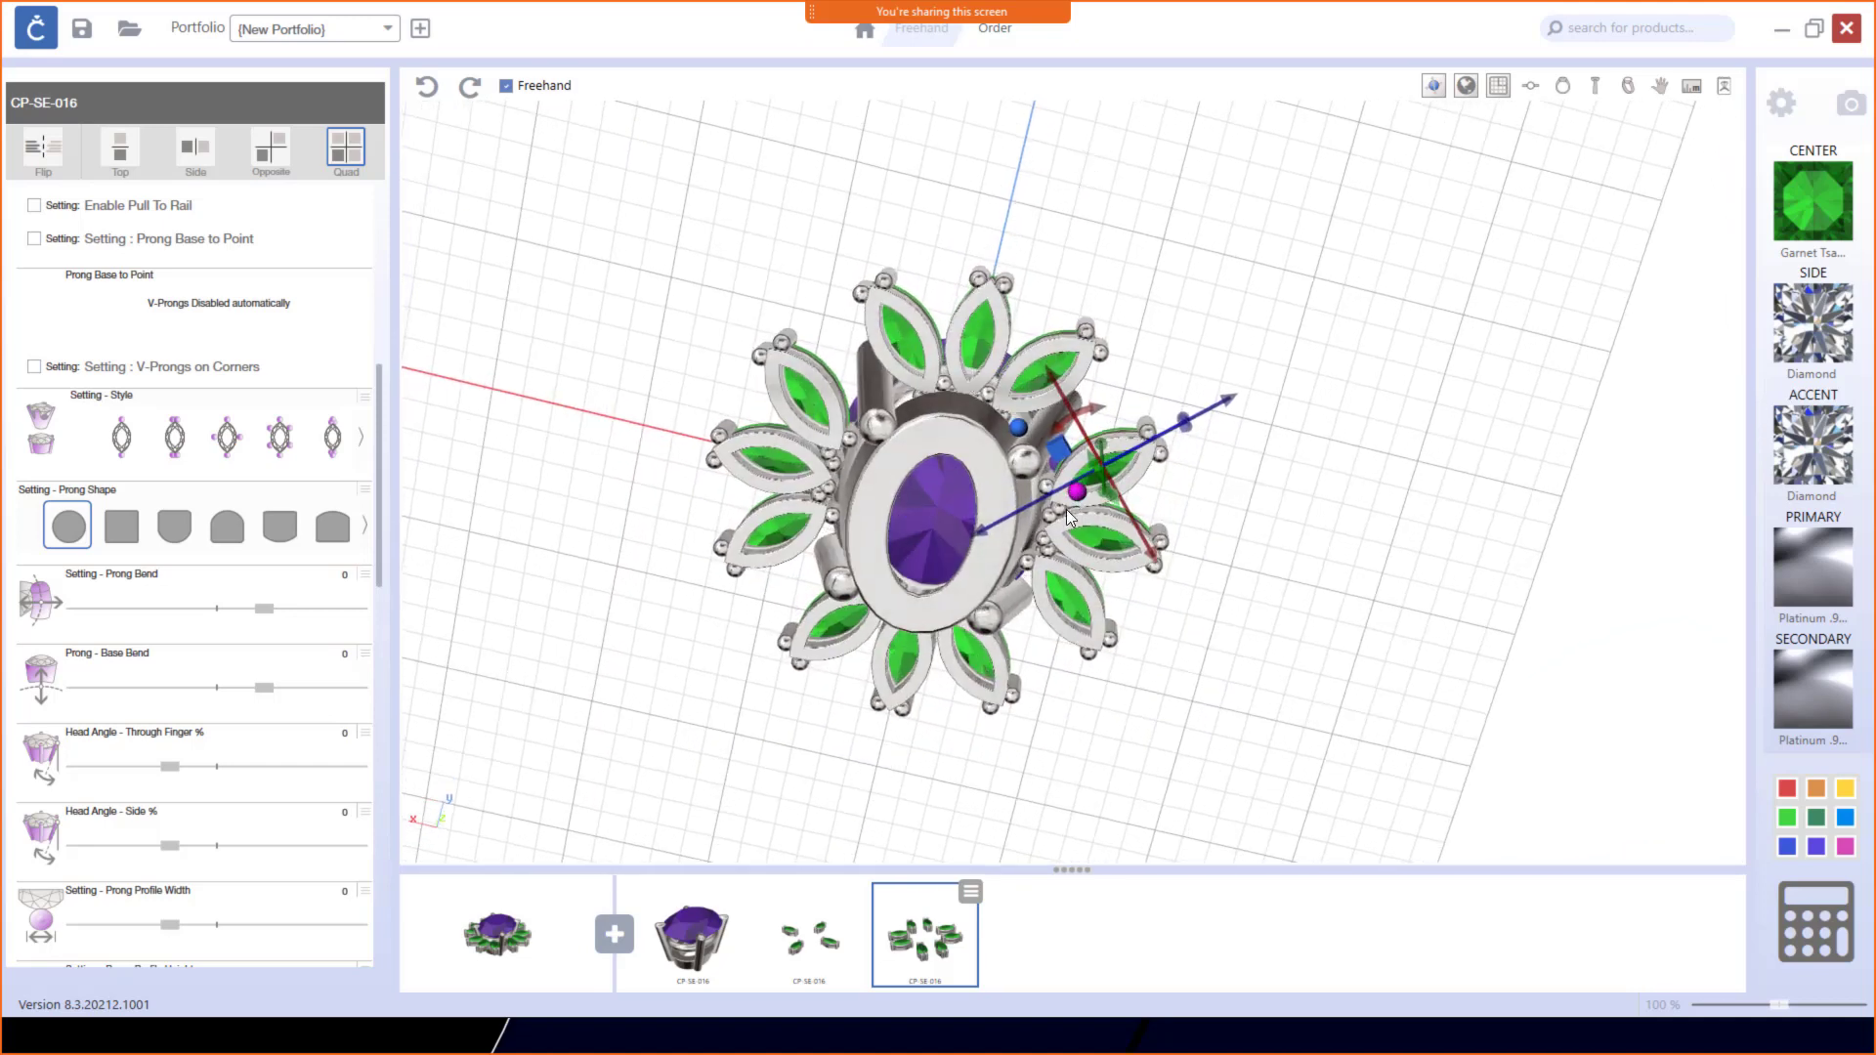
scroll(1030, 543, up, 5)
middle_drag(1022, 547, 983, 333)
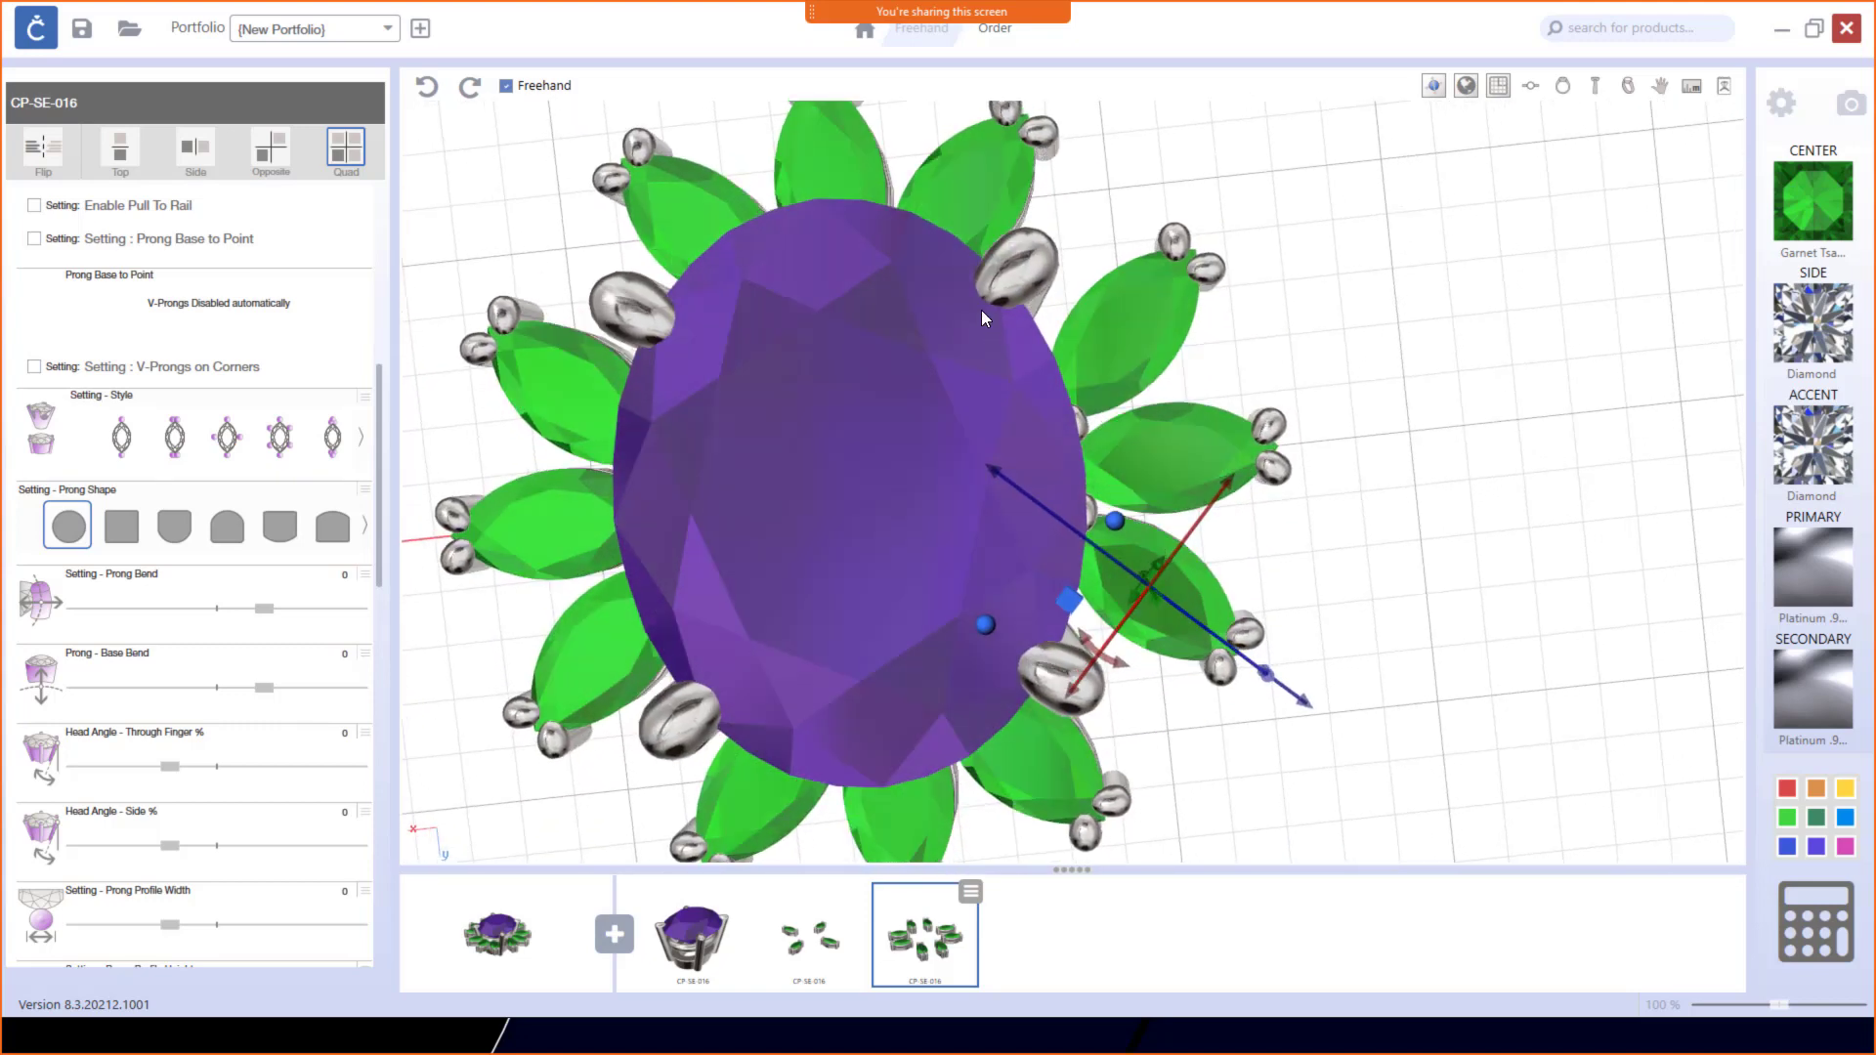
scroll(981, 317, down, 5)
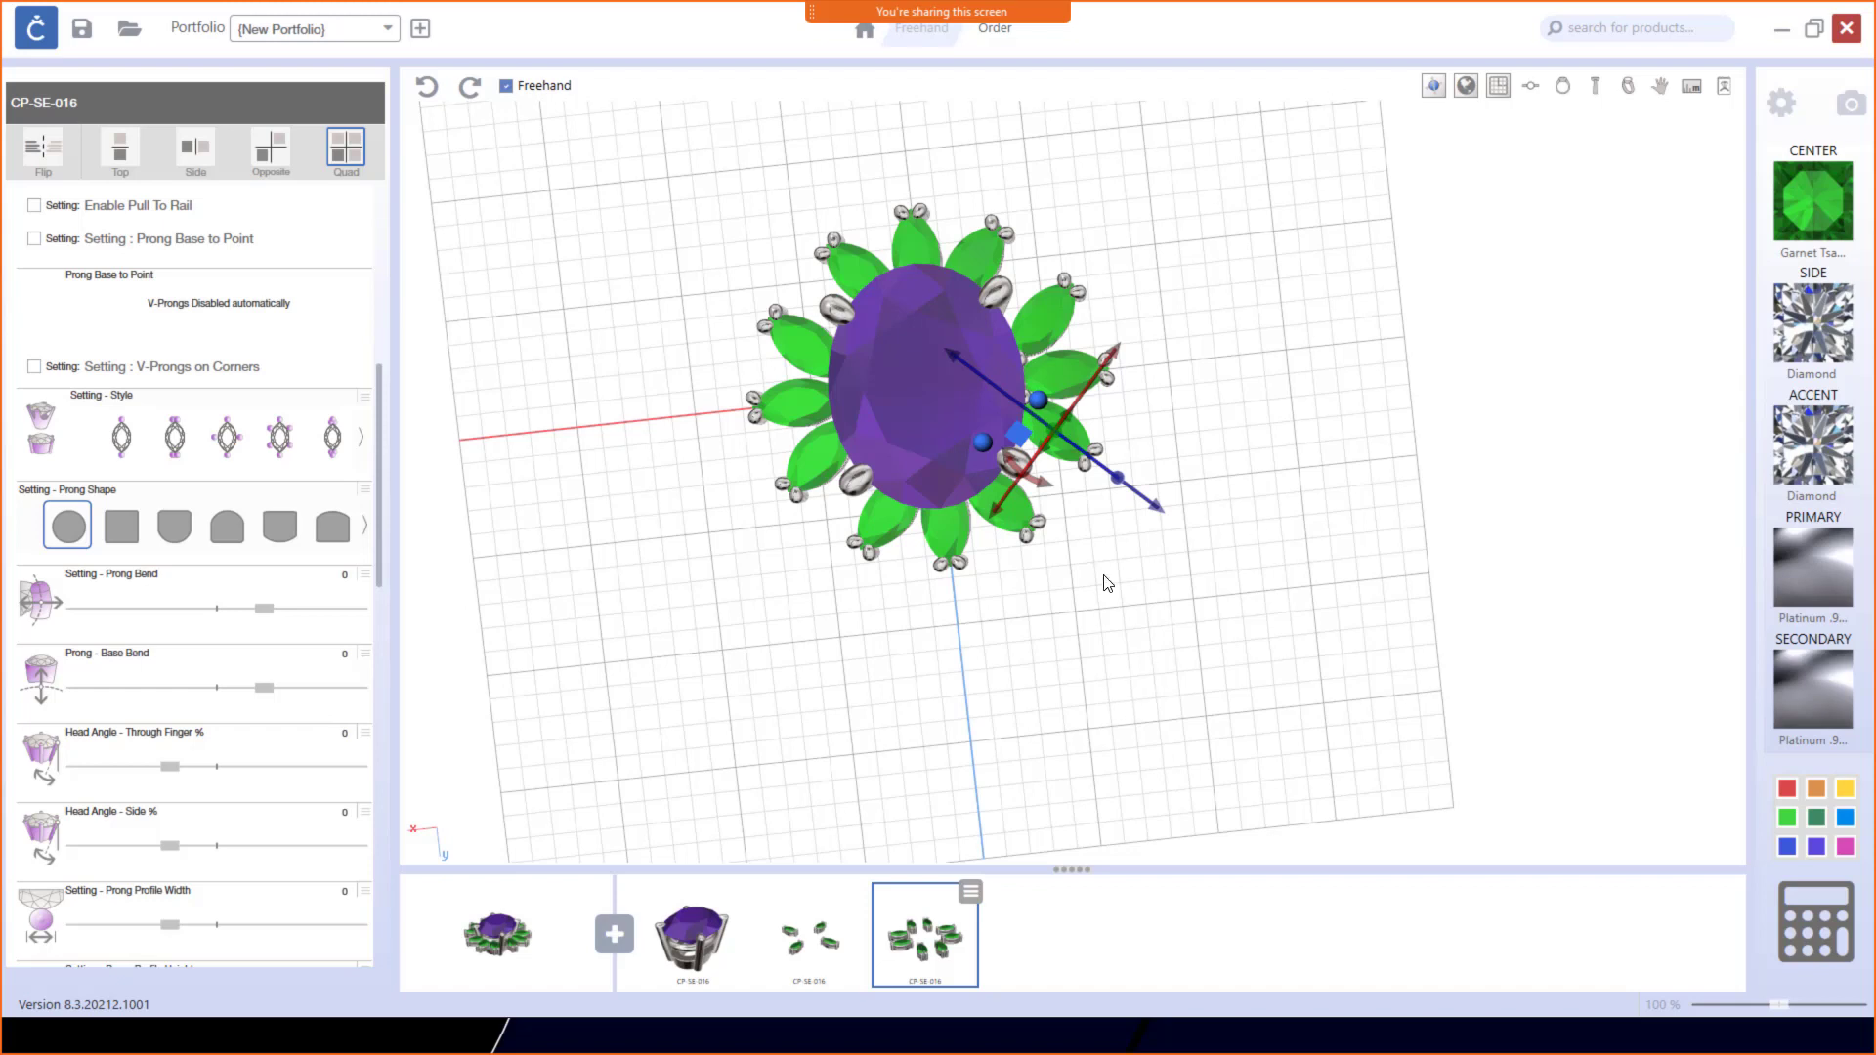
right_drag(1099, 549, 1045, 547)
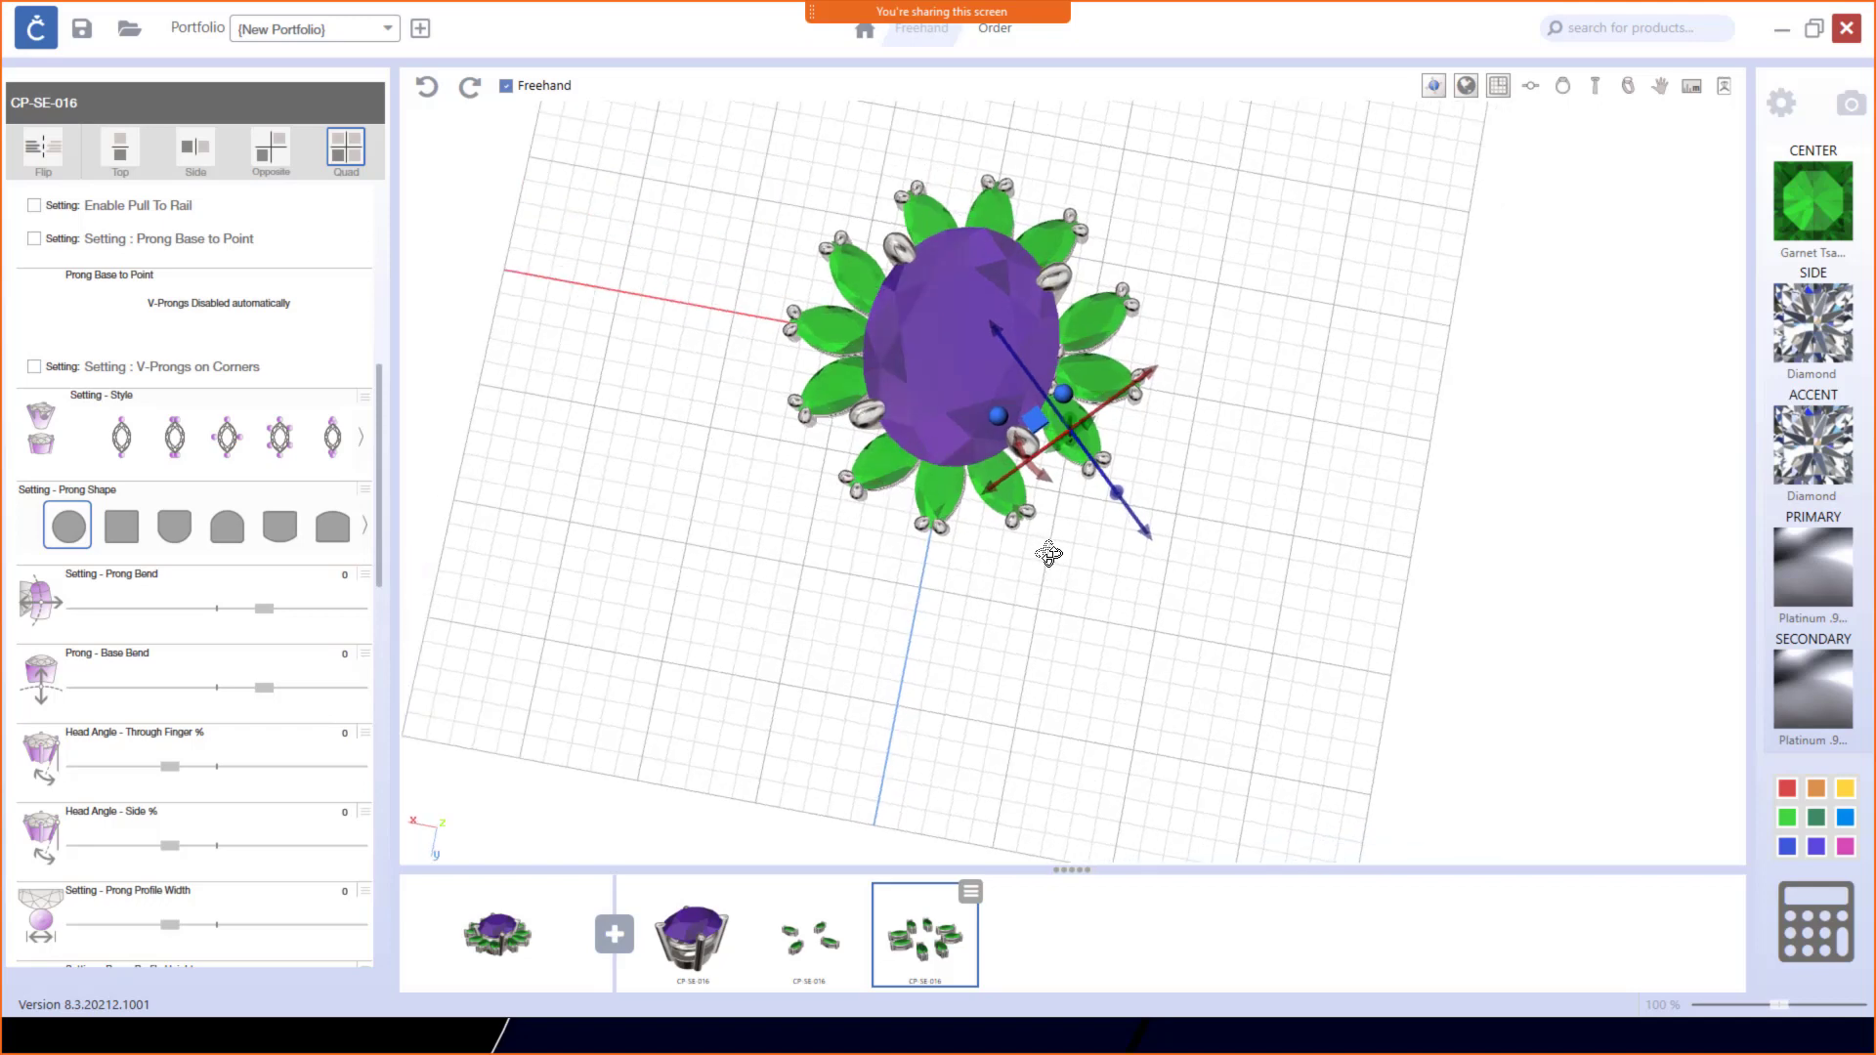
Step: Add another CP-SE-016 single-stone setting from the Settings parts and move it diagonally away from the oval center to the cluster's outer edge
click(616, 933)
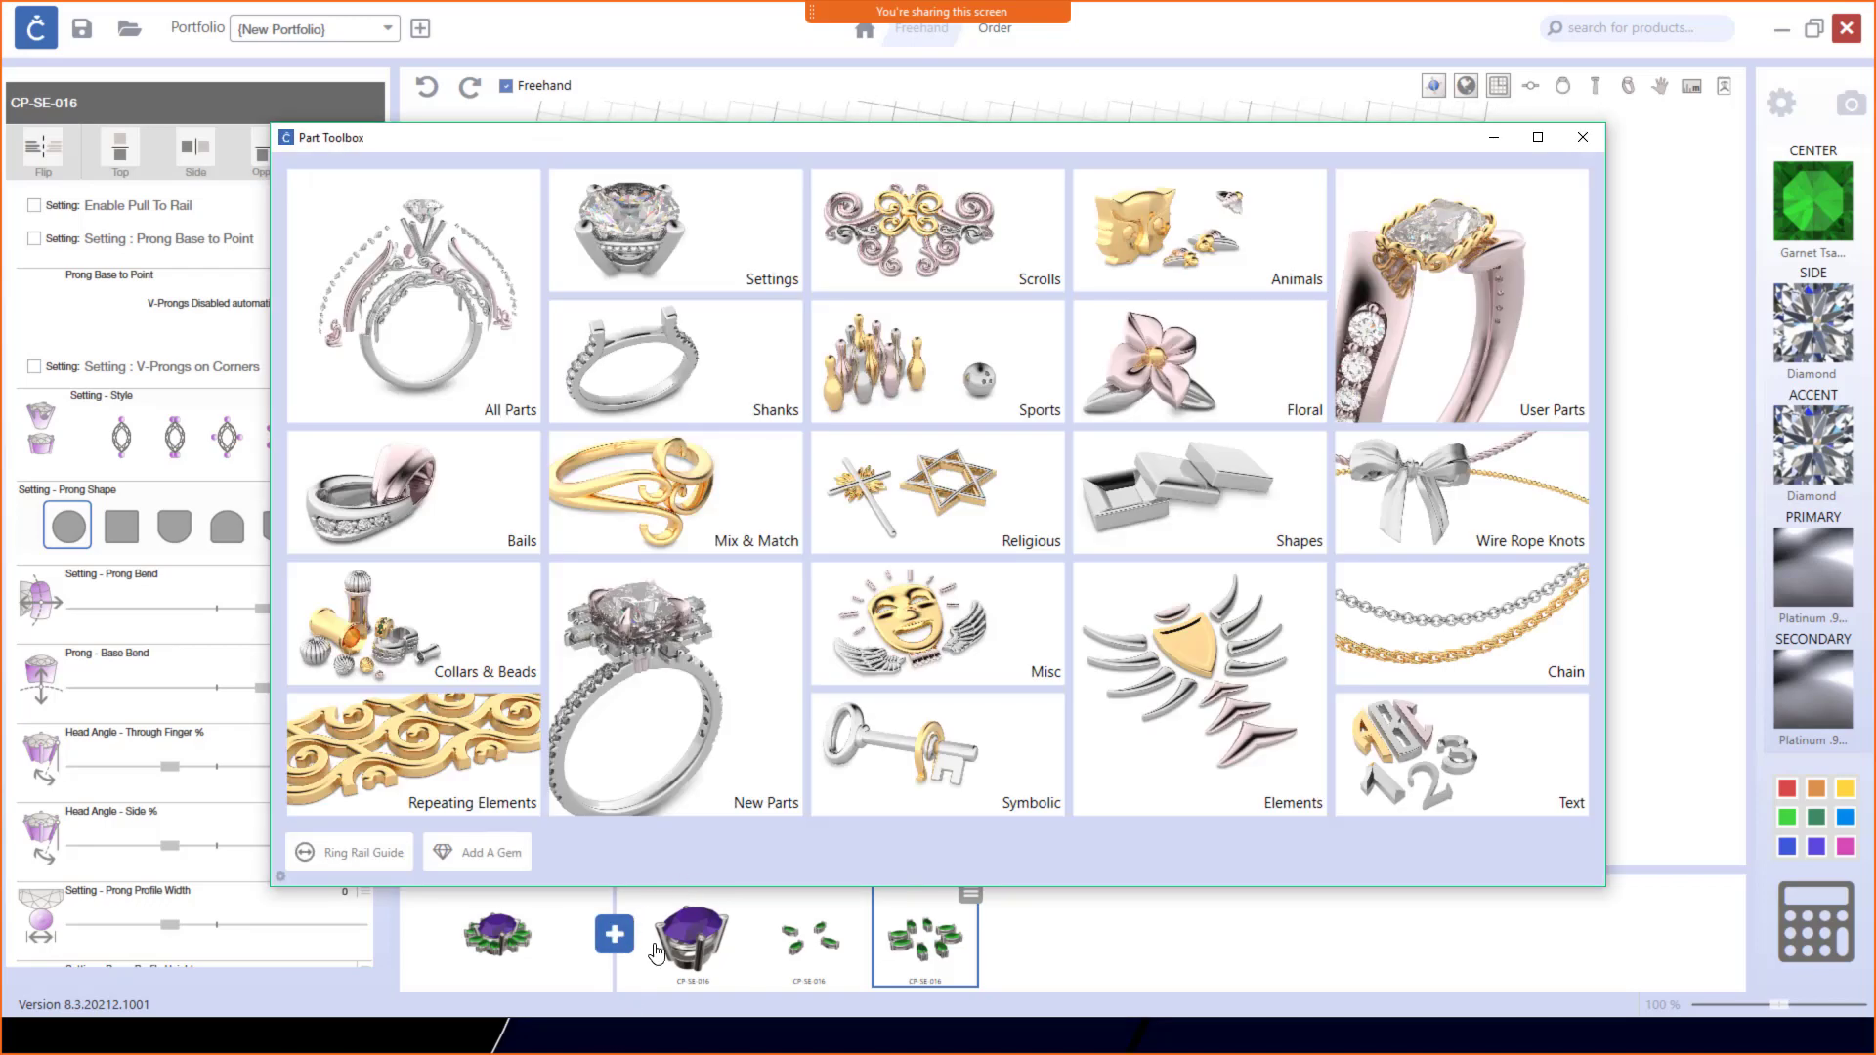
click(760, 221)
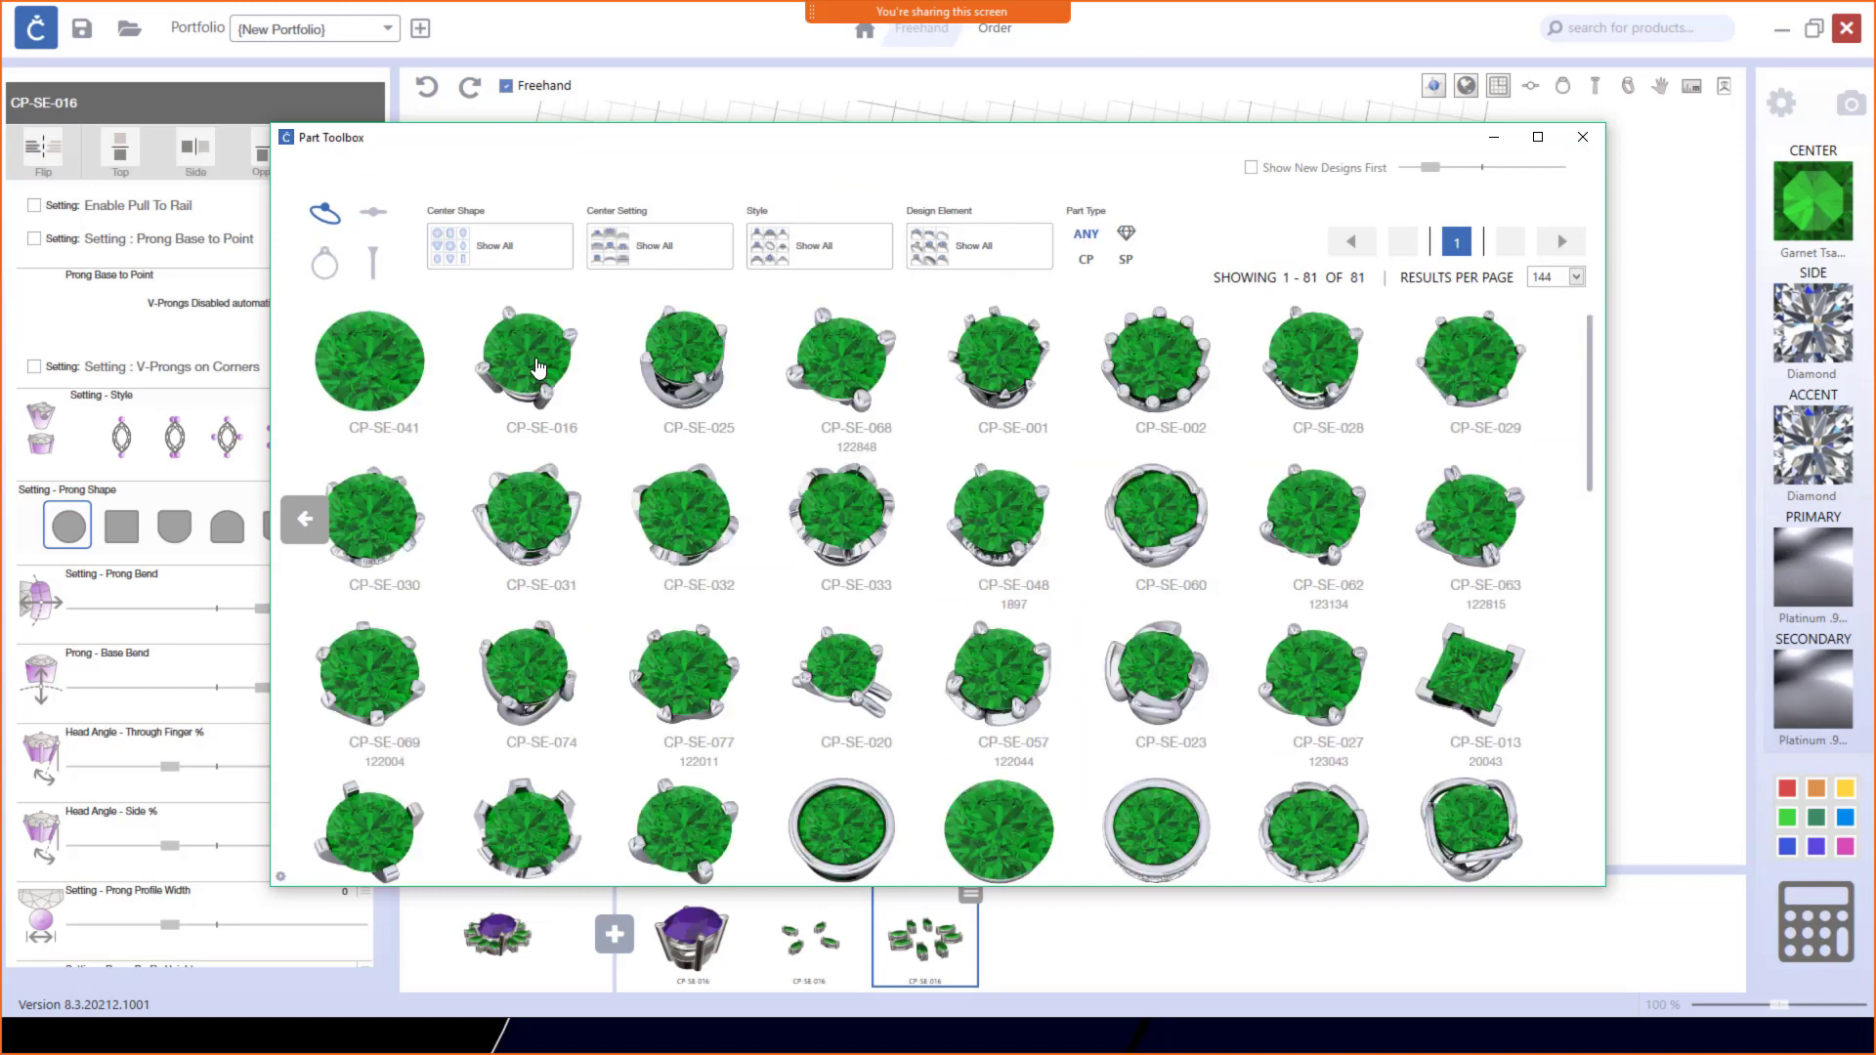
click(537, 368)
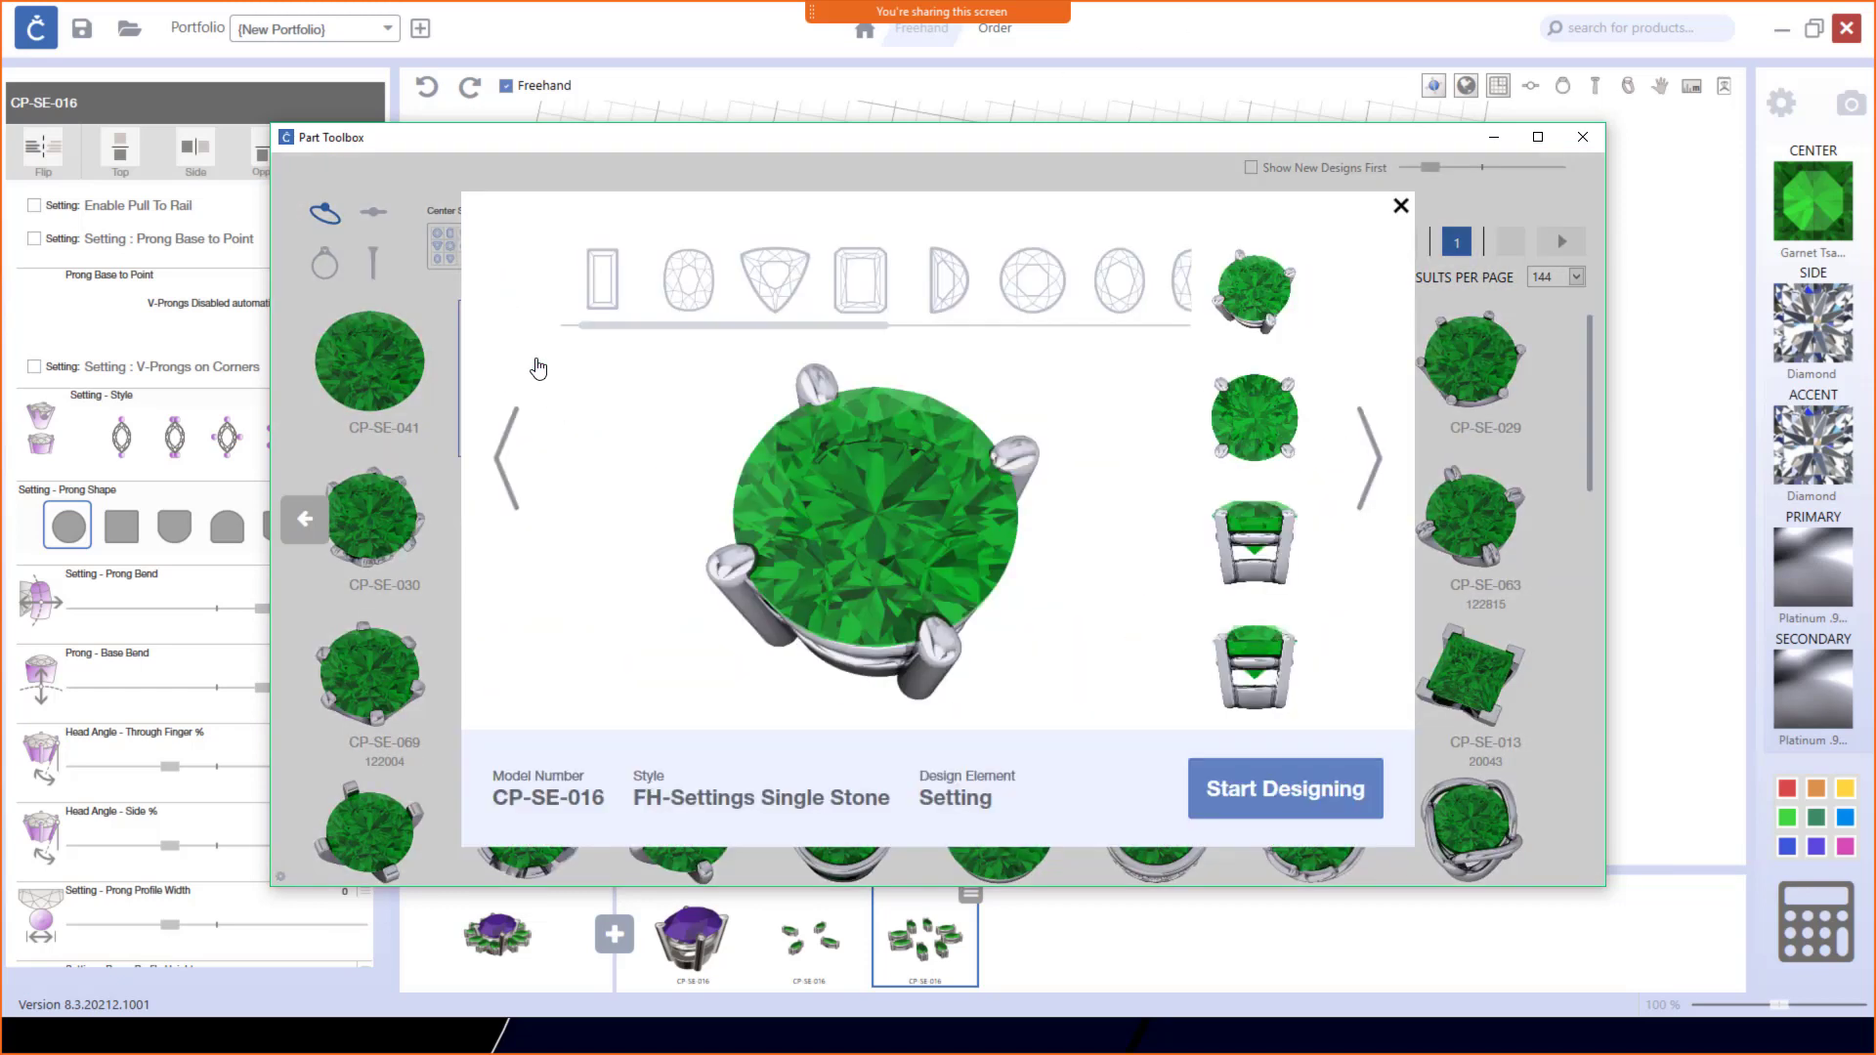
click(1321, 792)
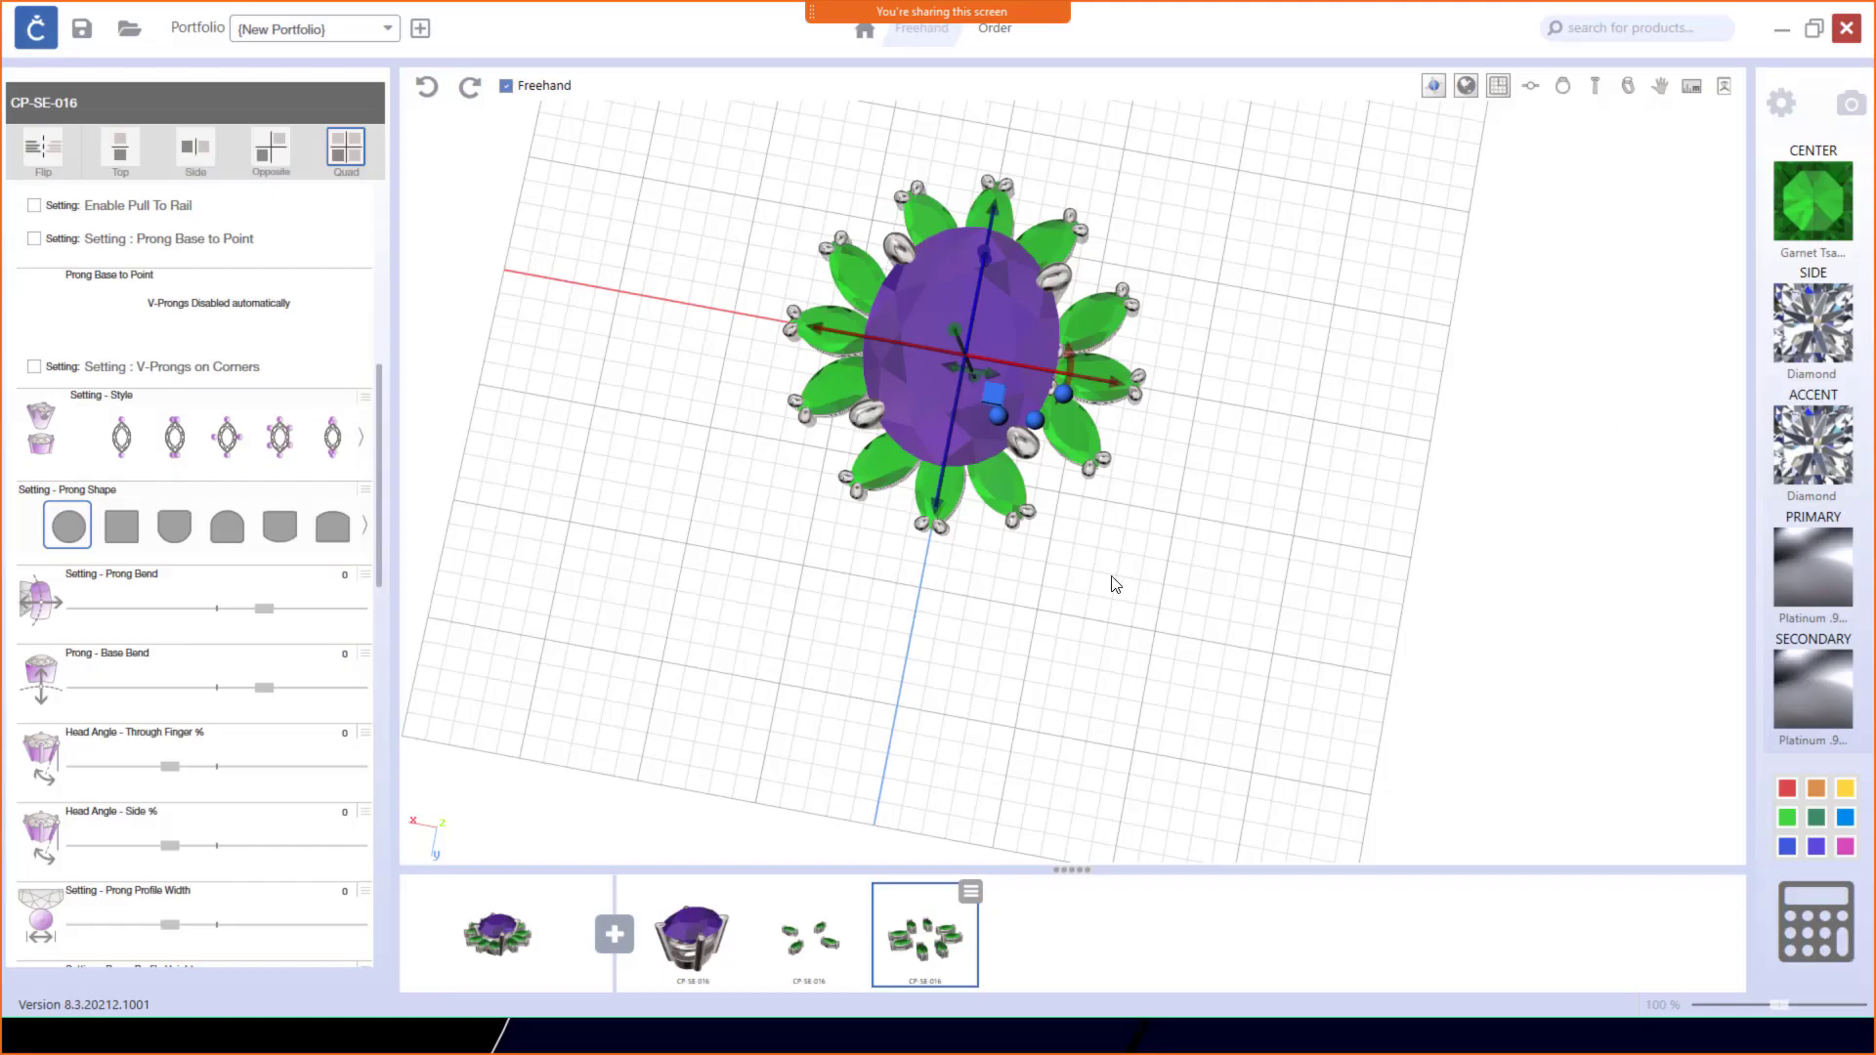
drag(1115, 584, 1172, 541)
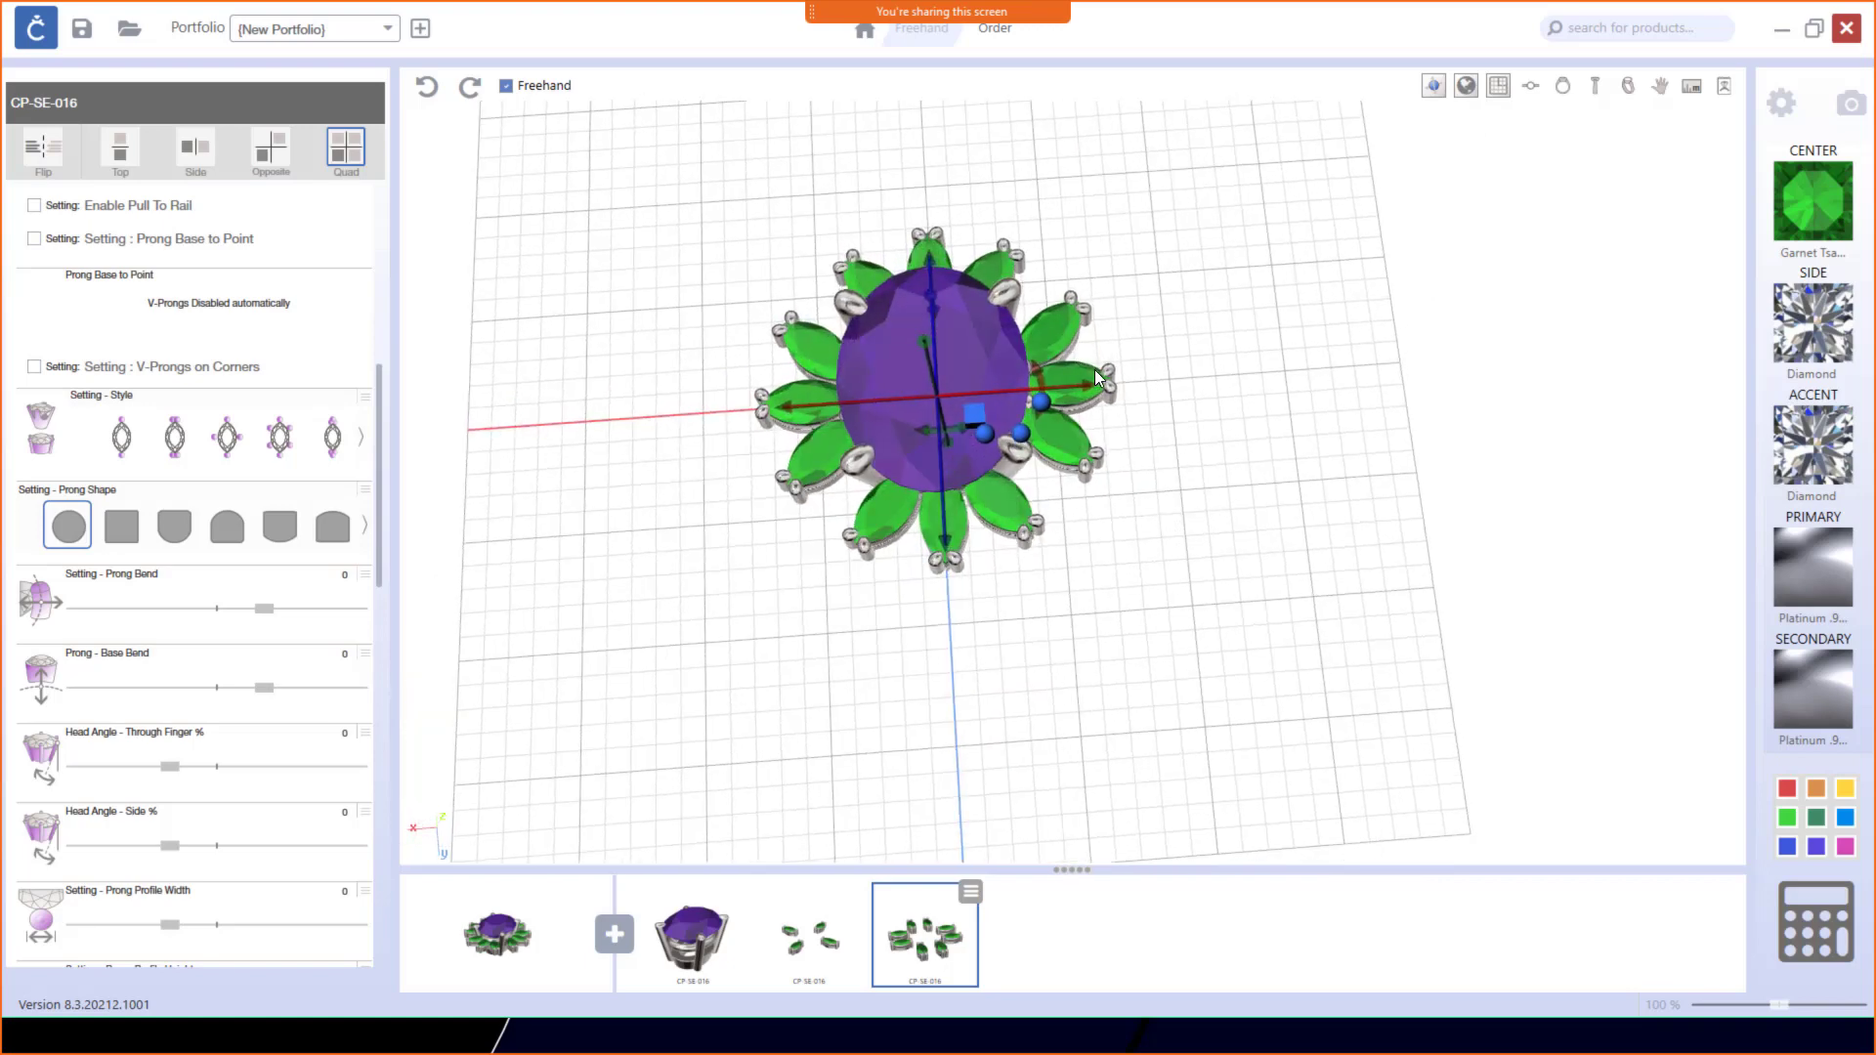
drag(1087, 383, 829, 160)
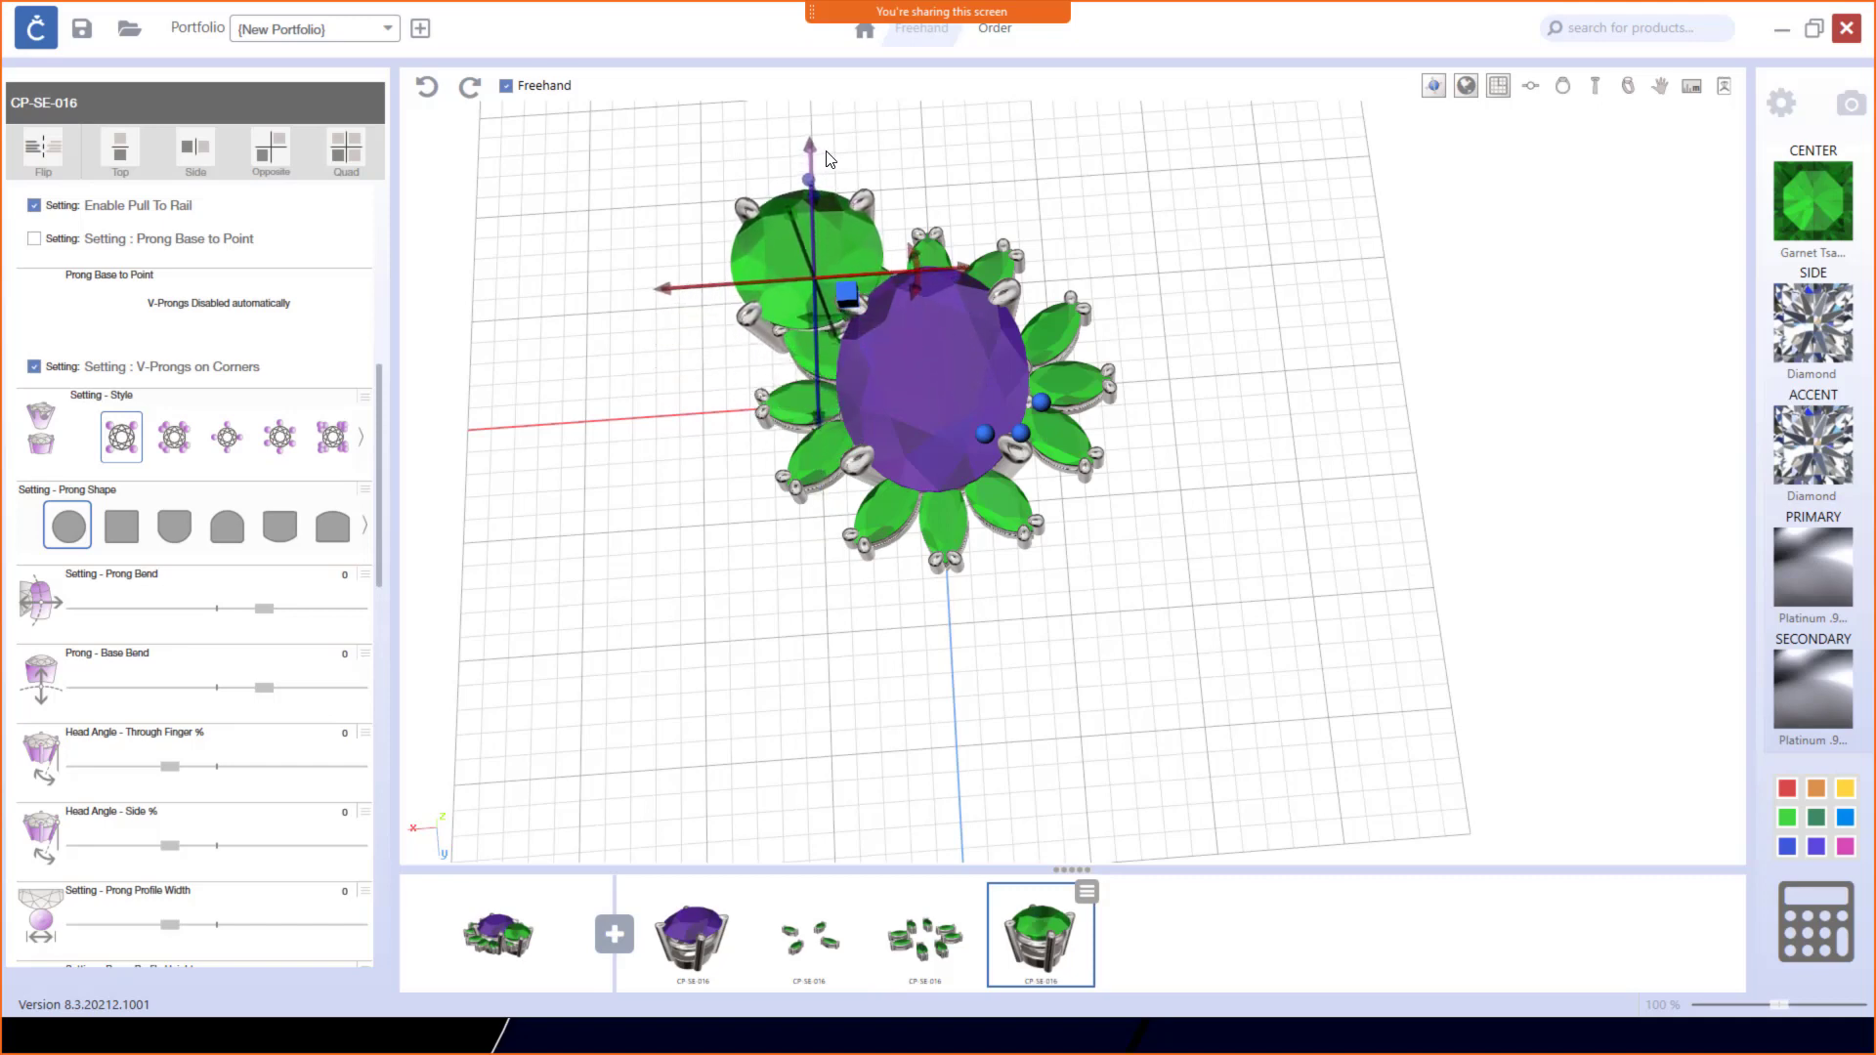
right_drag(826, 159, 866, 226)
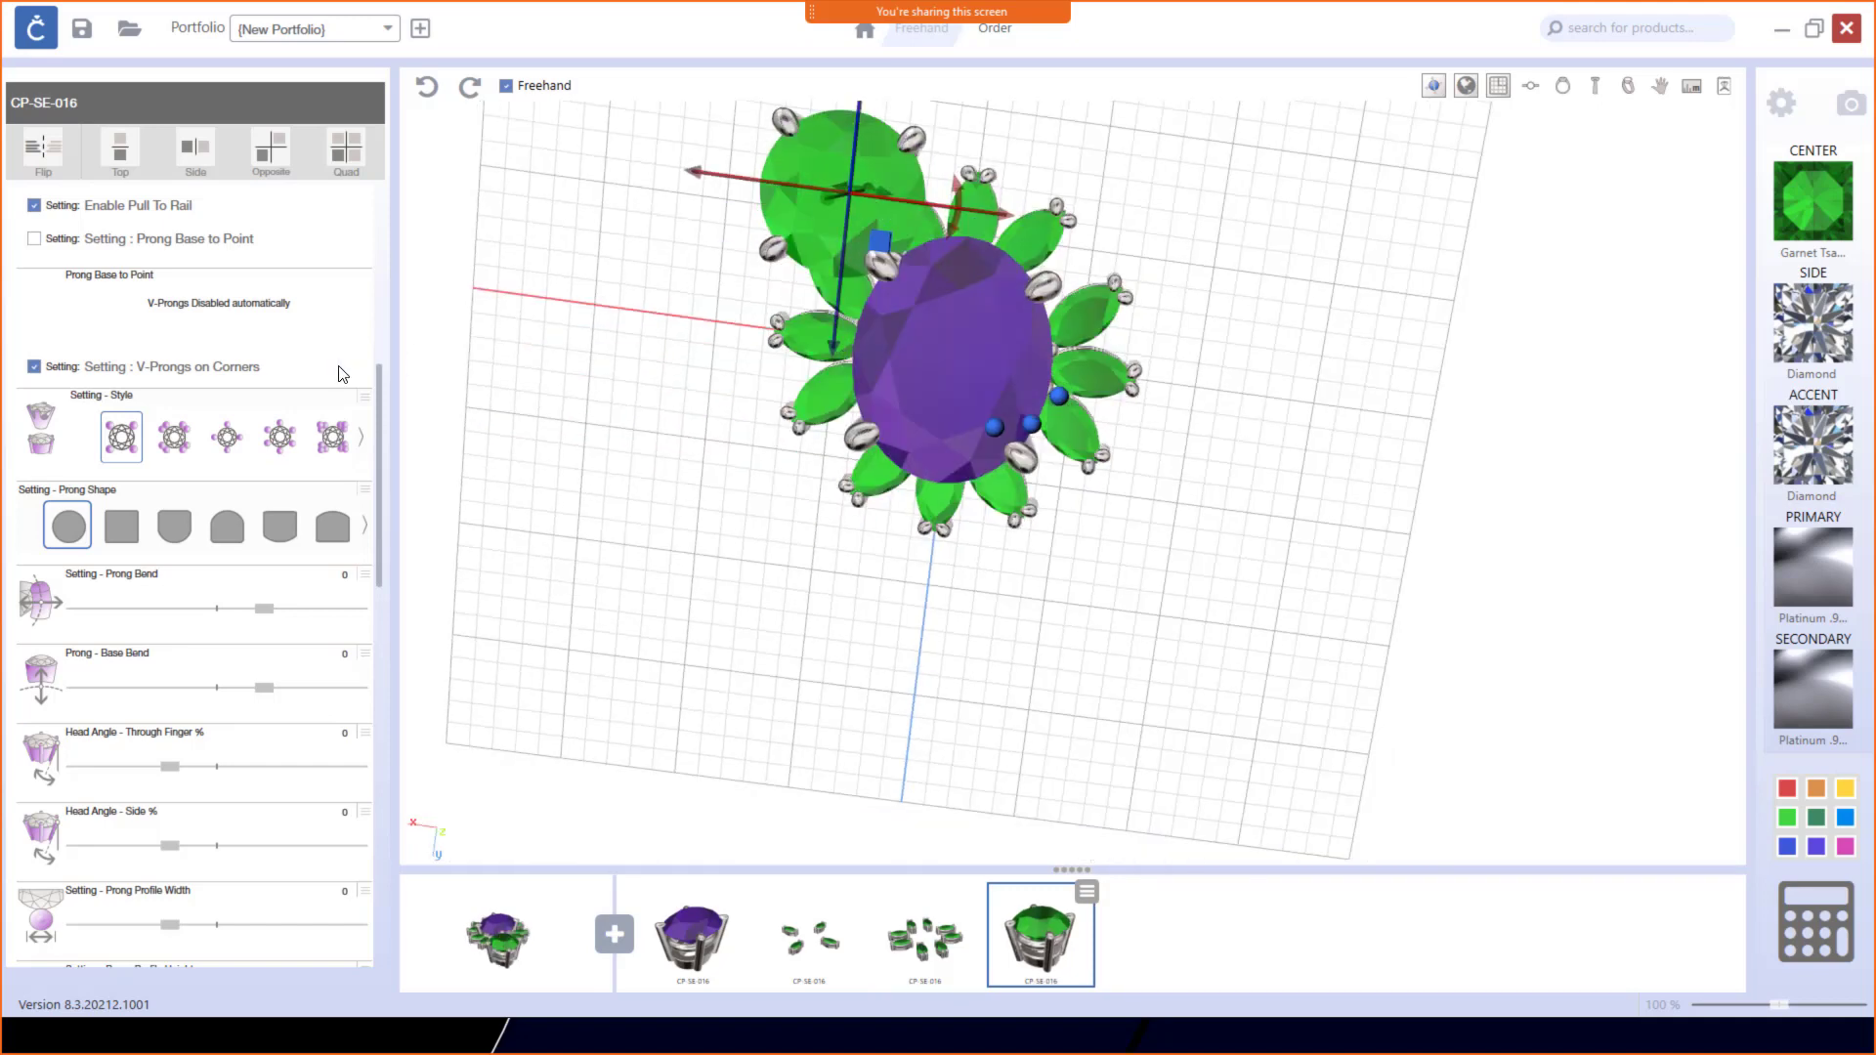
Step: Change the new setting's gem to a pear shape and rotate the setting so the pear's point faces the oval center
scroll(192, 394, up, 6)
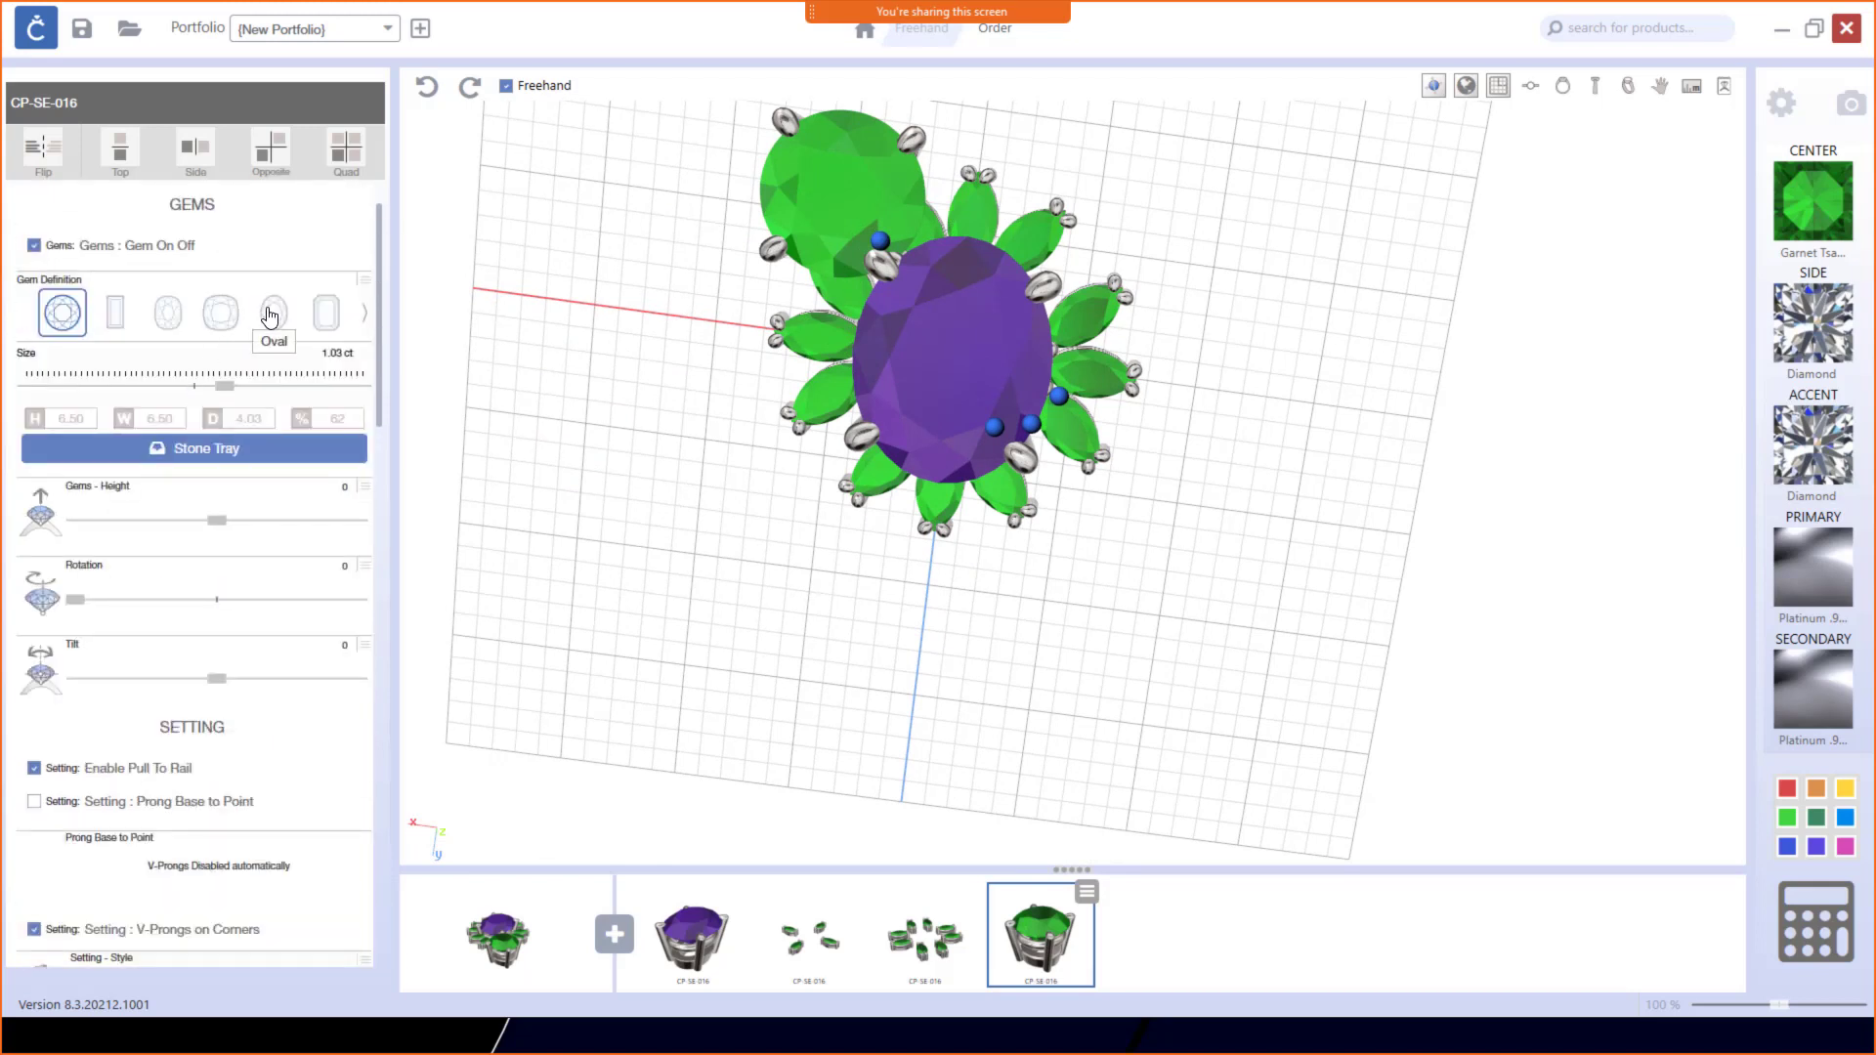
click(363, 313)
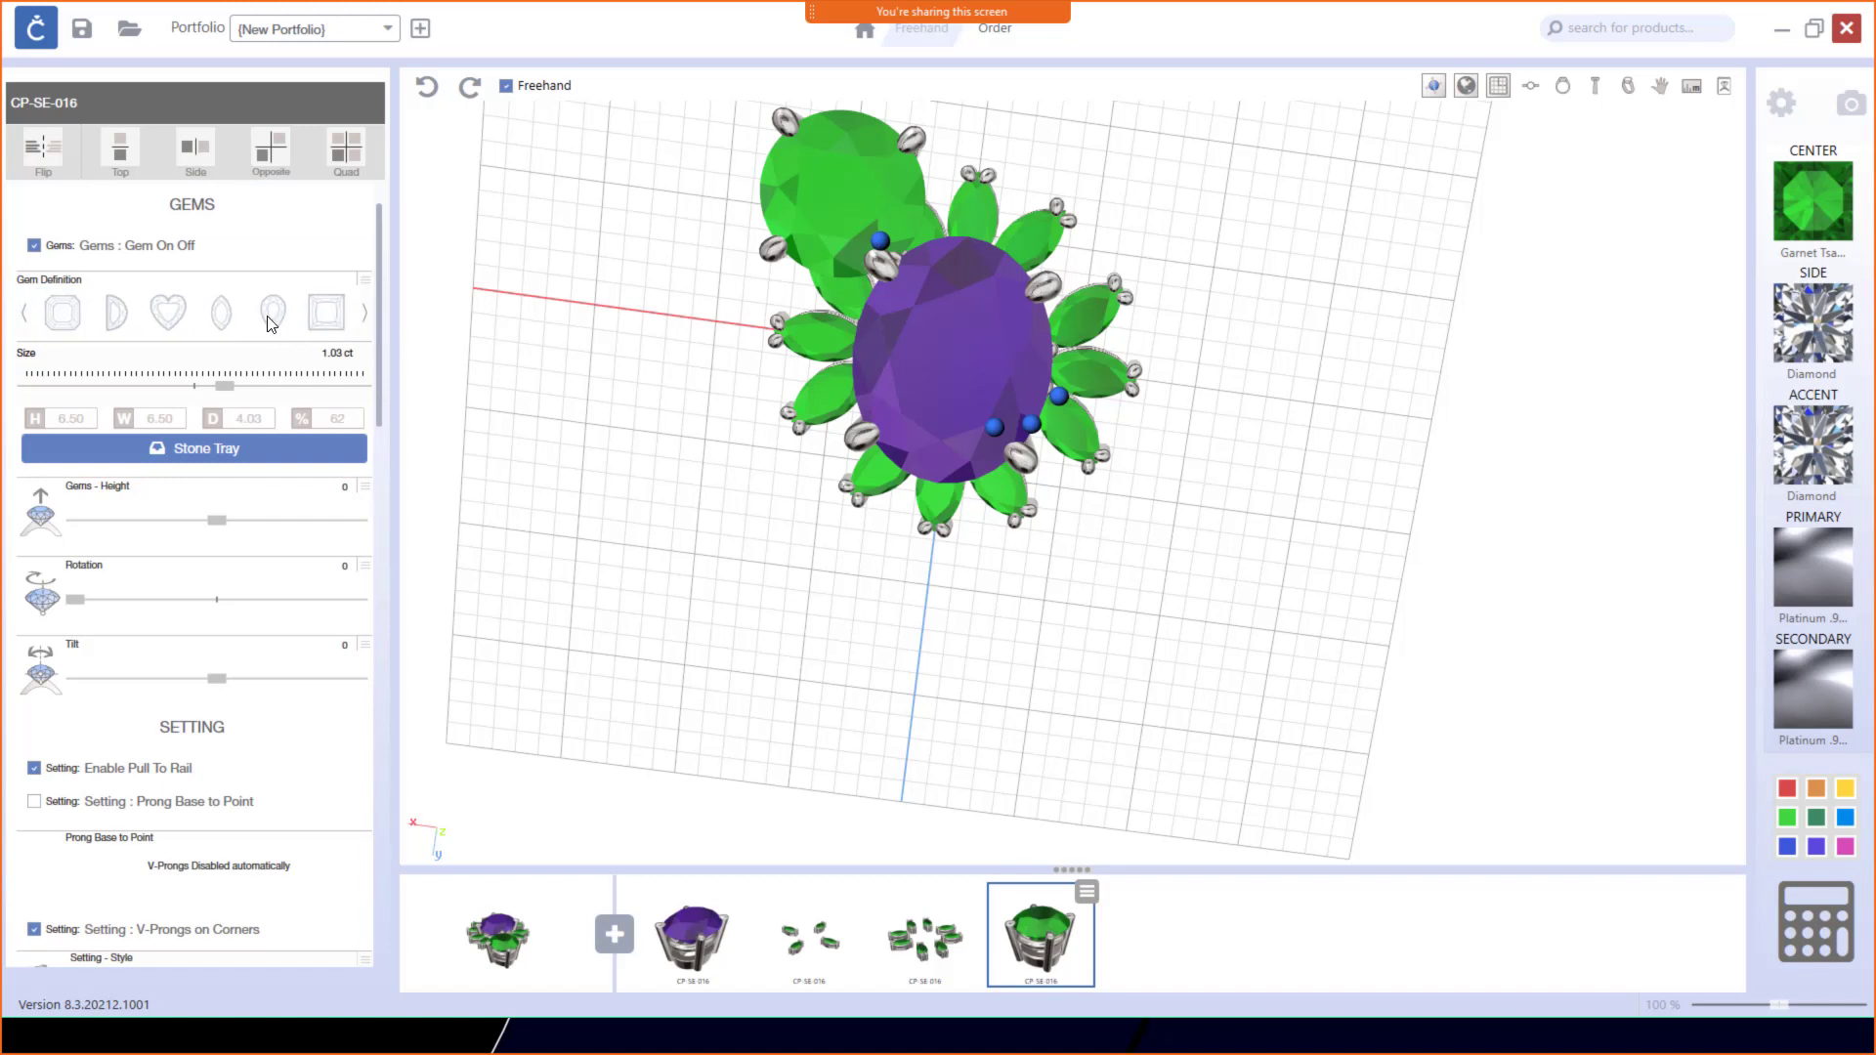
click(270, 319)
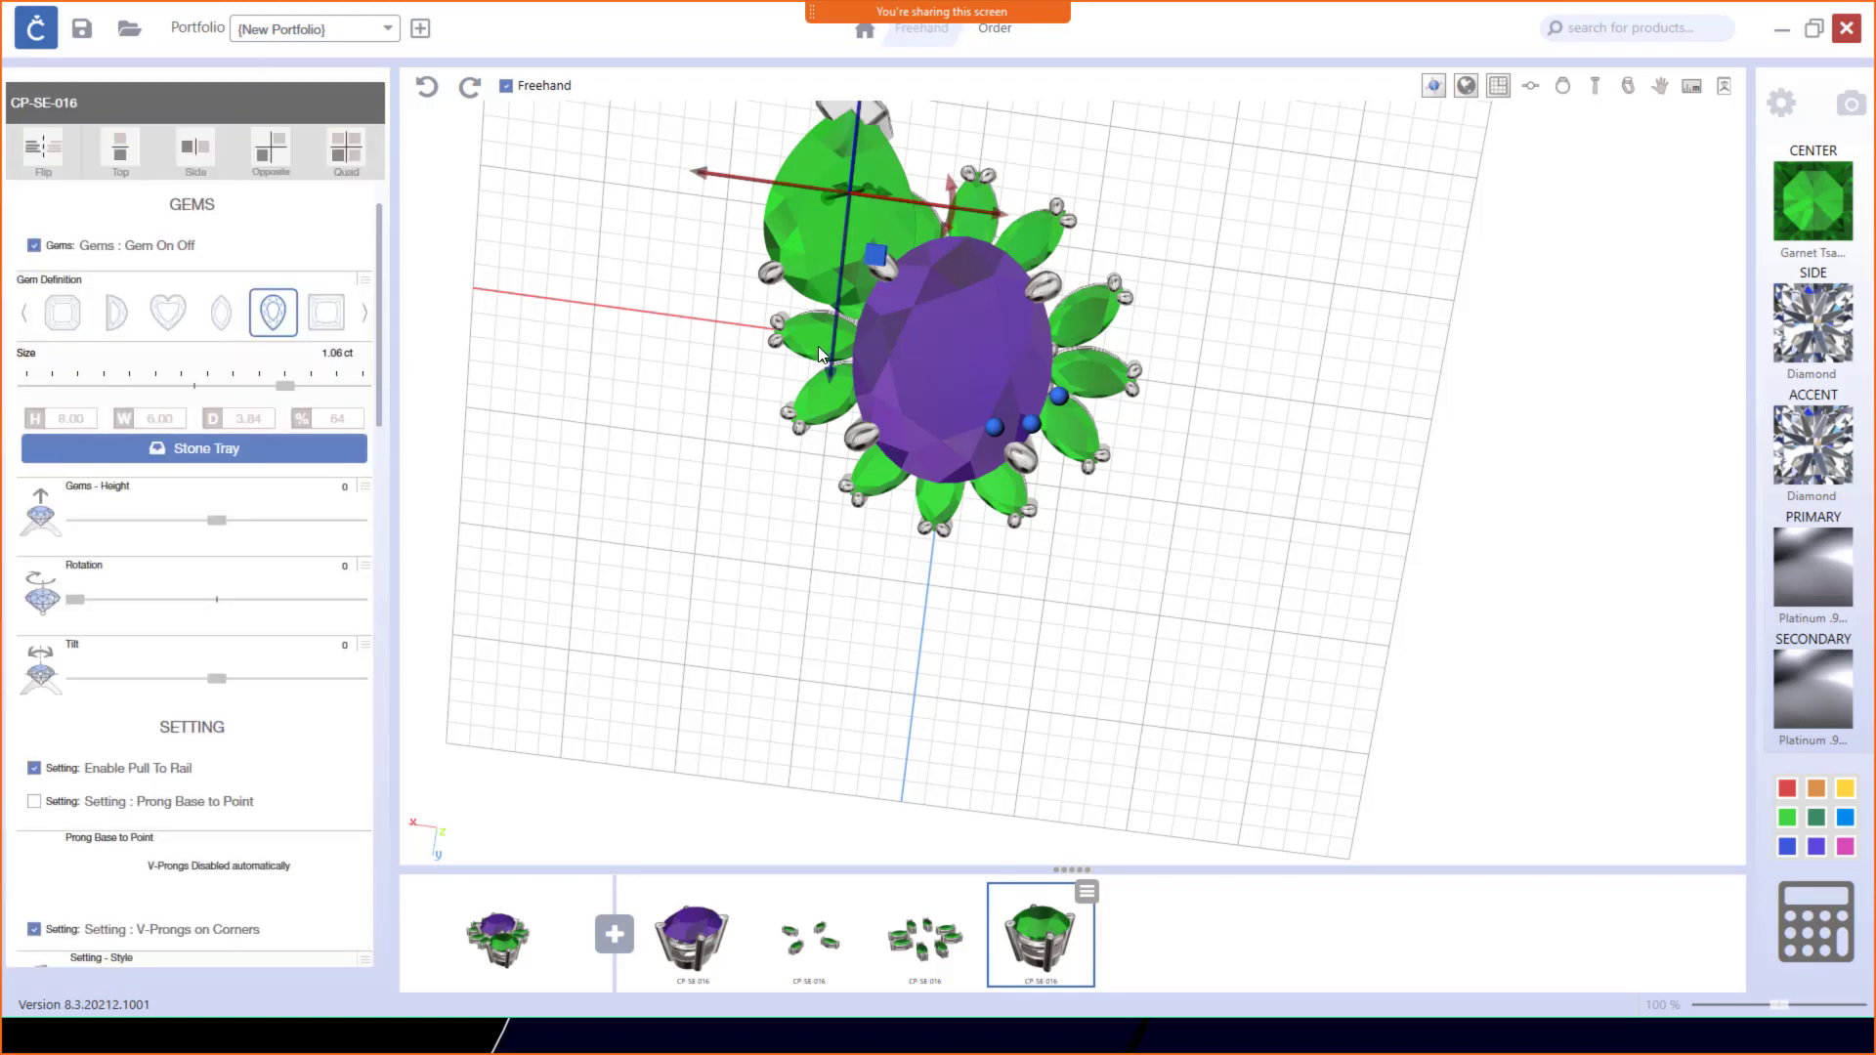
scroll(936, 224, down, 2)
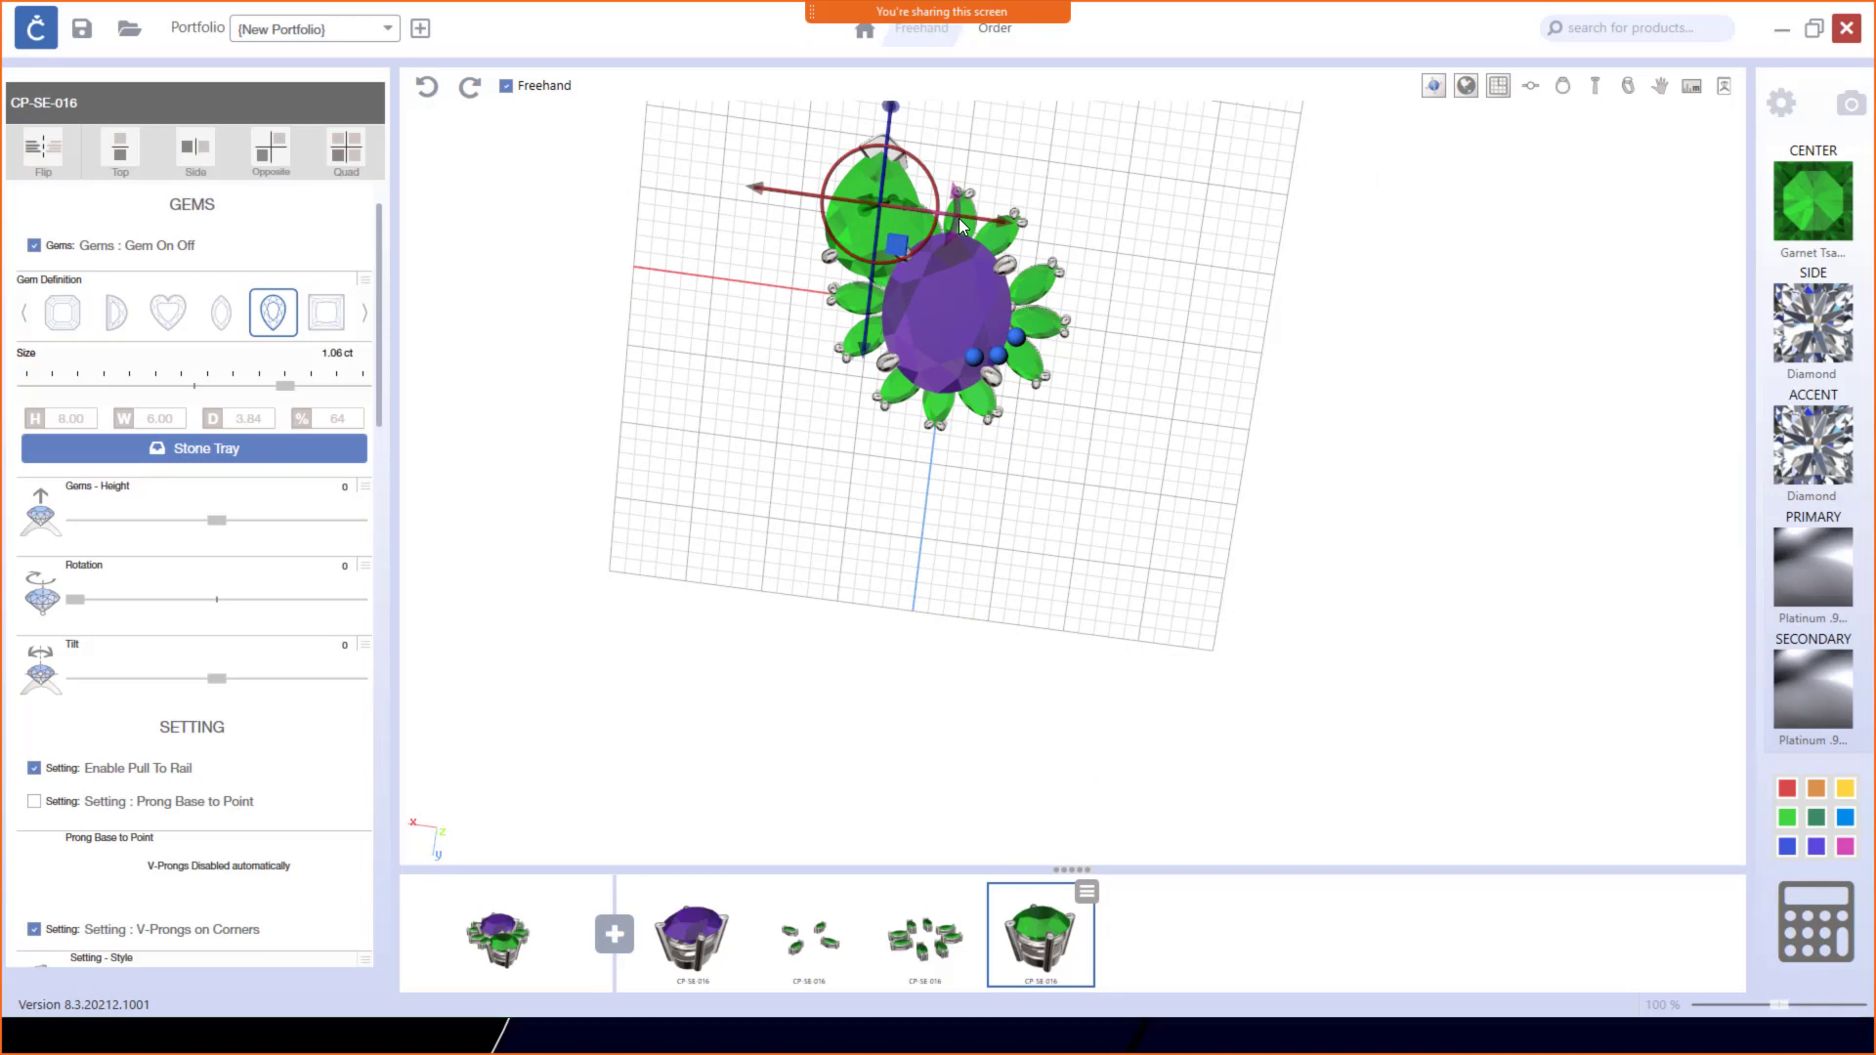
drag(959, 219, 835, 271)
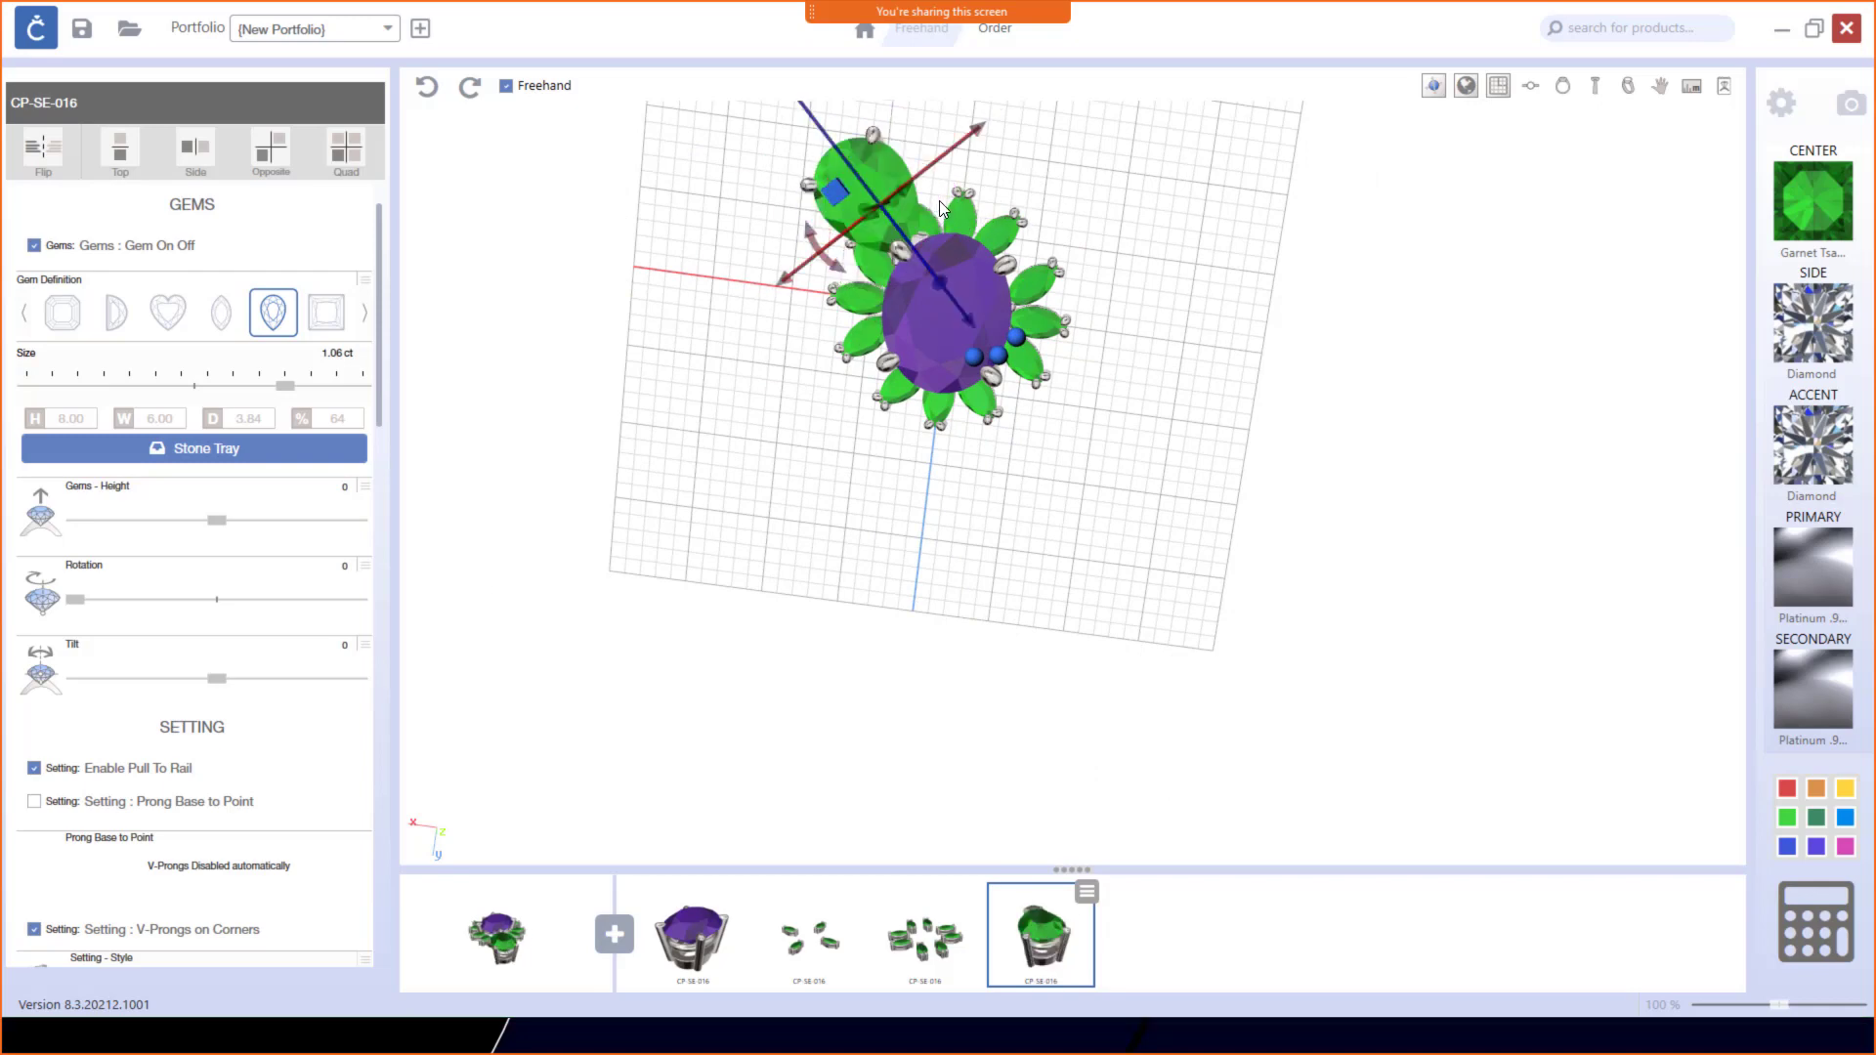
scroll(905, 178, up, 5)
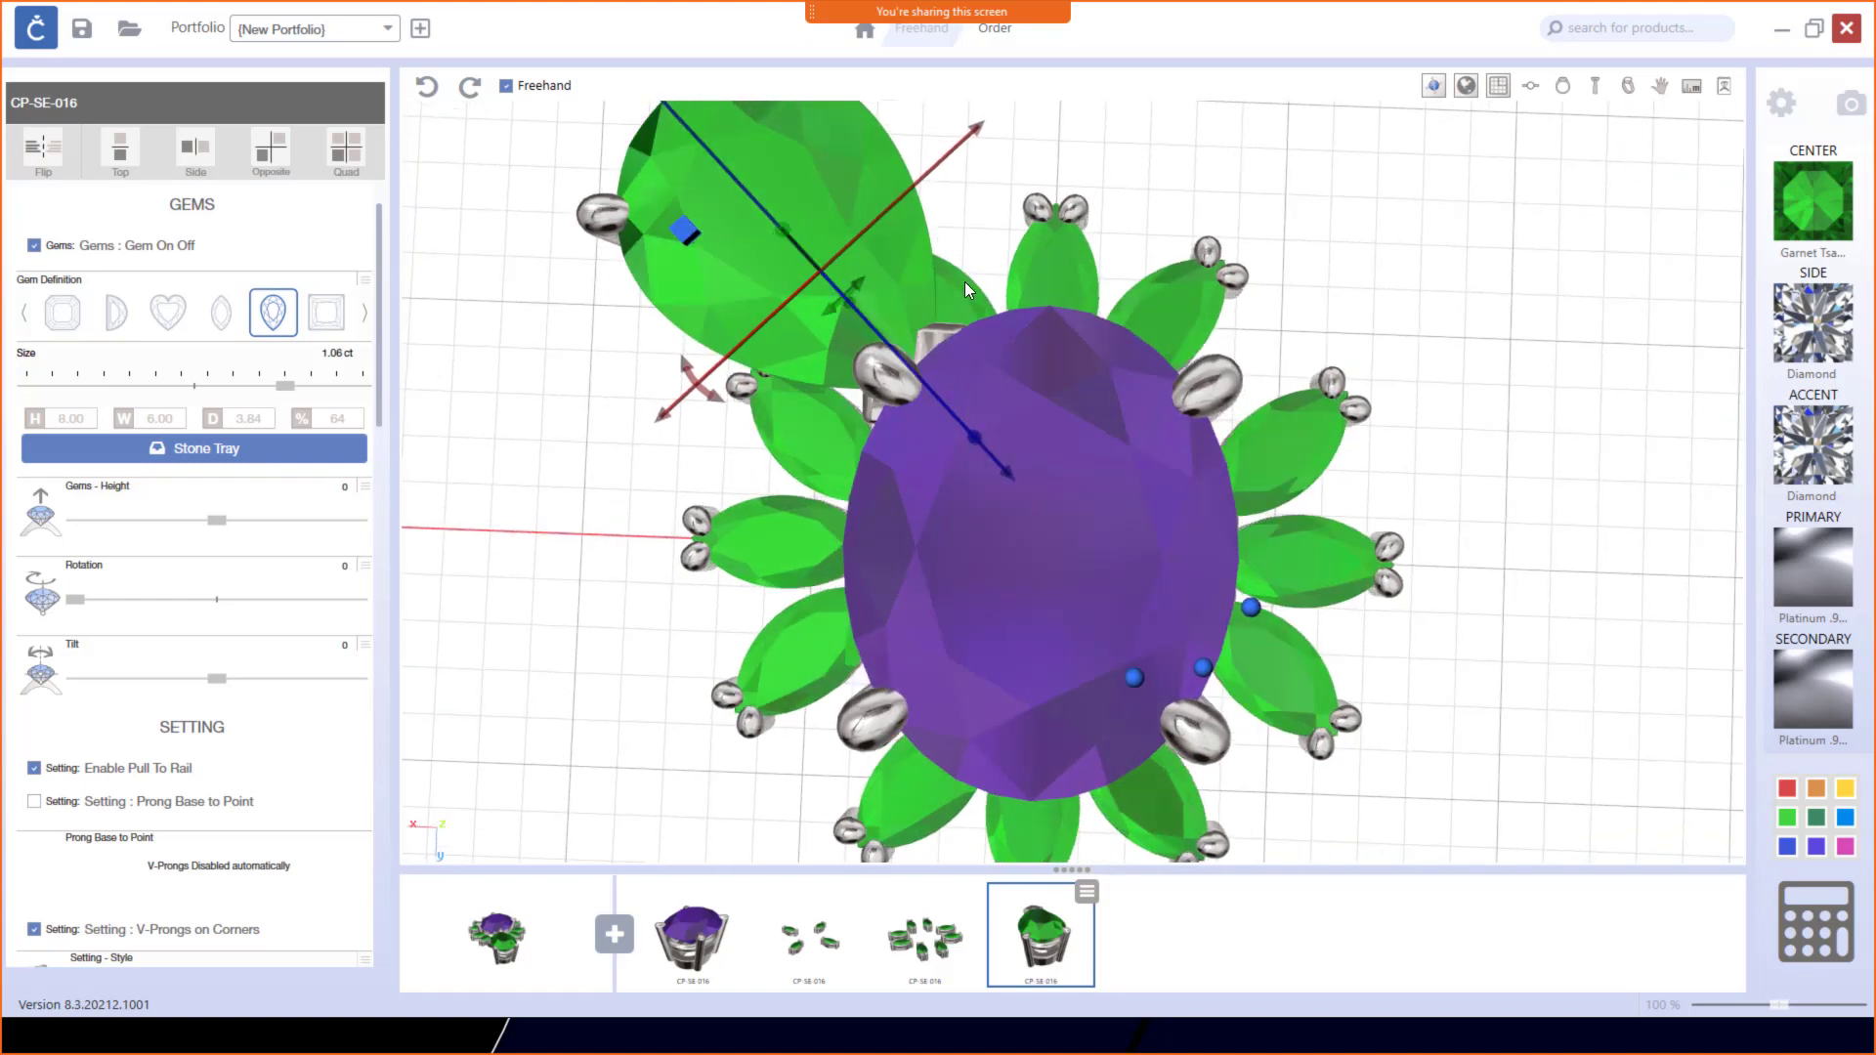
Step: Reduce the pear gem's size to .25 ct
scroll(1029, 377, down, 5)
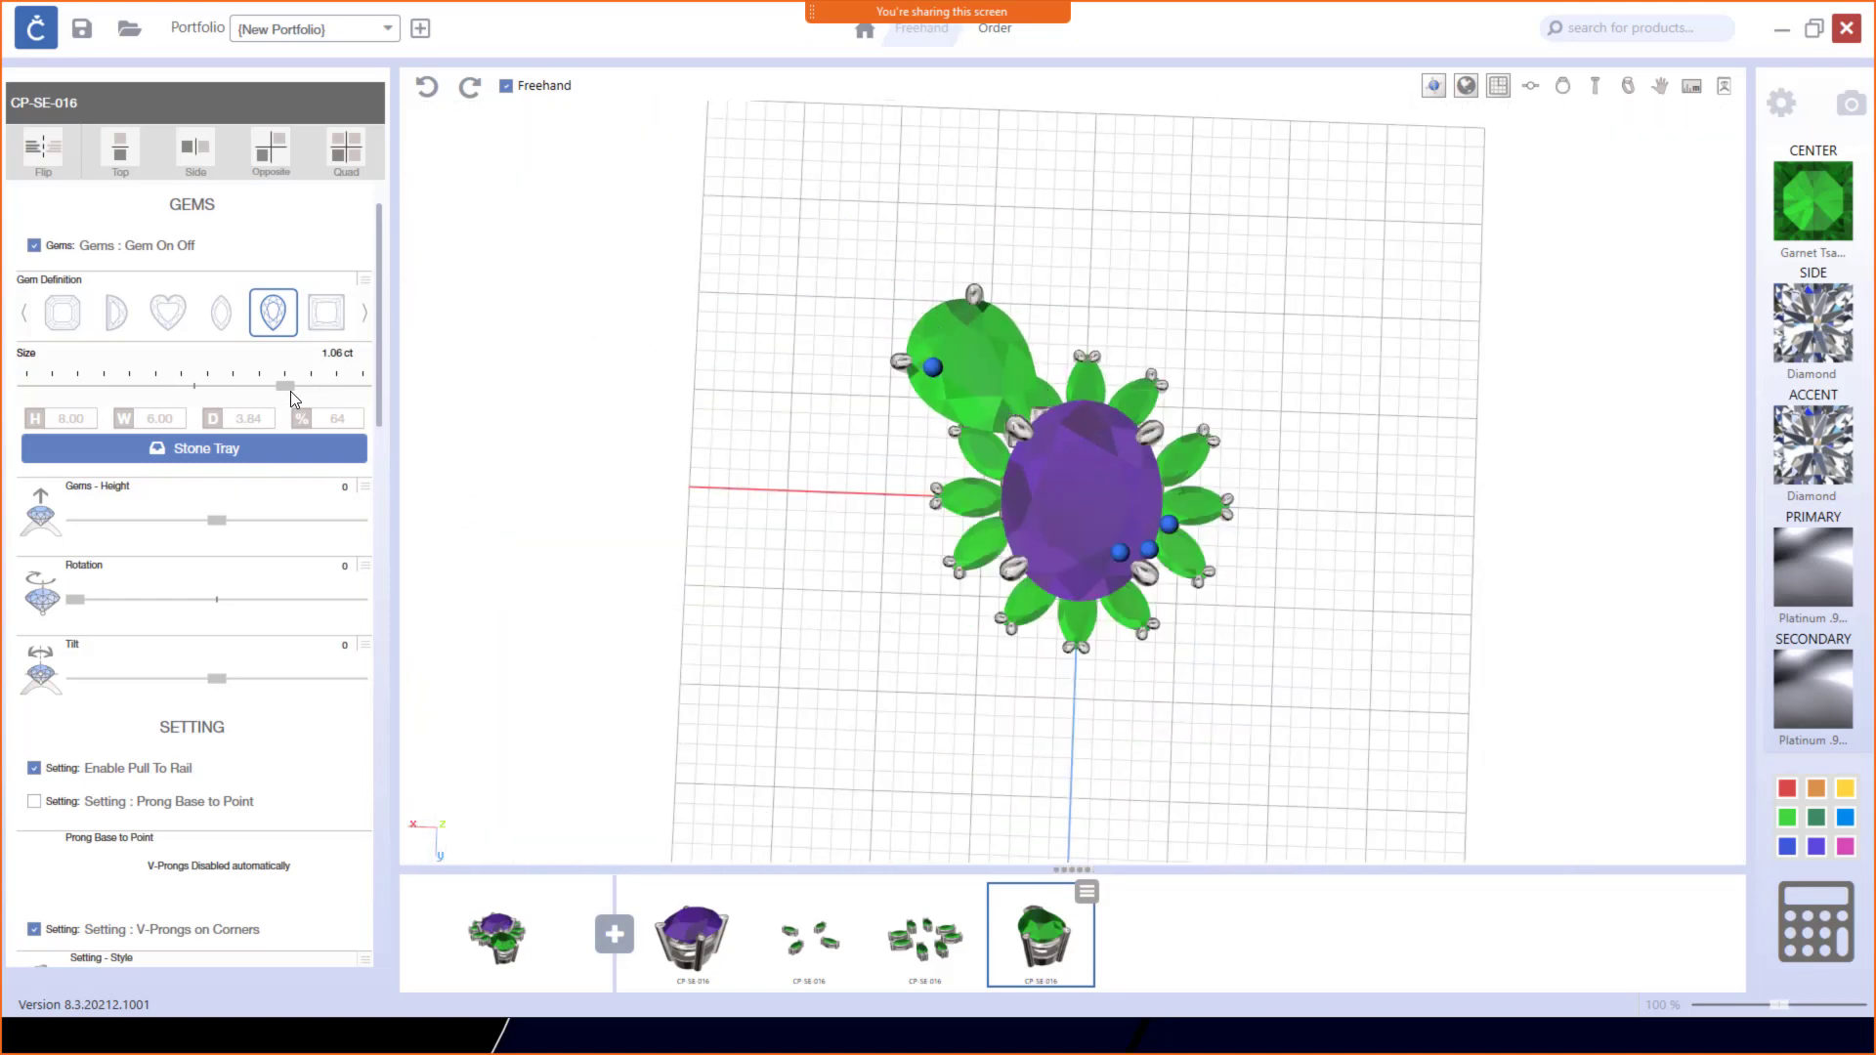
click(226, 387)
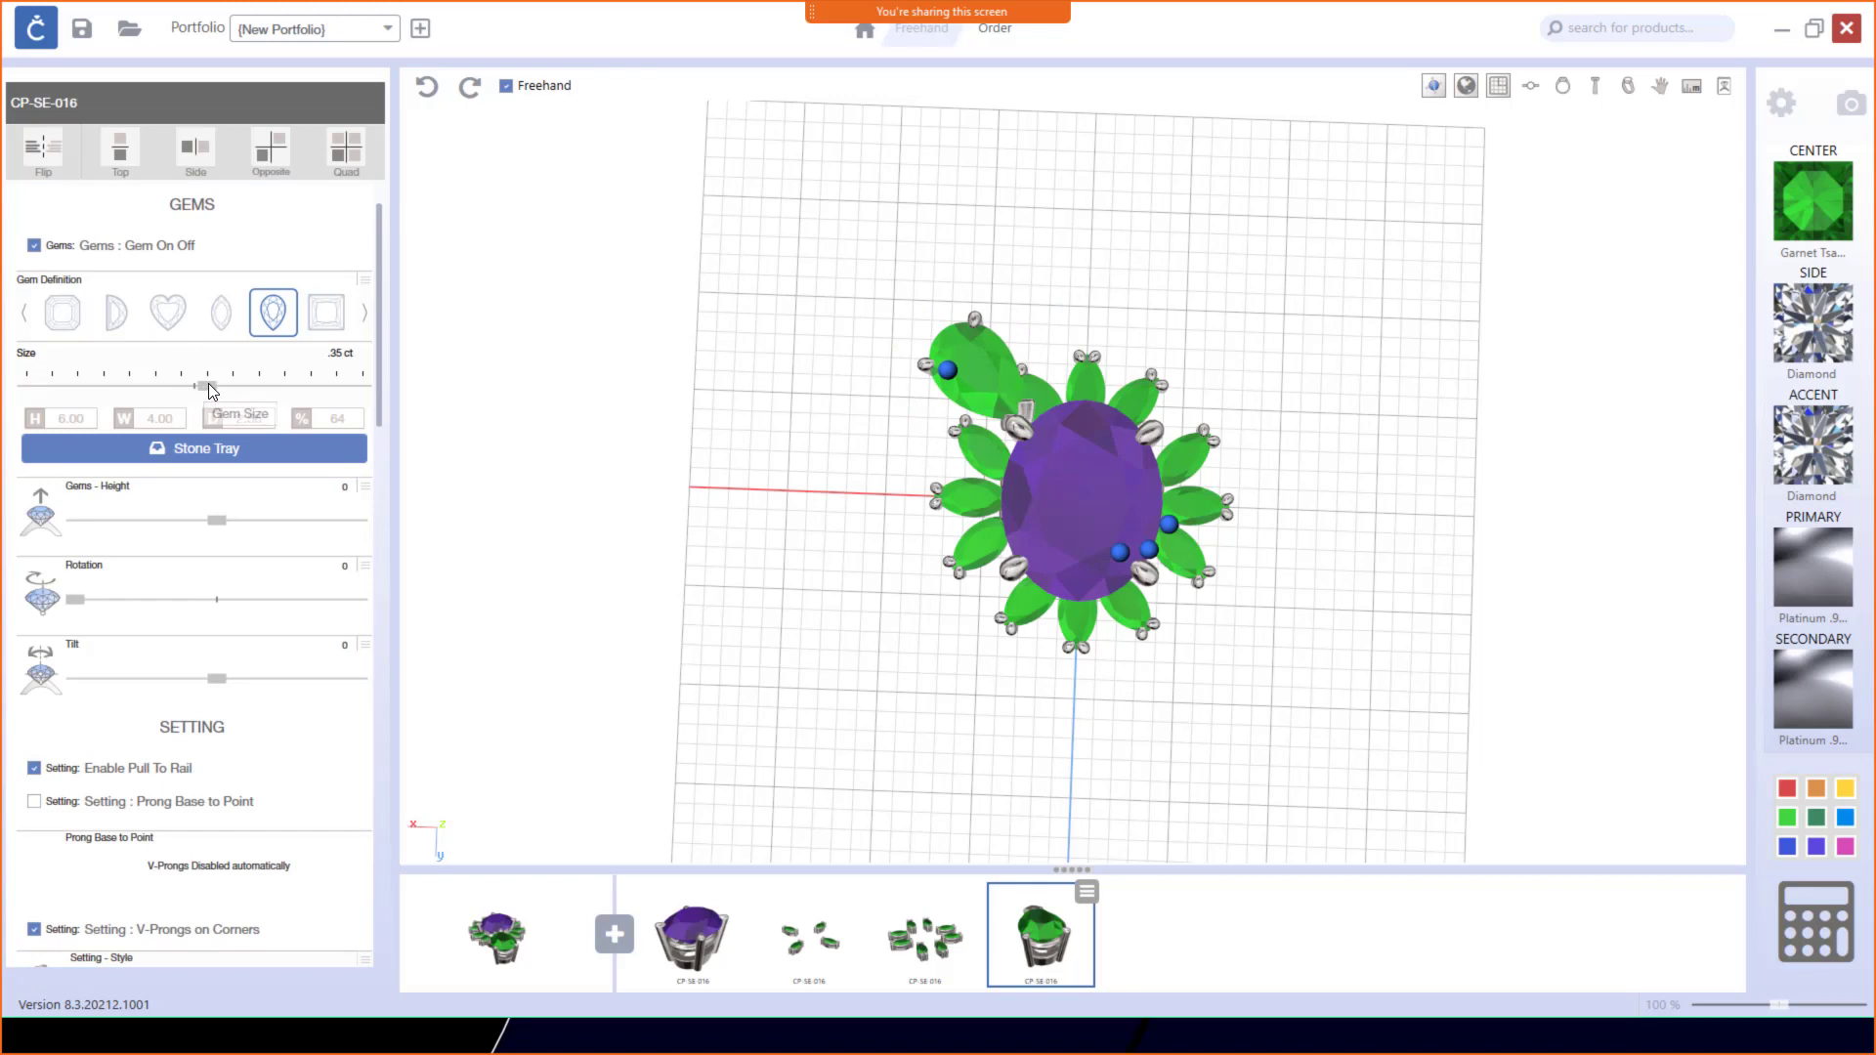
drag(208, 386, 150, 384)
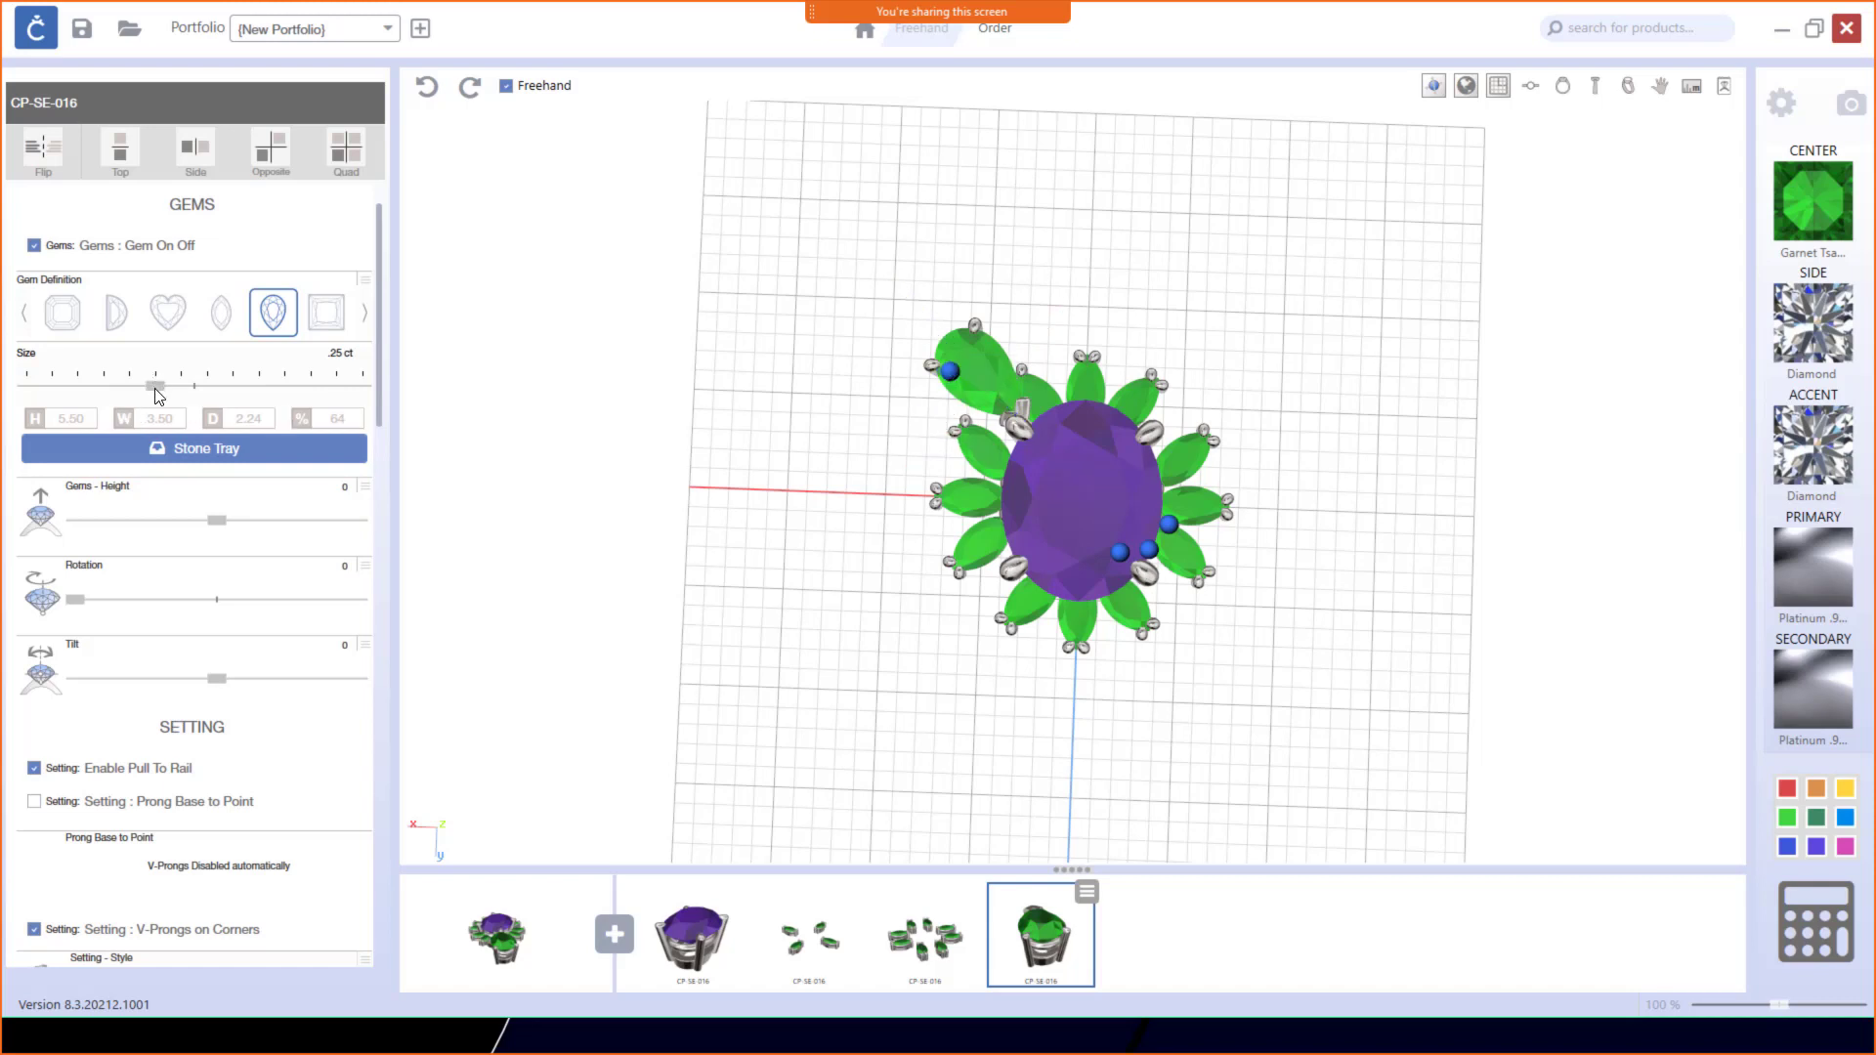
Step: Reduce the pear gem's size to .09 ct
drag(146, 388, 131, 391)
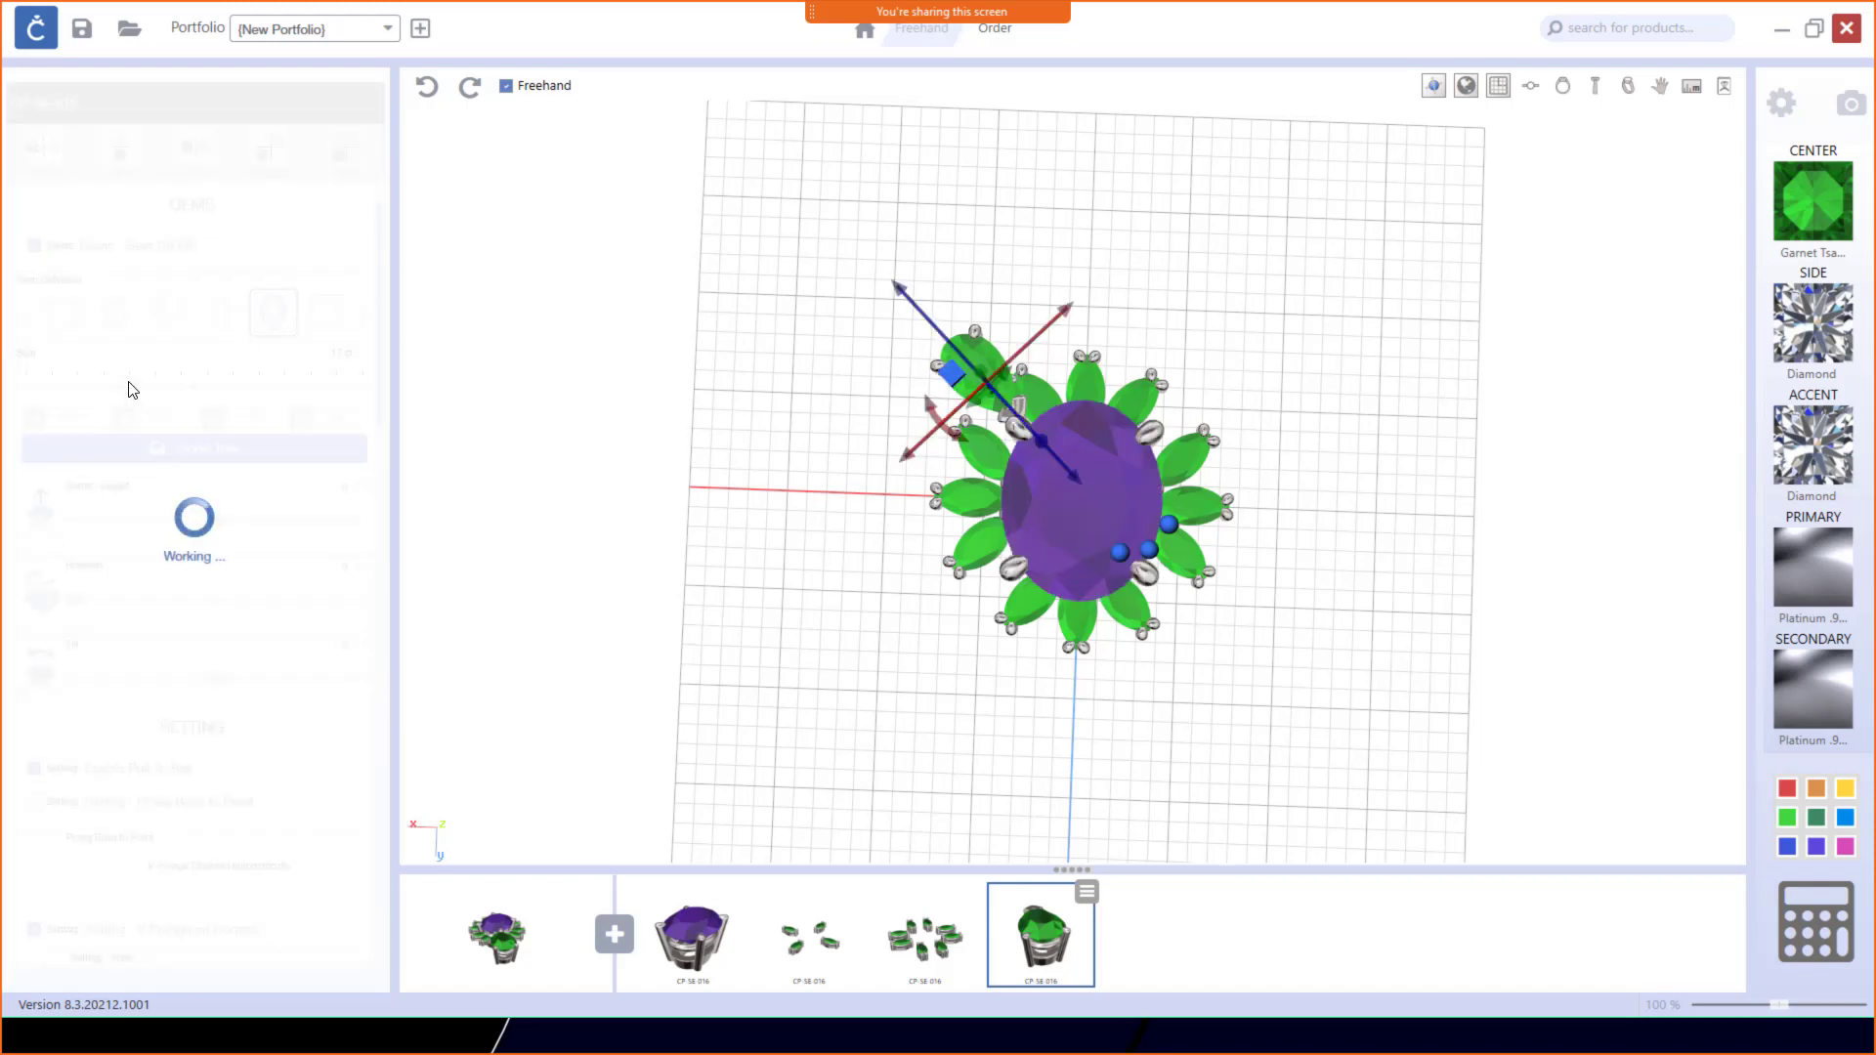
click(972, 359)
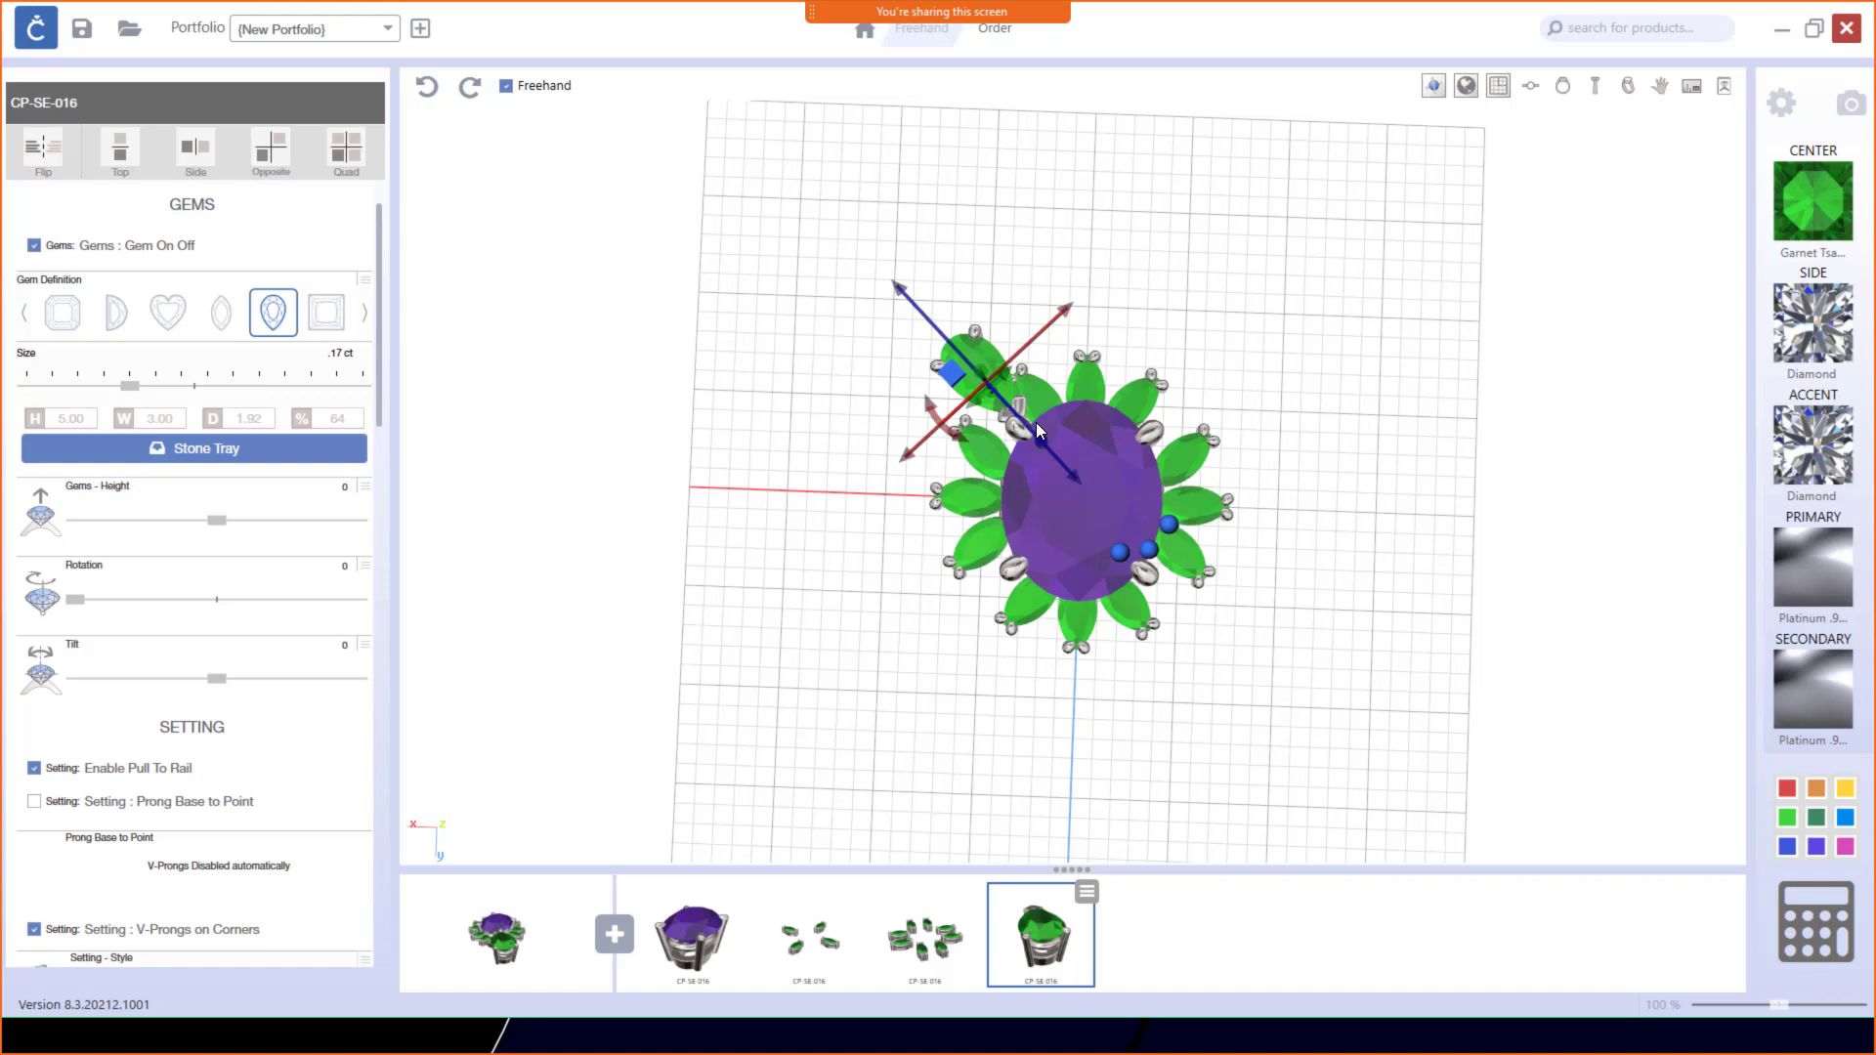
drag(1072, 318, 929, 295)
scroll(977, 381, up, 3)
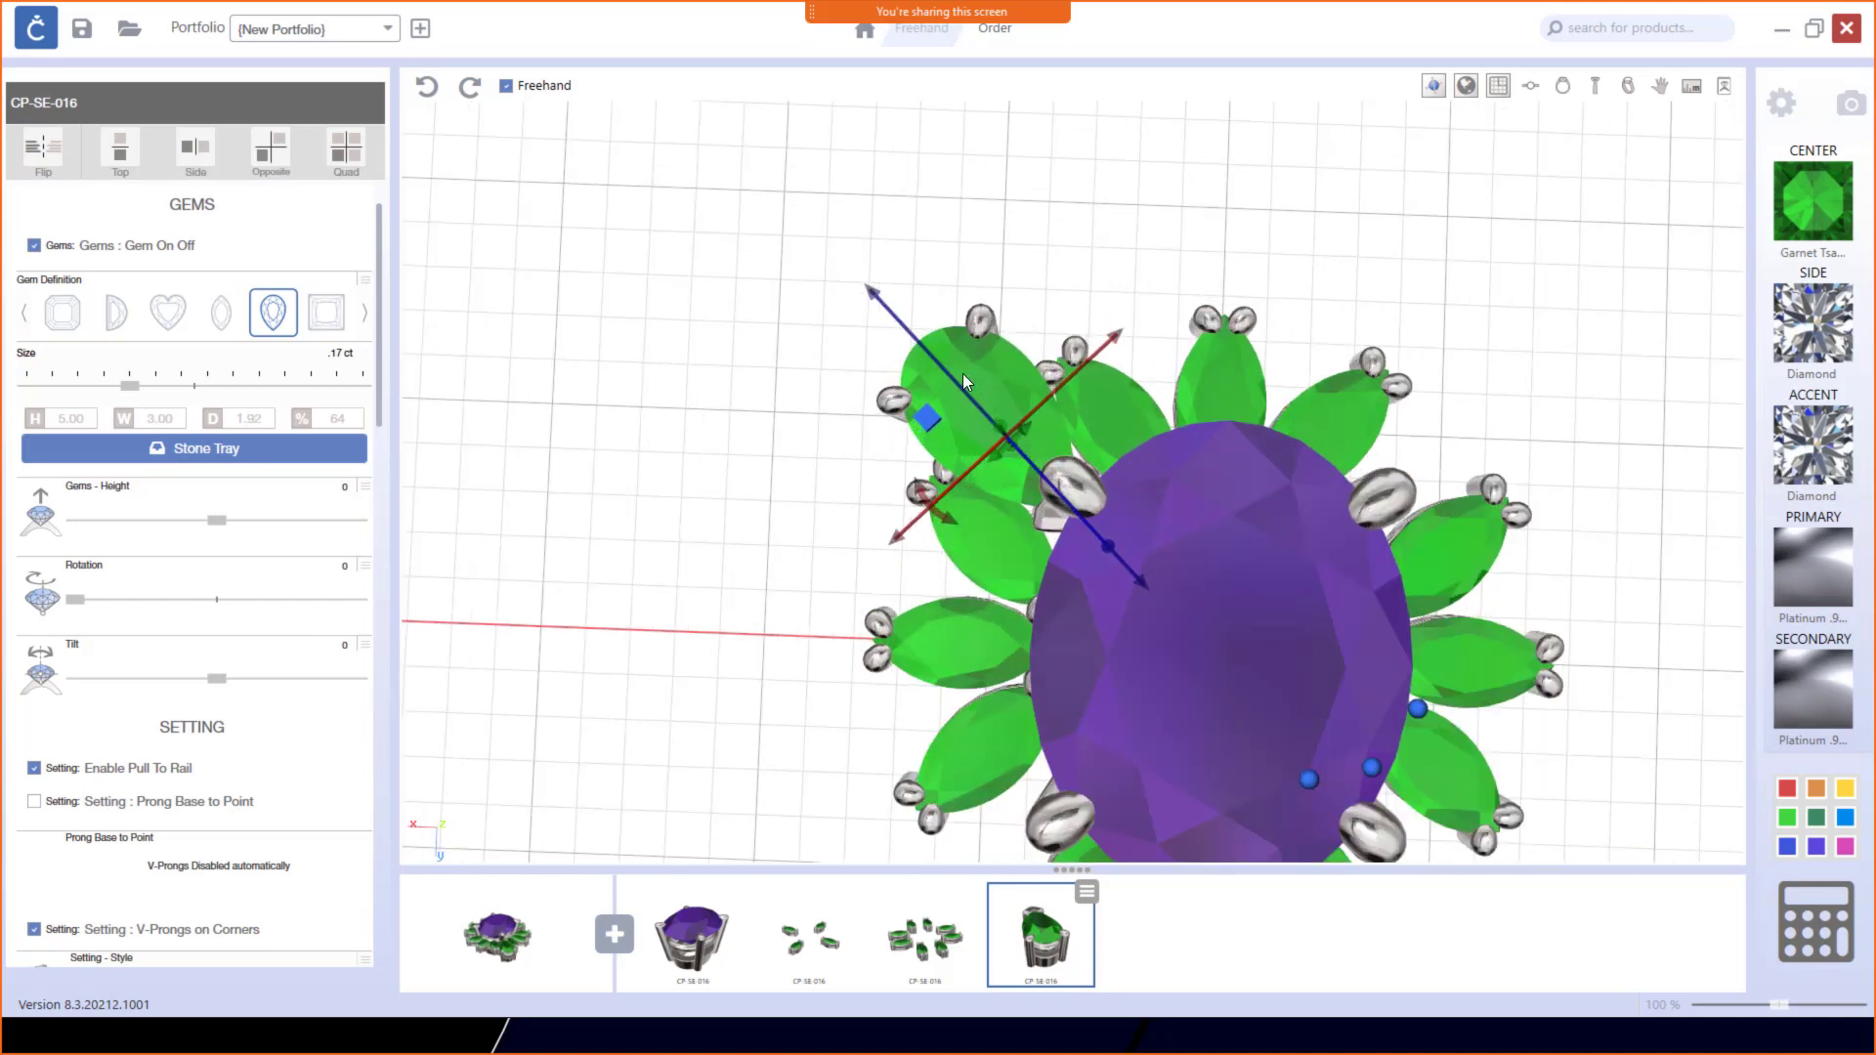
click(820, 293)
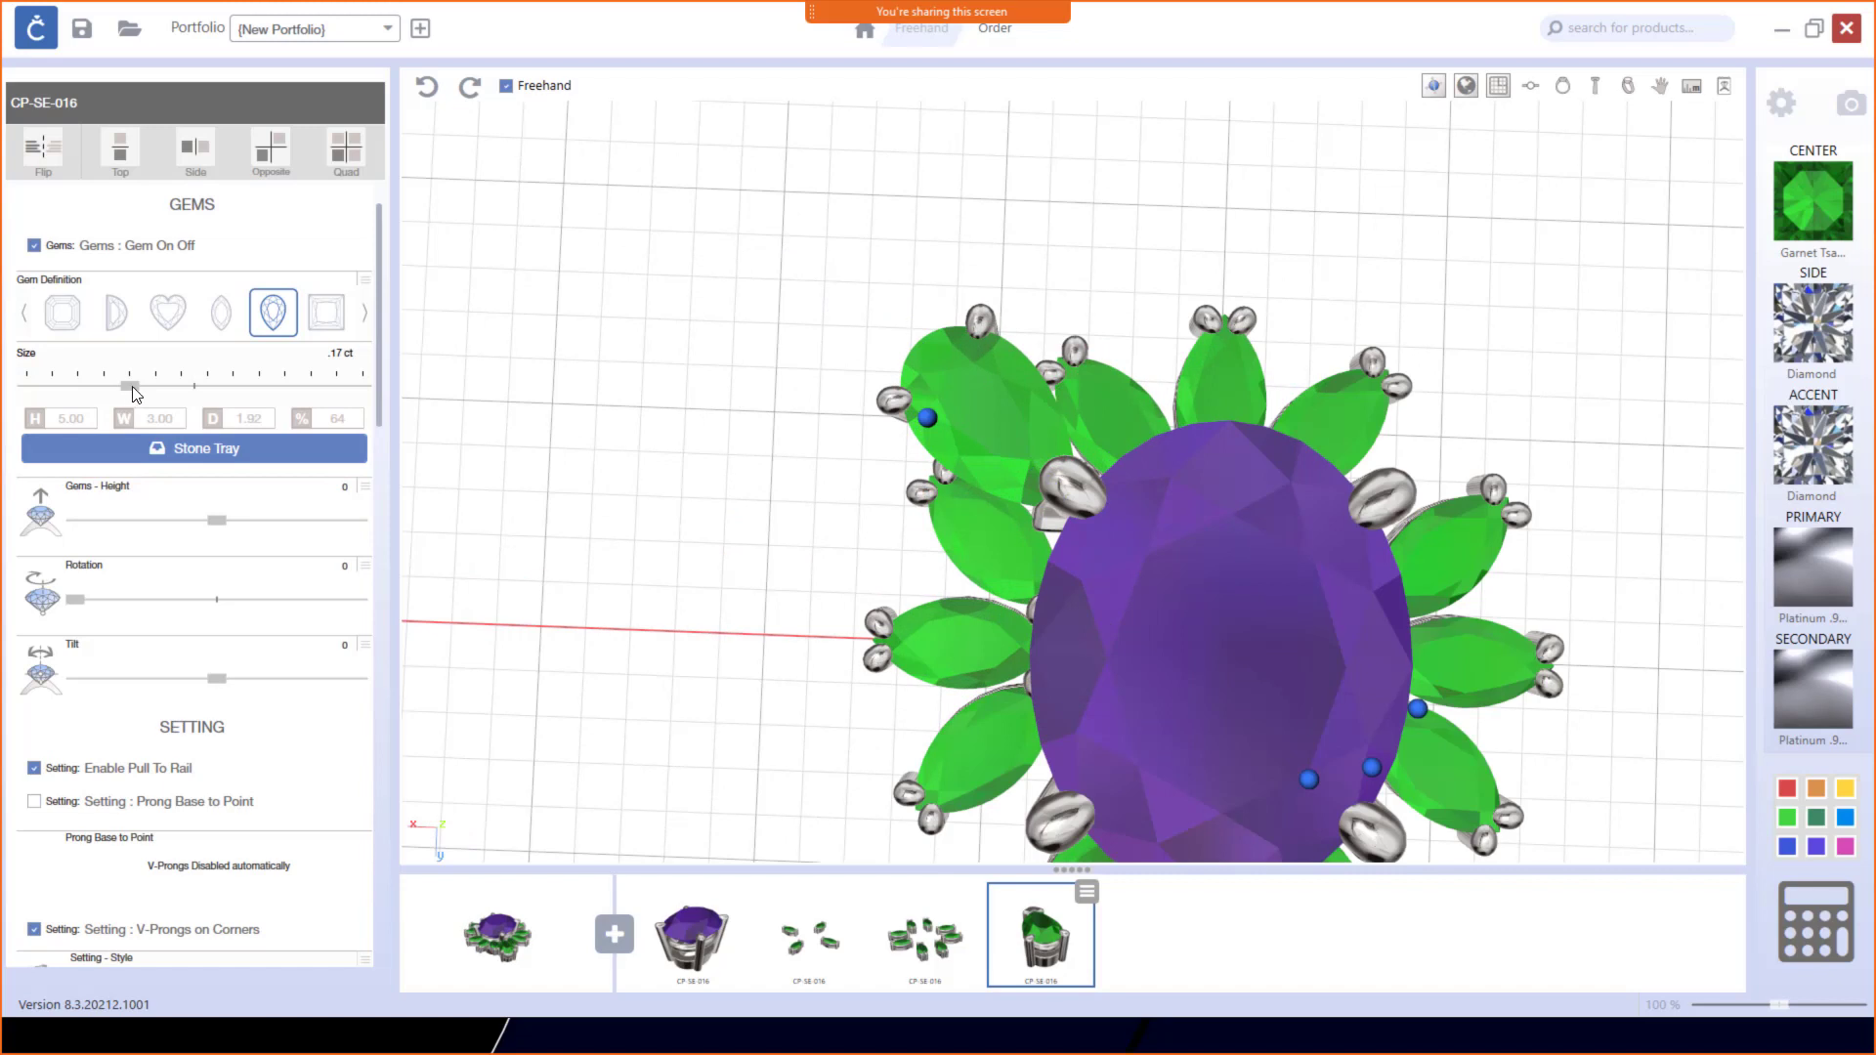
drag(117, 395, 95, 396)
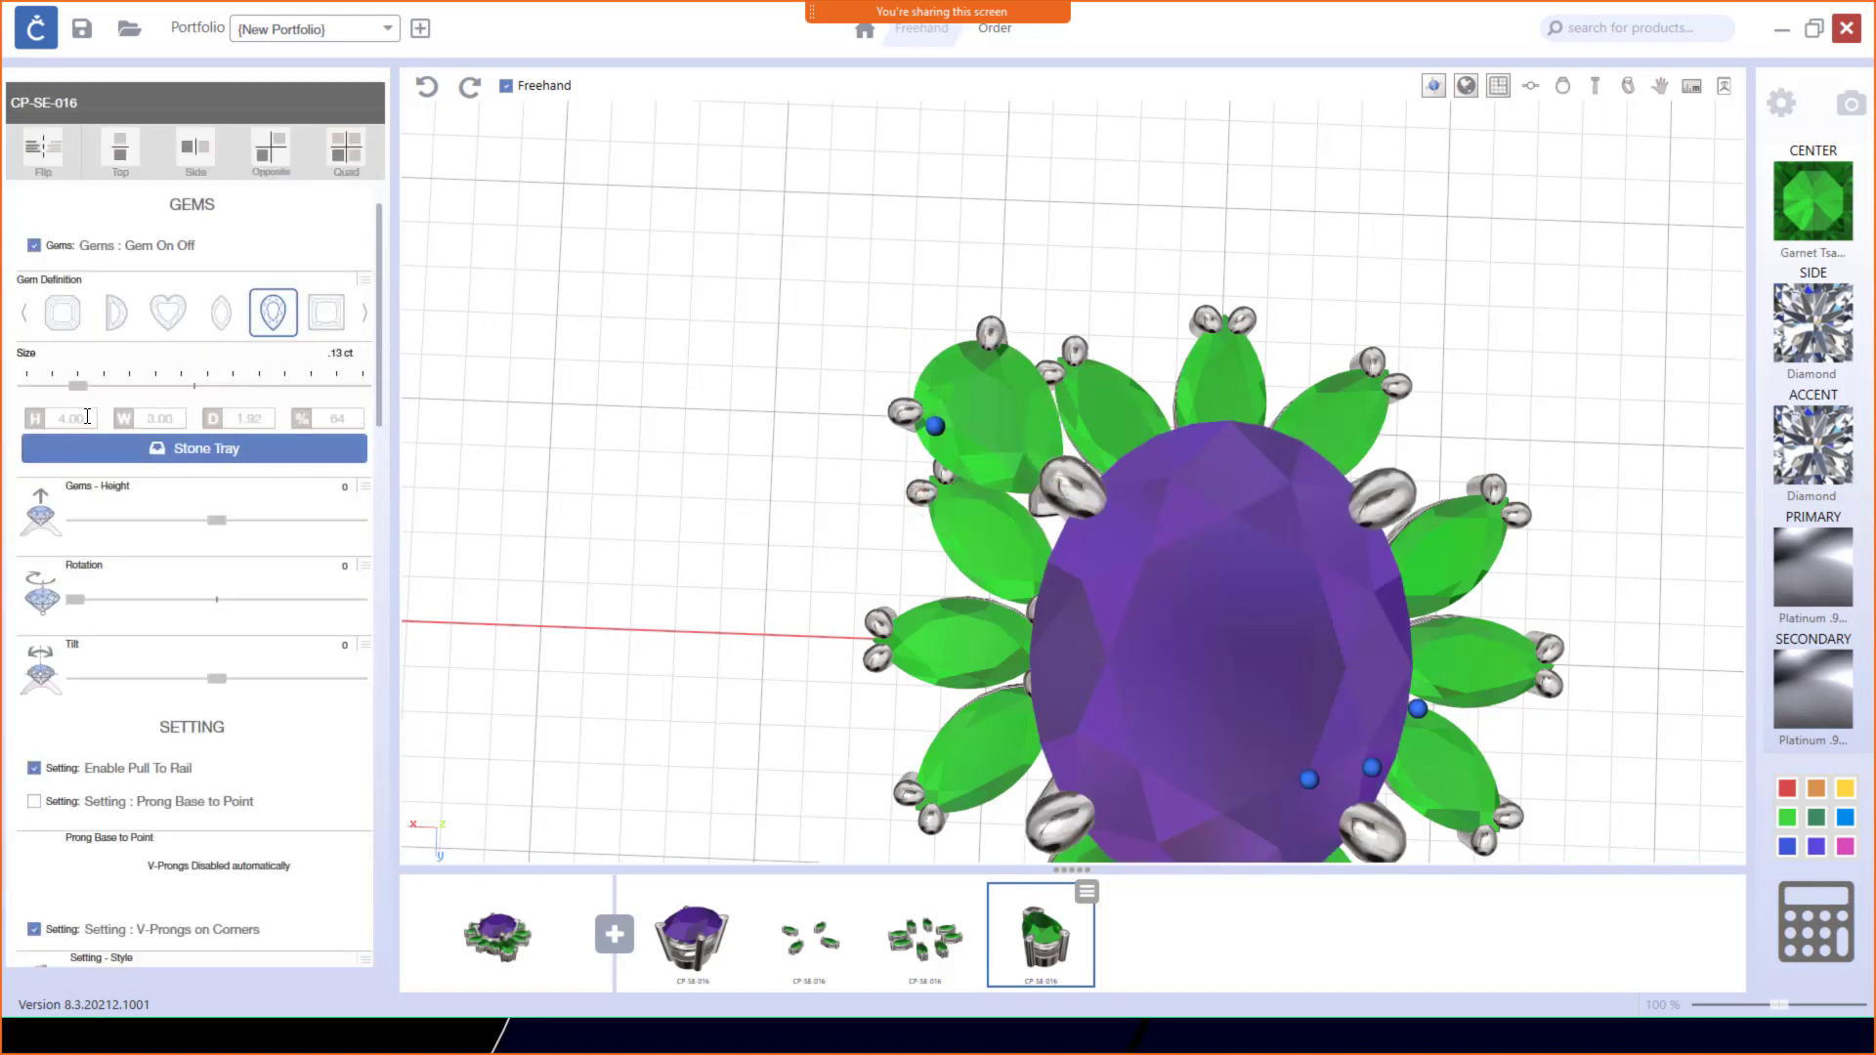
drag(83, 391, 64, 396)
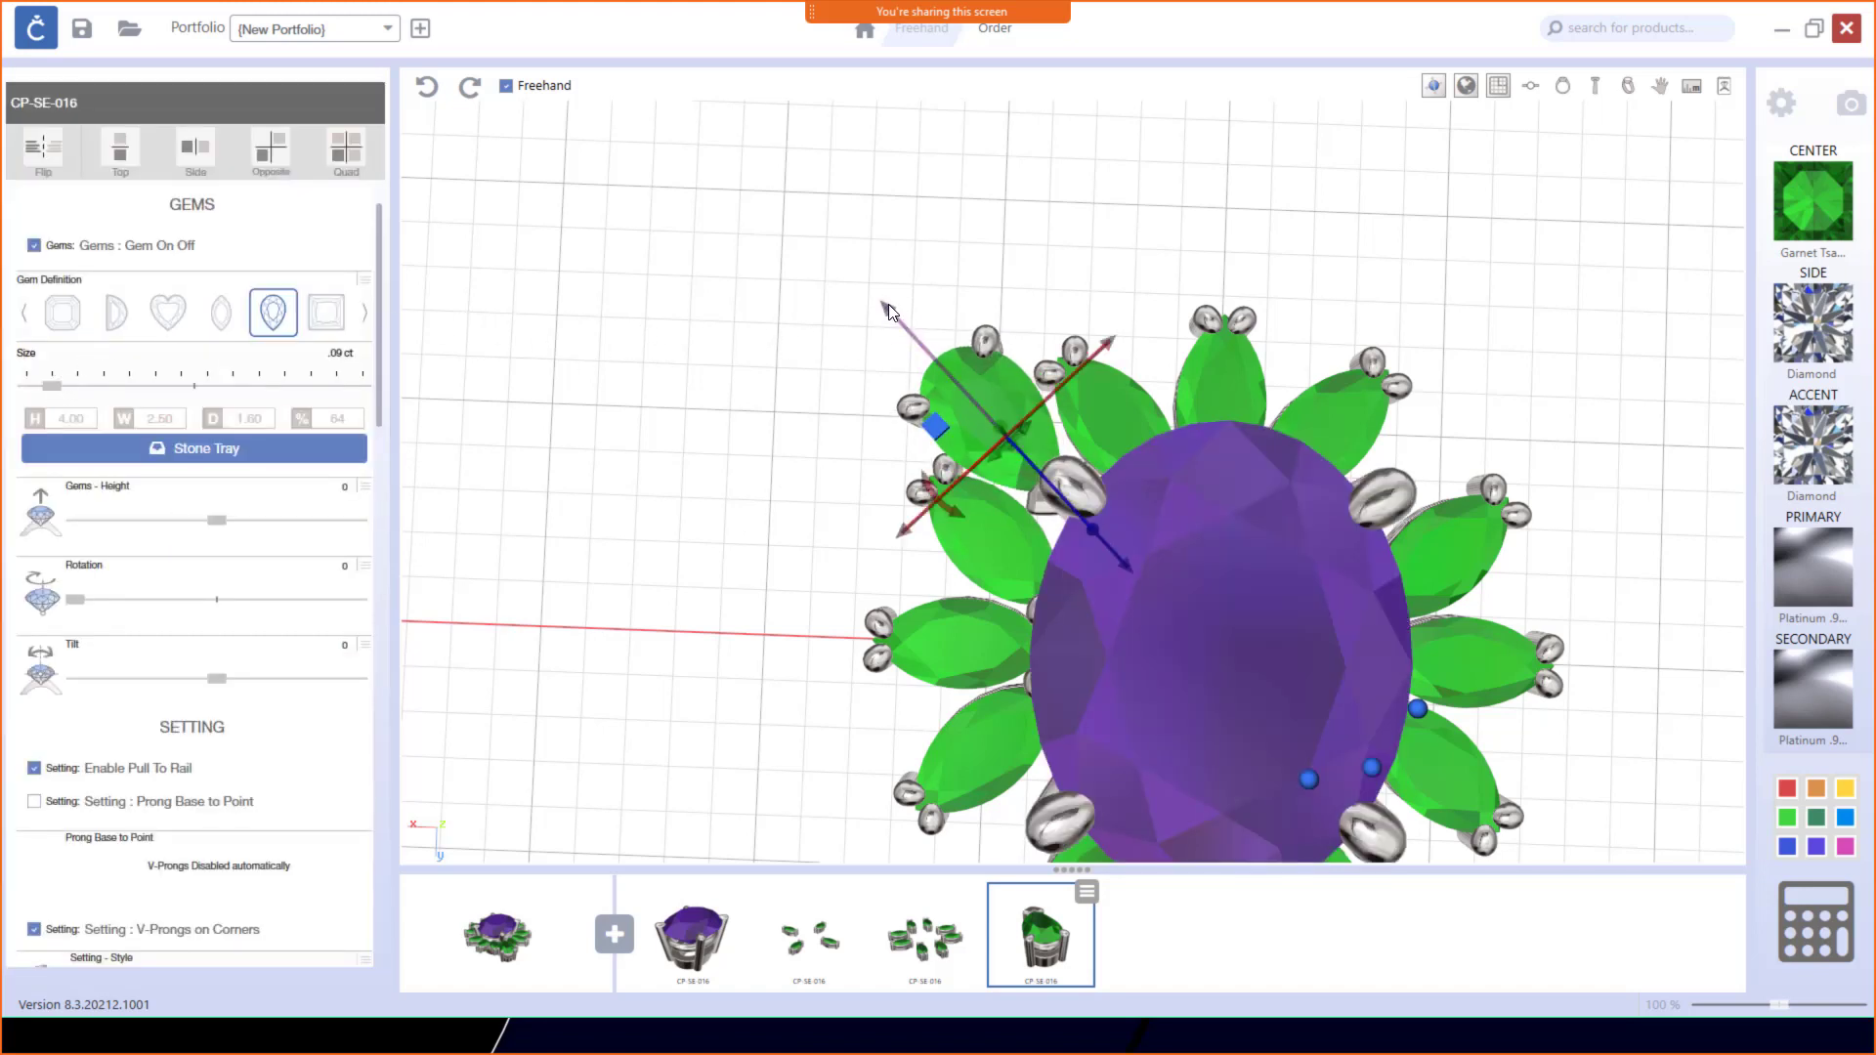
Step: Move the pear setting diagonally inward toward the oval center and nudge it sideways so it sits centered between the two neighboring marquise settings
drag(884, 309, 900, 316)
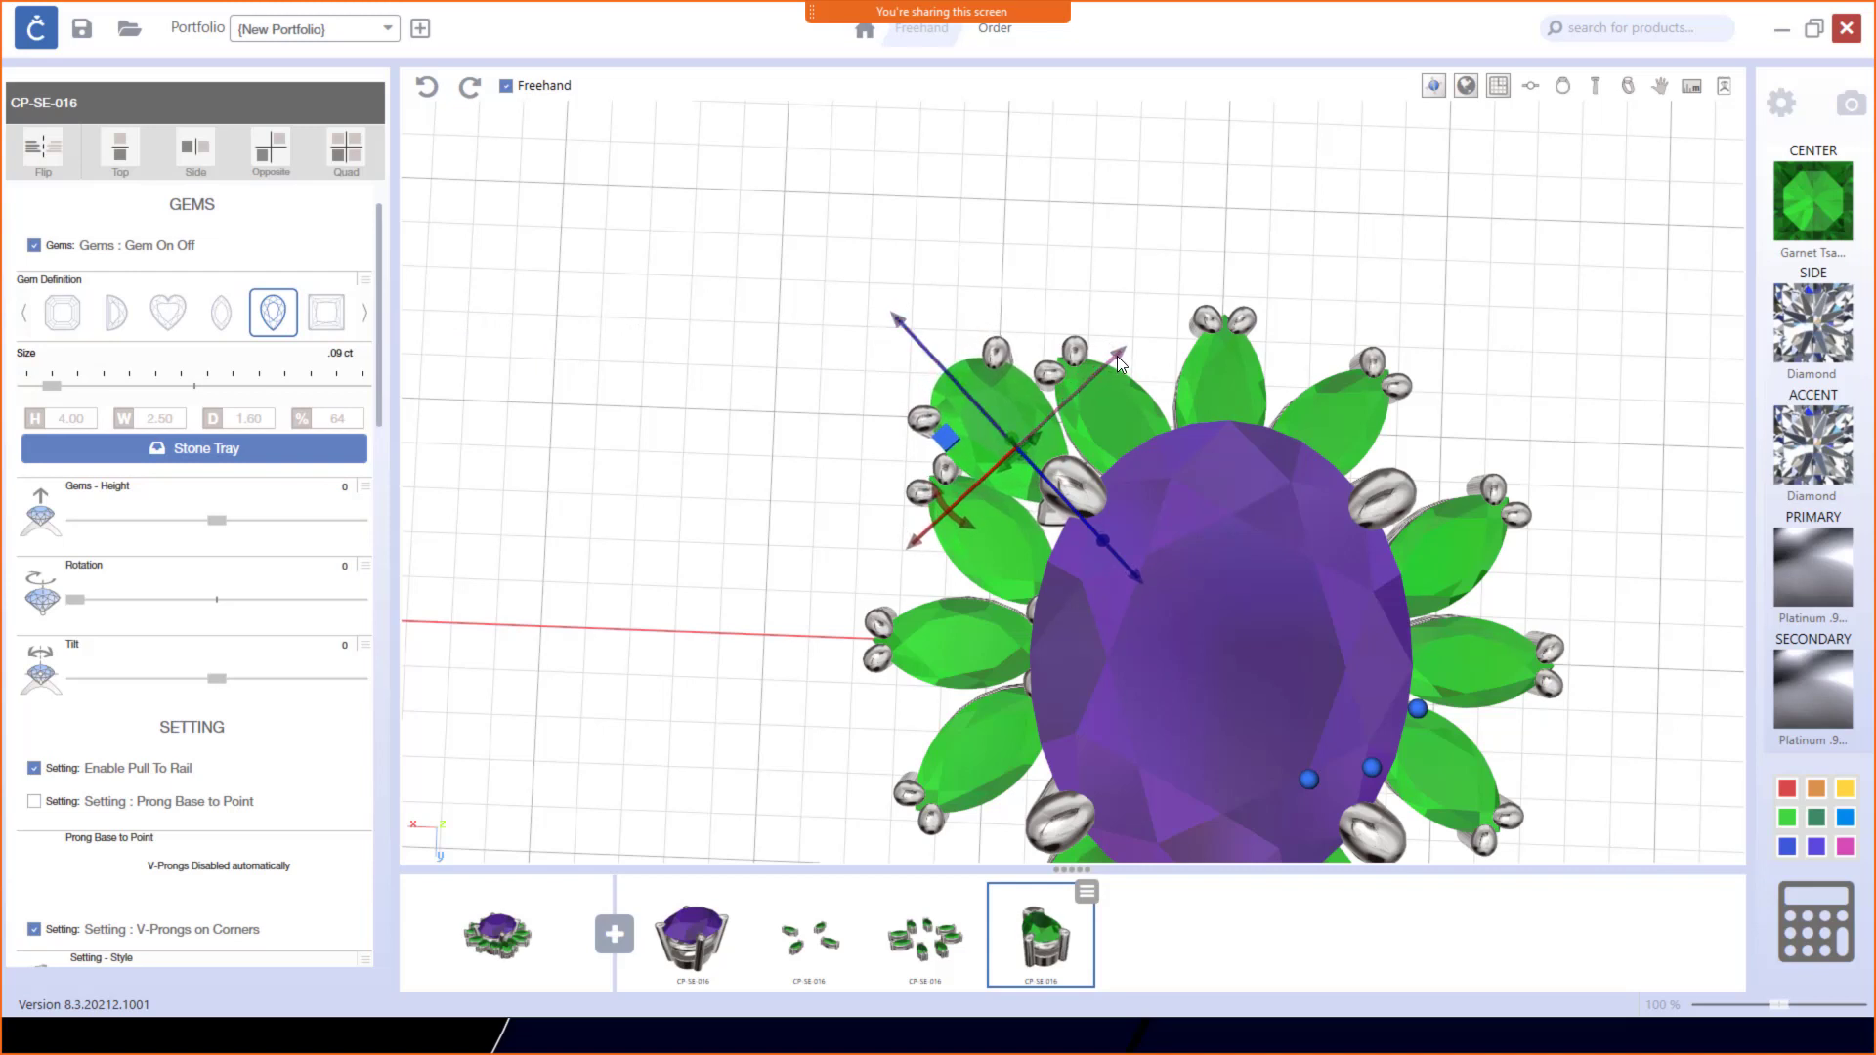
drag(1118, 355, 1120, 357)
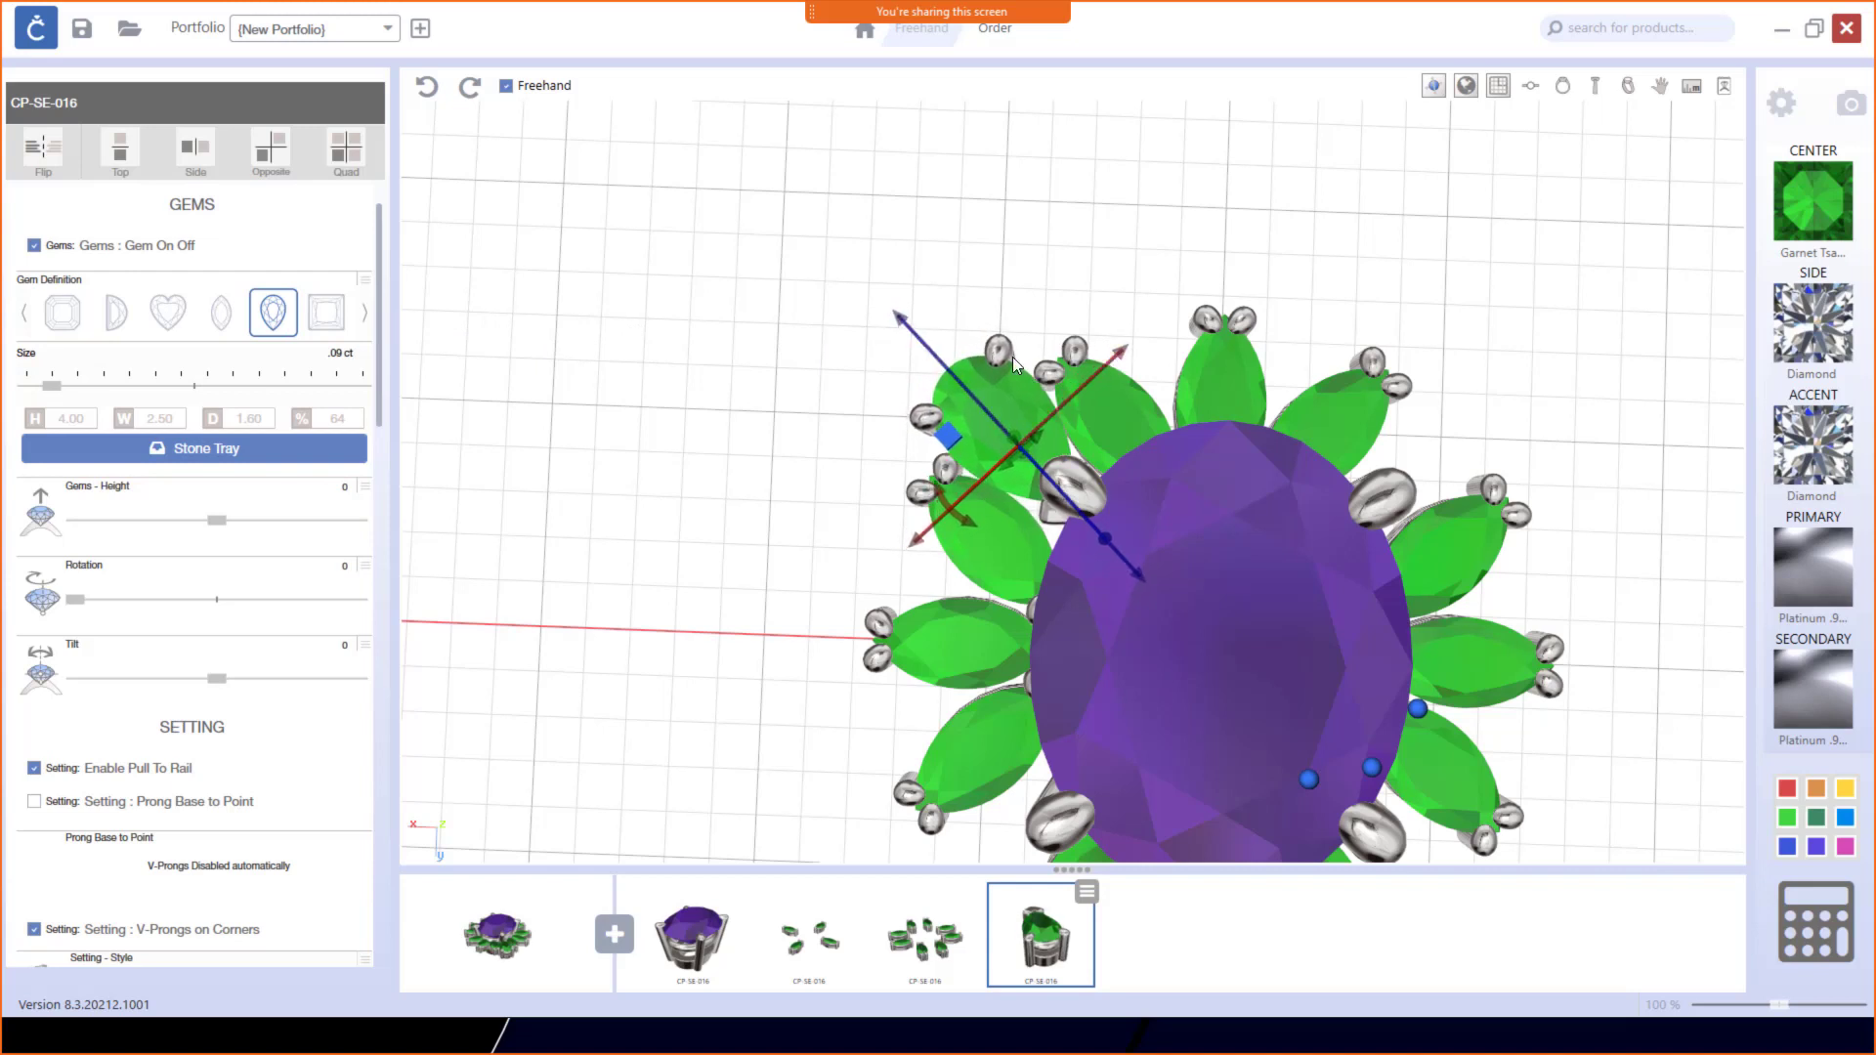
drag(1286, 657, 1158, 648)
scroll(1069, 574, down, 4)
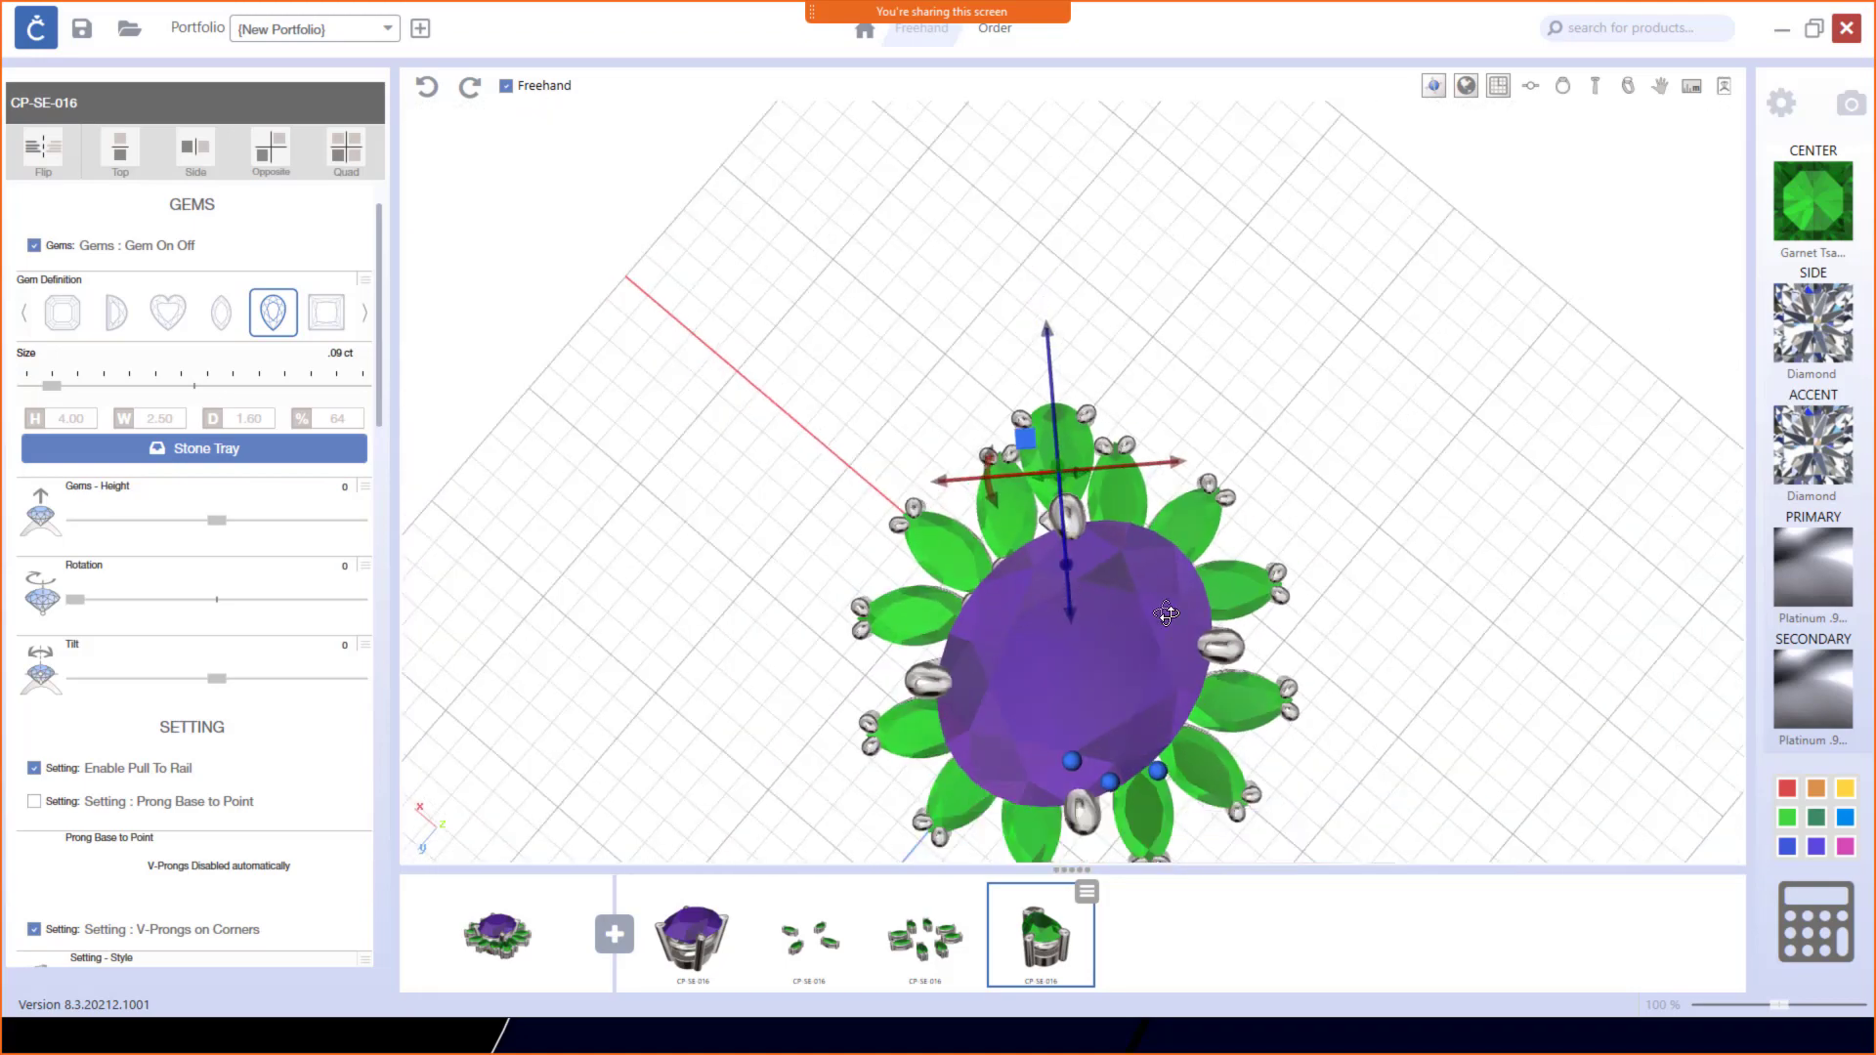
right_drag(1163, 615, 1252, 626)
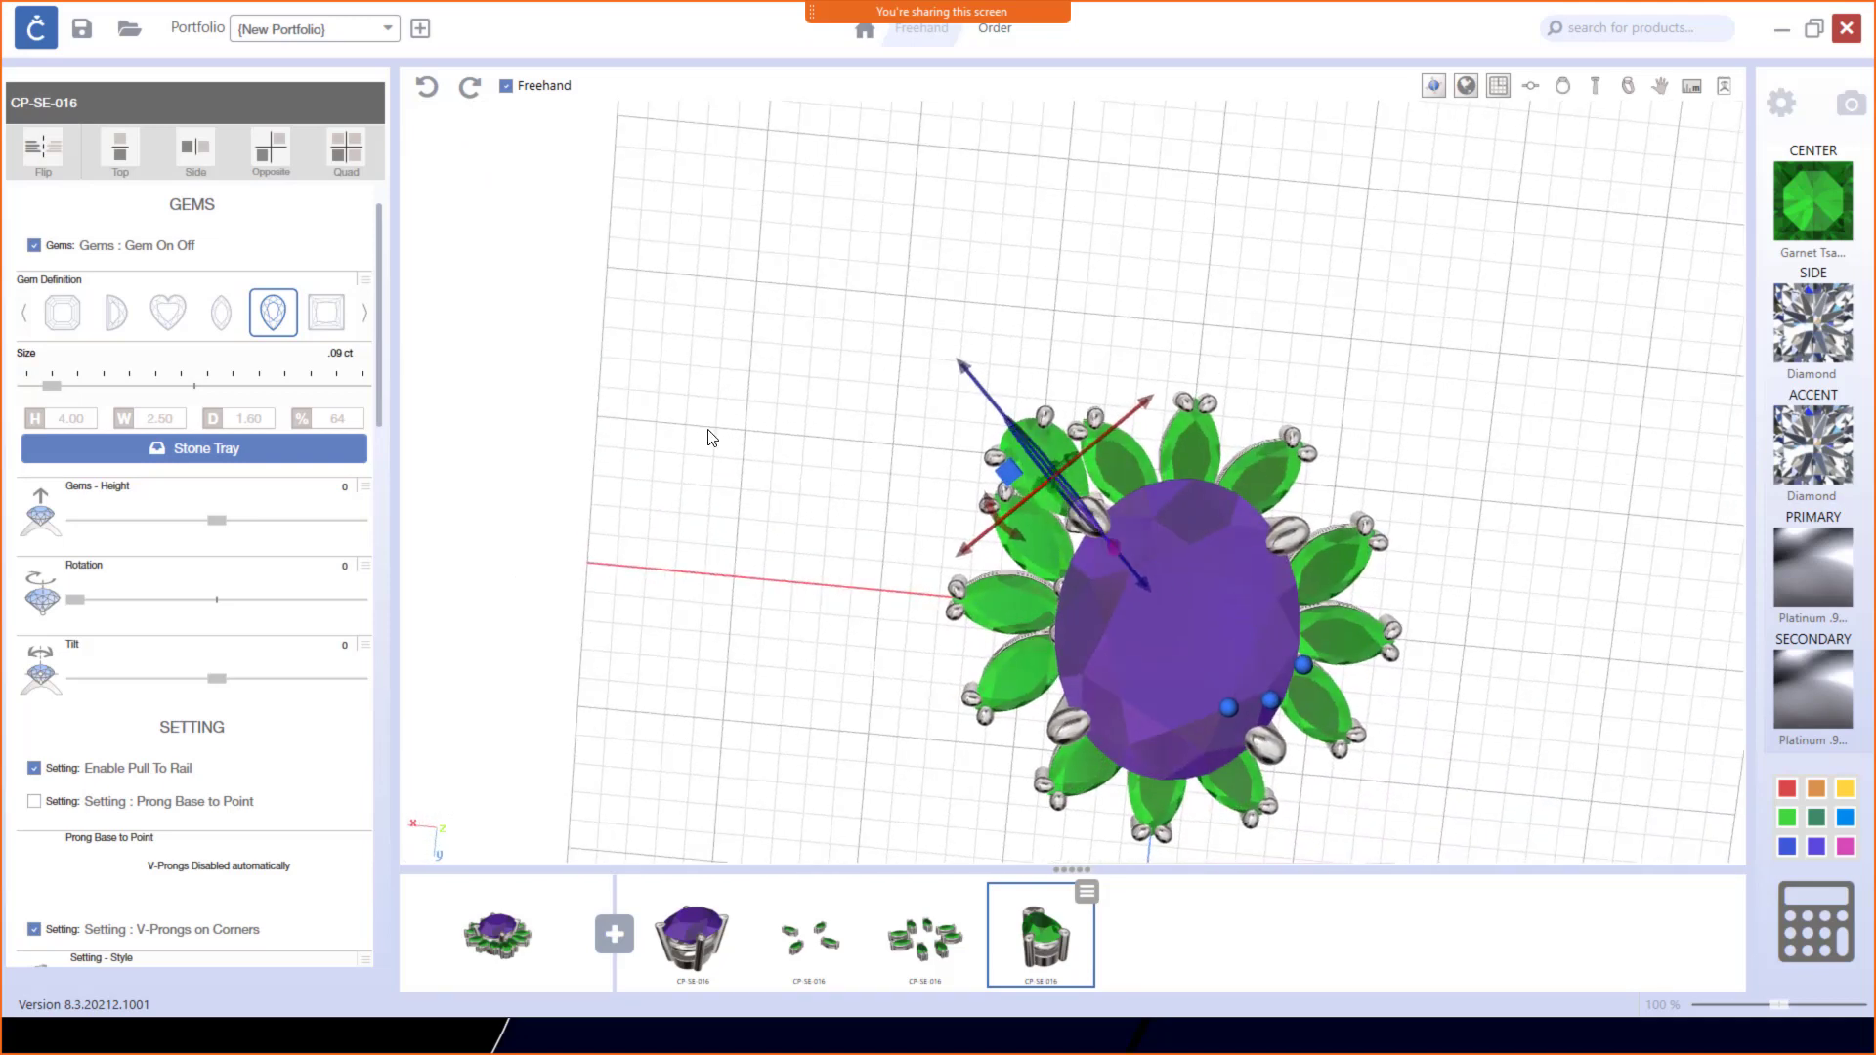
Step: Mirror the pear setting to all four corners of the cluster with the Quad option and check the result from above
click(357, 167)
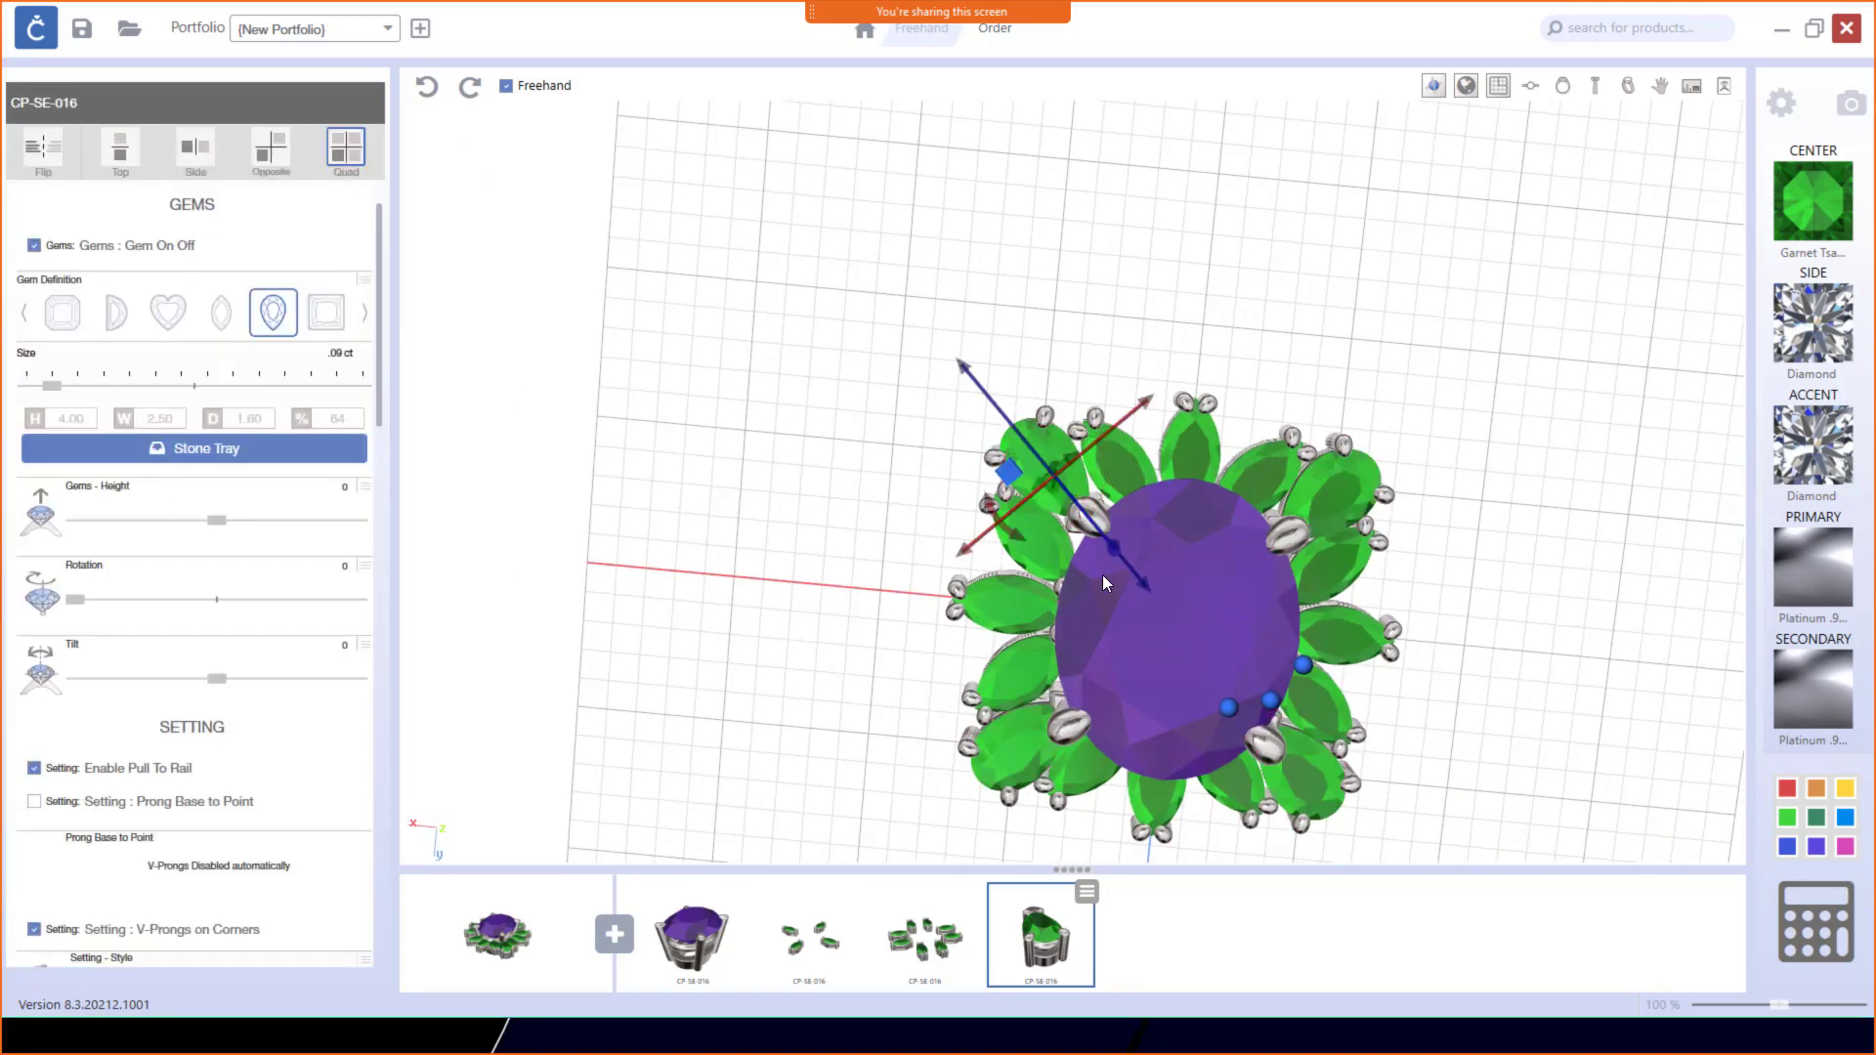
click(826, 383)
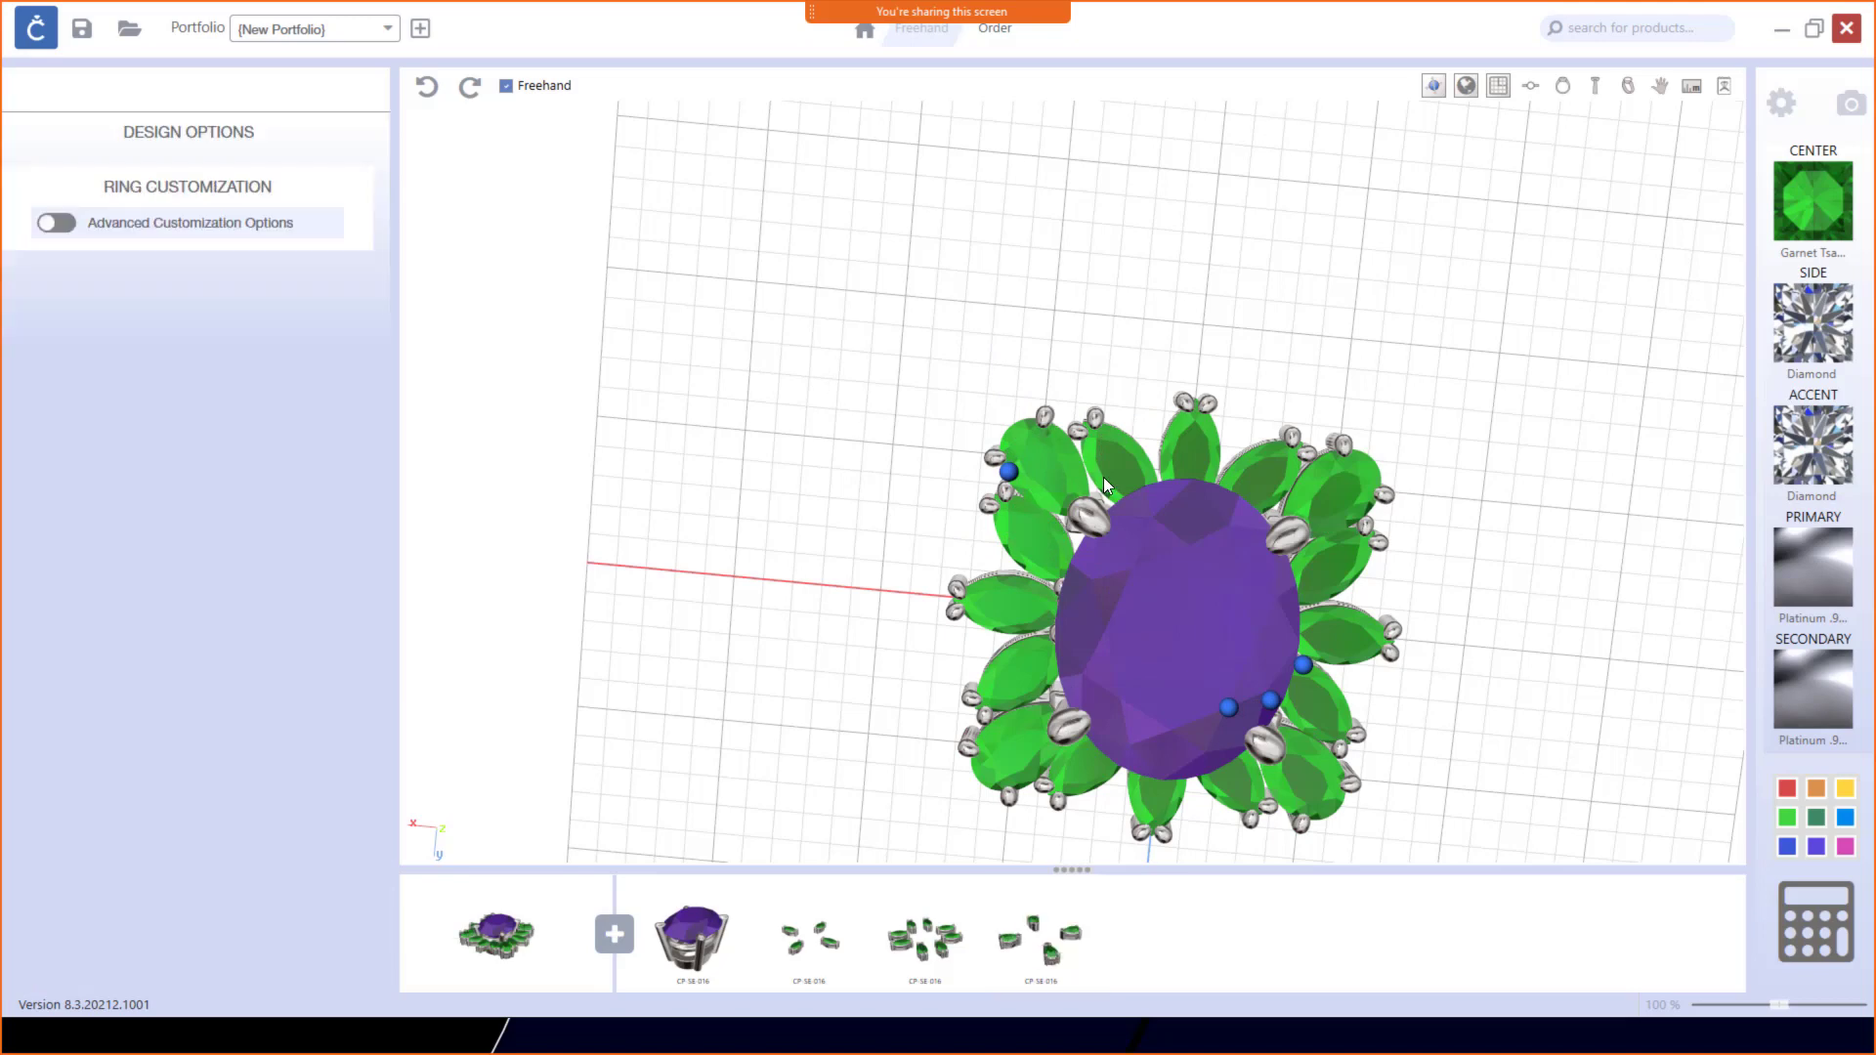
click(1062, 472)
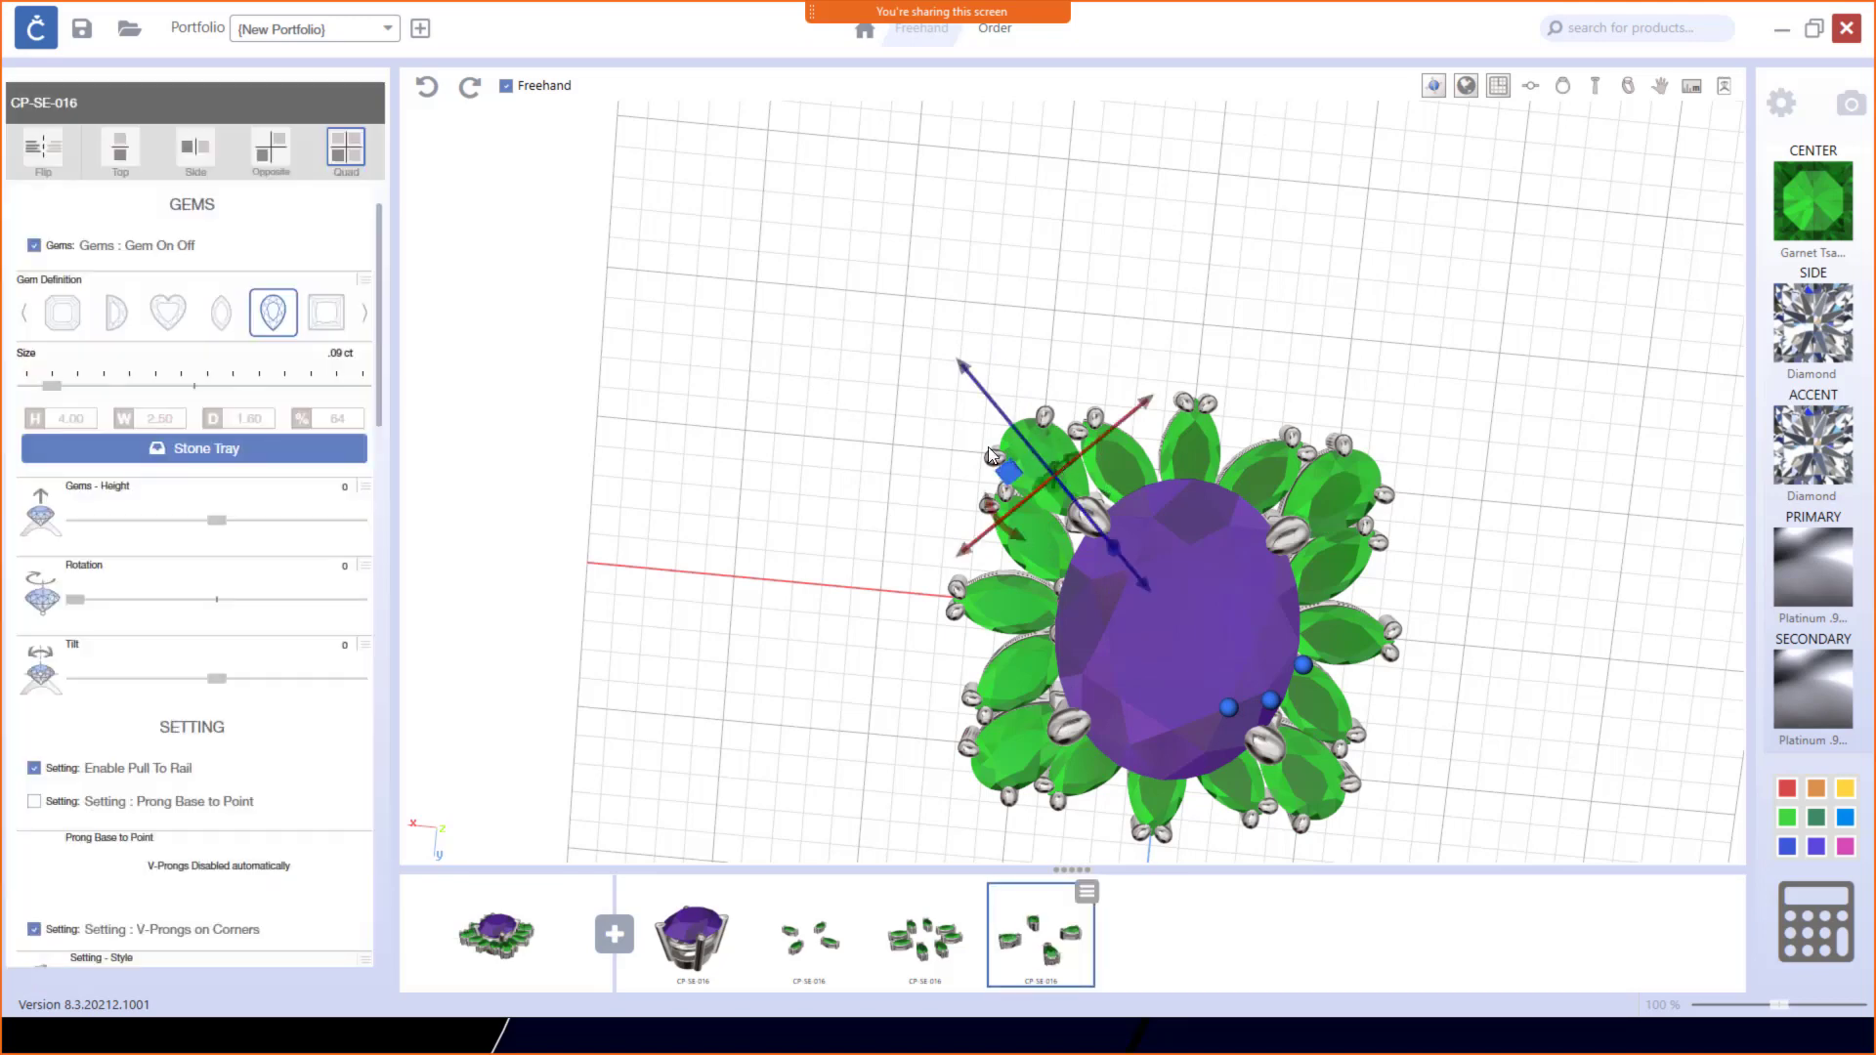
middle_drag(913, 562, 716, 430)
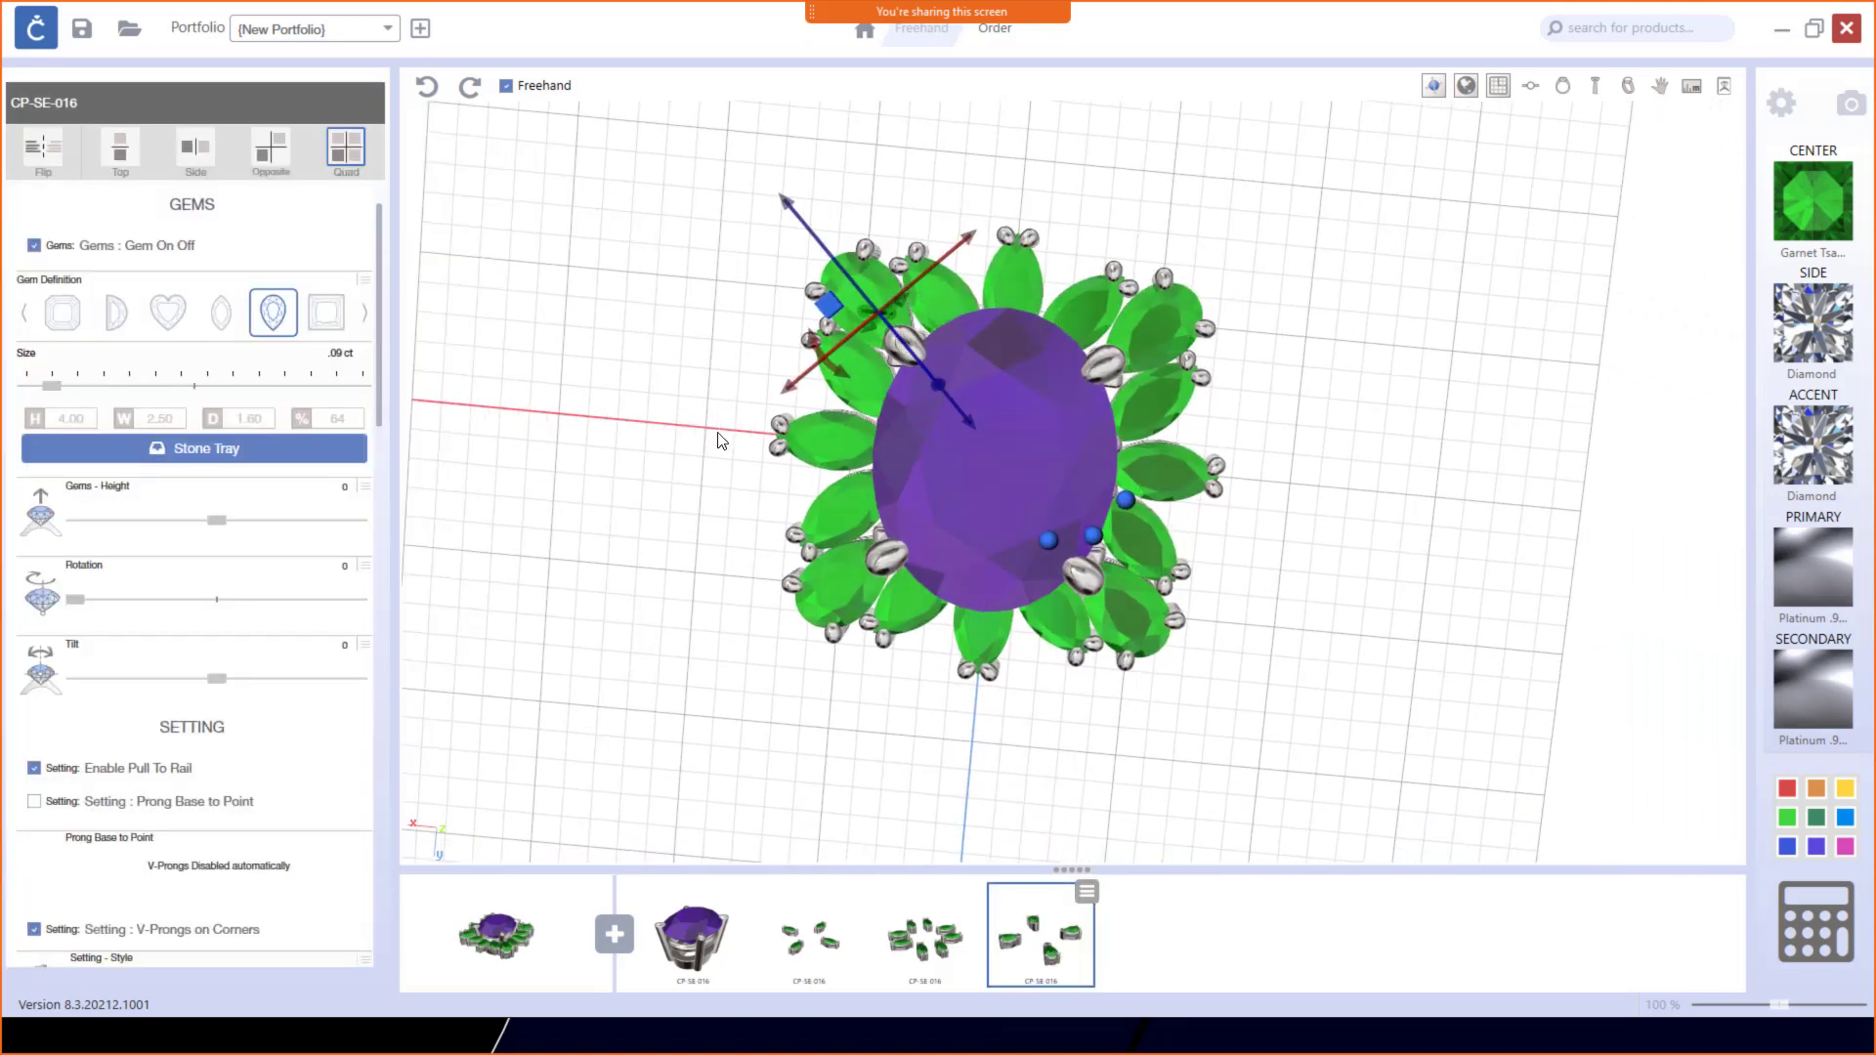
right_drag(1357, 723, 1365, 668)
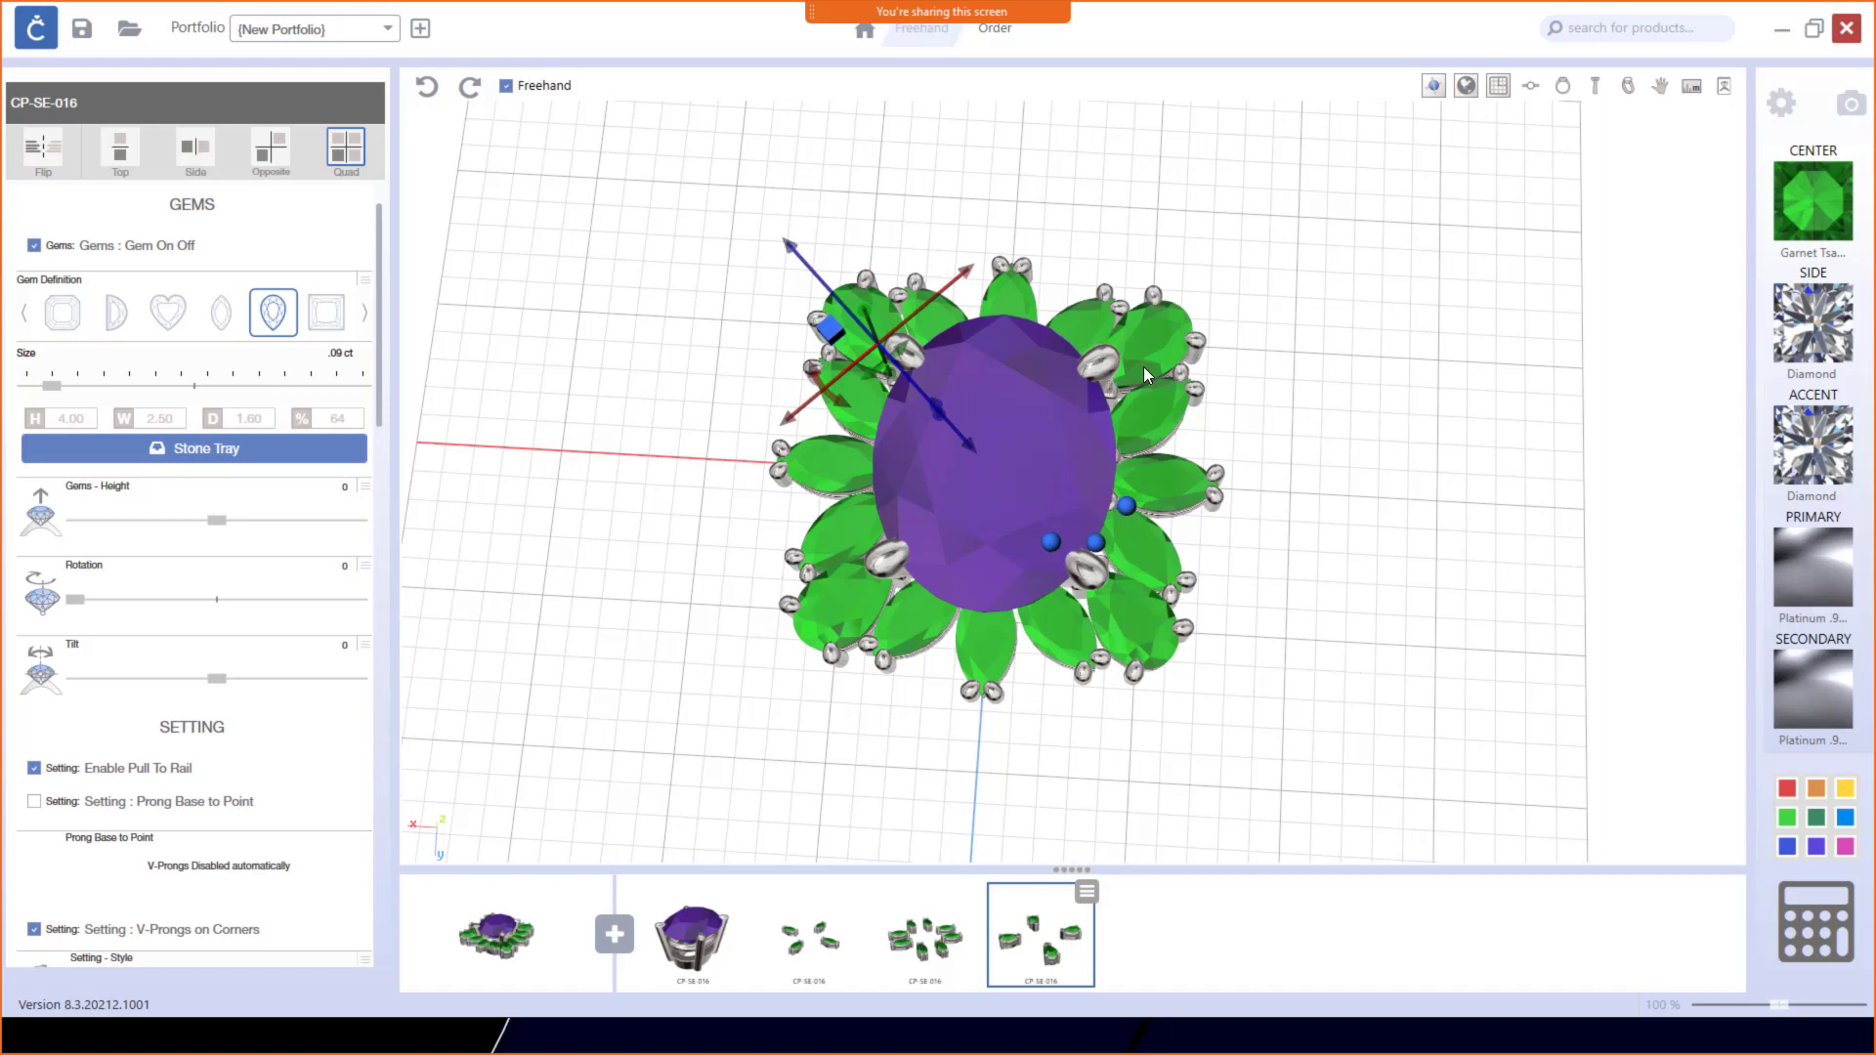
click(1208, 399)
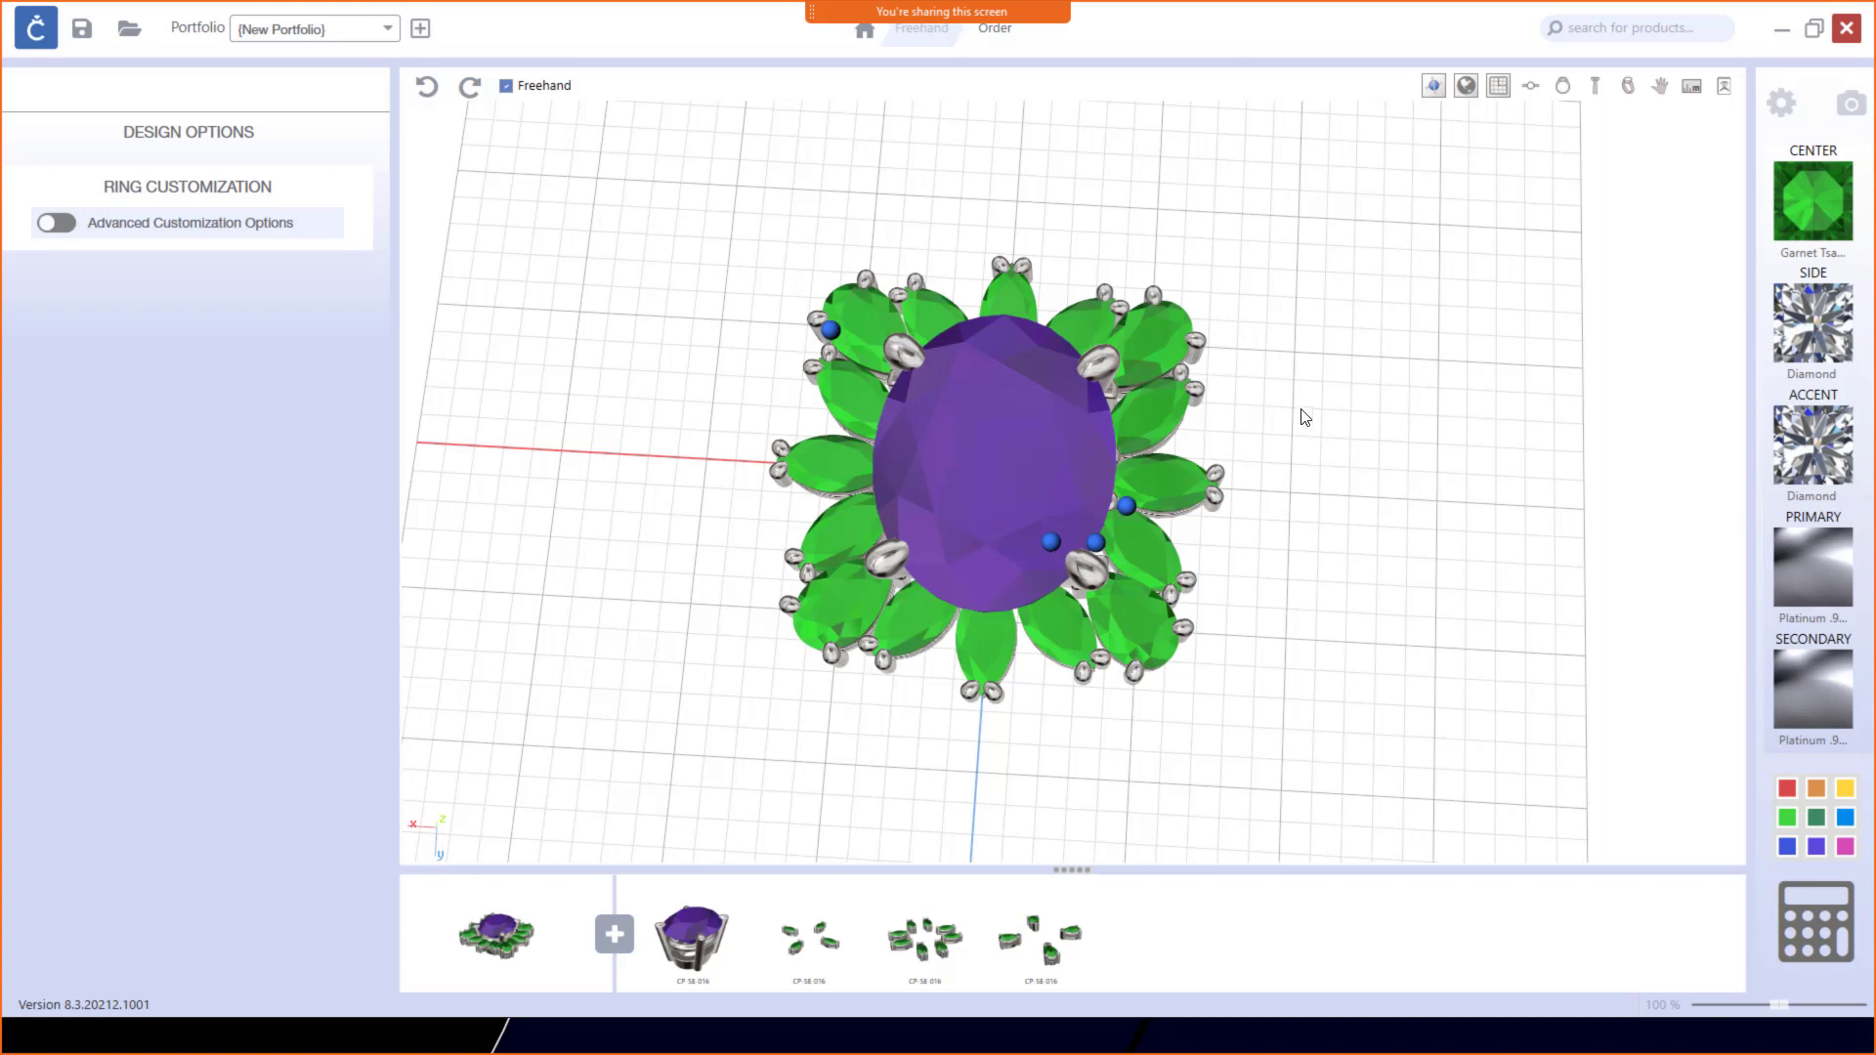
Step: Change the gem material of all four corner pear stones to Garnet Rhodolite Raspberry
click(1833, 819)
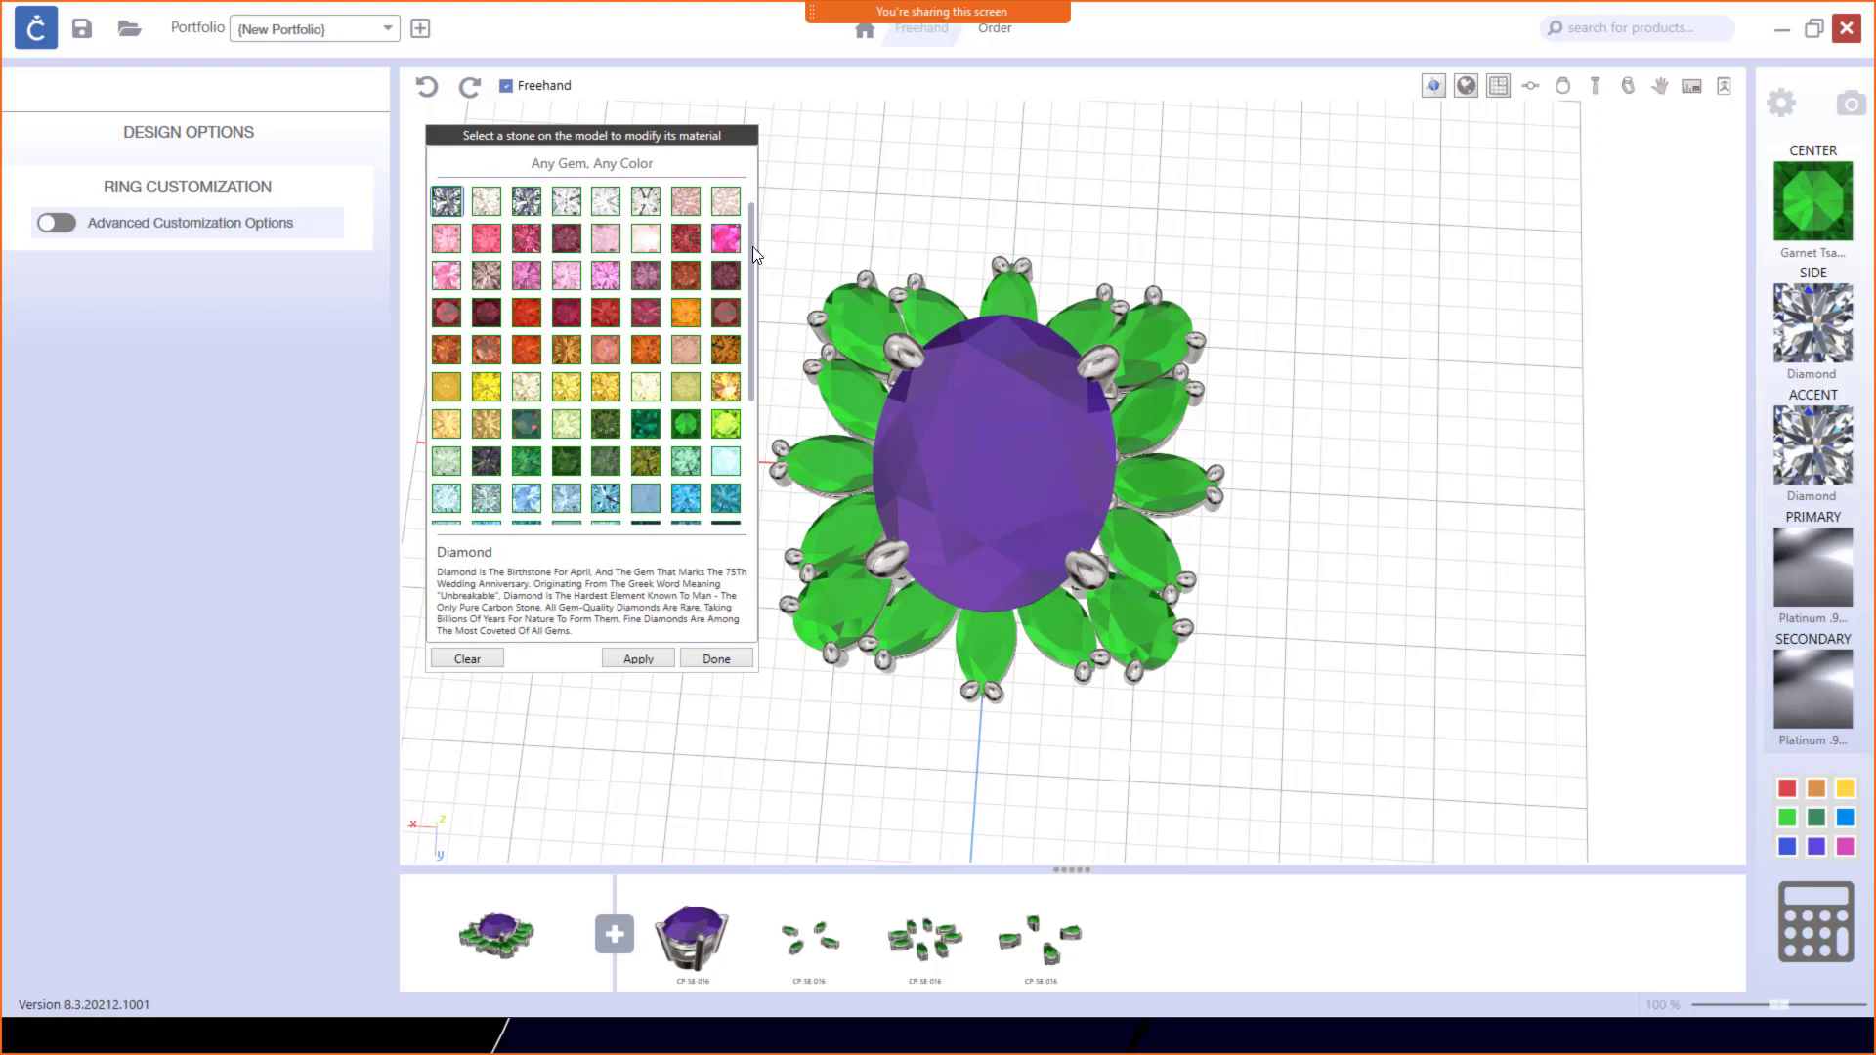
click(854, 313)
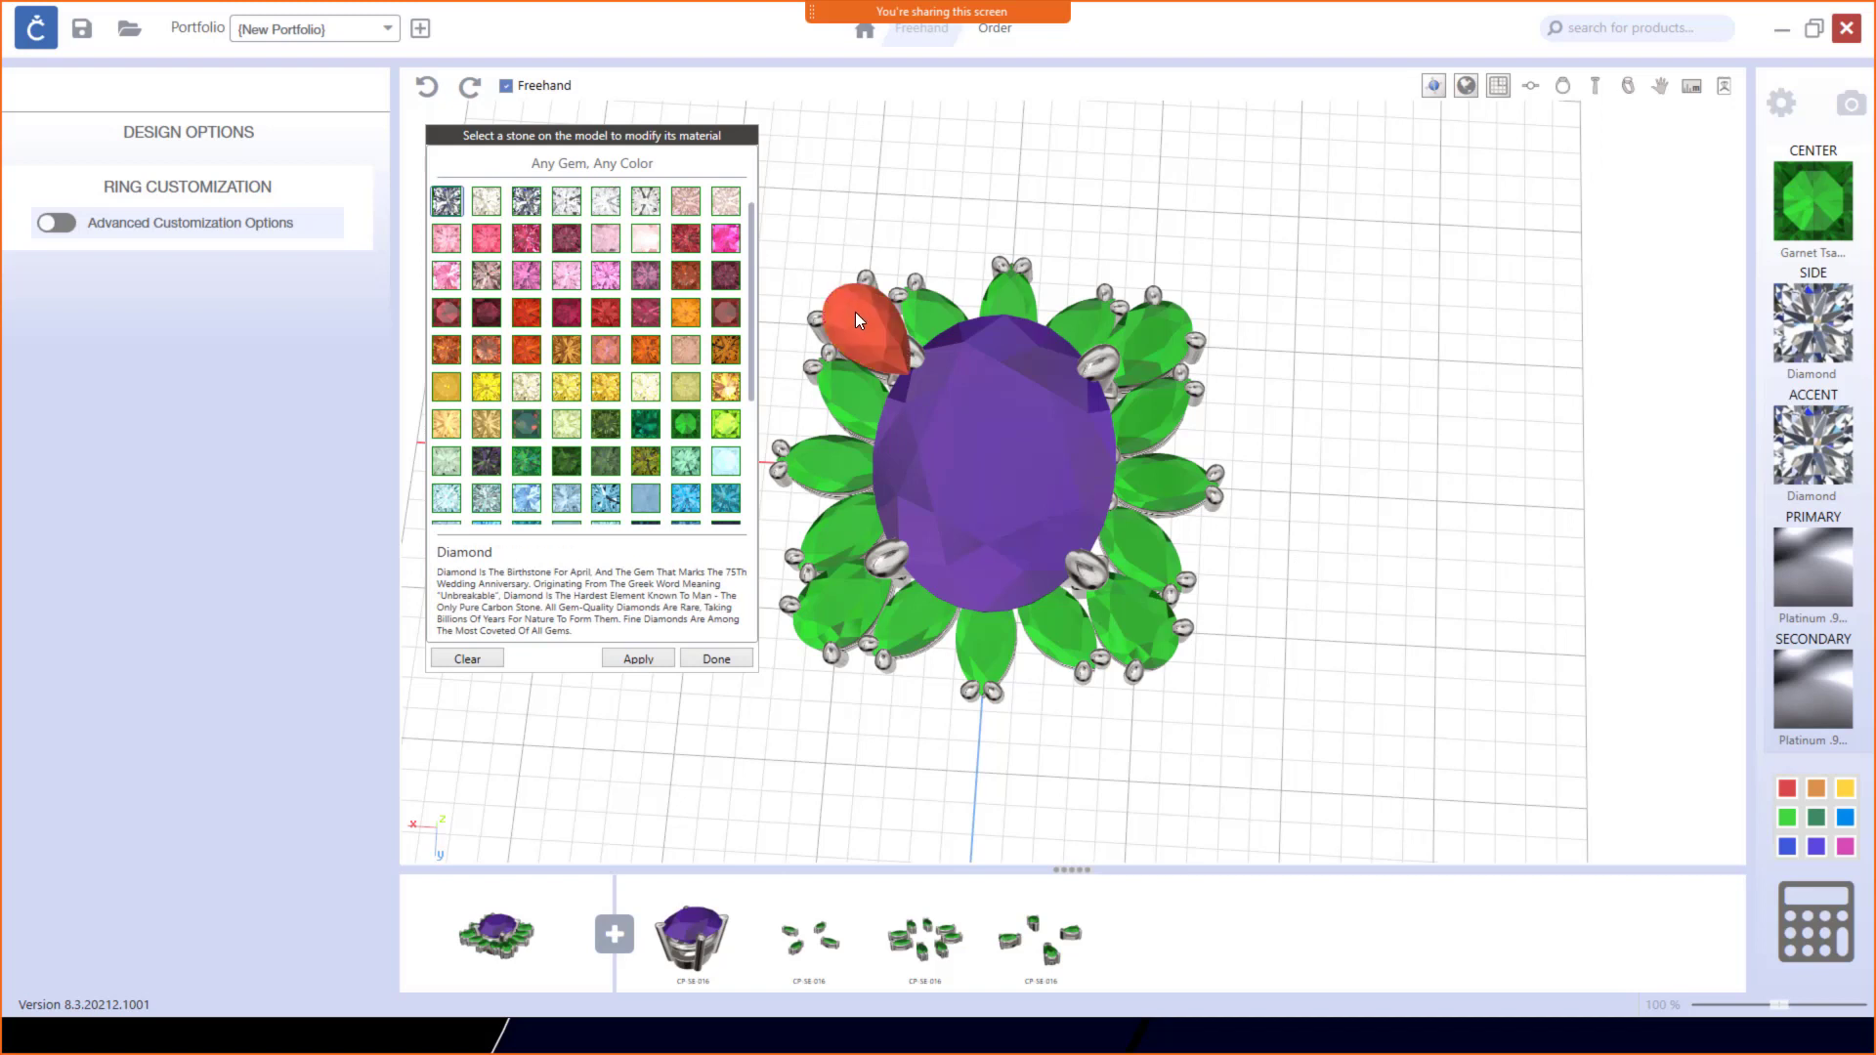
click(1170, 349)
click(1128, 616)
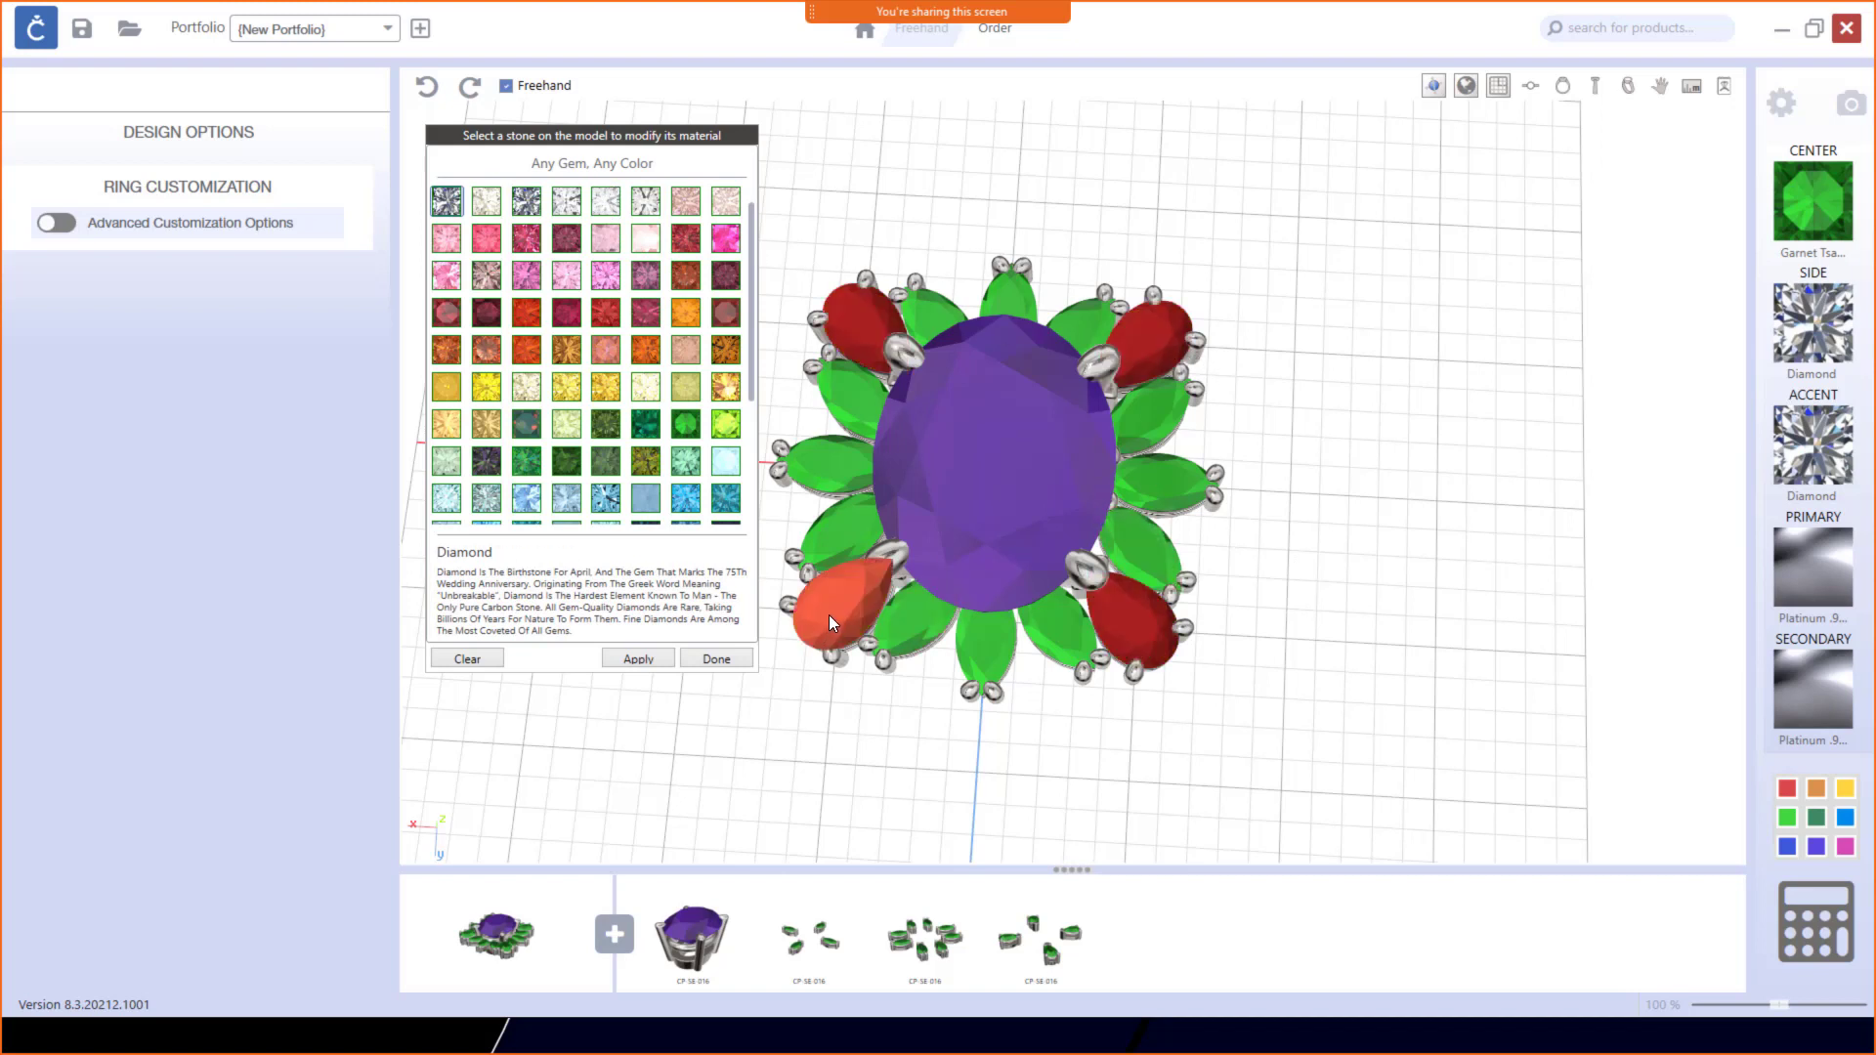
click(829, 615)
click(699, 246)
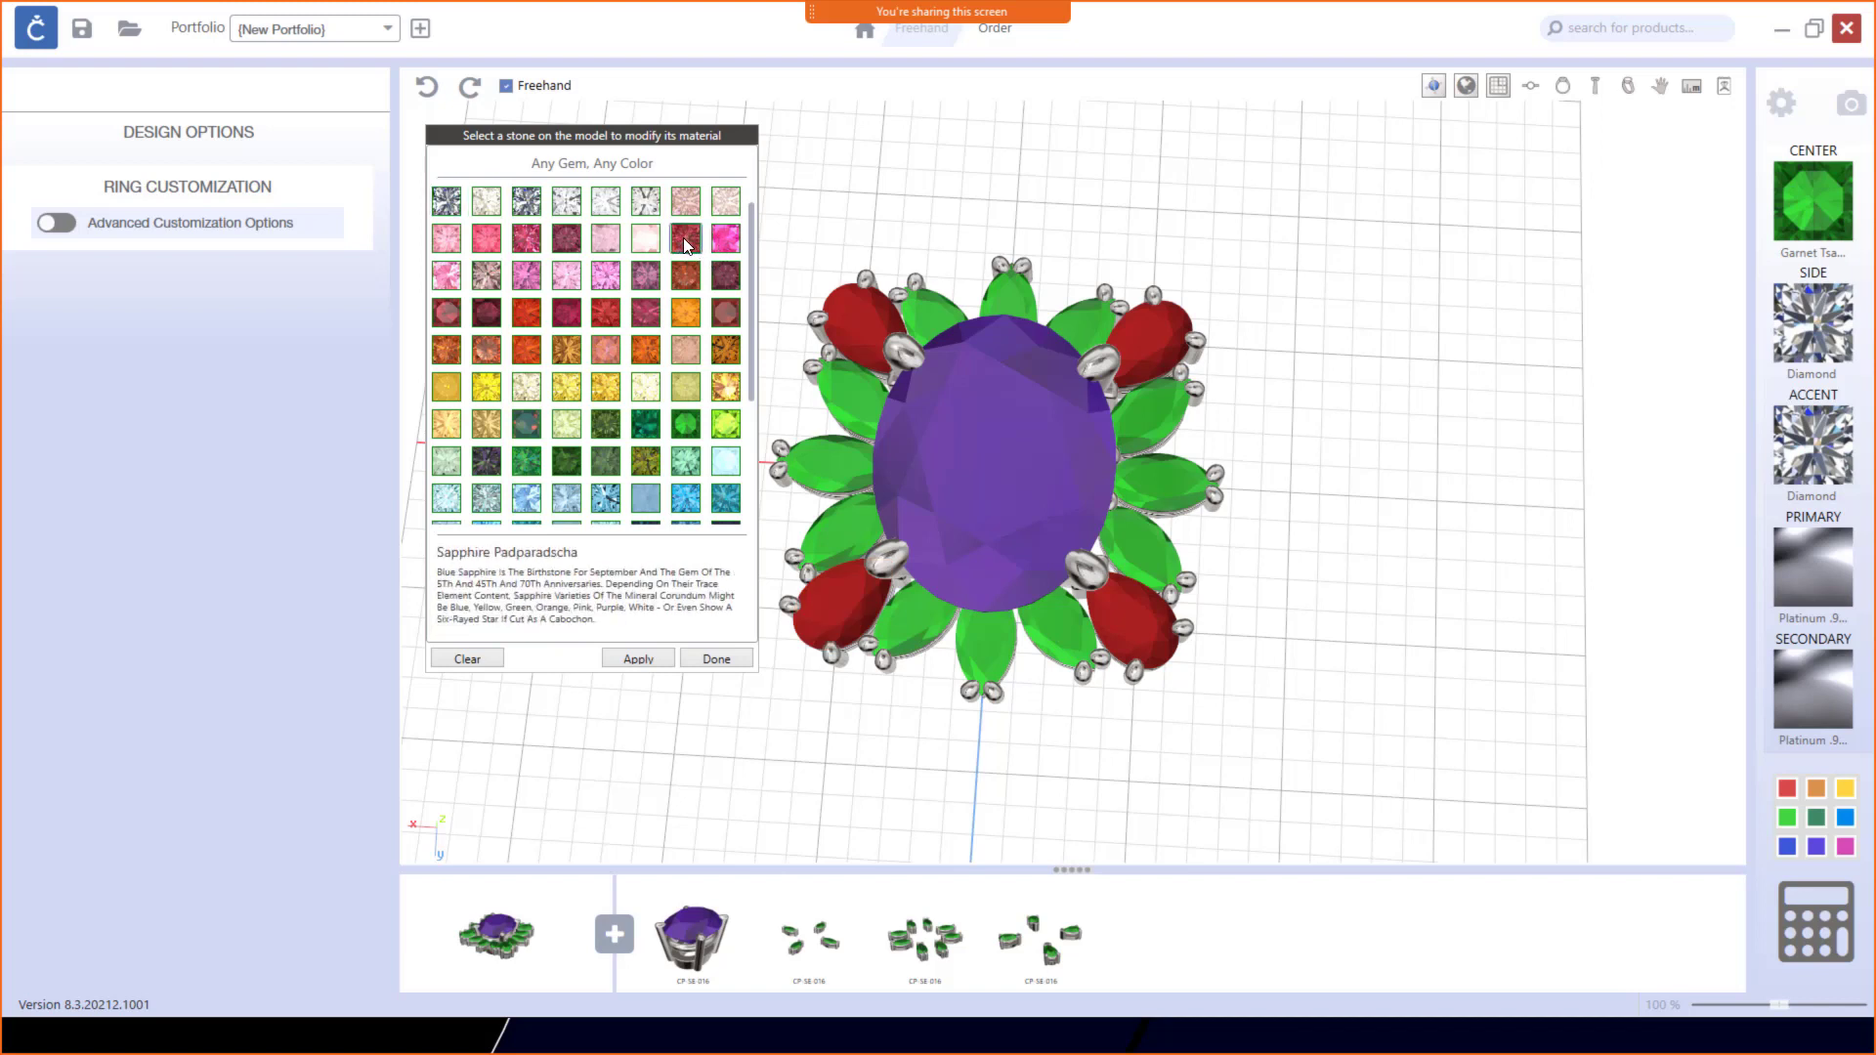
click(565, 236)
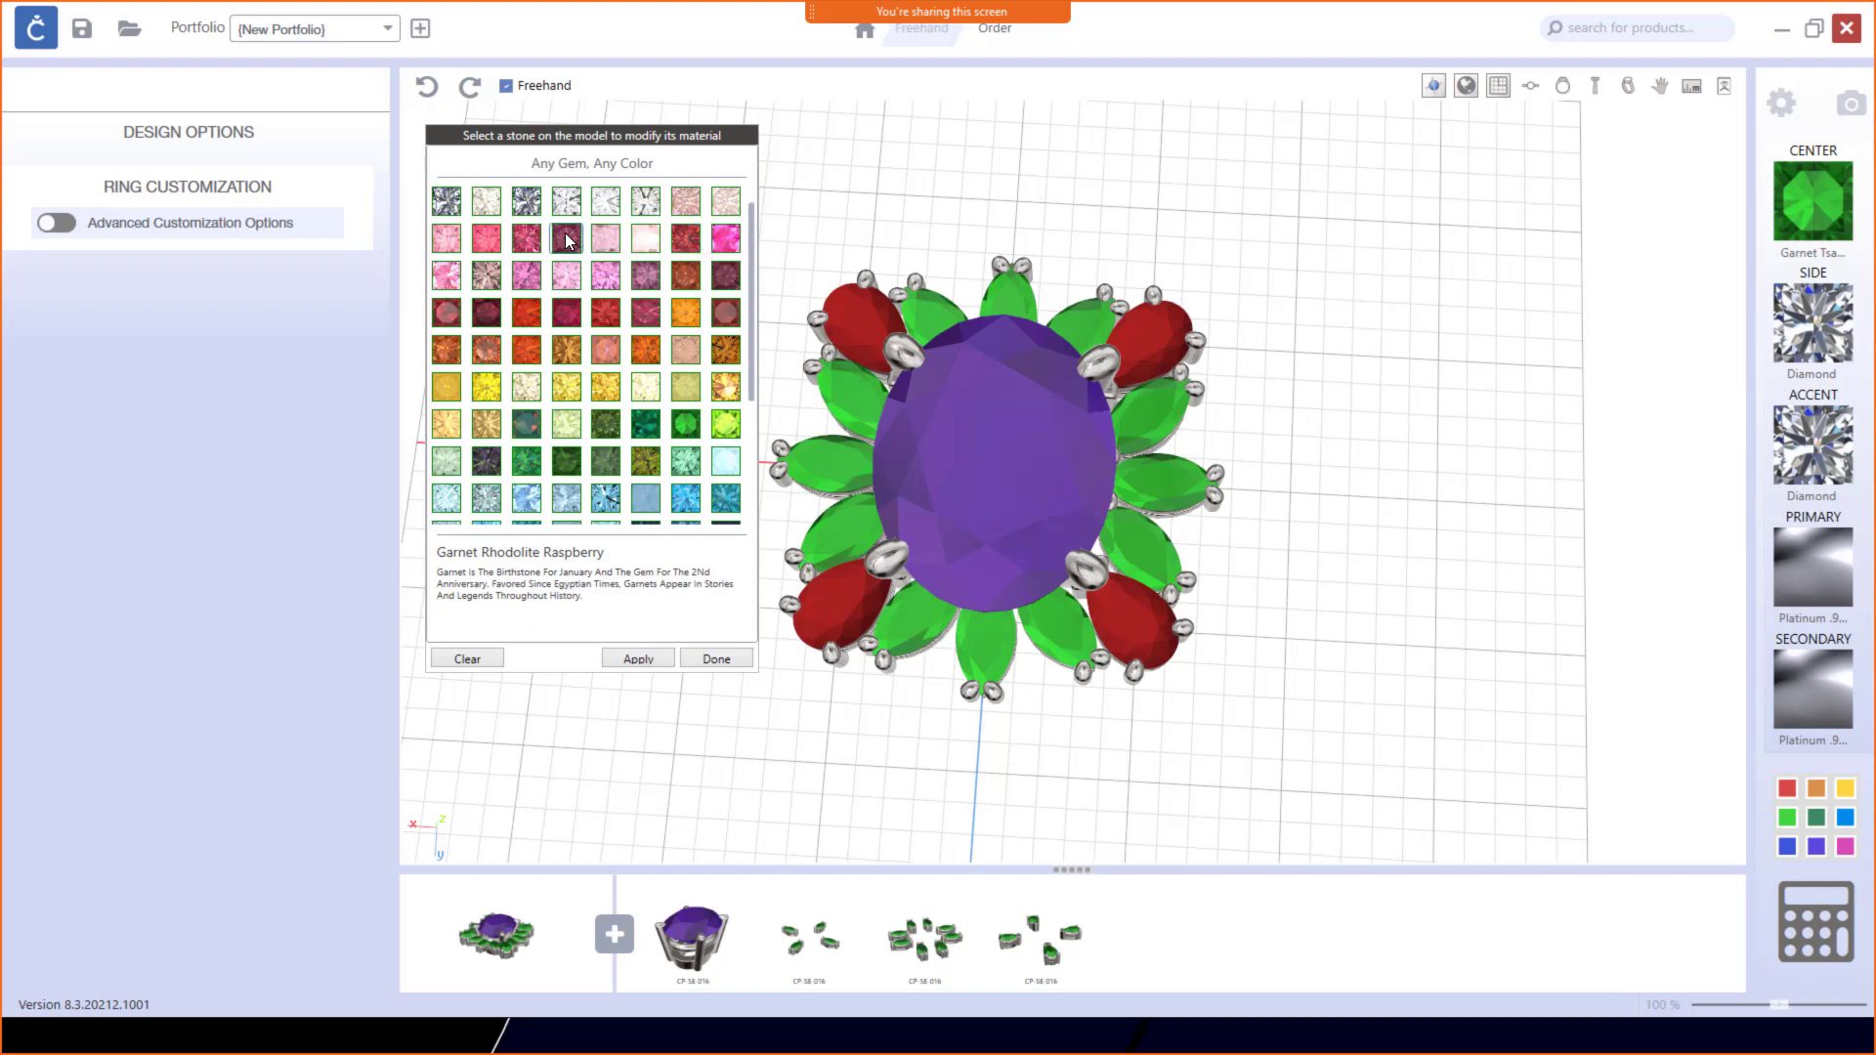
click(636, 663)
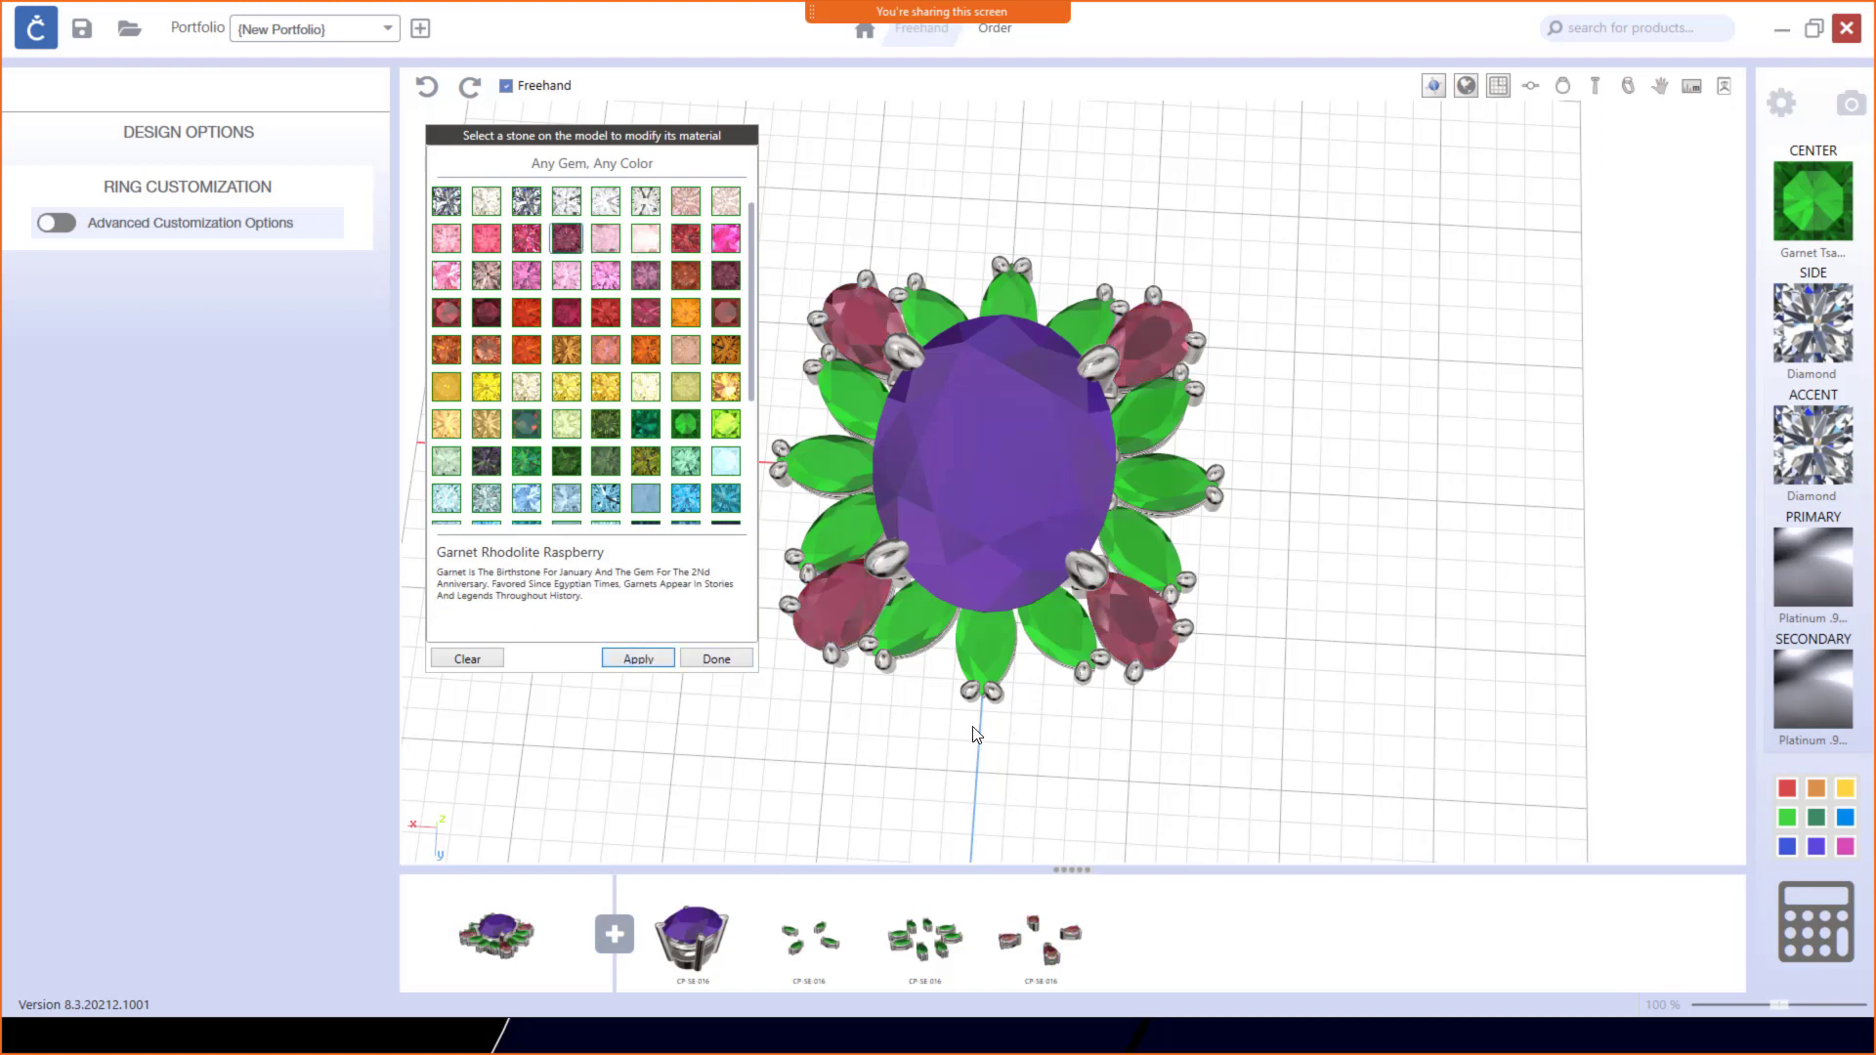
click(716, 660)
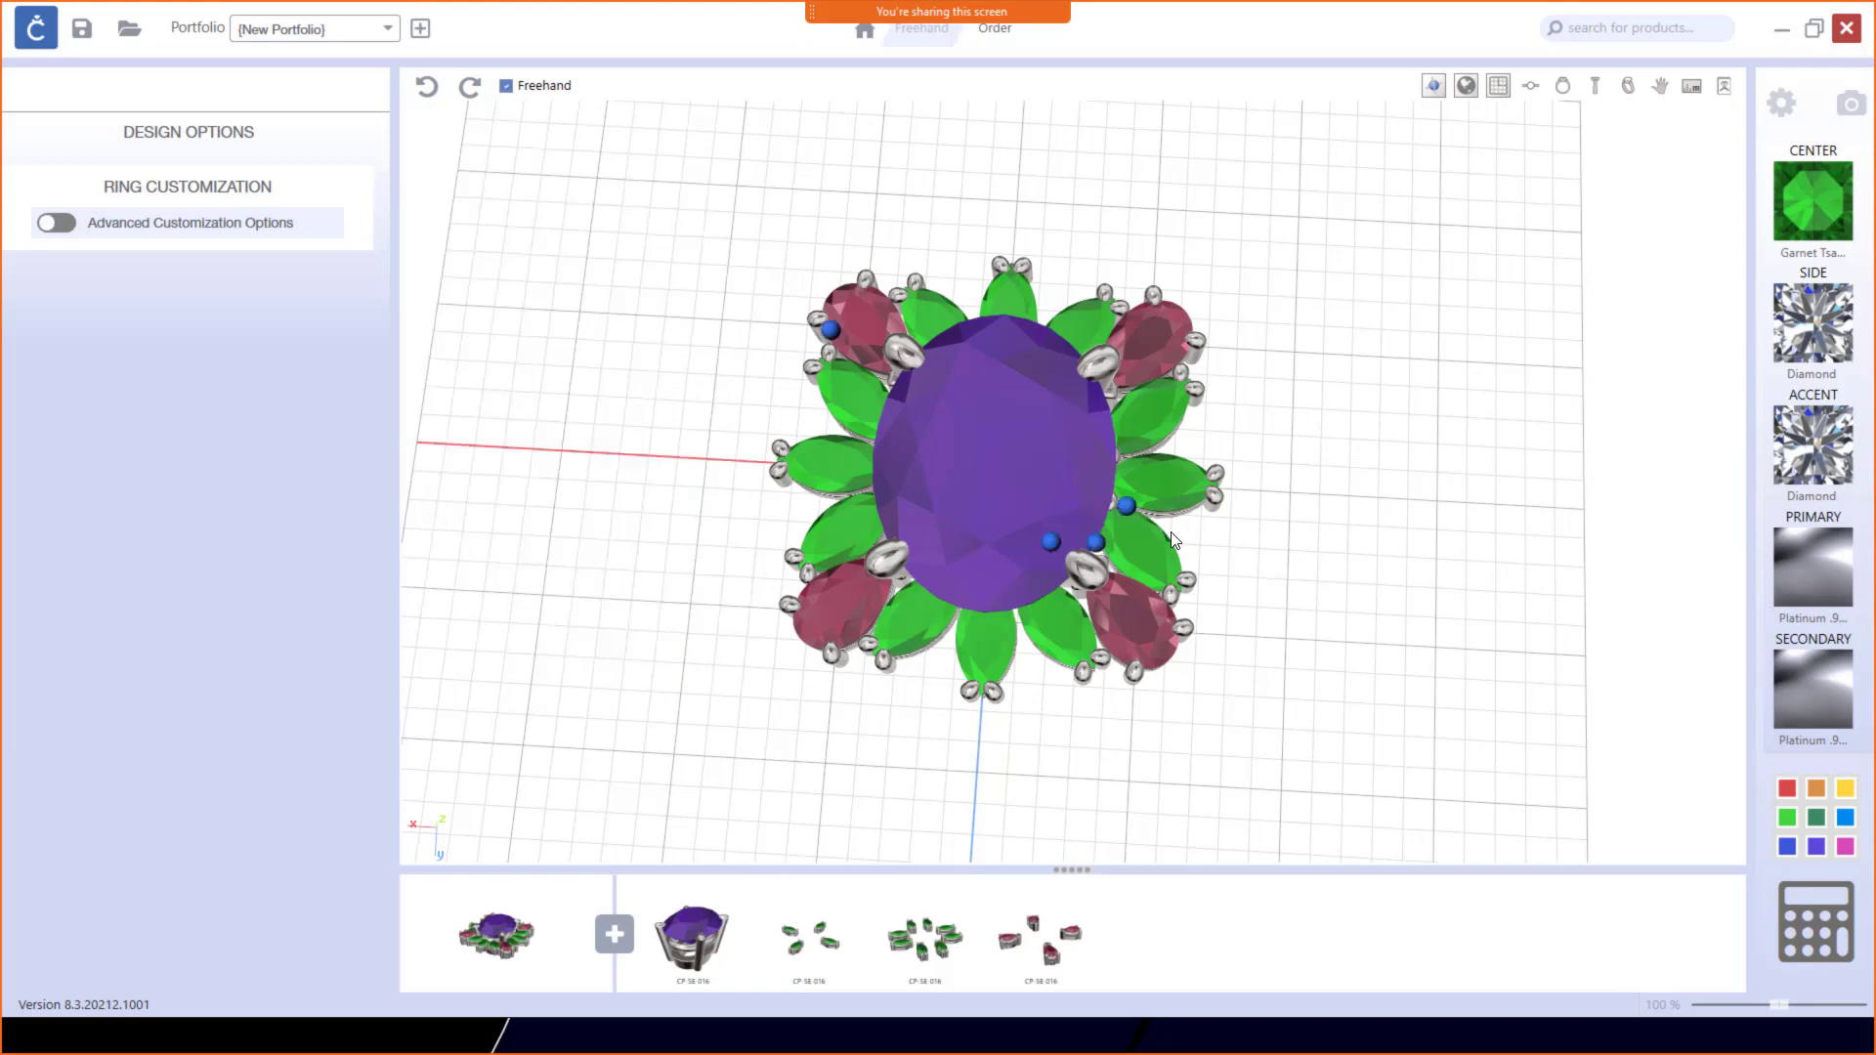
Step: Select the four mirrored pear settings and turn off Enable Pull To Rail for them while viewing the cluster from the side
drag(1170, 410, 1212, 498)
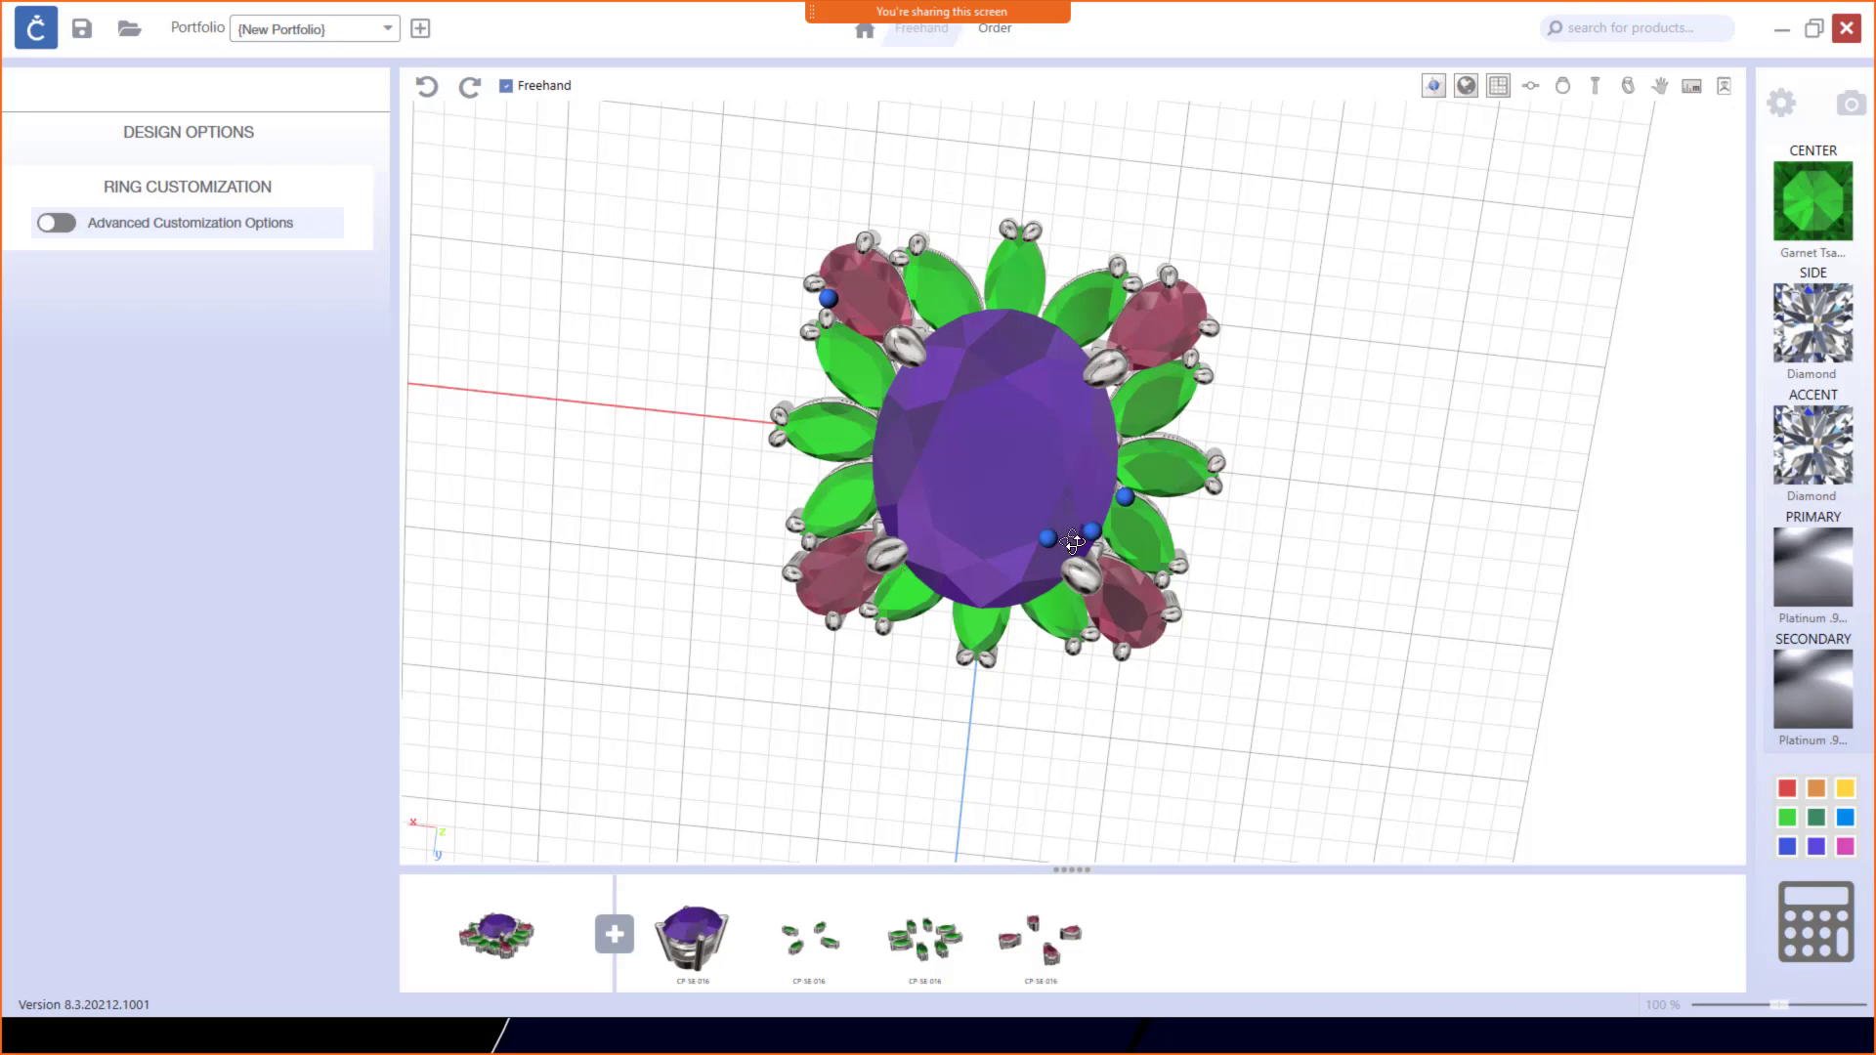
right_drag(1073, 542, 1075, 476)
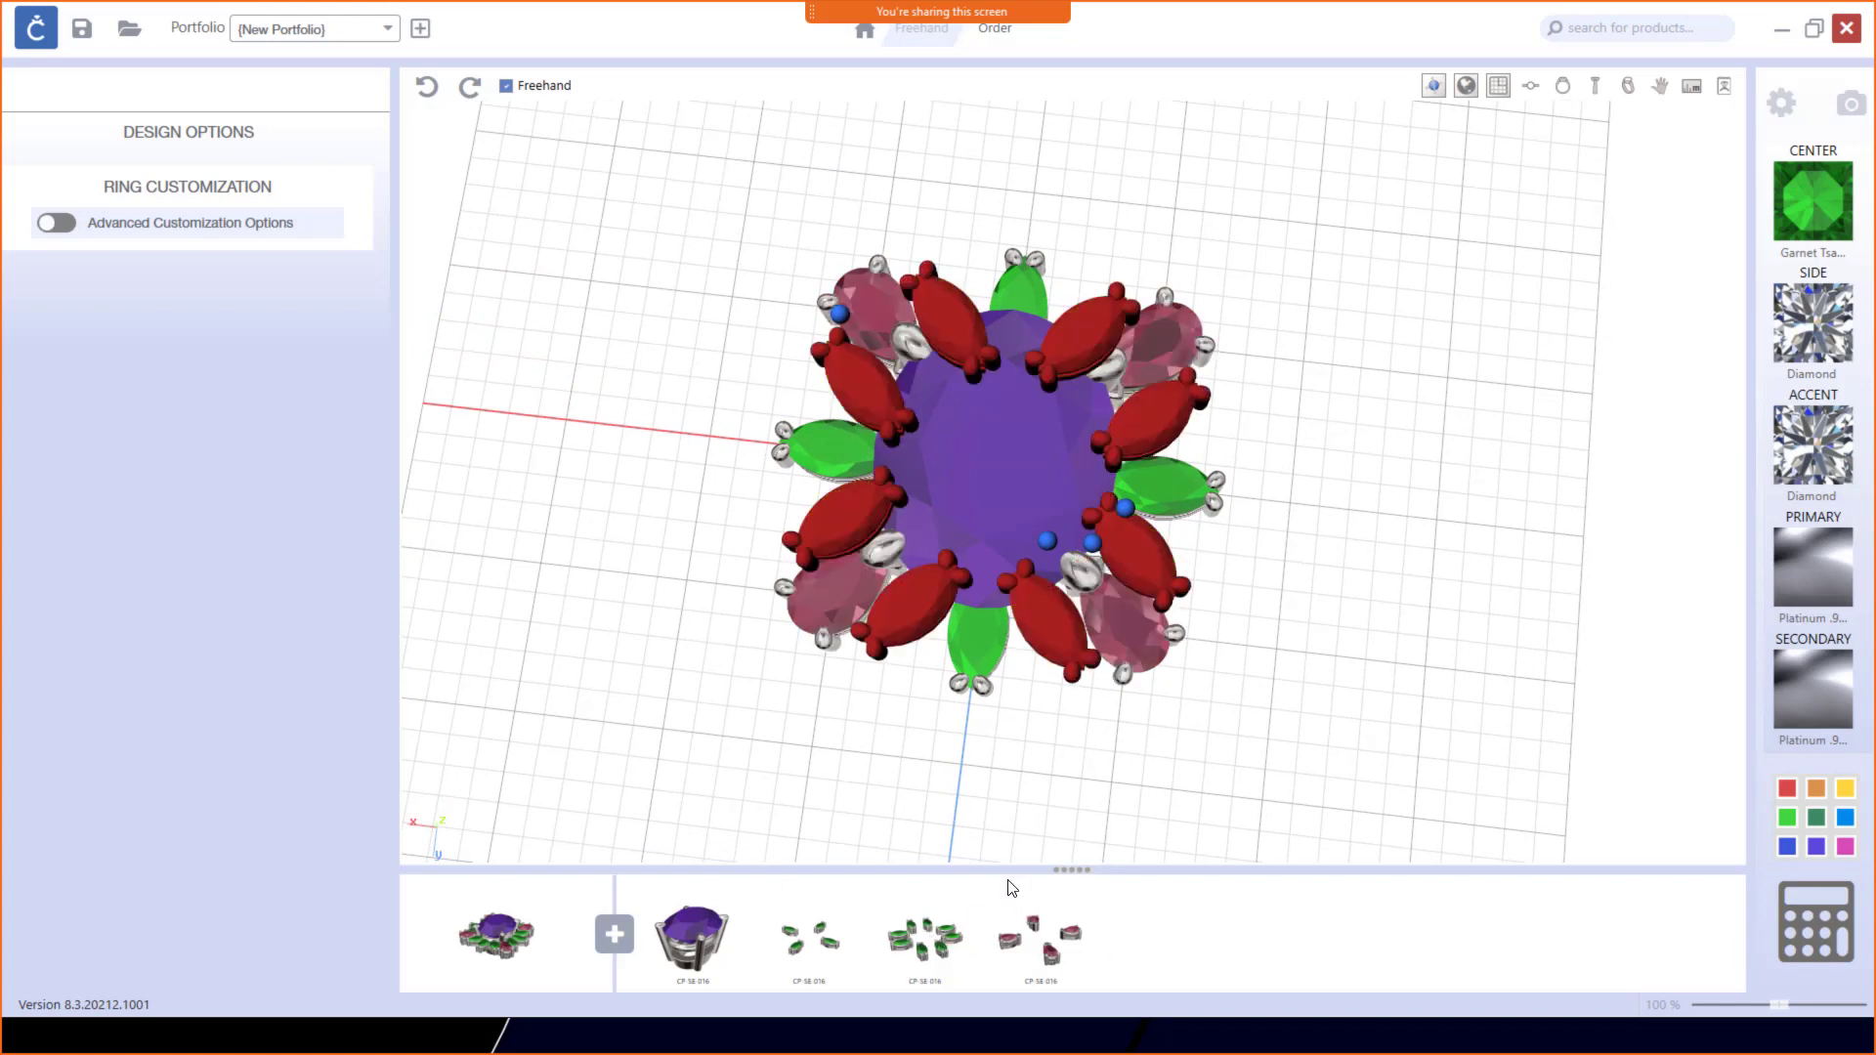
click(1047, 947)
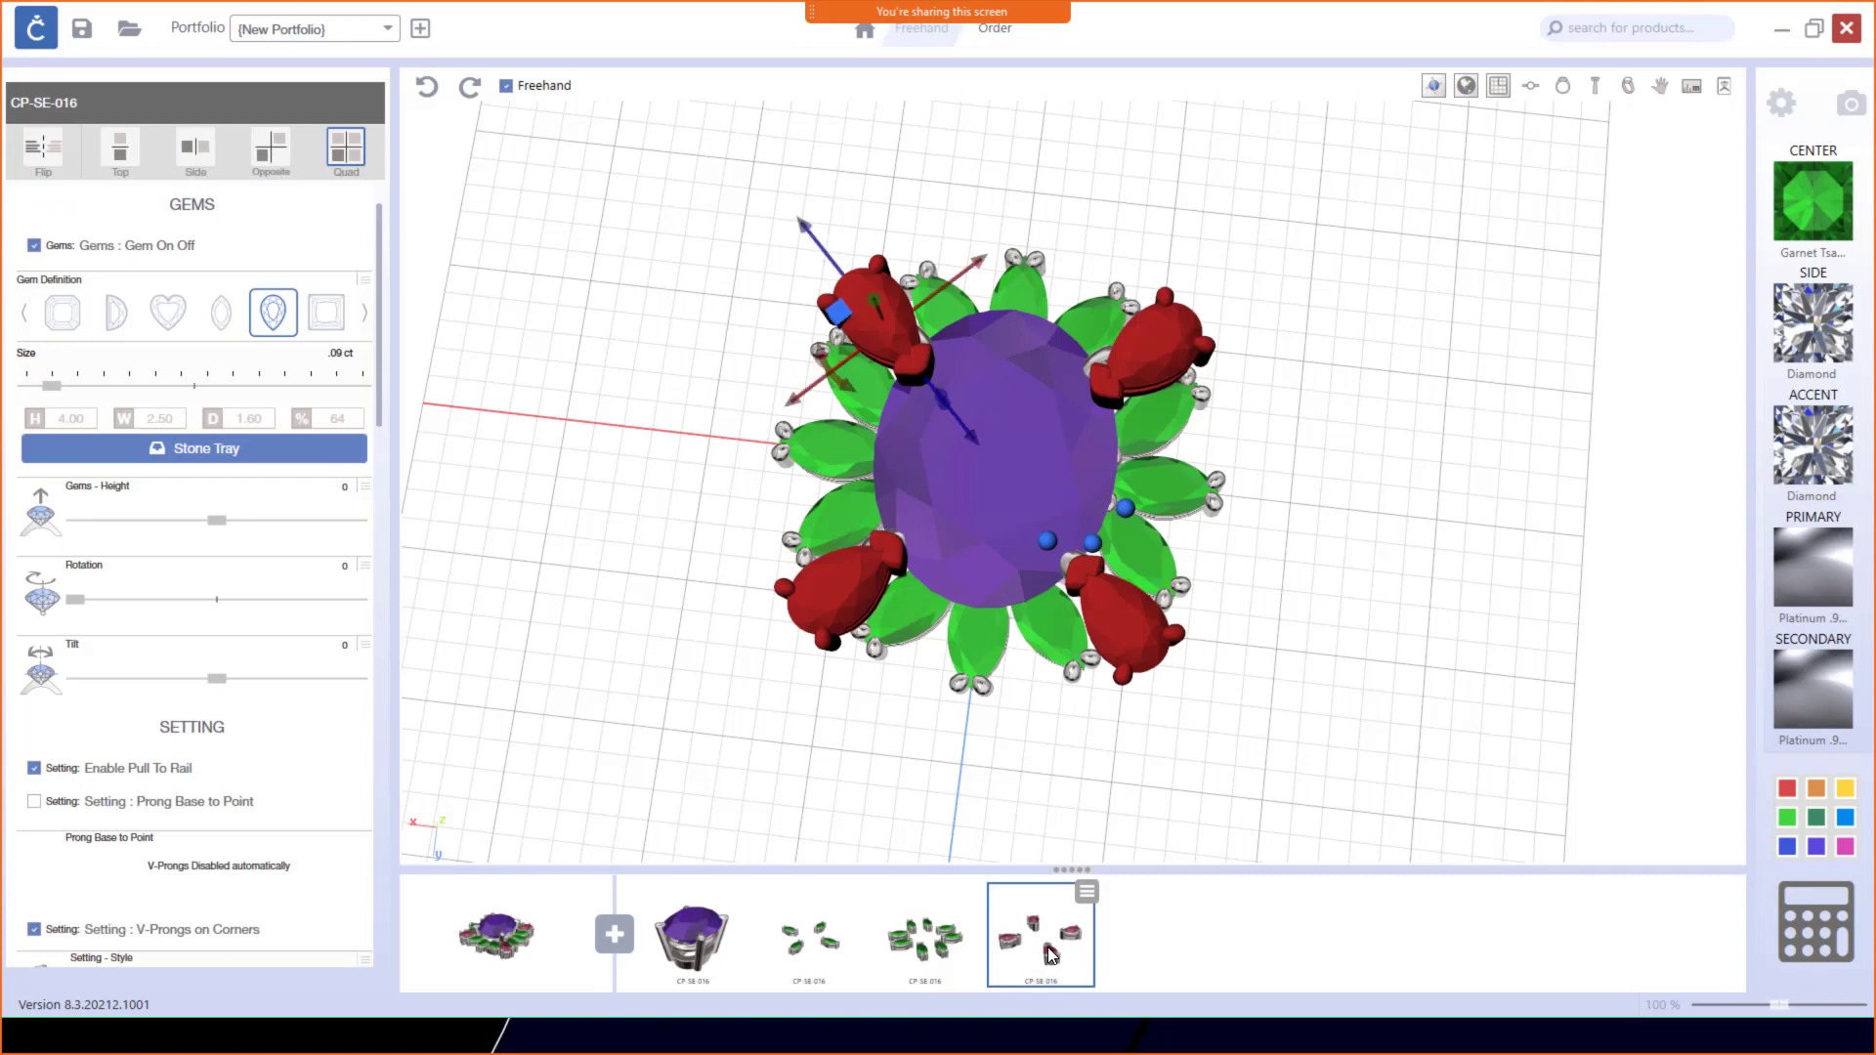
right_drag(1144, 734, 1137, 457)
scroll(1142, 574, up, 5)
right_drag(1141, 573, 908, 614)
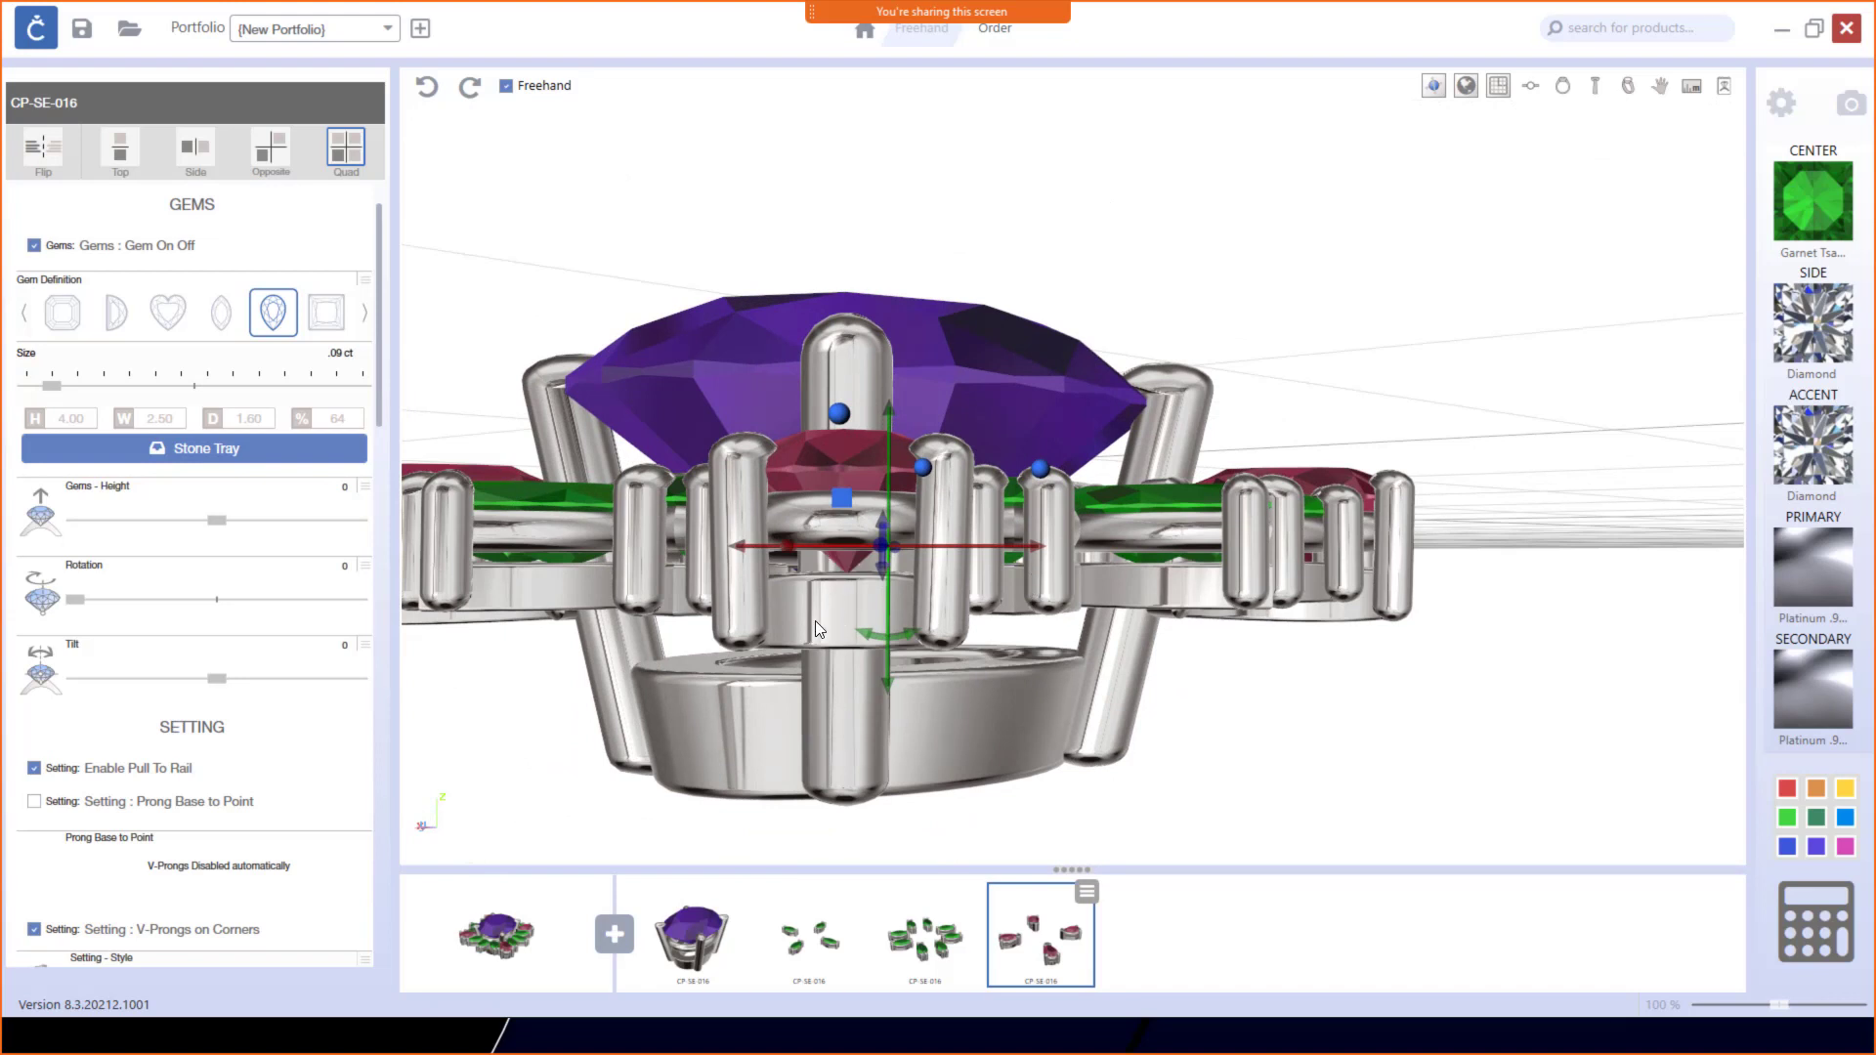
click(35, 769)
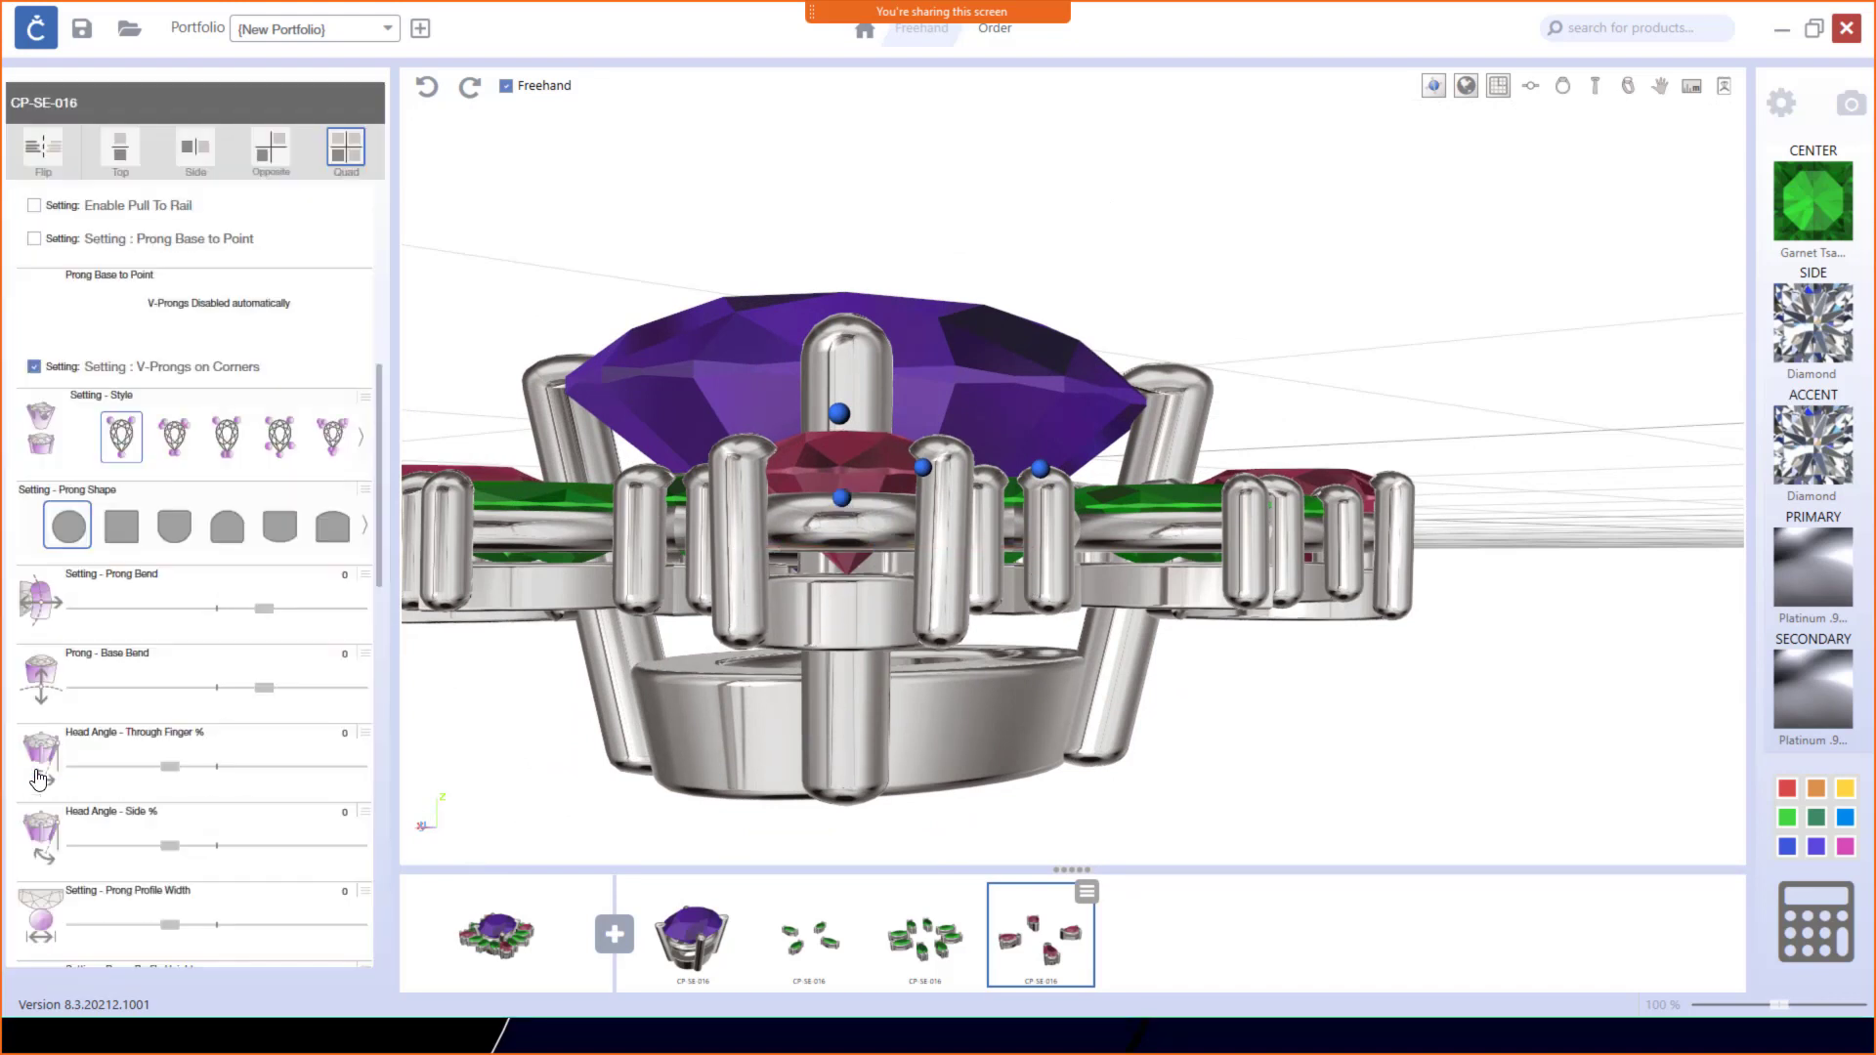
Step: Turn Enable Pull To Rail back on for the pear settings and off again to compare its effect on the prongs
middle_drag(879, 789, 1012, 772)
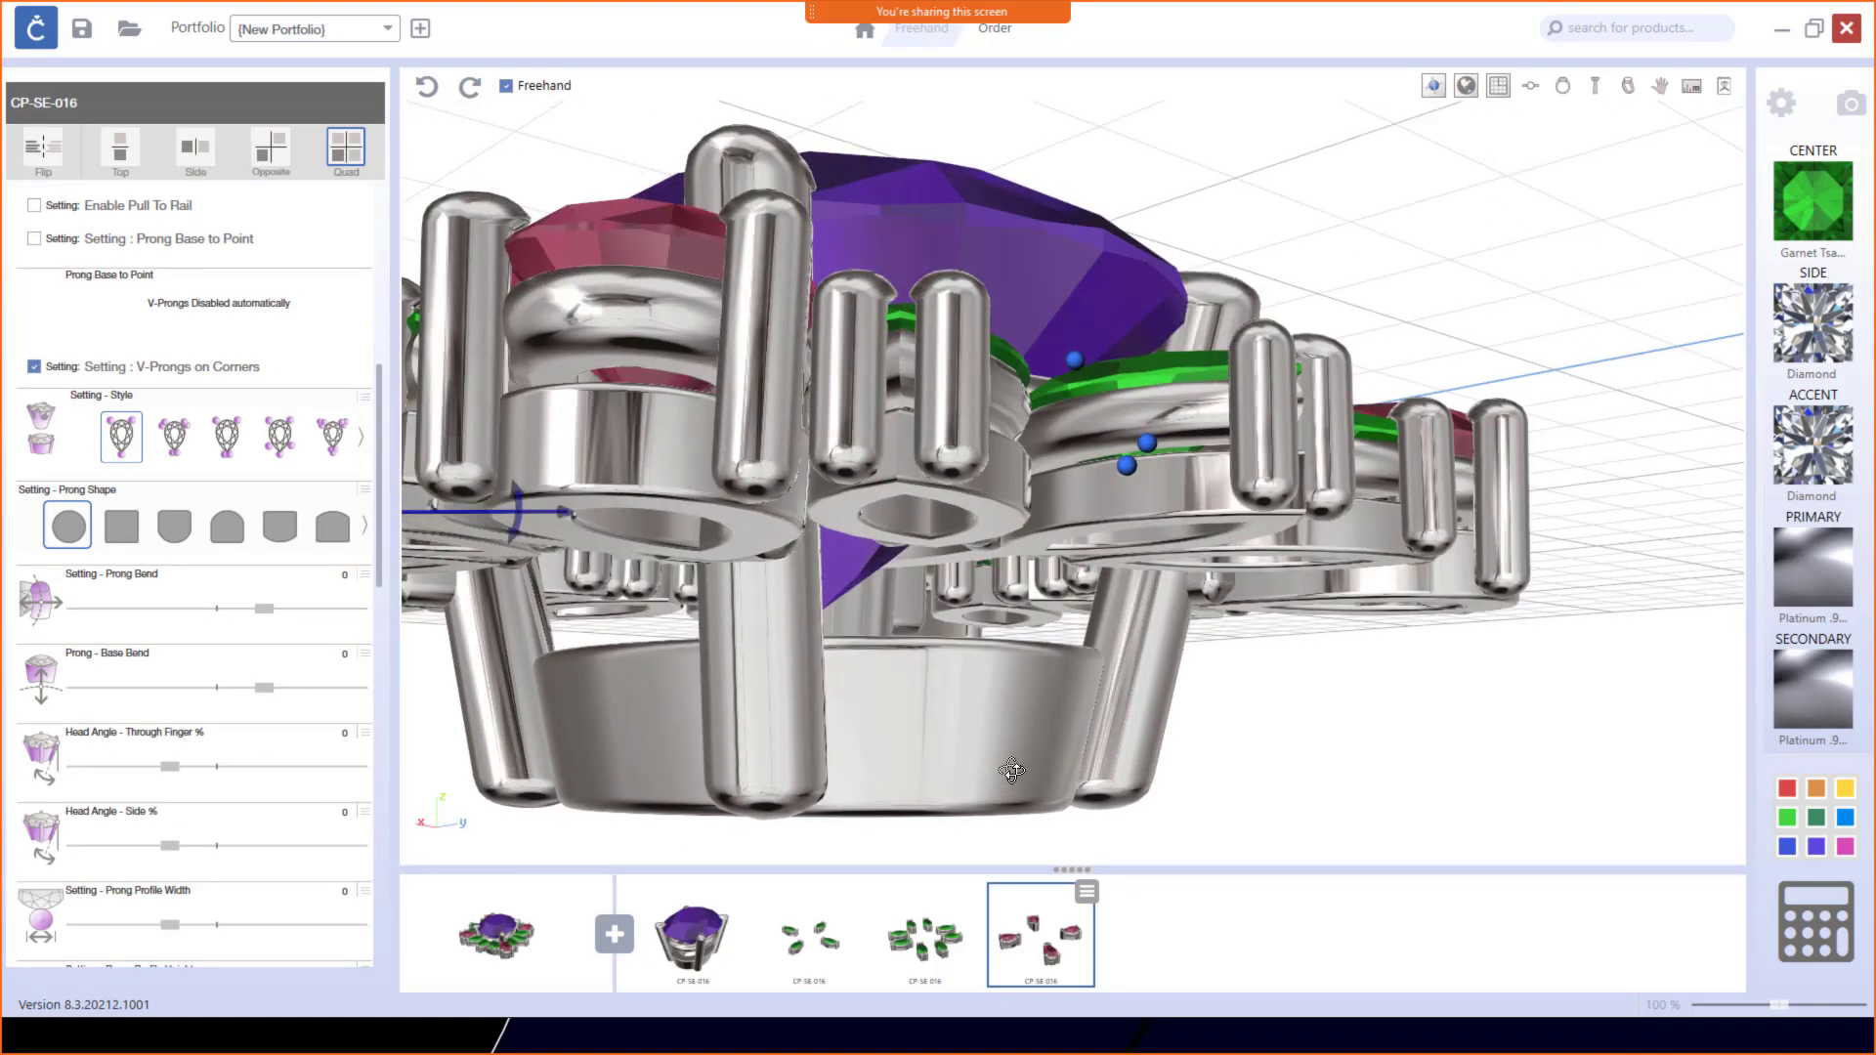
right_drag(992, 753, 1010, 780)
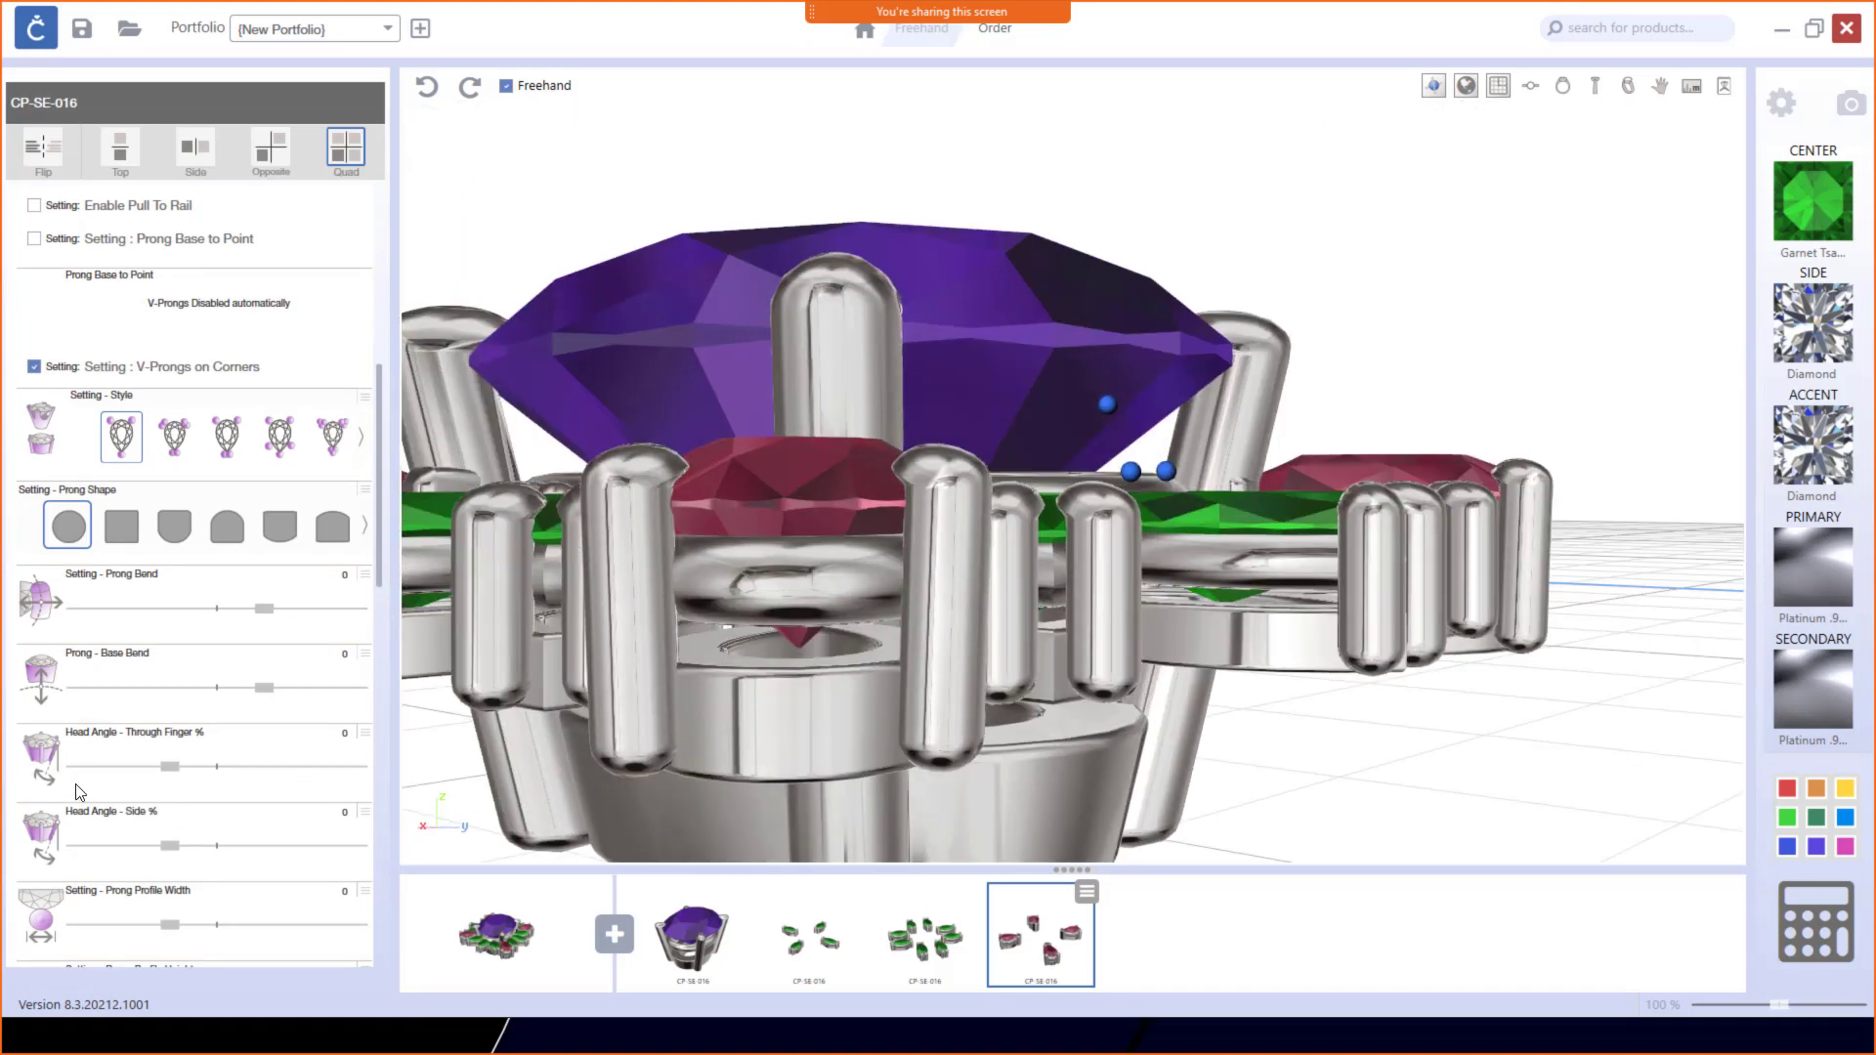
scroll(97, 626, down, 6)
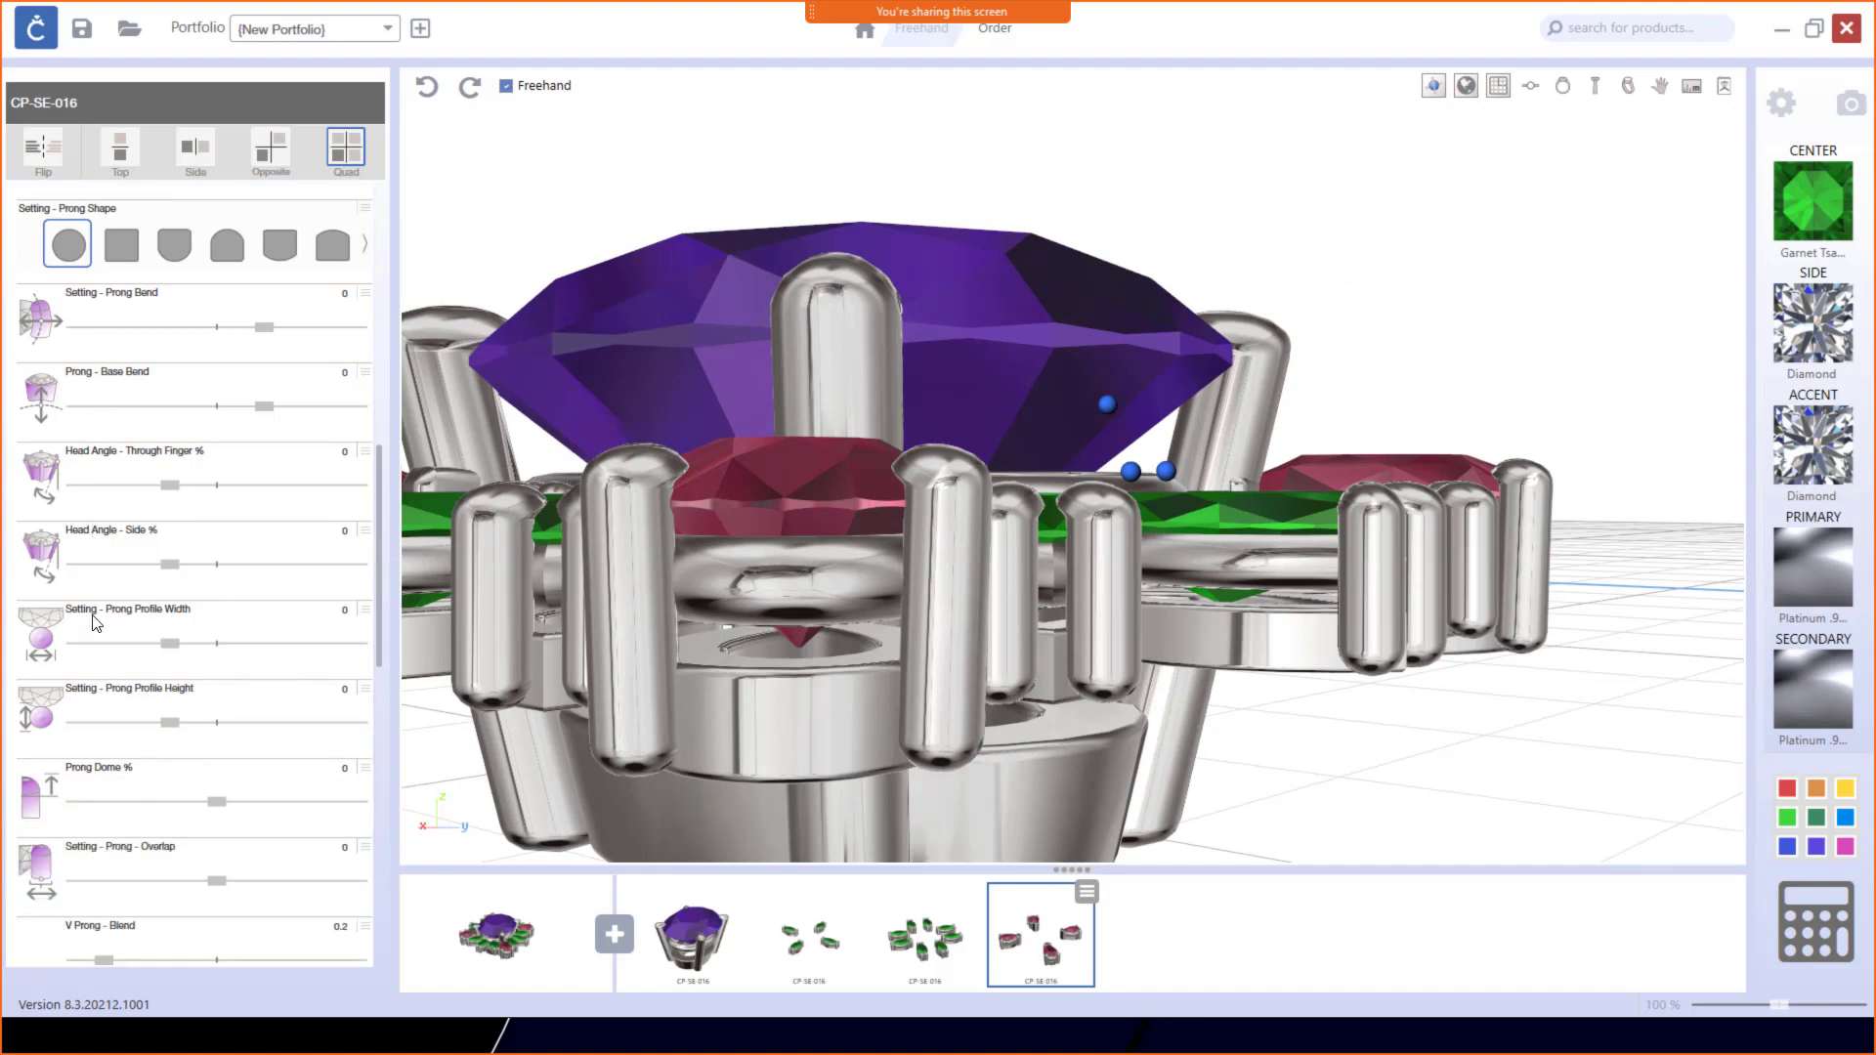
scroll(97, 626, down, 2)
scroll(98, 626, up, 9)
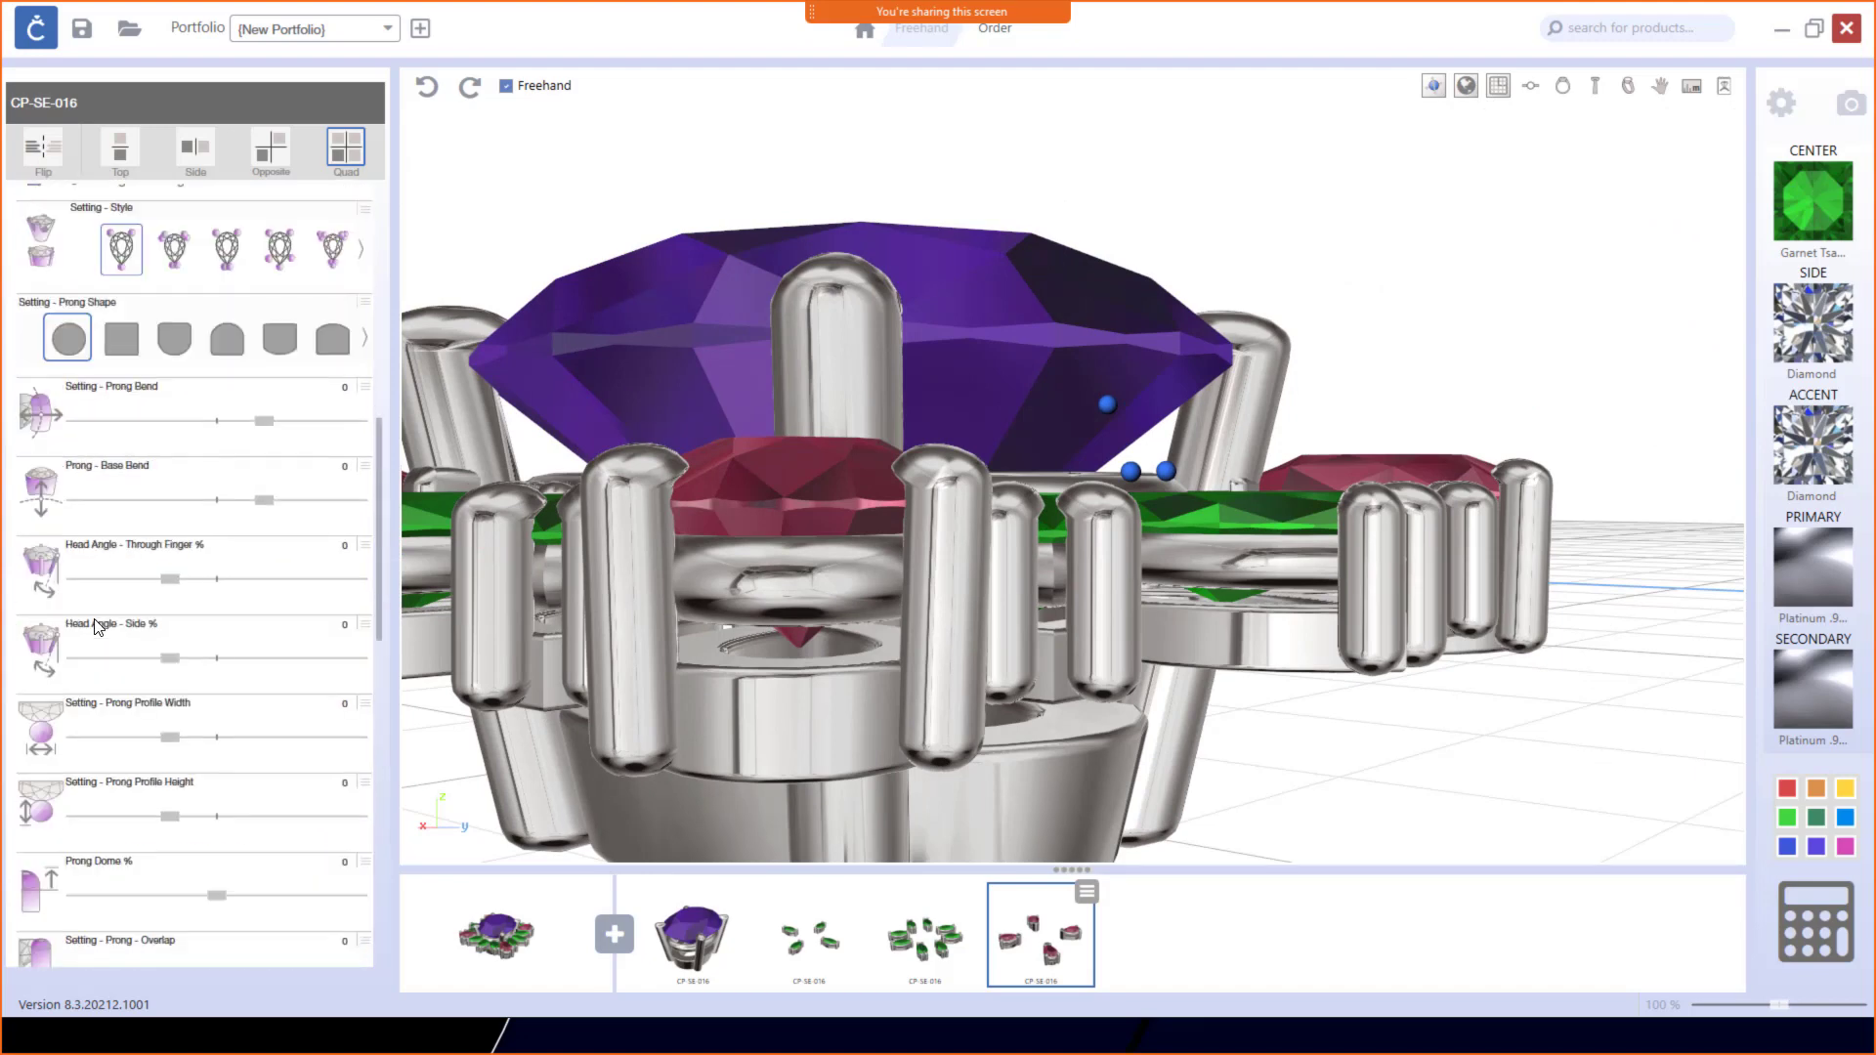
scroll(97, 626, up, 2)
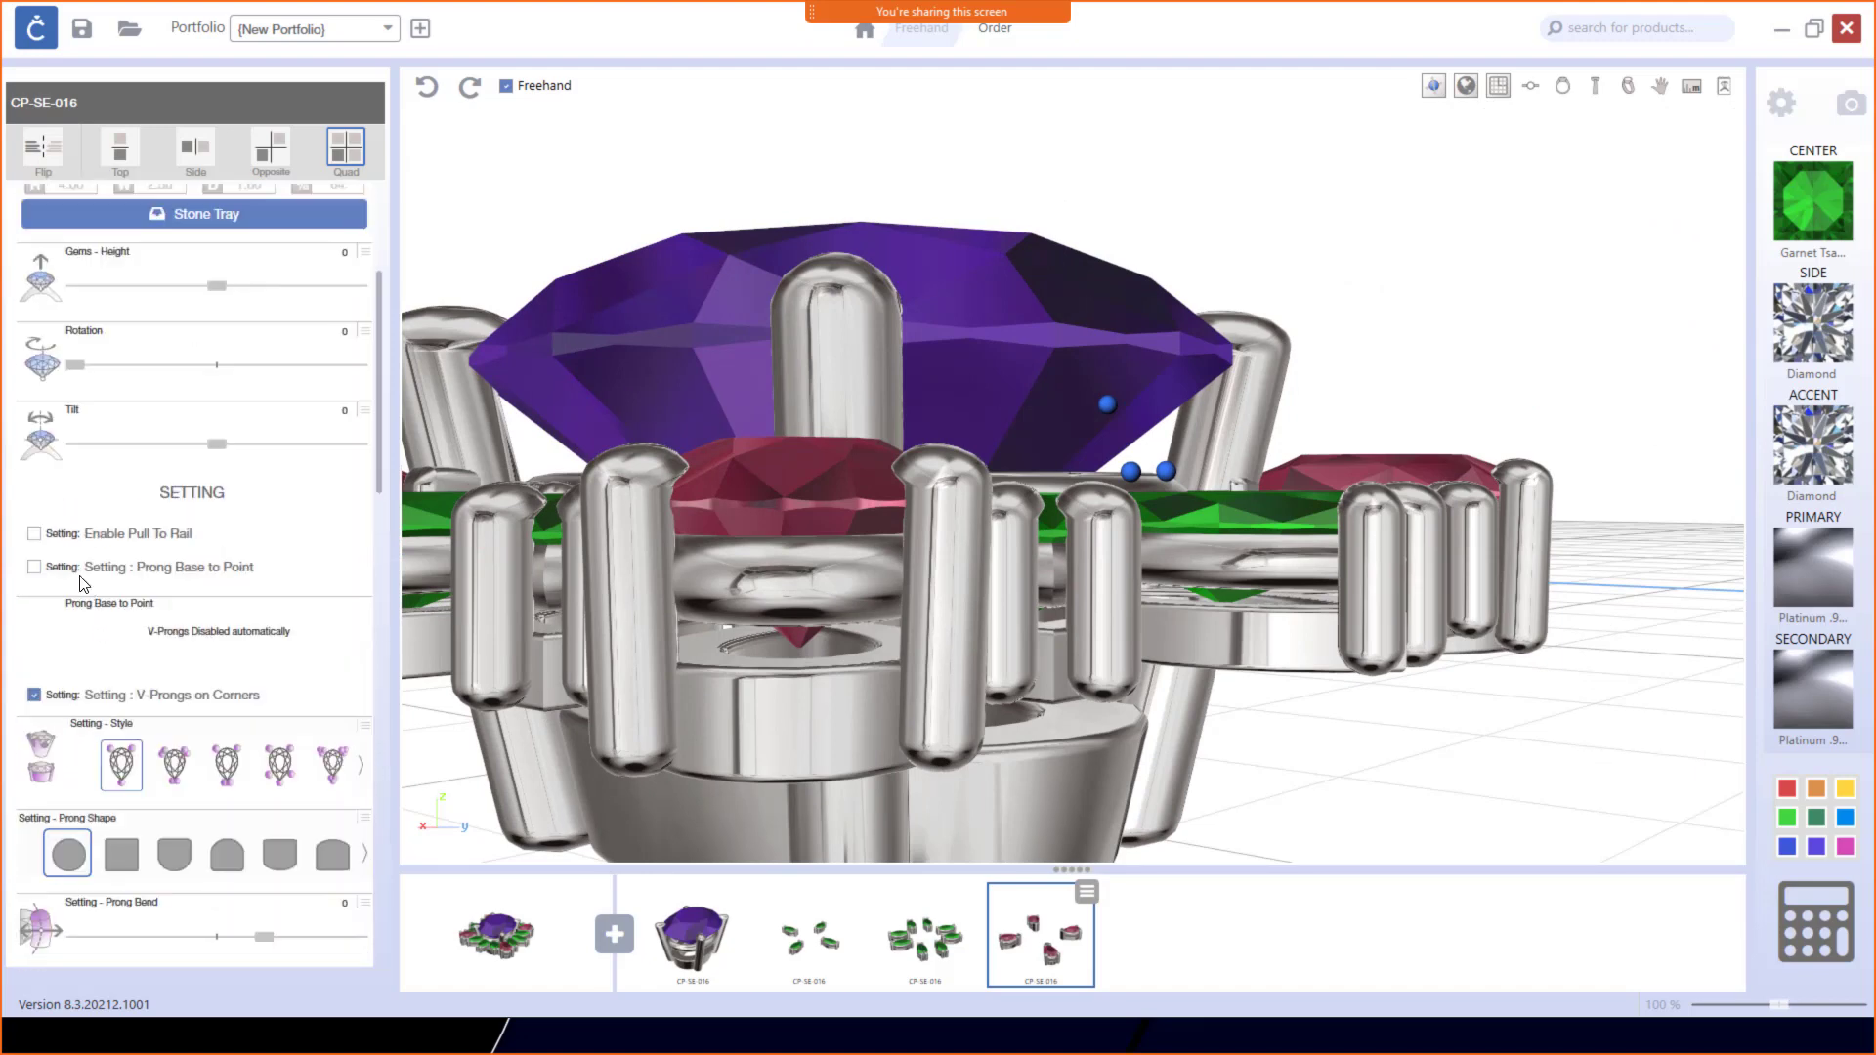
click(36, 535)
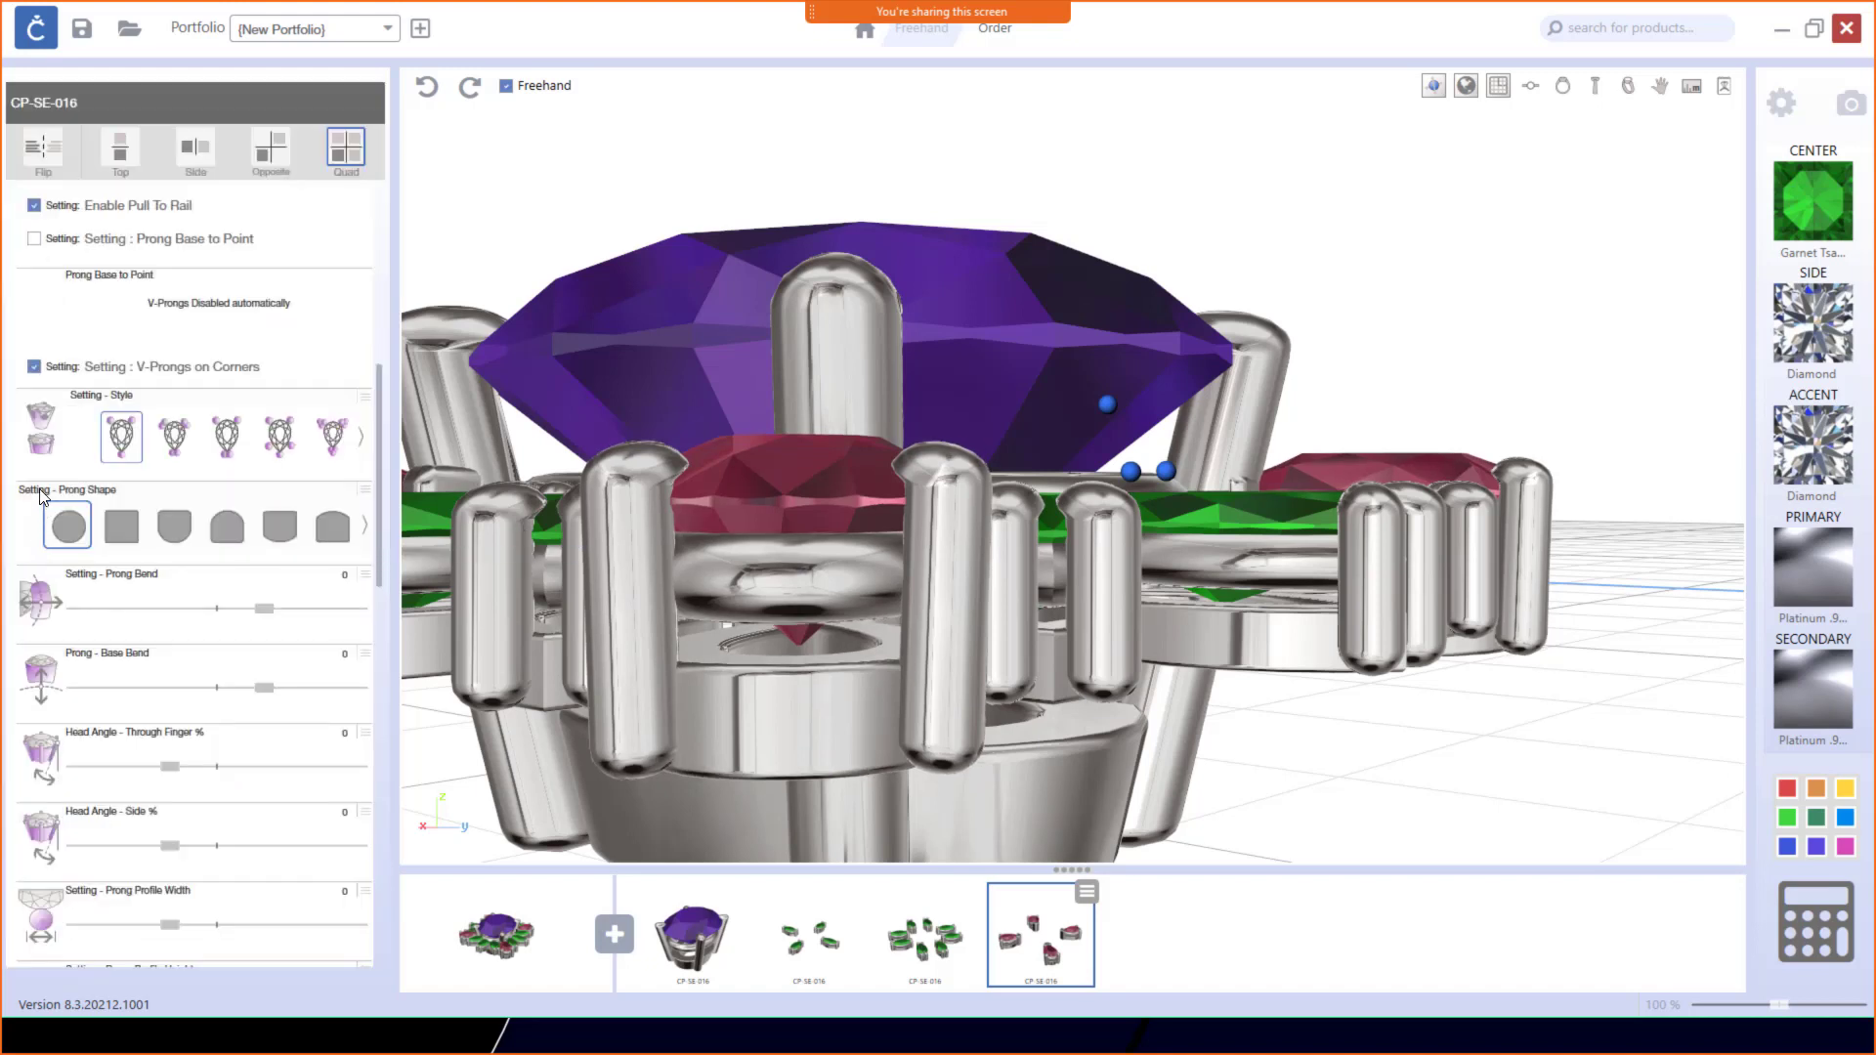
click(35, 207)
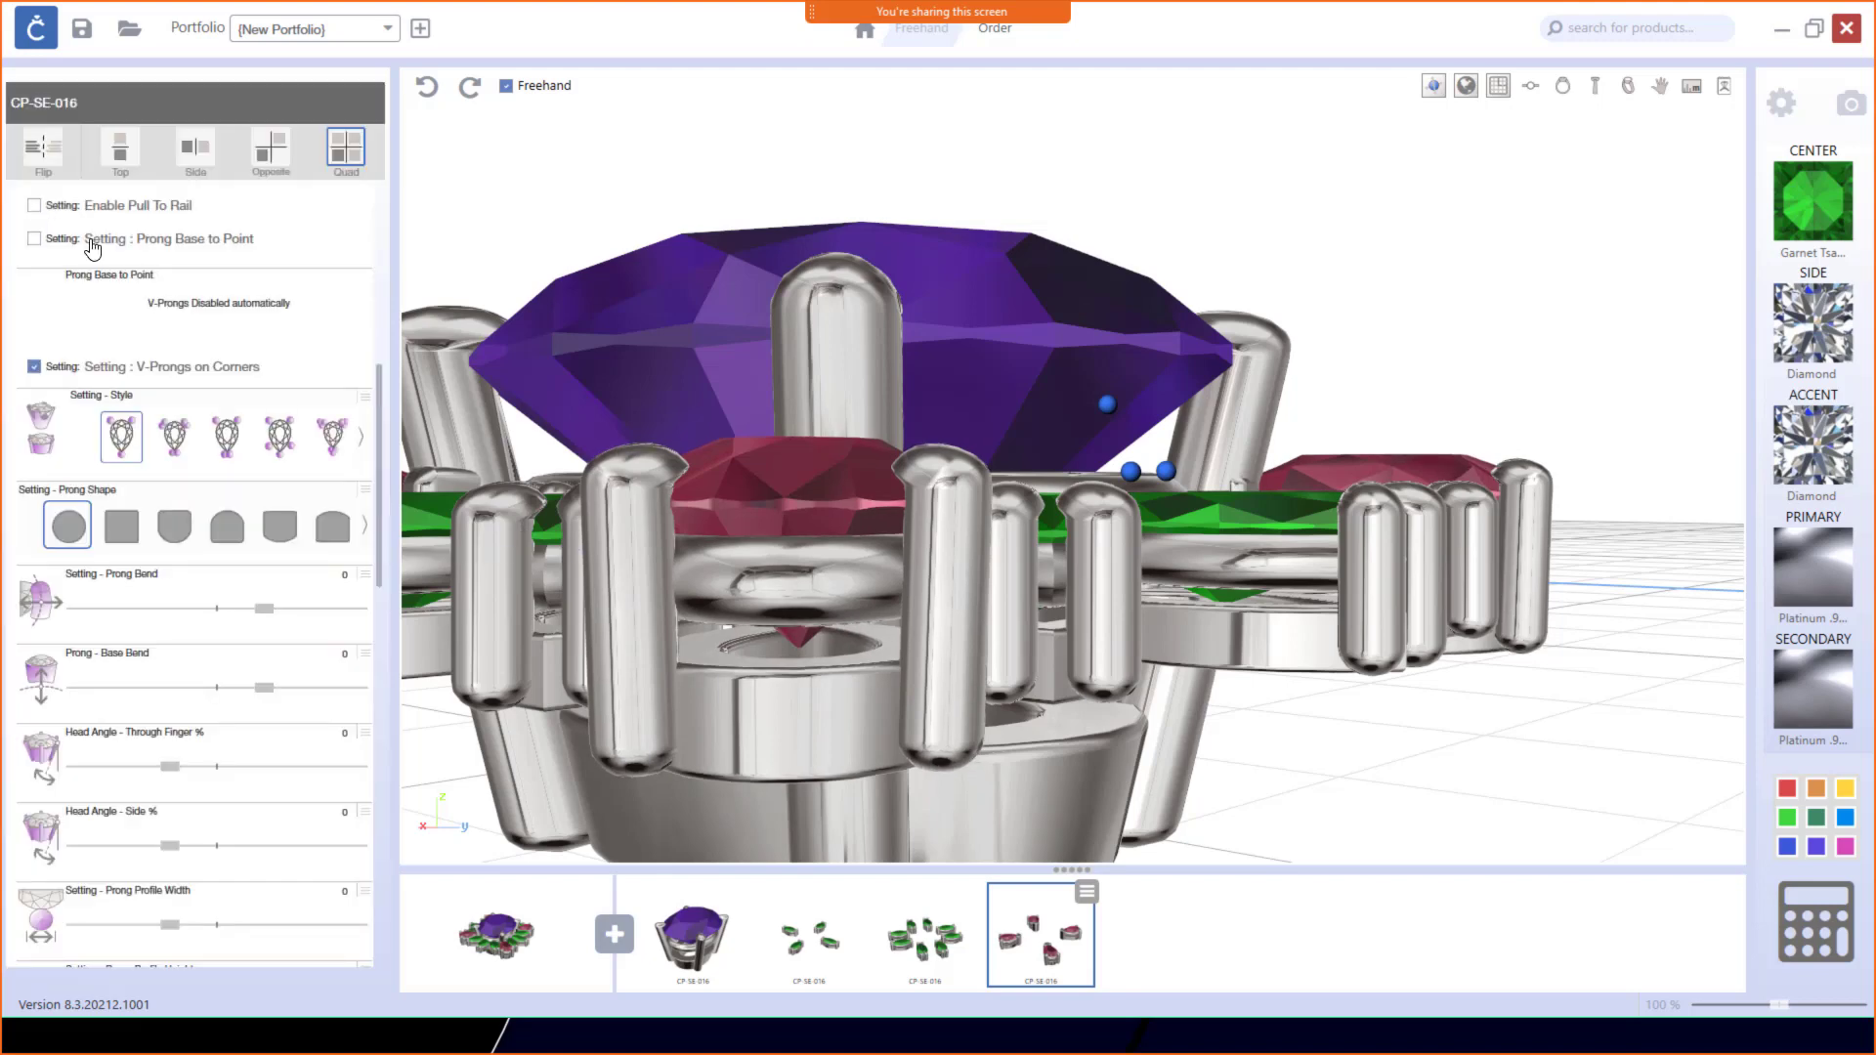
Step: Duplicate the component made of the four mirrored corner pear settings
scroll(772, 590, down, 3)
drag(829, 590, 722, 825)
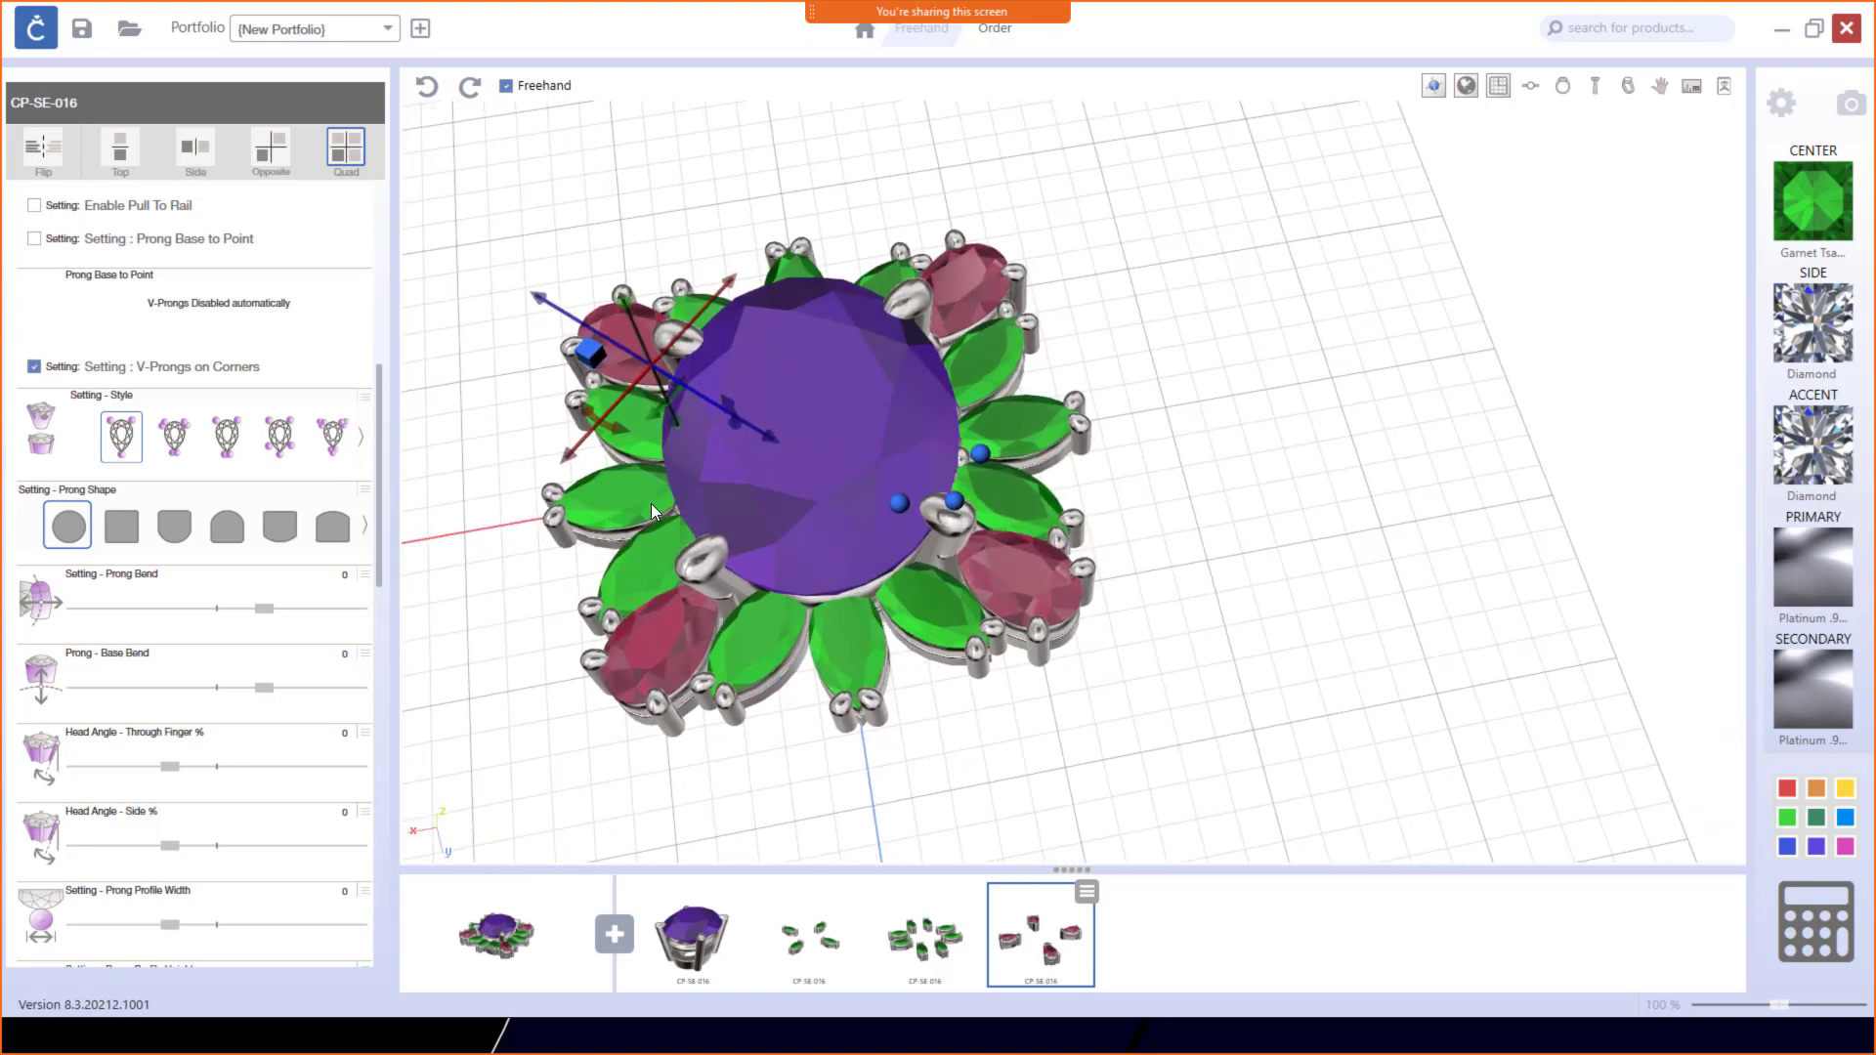
click(1071, 944)
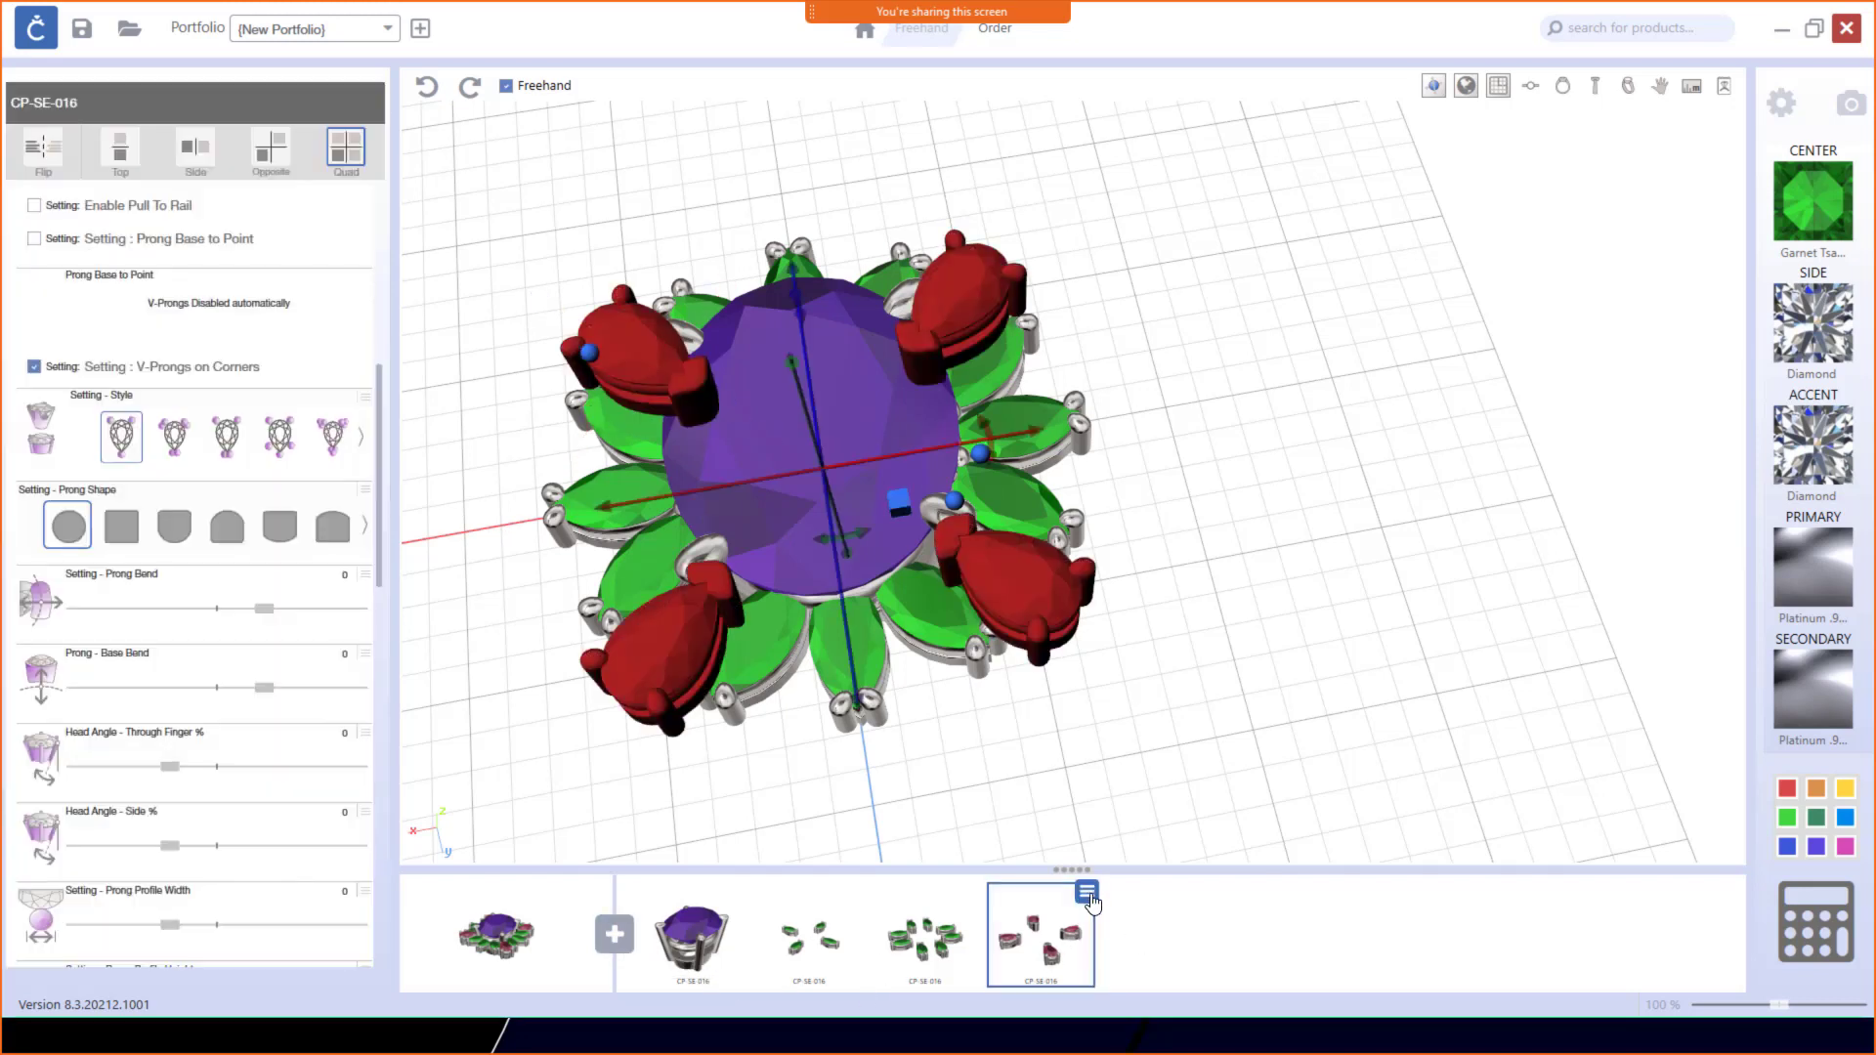
click(1087, 893)
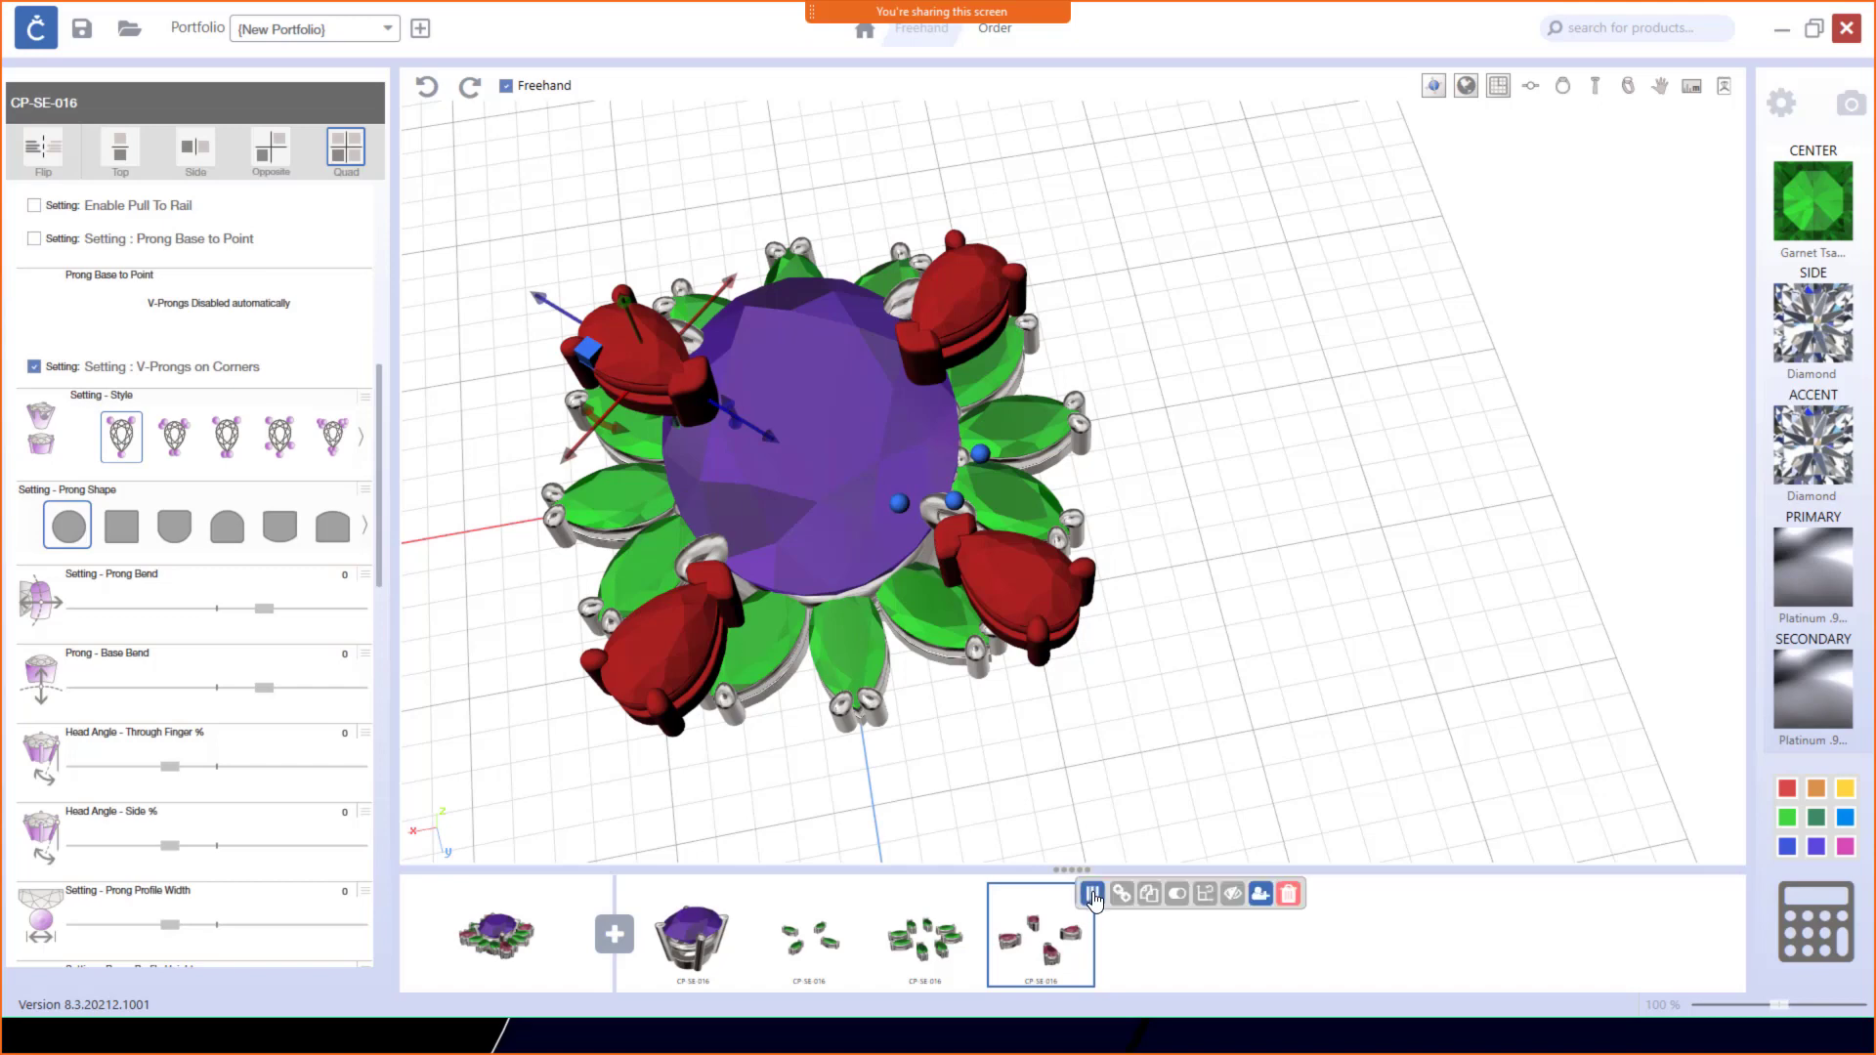
click(1149, 892)
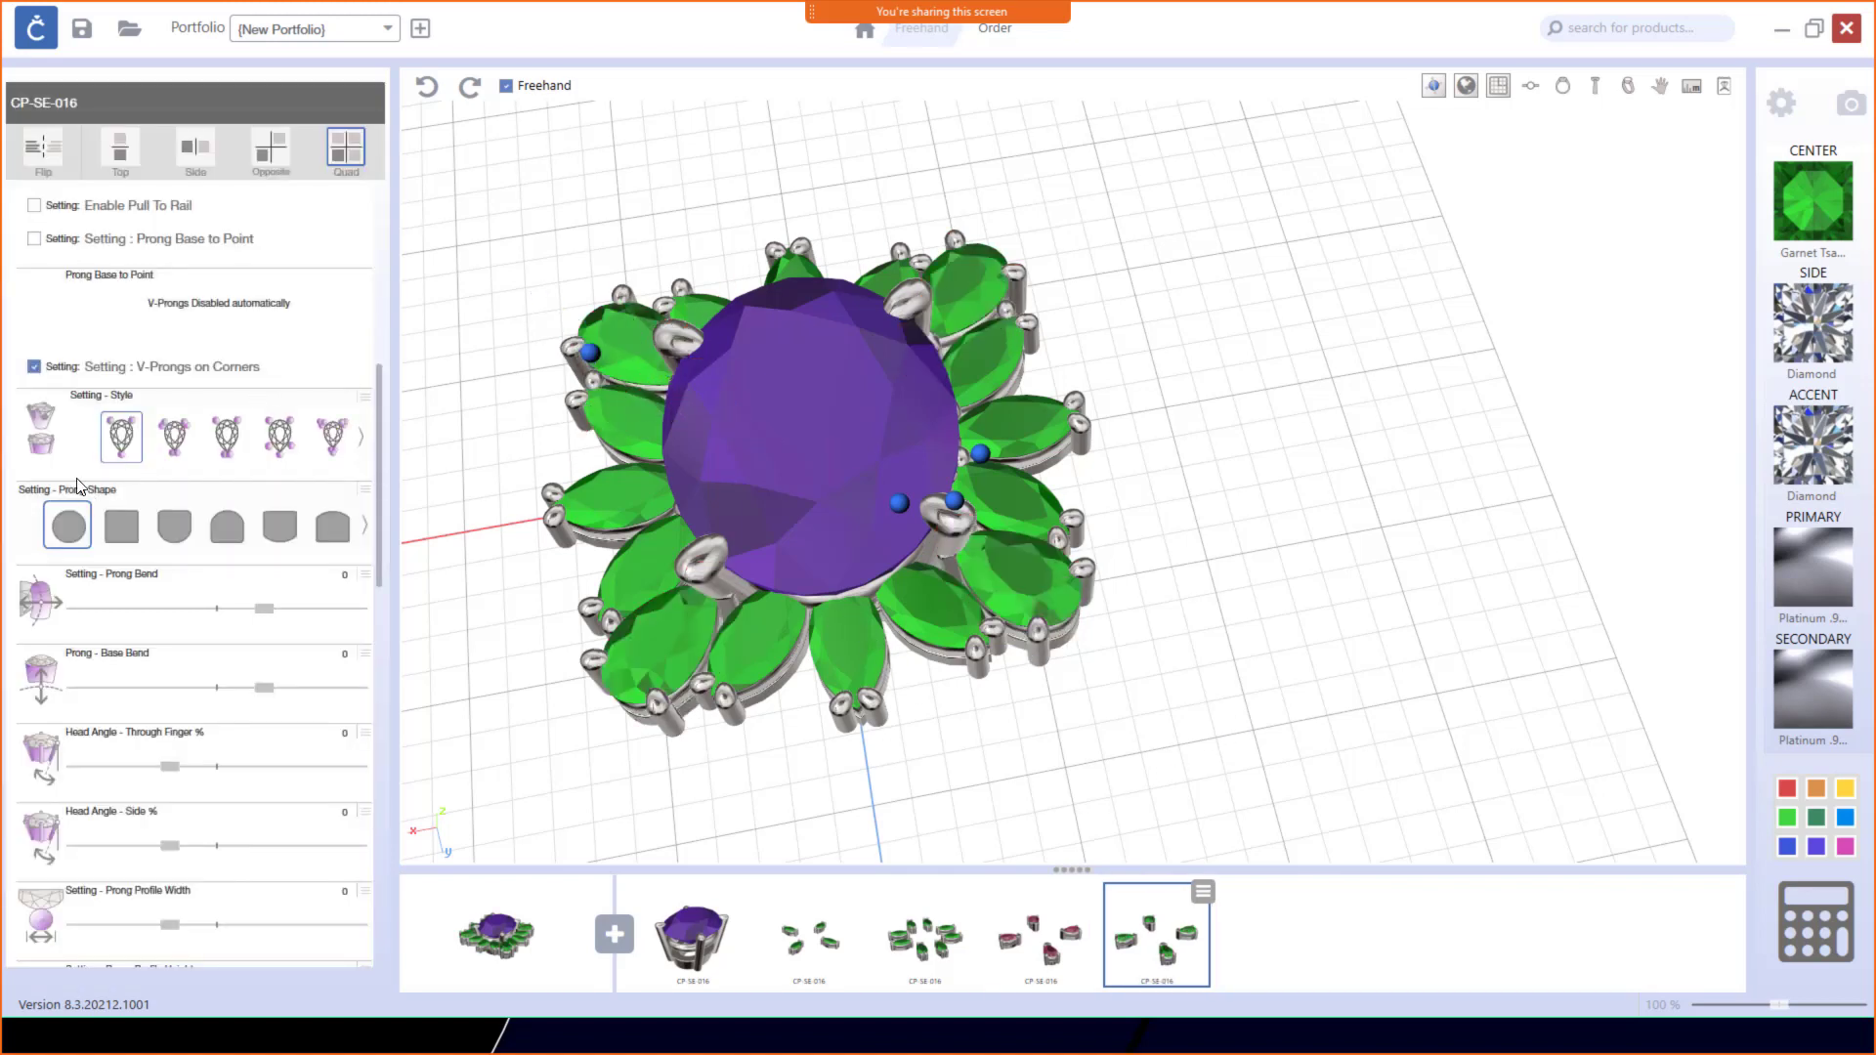
Step: Change the gem shape of the duplicated settings from pear to round
scroll(146, 322, up, 6)
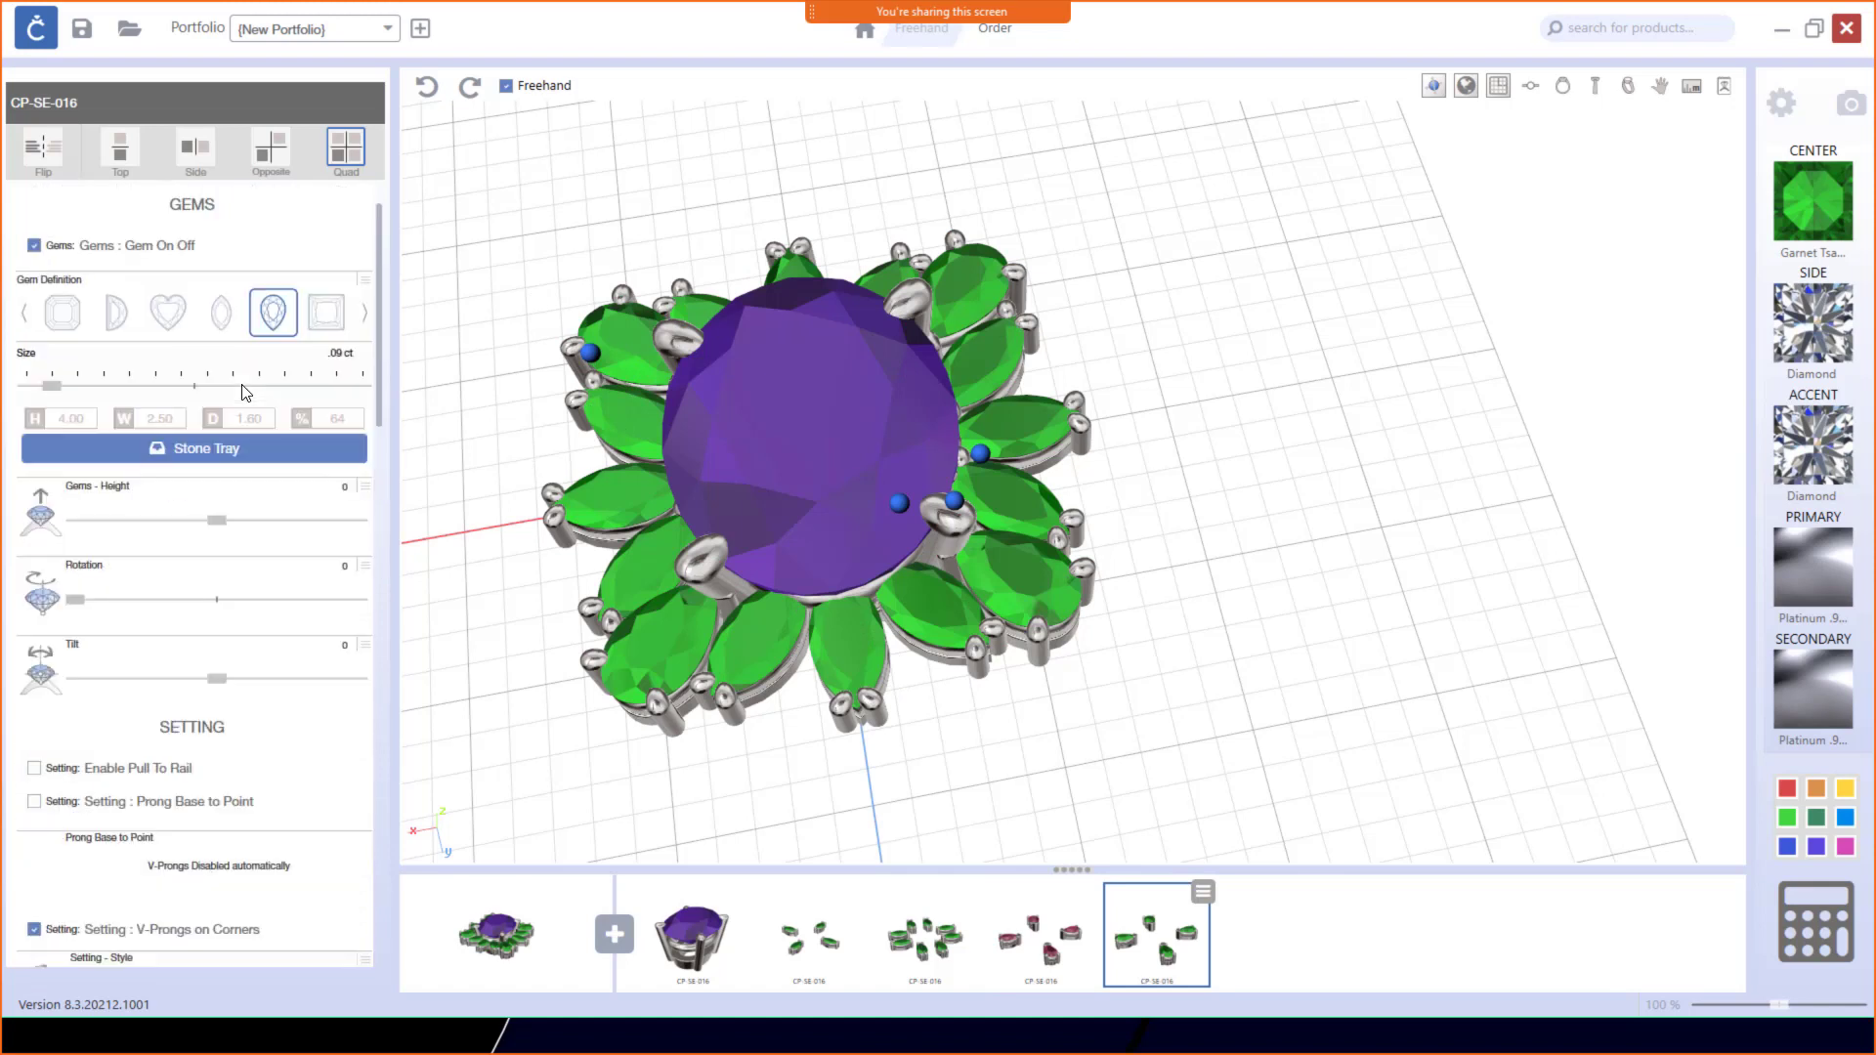
click(30, 316)
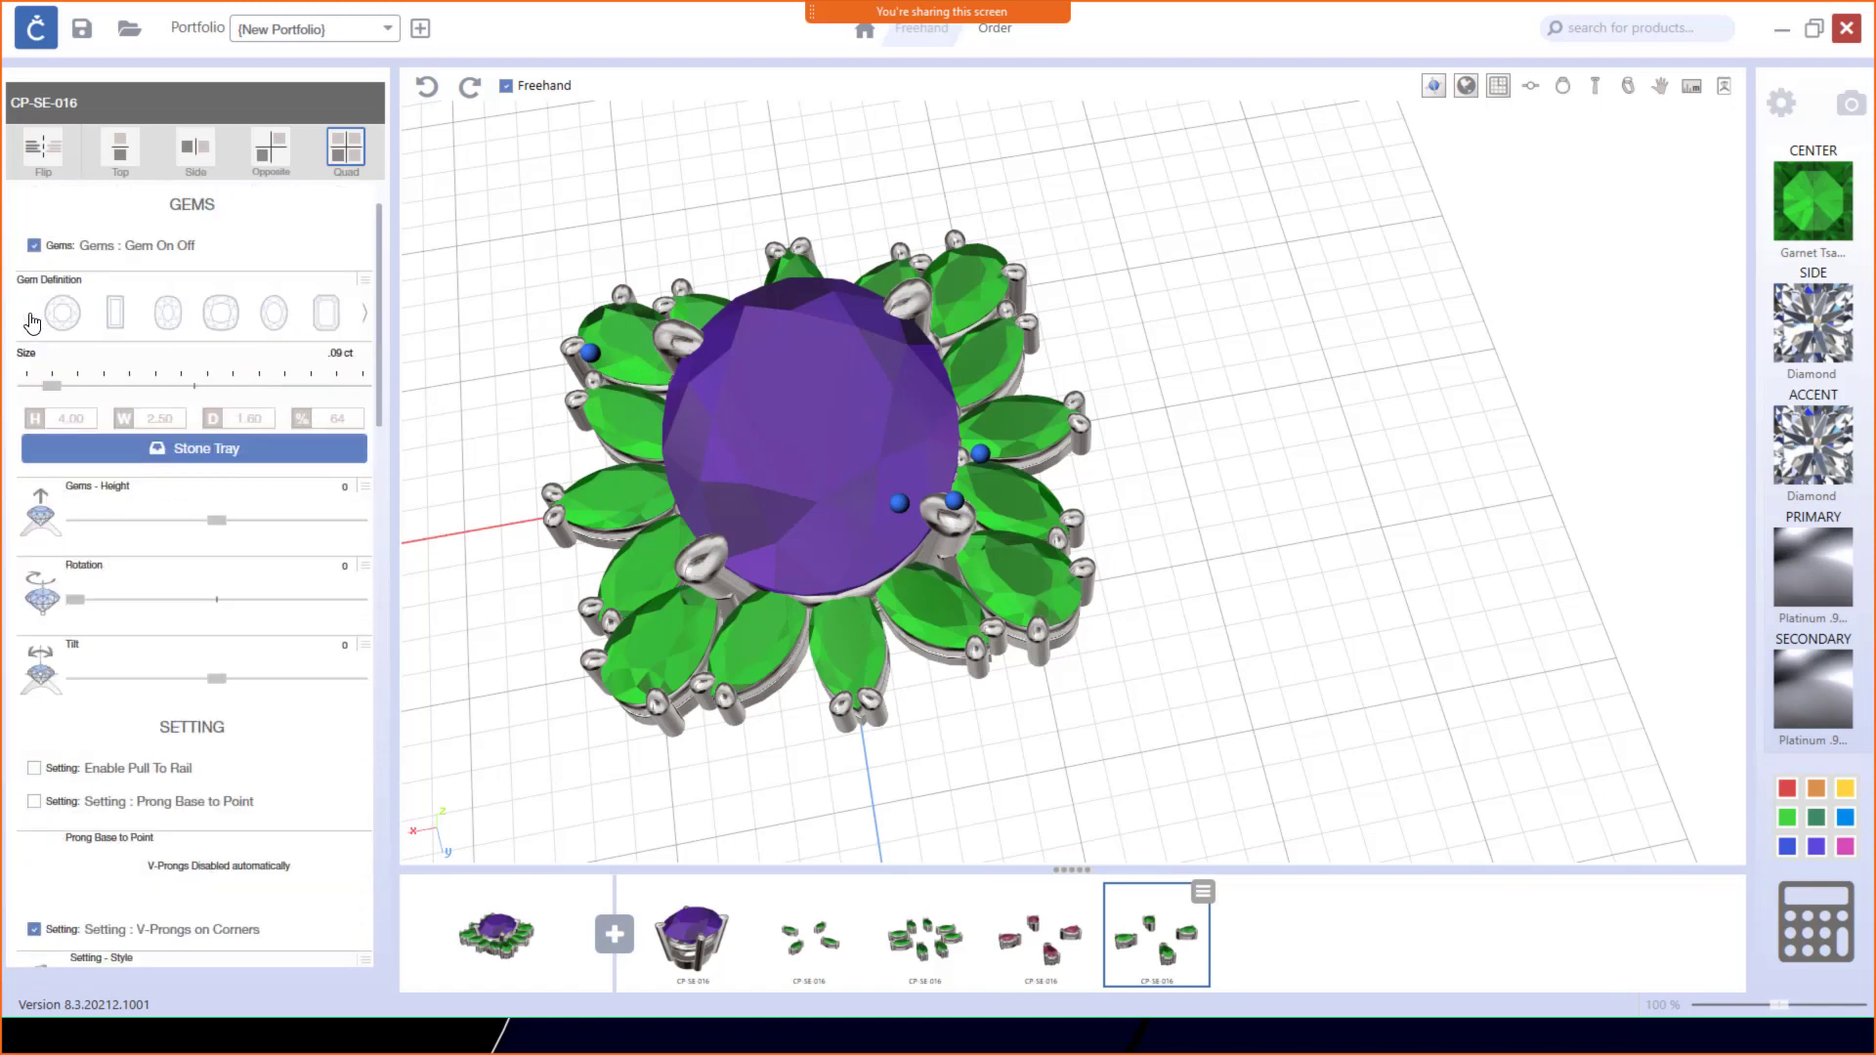
click(62, 313)
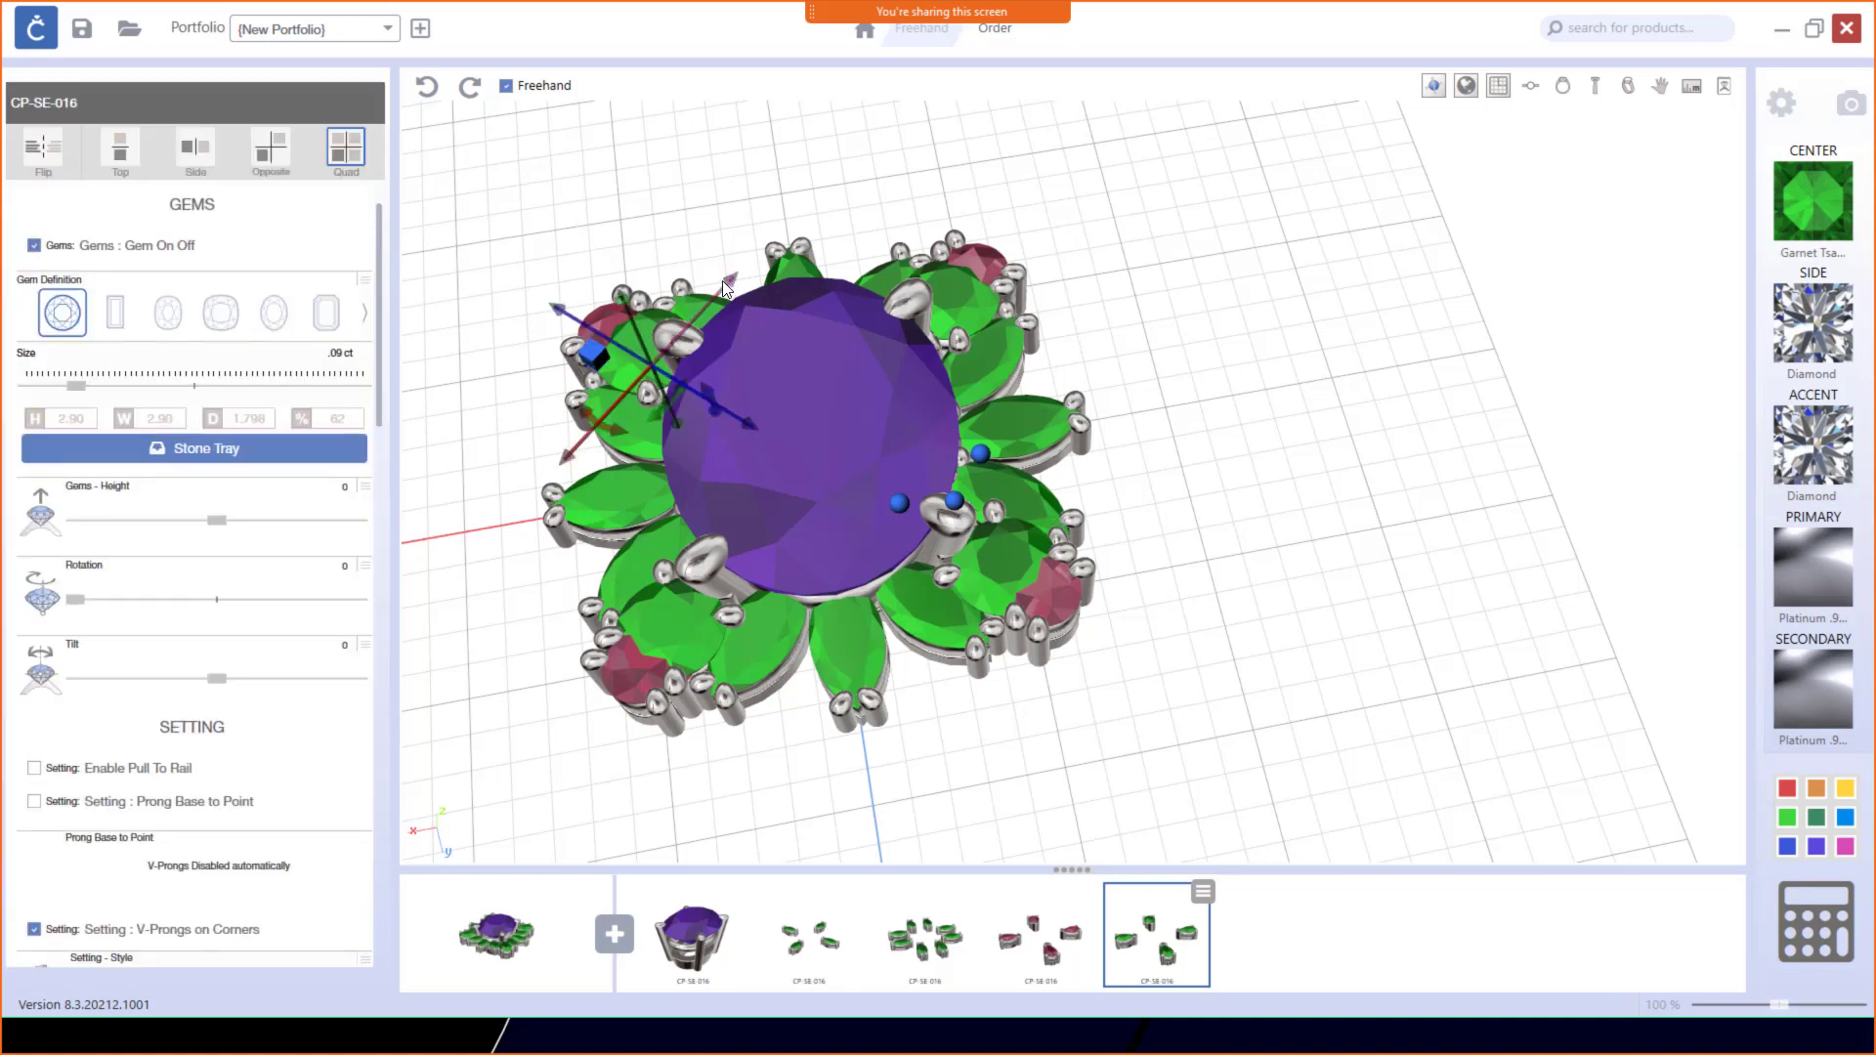
Step: Move the duplicated round settings outward past the marquise ring and turn off their Quad mirroring
drag(731, 285, 834, 227)
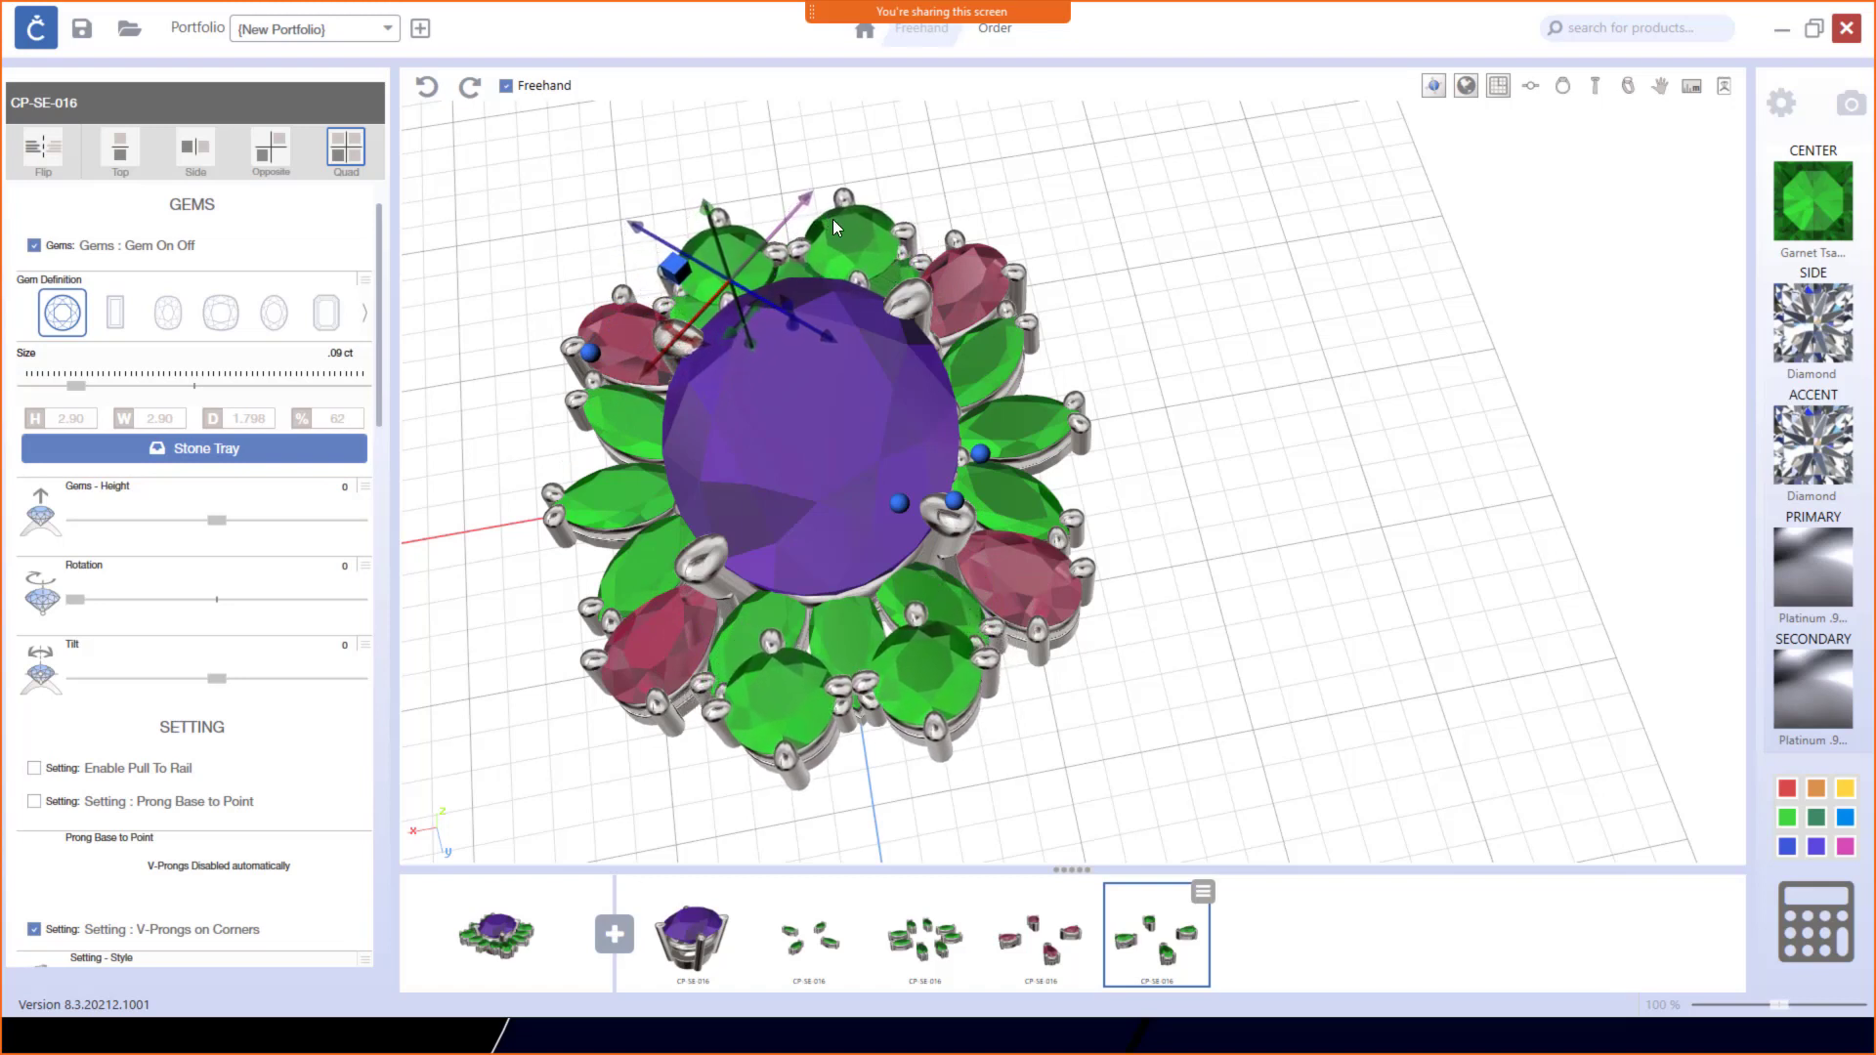
right_drag(873, 402, 870, 485)
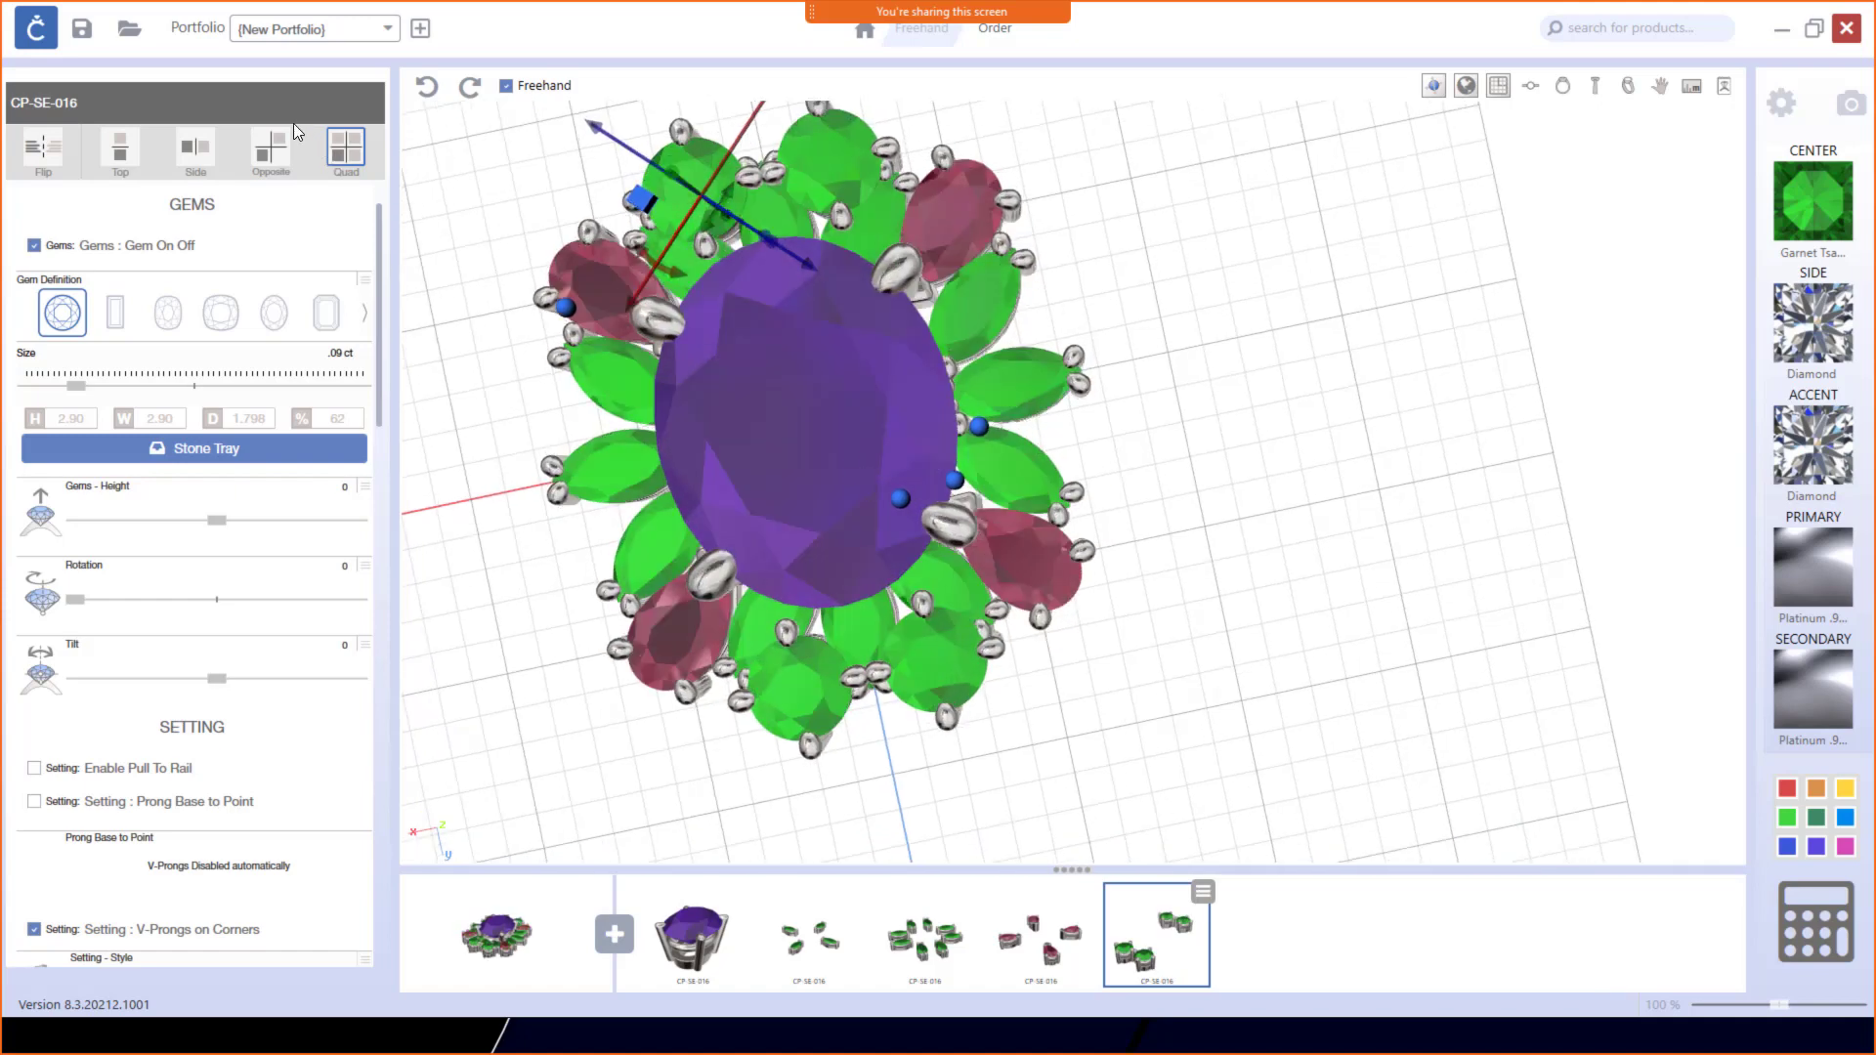
click(351, 149)
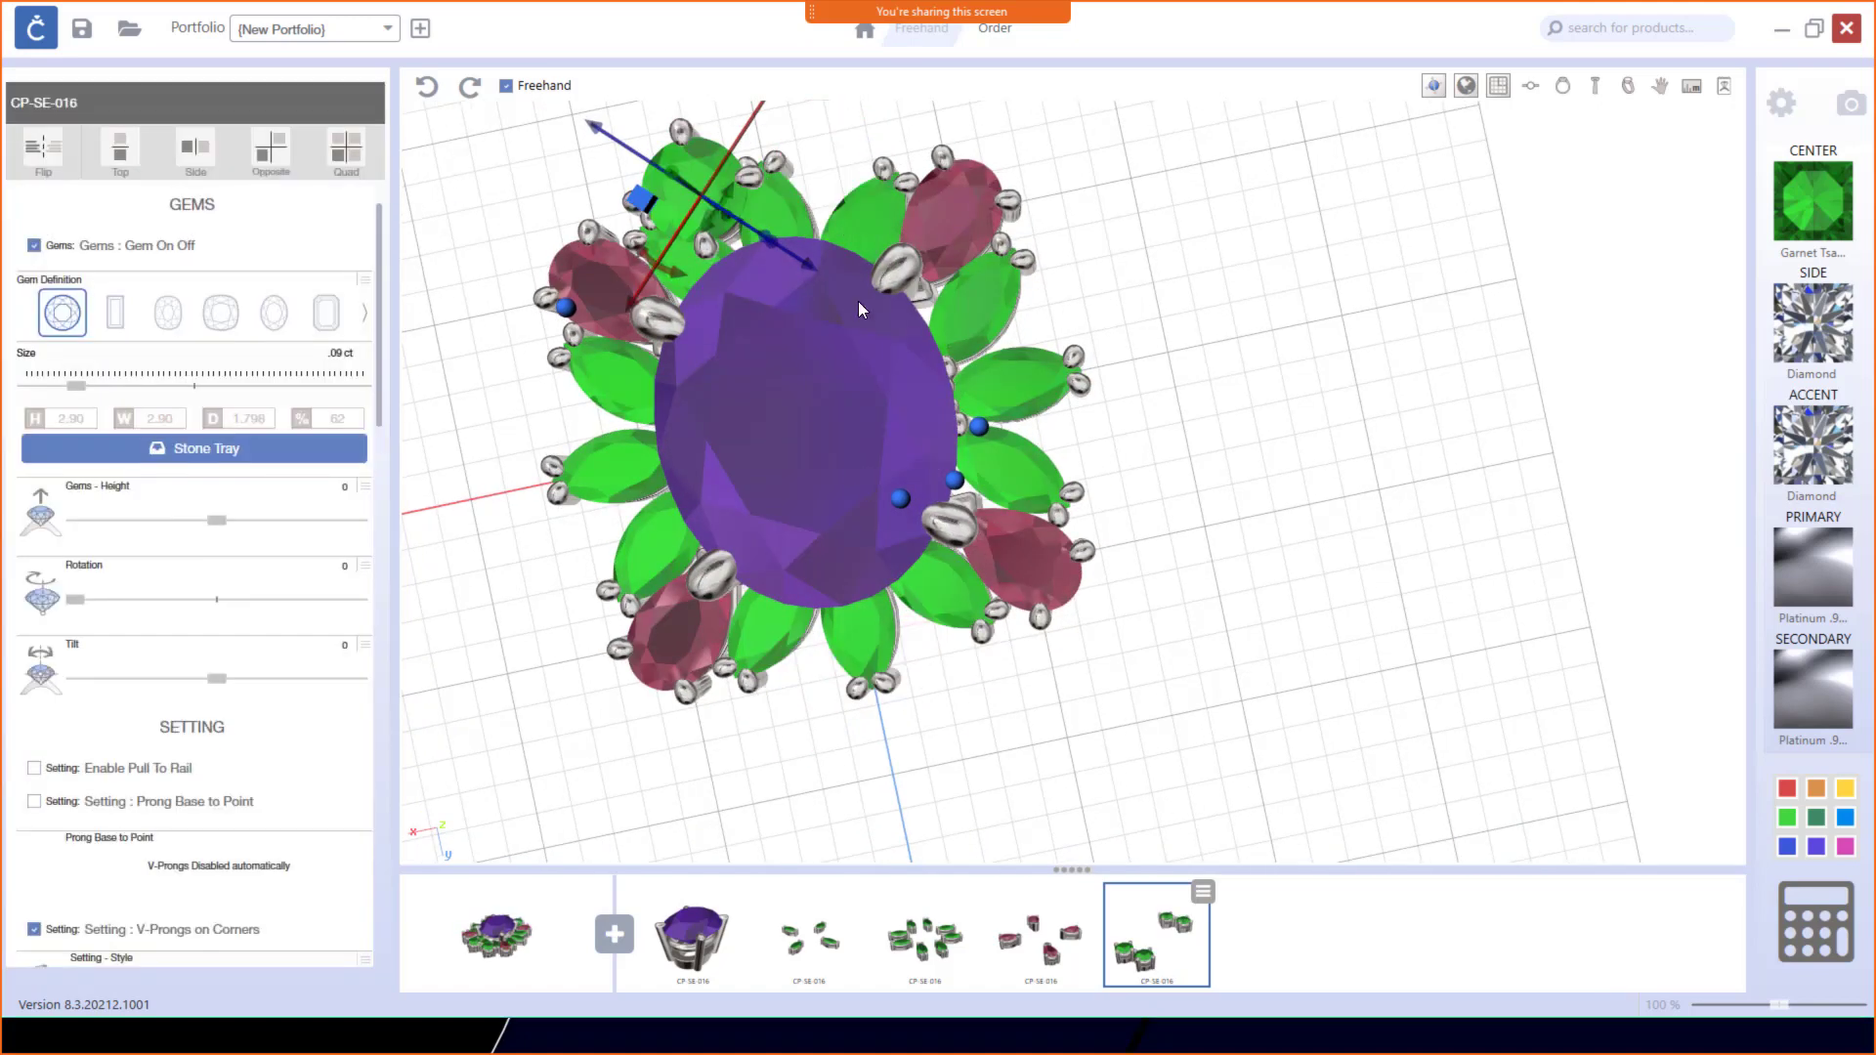
Step: Shrink the single round stone by setting both its height and width to 1.50
mouse_move(858, 301)
right_down()
mouse_move(830, 344)
mouse_move(828, 302)
right_up()
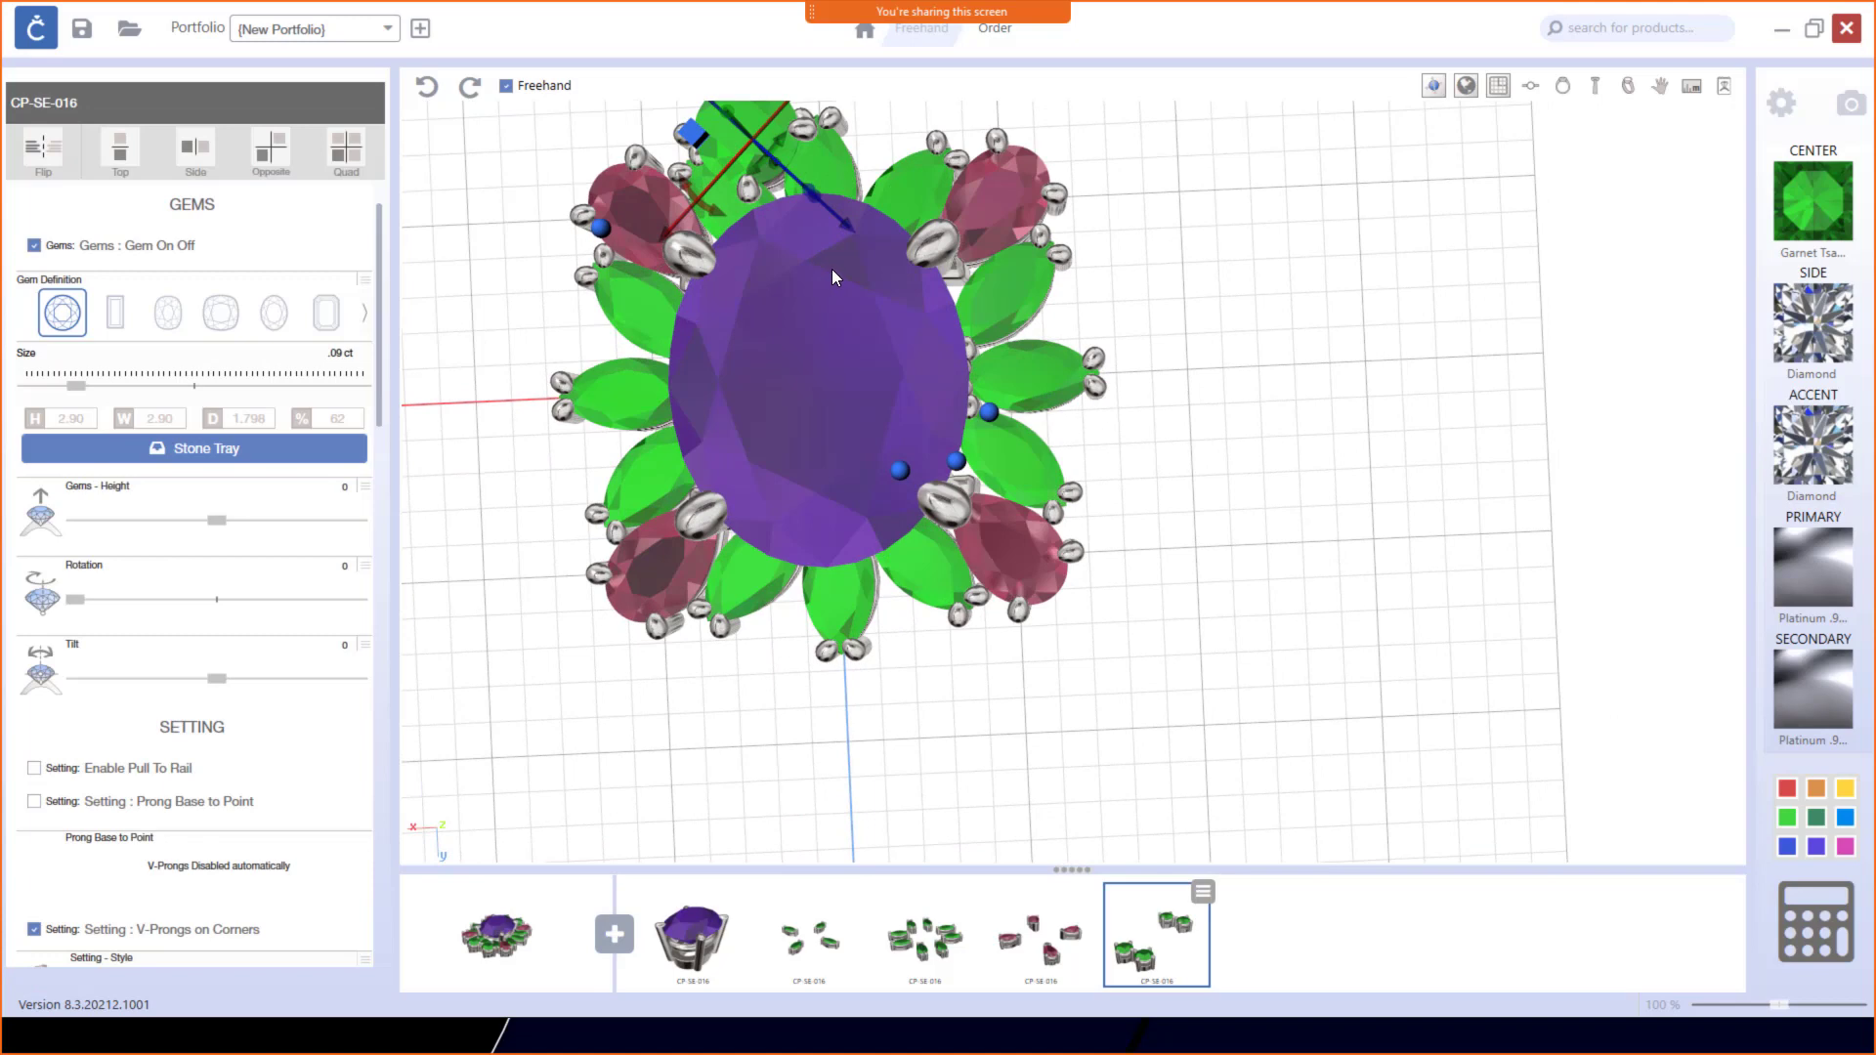
middle_drag(832, 269, 998, 558)
mouse_move(919, 418)
right_down()
mouse_move(932, 453)
mouse_move(923, 430)
right_up()
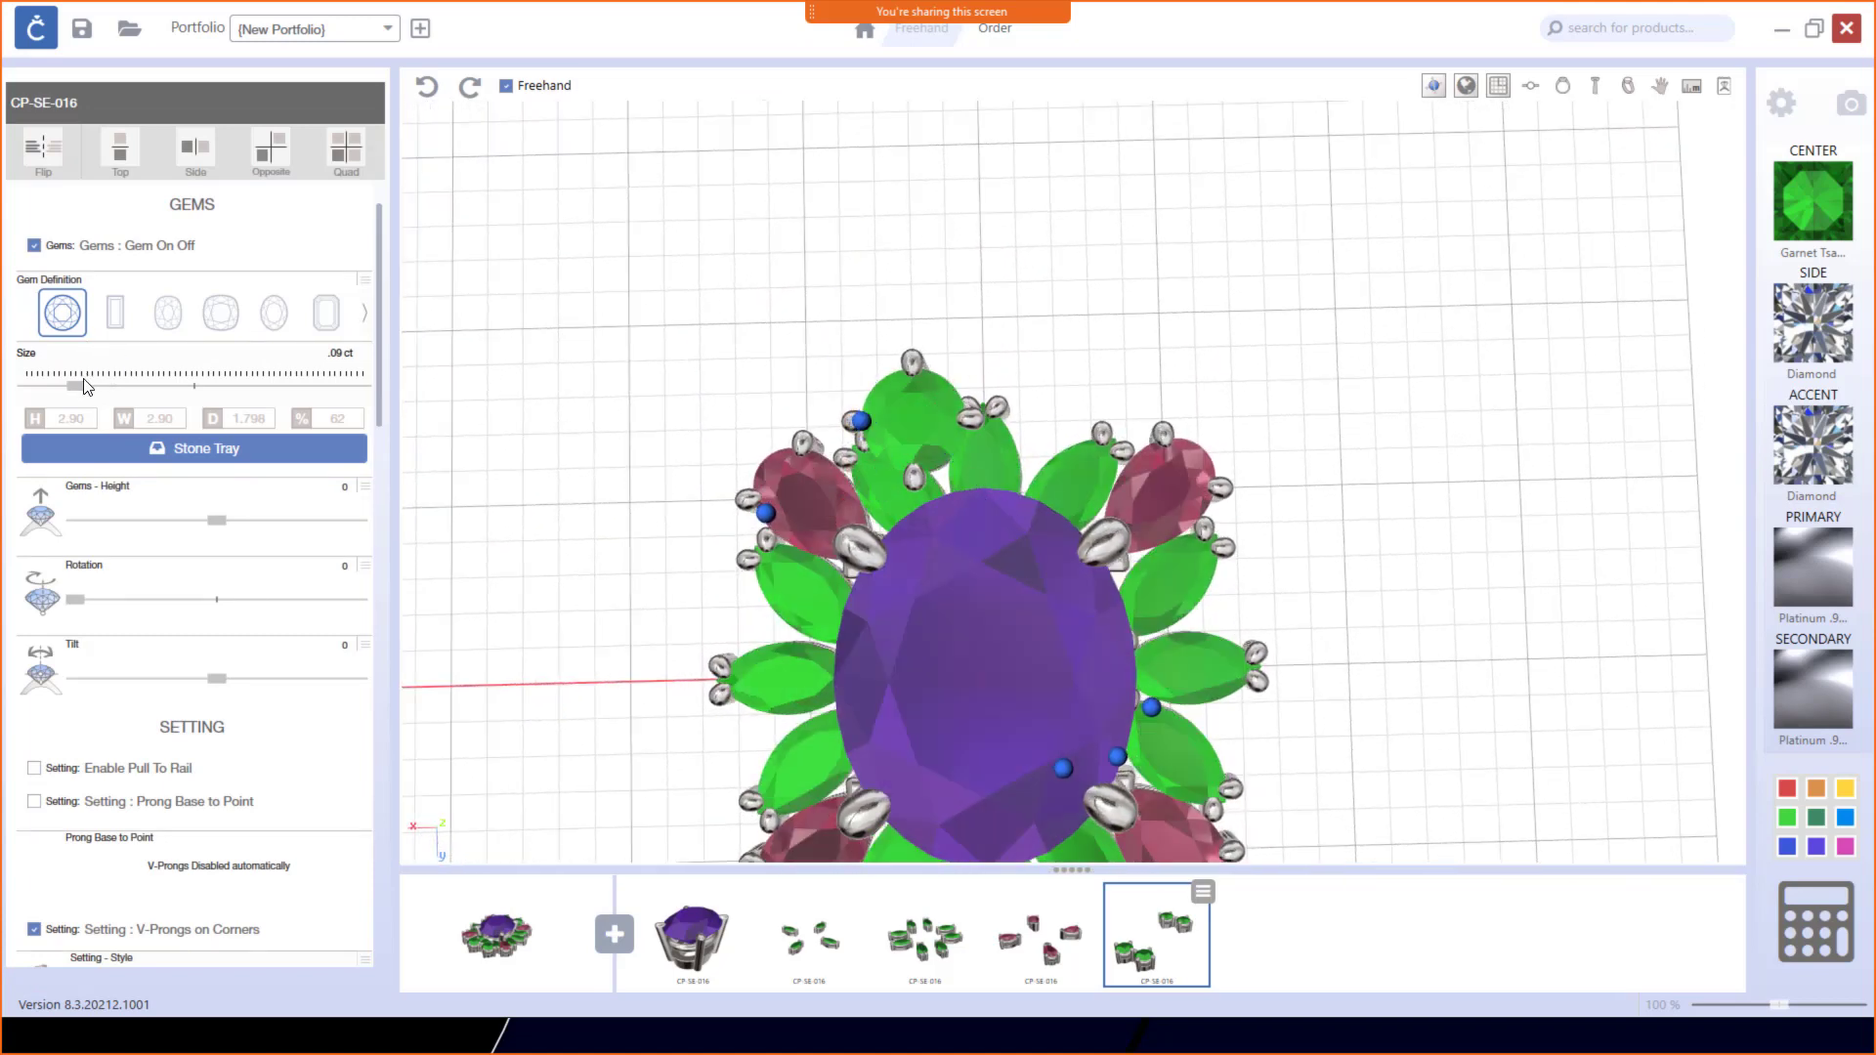
click(29, 389)
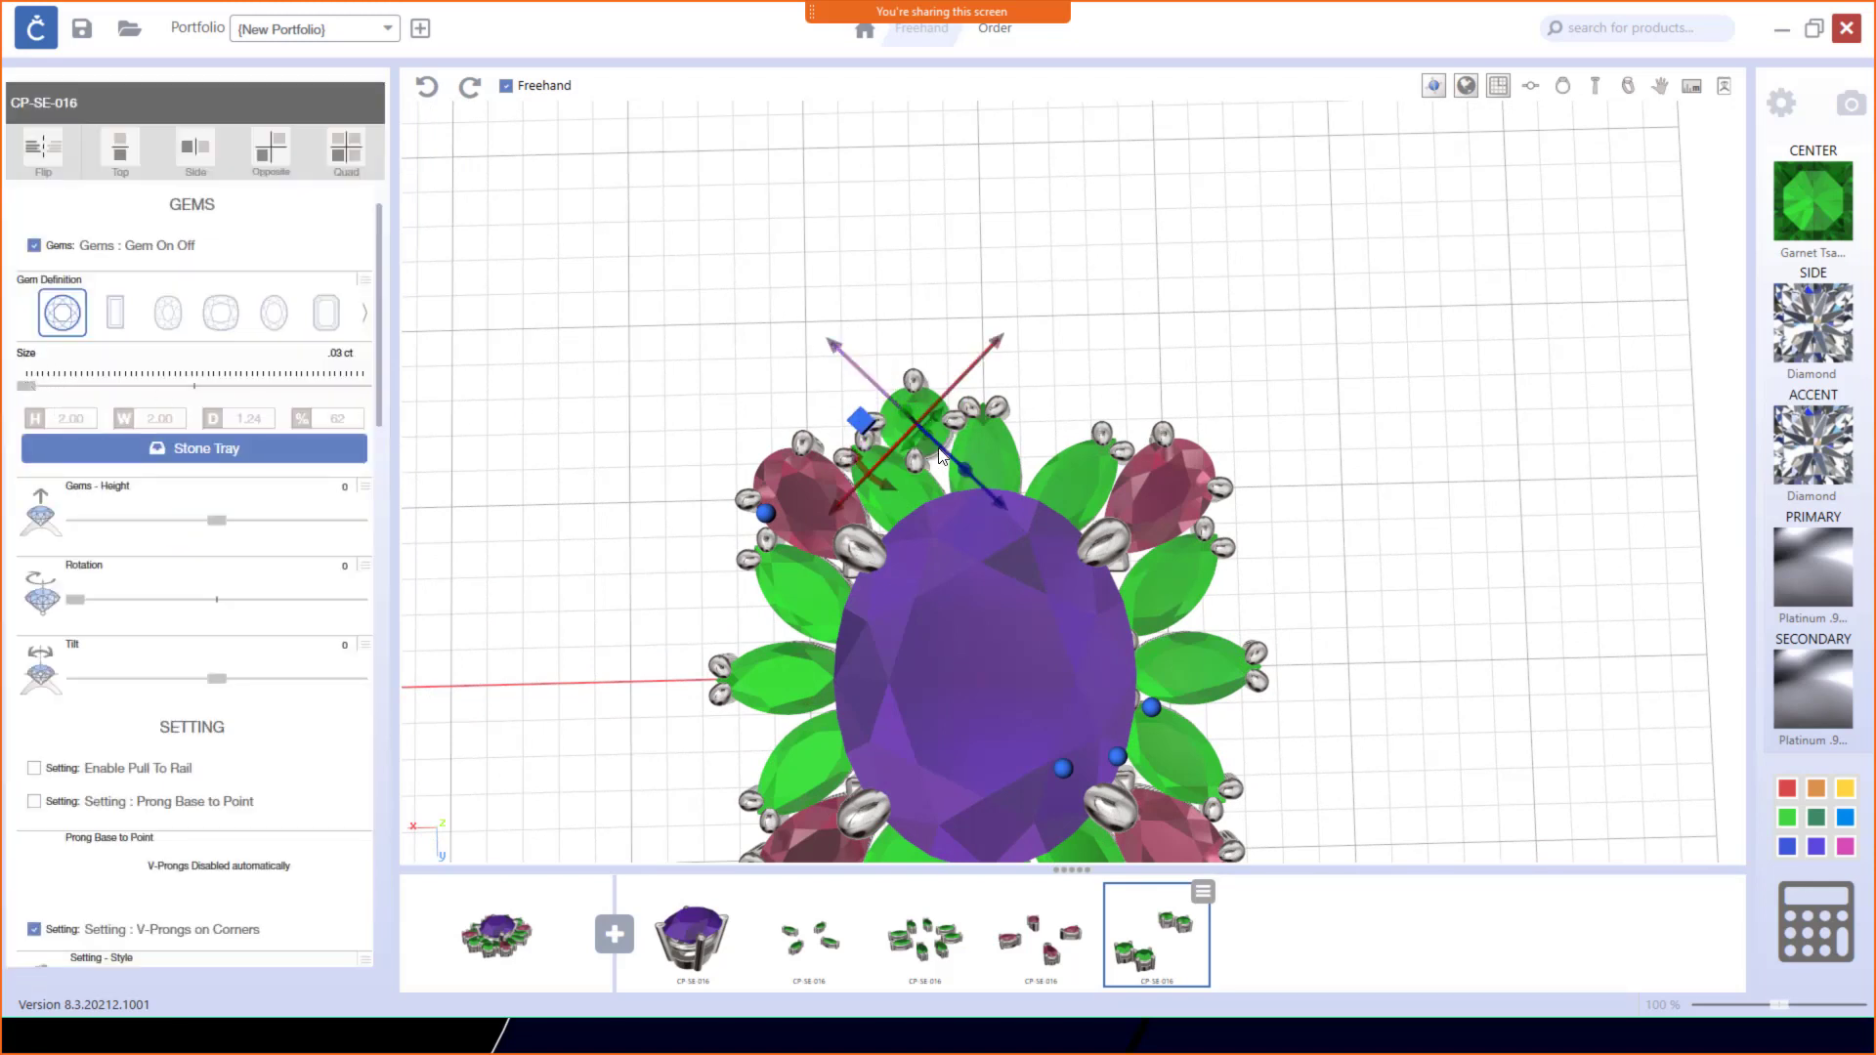
scroll(924, 449, up, 5)
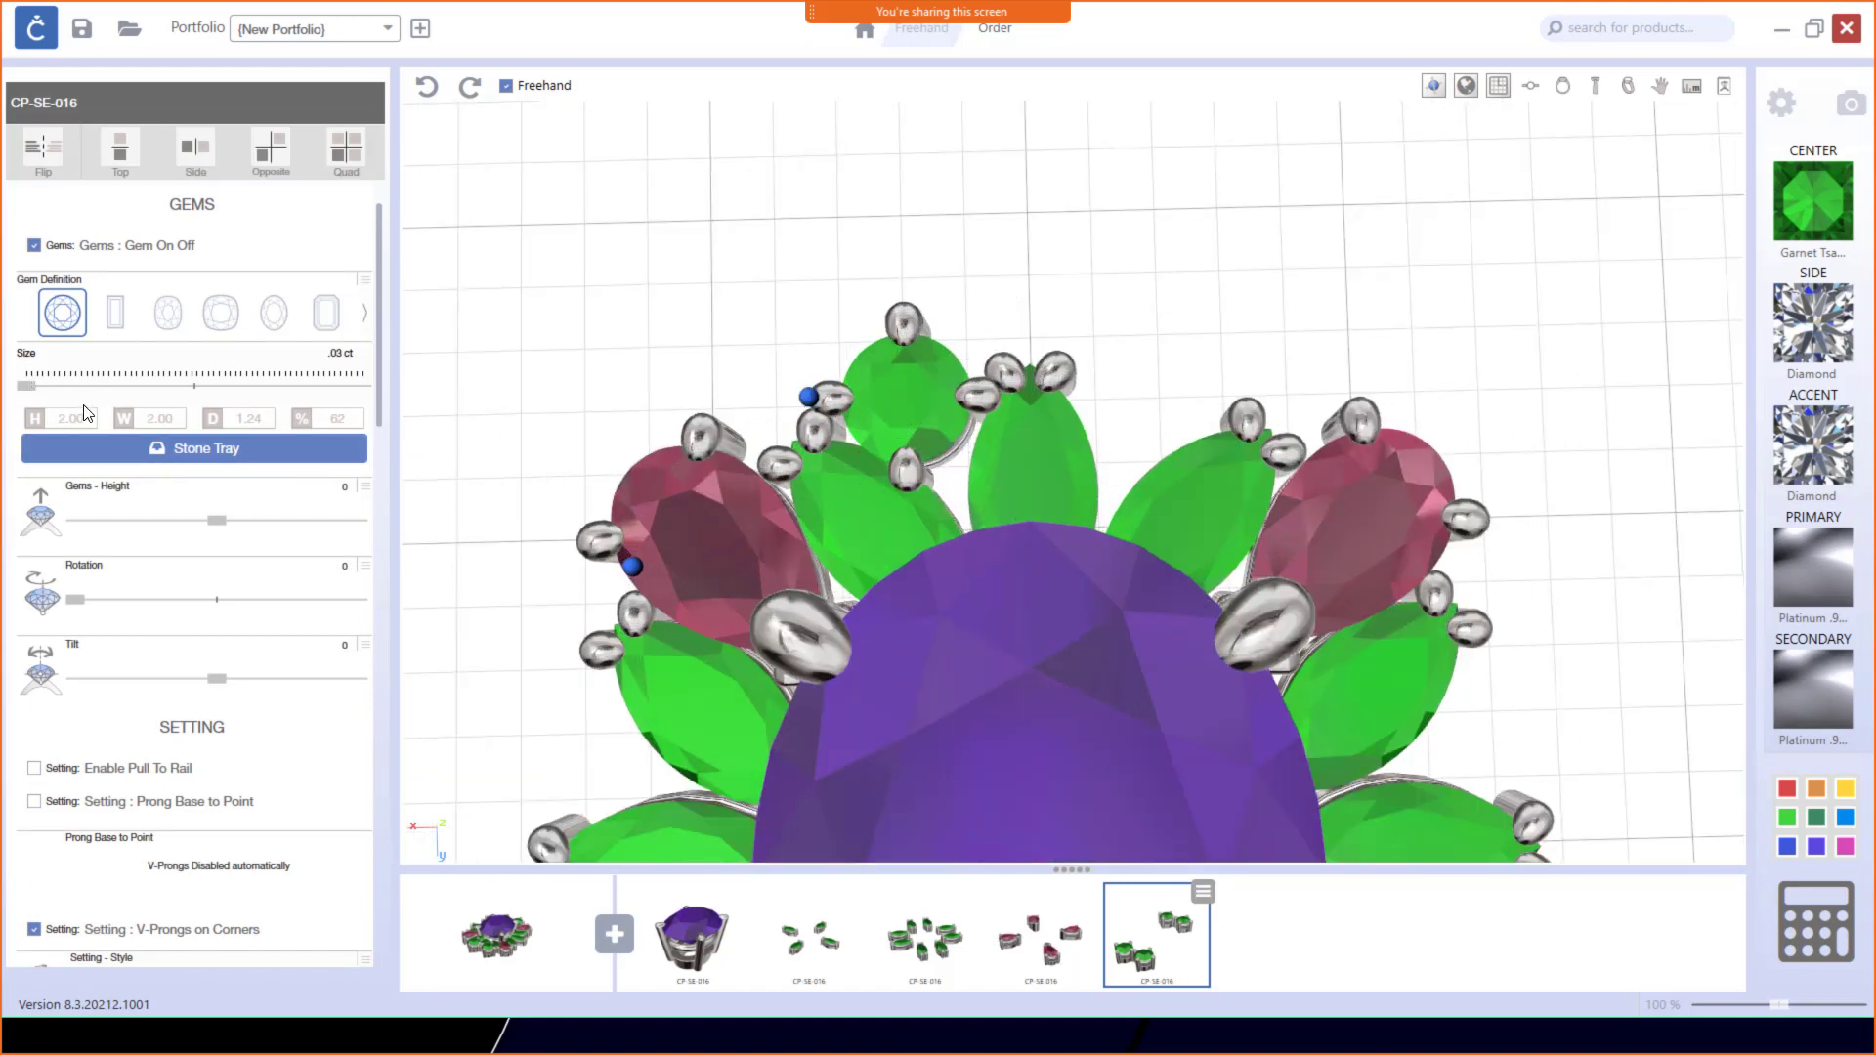
text(1.5)
key(Return)
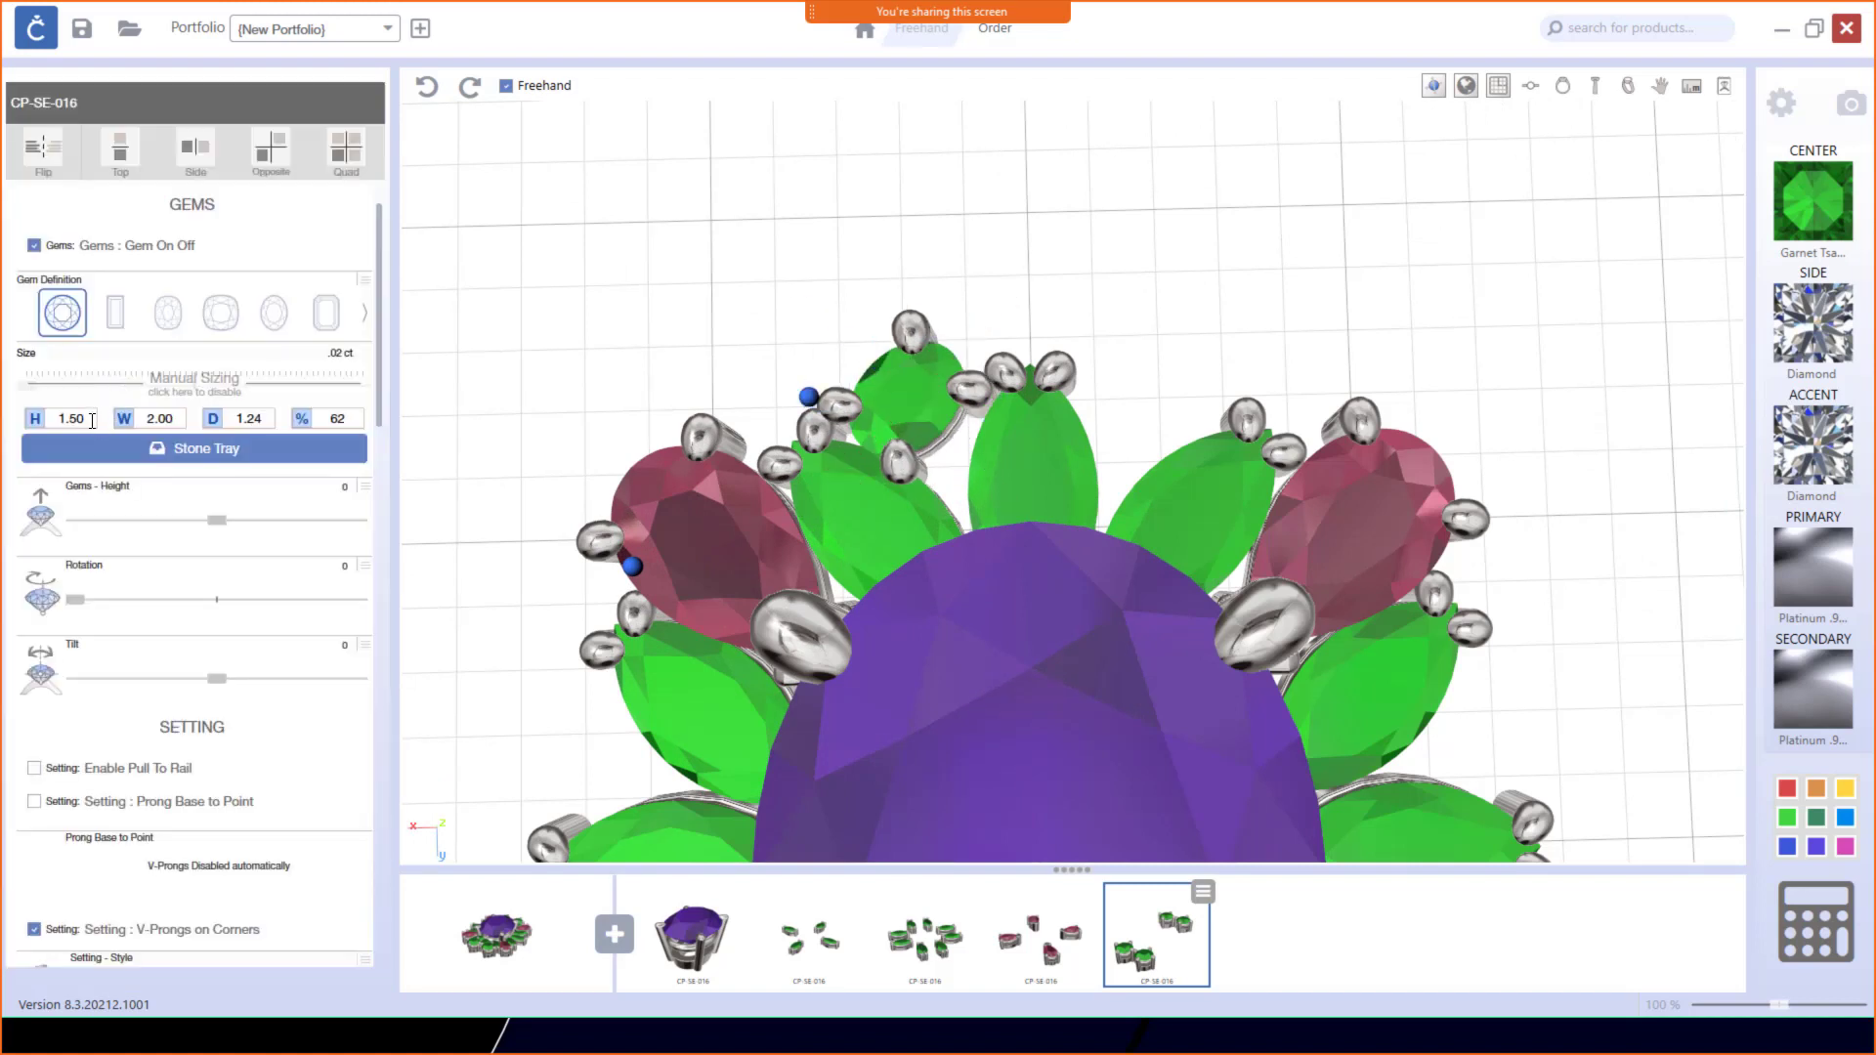
click(176, 418)
text(1.5)
key(Return)
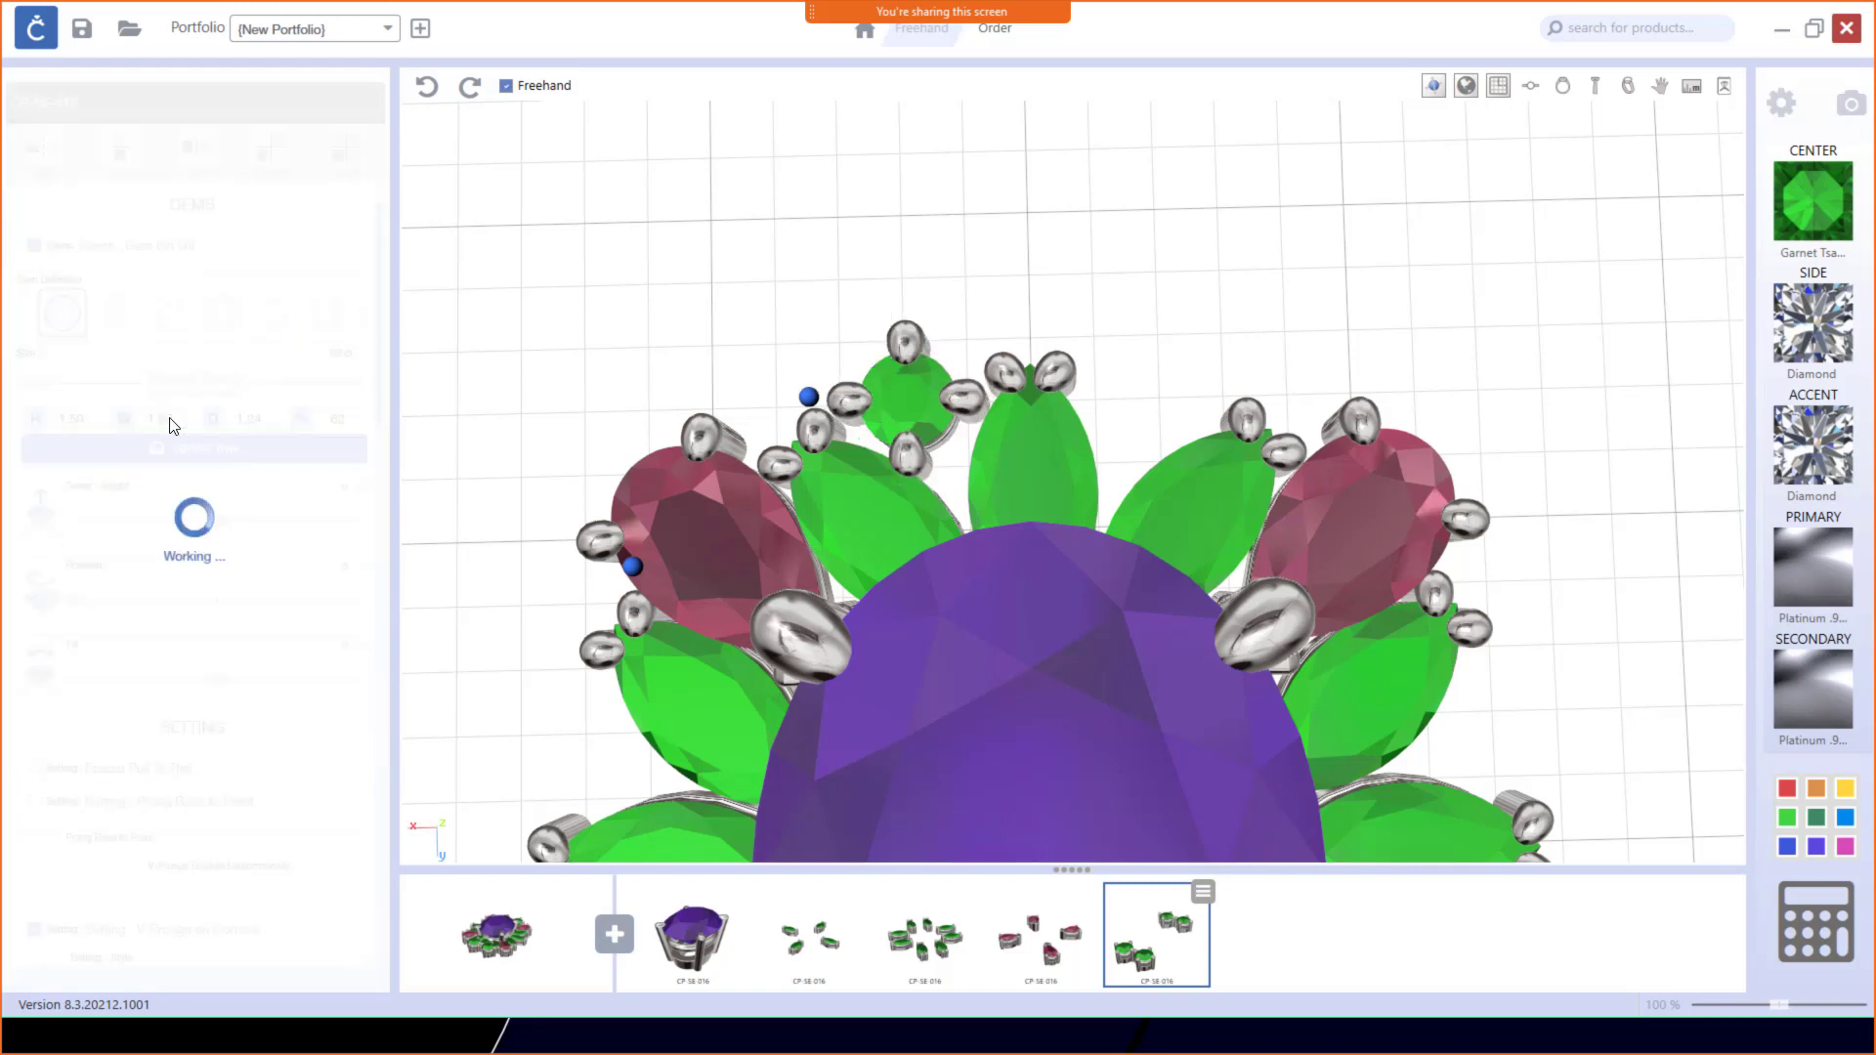
Step: Move the small round setting into the gap between two neighbouring marquise settings and rotate it to follow the center stone
click(924, 331)
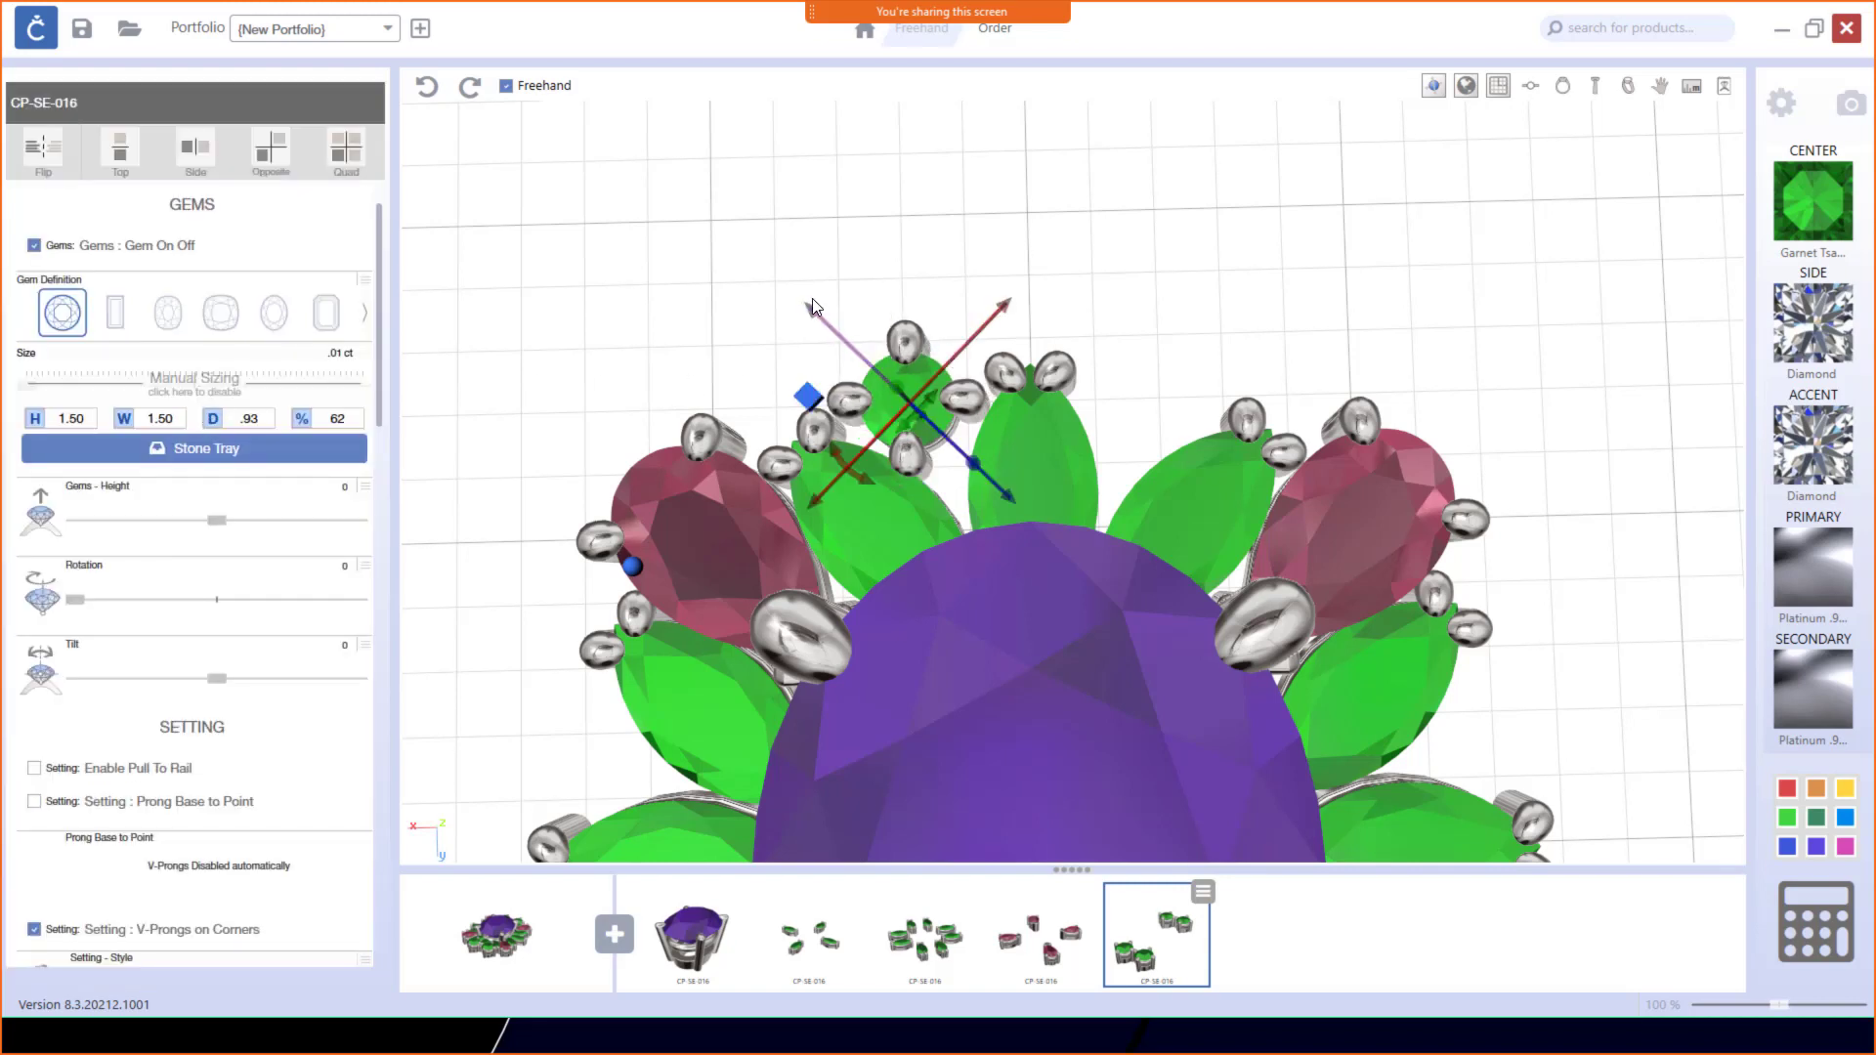
drag(809, 313, 842, 324)
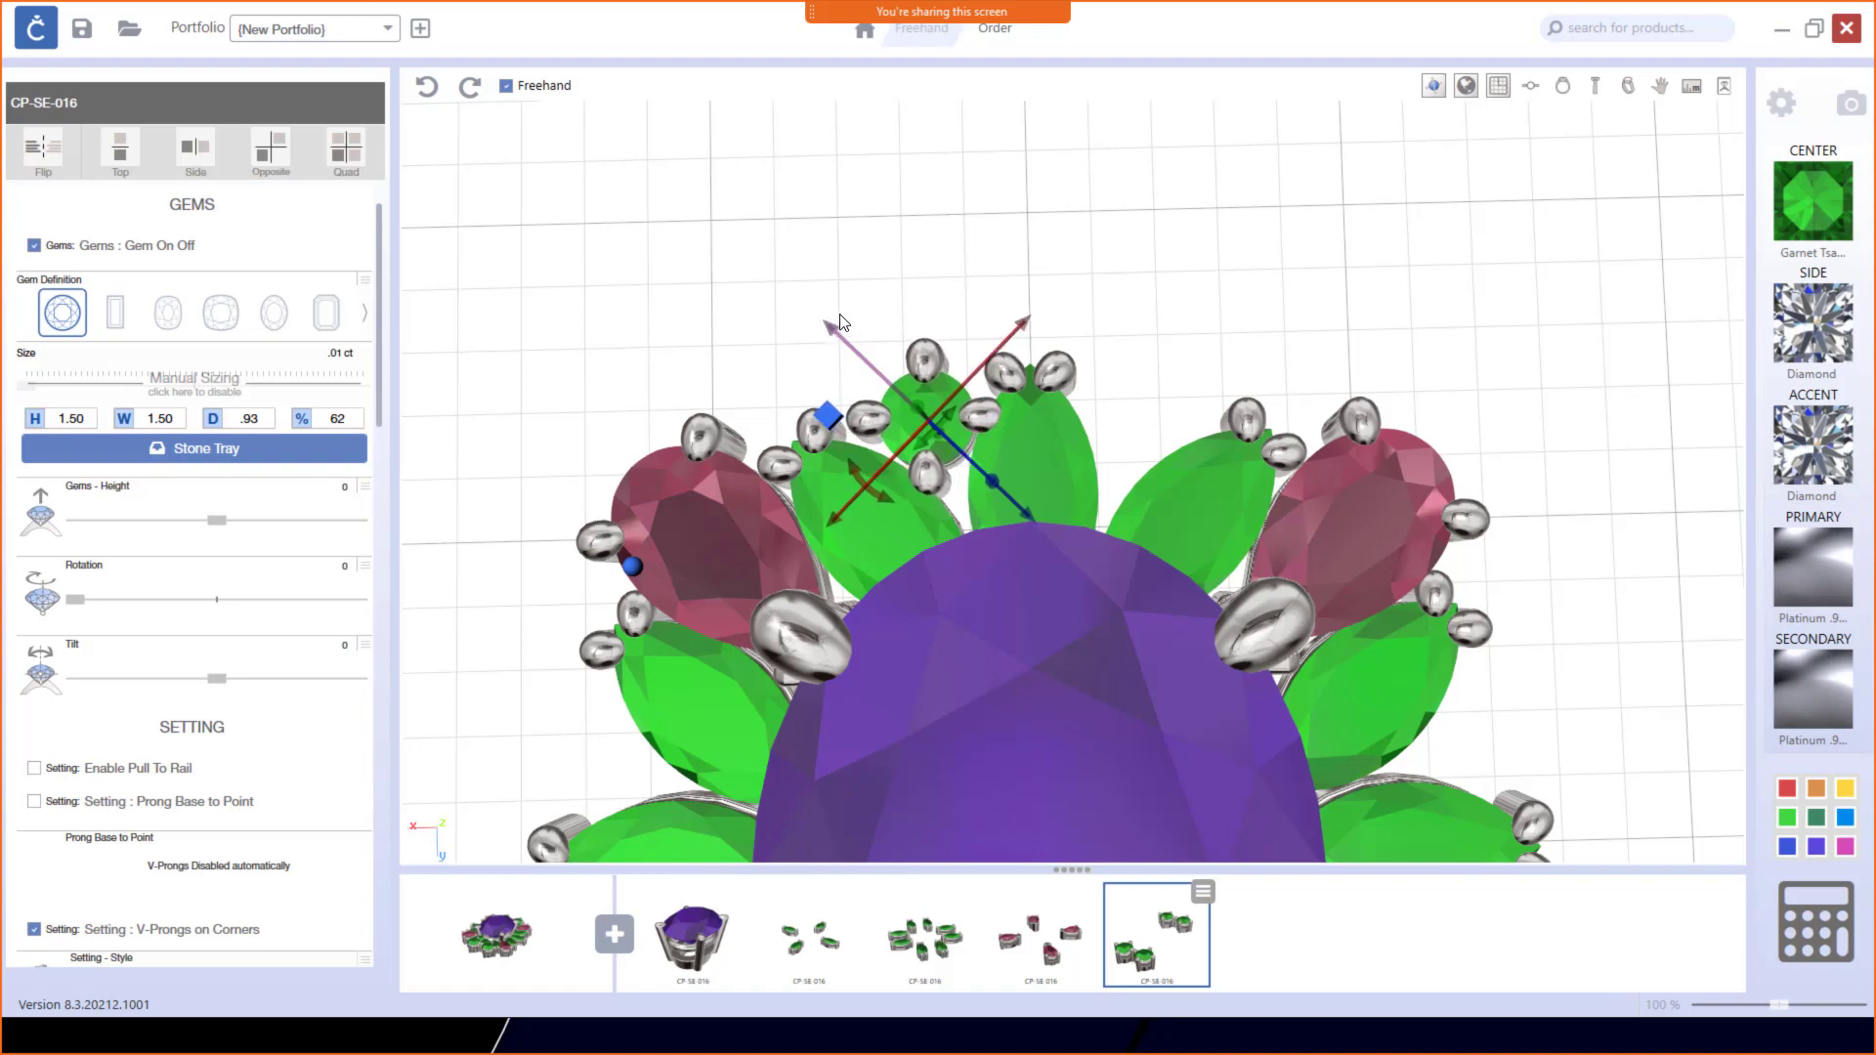
drag(860, 484, 894, 497)
Step: Create a radial array of the round setting around the center stone with a 360° angle and a count of 13
scroll(975, 524, down, 5)
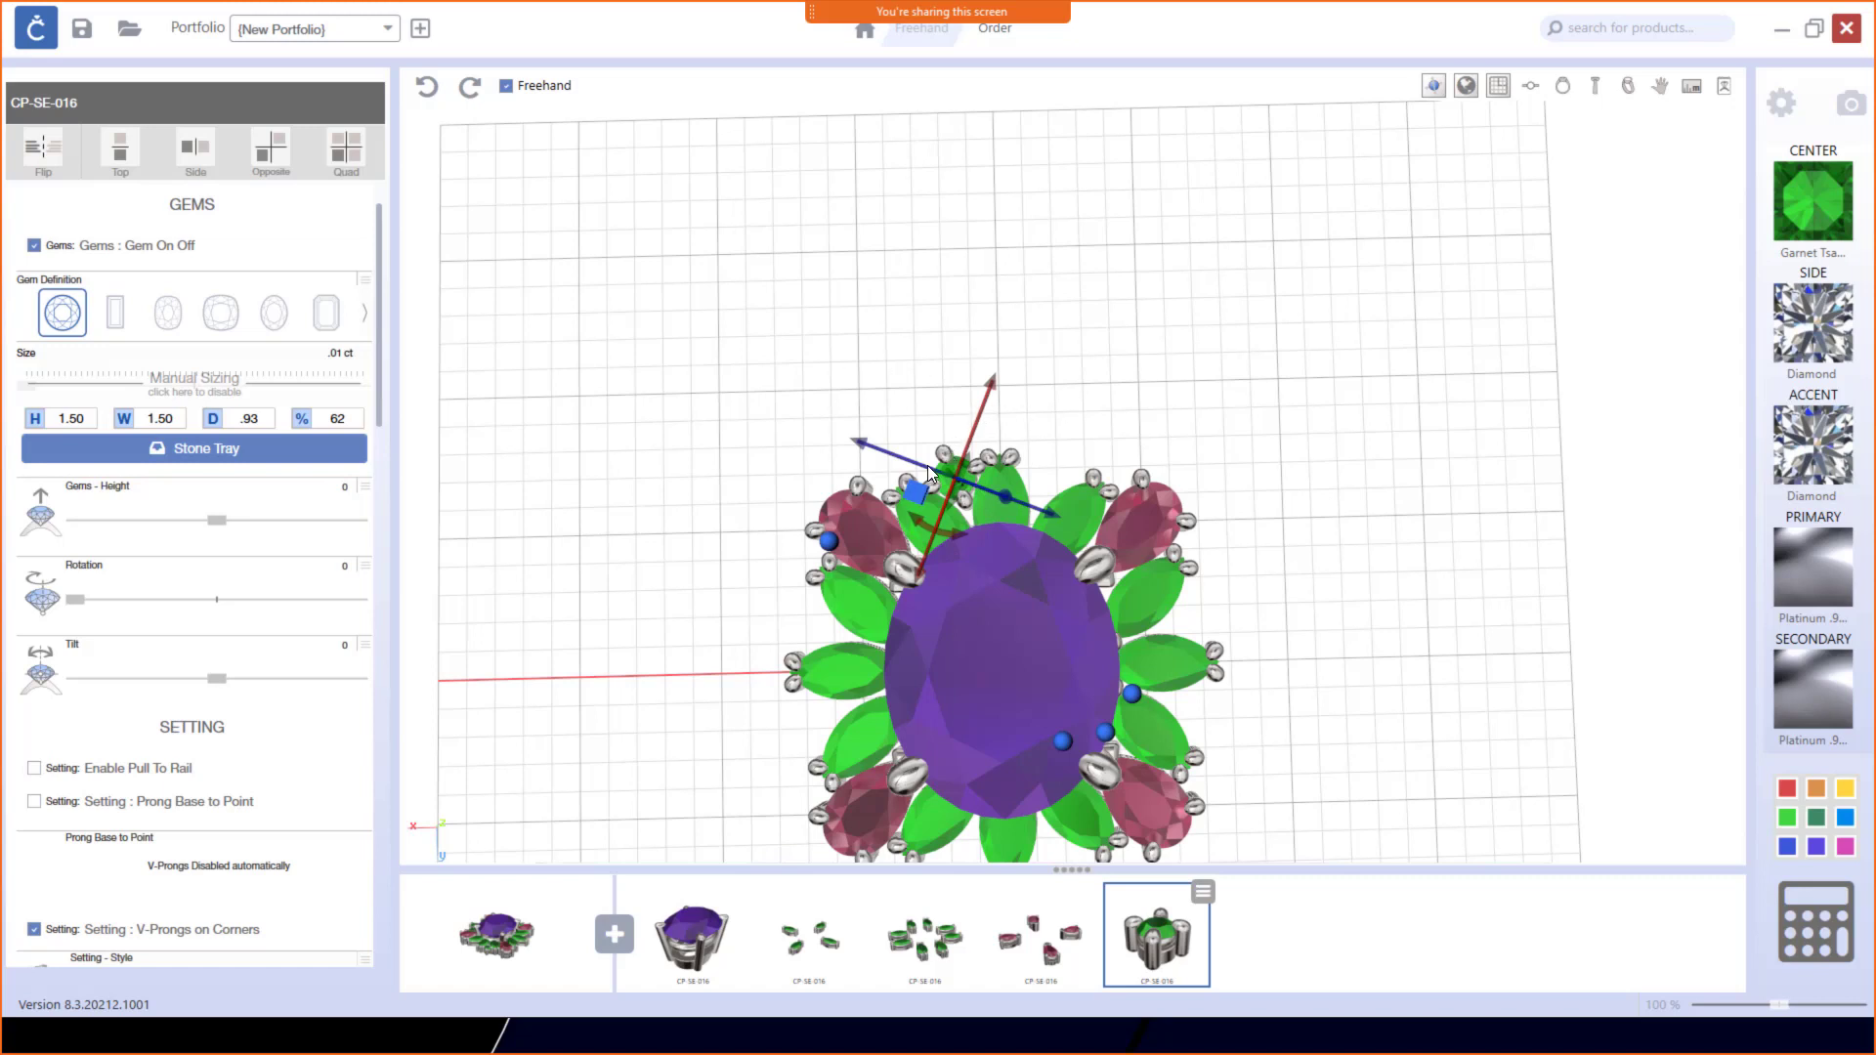
click(919, 493)
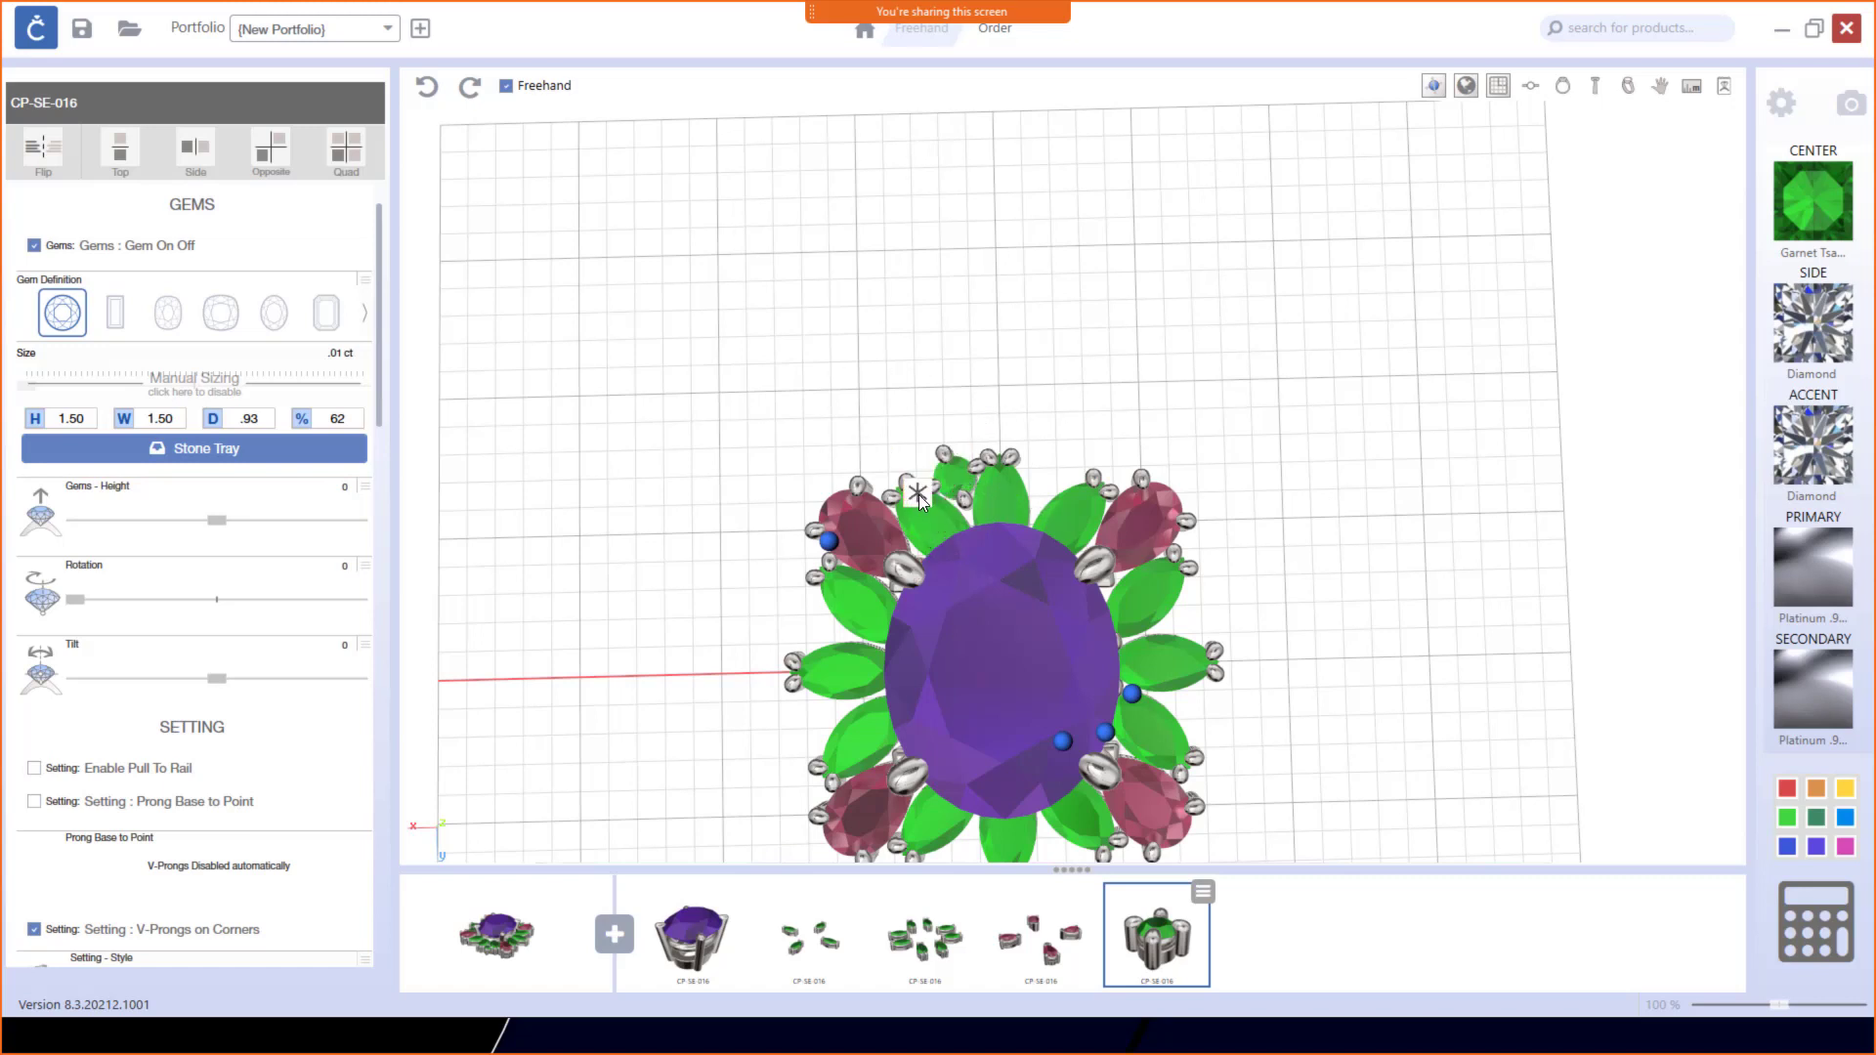
click(918, 494)
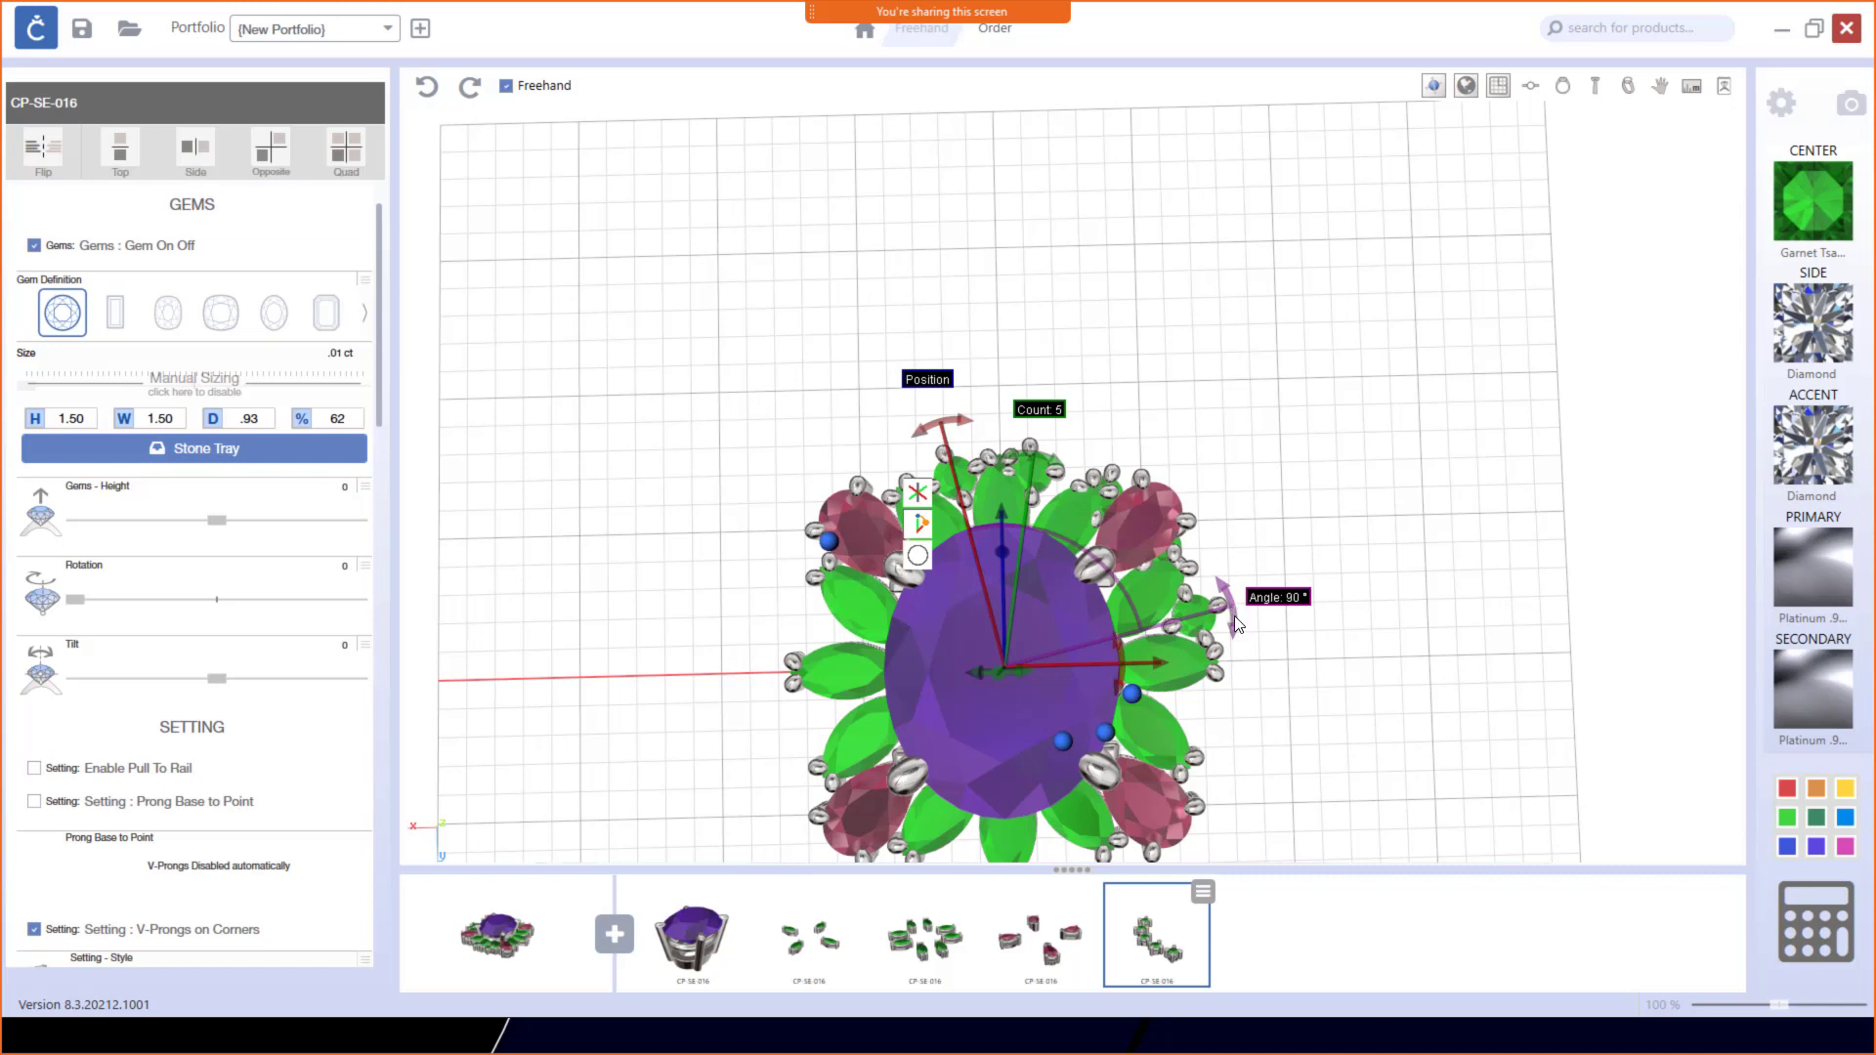
drag(1234, 615, 952, 476)
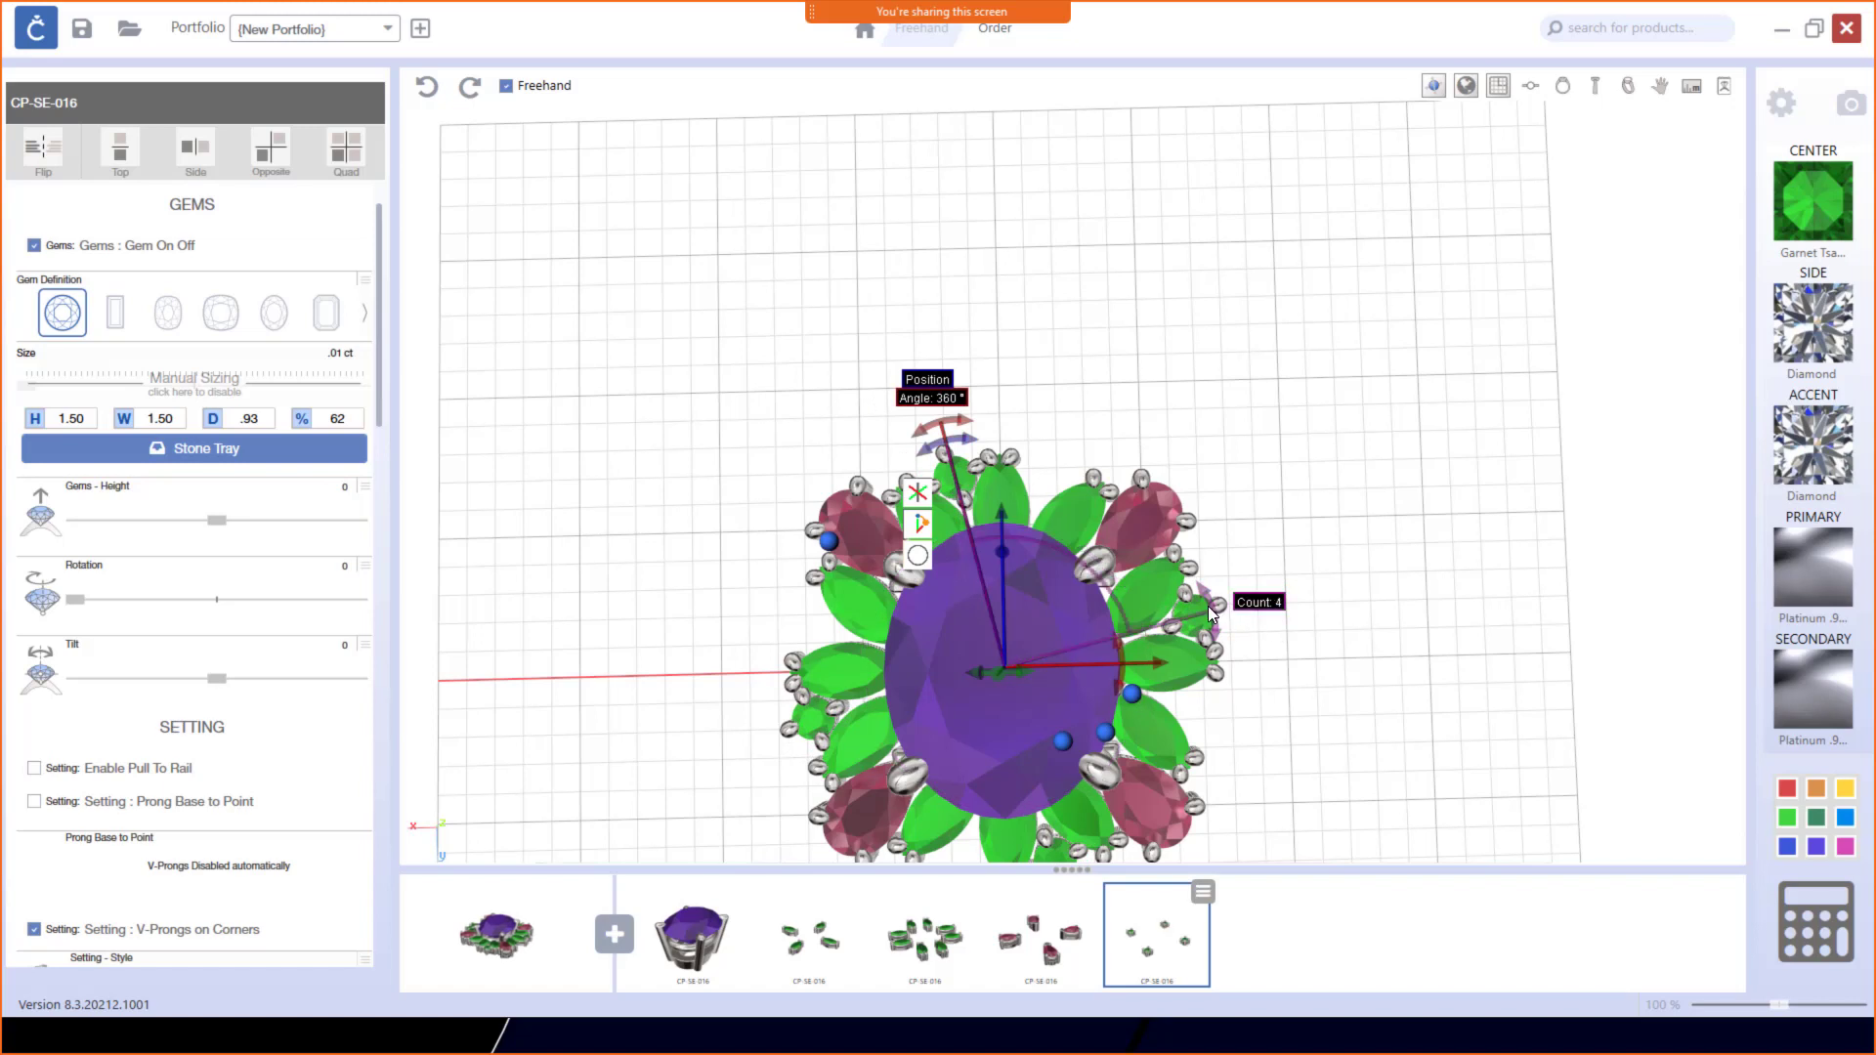
drag(1217, 628, 1058, 449)
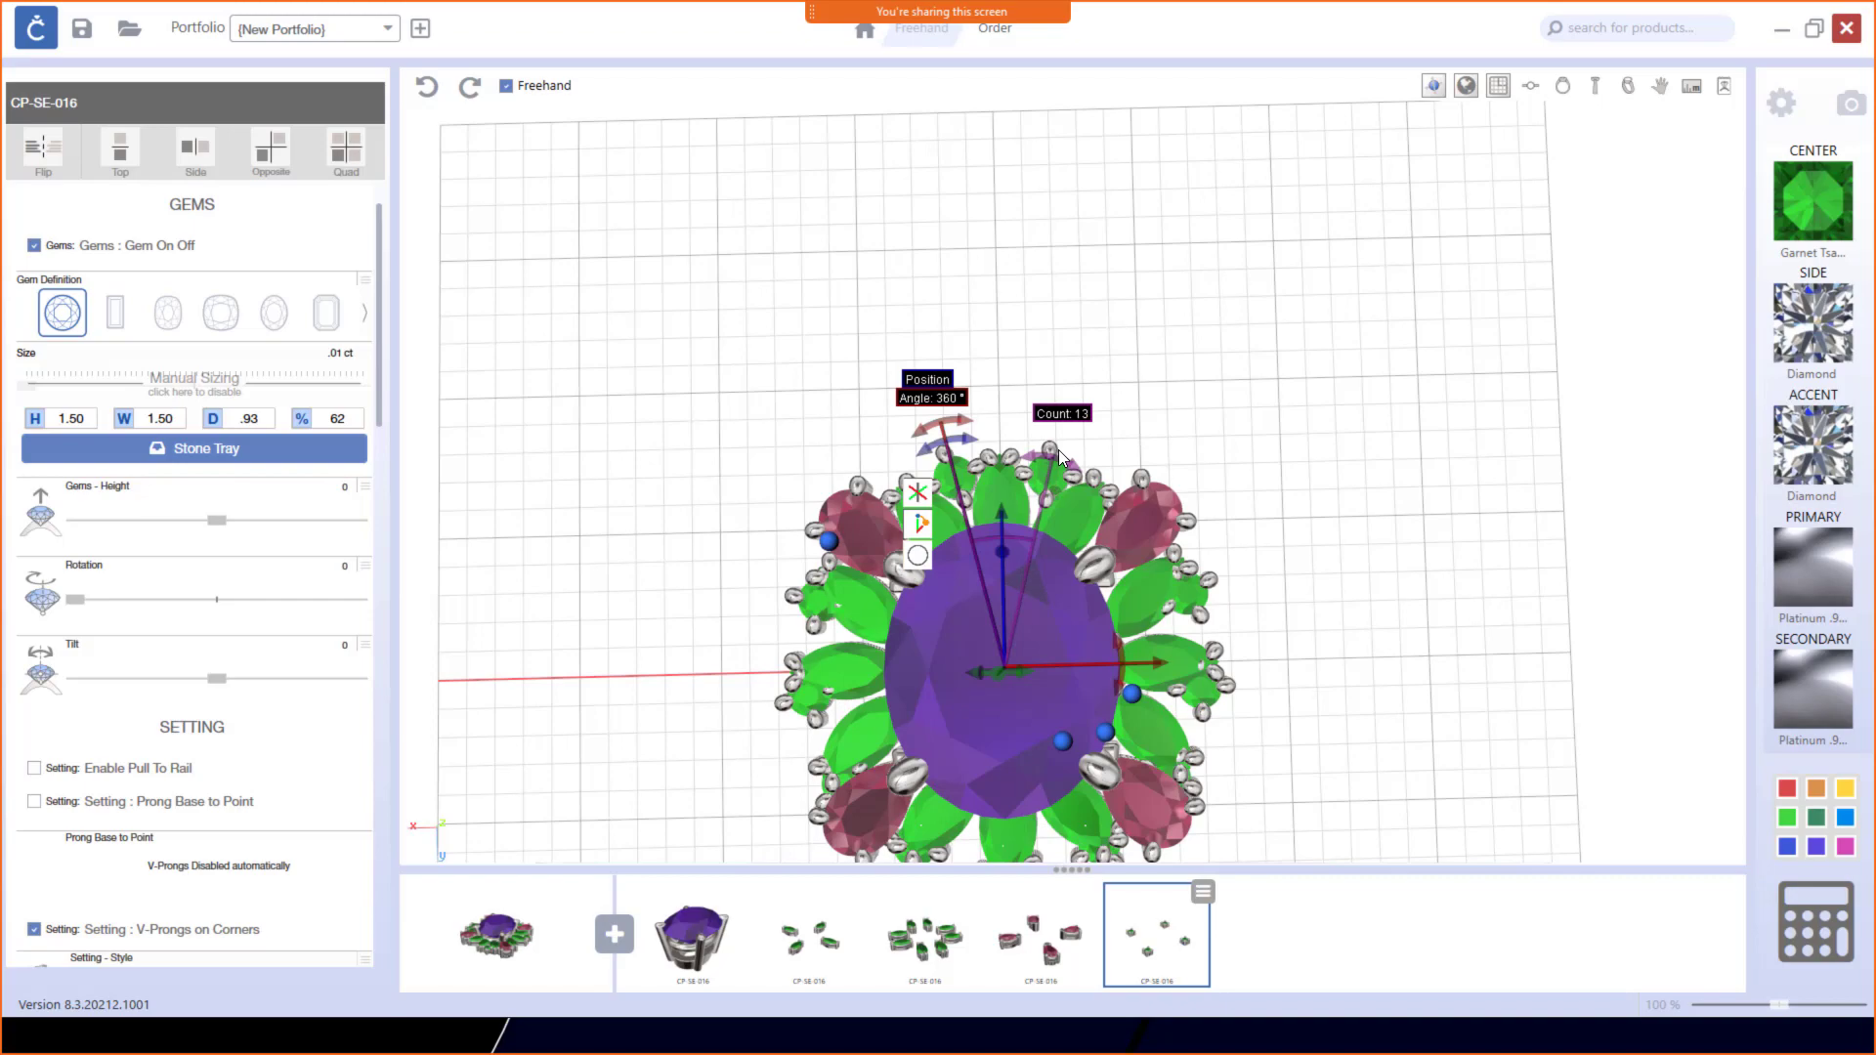
Step: Inspect the round-setting array from below and above, and switch its path to the rounded-square outline
middle_drag(1234, 579, 1049, 307)
scroll(1052, 514, up, 5)
middle_drag(1046, 517, 928, 402)
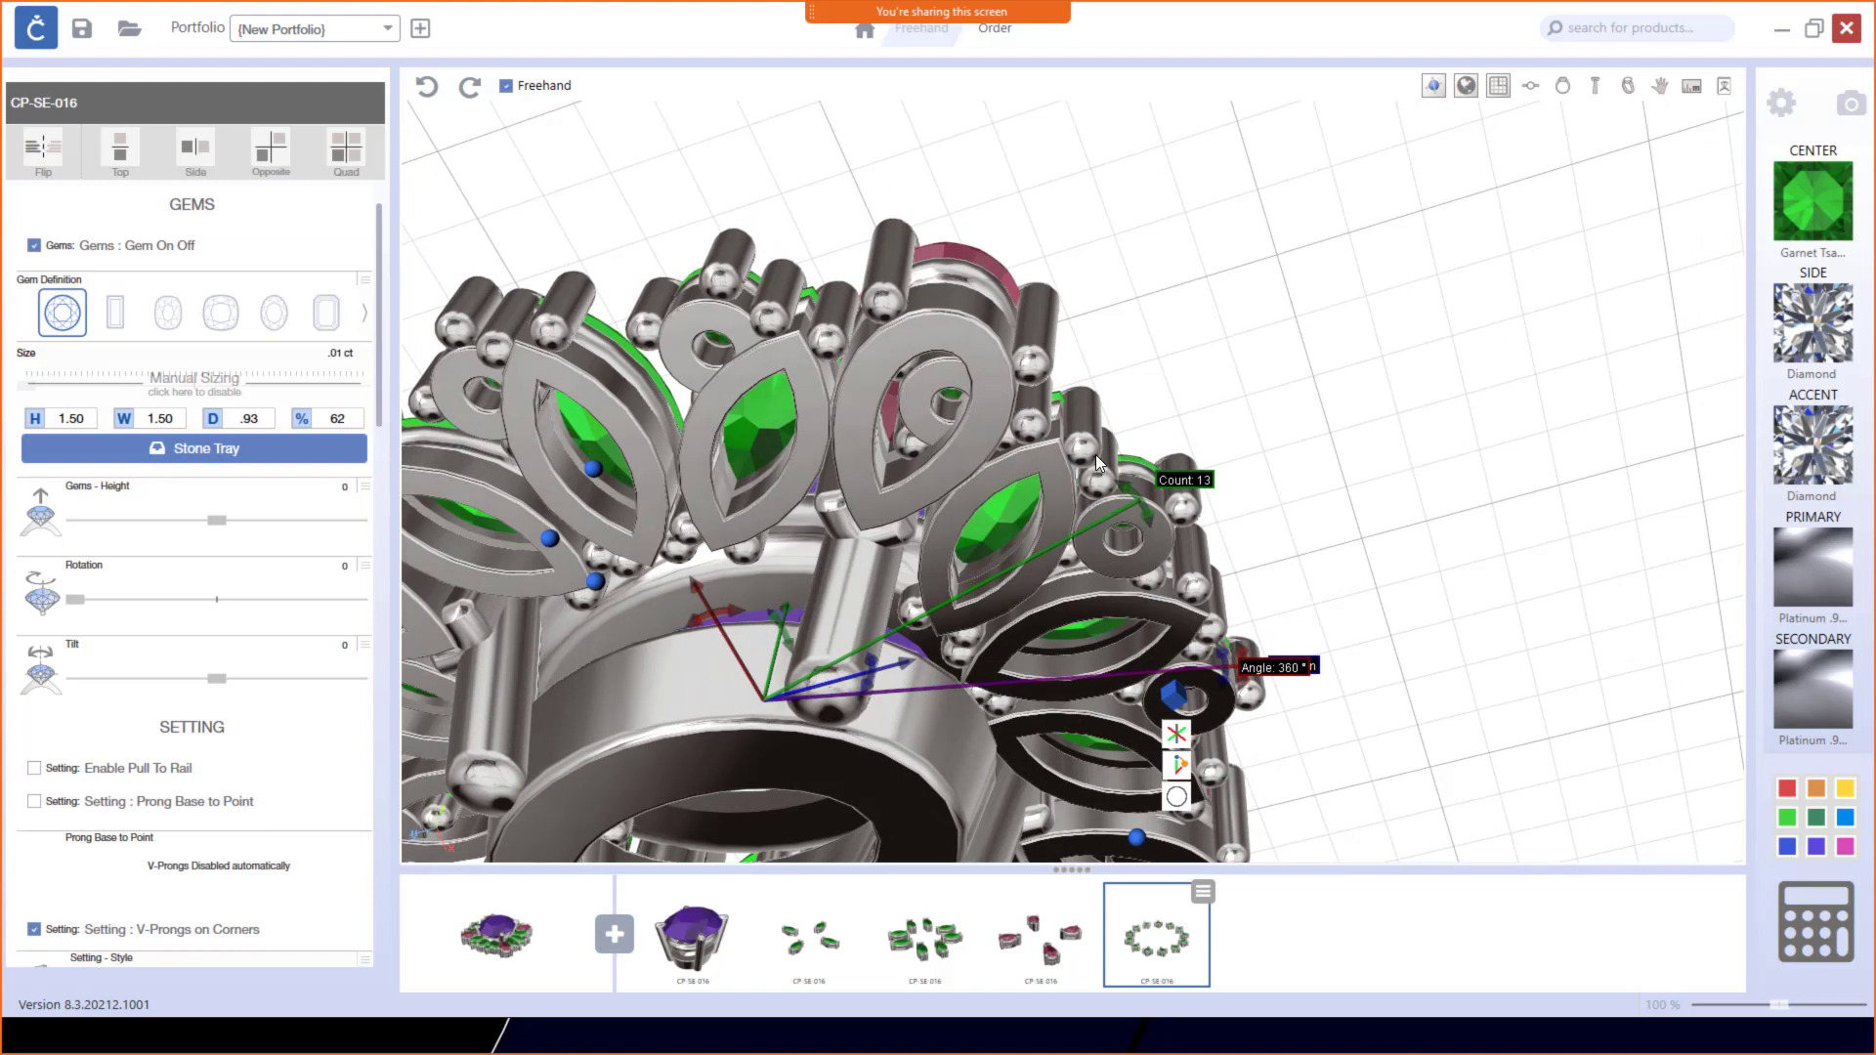
scroll(1098, 477, down, 5)
middle_drag(1098, 477, 1394, 159)
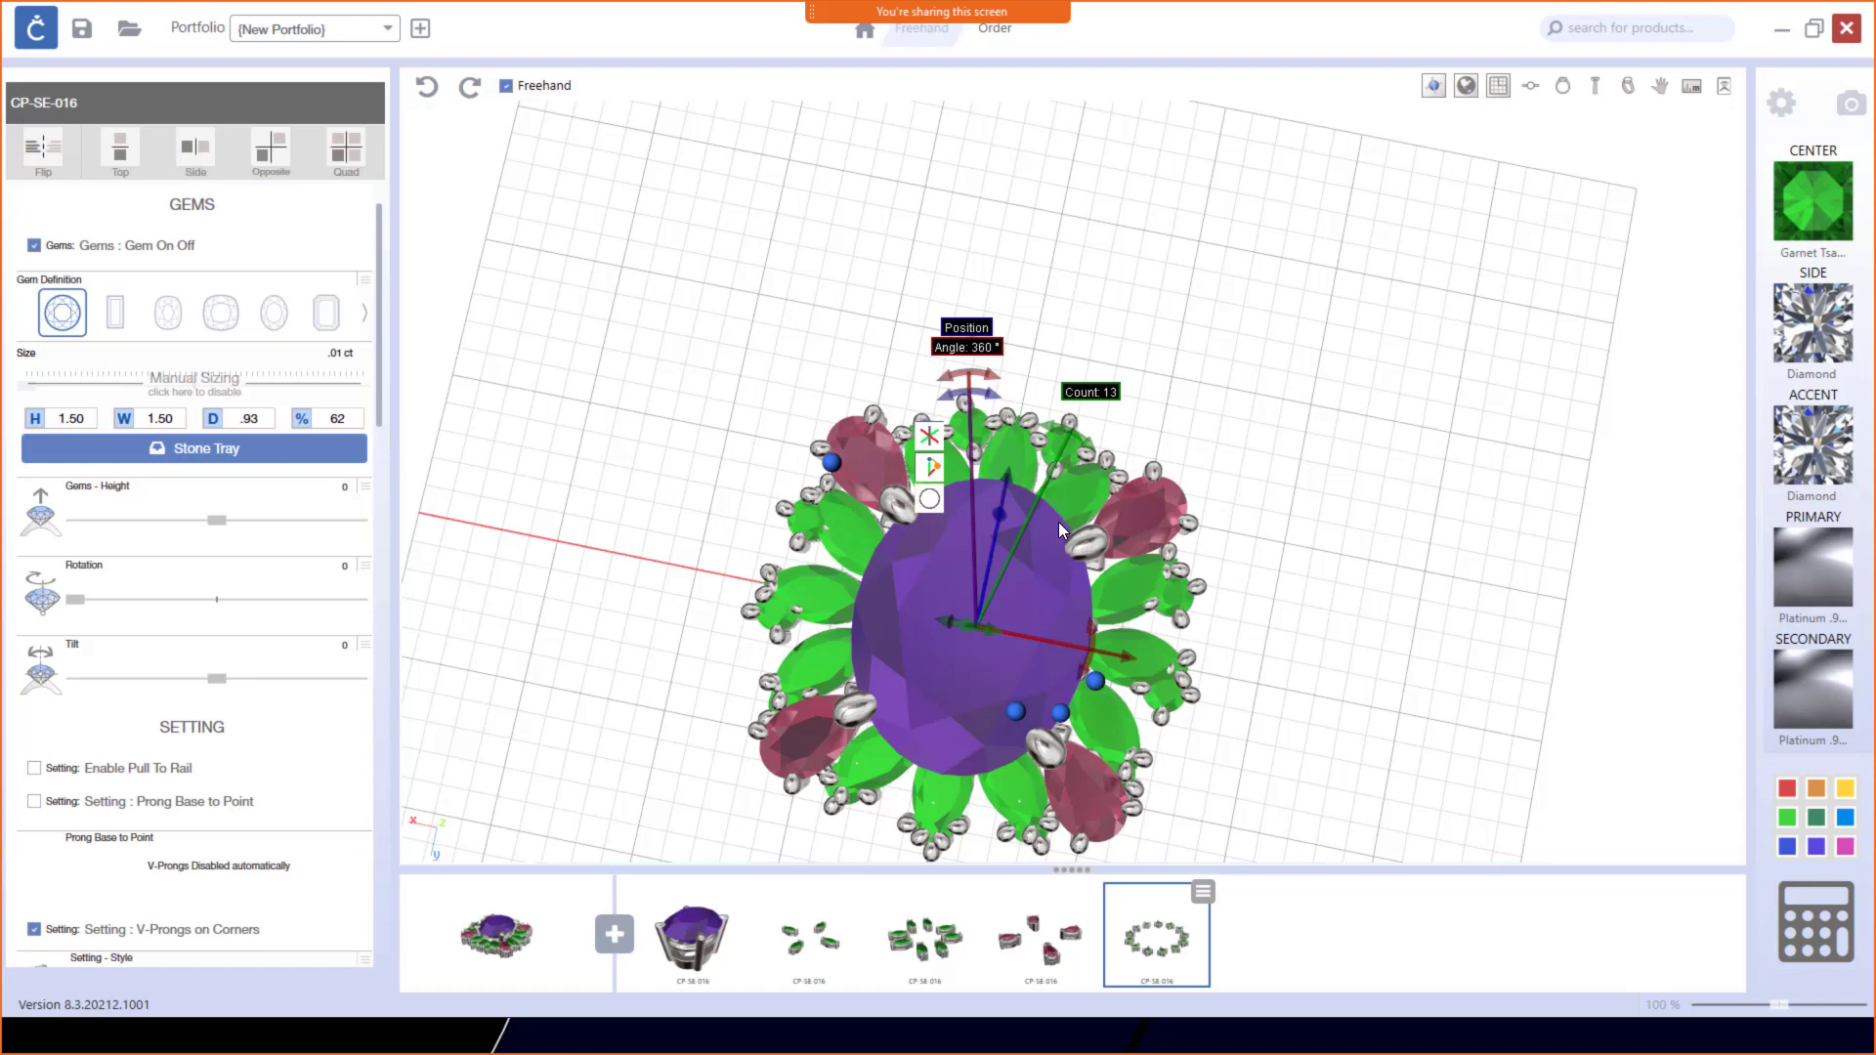
click(933, 501)
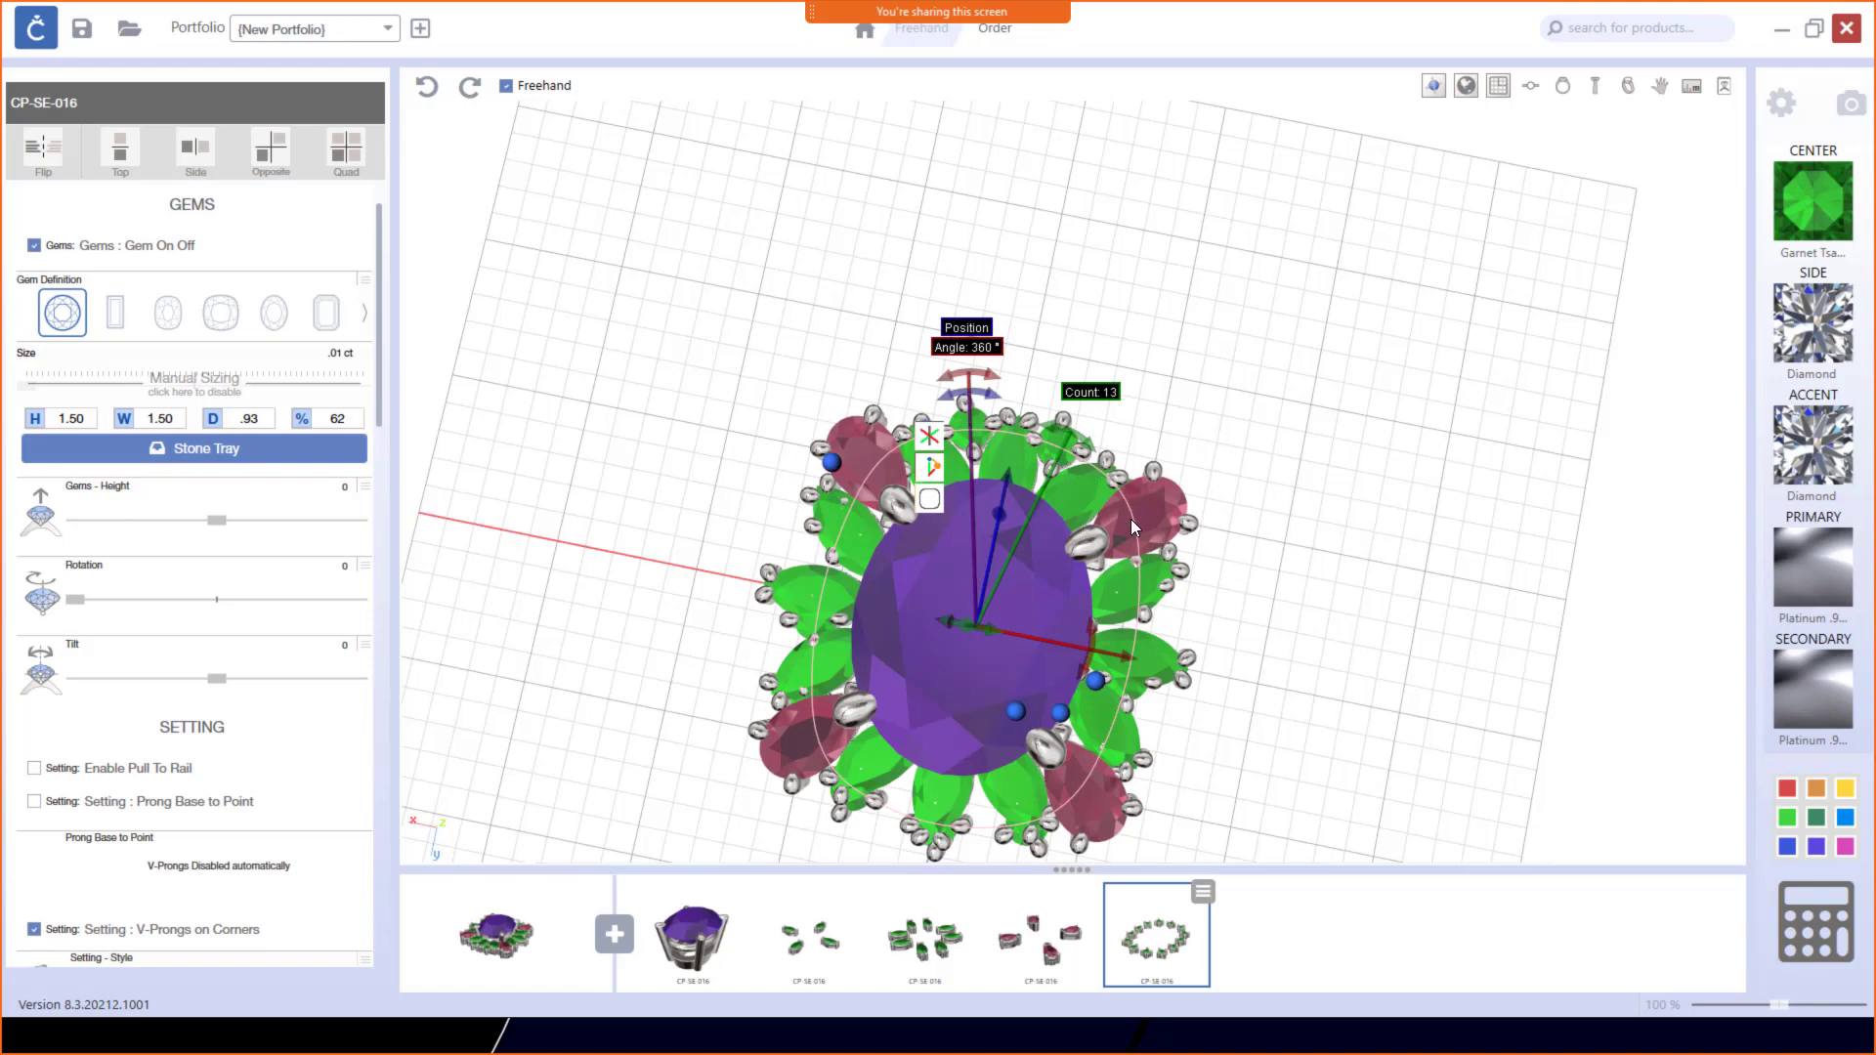
scroll(1129, 519, up, 3)
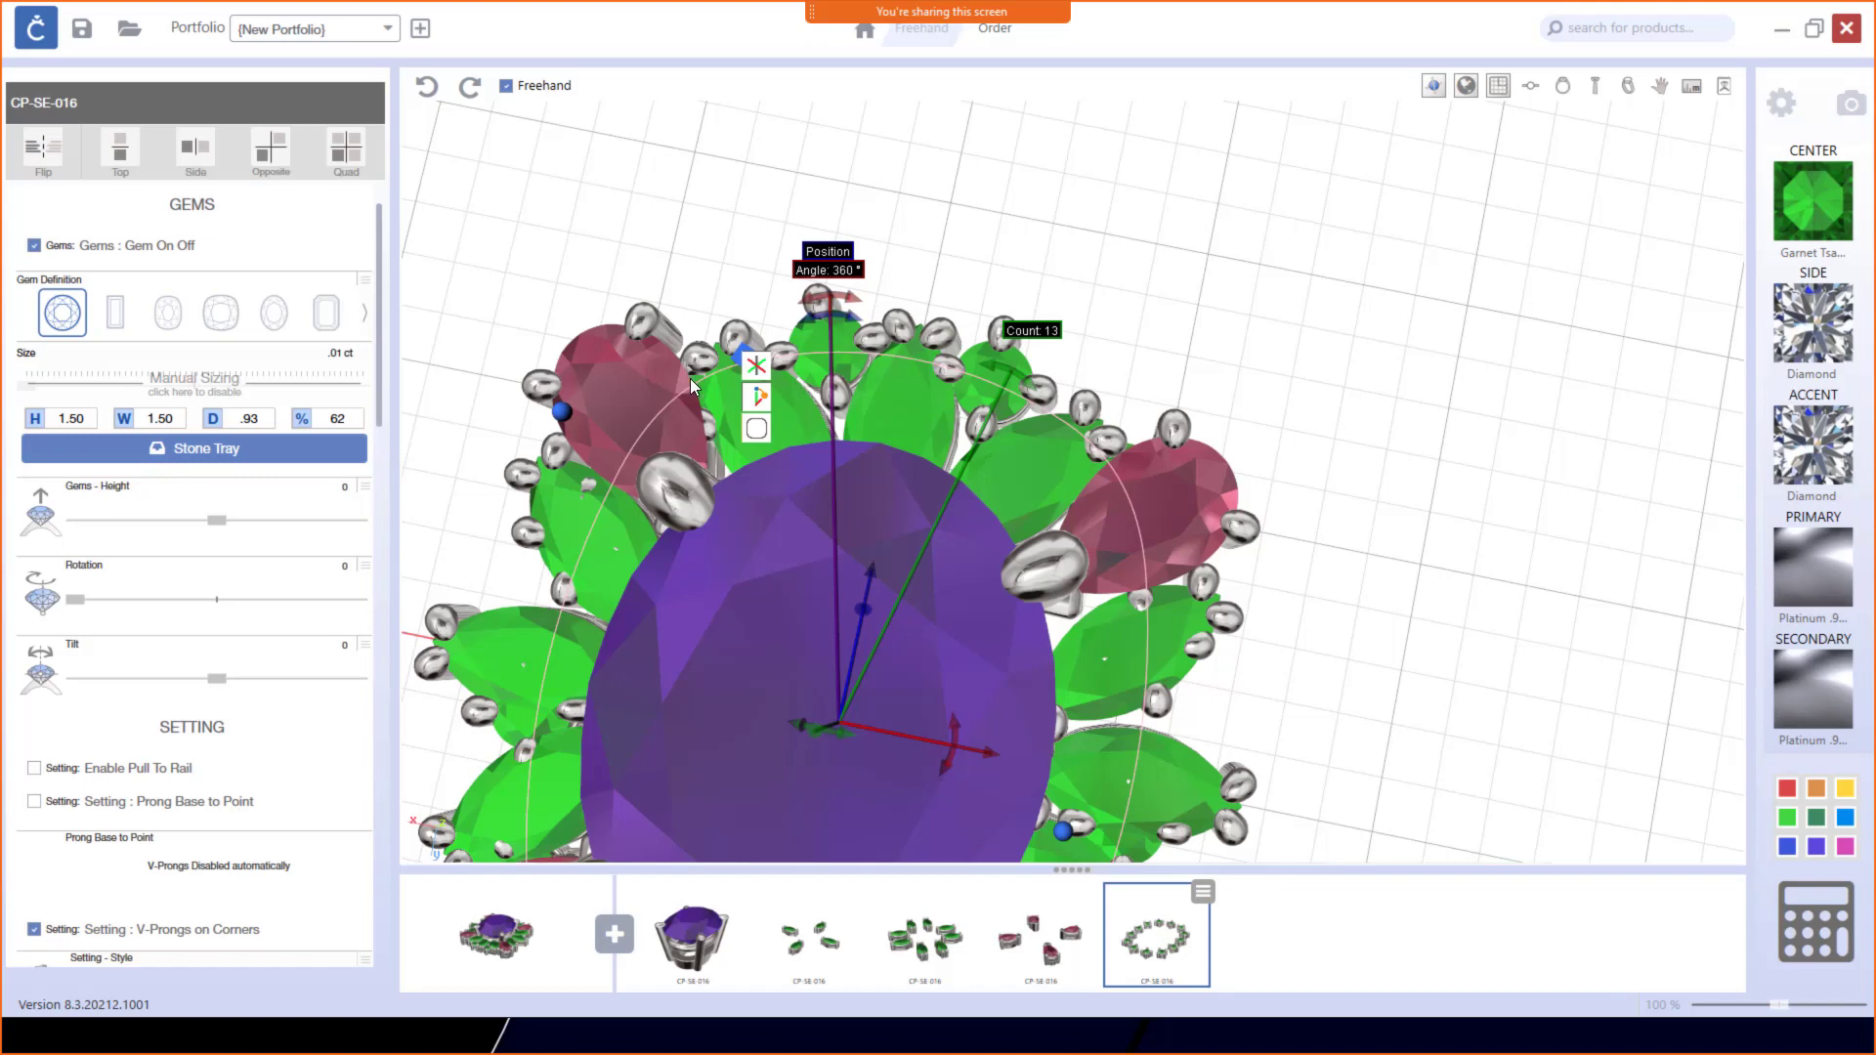
scroll(753, 418, down, 3)
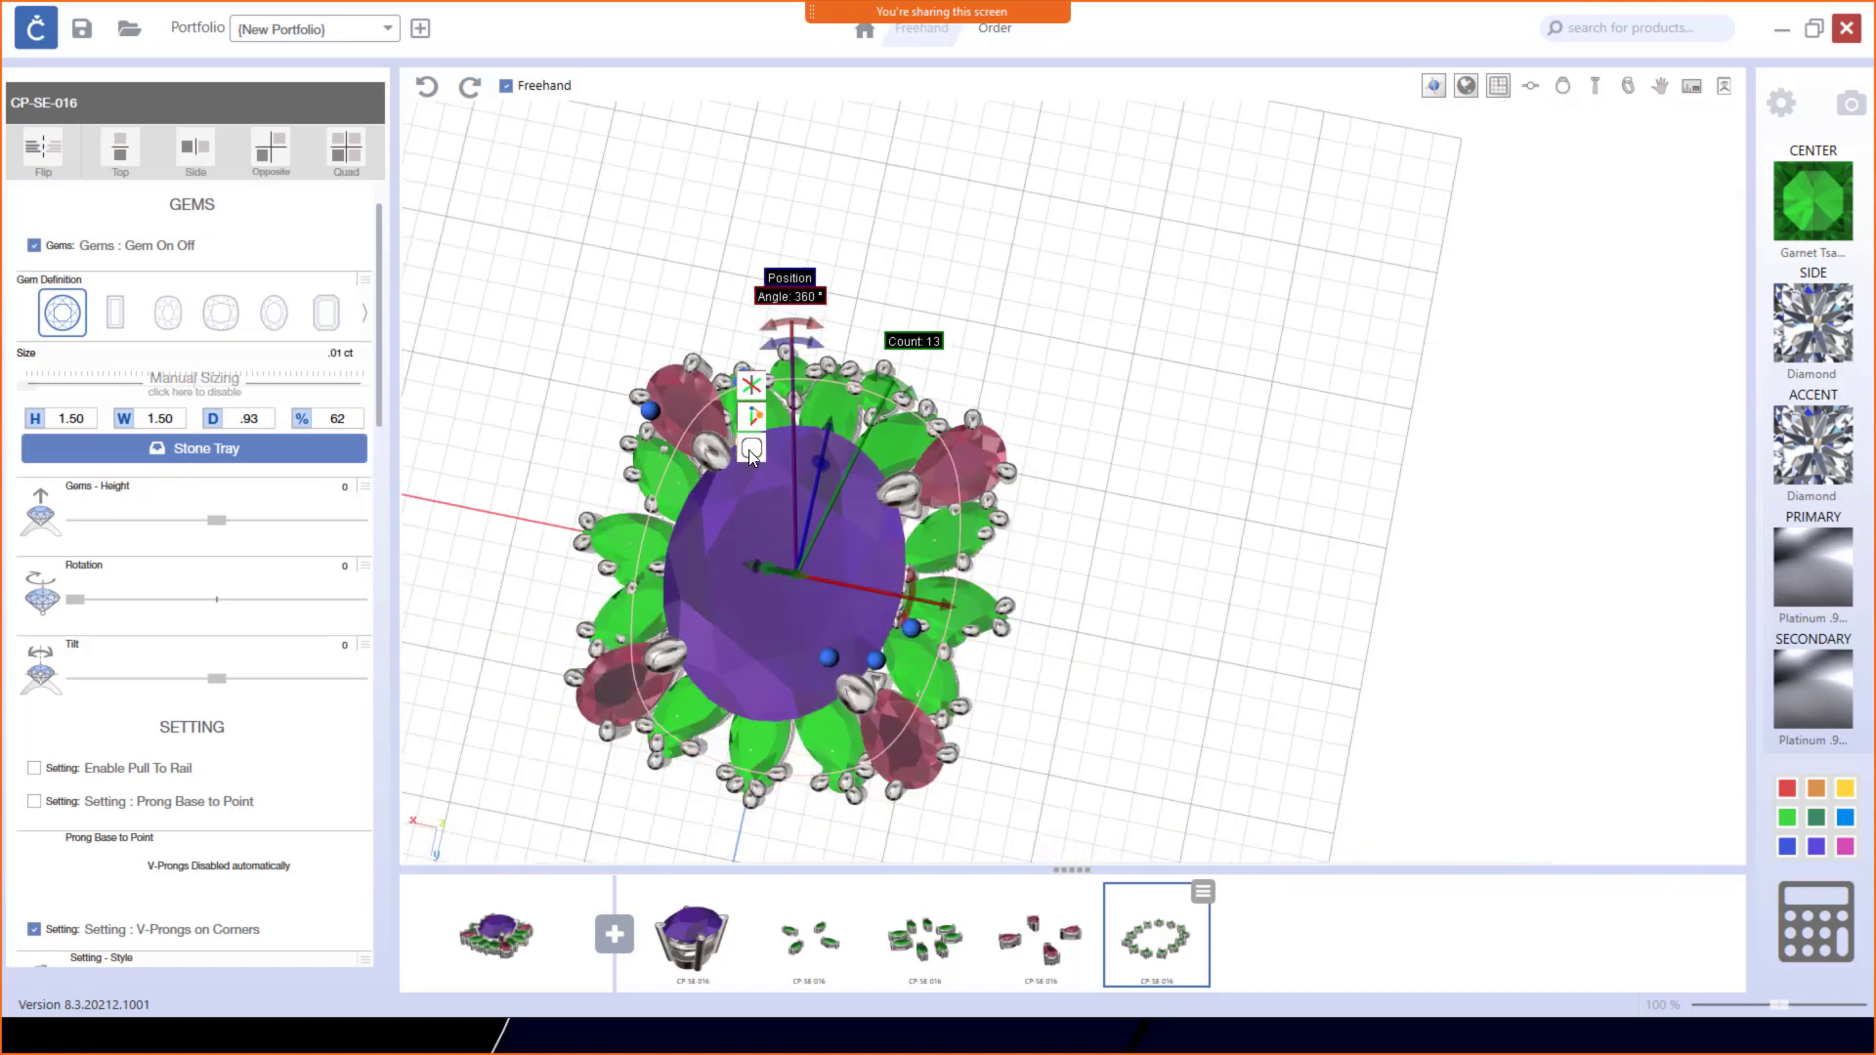
Step: Try other array path shapes, including heart and pear, for the round settings and return to the rounded-square outline
click(748, 449)
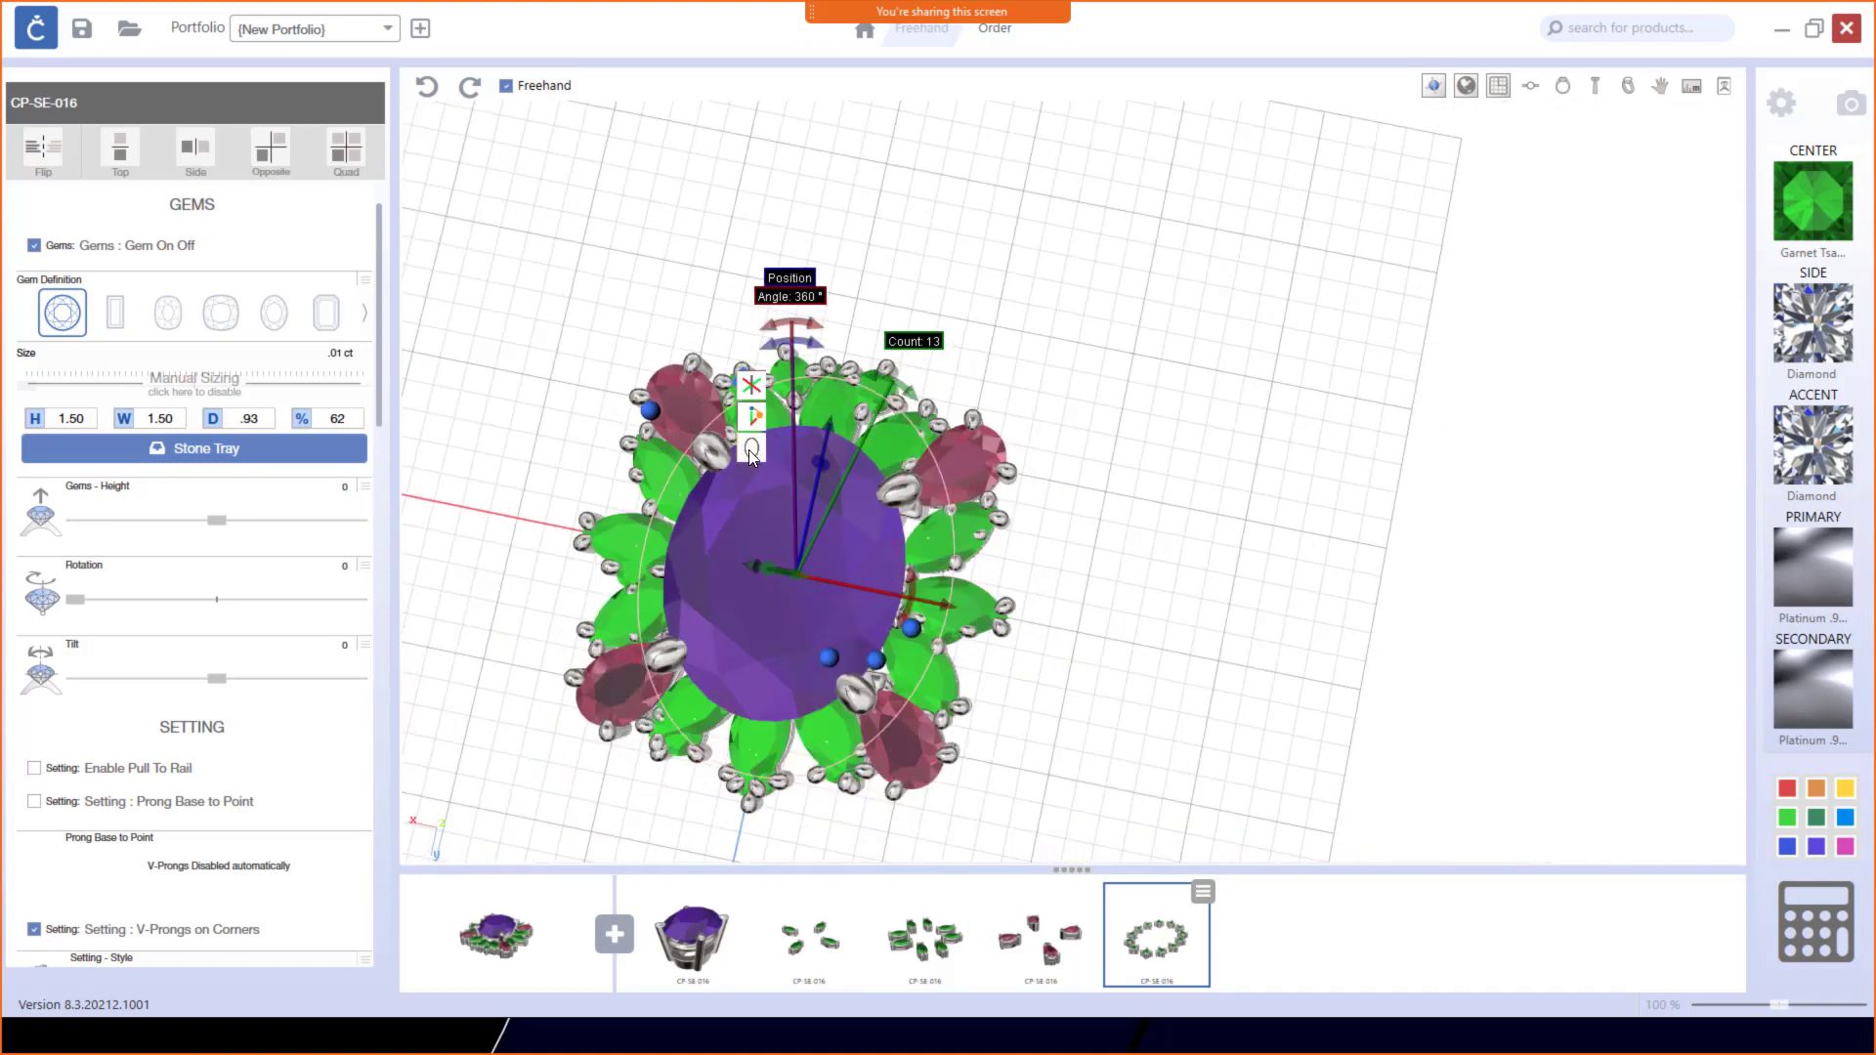
click(748, 449)
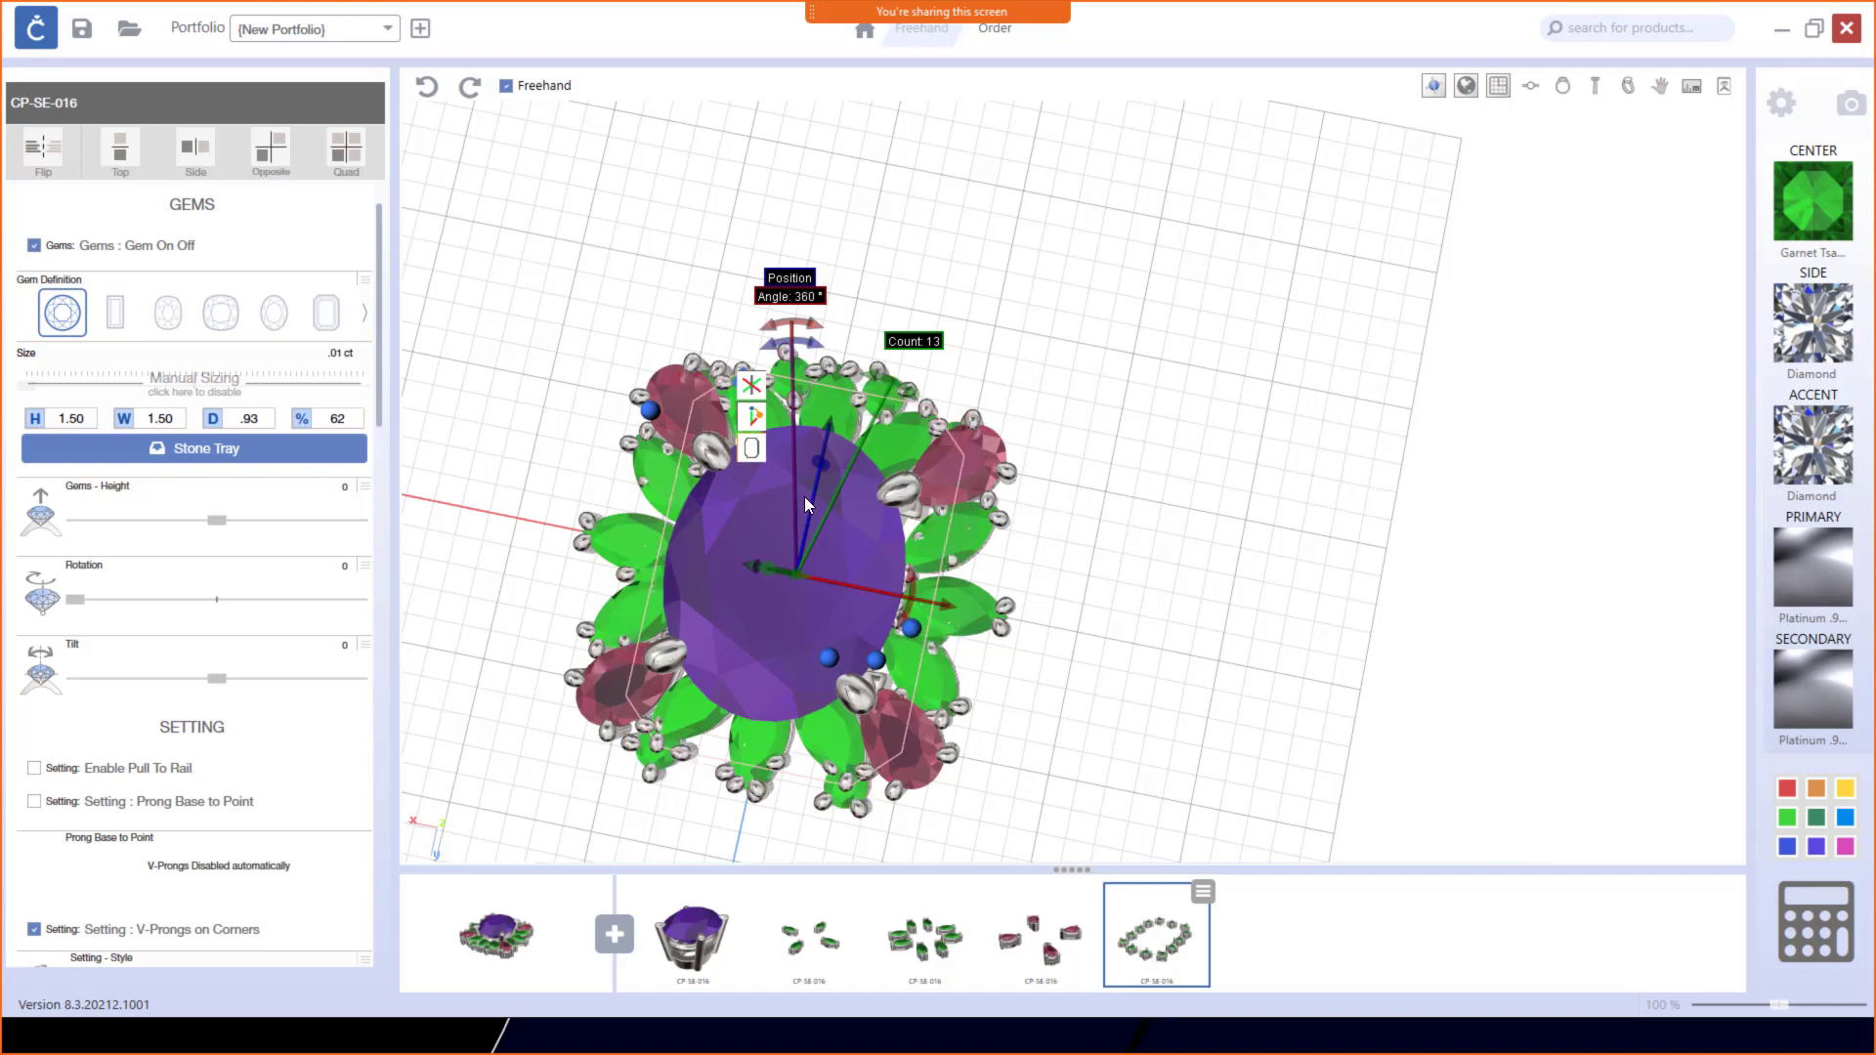
click(751, 451)
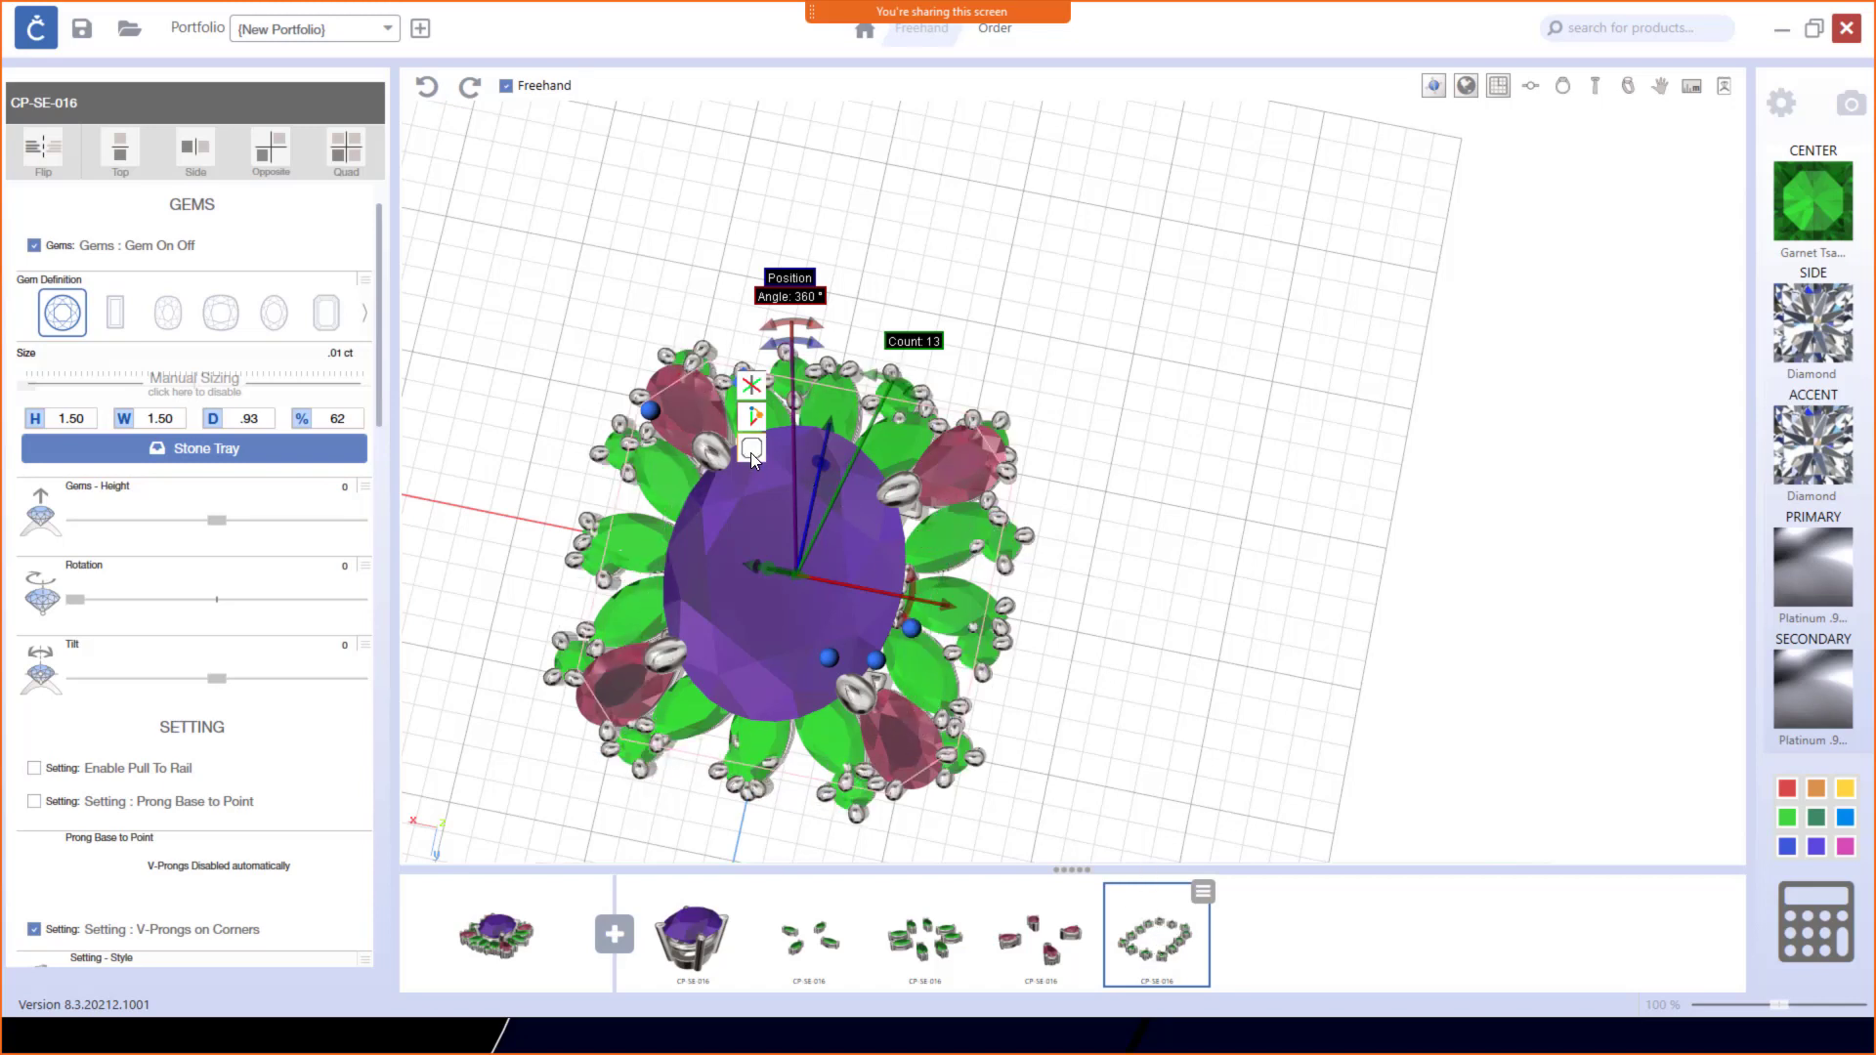
click(752, 452)
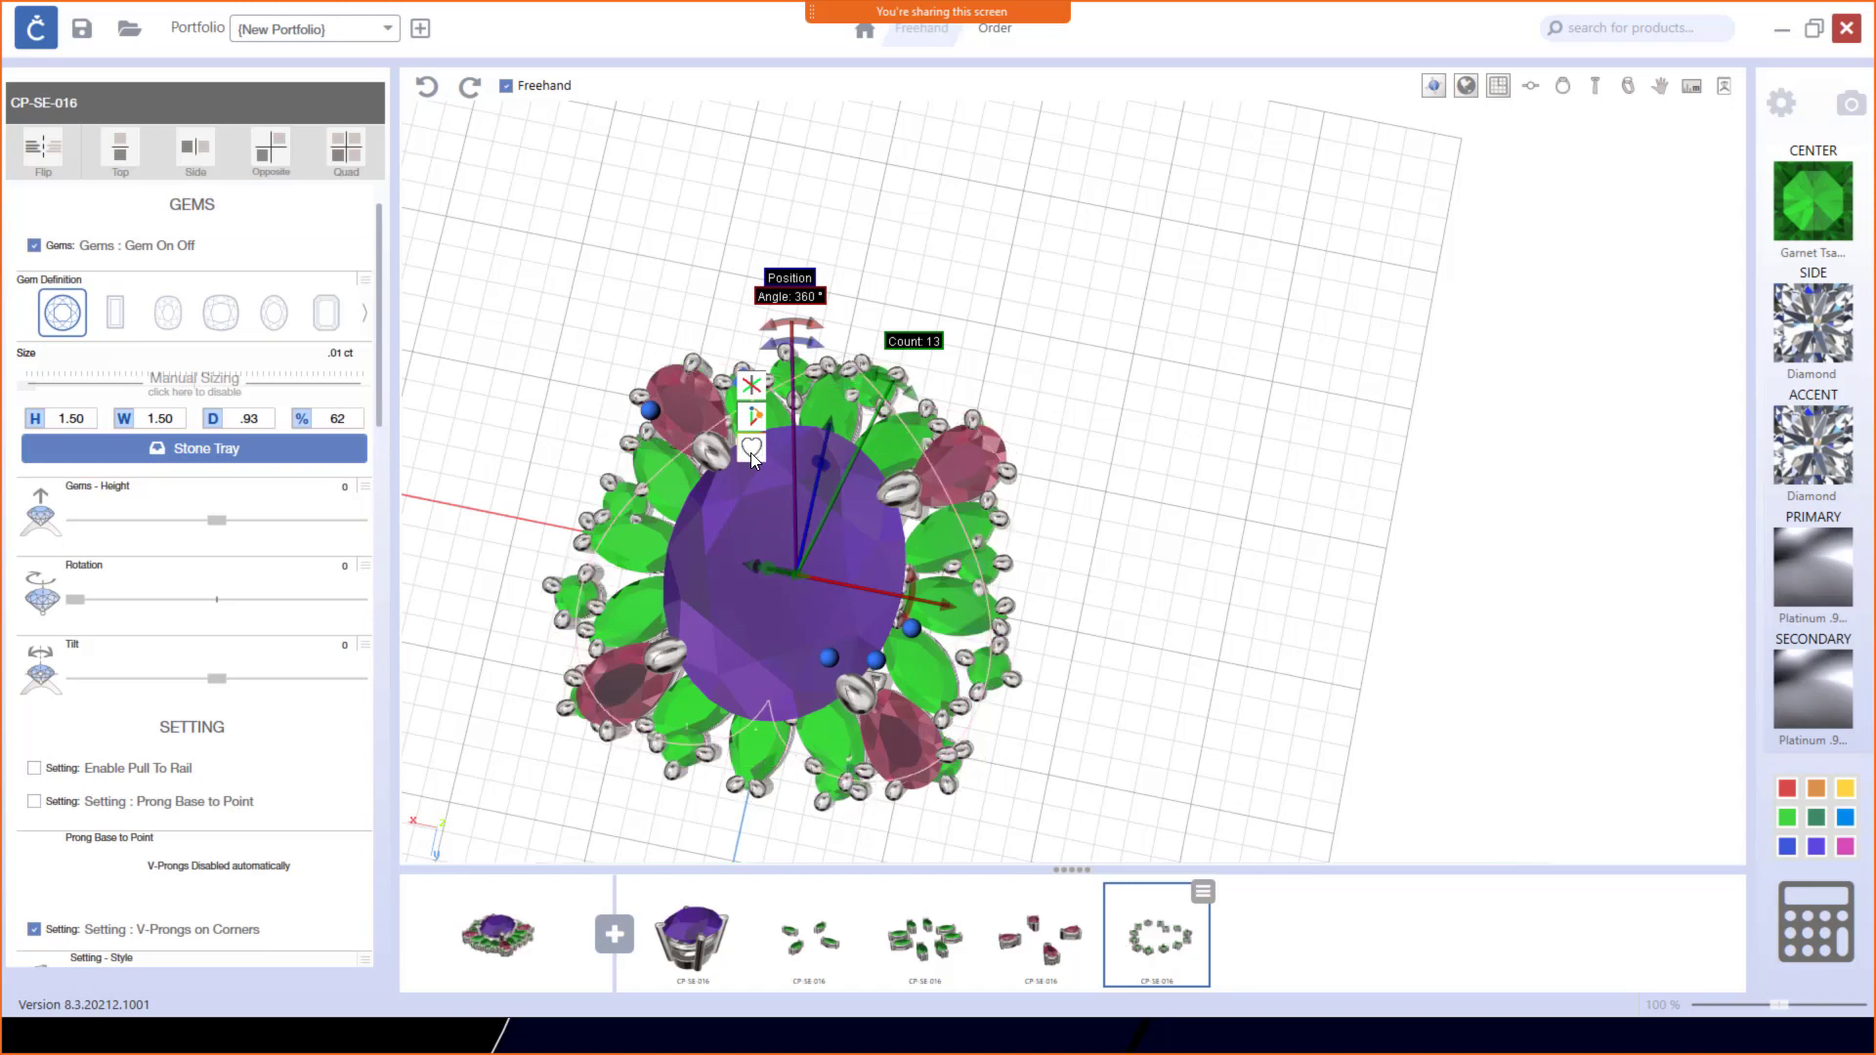
click(751, 451)
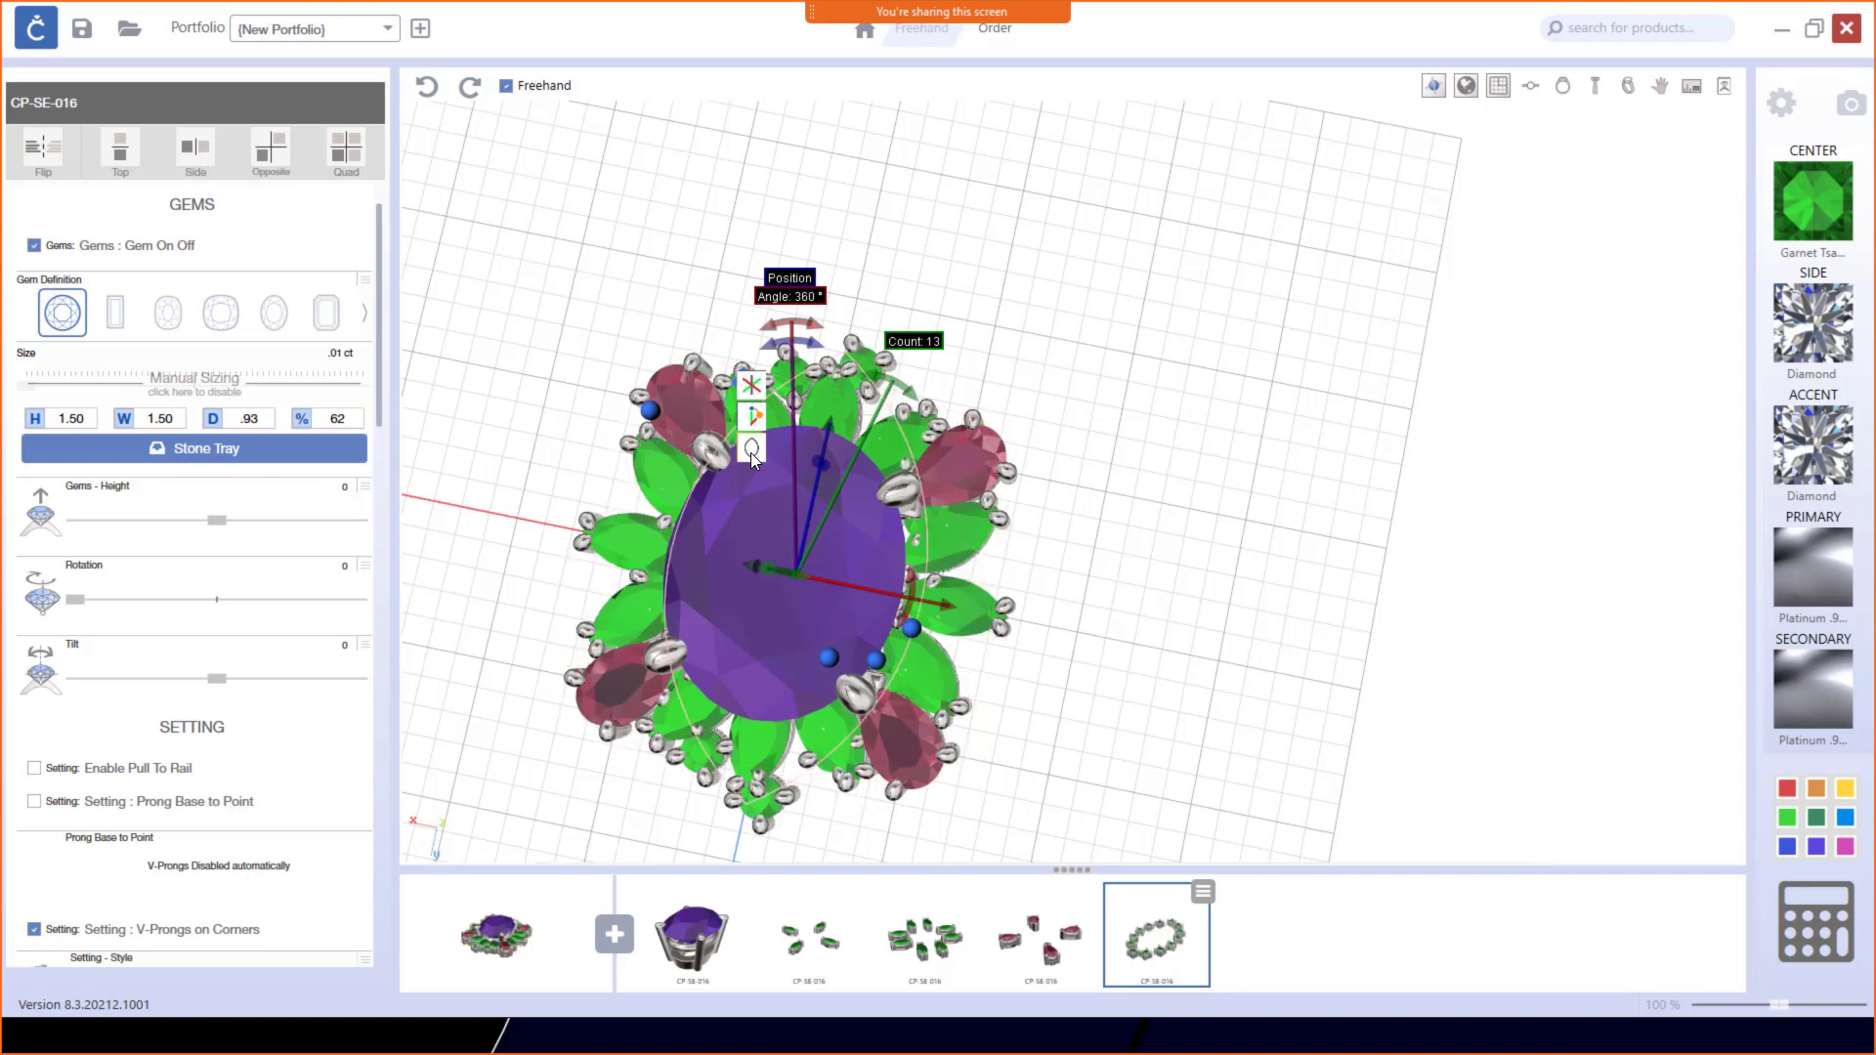
click(751, 451)
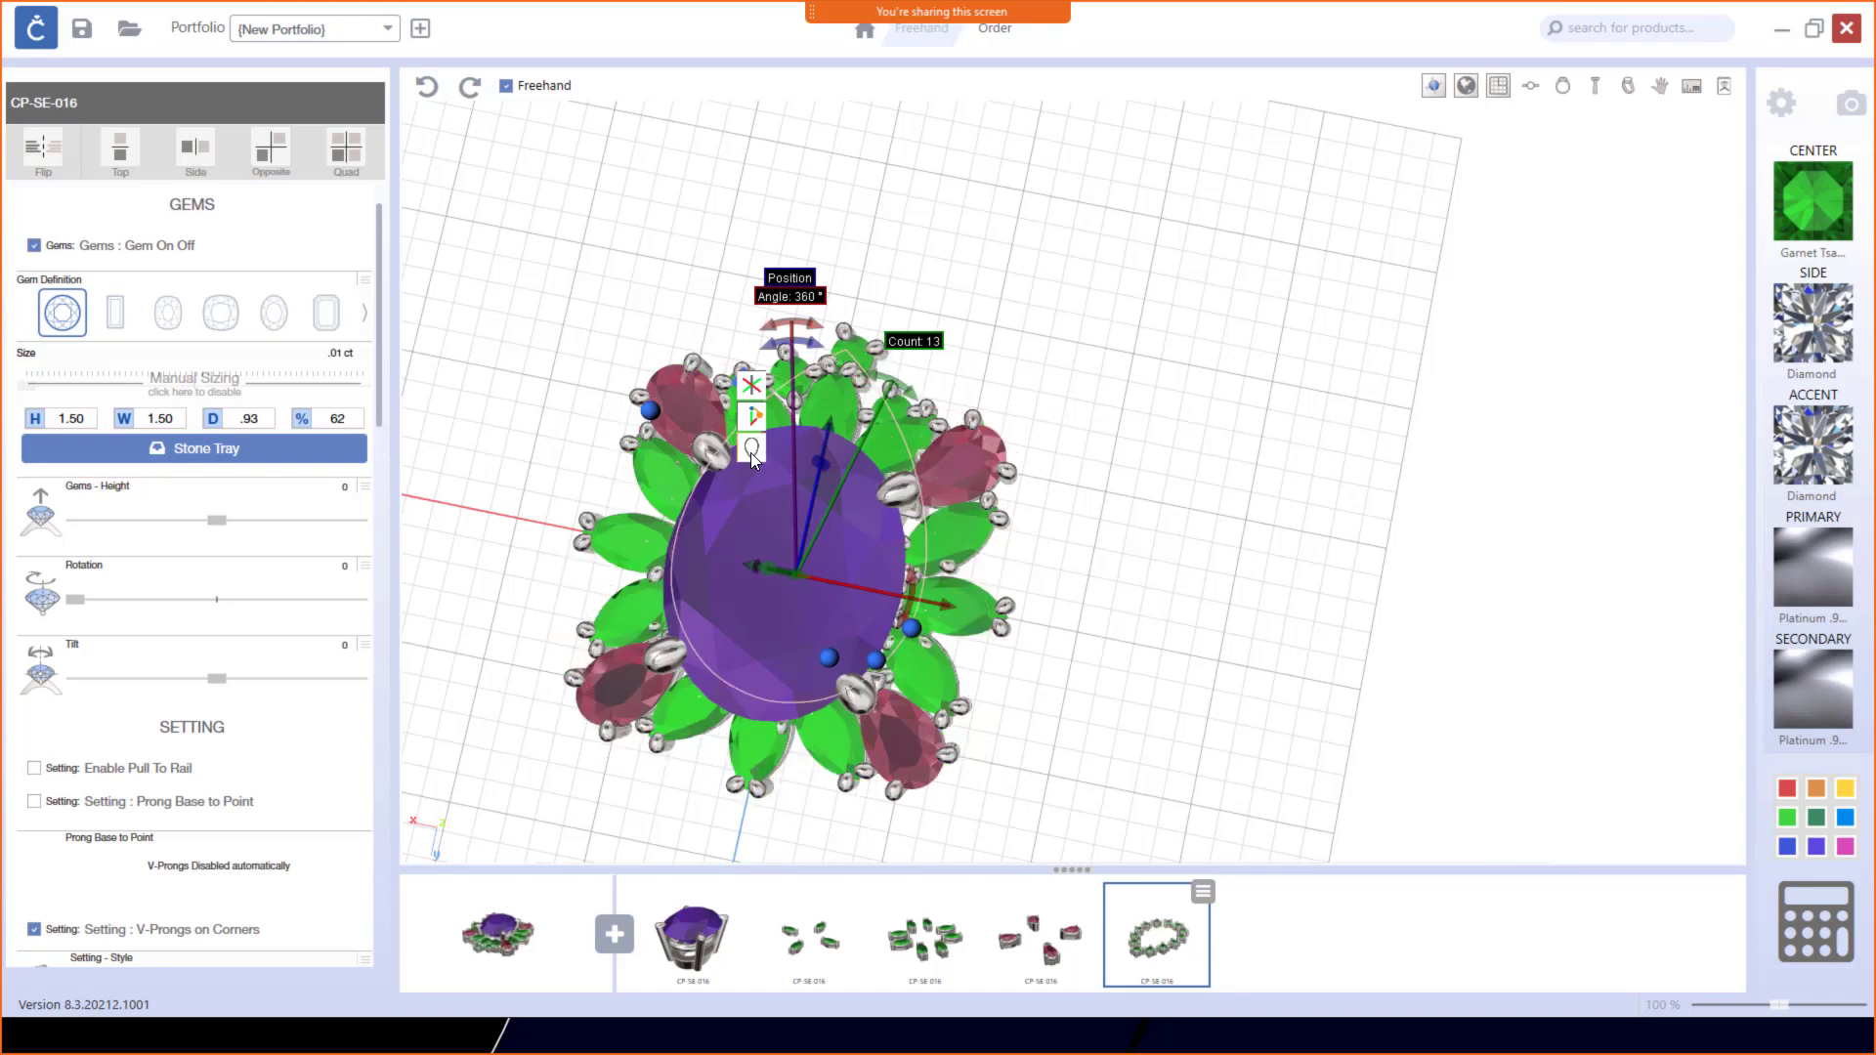
click(751, 452)
click(751, 451)
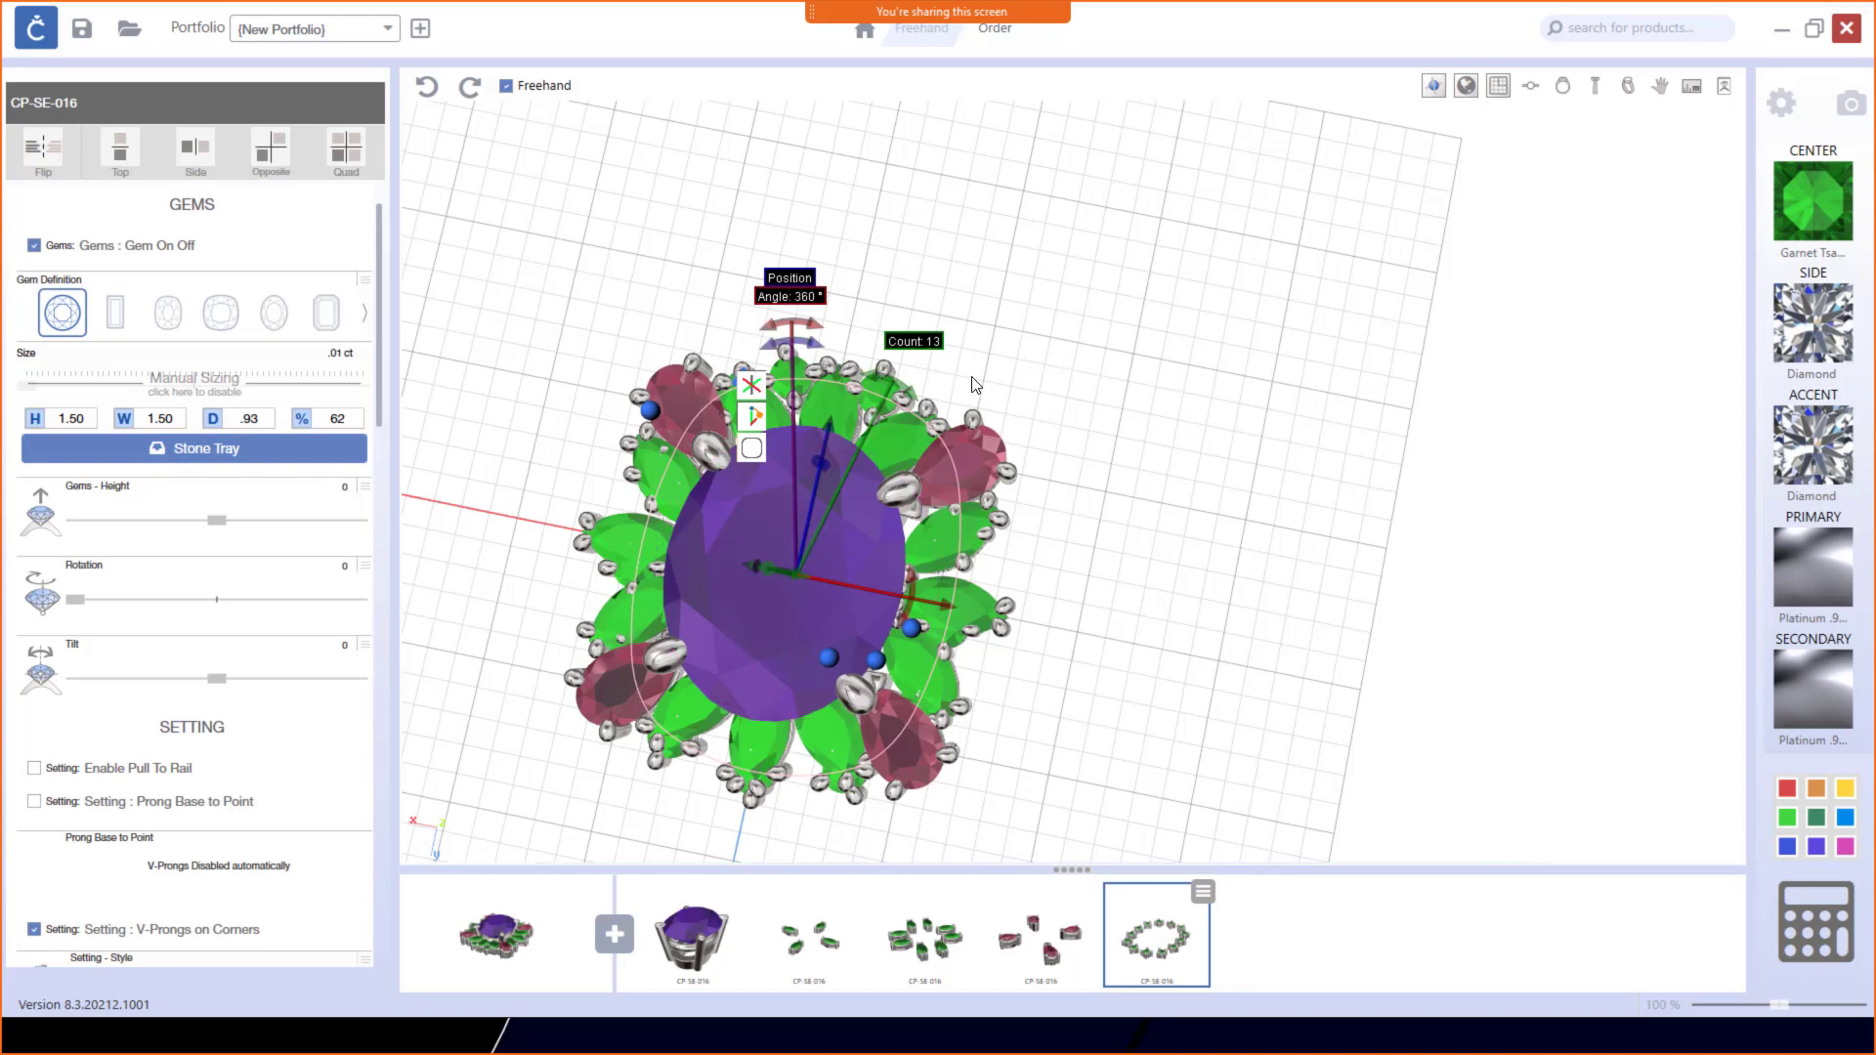
Step: Try other orientations for the radial array of round settings and inspect the result around the center stone
click(752, 389)
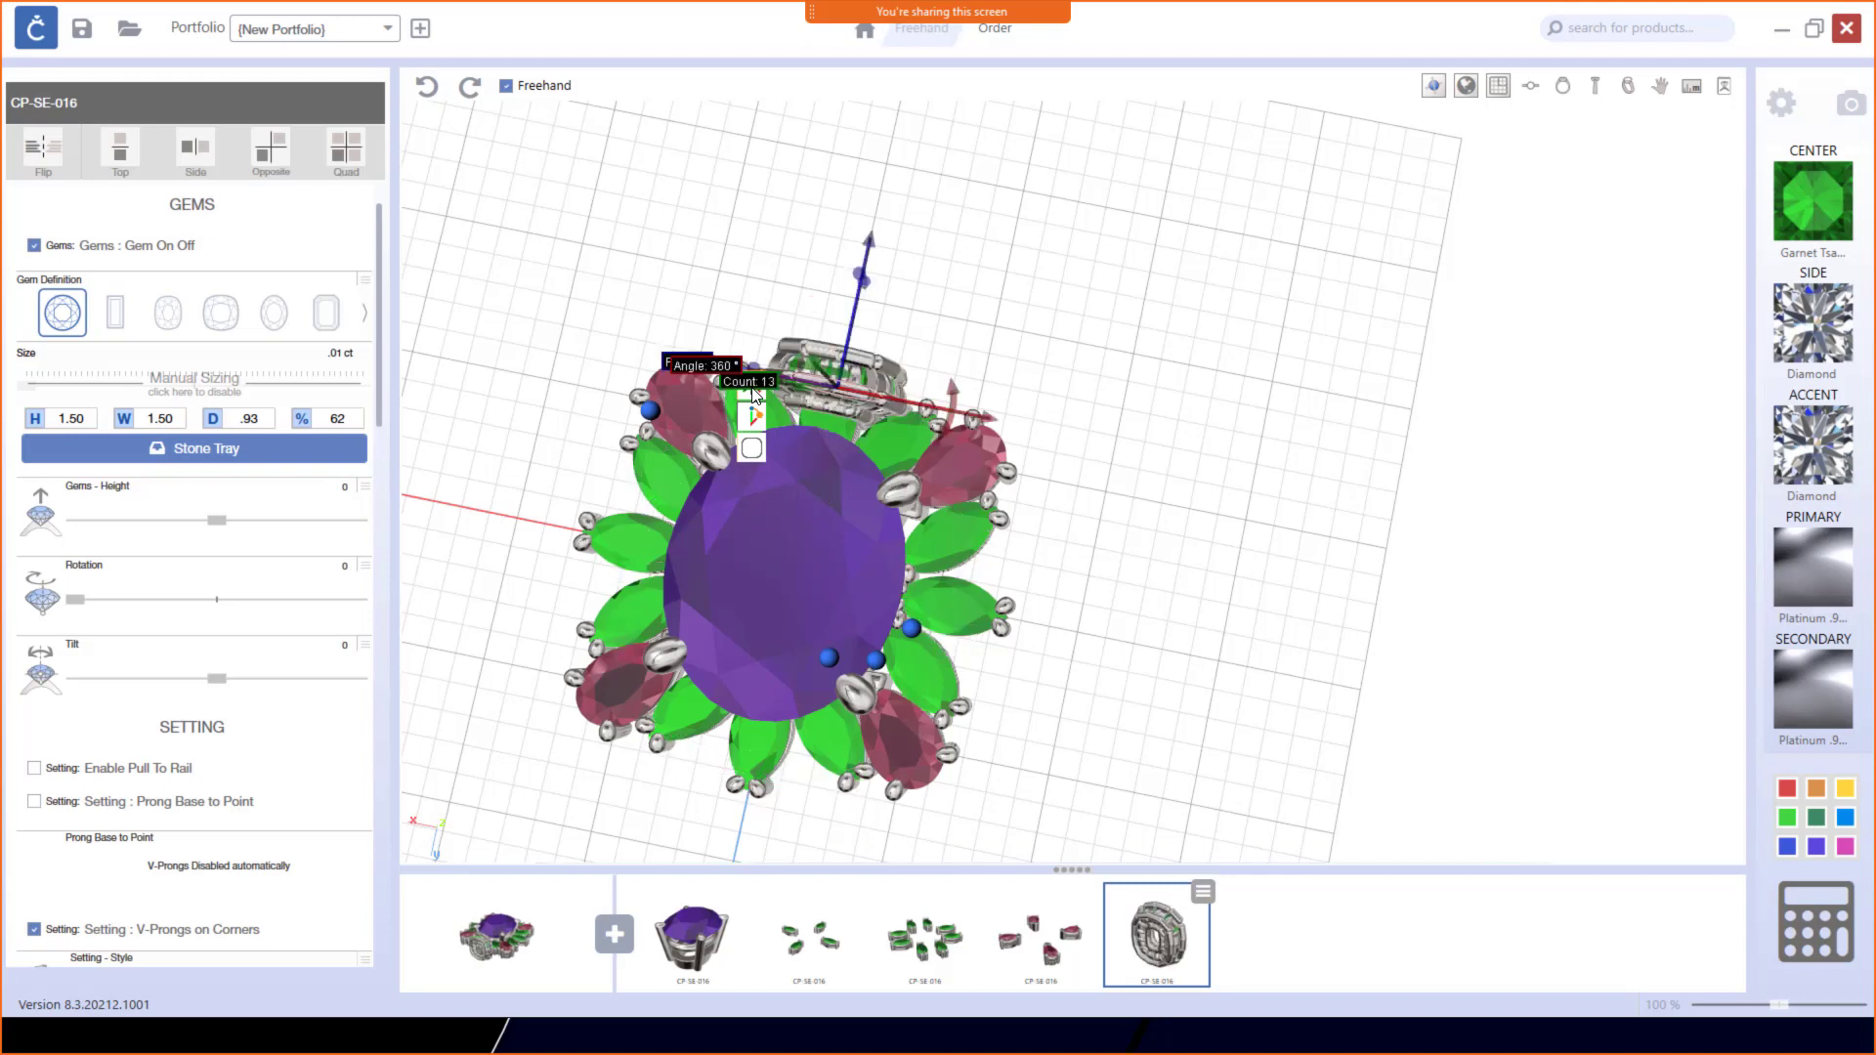
scroll(869, 377, up, 3)
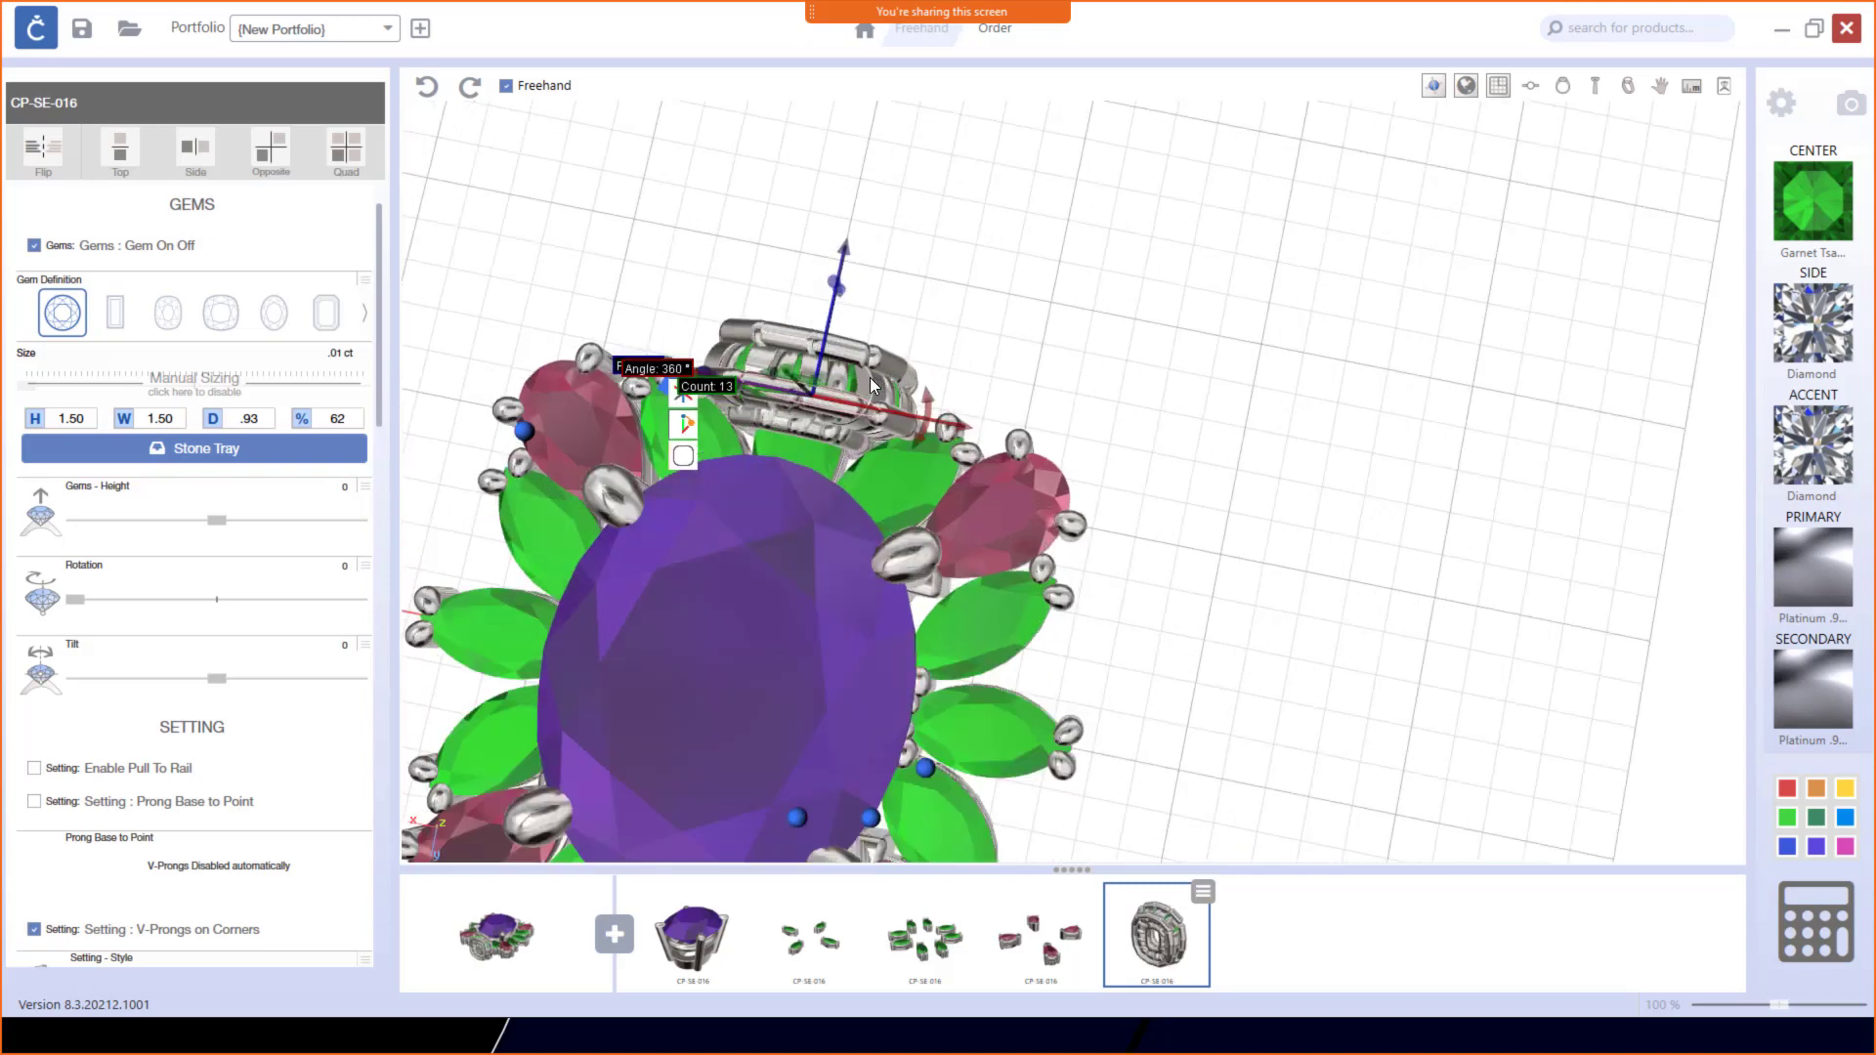
middle_drag(864, 441, 737, 420)
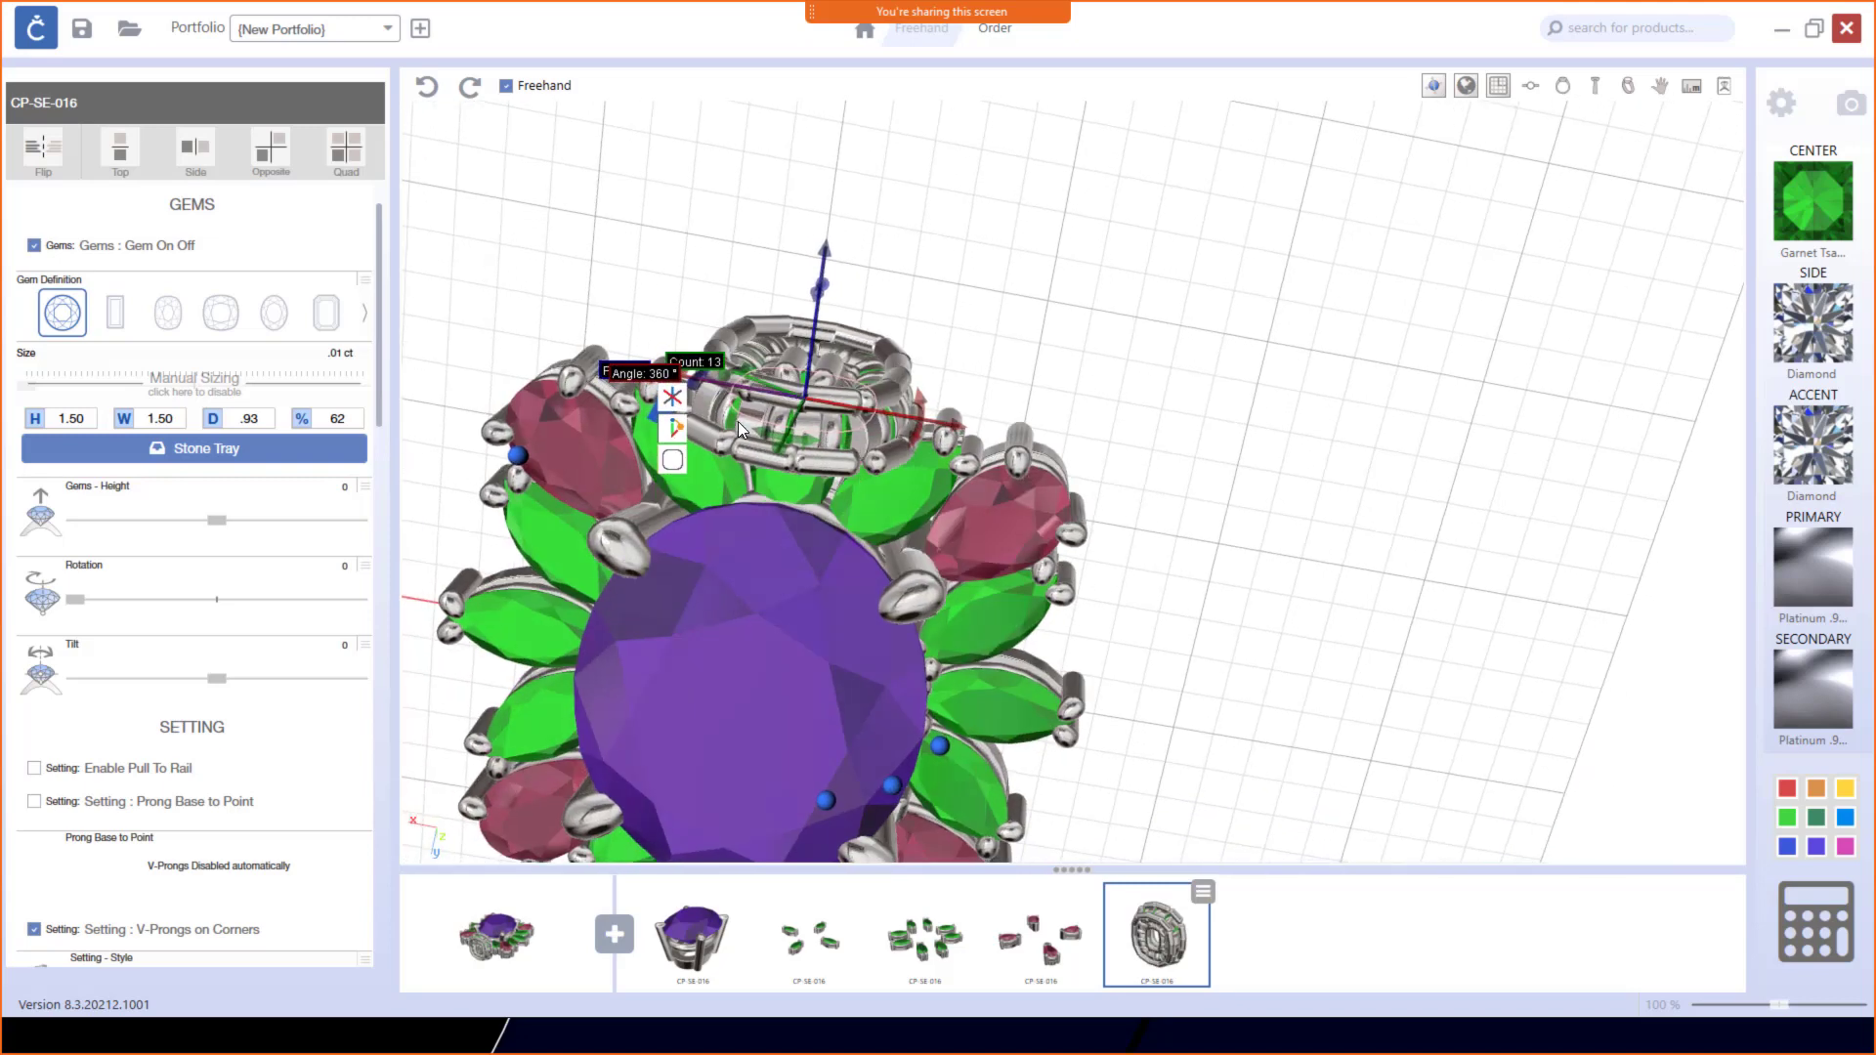
click(673, 398)
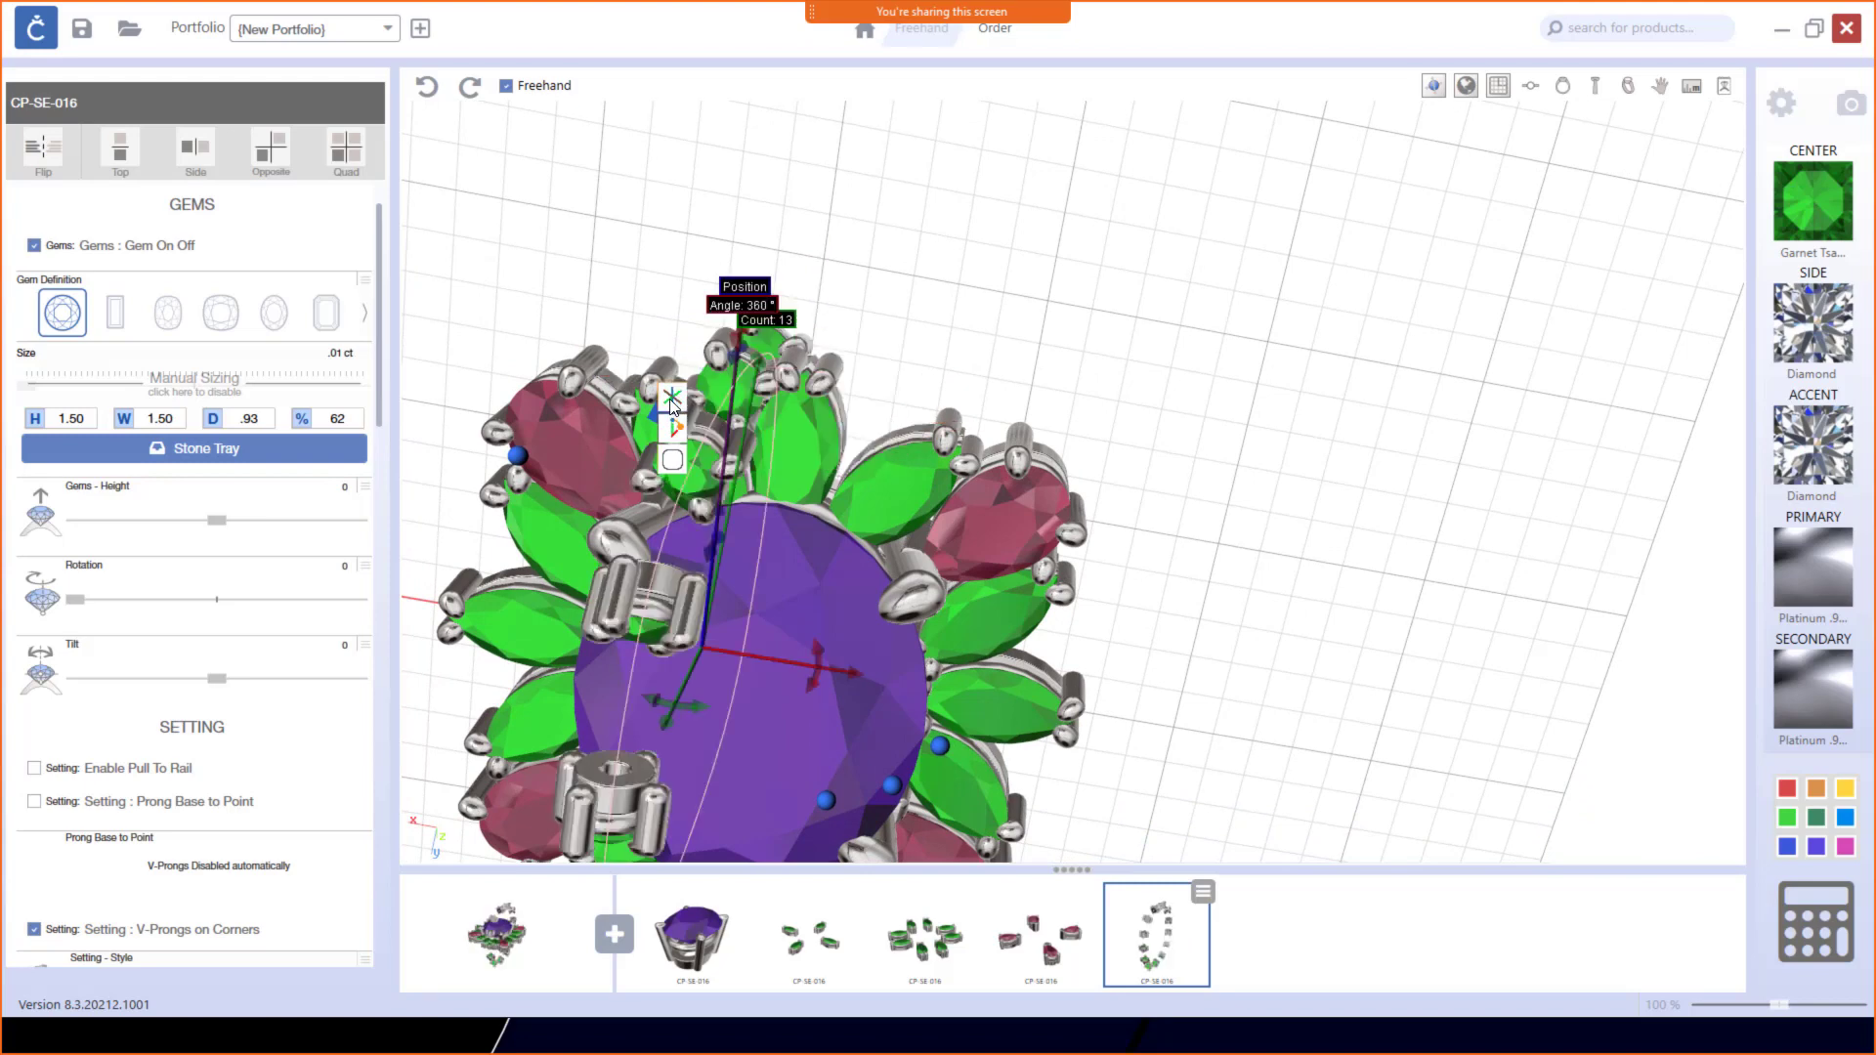
right_drag(971, 618, 819, 533)
scroll(821, 537, down, 3)
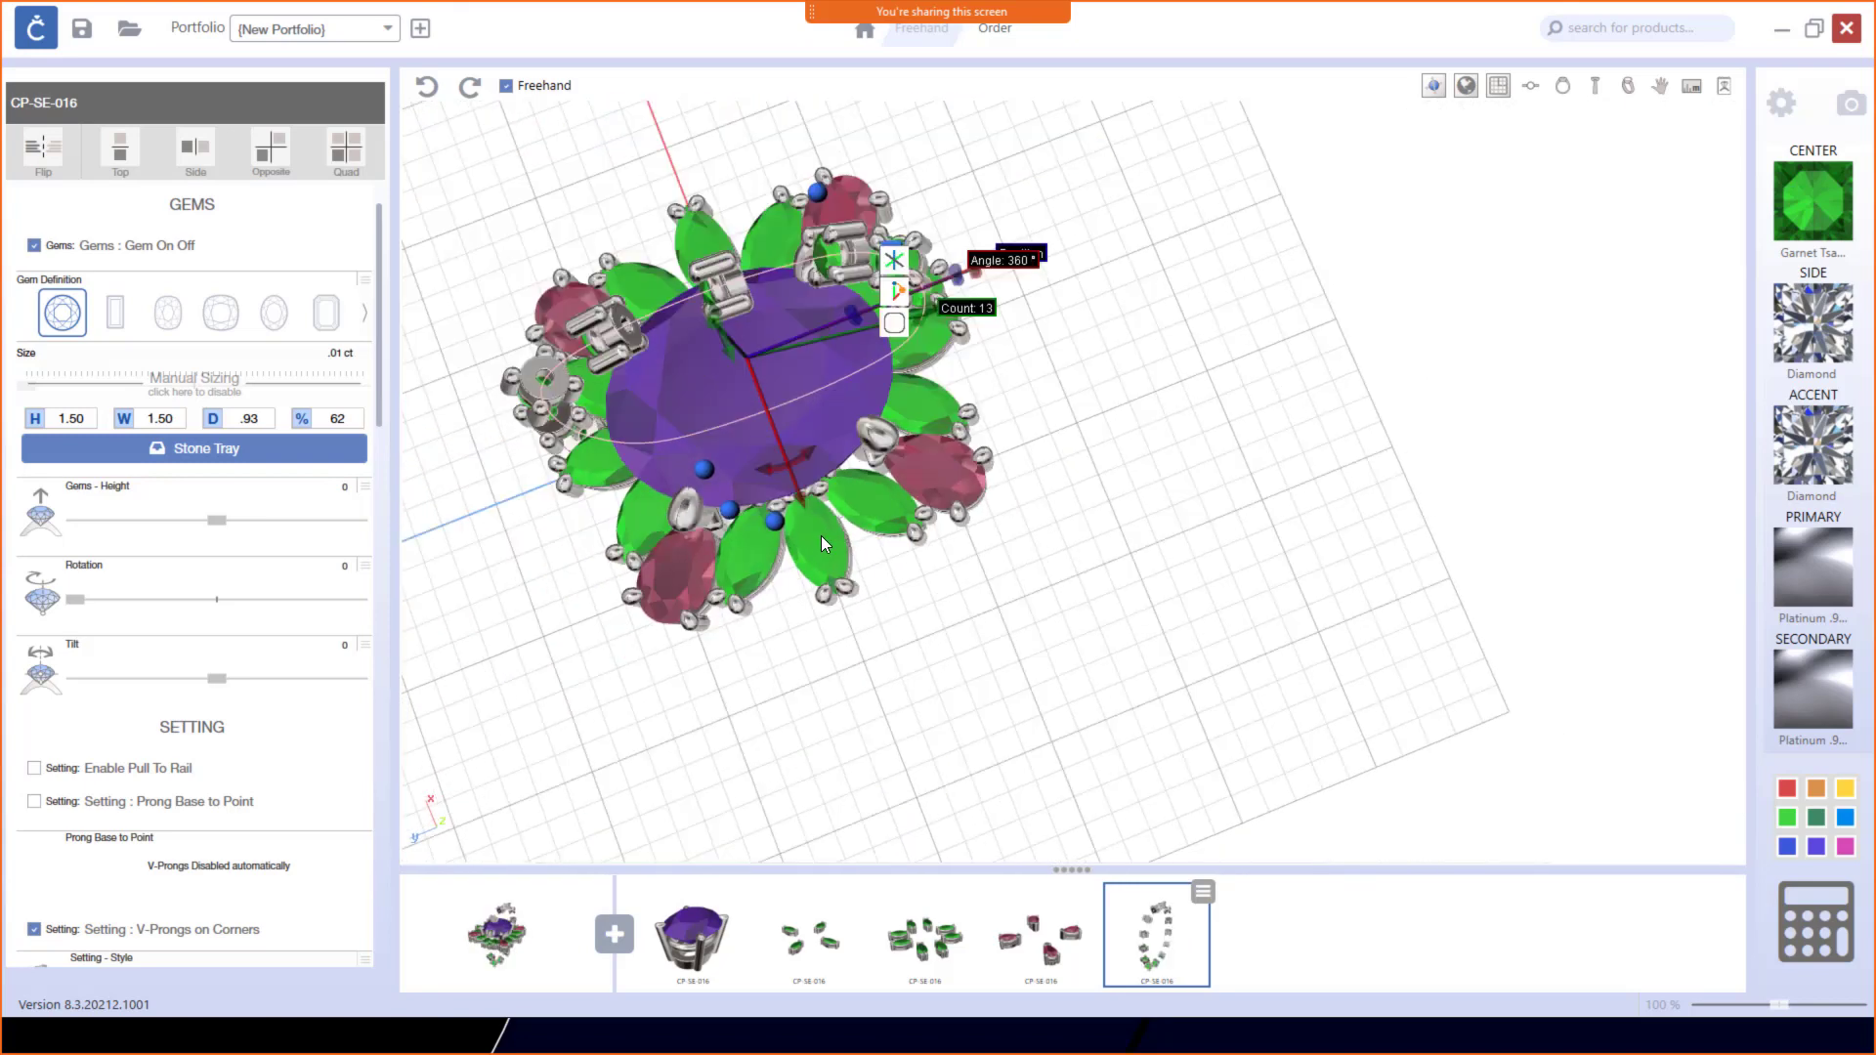
scroll(820, 535, down, 2)
right_drag(1039, 459, 1135, 452)
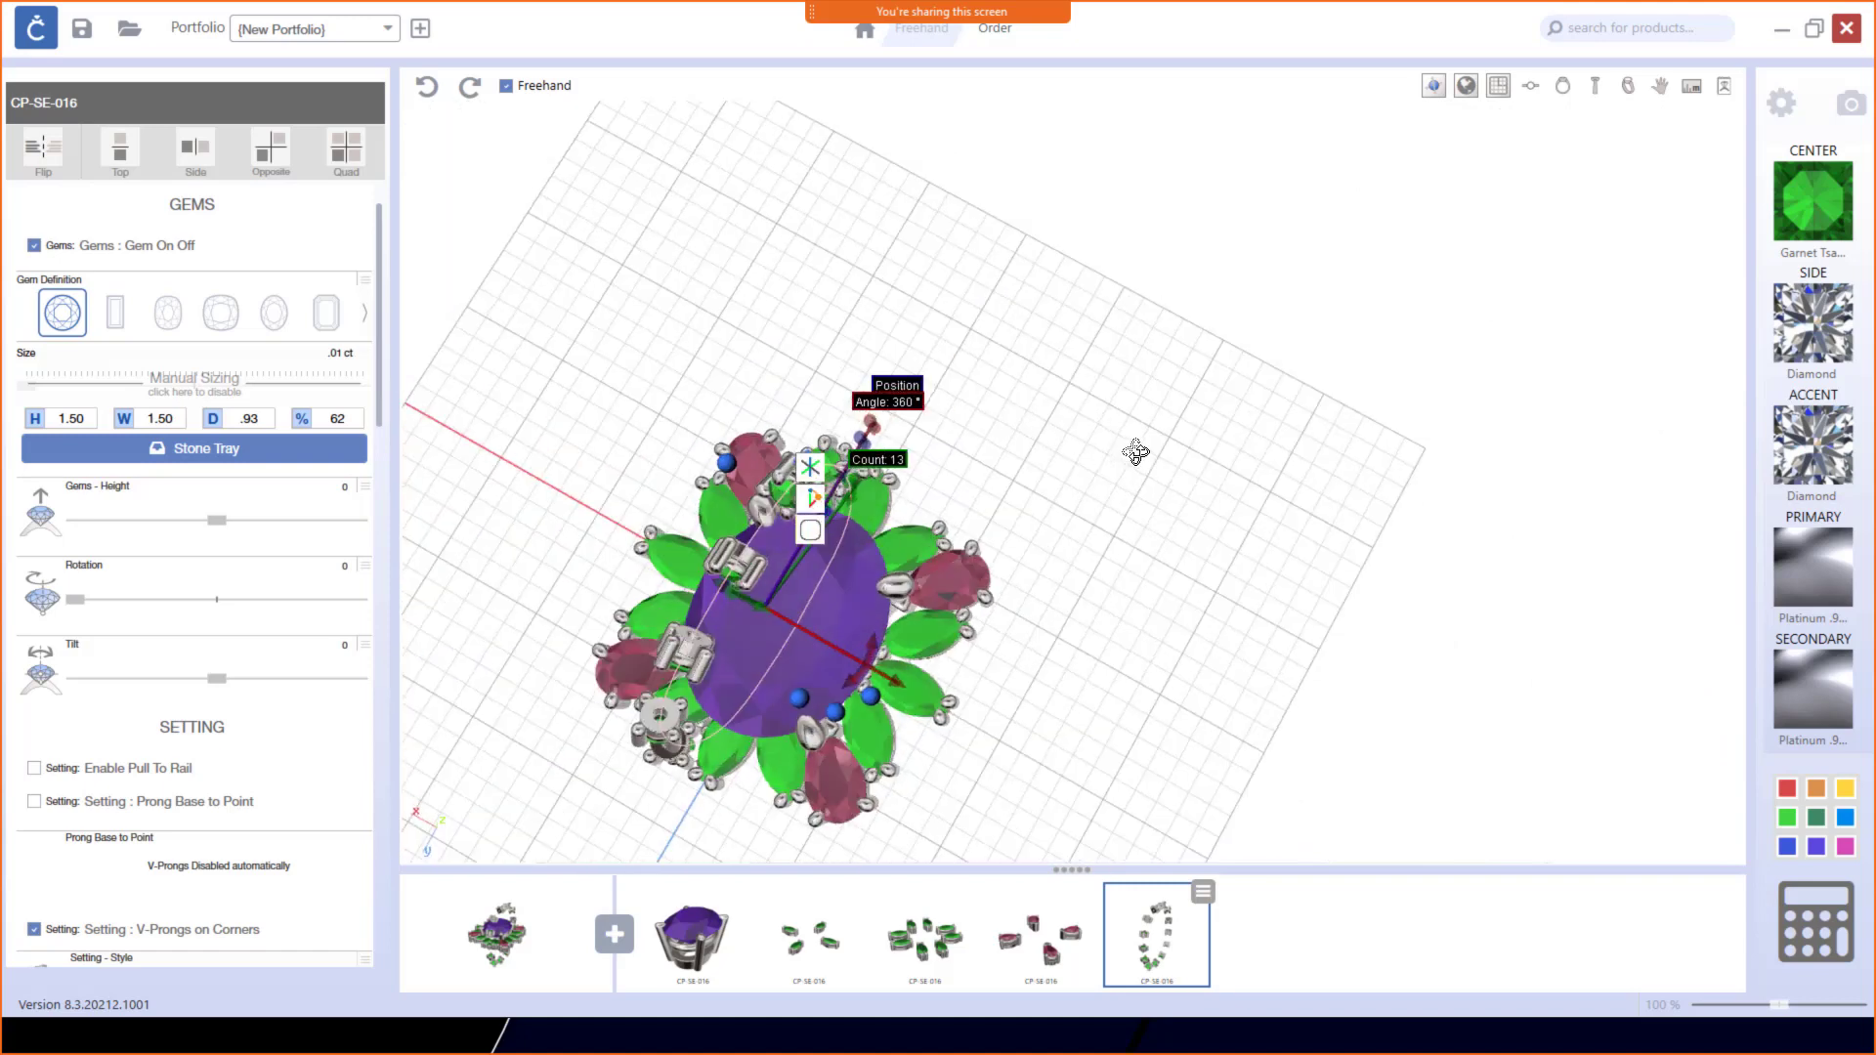
Step: Remove the radial array and mirror the single round setting into four quadrants with Quad symmetry
click(815, 512)
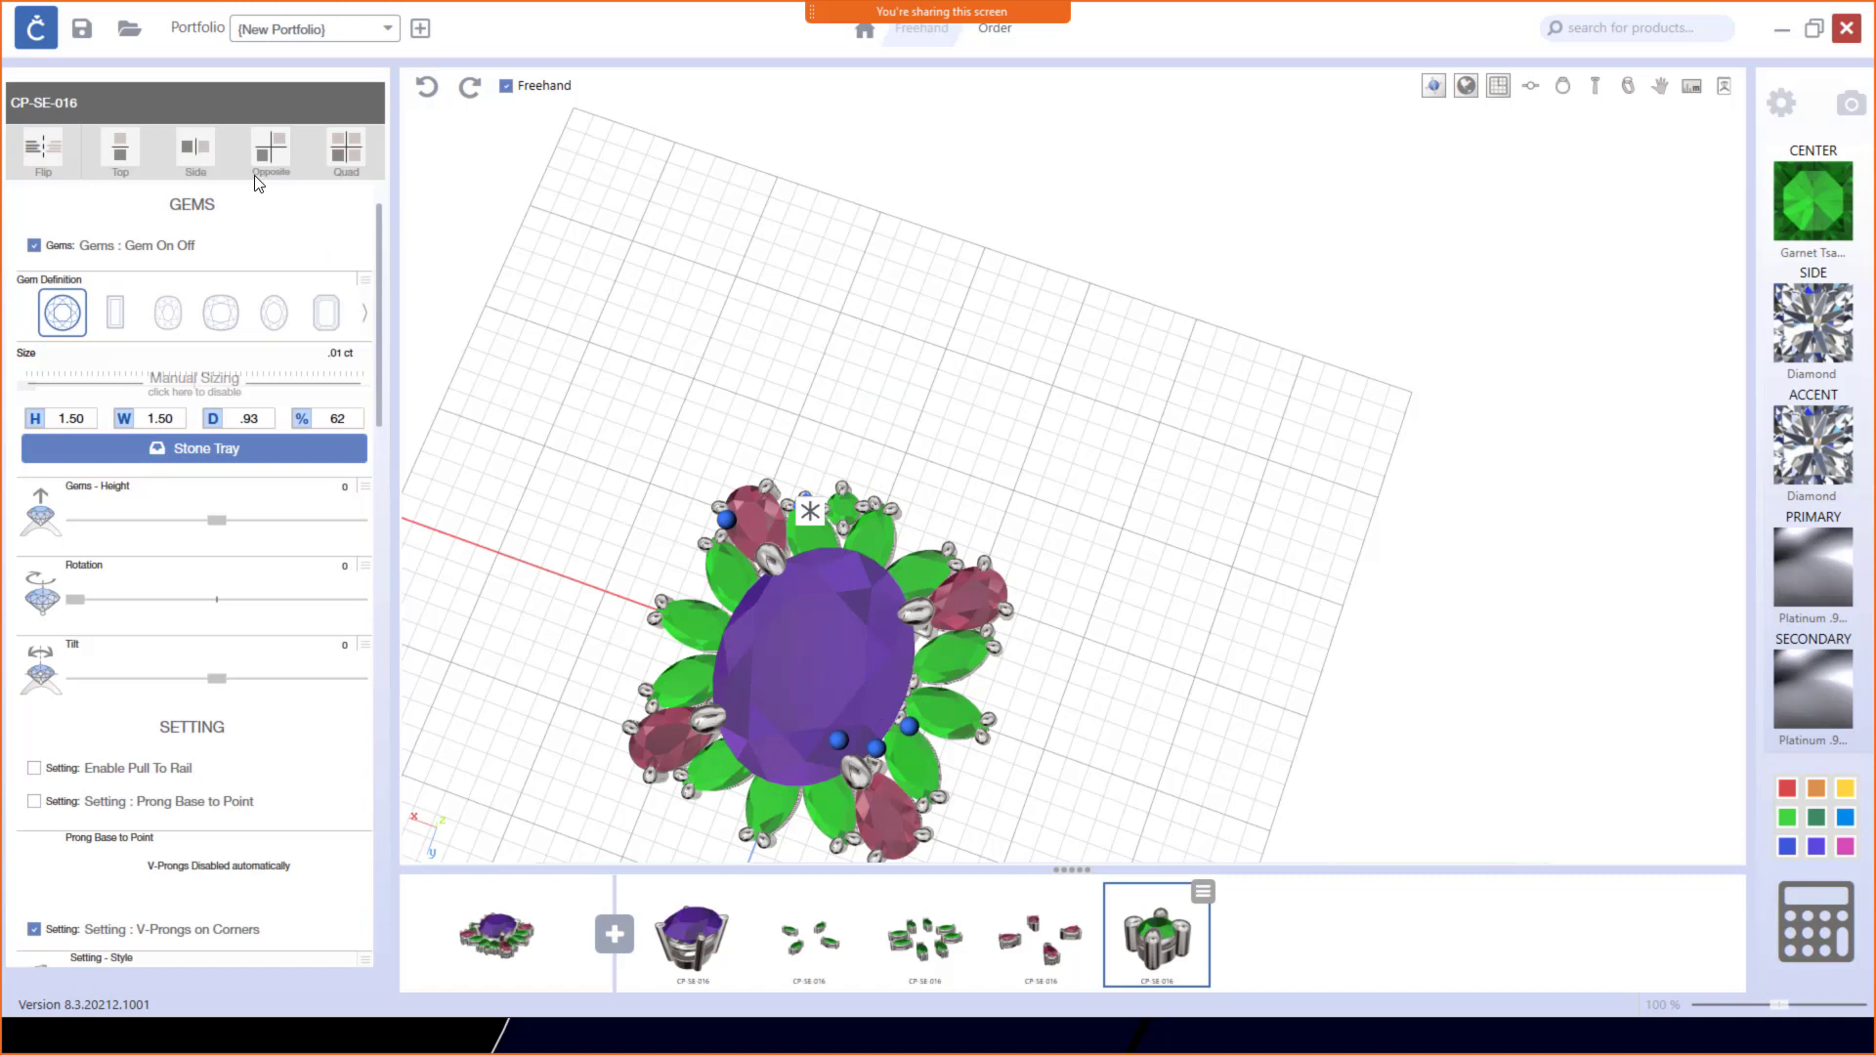
click(350, 159)
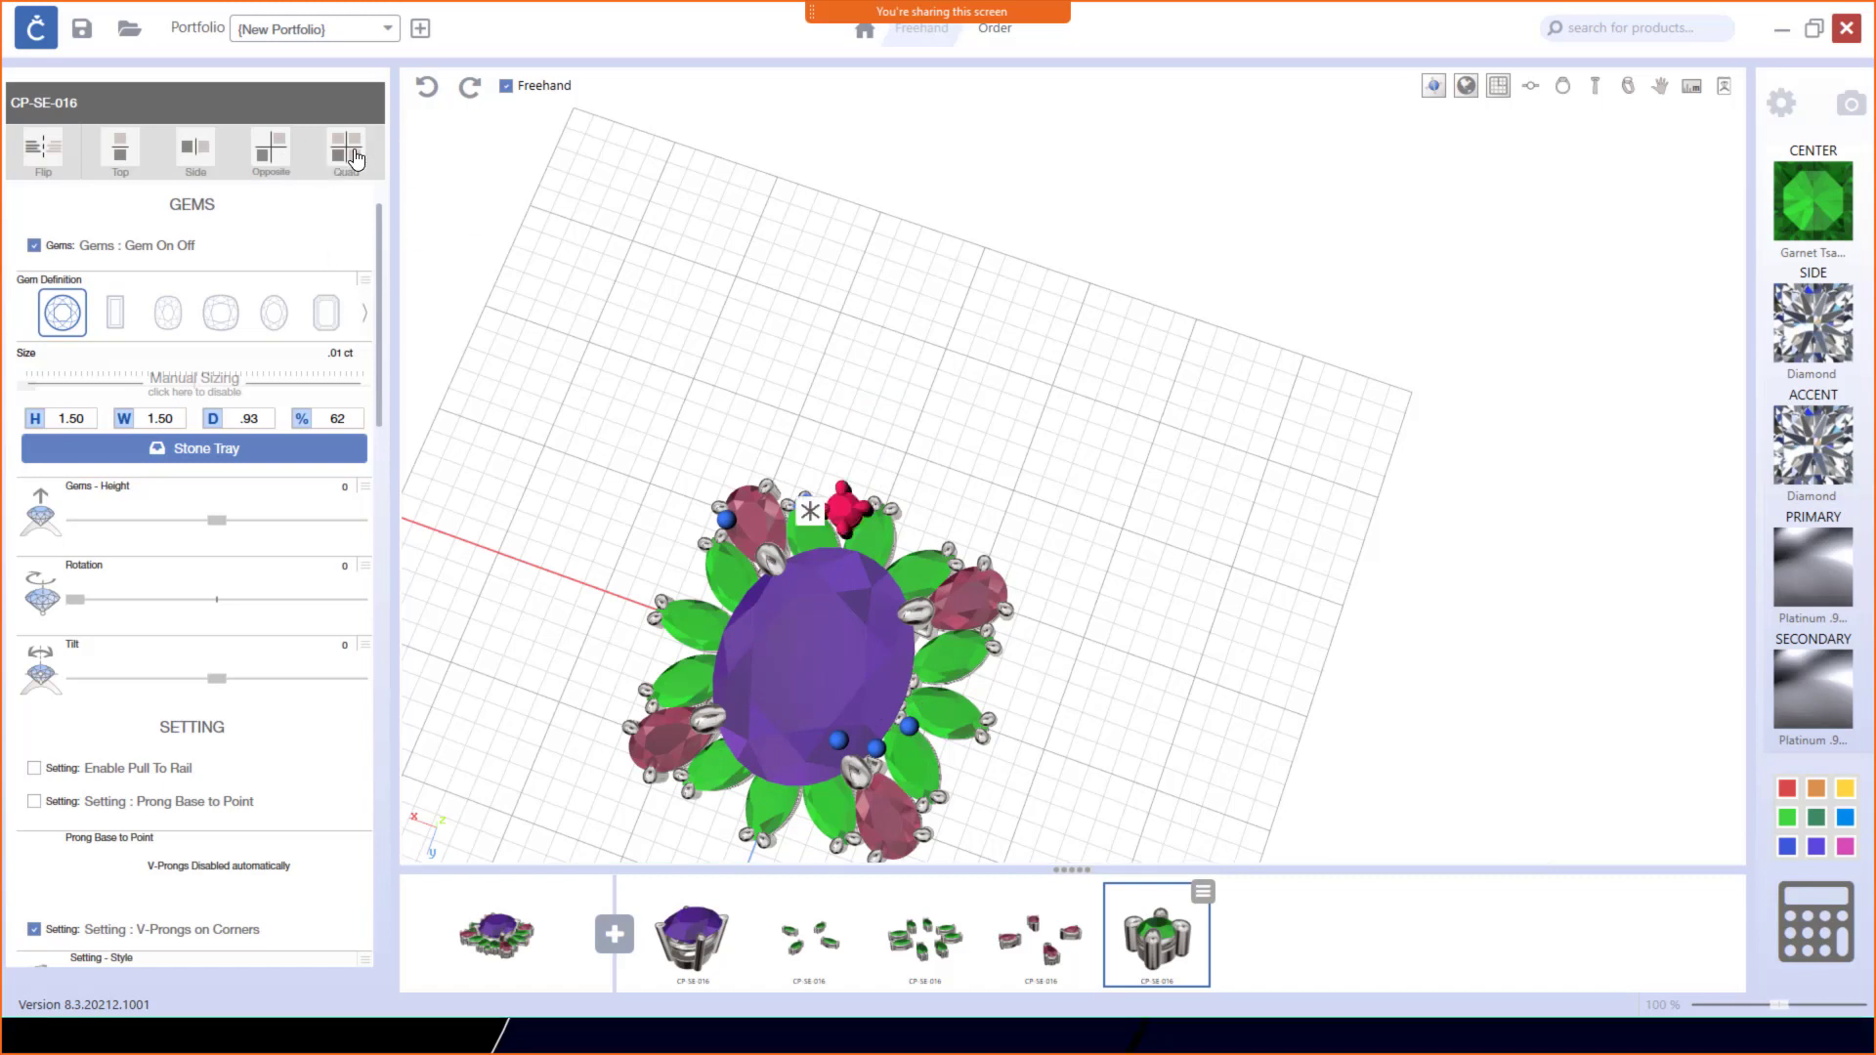
click(353, 159)
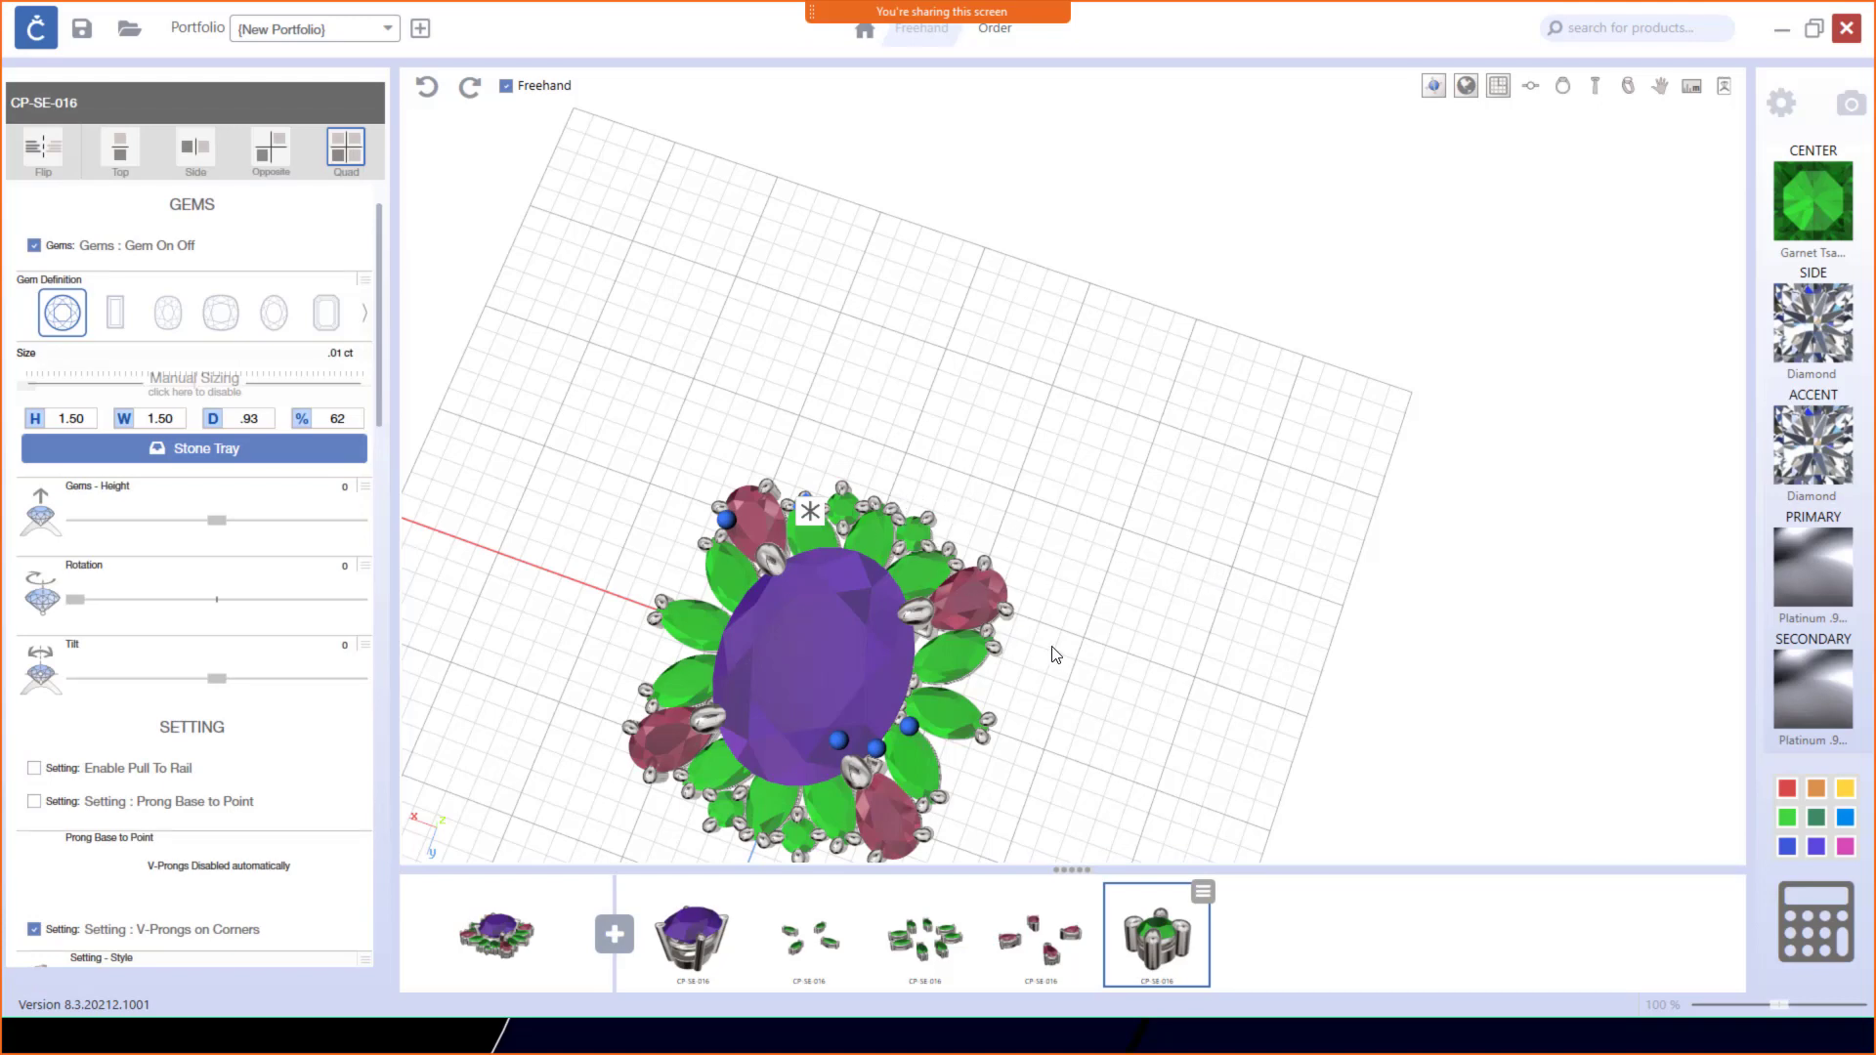
drag(1053, 652, 1086, 562)
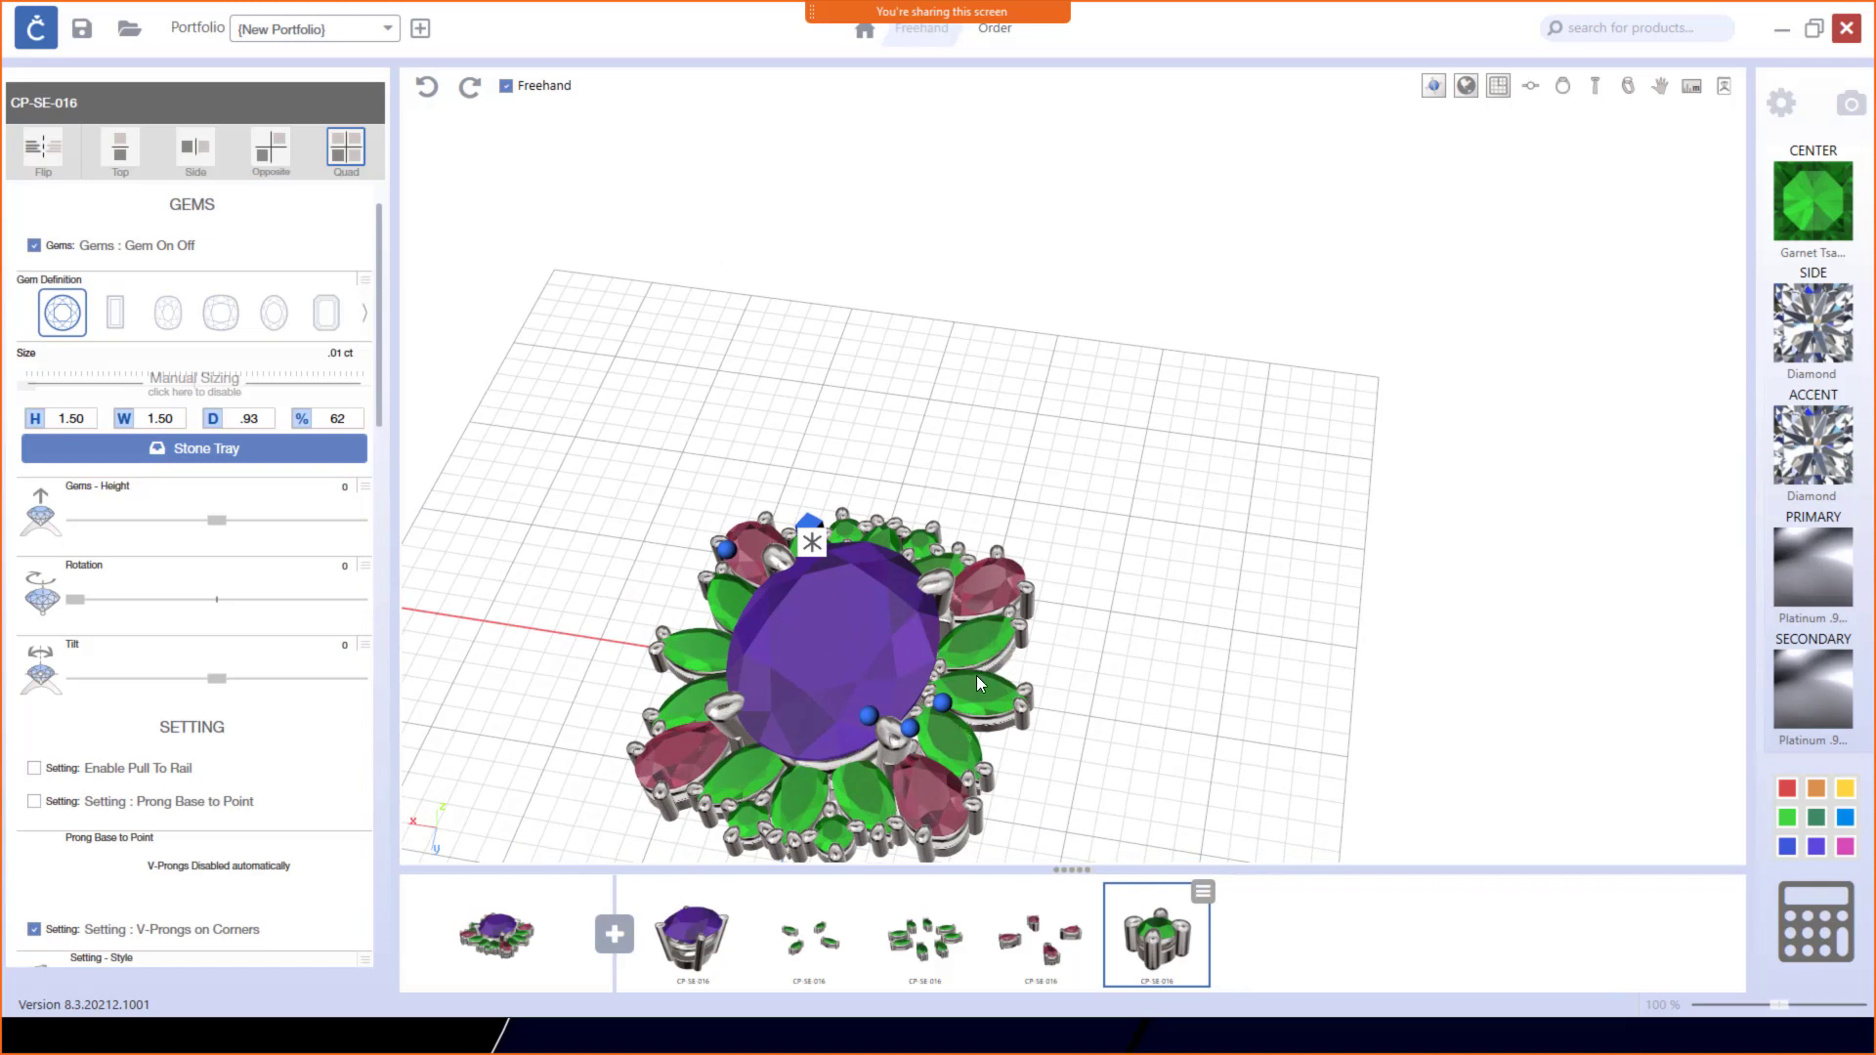
scroll(901, 567, down, 3)
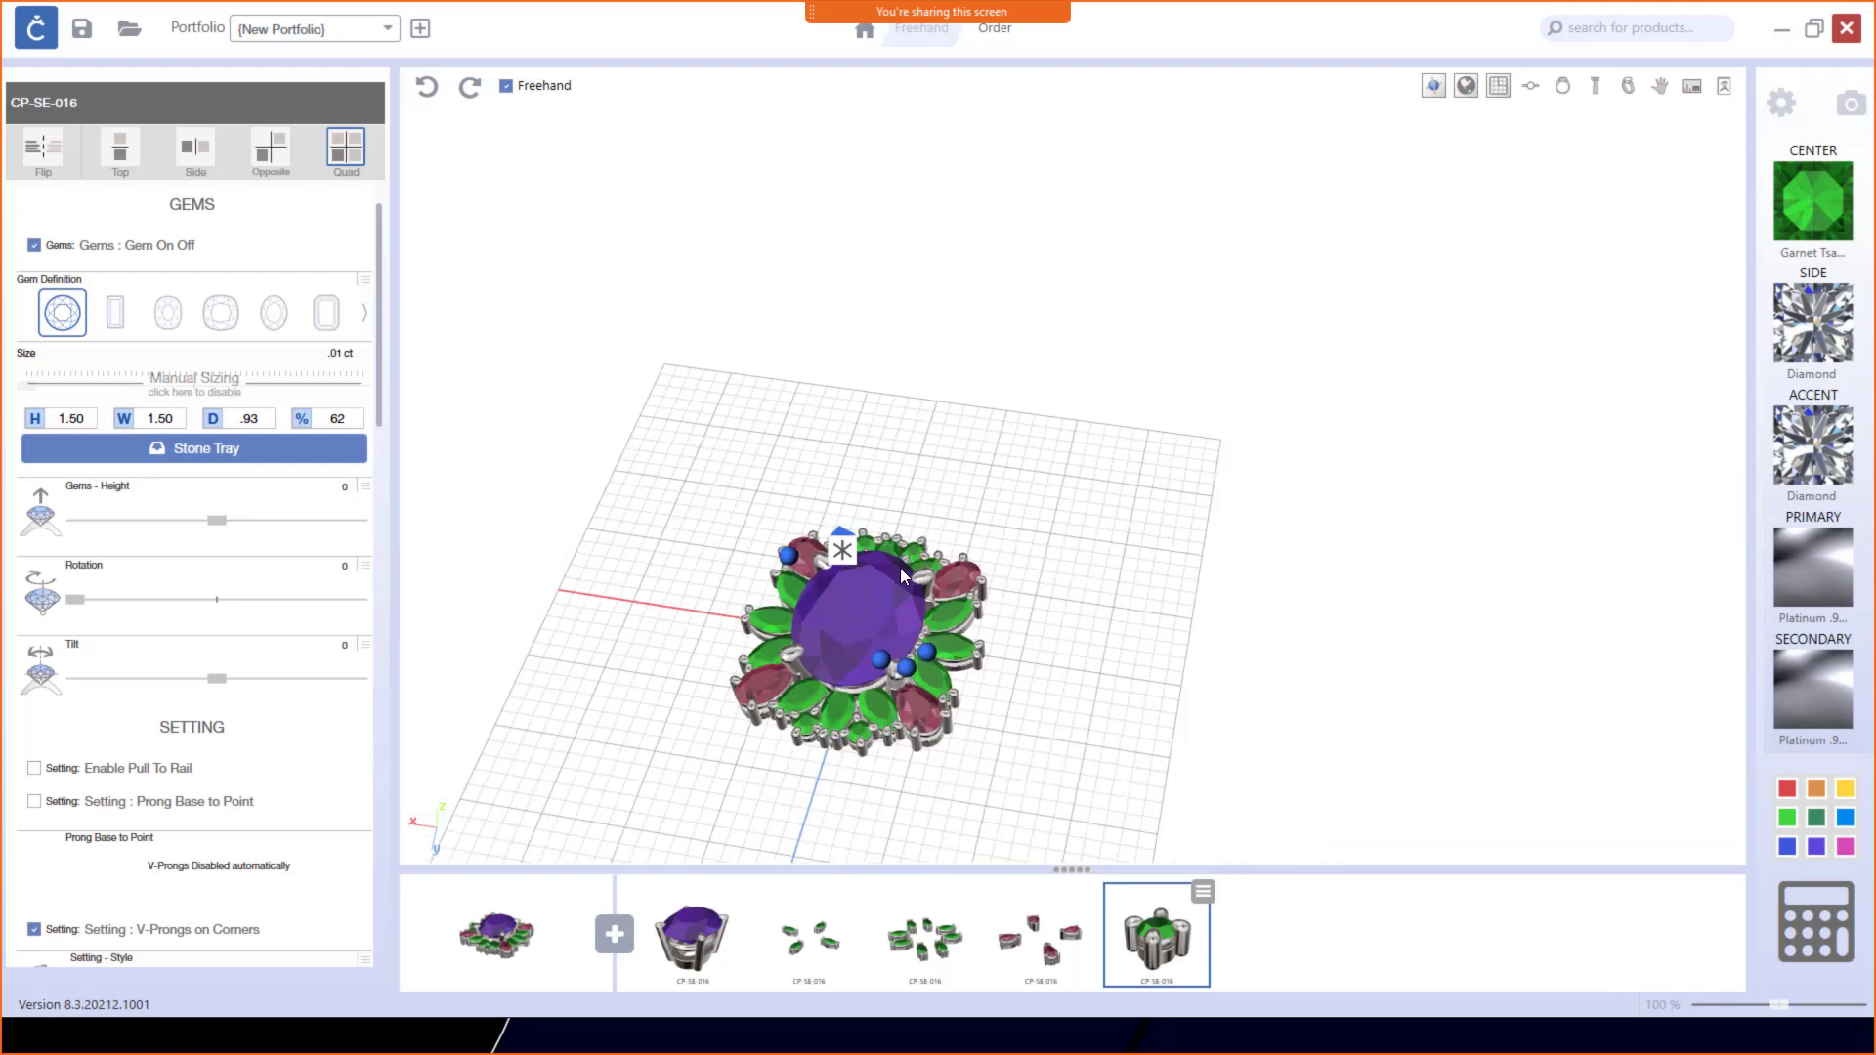
right_drag(900, 566, 883, 586)
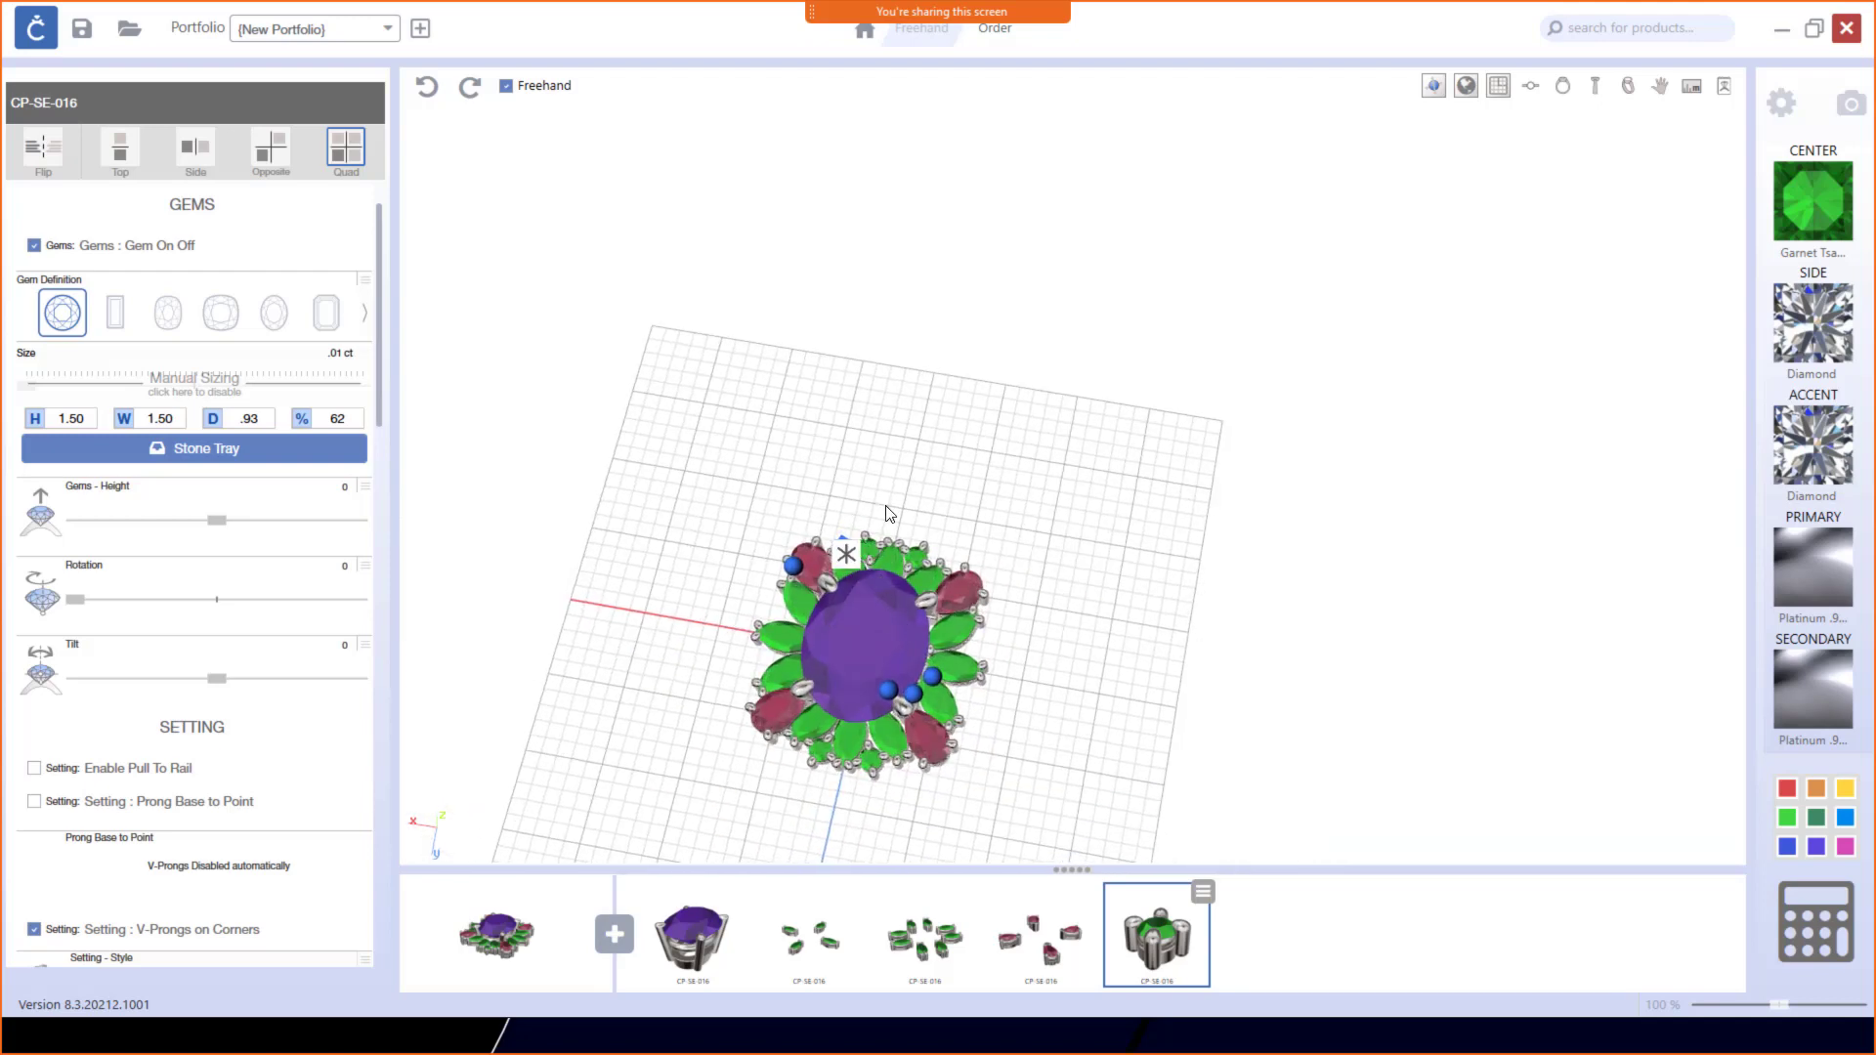
scroll(854, 547, up, 3)
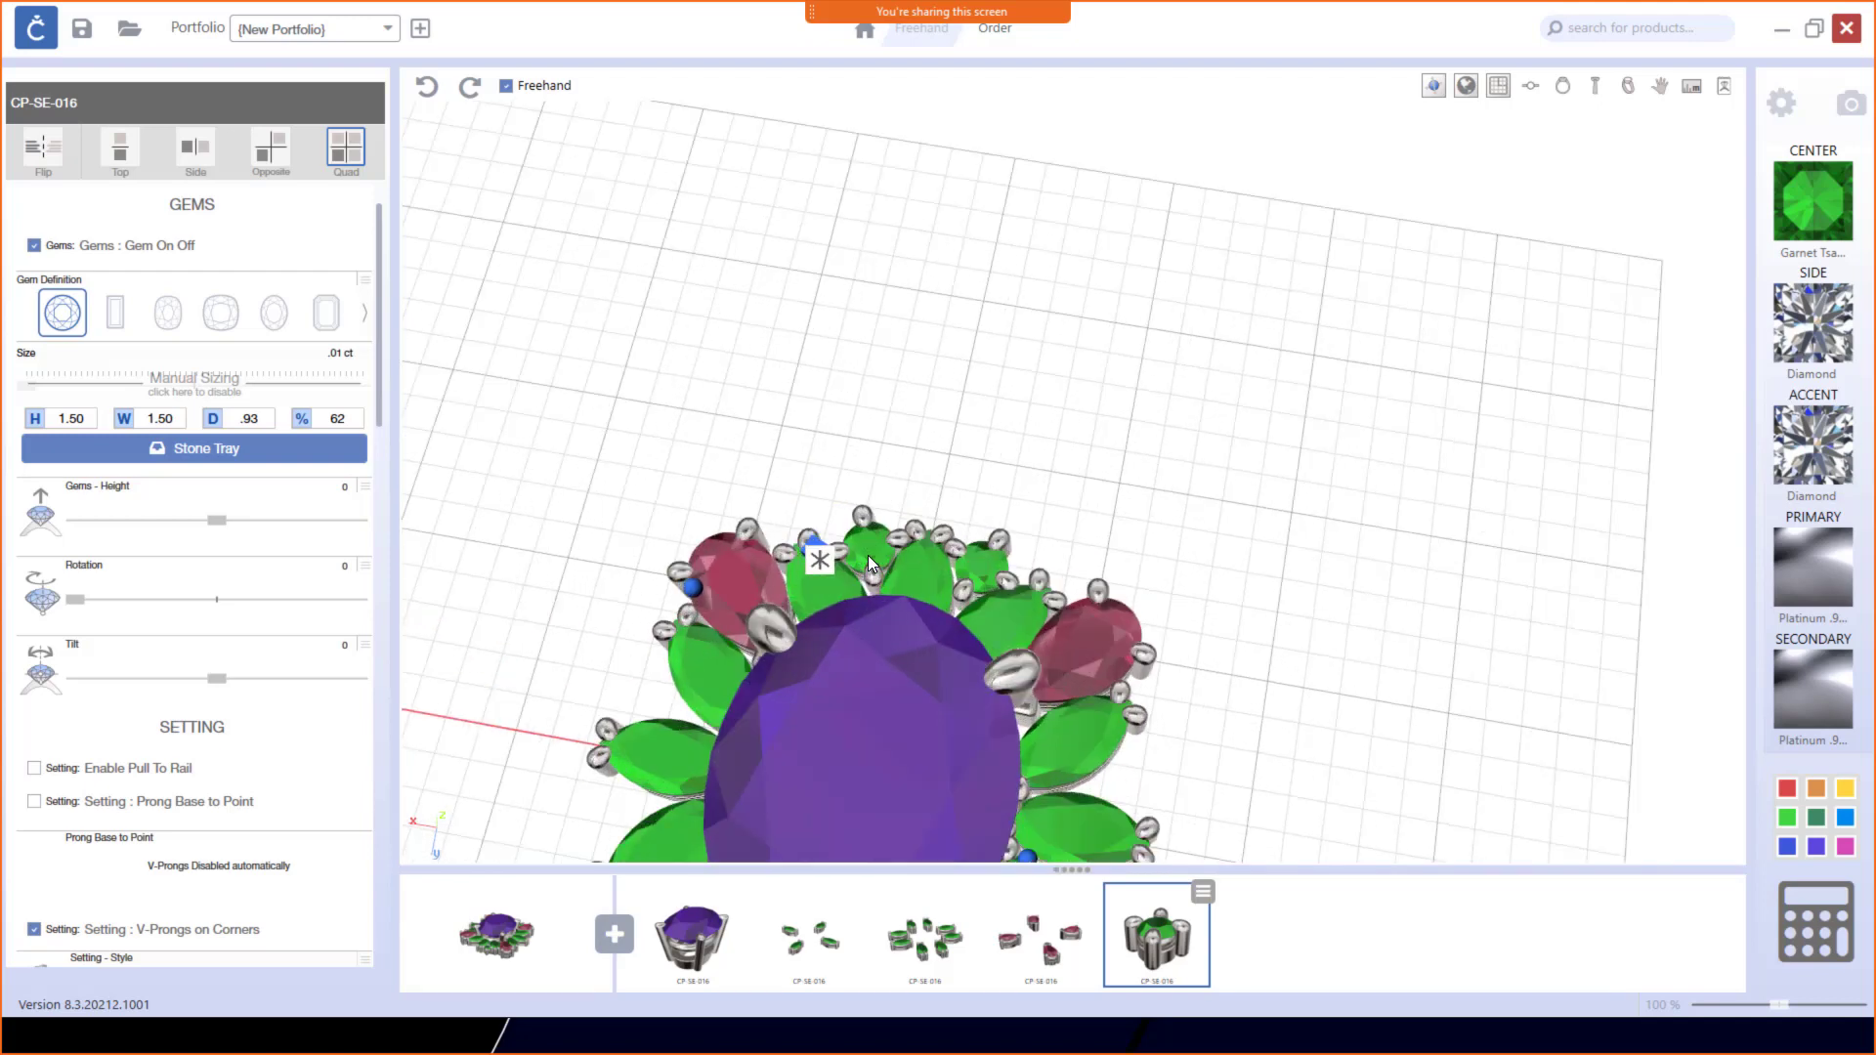
Step: Duplicate the quad-mirrored round setting and select the copy for editing
click(816, 550)
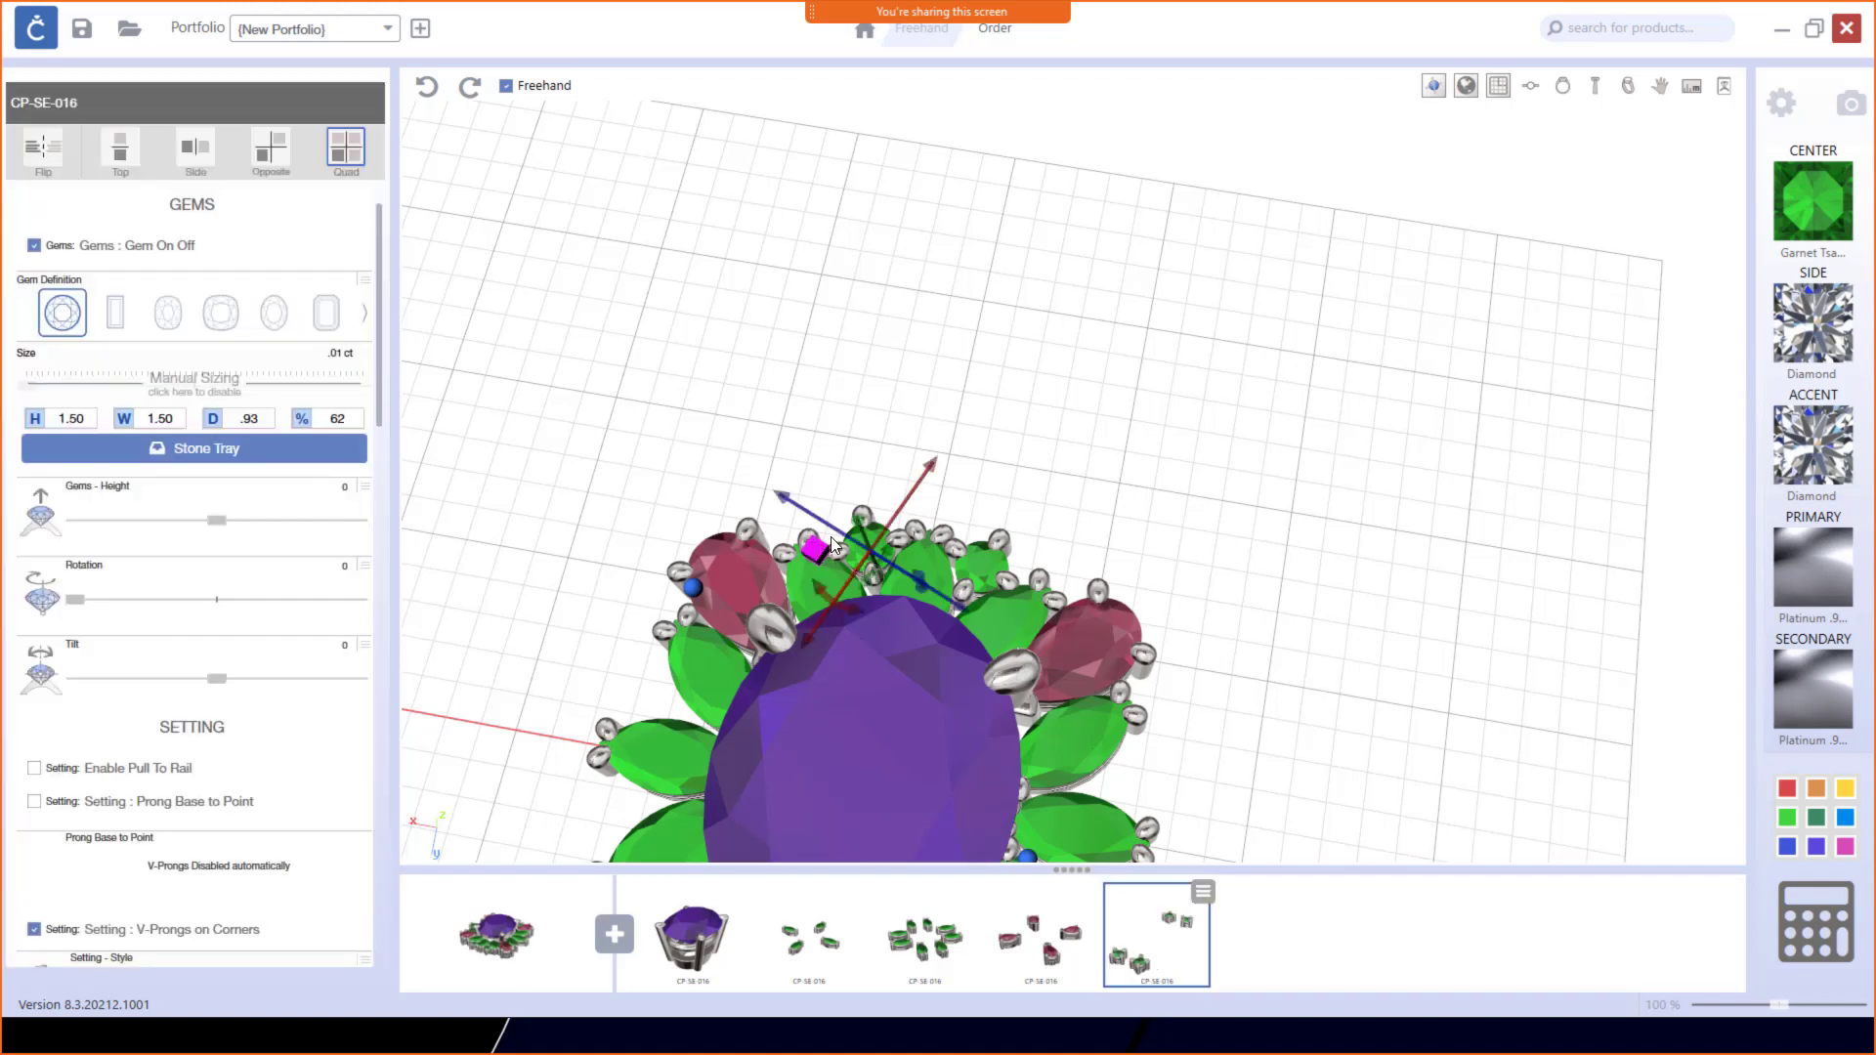
click(1205, 895)
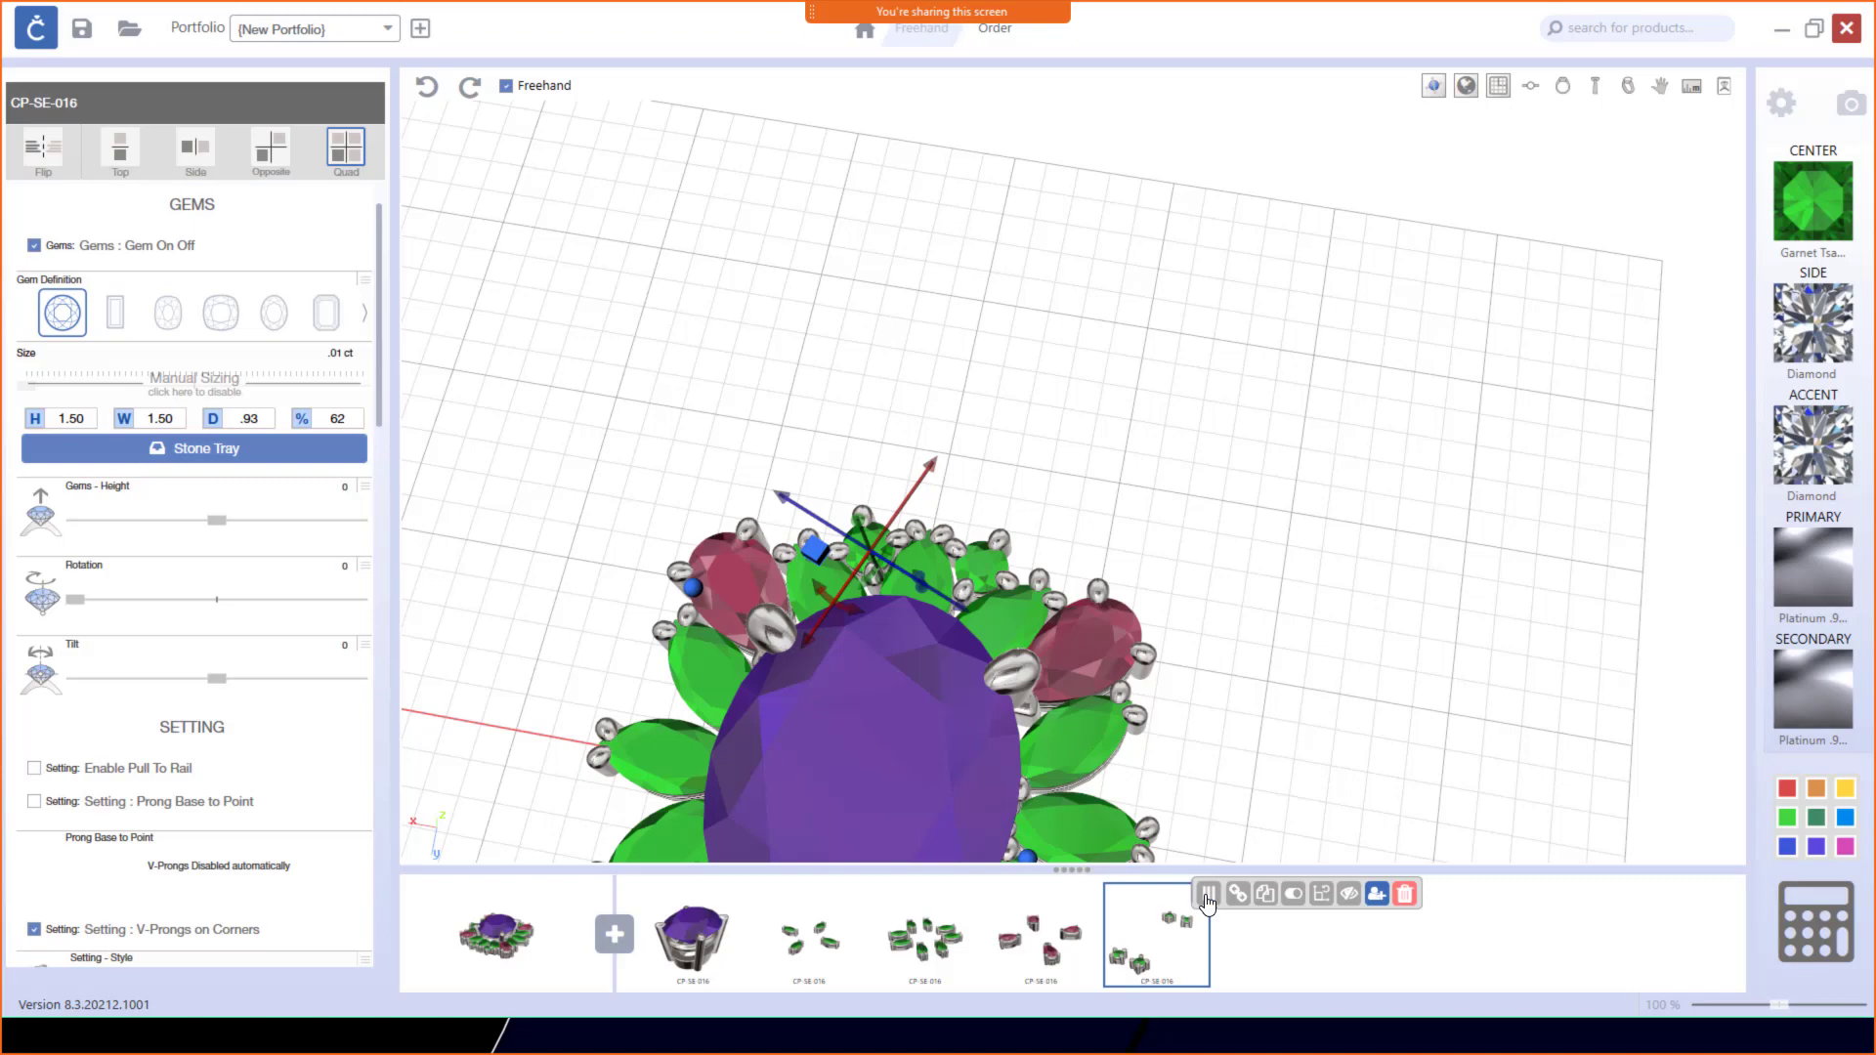
click(1265, 896)
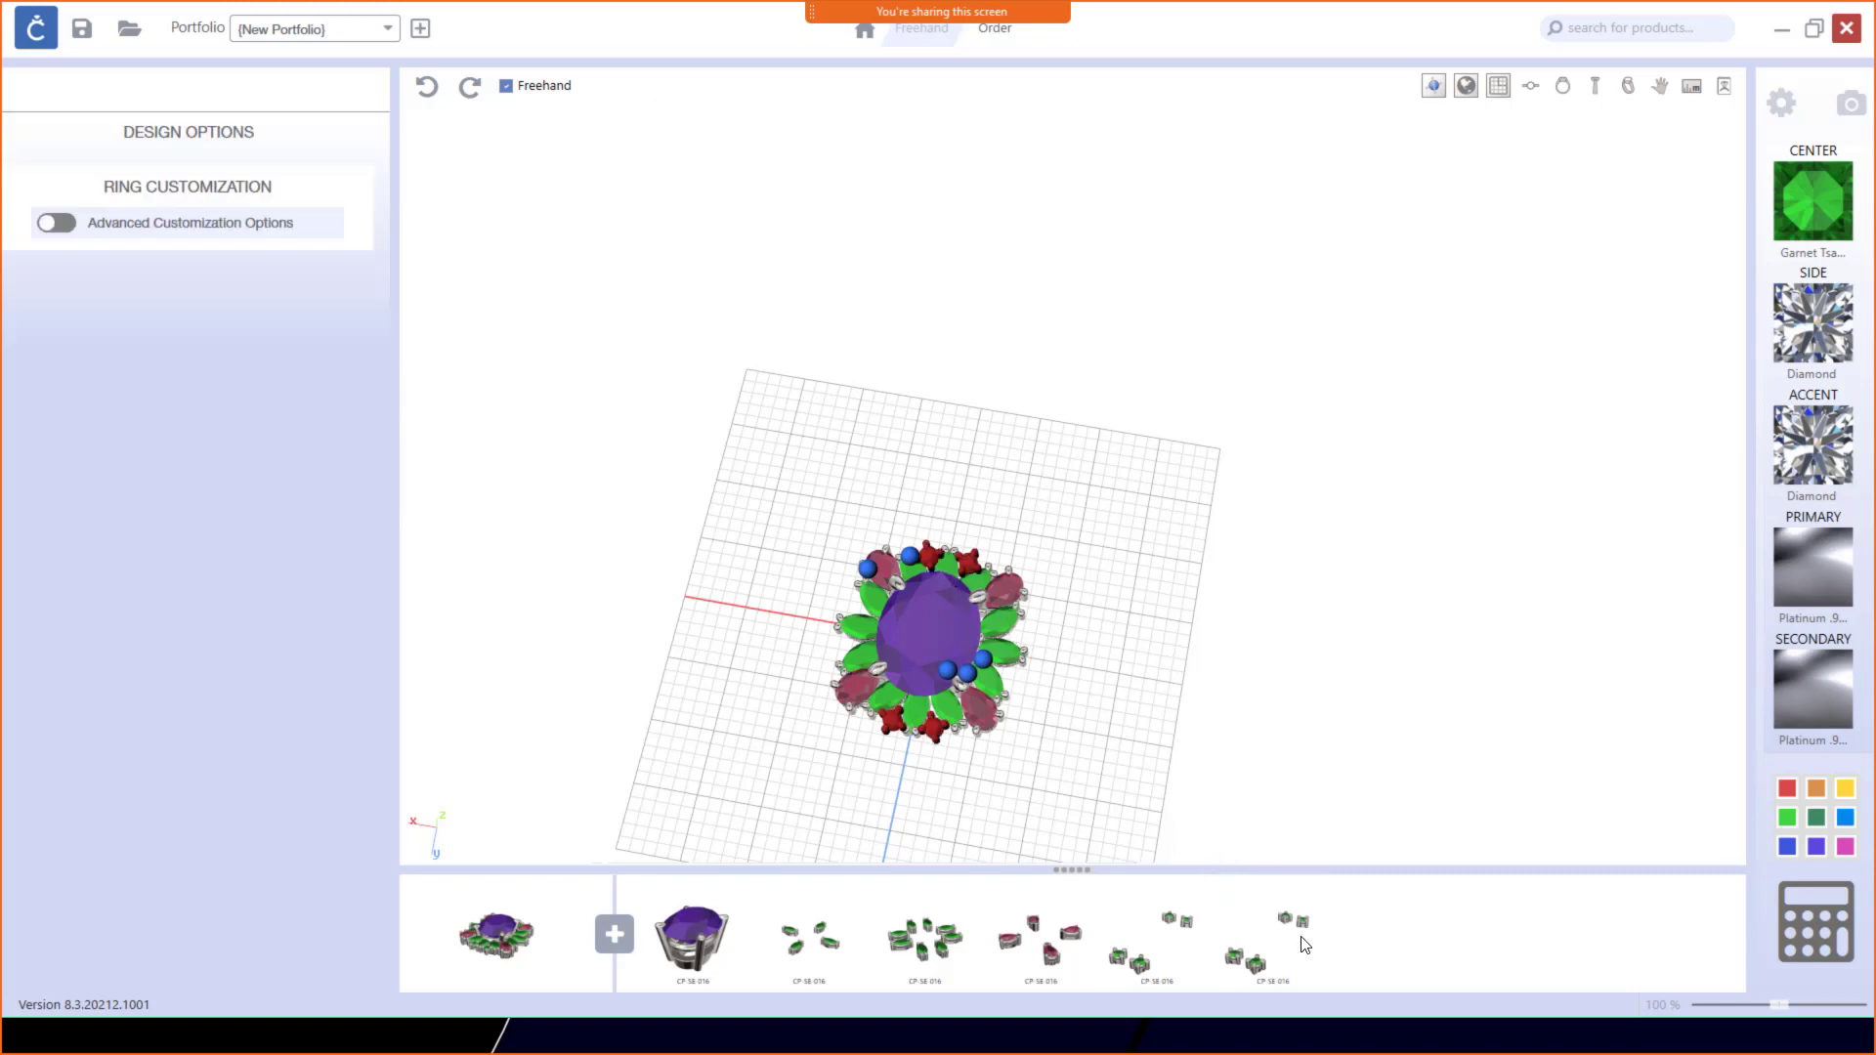
click(1274, 908)
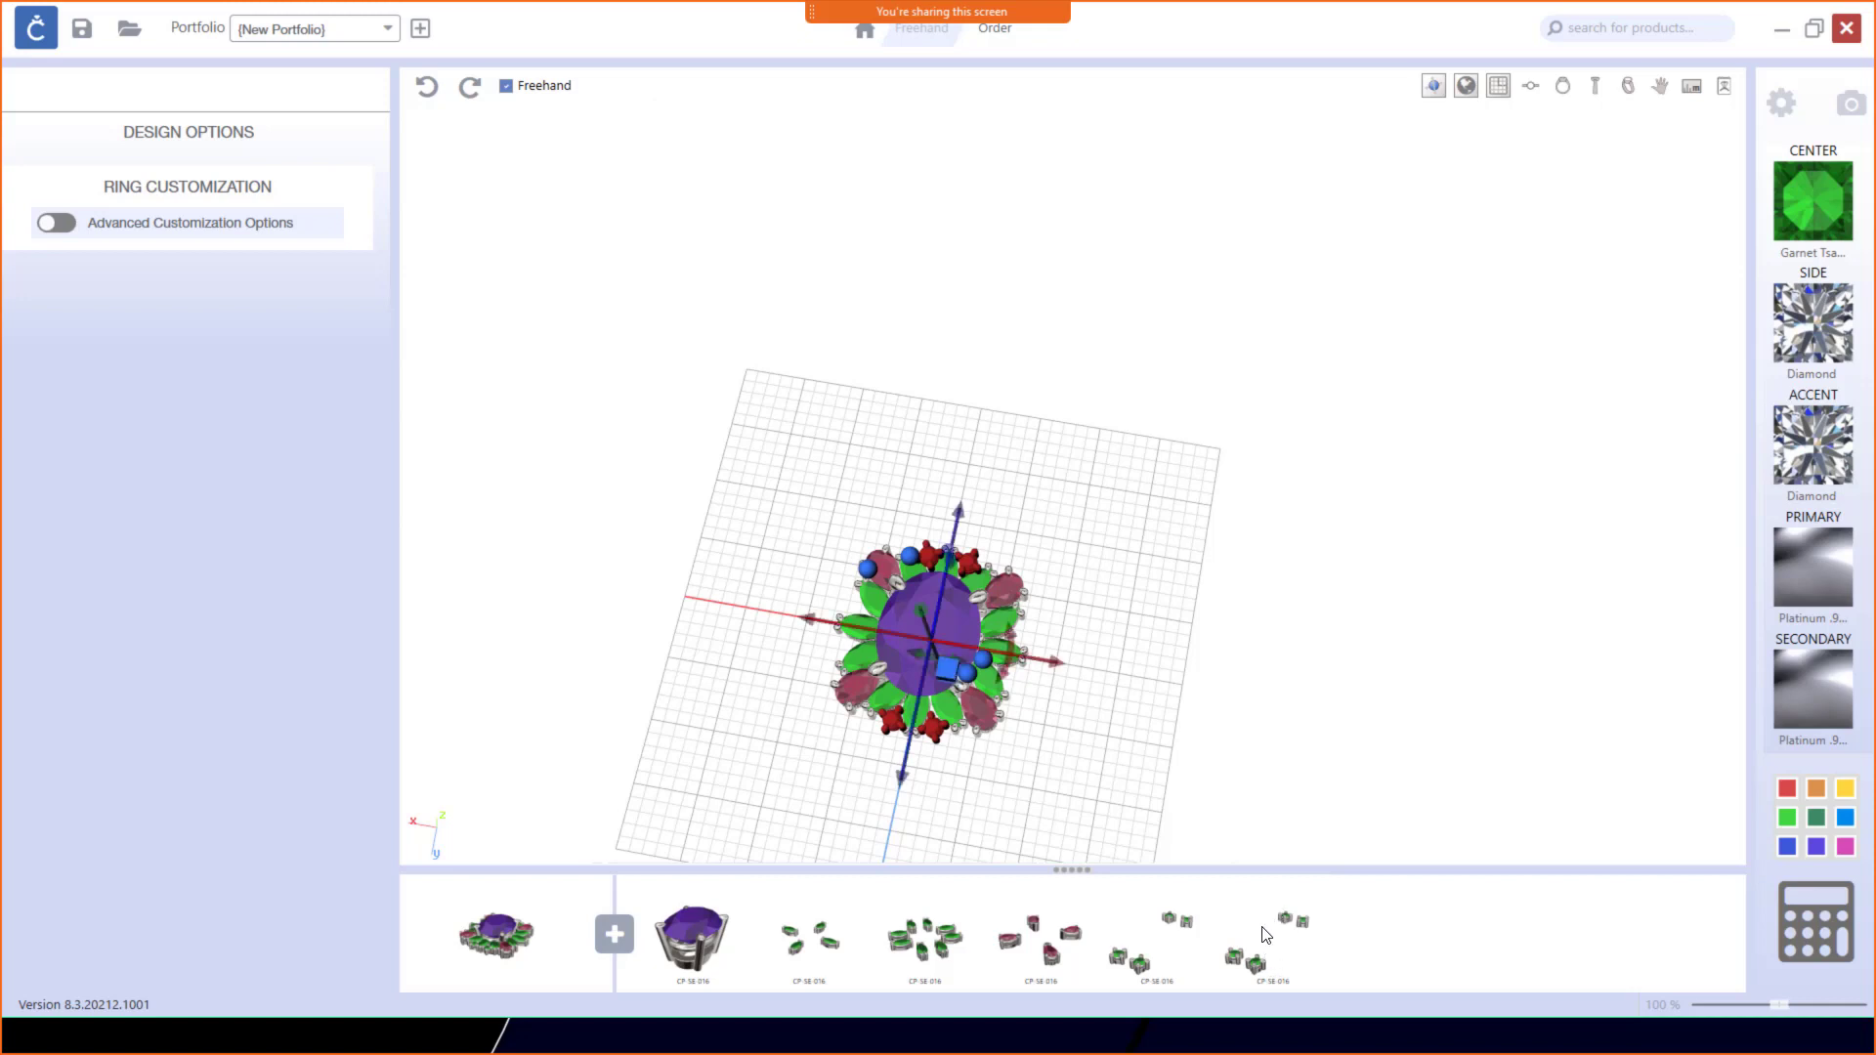
click(1283, 936)
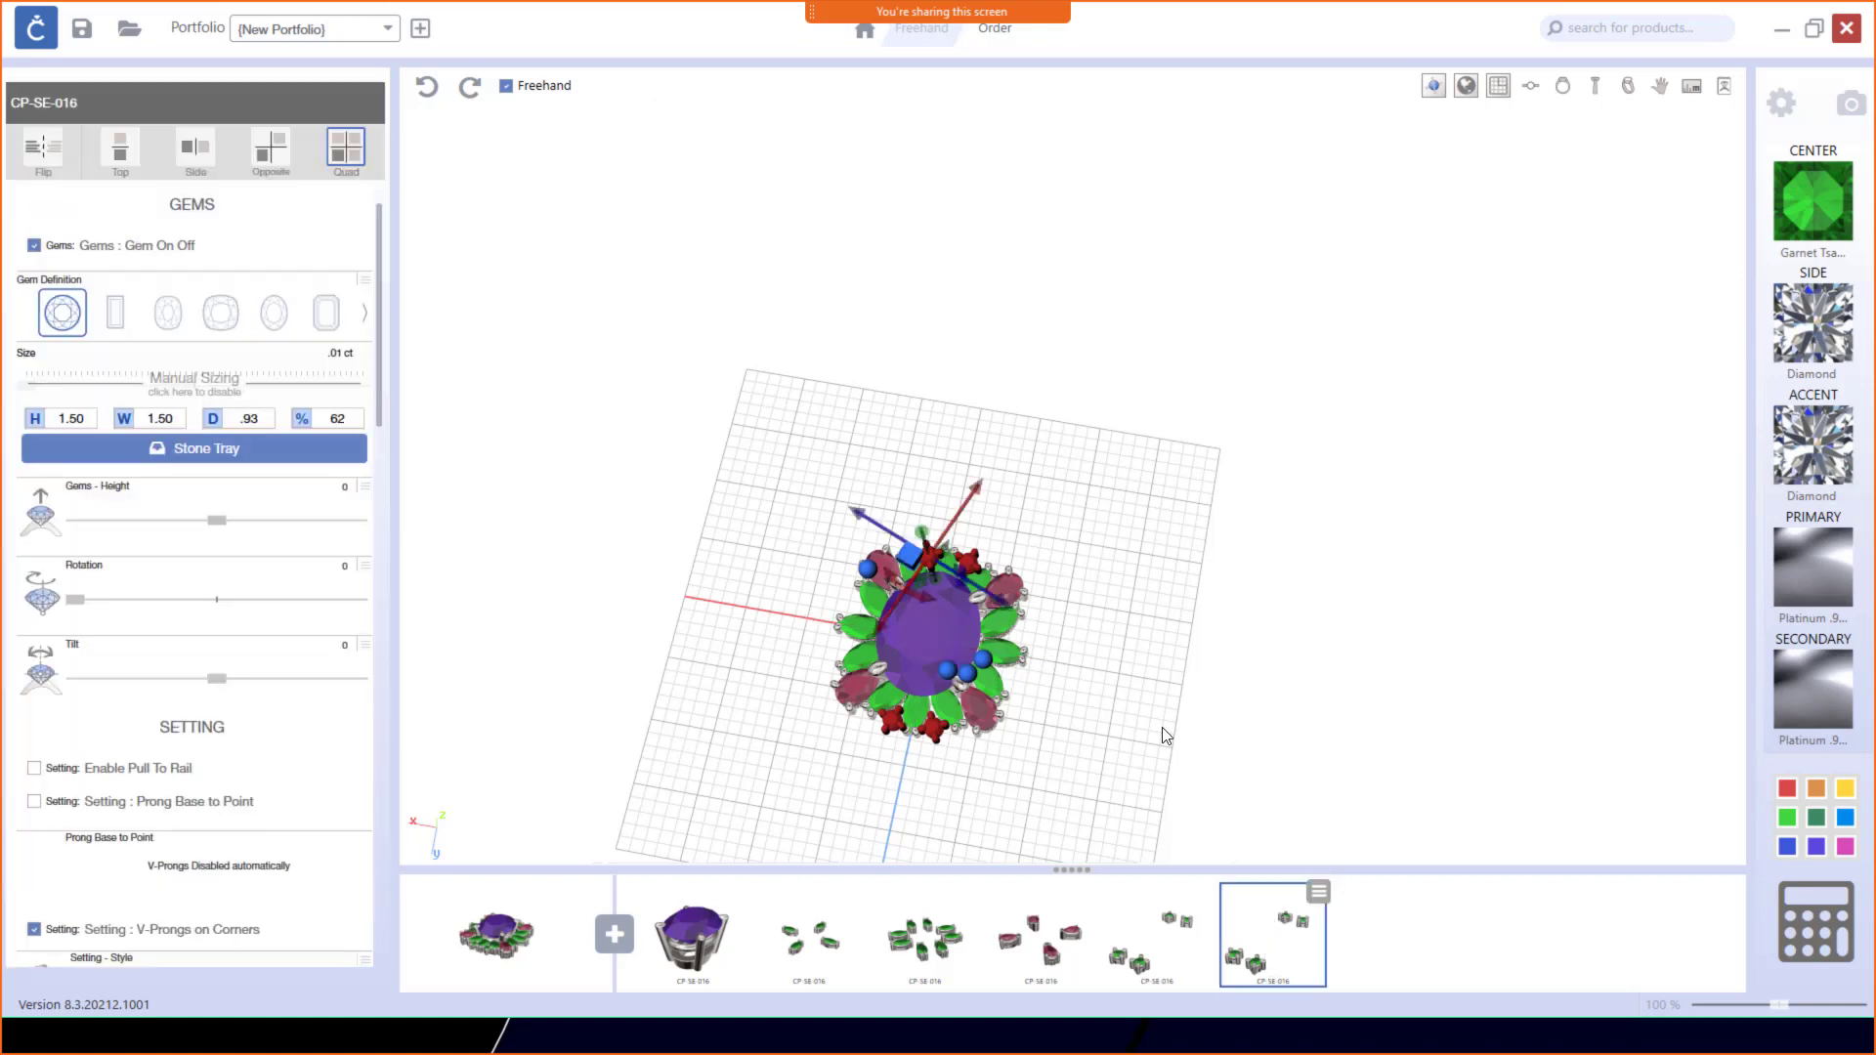
Step: Move the copied round setting into the gap between the two marquise settings along the long side of the center stone
scroll(936, 516, up, 5)
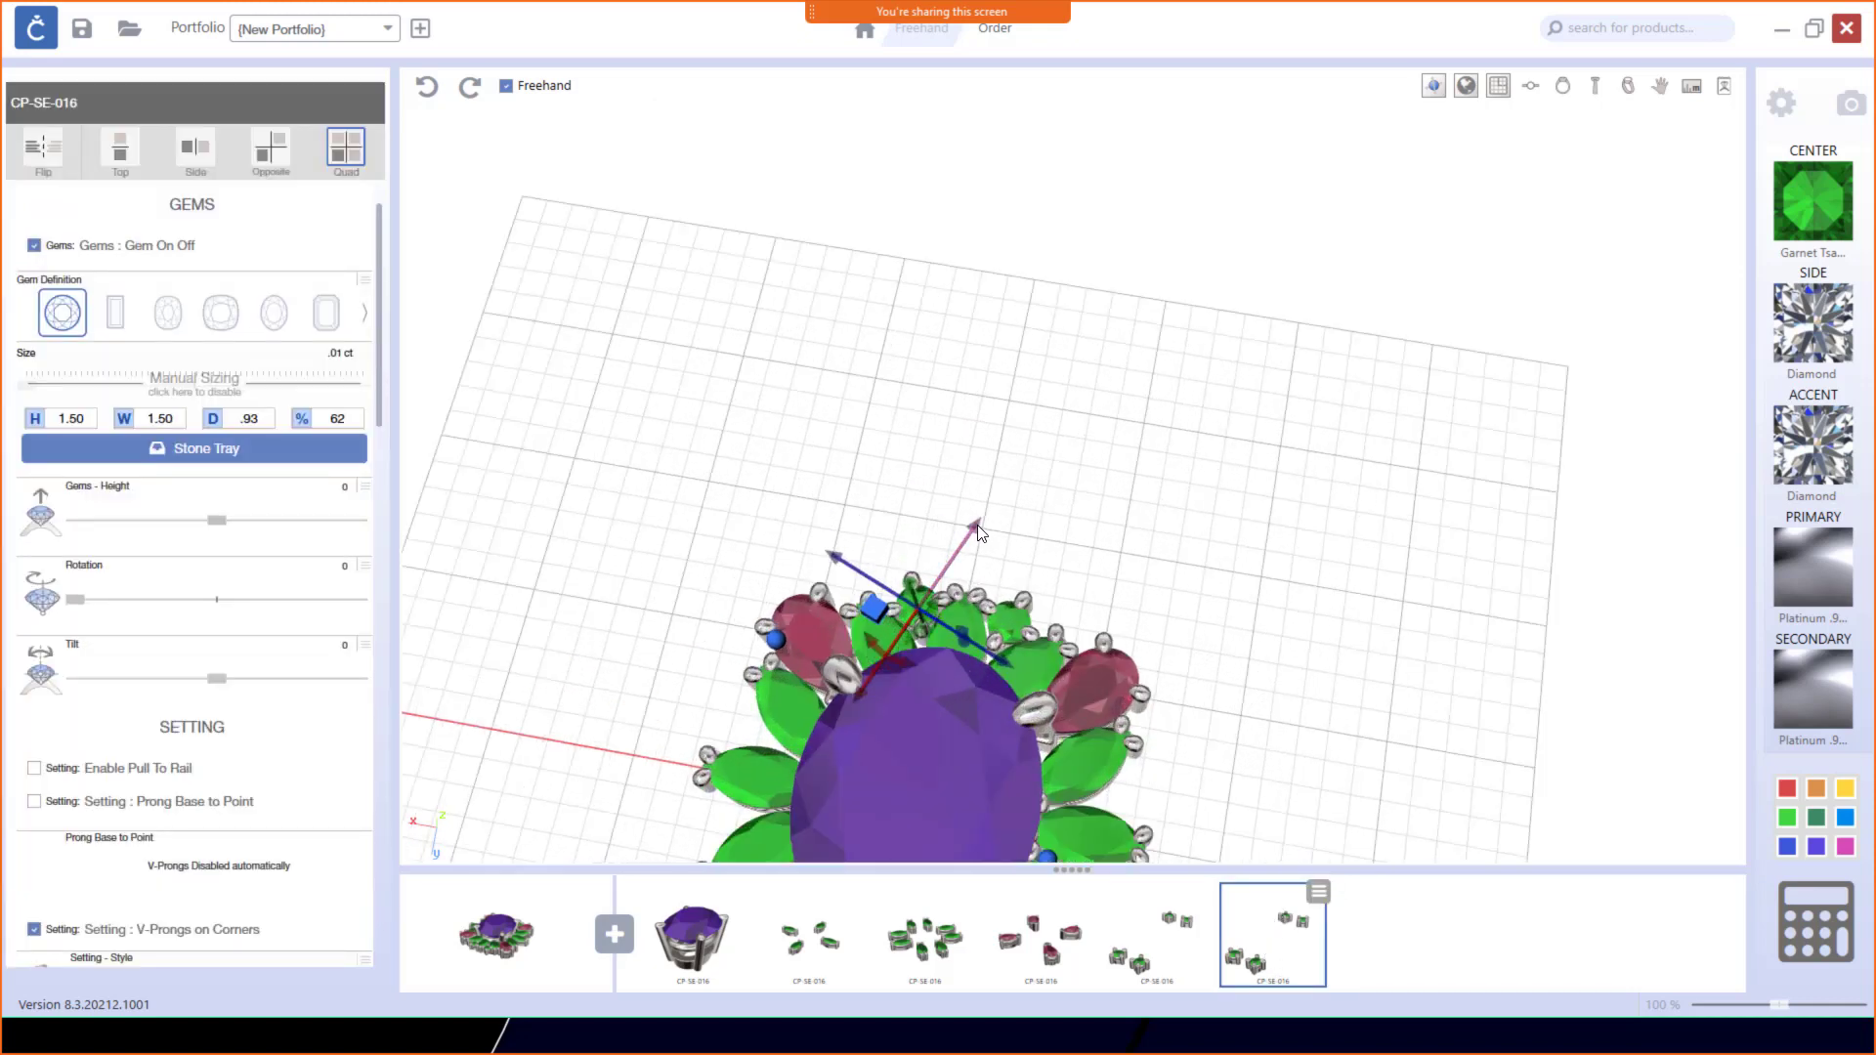
drag(981, 532, 868, 662)
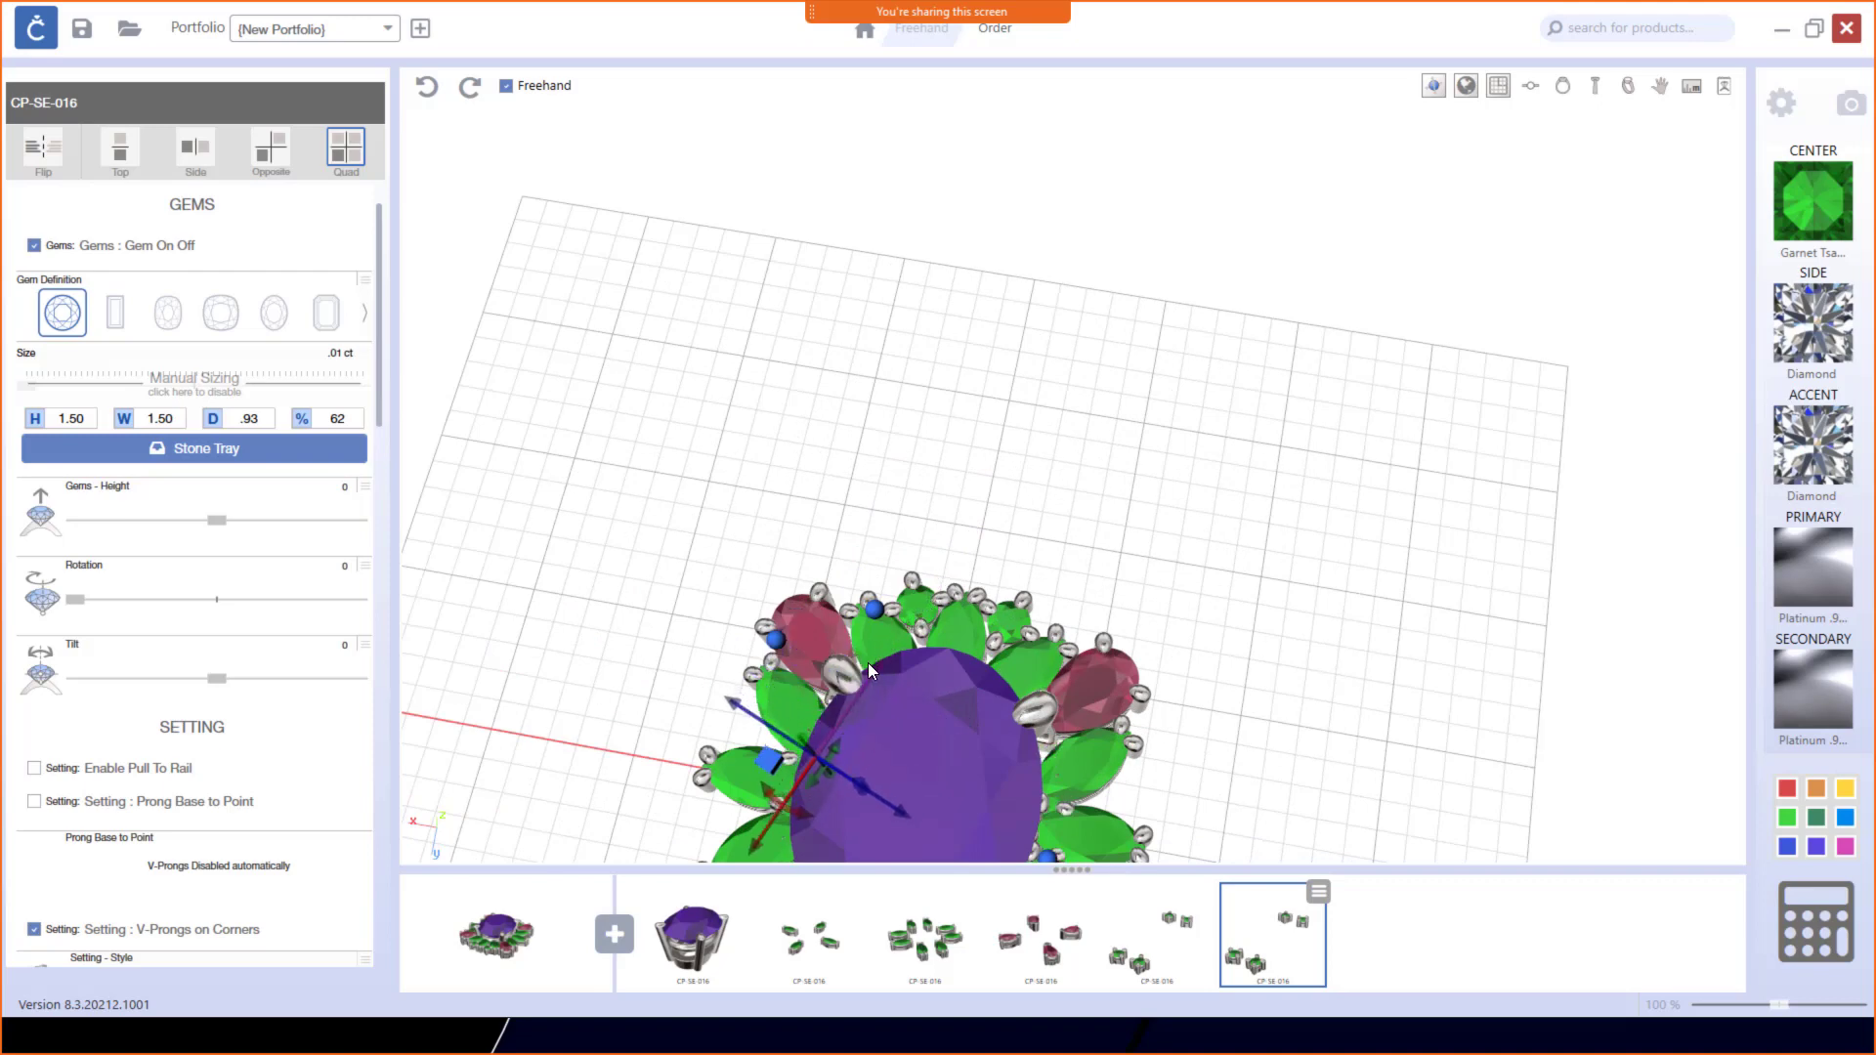
drag(893, 807, 823, 781)
scroll(781, 731, up, 2)
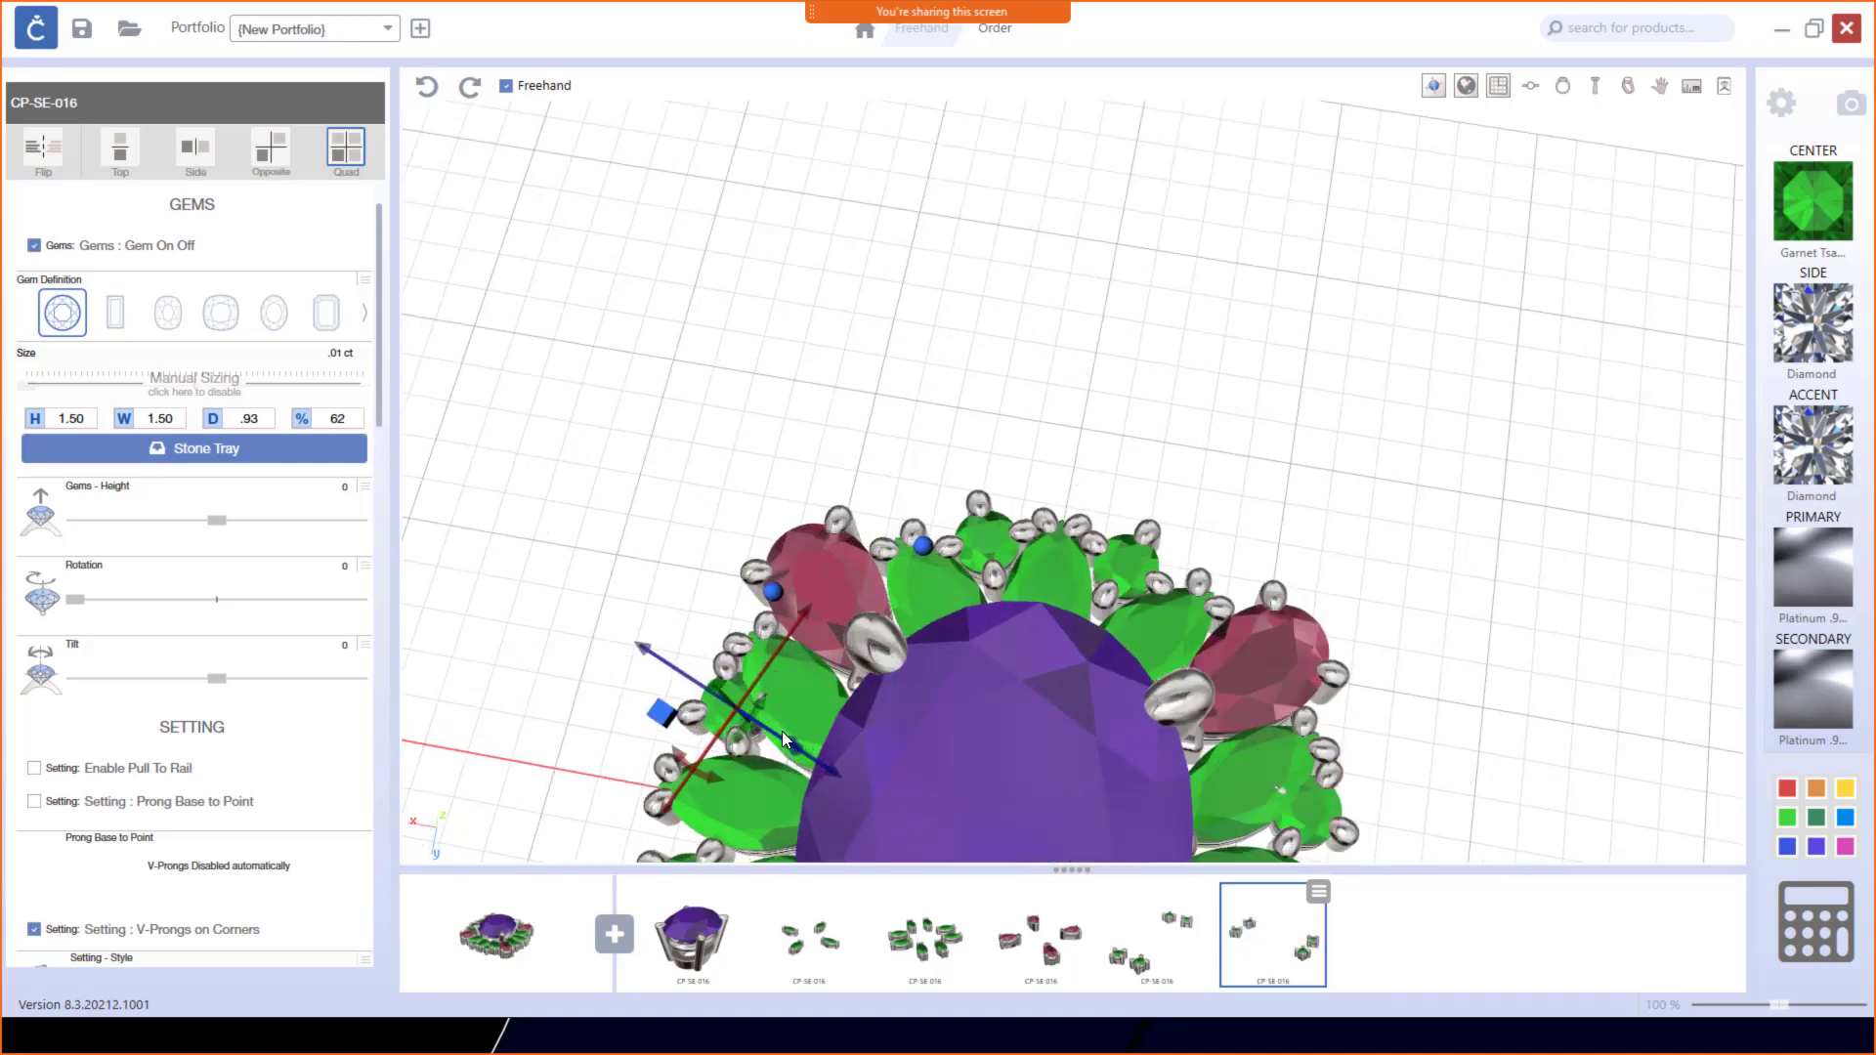
Step: Rotate the copied round setting to follow the center stone and fine-tune its position between the marquise prongs
right_drag(774, 732, 669, 777)
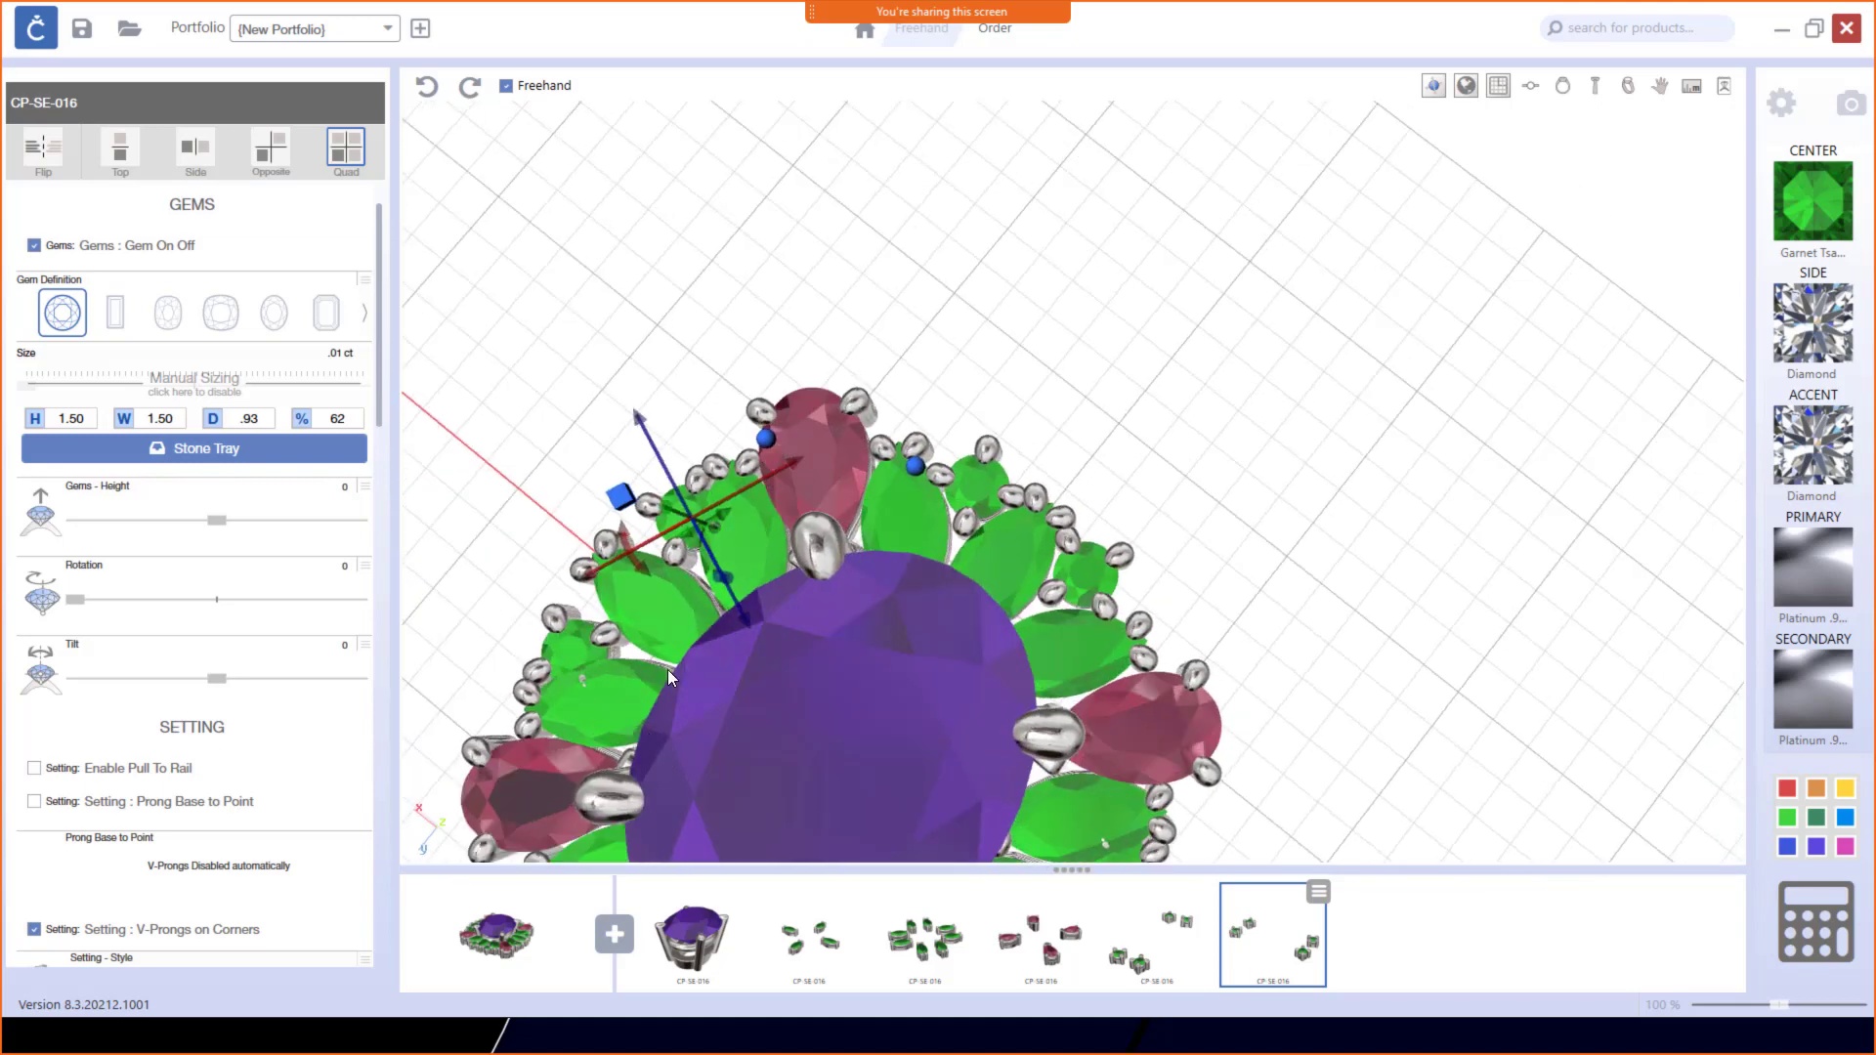
drag(636, 555, 670, 586)
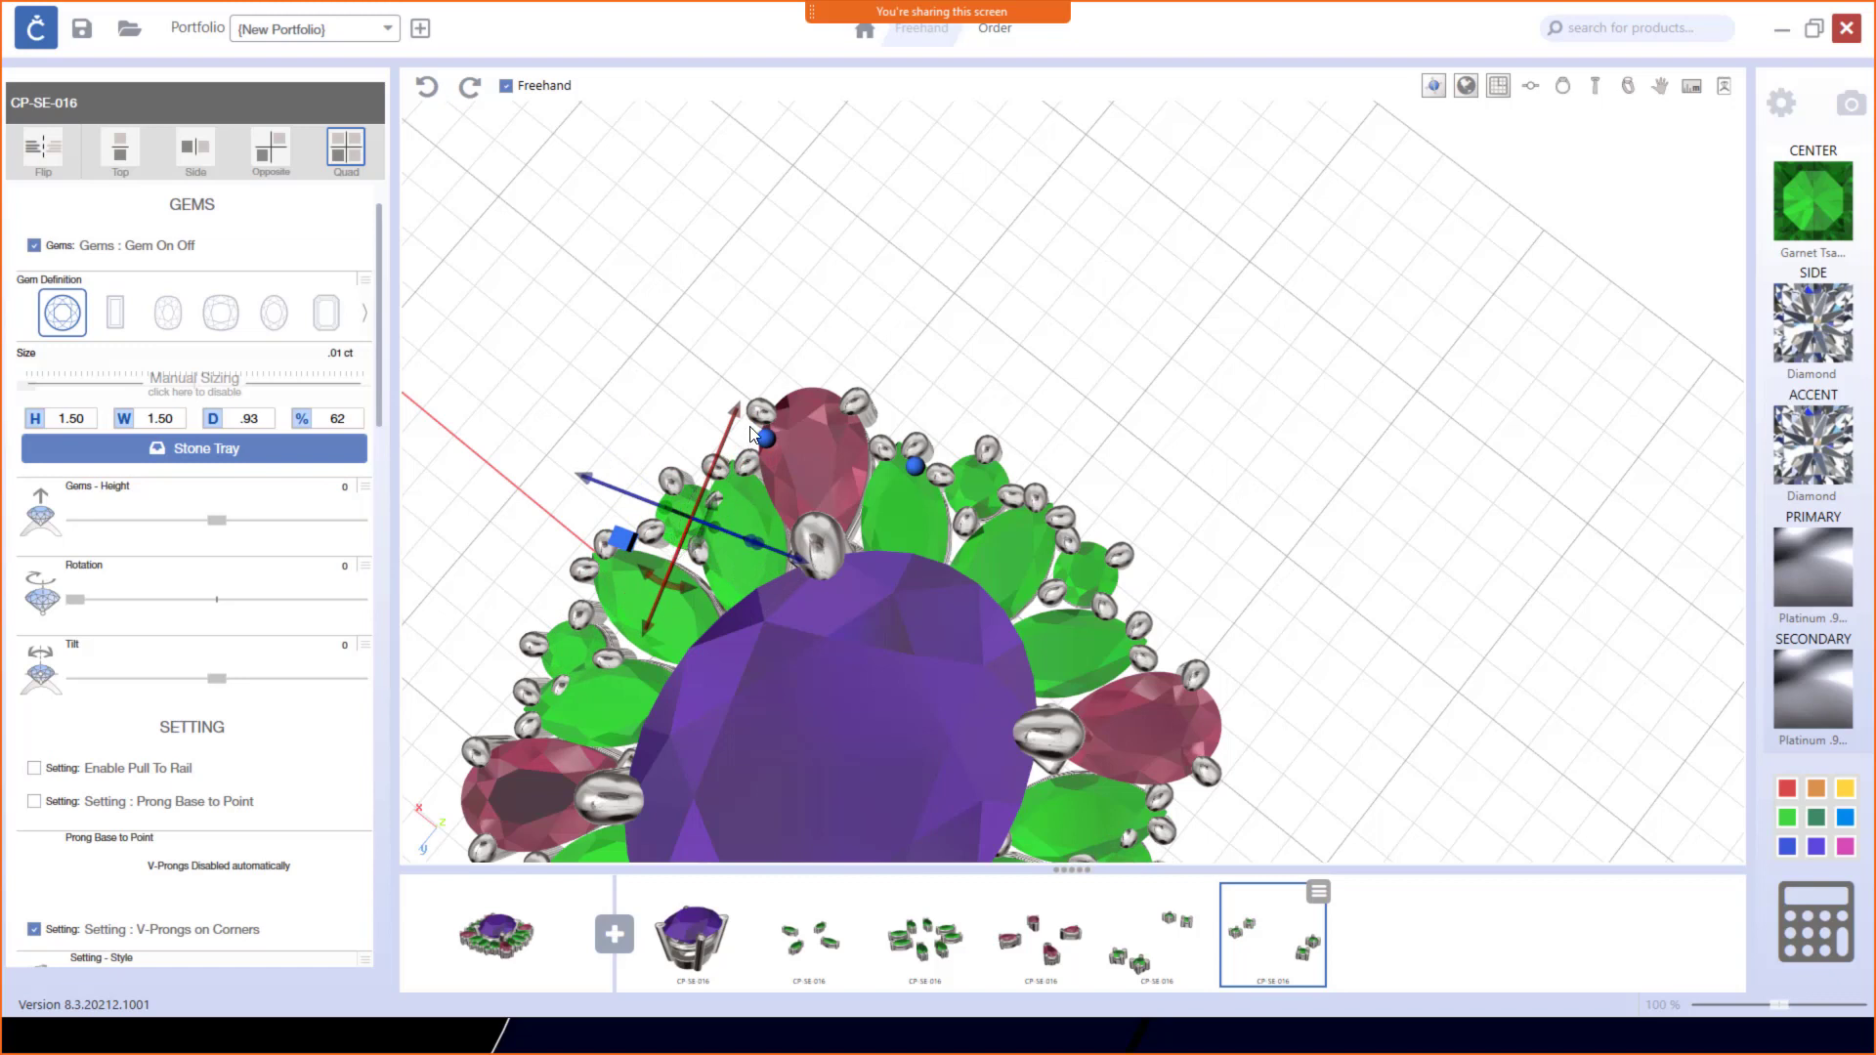
drag(753, 435, 764, 510)
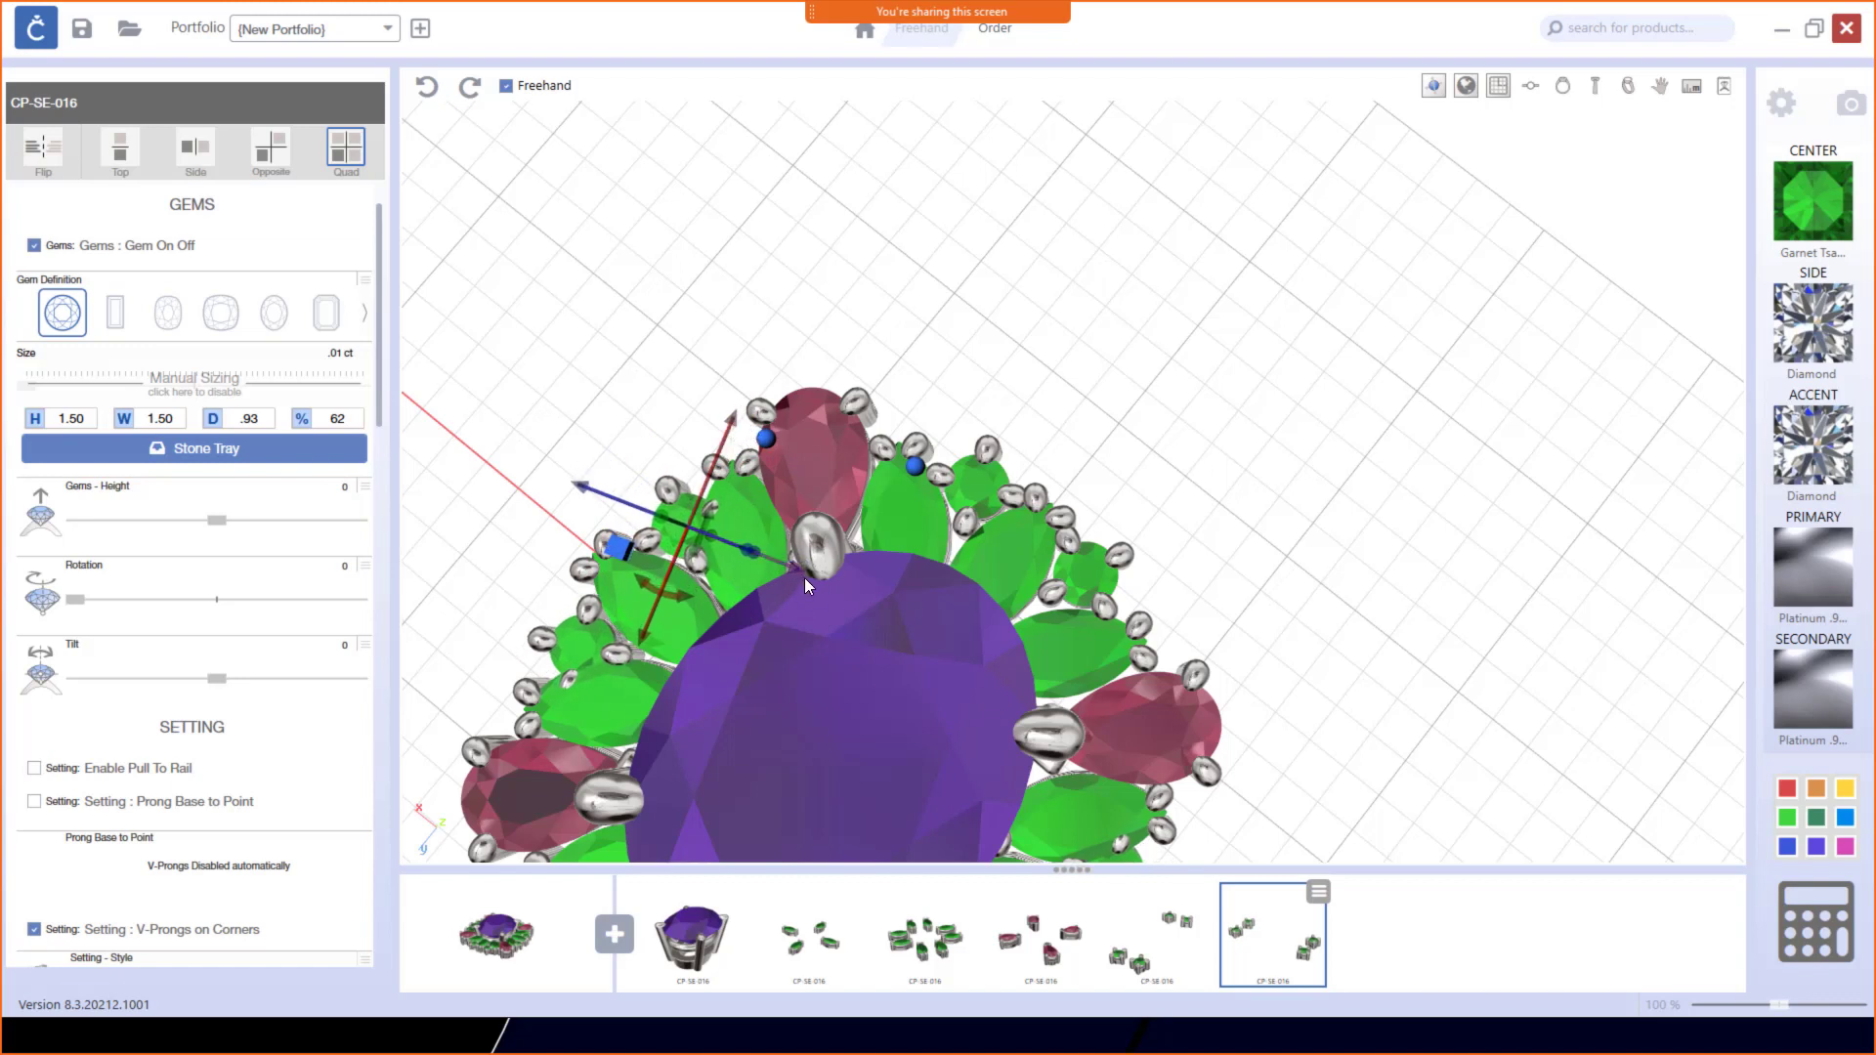
drag(799, 570, 777, 566)
drag(671, 590, 655, 582)
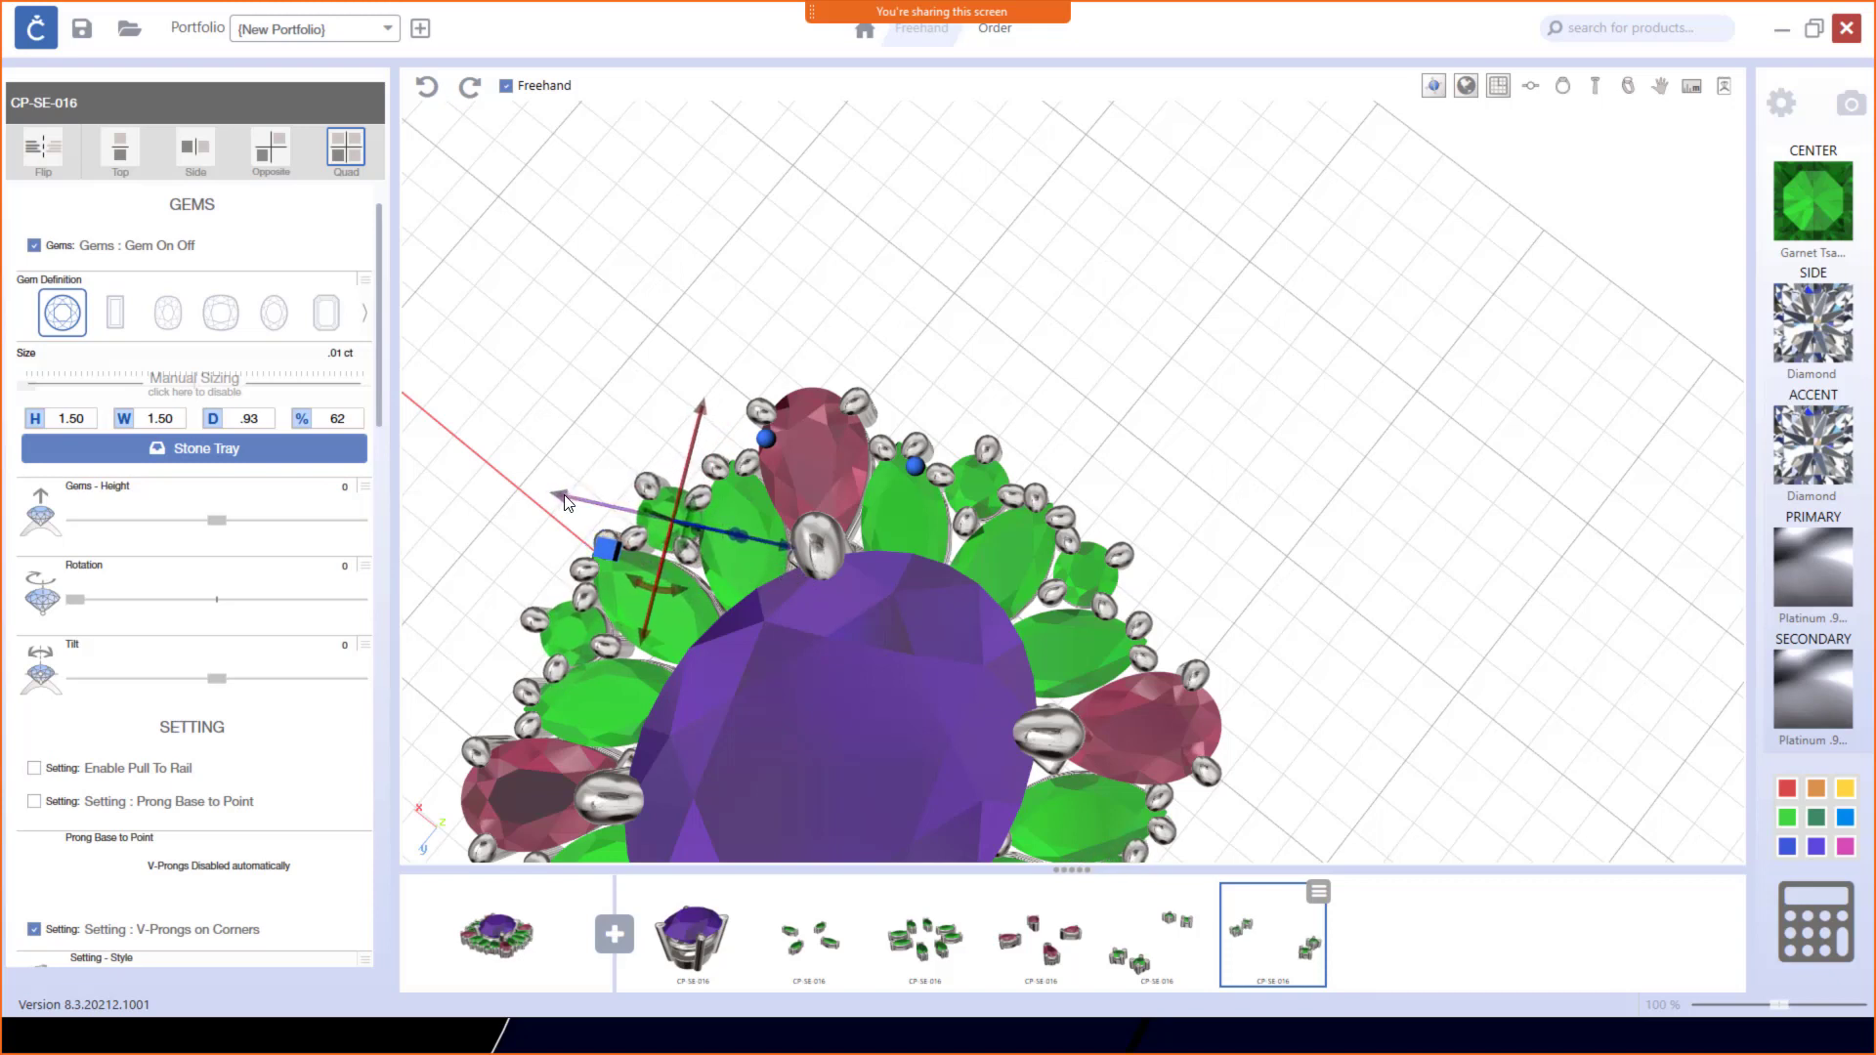
drag(784, 547, 779, 547)
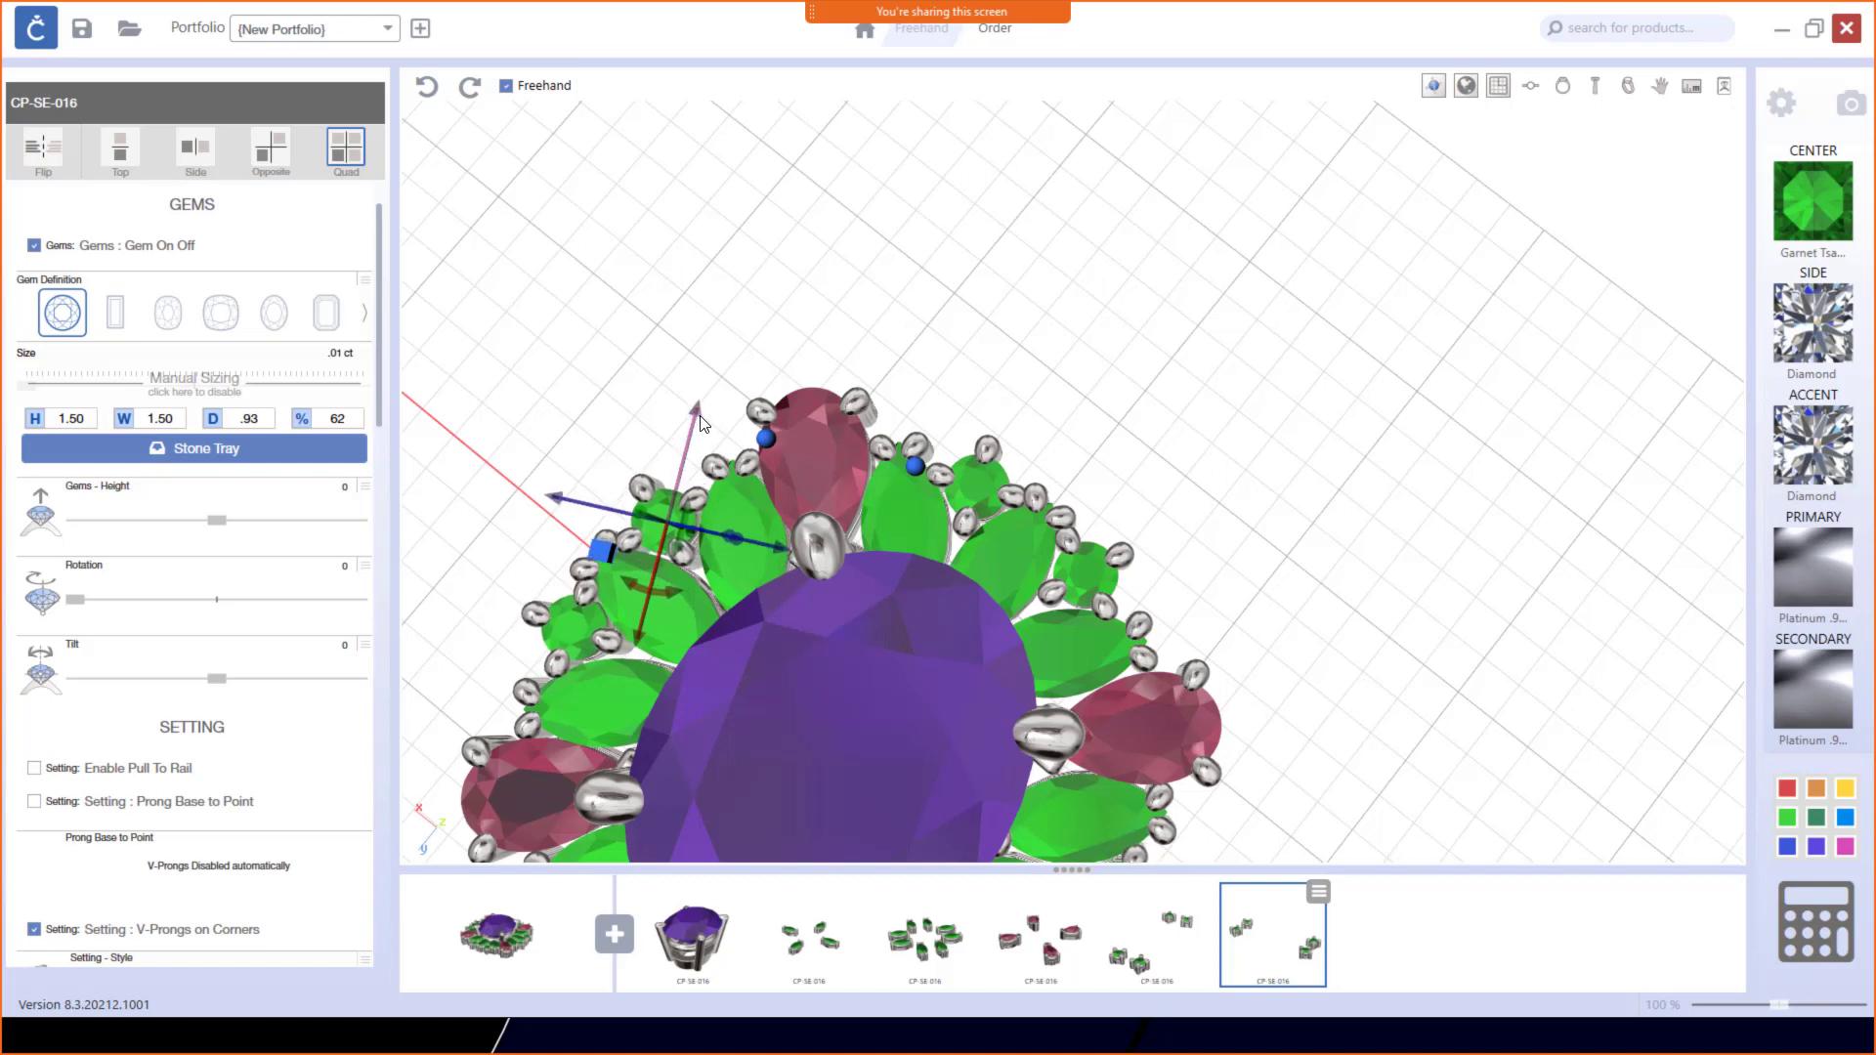
drag(560, 496, 563, 497)
scroll(891, 565, down, 5)
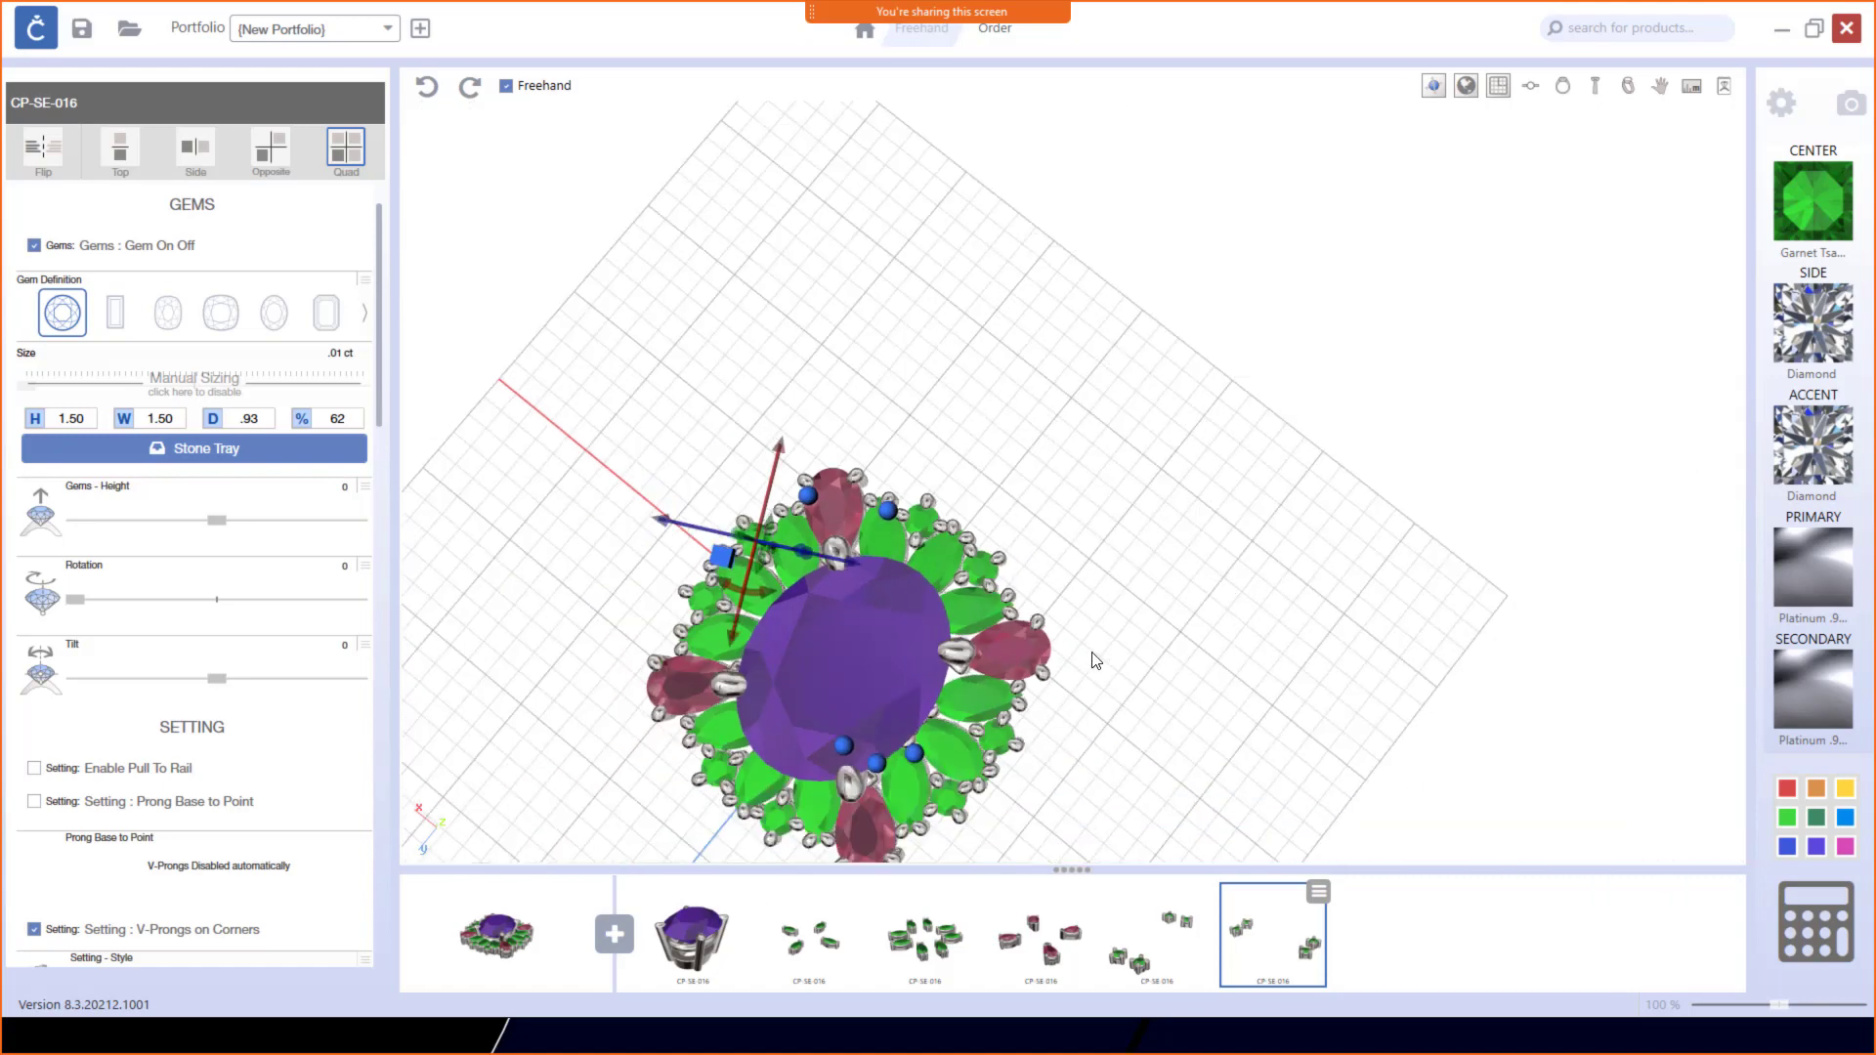
Step: Change the gem material of all the small round accent stones to Diamond
click(1837, 832)
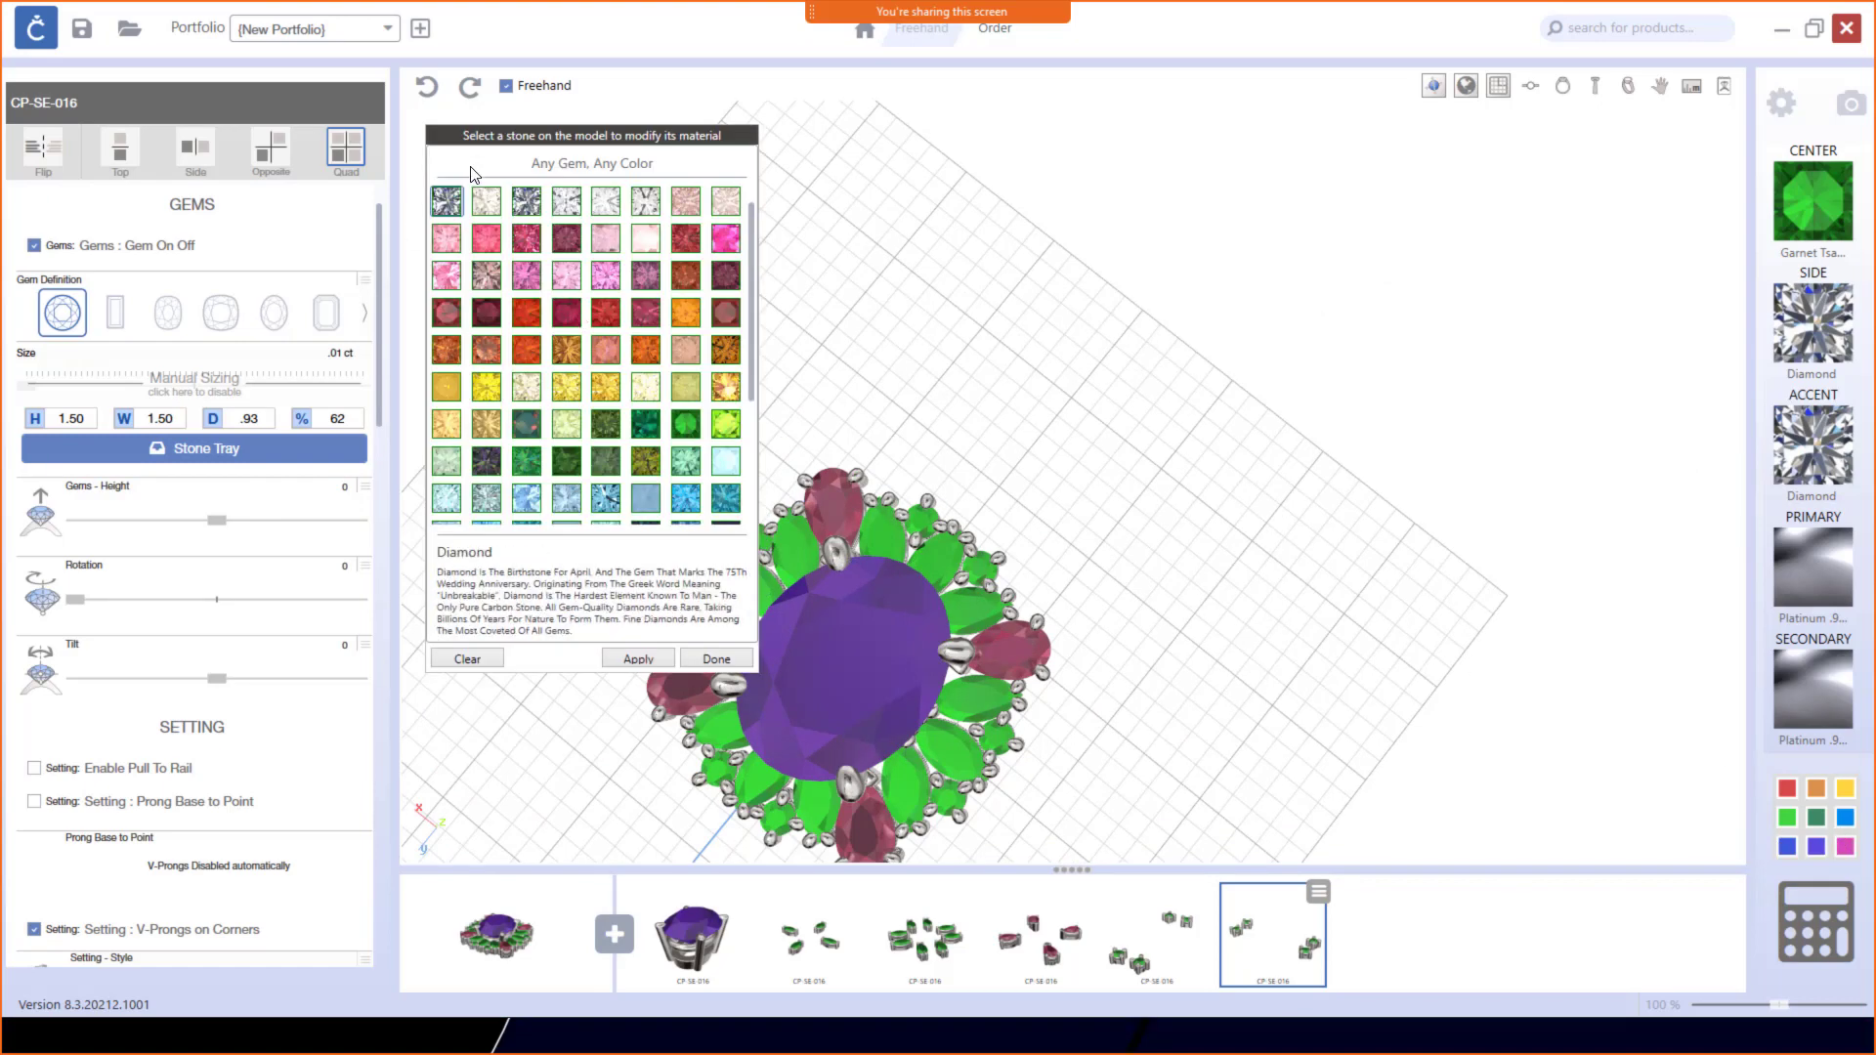
click(922, 521)
click(946, 796)
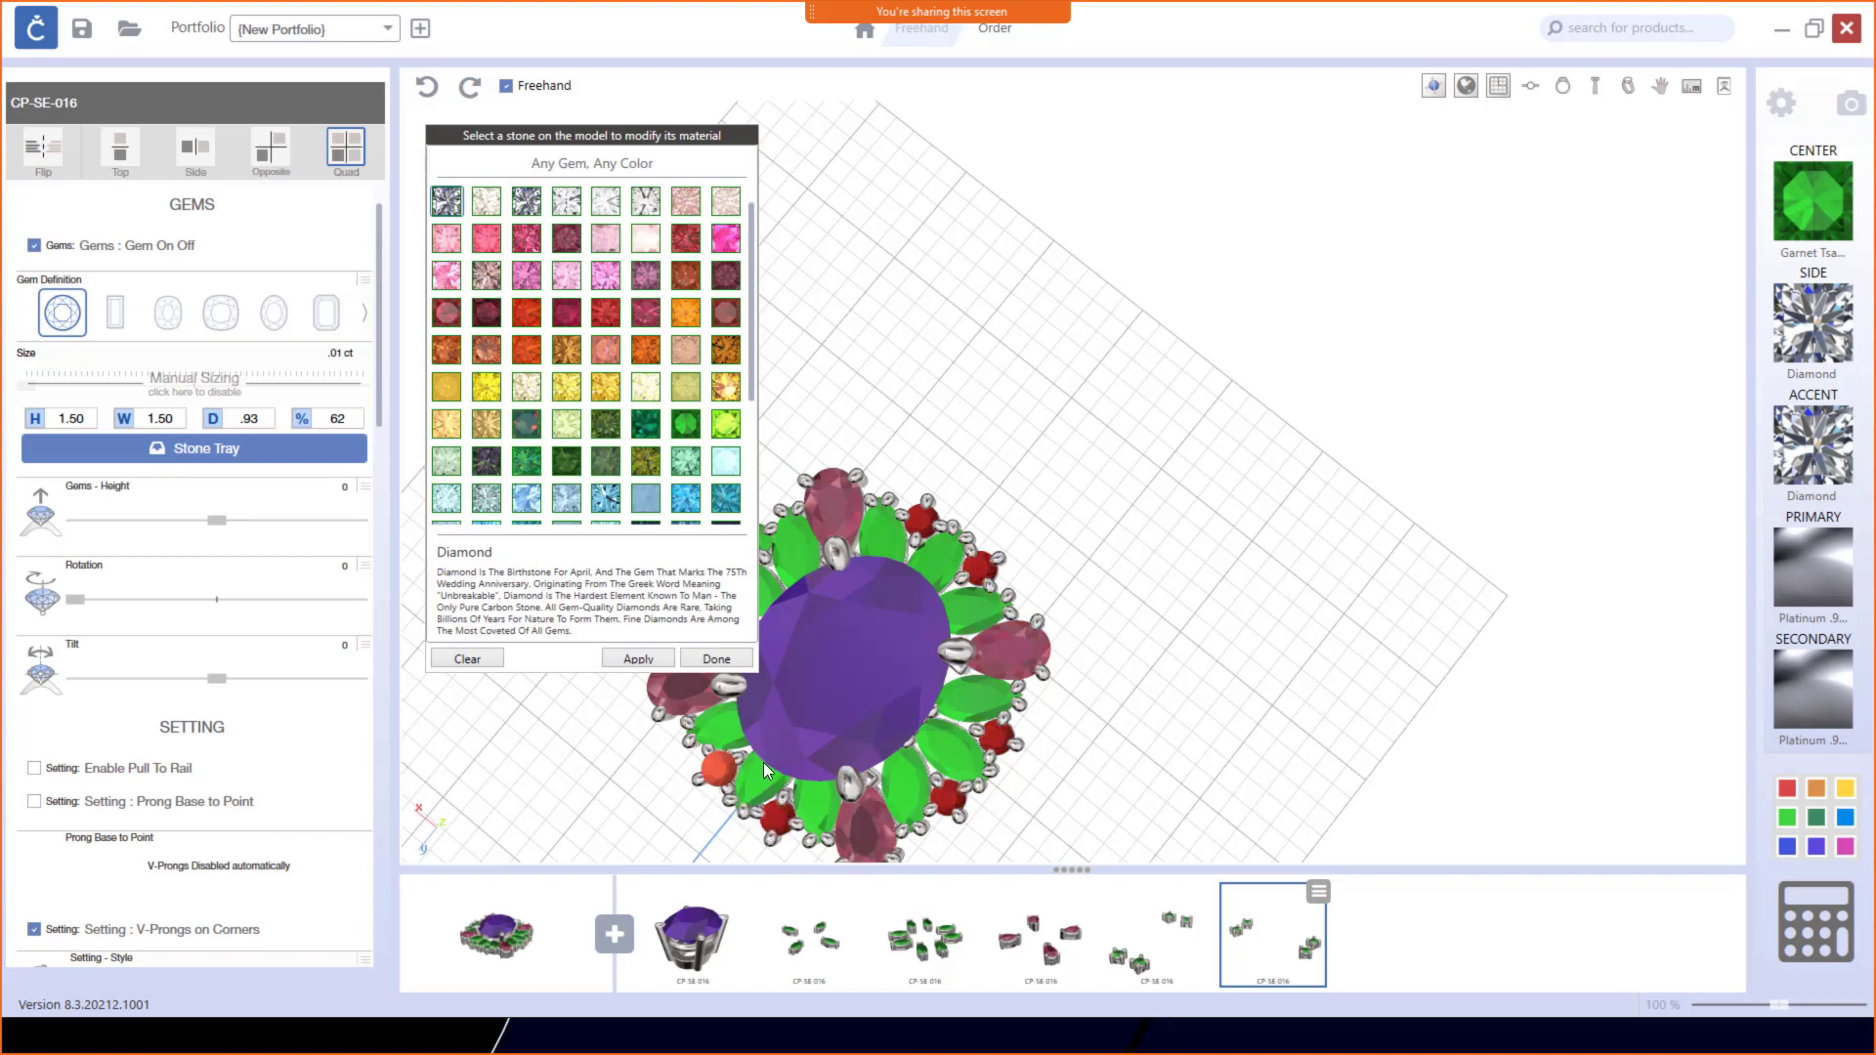
drag(1106, 772, 1213, 665)
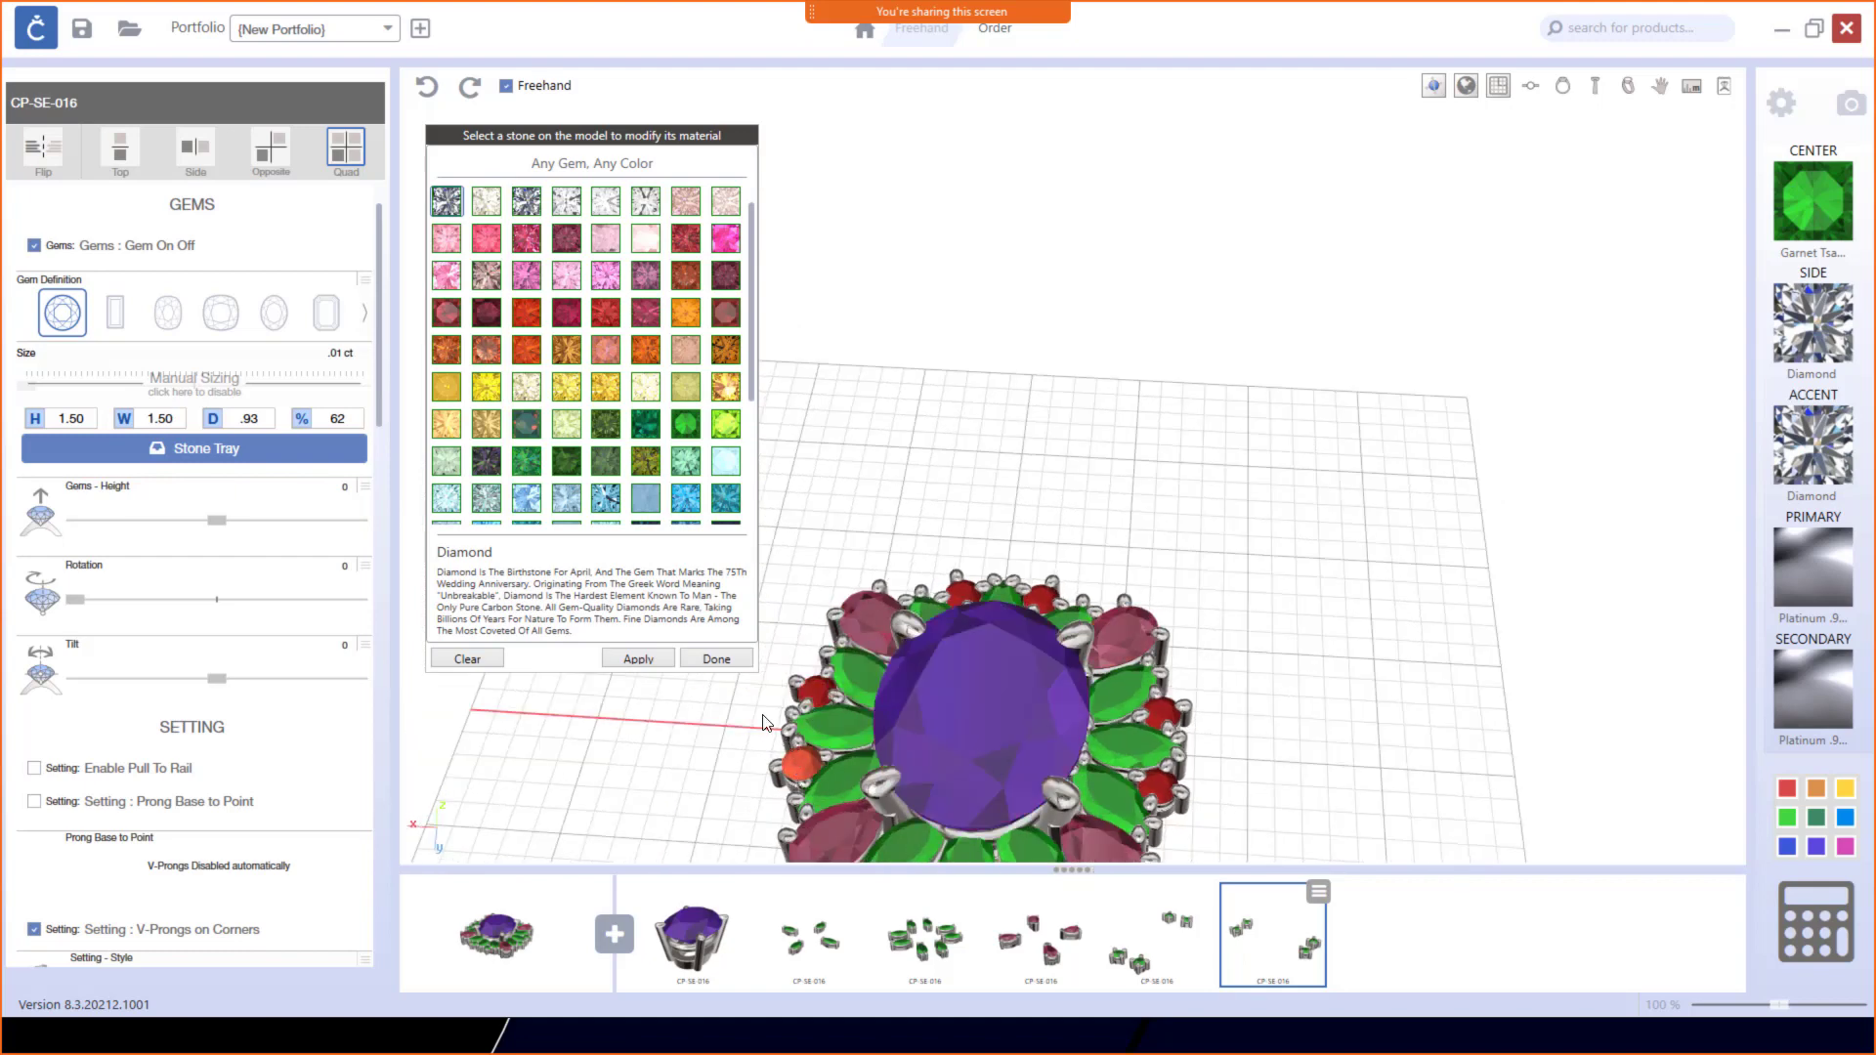
click(795, 760)
click(447, 204)
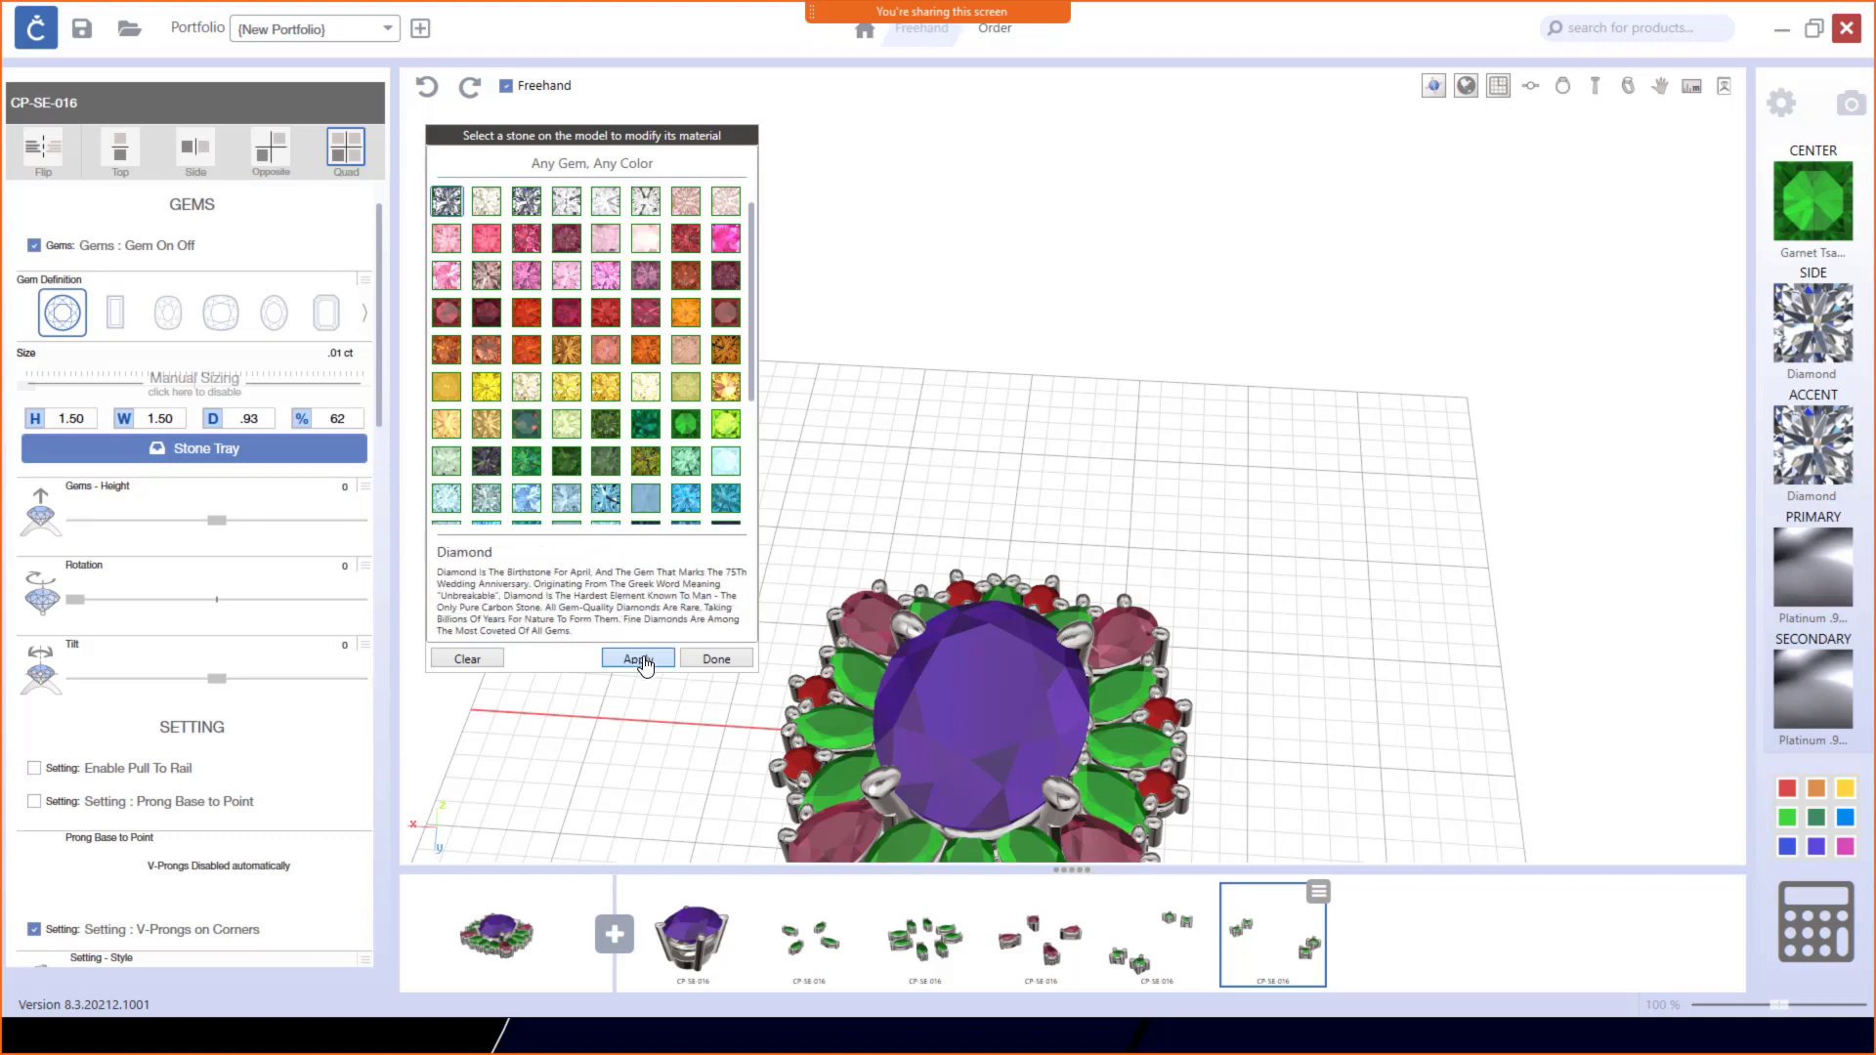
click(641, 661)
scroll(985, 595, down, 3)
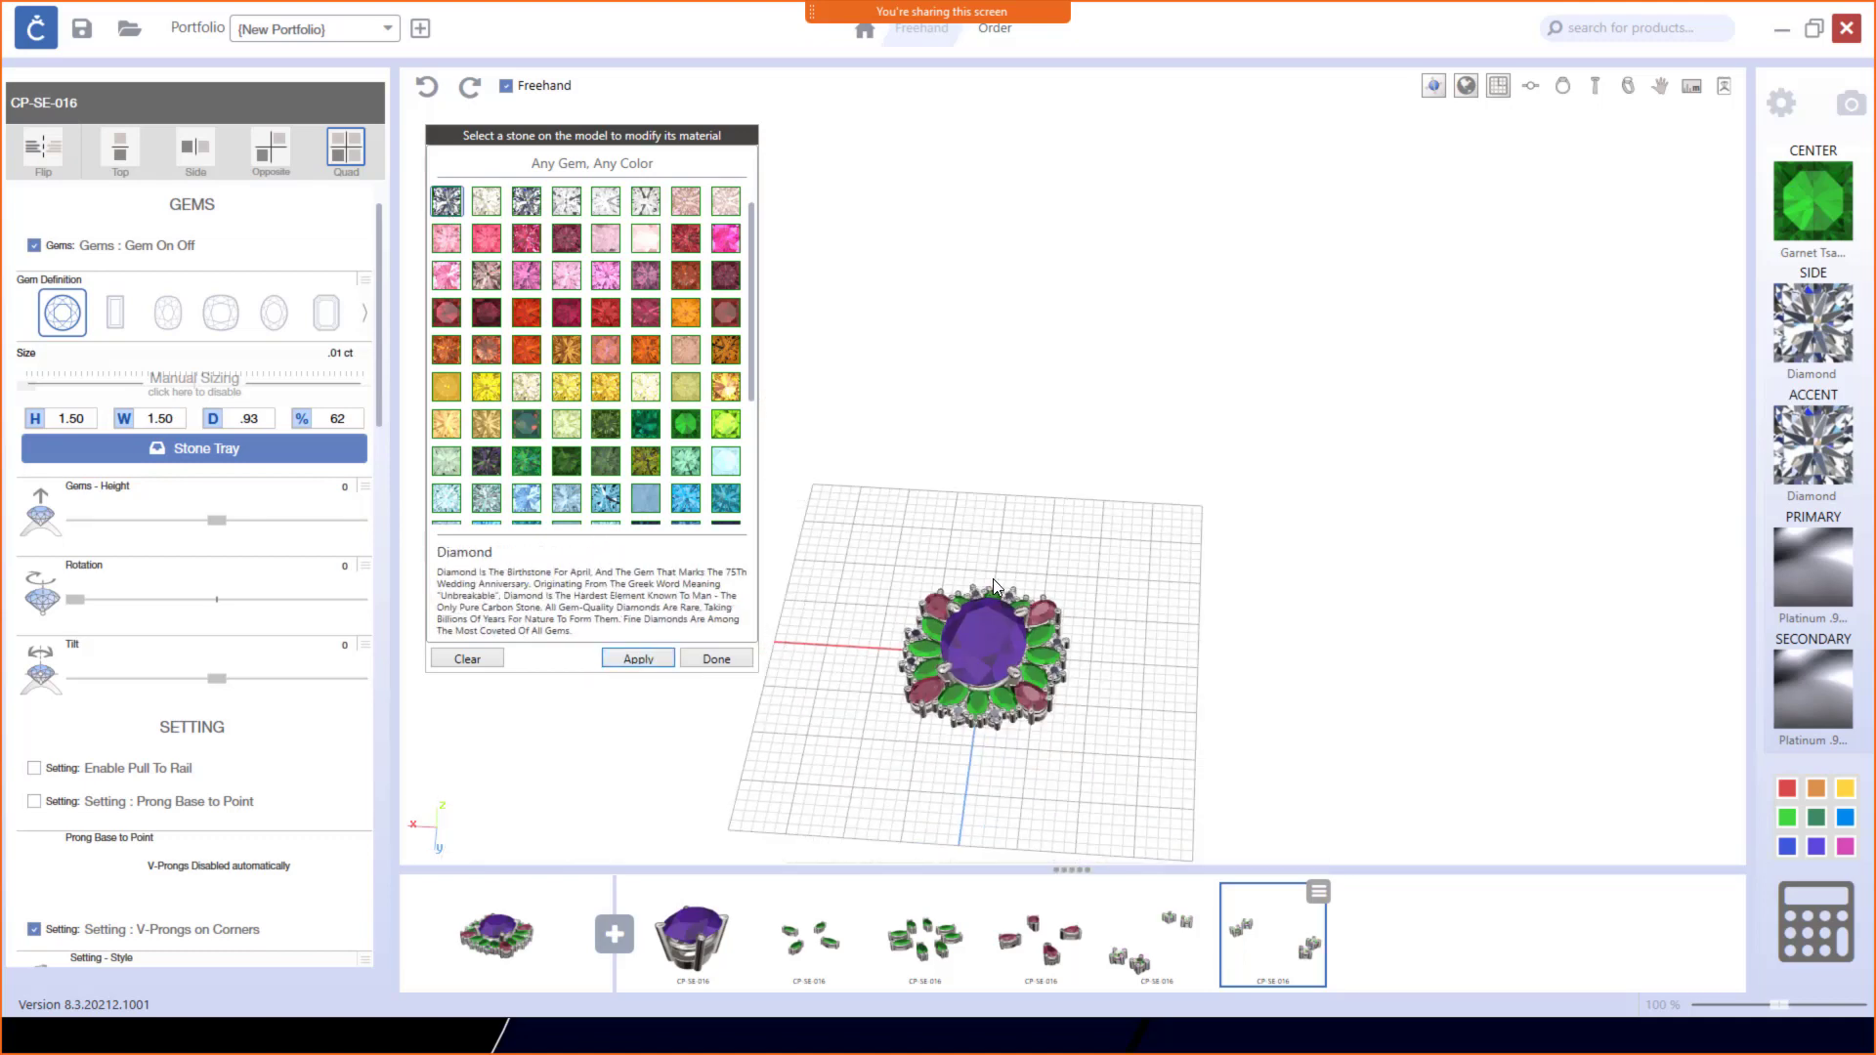
drag(994, 586, 969, 691)
scroll(970, 653, up, 3)
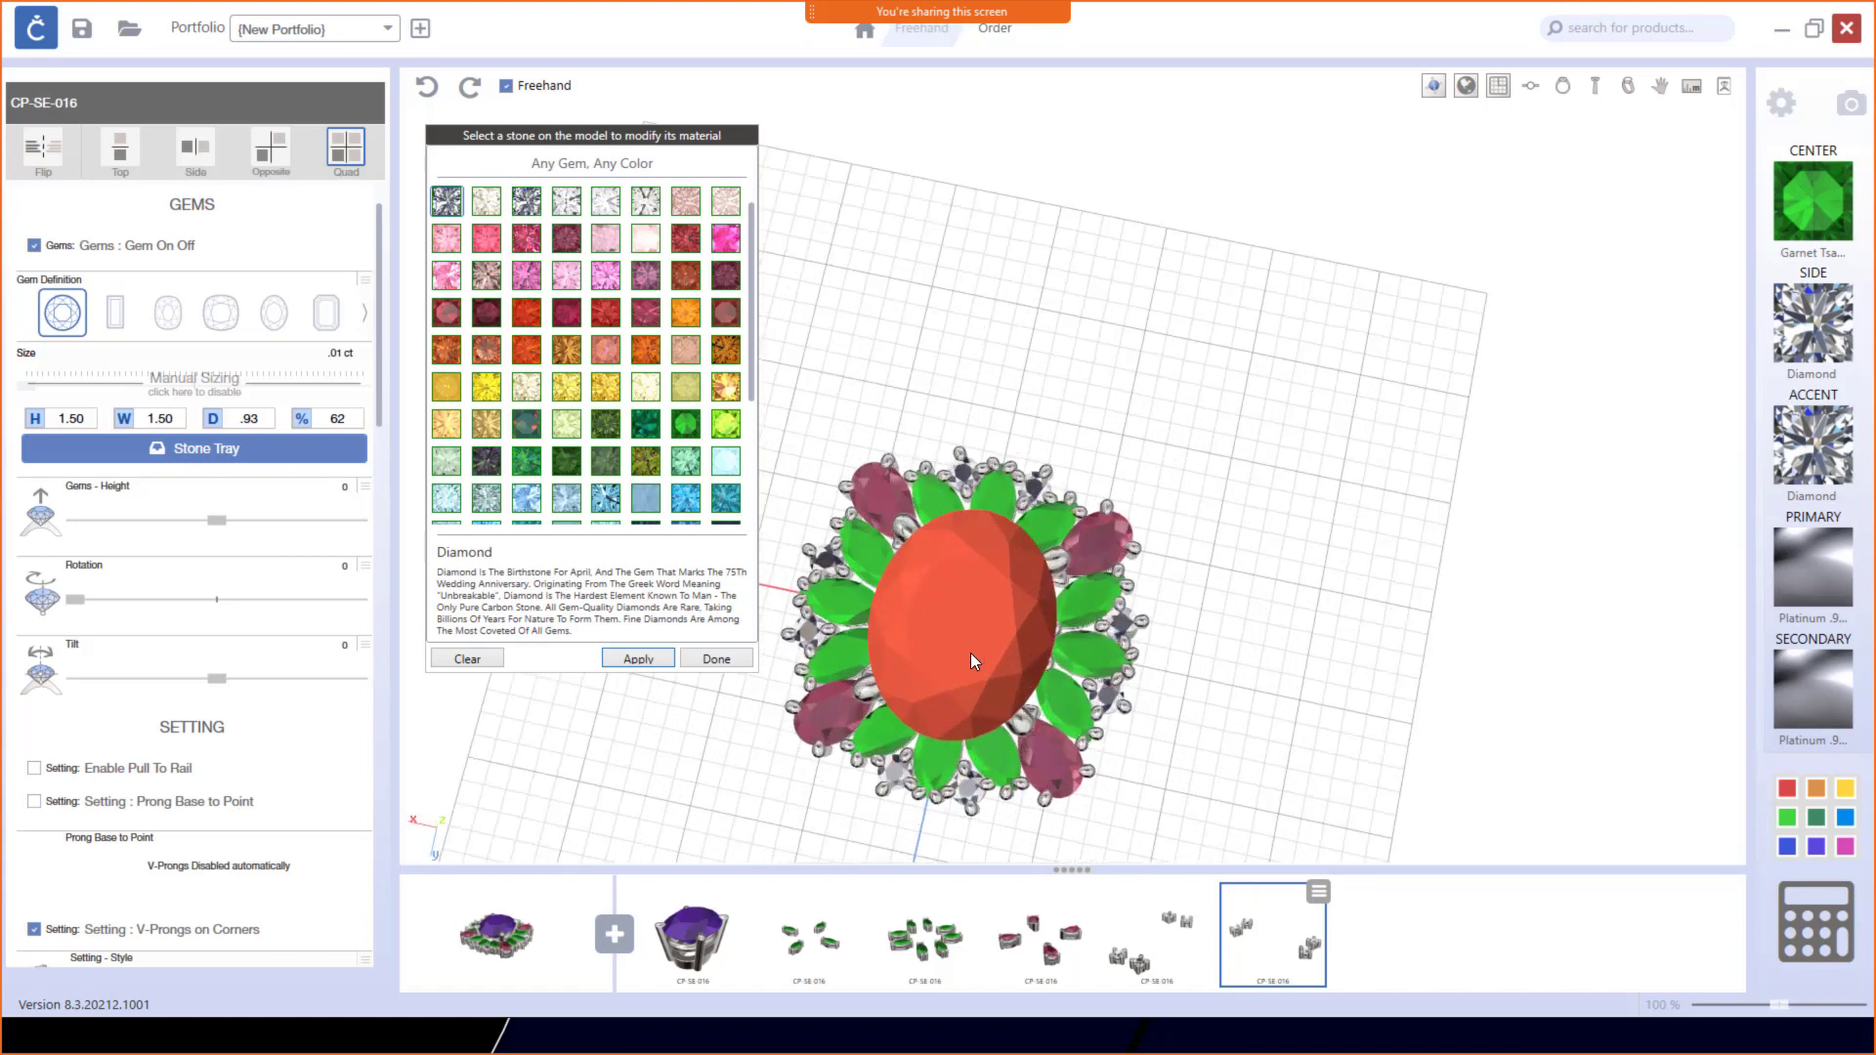
click(717, 660)
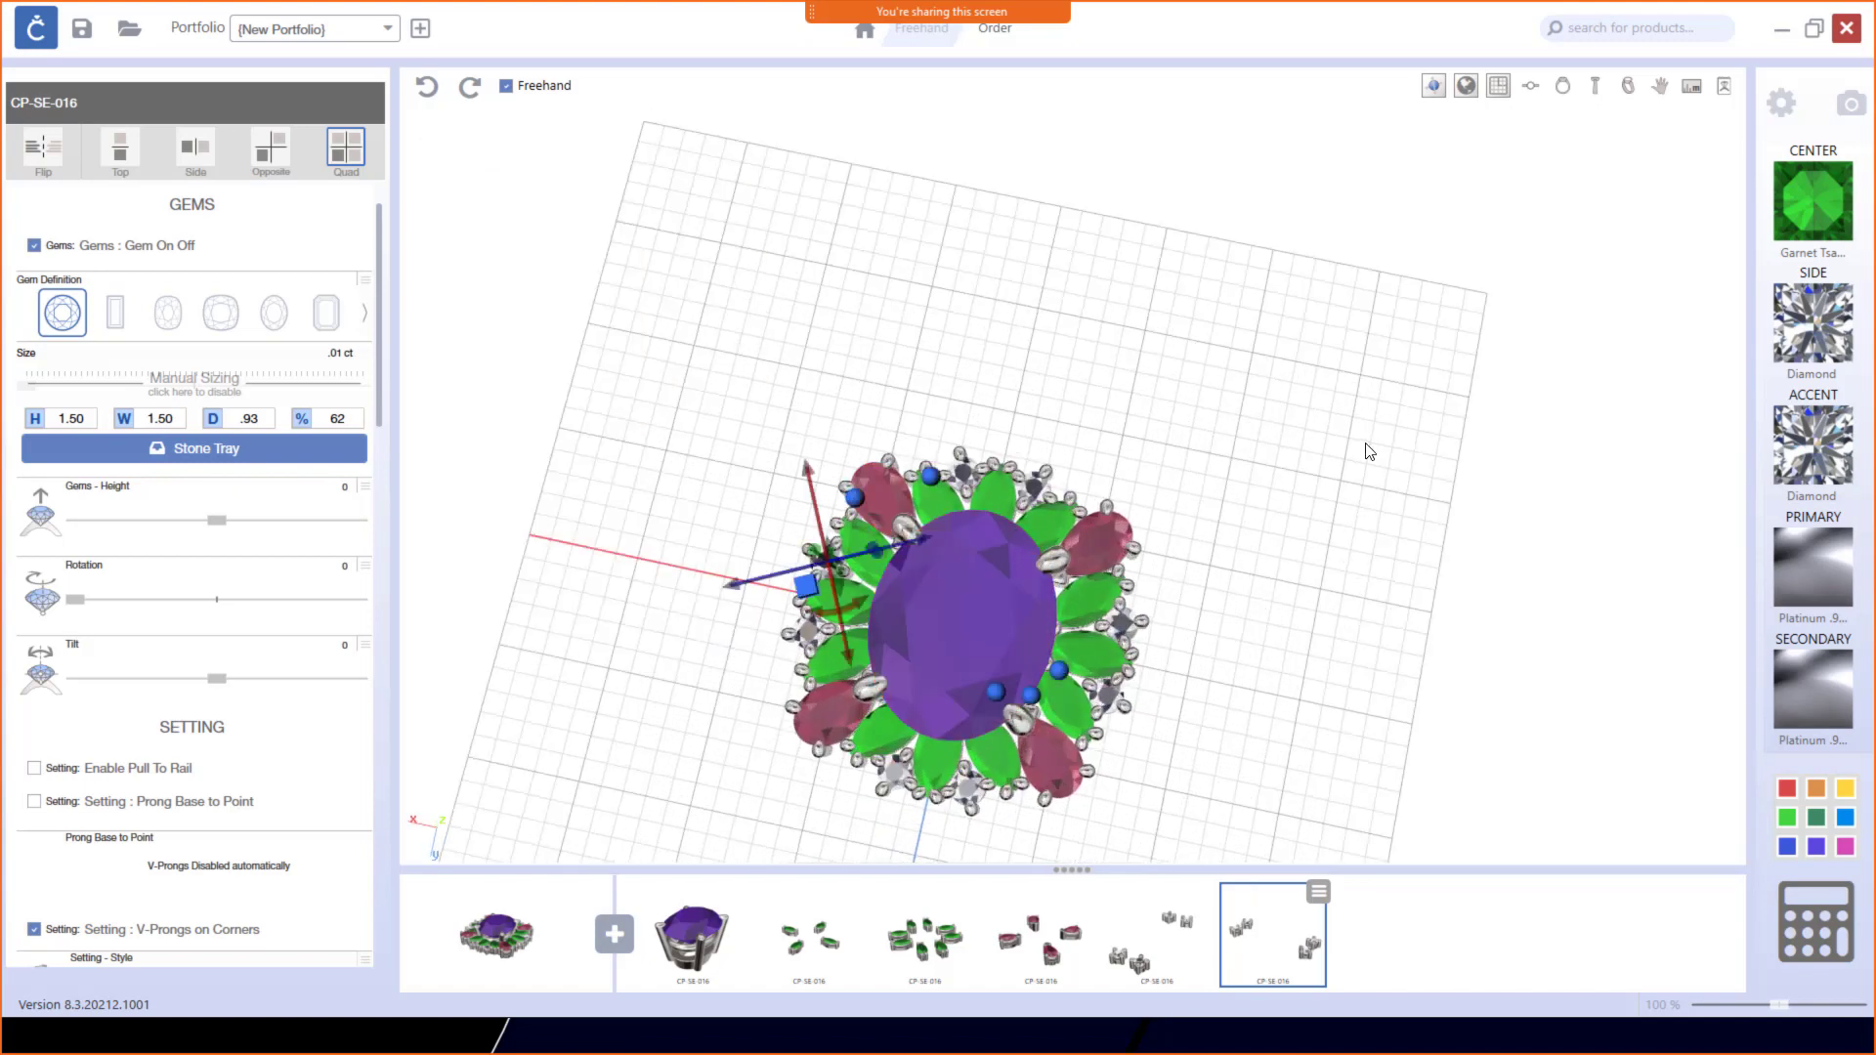
Step: Hide the freehand manipulators and render an image of the piece as seen from above
drag(1162, 641, 1205, 592)
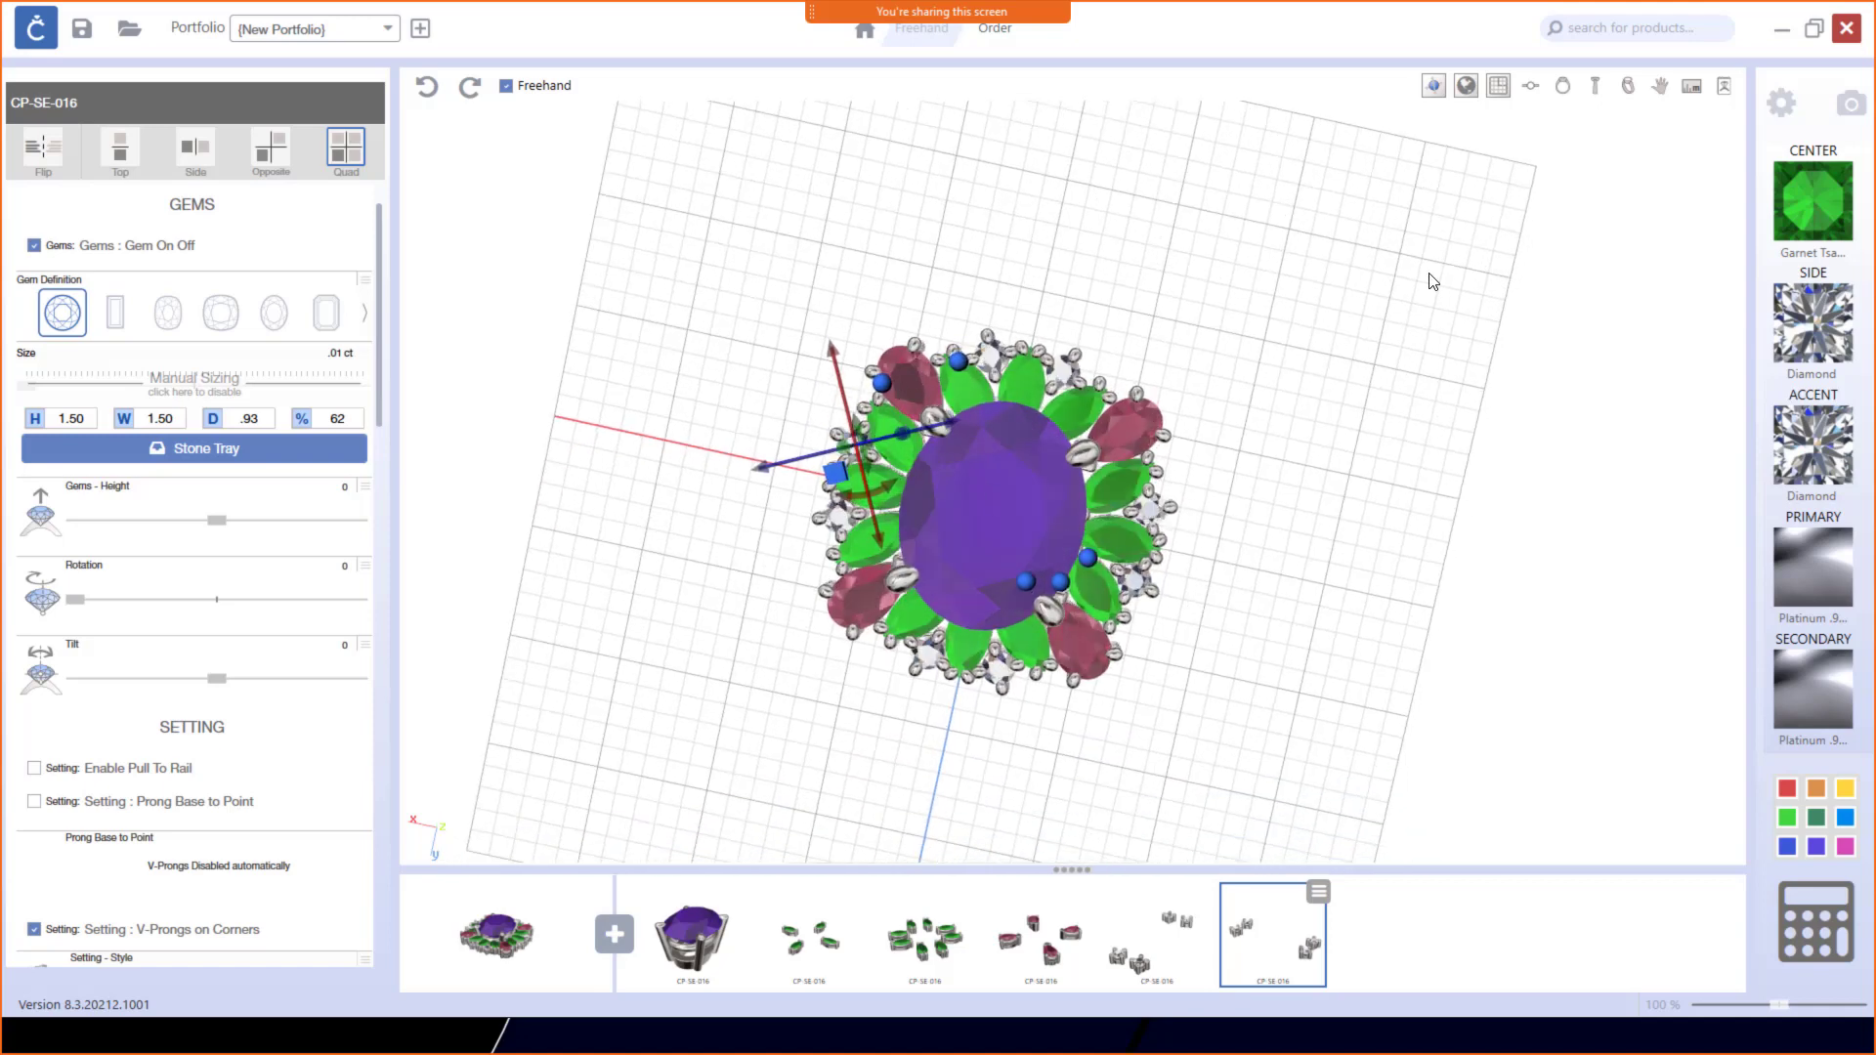
click(1434, 87)
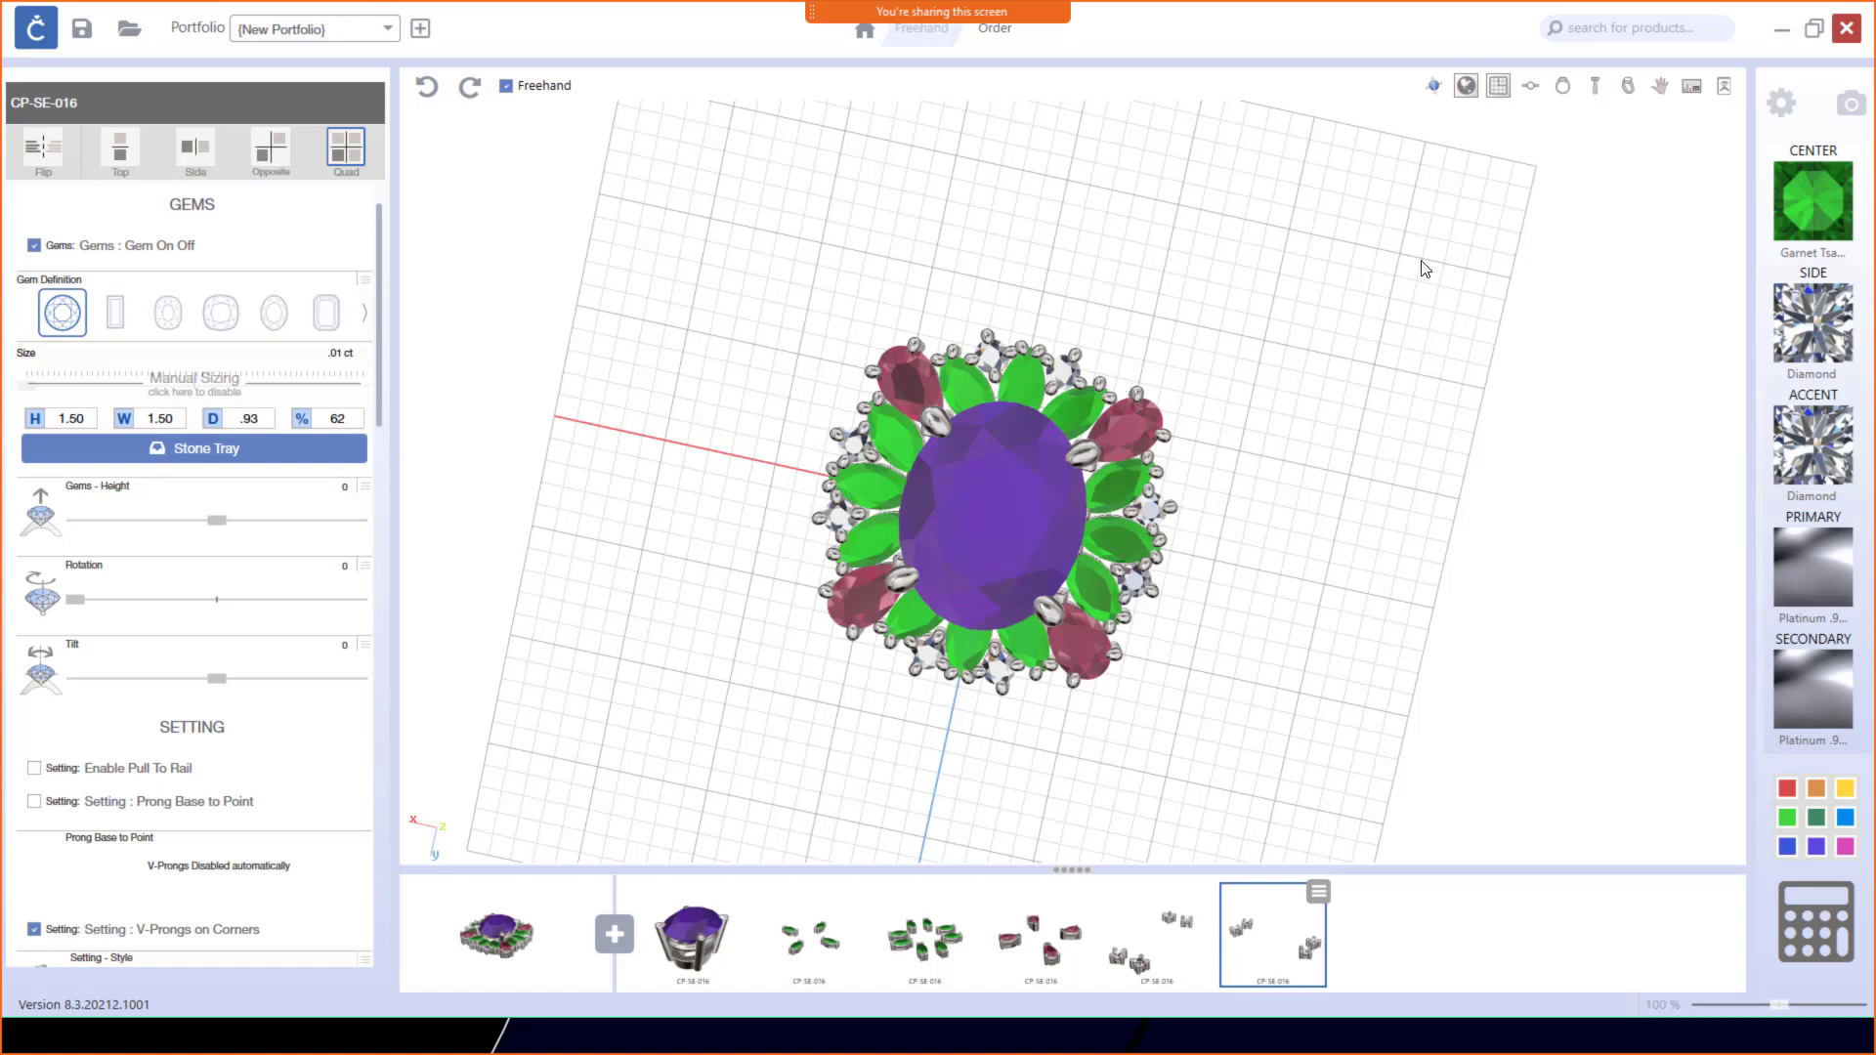
click(1852, 111)
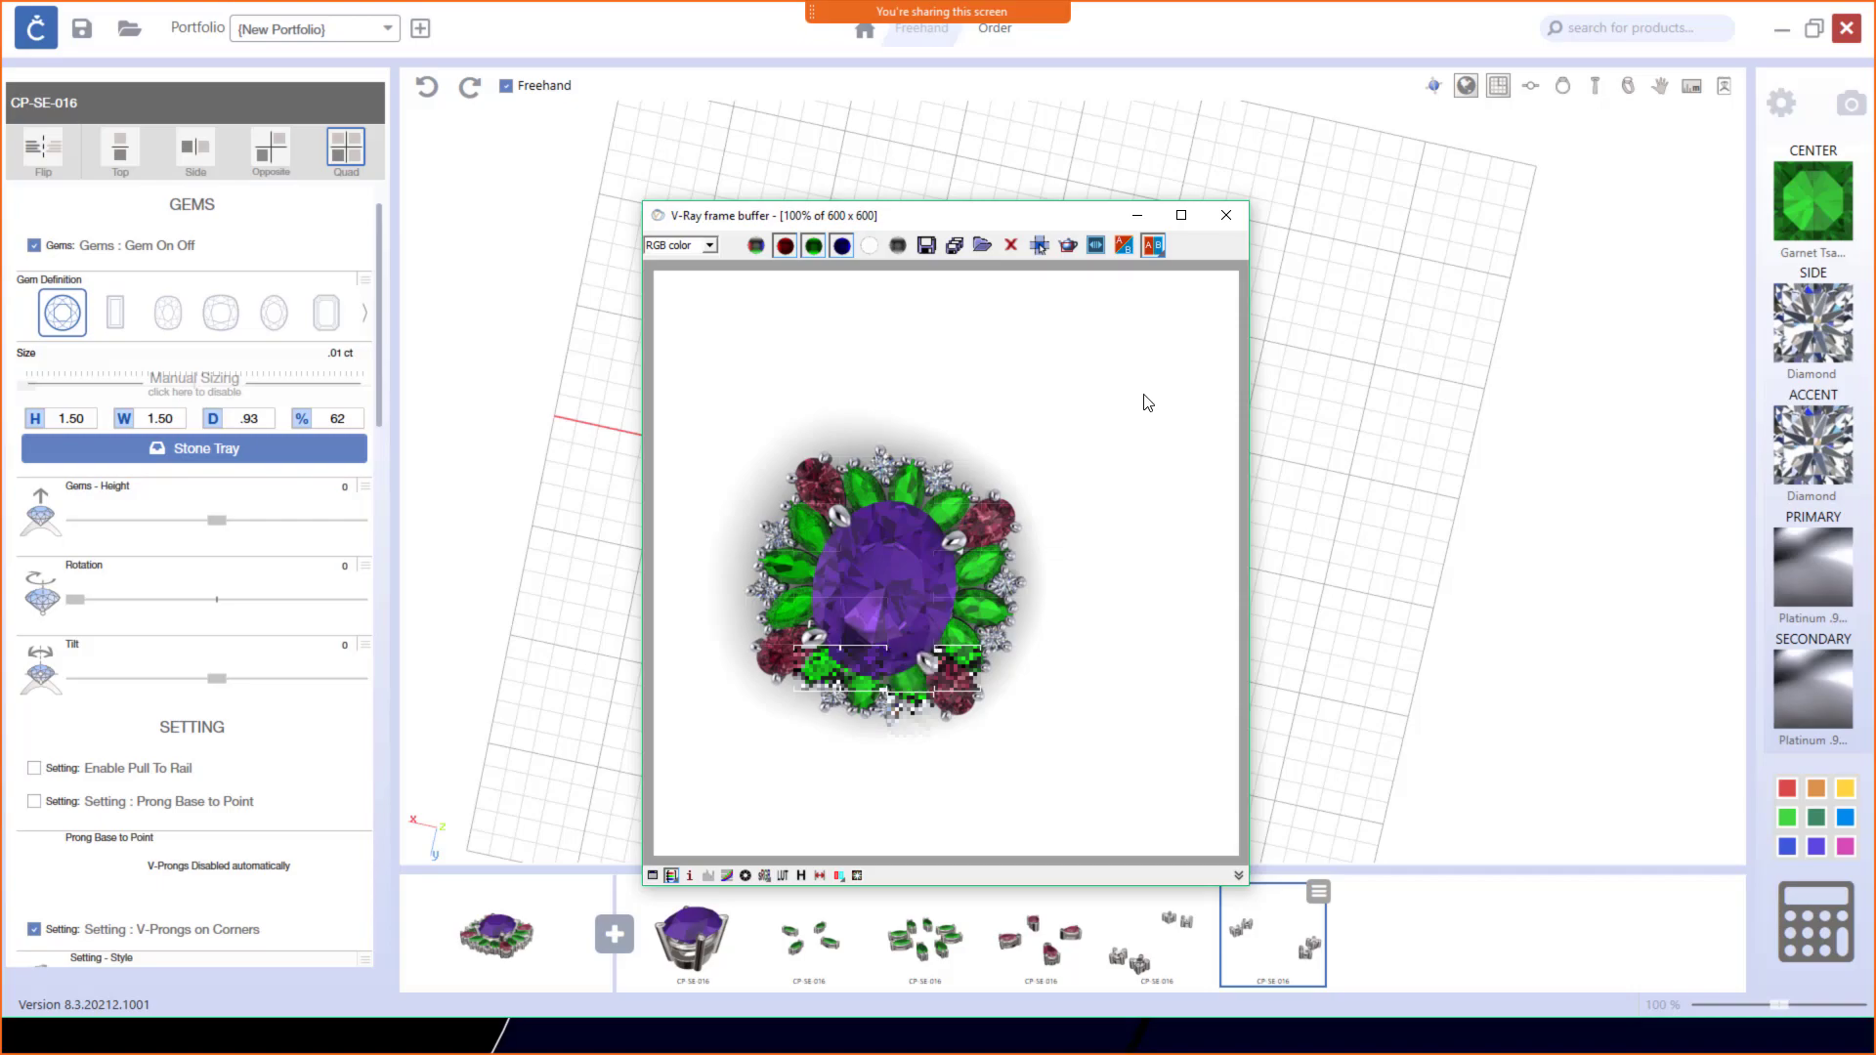
Step: Switch to the slide presentation and advance to the Quick Estimate slide
click(1086, 1034)
click(1083, 969)
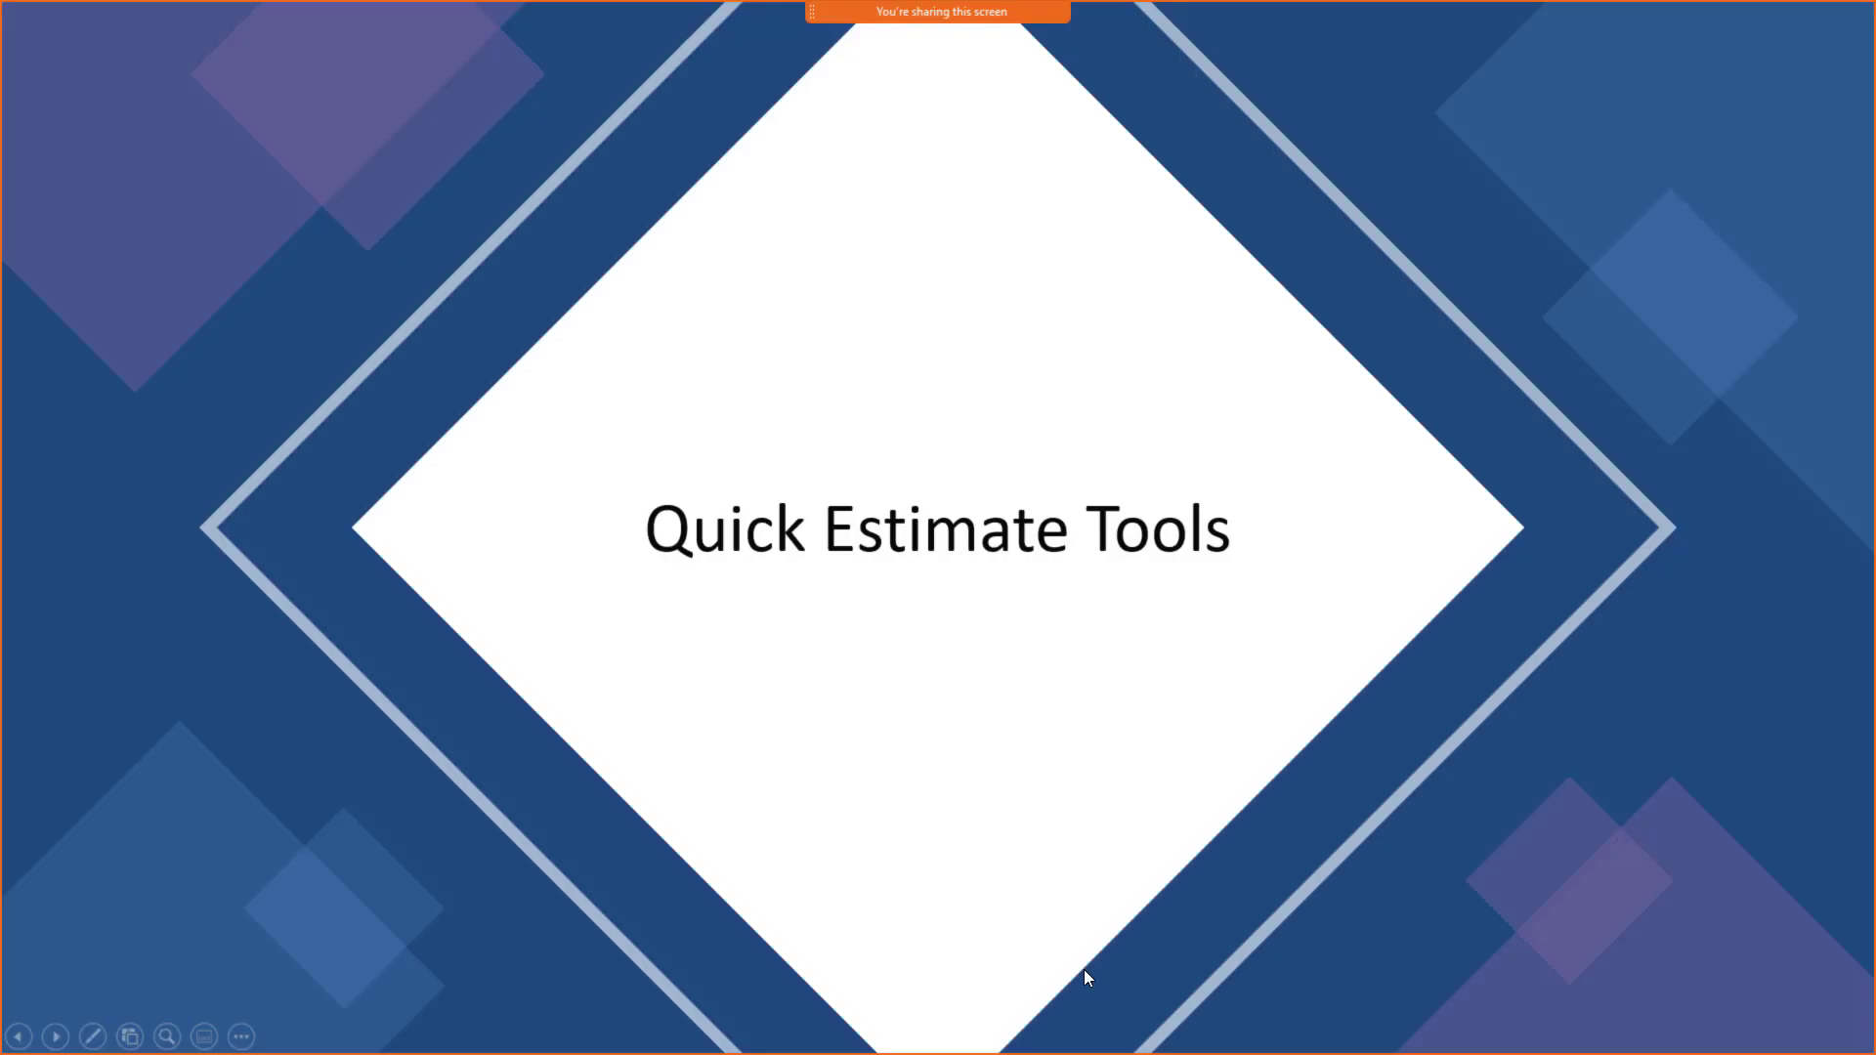
click(1085, 971)
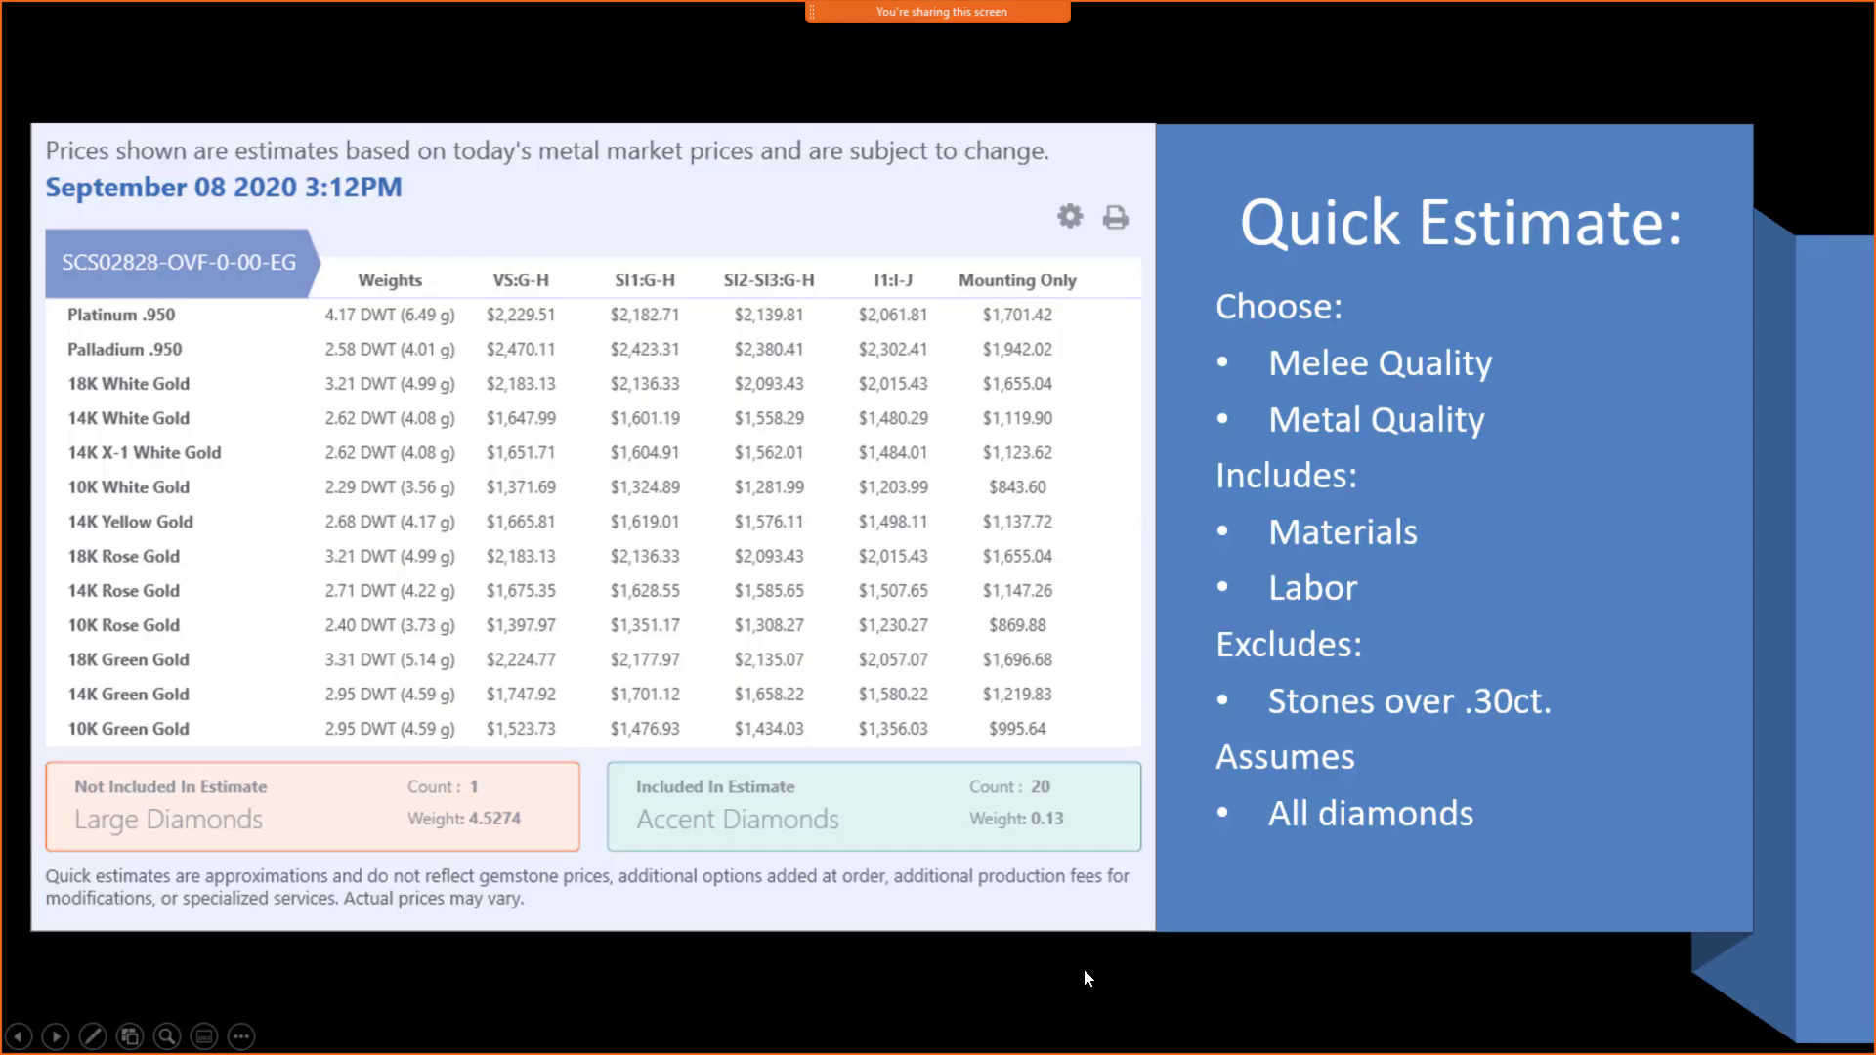